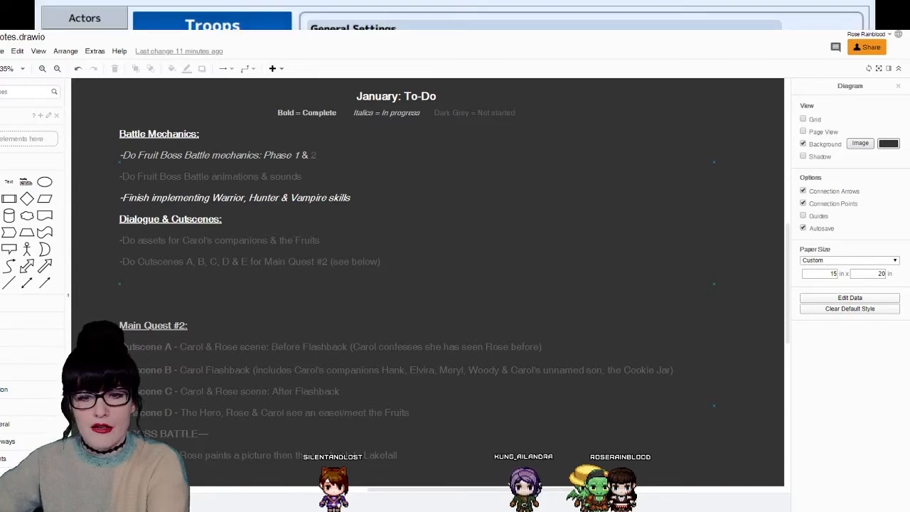
- Switch to RPG Maker, check the enemies in The Da Caravaggions troop and close the database with its settings accepted
key(alt+Tab)
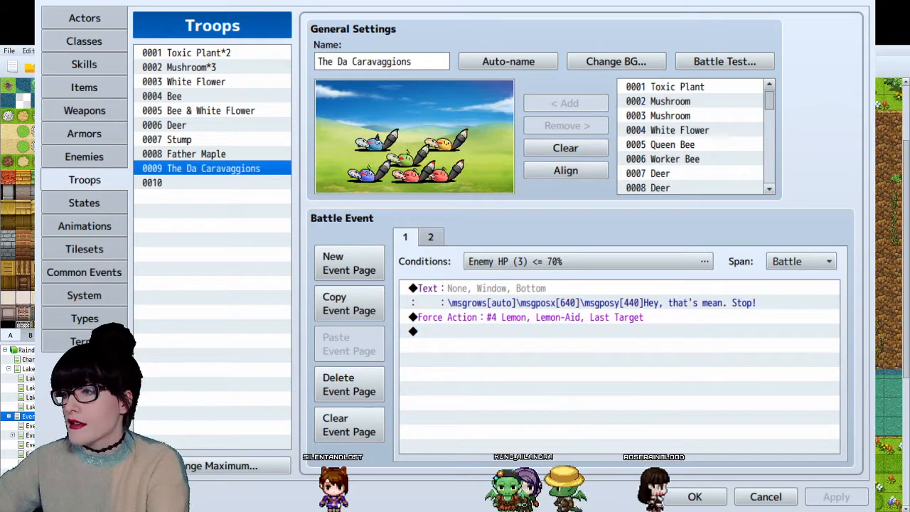
click(414, 170)
scroll(750, 159, down, 2)
mouse_move(772, 106)
mouse_down()
mouse_move(757, 203)
mouse_move(769, 94)
mouse_up()
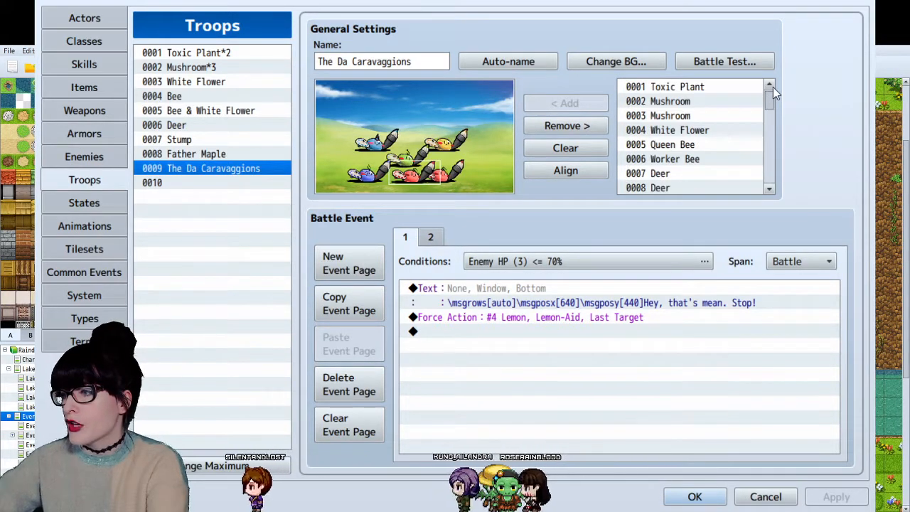
click(694, 497)
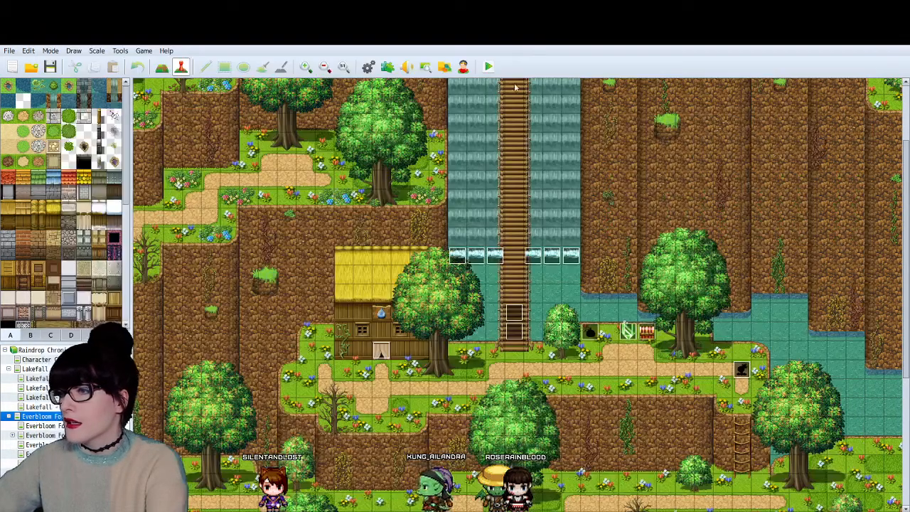
- Start a playtest of the game, saving the changes, and continue from the File 3 save
key(ctrl+r)
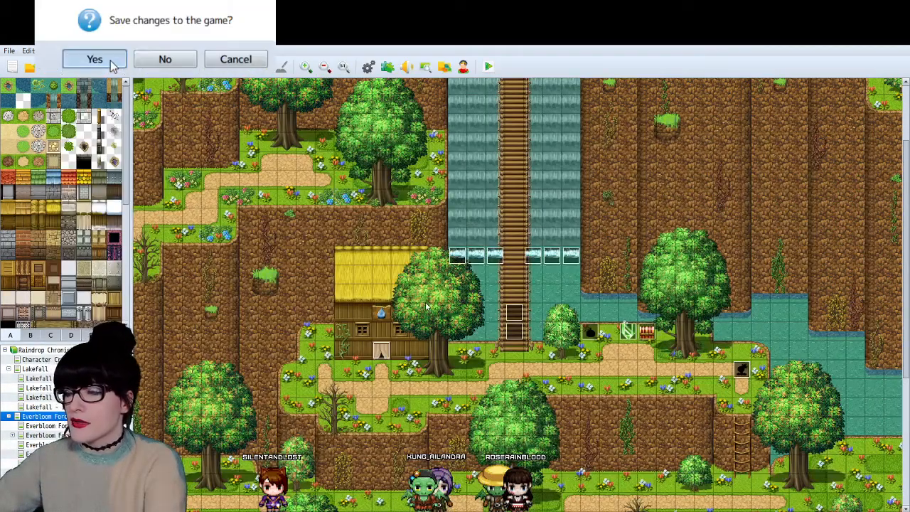
click(111, 63)
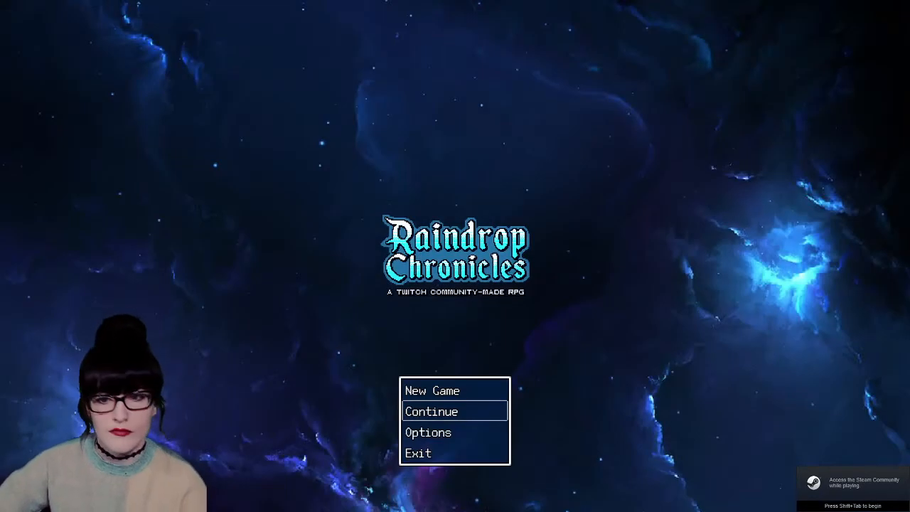
key(Return)
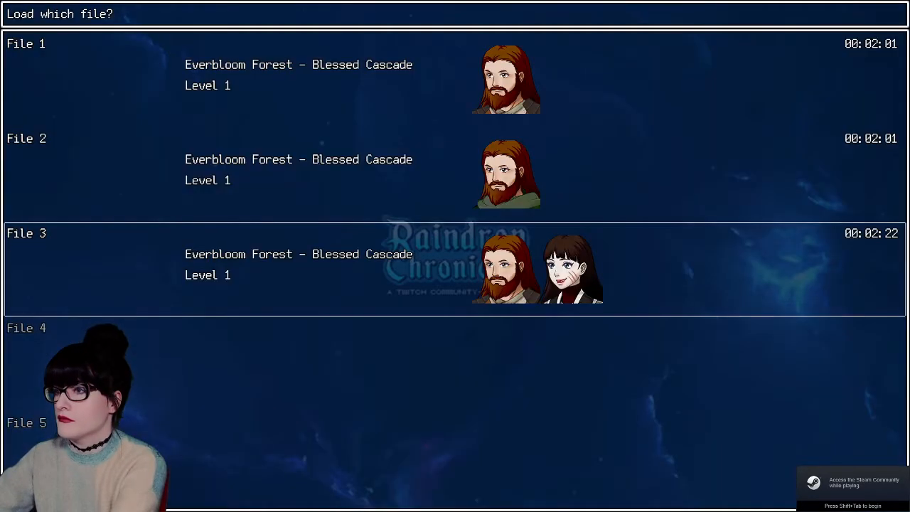
key(Return)
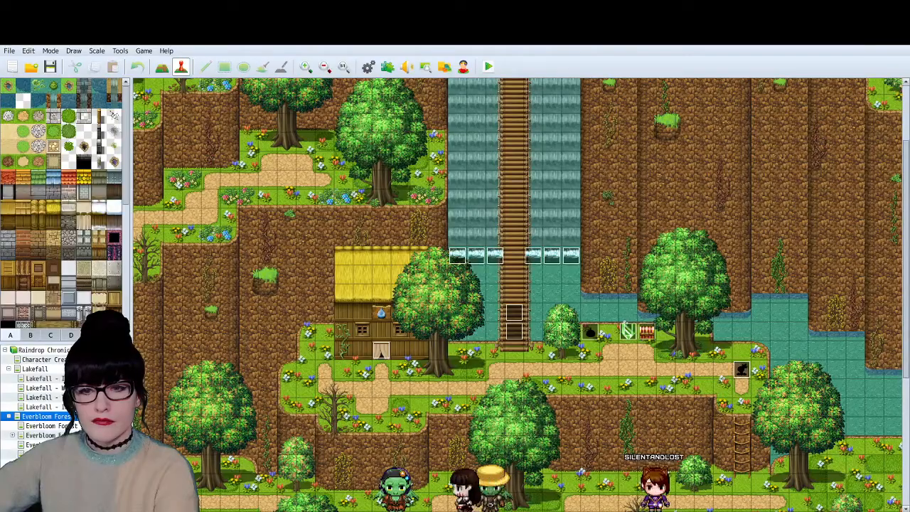
- Switch to Photoshop and examine the small tomato icon in IconSet.png up close
key(alt+Tab)
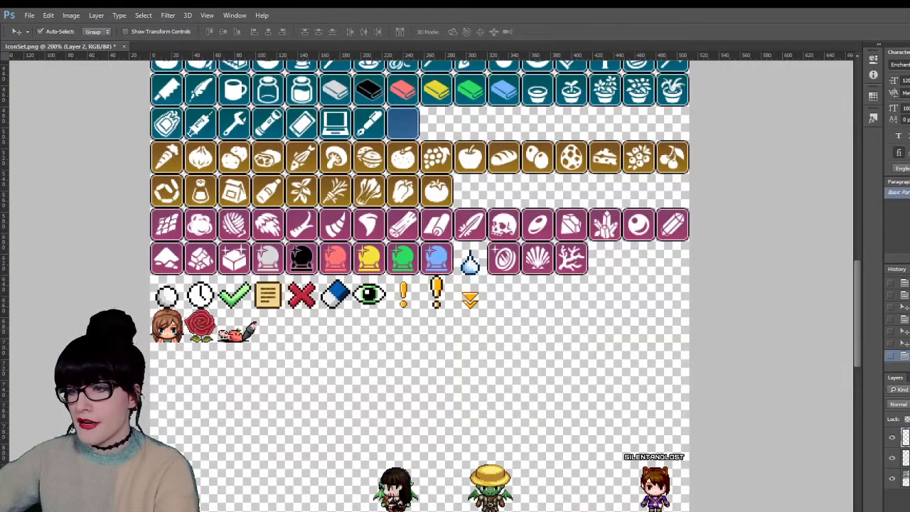
key(z)
drag(224, 363, 238, 349)
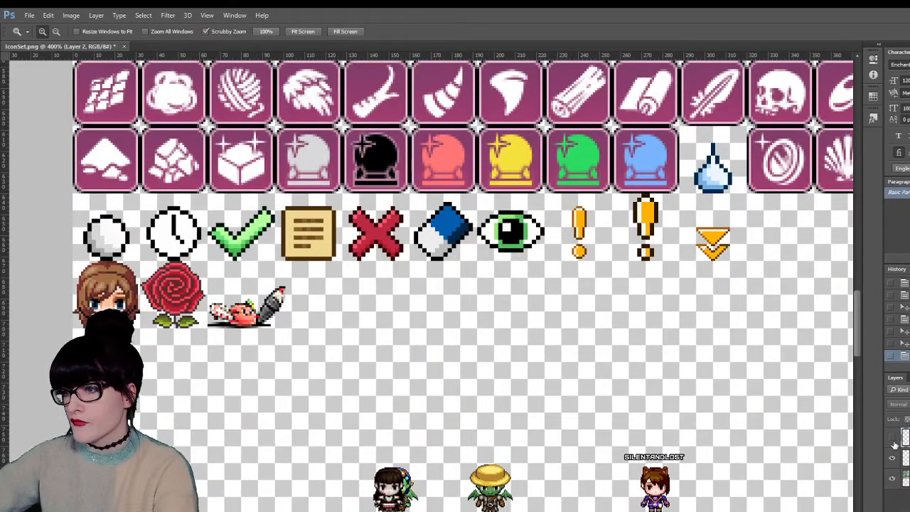
scroll(404, 287, down, 3)
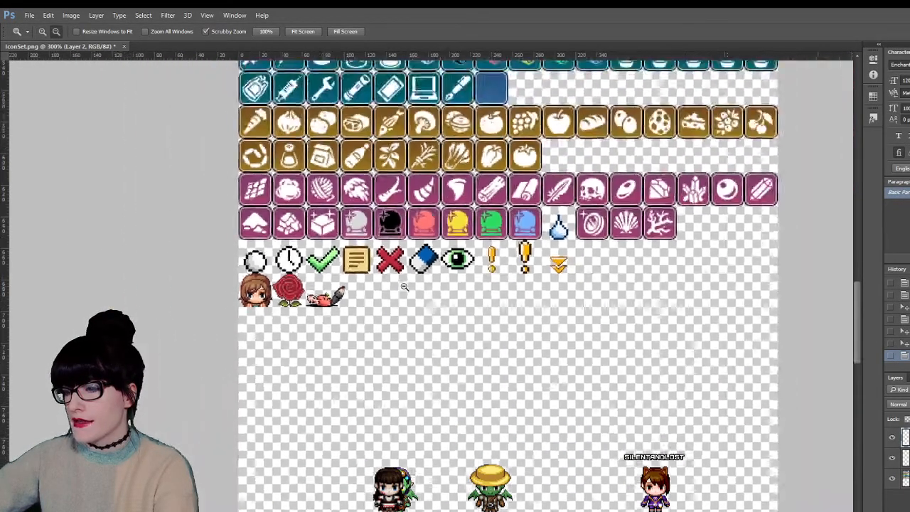
scroll(404, 286, up, 1)
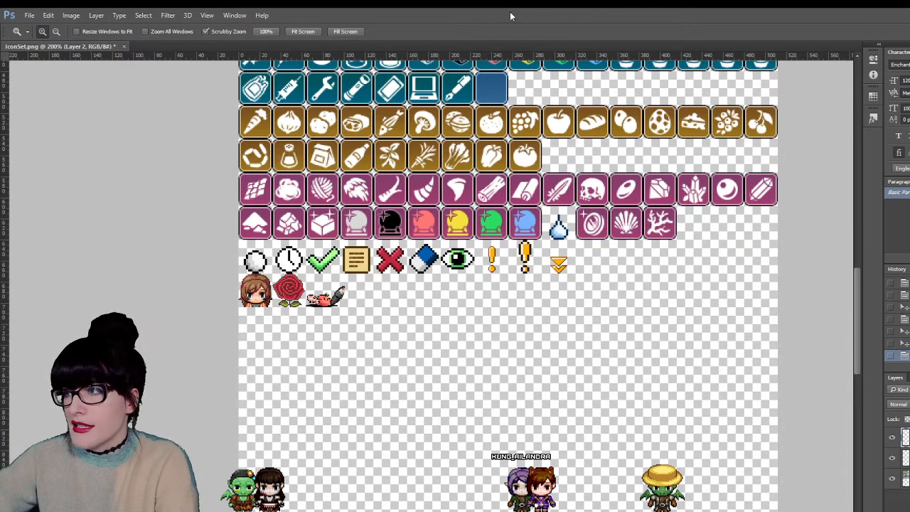
key(v)
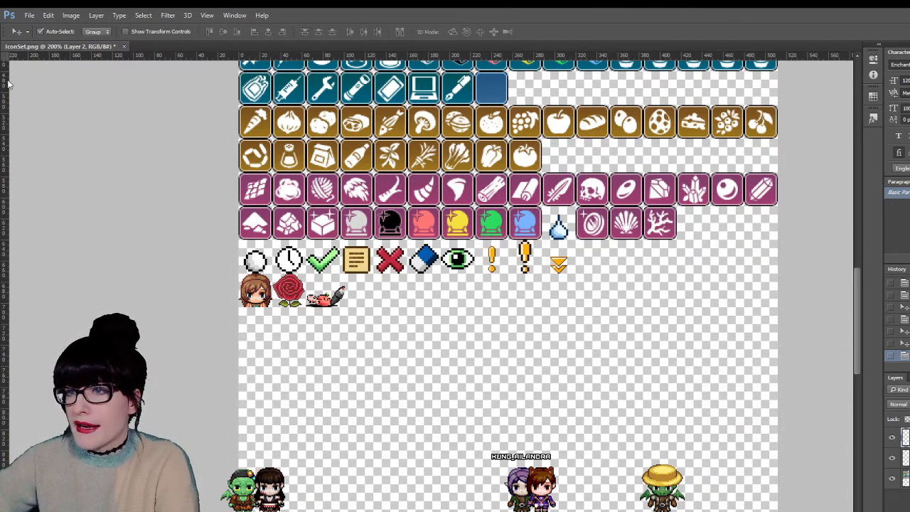
- Paste the Boss - Tomato.png artwork into IconSet.png and position it just below the icon rows
click(336, 396)
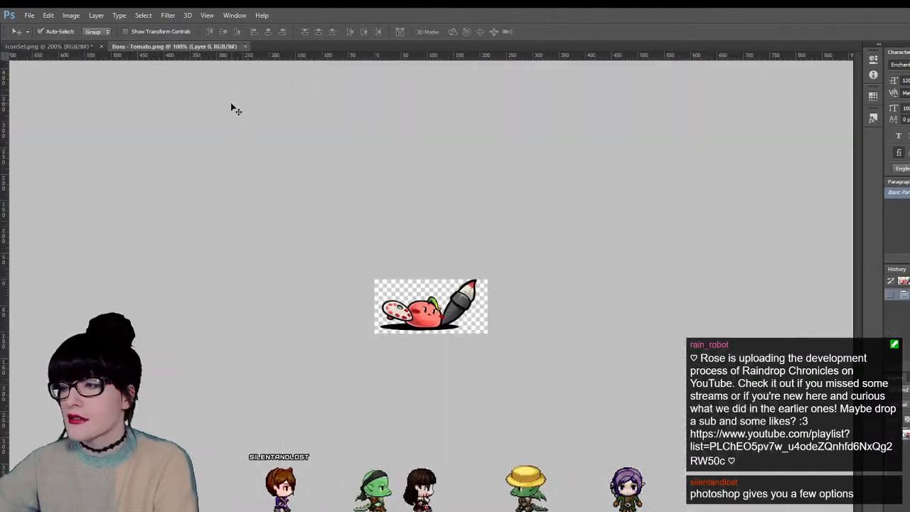
click(82, 47)
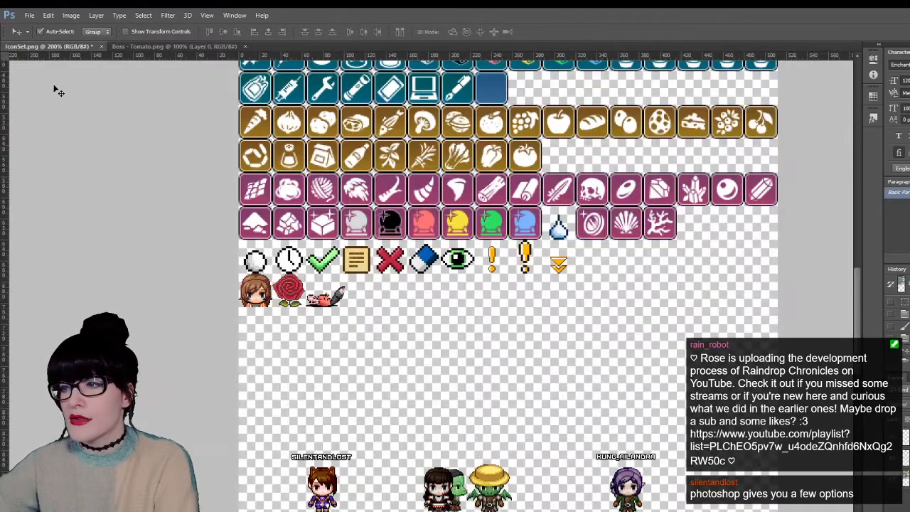
key(ctrl+v)
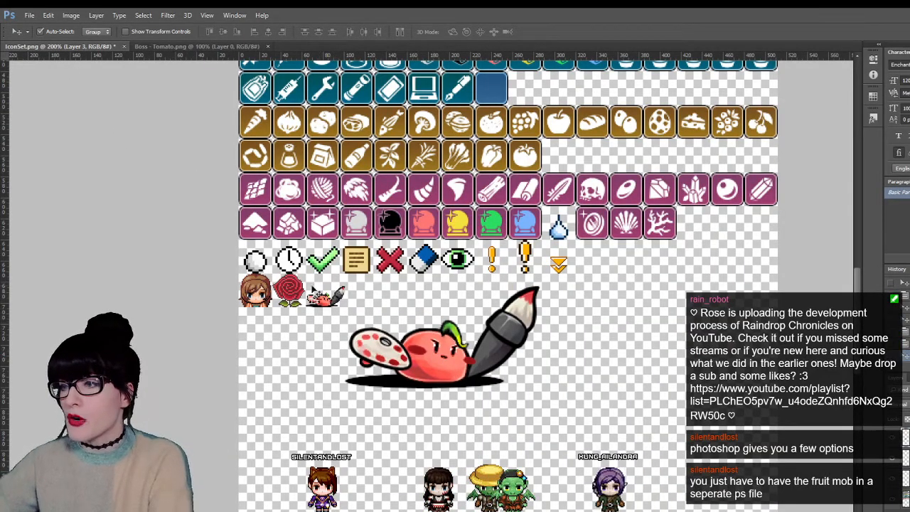
key(m)
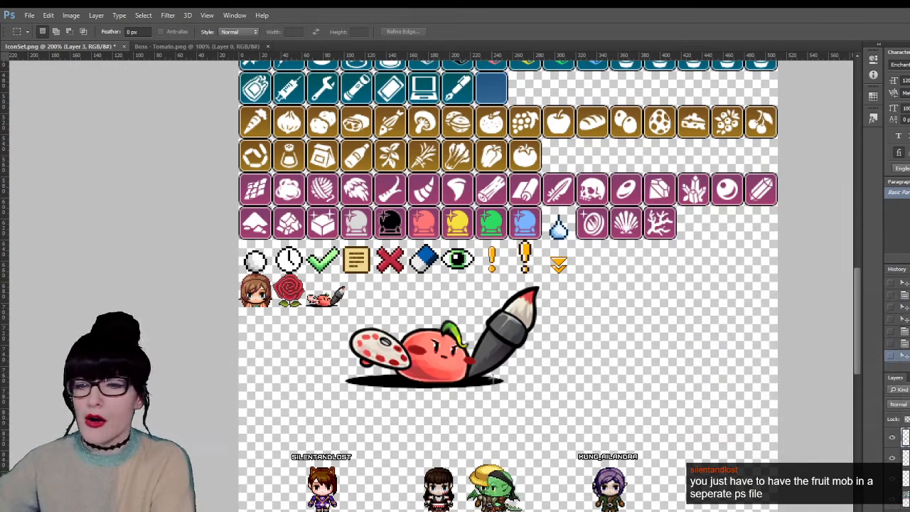
key(v)
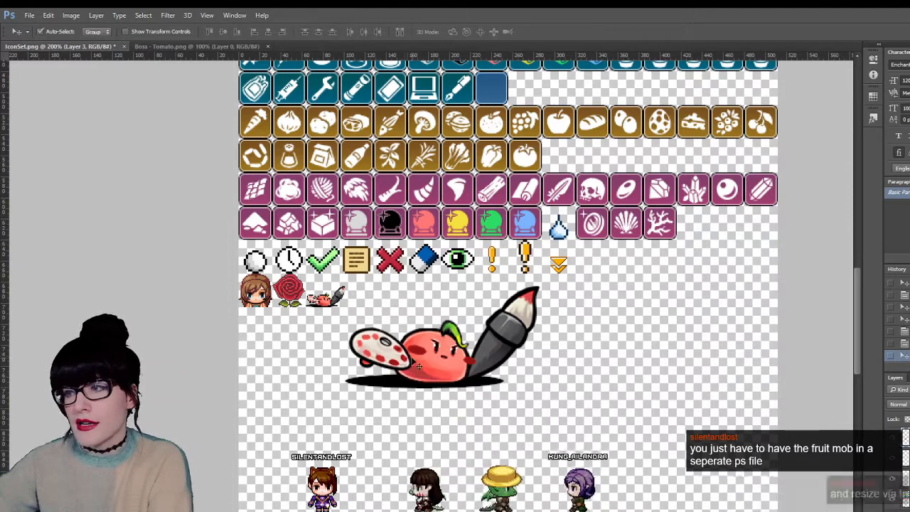
drag(417, 358, 390, 370)
- Start a Free Transform on the pasted tomato and review the available interpolation methods
click(48, 15)
click(77, 220)
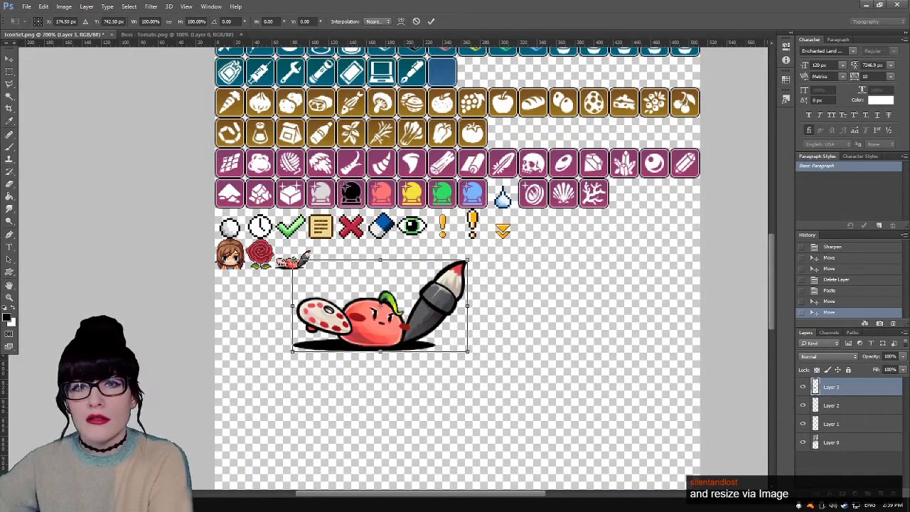
click(375, 21)
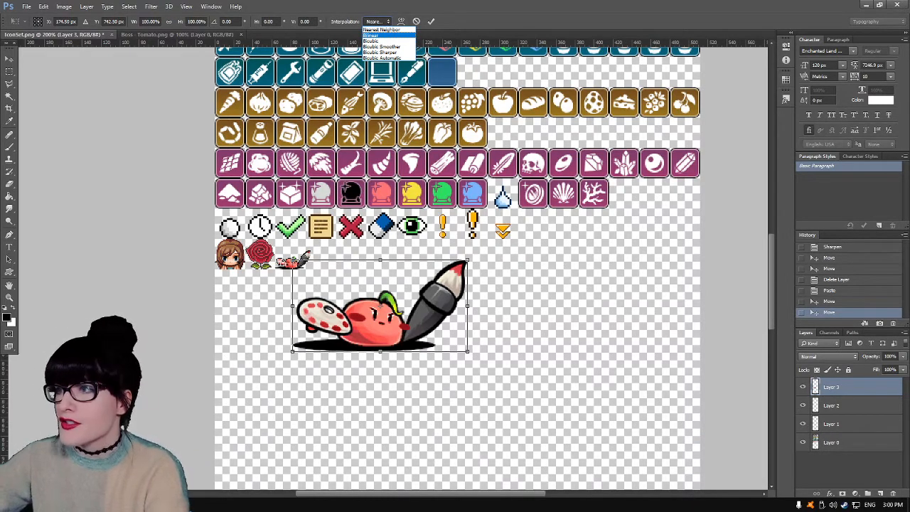
click(44, 7)
click(43, 7)
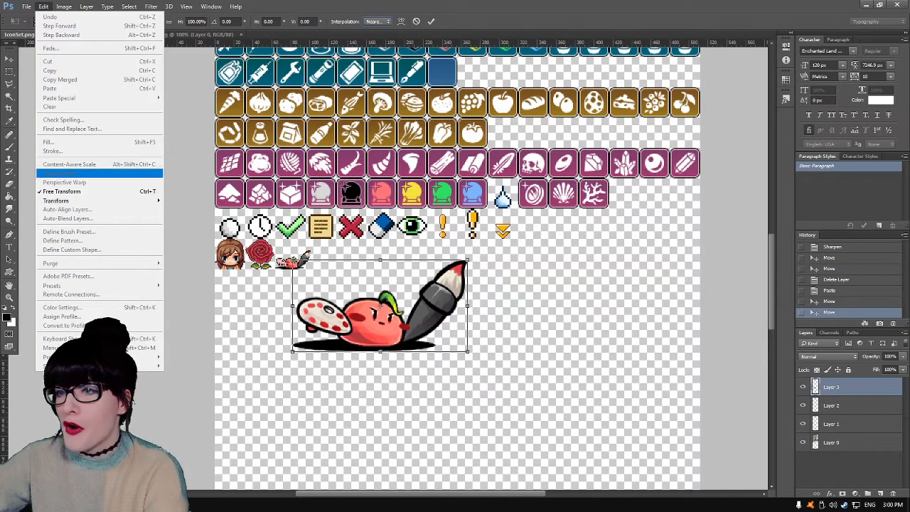
mouse_move(235, 6)
mouse_move(43, 6)
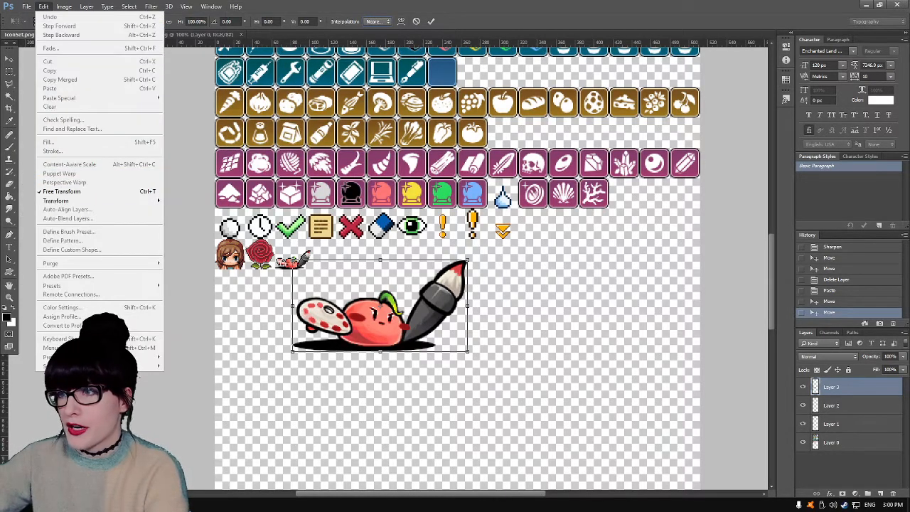
- Scale the pasted tomato to 50%, reduce it further to 20% width and height, and shift it slightly upward
click(196, 21)
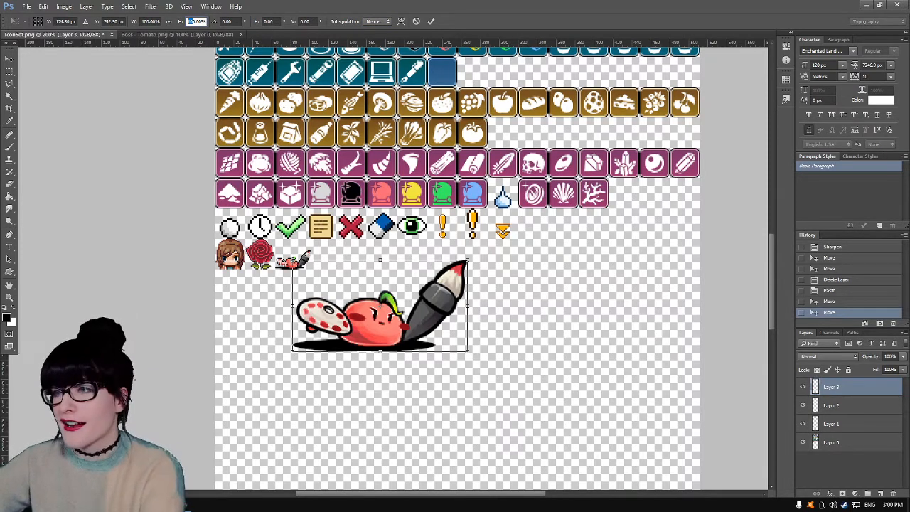
text(50)
key(Return)
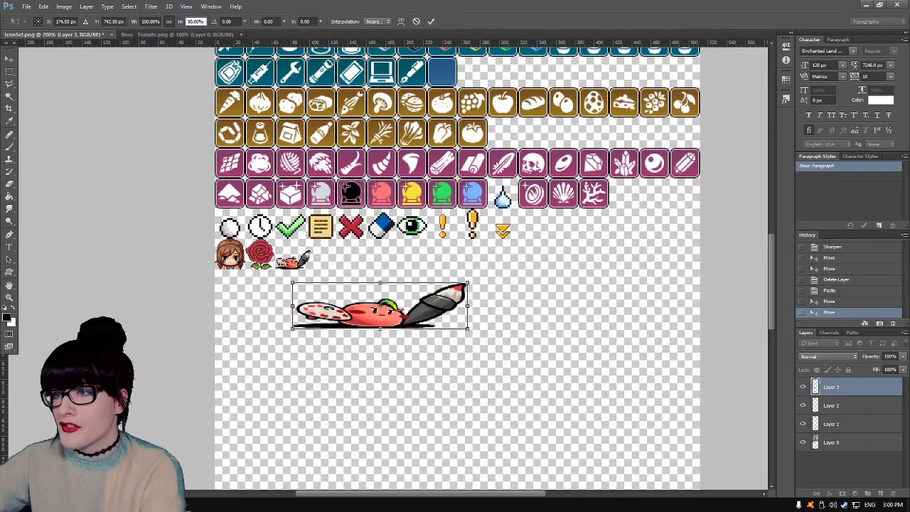
key(shift+Tab)
text(50)
key(Return)
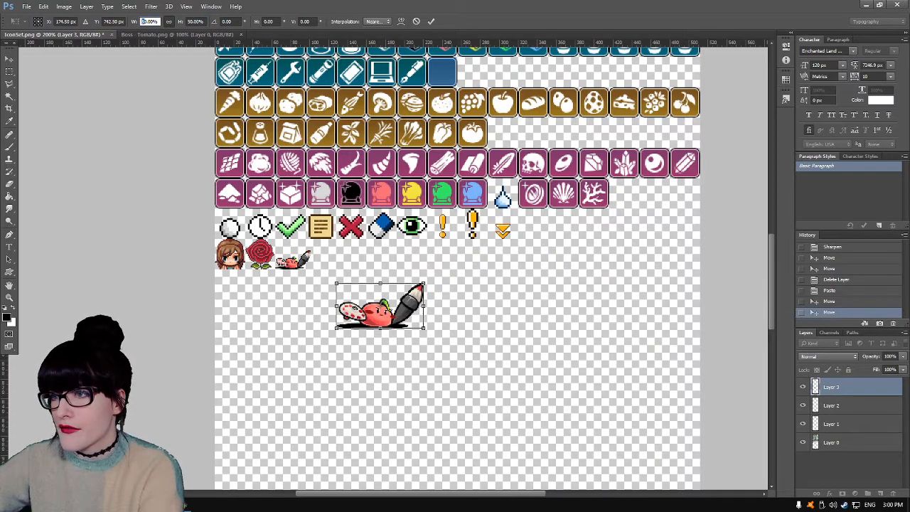
text(20)
key(Return)
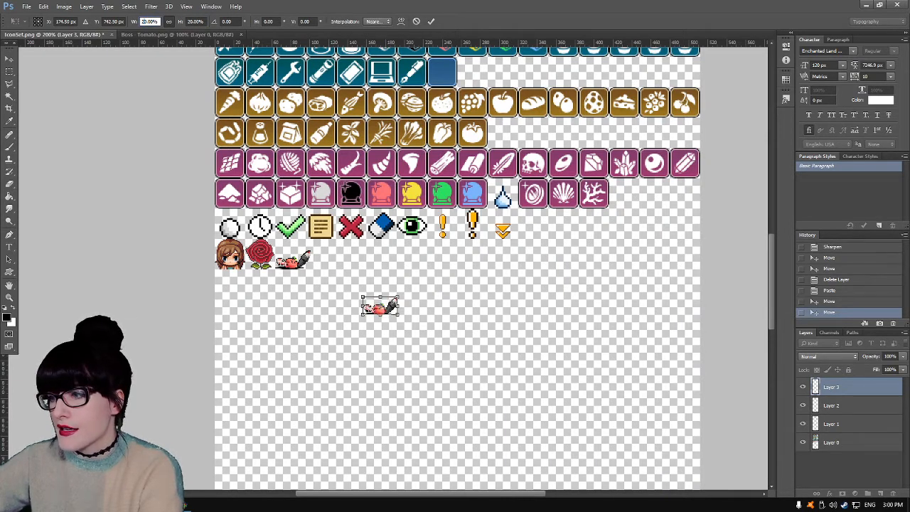
mouse_move(390, 305)
mouse_down()
mouse_move(298, 280)
mouse_move(302, 257)
mouse_move(394, 293)
mouse_up()
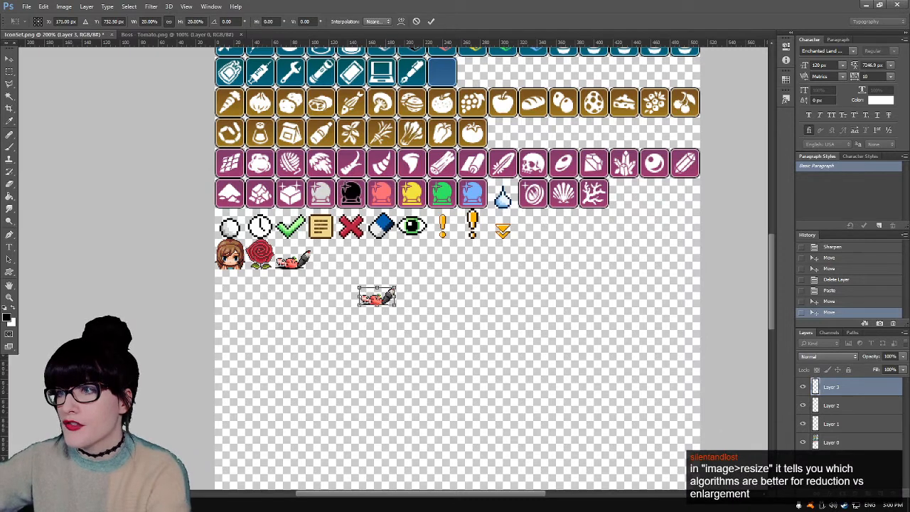
- Try the tomato at 30% and 40% scale and reposition it for comparison
text(30)
key(Return)
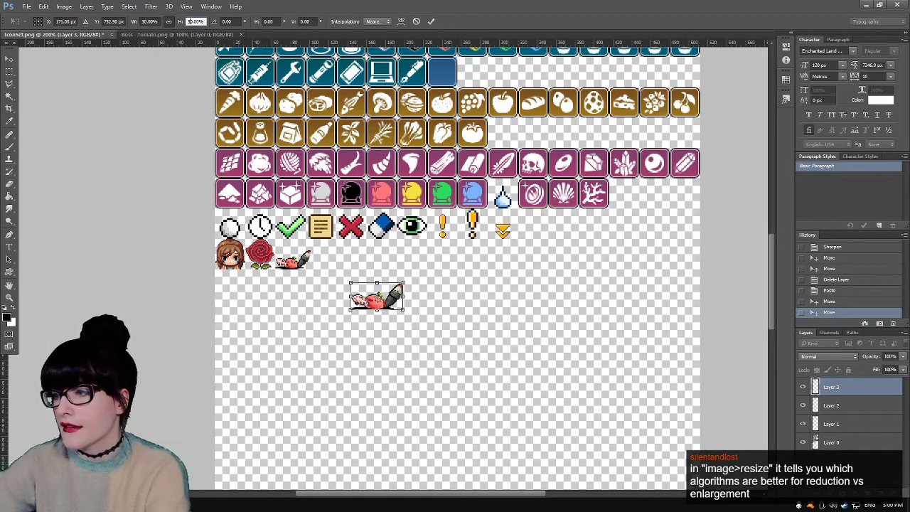
text(40)
key(Return)
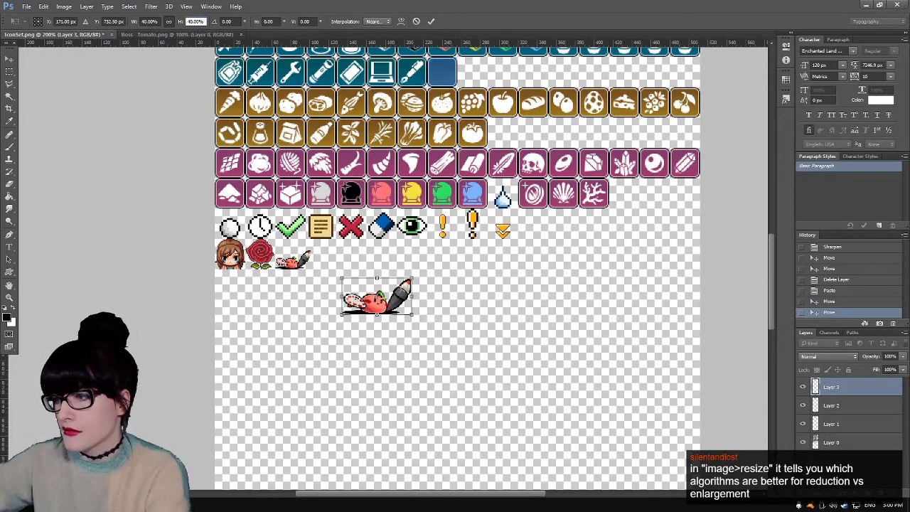
mouse_move(404, 280)
mouse_down()
mouse_move(317, 239)
mouse_move(402, 281)
mouse_move(408, 272)
mouse_up()
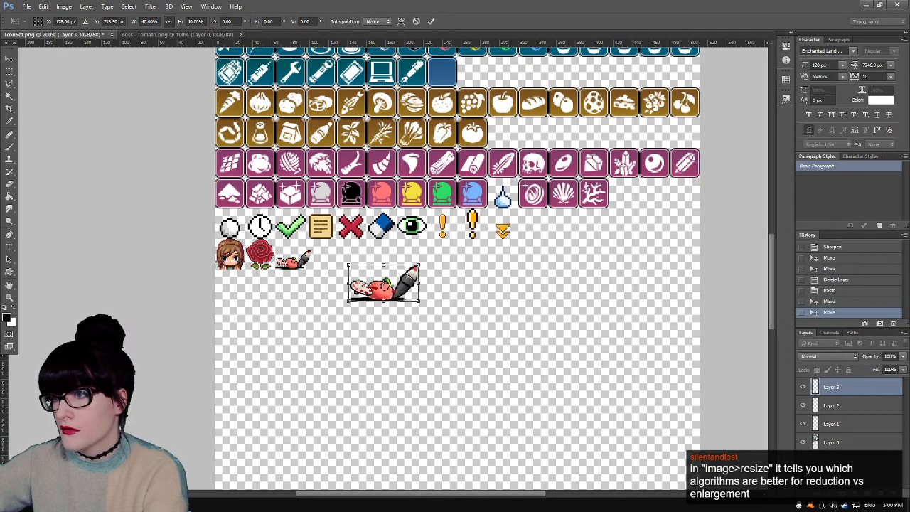
- Set the tomato's width and height to 20% and place it beside the existing small tomato icon
text(20)
key(Return)
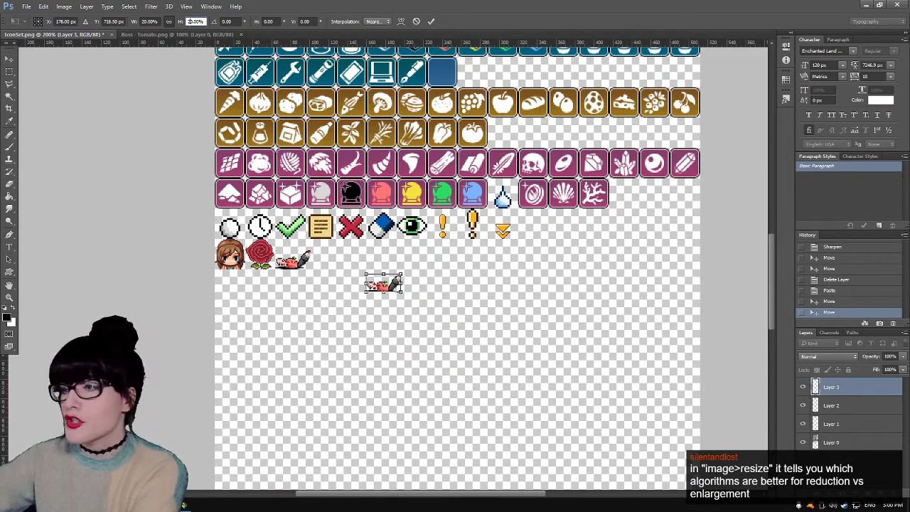
drag(399, 274, 359, 252)
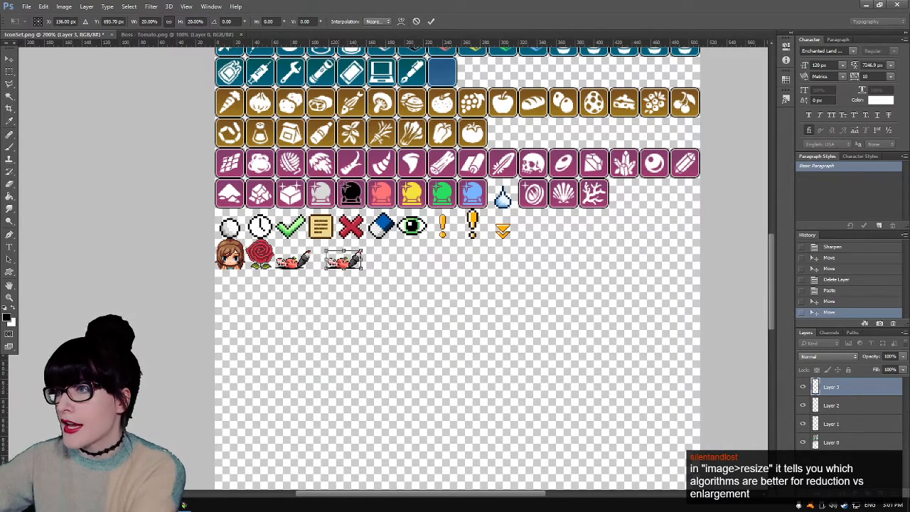
- Apply the transform with Nearest Neighbor interpolation and nudge the reduced tomato slightly right and down
click(375, 22)
click(375, 22)
click(375, 22)
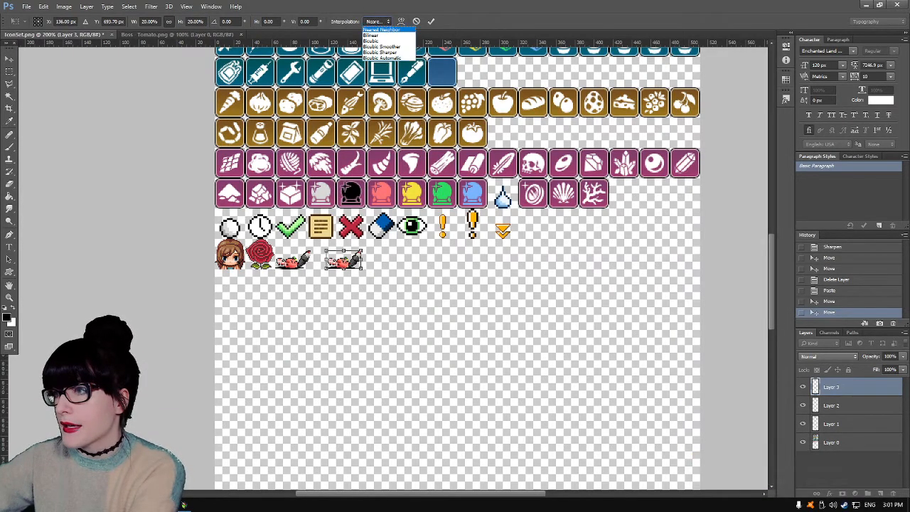
click(376, 22)
key(Return)
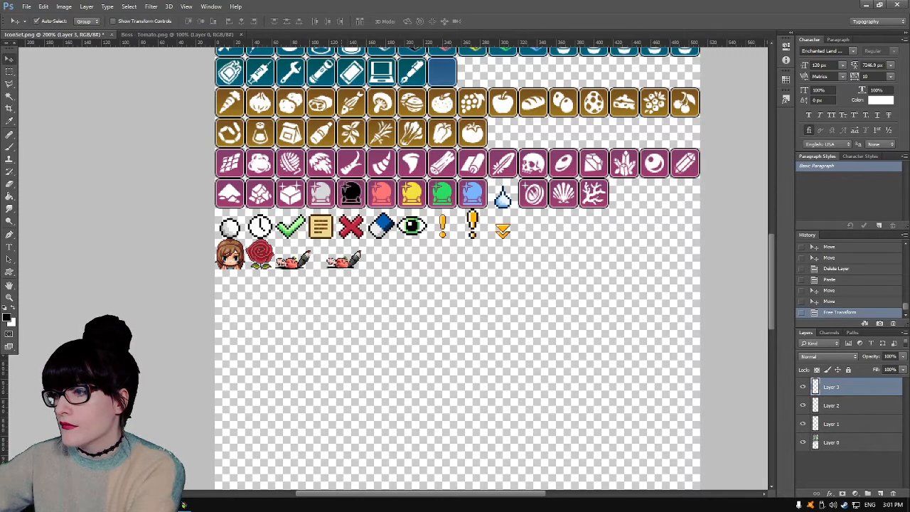
key(Right)
key(Down)
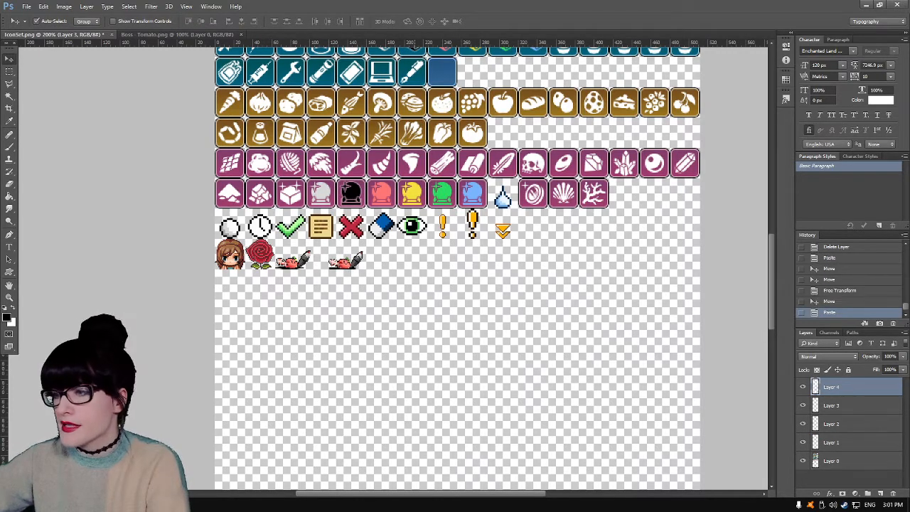
- Paste another full-size copy of the tomato boss and move it just below the row of small icons
key(ctrl+v)
key(shift+Right)
key(shift+Down)
click(43, 7)
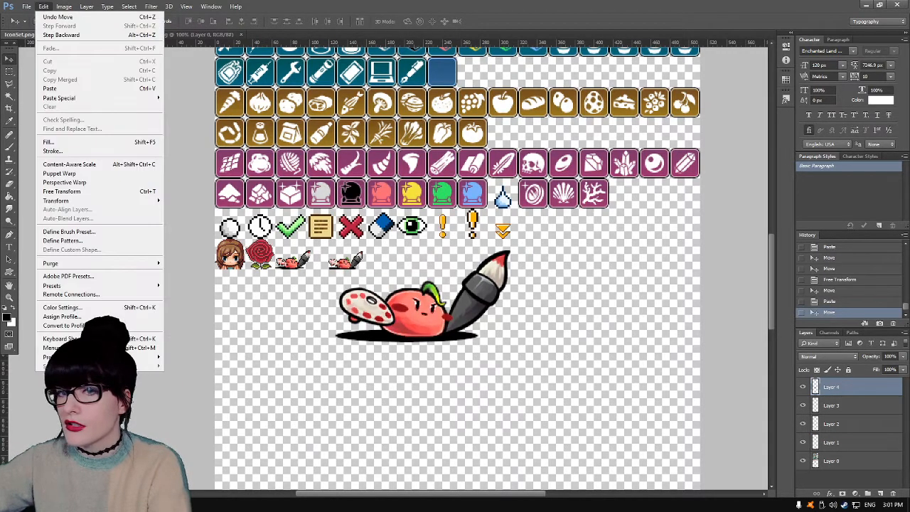
click(44, 7)
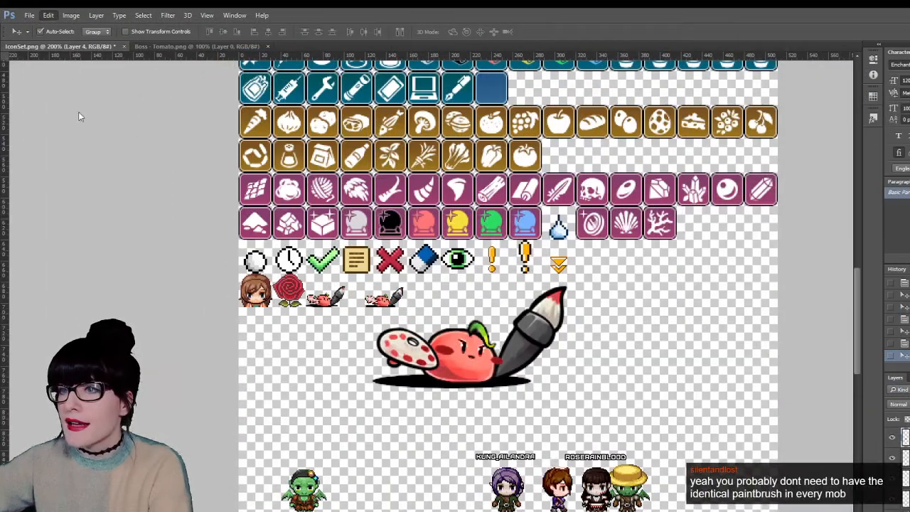
key(ctrl+t)
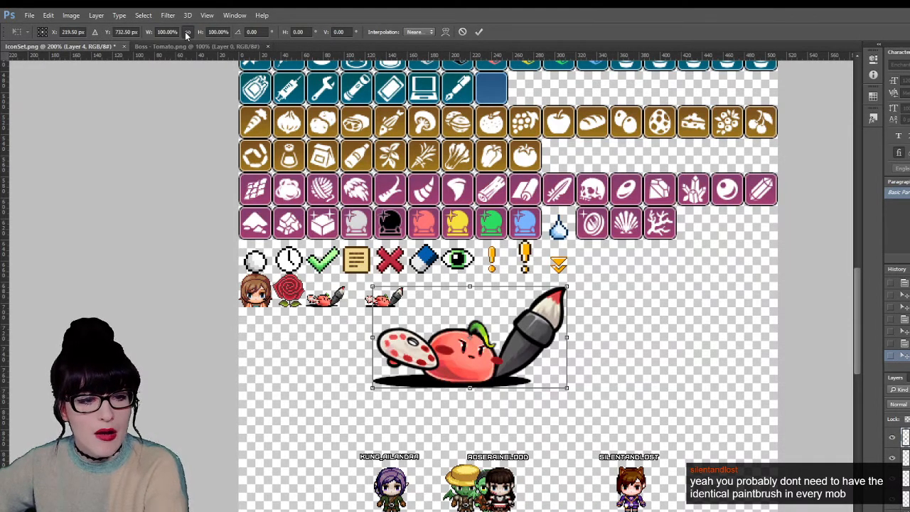
key(Return)
key(z)
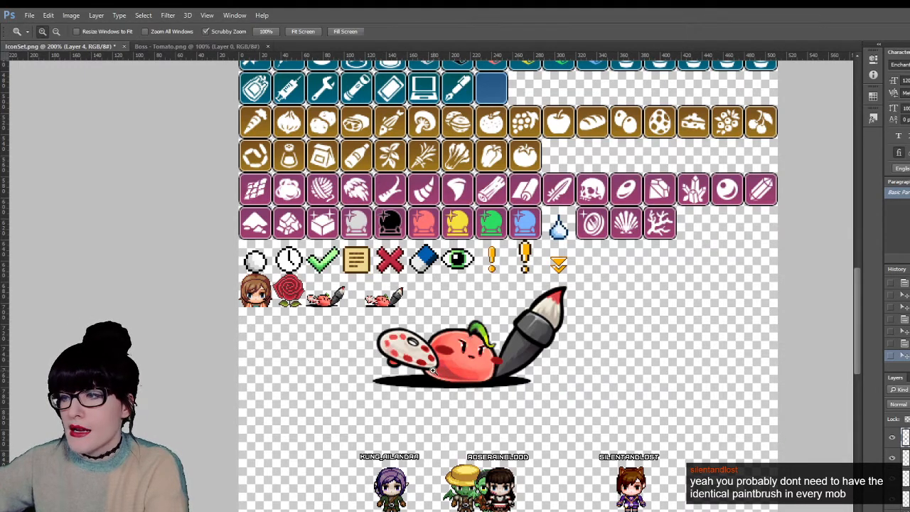
click(433, 370)
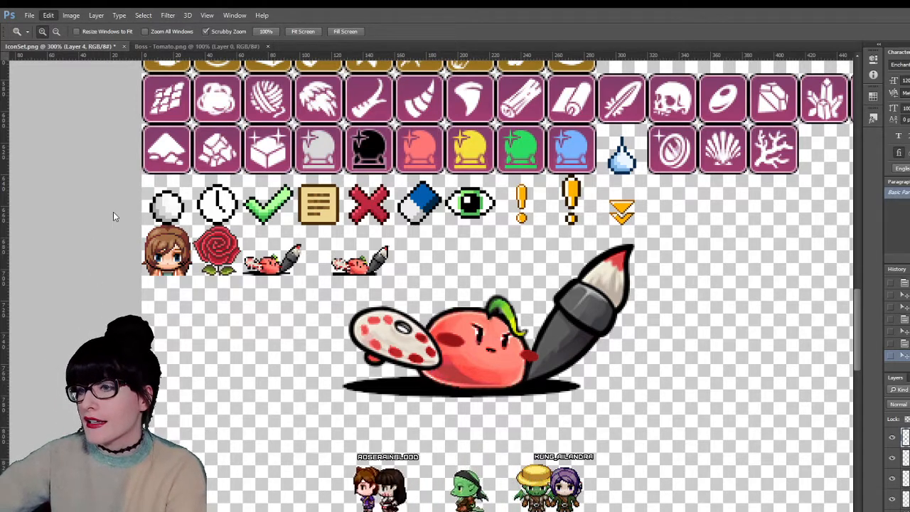
- Scale the pasted tomato proportionally to 20% width and height and move it up beside the small tomato copy
key(ctrl+t)
click(187, 32)
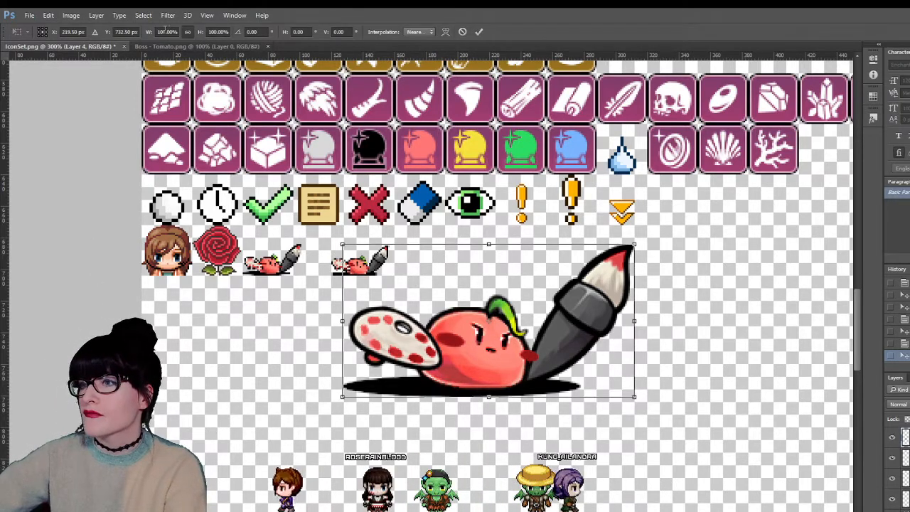
double_click(166, 32)
text(20)
key(Return)
drag(488, 320, 389, 269)
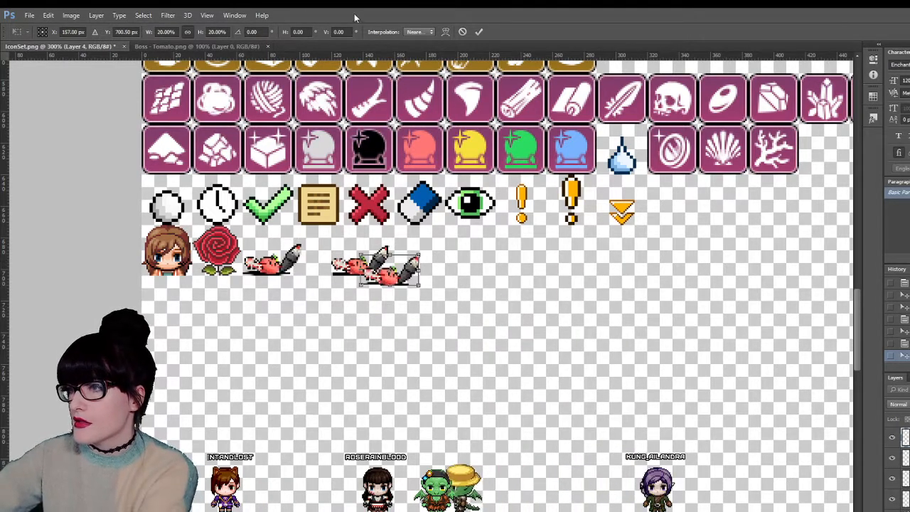
- Apply the reduction with Bilinear interpolation and line the tomato up right of the Nearest Neighbor copy
key(Down)
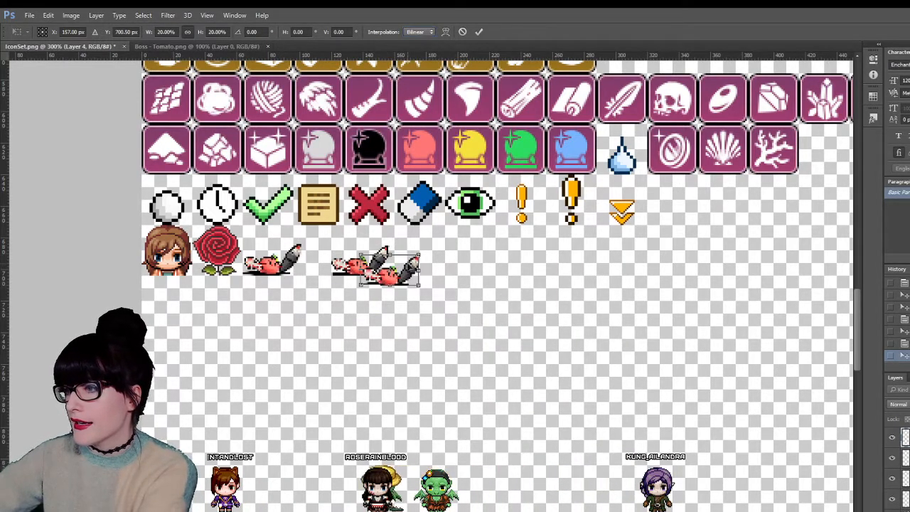
key(Return)
key(v)
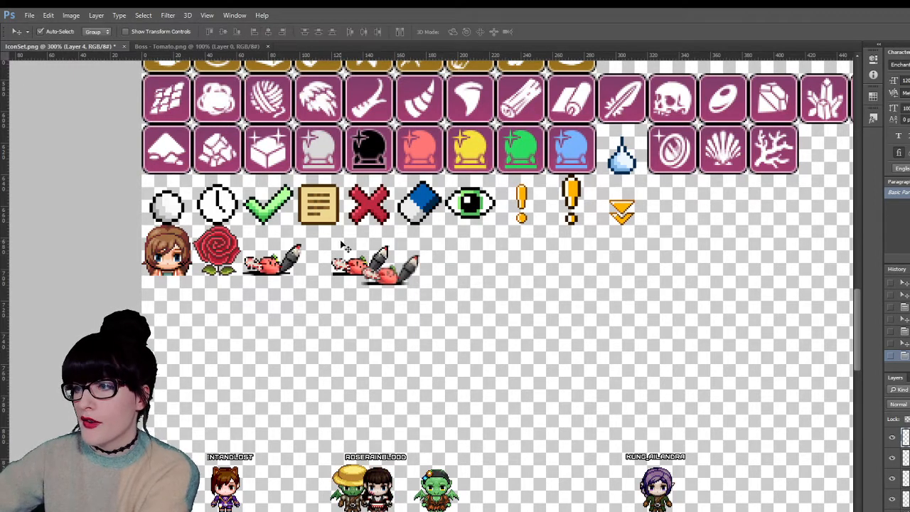
drag(408, 260, 421, 260)
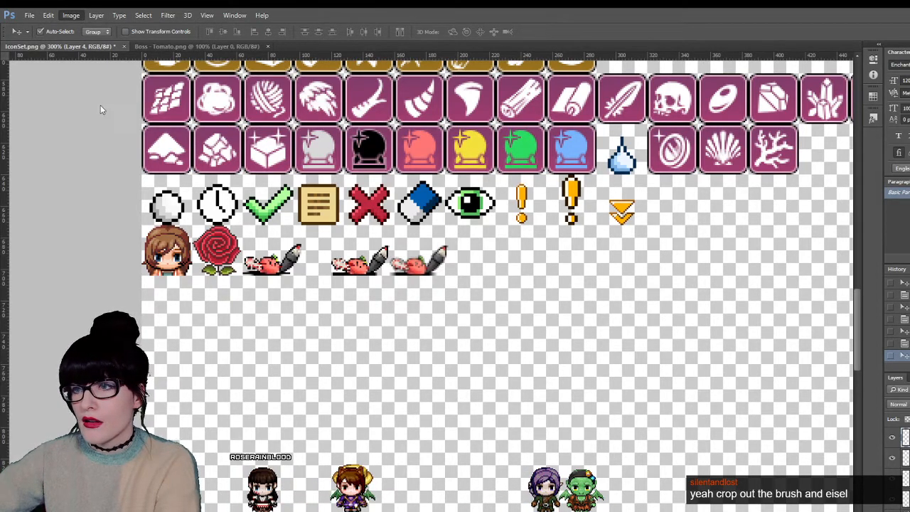
key(h)
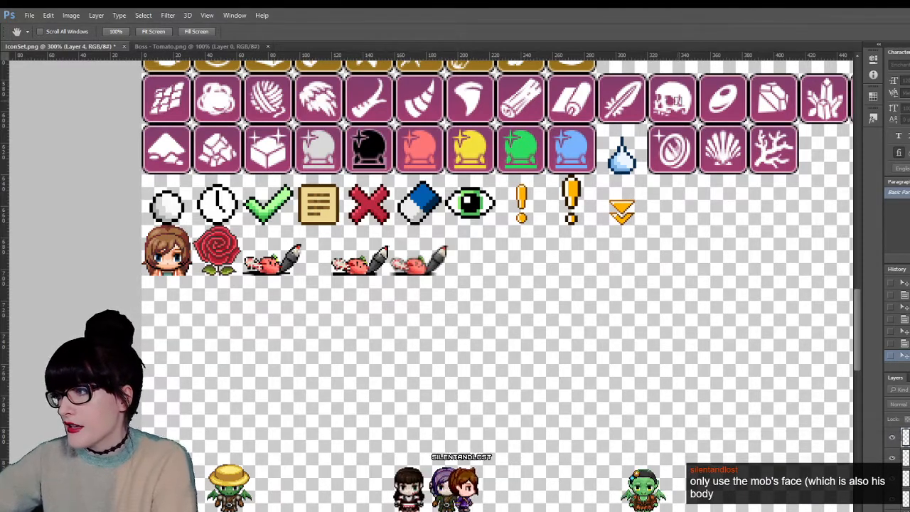
key(v)
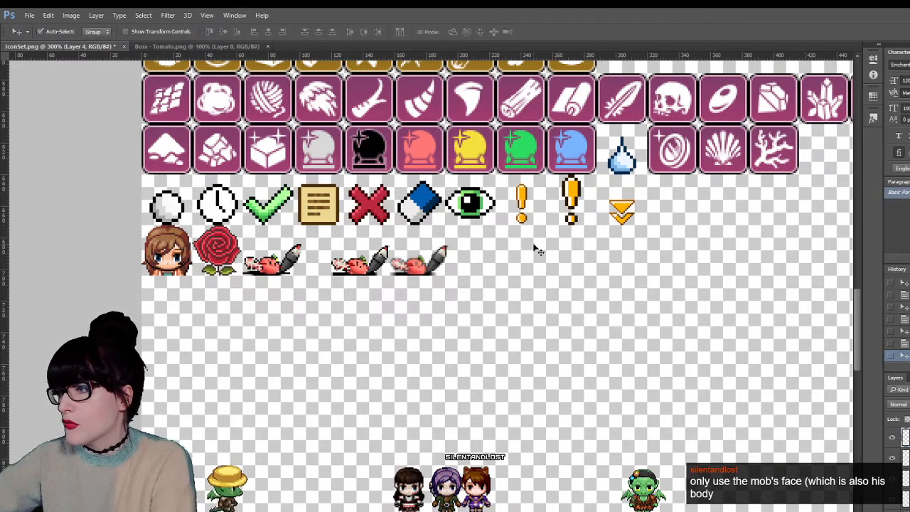
- Paste another tomato, scale it to 20% with bicubic interpolation, and place it at the end of the comparison row
key(ctrl+v)
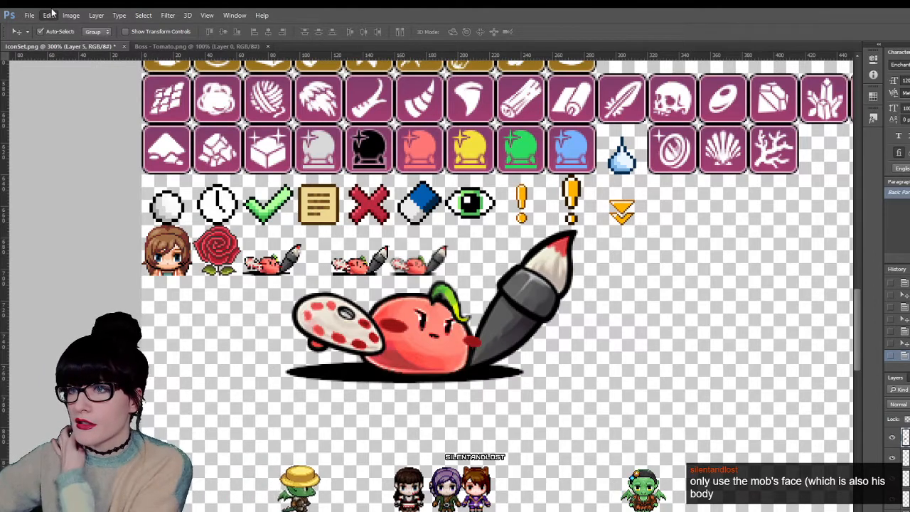
key(ctrl+t)
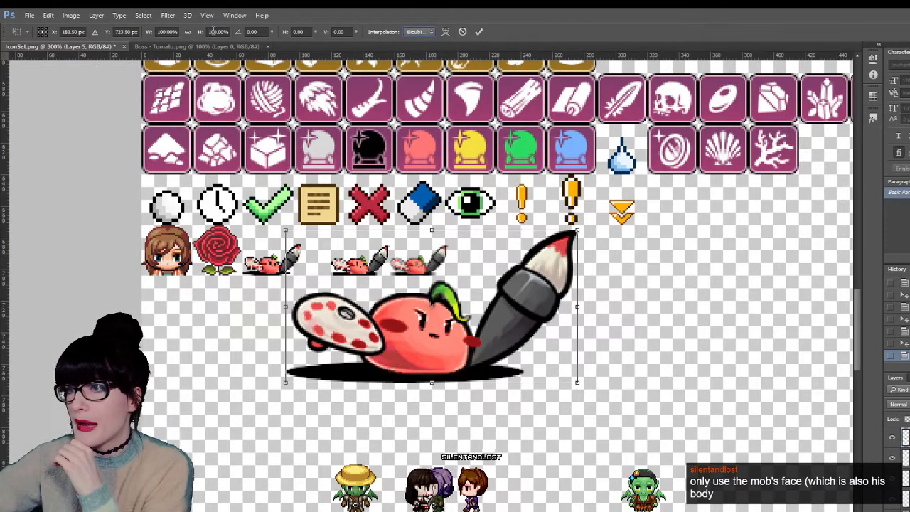
drag(200, 32, 193, 33)
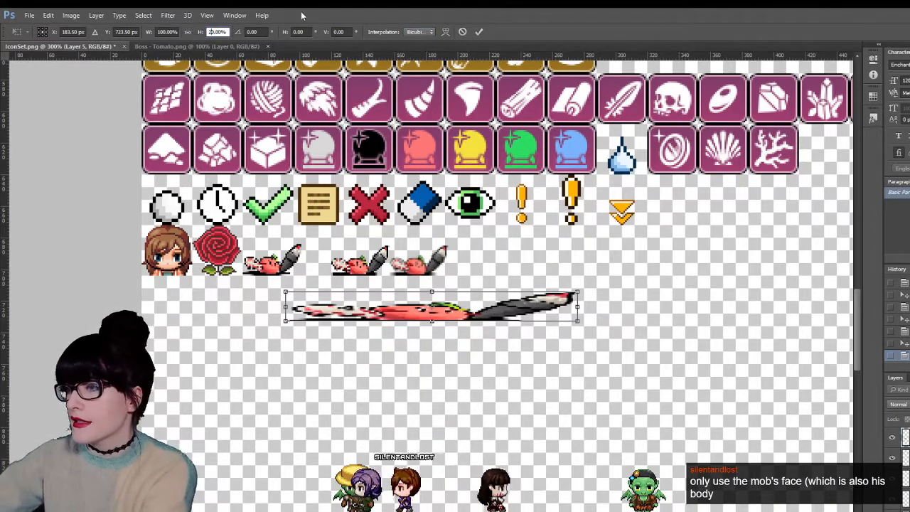
click(189, 32)
key(Return)
drag(457, 323, 488, 282)
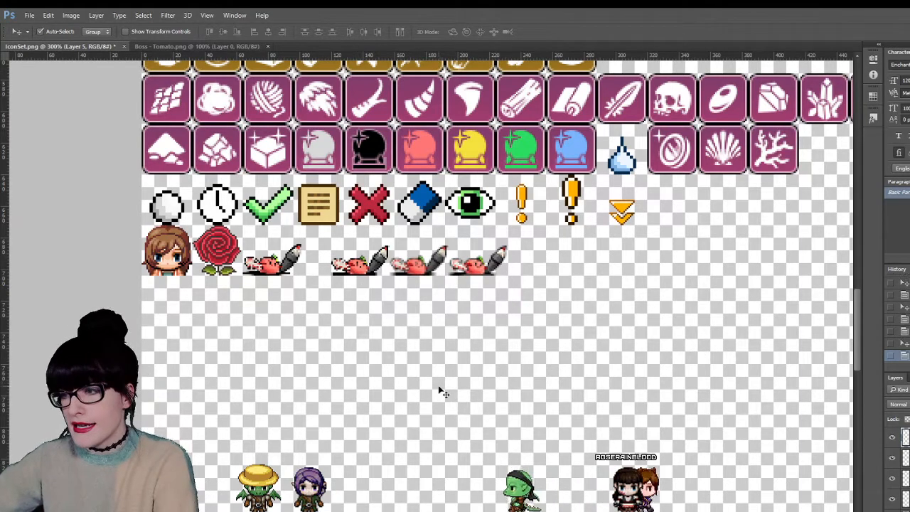
- Paste a full-size tomato to the lower right and frame its face with an icon-sized square marquee selection
key(ctrl+v)
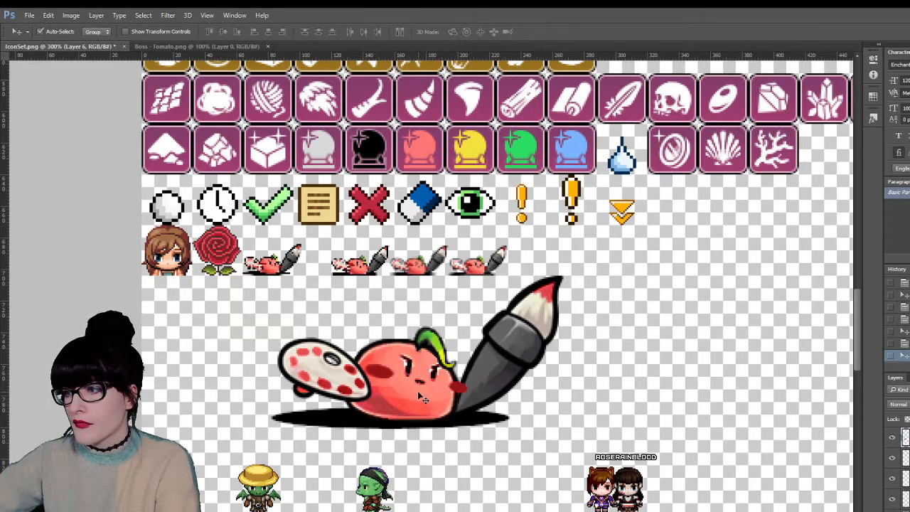
mouse_move(419, 397)
mouse_down()
mouse_move(349, 305)
mouse_move(287, 275)
mouse_move(462, 411)
mouse_move(610, 347)
mouse_up()
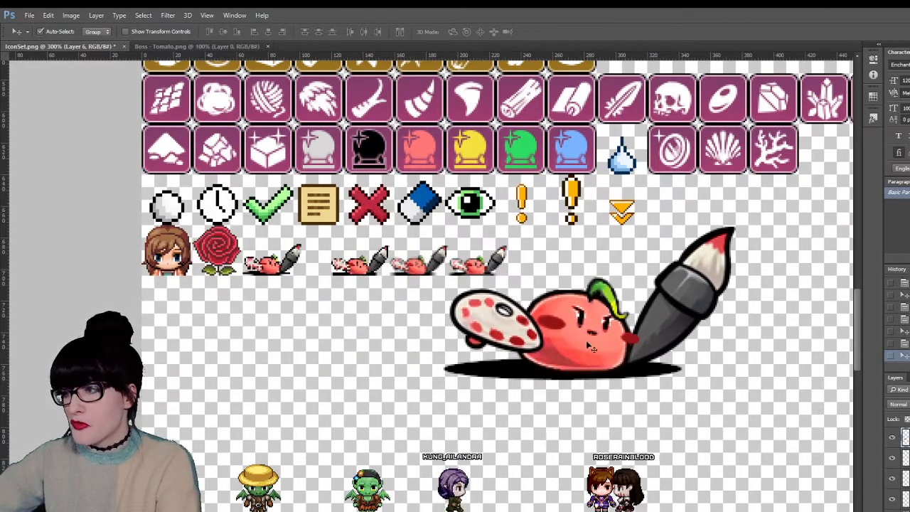
key(m)
drag(354, 357, 403, 405)
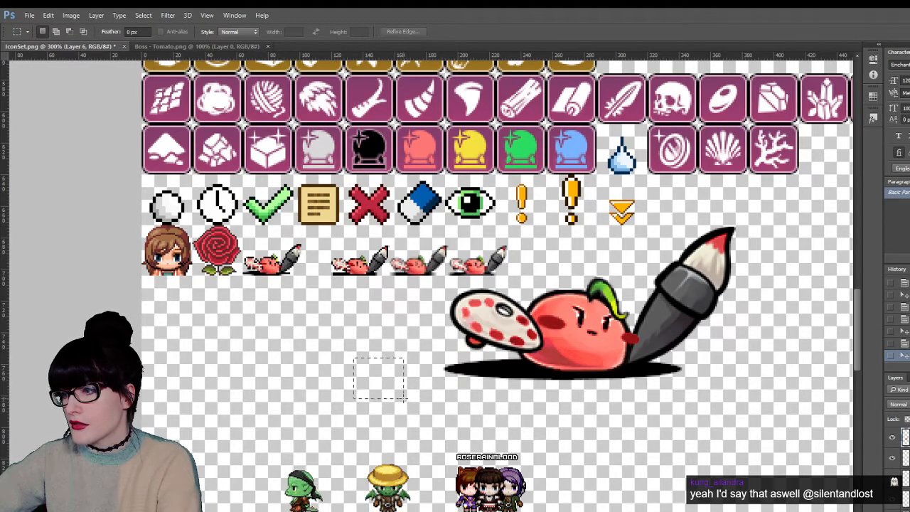
drag(404, 398, 407, 407)
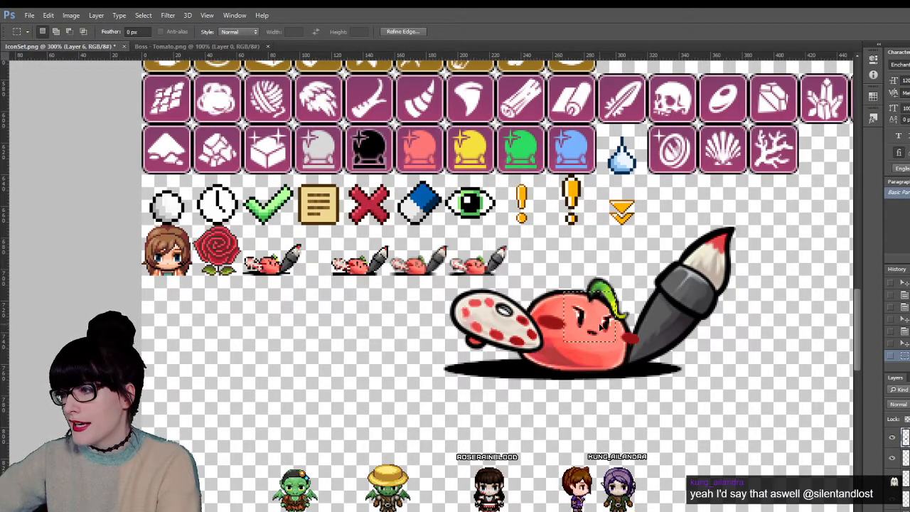
drag(590, 316, 592, 320)
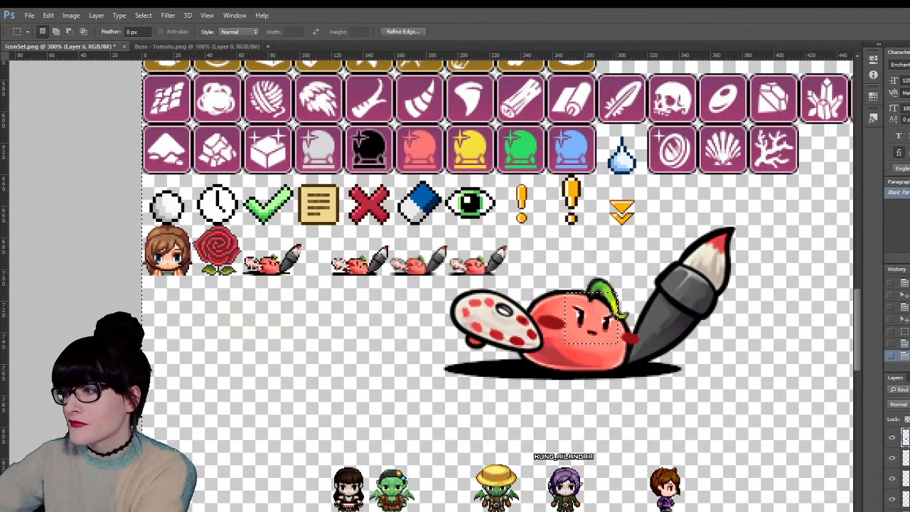
- Delete everything outside the face selection and move the cropped face into the icon slot beside the rose
key(ctrl+shift+i)
key(Delete)
key(ctrl+d)
key(v)
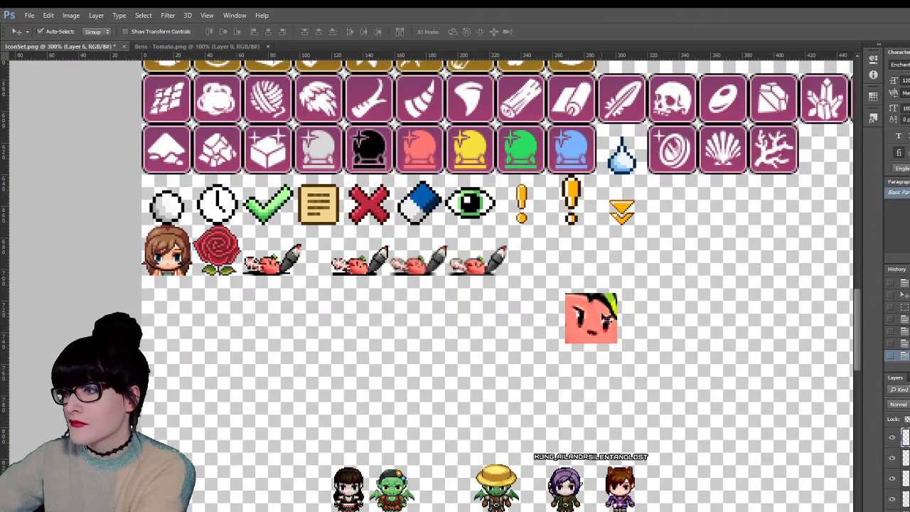
drag(610, 331, 293, 264)
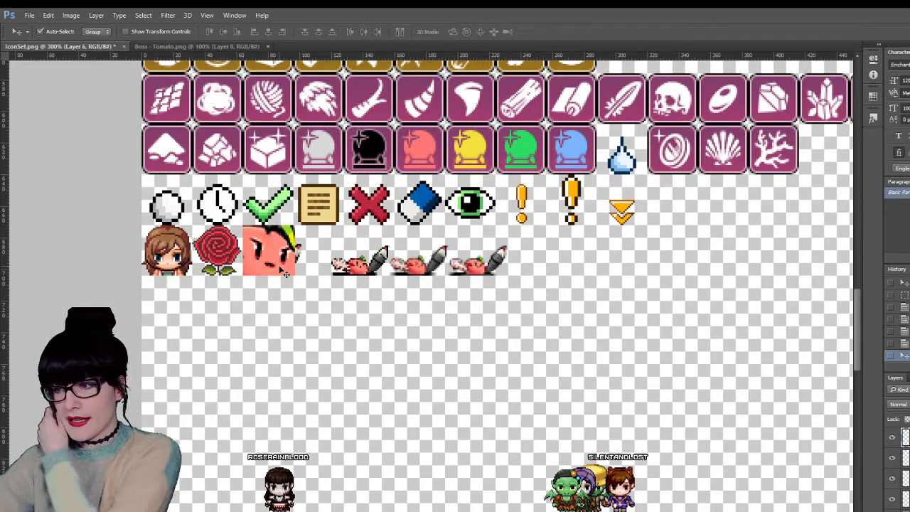
- Paste another tomato, scale it to 60% with bicubic interpolation, and move it below the comparison row
key(ctrl+v)
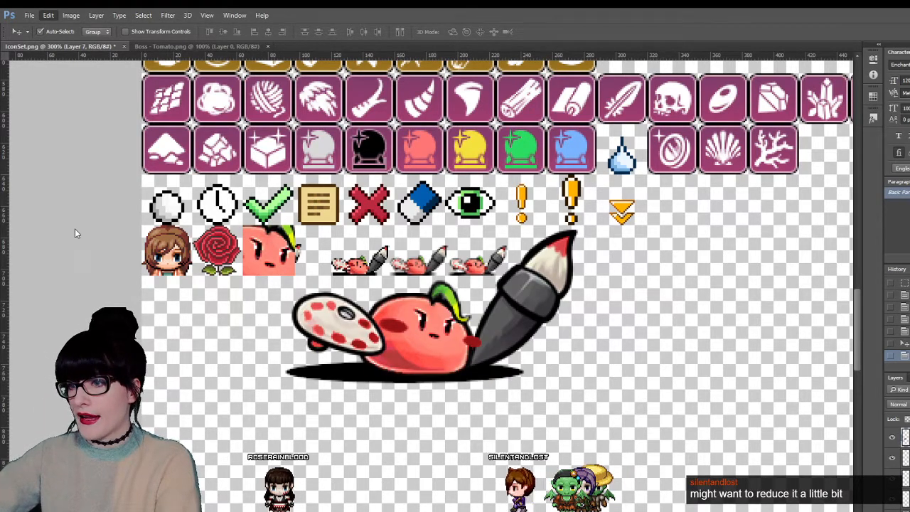
key(ctrl+t)
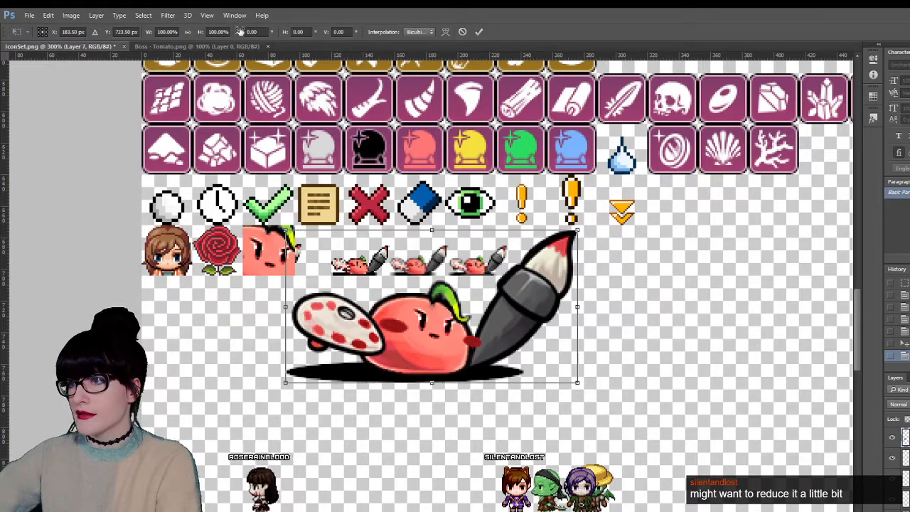
click(166, 31)
text(60)
key(Return)
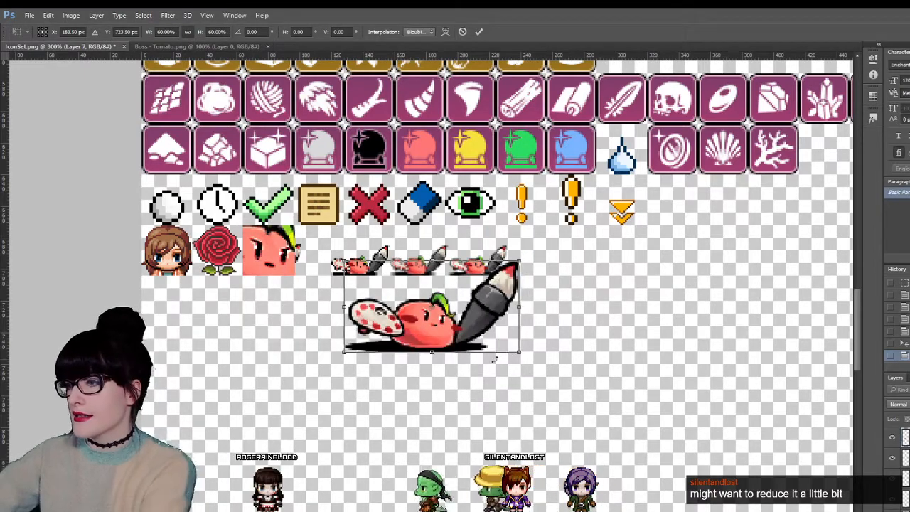
key(Return)
drag(439, 364, 438, 396)
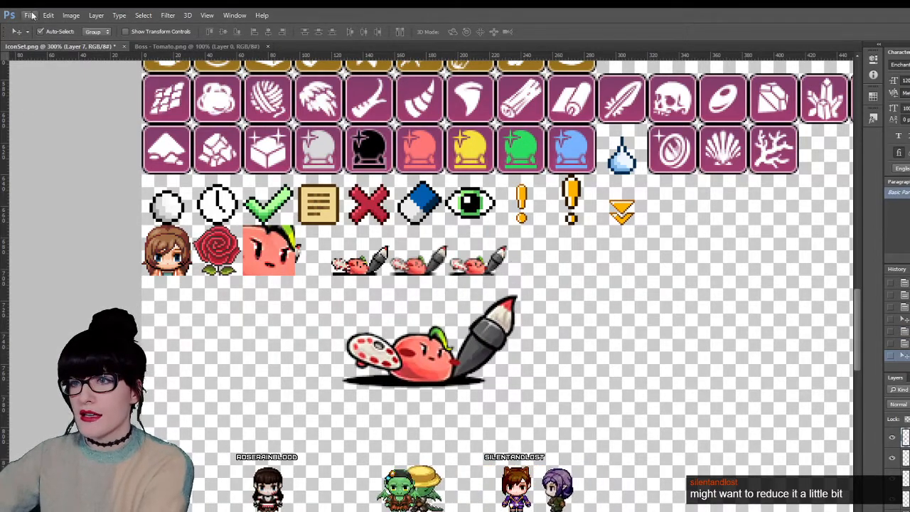
- Paste another tomato, scale it to 60% with Nearest Neighbor interpolation, and place it right of the bicubic 60% copy
key(ctrl+v)
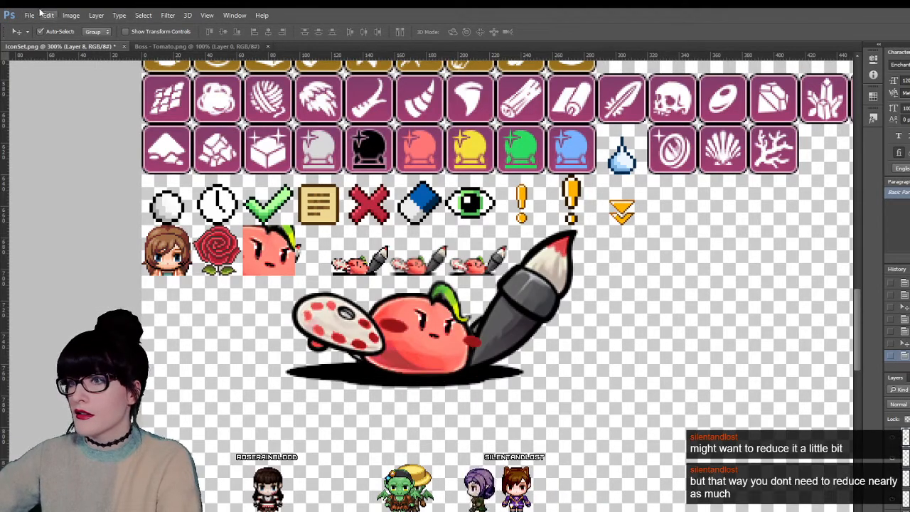
key(ctrl+t)
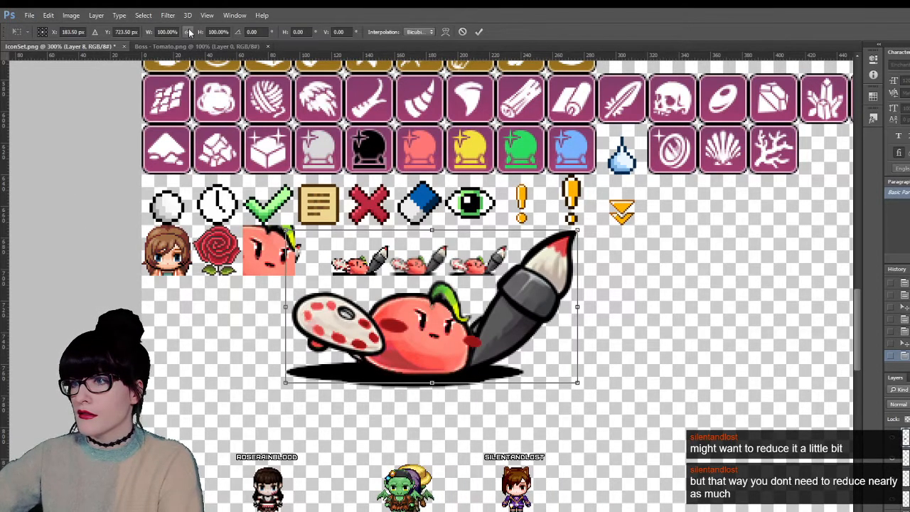
click(420, 31)
click(420, 43)
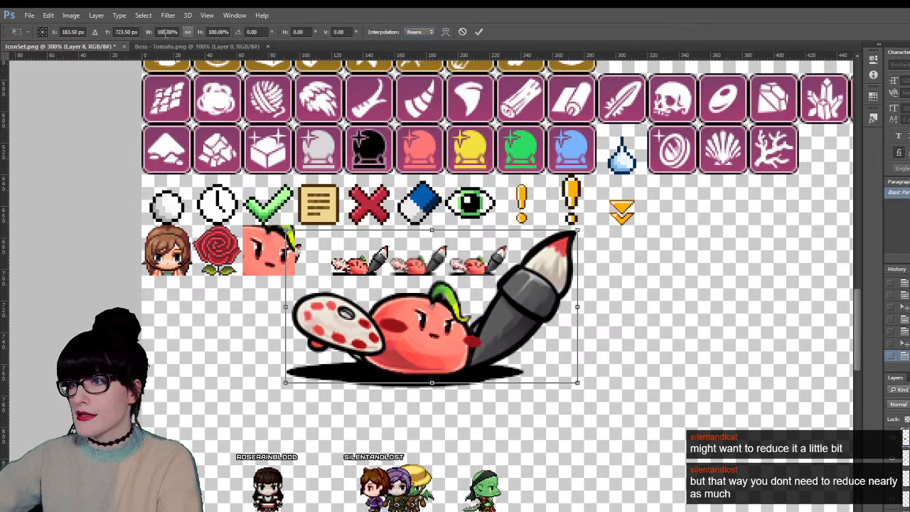
click(165, 32)
text(60)
key(Return)
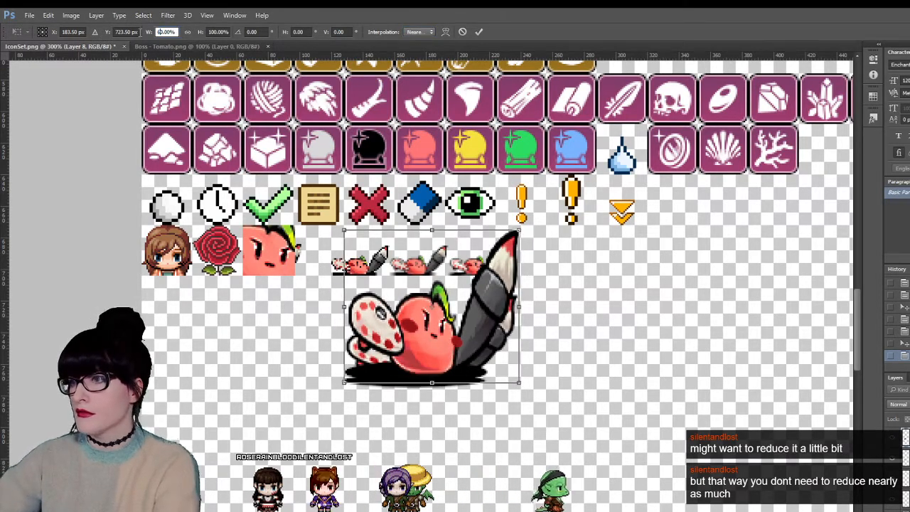
click(187, 32)
key(Return)
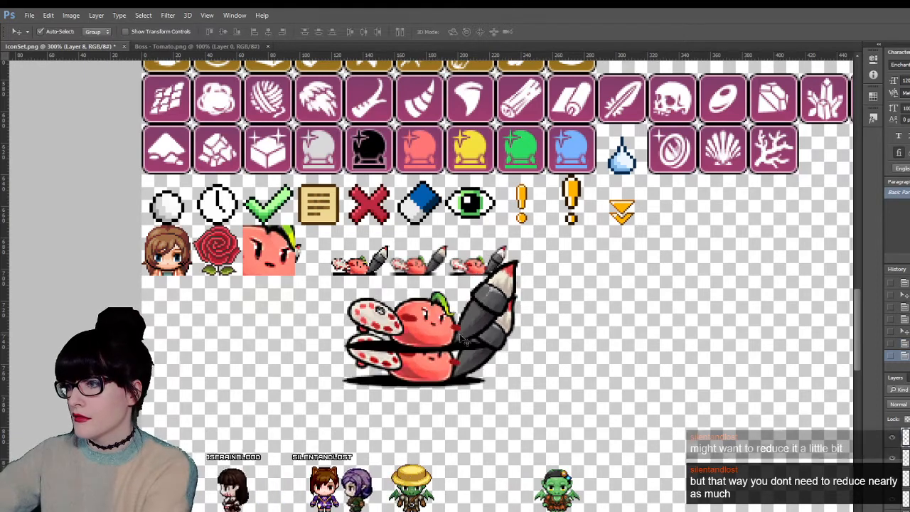
drag(441, 382, 607, 411)
- Try reapplying the last-used filter to the bicubic 60% tomato, and undo it
scroll(596, 411, up, 1)
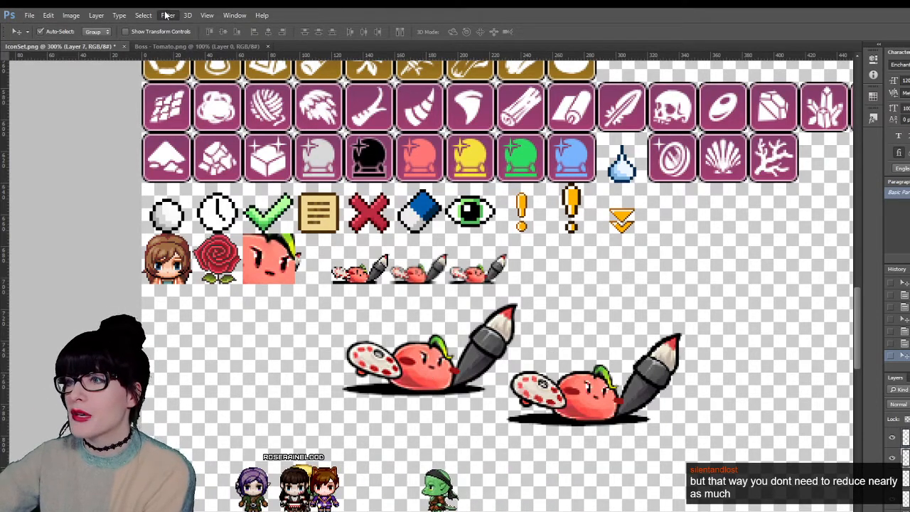
click(171, 30)
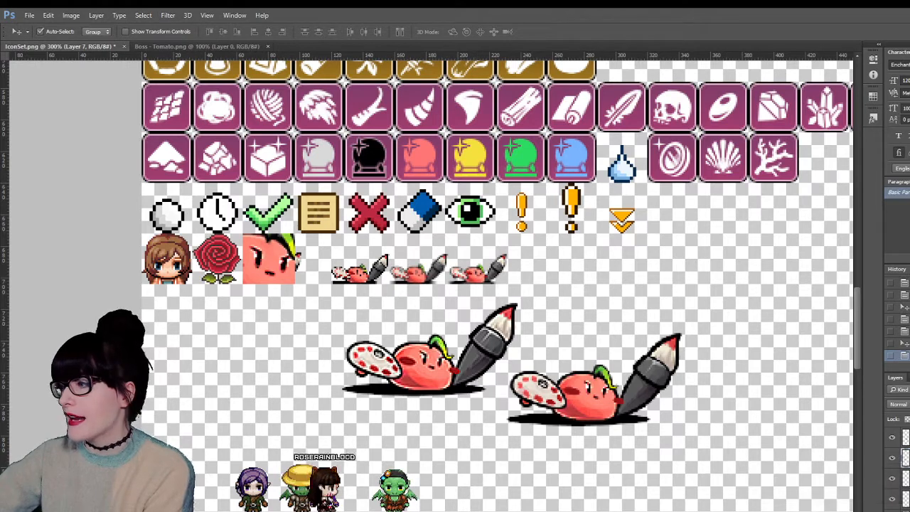
key(ctrl+z)
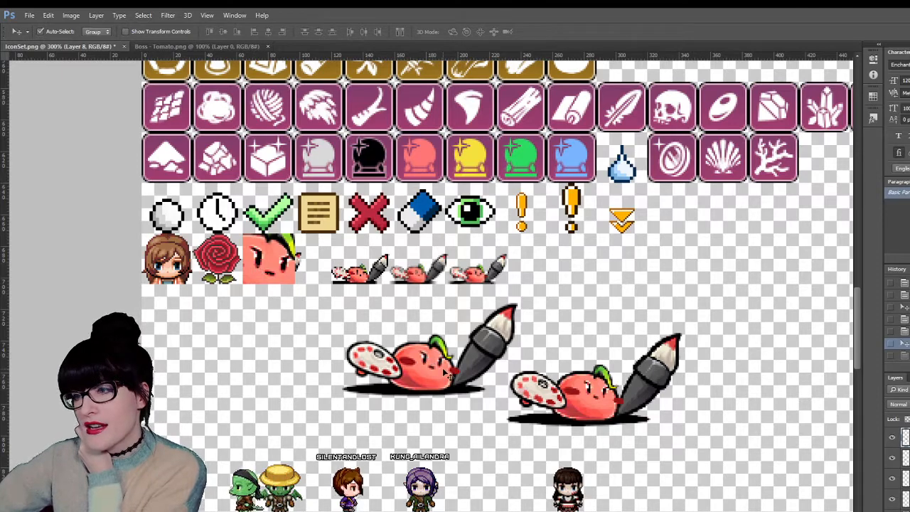
- Move the bicubic 60% tomato farther from the Nearest Neighbor 60% copy
mouse_move(431, 363)
mouse_down()
mouse_move(318, 366)
mouse_move(302, 276)
mouse_move(349, 380)
mouse_up()
click(9, 89)
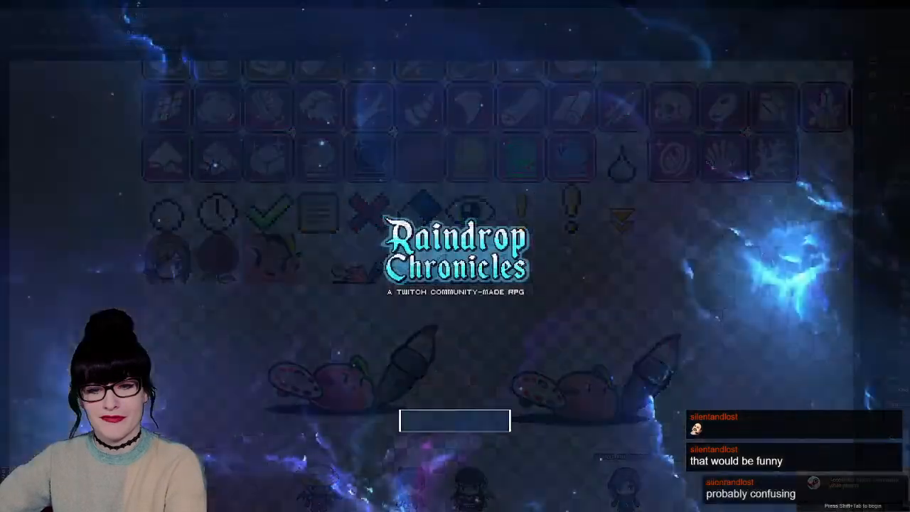
- Load save File 3 in Raindrop Chronicles and enter a battle to check the tomato icons in the turn order
key(Return)
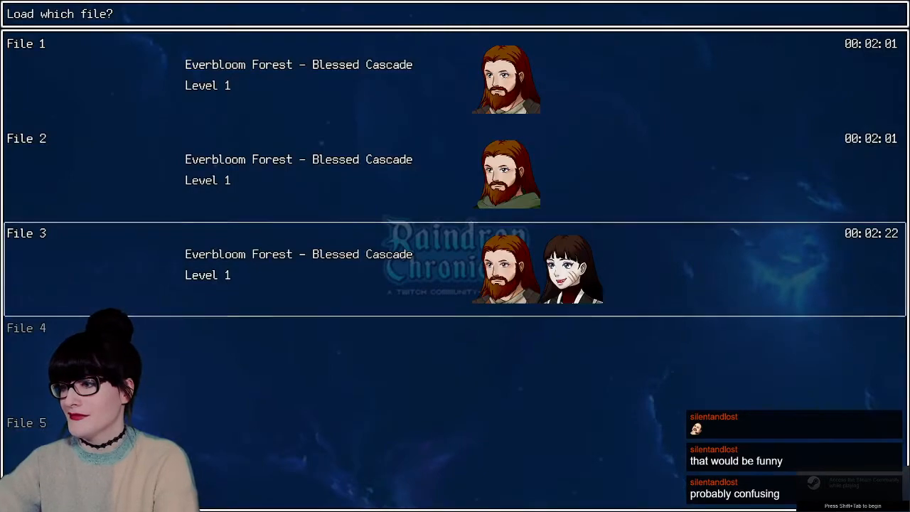
key(Return)
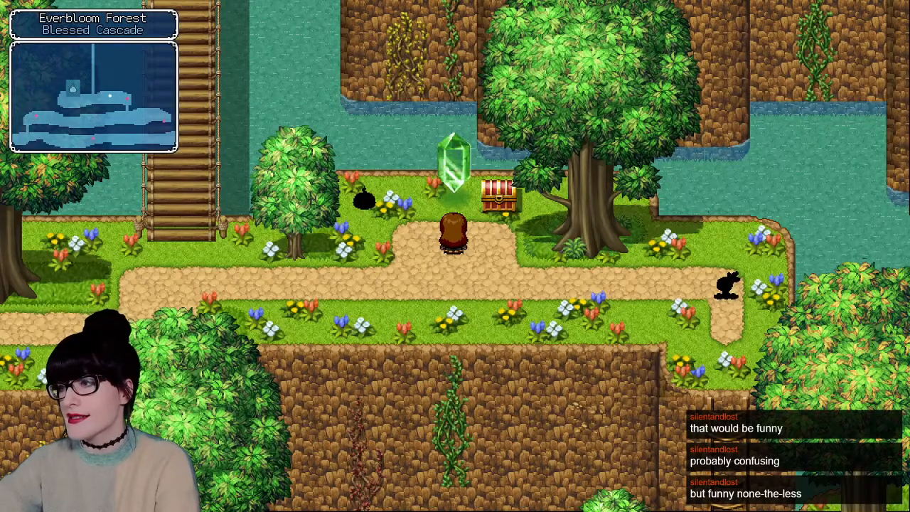
key(Left)
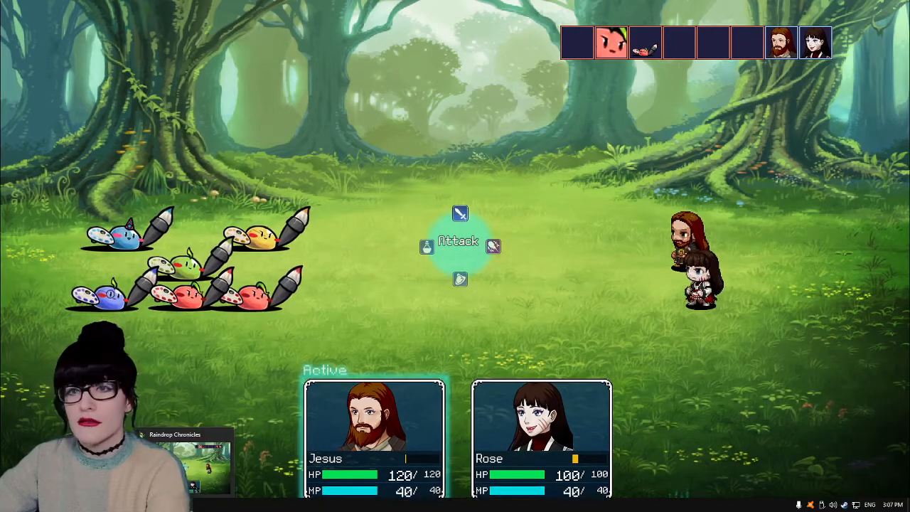
- Switch back to IconSet.png in Photoshop and nudge the bicubic 60% tomato slightly upward
key(alt+Tab)
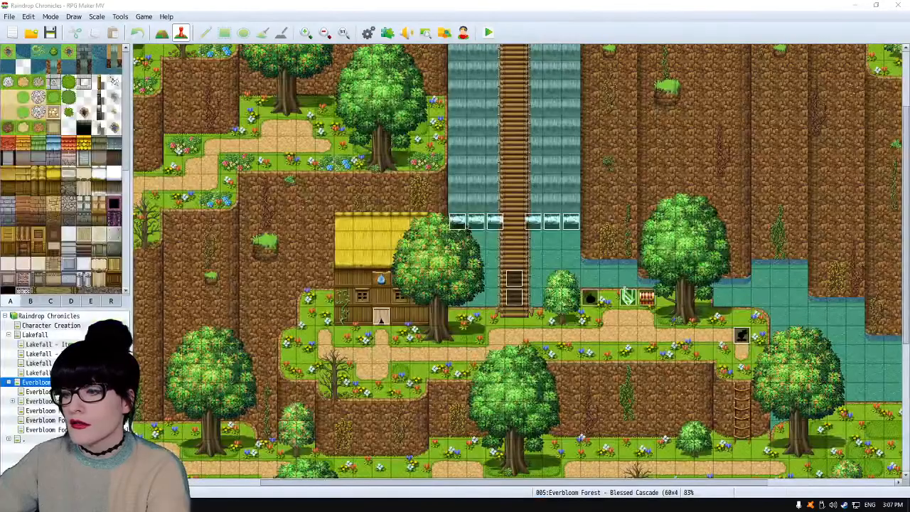
key(alt+Tab)
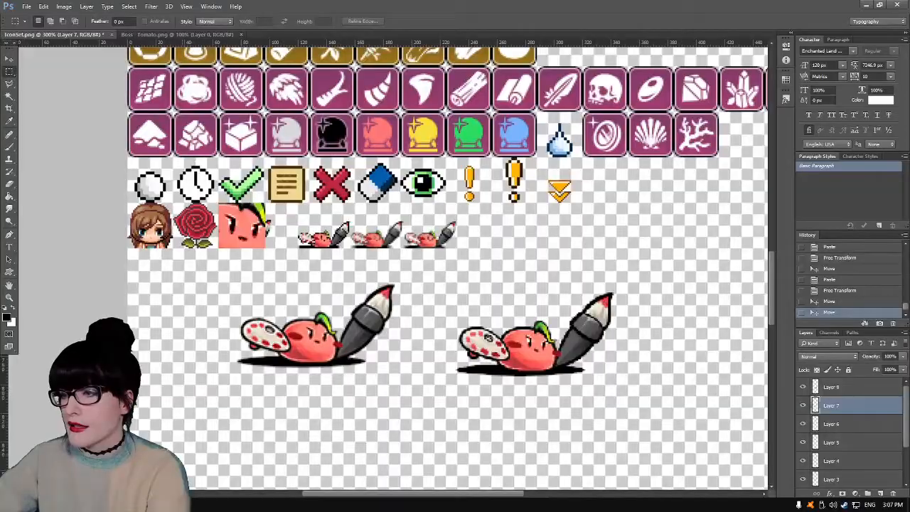
key(v)
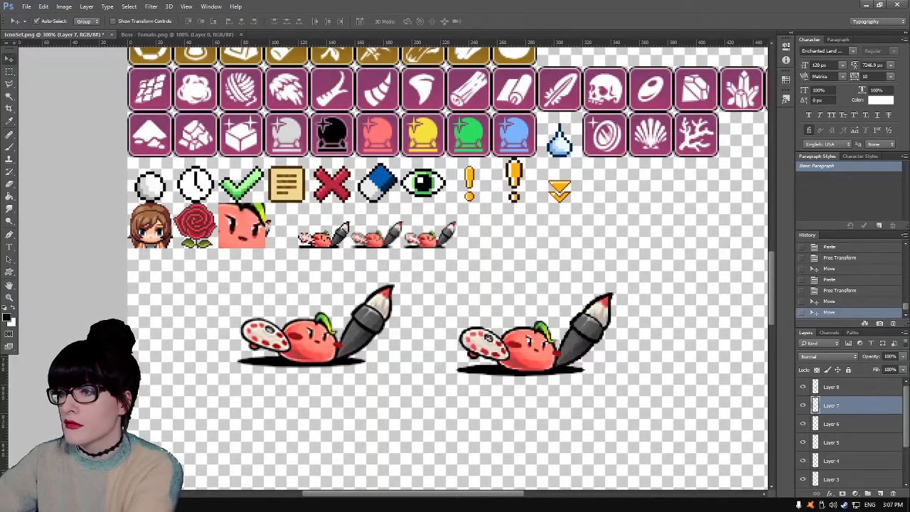
key(Up)
key(Up)
key(Up)
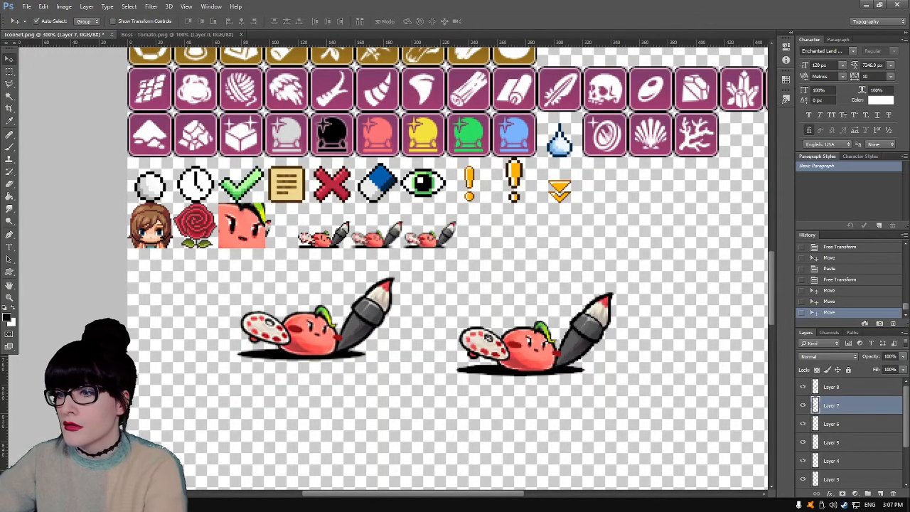
- Place a square marquee selection around the face and leaf of the bicubic 60% tomato, nudging it toward the brush
key(z)
key(ctrl+minus)
key(ctrl+minus)
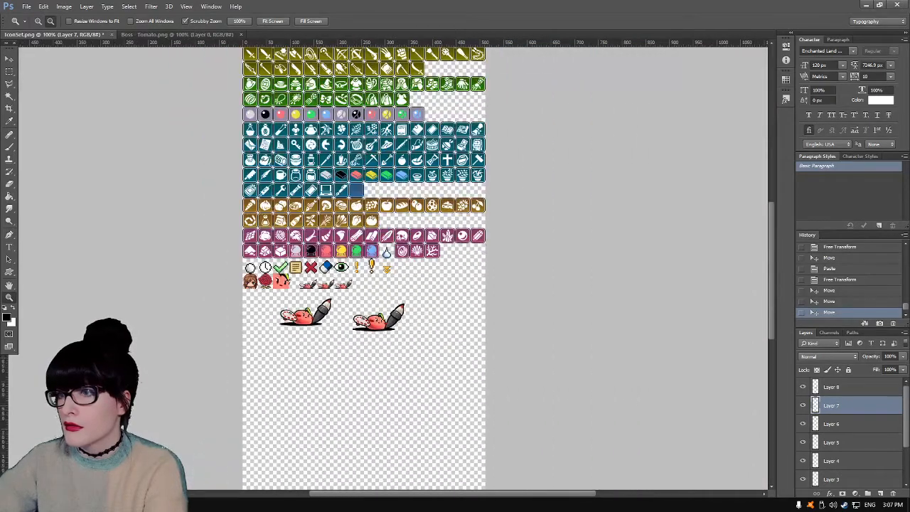
key(ctrl+plus)
key(ctrl+plus)
key(ctrl+plus)
key(ctrl+plus)
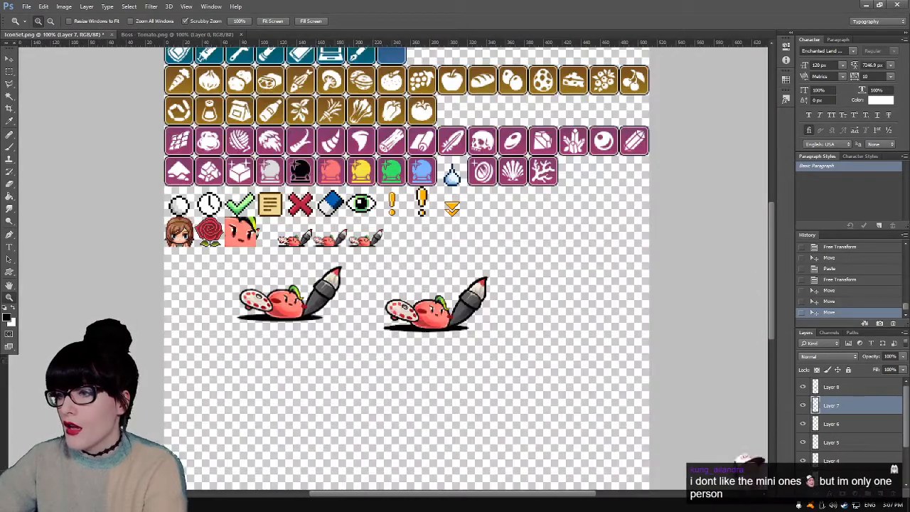
key(m)
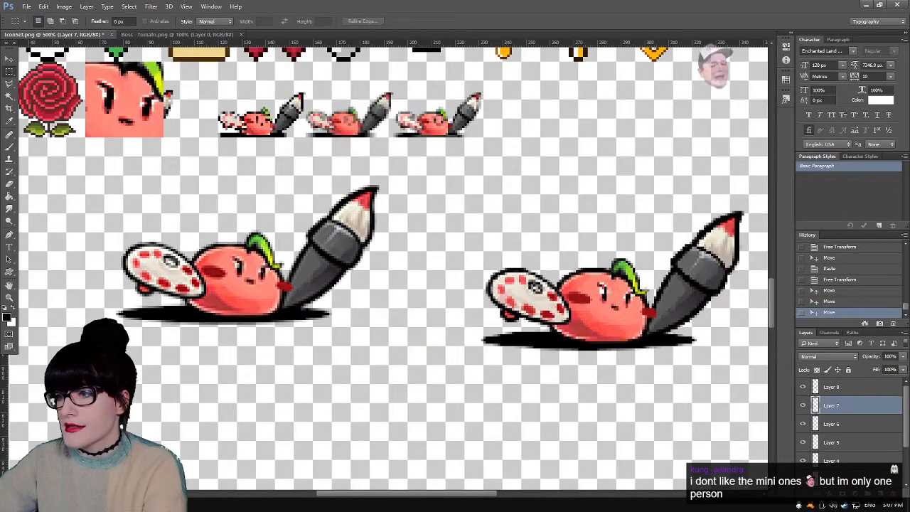
drag(273, 234, 170, 286)
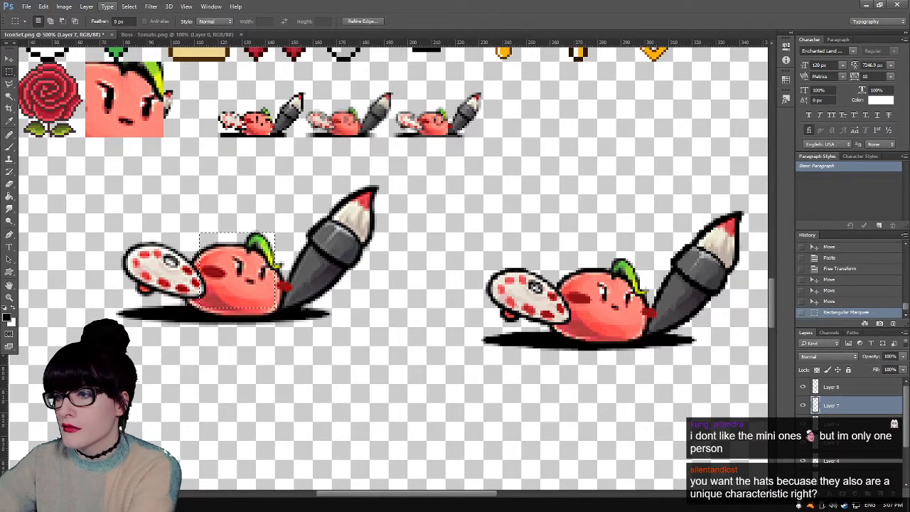
key(Right)
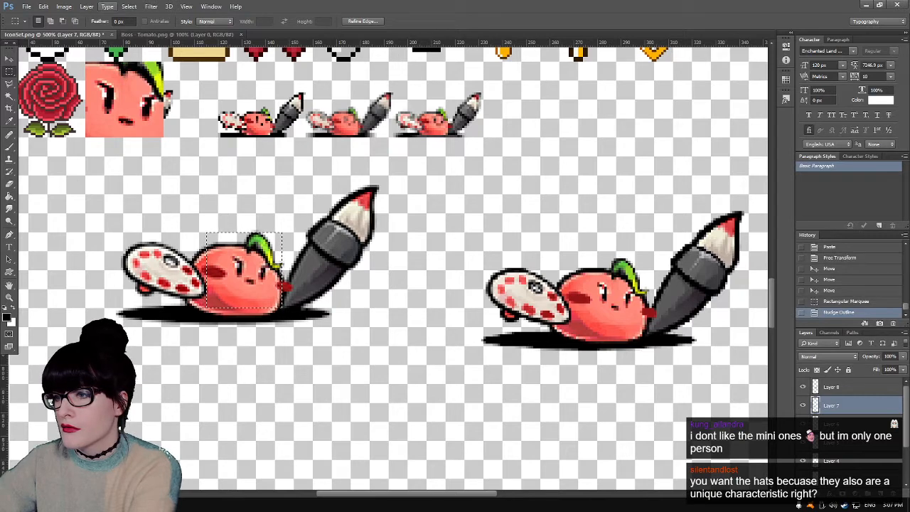
- Invert the selection and clear the rest of the bicubic 60% tomato, keeping only the square face crop
click(64, 7)
mouse_move(129, 6)
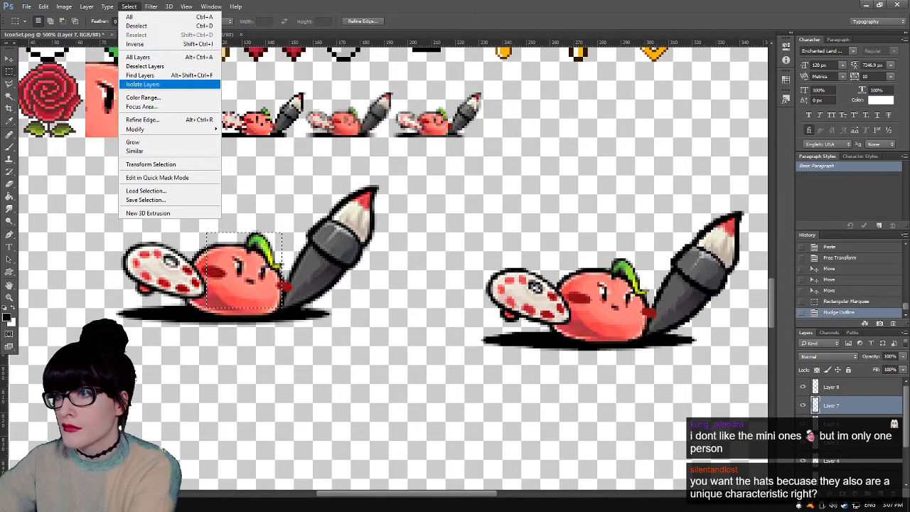
click(136, 43)
key(Delete)
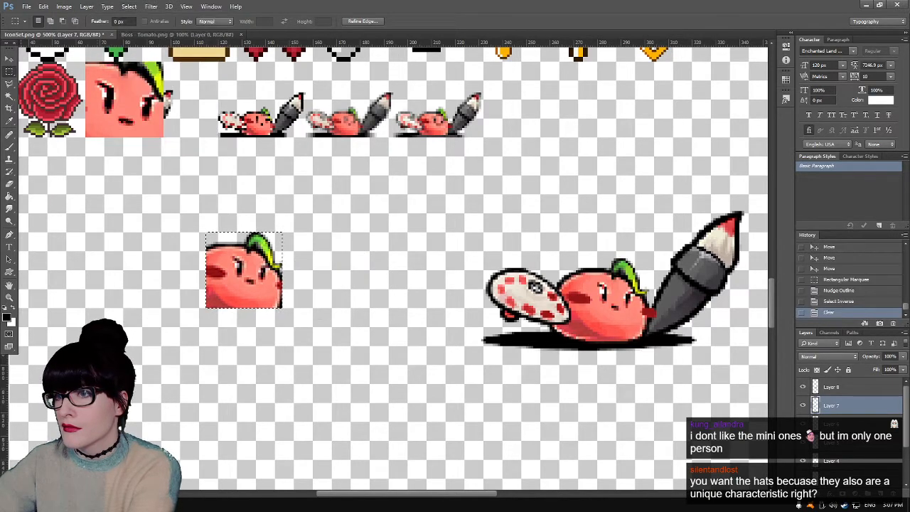
- Move the new face crop into the icon slot beside the rose, with nothing left selected
click(239, 226)
key(v)
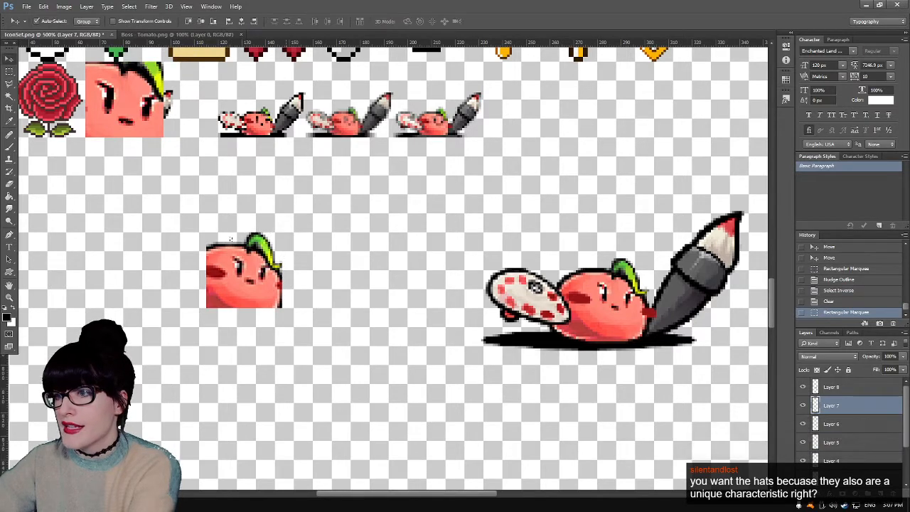
drag(230, 239, 136, 87)
key(ctrl+d)
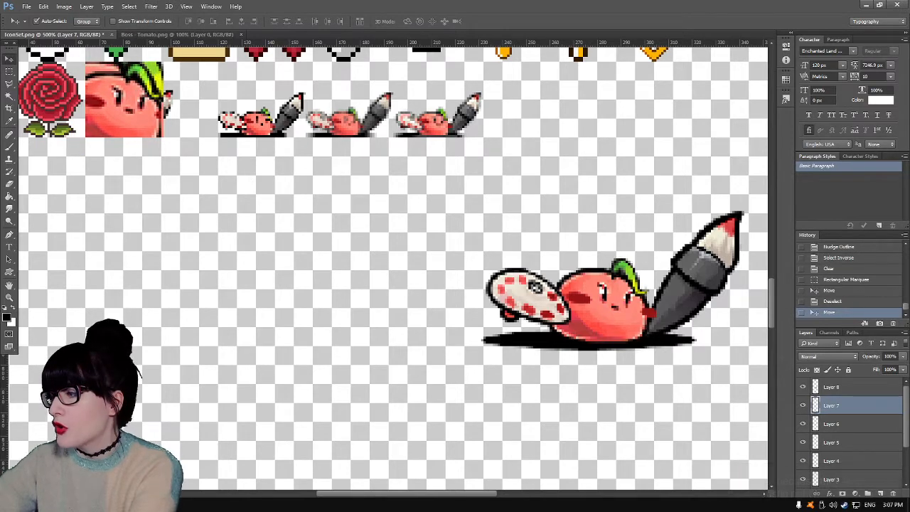
- Toggle layer visibility to find what overlaps the new face icon, and hide Layer 6 and Layer 2
click(803, 424)
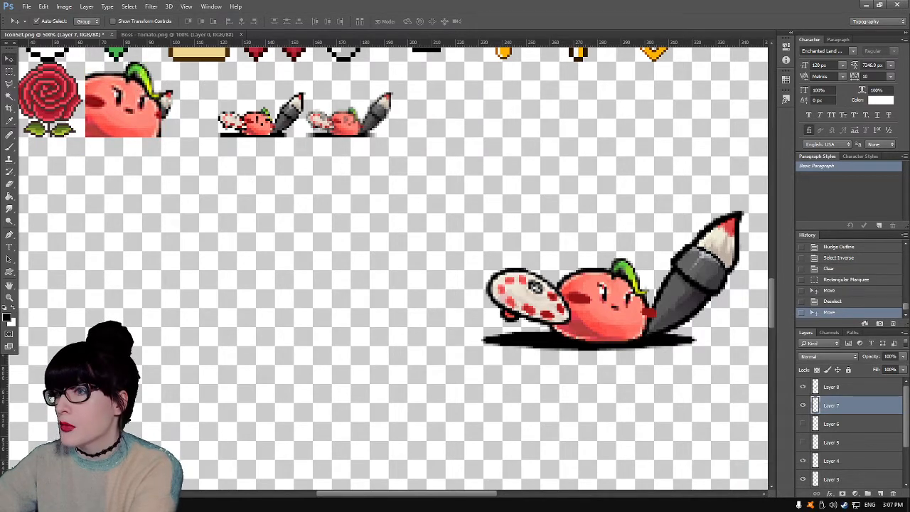
click(803, 442)
click(802, 386)
click(803, 386)
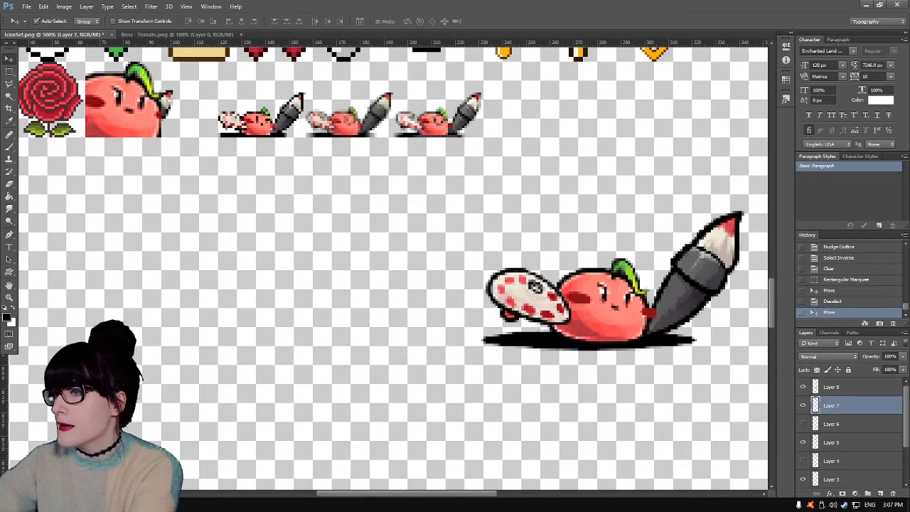
click(802, 459)
click(803, 459)
click(803, 479)
click(802, 478)
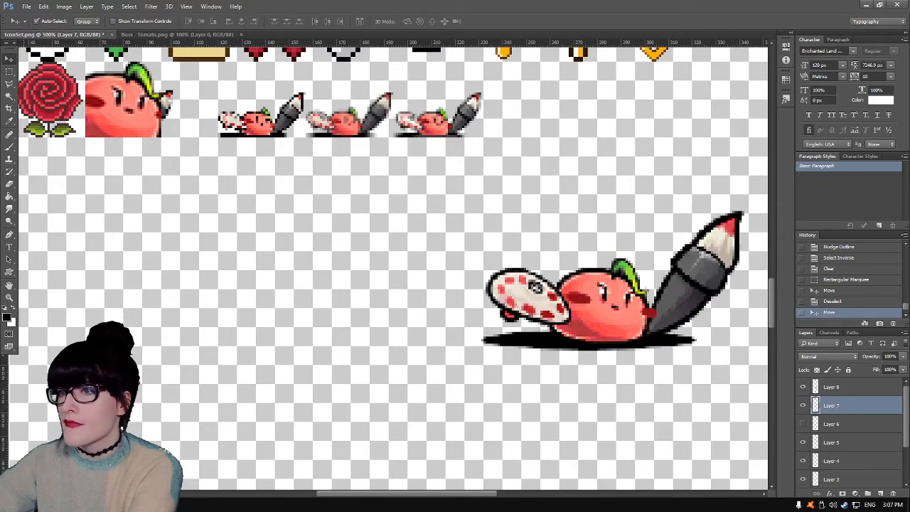
click(135, 106)
click(802, 478)
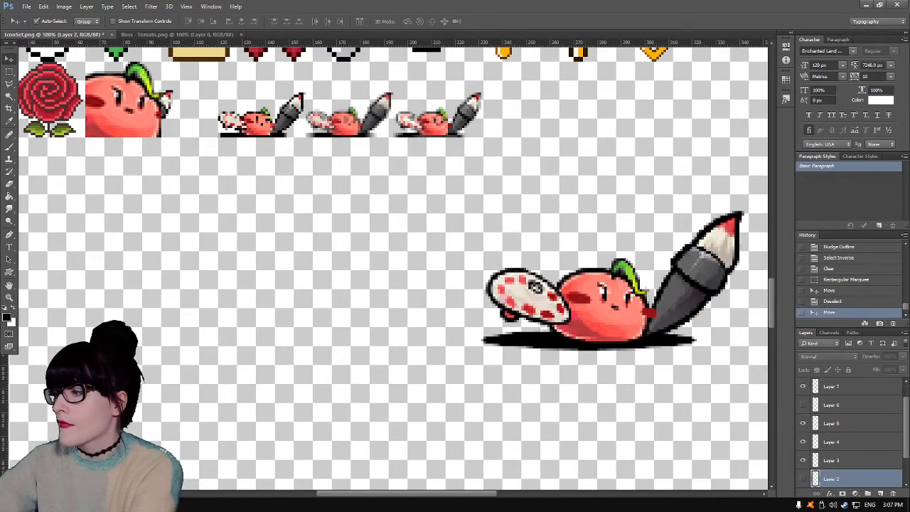
- Pull the small tomato on Layer 1 out from behind the face icon and delete its layer
drag(127, 107, 291, 238)
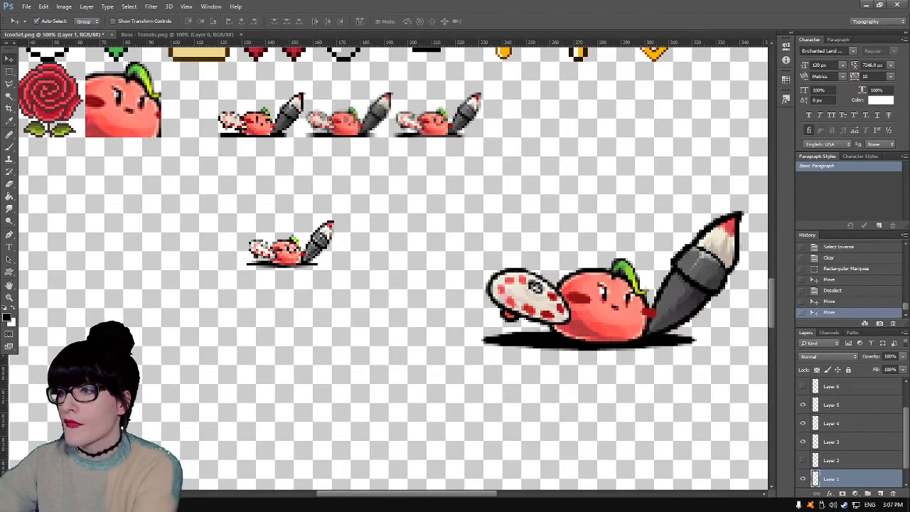
key(Delete)
key(z)
key(ctrl+minus)
key(ctrl+minus)
key(ctrl+minus)
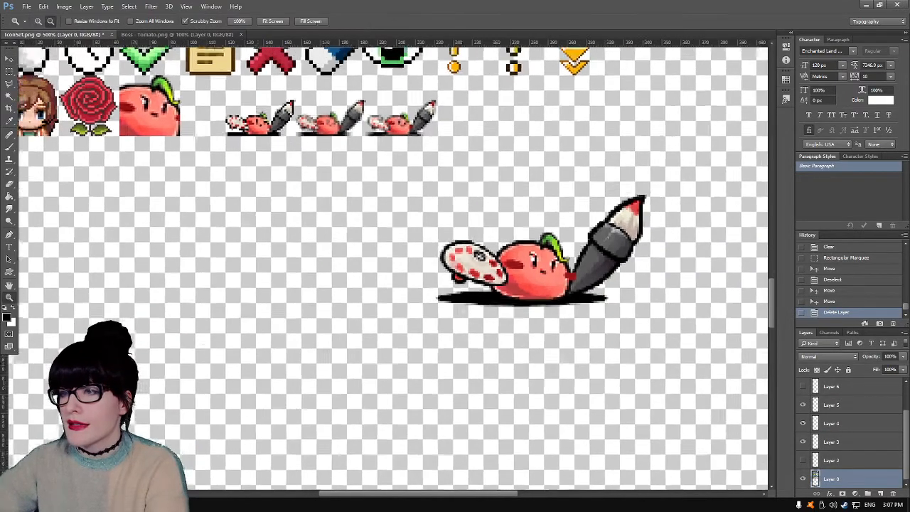
key(ctrl+plus)
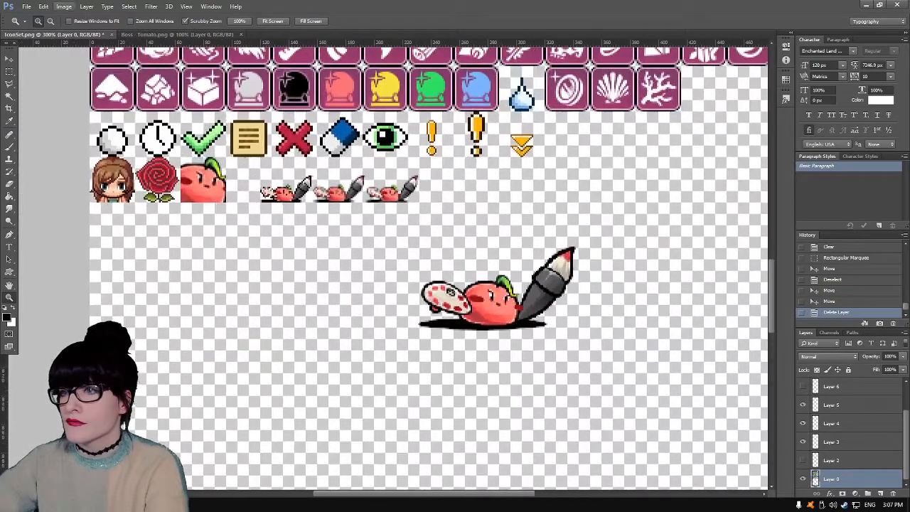
- Save the icon sheet as a PNG over the existing IconSet.png, with None / Fast compression and no interlacing
click(25, 7)
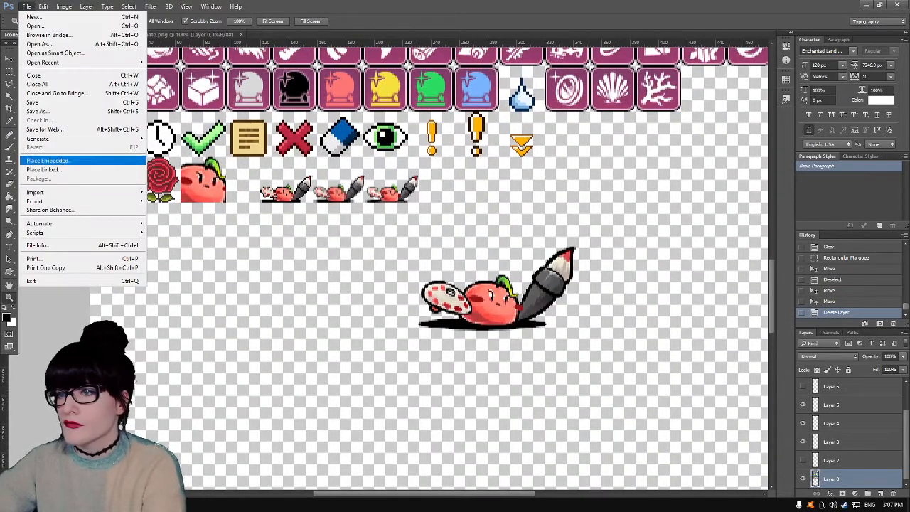
click(37, 111)
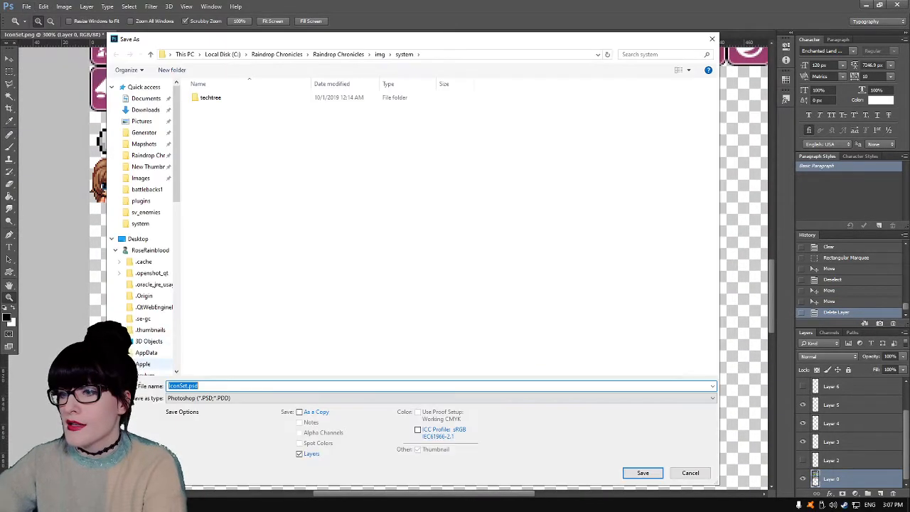
click(249, 398)
click(241, 360)
click(643, 472)
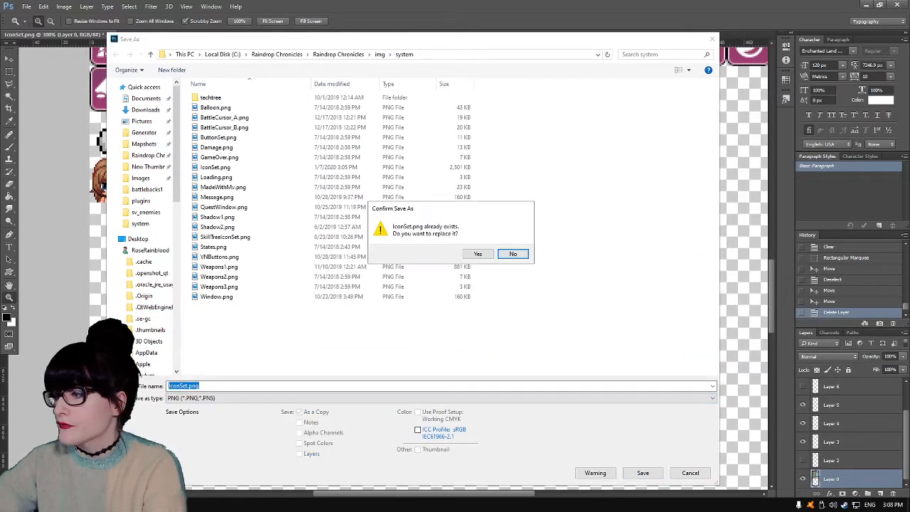
key(Return)
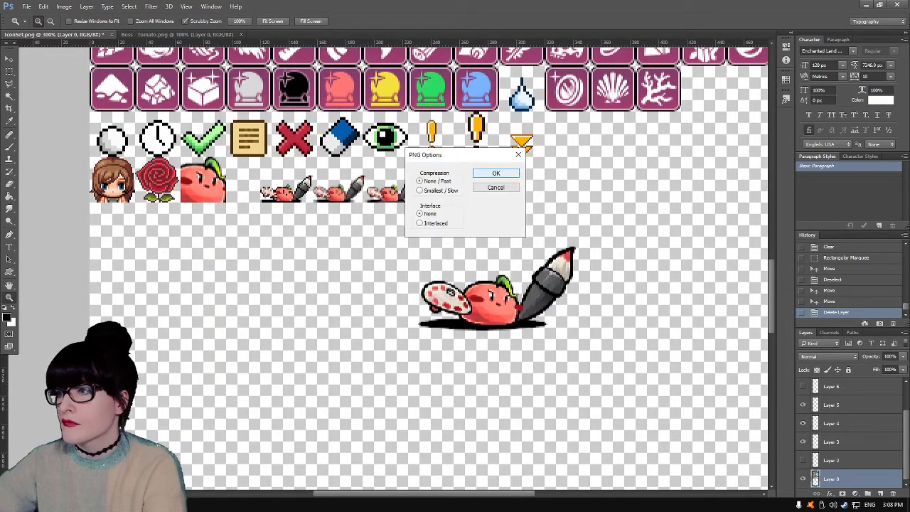
key(Return)
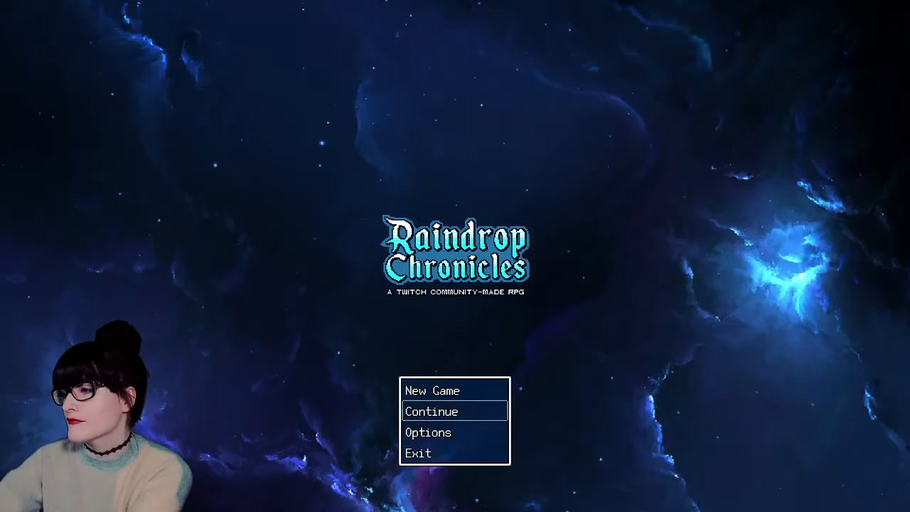
- Continue the game from File 3, enter a battle to check the new face icon, and close the game
key(Return)
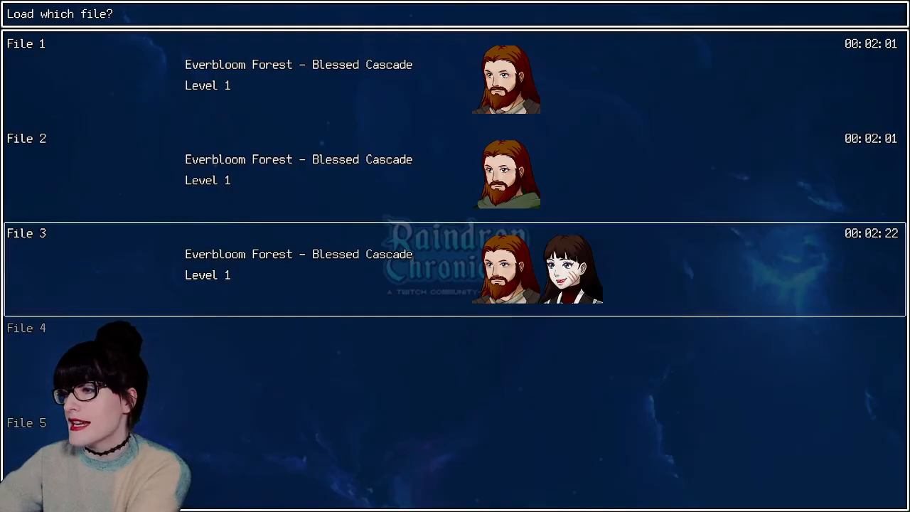
key(Return)
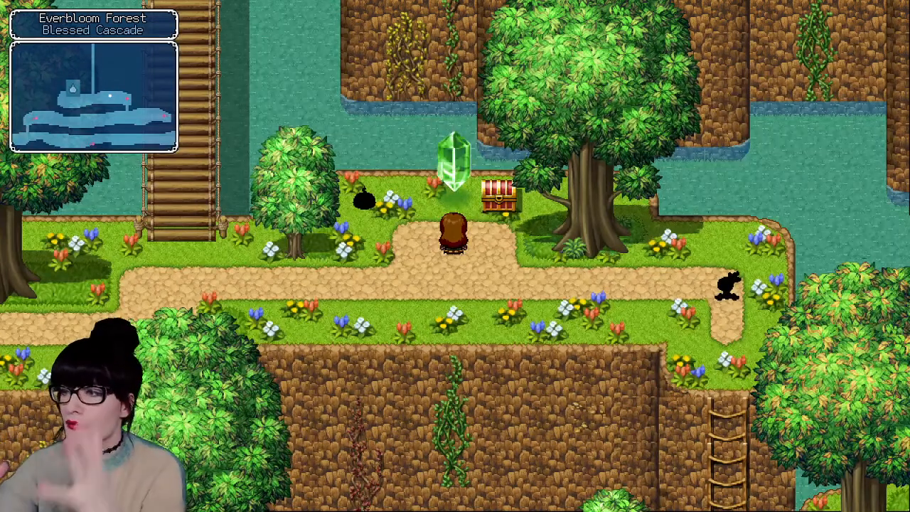
key(Left)
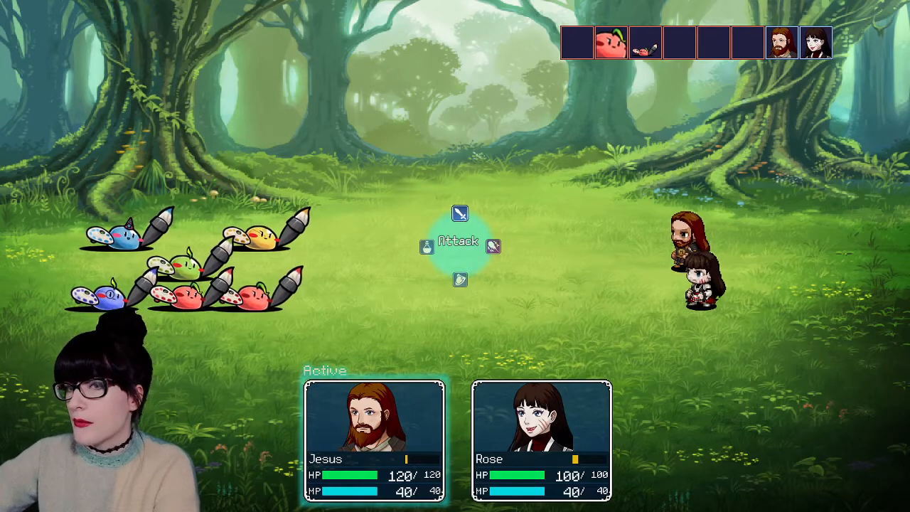
key(alt+F4)
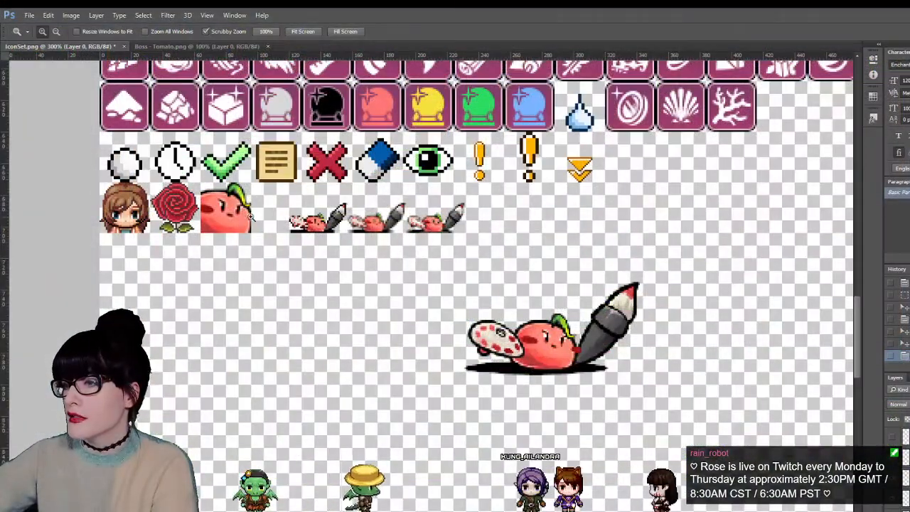
- Undo the deletion of the small tomato layer in IconSet.png
key(v)
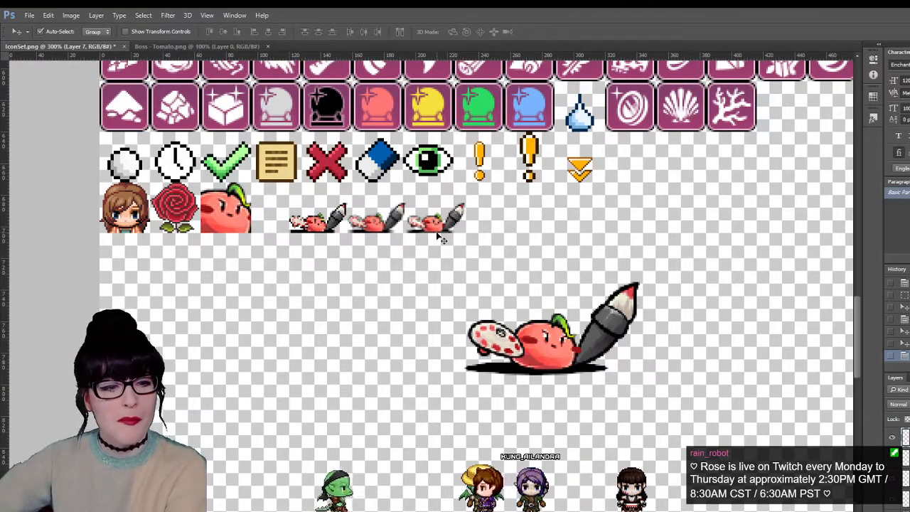
scroll(435, 302, up, 2)
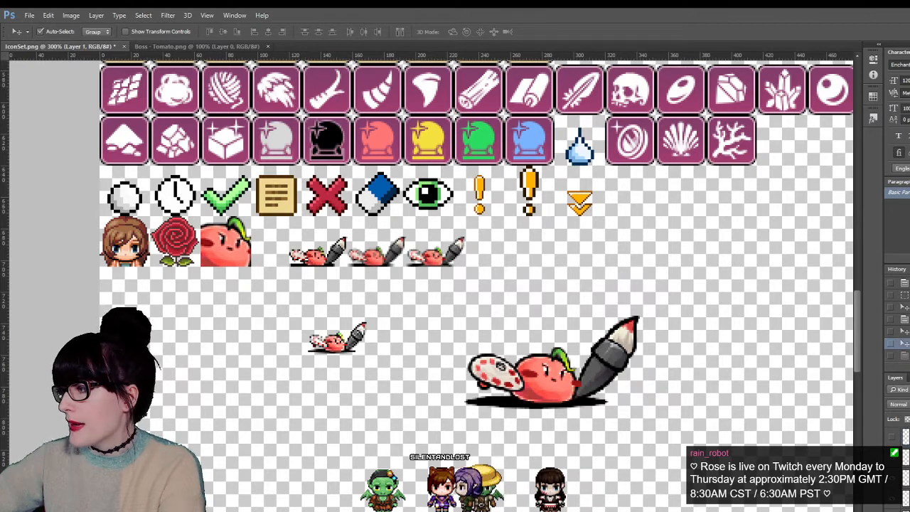
- Move the older tomato face crop off the face icon and delete it with all other tomato copies, keeping only the close-up face
drag(226, 242, 291, 313)
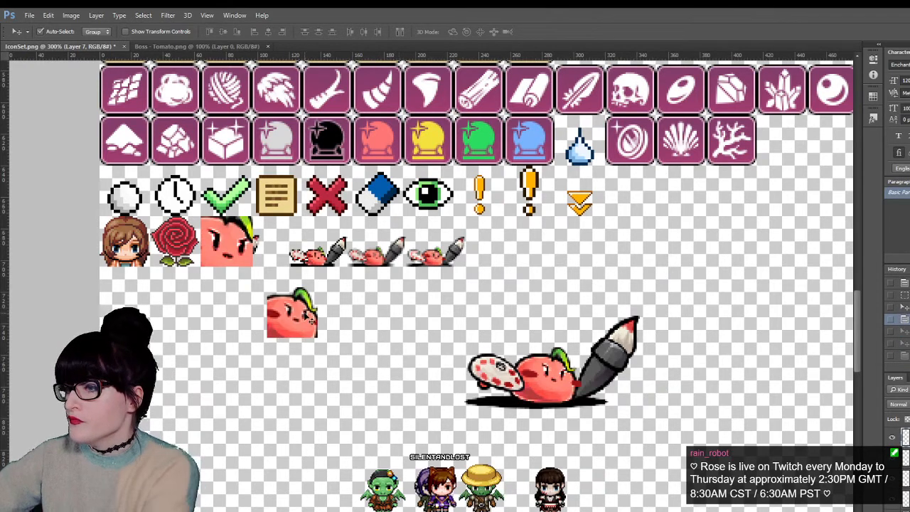
key(Delete)
mouse_move(280, 256)
mouse_down()
mouse_move(304, 302)
mouse_move(320, 304)
mouse_up()
key(Delete)
key(Delete)
key(Delete)
key(Delete)
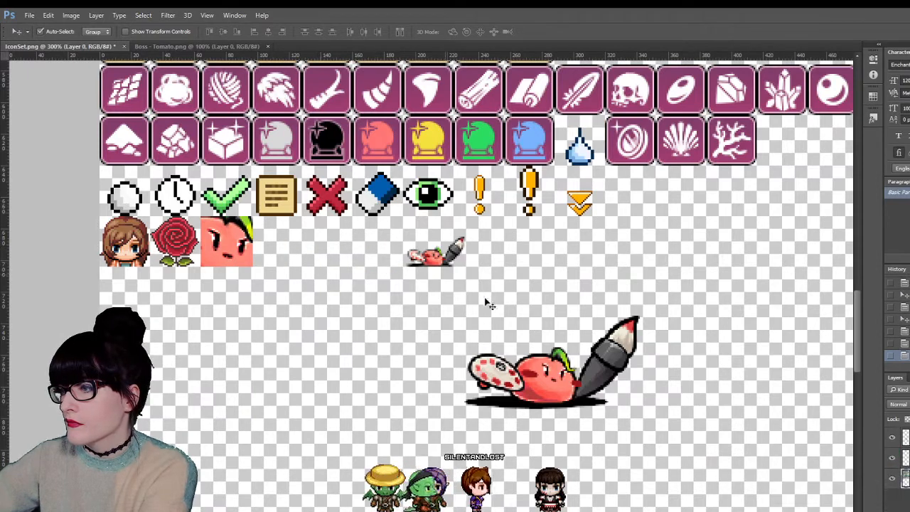
key(Delete)
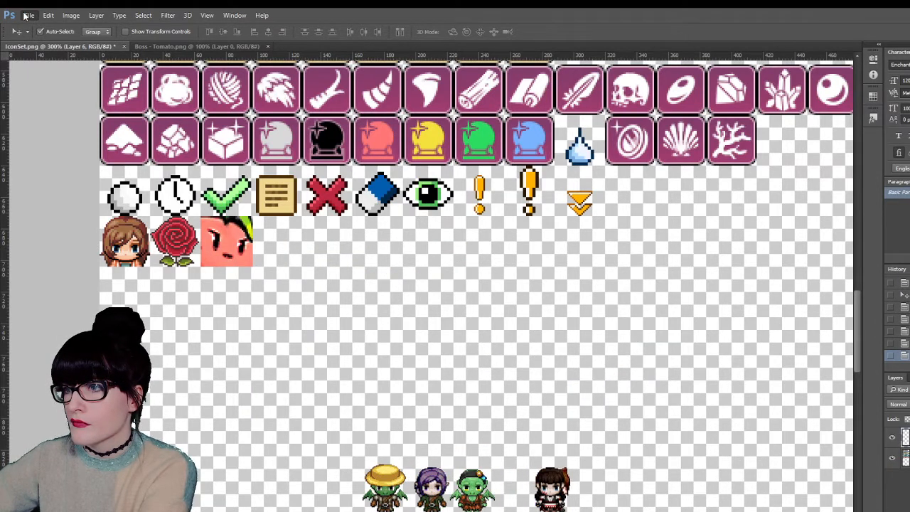
- Close Boss - Tomato.png, open the Apple, Blueberry, Lemon and Plum boss images, and look through them
click(266, 46)
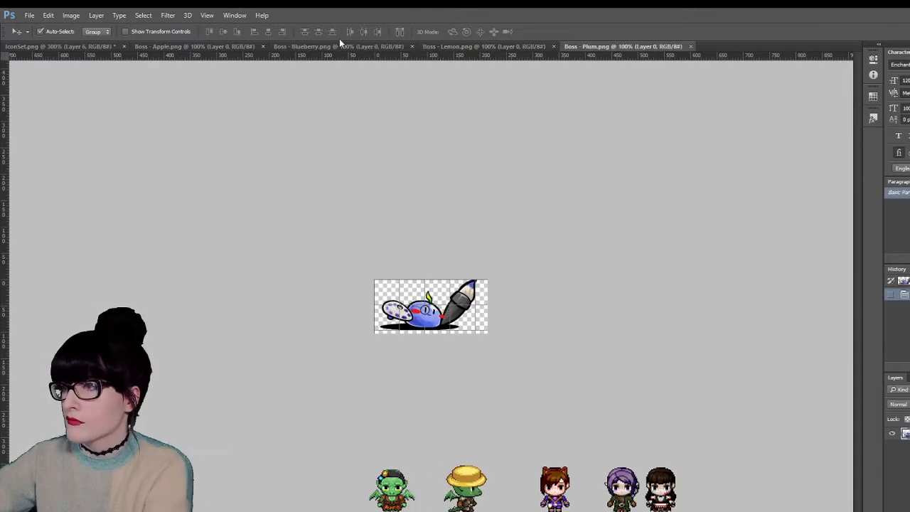
click(248, 46)
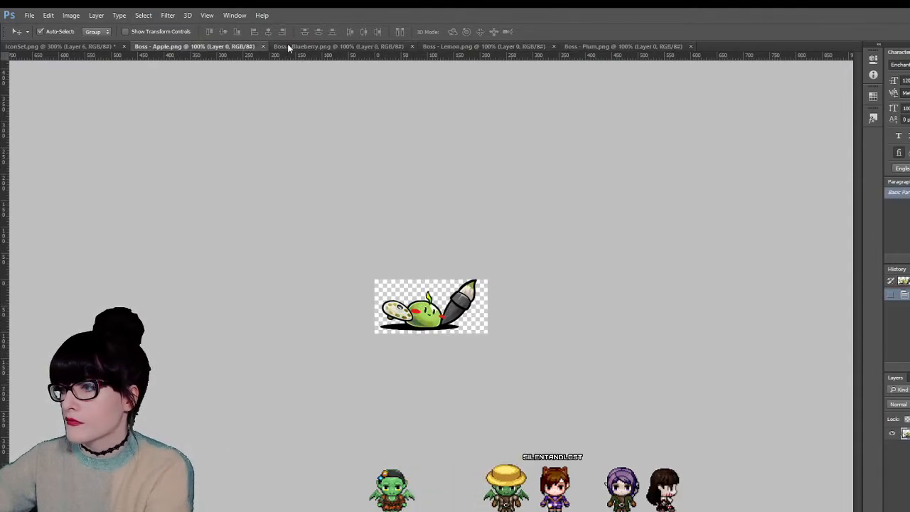
click(325, 46)
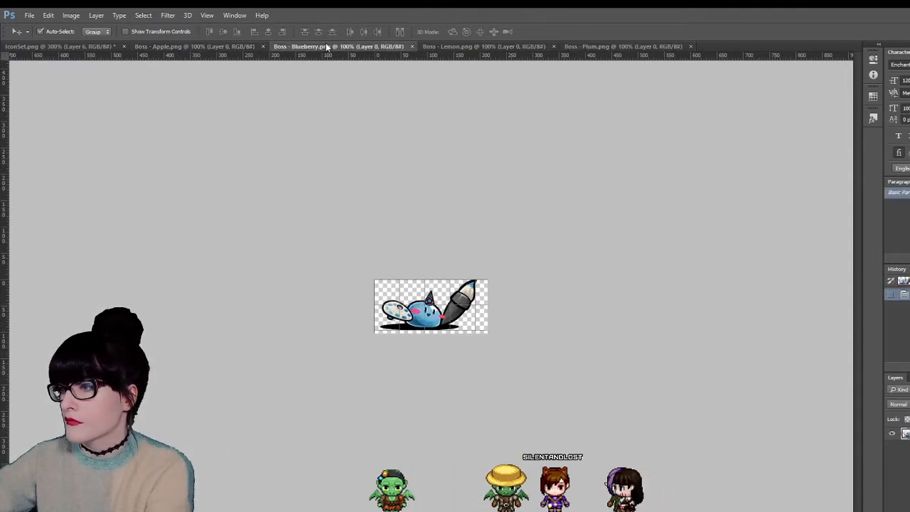
click(448, 48)
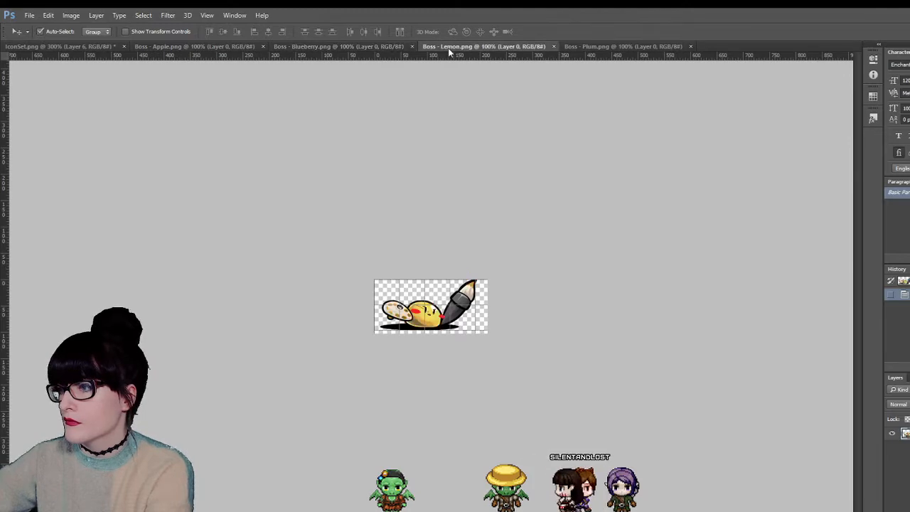
click(583, 46)
- Copy the whole apple boss from Boss - Apple.png and paste it into IconSet.png
click(202, 48)
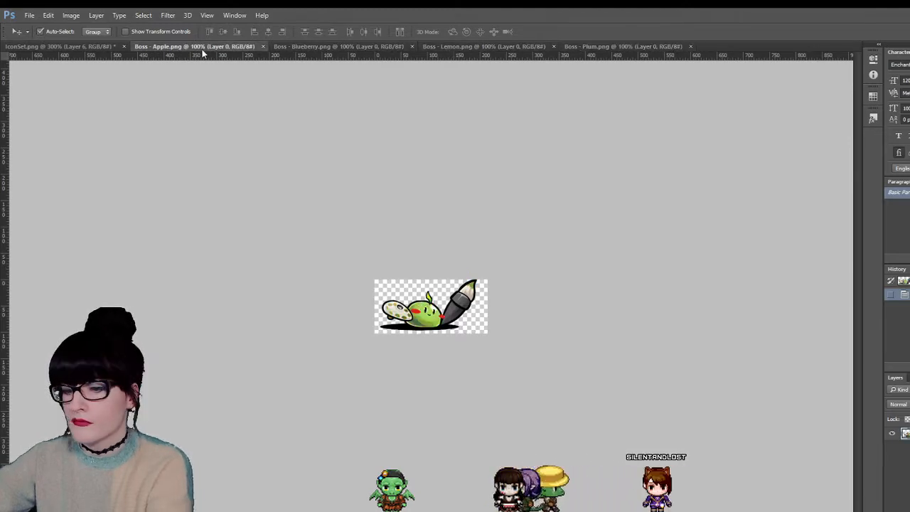
click(93, 48)
key(ctrl+v)
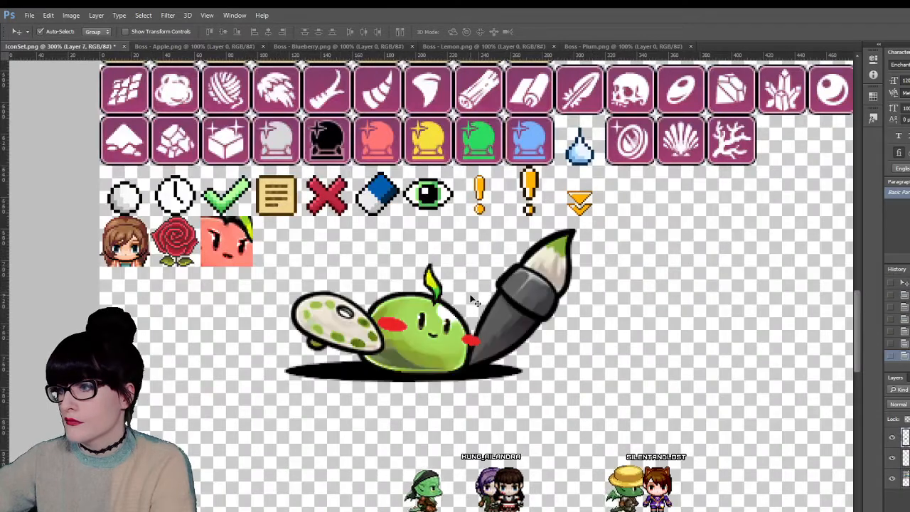
- Crop the pasted apple boss to an icon-sized square around its face and place it directly right of the tomato face
key(m)
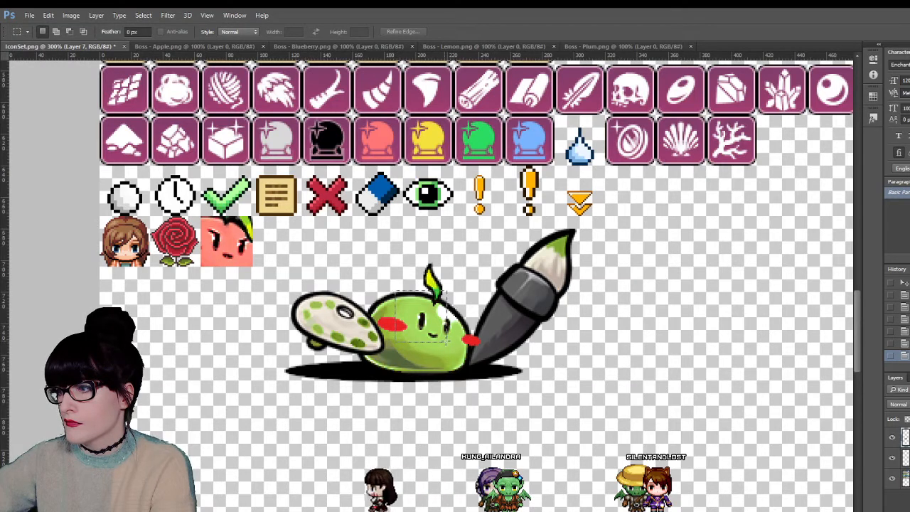
drag(432, 331, 444, 338)
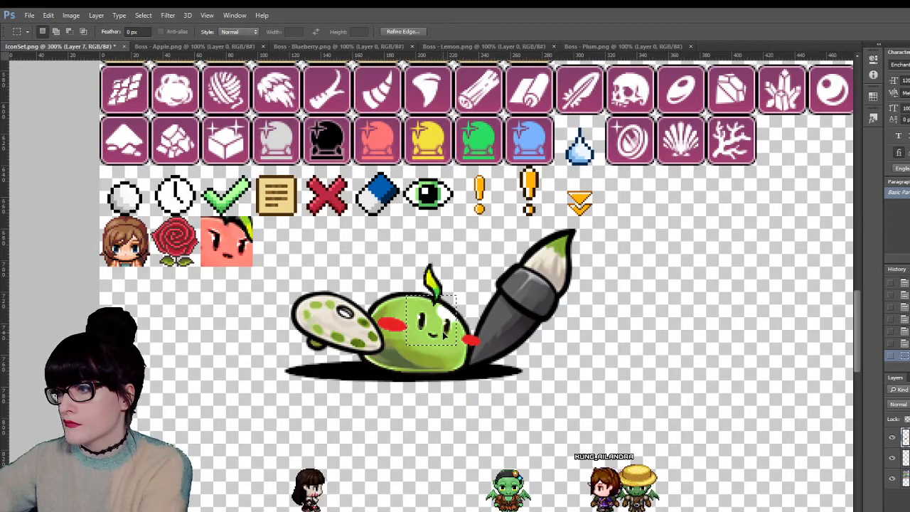
drag(445, 334, 447, 331)
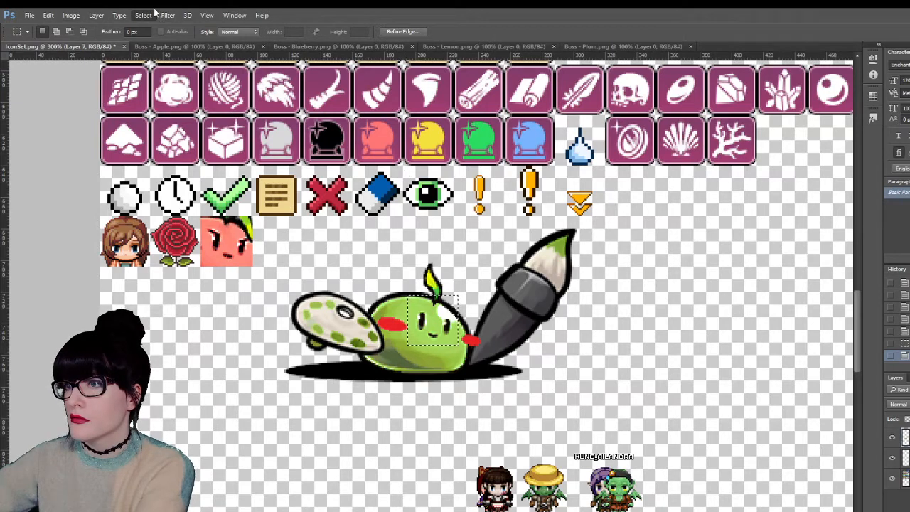
key(ctrl+shift+i)
key(Delete)
key(ctrl+d)
key(v)
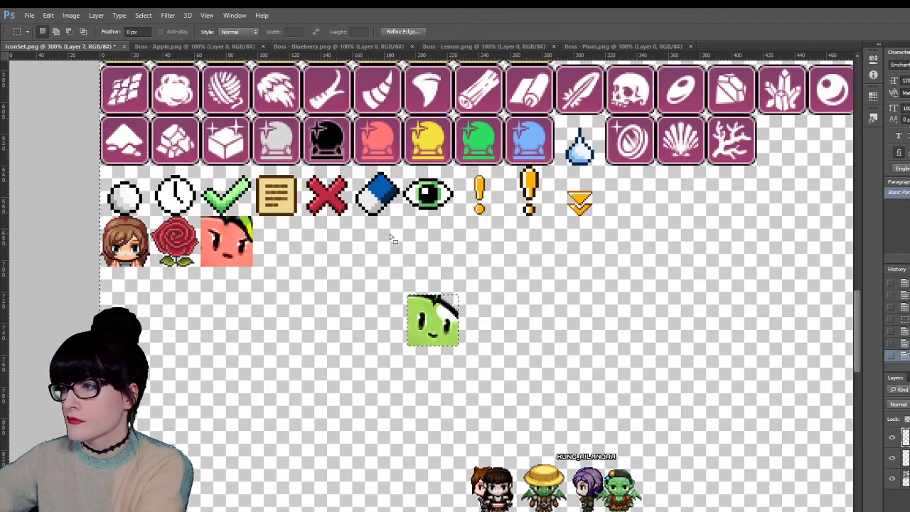
drag(429, 318, 279, 242)
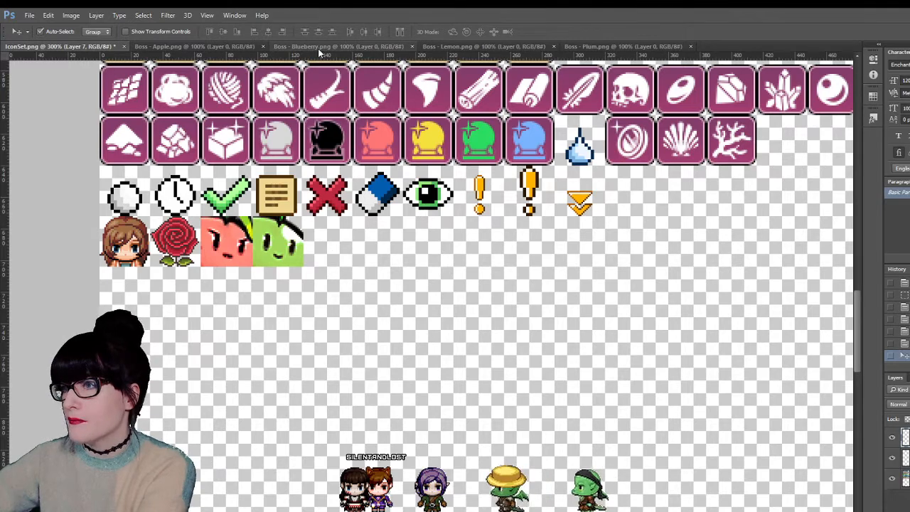
- Copy the whole blueberry boss from Boss - Blueberry.png and paste it into IconSet.png
click(293, 47)
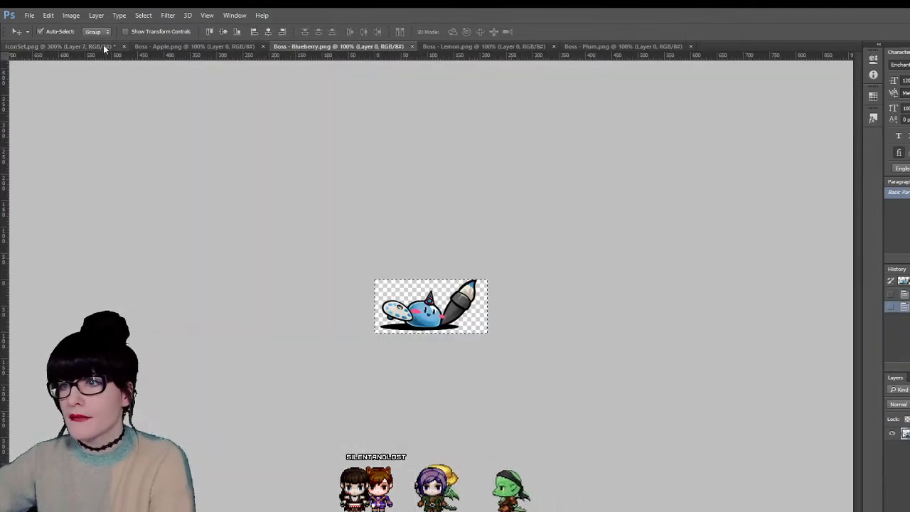
click(71, 46)
key(ctrl+v)
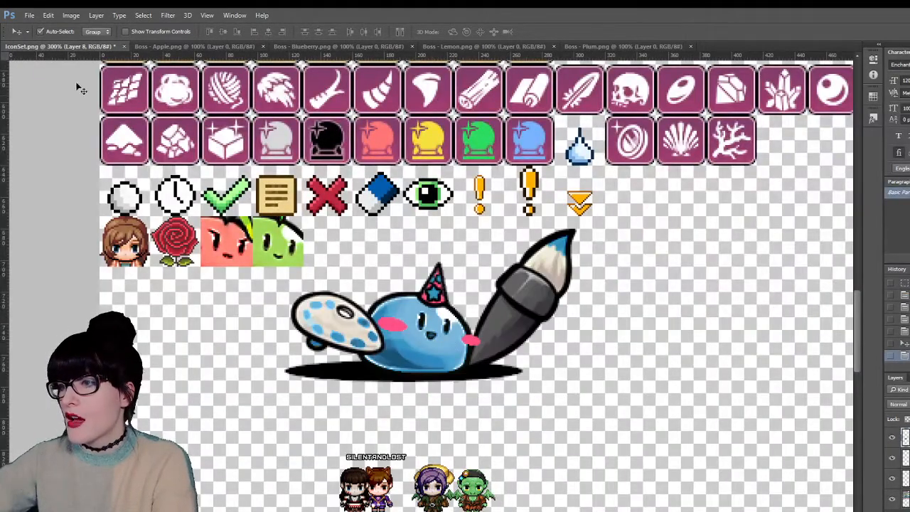
- Crop the pasted blueberry boss to an icon-sized square around its face and place it directly right of the apple face
key(m)
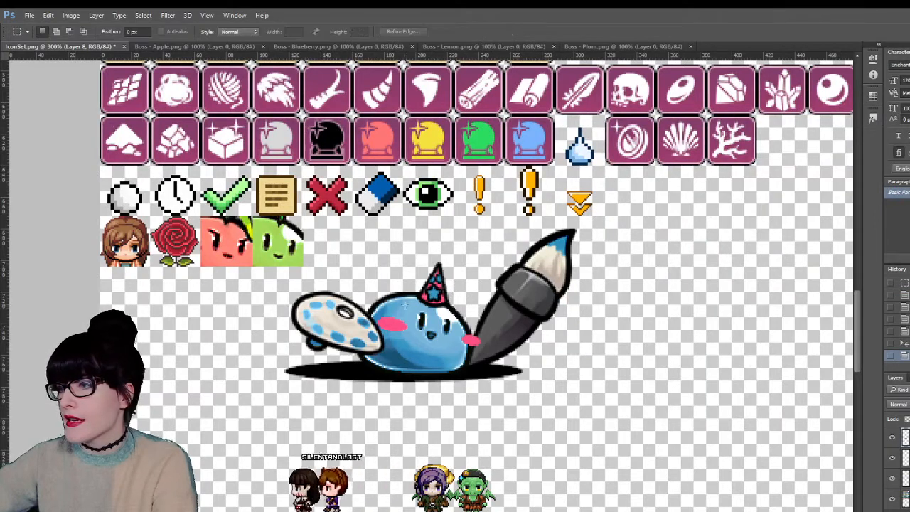
drag(405, 304, 442, 324)
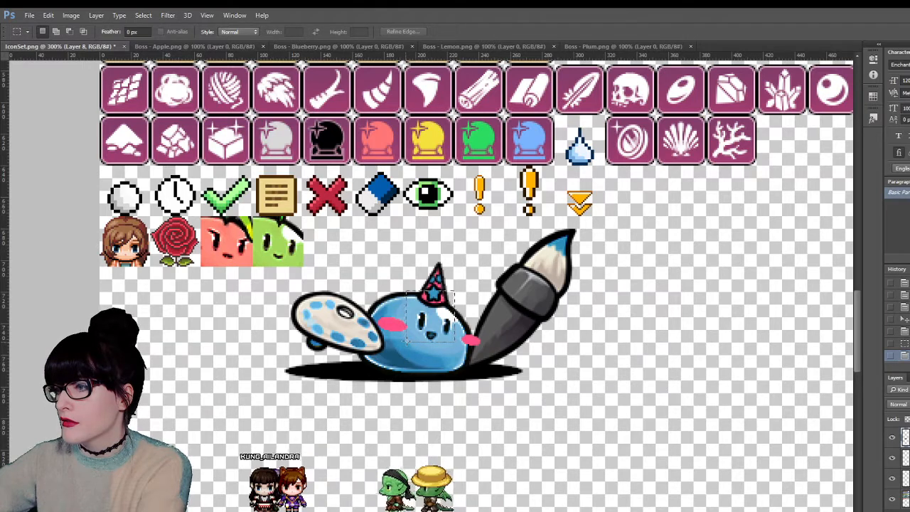
drag(405, 339, 407, 342)
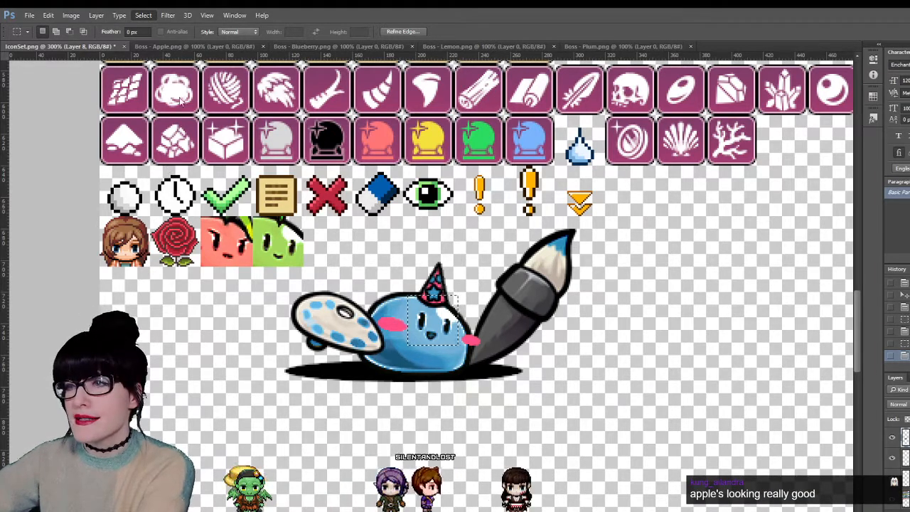
key(Delete)
key(ctrl+d)
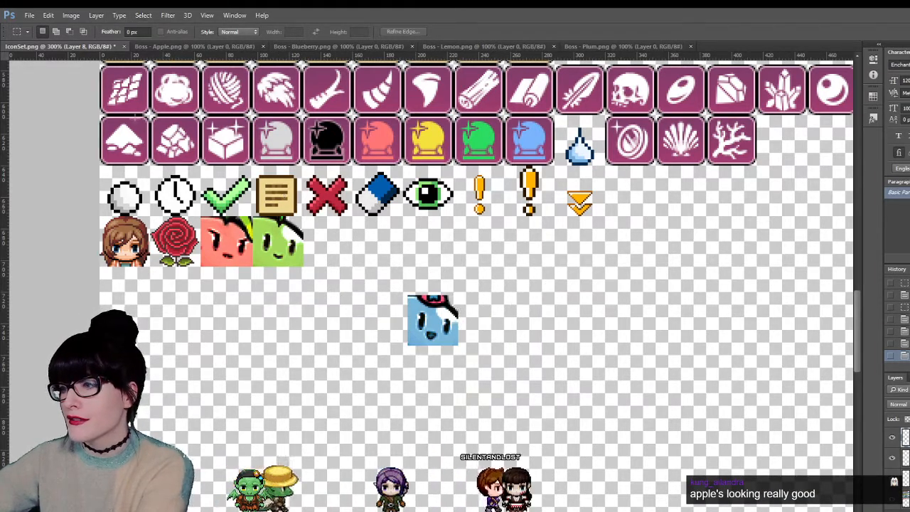
key(v)
drag(427, 315, 324, 238)
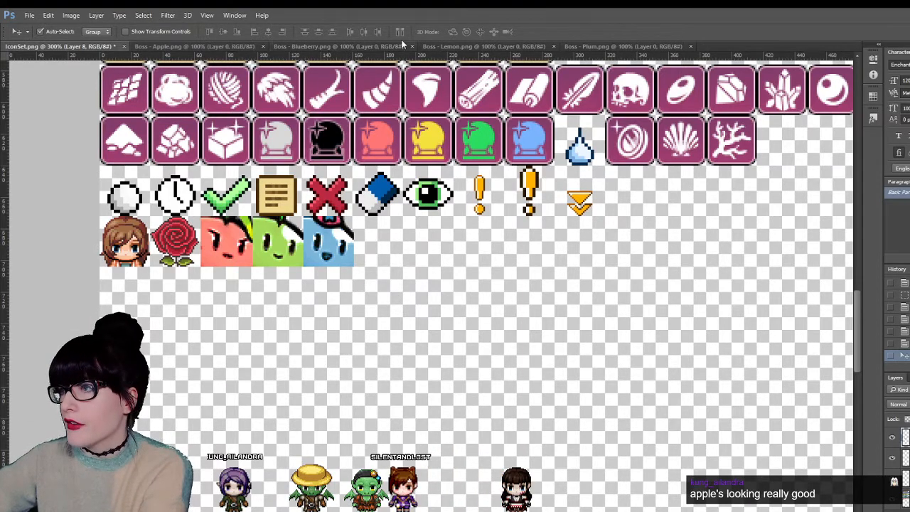
- Copy the whole lemon boss from Boss - Lemon.png and paste it into IconSet.png
click(436, 47)
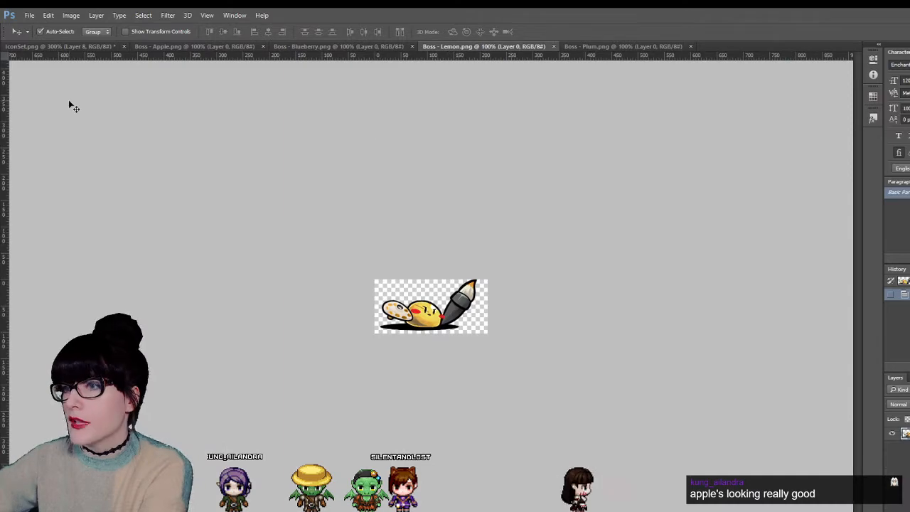
click(38, 46)
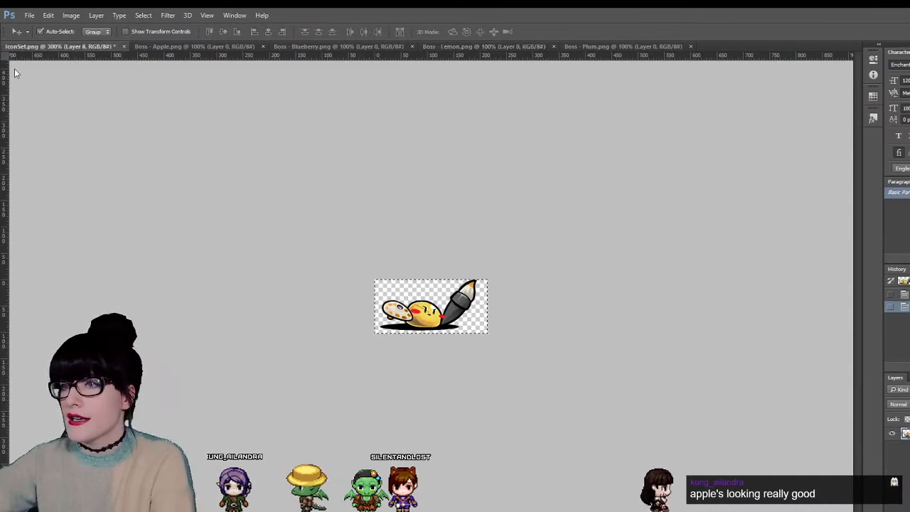
key(ctrl+v)
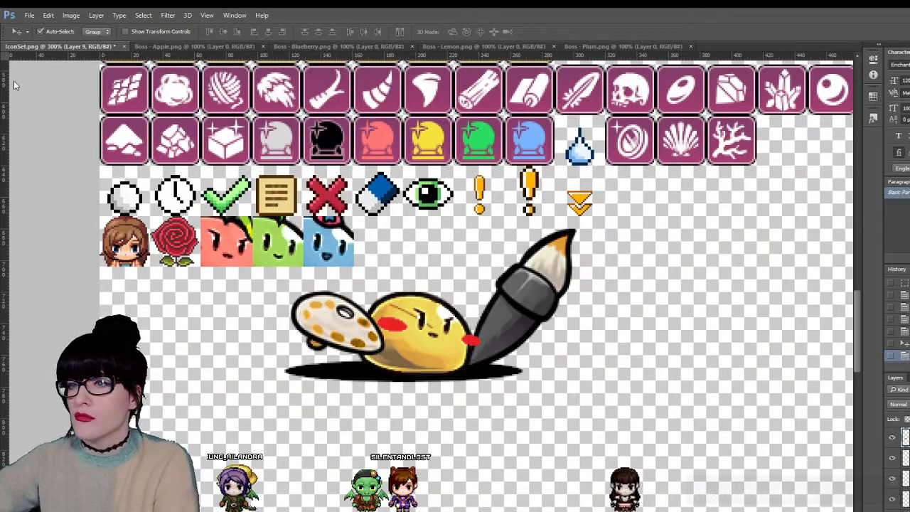
- Crop the pasted lemon boss to an icon-sized square around its eyes and mouth, then clear the selection
key(m)
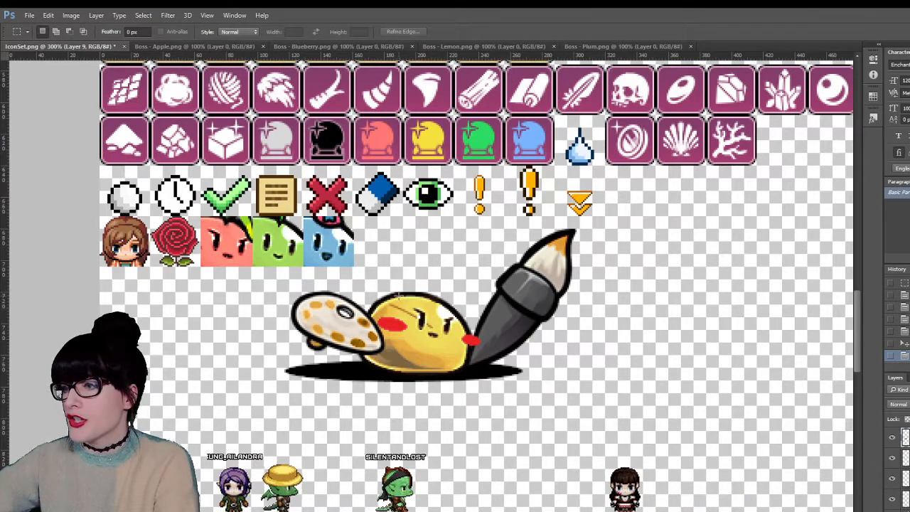
drag(396, 296, 445, 353)
drag(444, 346, 446, 346)
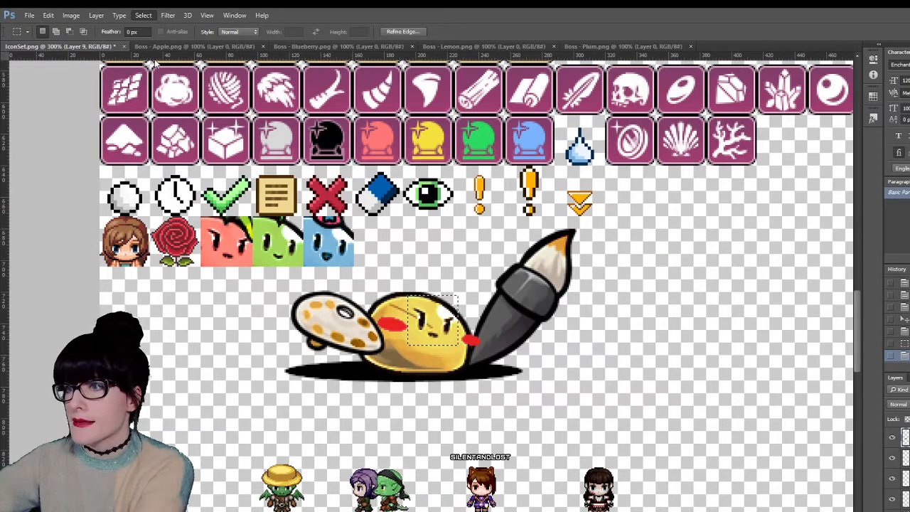
key(ctrl+shift+i)
key(Delete)
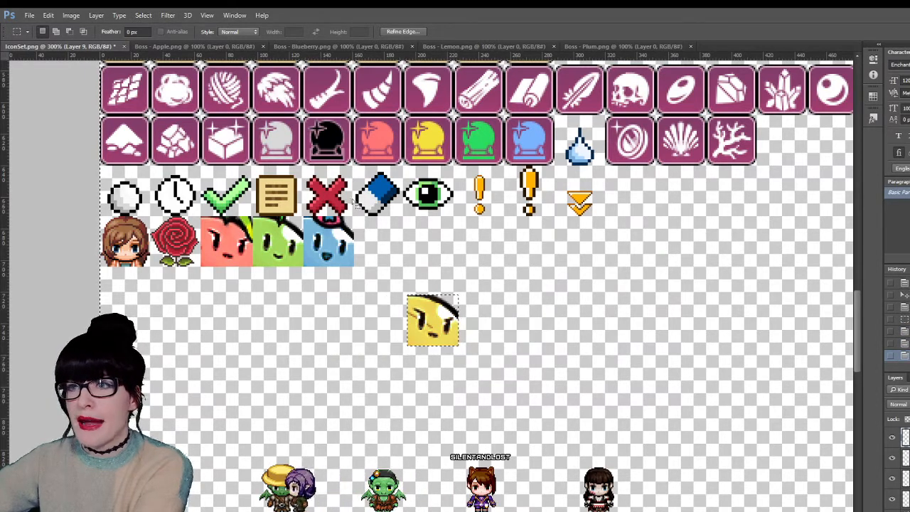
key(ctrl+d)
- Place the lemon face directly right of the blueberry face and nudge it left so the two icons sit flush
key(v)
drag(438, 329, 386, 251)
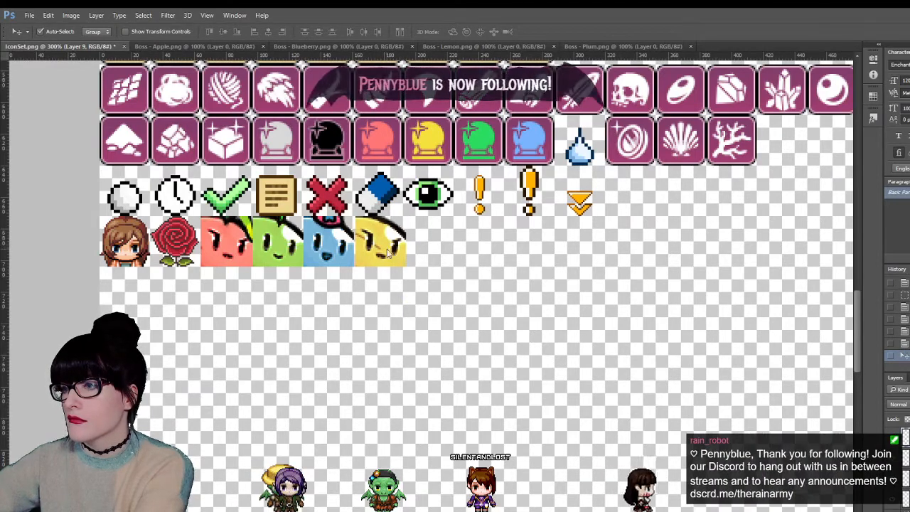
key(Left)
key(Left)
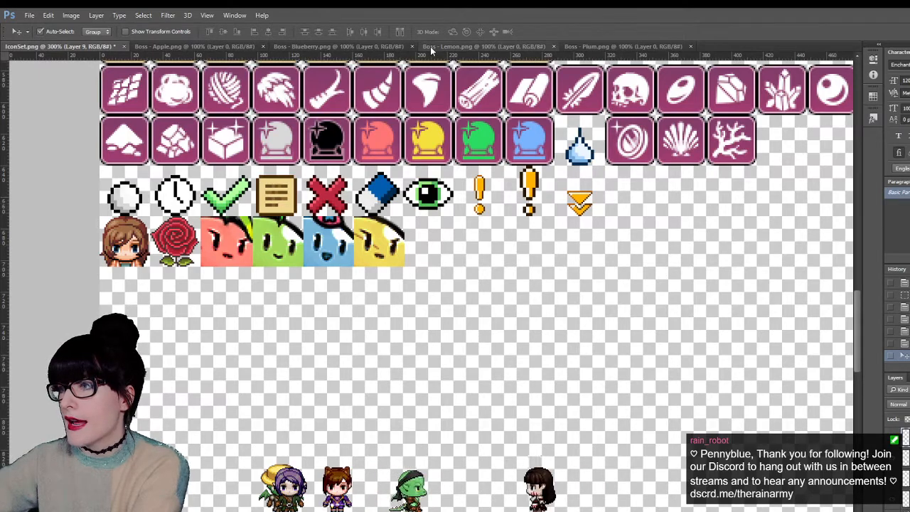
- Copy the whole plum boss from Boss - Plum.png and paste it into IconSet.png
click(590, 46)
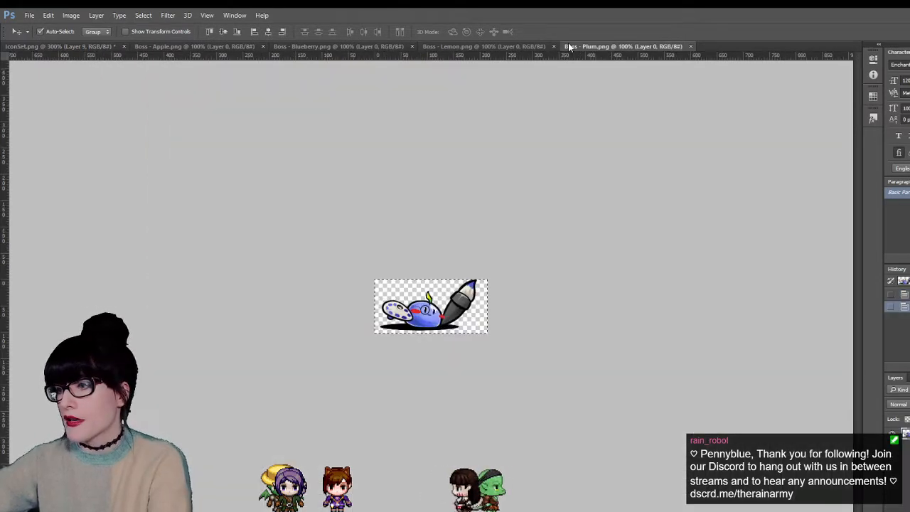
click(95, 45)
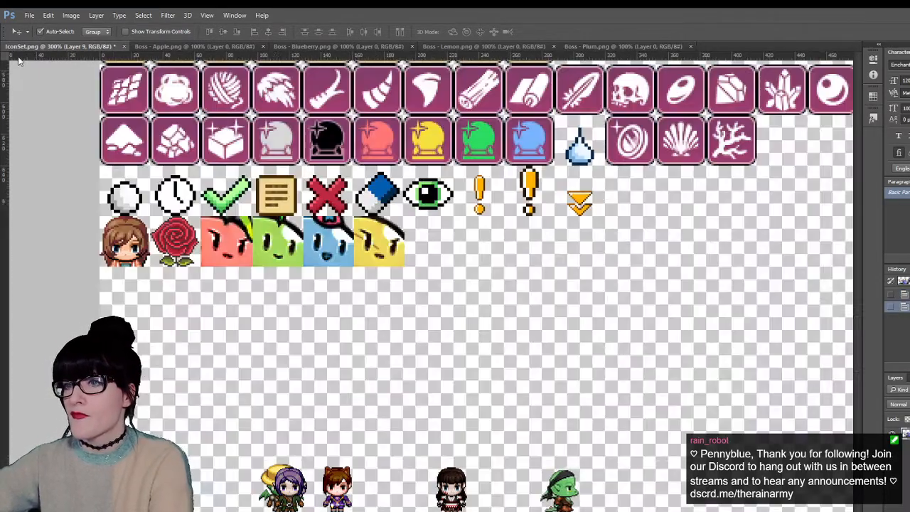
key(ctrl+v)
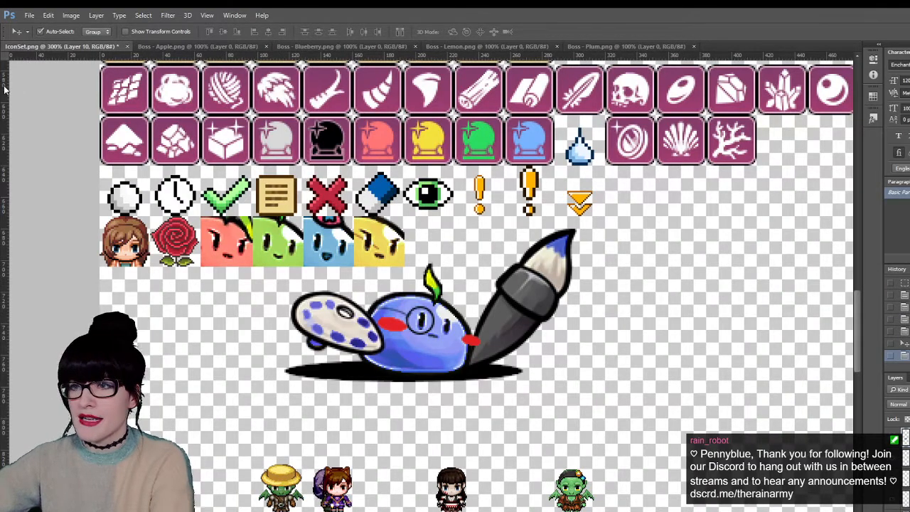
- Crop the pasted plum boss to an icon-sized square around its monocle, eyes and mouth, then clear the selection
key(m)
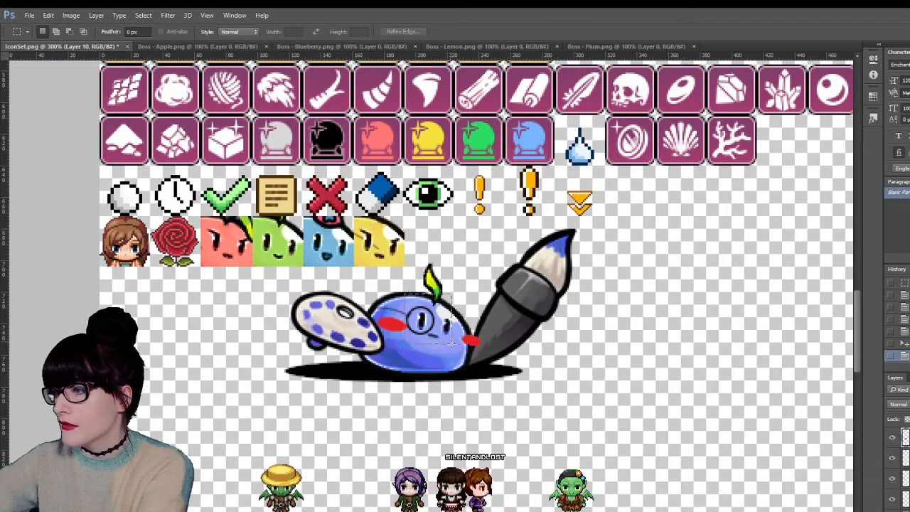
drag(455, 345, 458, 345)
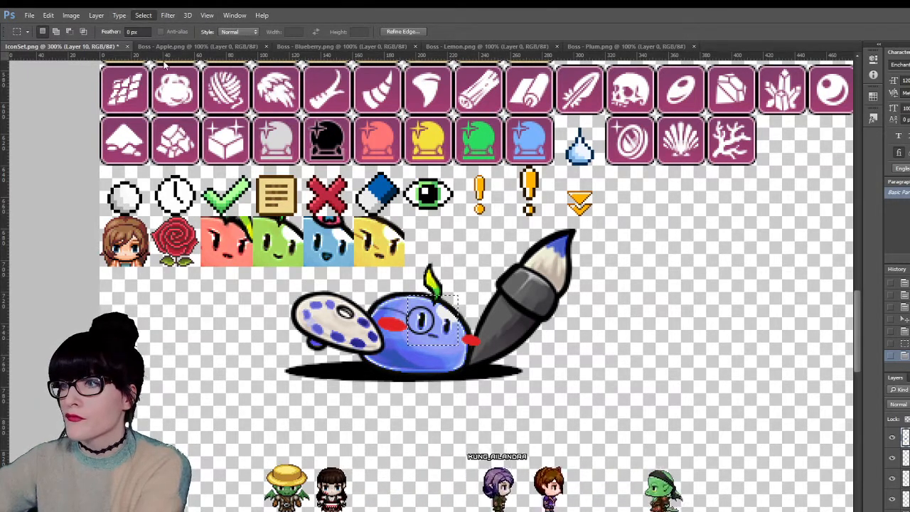
key(ctrl+shift+i)
key(Delete)
key(ctrl+d)
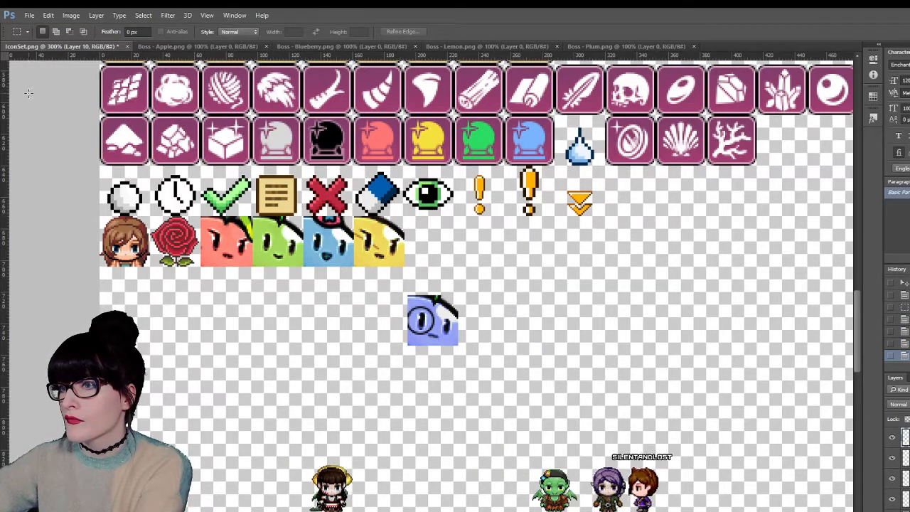
- Swap the green apple and red tomato faces so the apple comes right after the rose icon and the tomato follows it
key(v)
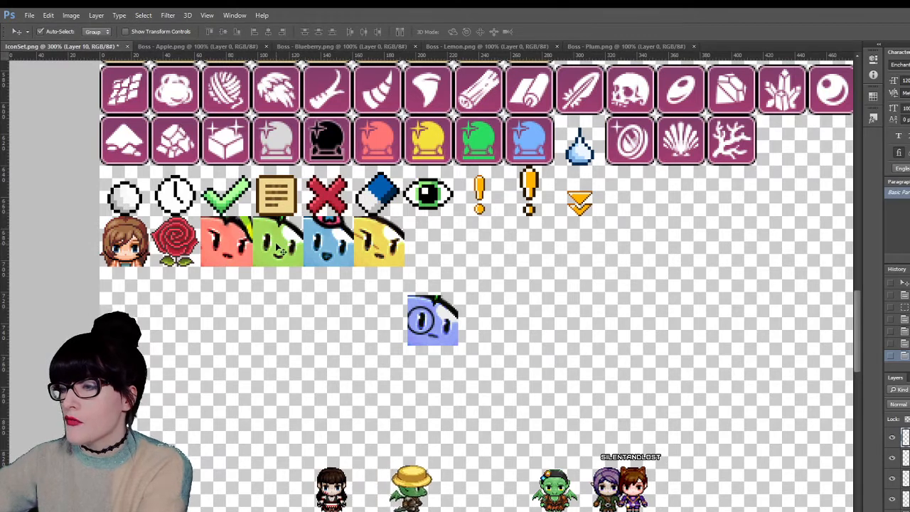
drag(277, 247, 230, 303)
drag(227, 242, 291, 253)
drag(230, 302, 228, 247)
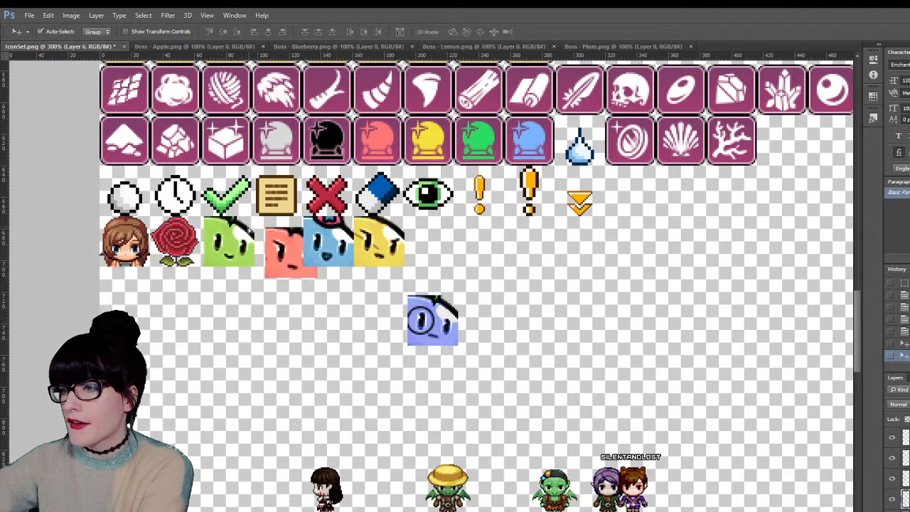
click(289, 262)
drag(289, 263, 270, 252)
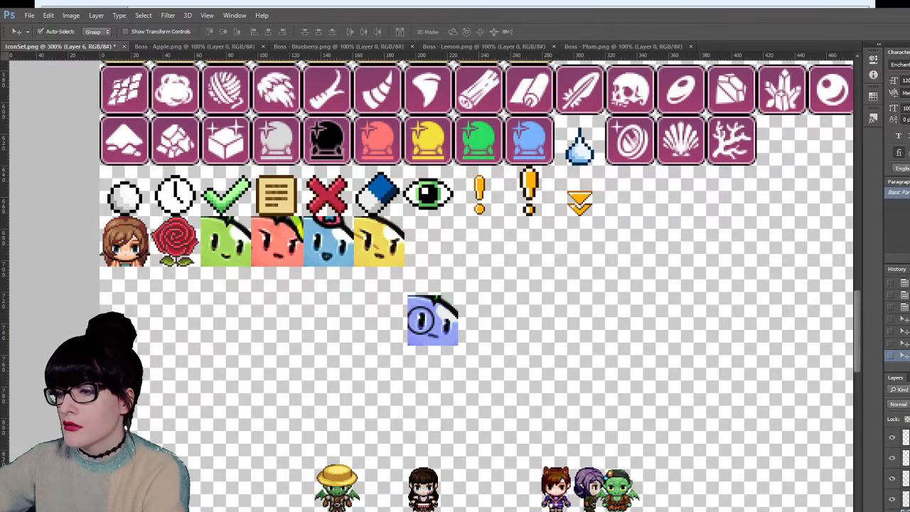
- Rearrange the face icons after the apple into the order lemon, tomato, plum, blueberry, sitting flush in the rose's row
drag(277, 242, 386, 320)
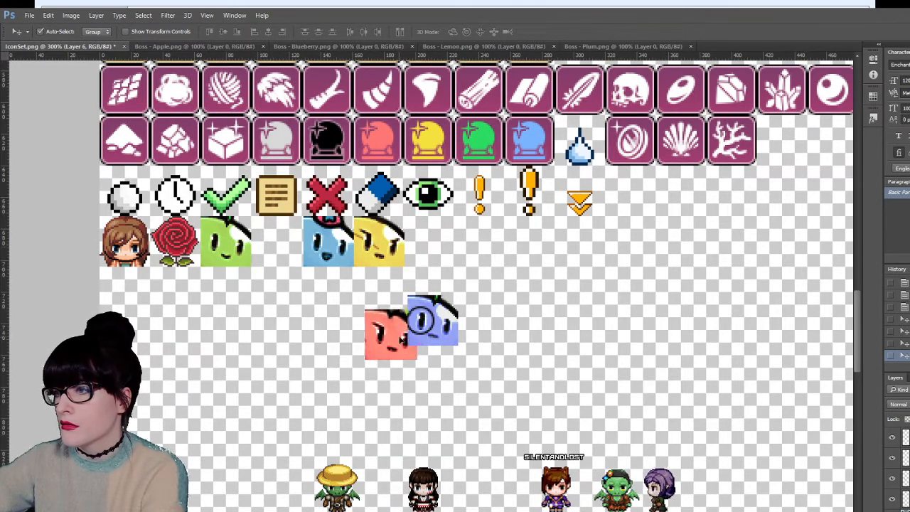
drag(379, 241, 277, 241)
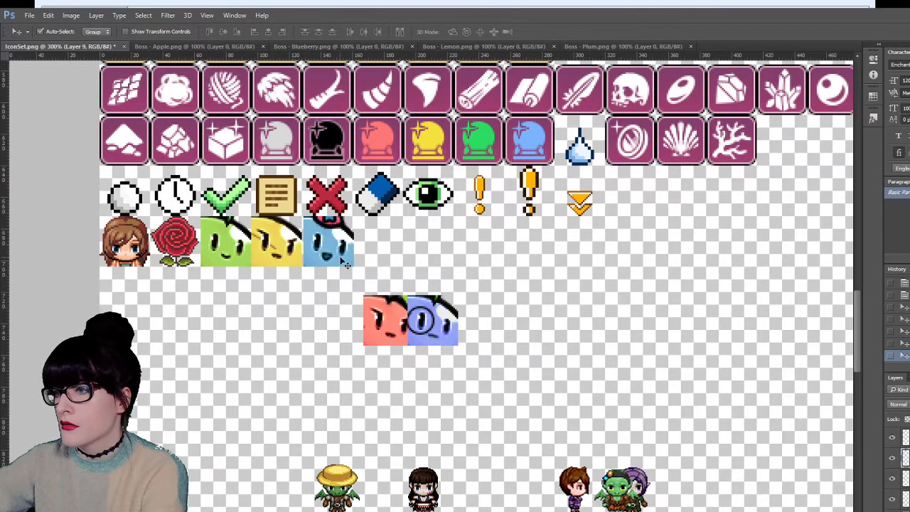
drag(346, 263, 450, 298)
drag(386, 320, 328, 242)
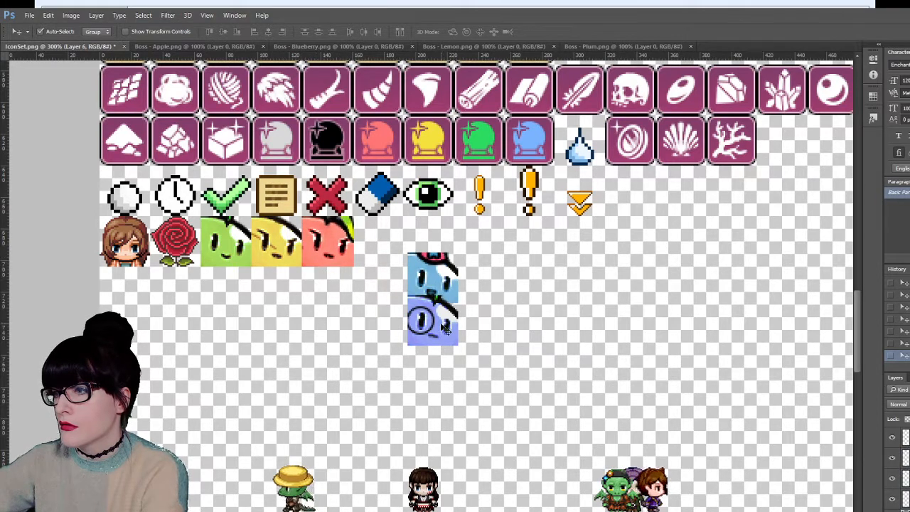
drag(446, 327, 393, 250)
drag(437, 290, 435, 254)
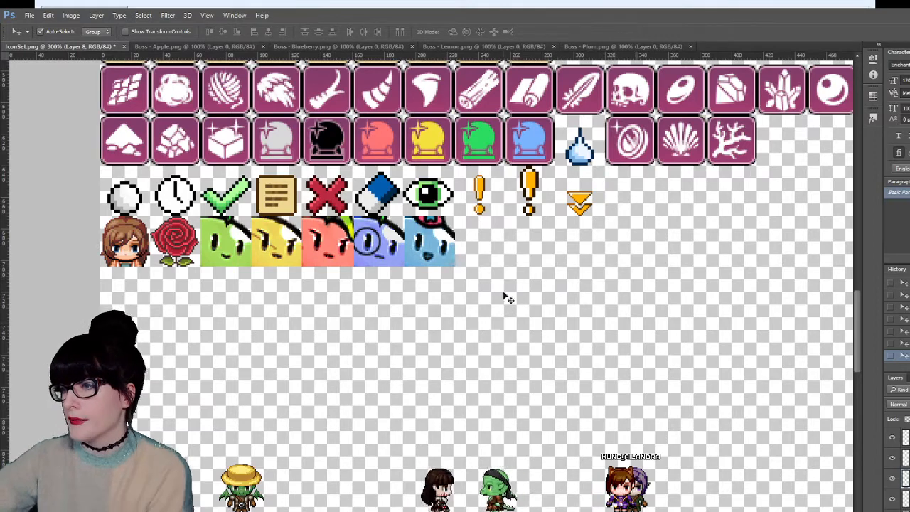
- Move the green apple face into the first column, directly beneath the brown-haired girl's icon
scroll(503, 297, up, 2)
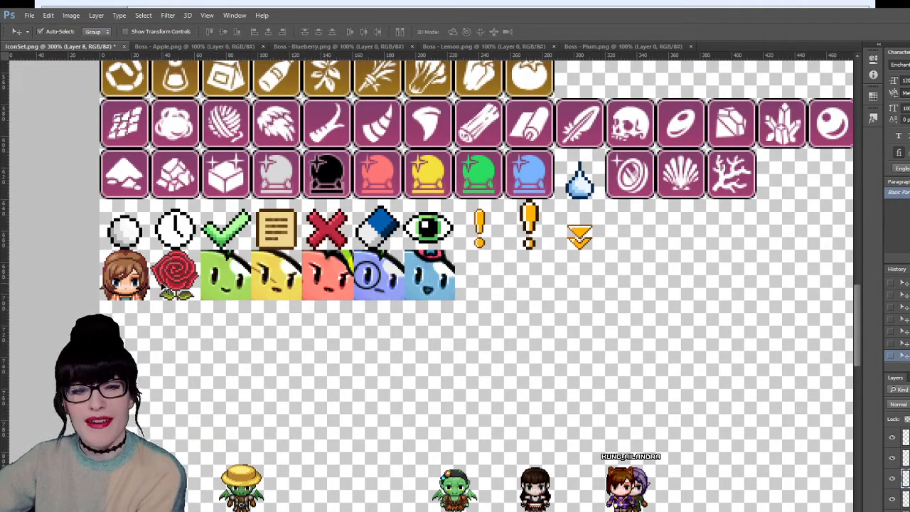
drag(215, 276, 121, 324)
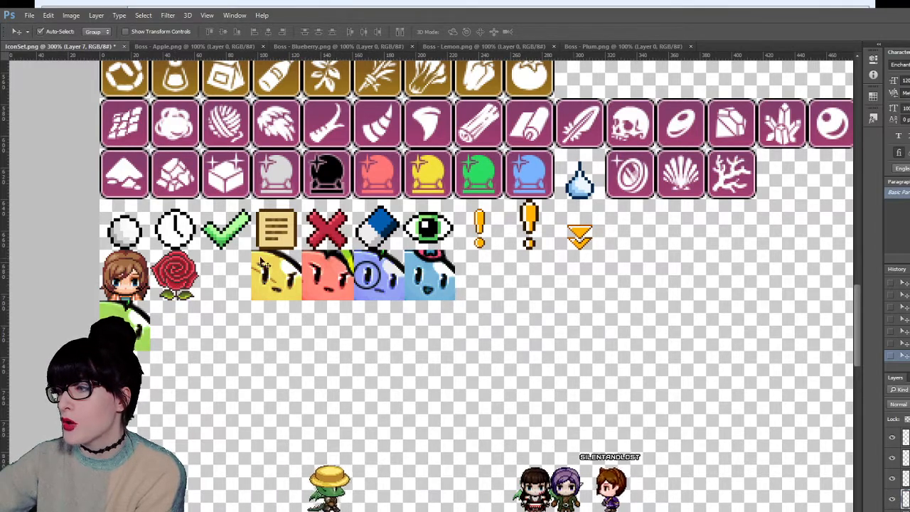
drag(146, 318, 146, 392)
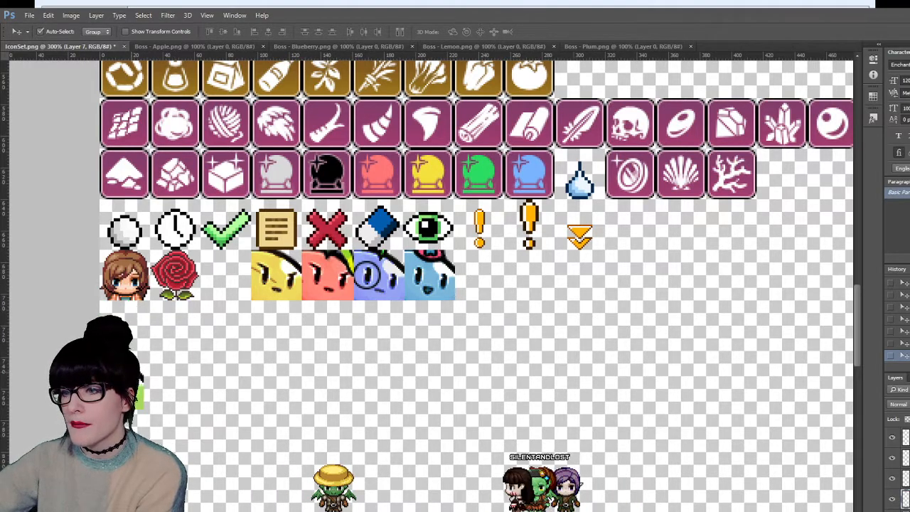
key(z)
alt+click(140, 183)
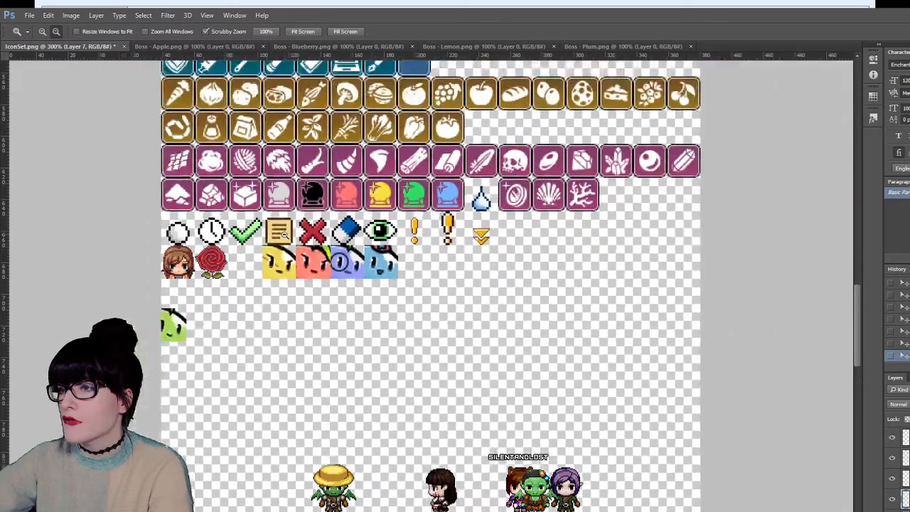
alt+click(221, 210)
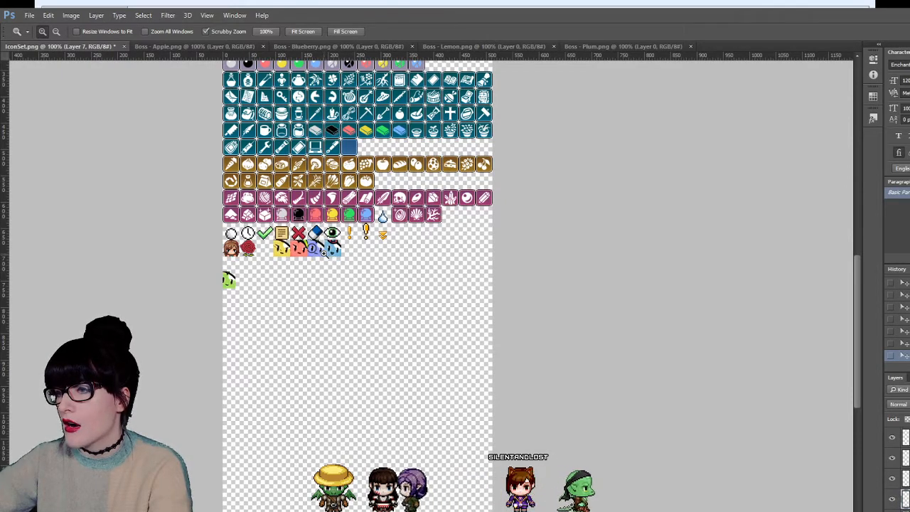
click(324, 251)
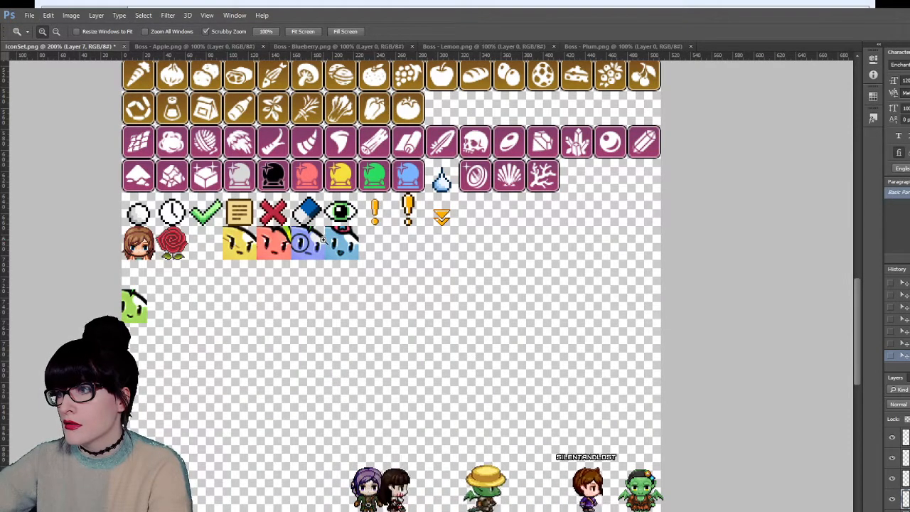
click(254, 271)
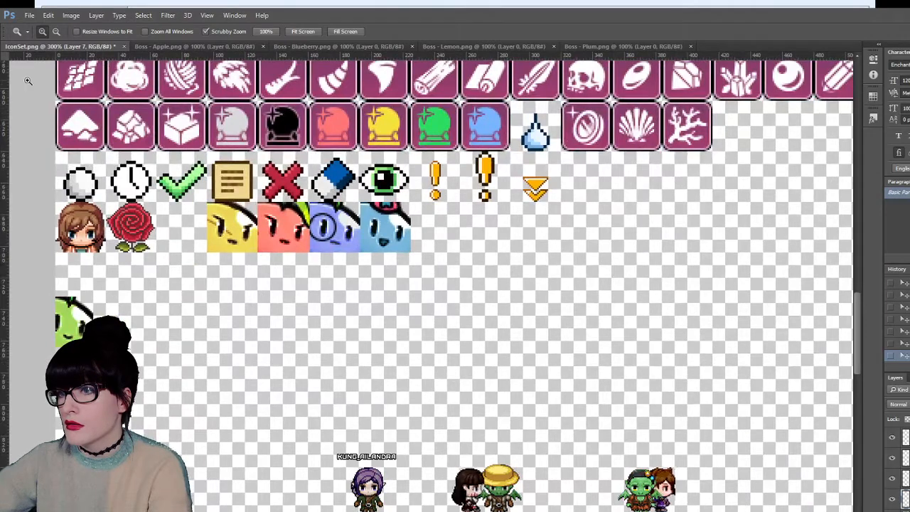
key(v)
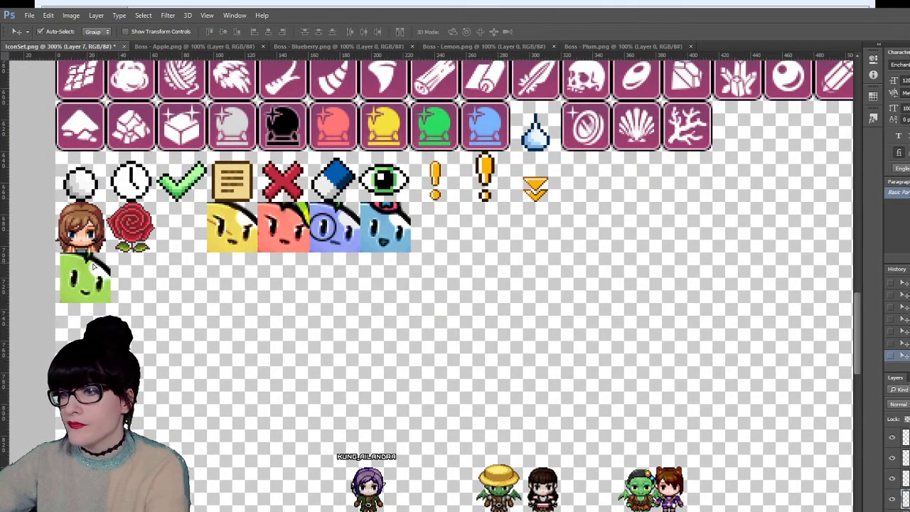
- Stack the lemon, tomato, plum and blueberry faces in that order below the apple face in the first column
drag(234, 235, 84, 336)
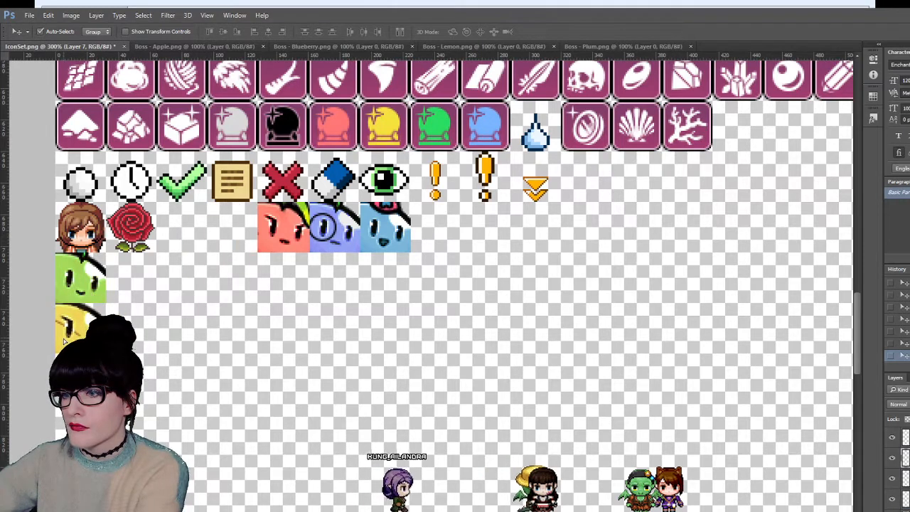
drag(261, 254, 59, 405)
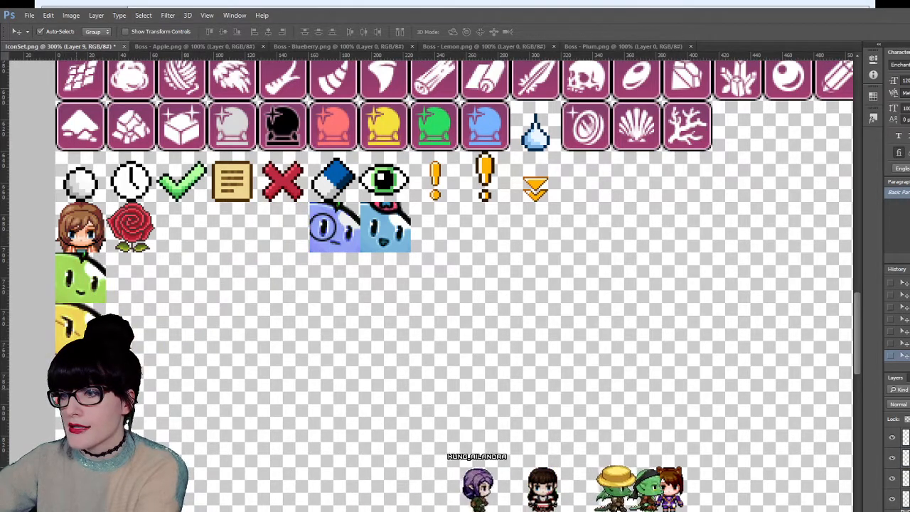
drag(335, 228, 81, 415)
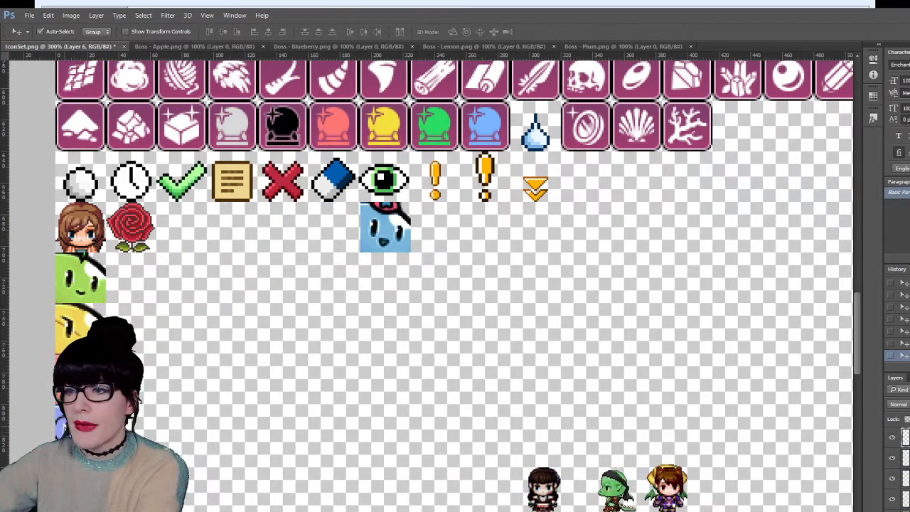
scroll(455, 284, down, 1)
scroll(455, 285, down, 2)
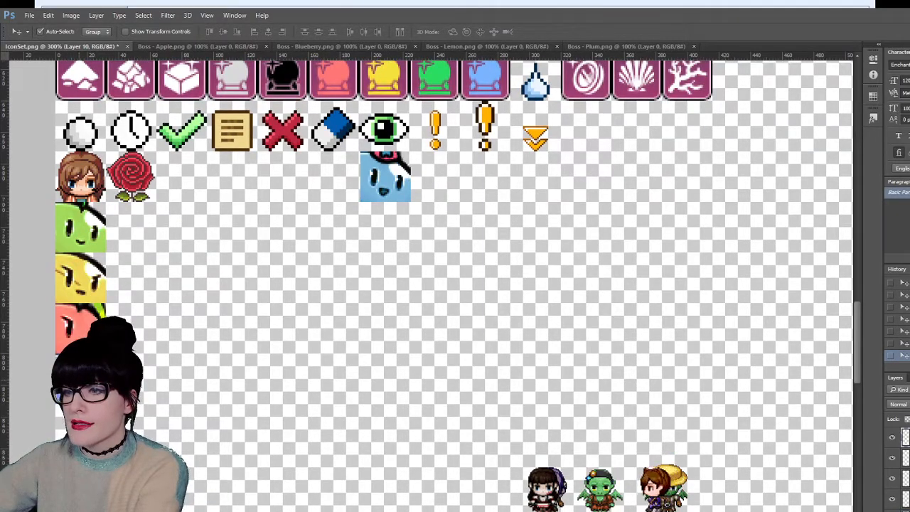
drag(376, 191, 127, 427)
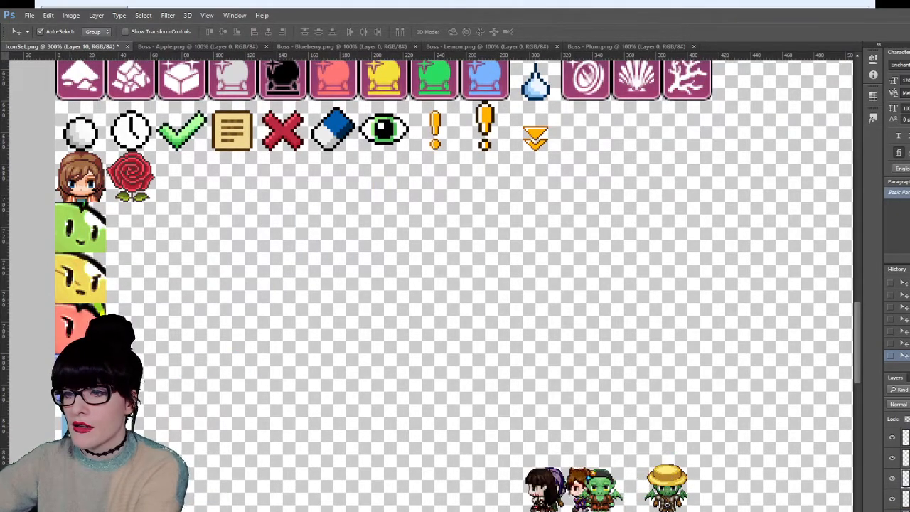
click(194, 473)
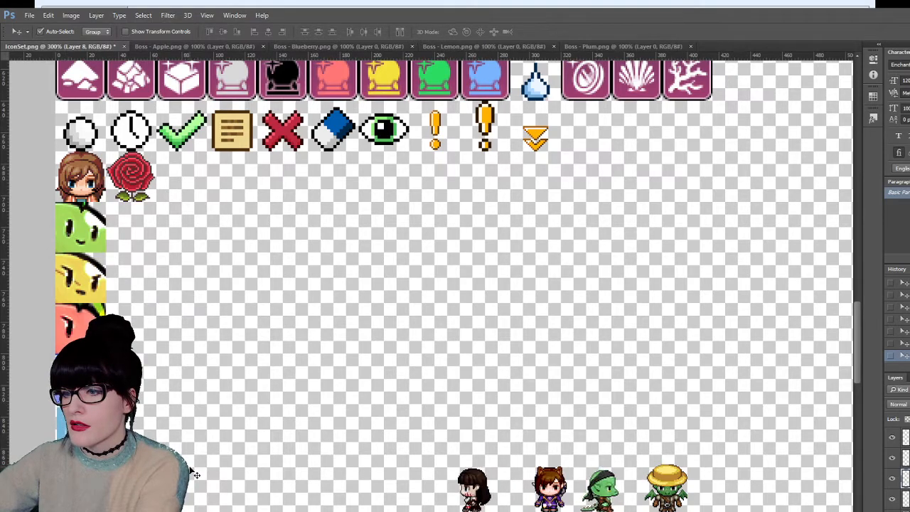
scroll(193, 472, down, 3)
scroll(270, 358, left, 5)
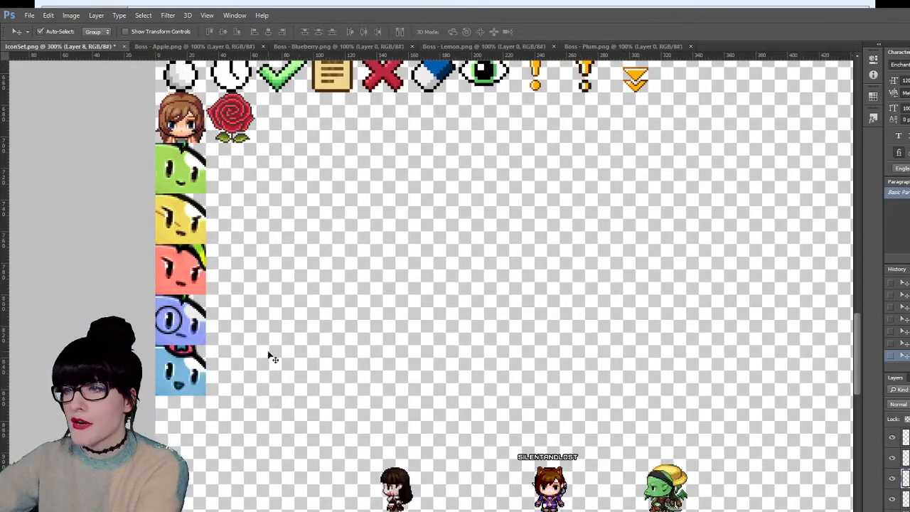
- Move the apple, lemon and tomato faces in that order to the slots below the blueberry face in the first column
scroll(270, 358, down, 10)
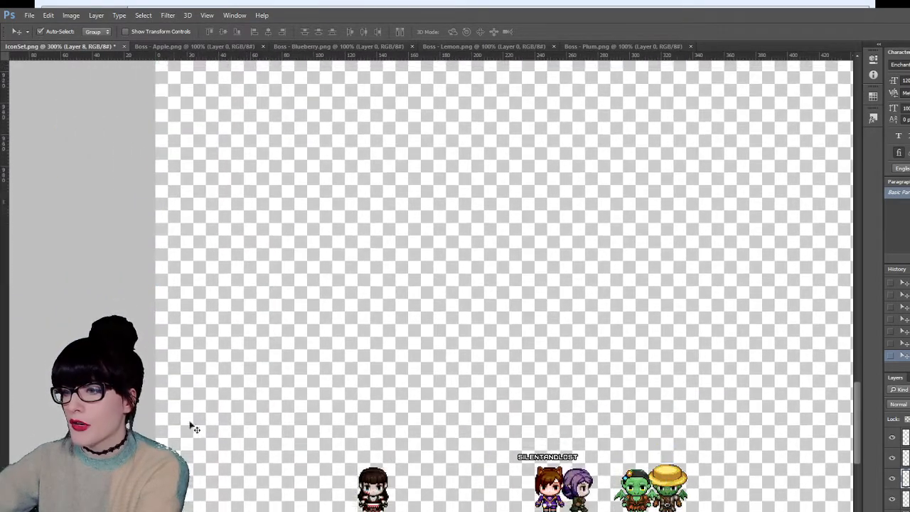
scroll(192, 228, up, 5)
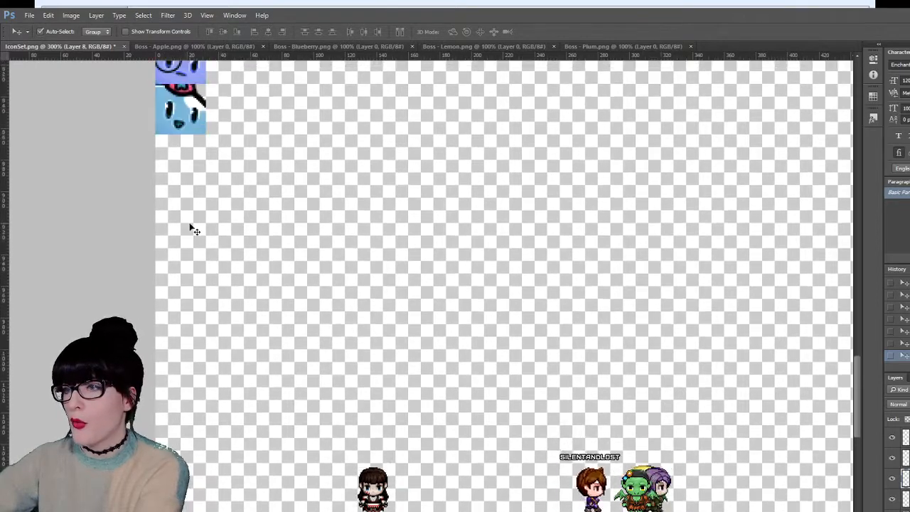
scroll(194, 243, up, 4)
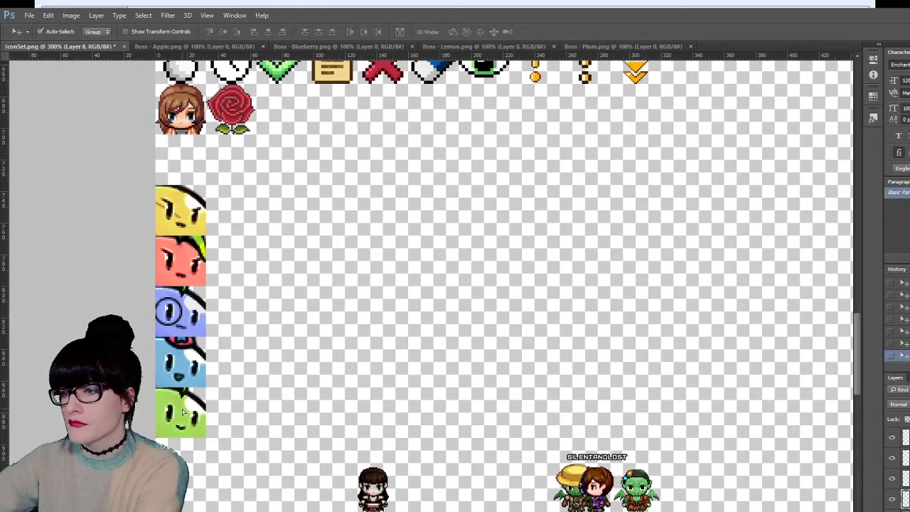
drag(192, 217, 222, 499)
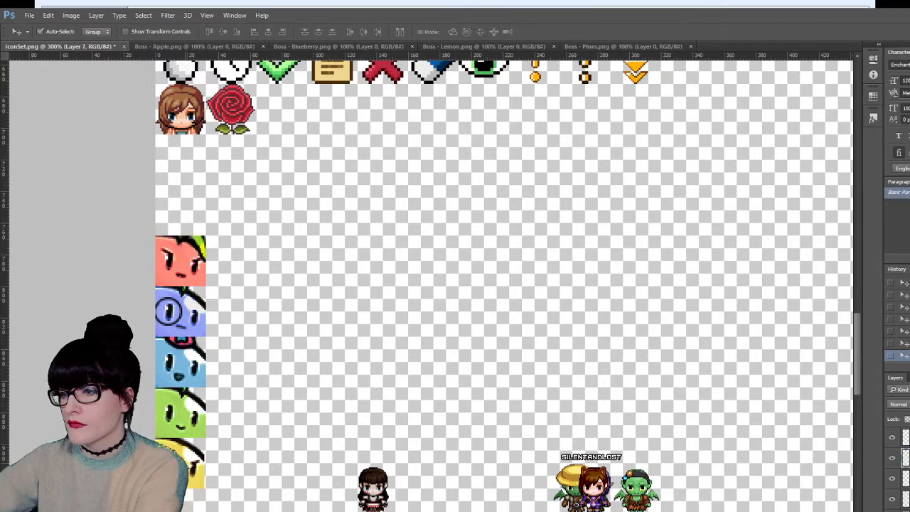
drag(177, 284, 207, 416)
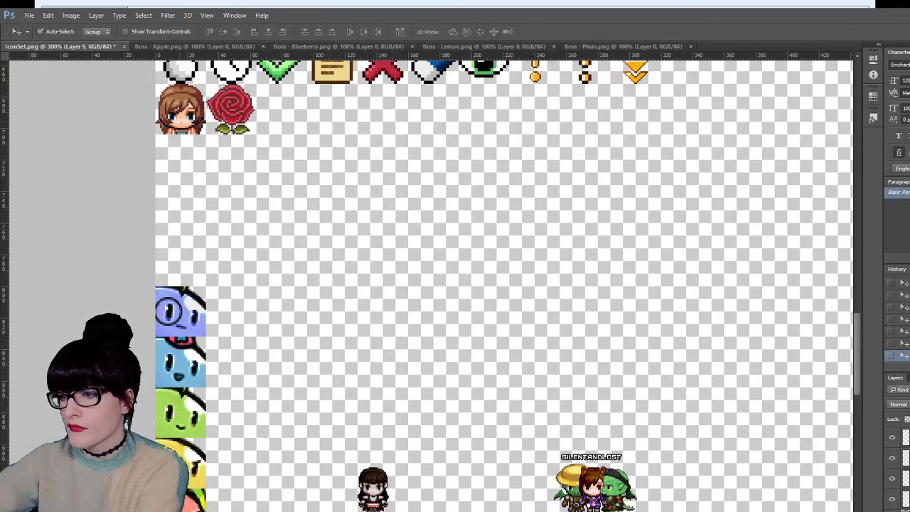
- Place the apple face under the tomato face and shift both down, leaving two empty slots beneath the lemon face
scroll(498, 284, down, 3)
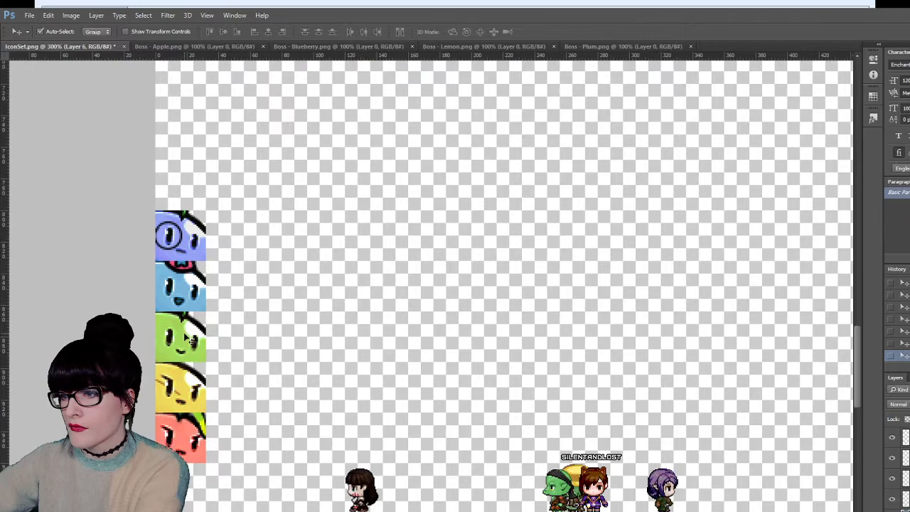
drag(181, 337, 182, 487)
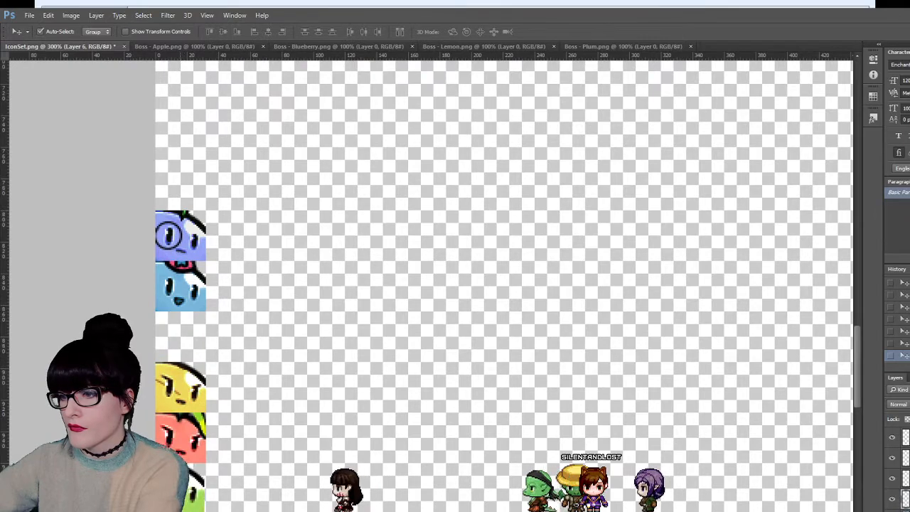
scroll(204, 471, down, 8)
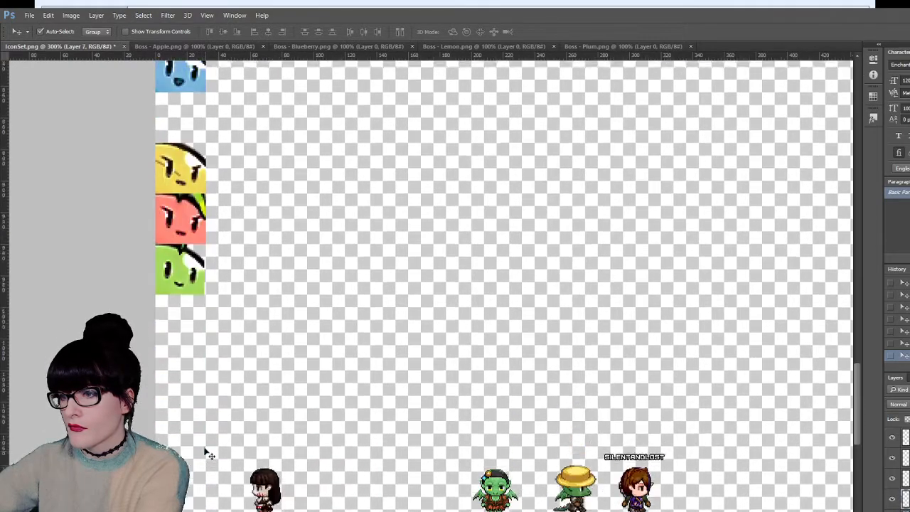
scroll(207, 454, down, 1)
mouse_move(184, 274)
mouse_down()
mouse_move(184, 292)
mouse_move(183, 277)
mouse_up()
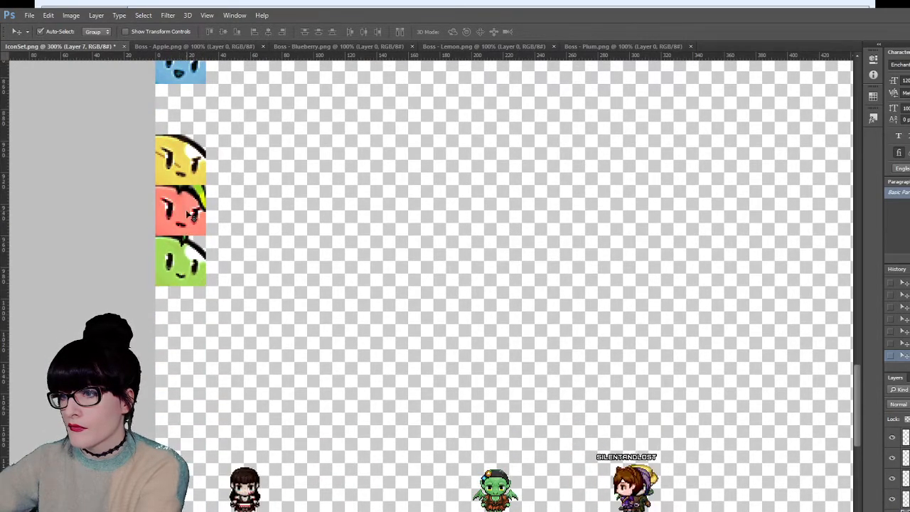
drag(192, 217, 192, 321)
drag(180, 272, 182, 371)
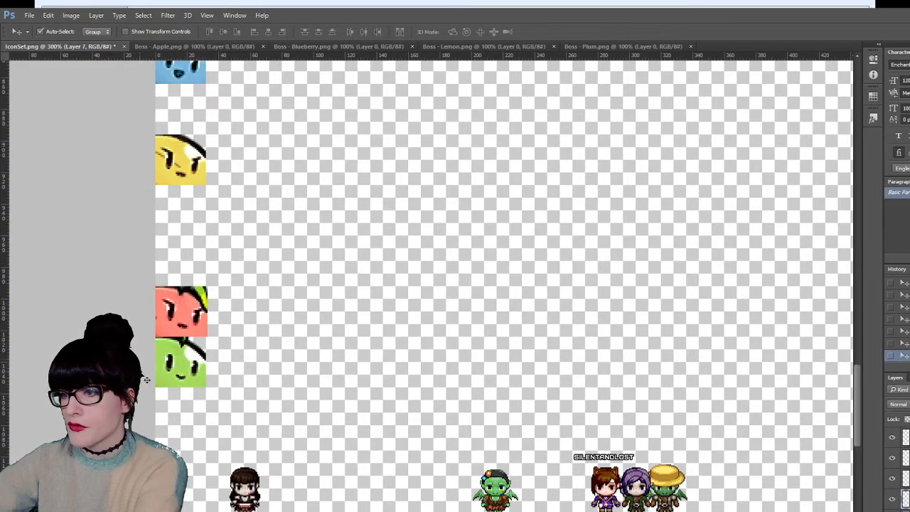
- Move the lemon face down to the slot directly right of the green apple face
key(z)
alt+click(261, 335)
alt+click(260, 339)
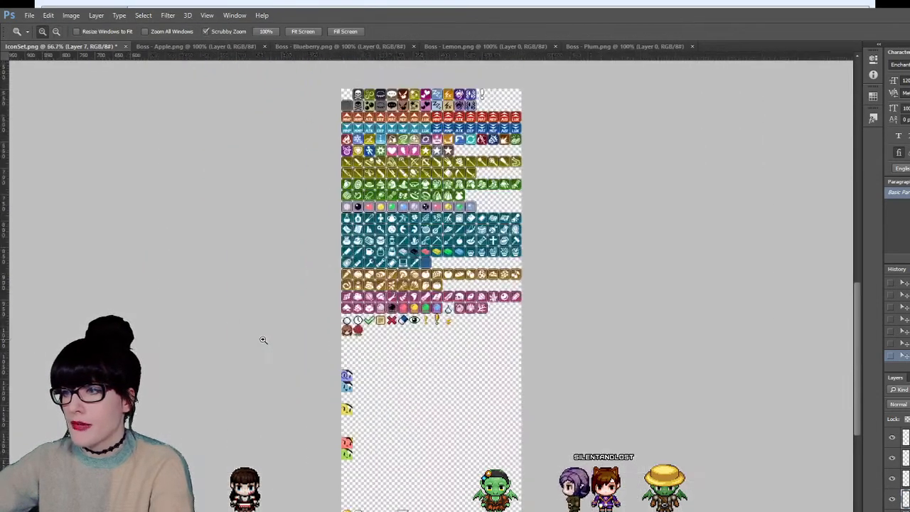
alt+click(261, 339)
drag(377, 441, 373, 345)
key(v)
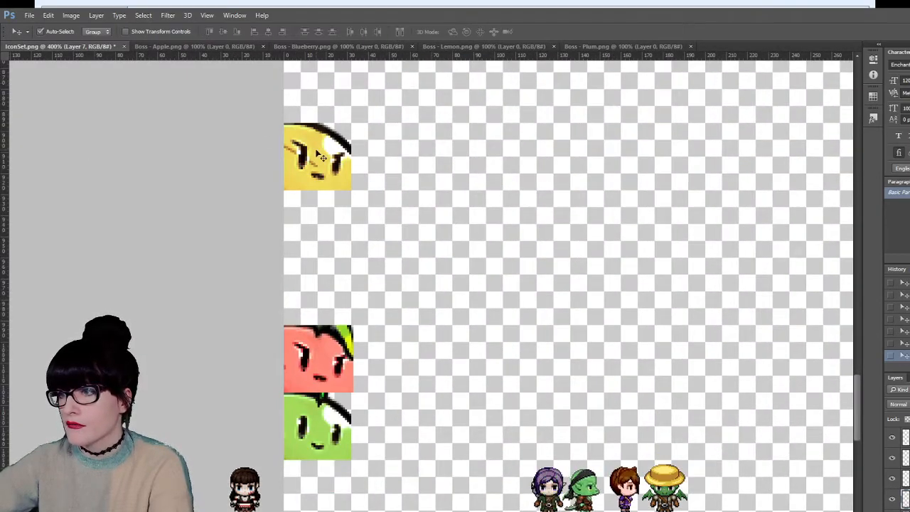
drag(320, 156, 384, 424)
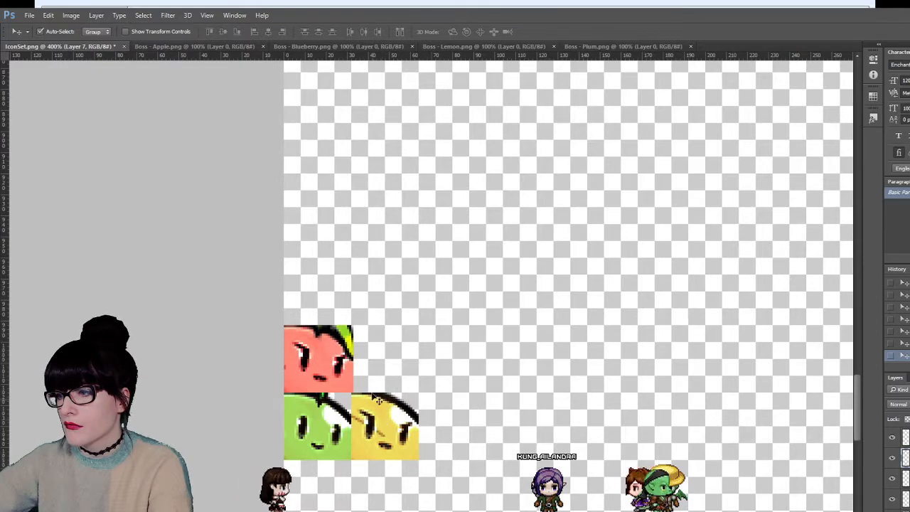
- Move the tomato, plum and blueberry faces in that order into the slots directly right of the lemon face, completing one row
drag(320, 359, 457, 427)
scroll(423, 313, up, 1)
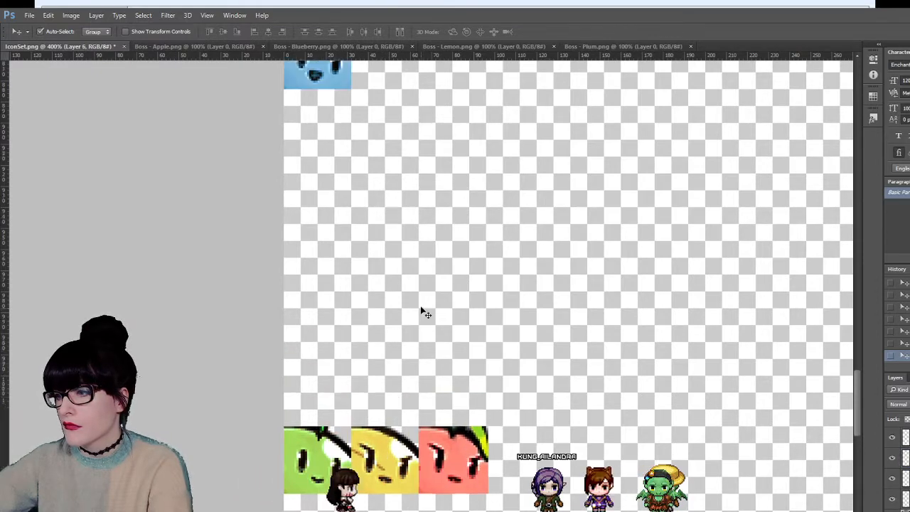
scroll(424, 312, up, 2)
drag(317, 123, 579, 432)
scroll(441, 270, down, 1)
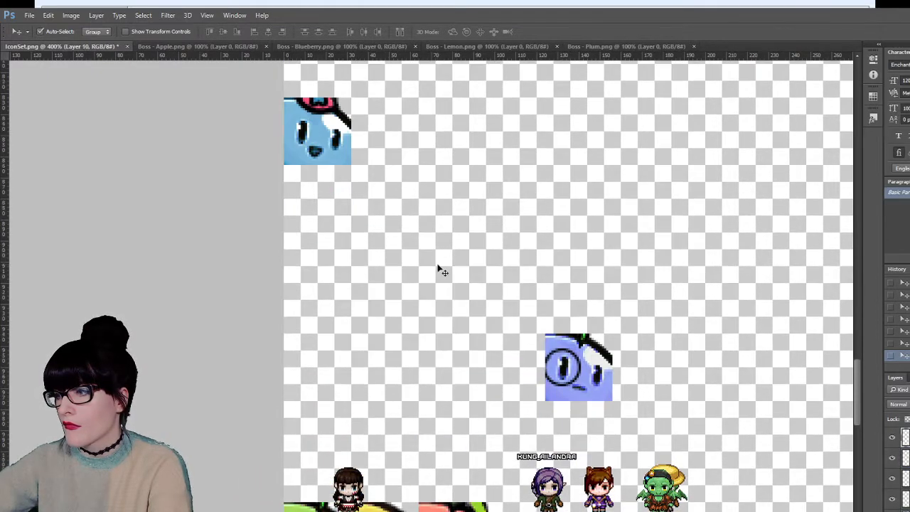
scroll(440, 270, down, 1)
drag(580, 351, 527, 506)
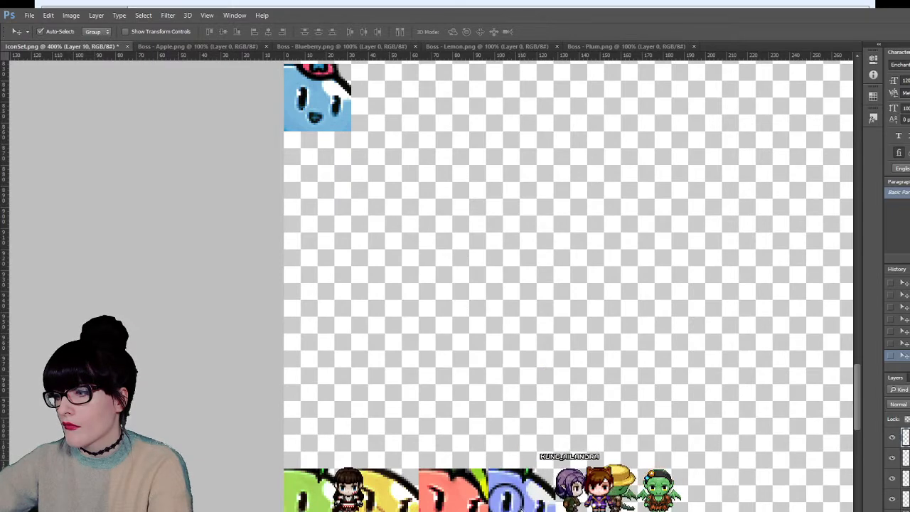
drag(329, 147, 601, 507)
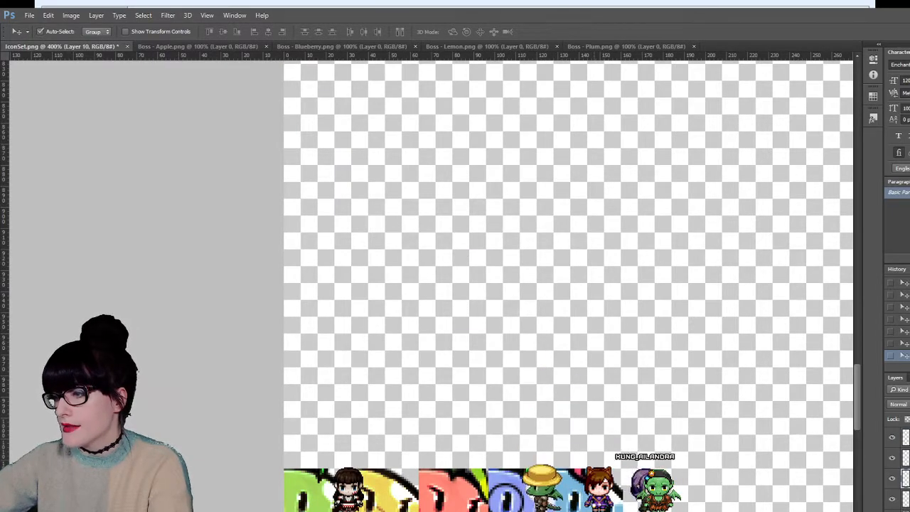
- Examine the icon sheet's existing rows and the empty space between the rose icon's row and the fruit face row
key(z)
alt+click(407, 417)
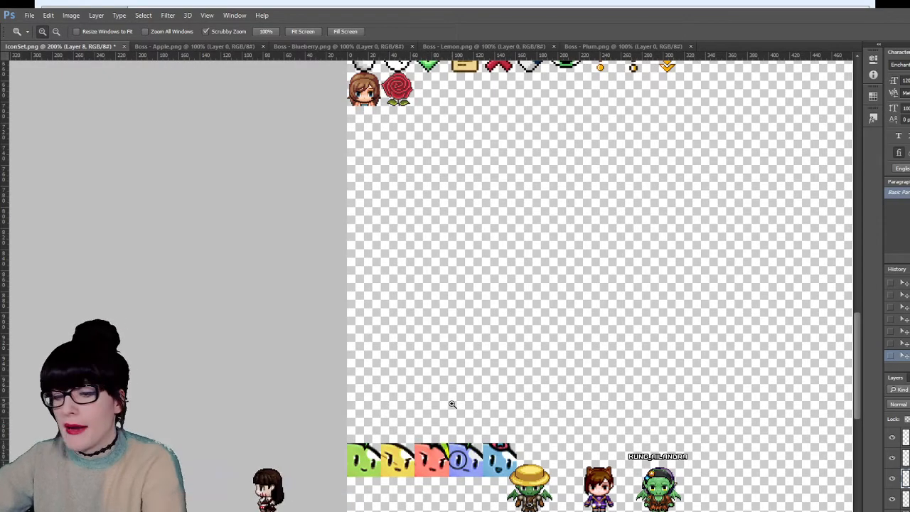
alt+click(425, 424)
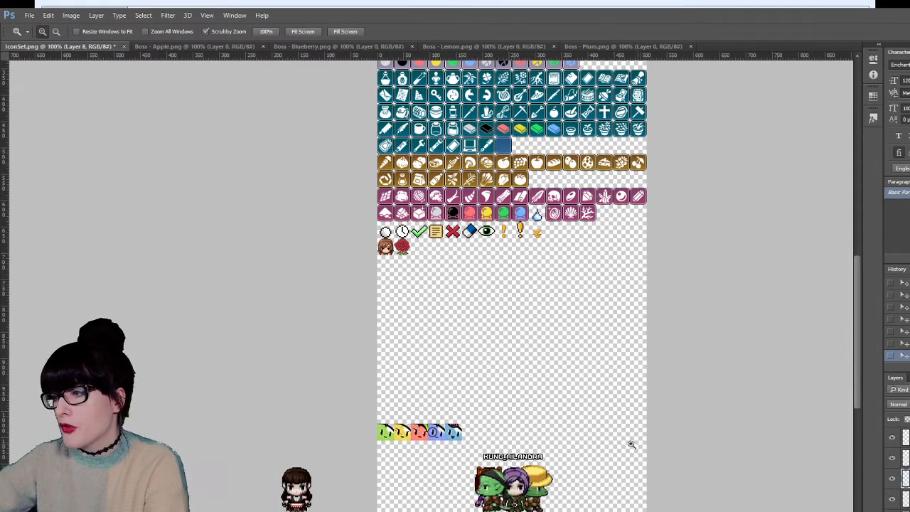
click(411, 334)
scroll(426, 325, up, 3)
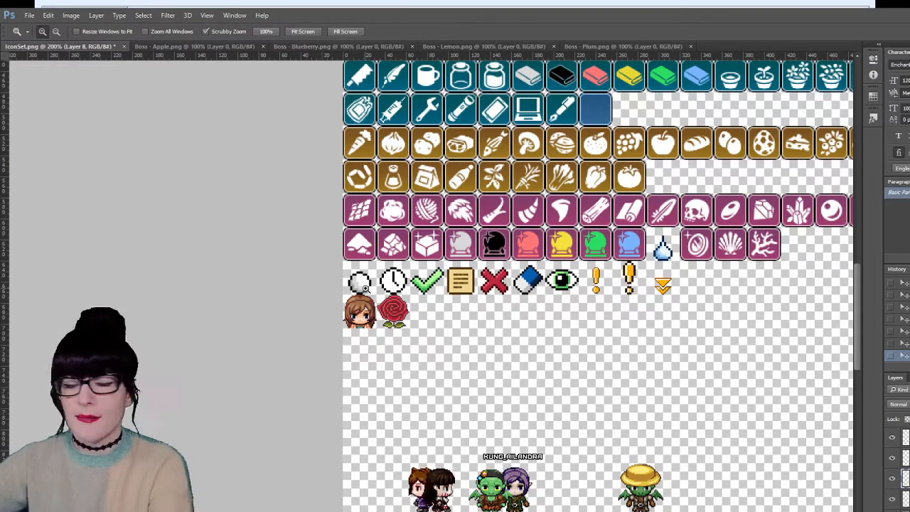
scroll(471, 327, right, 3)
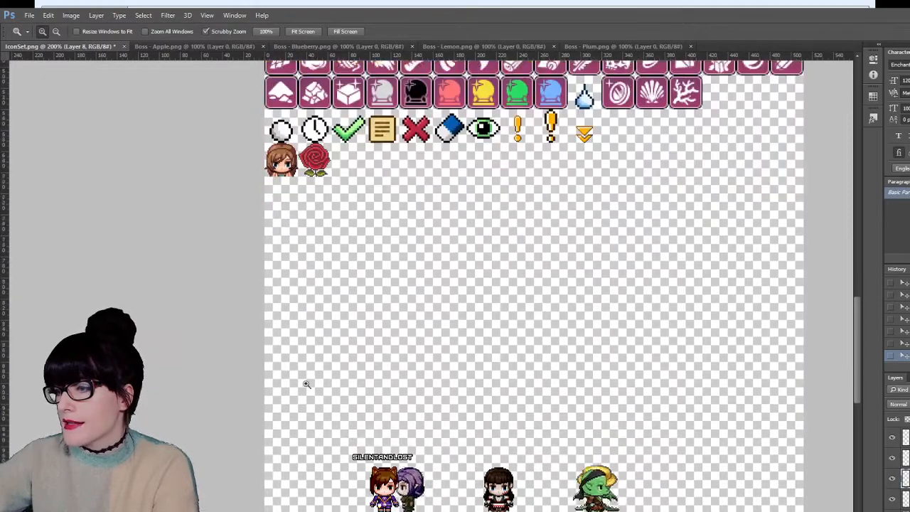
scroll(345, 407, down, 1)
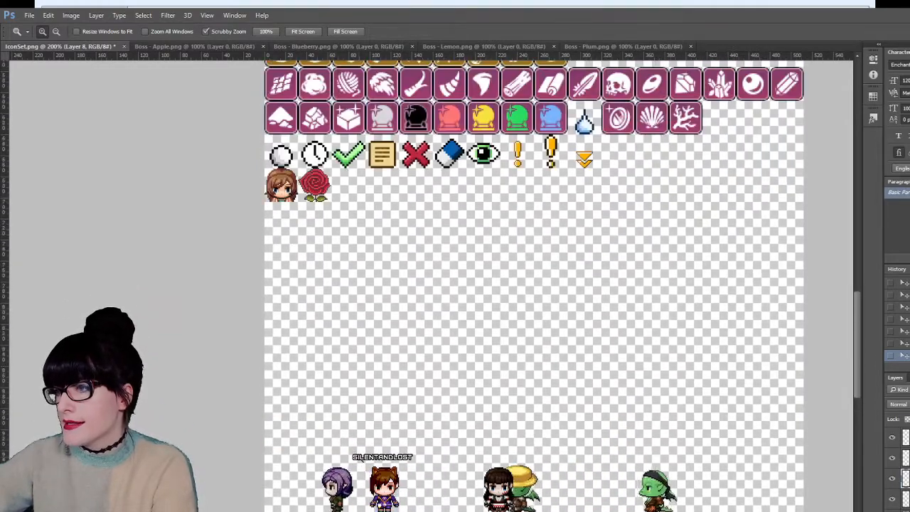
scroll(281, 186, up, 2)
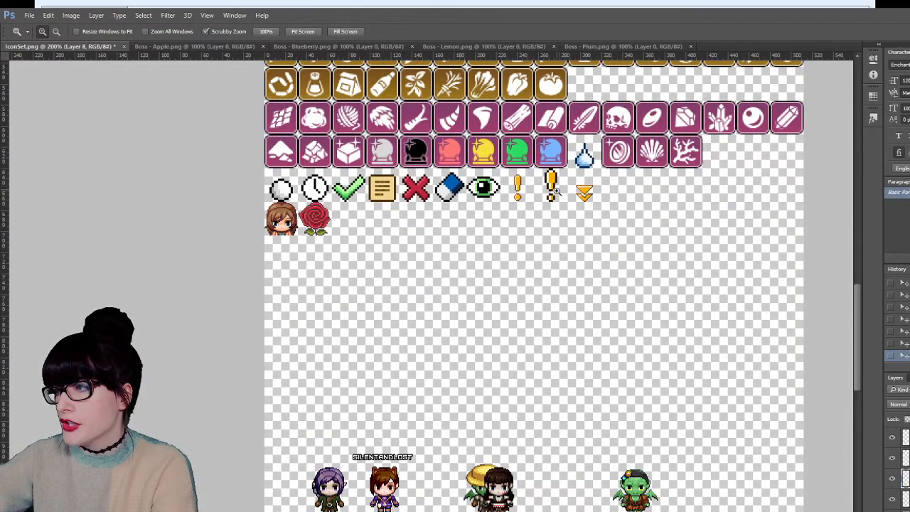
scroll(557, 191, up, 20)
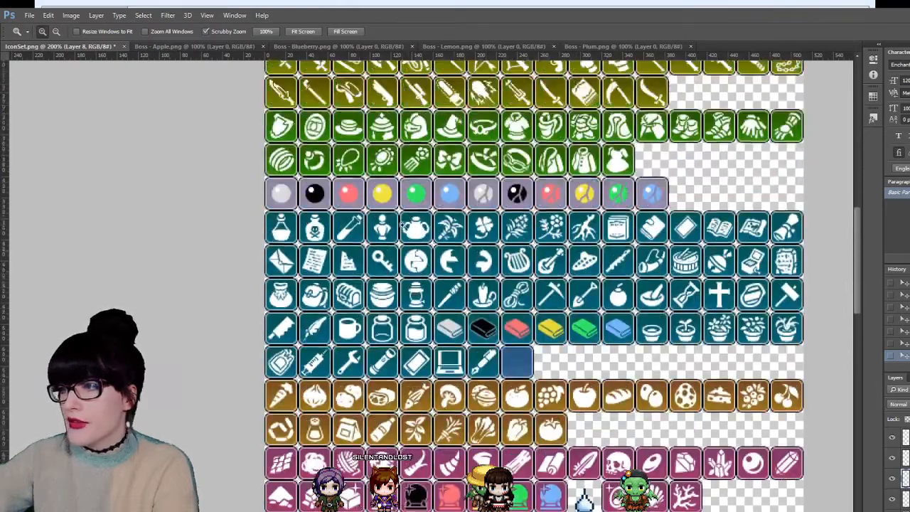
scroll(403, 226, up, 5)
scroll(372, 175, up, 10)
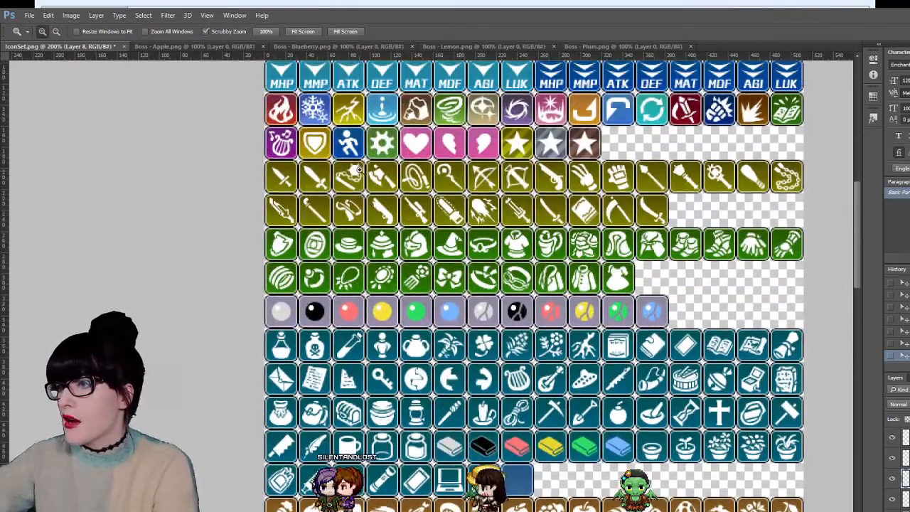
scroll(400, 150, down, 17)
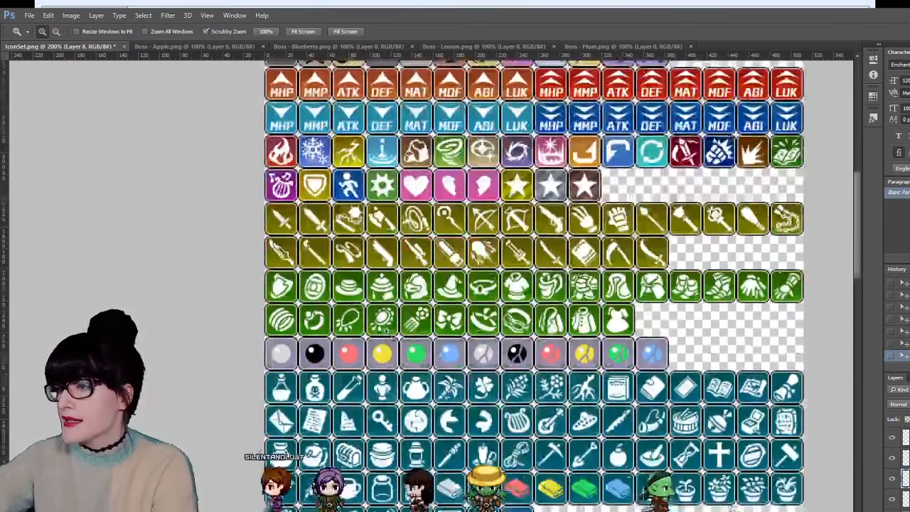
scroll(439, 239, down, 2)
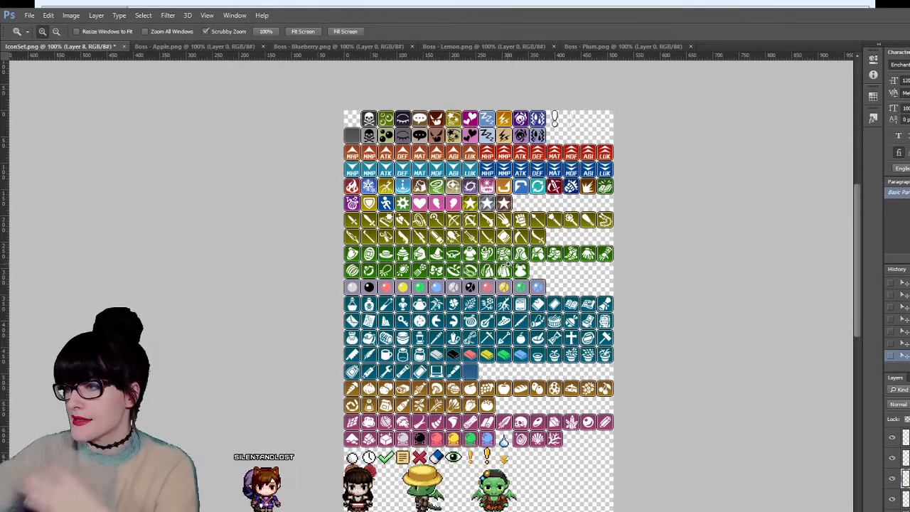
scroll(396, 382, down, 3)
click(396, 382)
scroll(404, 381, down, 5)
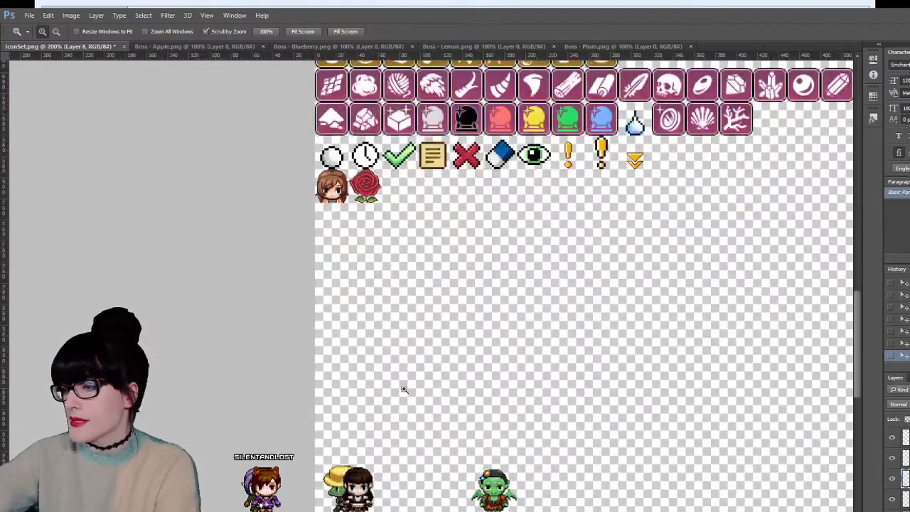
drag(855, 405, 863, 423)
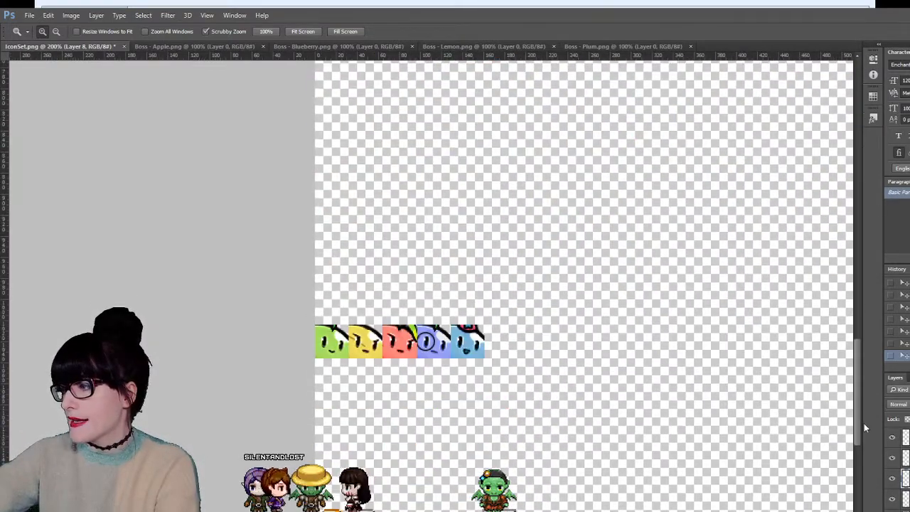
scroll(455, 309, up, 2)
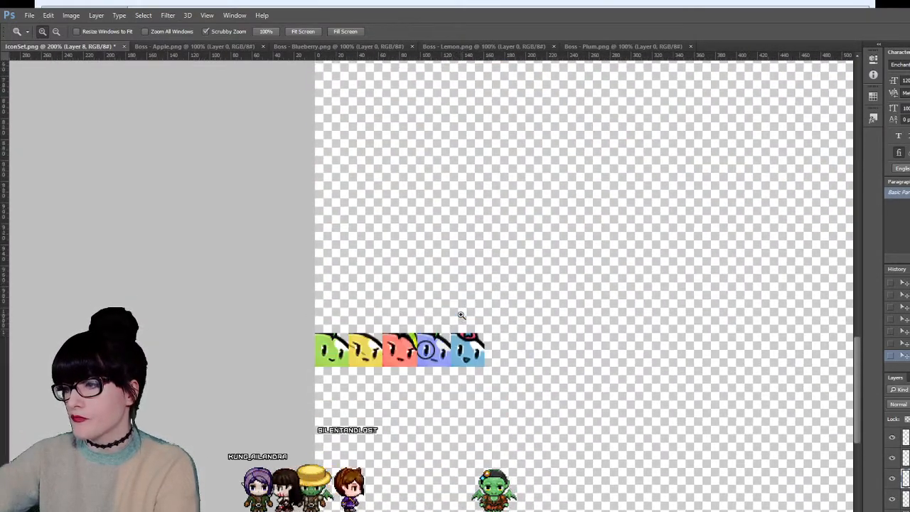
scroll(389, 322, up, 3)
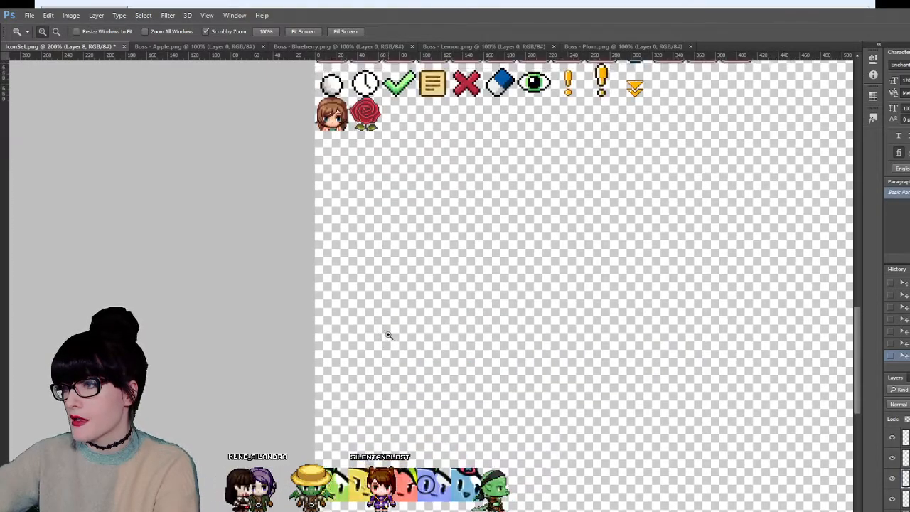
key(v)
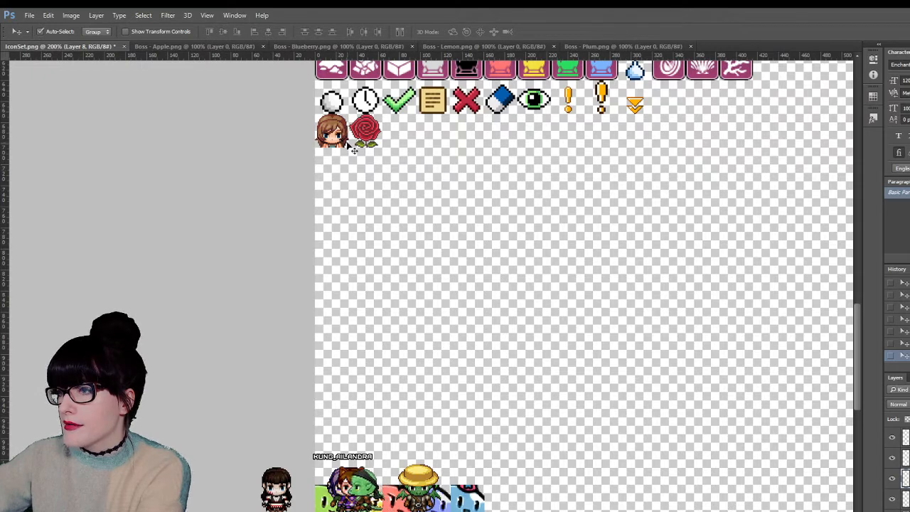
key(m)
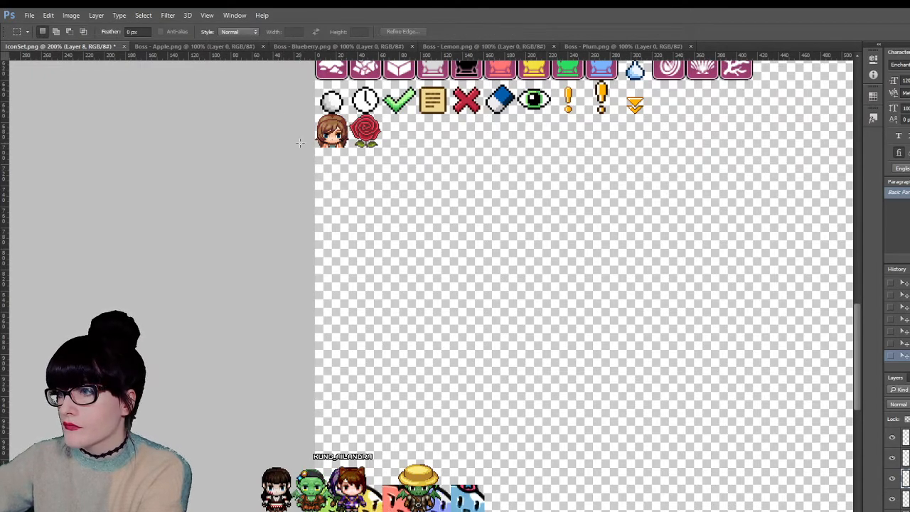
drag(482, 488, 496, 481)
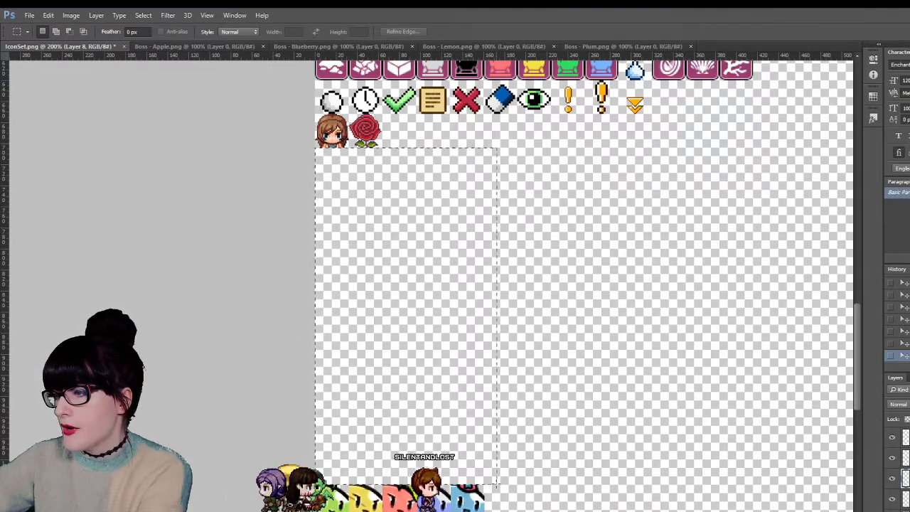
drag(496, 481, 496, 482)
key(ctrl+d)
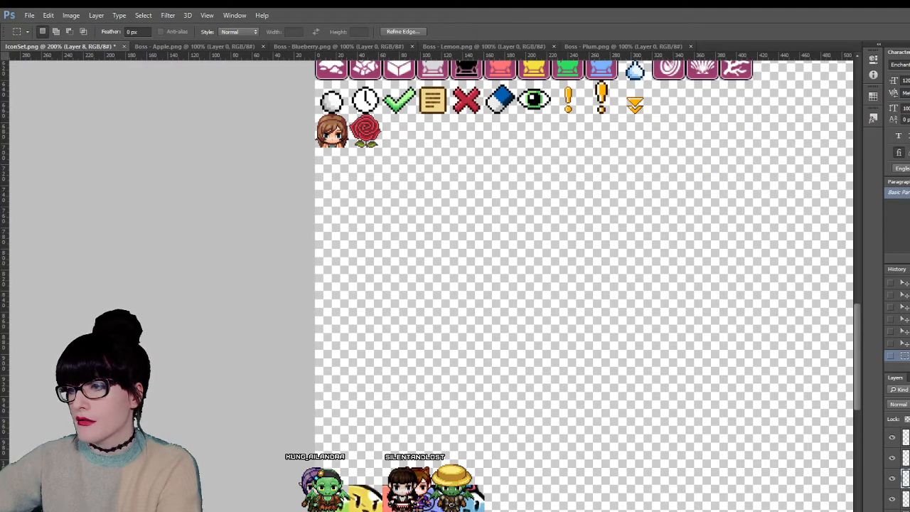
click(315, 174)
drag(315, 174, 329, 180)
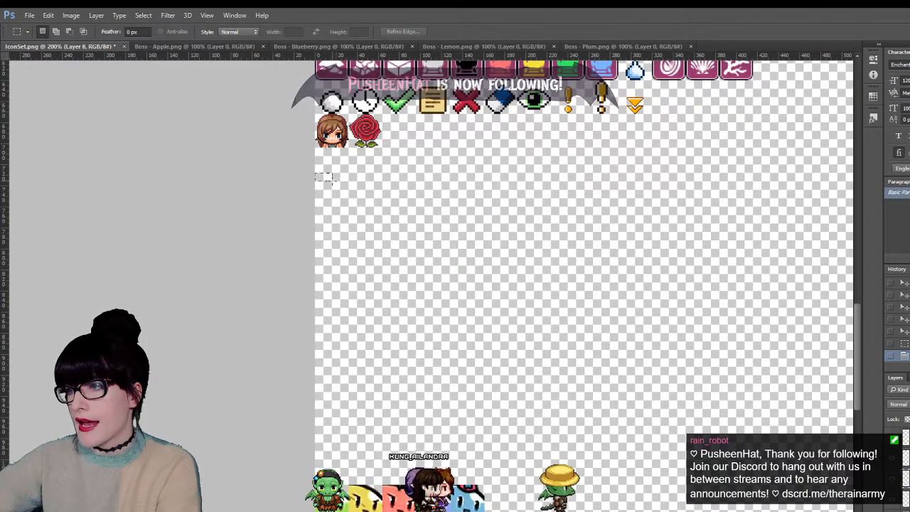
click(315, 153)
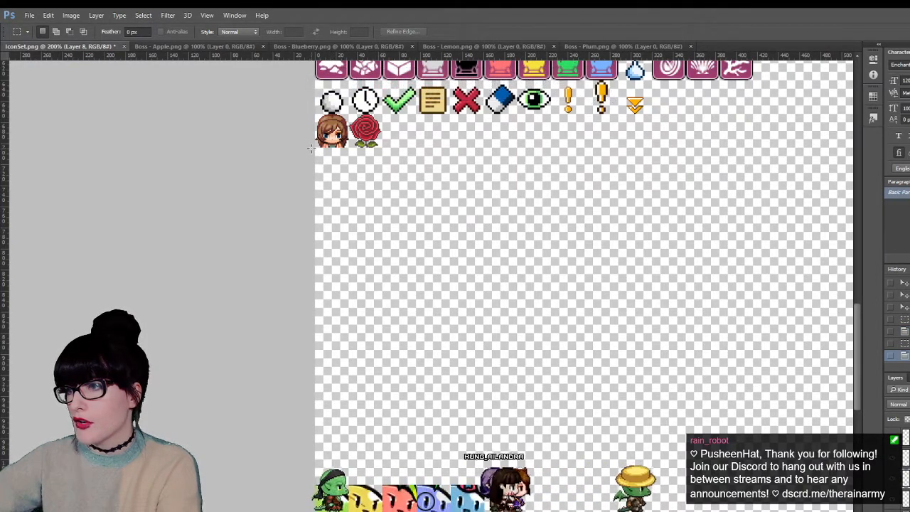
drag(315, 150, 346, 179)
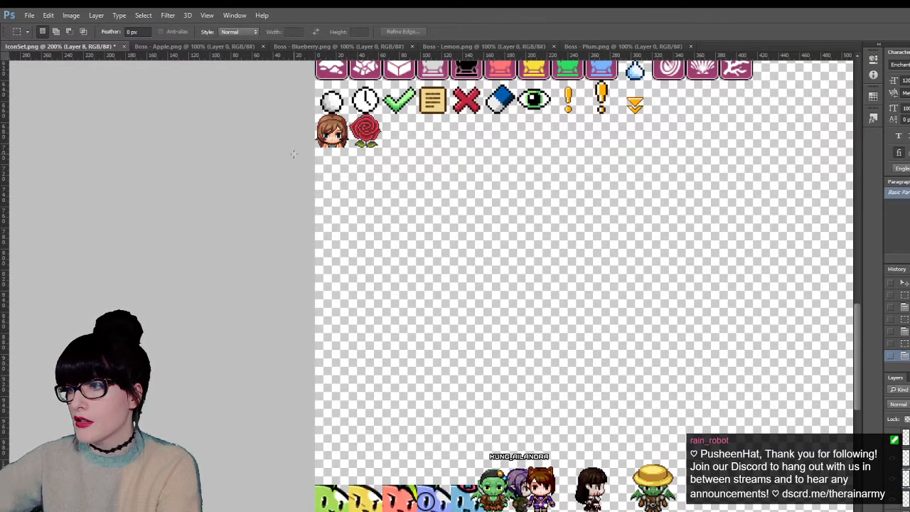
drag(315, 158, 574, 497)
key(ctrl+d)
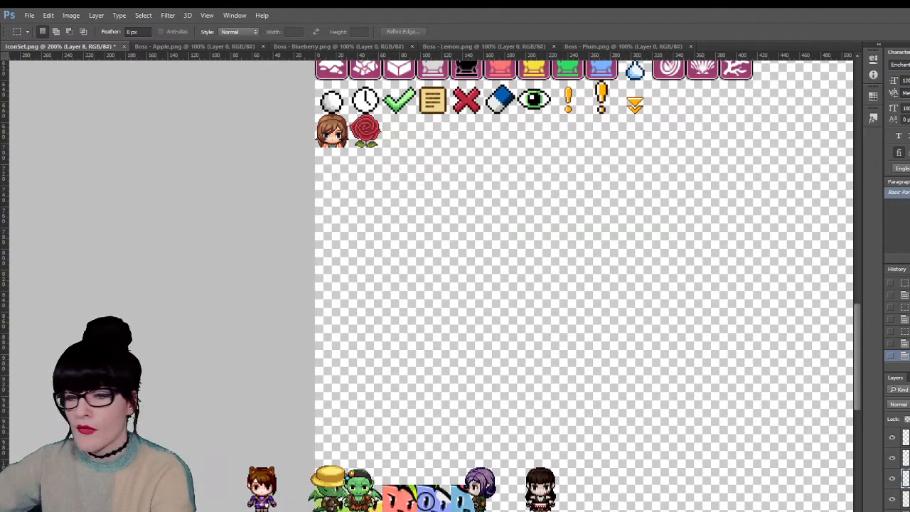
- Switch to RPG Maker and set the Turn Order Icon note tag to 512 for the Apple enemy and 513 for the Lemon enemy
key(alt+Tab)
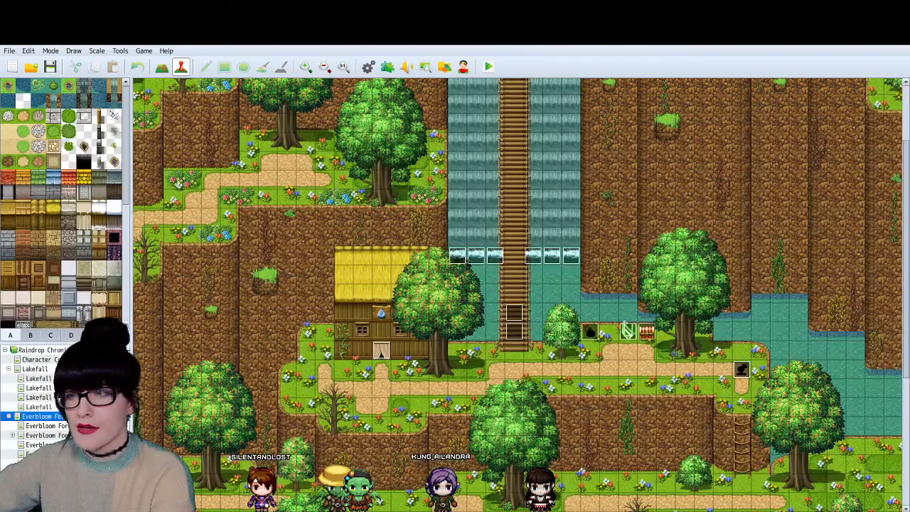
key(F9)
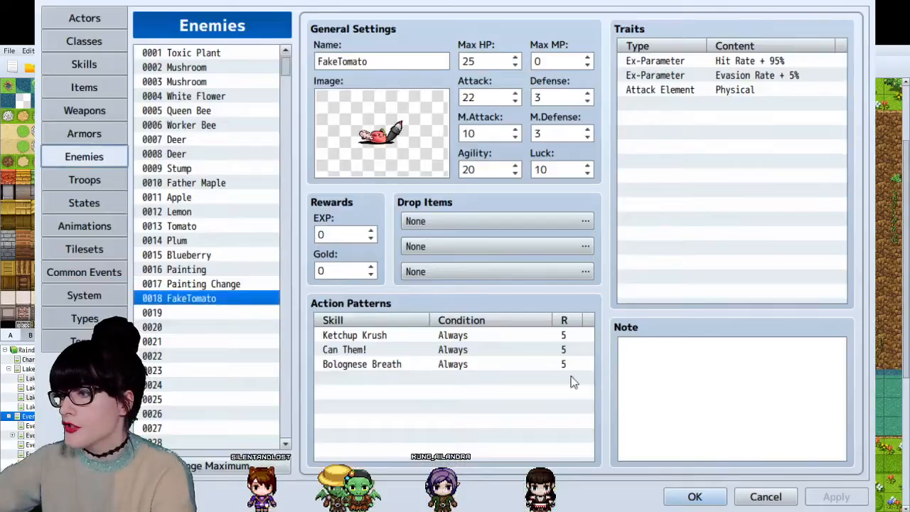
click(200, 226)
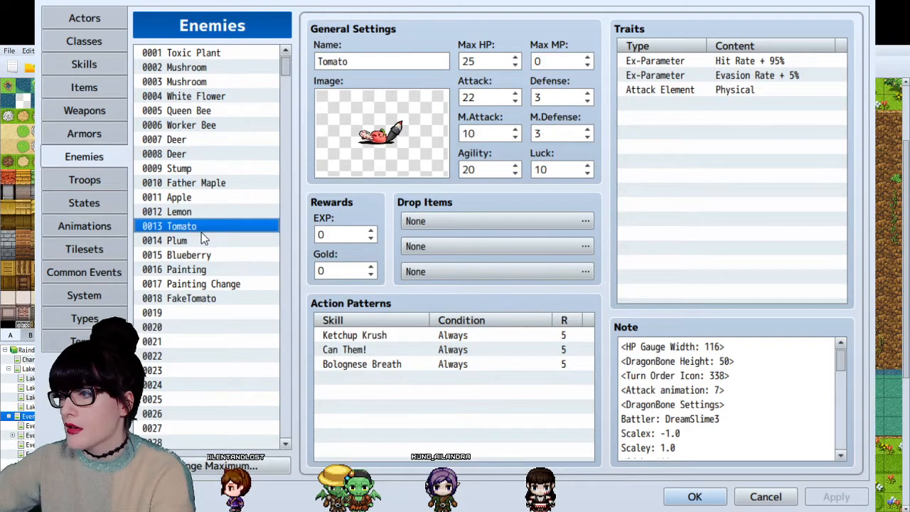
click(179, 197)
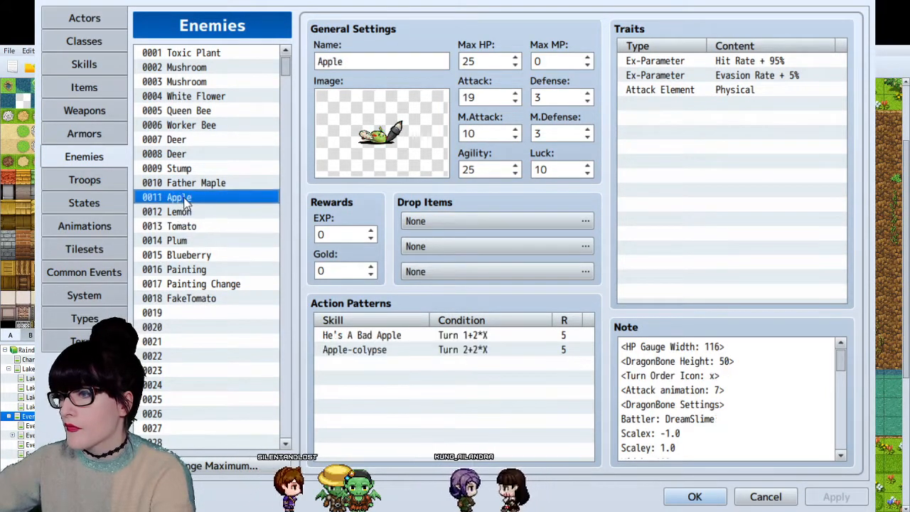
click(719, 361)
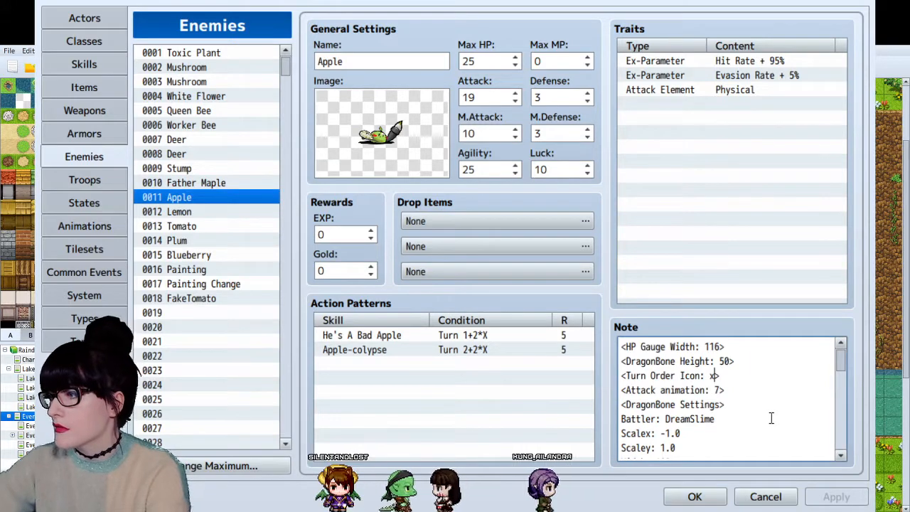
key(Down)
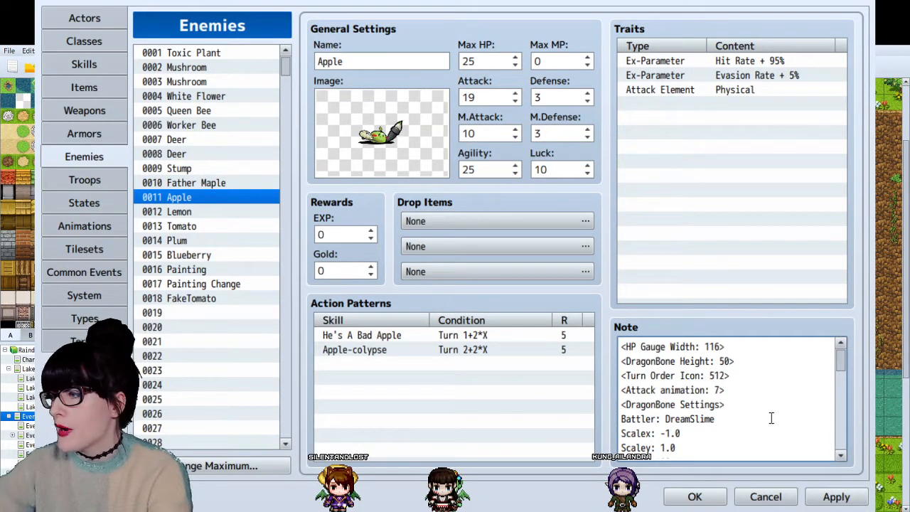
click(222, 211)
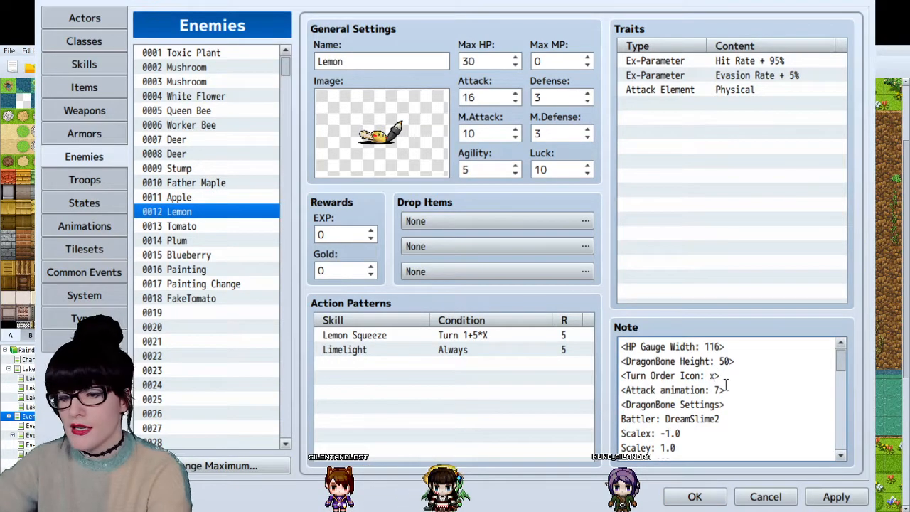
text(557)
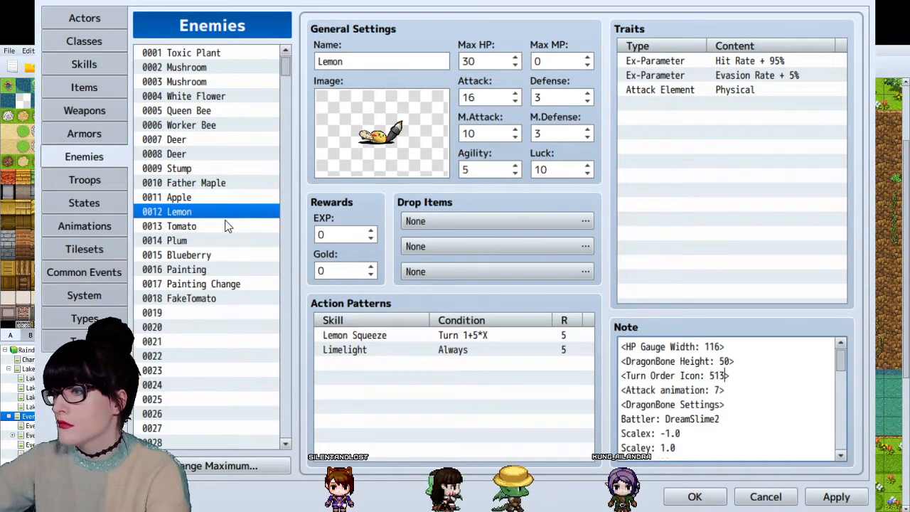
- Set the Turn Order Icon note tag to 514 for the Tomato enemy and 515 for the Plum enemy
click(226, 226)
click(710, 373)
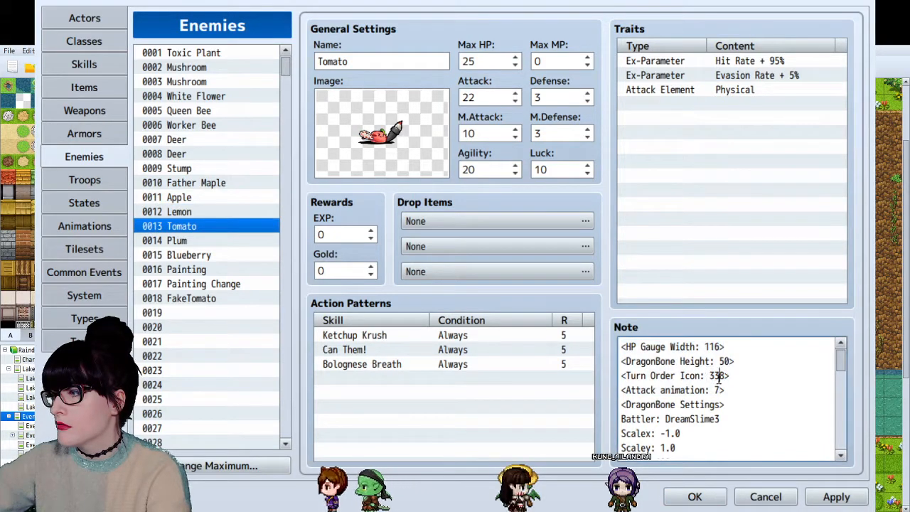
double_click(710, 374)
text(514)
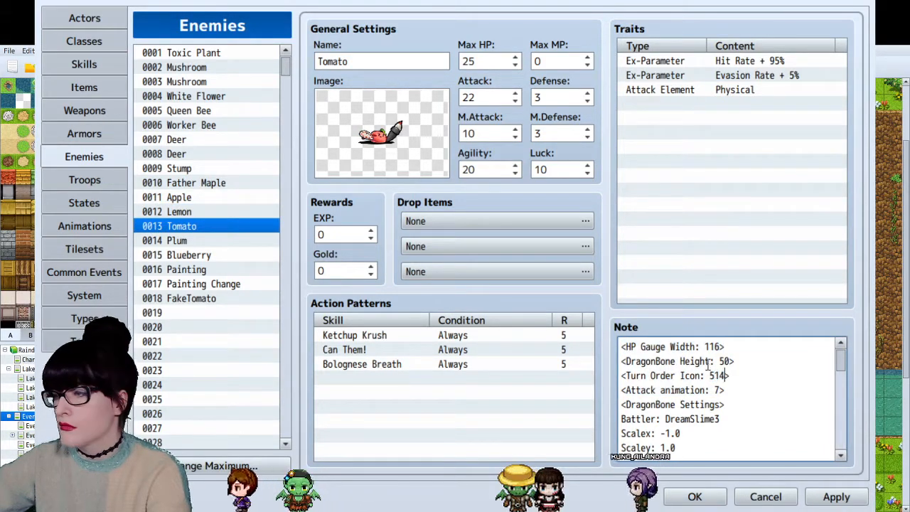
click(244, 242)
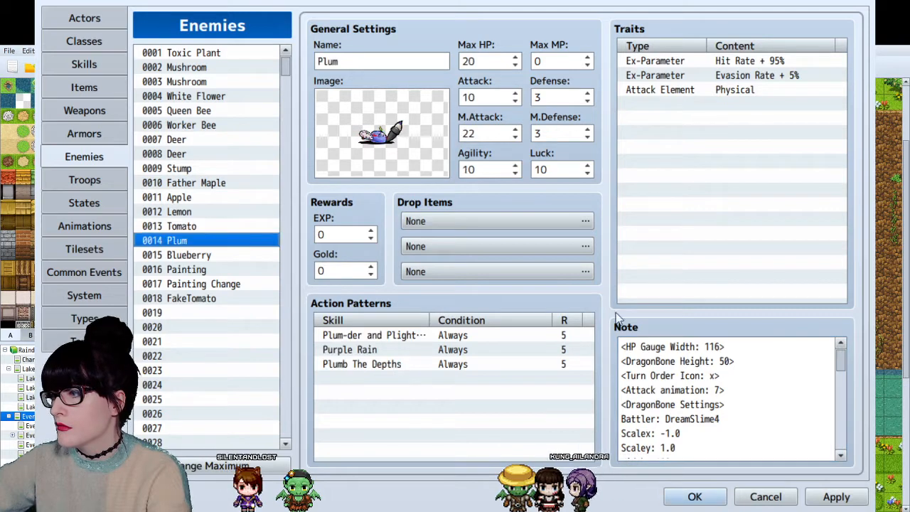
click(708, 379)
key(ctrl+a)
double_click(712, 376)
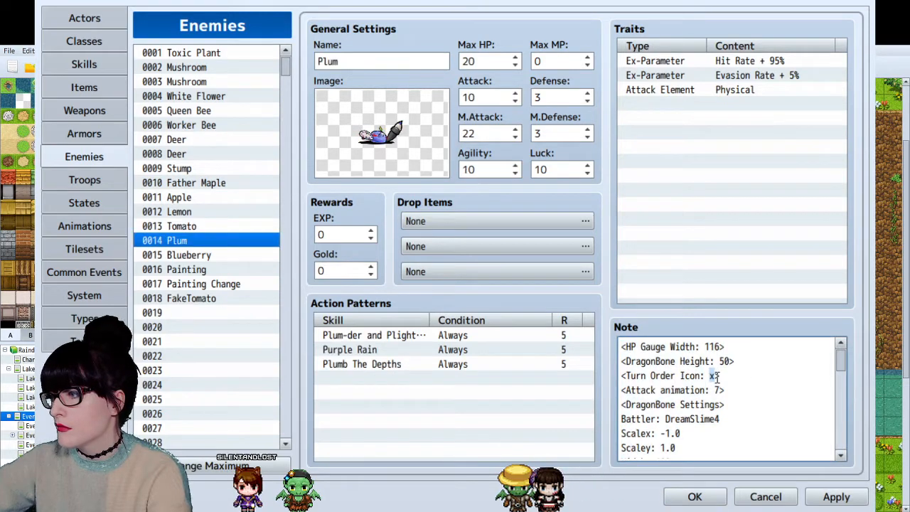
text(515)
- Fill in the Blueberry enemy's Turn Order Icon number, review the Lemon and Apple tags, and save the database changes
click(249, 254)
double_click(711, 376)
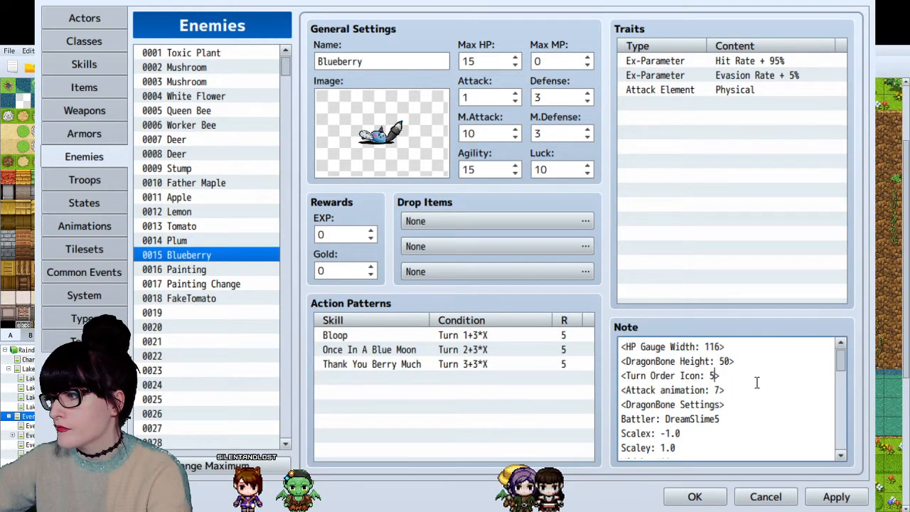
click(176, 228)
click(189, 211)
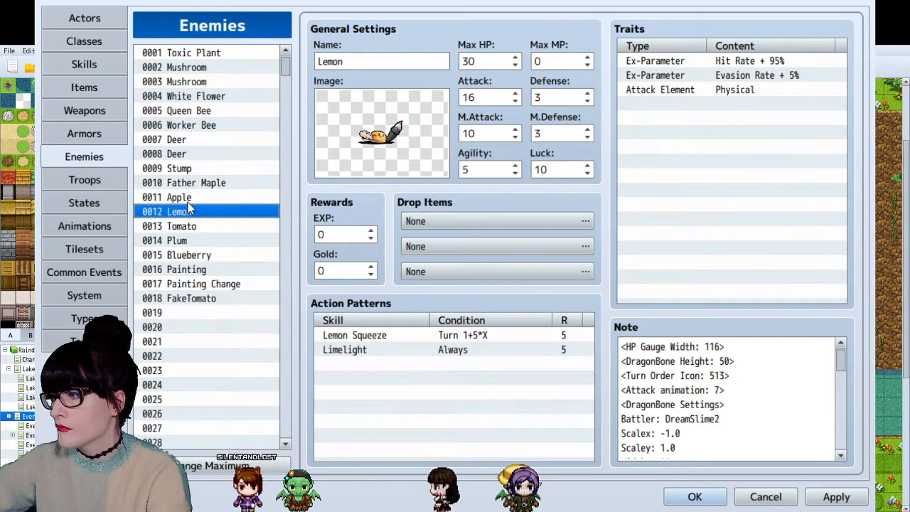
click(179, 197)
click(834, 497)
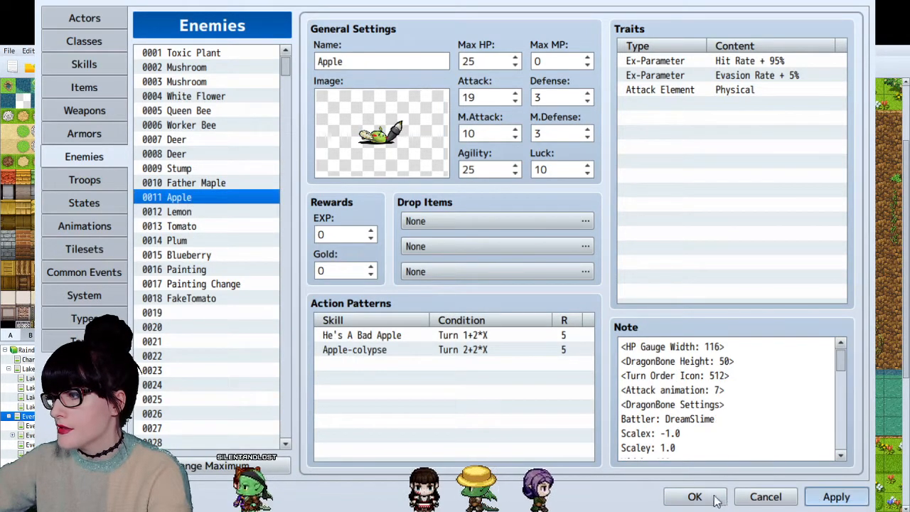
click(714, 498)
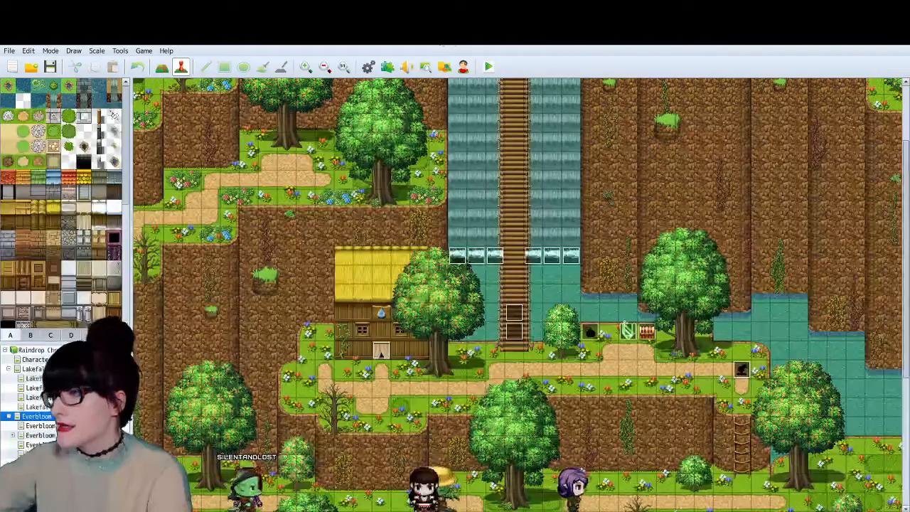
- Playtest the fruit boss battle to check the turn order icons and close the game
click(489, 66)
click(93, 59)
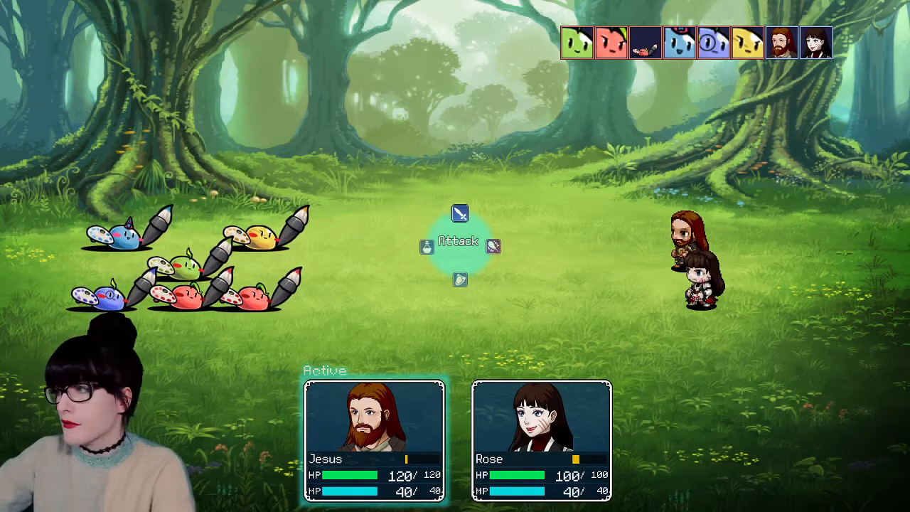
key(alt+F4)
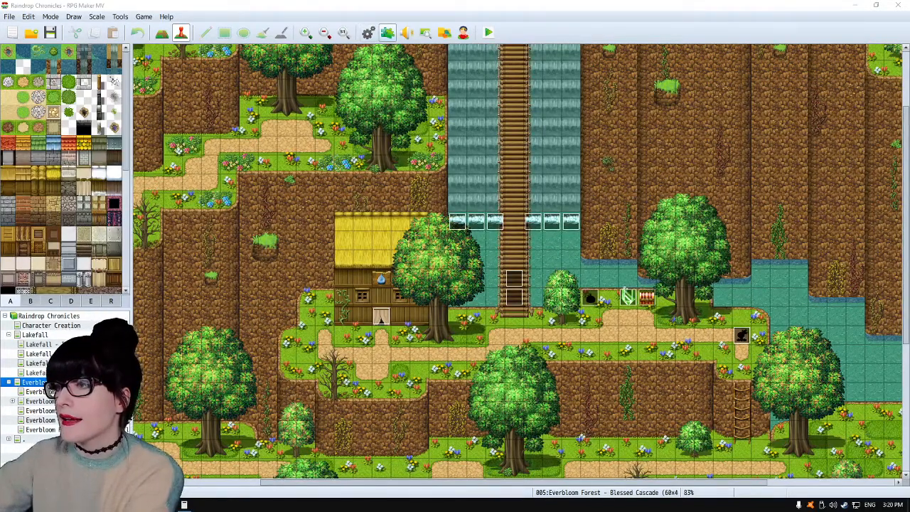
- Clear the FakeTomato enemy entry from the database, check The Da Caravaggions troop, and close the database
key(F9)
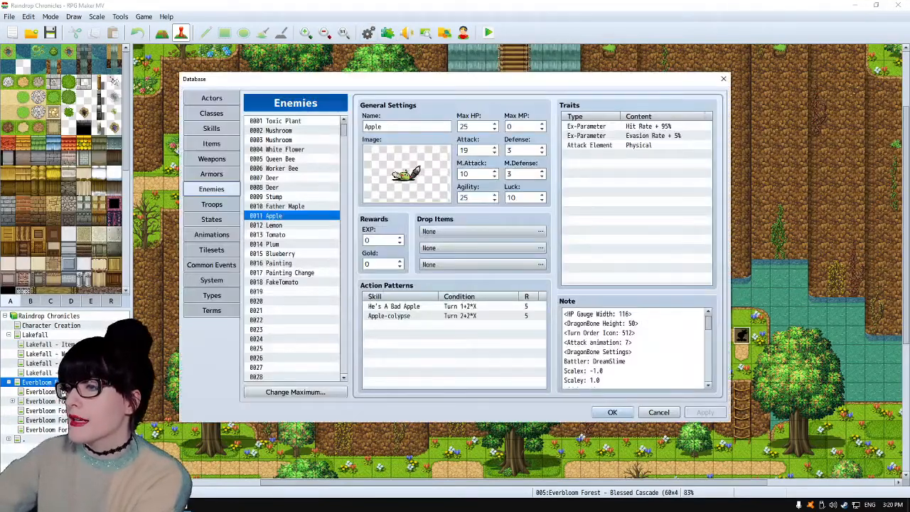
click(285, 281)
click(285, 292)
click(212, 204)
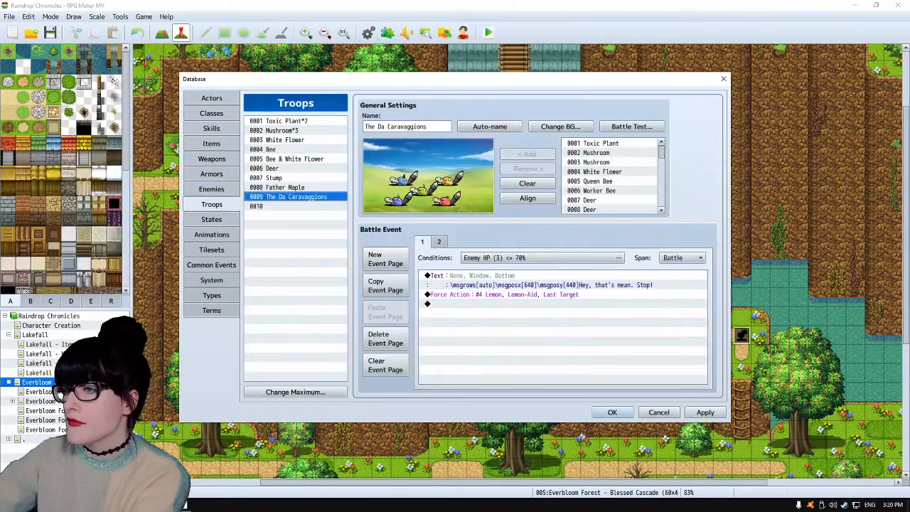
click(211, 188)
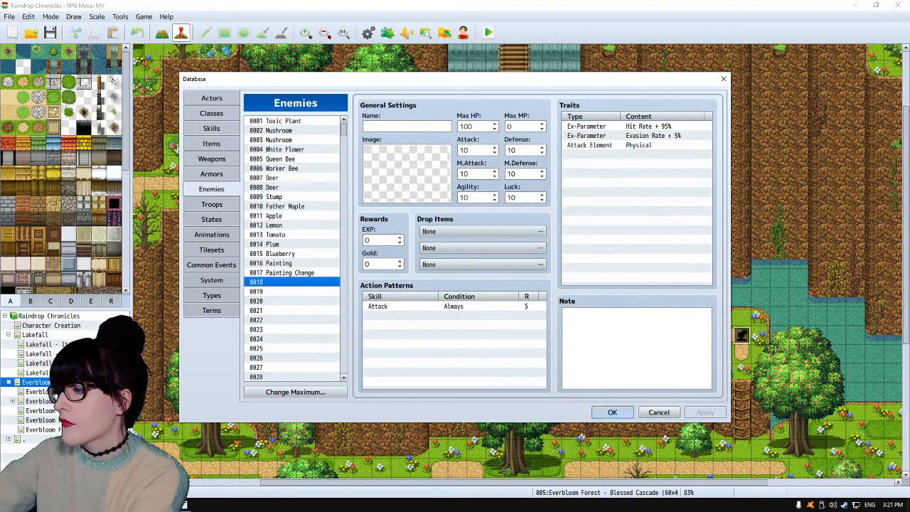
key(Escape)
- Switch to Photoshop and examine the rows of IconSet.png from the bottom fruit faces up to the first row
click(184, 504)
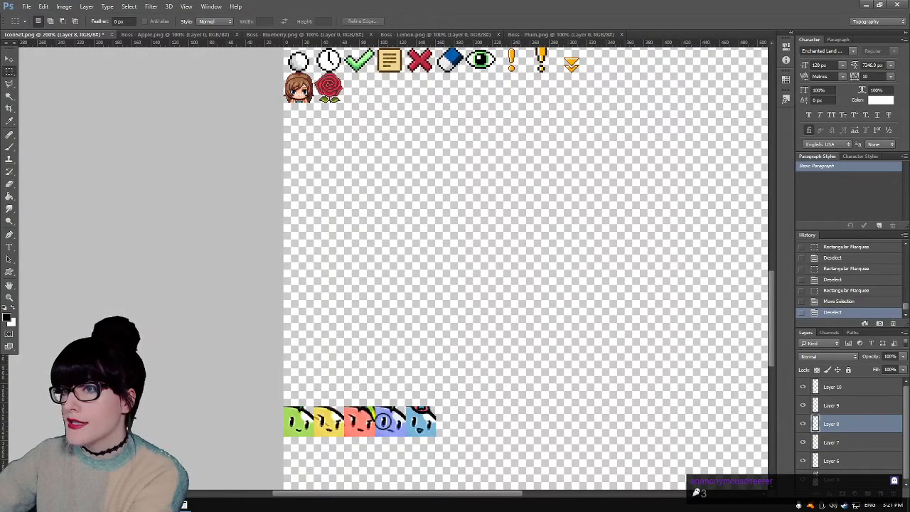
key(v)
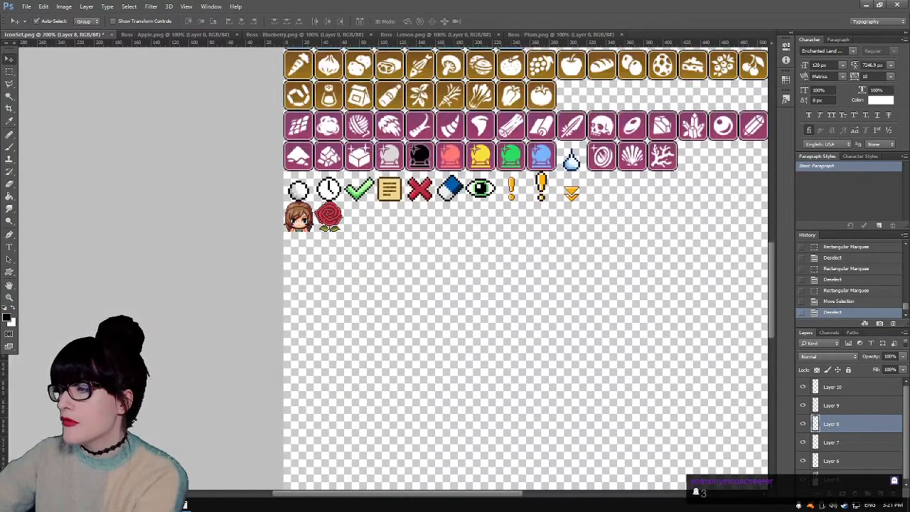
scroll(527, 271, up, 10)
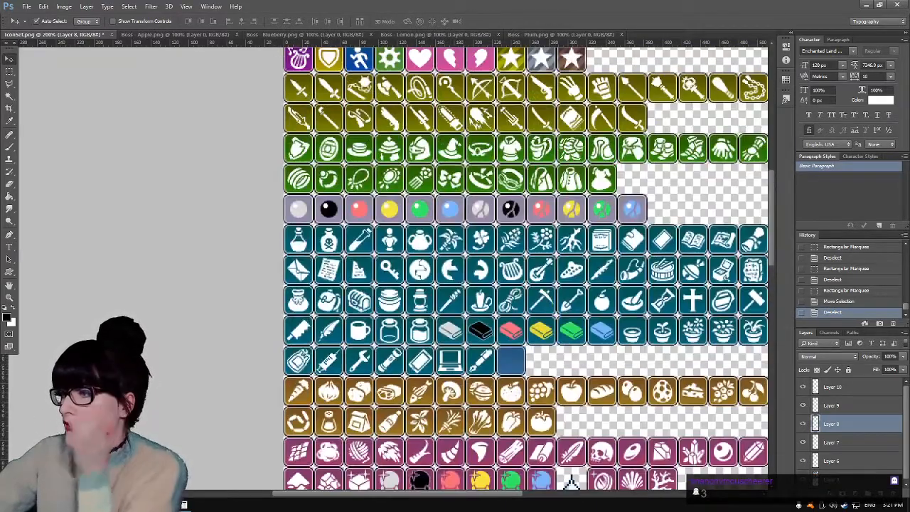
scroll(455, 270, up, 10)
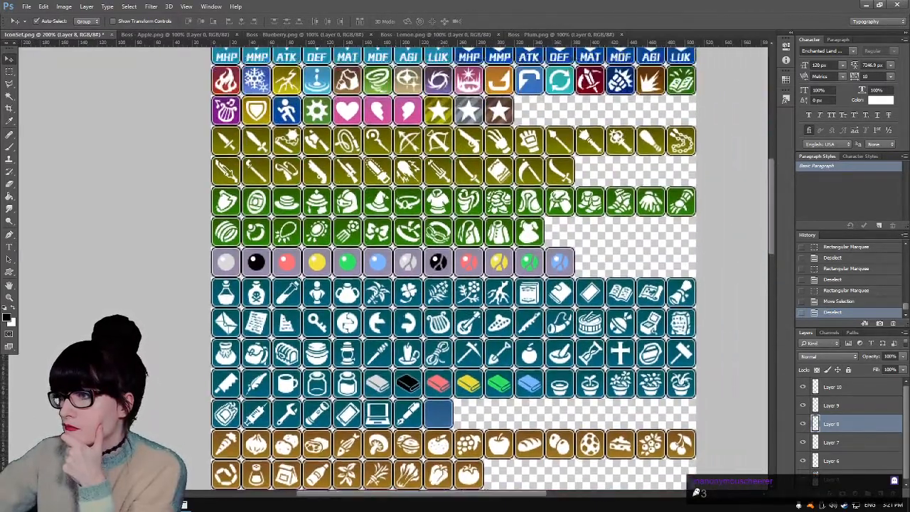
scroll(453, 286, down, 3)
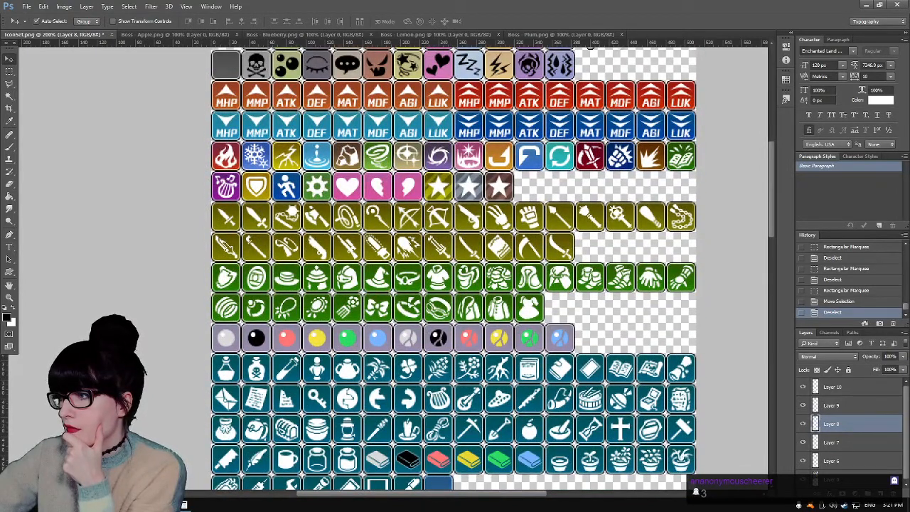
scroll(454, 269, down, 8)
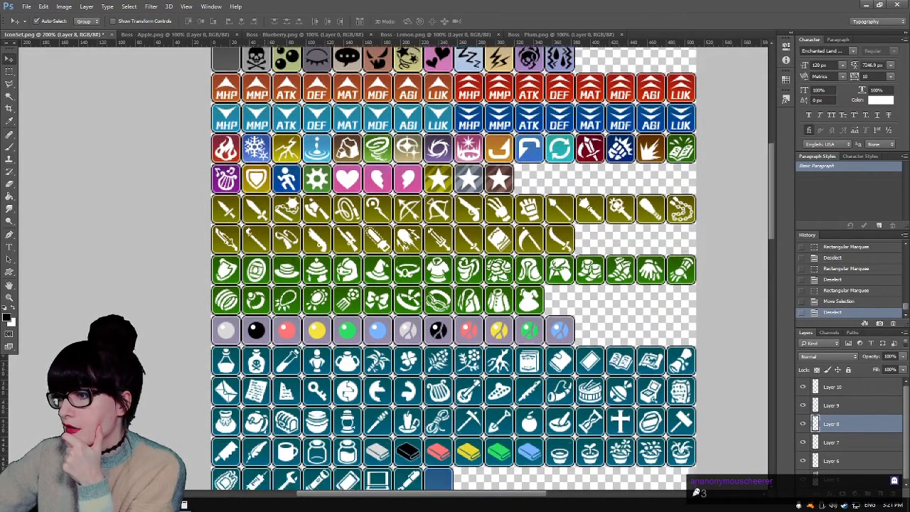
scroll(453, 268, down, 2)
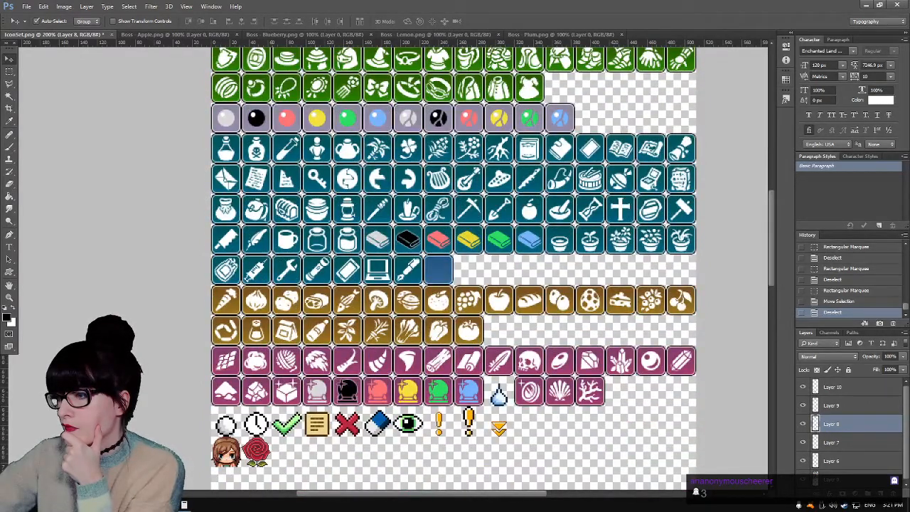
scroll(590, 52, up, 10)
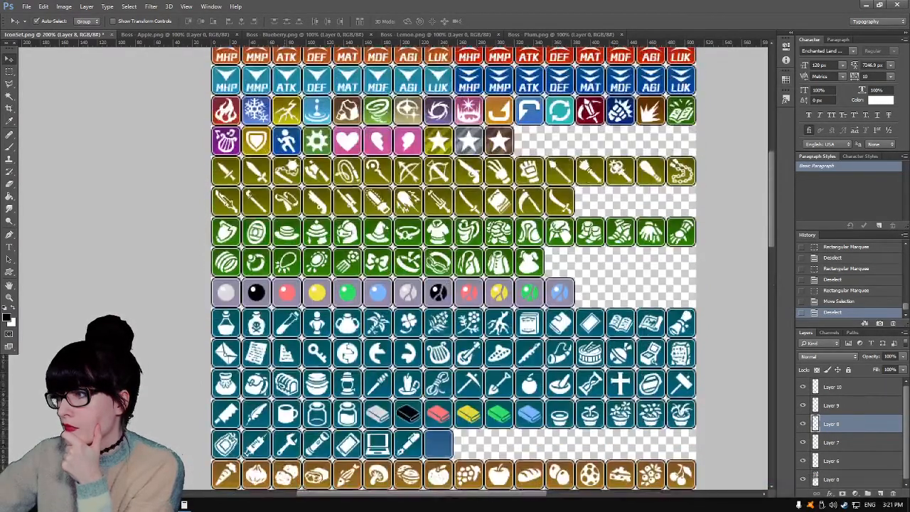
scroll(454, 269, up, 4)
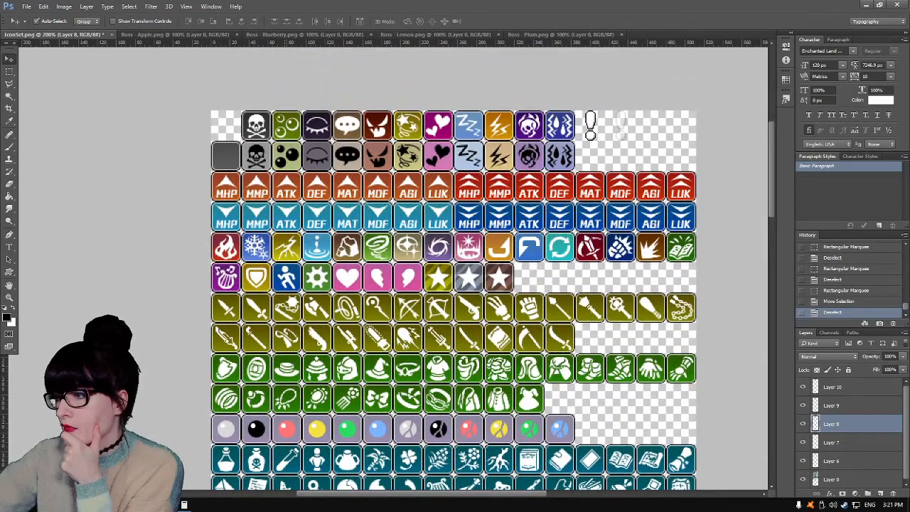
scroll(453, 282, down, 2)
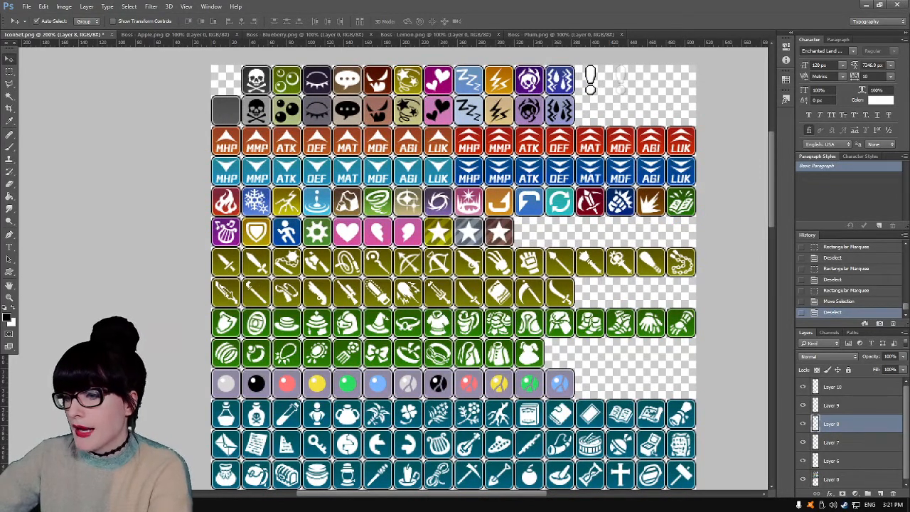
- Open a File Explorer window and browse to the battlecommands folder inside the Raindrop Chronicles project's img folder
key(super+e)
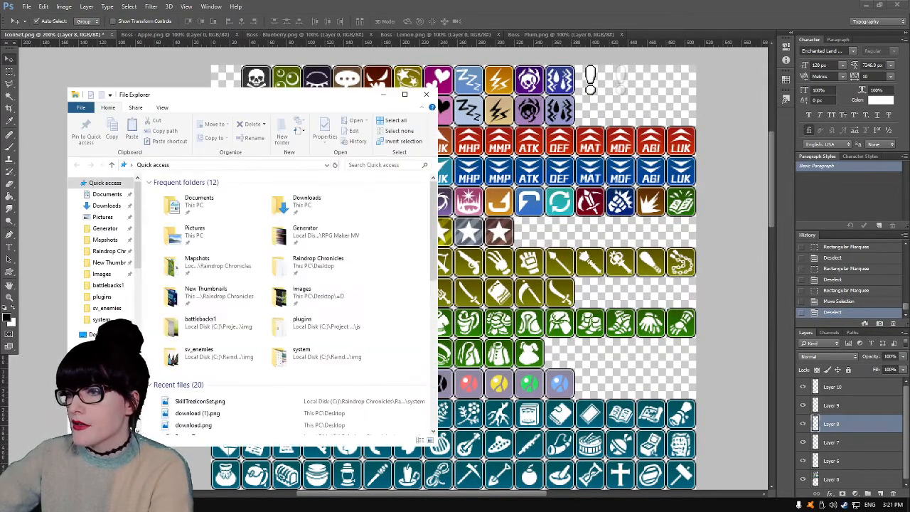
click(106, 240)
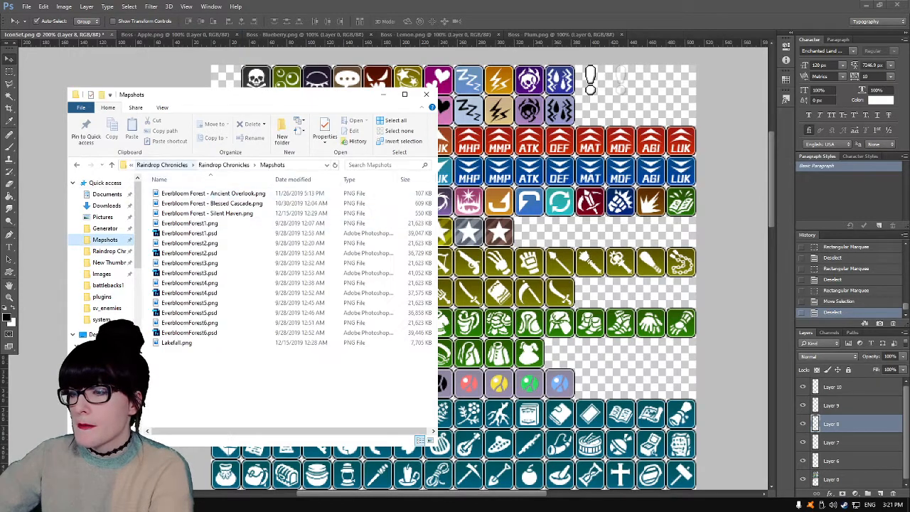
click(165, 165)
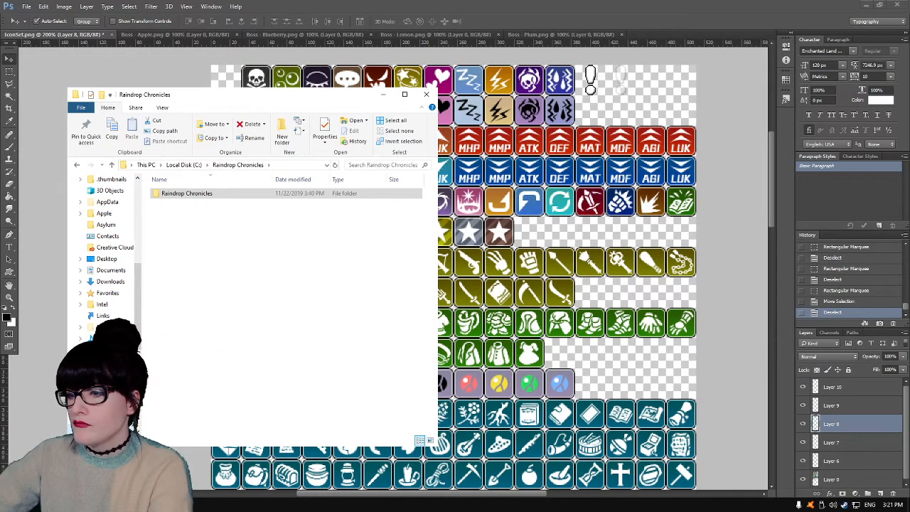
click(187, 193)
double_click(186, 193)
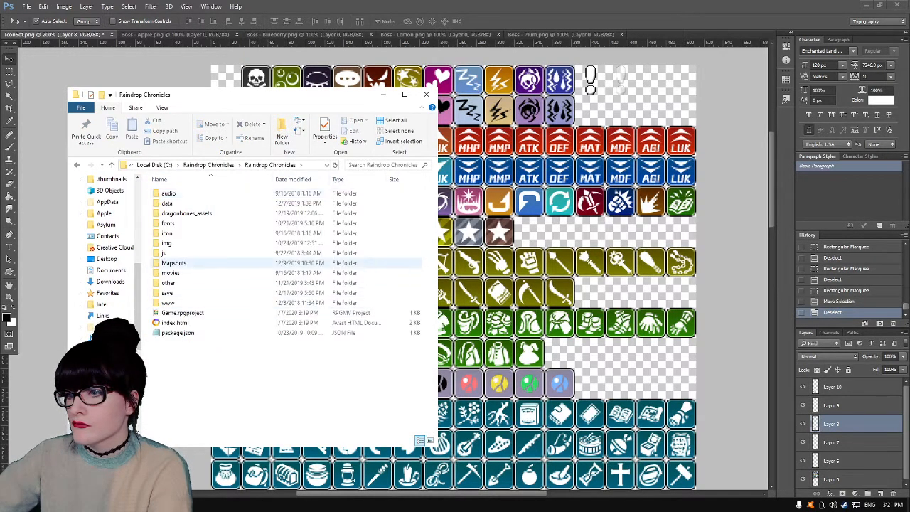
double_click(168, 244)
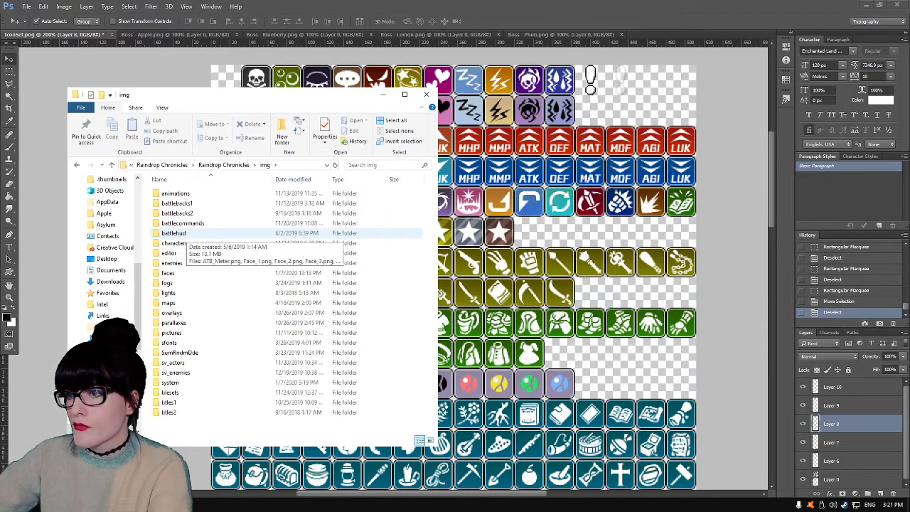
double_click(182, 223)
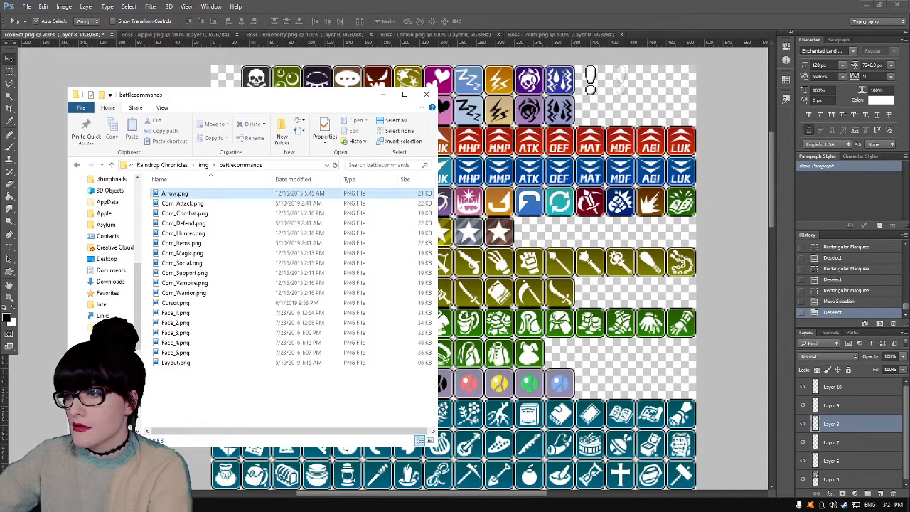
- Display the battlecommands folder's files as large icons
click(181, 204)
click(284, 398)
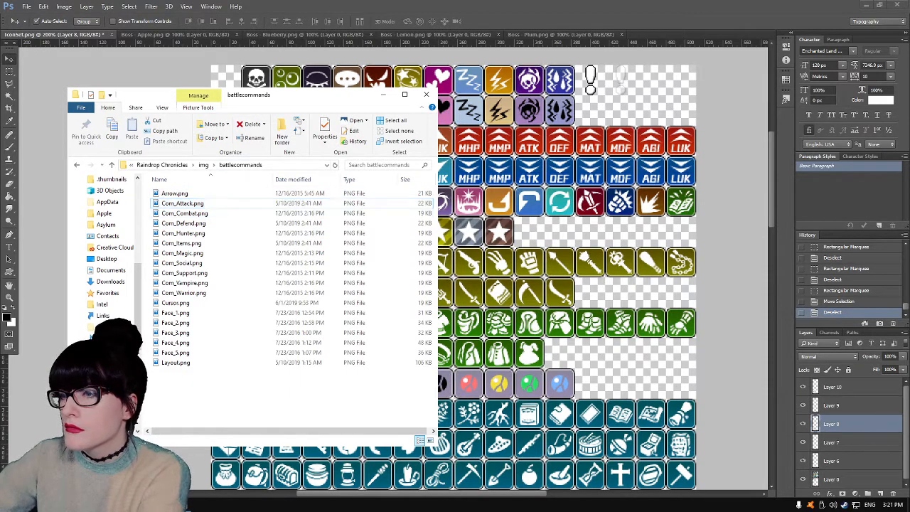
right_click(263, 231)
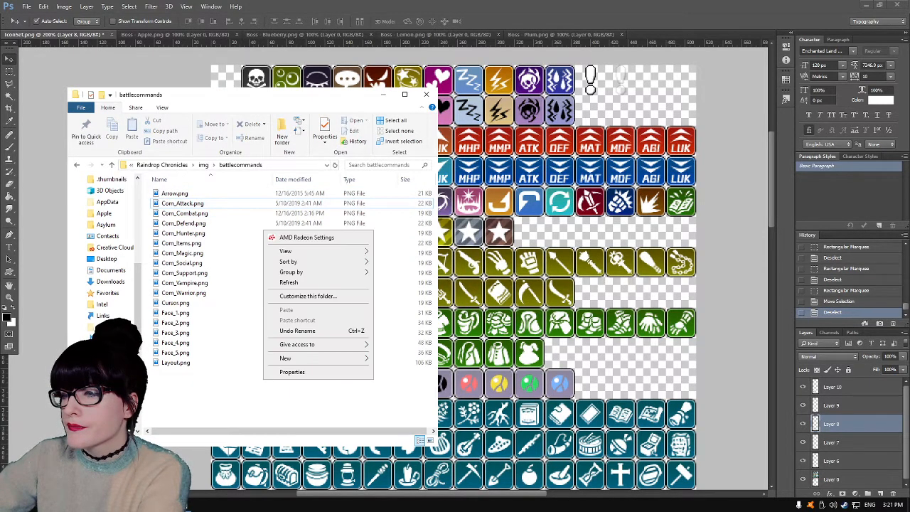
key(Escape)
click(162, 107)
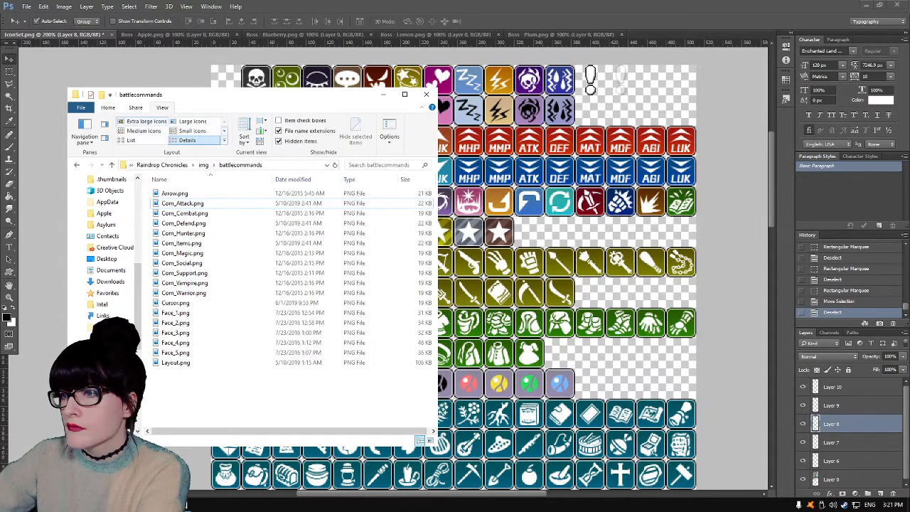
click(147, 121)
key(ctrl+shift+2)
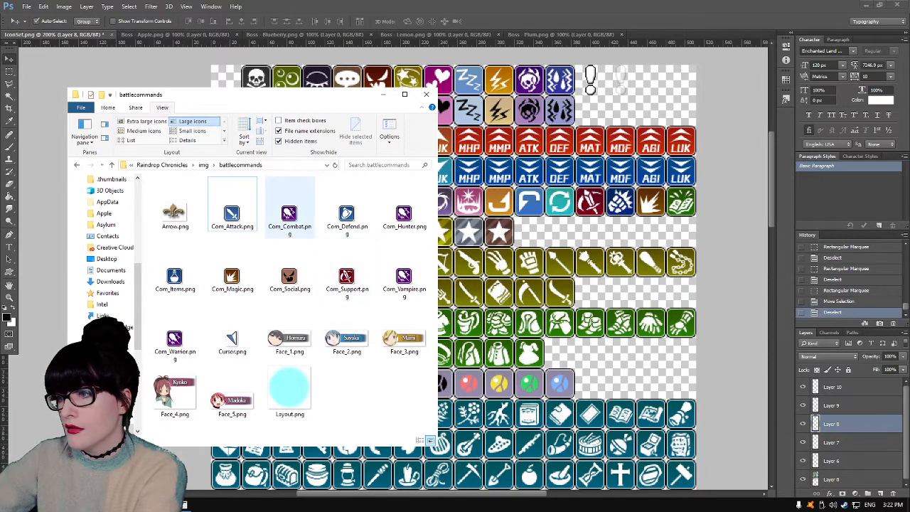
- Select the Com_Attack, Com_Defend, Com_Hunter, Com_Items, Com_Vampire and Com_Warrior PNG files in the battlecommands folder
click(232, 213)
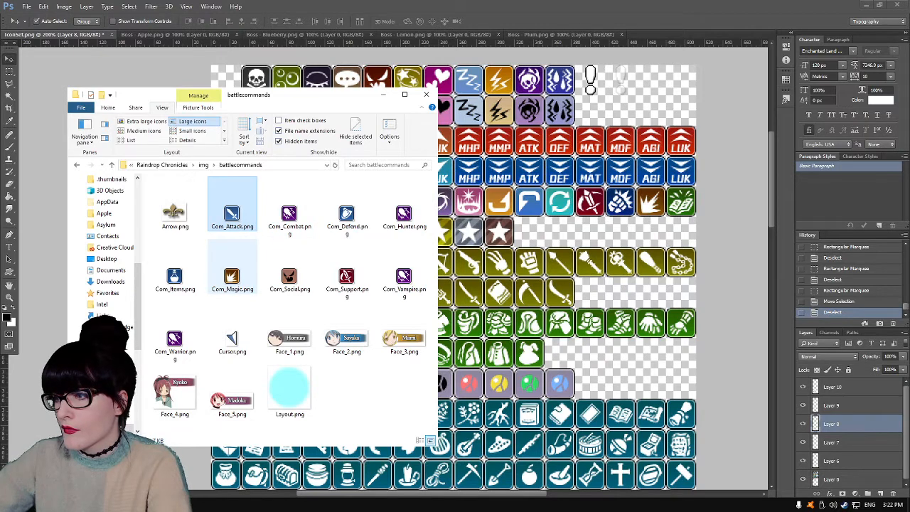
ctrl+click(289, 213)
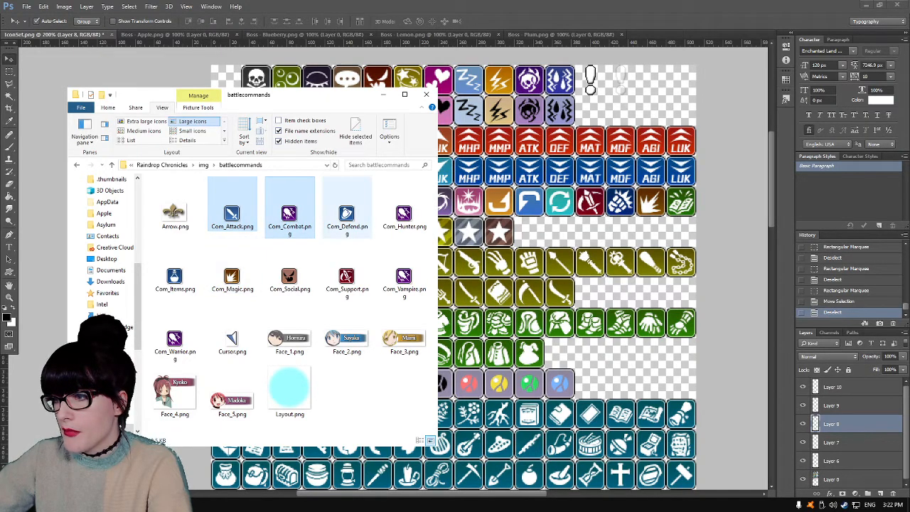
ctrl+click(347, 213)
ctrl+click(290, 213)
ctrl+click(175, 275)
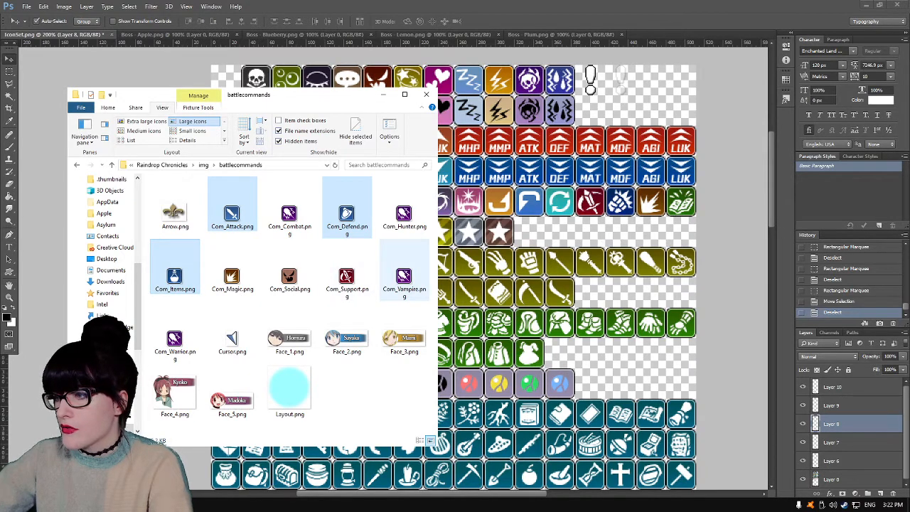
ctrl+click(404, 276)
ctrl+click(404, 214)
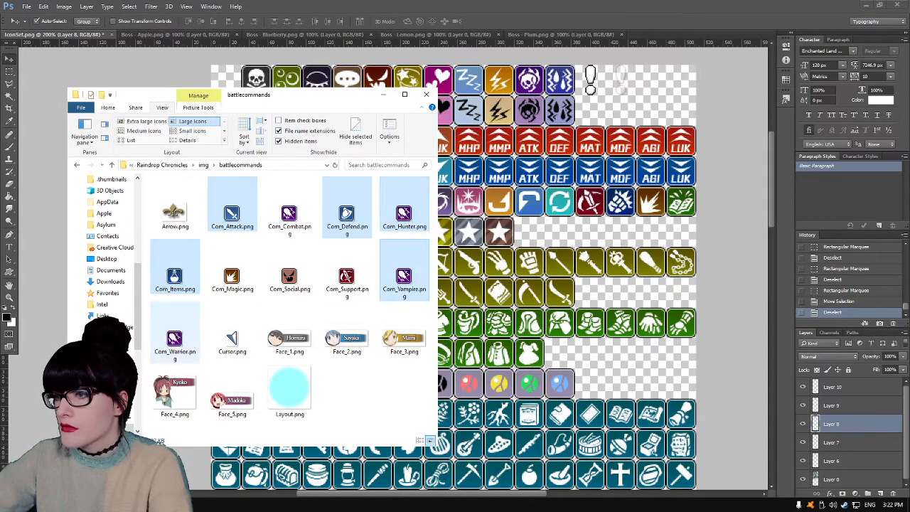
ctrl+click(174, 338)
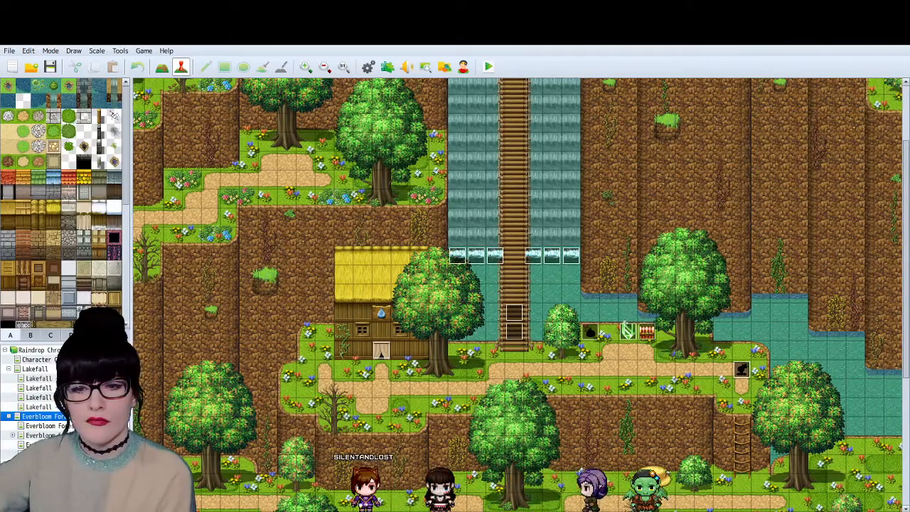
- Switch to Photoshop and close the Blueberry, Lemon, Plum and Apple boss images
key(alt+Tab)
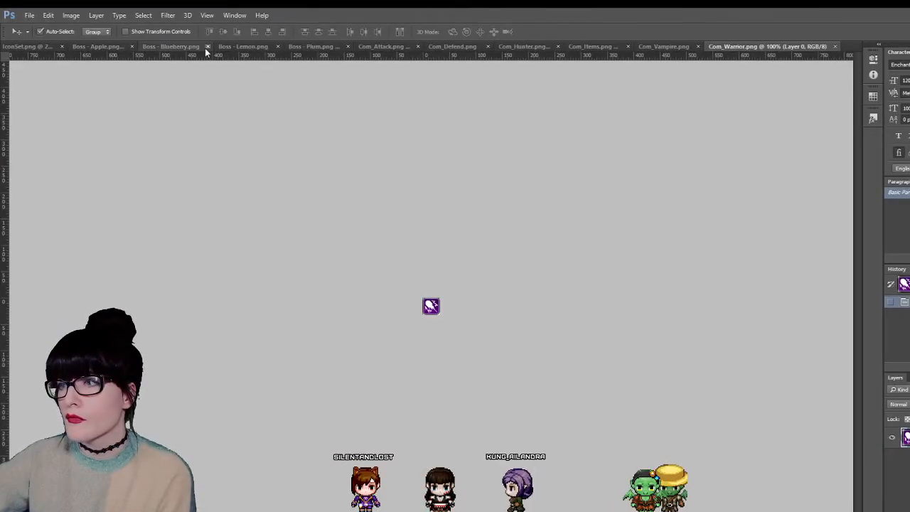
click(206, 47)
click(231, 47)
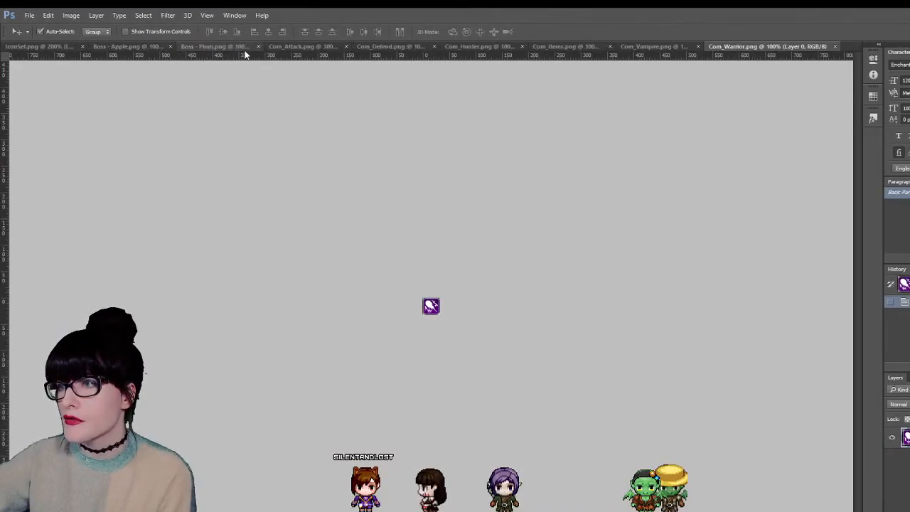
click(258, 46)
click(229, 46)
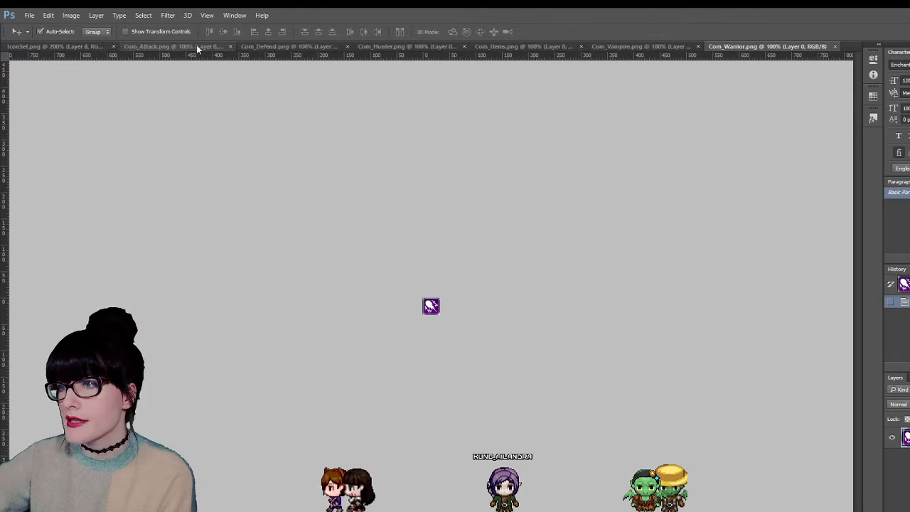
- Inspect the attack and defend command icons enlarged, Com_Attack.png at 300% and Com_Defend.png at 400%
click(142, 46)
key(z)
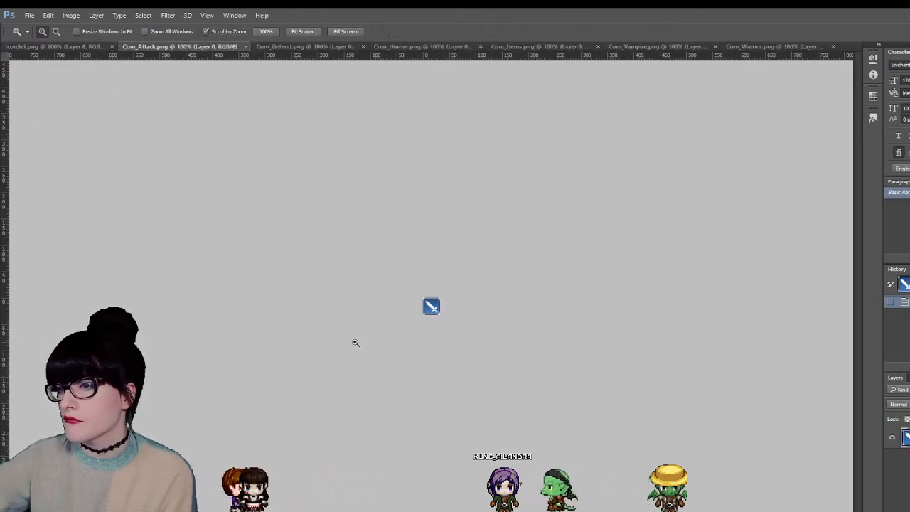
click(438, 299)
click(438, 298)
click(306, 47)
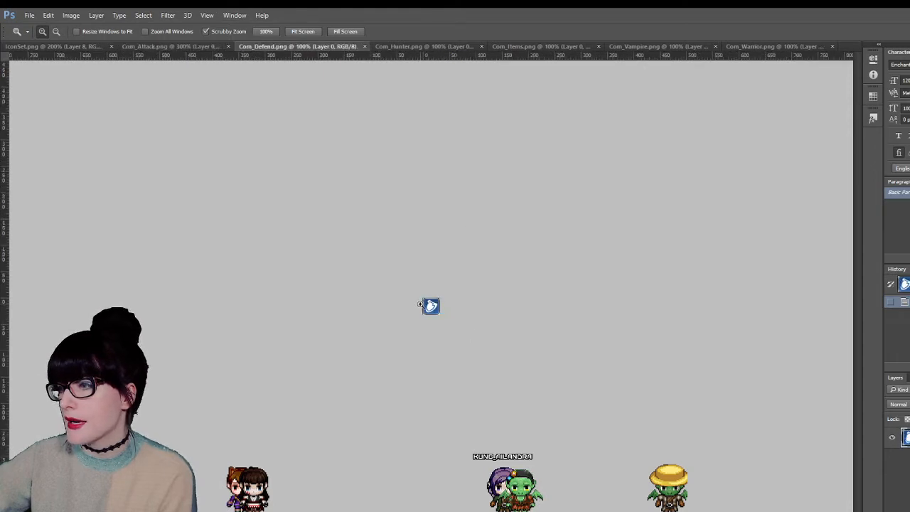
click(455, 292)
click(455, 292)
click(456, 292)
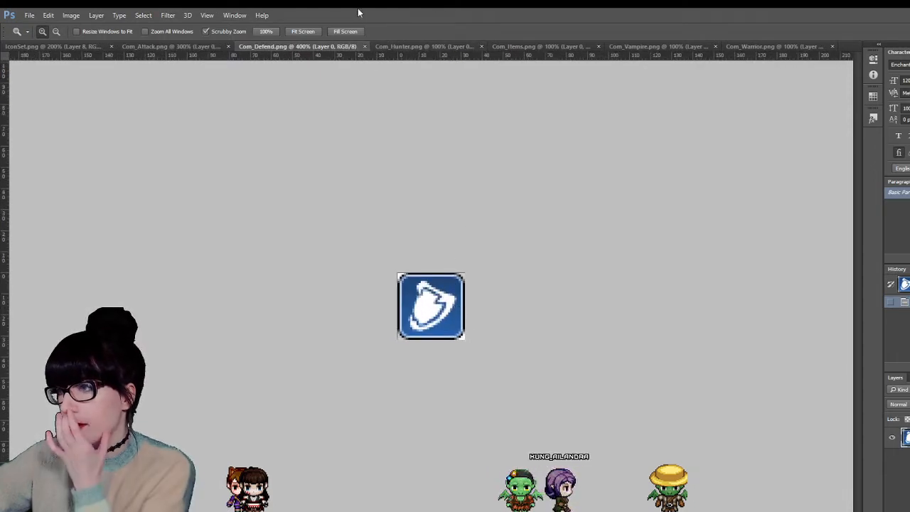
- Place the Com_Items.png document ahead of Com_Hunter.png and view both icons at 400%
click(403, 47)
click(448, 308)
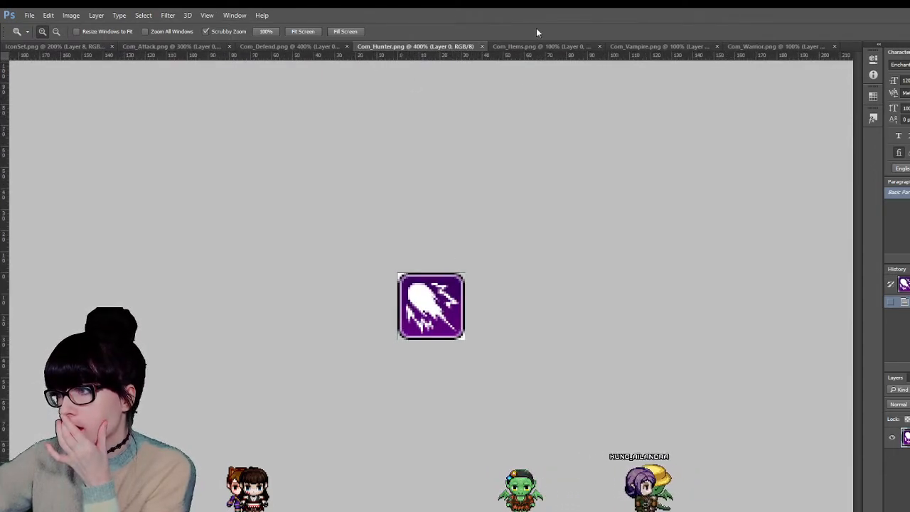
drag(541, 45, 426, 54)
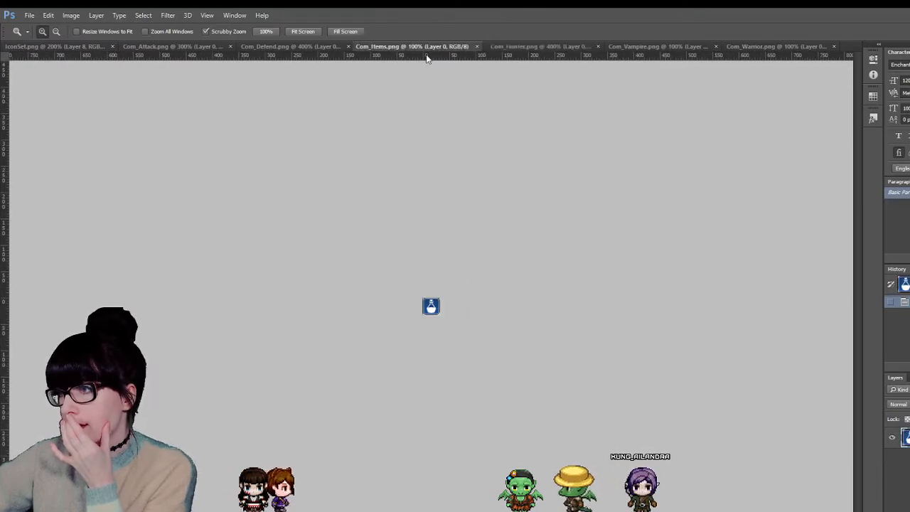
click(434, 276)
click(435, 276)
click(435, 275)
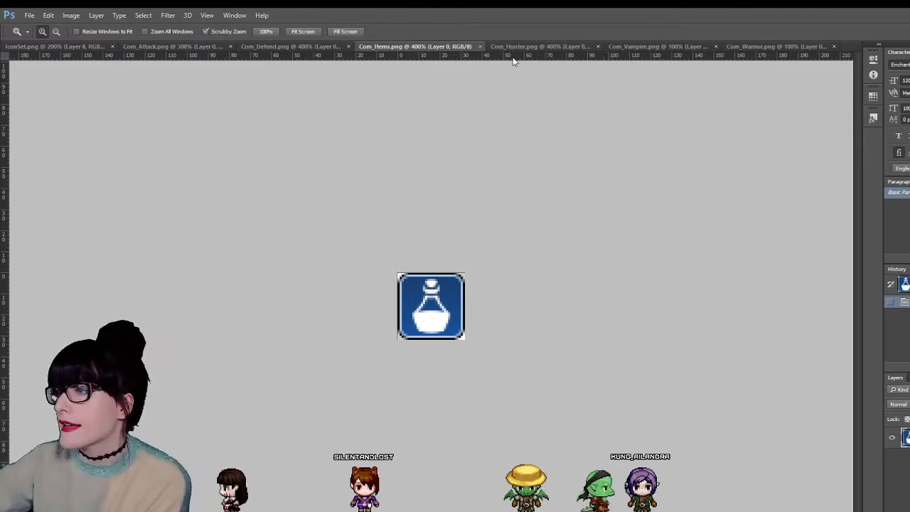
- Look through the icon rows of IconSet.png and compare them with the attack, defend and items command icons
click(74, 46)
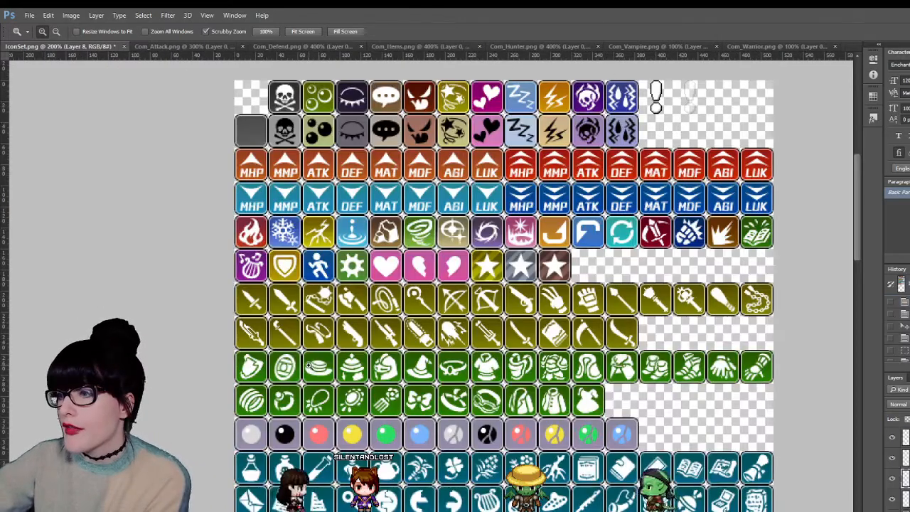
drag(853, 187, 861, 310)
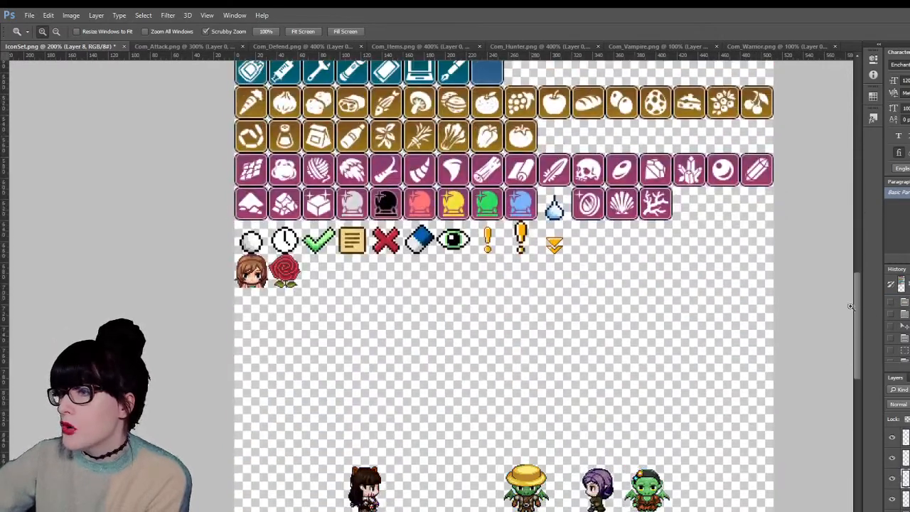
scroll(639, 249, up, 5)
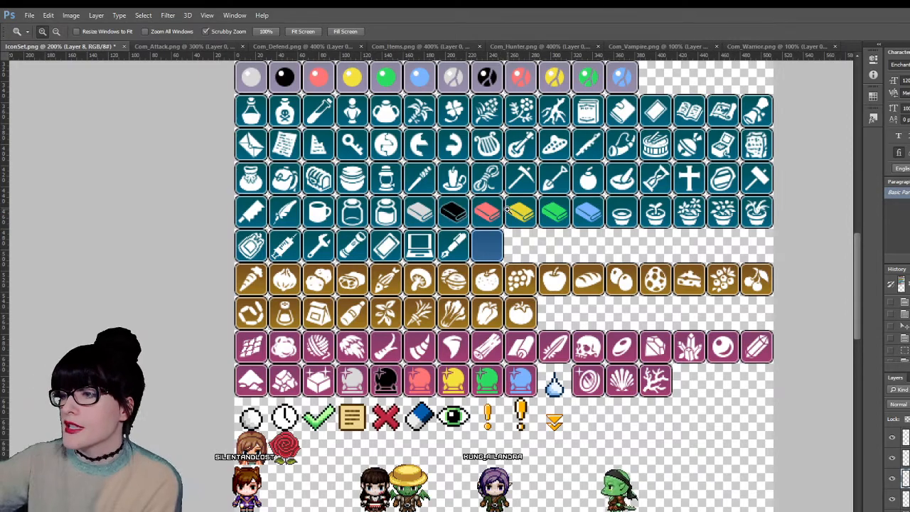
scroll(500, 211, up, 7)
scroll(404, 139, up, 4)
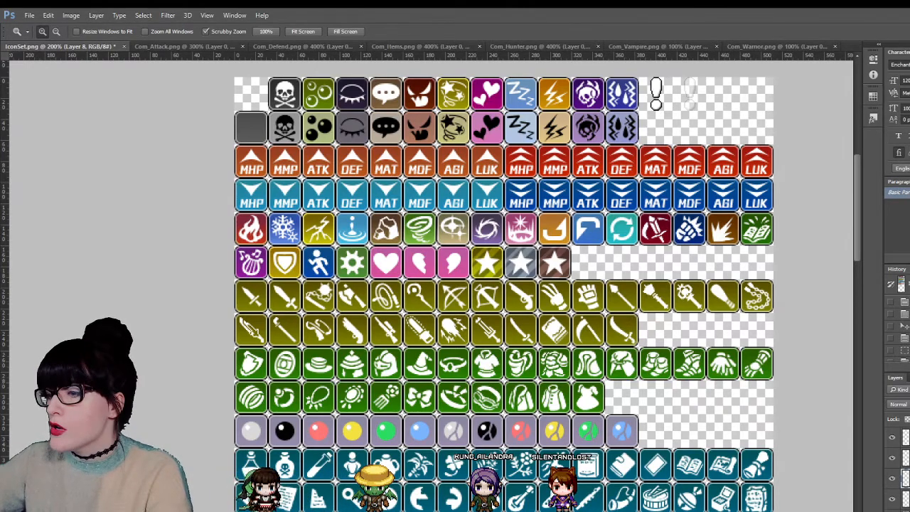
click(217, 47)
click(293, 44)
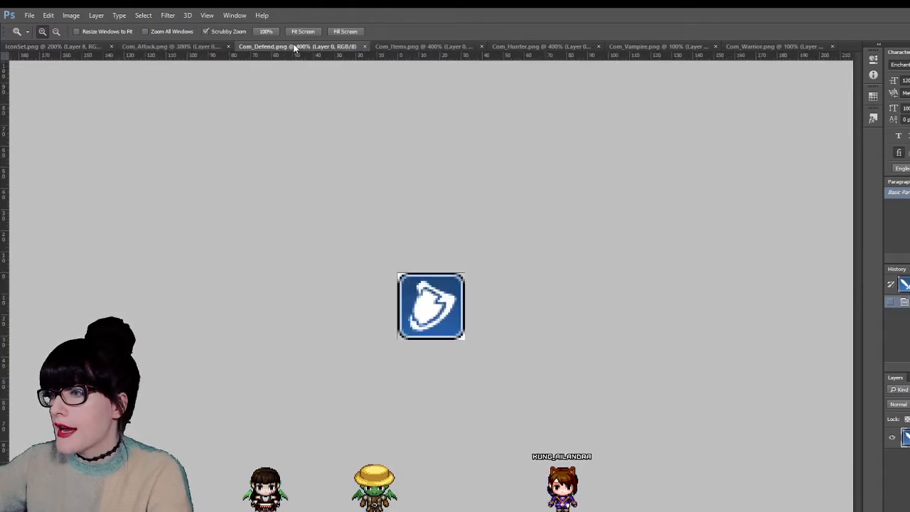
click(402, 47)
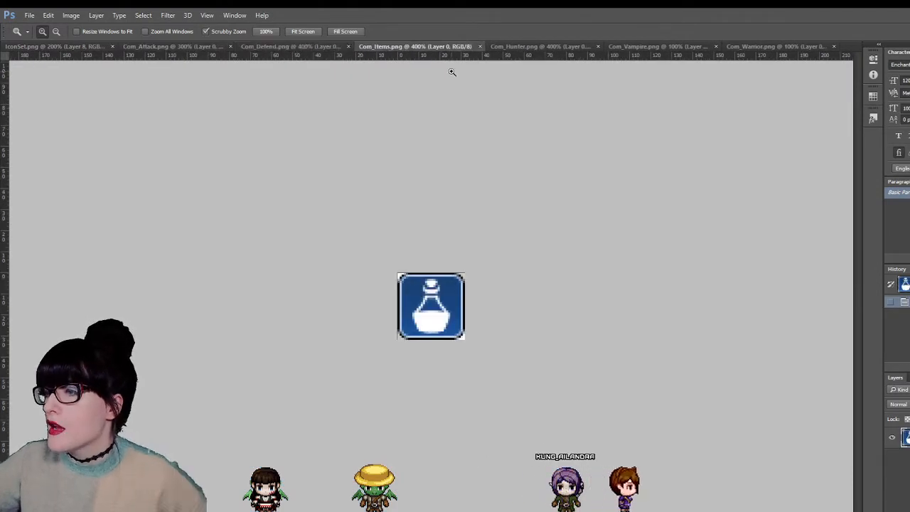
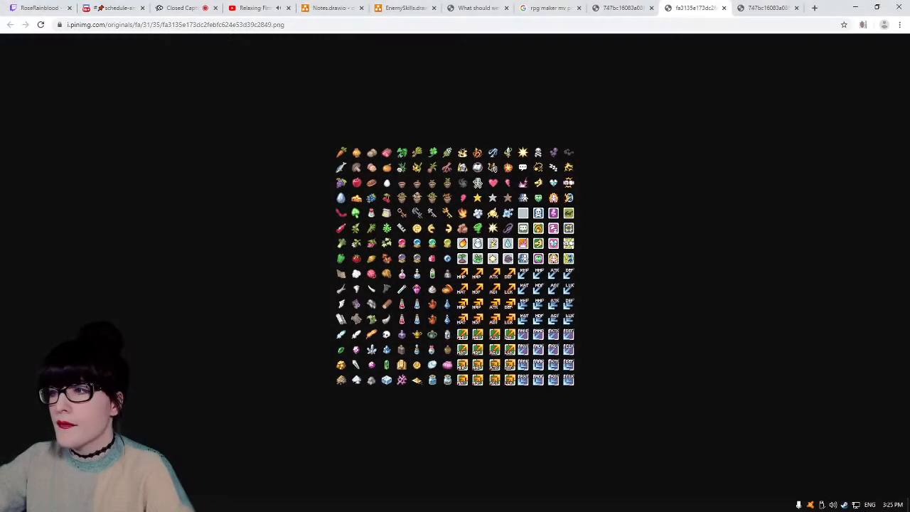
- Examine the browser's icon sheet of fruits, potions, weapons, armor and elemental effects at high magnification for command icon ideas
key(ctrl+shift+Tab)
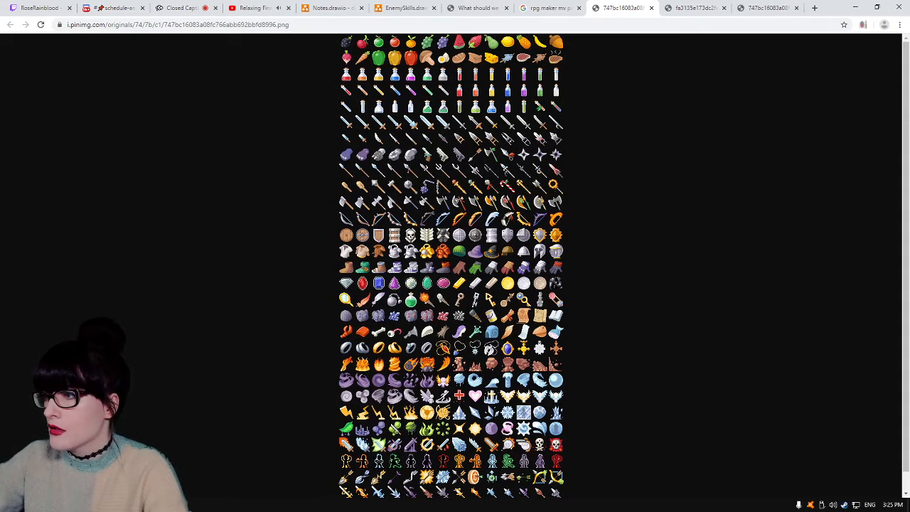
key(ctrl+plus)
key(ctrl+plus)
key(ctrl+plus)
key(ctrl+plus)
key(ctrl+plus)
key(ctrl+plus)
key(ctrl+plus)
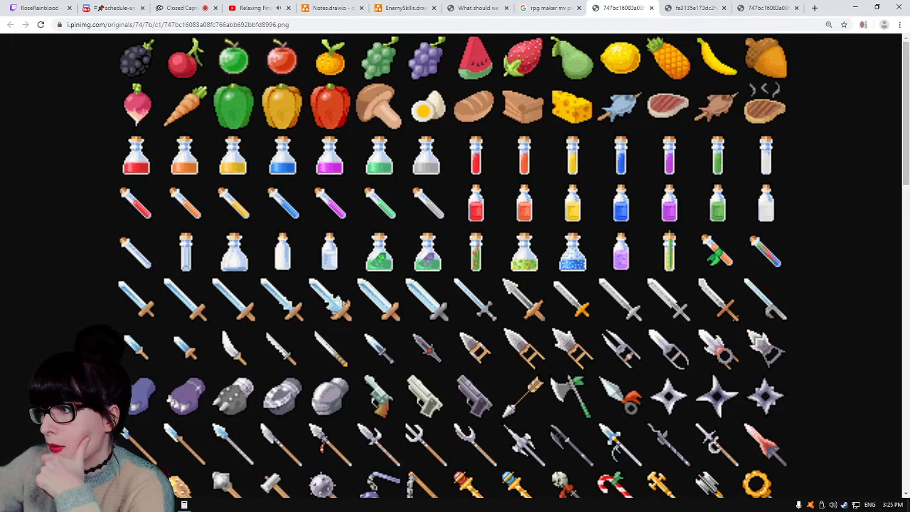
scroll(455, 270, down, 5)
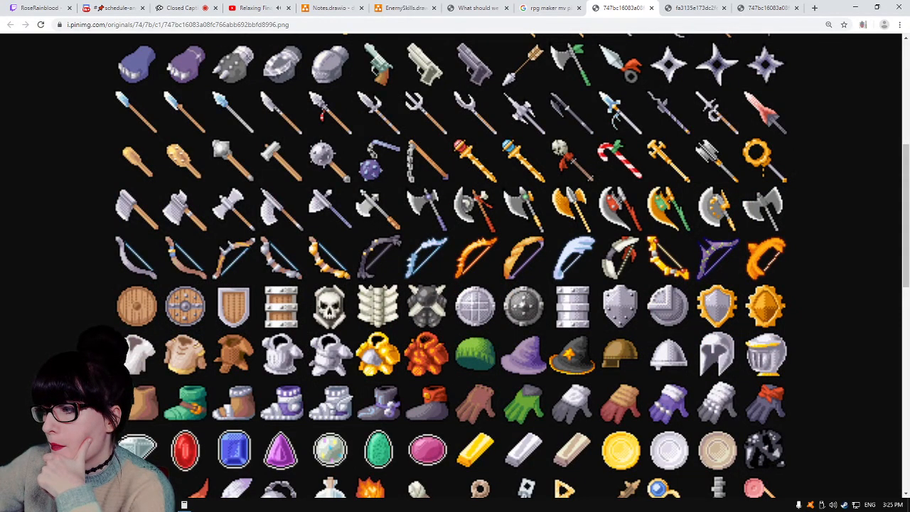
scroll(455, 270, down, 4)
scroll(455, 270, down, 2)
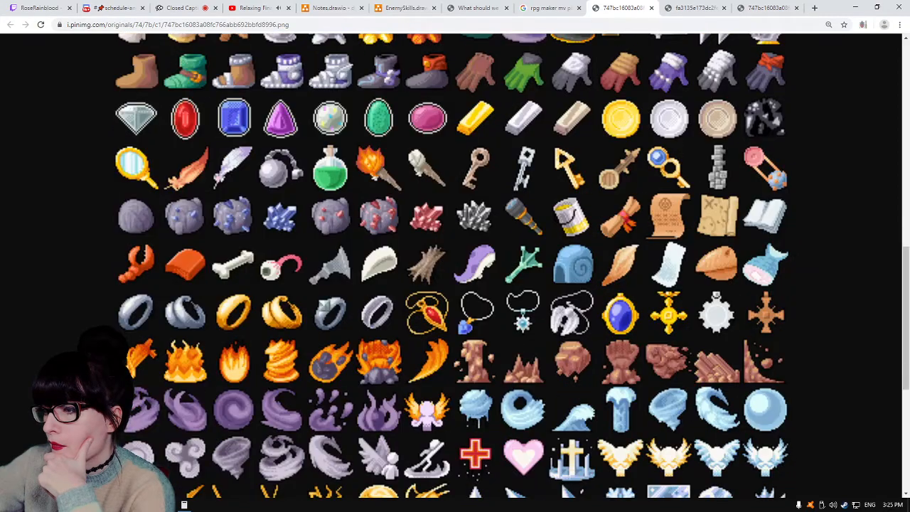
scroll(455, 270, down, 1)
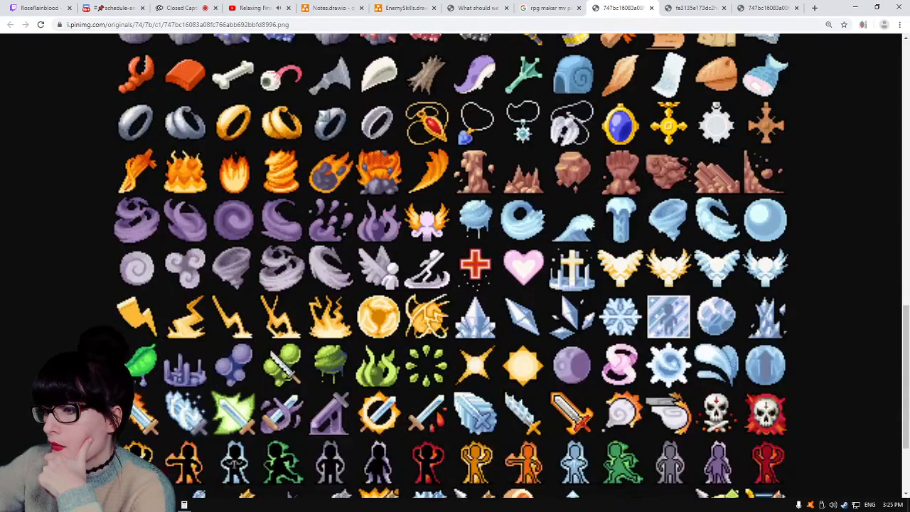
scroll(455, 270, down, 2)
scroll(455, 270, up, 7)
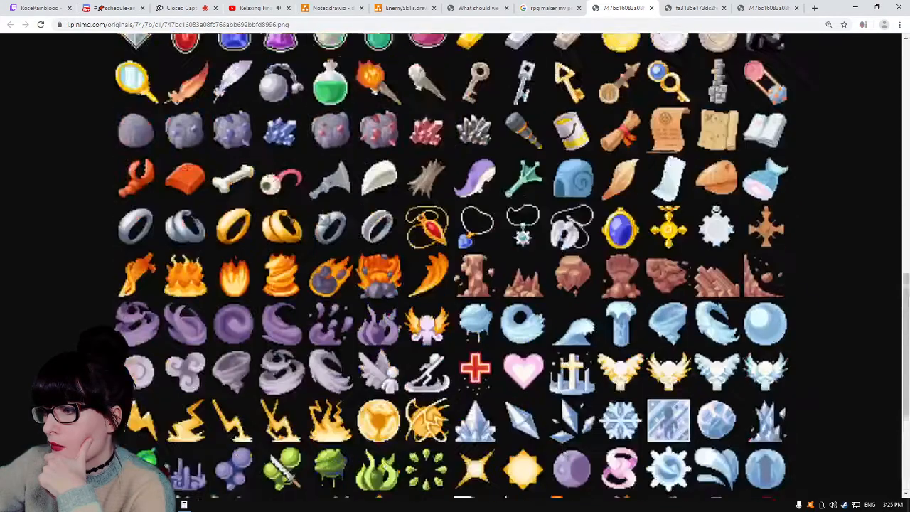
- Examine the other browser icon sheet with the plants, keys, framed state icons and stat arrows
key(ctrl+Tab)
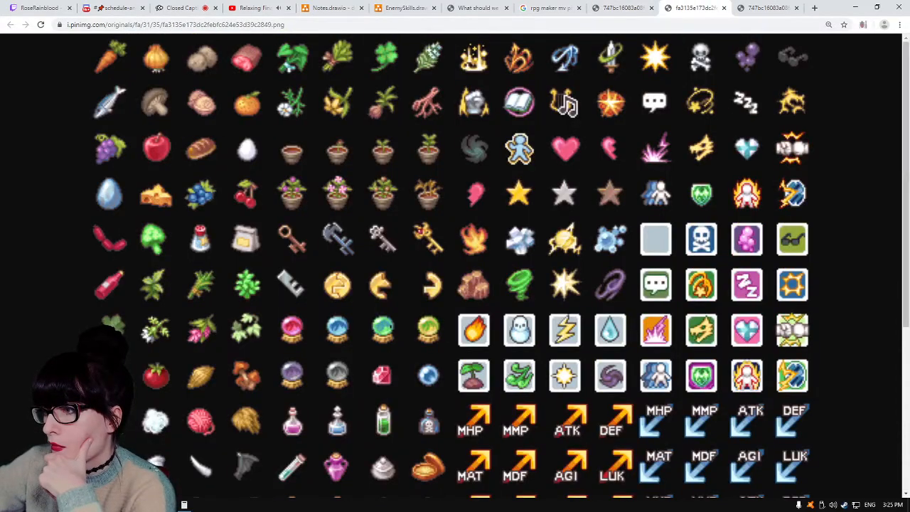
scroll(455, 270, down, 3)
scroll(455, 270, up, 2)
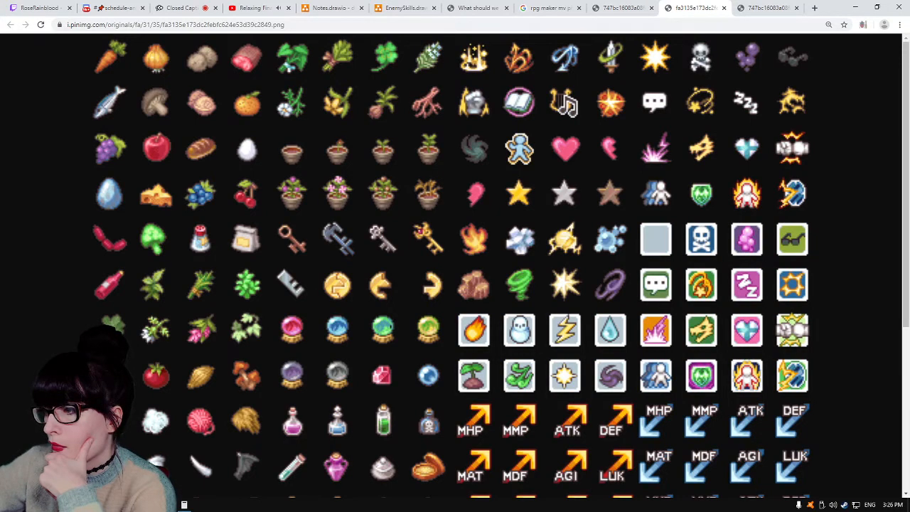
scroll(455, 270, down, 4)
scroll(455, 270, up, 4)
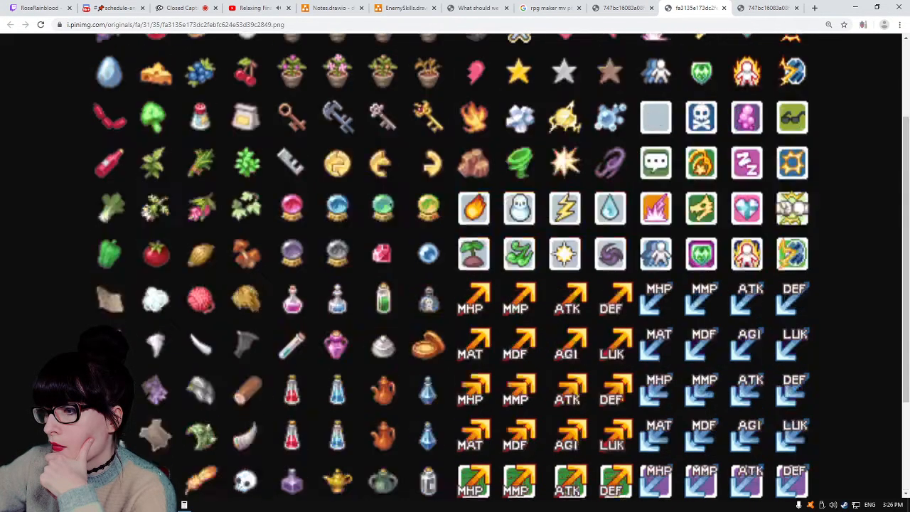
key(ctrl+Tab)
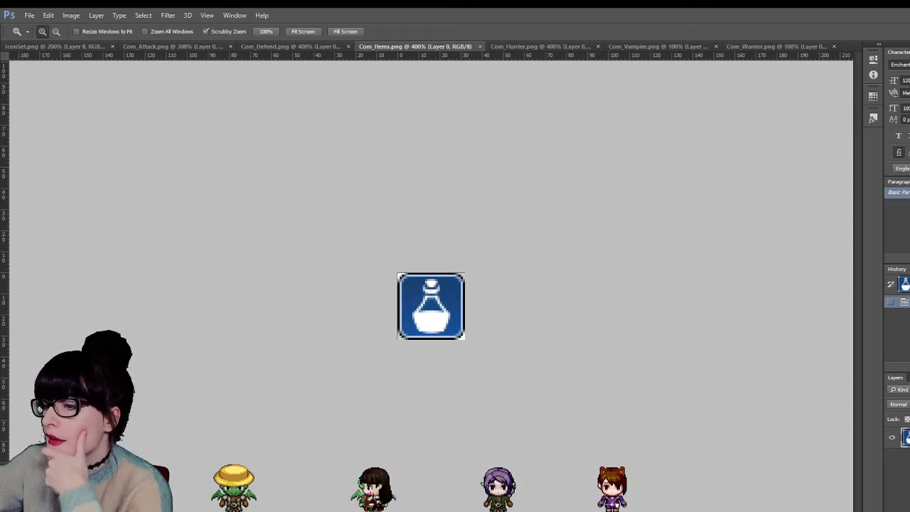
- Switch to Photoshop and inspect the hunter, vampire and warrior command icons, enlarging Com_Vampire.png to 300% and Com_Warrior.png to 400%
click(569, 44)
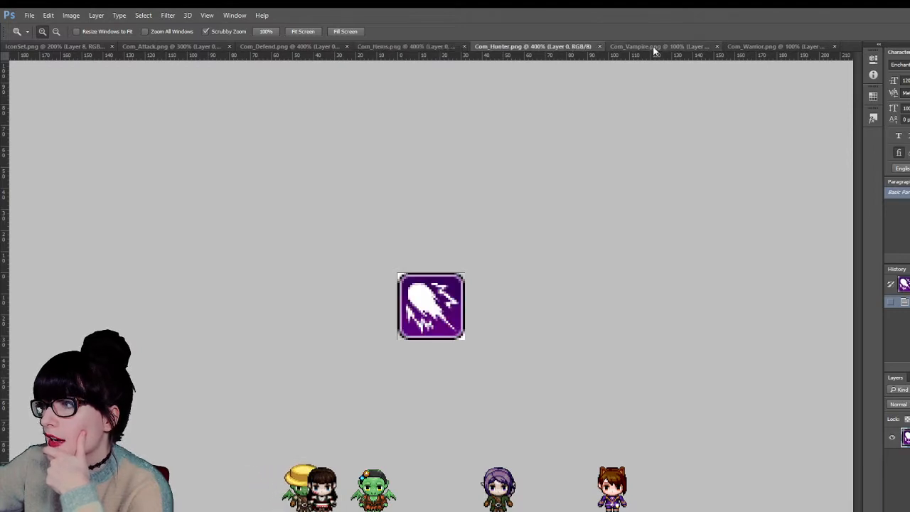
click(653, 46)
click(455, 285)
click(455, 285)
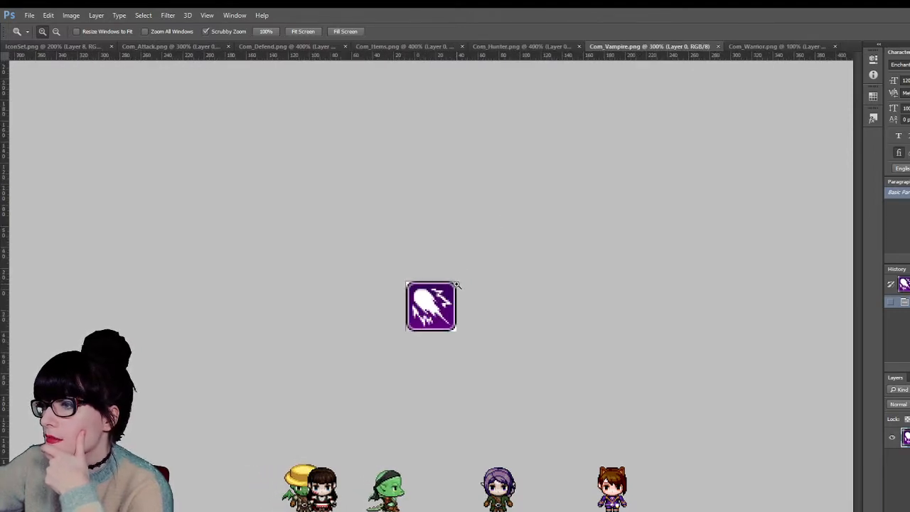
click(530, 47)
click(778, 41)
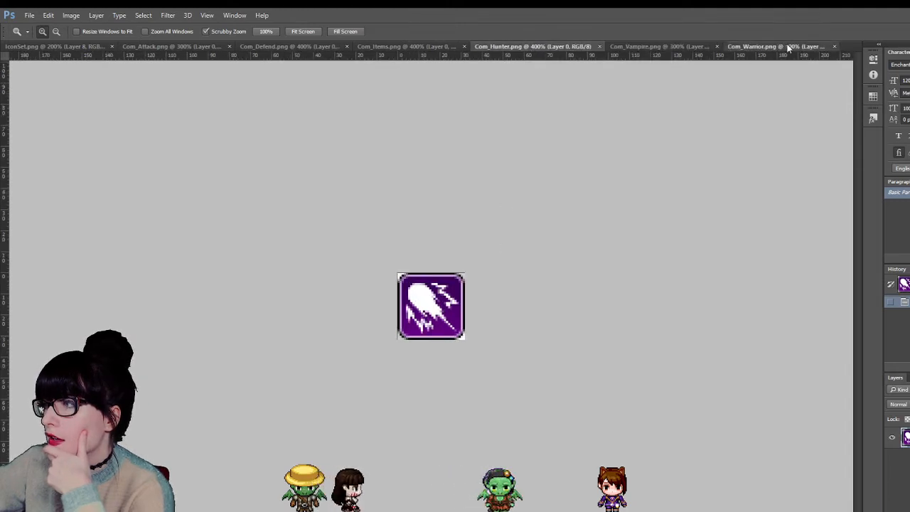
click(458, 293)
click(457, 293)
click(457, 293)
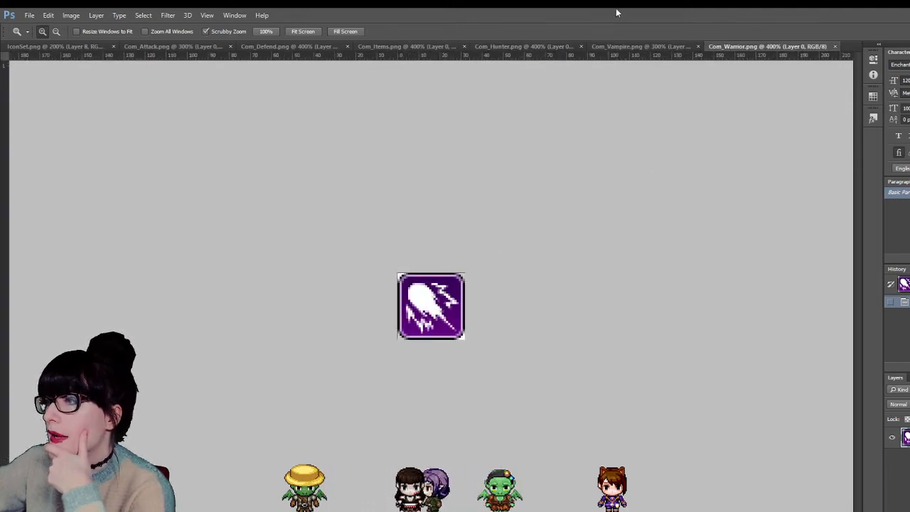
- Recheck Com_Vampire.png, switch to the browser, and look back through the icon sheet from its elemental effects to its fruits
click(622, 47)
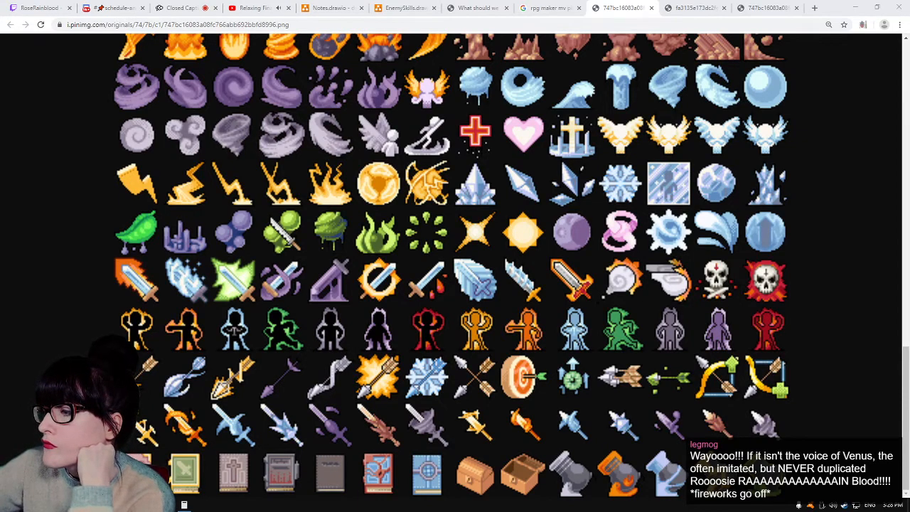
scroll(455, 263, up, 3)
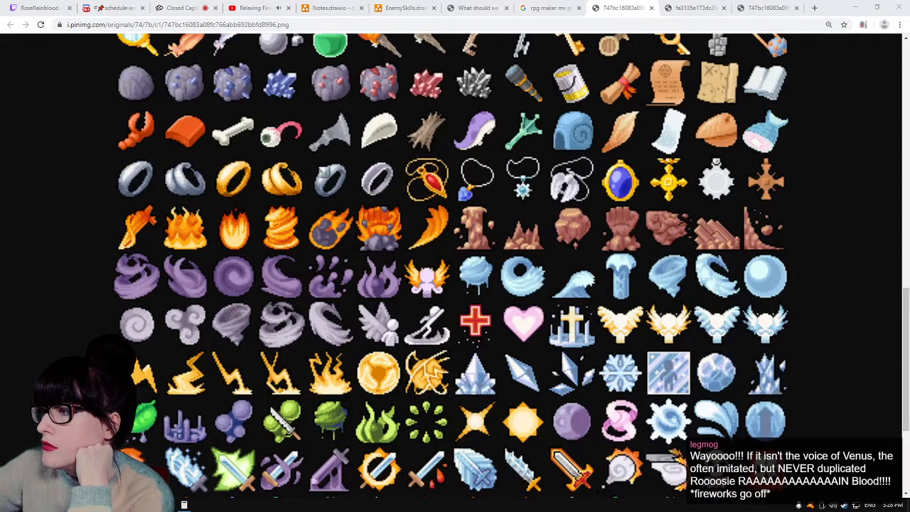
scroll(455, 263, up, 1)
scroll(454, 263, up, 5)
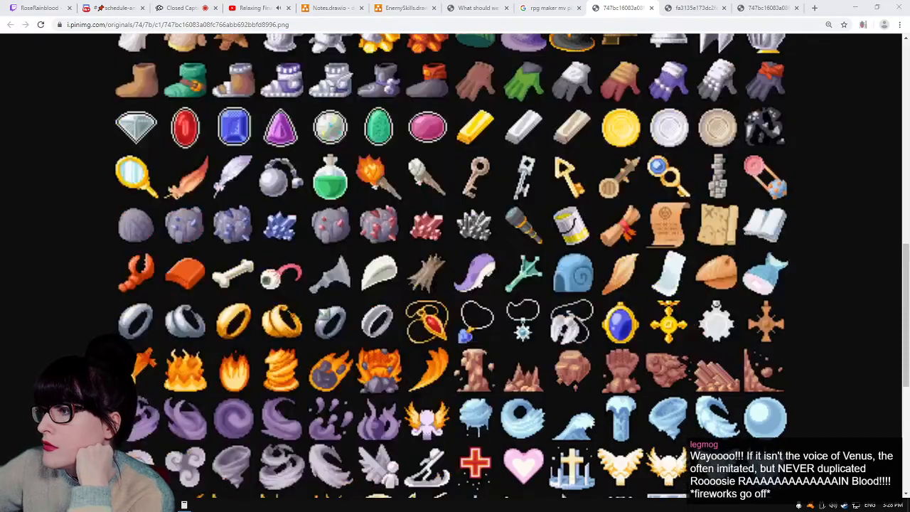
scroll(455, 263, up, 6)
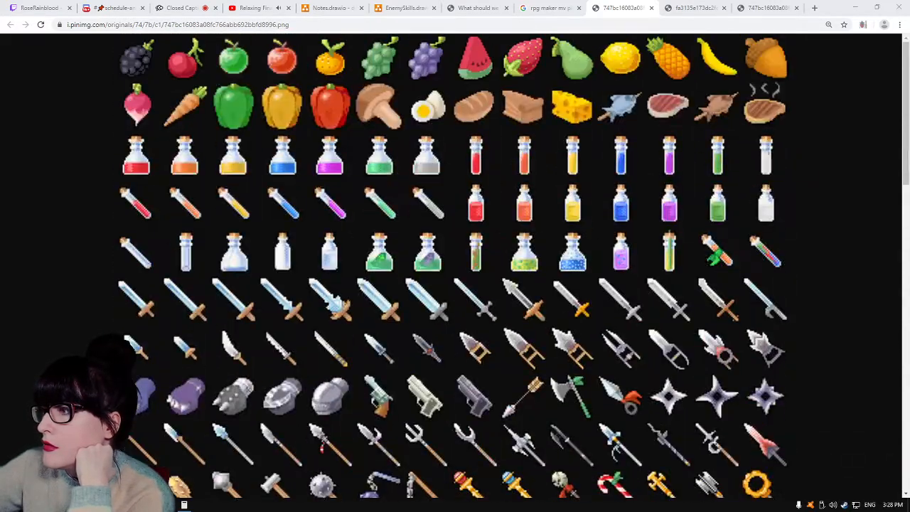
- Compare the open icon sheet tabs and close the duplicate tab of the fruit, potion and weapon sheet
key(ctrl+Tab)
scroll(455, 263, down, 2)
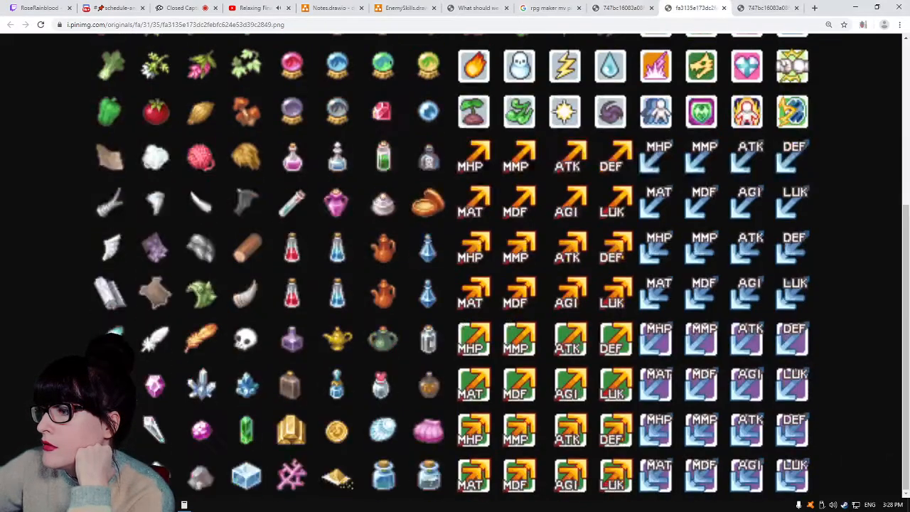
scroll(455, 263, up, 4)
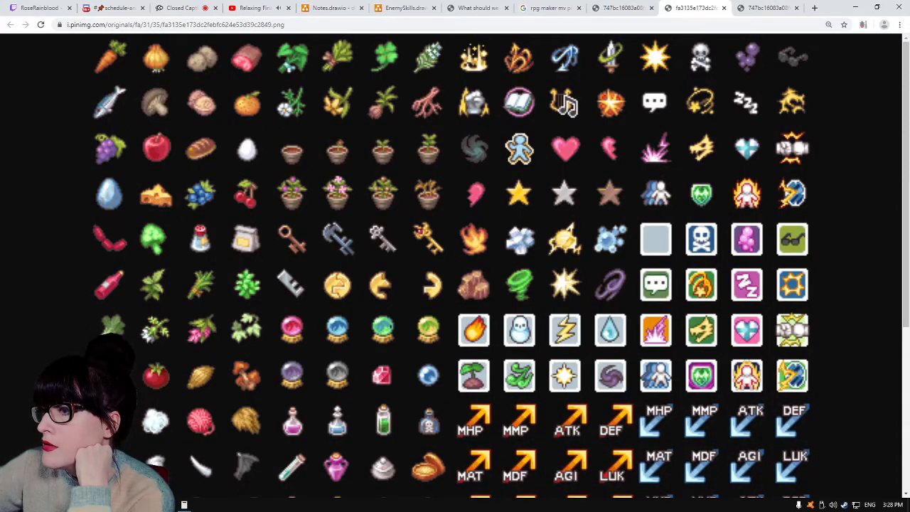
key(ctrl+Tab)
scroll(455, 263, down, 5)
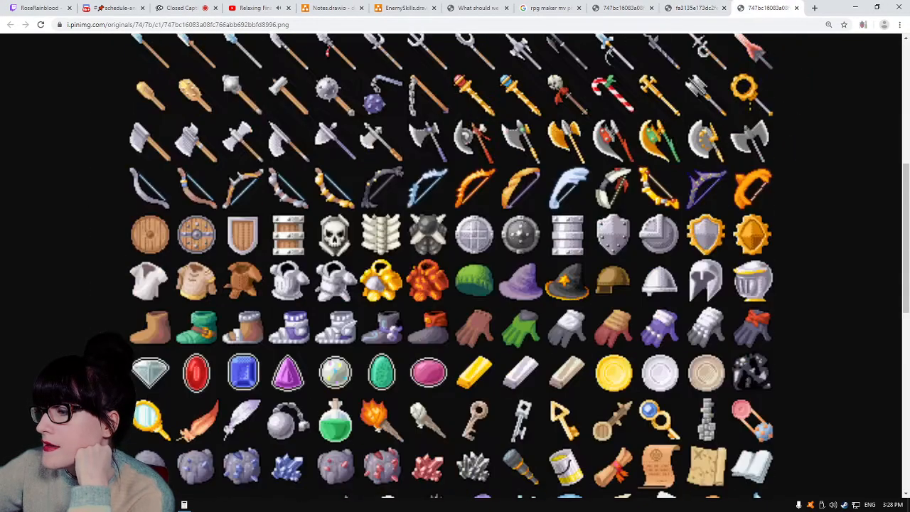
scroll(455, 263, down, 7)
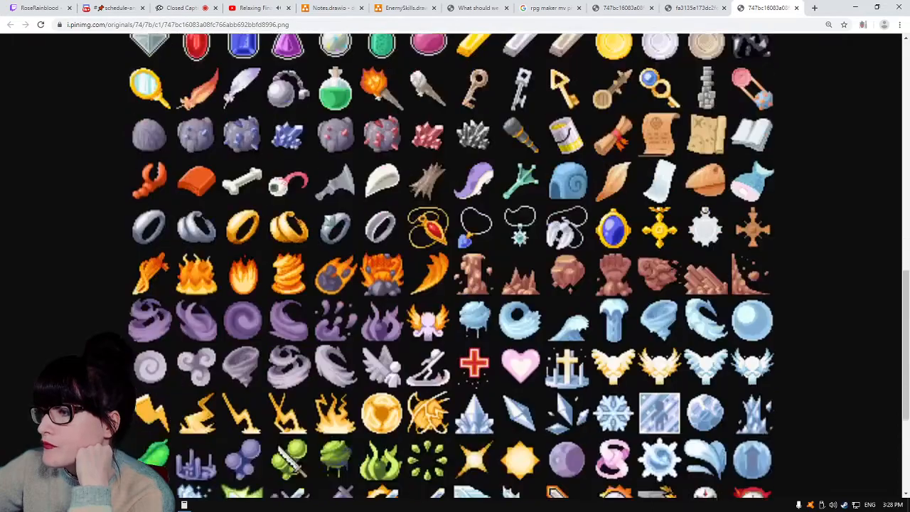
key(ctrl+shift+Tab)
key(ctrl+shift+Tab)
scroll(455, 263, down, 13)
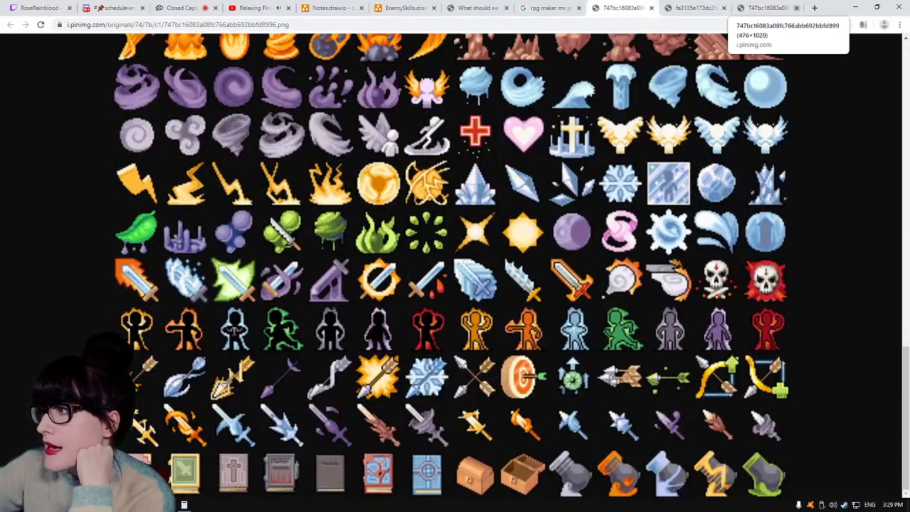
click(796, 8)
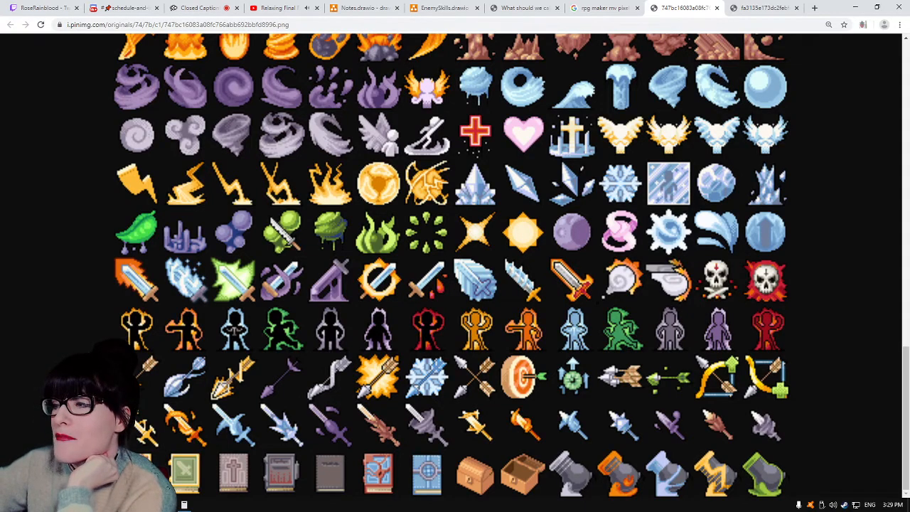
- Examine the remaining fruit and weapon icon sheet in full, including its armor, accessories, elemental effects, sword skills and silhouettes
scroll(455, 263, up, 7)
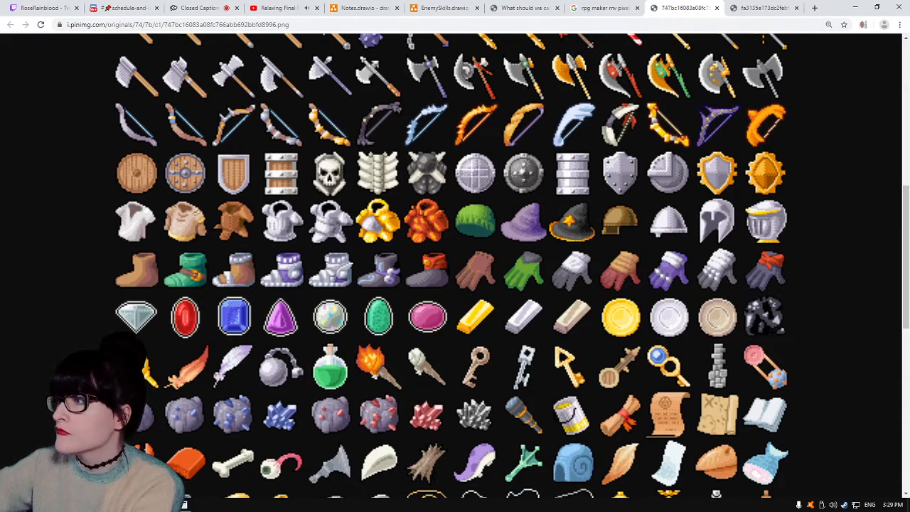
scroll(455, 270, down, 5)
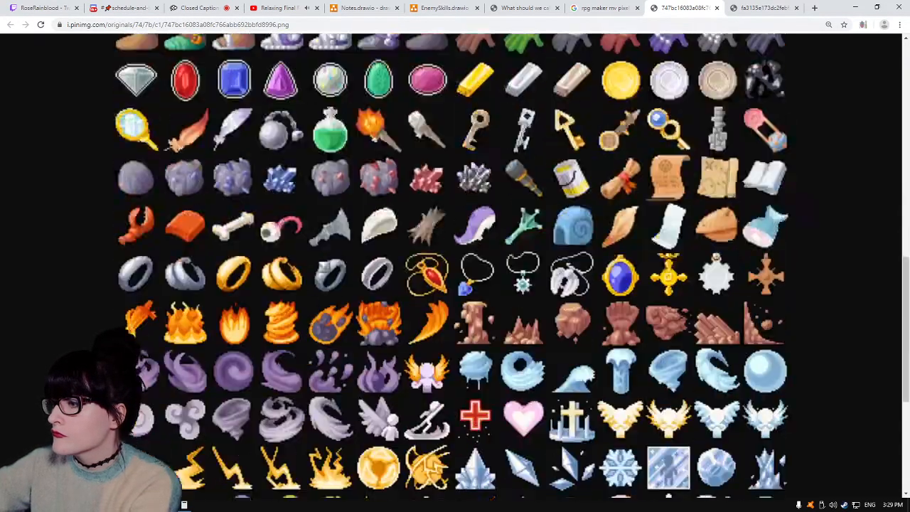
scroll(455, 270, down, 4)
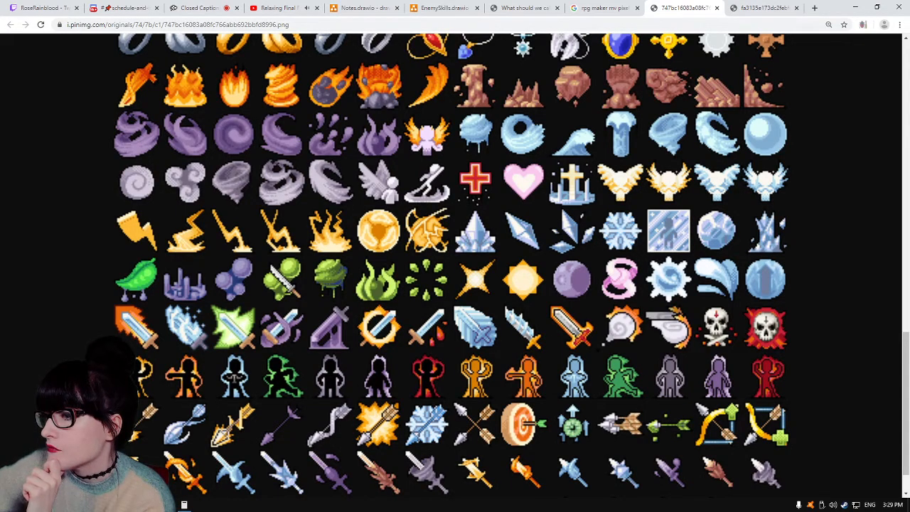
scroll(451, 266, up, 9)
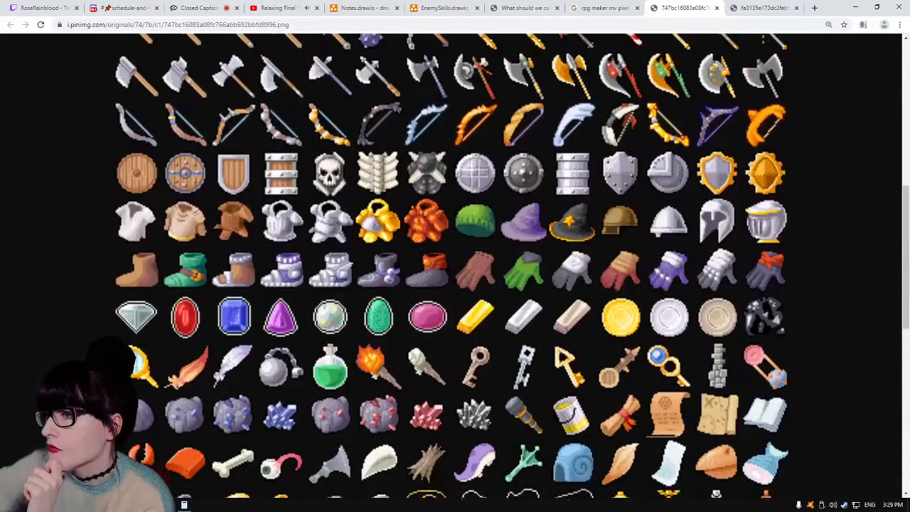
scroll(451, 266, up, 4)
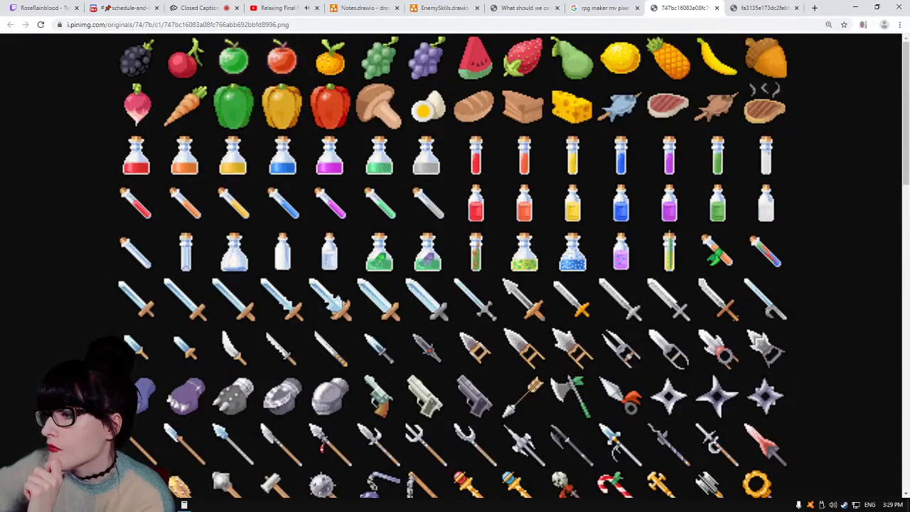
scroll(452, 267, down, 5)
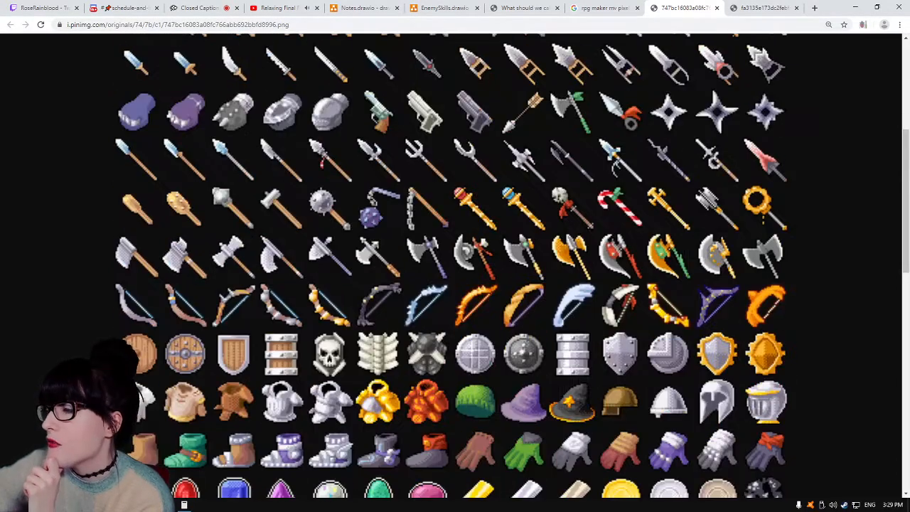
scroll(451, 267, down, 3)
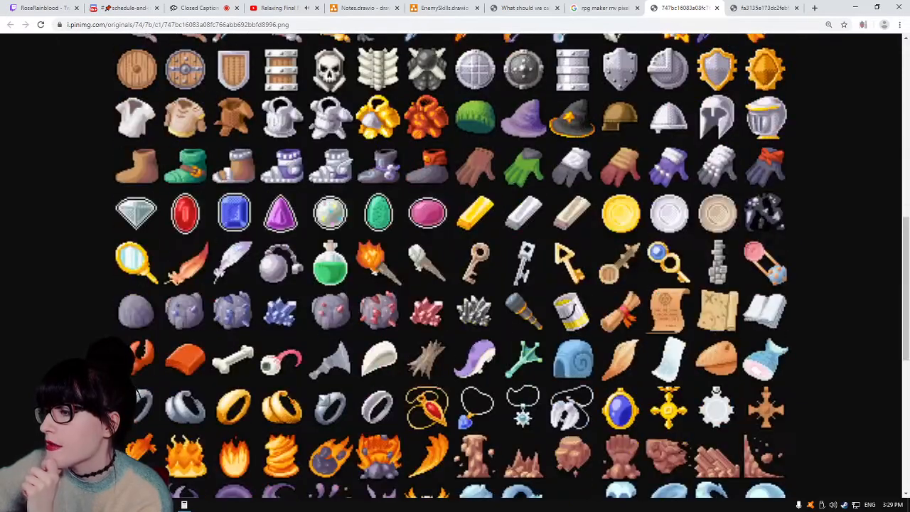
scroll(451, 267, down, 2)
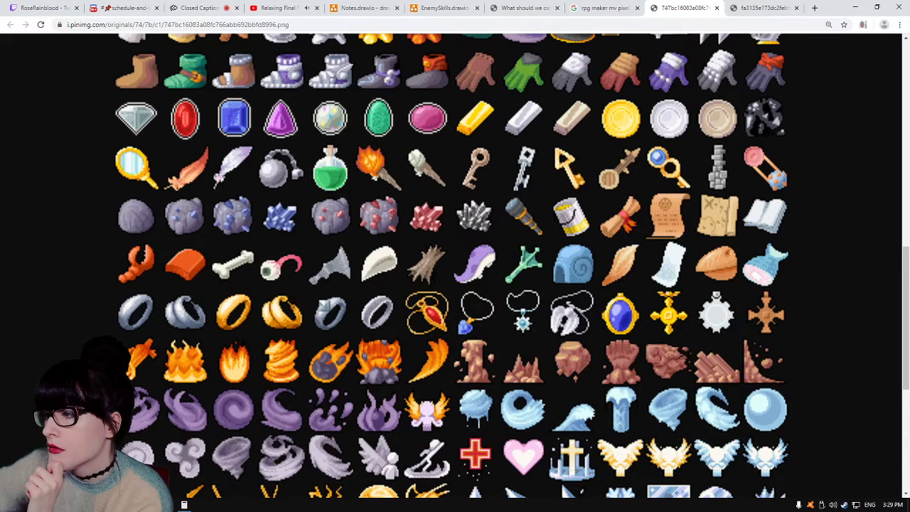
scroll(452, 267, down, 2)
scroll(452, 266, down, 2)
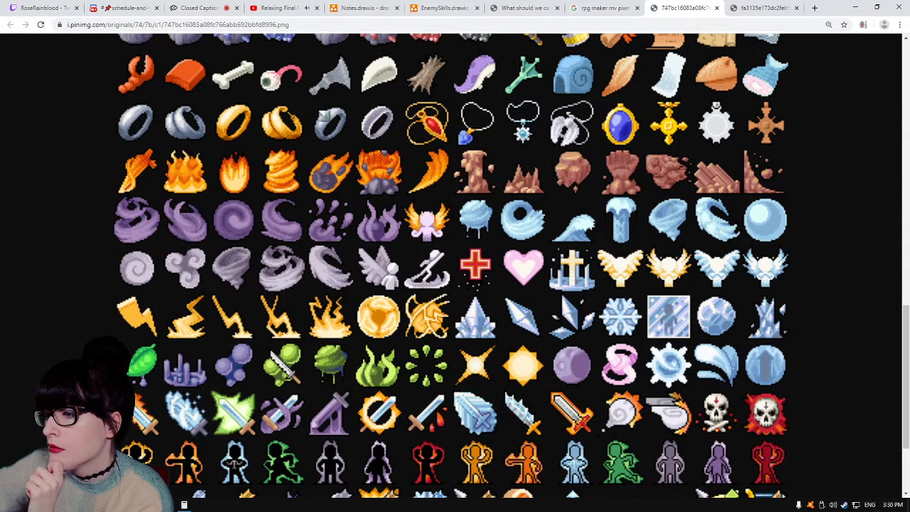
scroll(451, 267, down, 1)
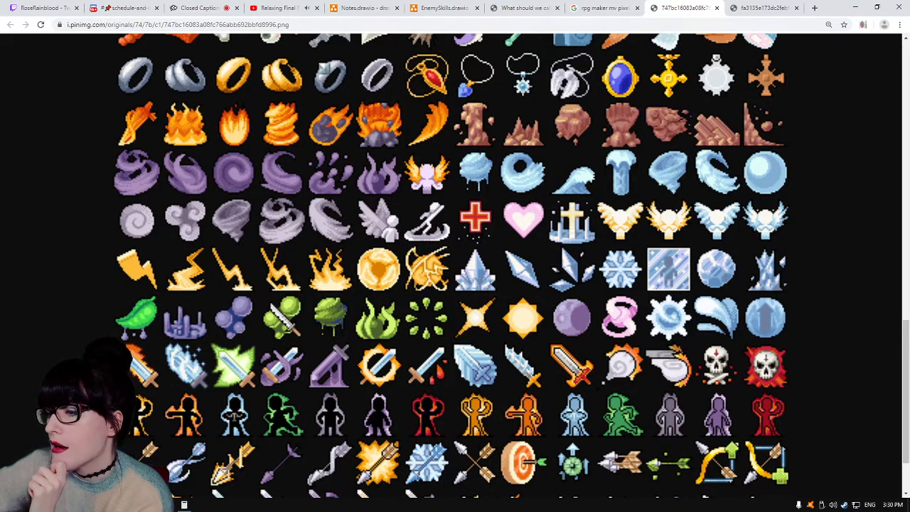
scroll(455, 266, down, 2)
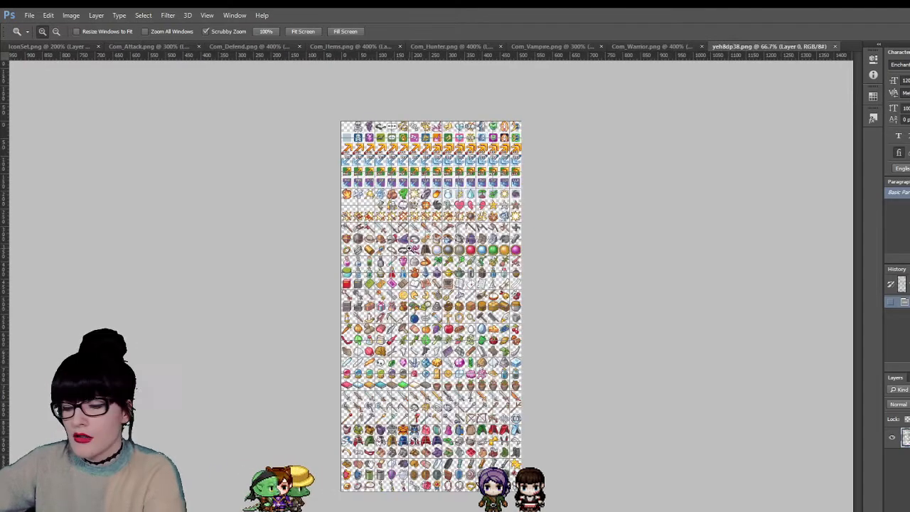
- Switch to Photoshop, enlarge the icon sheet yeh8dp38.png to 200%, and inspect its state, stat arrow and element icons
click(434, 207)
click(433, 207)
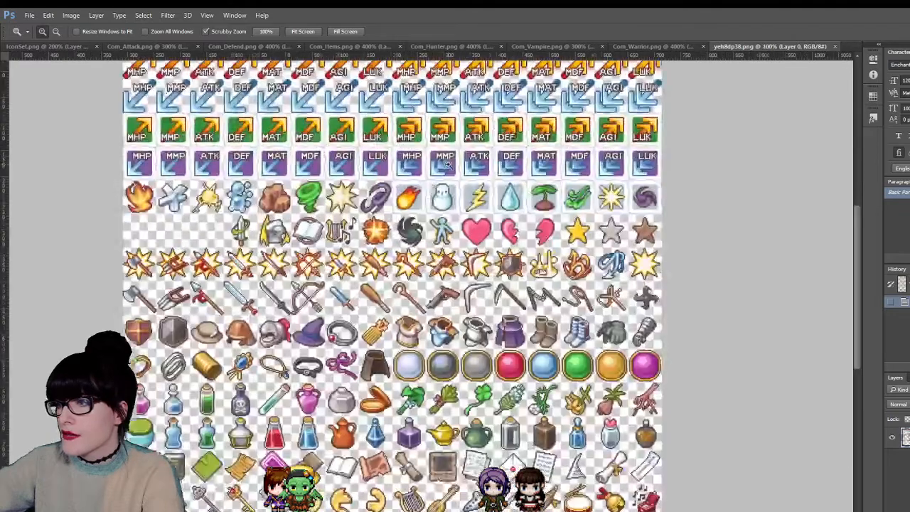
scroll(433, 207, up, 3)
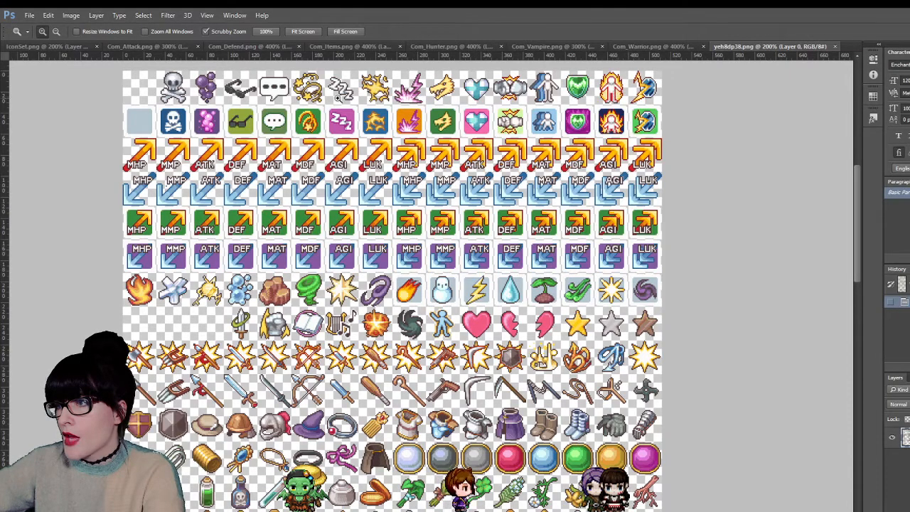
scroll(211, 92, down, 3)
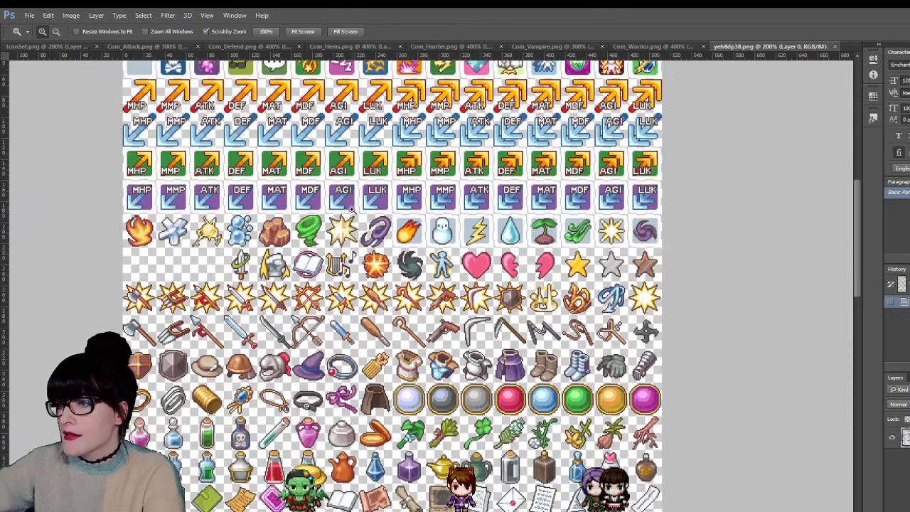
scroll(212, 93, down, 1)
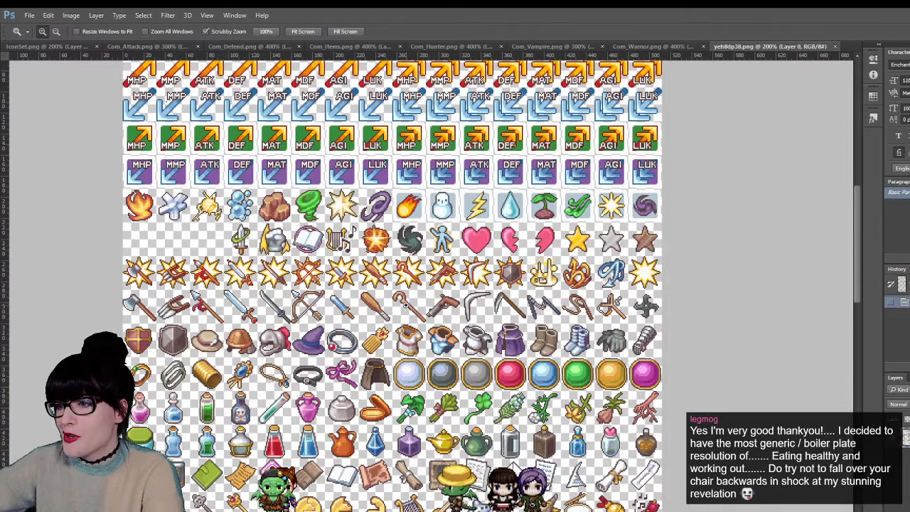
- Look through all of yeh8dp38.png's item, food, material, weapon and armor rows for command icon ideas, returning to the first row
scroll(417, 319, down, 3)
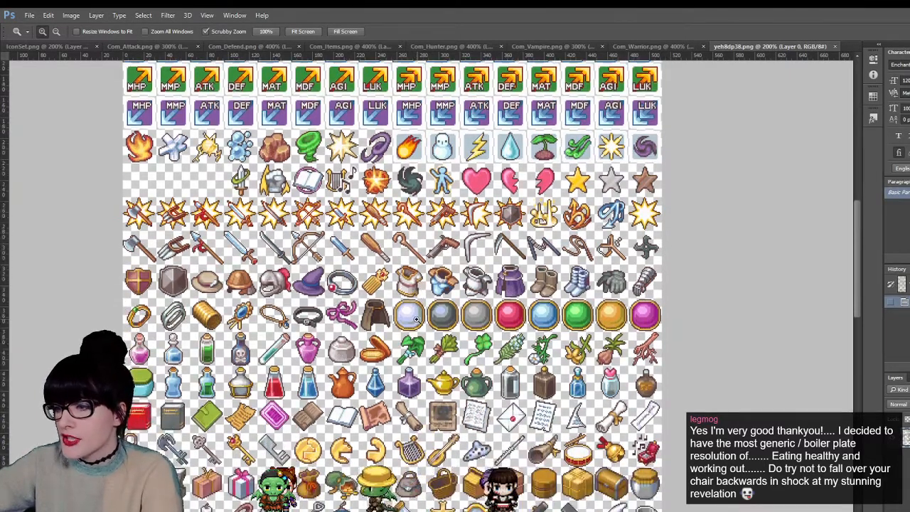
scroll(416, 317, down, 5)
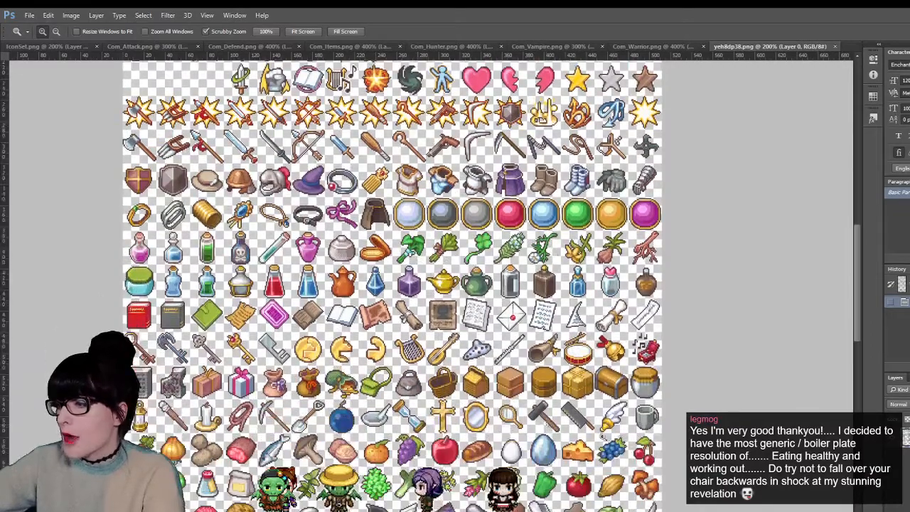
scroll(416, 317, down, 9)
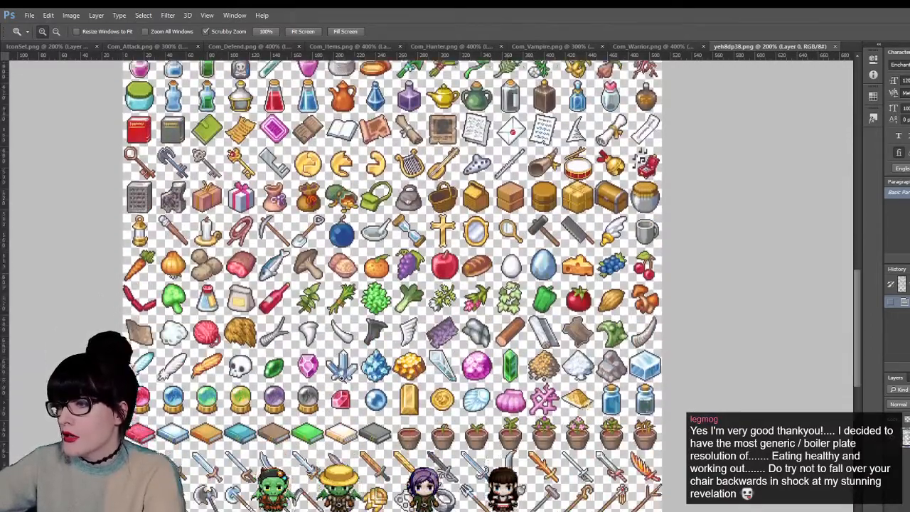
scroll(416, 317, down, 5)
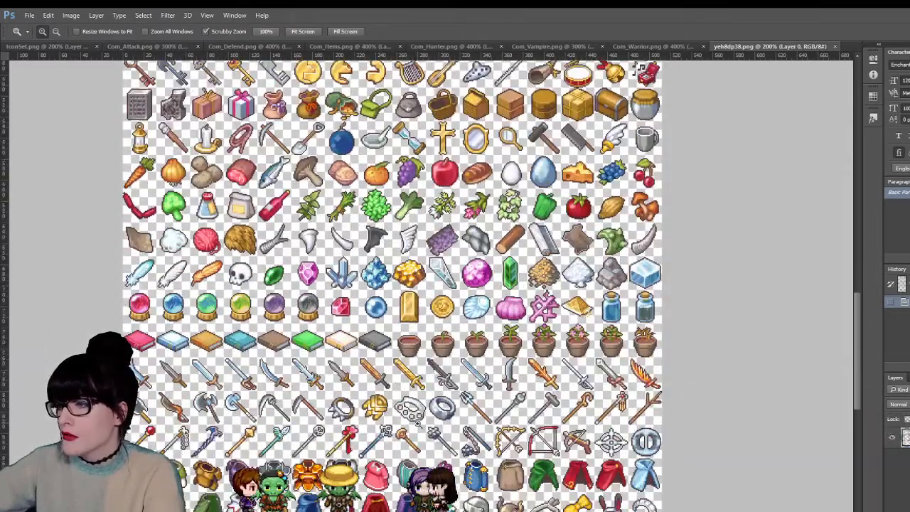
scroll(416, 317, down, 5)
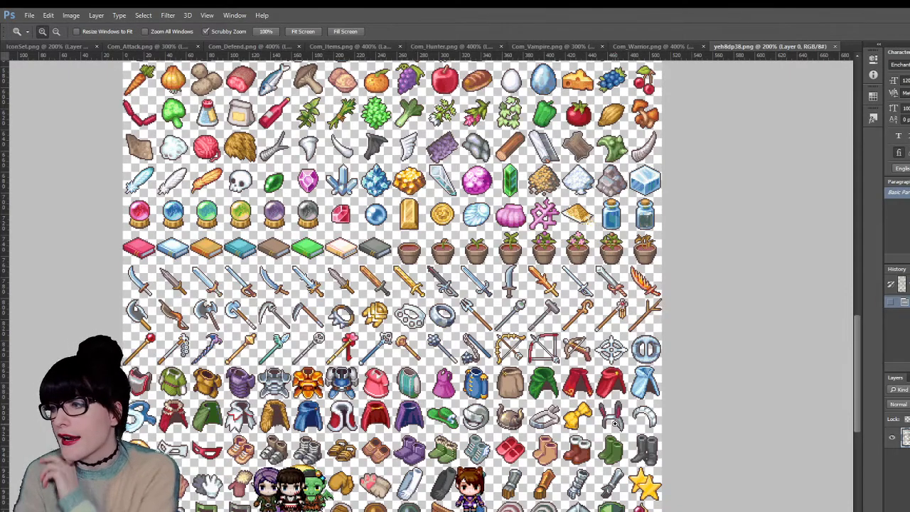
scroll(615, 424, down, 5)
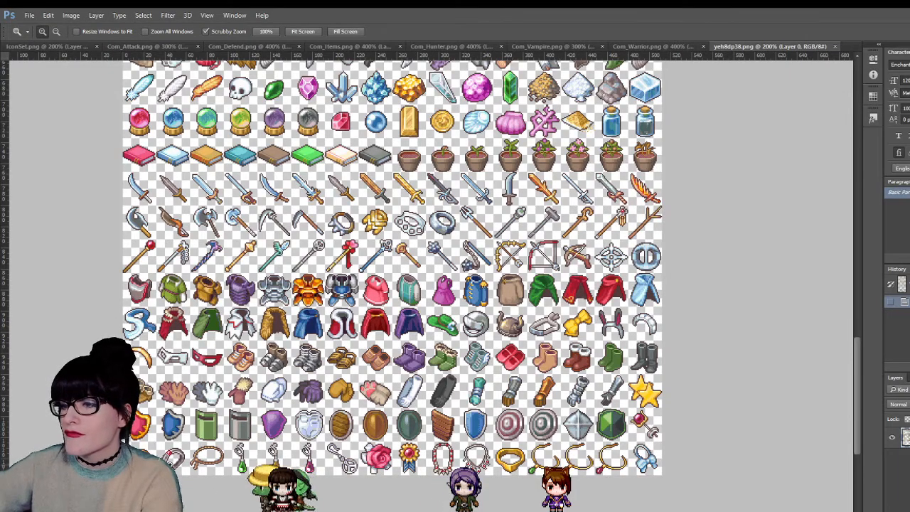
scroll(392, 270, up, 5)
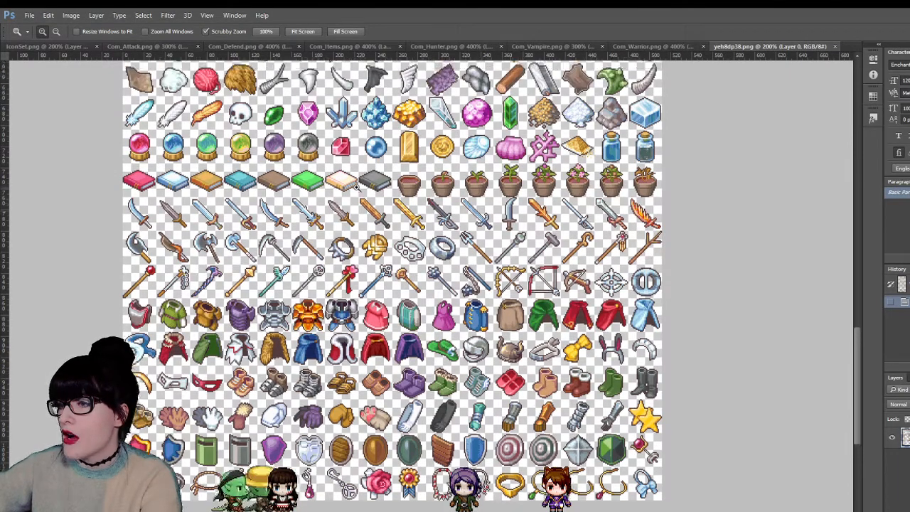
scroll(390, 371, up, 6)
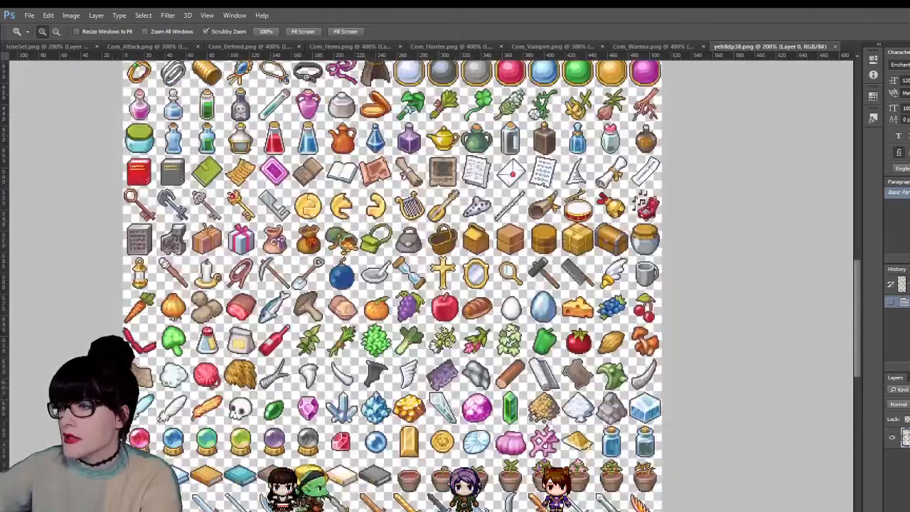
scroll(320, 374, up, 6)
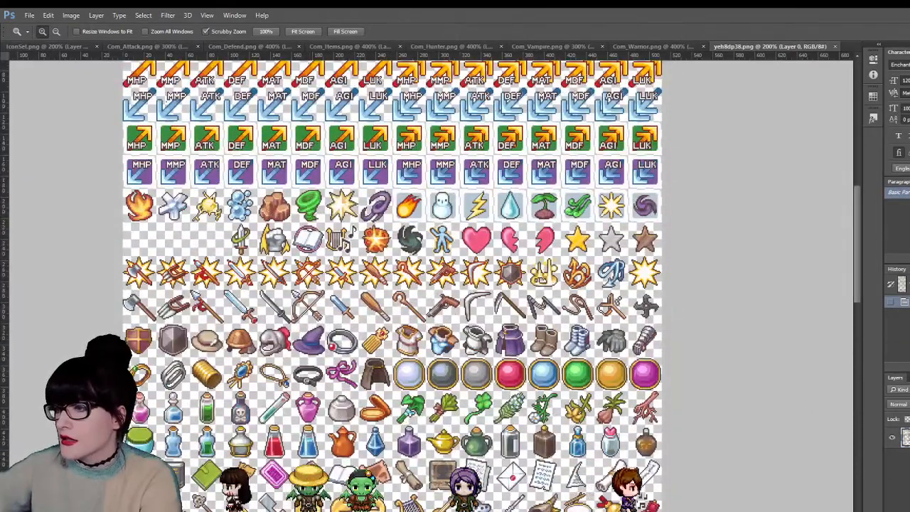
scroll(392, 284, up, 1)
scroll(391, 284, up, 1)
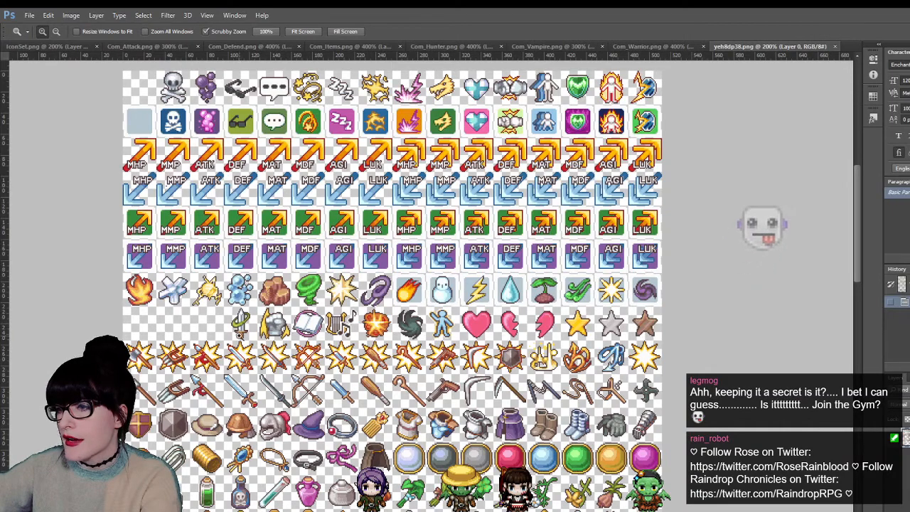
- Copy the grey fist icon from yeh8dp38.png into Com_Attack.png and hide the original sword icon layer
scroll(618, 339, up, 3)
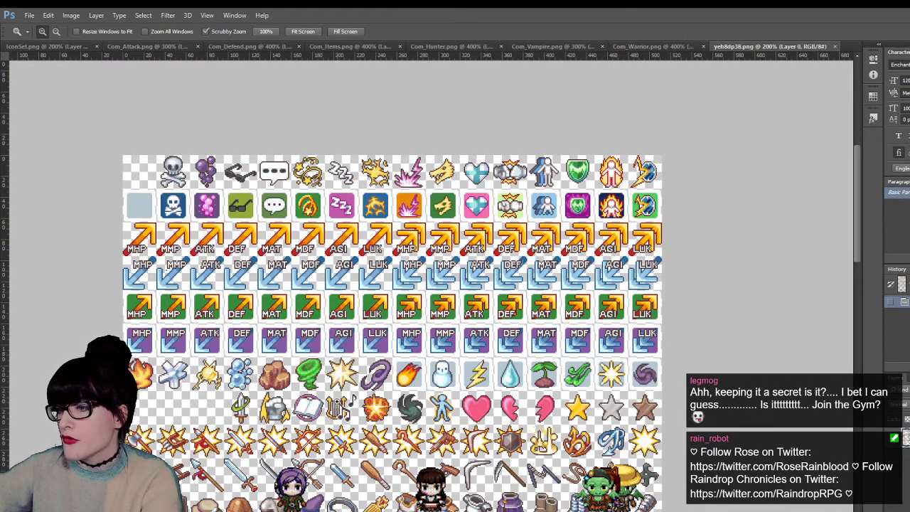
scroll(392, 284, down, 4)
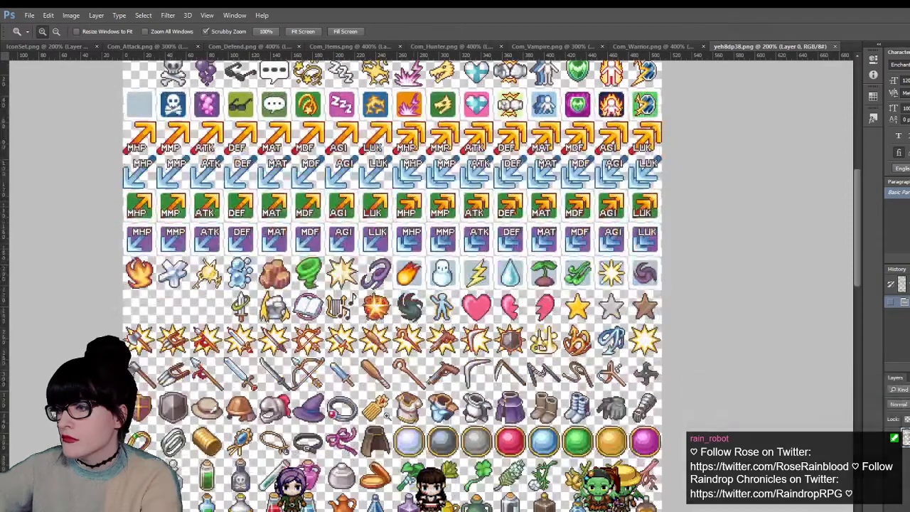
scroll(391, 284, down, 2)
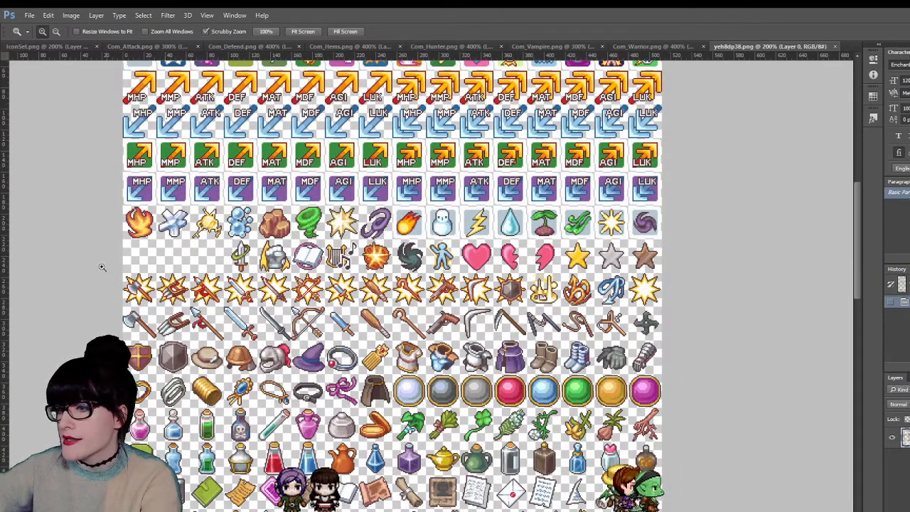
key(m)
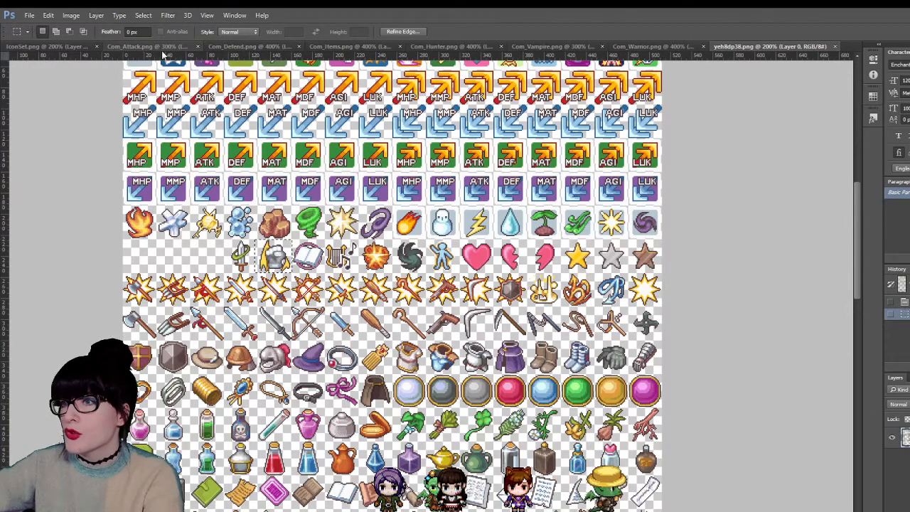
click(158, 47)
key(v)
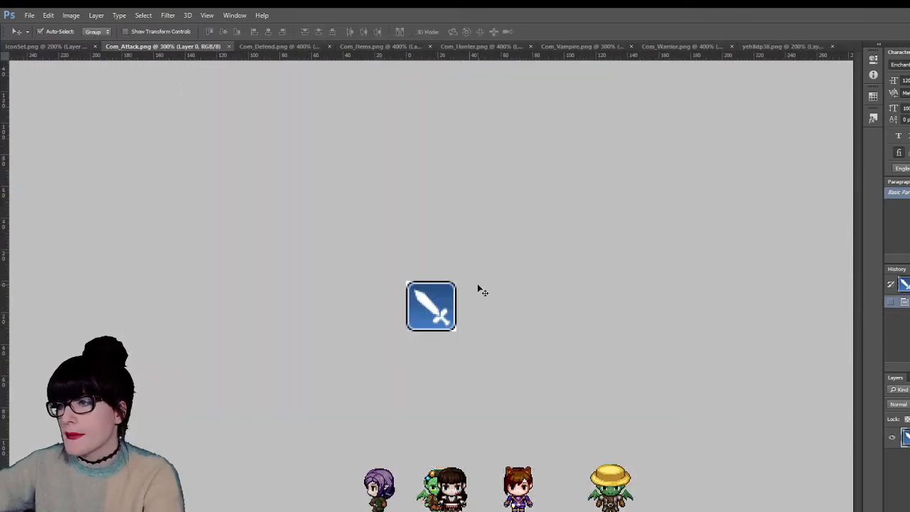
key(ctrl+v)
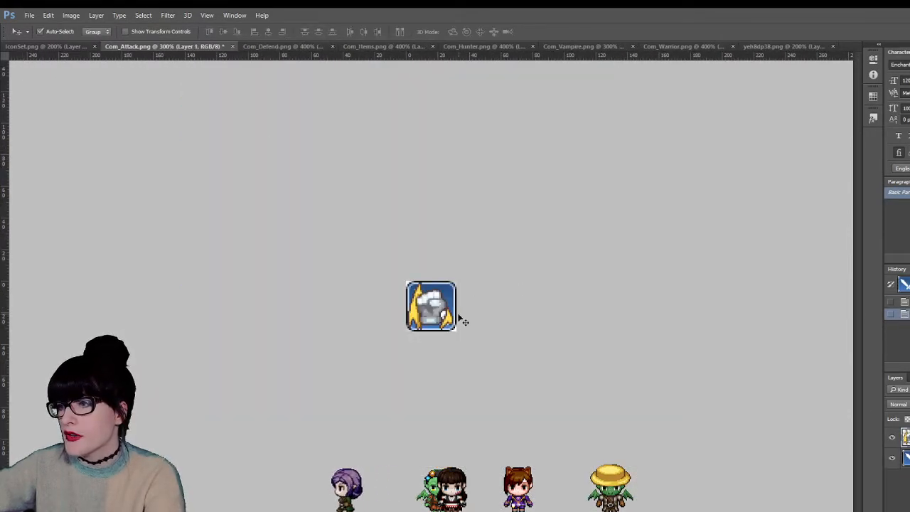
click(892, 458)
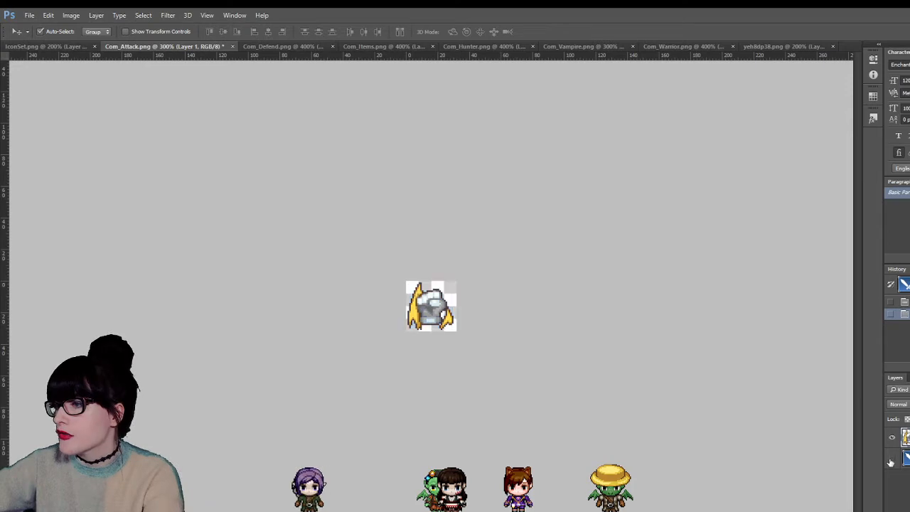
- Copy the green shield icon from the first row of yeh8dp38.png into Com_Defend.png and hide the original icon layer
click(793, 47)
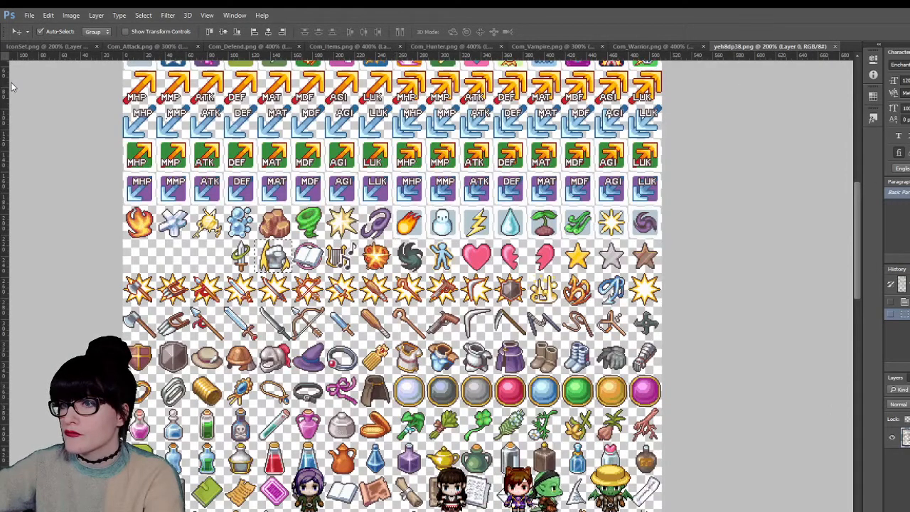
key(m)
scroll(523, 131, up, 5)
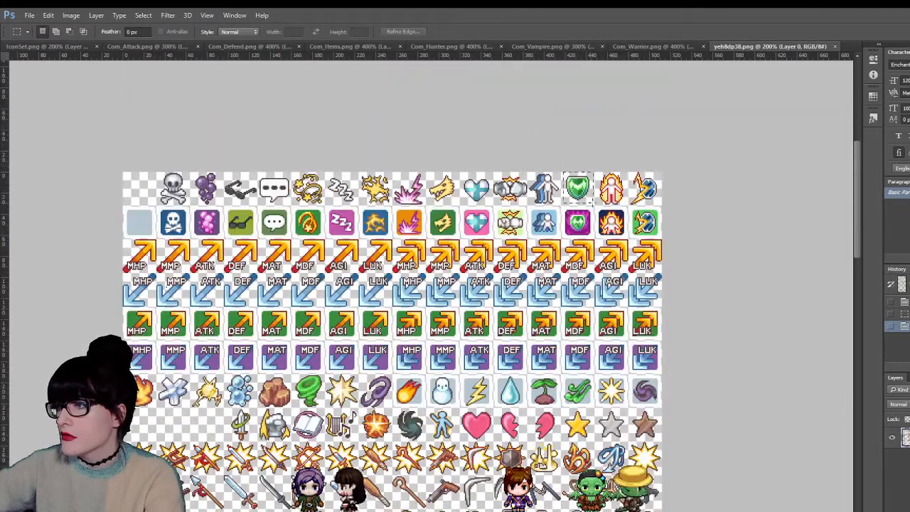
drag(592, 204, 593, 203)
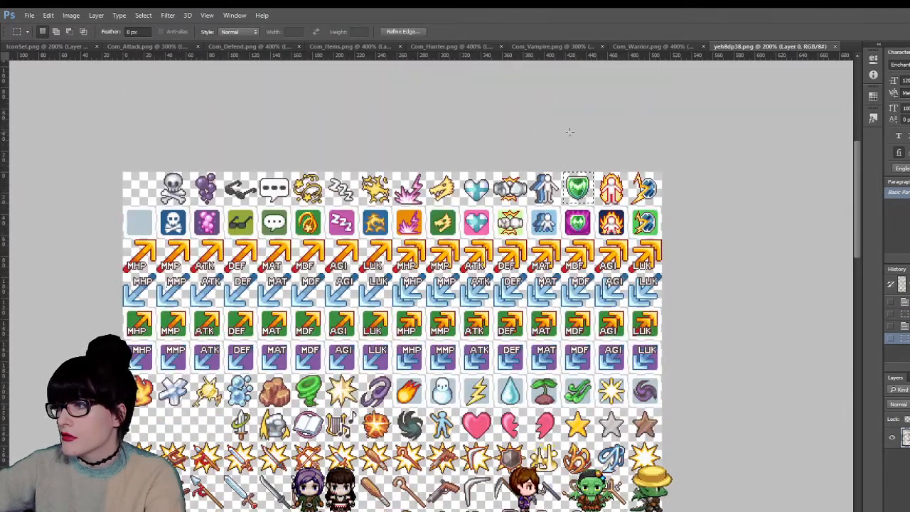
click(265, 47)
key(ctrl+v)
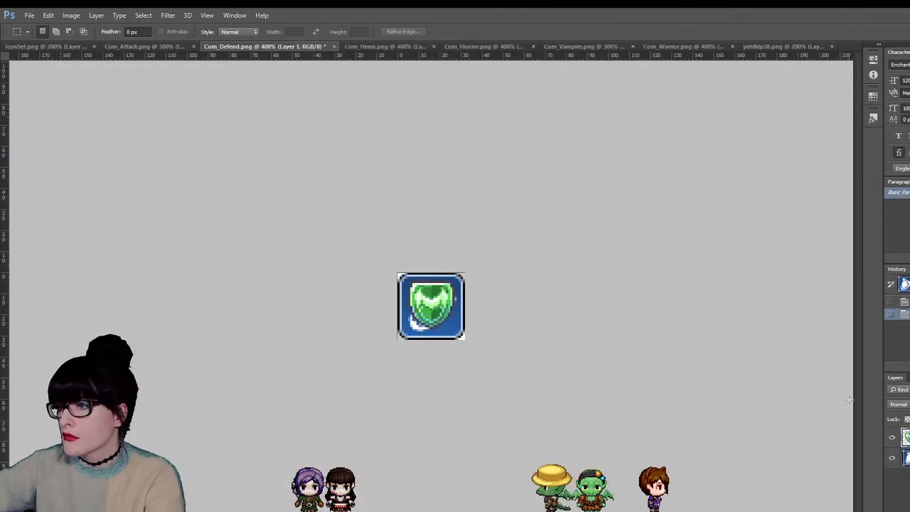
click(893, 458)
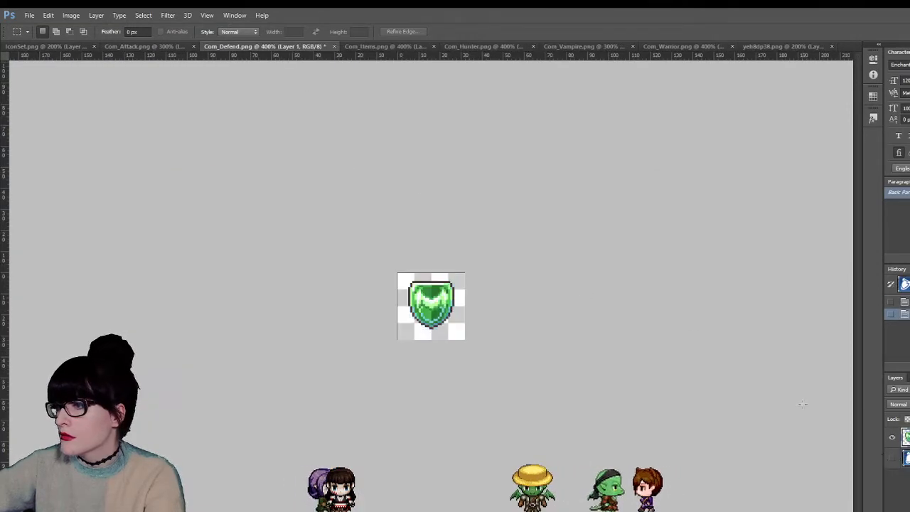
click(168, 45)
click(259, 46)
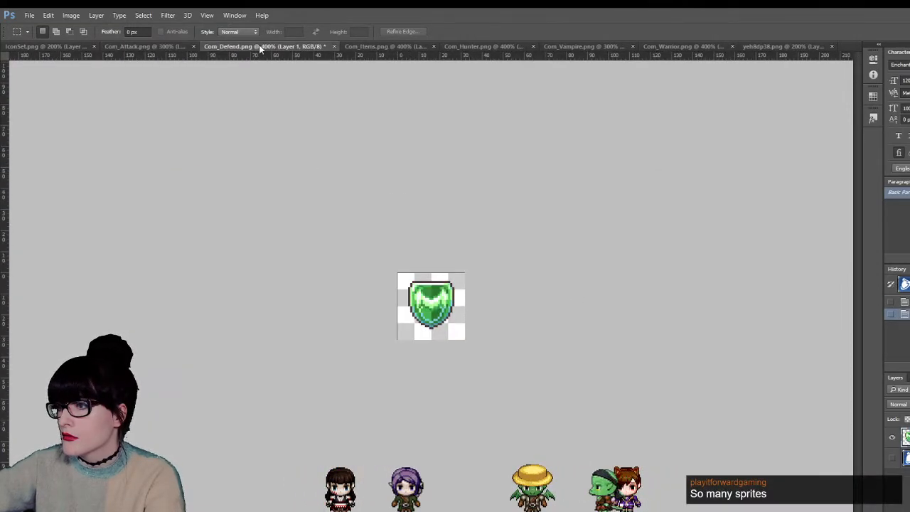
- Copy the round blue potion bottle from yeh8dp38.png and paste it into Com_Items.png
click(410, 44)
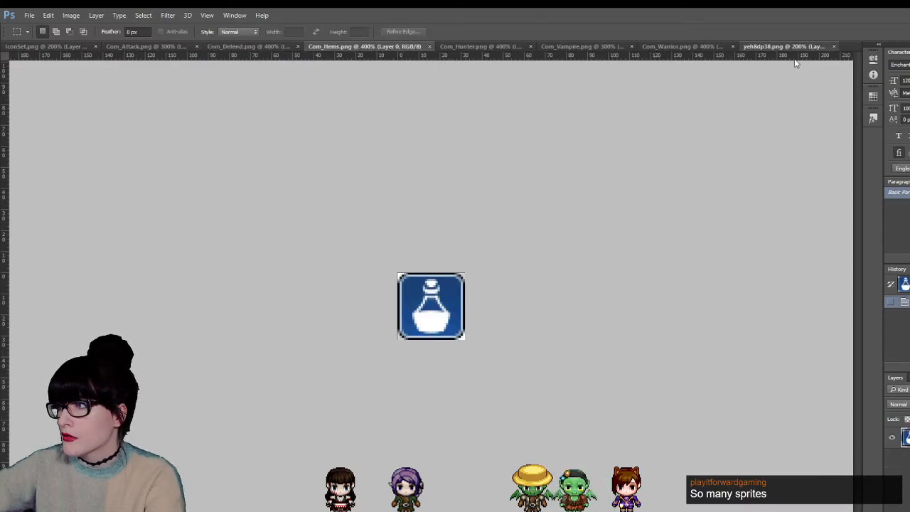
click(782, 46)
scroll(84, 103, down, 3)
scroll(392, 284, down, 3)
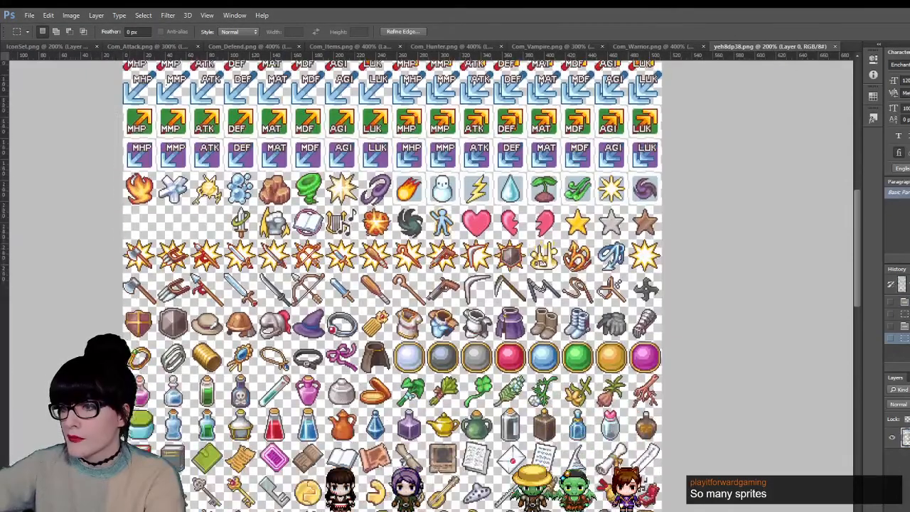
scroll(392, 285, down, 1)
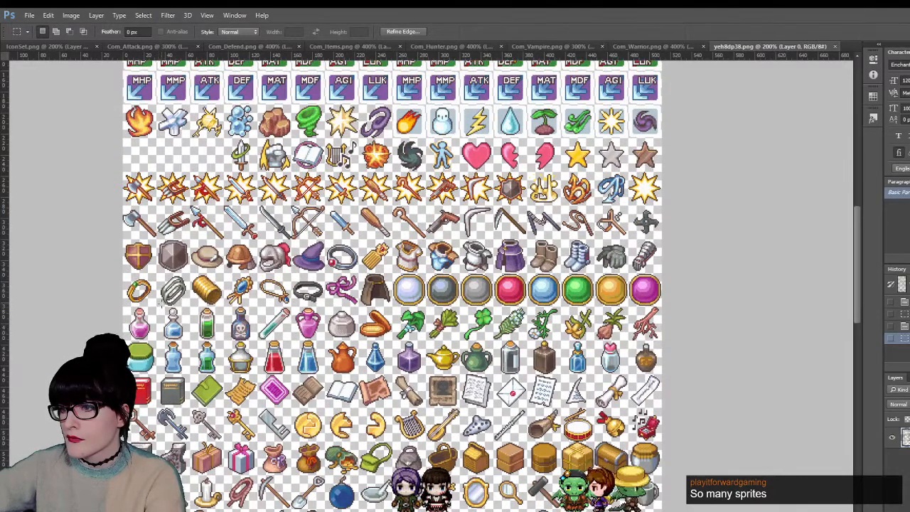
drag(190, 346, 192, 340)
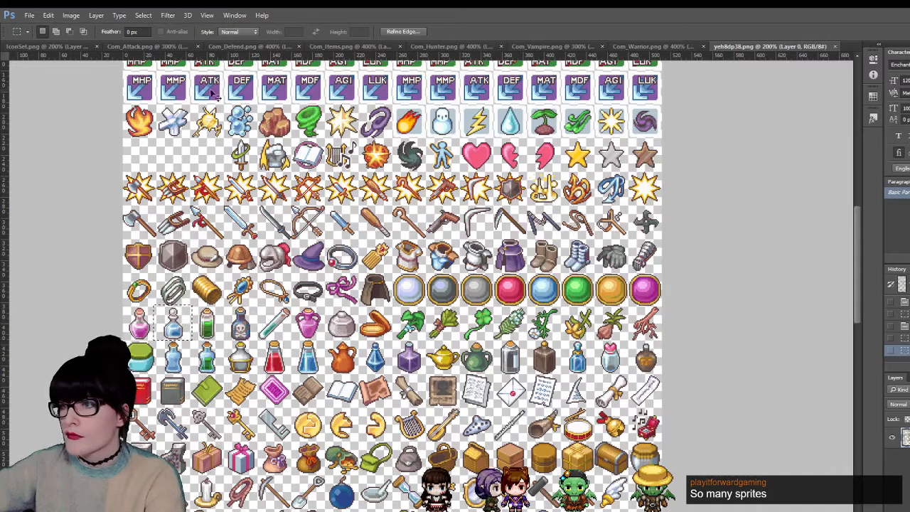
click(367, 46)
key(ctrl+v)
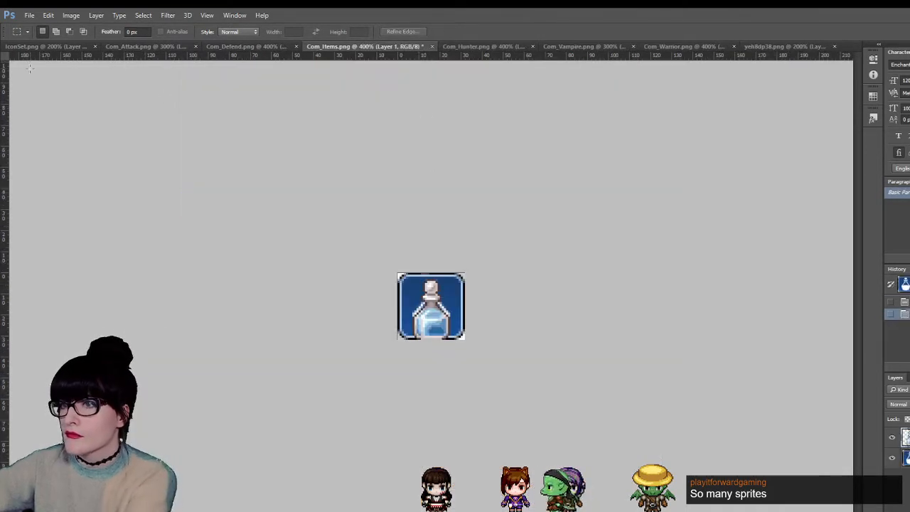
- Move the pasted bottle so it fits centred inside the Com_Items.png canvas, and hide the original icon layer
key(v)
drag(438, 310, 436, 308)
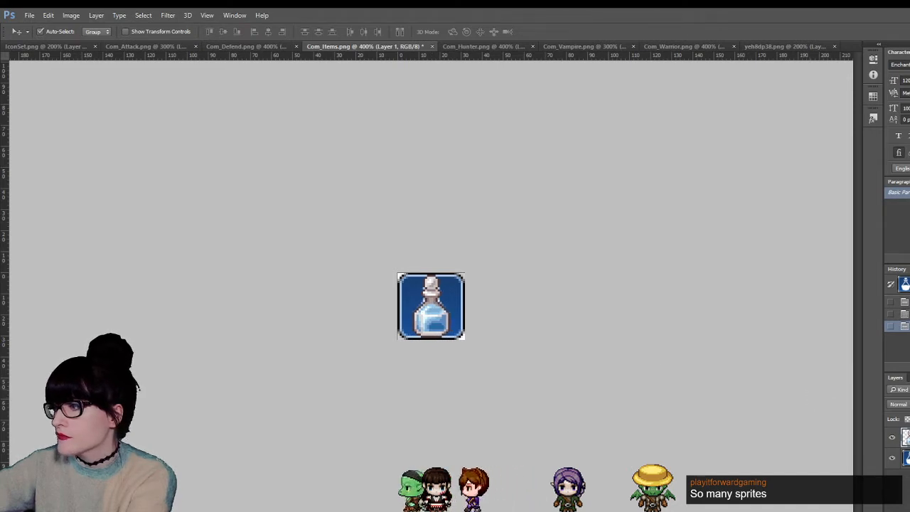
click(892, 457)
- Nudge the green shield in Com_Defend.png down one pixel against the original blue icon frame
click(253, 47)
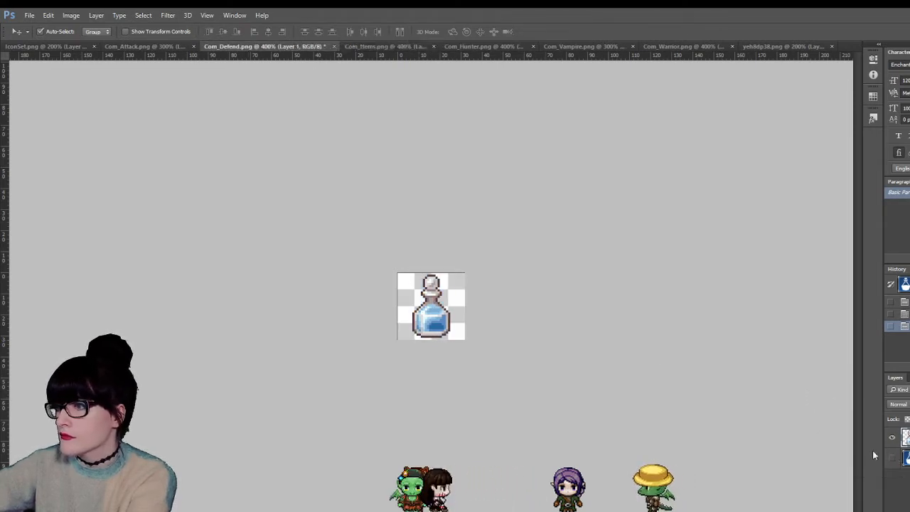
key(Down)
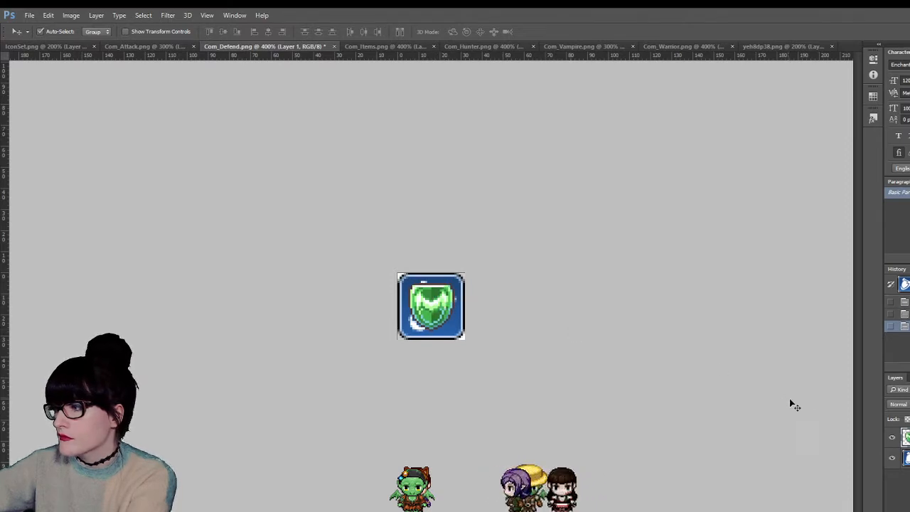
- Hide the blue background layer behind the shield in Com_Defend.png and behind the gauntlet in Com_Attack.png
click(891, 458)
click(189, 46)
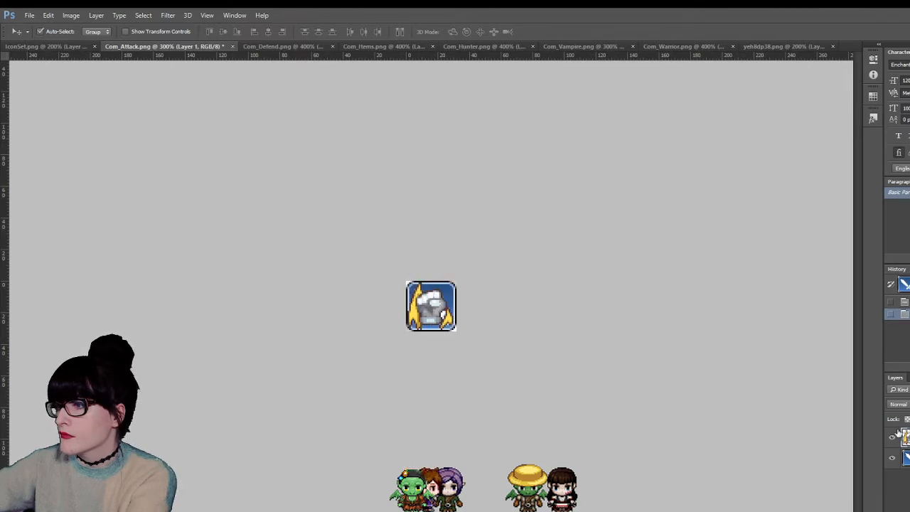
click(892, 457)
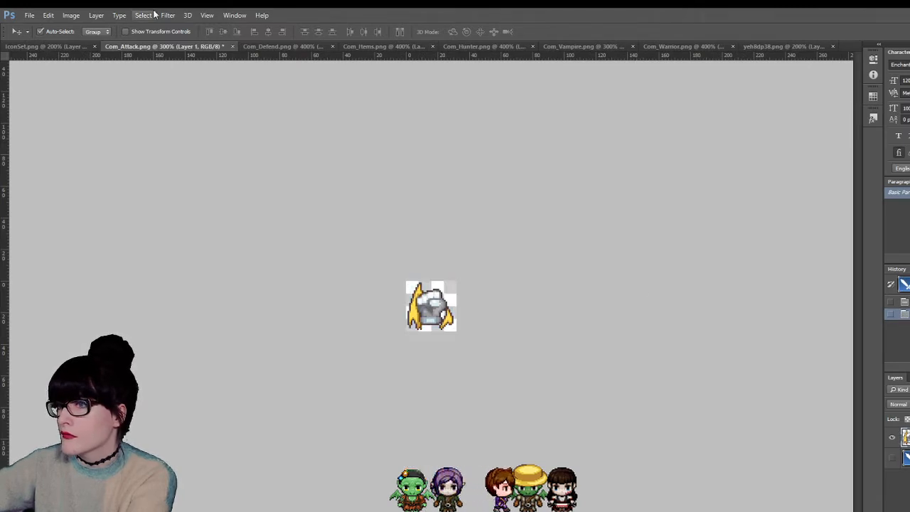
- Review the transparent command icons in Com_Defend.png, Com_Items.png and Com_Attack.png
click(268, 47)
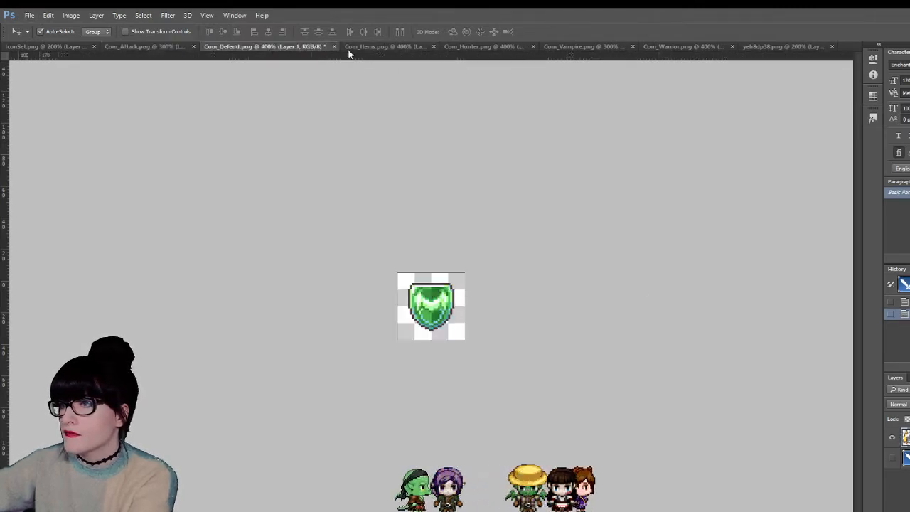
click(366, 47)
click(165, 47)
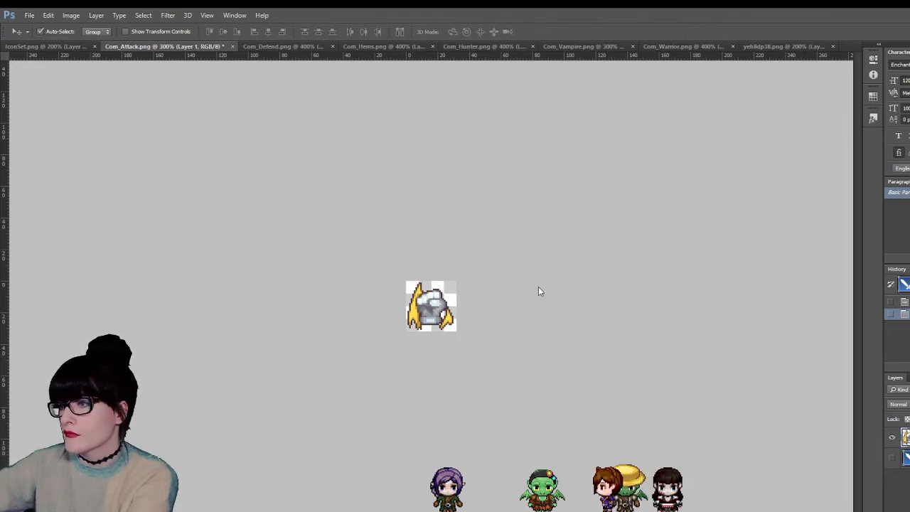
click(259, 48)
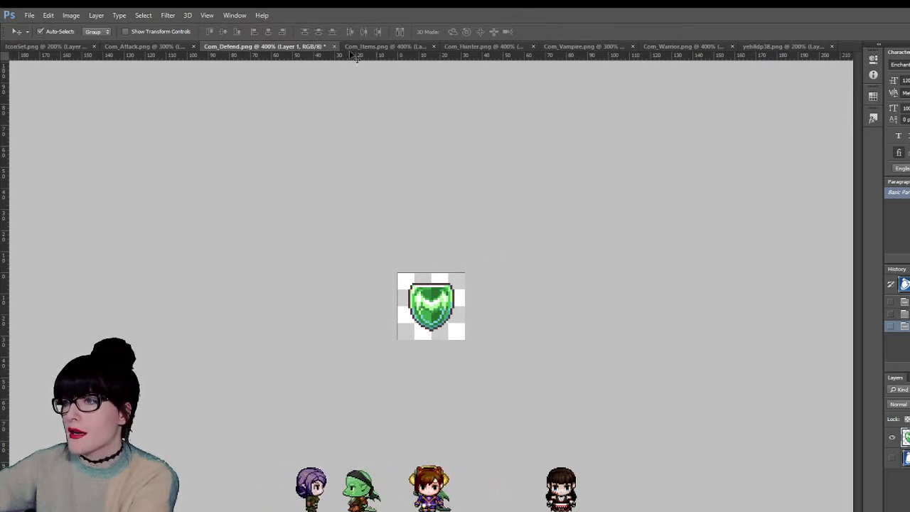
click(384, 46)
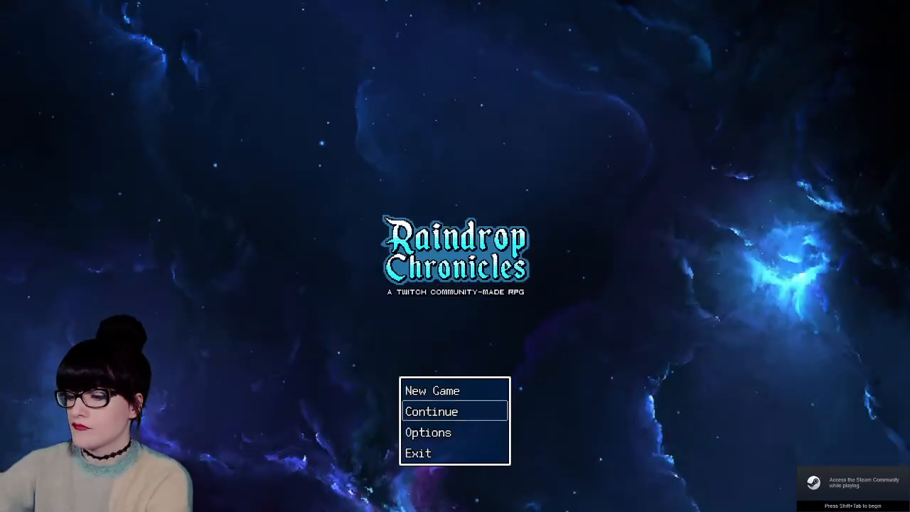
- Load save File 3 in the Raindrop Chronicles playtest and cycle through the battle commands to check their icons
key(Return)
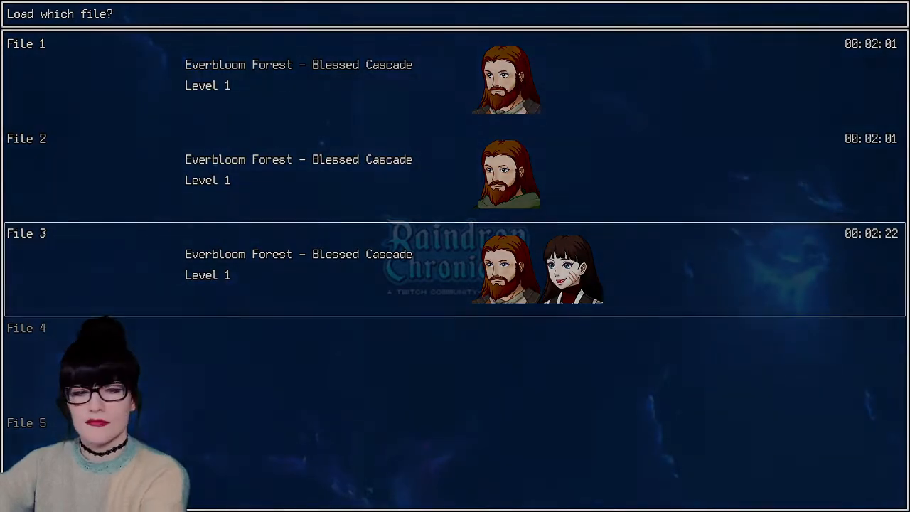
key(Return)
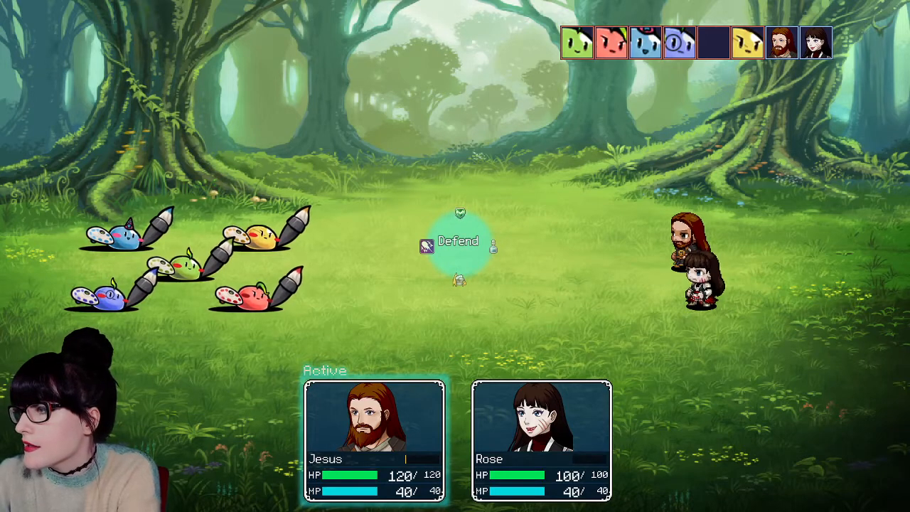
key(Right)
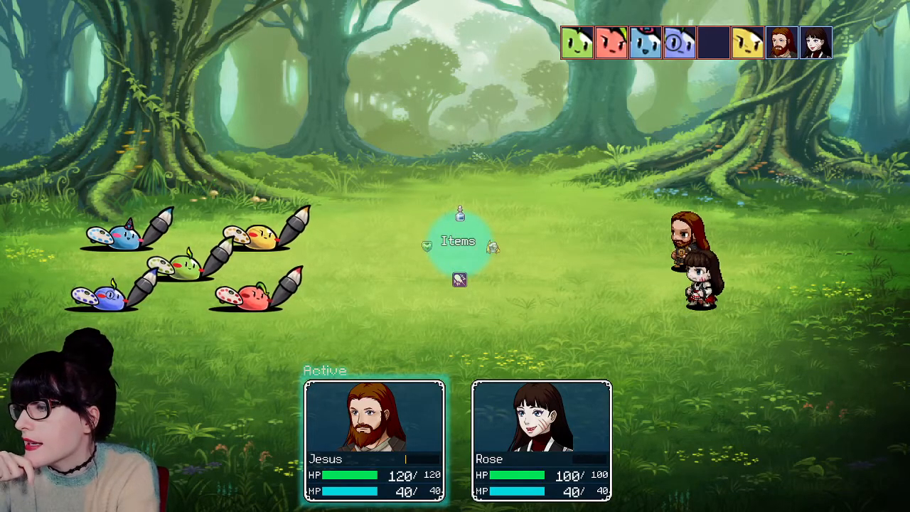
key(Left)
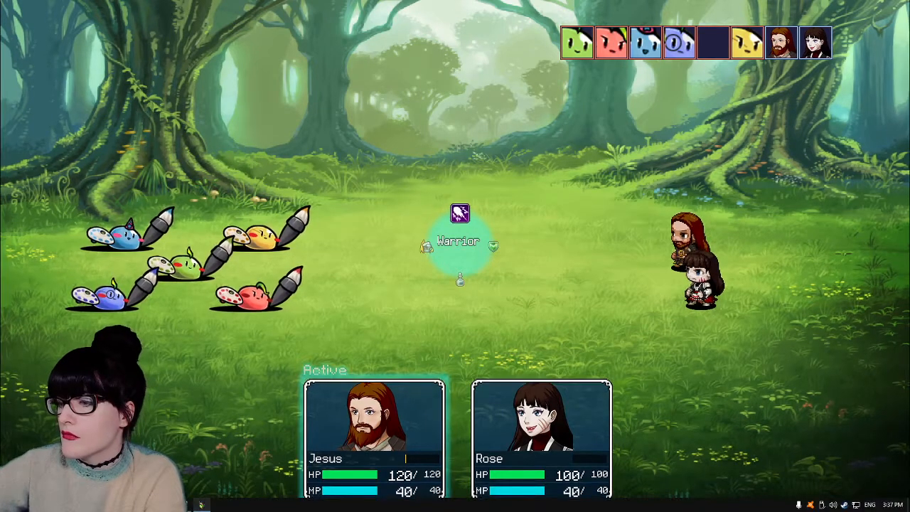
- Switch to Photoshop and select the yellow spark icon in the first row of the yeh8dp38.png icon sheet
click(201, 505)
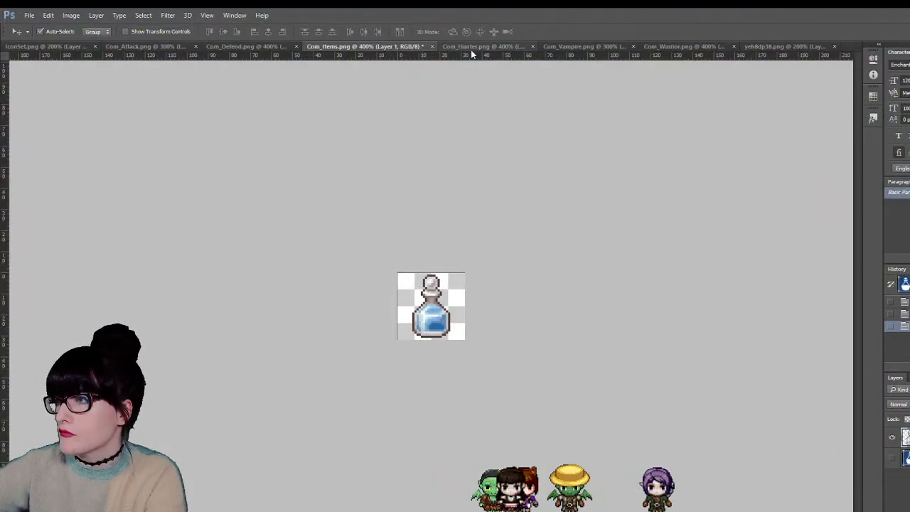
click(794, 45)
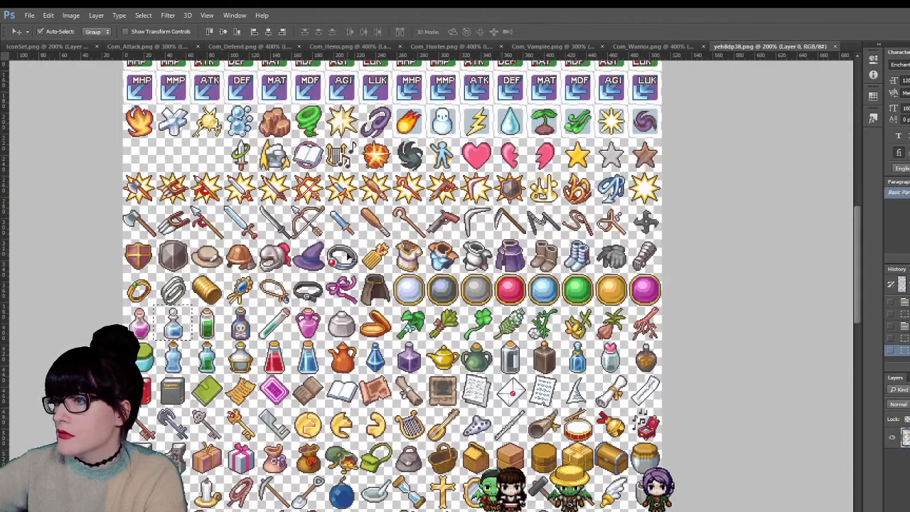
key(m)
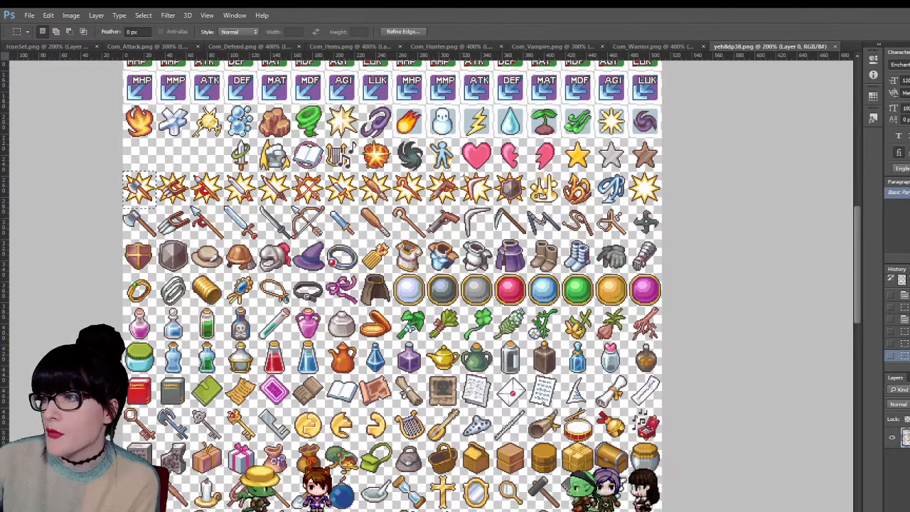
scroll(433, 136, up, 2)
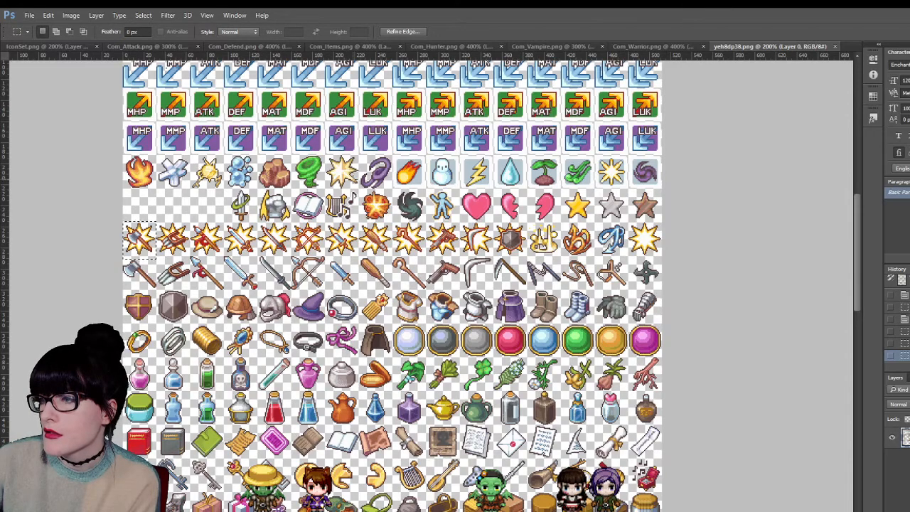
scroll(432, 136, up, 6)
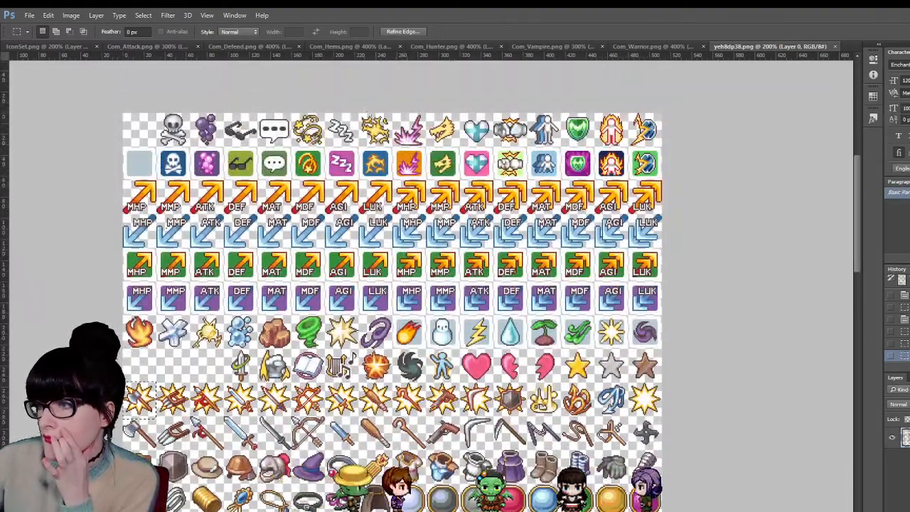
drag(128, 413, 361, 140)
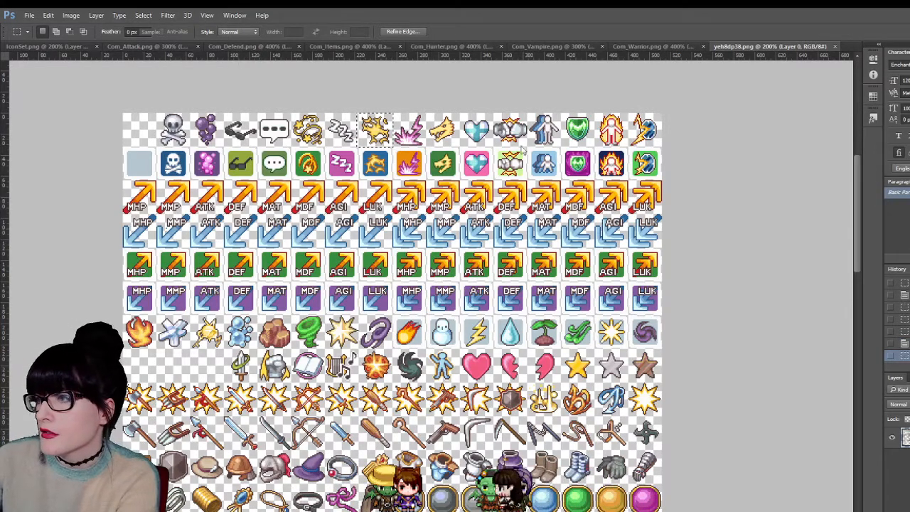
- Recolour the selected yellow spark icon to pinkish red and deselect it
key(i)
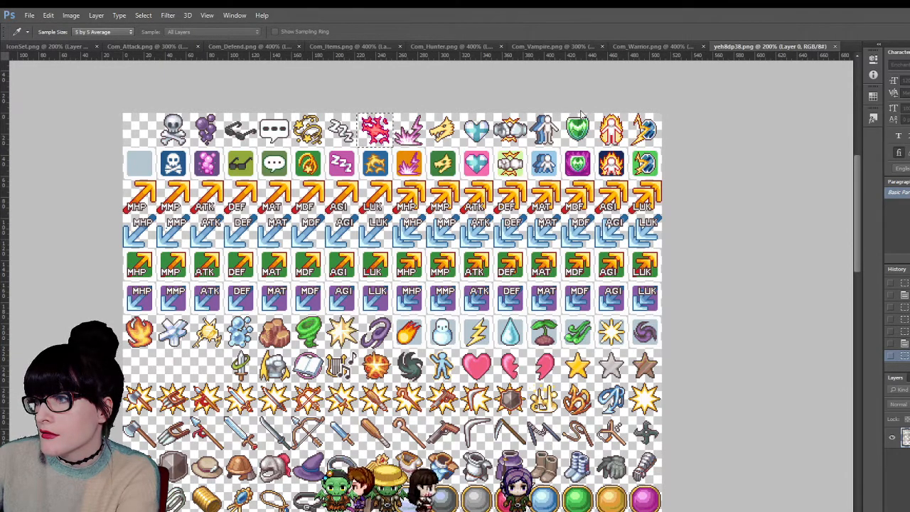
key(m)
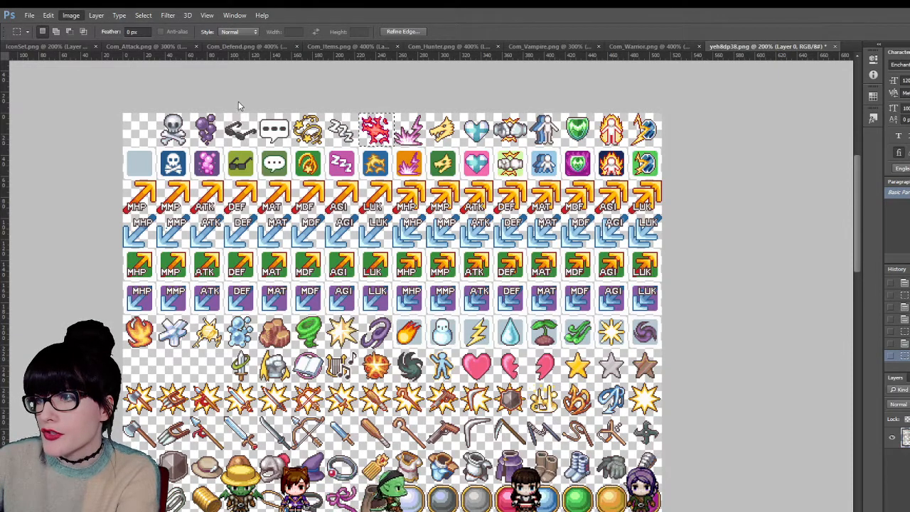
key(i)
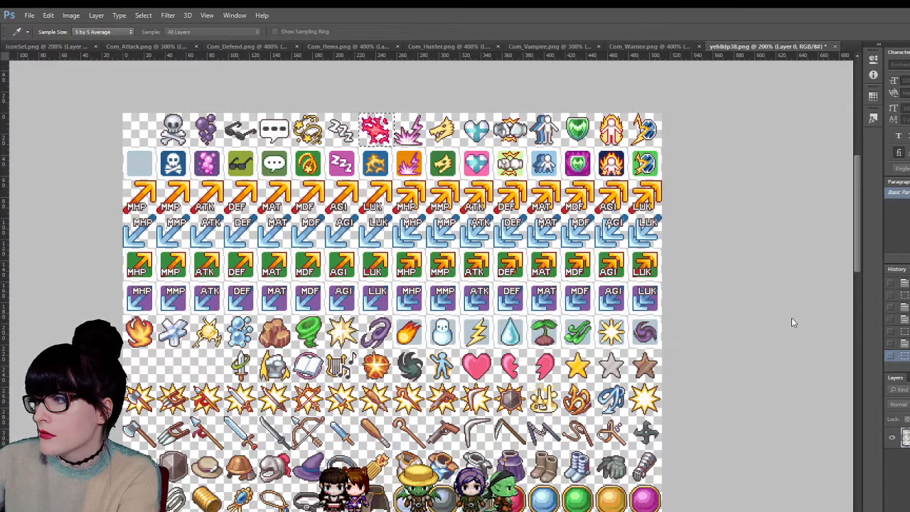
key(ctrl+d)
key(m)
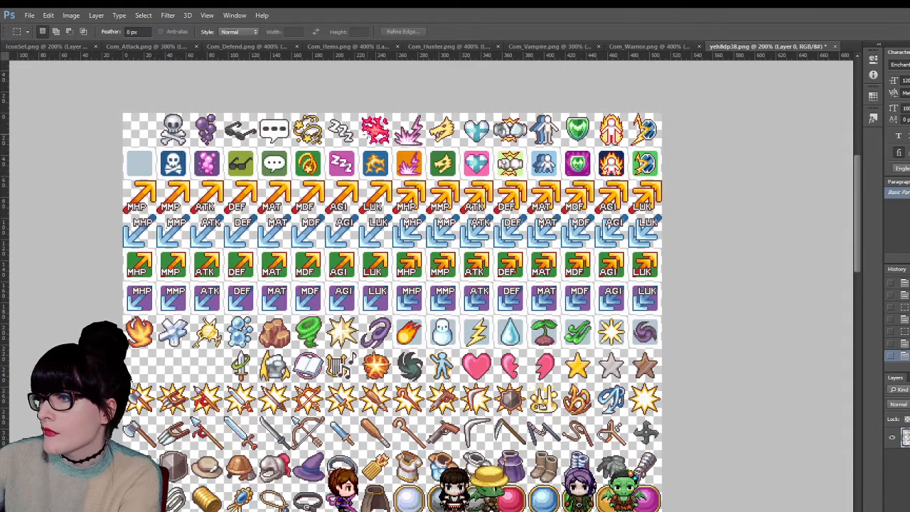
- Copy the recoloured red spark icon from the icon sheet and paste it into Com_Vampire.png
drag(360, 115, 390, 145)
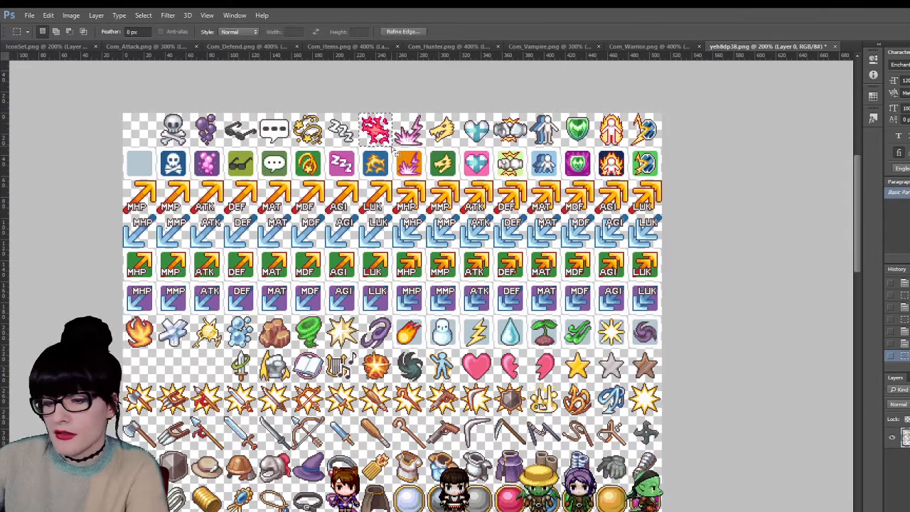
click(546, 51)
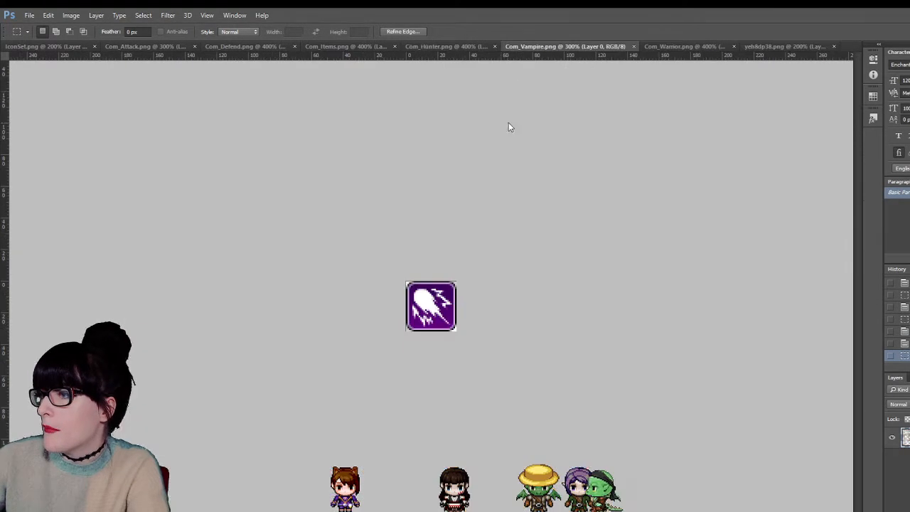
key(ctrl+v)
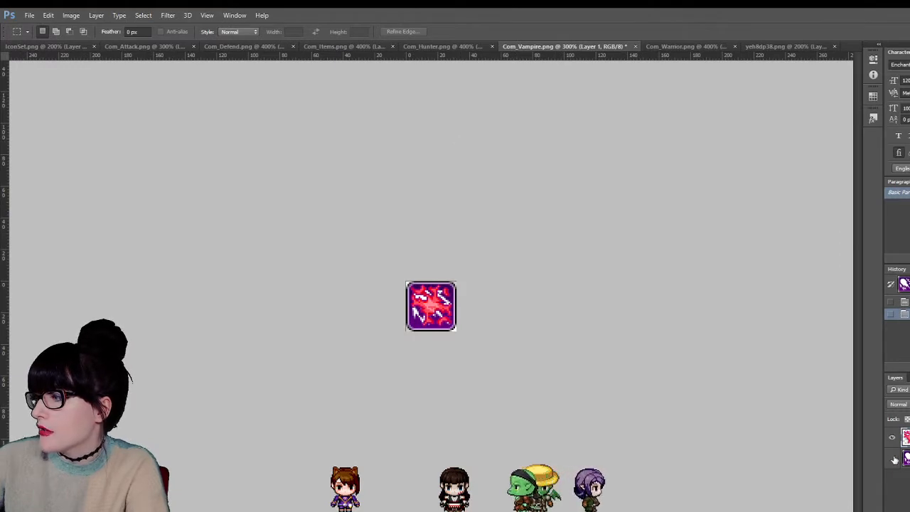
- Nudge the pasted red icon into place in Com_Vampire.png and hide the purple background layer
click(892, 458)
click(892, 457)
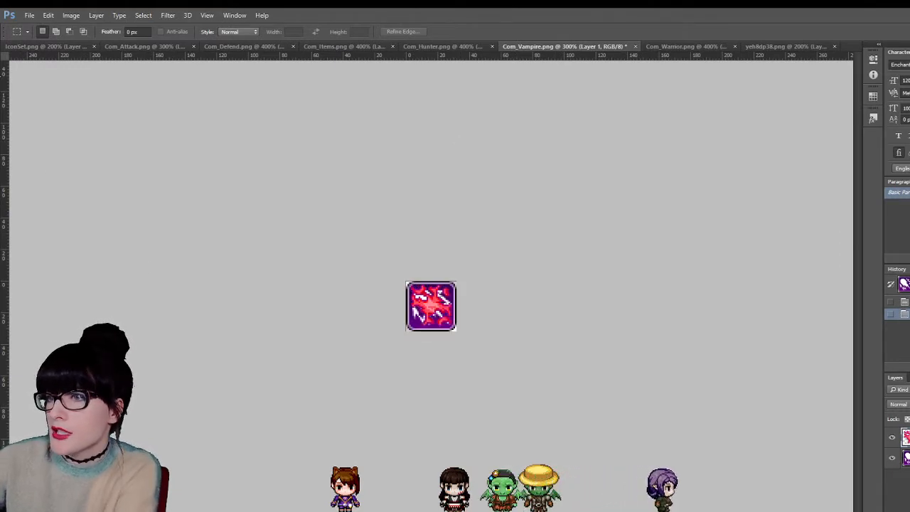
key(v)
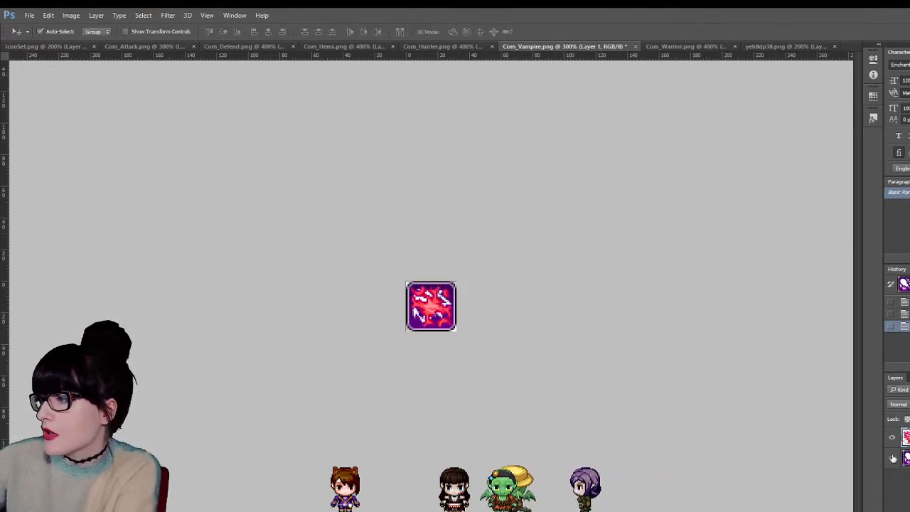
click(892, 458)
click(891, 457)
click(892, 458)
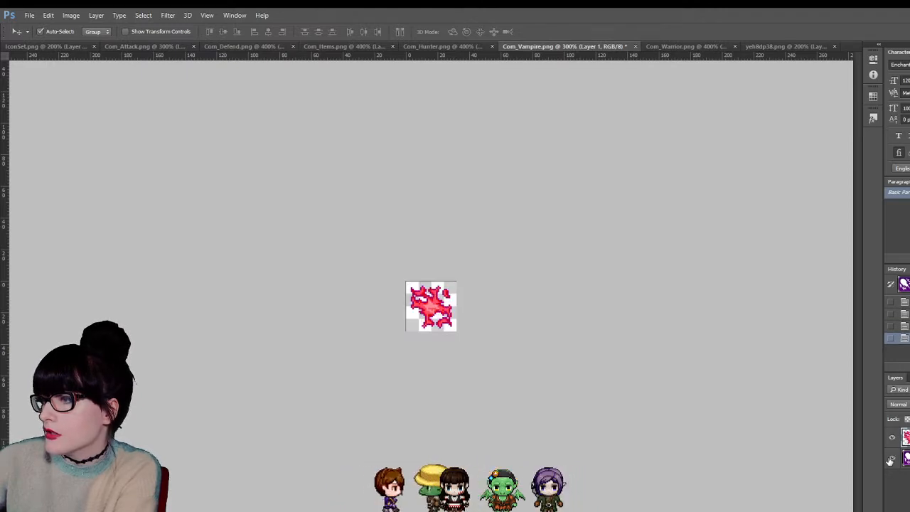
click(890, 458)
click(890, 458)
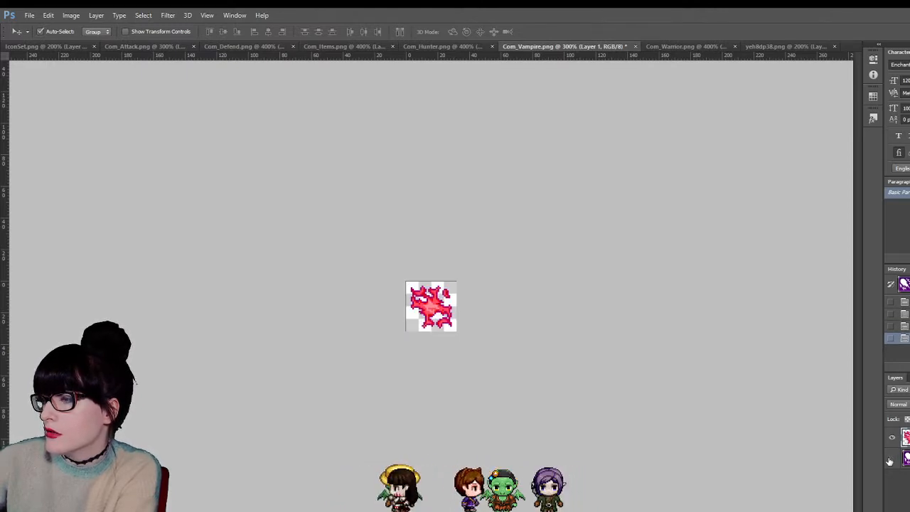
- Select the plain axe icon in the weapon row of yeh8dp38.png for the Com_Warrior.png icon
click(675, 46)
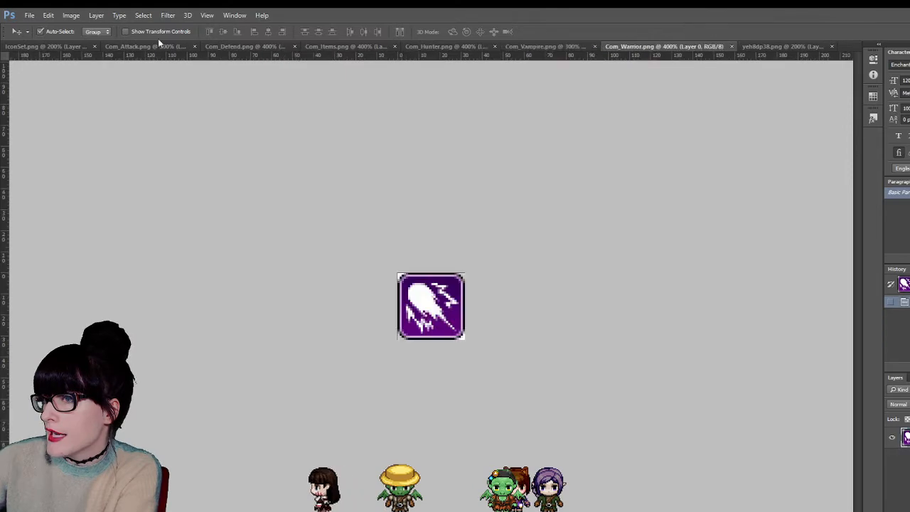
click(766, 46)
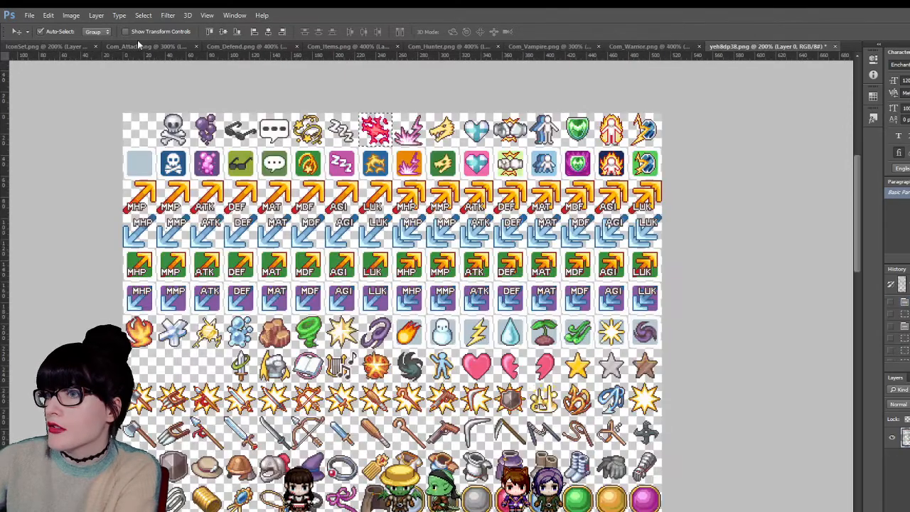
key(m)
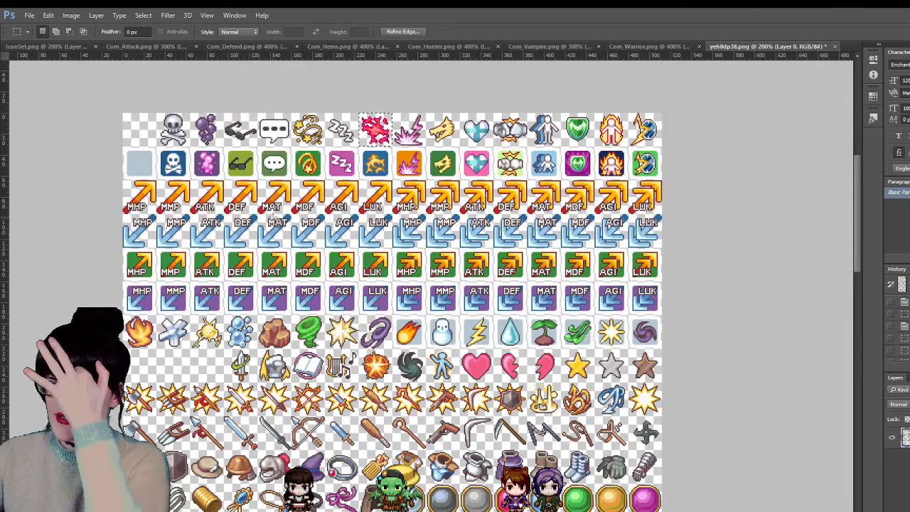
scroll(392, 284, down, 3)
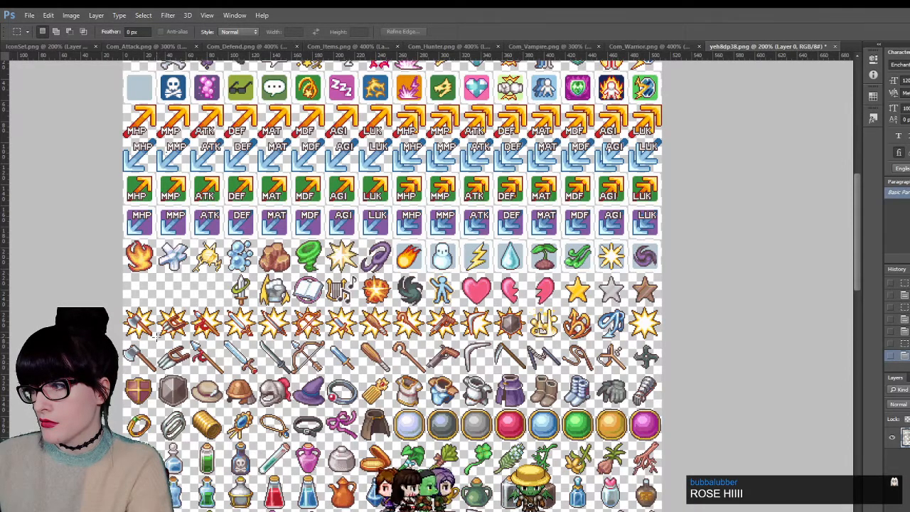
scroll(392, 284, up, 3)
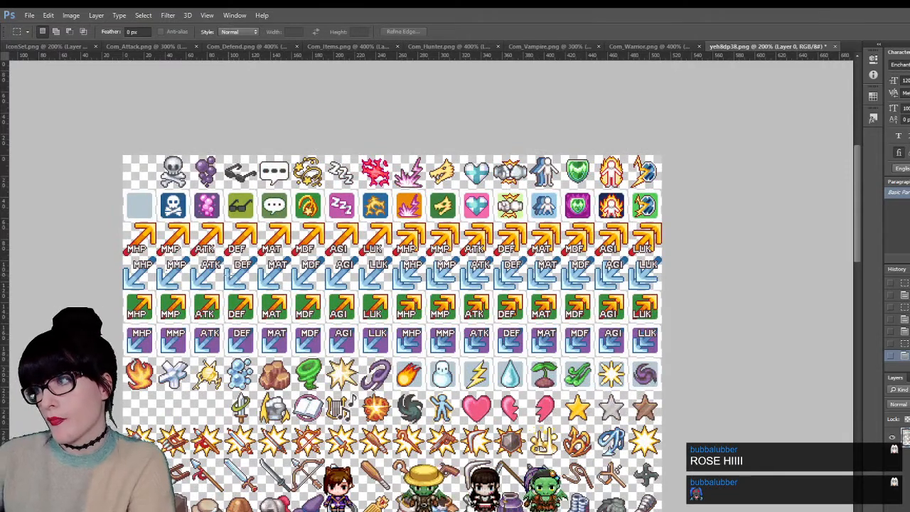
scroll(254, 221, down, 1)
scroll(254, 221, down, 2)
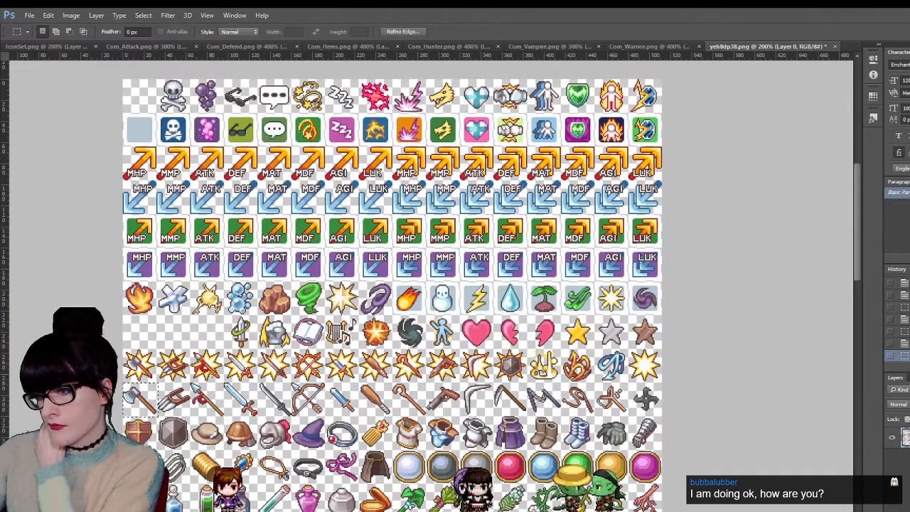
- Paste the axe into Com_Warrior.png, hide the purple background layer and return to the yeh8dp38.png icon sheet
click(650, 46)
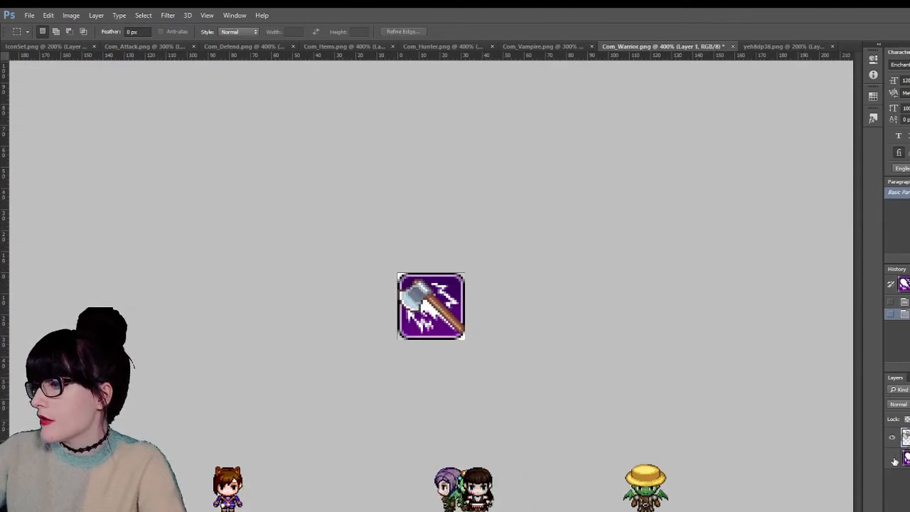
click(893, 459)
click(772, 48)
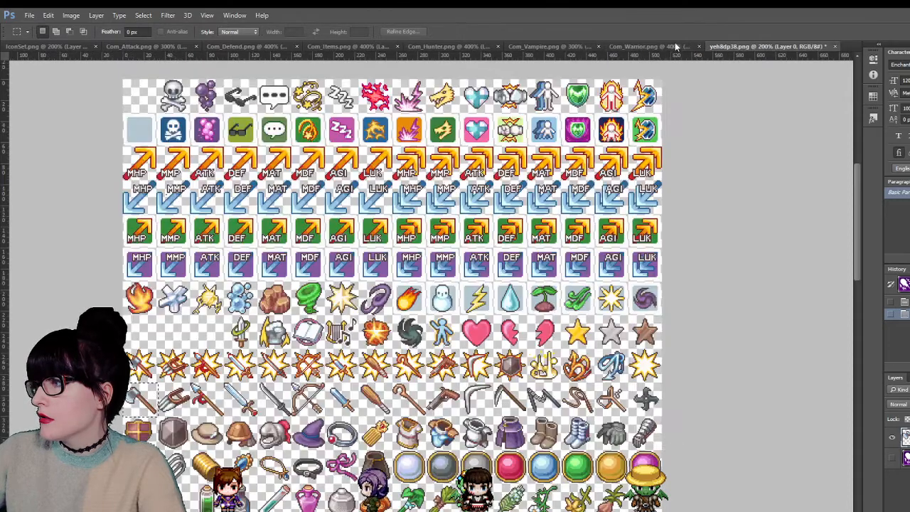
- Check the axe in Com_Warrior.png and select the plain bow icon in the weapon row of yeh8dp38.png
click(643, 45)
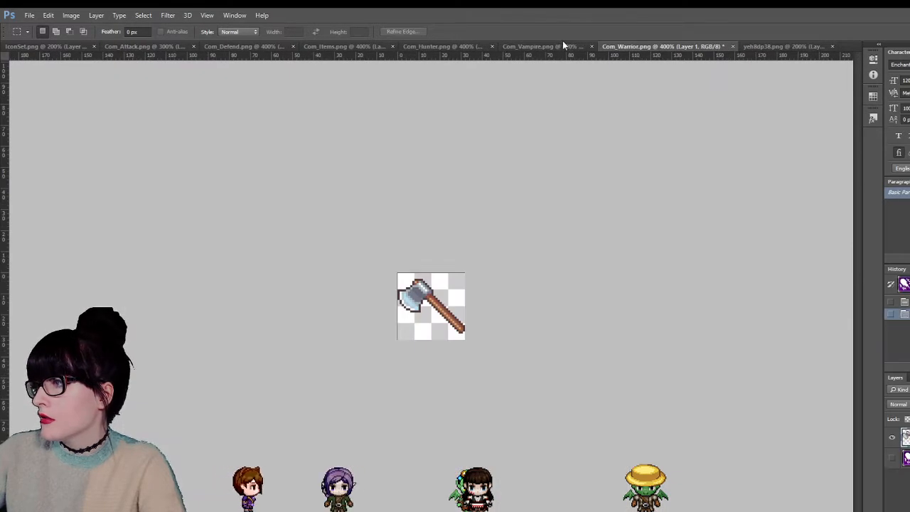
click(562, 41)
click(662, 45)
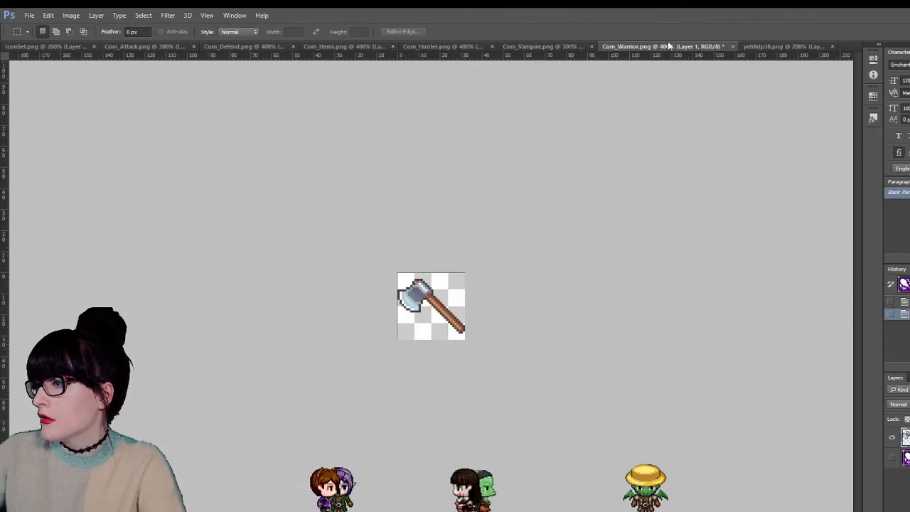
click(763, 45)
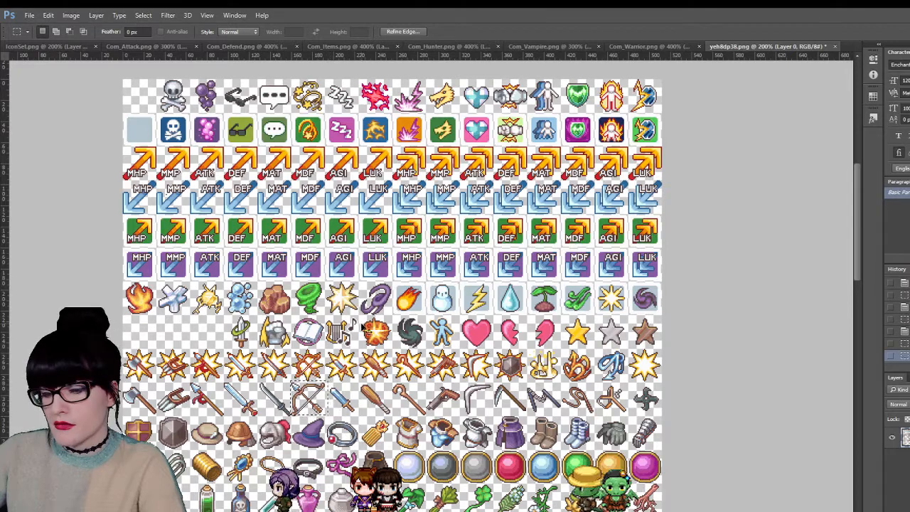
- Paste the bow into Com_Hunter.png and hide the purple background layer
click(448, 46)
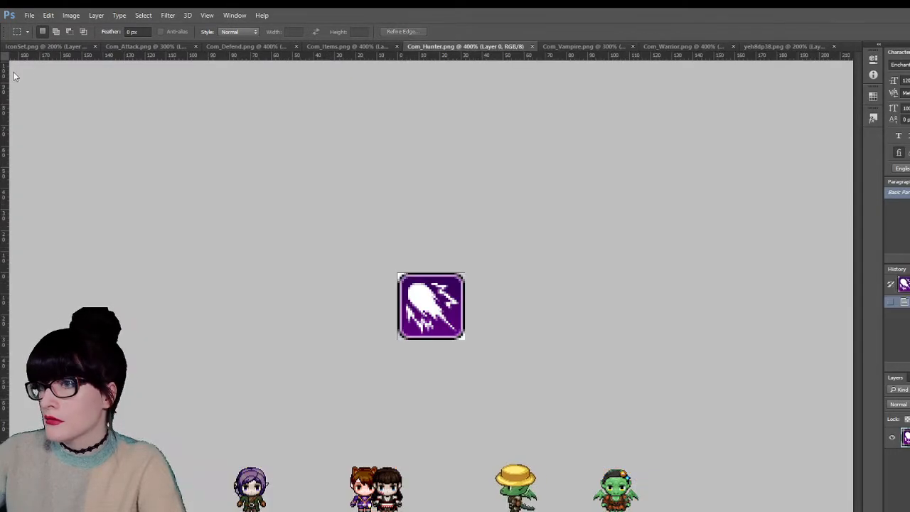
key(v)
key(ctrl+v)
key(ctrl+shift+h)
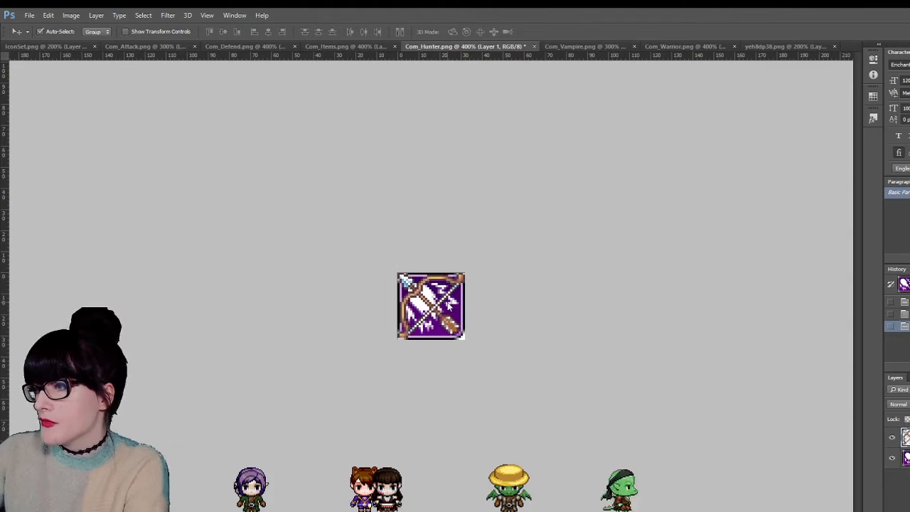
click(893, 457)
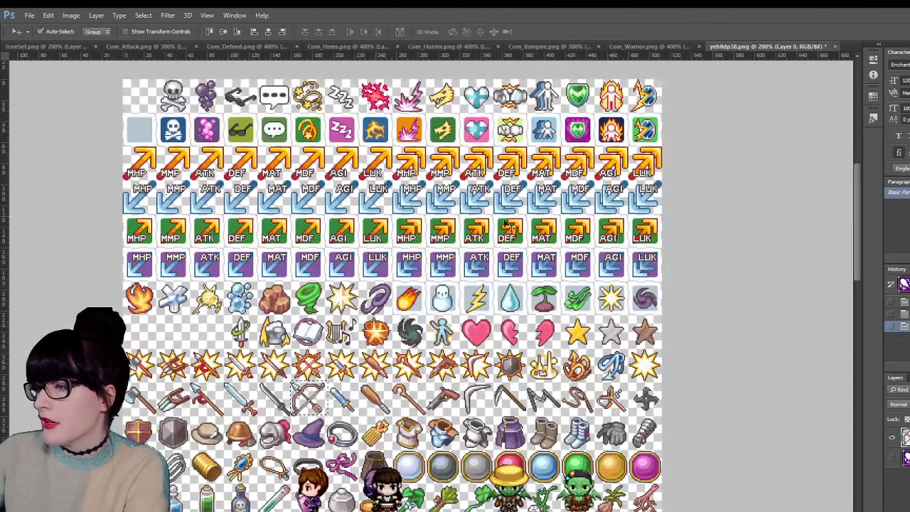
- Reselect the plain bow icon in yeh8dp38.png at 300% zoom so the selection covers the whole bow
click(780, 46)
key(z)
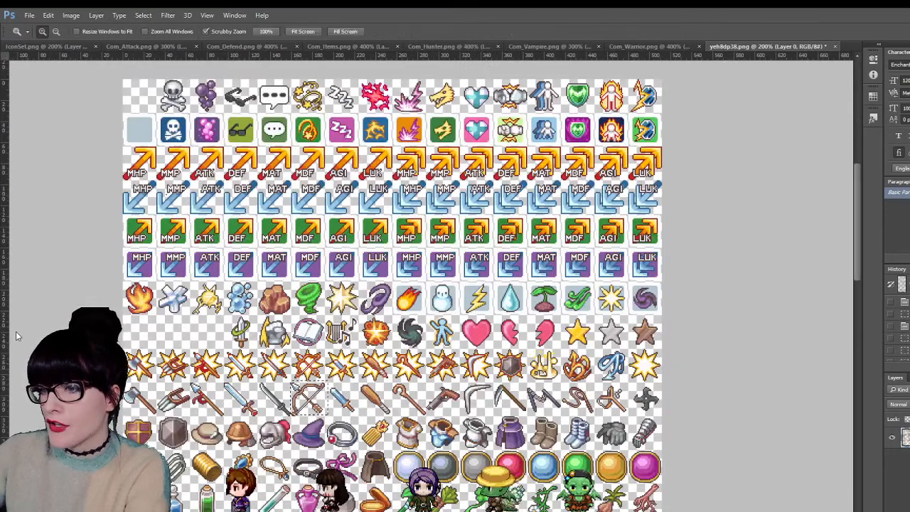
click(369, 430)
key(m)
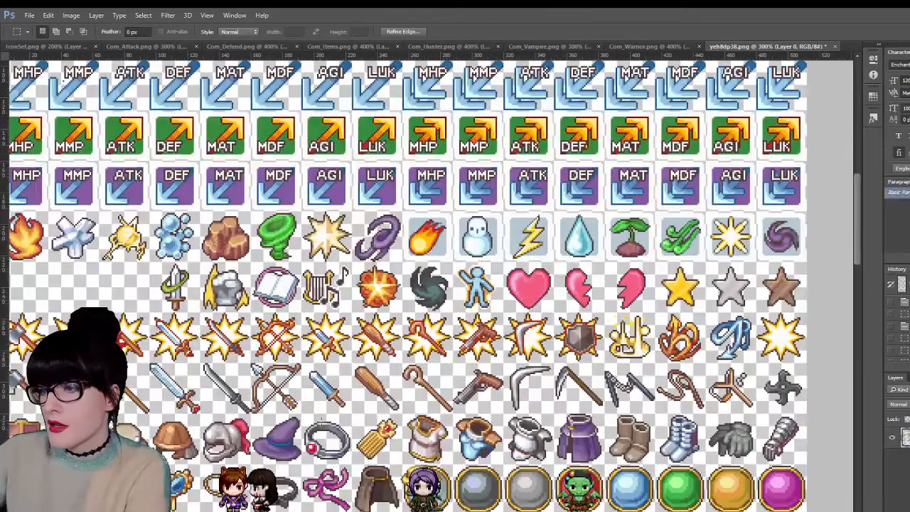
click(246, 362)
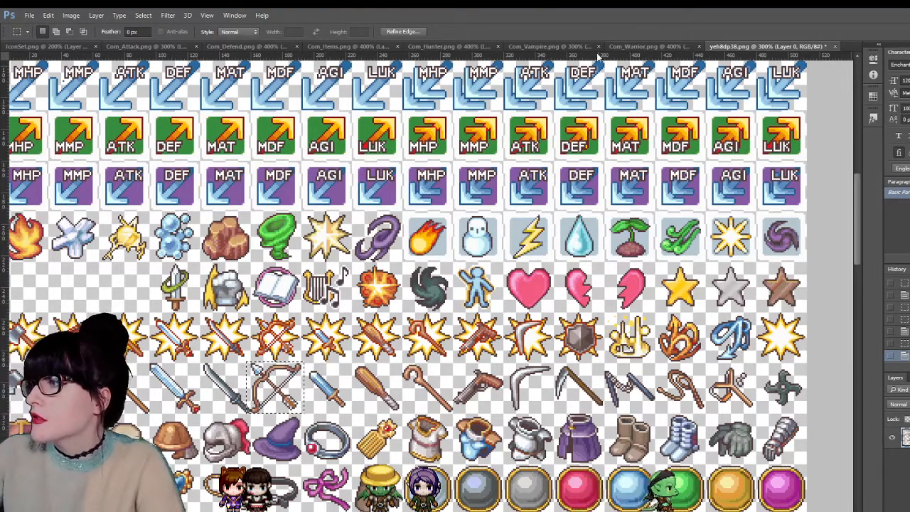
- Paste the reselected bow into Com_Hunter.png, align it to the canvas and delete the earlier bow layer
click(555, 47)
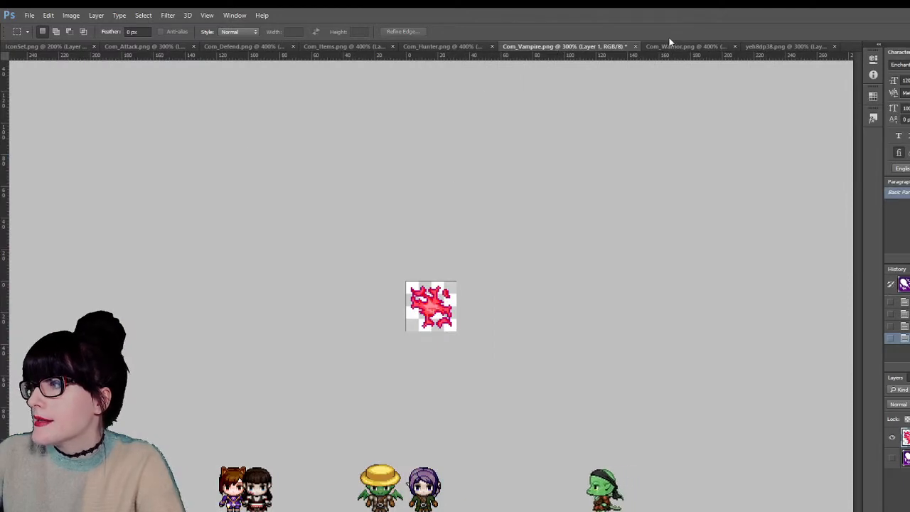
click(414, 43)
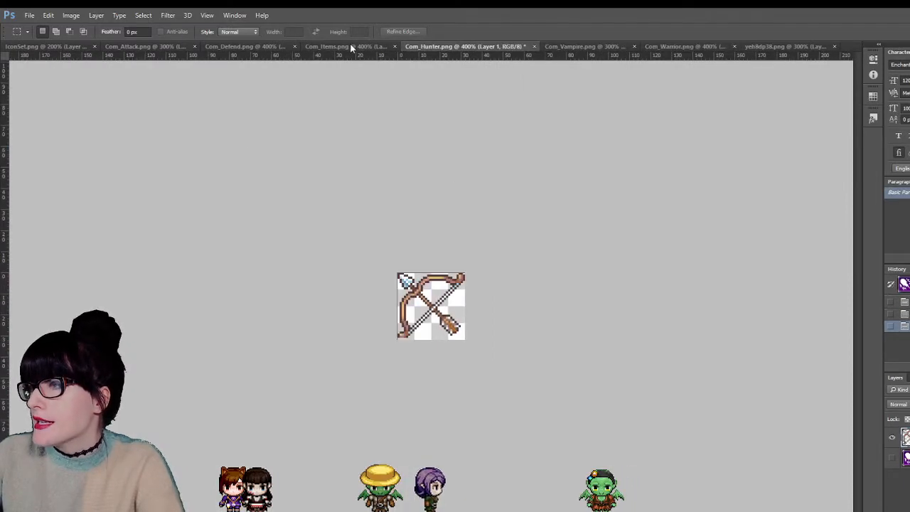
click(350, 44)
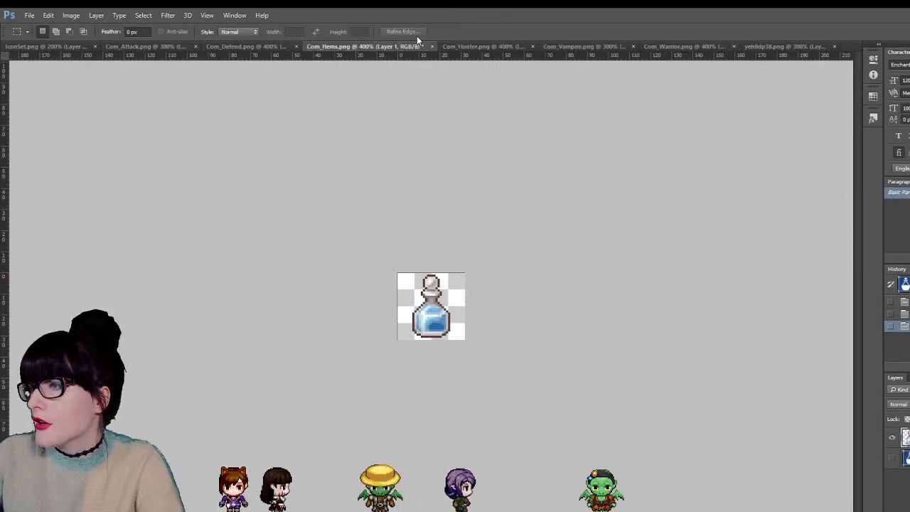
click(460, 45)
key(ctrl+v)
key(v)
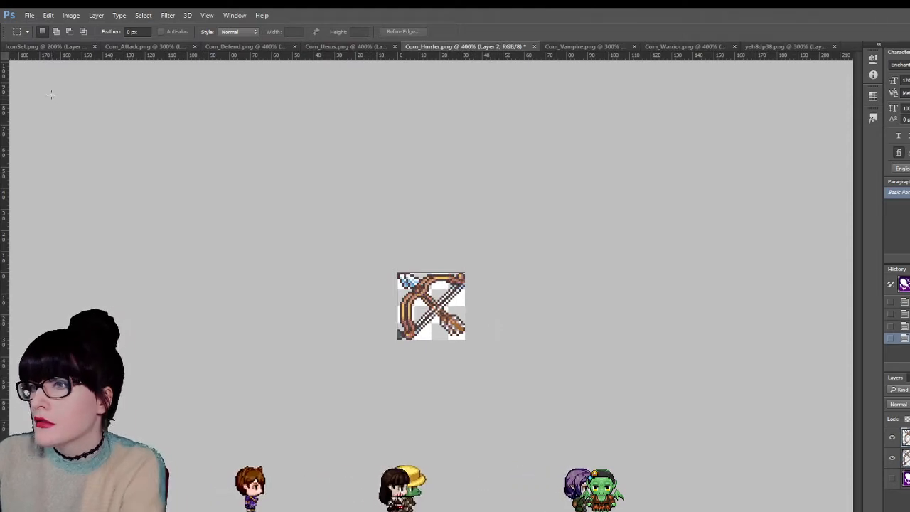
click(893, 459)
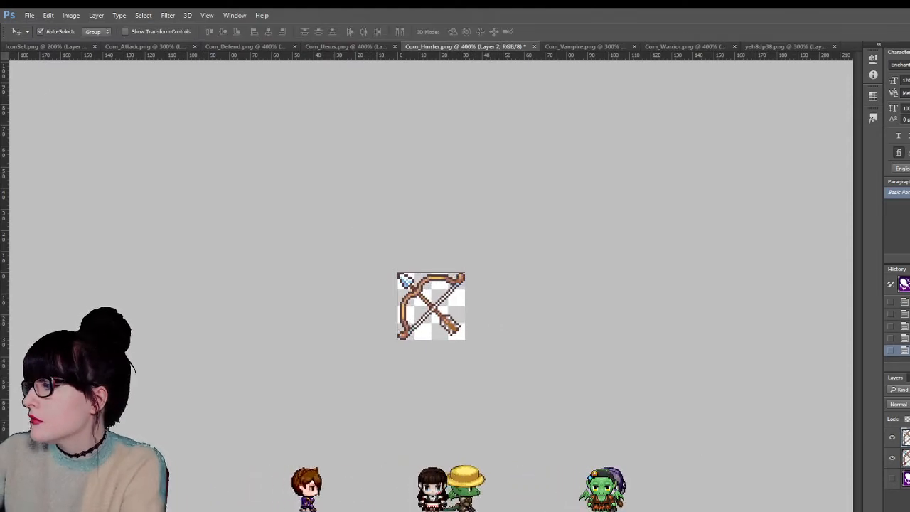
click(906, 460)
key(Delete)
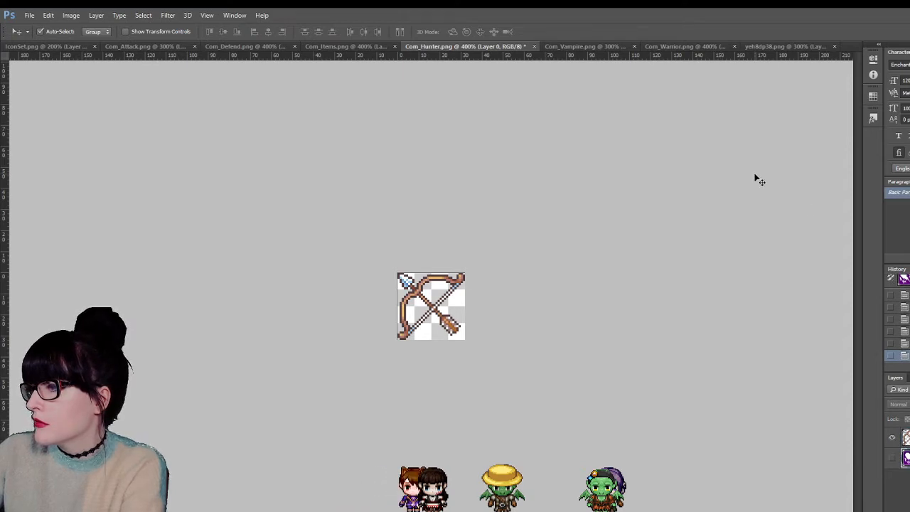
- Review the new icons in Com_Items.png, Com_Hunter.png, Com_Vampire.png and Com_Warrior.png
click(332, 48)
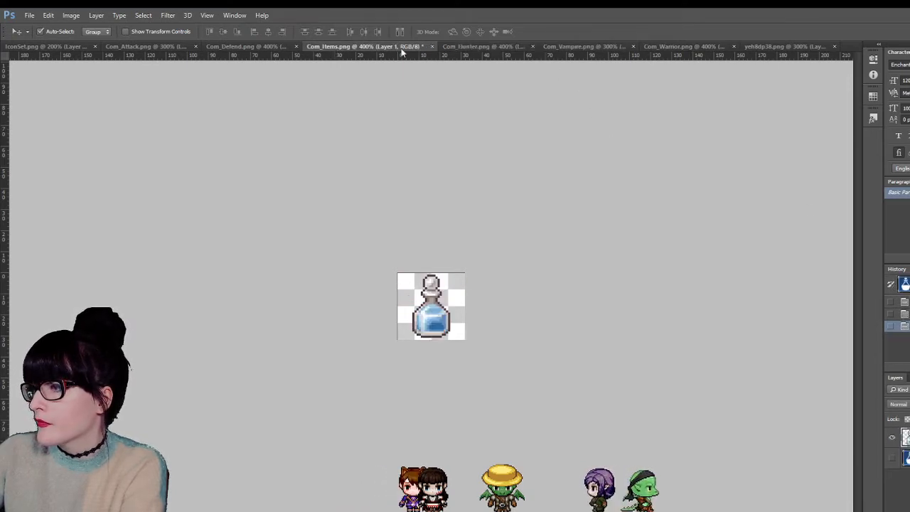
click(475, 47)
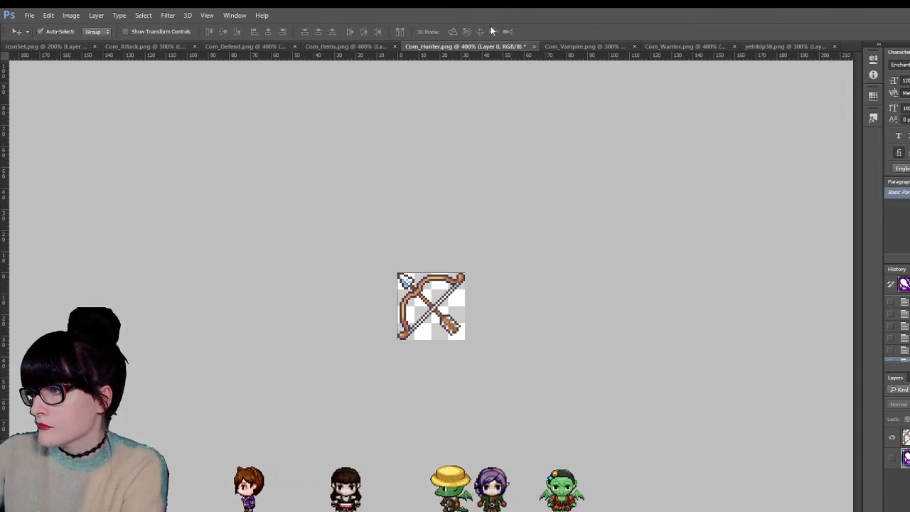
click(583, 45)
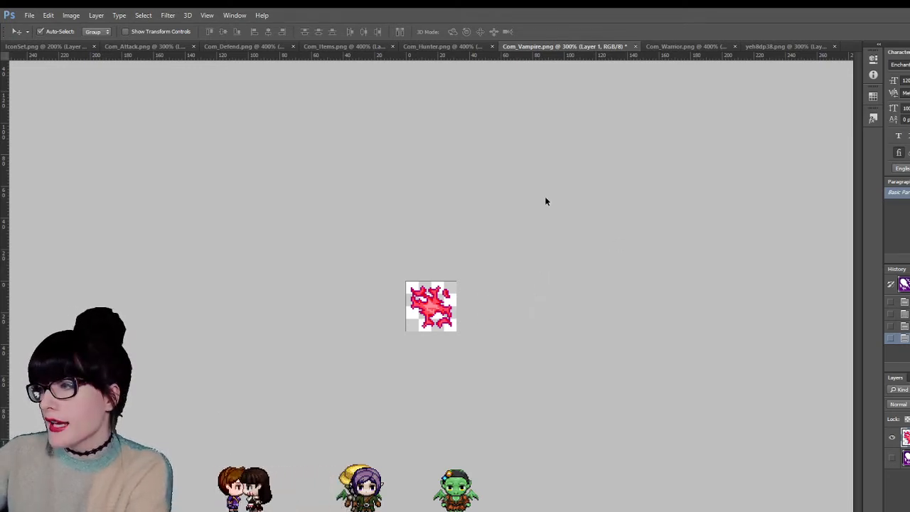
click(310, 47)
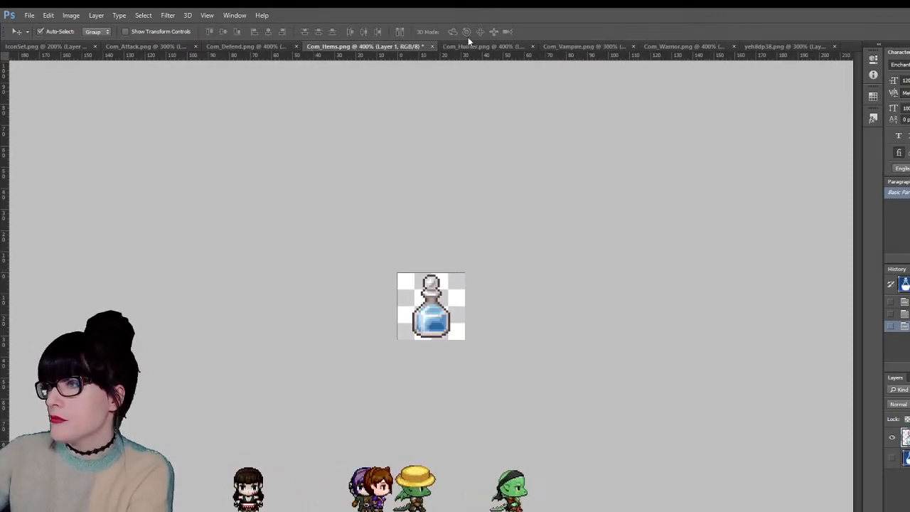
click(665, 49)
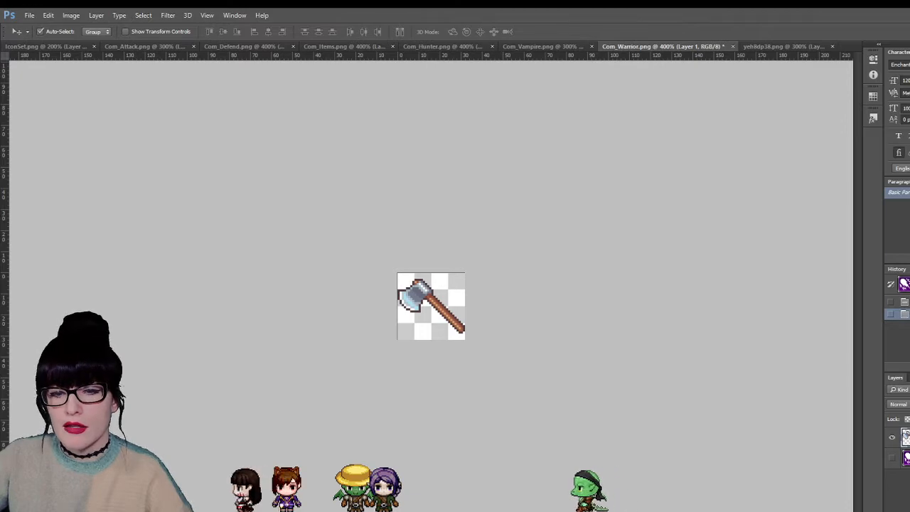
- Switch to RPG Maker and examine The Da Caravaggions troop and its list of available enemies in the database
key(alt+Tab)
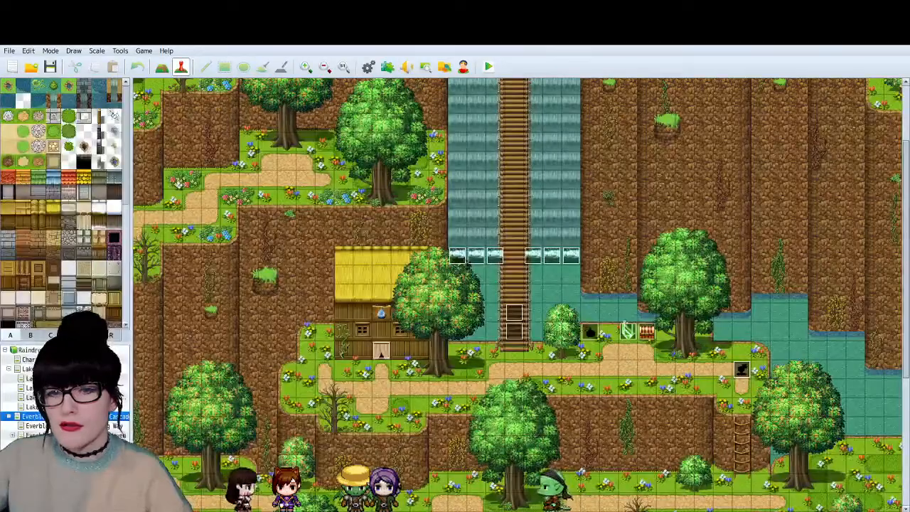
click(368, 66)
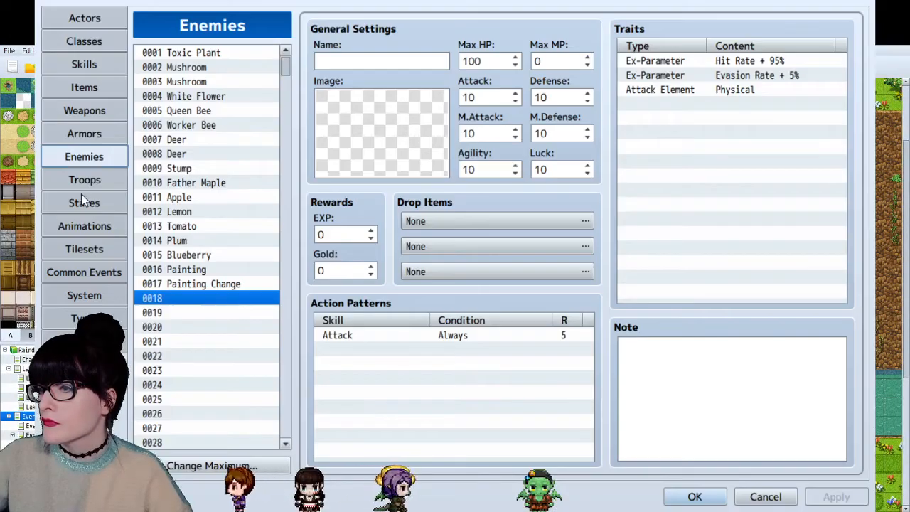
click(83, 186)
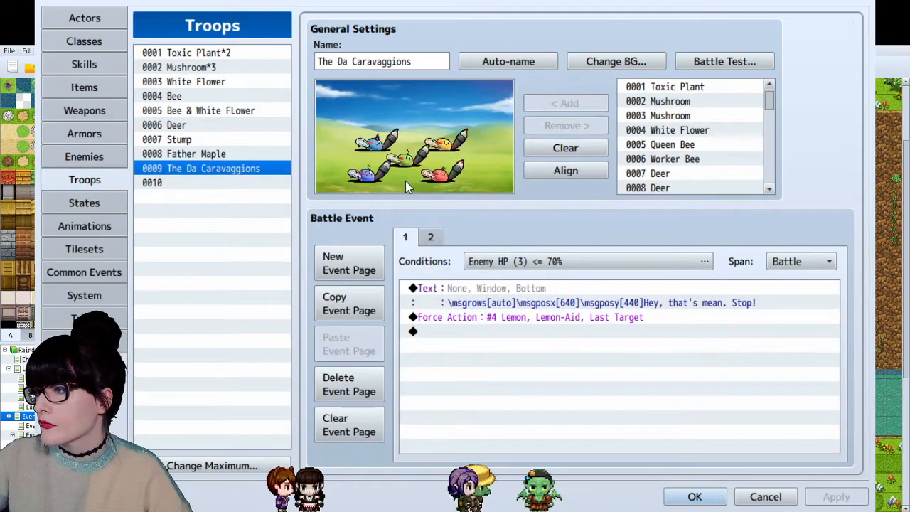
scroll(711, 140, down, 5)
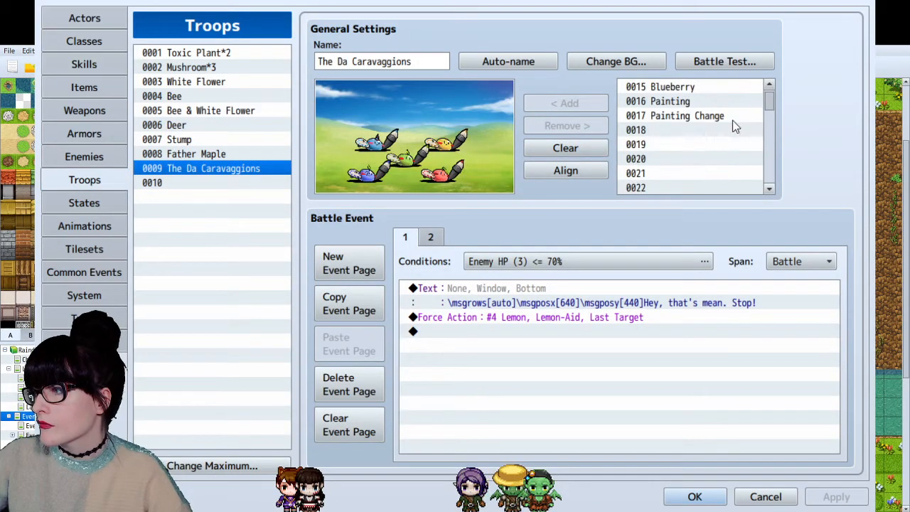
click(402, 159)
click(435, 179)
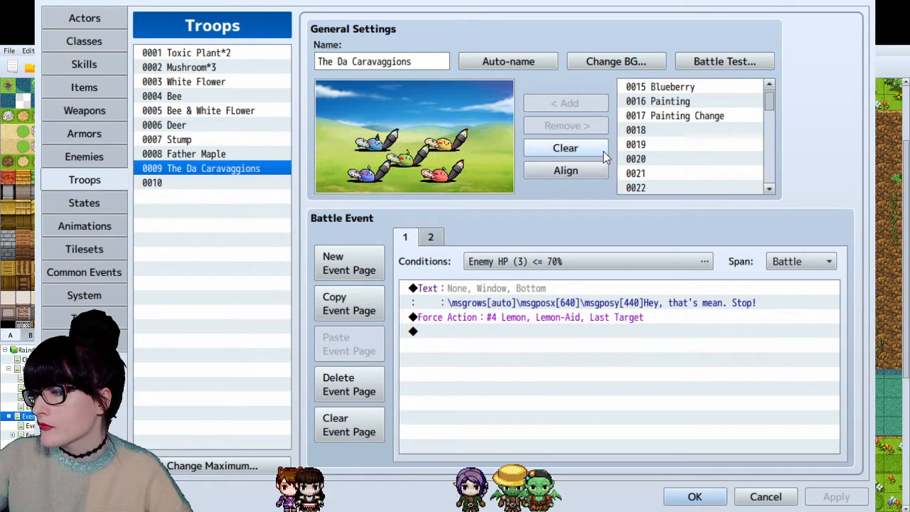
mouse_move(772, 104)
mouse_down()
mouse_move(769, 186)
mouse_move(771, 96)
mouse_up()
scroll(701, 173, down, 4)
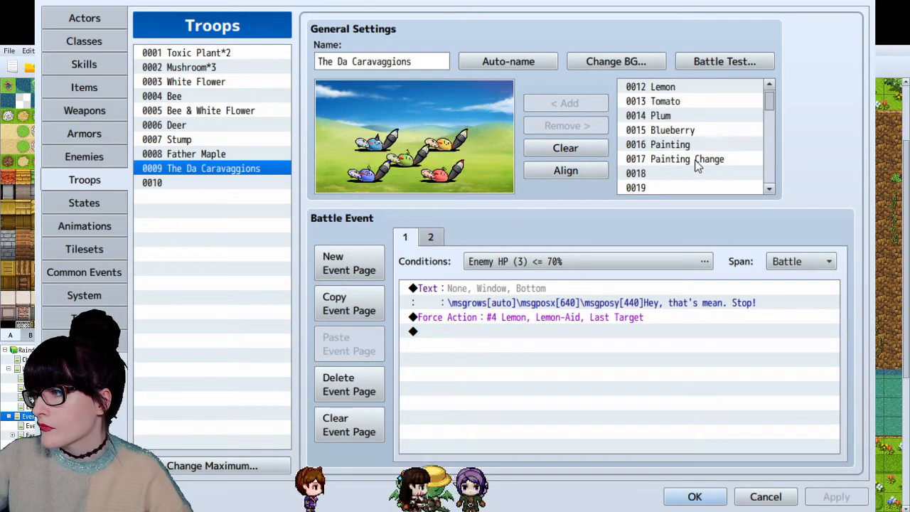
- Look at the Enemies data, return to The Da Caravaggions troop, and apply and close the database
click(100, 137)
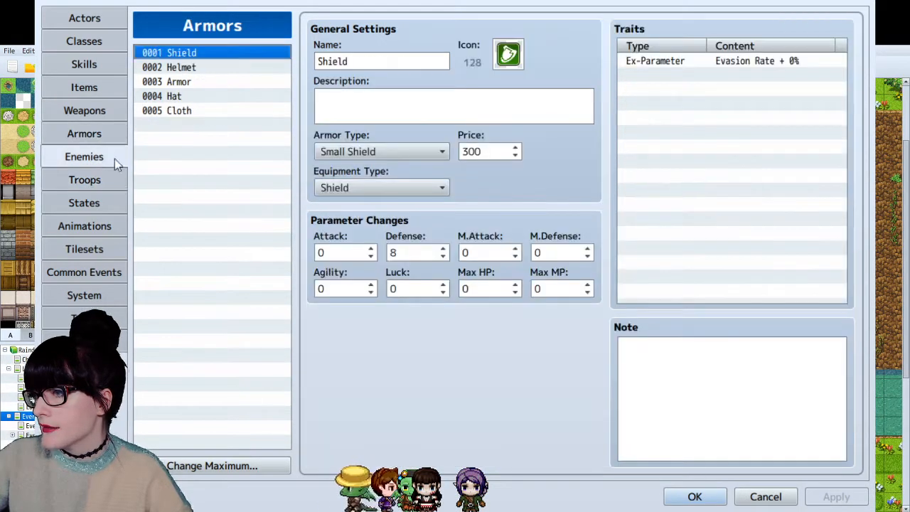
click(114, 158)
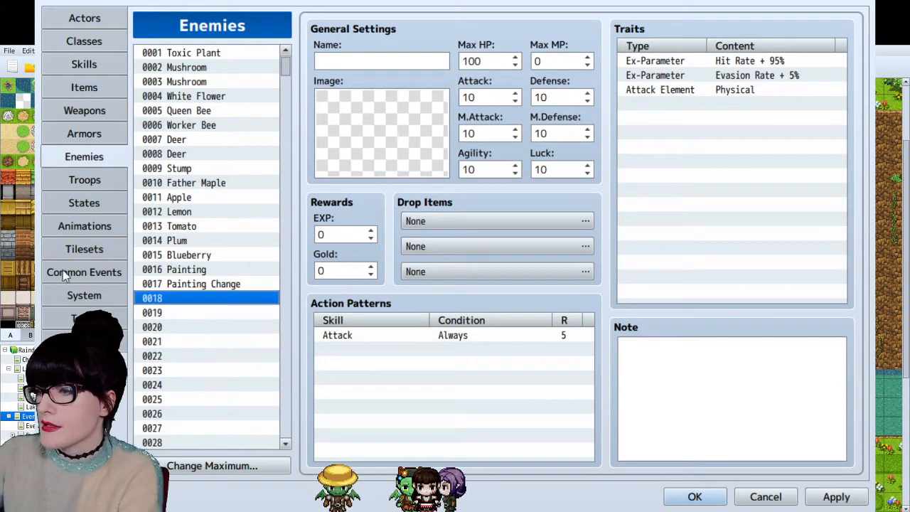
click(99, 180)
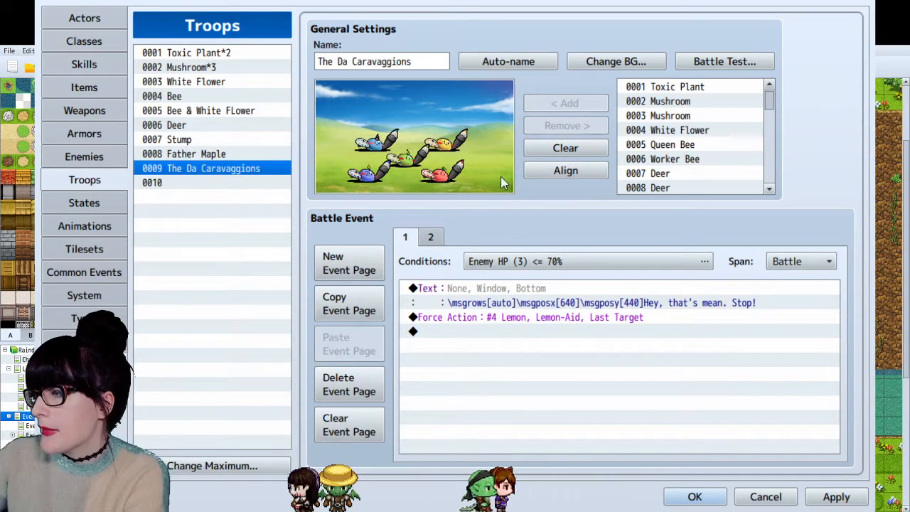
click(835, 499)
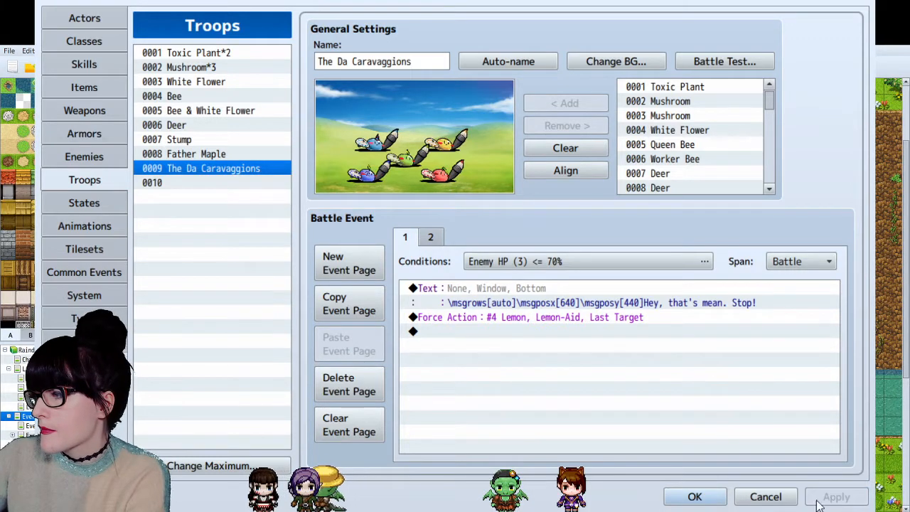
click(693, 498)
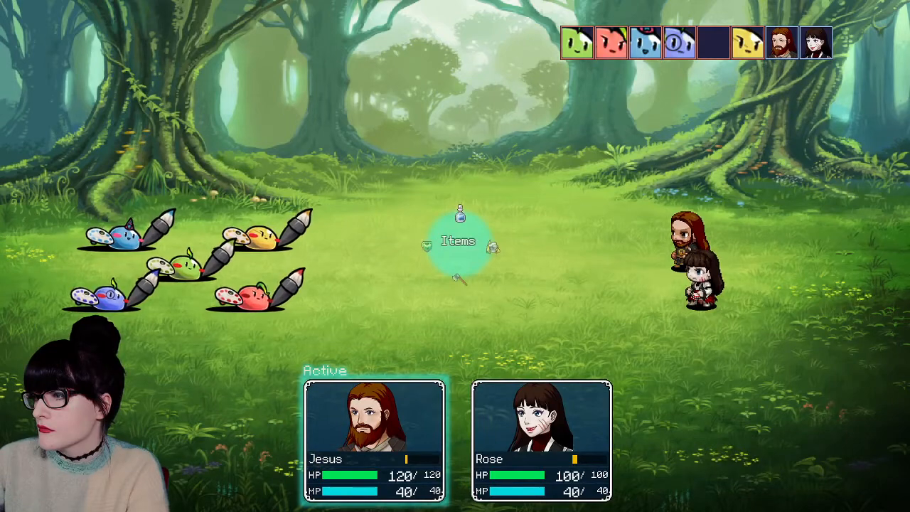
- Cycle through the first hero's battle commands to check the Items and Warrior icons, and order an attack on the blue fruit enemy
key(Left)
key(Left)
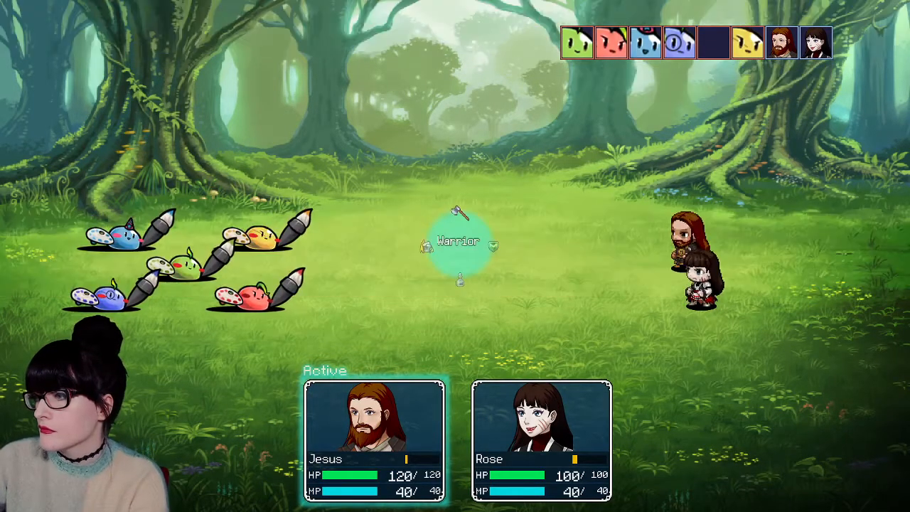
key(Return)
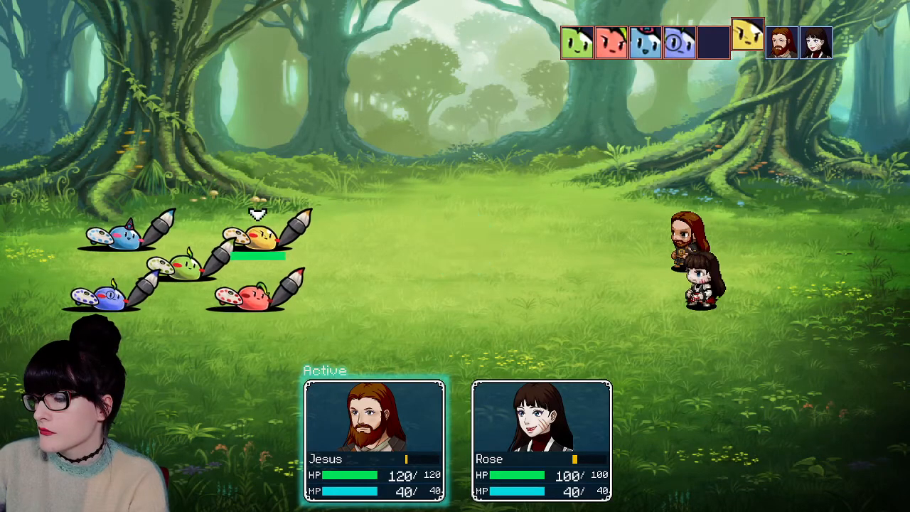
key(Down)
key(Down)
key(Return)
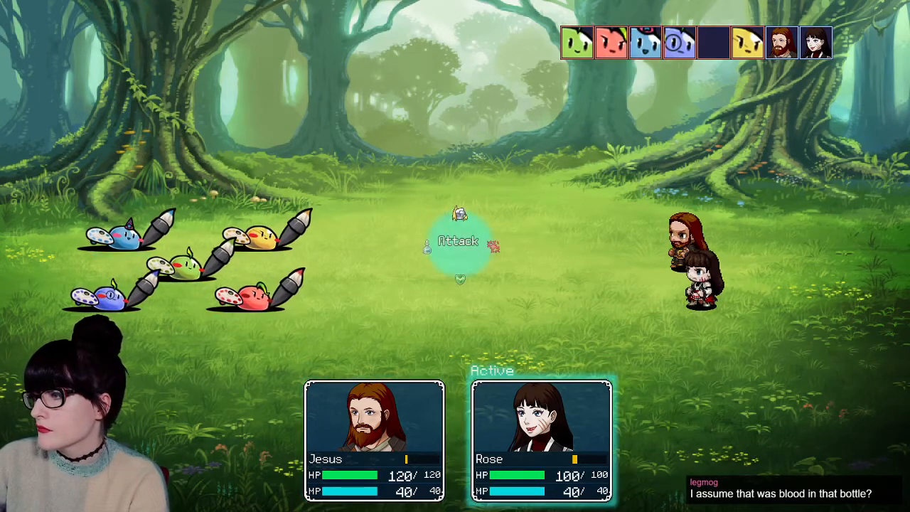
- Cycle through the second hero's battle commands to check the Vampire, Defend and Attack icons
key(Right)
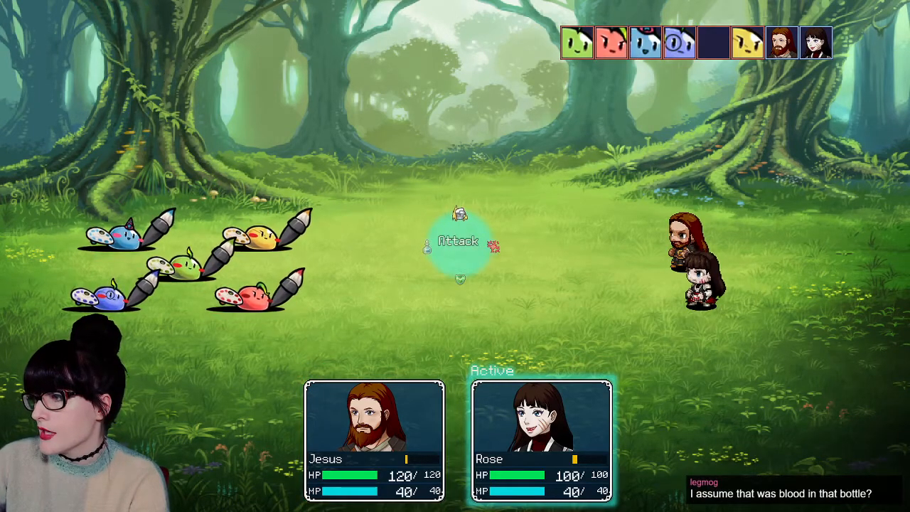
key(Left)
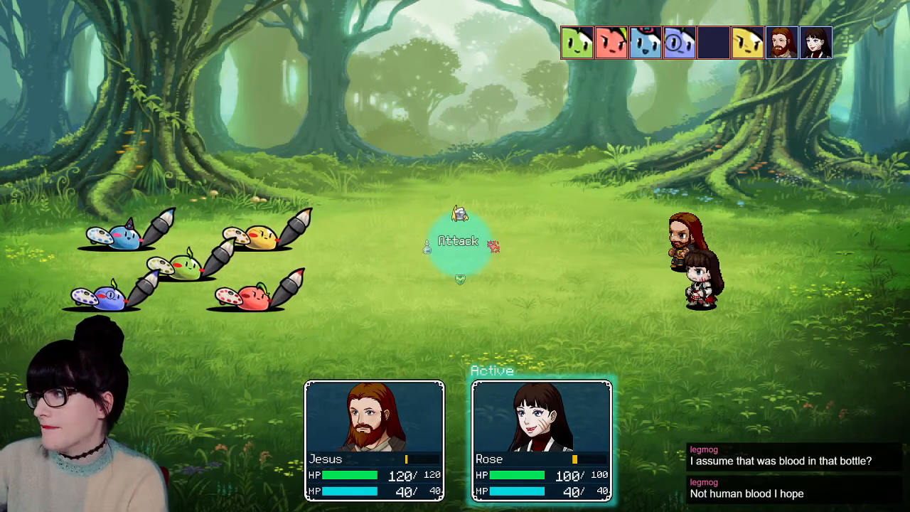
key(Right)
key(Right)
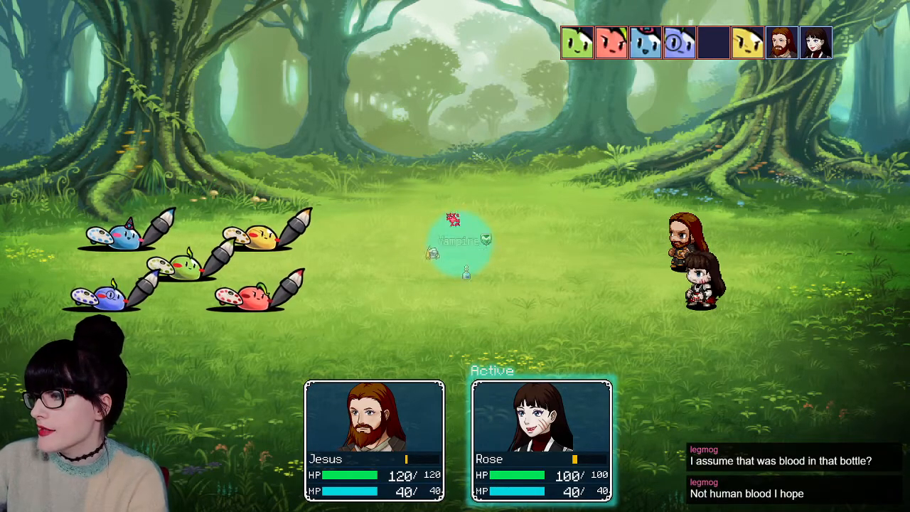
key(Left)
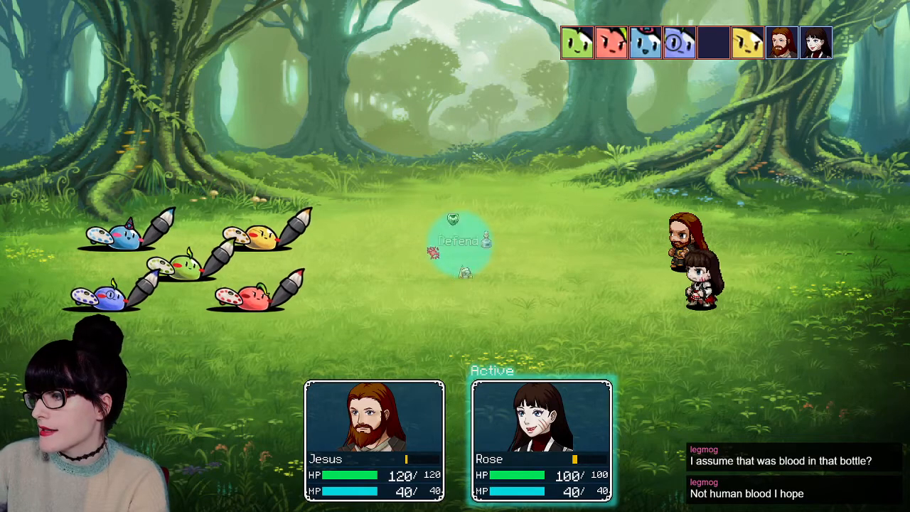
key(Left)
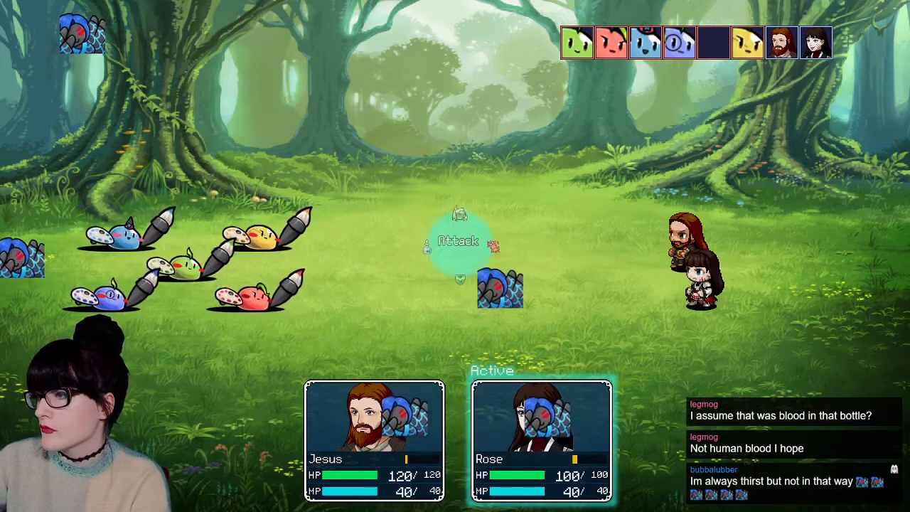
- Order the second hero to attack the blue fruit enemy and advance through the battle dialogue
key(Return)
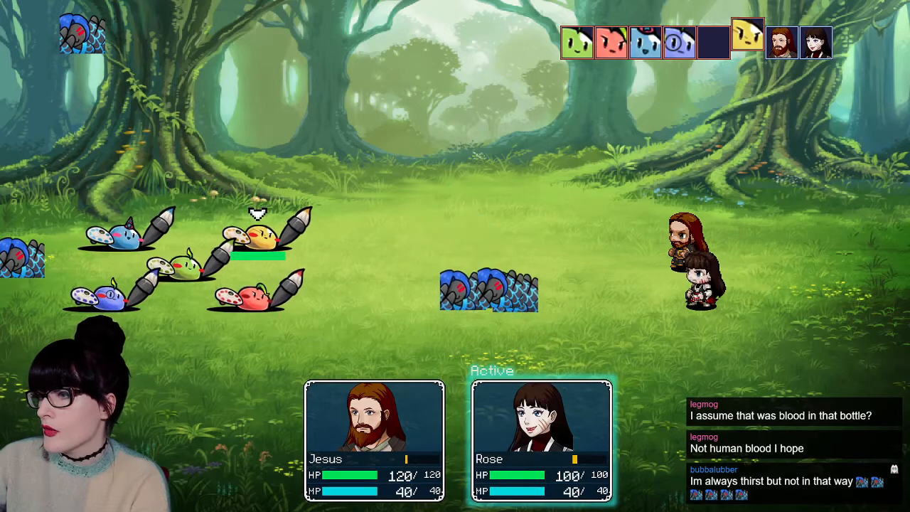
key(Left)
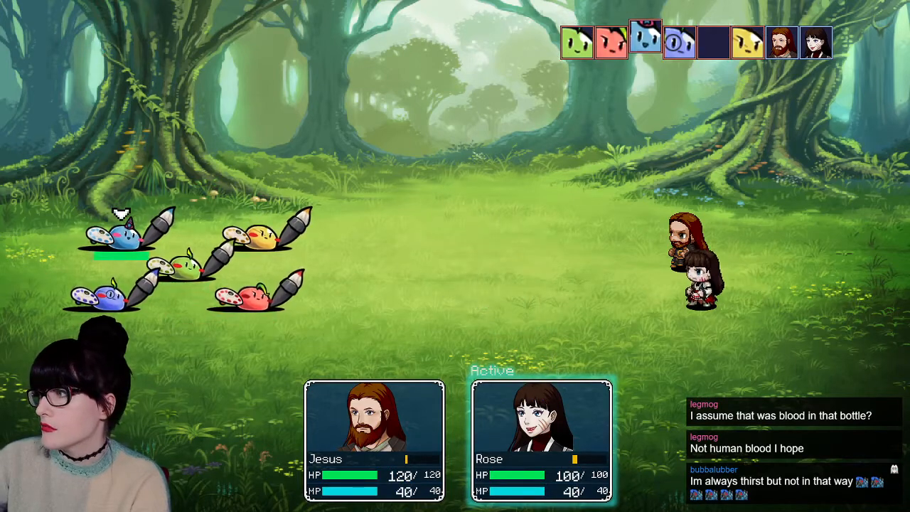
key(Return)
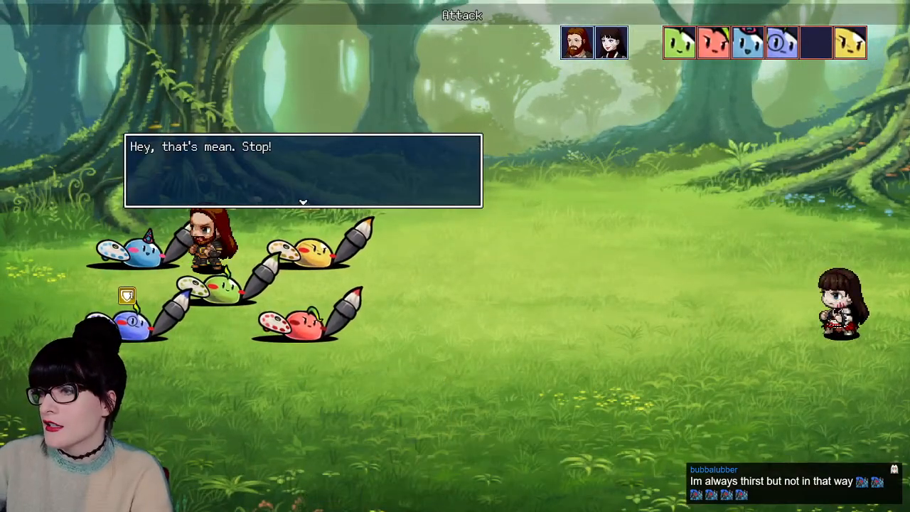
key(Return)
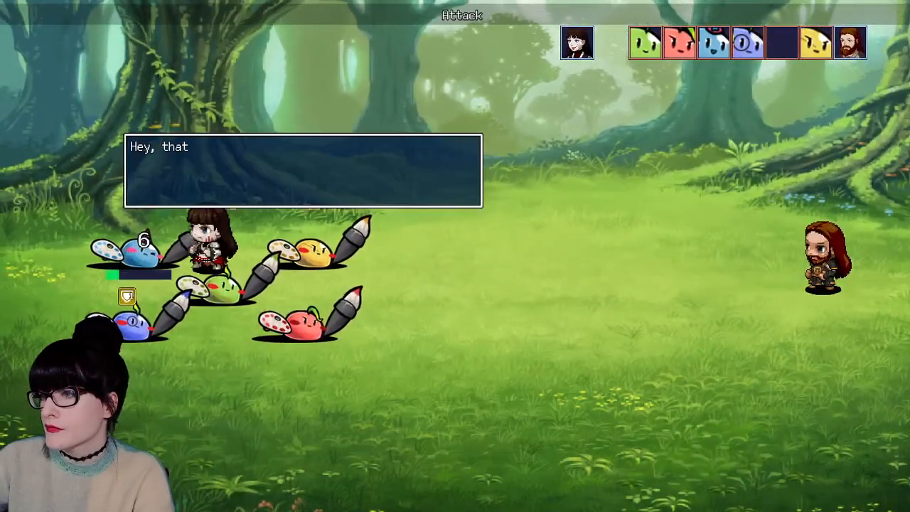
key(Return)
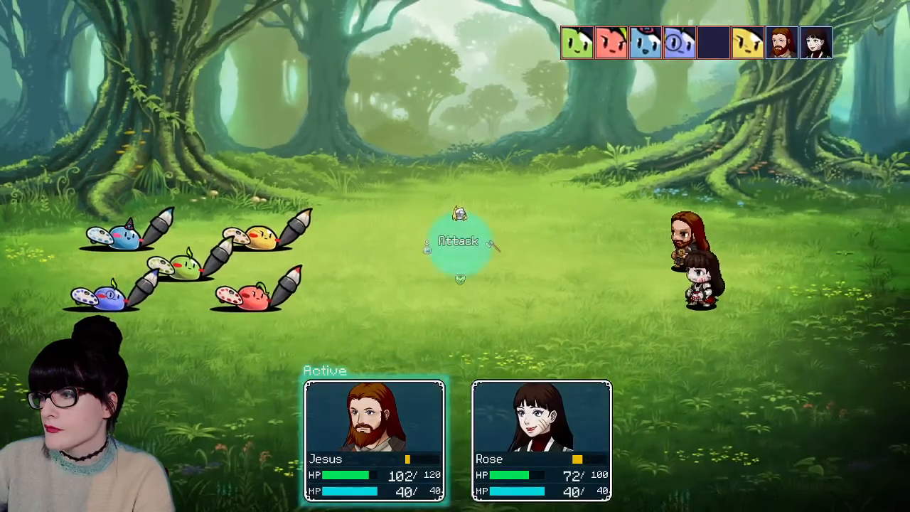
- Play two more rounds, attacking the blue fruit enemy with the first hero and other fruit enemies with the second hero
key(Return)
key(Down)
key(Left)
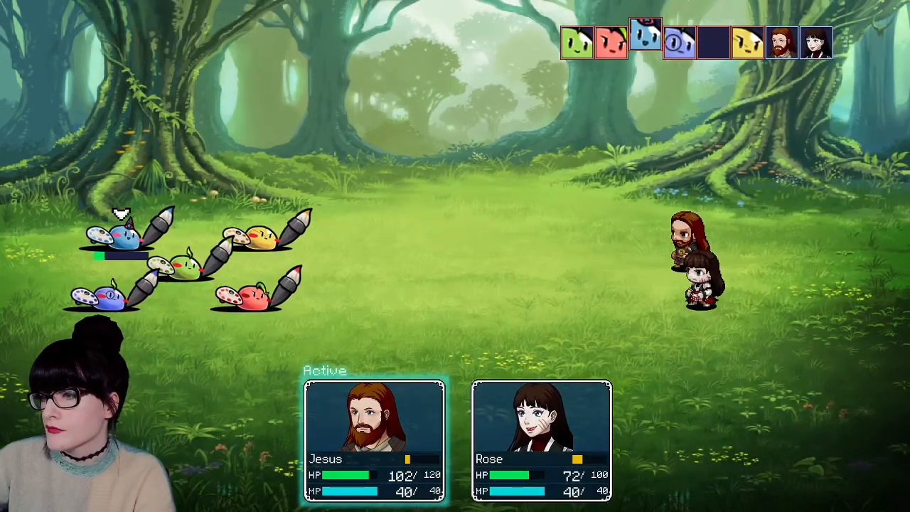
key(Return)
key(Return)
key(Down)
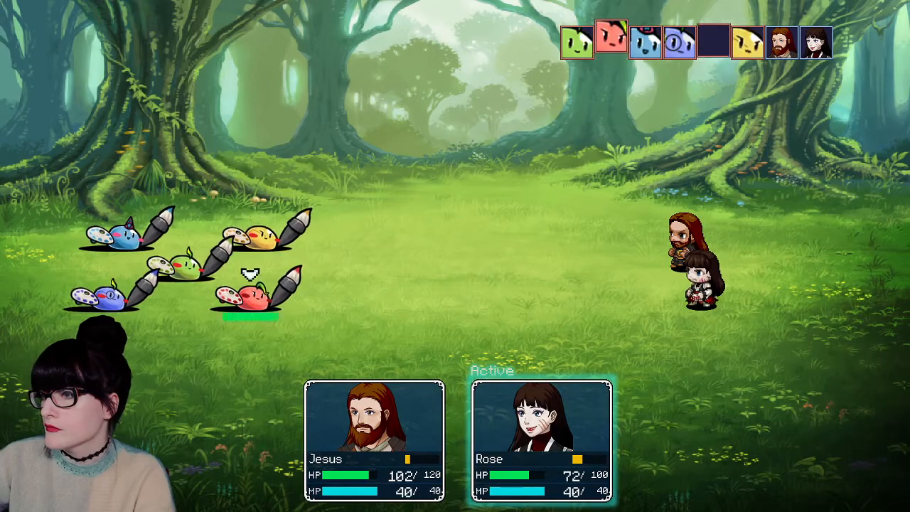
key(Left)
key(Return)
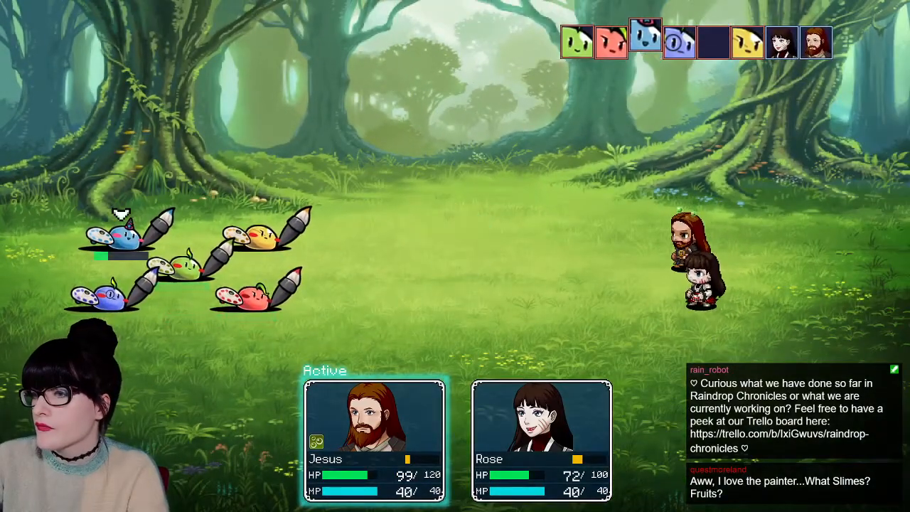
key(Return)
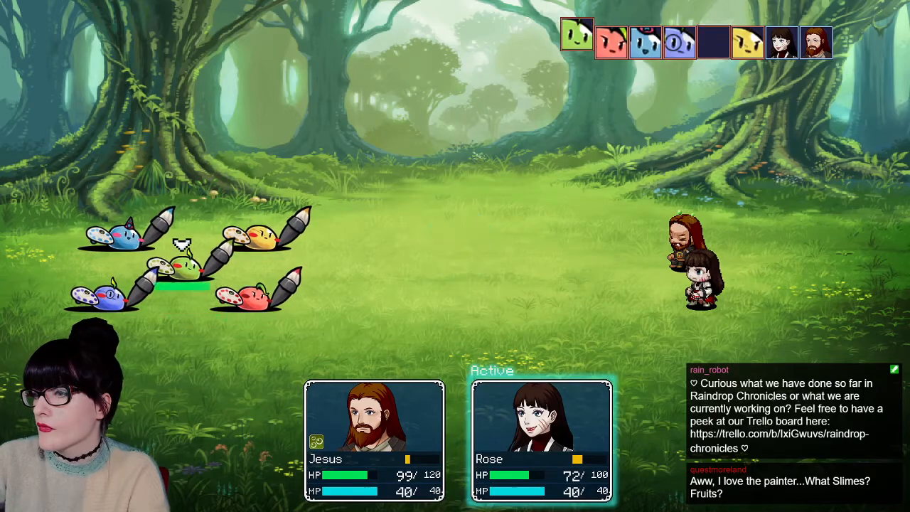
key(Return)
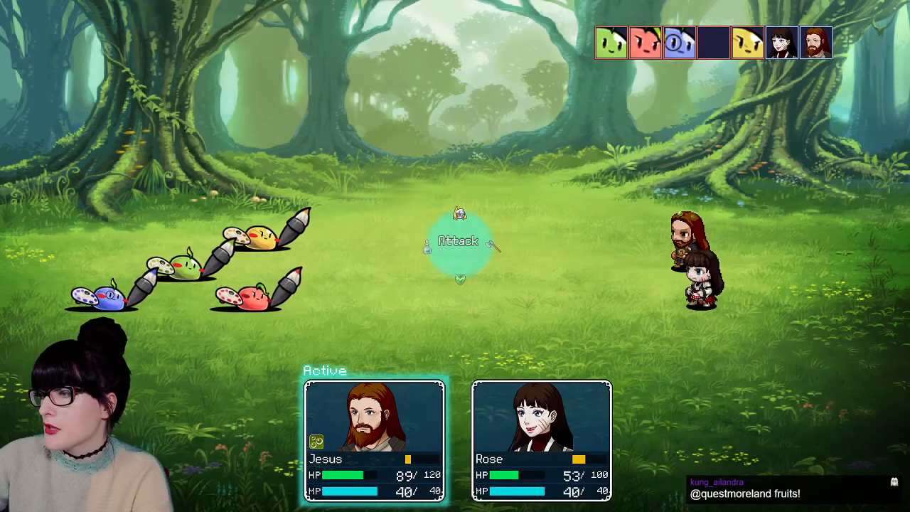
- Leave the running battle and close the game window
key(alt+Tab)
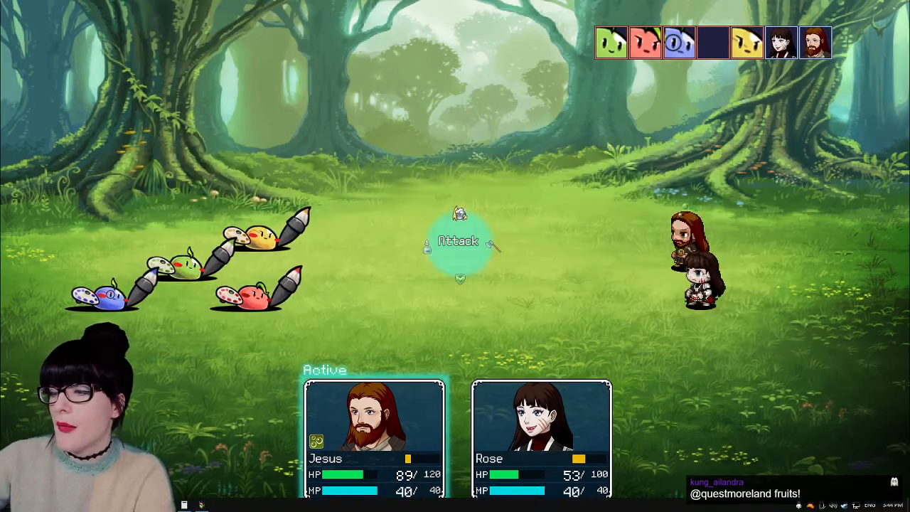
right_click(201, 505)
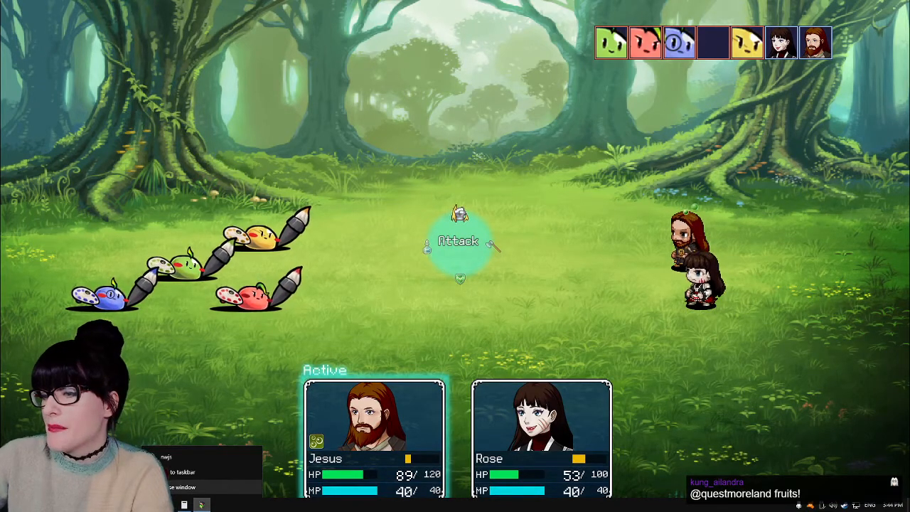
click(182, 487)
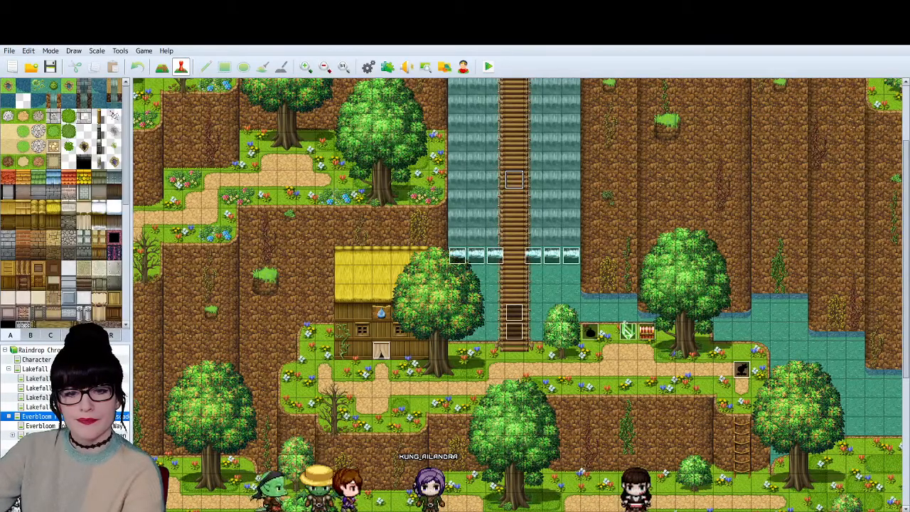
- Check the January To-Do list in draw.io, return to RPG Maker and bring up the warrior skills in the database
key(alt+Tab)
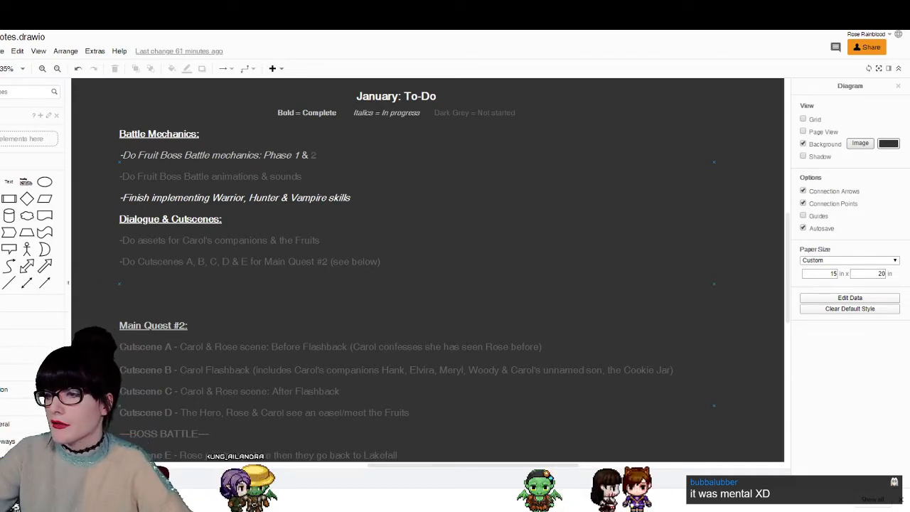
key(alt+Tab)
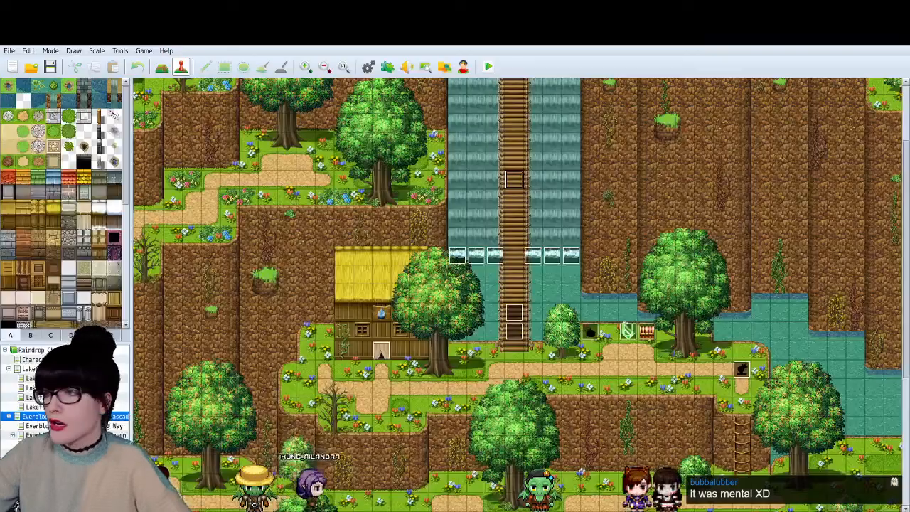
click(369, 67)
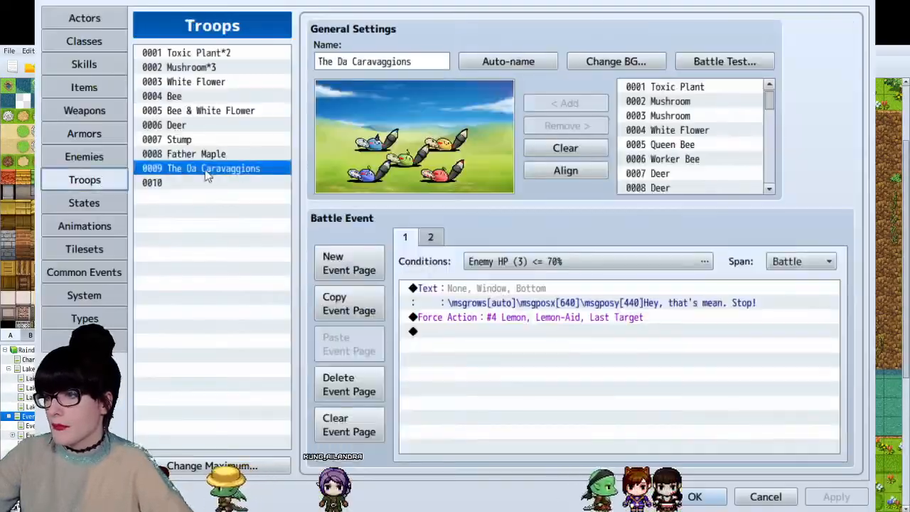
click(84, 62)
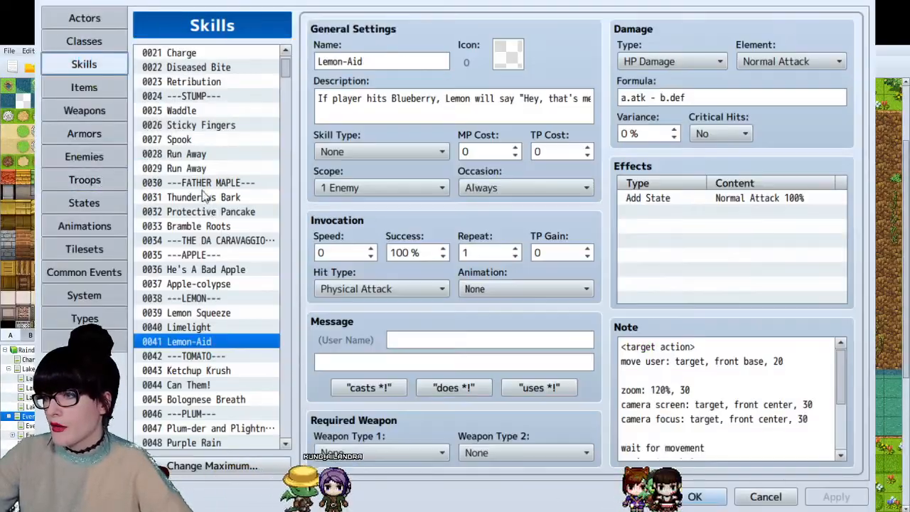
drag(287, 68, 287, 430)
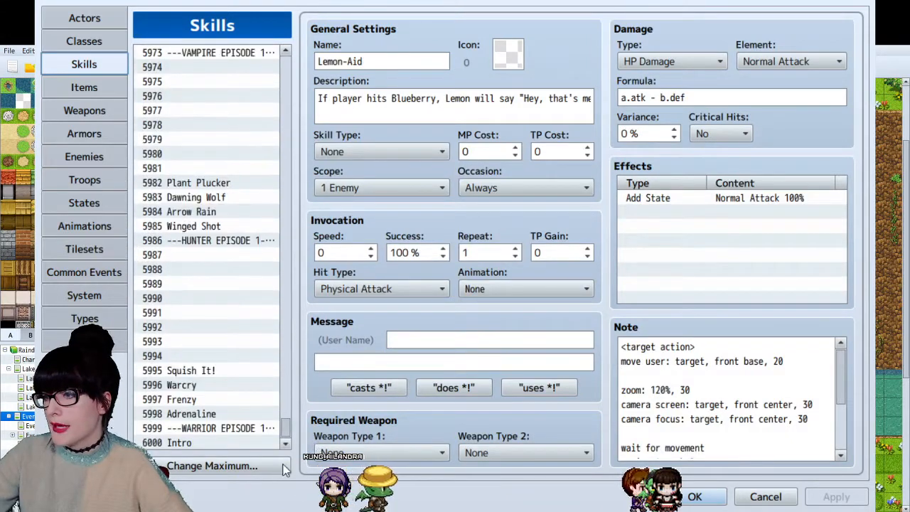
- Examine the Adrenaline skill's settings and the traits and duration of the Adrenaline state it adds
click(191, 414)
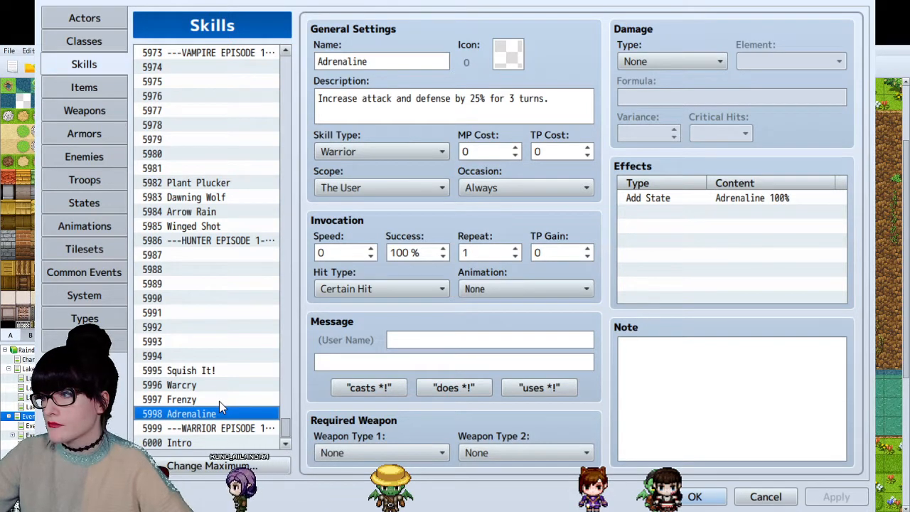
click(691, 198)
click(80, 202)
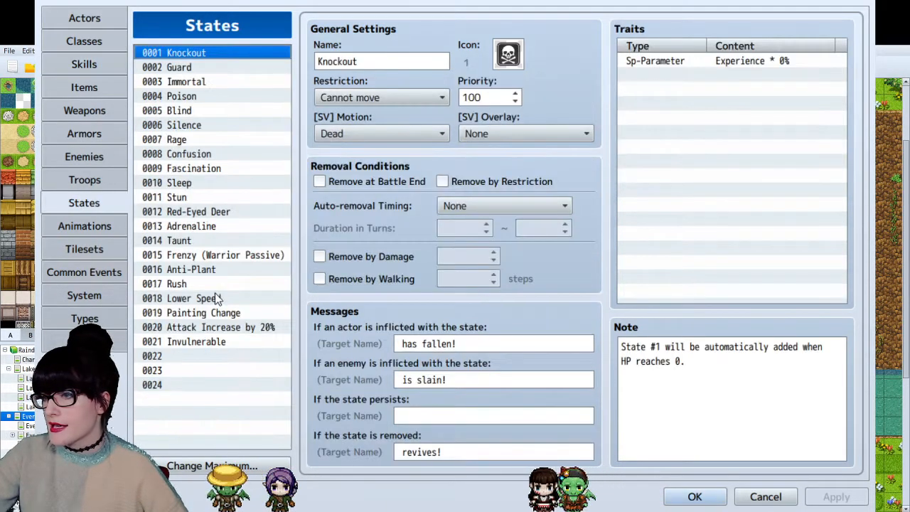
click(190, 227)
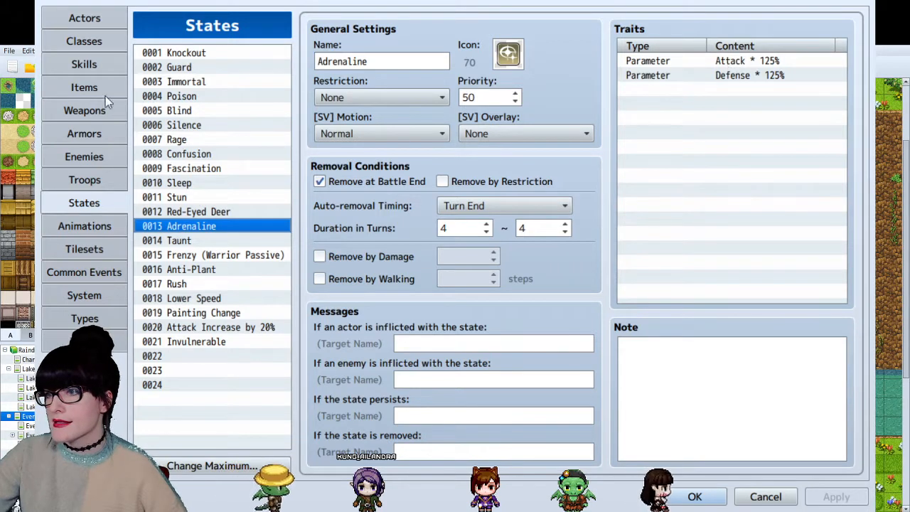
- Examine the Frenzy skill's passive state note and the matching Frenzy (Warrior Passive) state
click(80, 63)
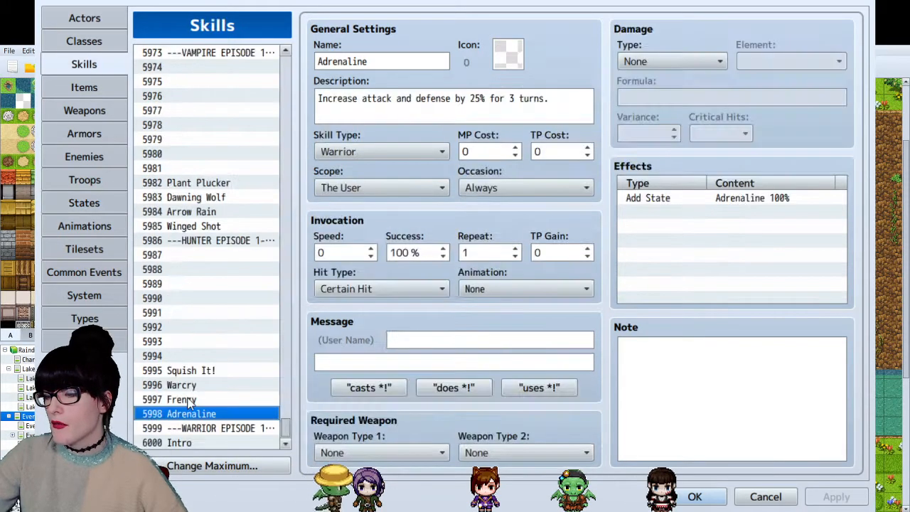
click(186, 400)
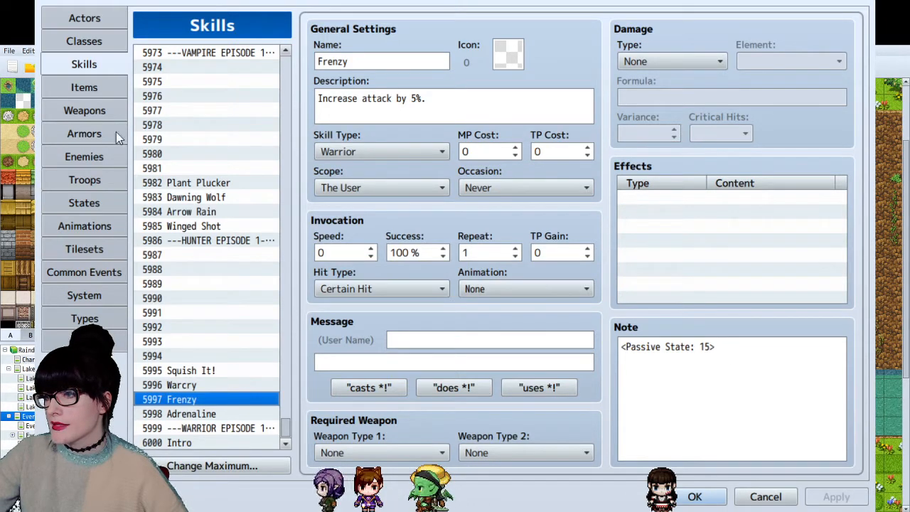
click(85, 203)
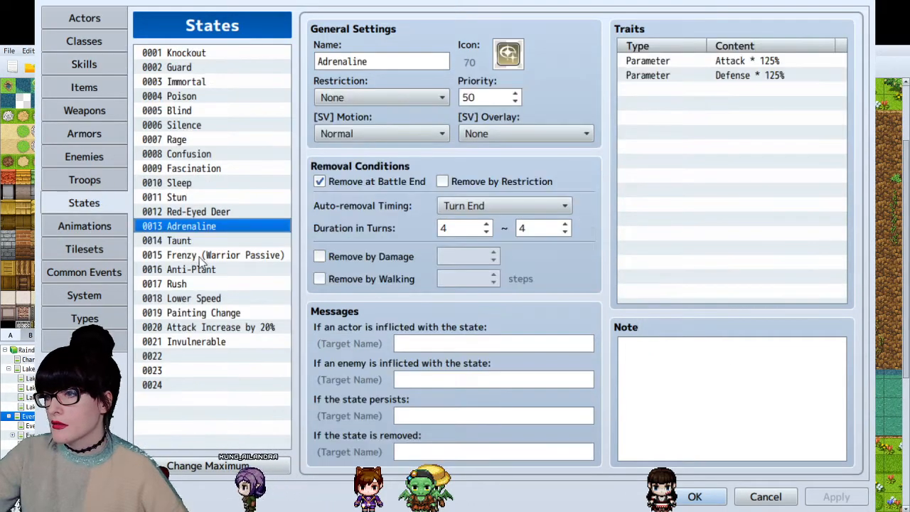
click(211, 256)
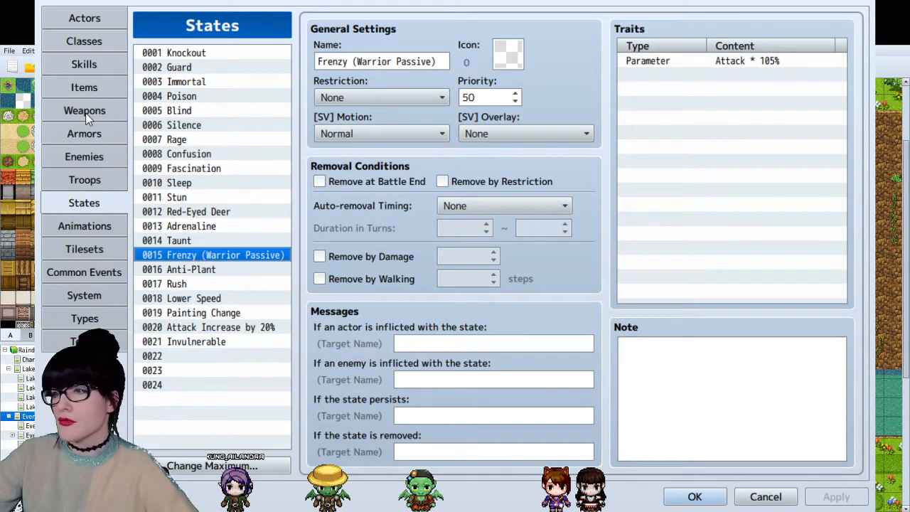
- Examine the Warcry skill's settings and the trait and duration of the Taunt state it adds
click(101, 64)
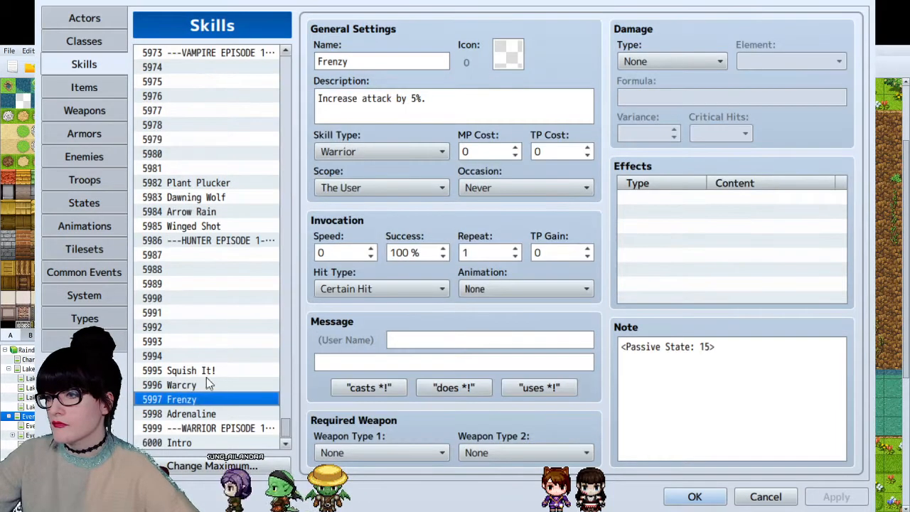
click(205, 384)
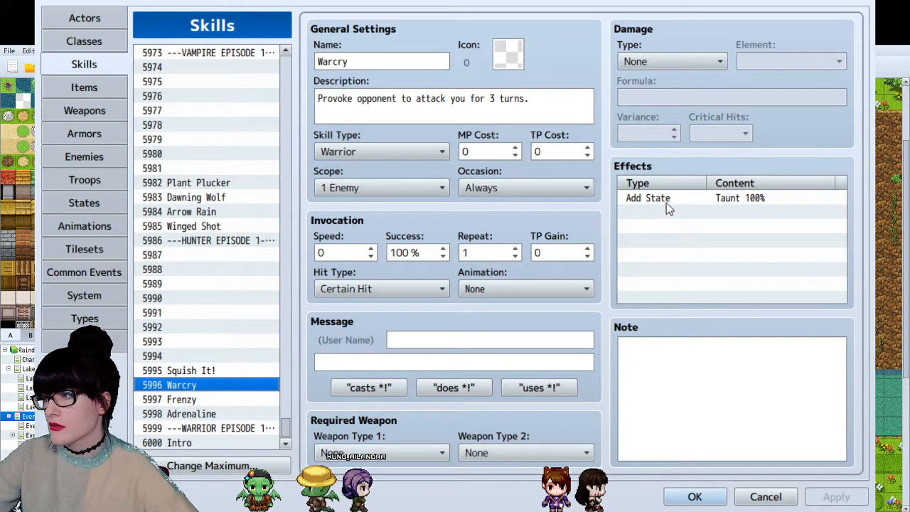
click(83, 197)
click(202, 242)
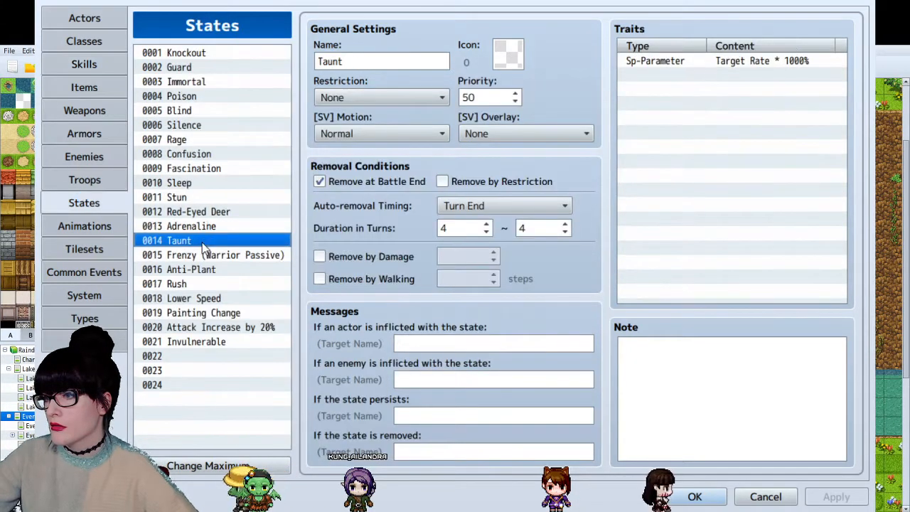
- Examine the Squish It! skill's effect and the traits and removal conditions of its Anti-Plant state
click(97, 64)
click(207, 373)
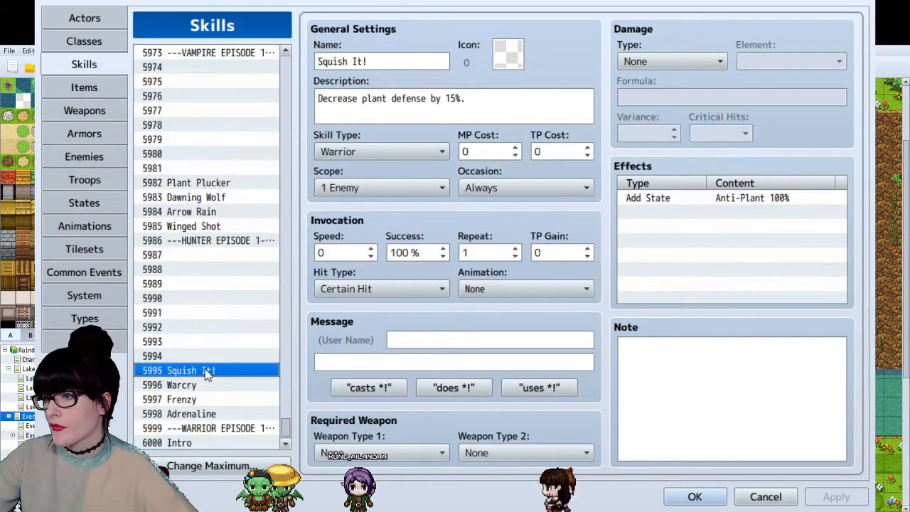
click(710, 199)
click(717, 210)
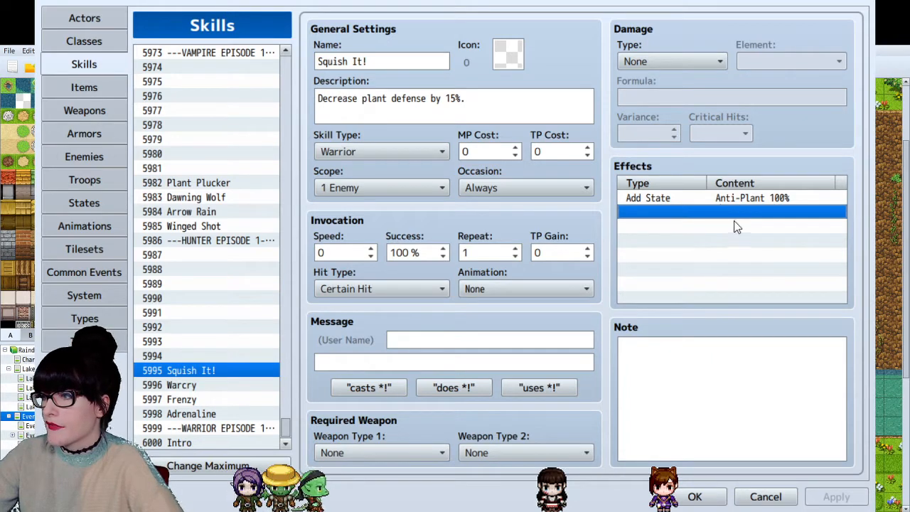
click(742, 197)
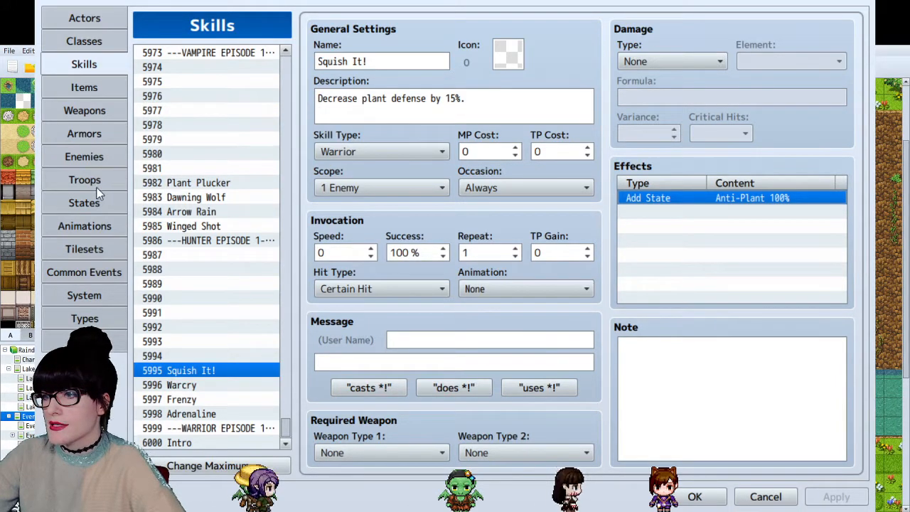
click(84, 203)
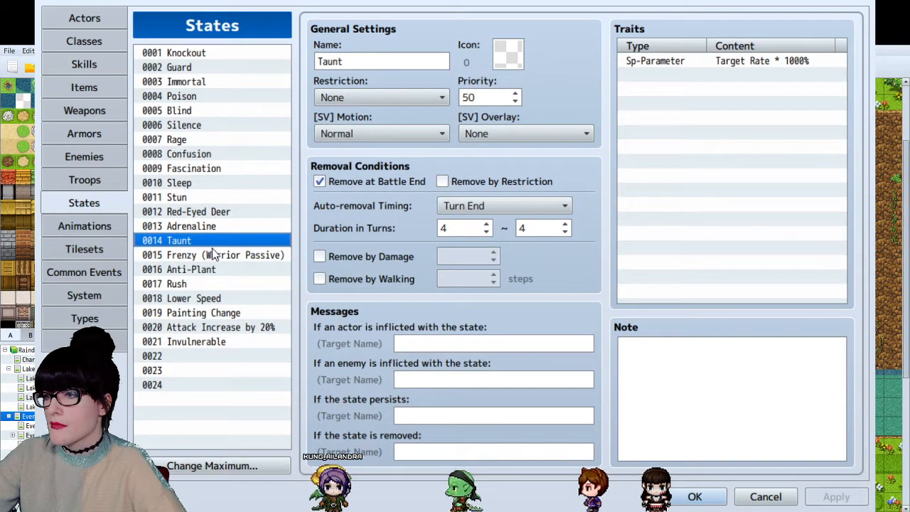
click(199, 274)
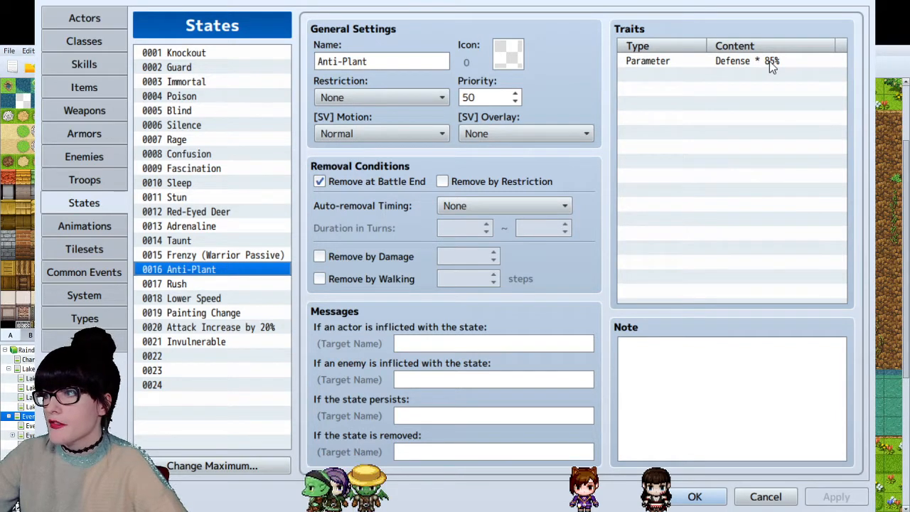
- Examine the enemies from Toxic Plant through Worker Bee for traits that accept or resist the Anti-Plant state
click(83, 157)
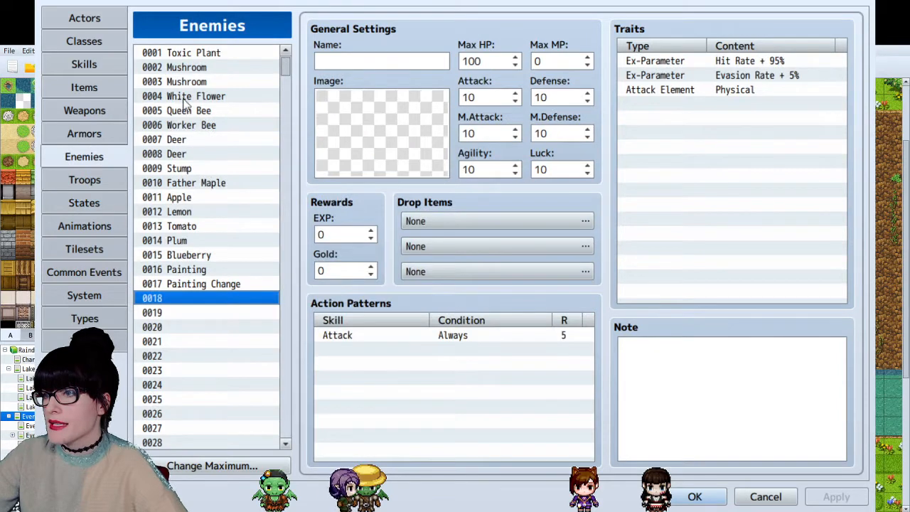
click(210, 55)
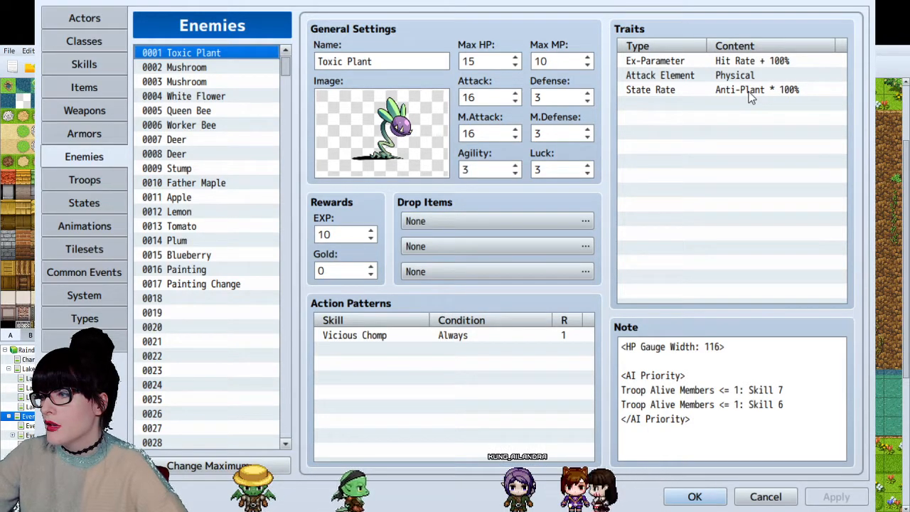
click(208, 67)
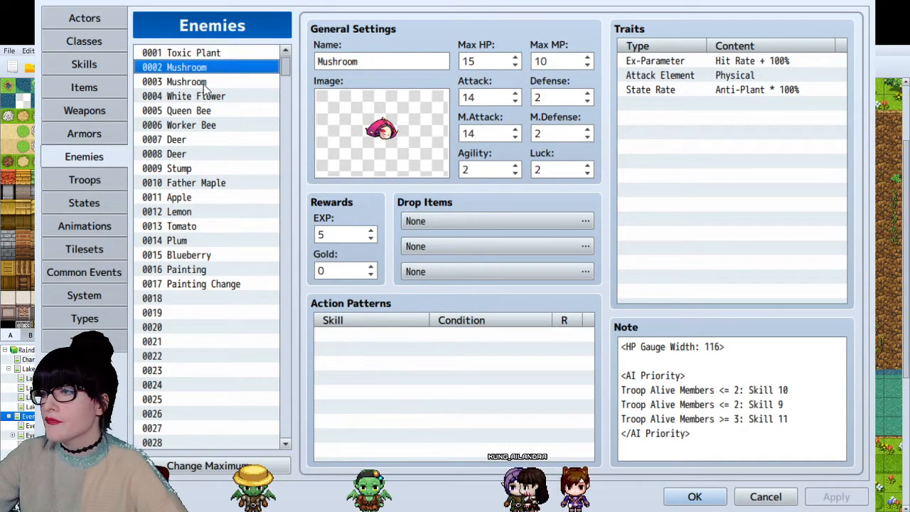
click(204, 83)
click(217, 101)
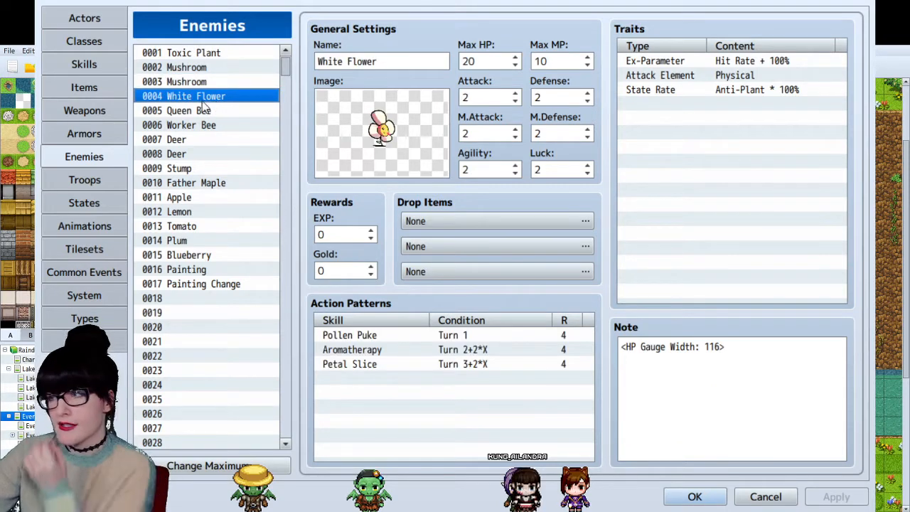
click(214, 54)
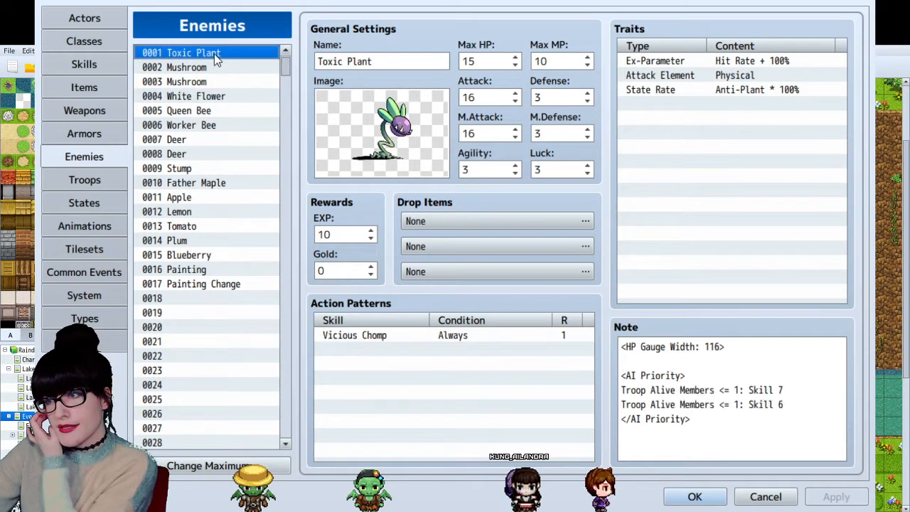
click(207, 66)
click(211, 97)
click(212, 111)
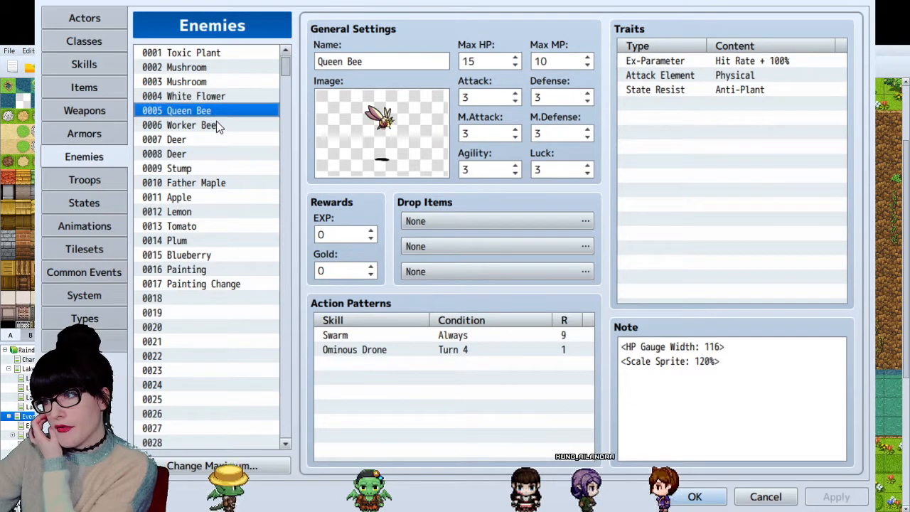
click(216, 125)
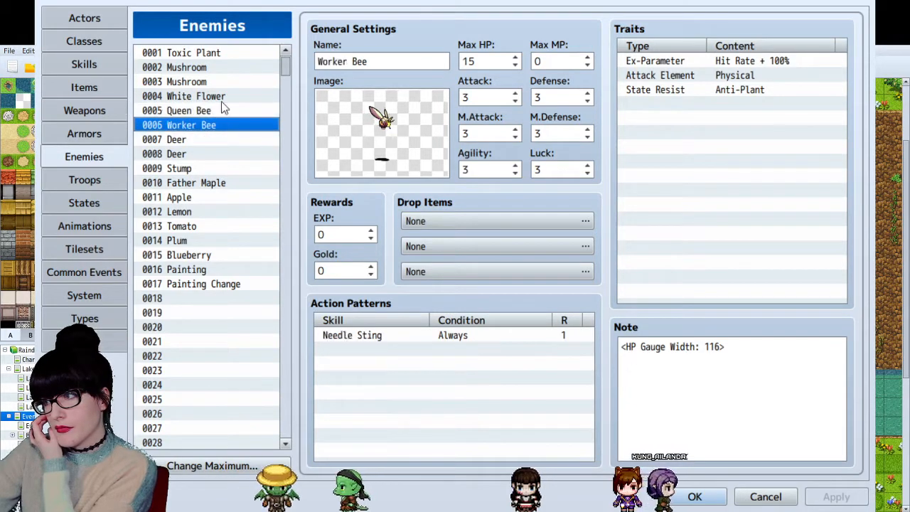
- Compare the Anti-Plant traits of White Flower and the bees with those of the Deer, Stump and Father Maple enemies
click(220, 97)
click(221, 84)
click(223, 111)
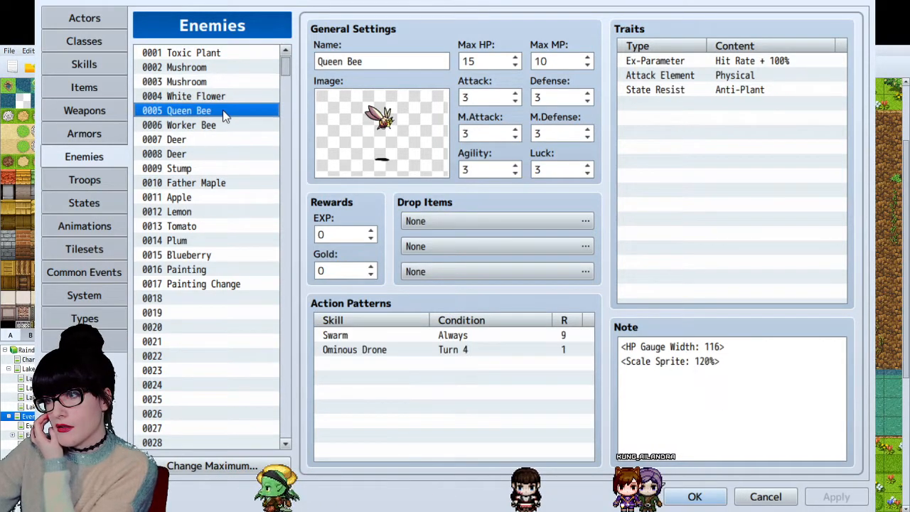
click(223, 126)
click(223, 142)
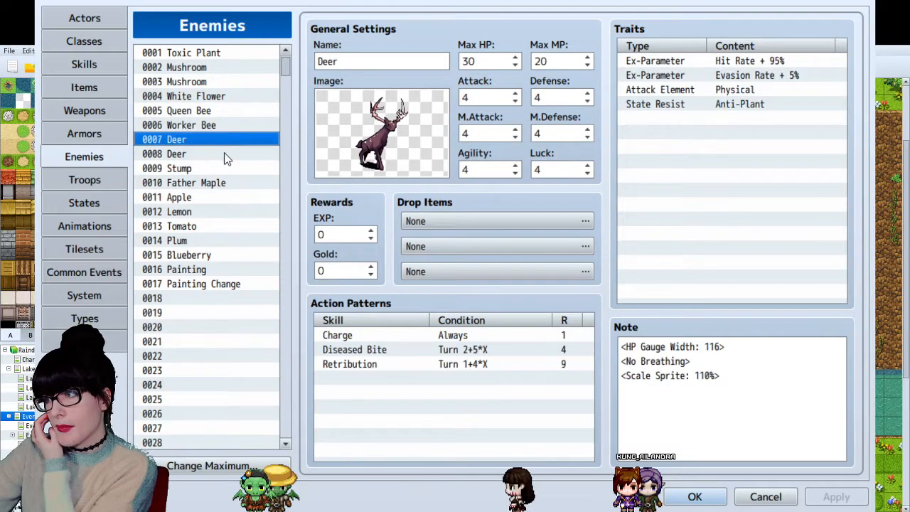
click(224, 153)
click(226, 170)
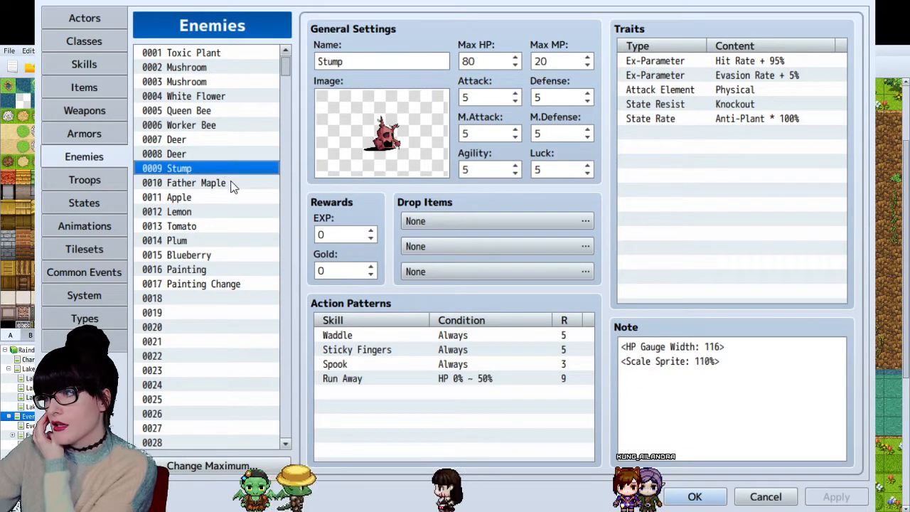
click(231, 185)
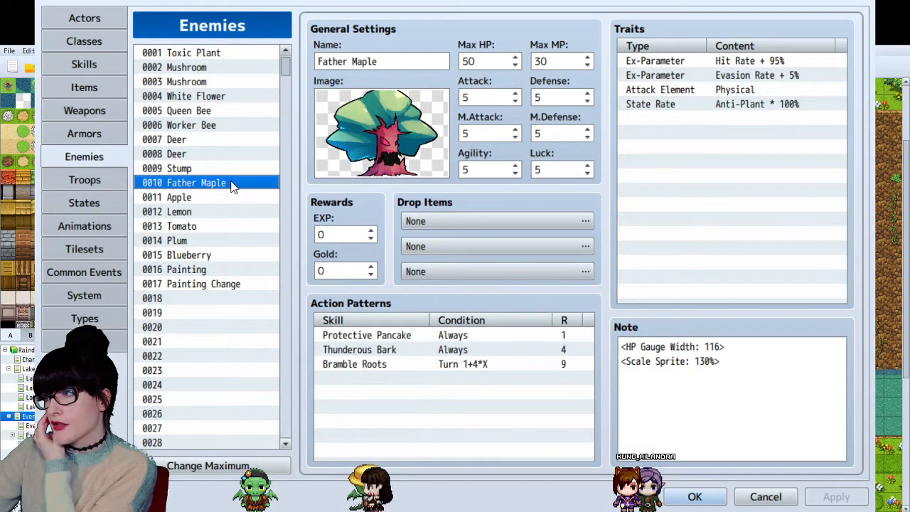
- Check the Apple, Lemon and Tomato enemies for an Anti-Plant trait
click(202, 199)
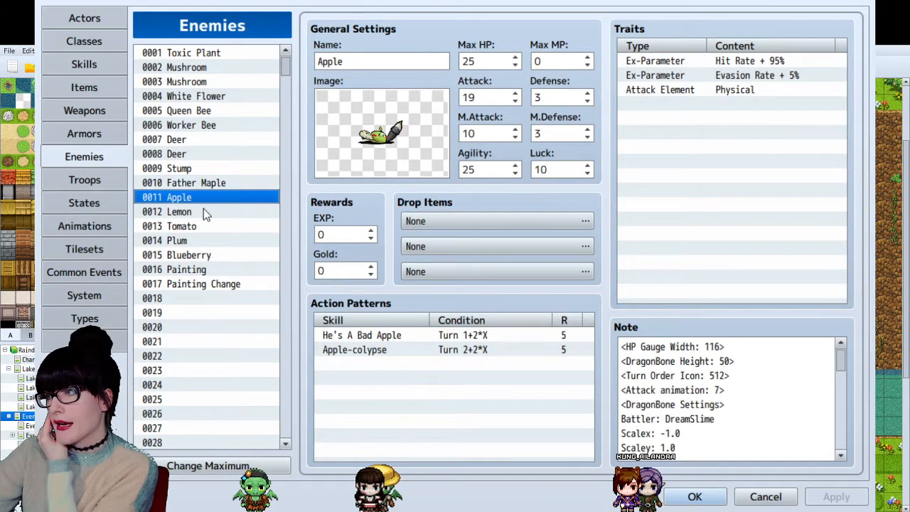
click(203, 211)
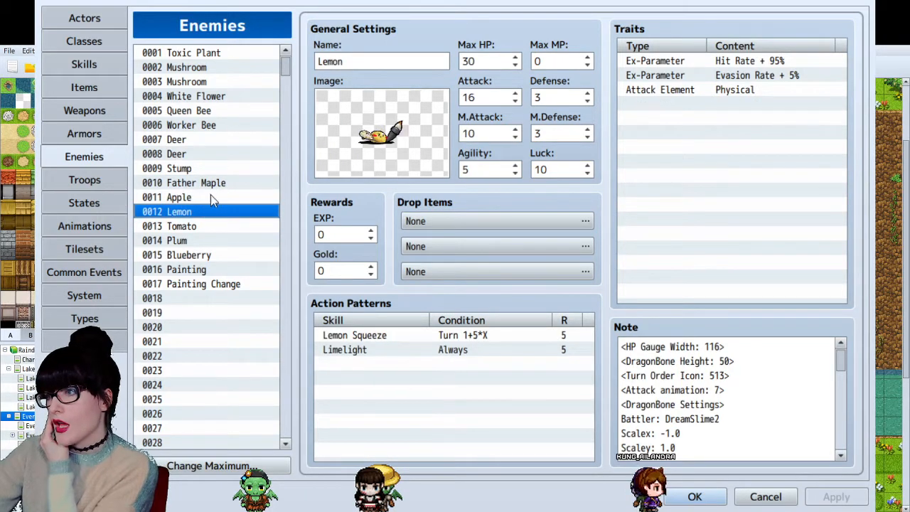
click(212, 197)
click(209, 208)
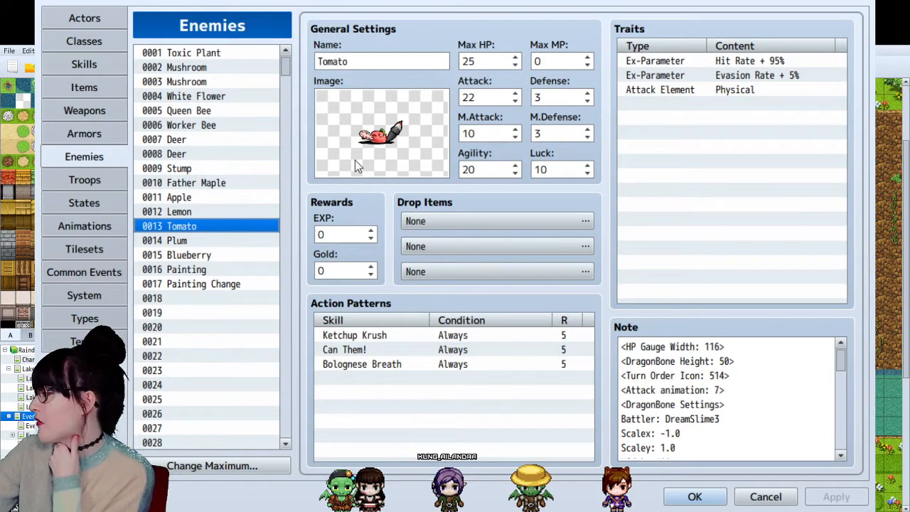
- Review the description and added state of the Squish It! skill again
click(78, 41)
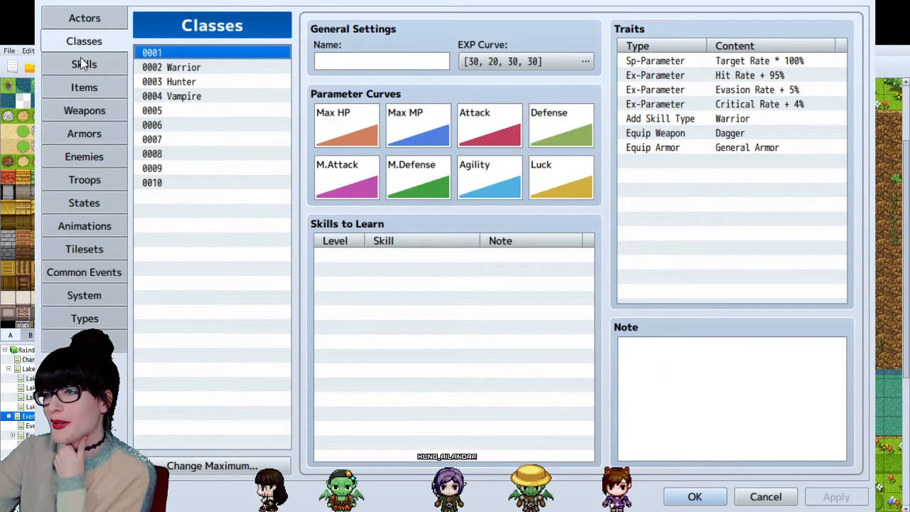
click(80, 60)
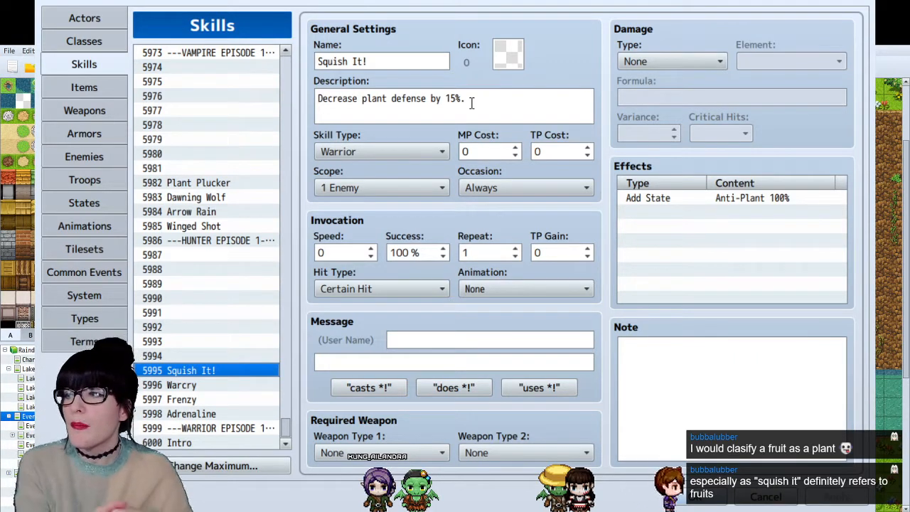
click(759, 201)
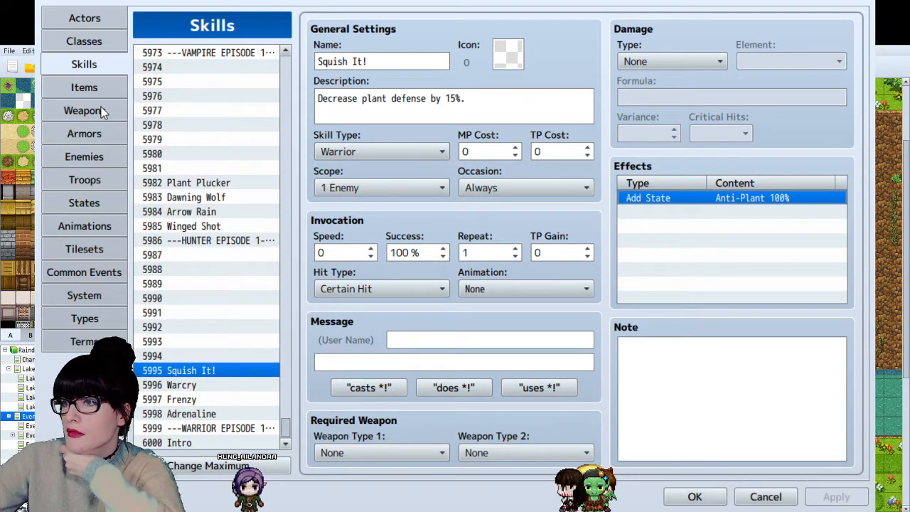
- Copy the Anti-Plant * 100% state rate trait from the Toxic Plant enemy to the Apple enemy
click(84, 156)
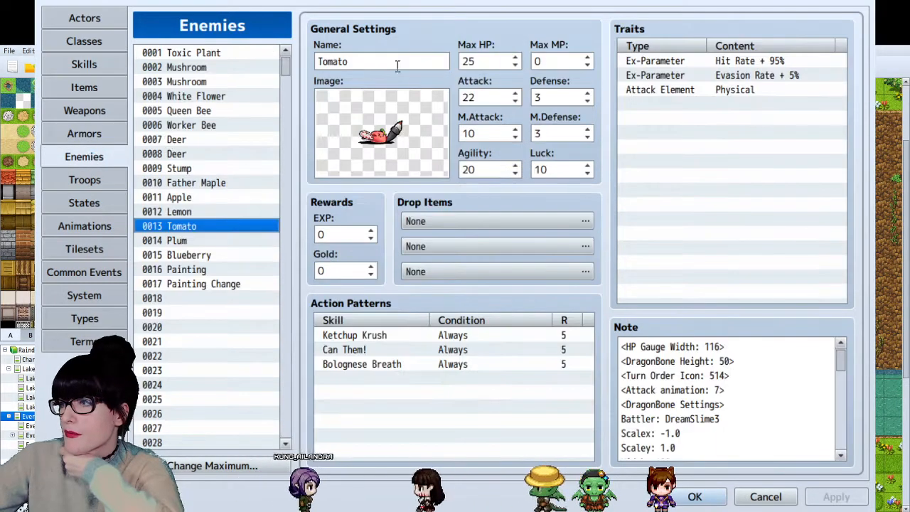
click(181, 53)
click(773, 88)
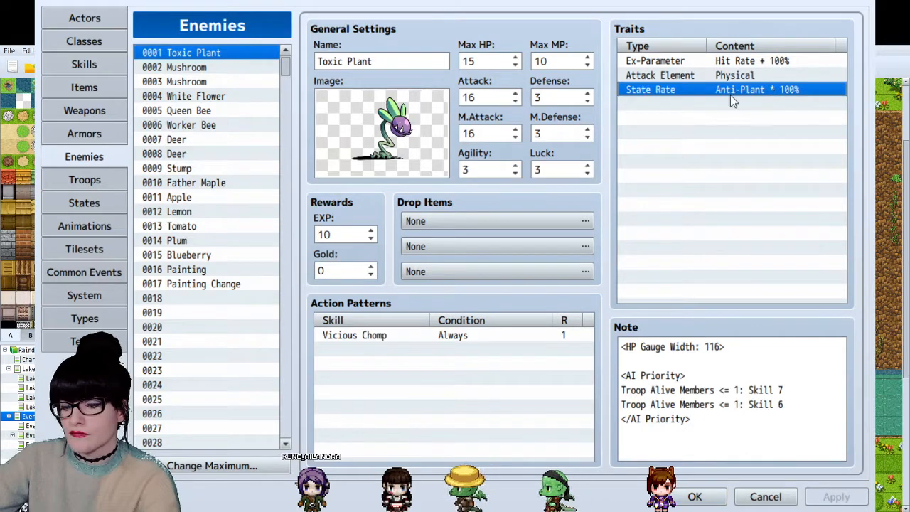
click(177, 196)
click(717, 122)
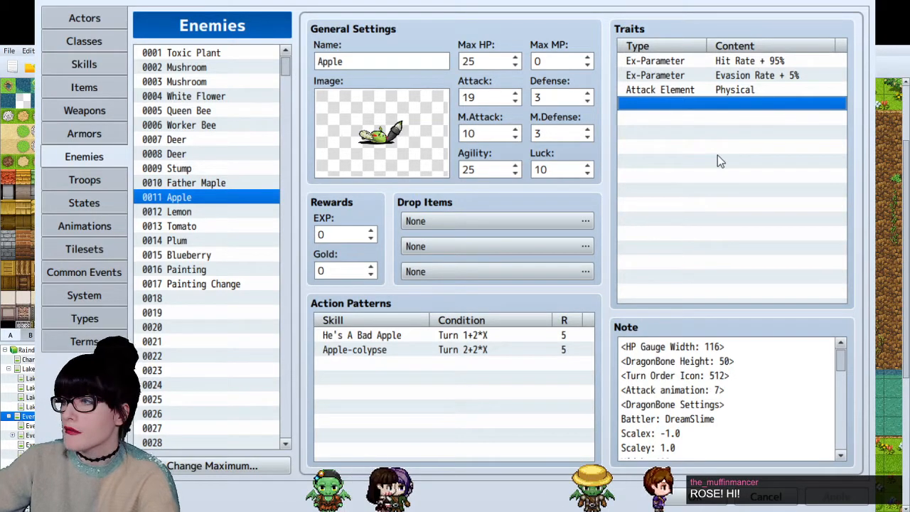
- Add the Anti-Plant * 100% state rate trait to Lemon, Tomato, Plum and Blueberry, and check the fruit enemies' traits
key(Down)
click(217, 227)
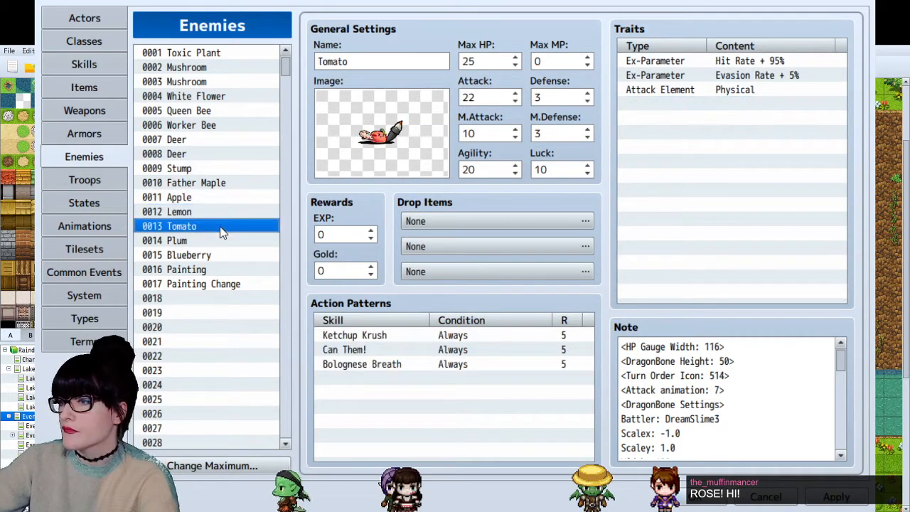
key(Down)
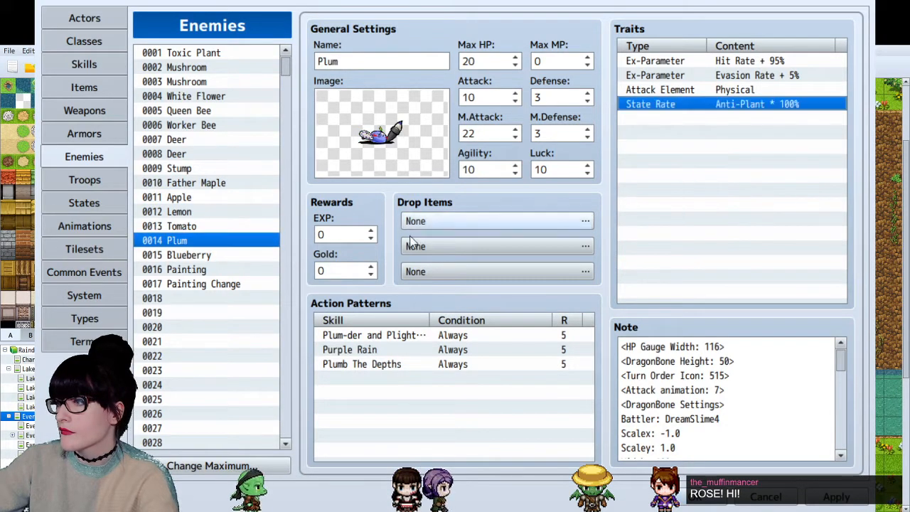
key(Down)
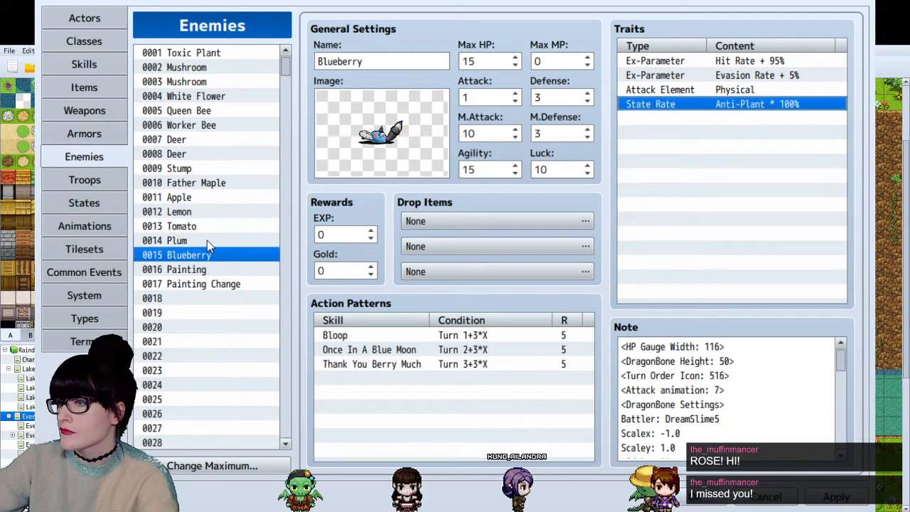
click(207, 240)
drag(188, 224, 193, 200)
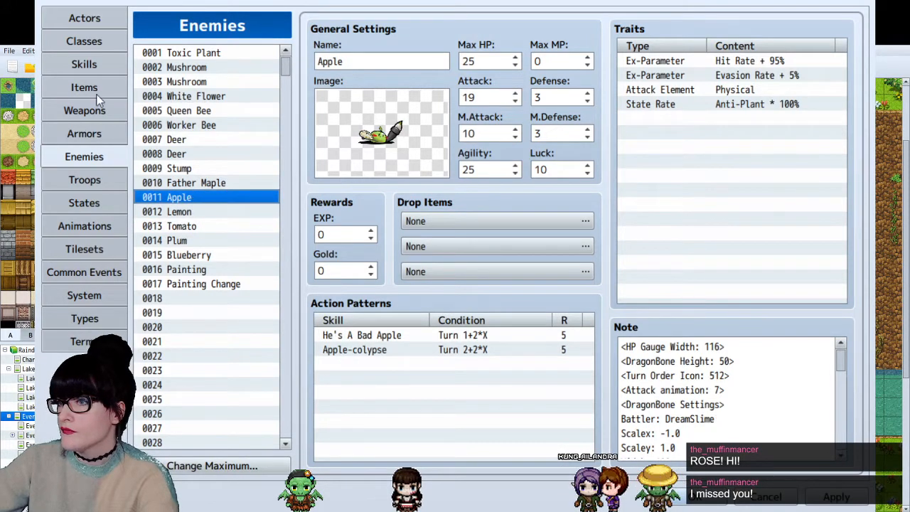
- Recheck the Warrior skill Squish It! and bring up the Hunter skill Winged Shot
click(92, 64)
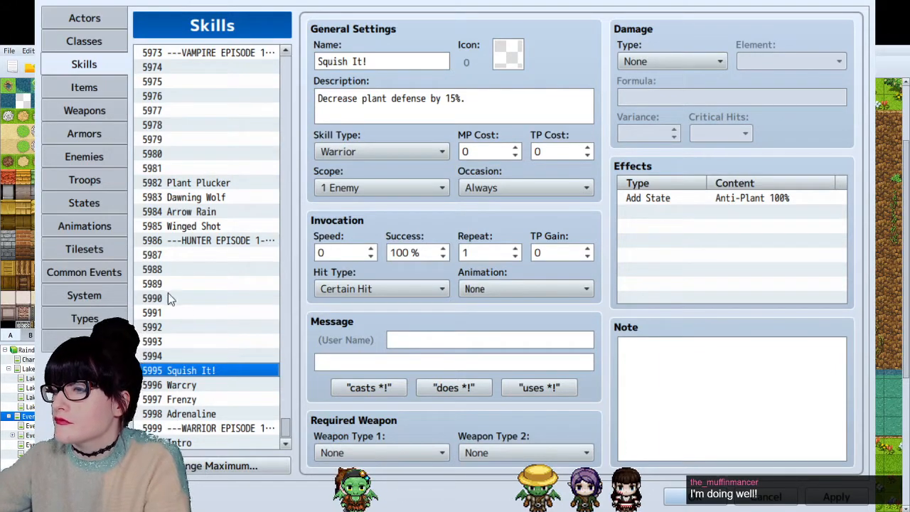
click(207, 380)
click(202, 369)
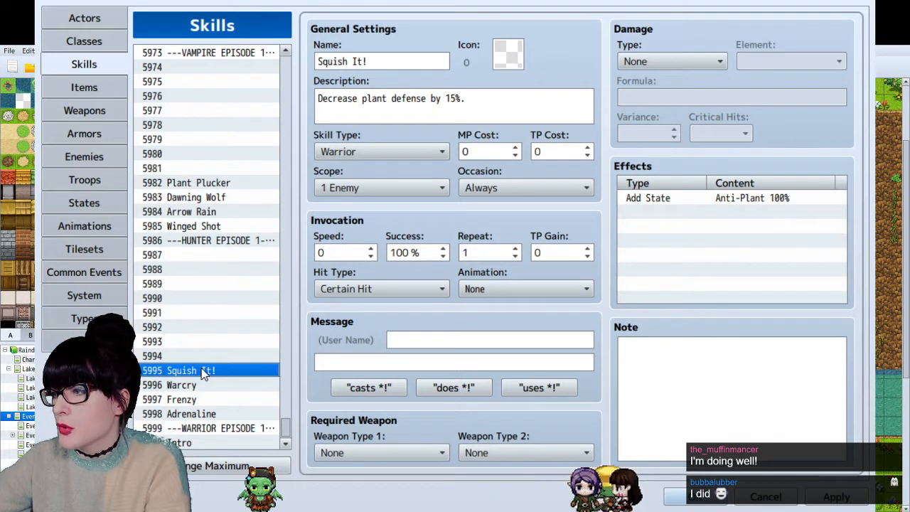
click(236, 227)
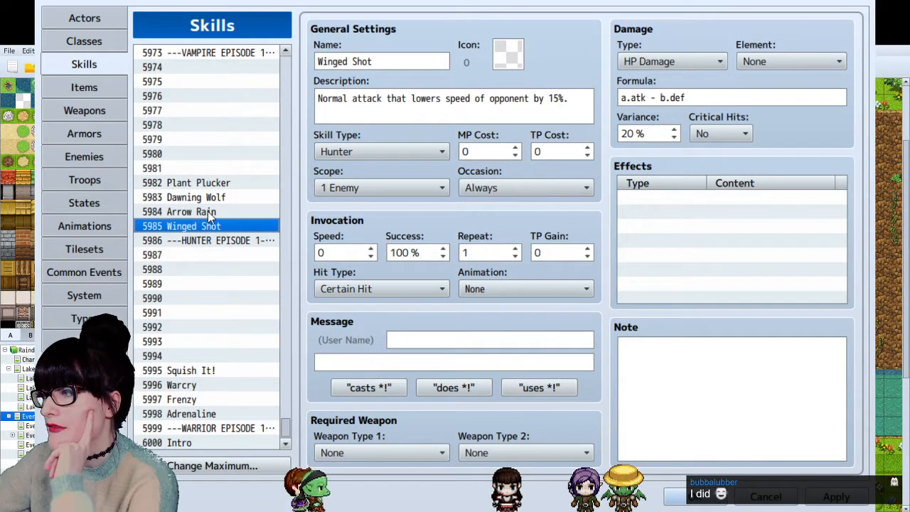
- Review the descriptions, formulas and effects of the Hunter skills Arrow Rain, Dawning Wolf and Plant Plucker
click(208, 211)
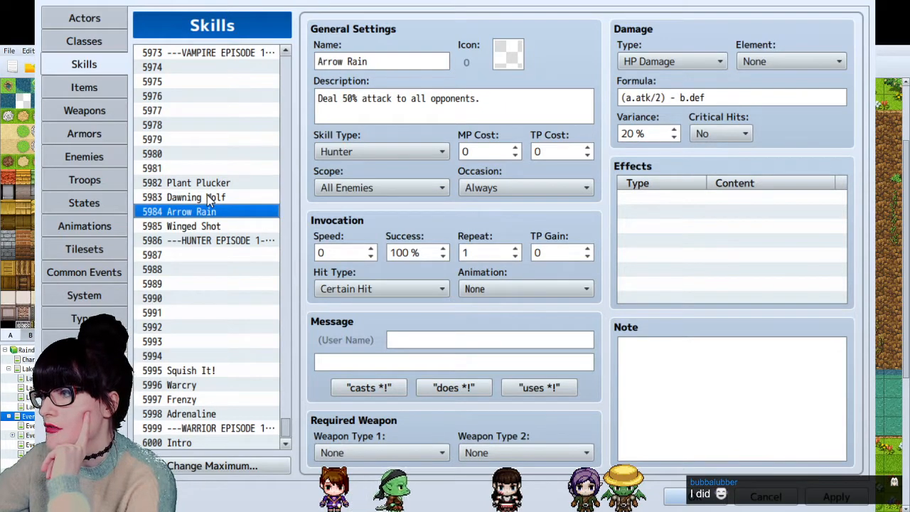
click(207, 197)
key(Down)
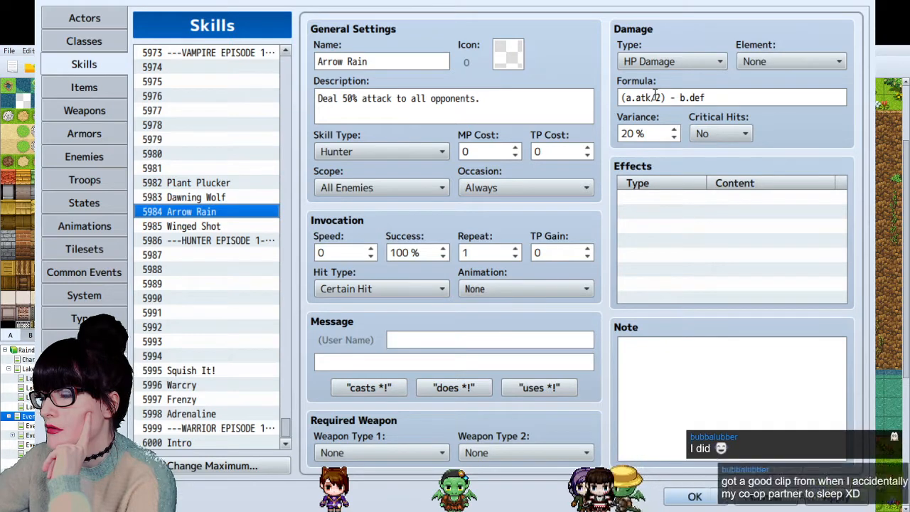
click(204, 198)
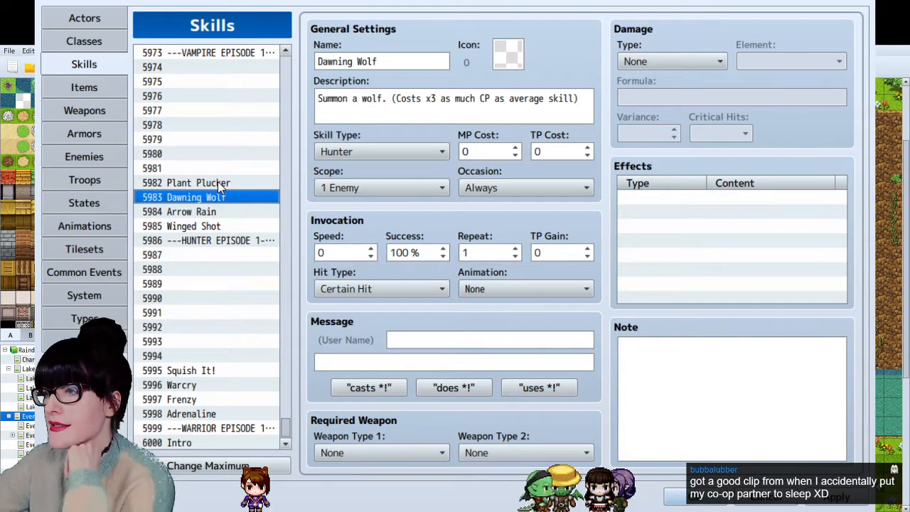
click(218, 183)
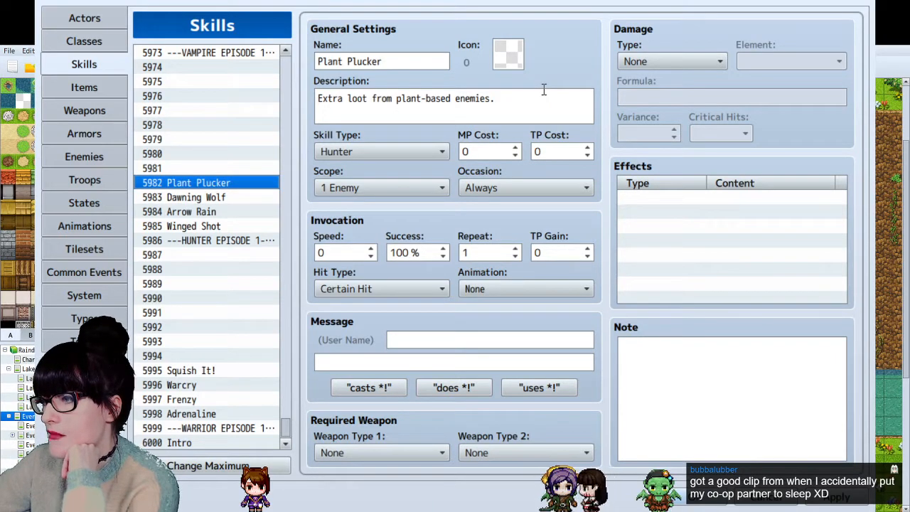
- Look at the Vampire skill Drain and return to the Hunter skill Plant Plucker for comparison
scroll(177, 185, up, 5)
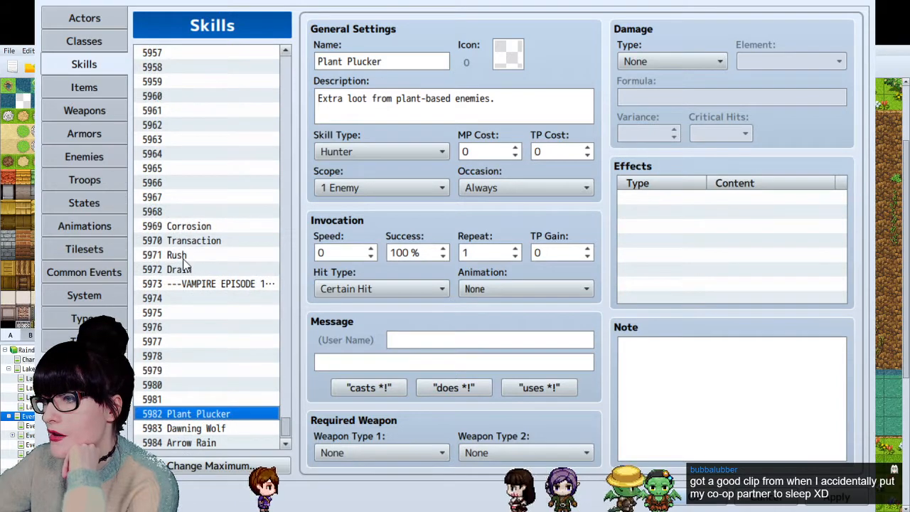
click(186, 269)
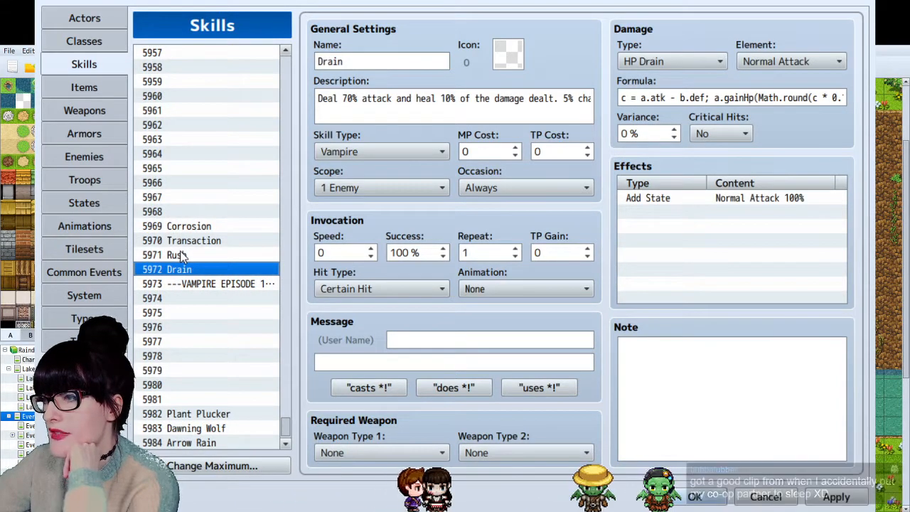
scroll(203, 313, down, 2)
click(206, 327)
click(211, 339)
click(201, 312)
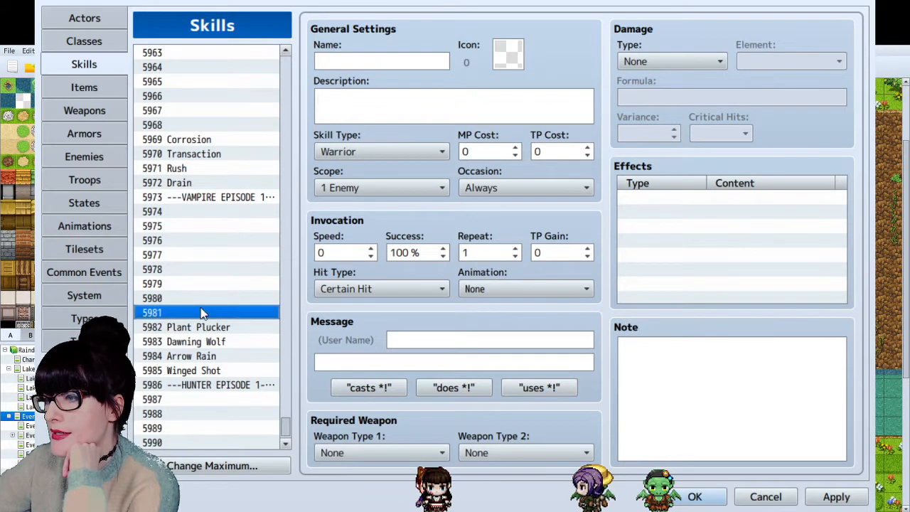
click(223, 330)
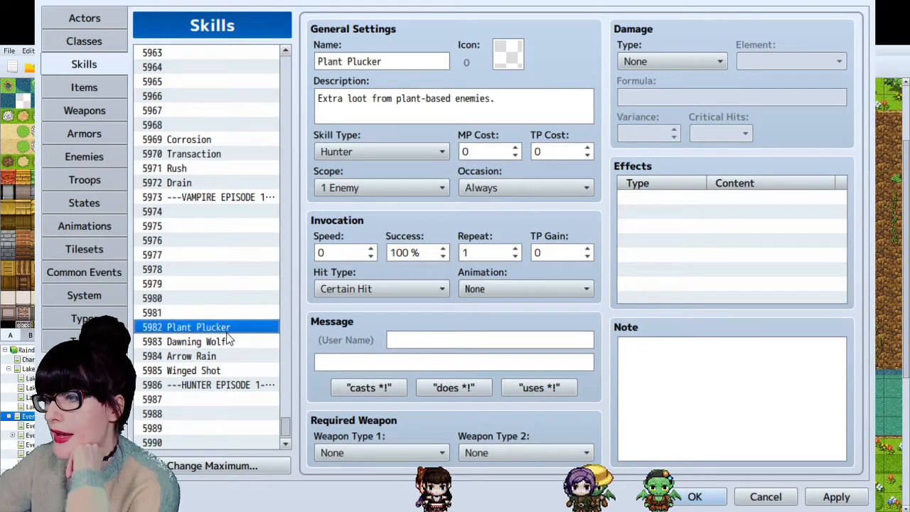
- Review the settings of the Vampire skills Drain, Rush, Transaction and Corrosion in turn
click(187, 184)
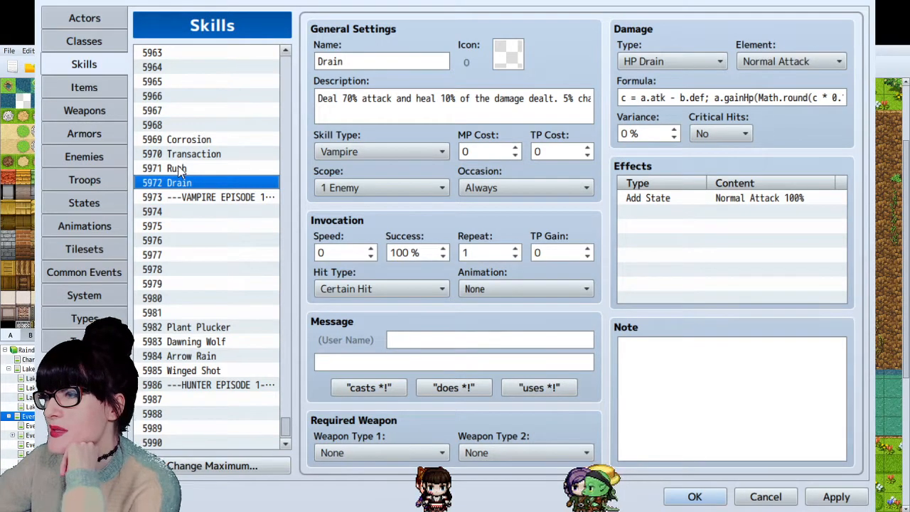
click(180, 169)
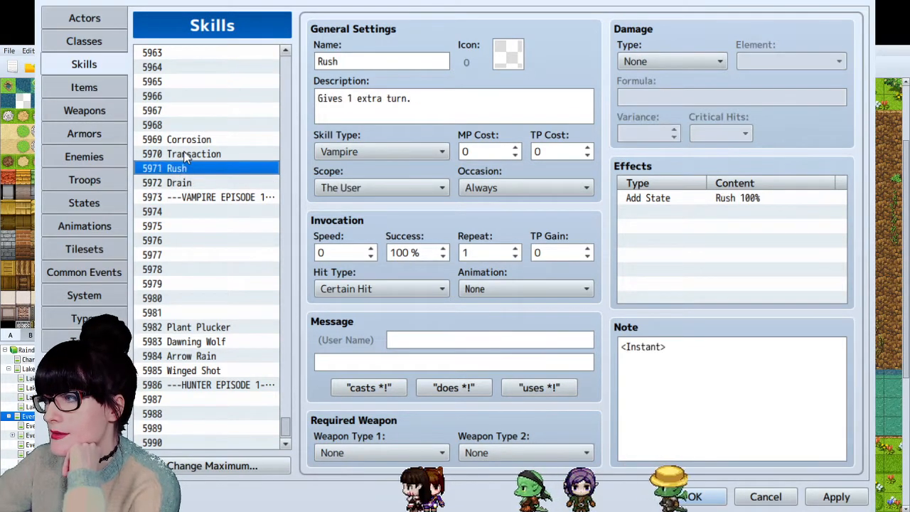
click(186, 155)
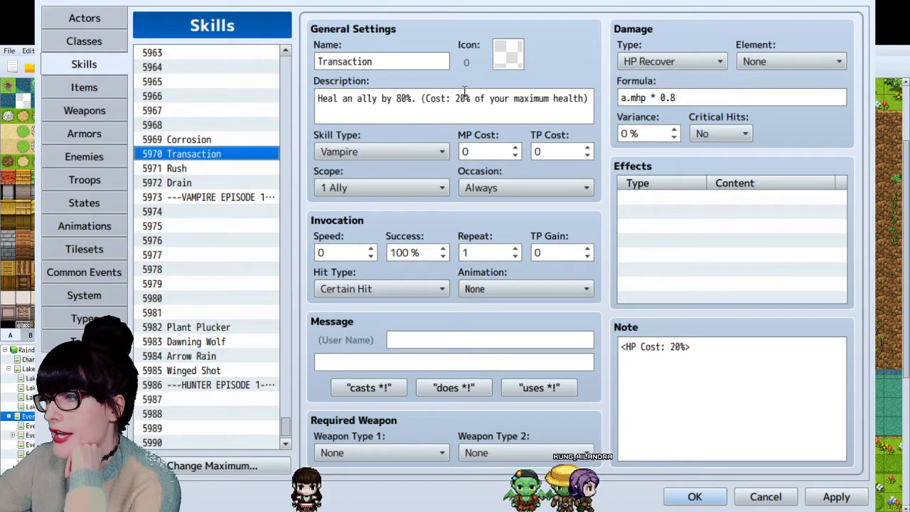
click(204, 140)
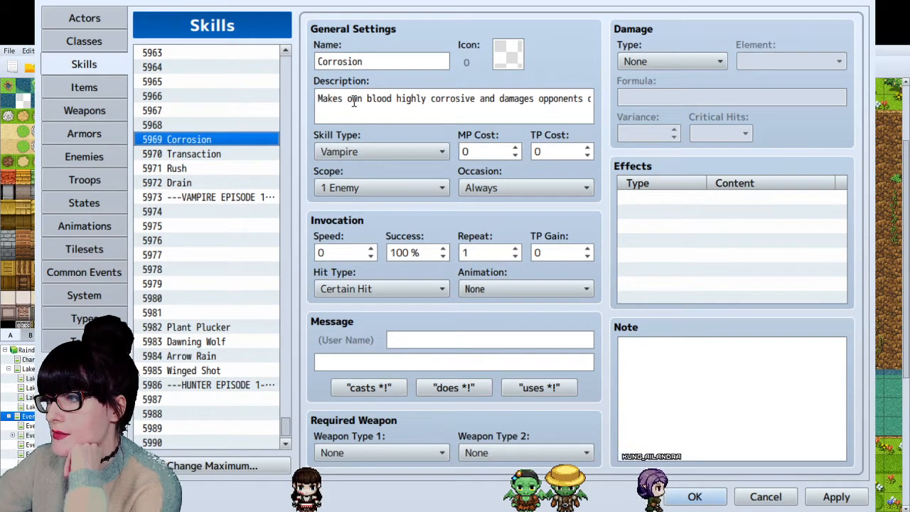
- Check Drain's full description and damage formula, and apply the database changes
click(161, 186)
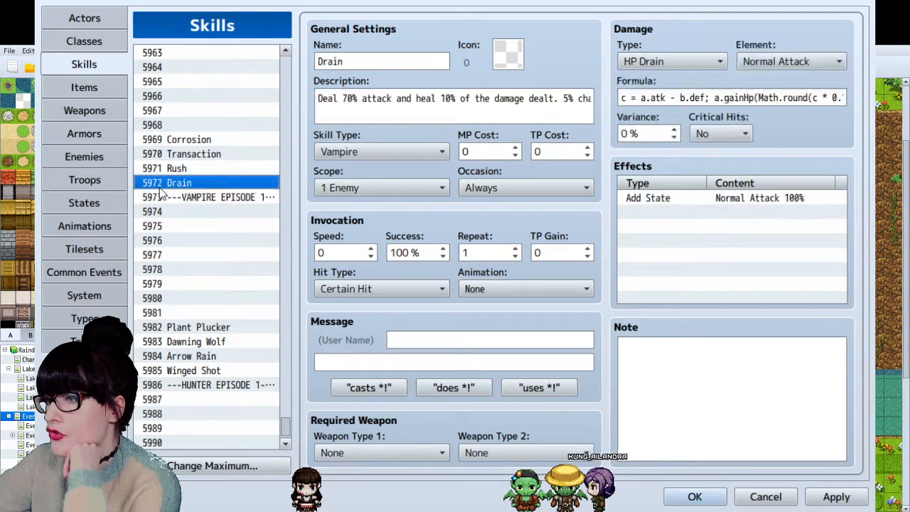
triple_click(375, 98)
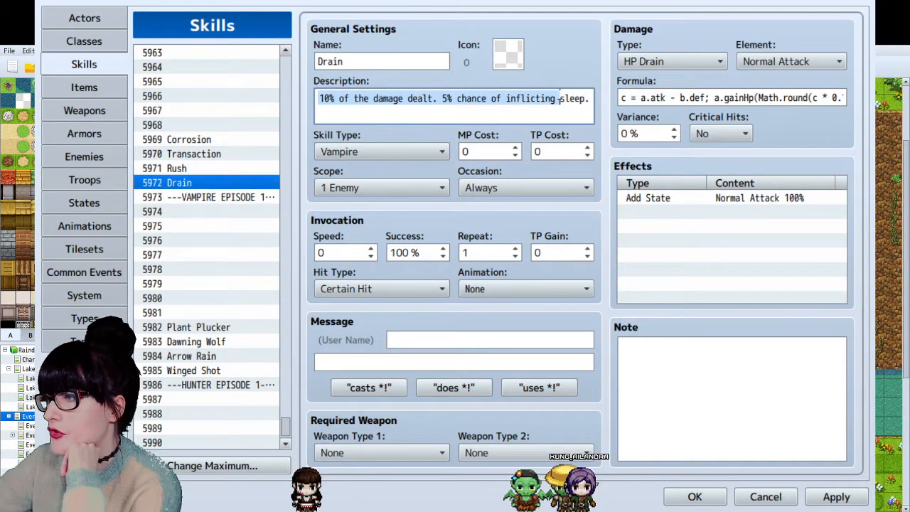
key(Home)
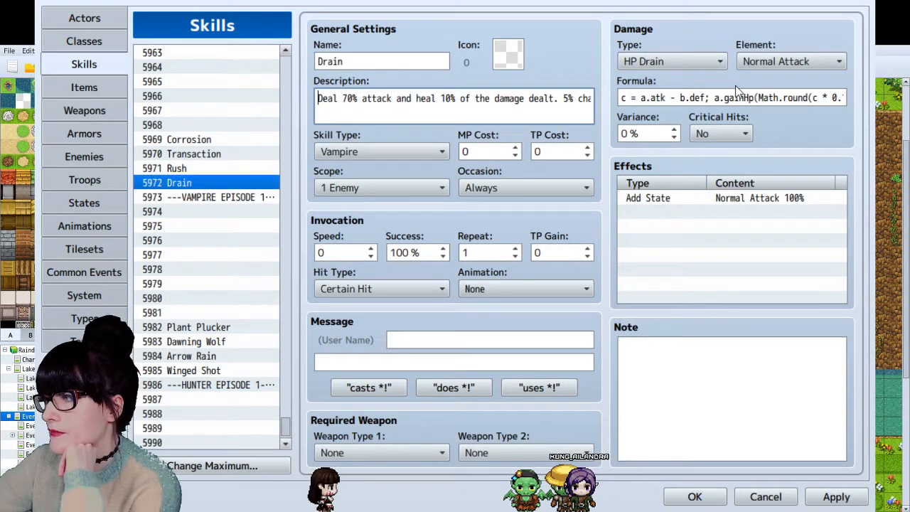
drag(736, 97, 651, 85)
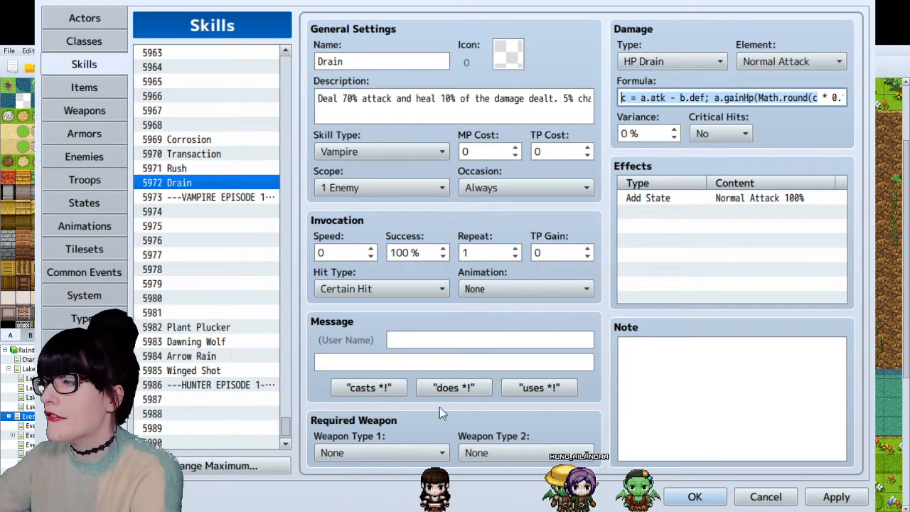
click(786, 252)
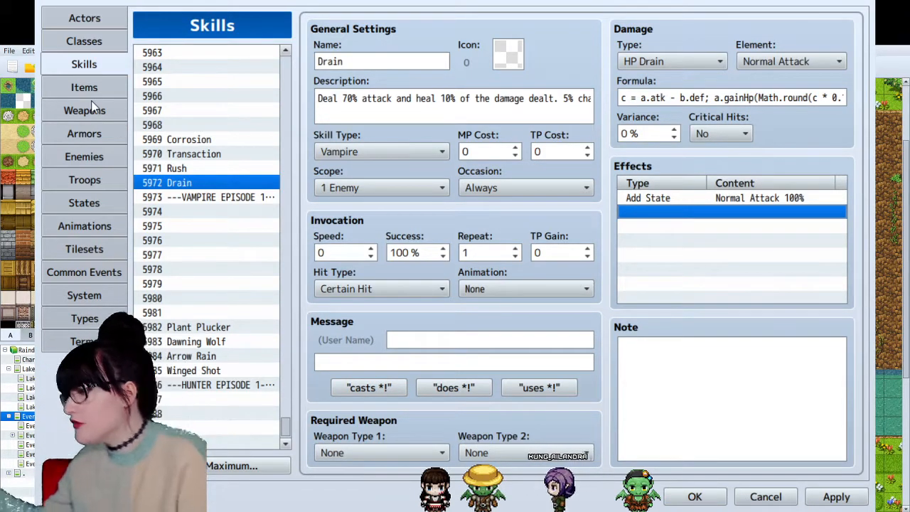
click(843, 500)
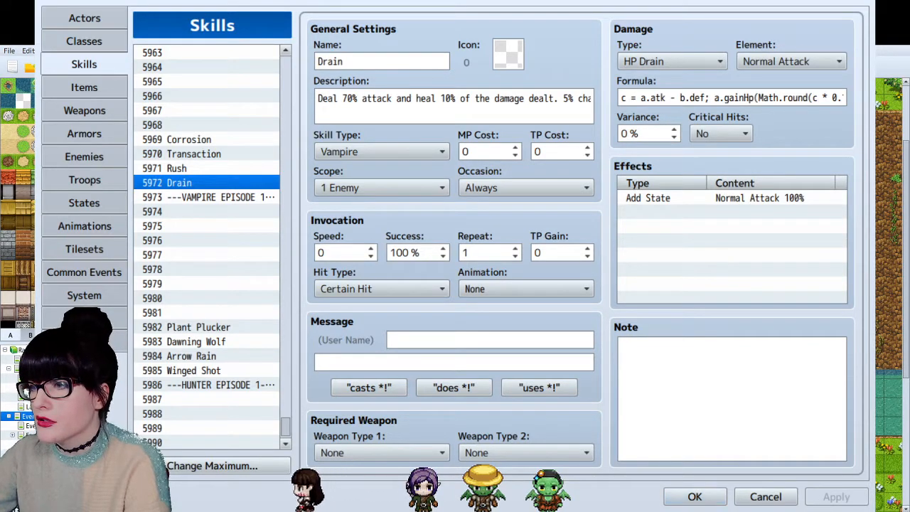
- Switch to the draw.io notes and check the Battle Mechanics and Main Quest #2 entries of the January to-do list
key(alt+Tab)
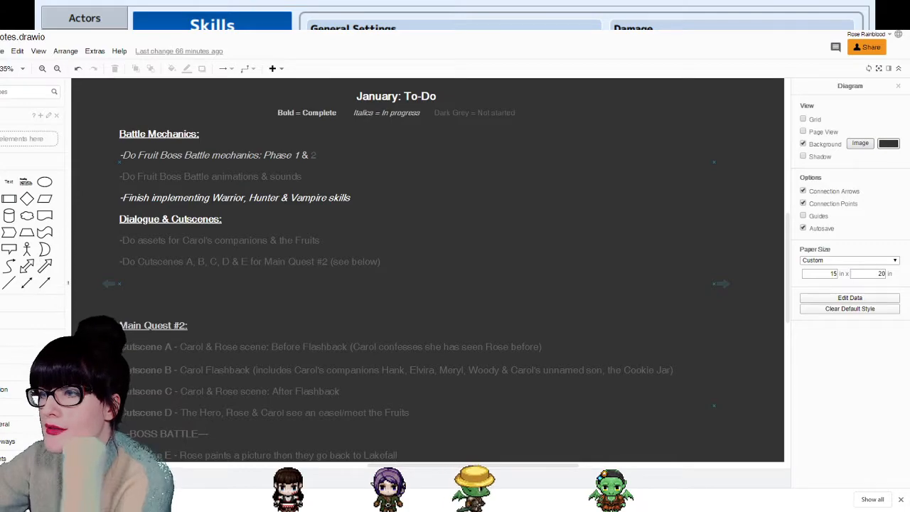
scroll(426, 270, down, 2)
scroll(417, 284, down, 2)
scroll(417, 284, up, 3)
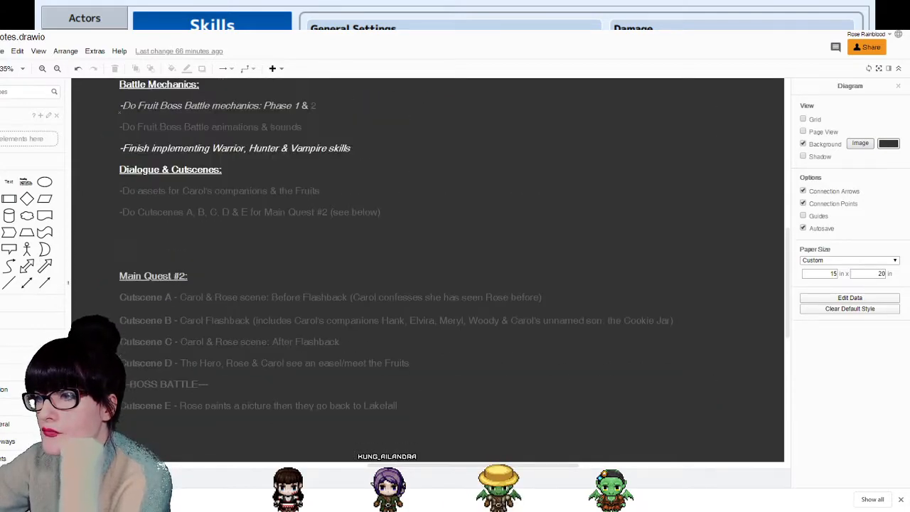
- Read the phase 1 and phase 2 notes for the fruit boss battle in the enemy skills diagram
key(ctrl+Tab)
scroll(306, 274, down, 6)
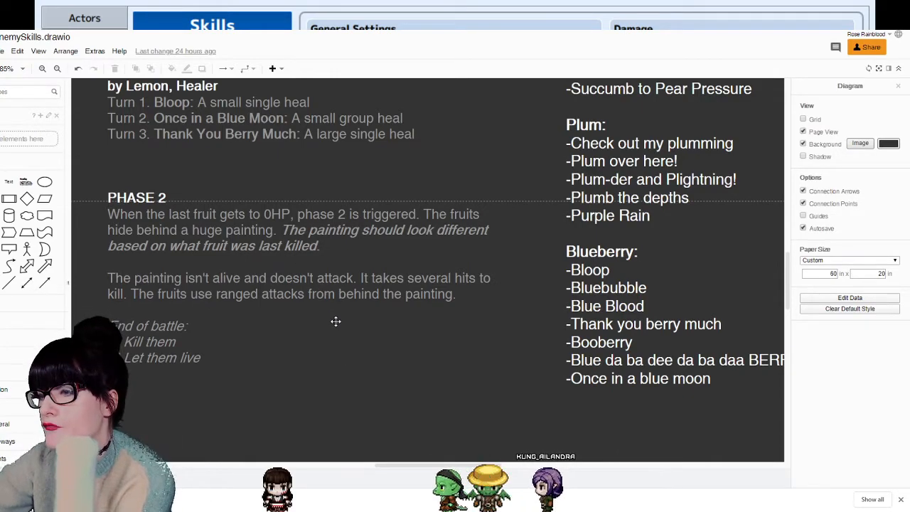
scroll(336, 321, up, 5)
scroll(336, 321, up, 9)
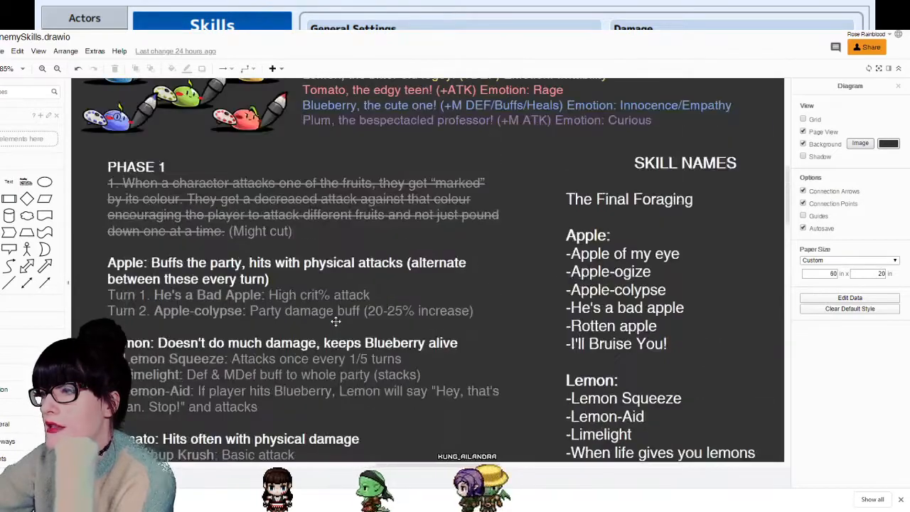
scroll(335, 321, up, 3)
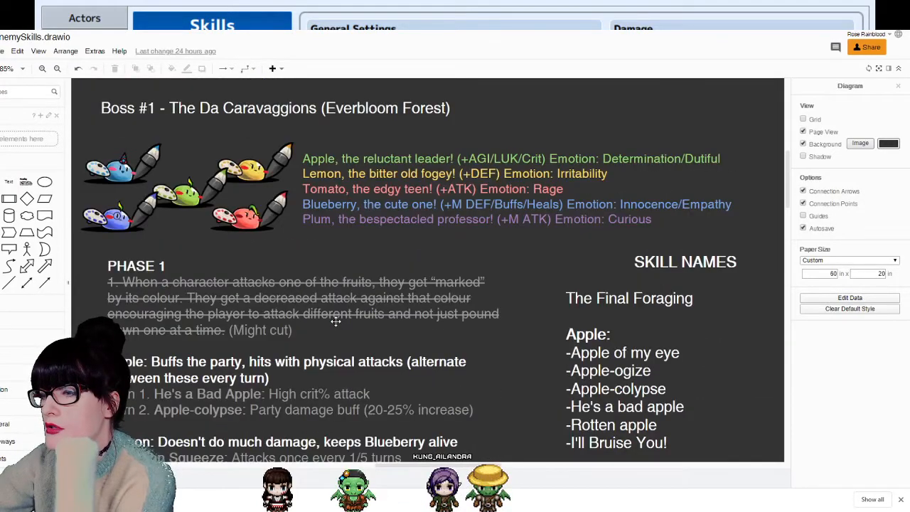
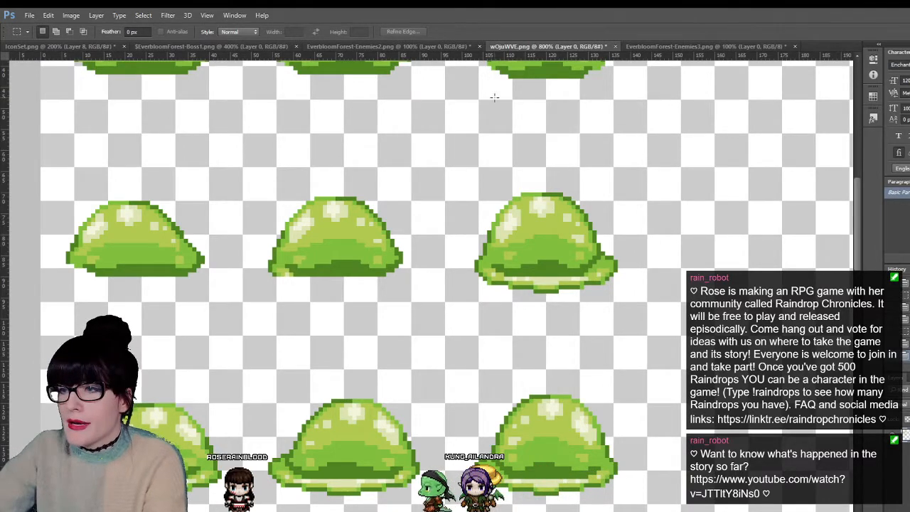
- Place the slime sprite sheet wOjuWVE.png next to Boss - Apple.png in the document order and compare the two images
scroll(334, 243, up, 5)
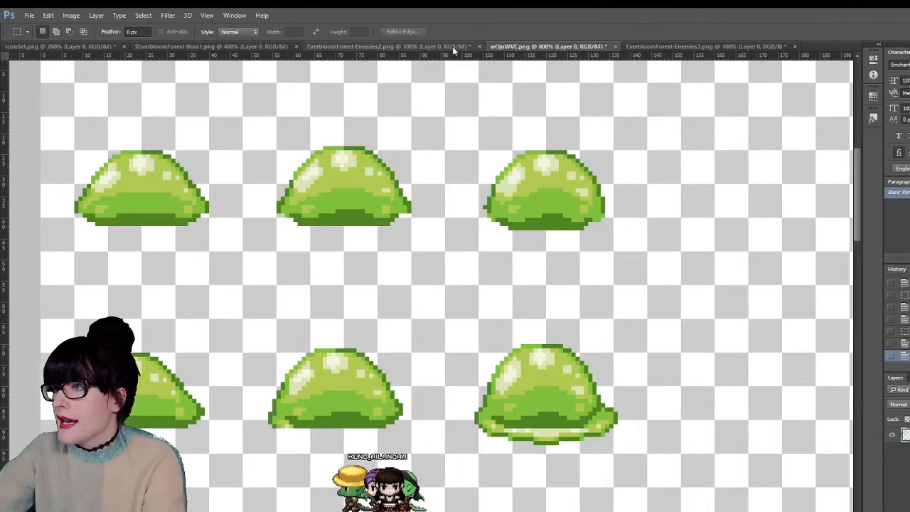
scroll(427, 284, up, 1)
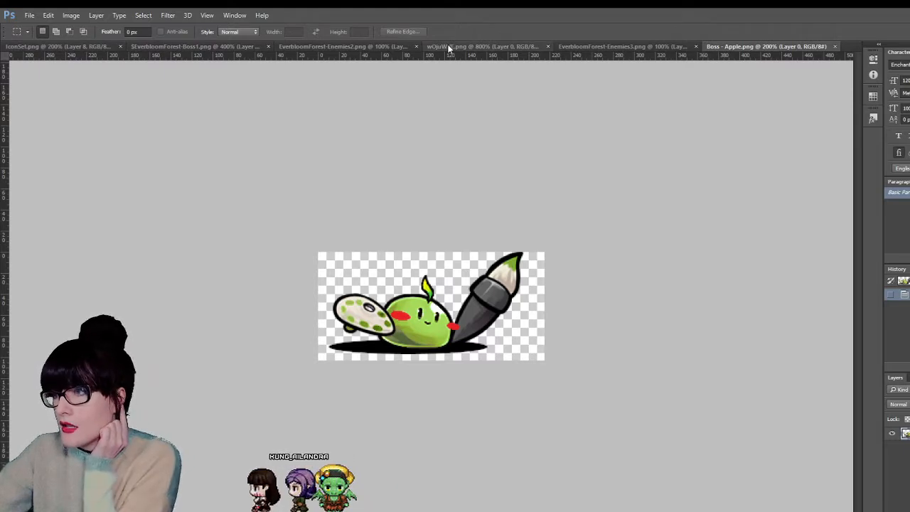
drag(447, 48, 602, 43)
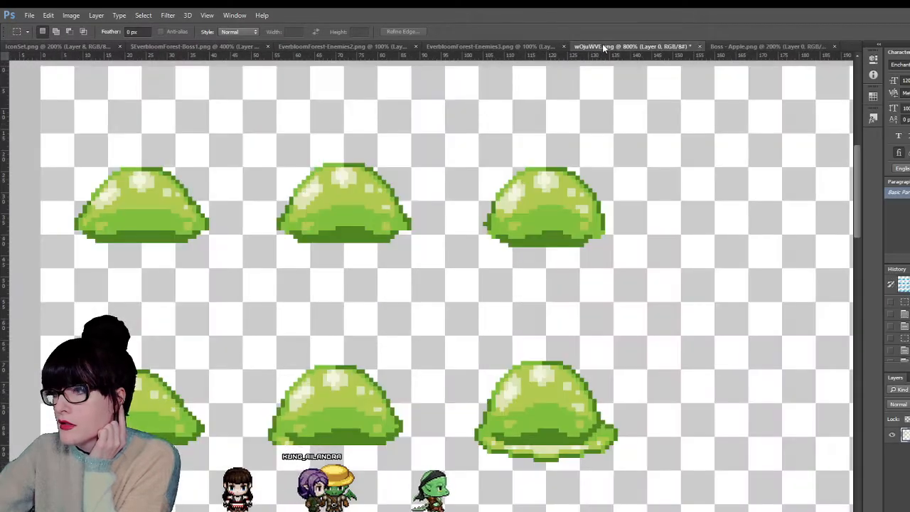
click(732, 46)
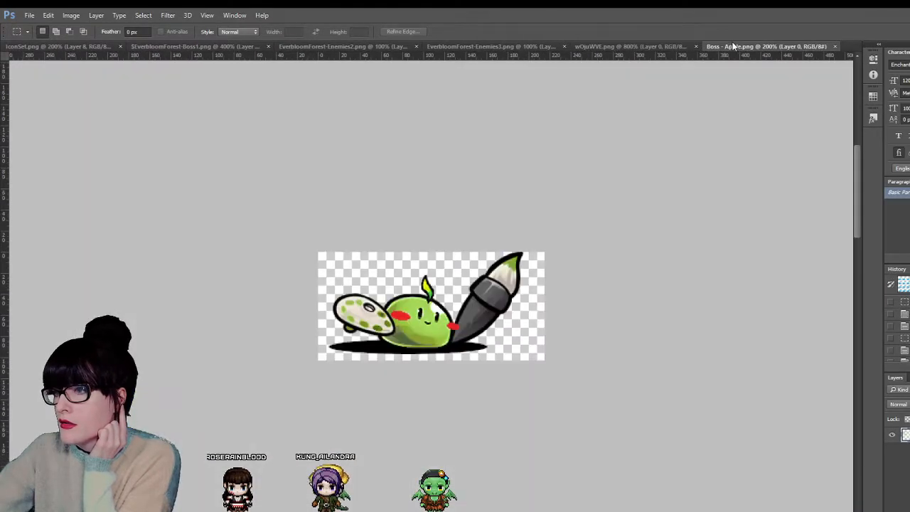
click(658, 46)
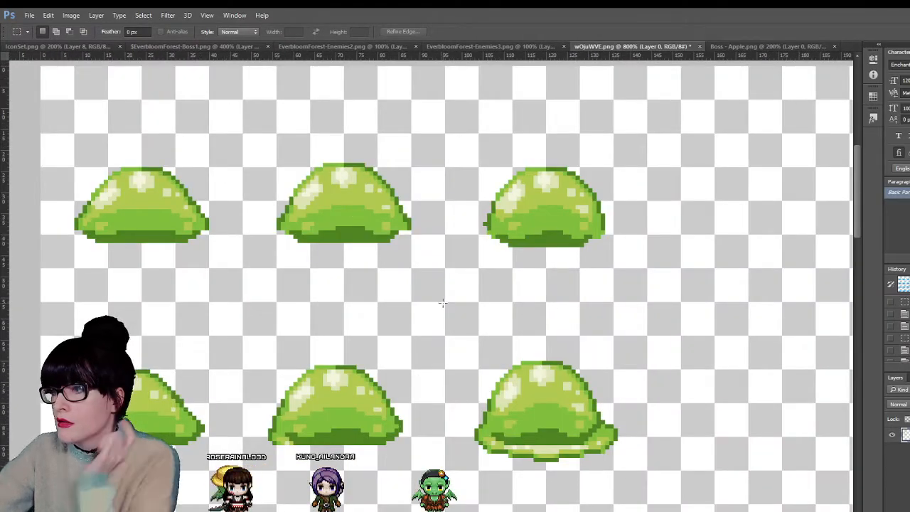
- Delete the pale rim under the third slime in the second row and remove the leftover bulge at its lower-left edge
click(476, 240)
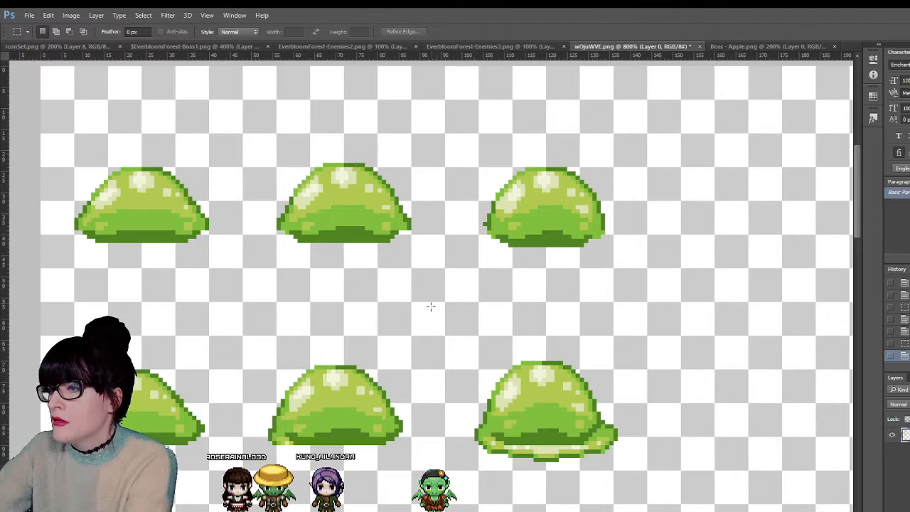
scroll(430, 307, down, 3)
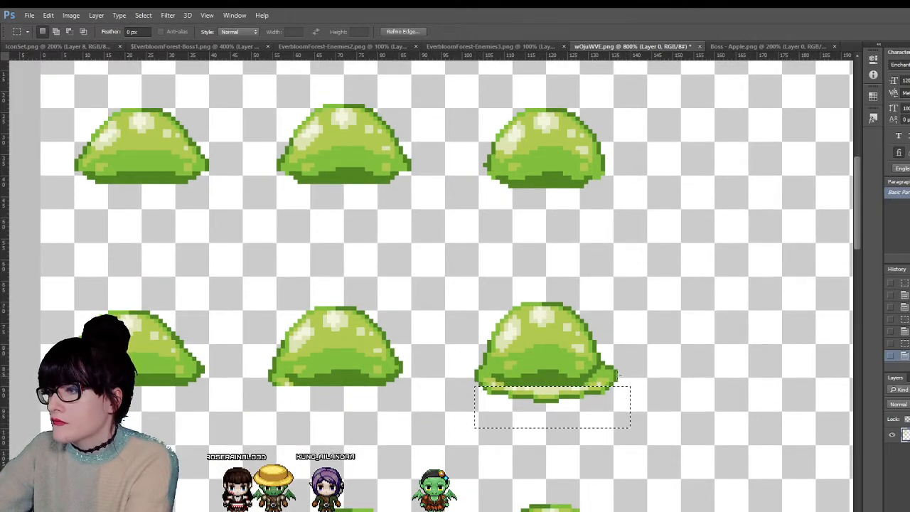
key(Delete)
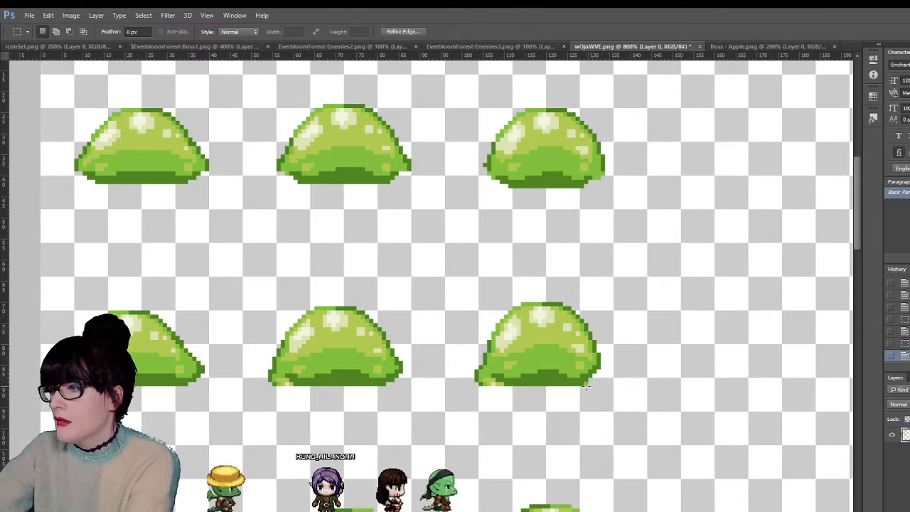
key(ctrl+d)
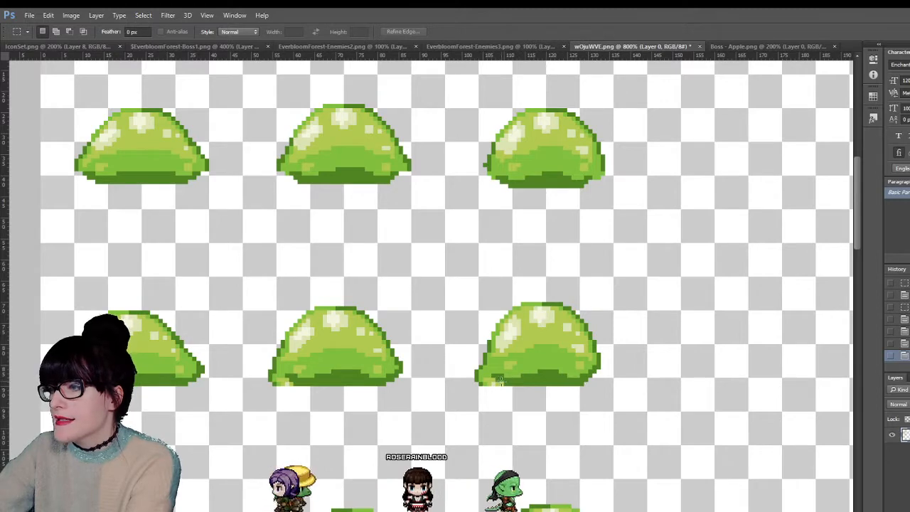
drag(503, 383, 449, 403)
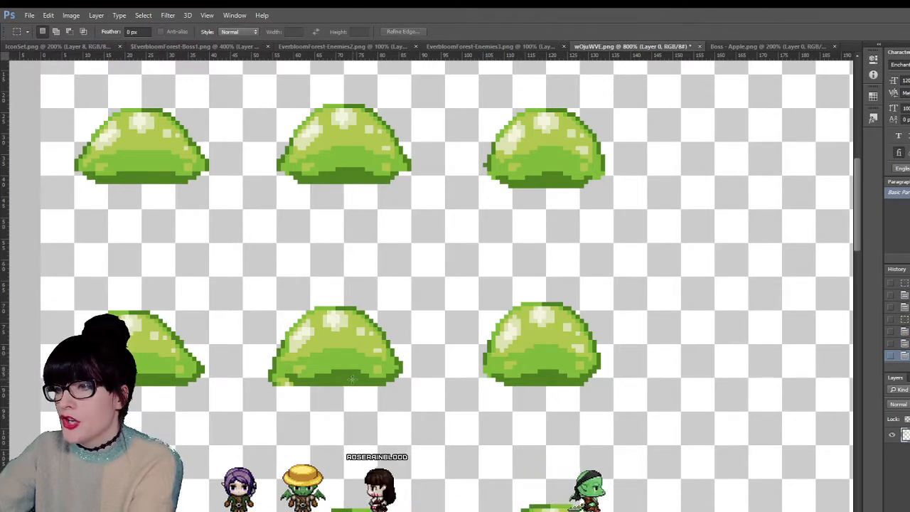
scroll(368, 338, down, 3)
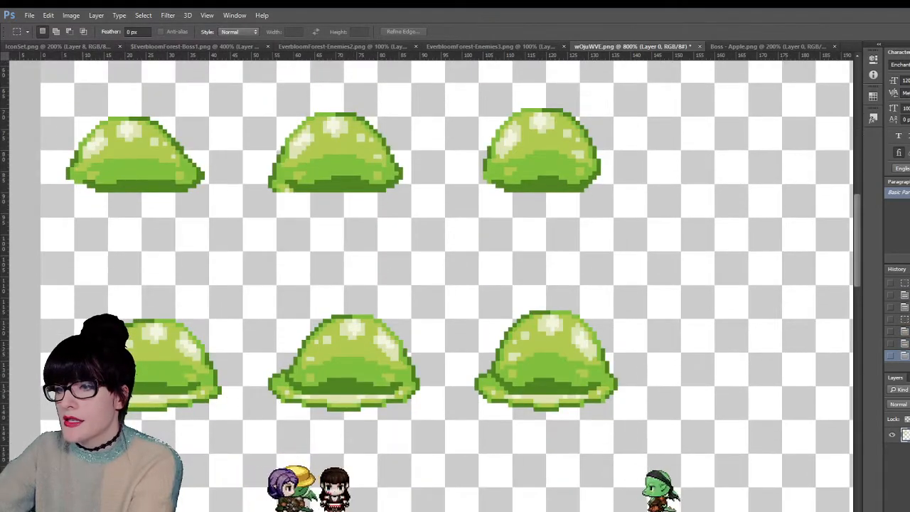
- Delete the pale rim under the first slime in the third row and check it against Boss - Apple.png
drag(78, 394, 238, 435)
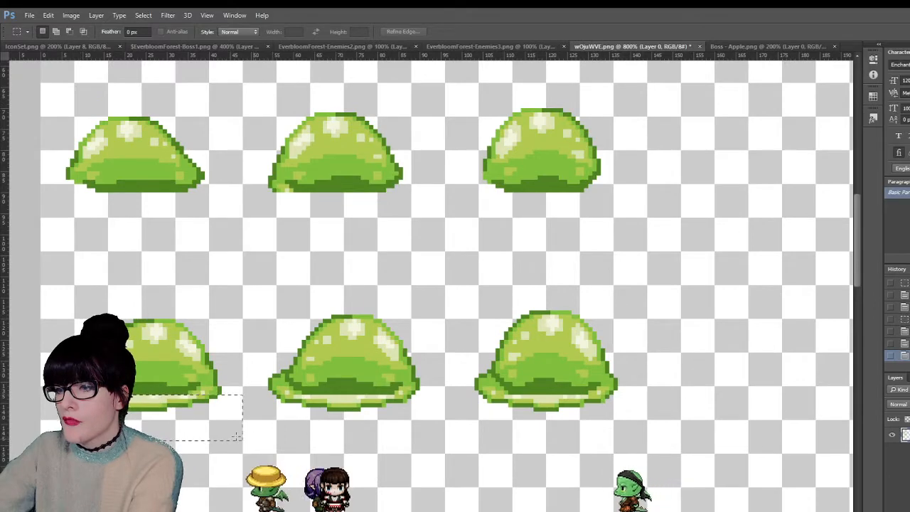
click(722, 45)
click(636, 47)
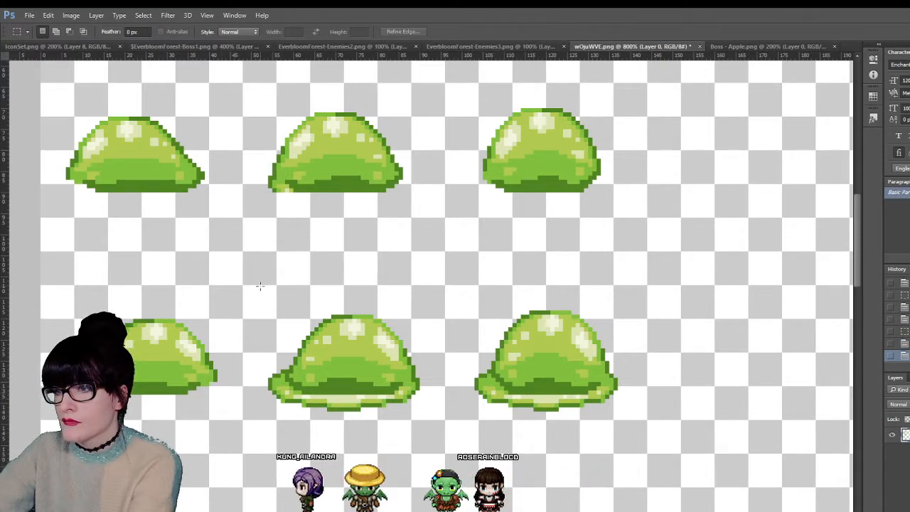
- Remove the pale rim under the second slime in the third row and trim the leftover bulges at both lower corners
scroll(342, 365, down, 2)
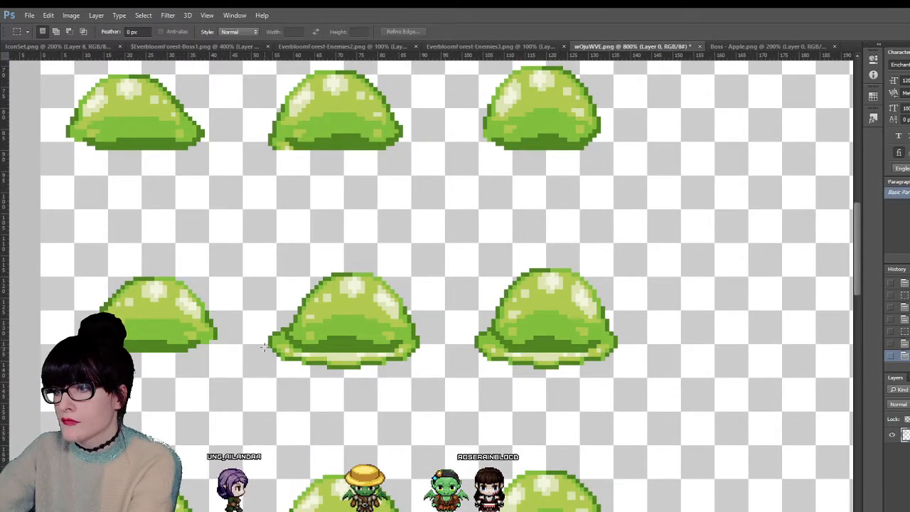
drag(263, 347, 406, 406)
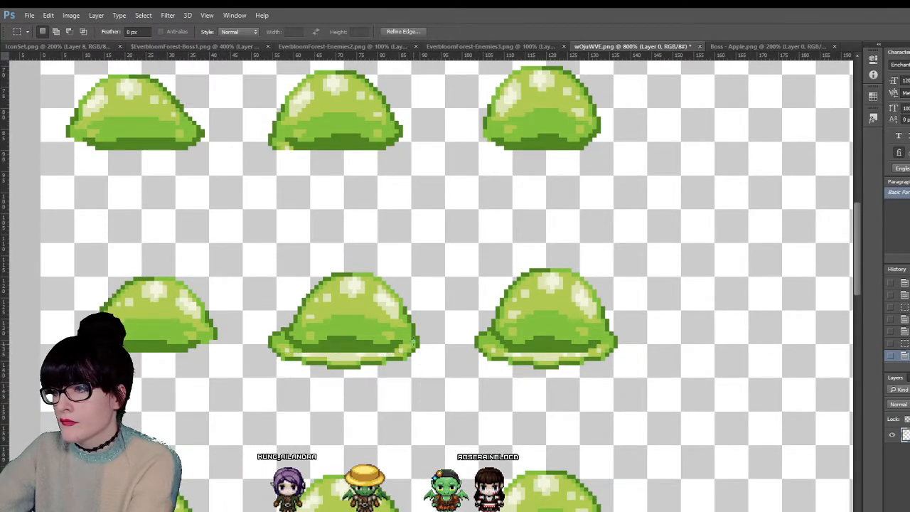
key(Delete)
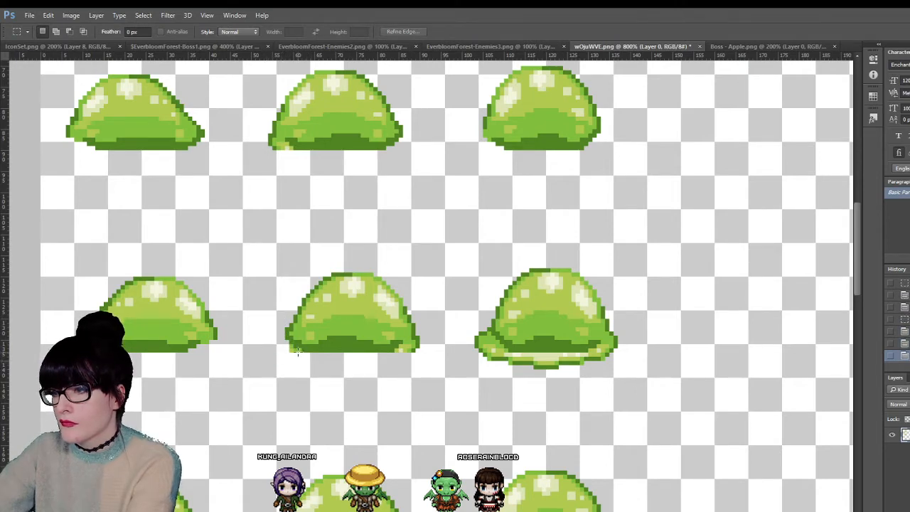
click(295, 351)
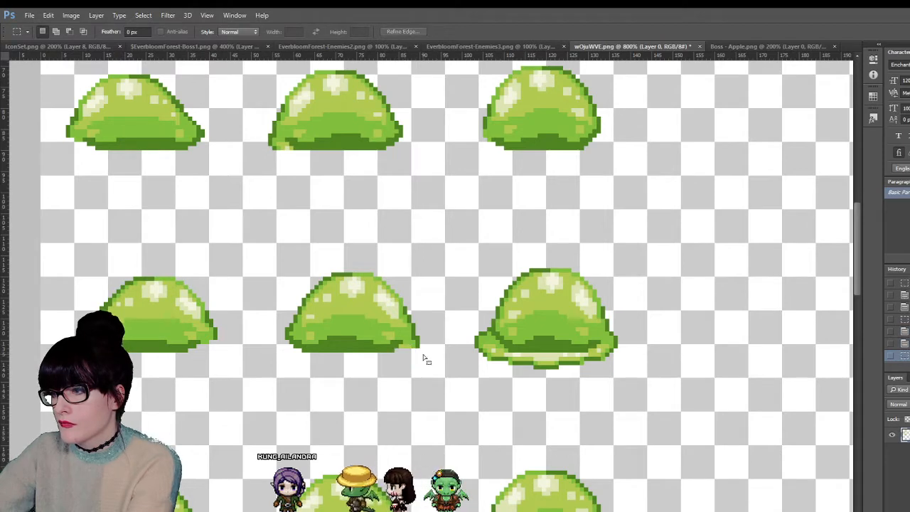
mouse_move(422, 360)
mouse_down()
mouse_move(409, 341)
mouse_move(427, 351)
mouse_up()
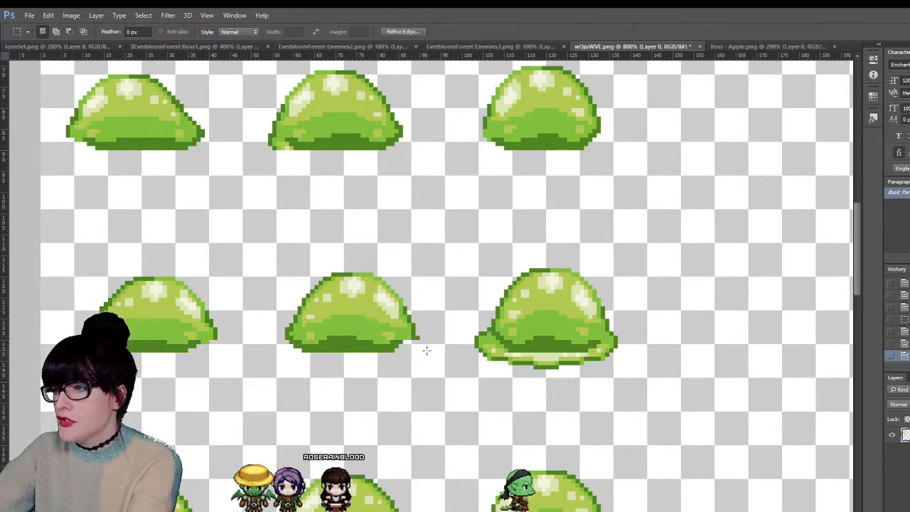
key(Delete)
key(ctrl+d)
- Delete the bulge on the left side of the third slime in the third row and the pale rim beneath it
drag(484, 314, 475, 365)
key(Delete)
key(ctrl+d)
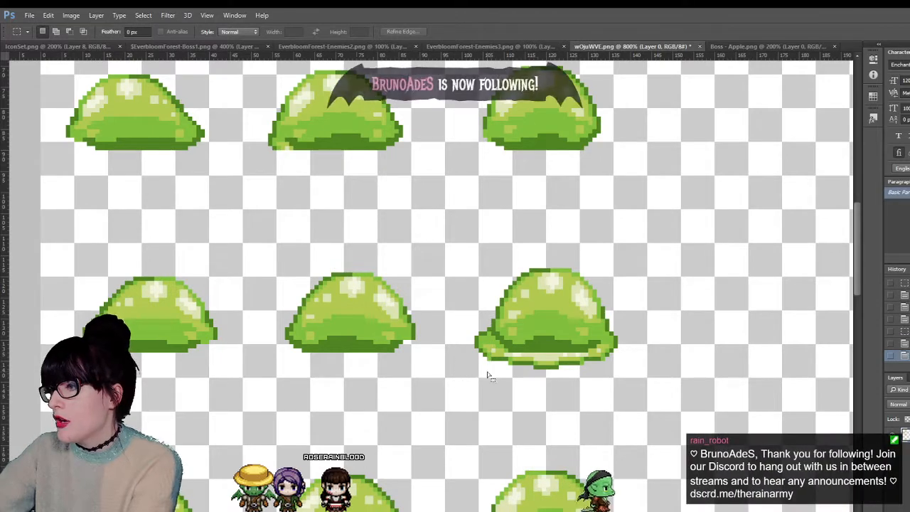
mouse_move(457, 315)
mouse_down()
mouse_move(477, 376)
mouse_move(491, 382)
mouse_up()
key(Delete)
key(ctrl+d)
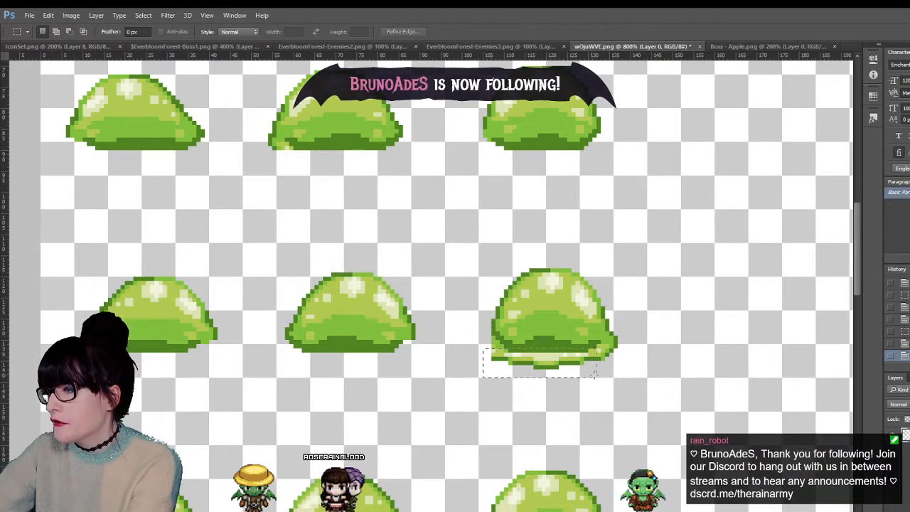
key(Delete)
key(ctrl+d)
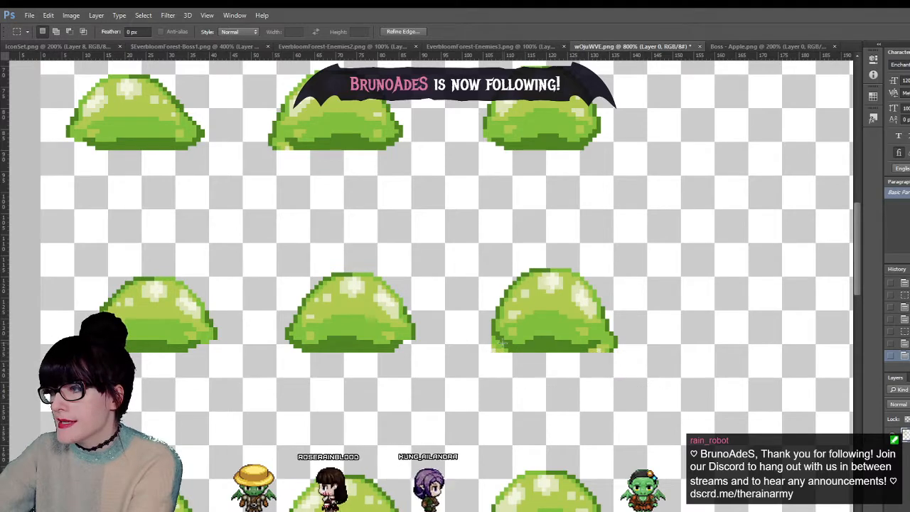
- Trim the leftover pale pixels at both lower corners of the third-row third slime and remove its right-hand bulge
drag(503, 342, 474, 369)
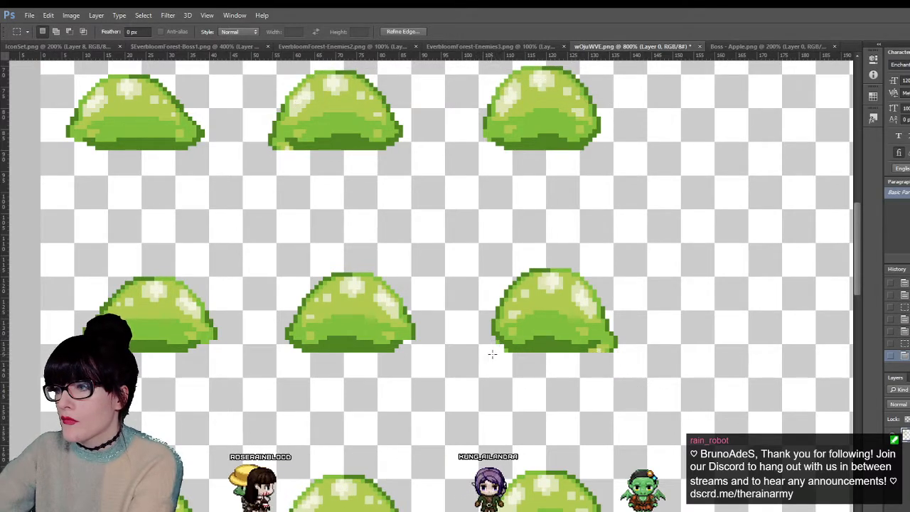
drag(487, 348, 509, 356)
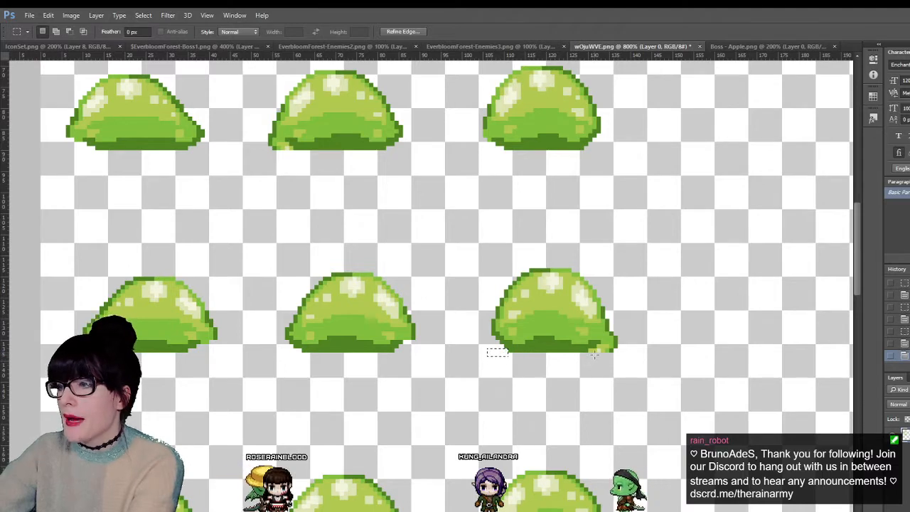
drag(591, 349, 646, 365)
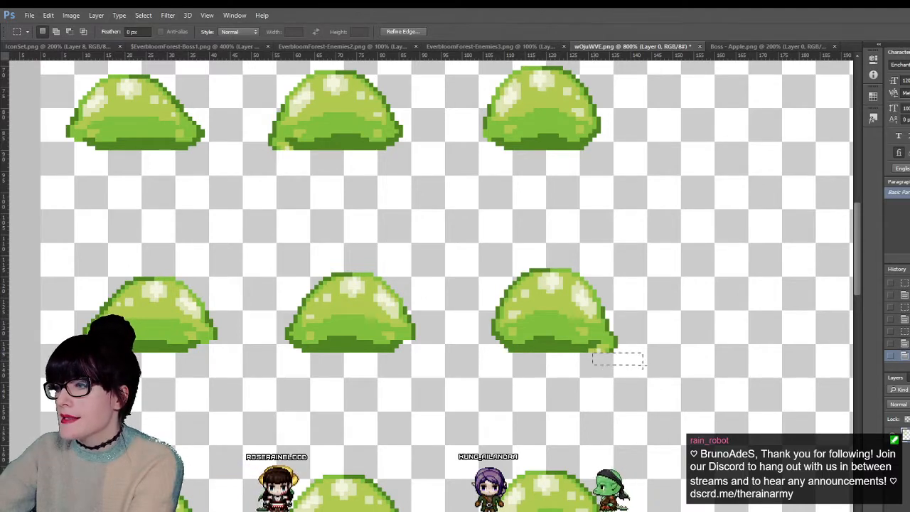
click(600, 353)
click(604, 342)
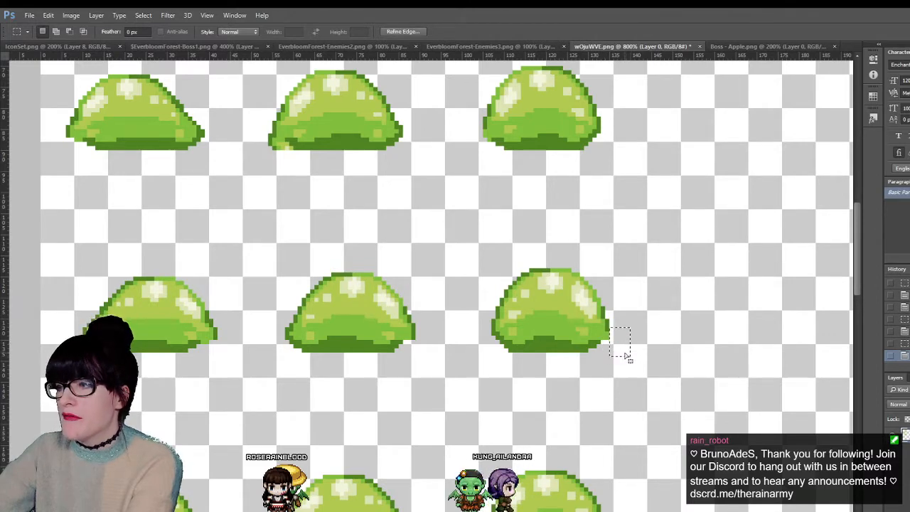
- Delete the pale rim under the first slime in the fourth row and shave off the pointed bulge at its lower-right edge
scroll(626, 358, down, 3)
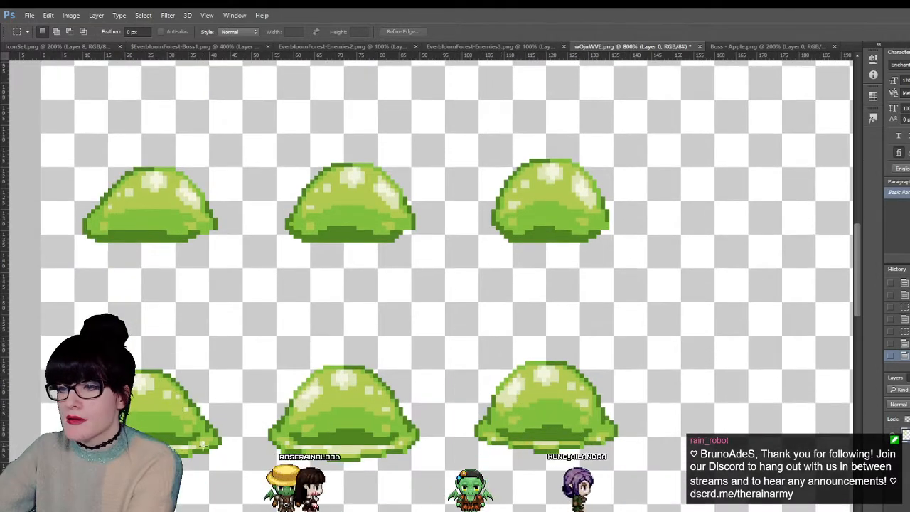
drag(241, 441, 174, 502)
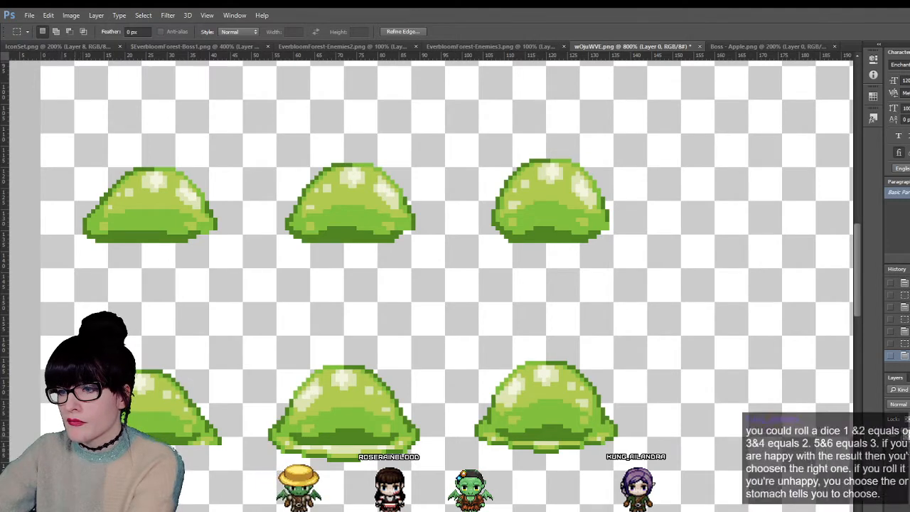
key(ctrl+d)
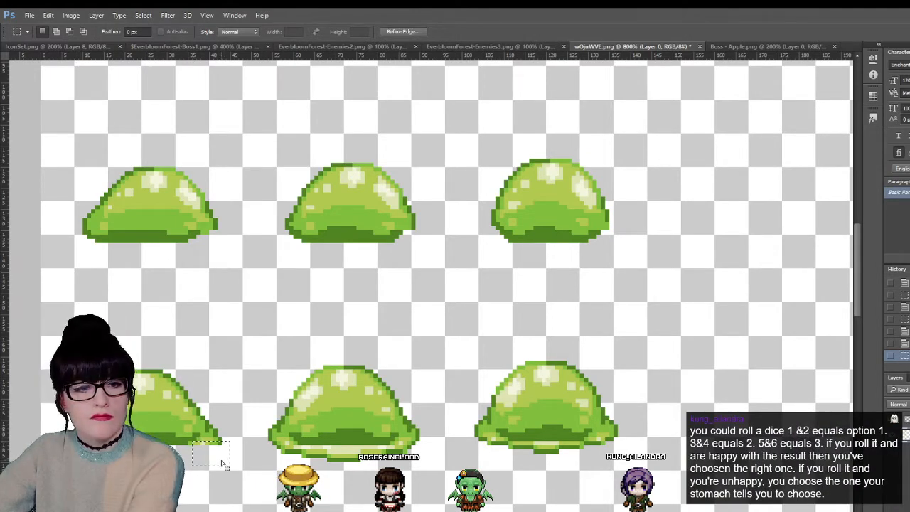
drag(219, 463, 214, 462)
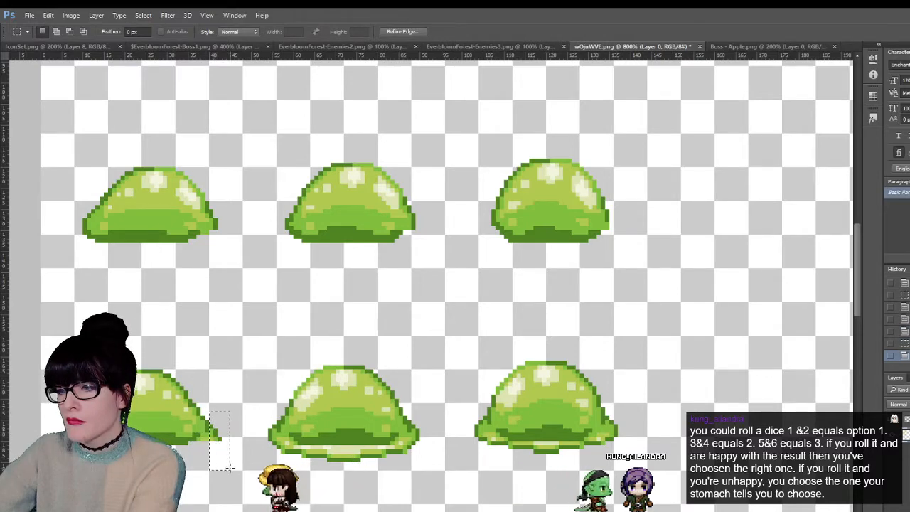
drag(229, 411, 210, 468)
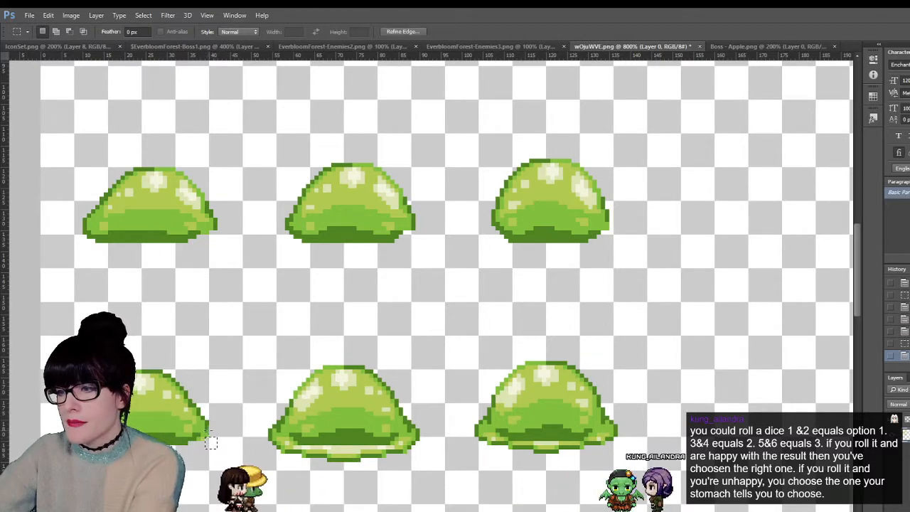
mouse_move(210, 430)
mouse_down()
mouse_move(214, 444)
mouse_move(204, 446)
mouse_up()
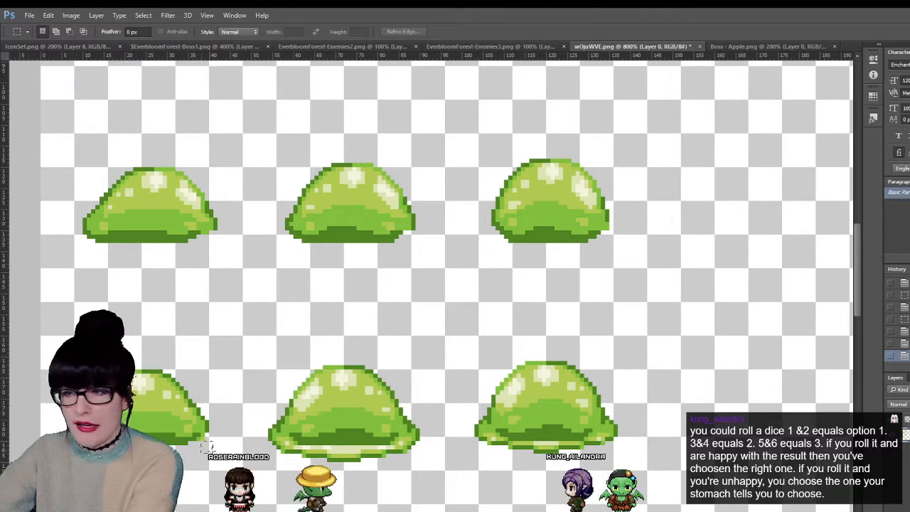
click(252, 435)
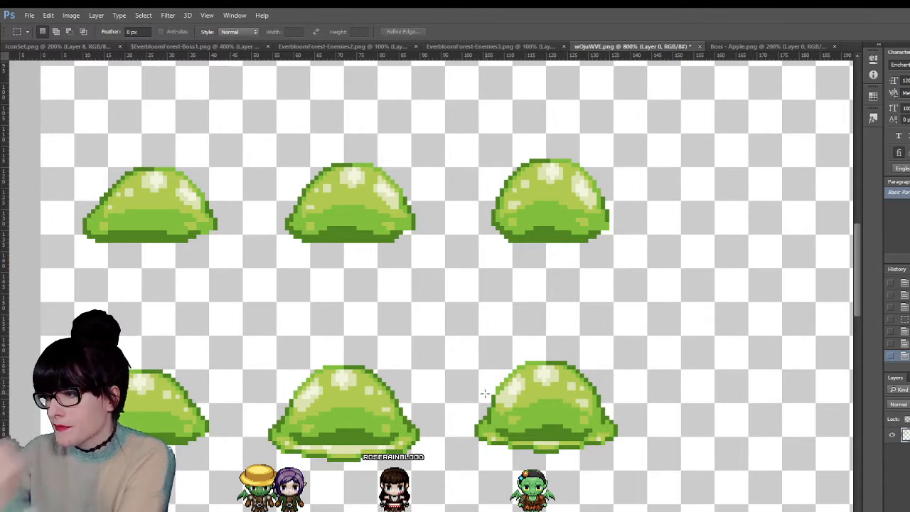
- Remove both side bulges and the pale rim from the third slime in the fourth row, rounding off its lower corners
key(Delete)
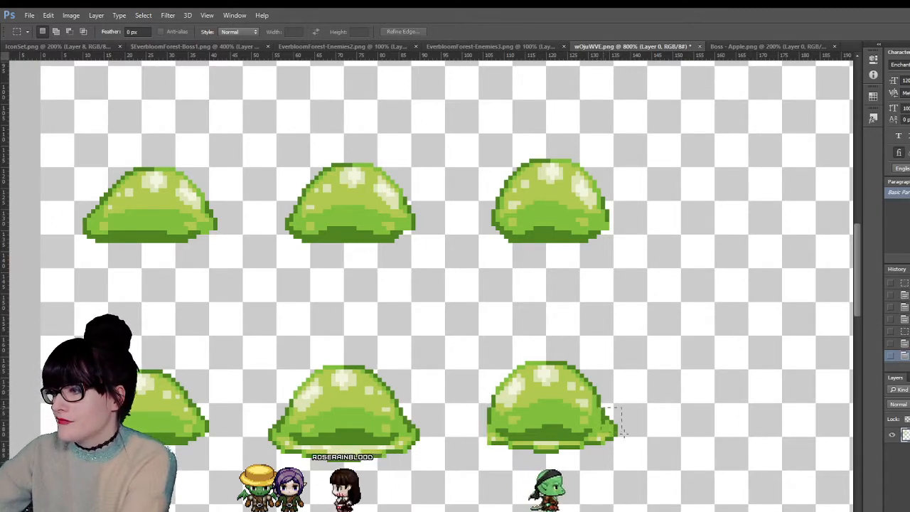
drag(605, 407, 646, 447)
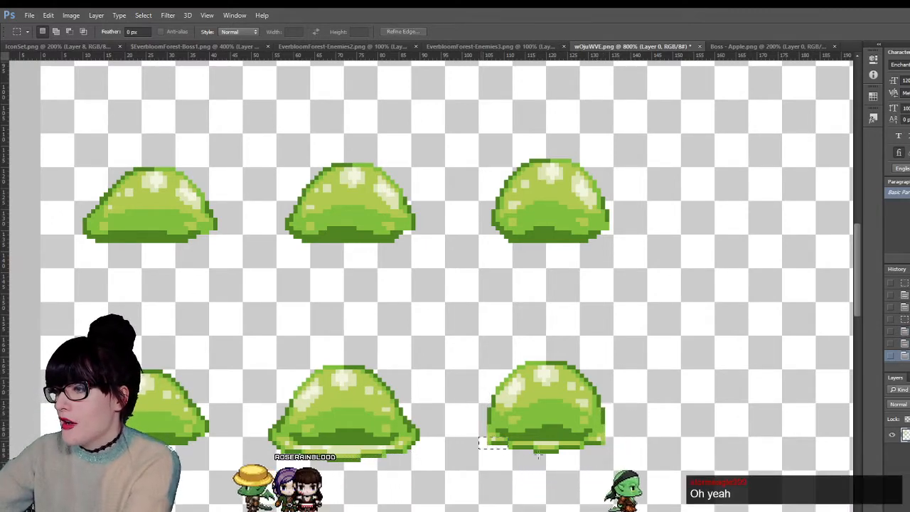
drag(478, 441, 619, 462)
key(Delete)
key(ctrl+d)
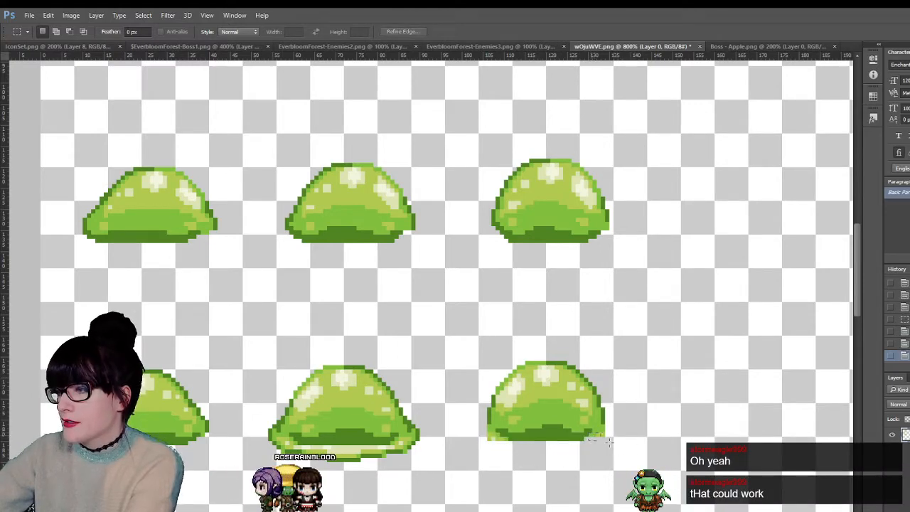
drag(587, 432, 638, 456)
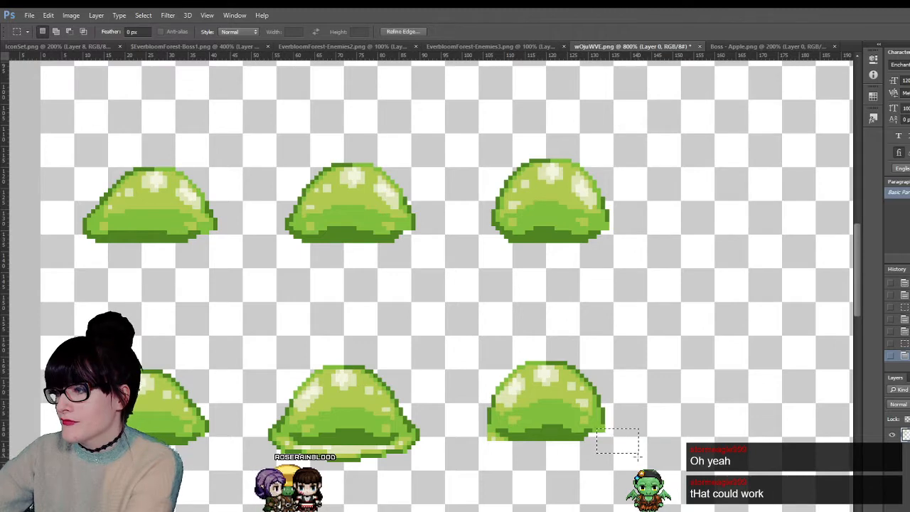
click(497, 435)
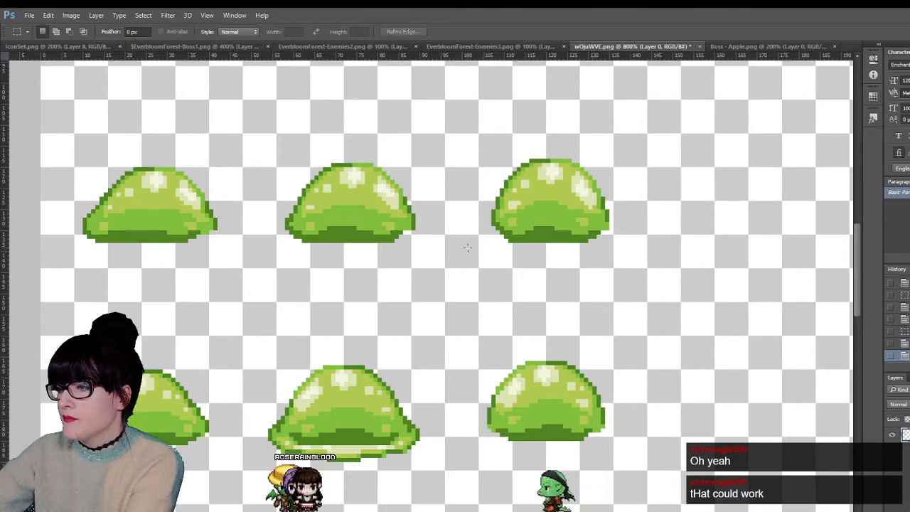
- Remove the pale rim and both side bulges from the second slime in the fourth row and clean up its lower corners
scroll(467, 247, down, 2)
key(Delete)
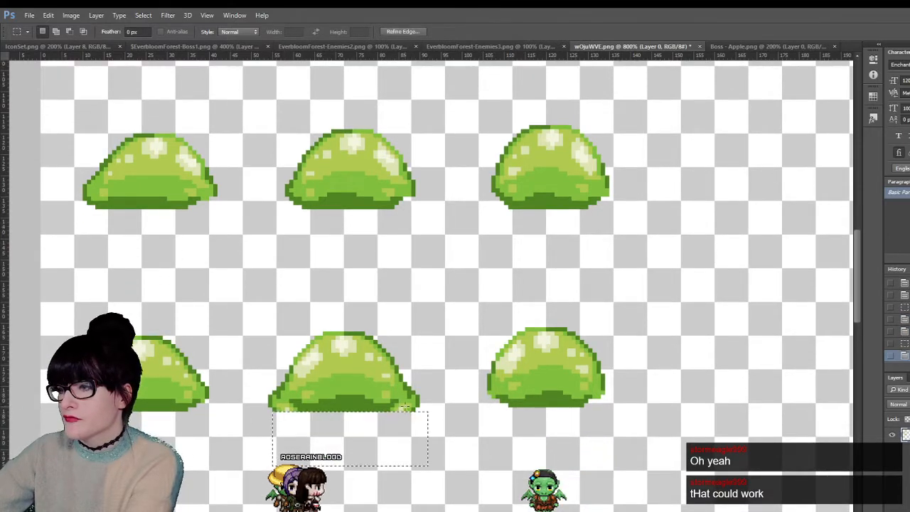
drag(411, 377, 445, 441)
drag(277, 357, 267, 444)
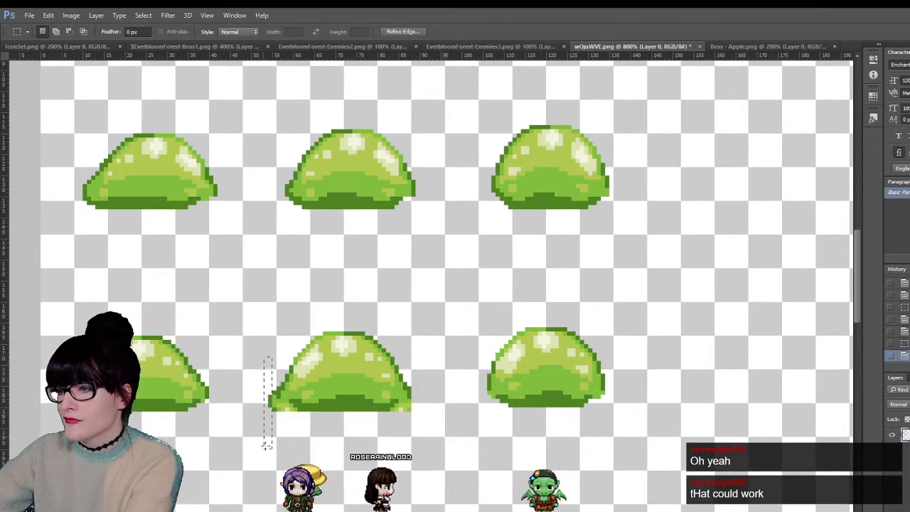
key(Delete)
click(277, 379)
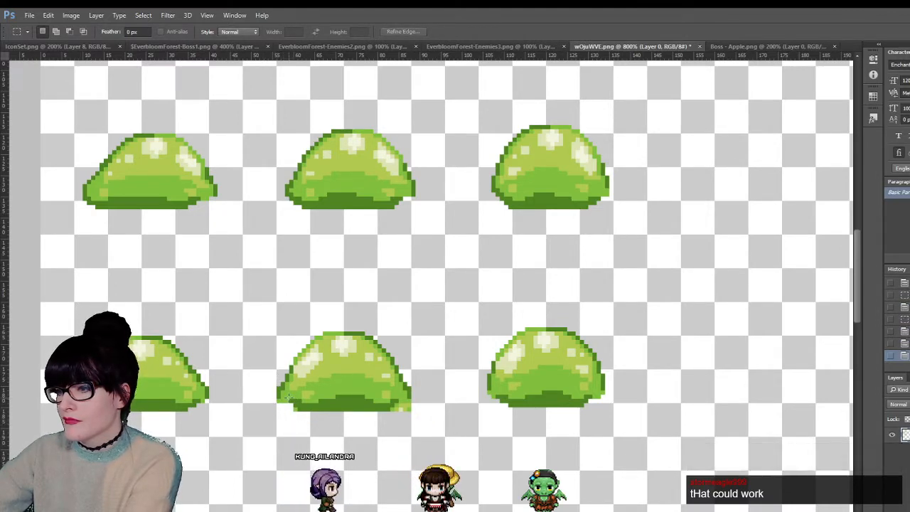
mouse_move(290, 399)
mouse_down()
mouse_move(266, 411)
mouse_move(283, 418)
mouse_up()
key(Delete)
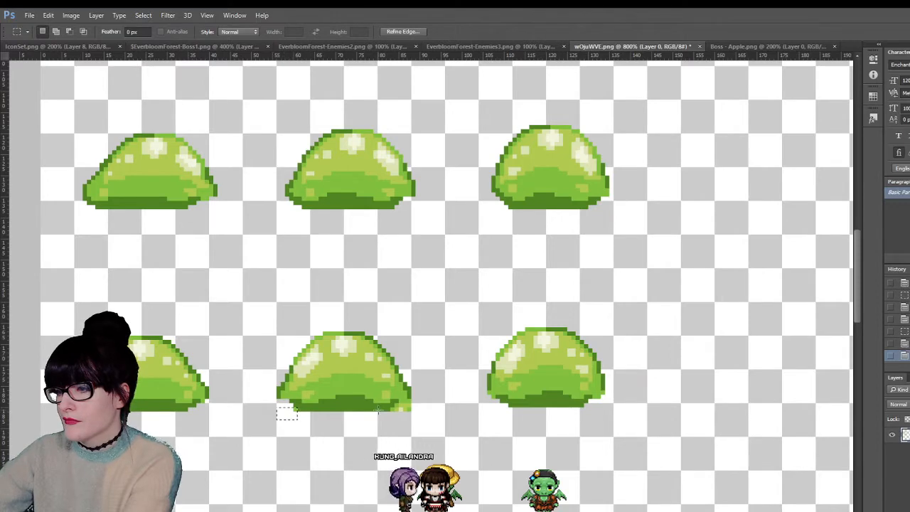
drag(395, 407, 437, 422)
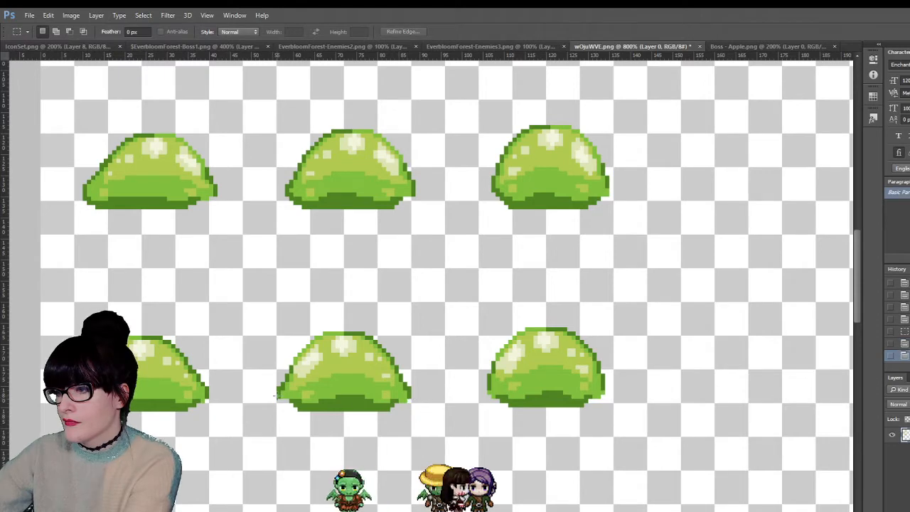
- Sample the dark green from the base of the first-row first slime and pencil it along the slime's lower corners
scroll(384, 398, down, 2)
scroll(855, 324, down, 4)
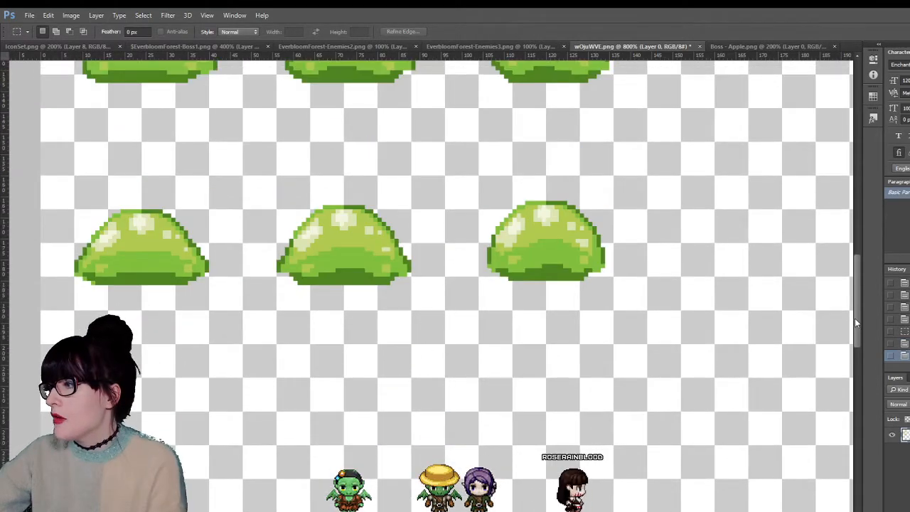
drag(857, 324, 826, 186)
scroll(825, 191, up, 2)
scroll(820, 199, down, 1)
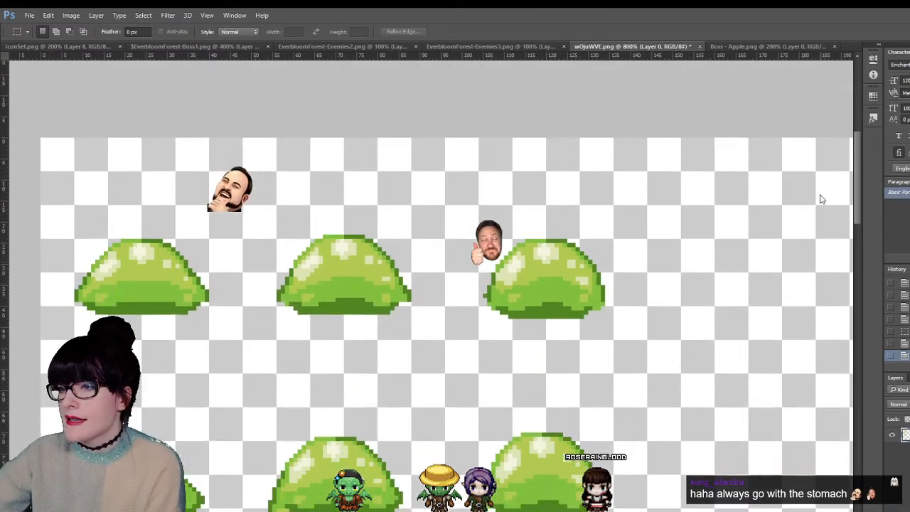
key(z)
drag(137, 288, 209, 302)
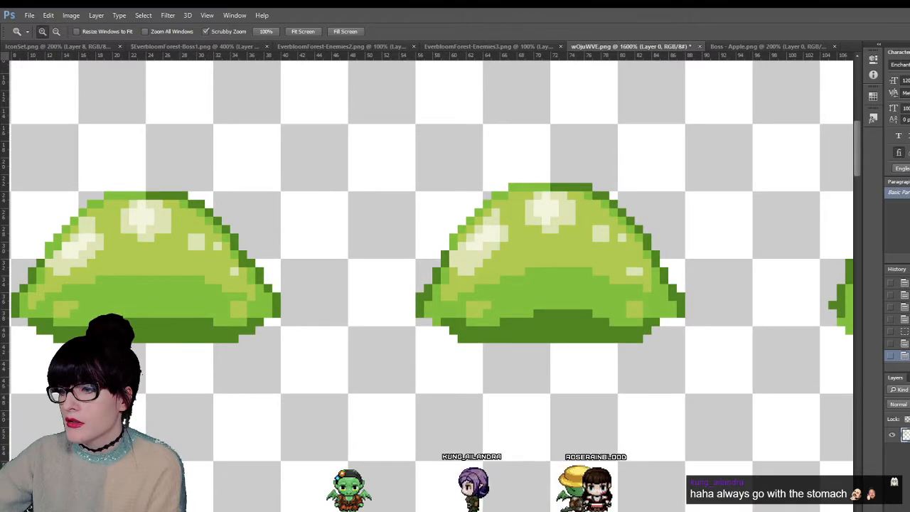
scroll(431, 284, left, 4)
key(i)
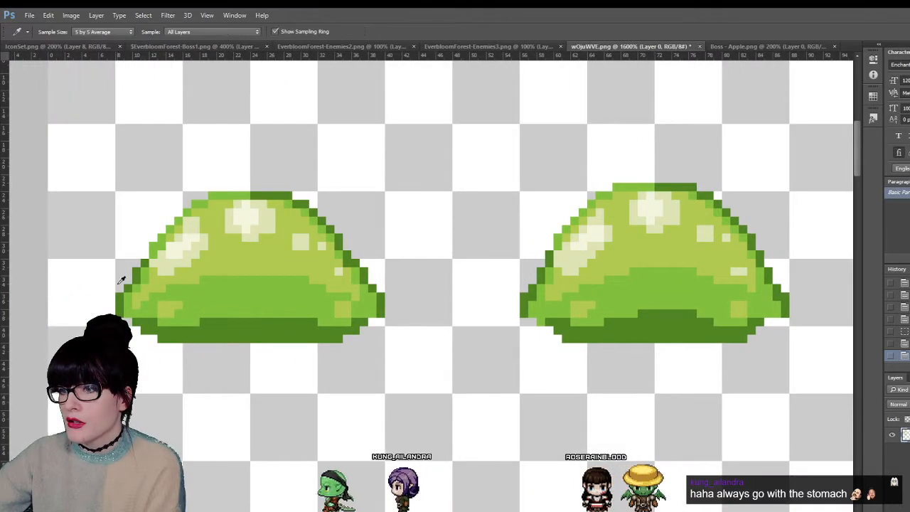
key(b)
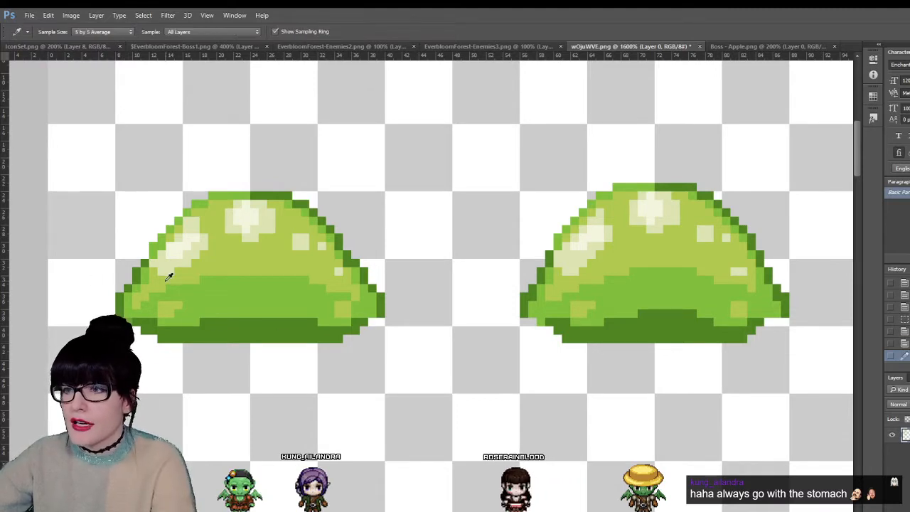
alt+click(207, 333)
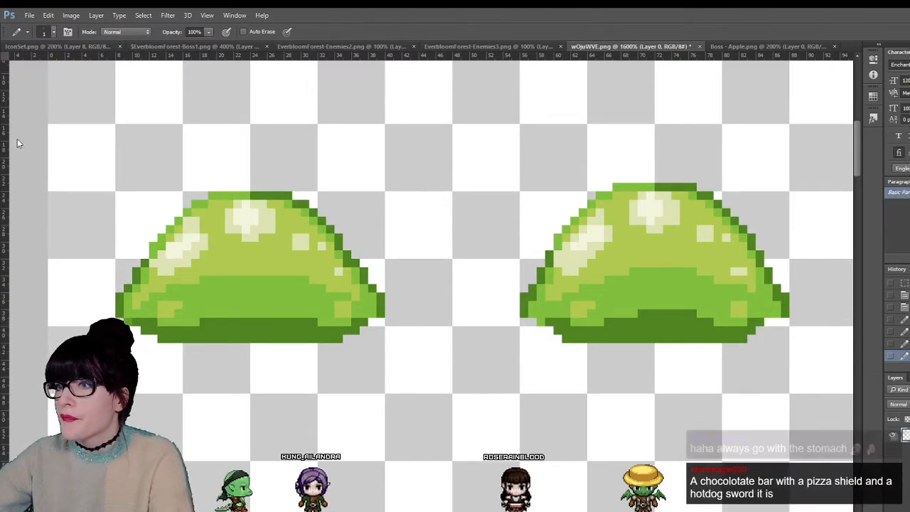
- Set the Eyedropper's sample size to Point Sample and turn off its sampling ring
key(alt)
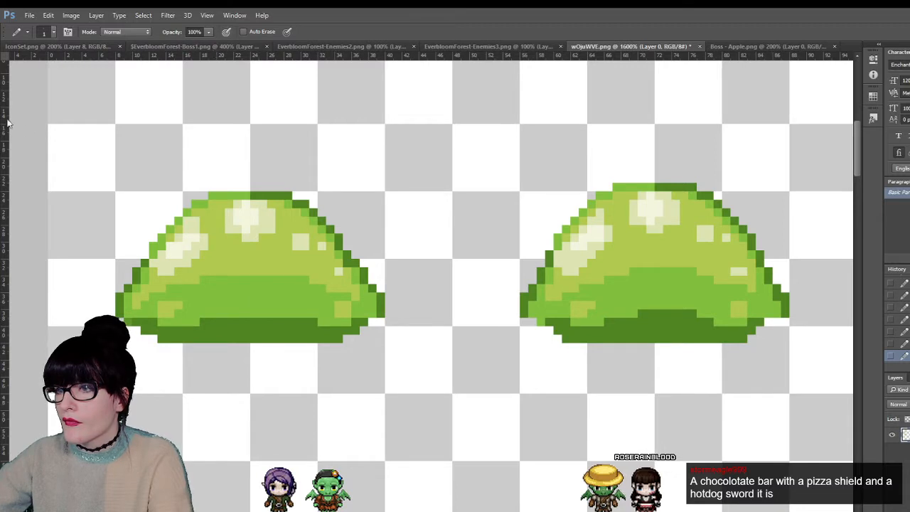
key(alt)
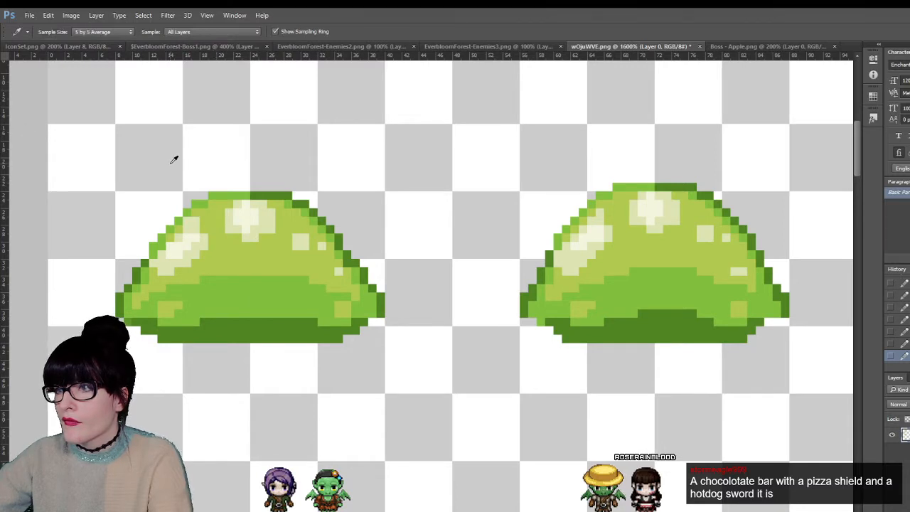
click(91, 31)
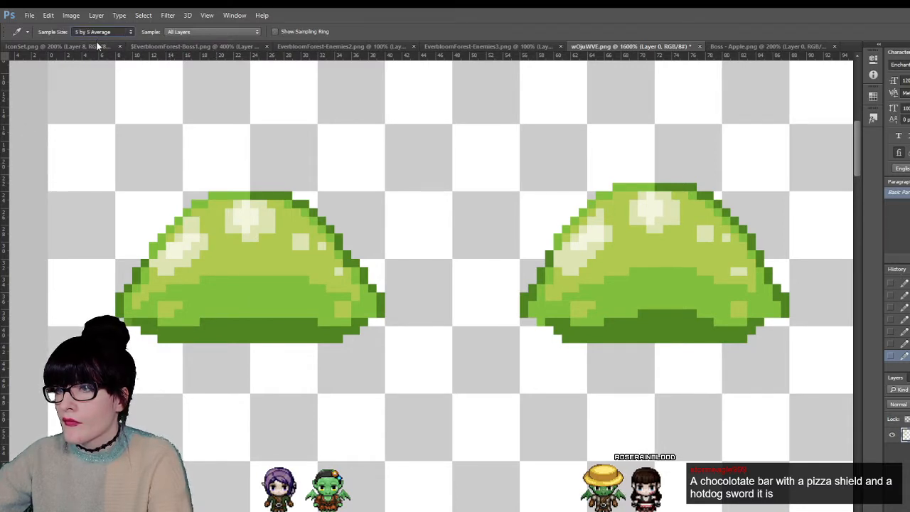
click(96, 41)
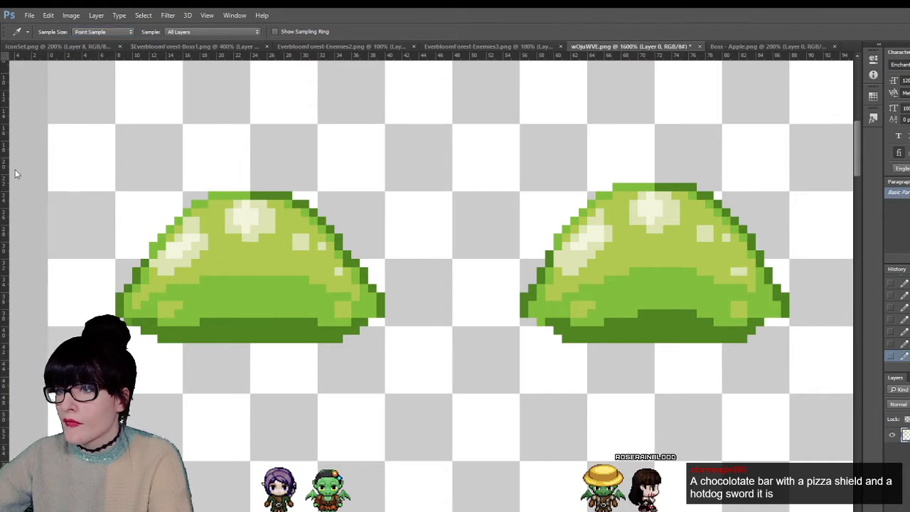
- Pencil dark green outline pixels along the lower corners of the second and third slimes in the first row
key(b)
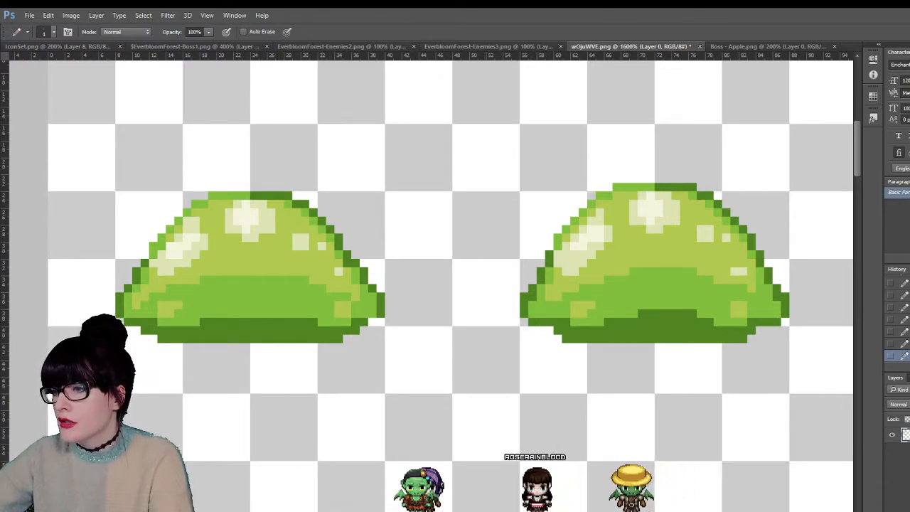
scroll(319, 479, right, 5)
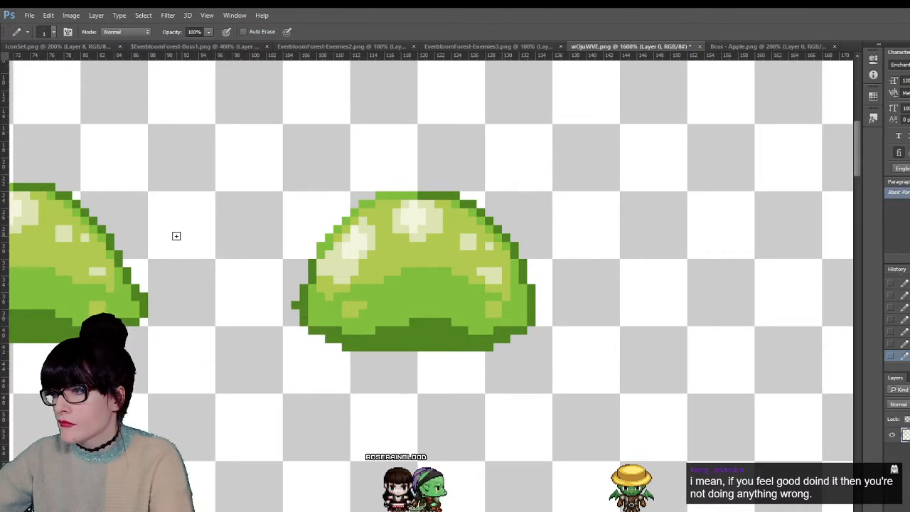
scroll(430, 289, down, 1)
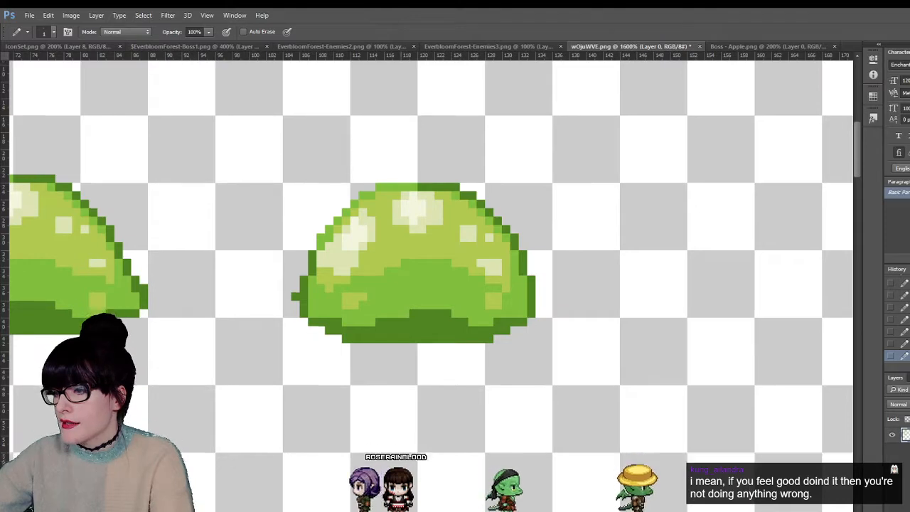
- Touch up the dark green outline at the lower corners of the second-row slimes with the one-pixel Pencil
scroll(426, 285, down, 5)
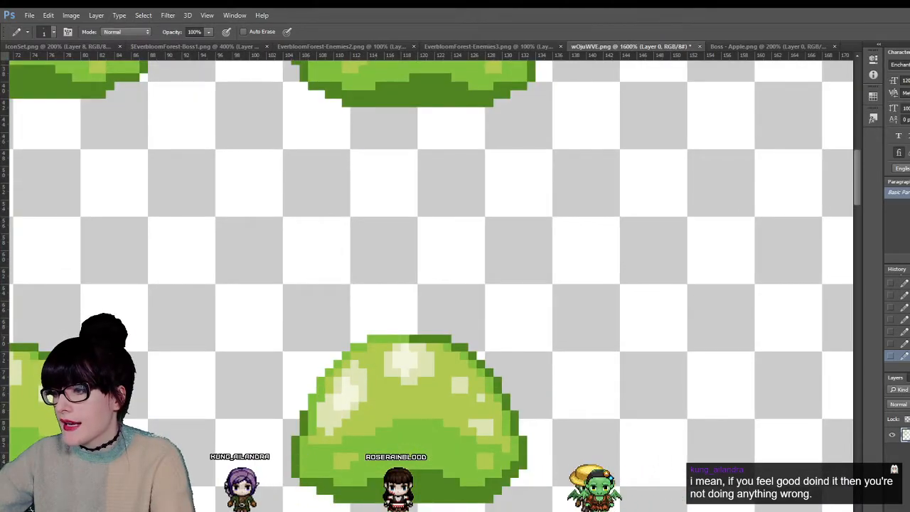
scroll(430, 285, right, 3)
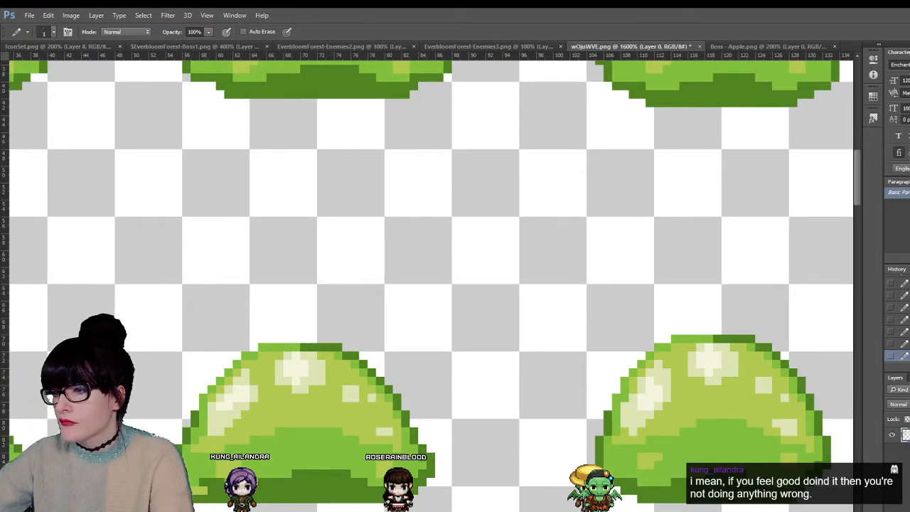
scroll(426, 285, left, 3)
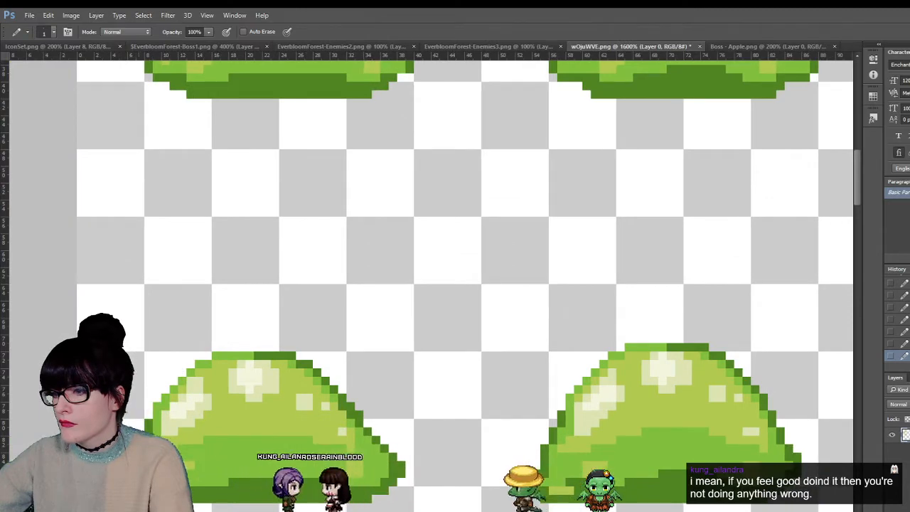
- Complete the dark green outline along the lower corners of the third-row slimes with the one-pixel Pencil
scroll(465, 285, down, 5)
scroll(228, 490, down, 4)
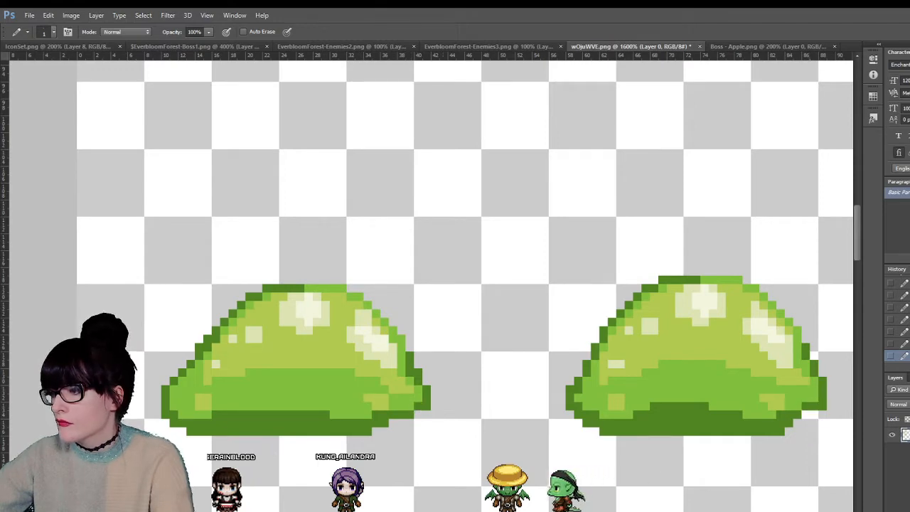
scroll(550, 472, right, 5)
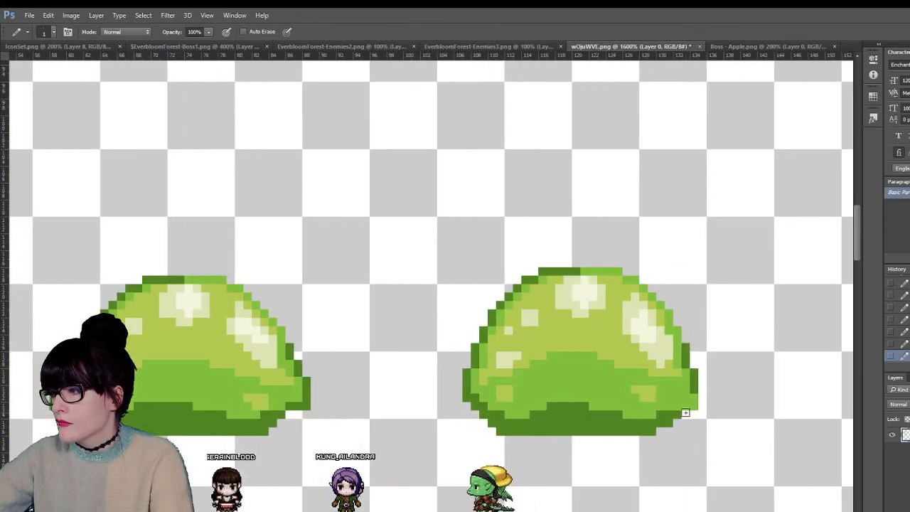
scroll(450, 419, down, 4)
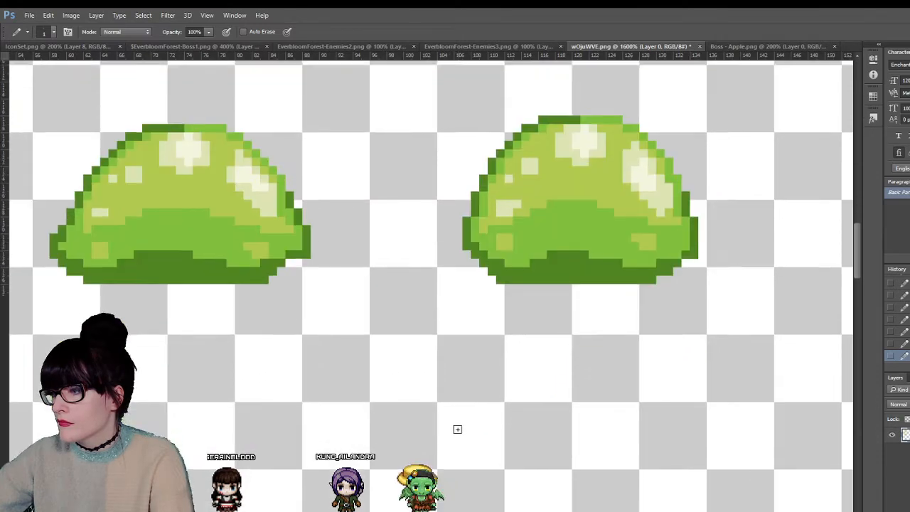
- Close the dark green outline at the lower corners of all three slimes in the fourth row
scroll(509, 474, down, 2)
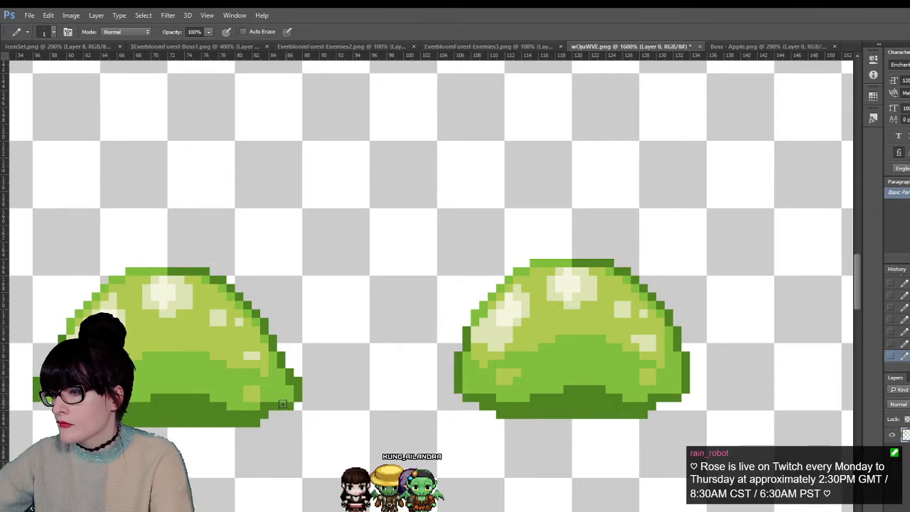
scroll(445, 416, left, 6)
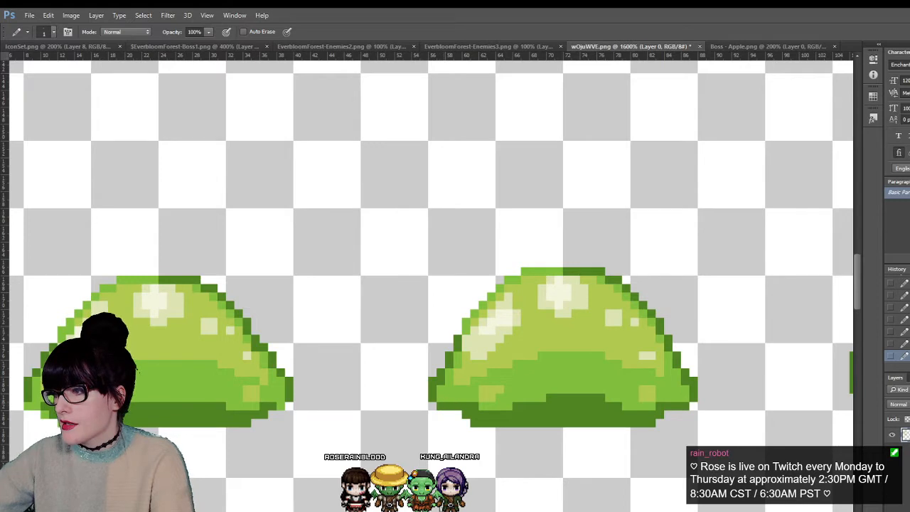
scroll(336, 452, left, 4)
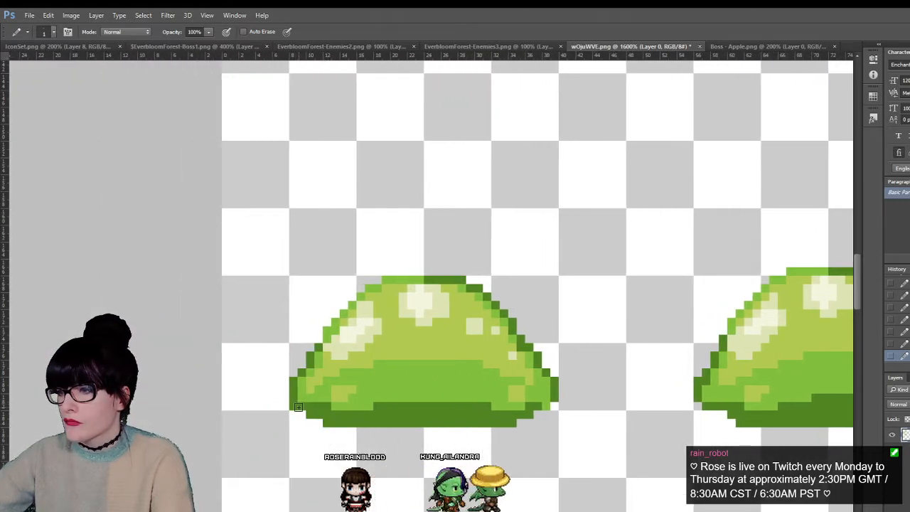
- Recolour the stray dark green pixels near the lower-left corner of the second-row second slime with the lighter body green
key(z)
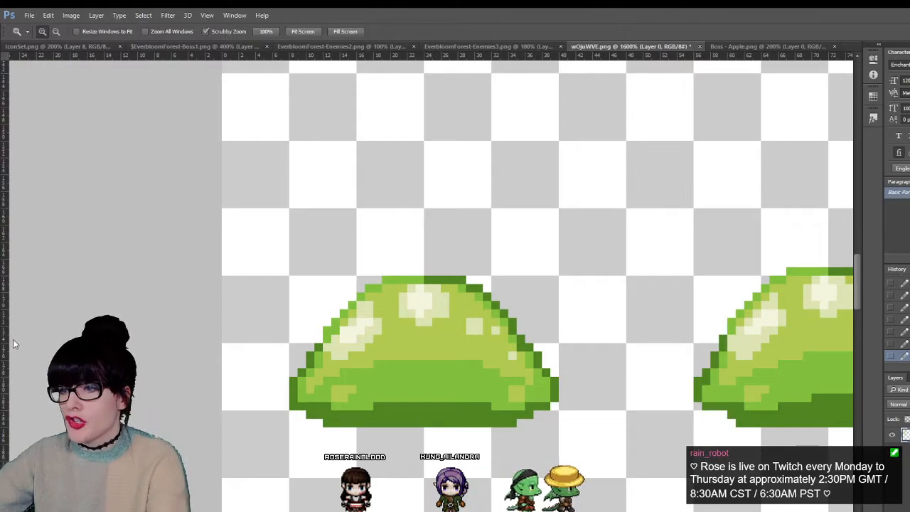
alt+click(630, 359)
alt+click(630, 359)
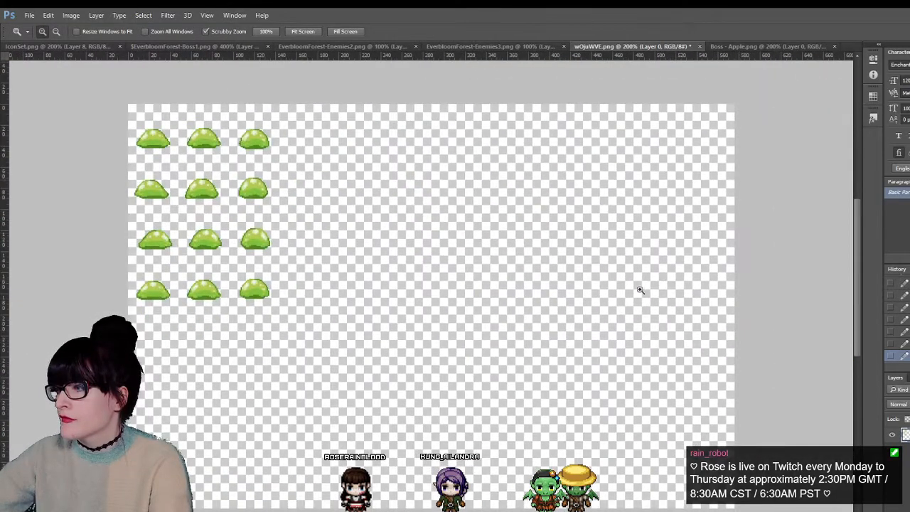
click(130, 178)
click(130, 179)
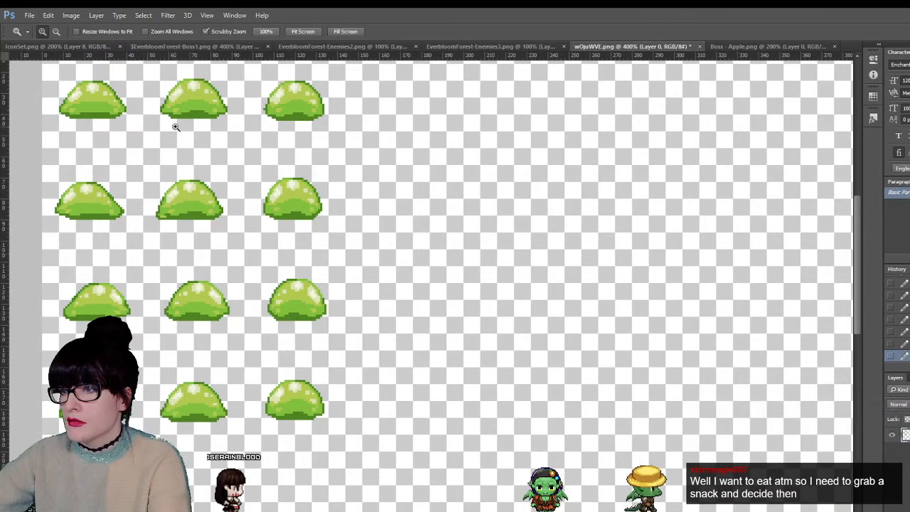
click(186, 213)
click(158, 220)
click(140, 207)
click(189, 263)
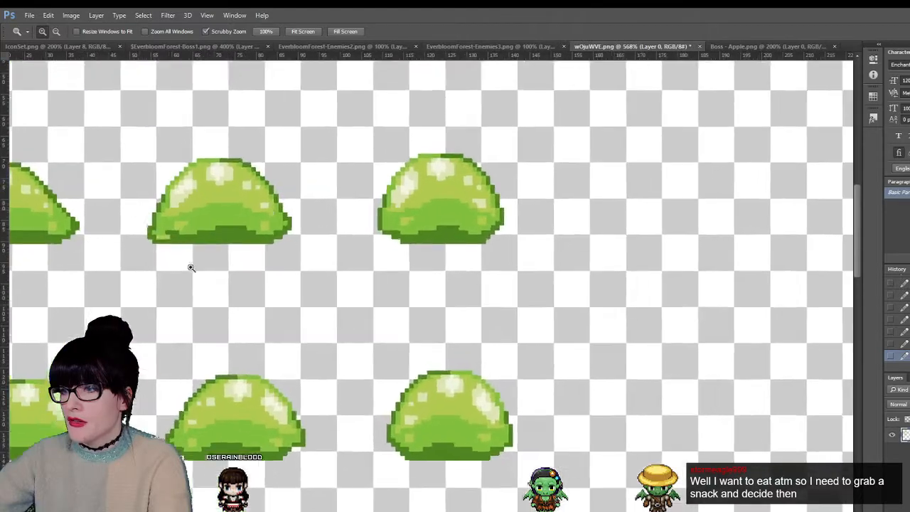
click(197, 270)
click(191, 253)
click(190, 253)
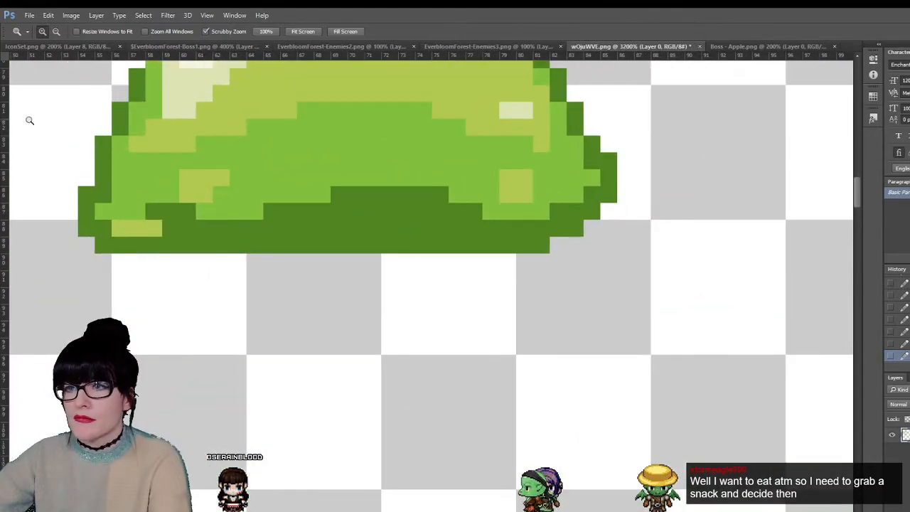
key(i)
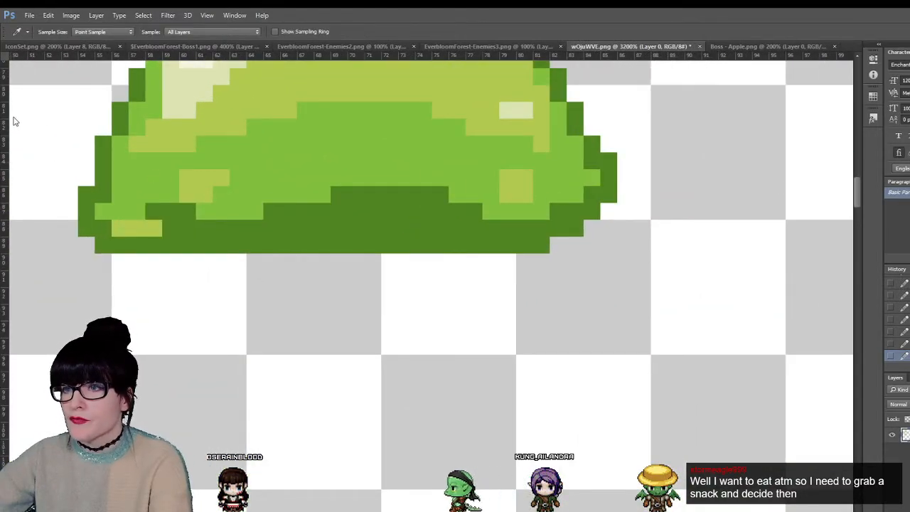
key(b)
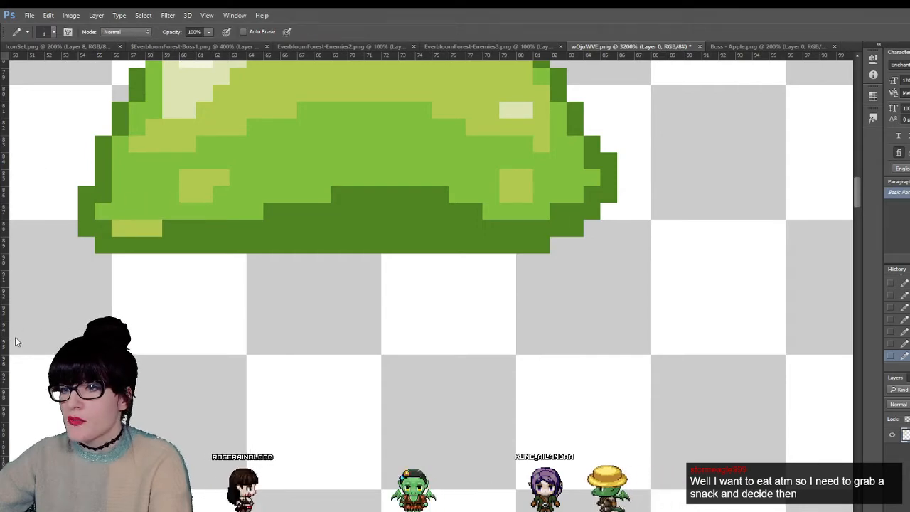
- Select and delete the leftover pale pixels around the edges of the slimes across the sheet
key(z)
alt+click(121, 308)
alt+click(121, 308)
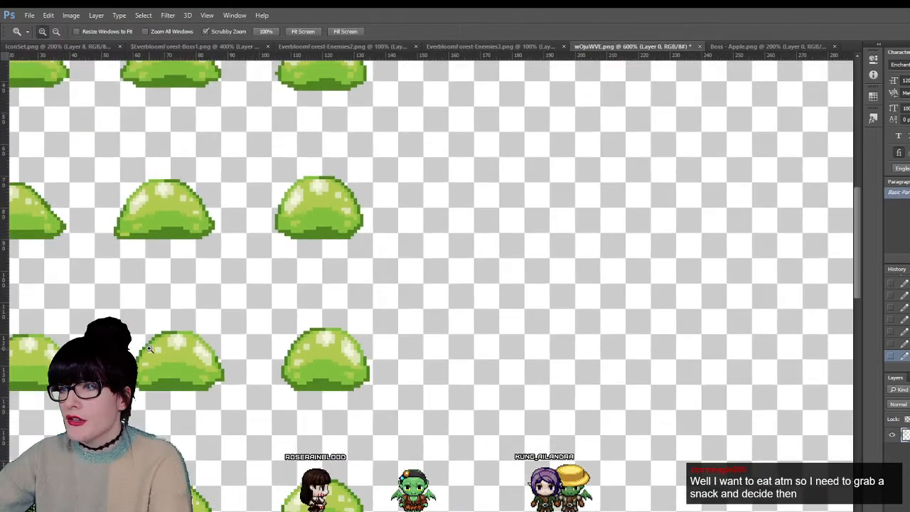
drag(211, 292, 367, 313)
click(368, 314)
click(369, 298)
key(m)
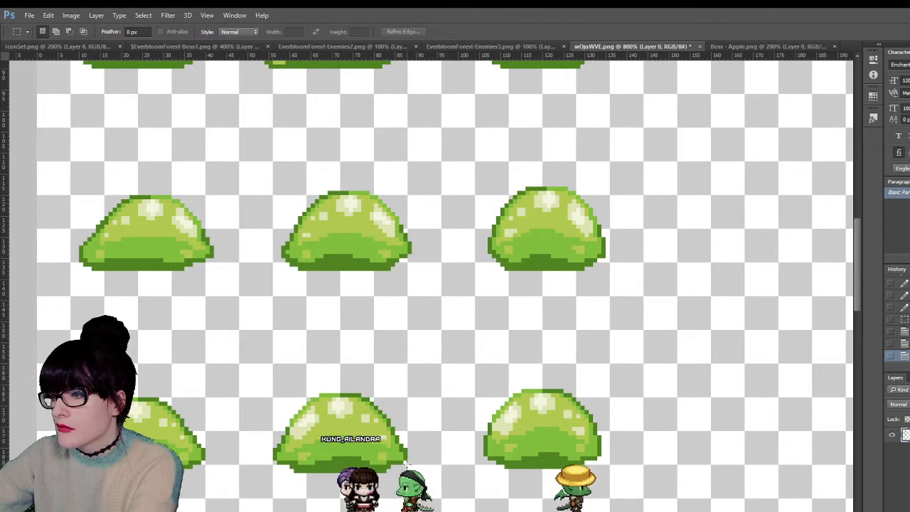
scroll(329, 335, up, 2)
scroll(328, 334, up, 5)
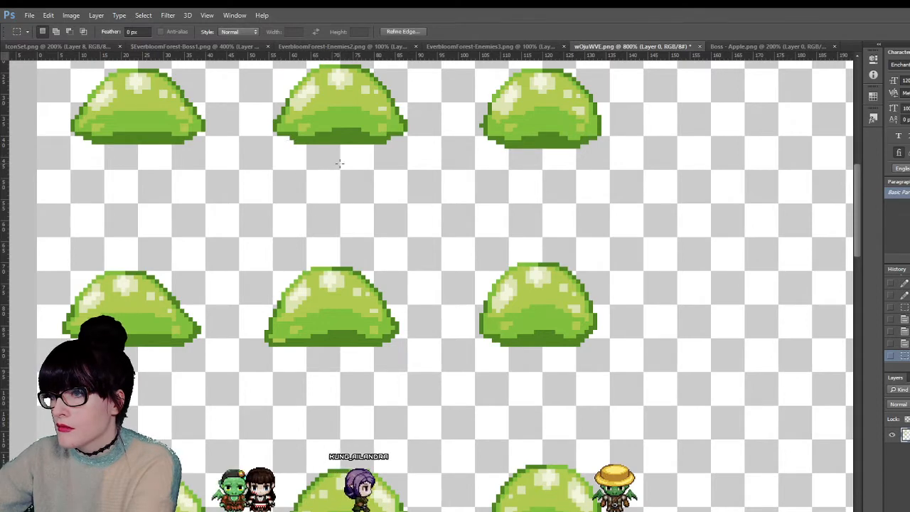
scroll(339, 163, down, 7)
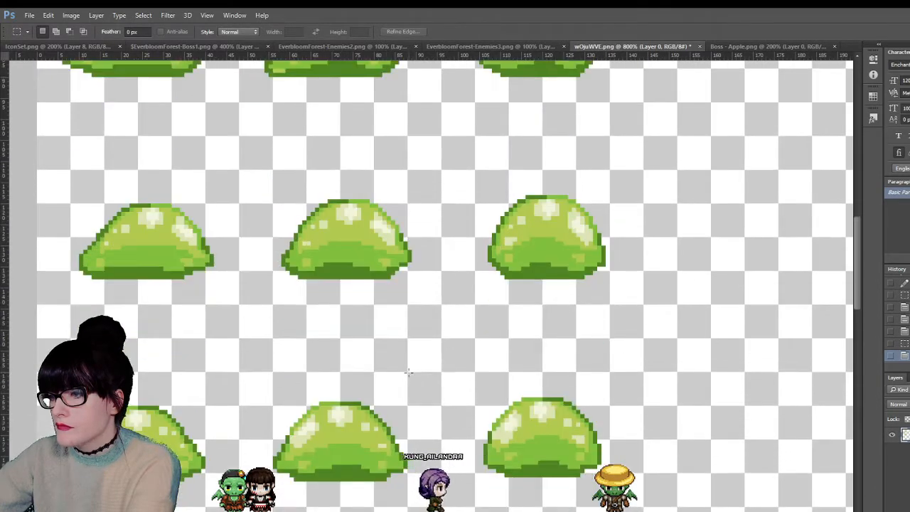
scroll(409, 372, down, 2)
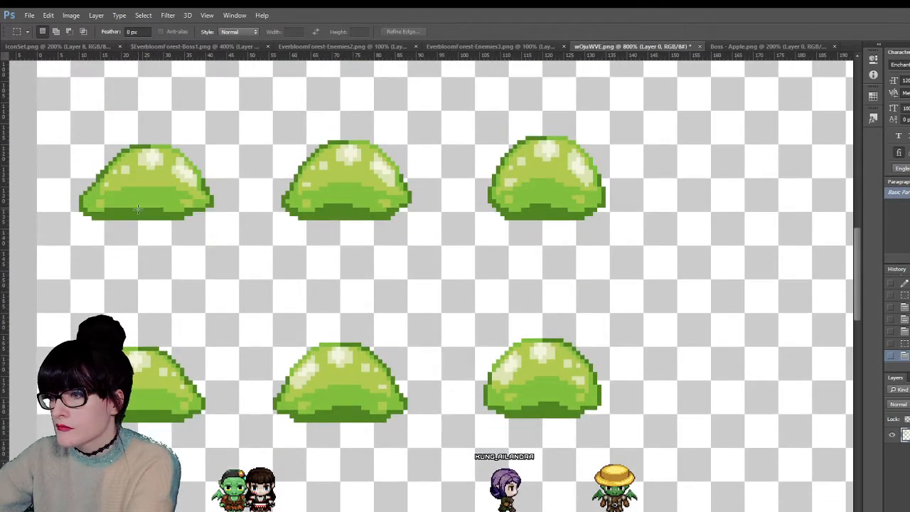
key(i)
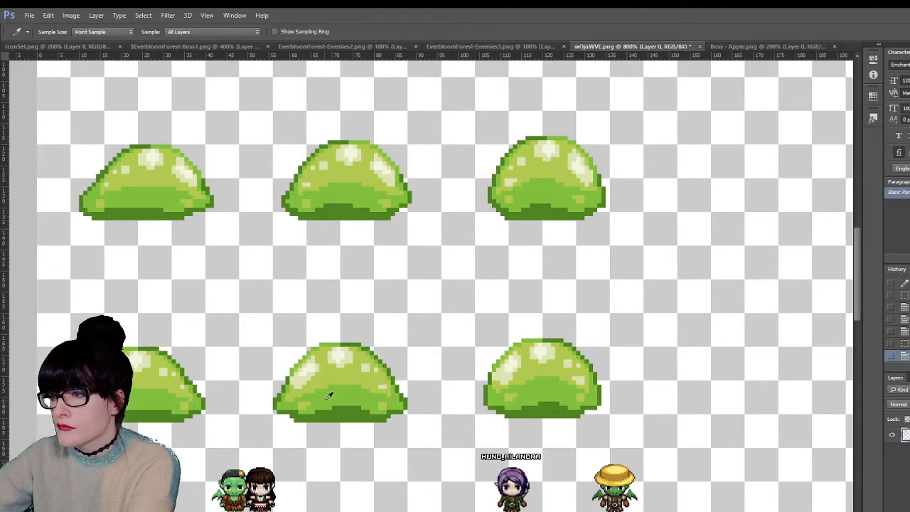
key(b)
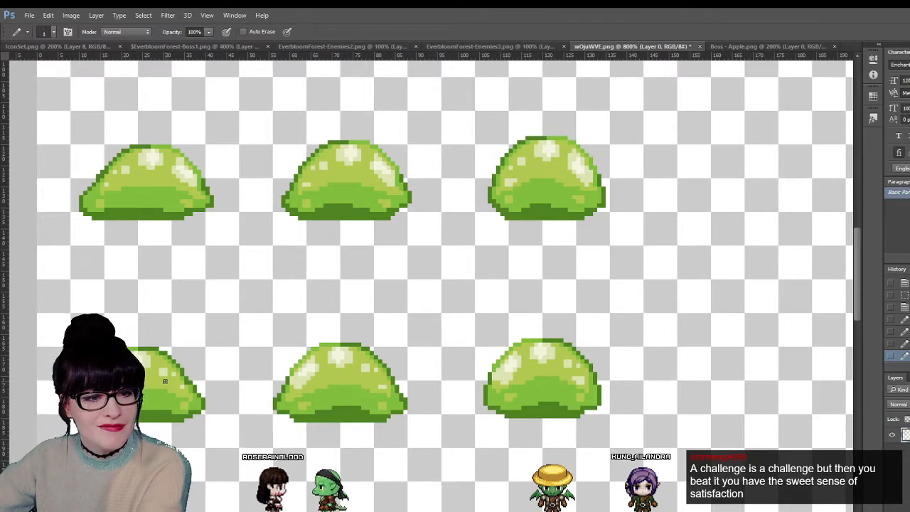
scroll(405, 276, up, 2)
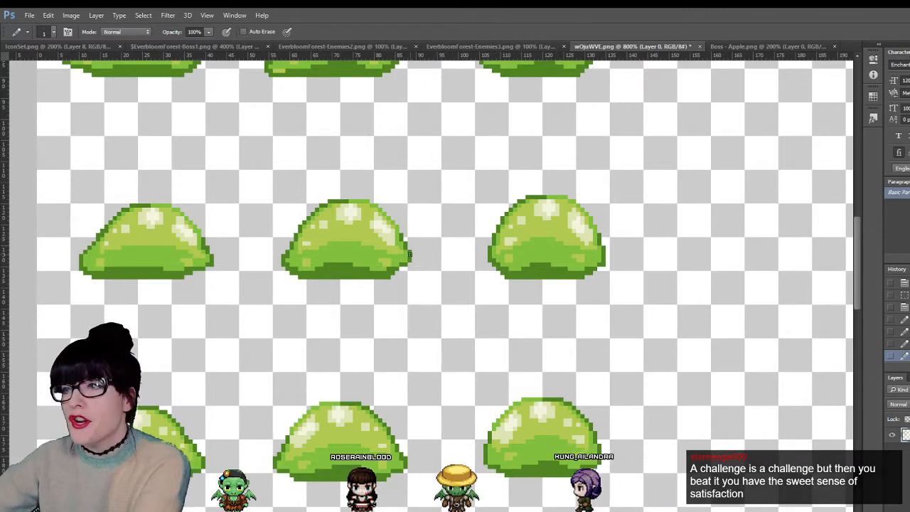
scroll(409, 254, down, 5)
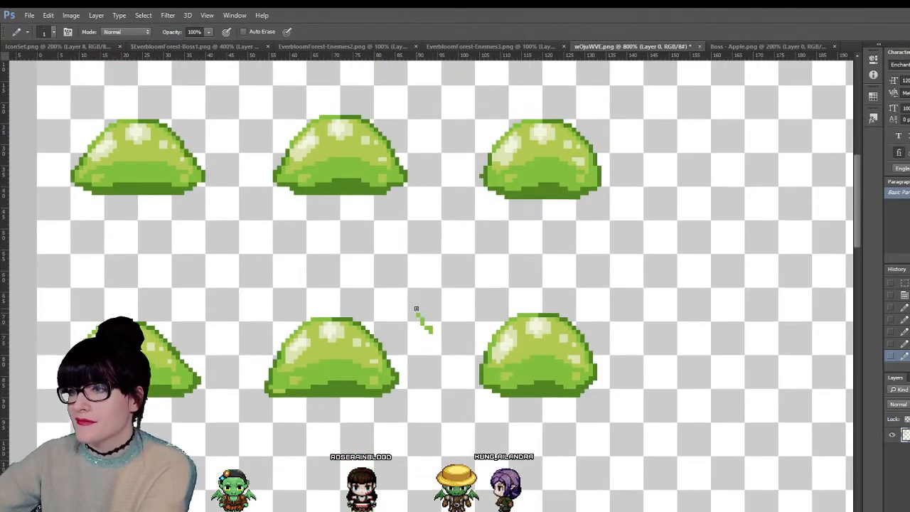
scroll(417, 308, up, 3)
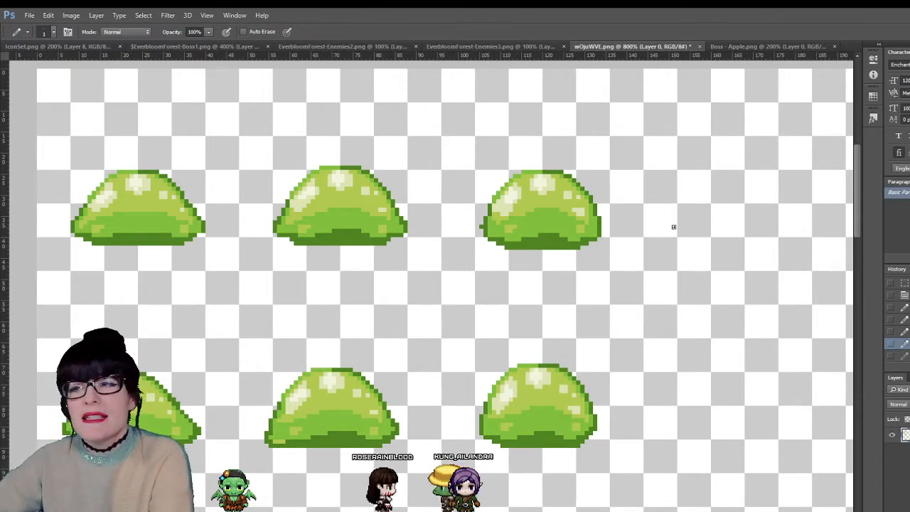
scroll(673, 227, up, 4)
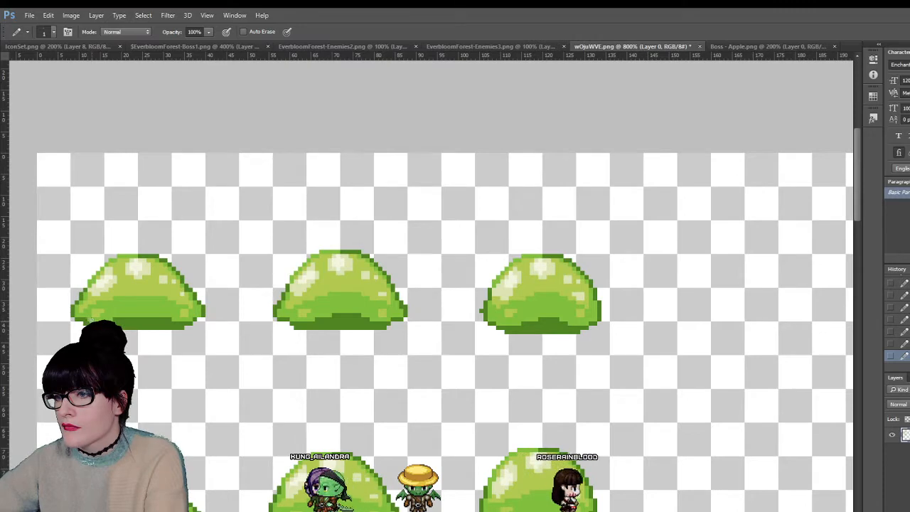
scroll(163, 315, down, 3)
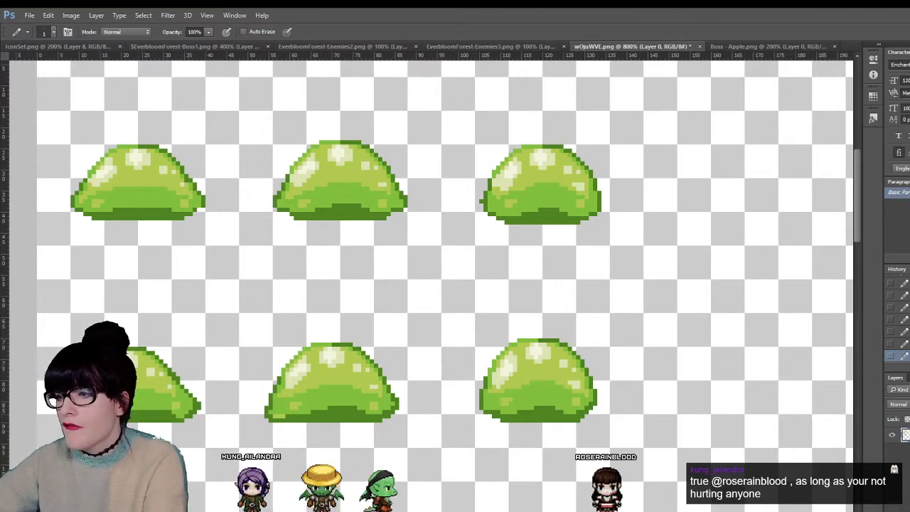
- Recolour the dark shadow band inside the base of the second-row first slime with body green, keeping the one-pixel bottom outline
scroll(103, 285, left, 4)
key(z)
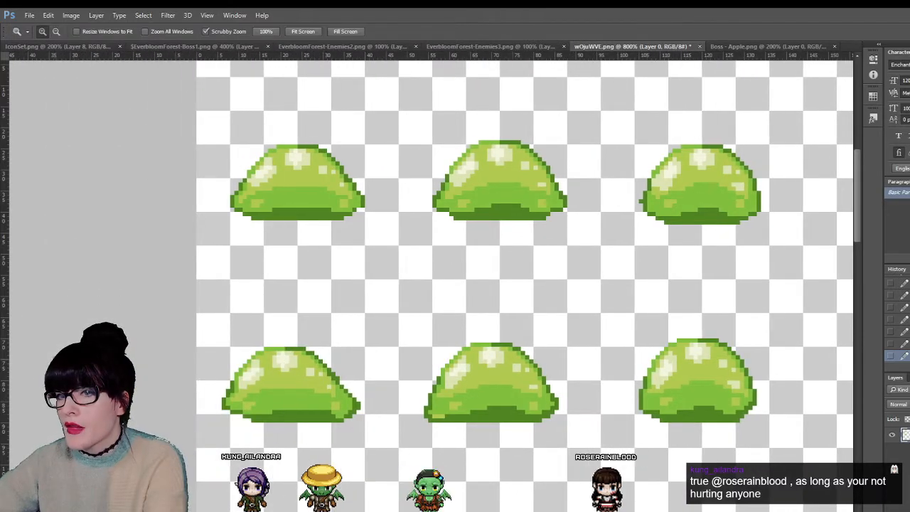
click(327, 435)
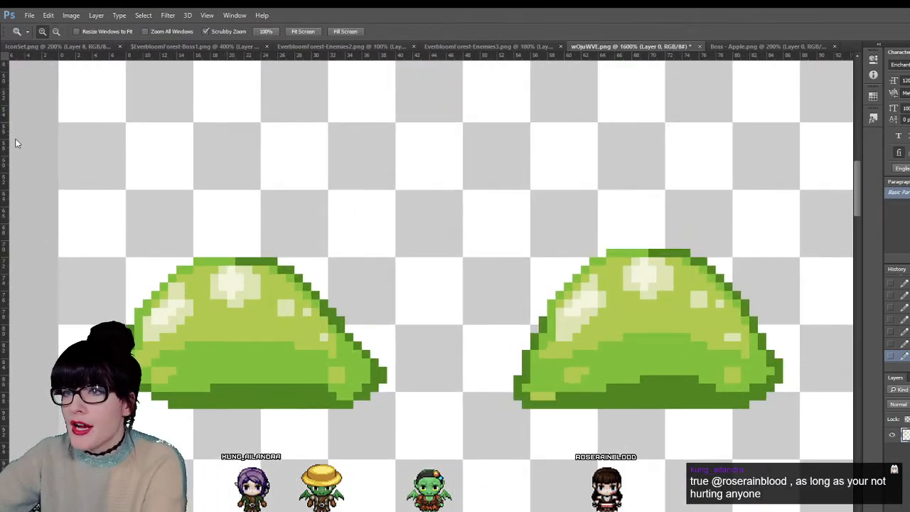
key(j)
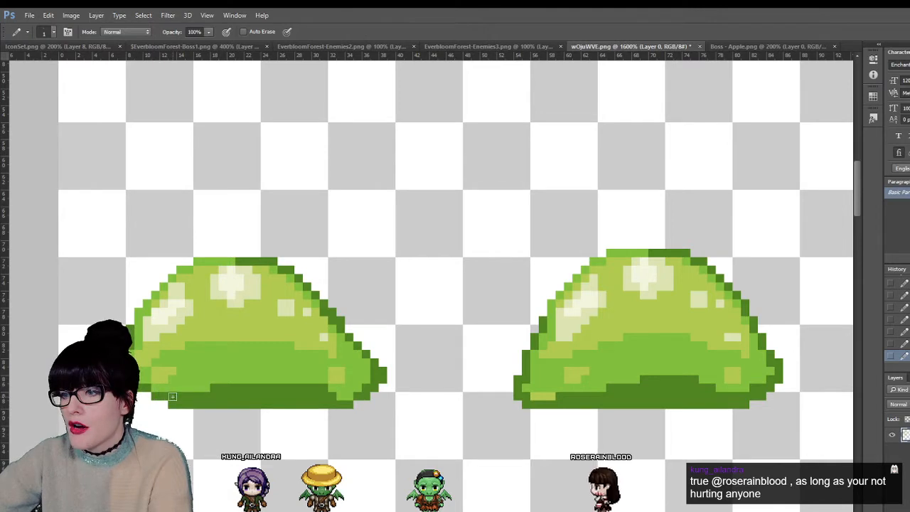
mouse_move(334, 396)
mouse_down()
mouse_move(245, 375)
mouse_move(216, 386)
mouse_up()
- Paint over the dark arched shadow inside the base of the second-row second slime with body green, leaving only the bottom outline
click(560, 397)
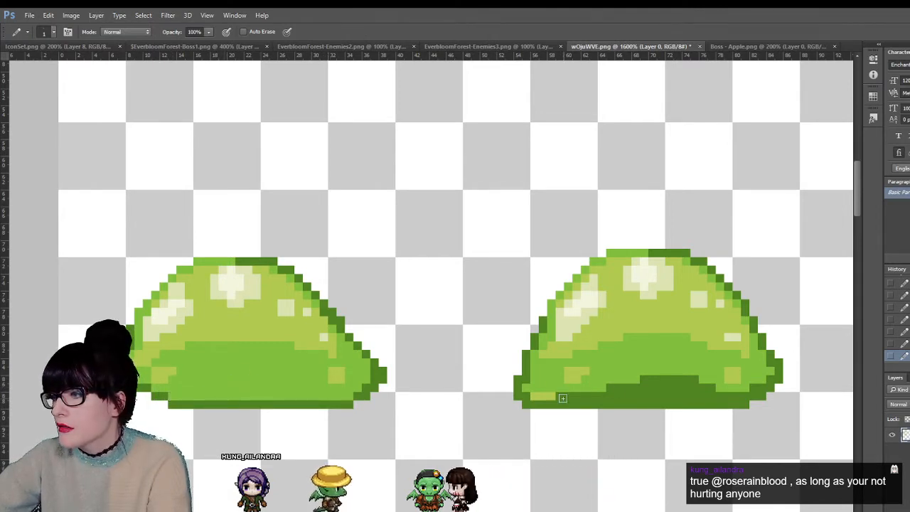
drag(751, 392, 573, 392)
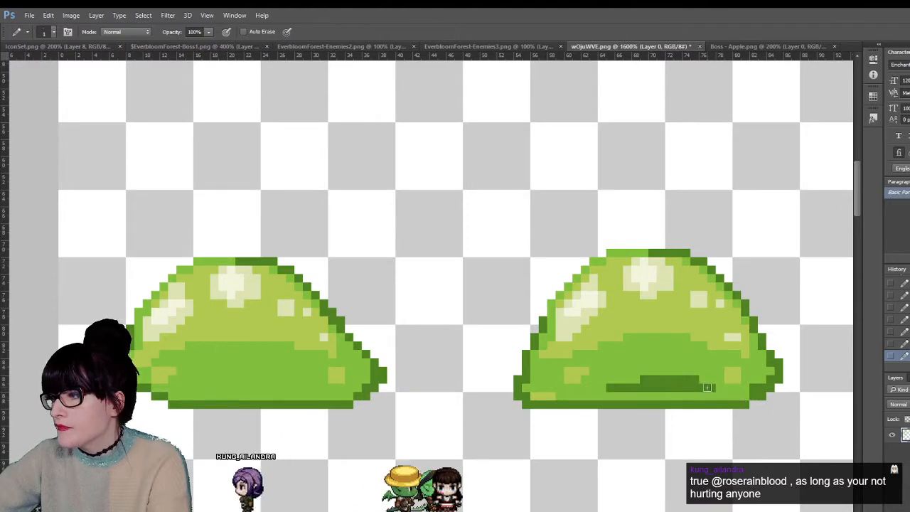
drag(704, 387, 610, 388)
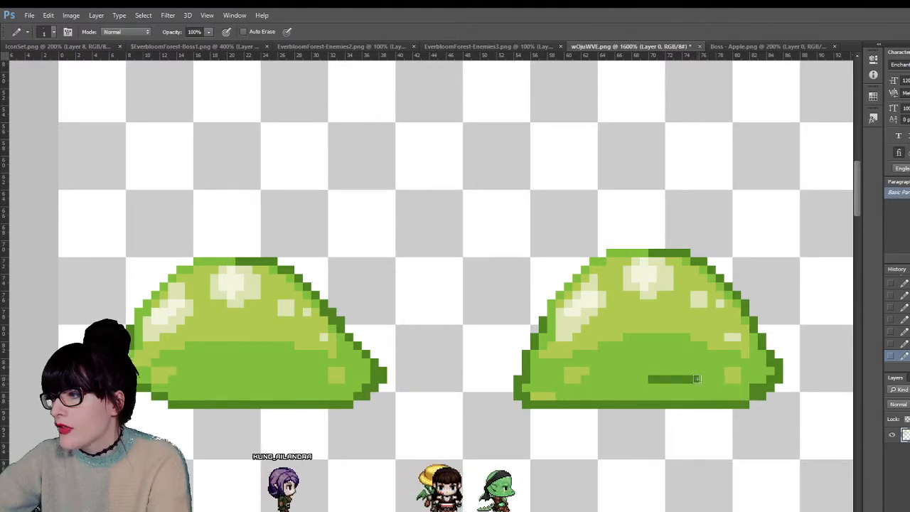
drag(695, 380, 644, 381)
- Replace the dark base shadows of the third slimes in the second and first rows with body green, keeping their bottom outlines
scroll(455, 285, right, 10)
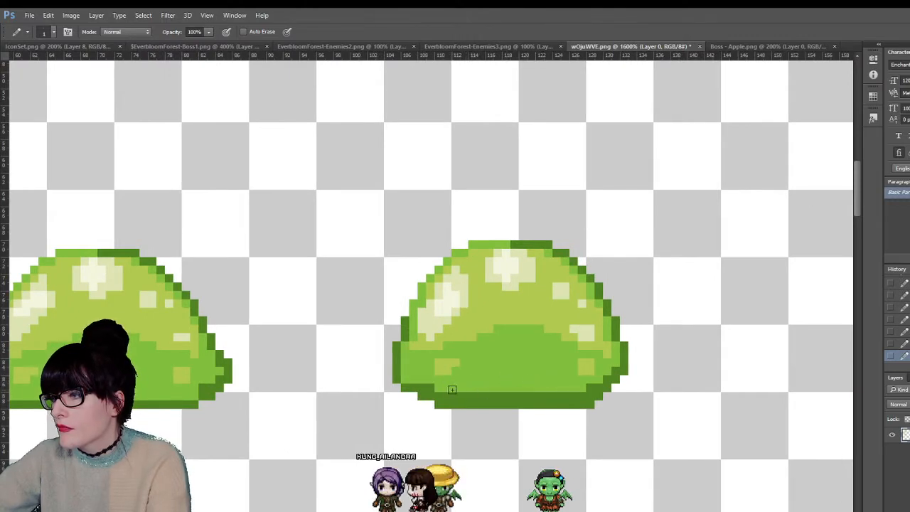
shift+click(587, 391)
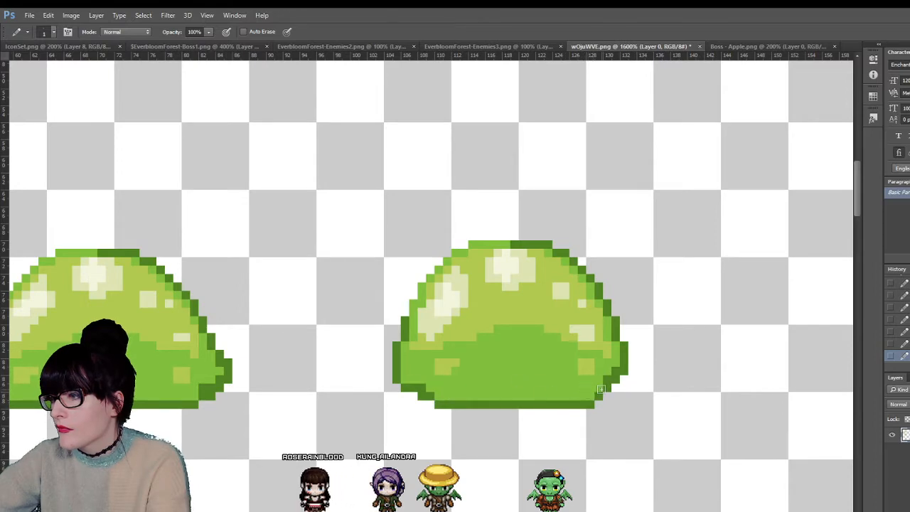
scroll(479, 353, up, 5)
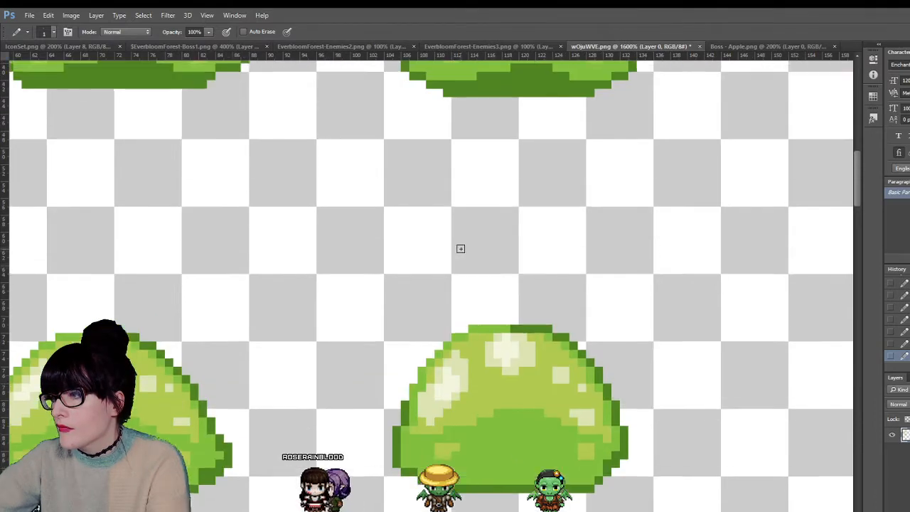
drag(457, 190, 595, 189)
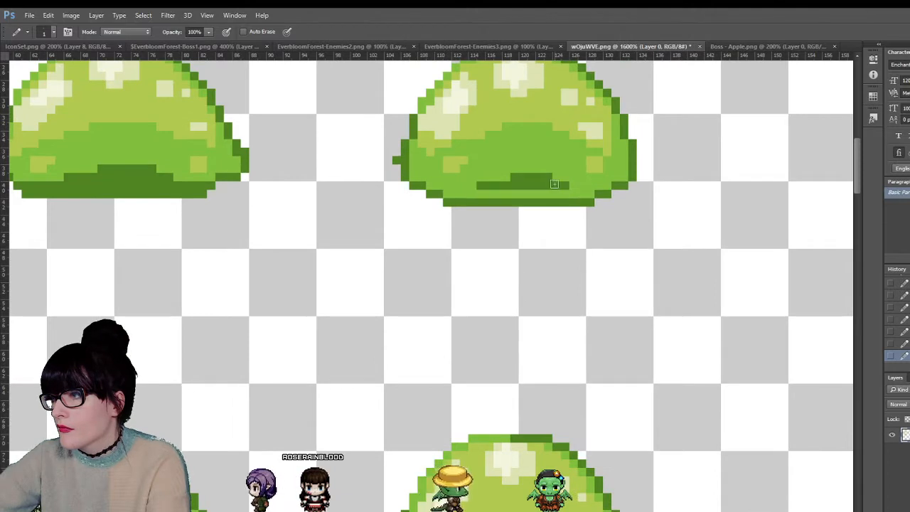
drag(532, 177, 545, 177)
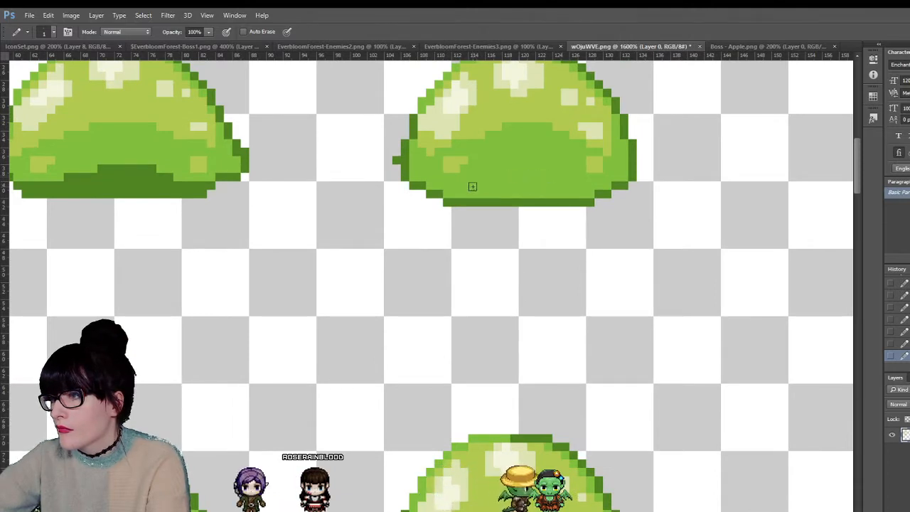
- Select and delete the stray dark pixel sticking out from the left edge of the first-row third slime
key(m)
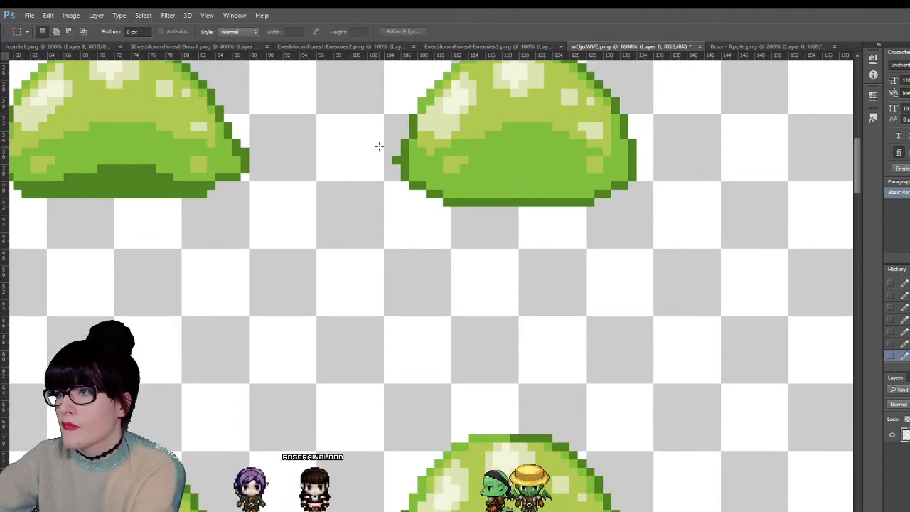
drag(359, 148, 400, 181)
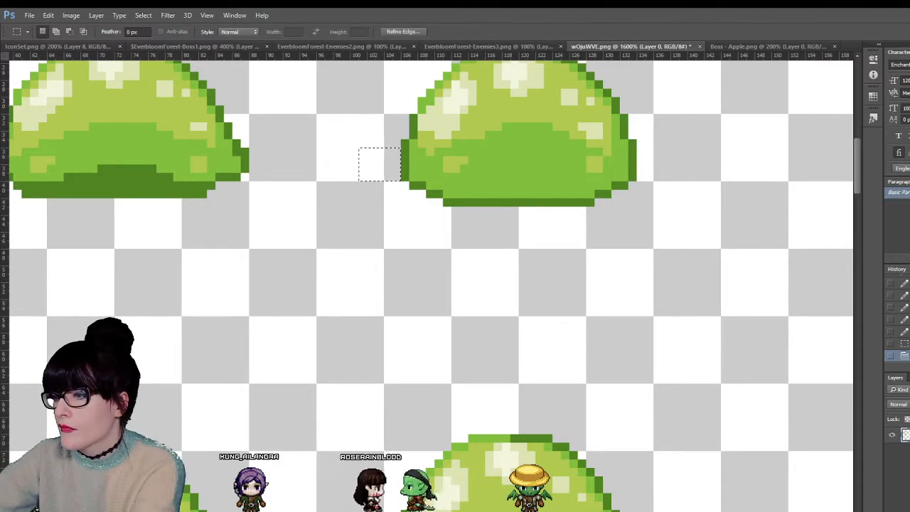
scroll(159, 92, left, 5)
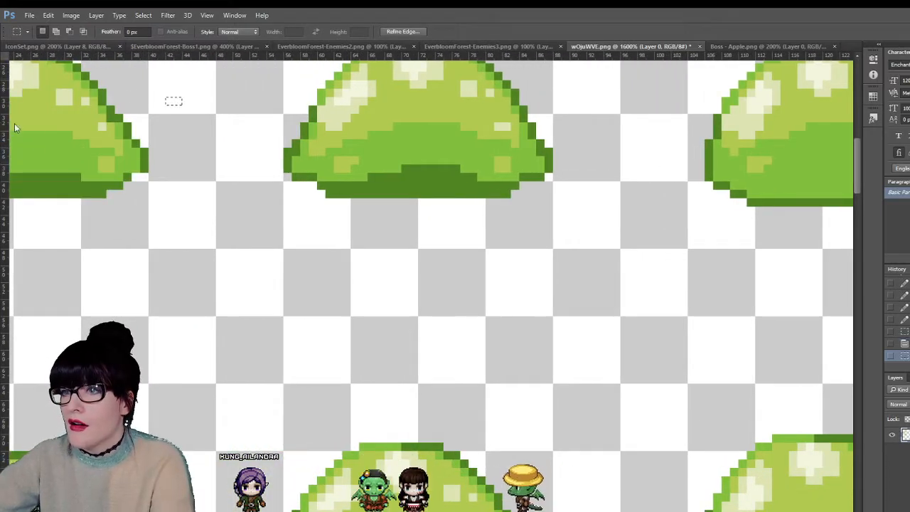
click(71, 150)
- Pencil body green over the dark base shadow of the first-row second slime, down to its one-pixel bottom outline
key(b)
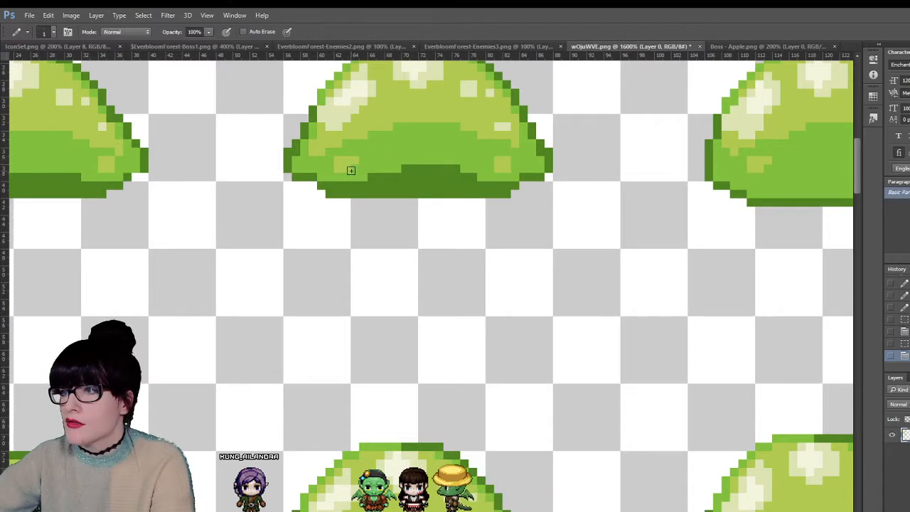
drag(331, 186, 506, 186)
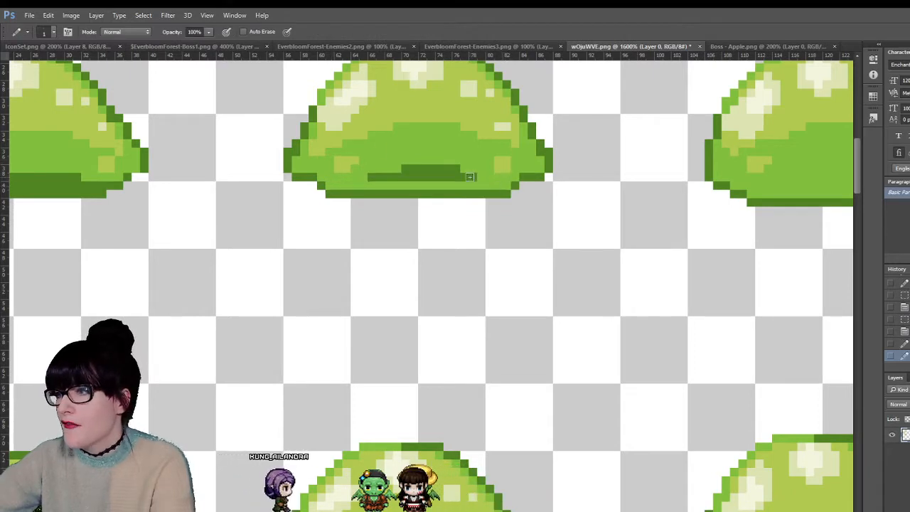
drag(396, 173, 462, 176)
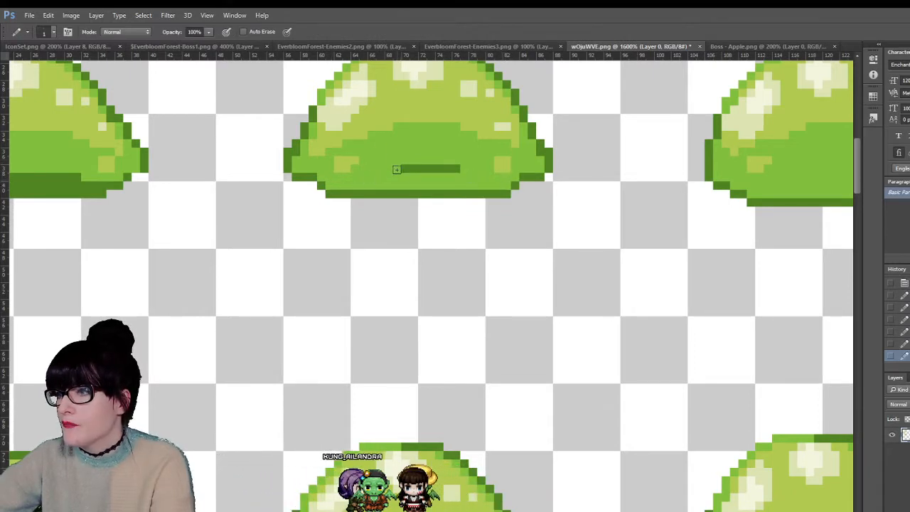
drag(397, 169, 460, 166)
- Examine the whole slime sheet at 200% to compare the base shading across all four rows
scroll(400, 324, down, 5)
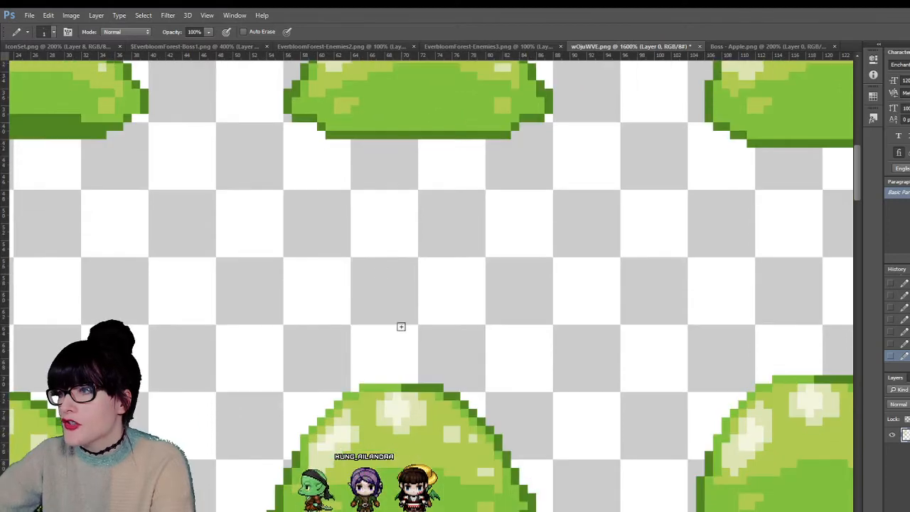
key(z)
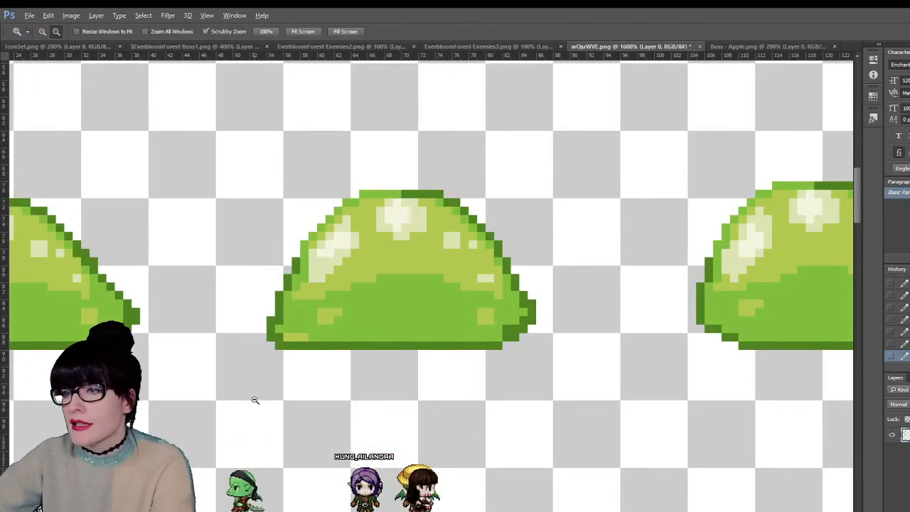
drag(254, 396, 244, 373)
click(244, 372)
alt+click(244, 372)
alt+click(244, 373)
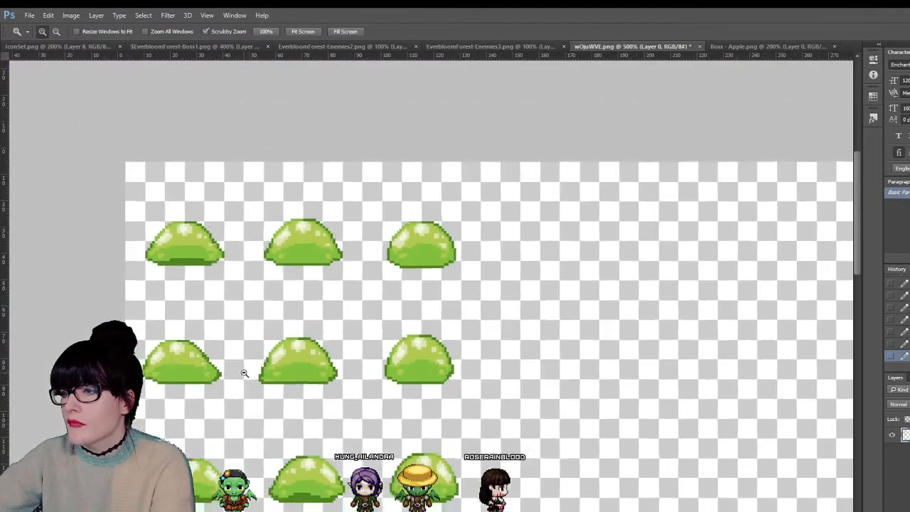
alt+click(244, 373)
alt+click(244, 372)
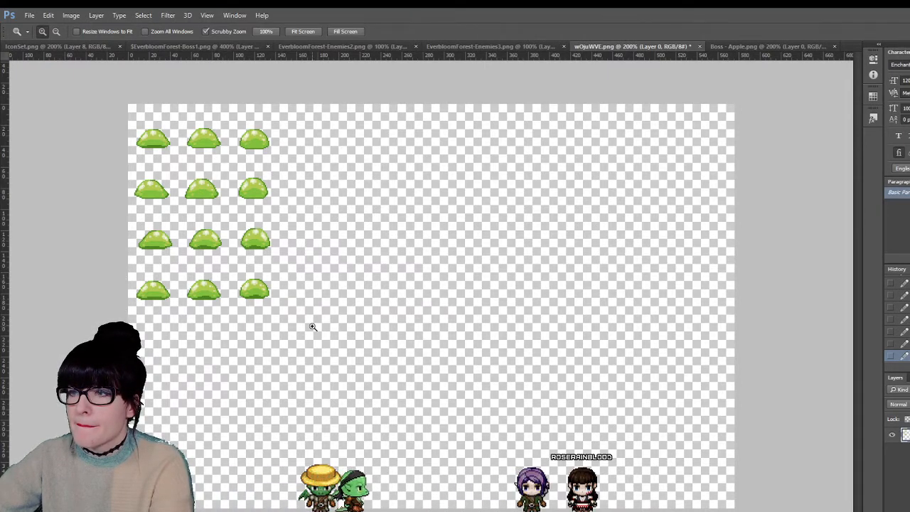
- Trim the protruding dark outline pixels from the lower-left corner of the second-row second slime by selecting and deleting them
mouse_move(118, 145)
mouse_down()
mouse_move(125, 166)
mouse_move(382, 260)
mouse_move(425, 175)
mouse_up()
key(b)
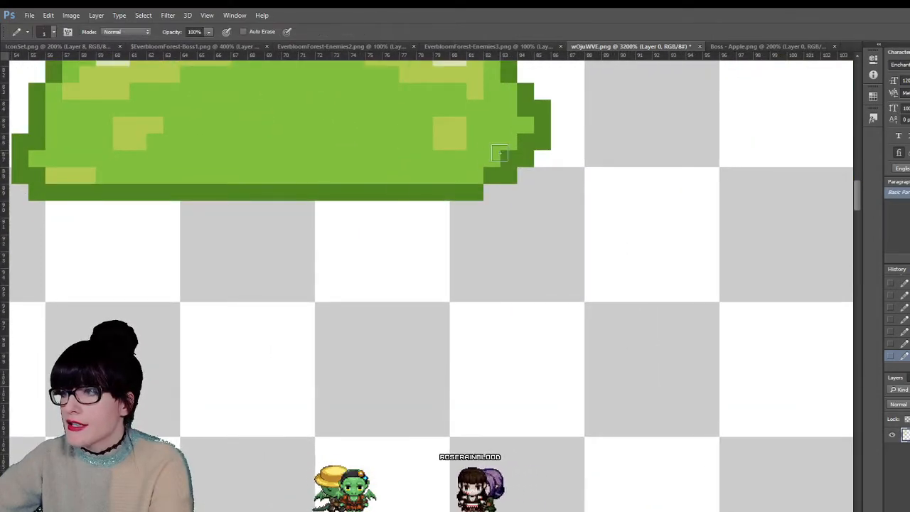
key(z)
drag(146, 260, 57, 356)
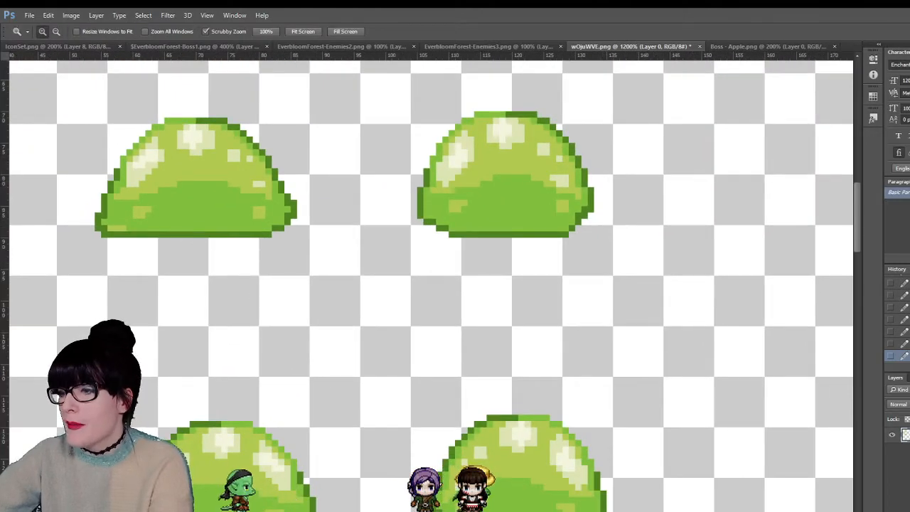
scroll(575, 177, left, 3)
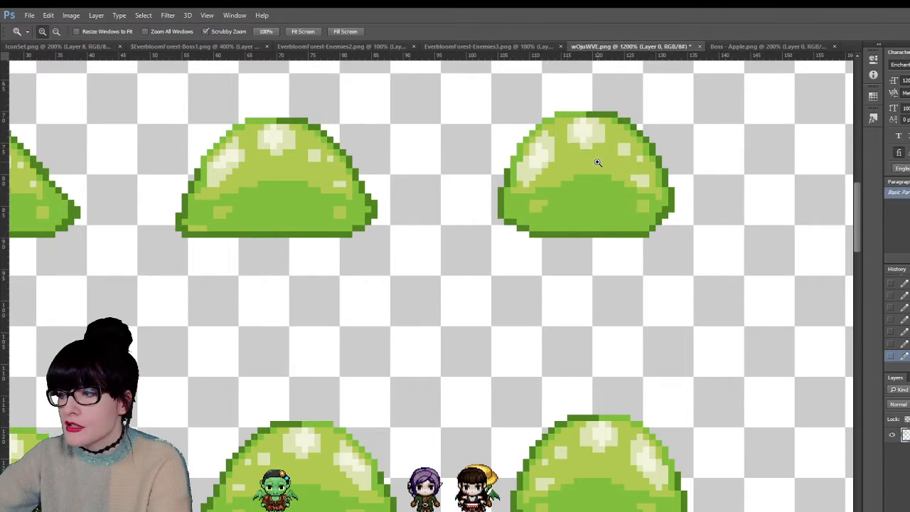
scroll(235, 369, up, 1)
scroll(235, 369, left, 8)
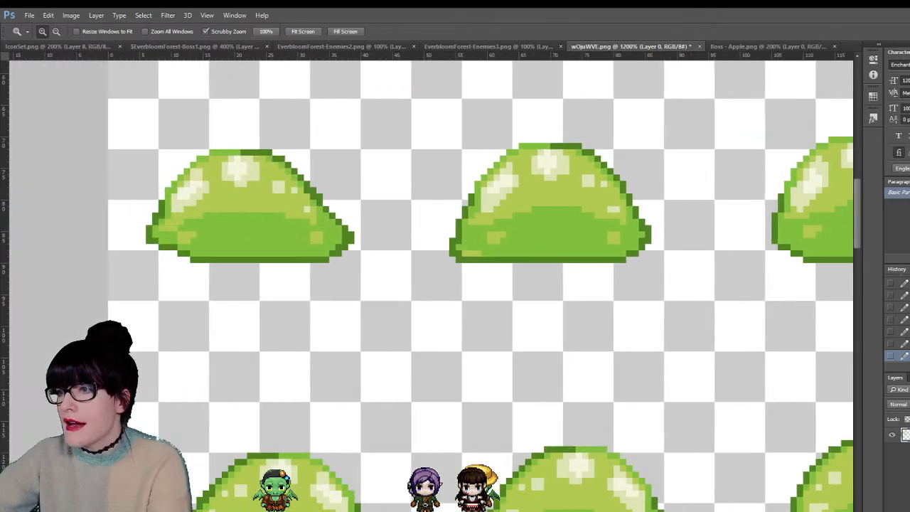
click(477, 263)
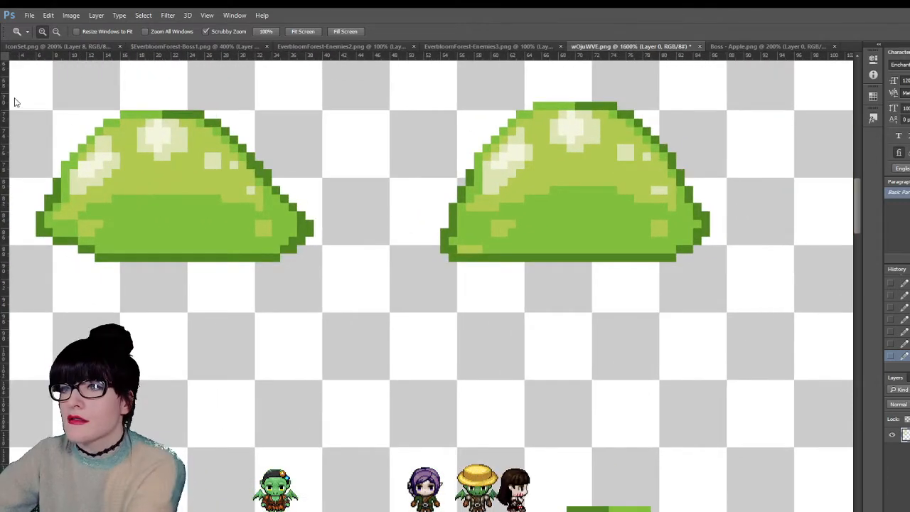
key(m)
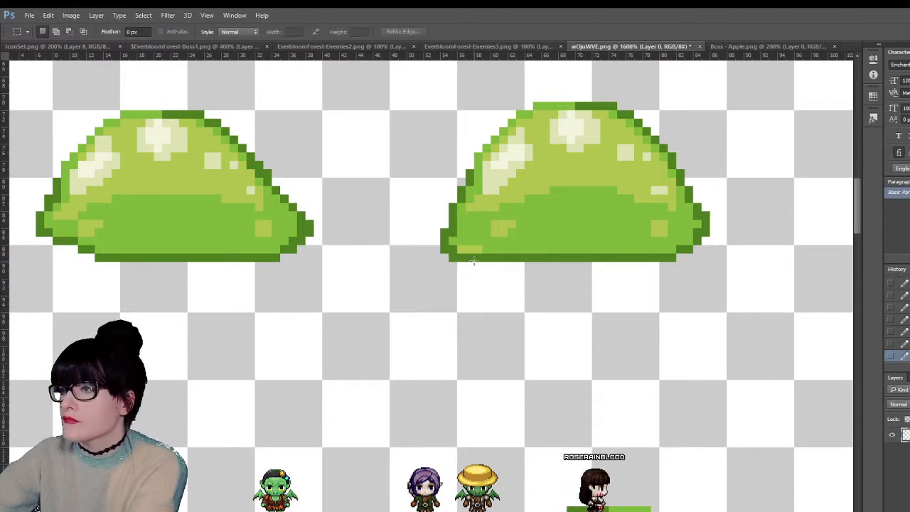
drag(457, 254, 431, 261)
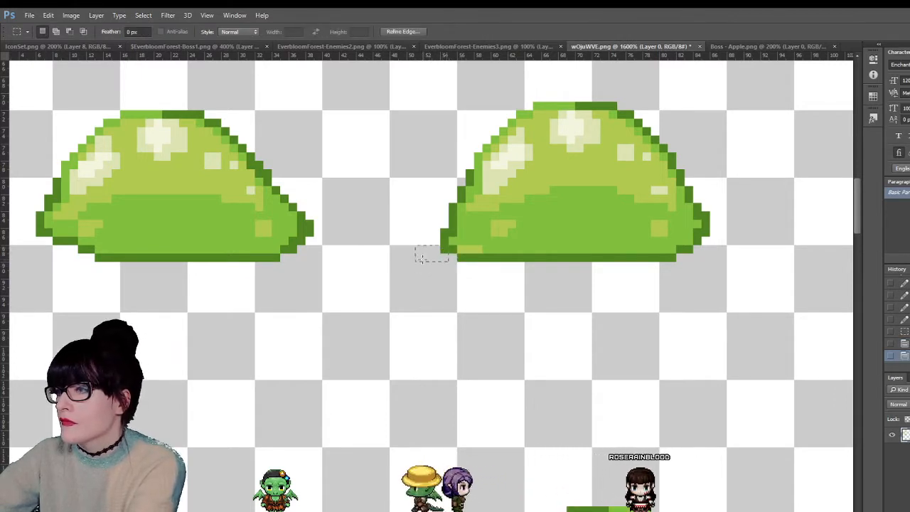
click(432, 260)
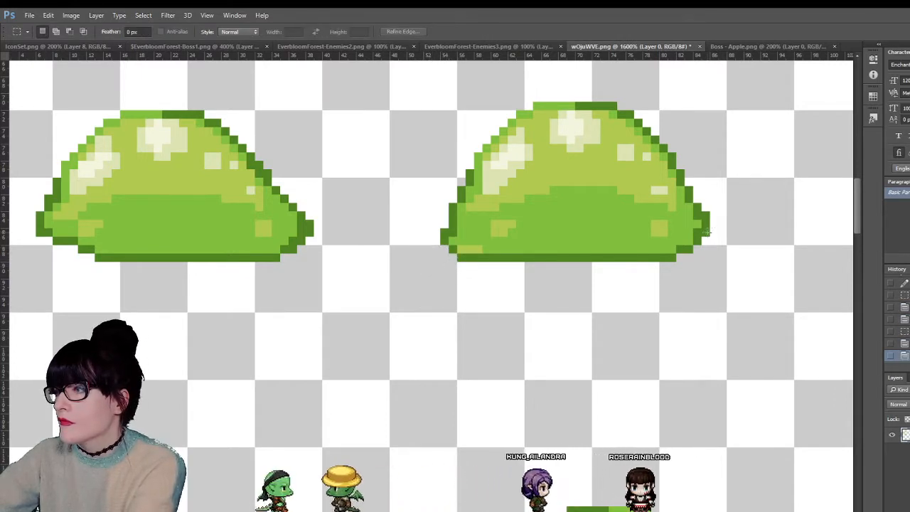
- Pencil body green over the dark base shadow of the first-row first slime, leaving only the one-pixel bottom outline
key(i)
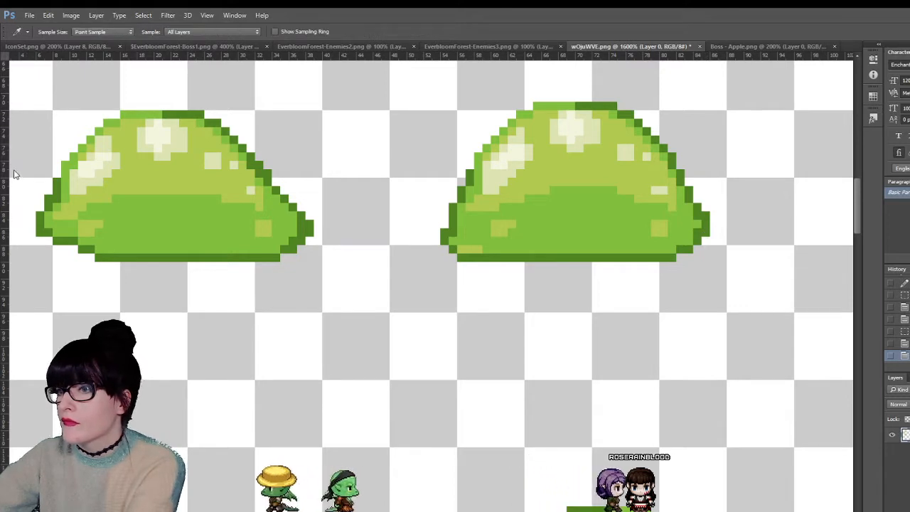
key(b)
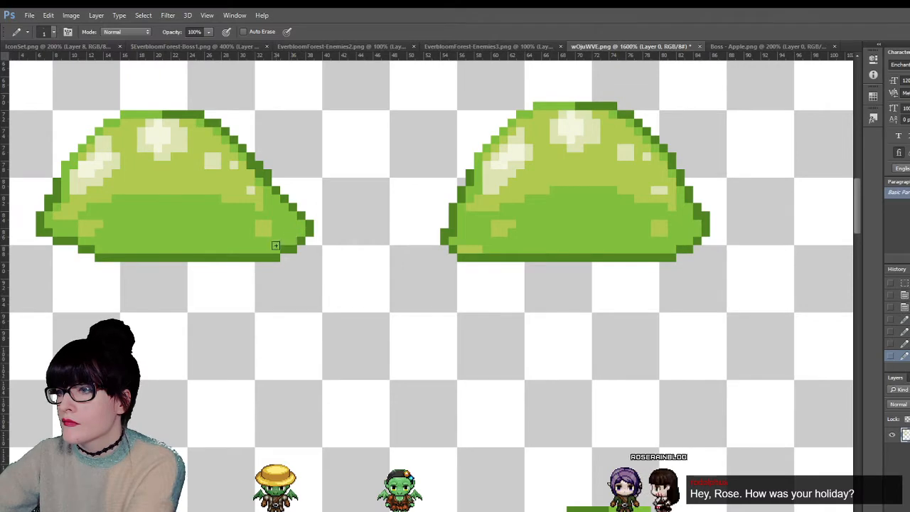
scroll(180, 178, up, 2)
scroll(182, 177, up, 8)
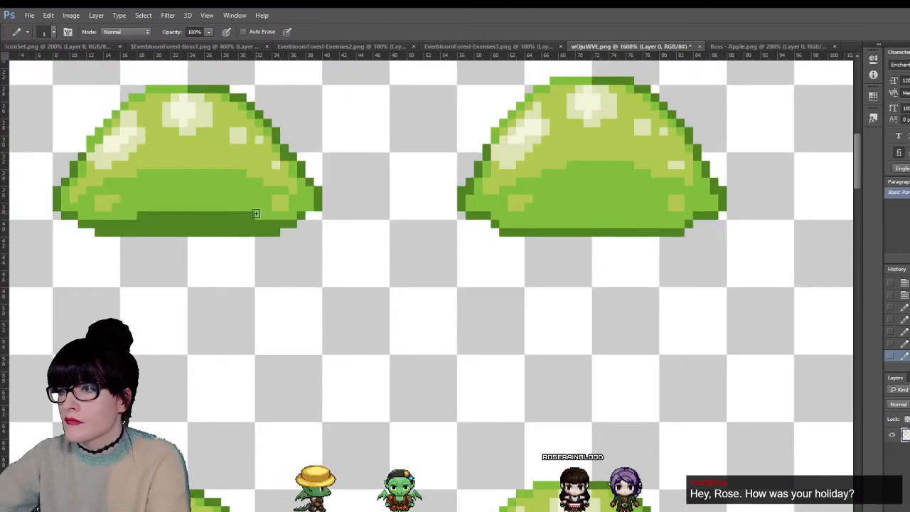
drag(255, 213, 139, 214)
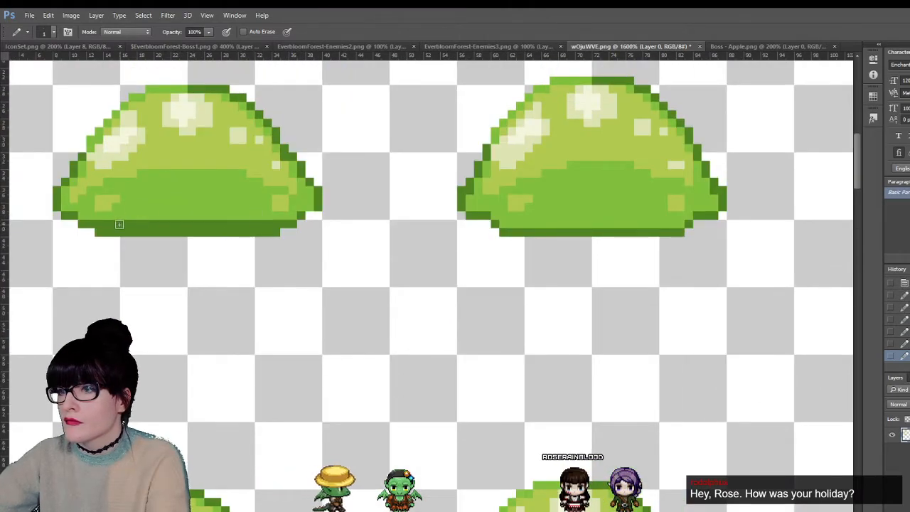
shift+click(276, 220)
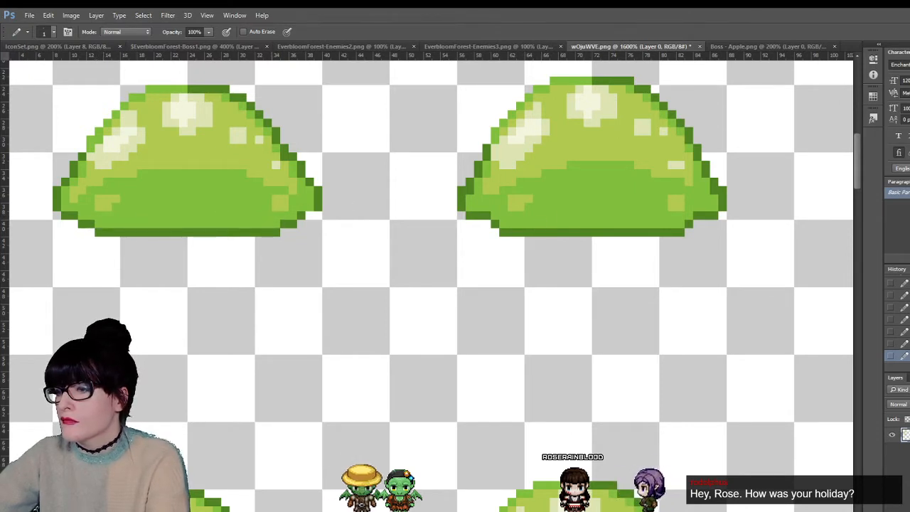
- Examine all four rows of the slime sheet at 500% and 200% for base shadows that still need removing
scroll(431, 281, right, 3)
scroll(430, 281, left, 6)
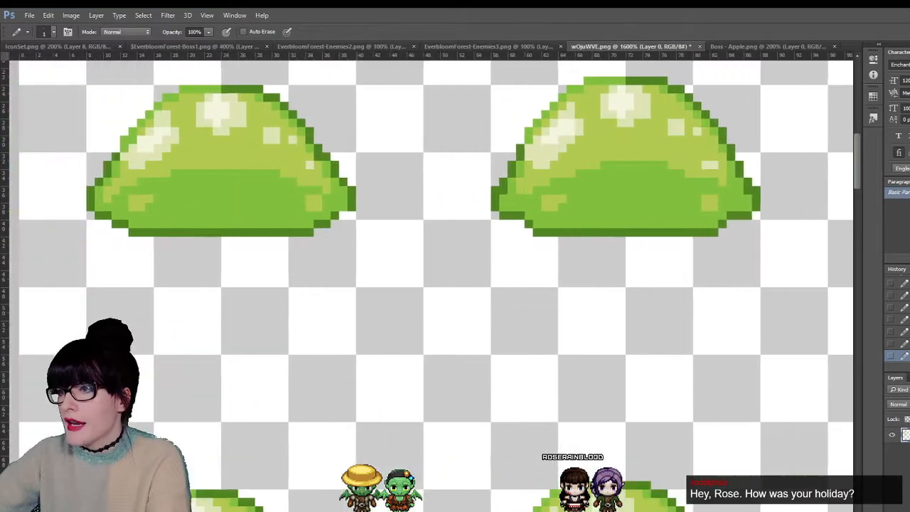
scroll(370, 320, up, 3)
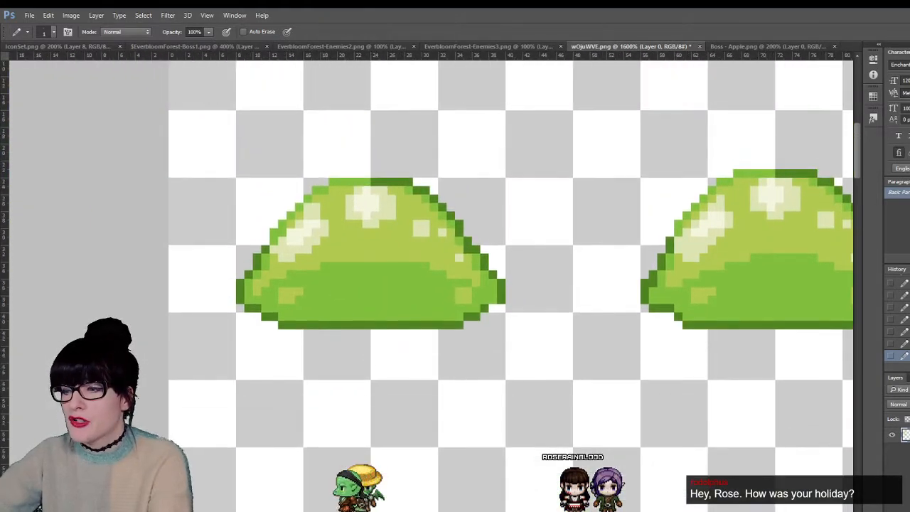
key(z)
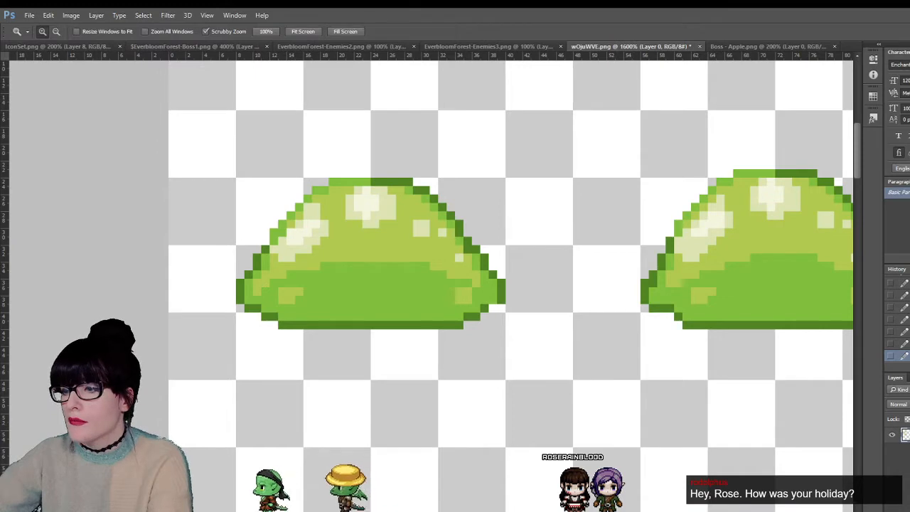
scroll(448, 282, right, 3)
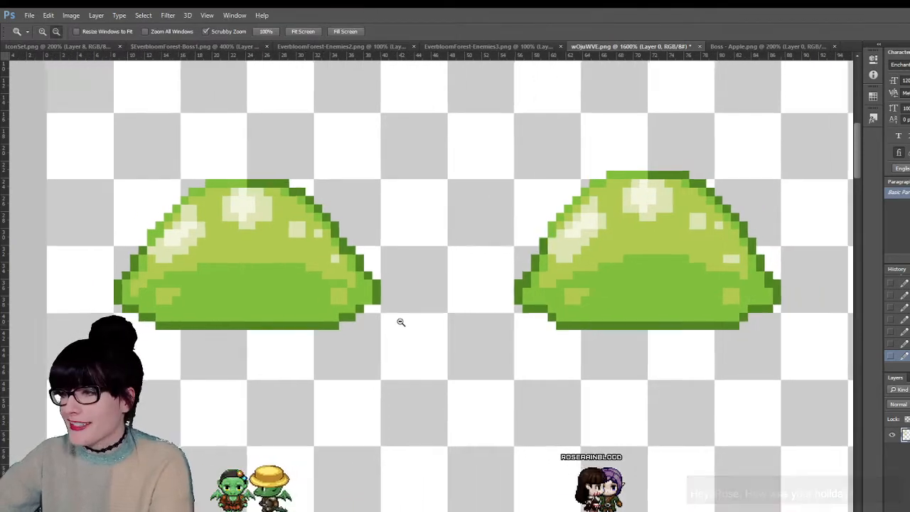
alt+click(400, 320)
alt+click(400, 321)
alt+click(400, 322)
scroll(477, 355, down, 5)
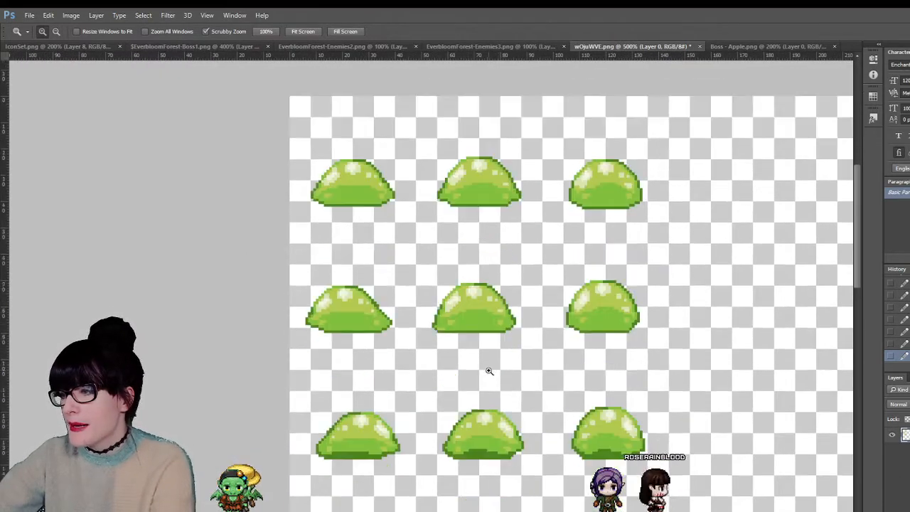
scroll(527, 371, down, 3)
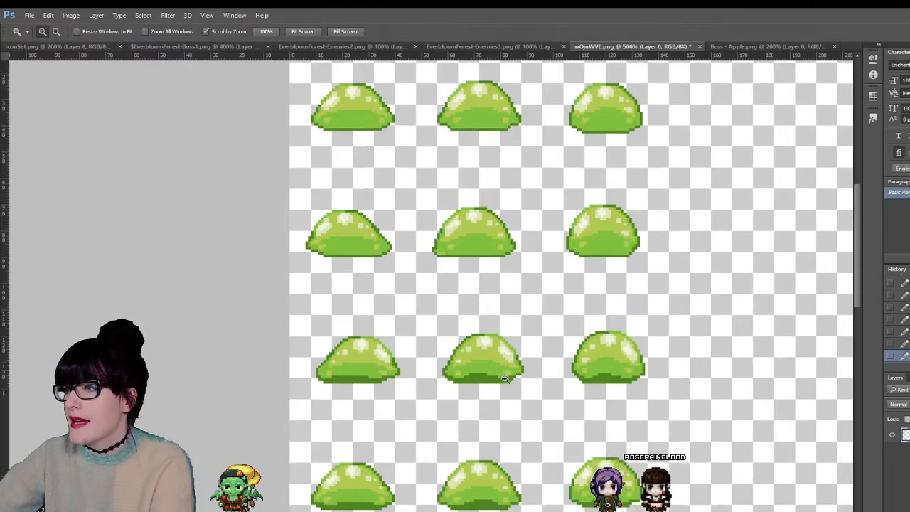
scroll(548, 332, down, 2)
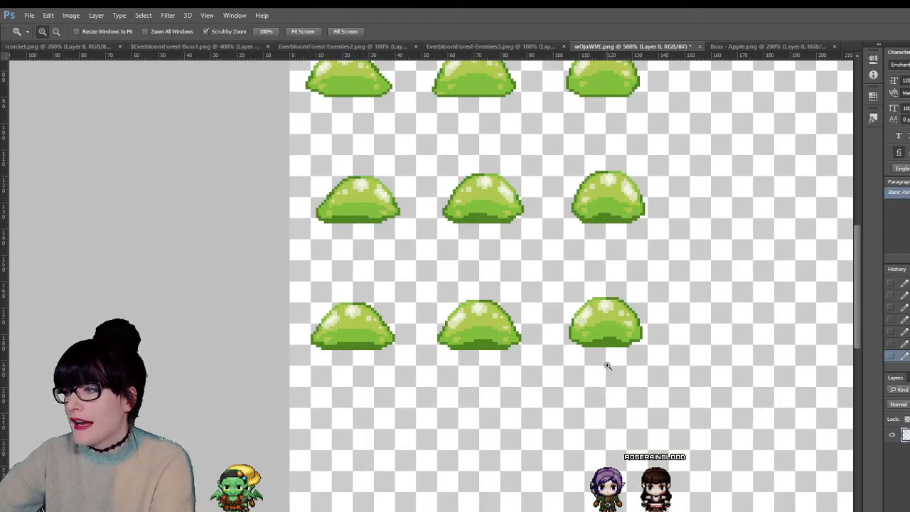
scroll(553, 340, up, 5)
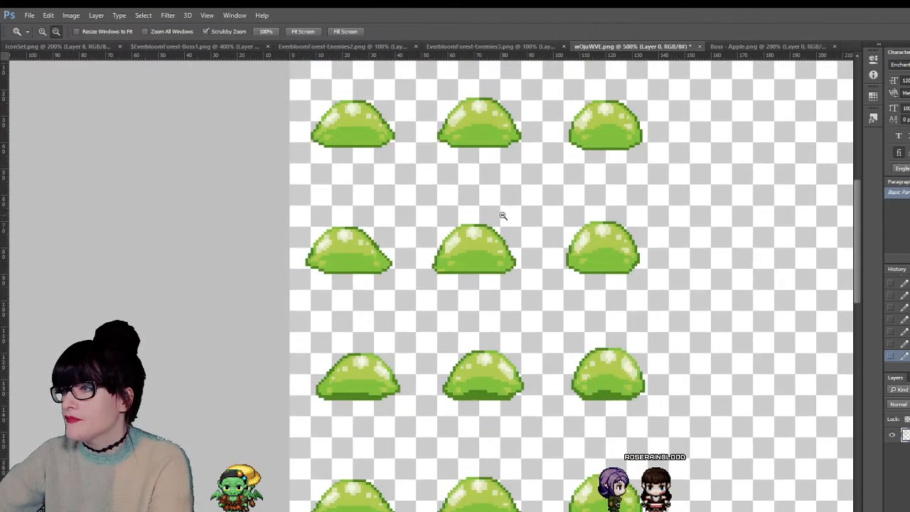
alt+click(501, 215)
alt+click(502, 215)
alt+click(186, 217)
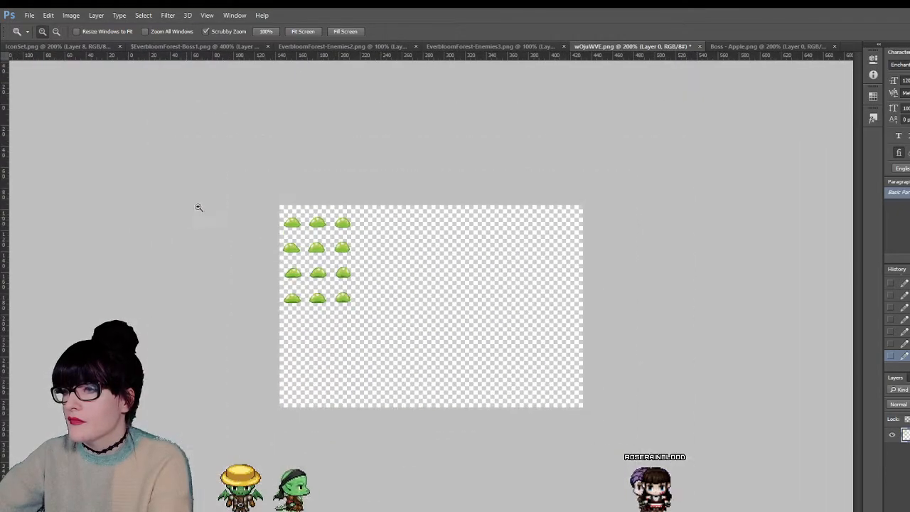
click(263, 194)
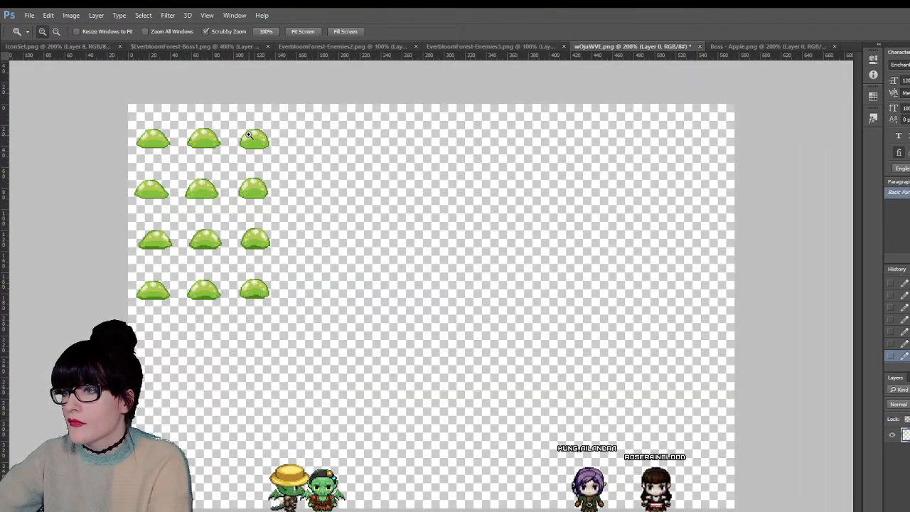
- Pencil body green over the dark base shadows of the fourth-row first and second slimes, keeping one-pixel bottom outlines
drag(128, 366, 228, 373)
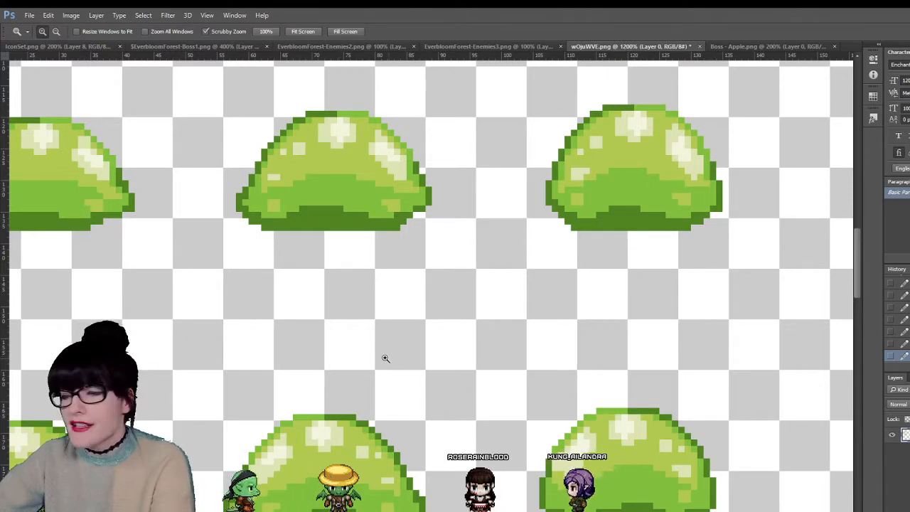
scroll(385, 358, down, 2)
scroll(137, 223, left, 3)
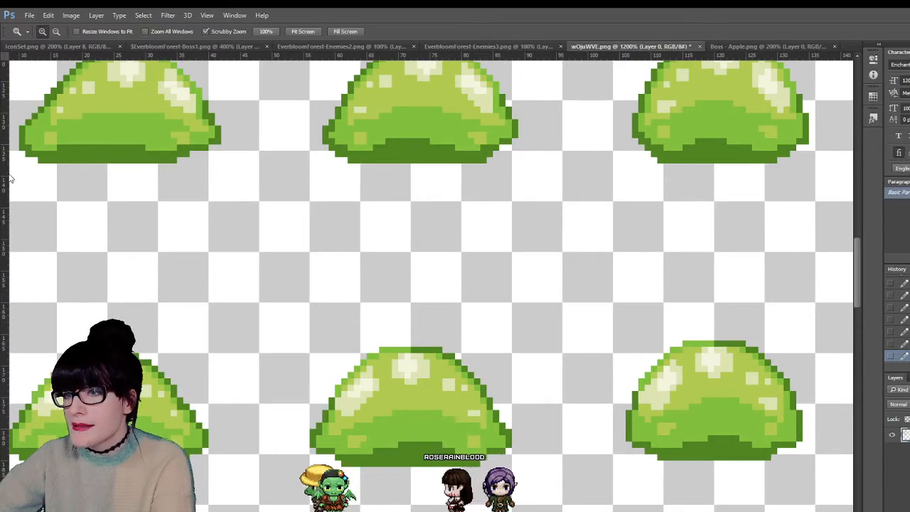
key(b)
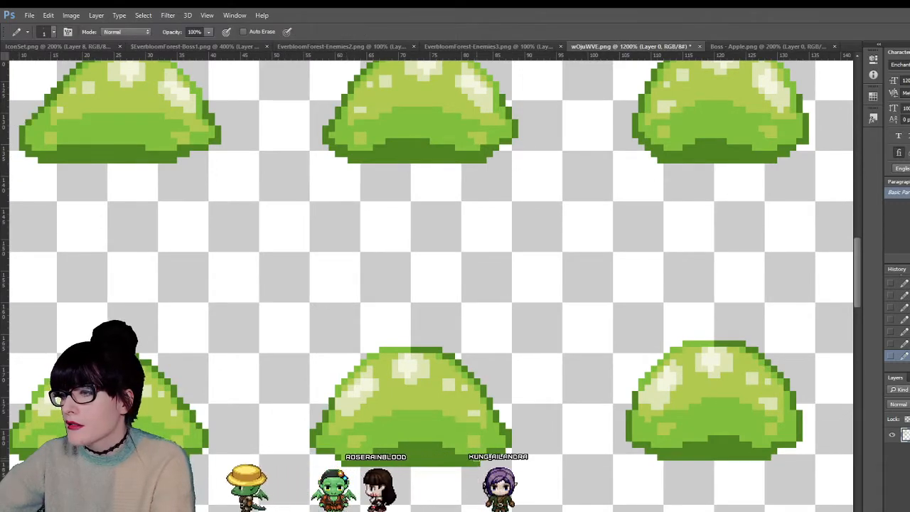
drag(454, 448, 381, 449)
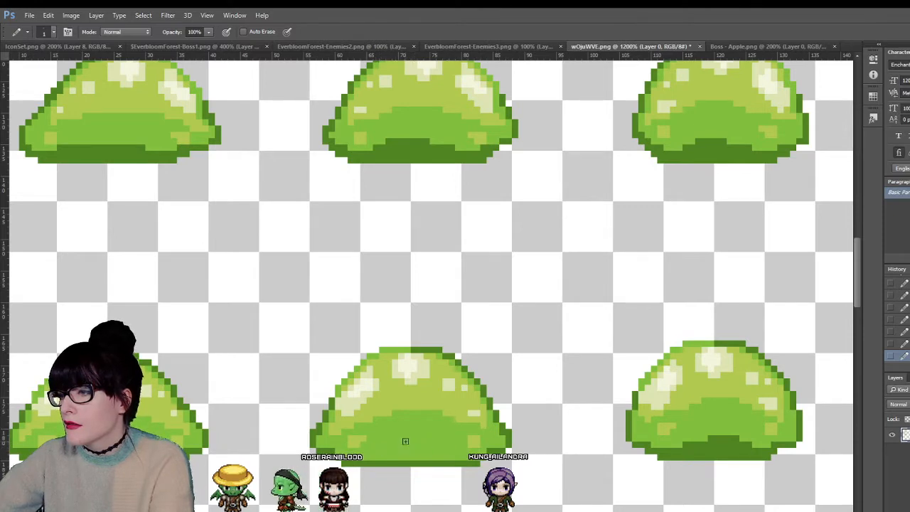
scroll(455, 285, left, 2)
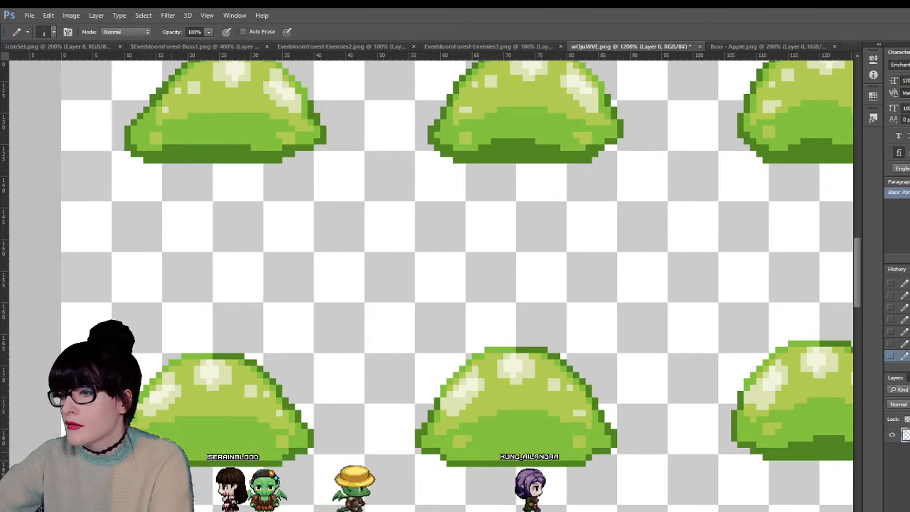
- Compare the slime sheet with Boss - Apple.png, the fruit bosses in $EverbloomForest-Boss1.png, and the EverbloomForest-Enemies2 and Enemies3 sheets
key(z)
scroll(558, 263, down, 10)
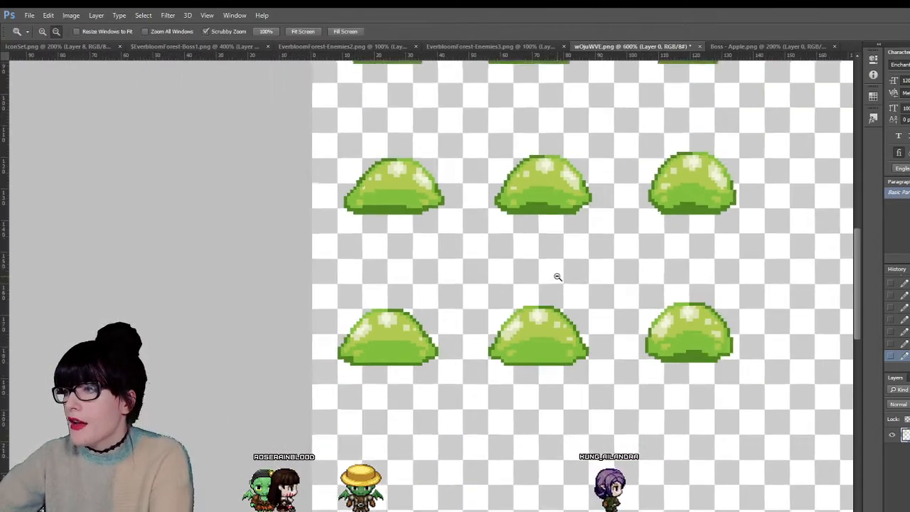
scroll(561, 328, up, 1)
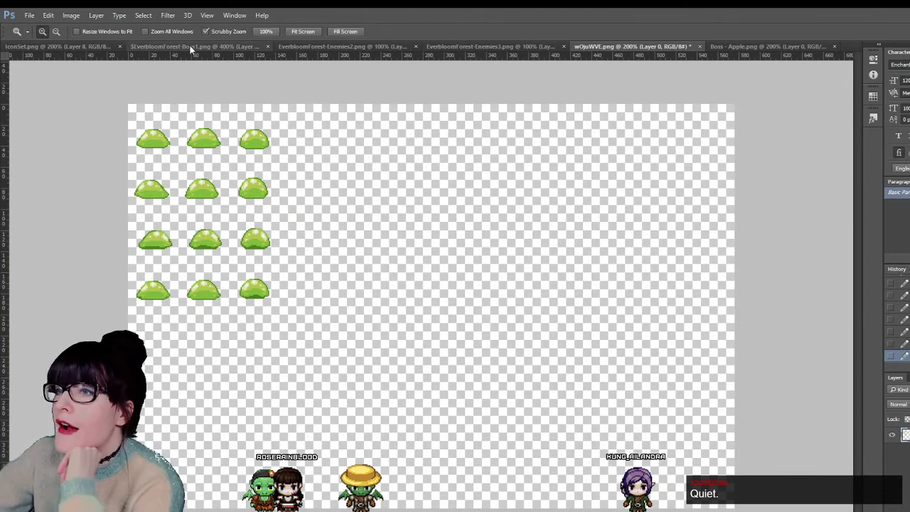
click(736, 45)
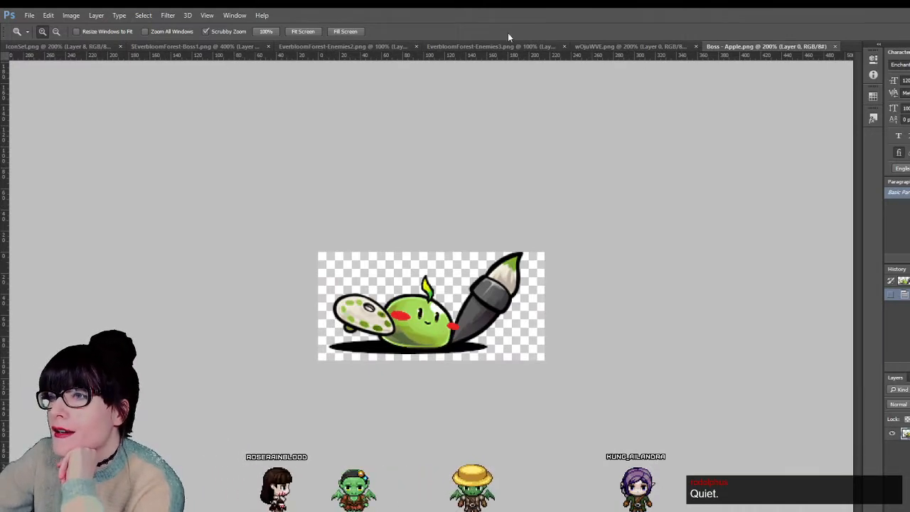
click(601, 46)
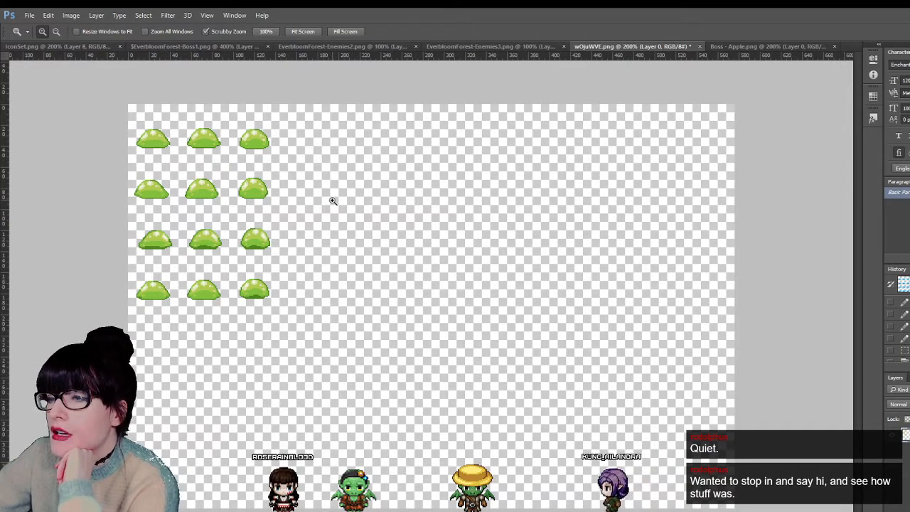
click(497, 46)
click(355, 46)
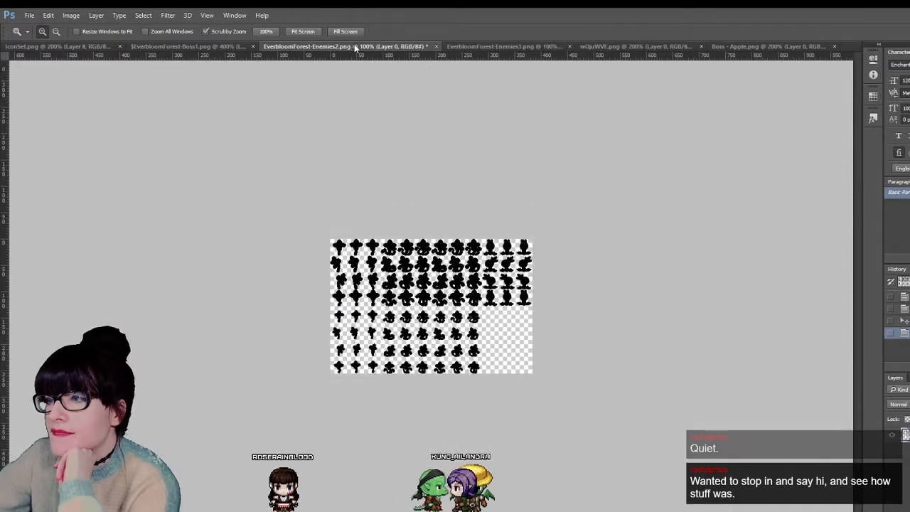
click(150, 47)
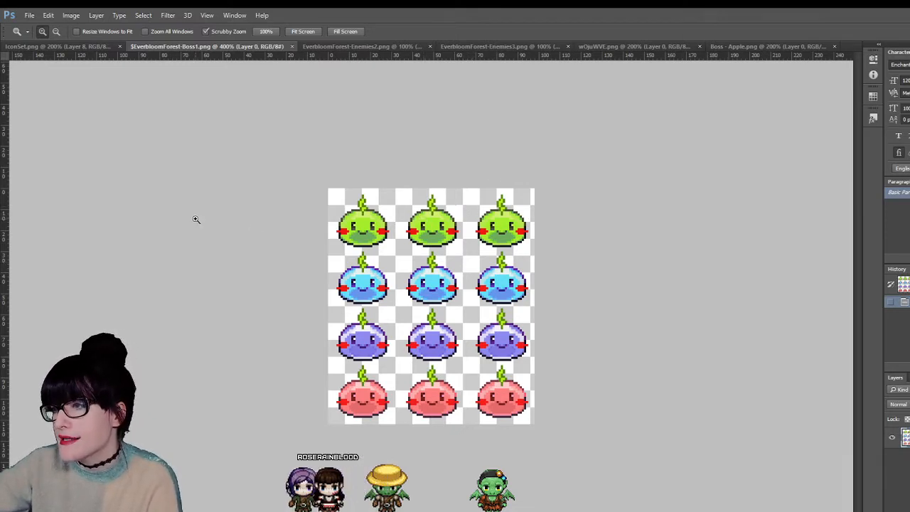
key(m)
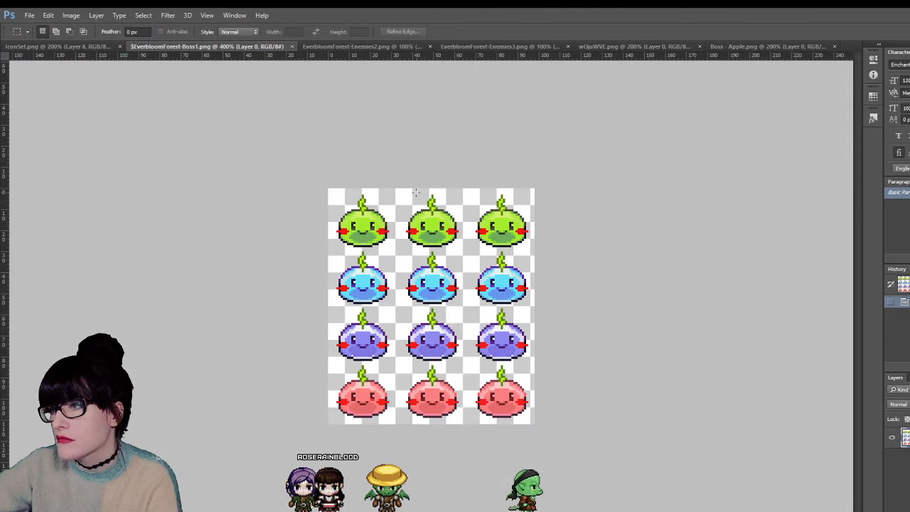
click(751, 45)
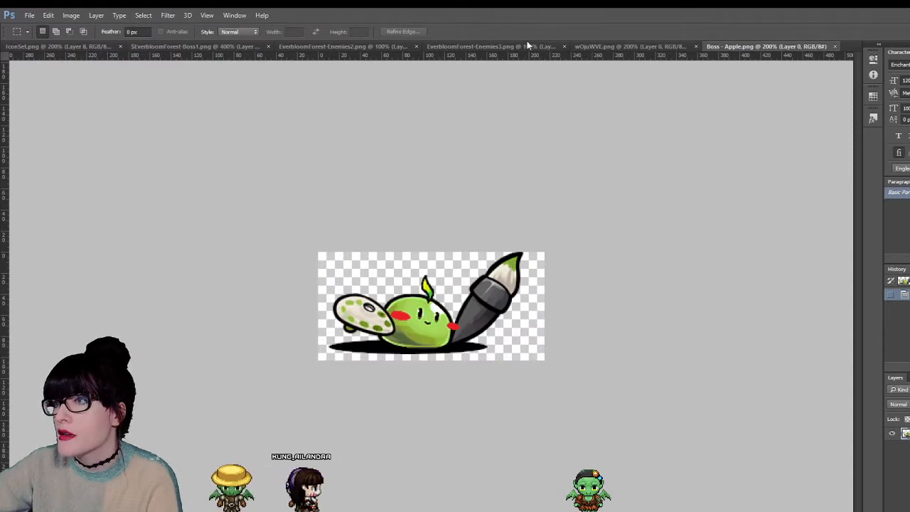
click(153, 46)
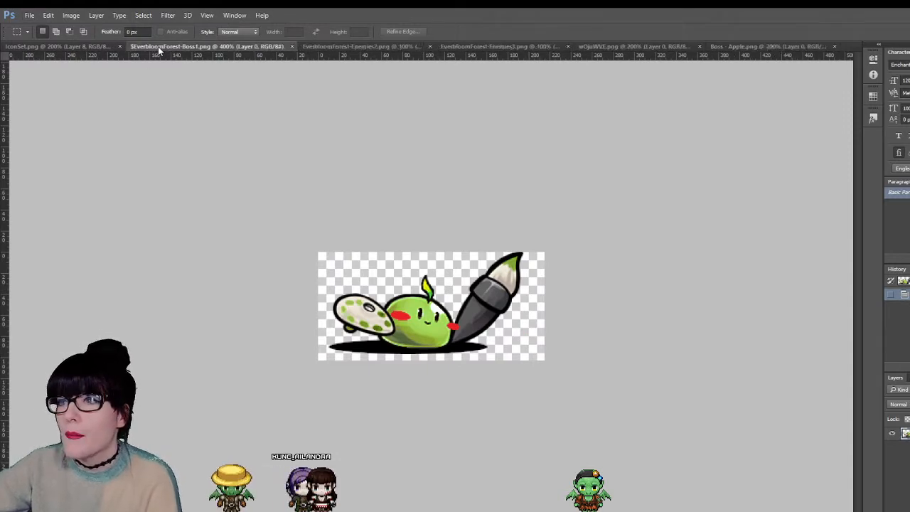
click(682, 47)
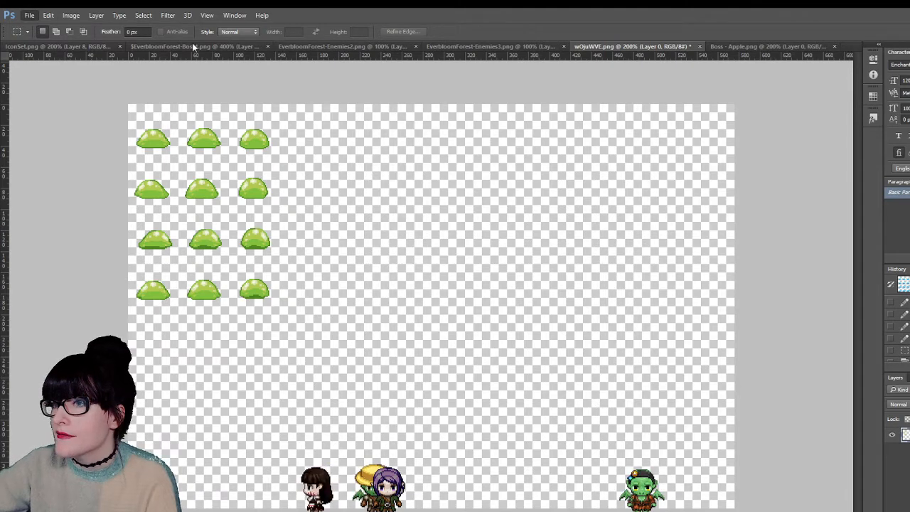
click(510, 43)
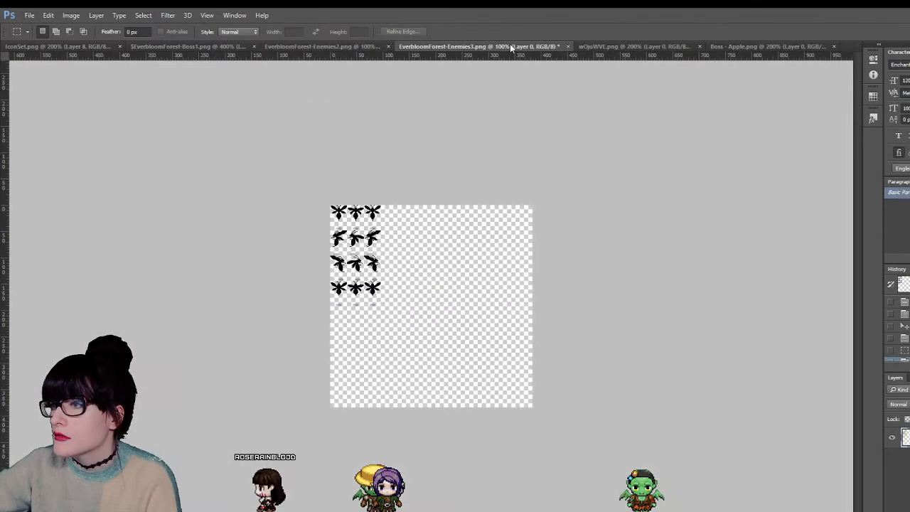
click(317, 45)
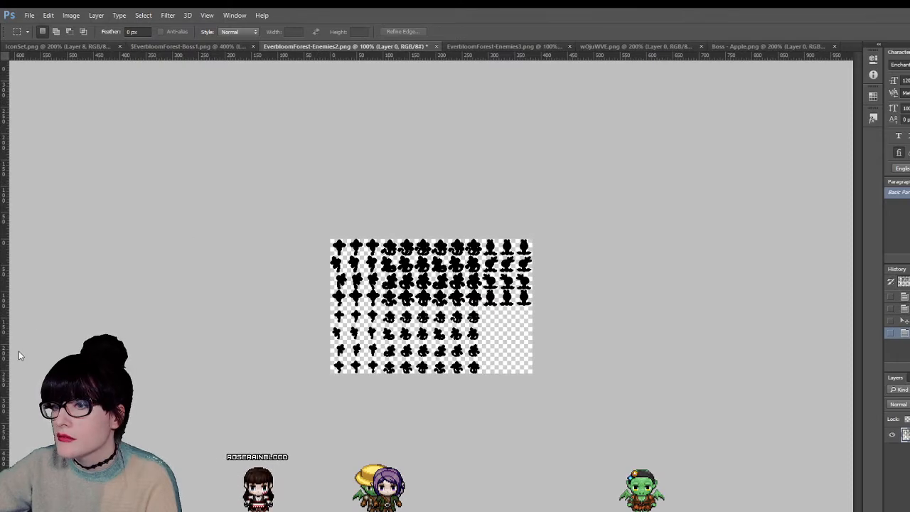
- Open EverbloomForest-Enemies1.png to examine its enemy silhouettes at 400%, and return to Boss - Apple.png
key(z)
click(511, 303)
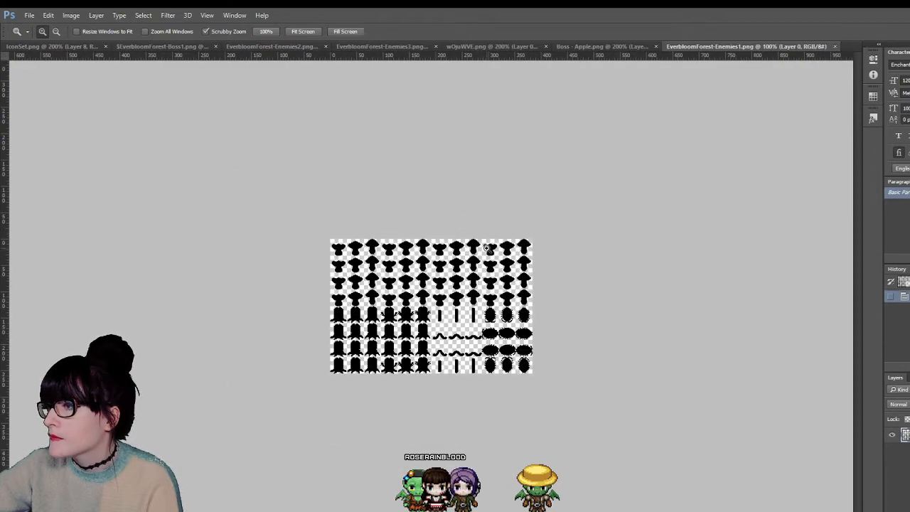
click(490, 246)
click(510, 220)
click(620, 170)
click(620, 169)
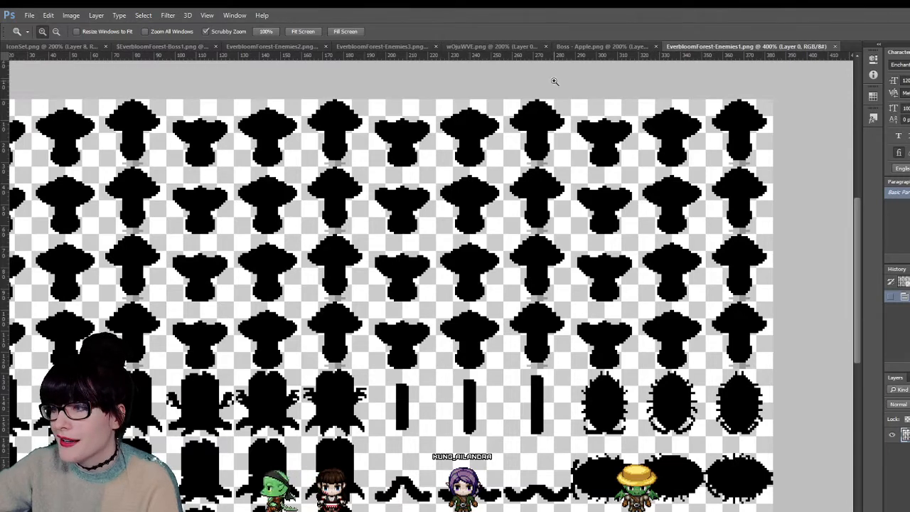
click(577, 47)
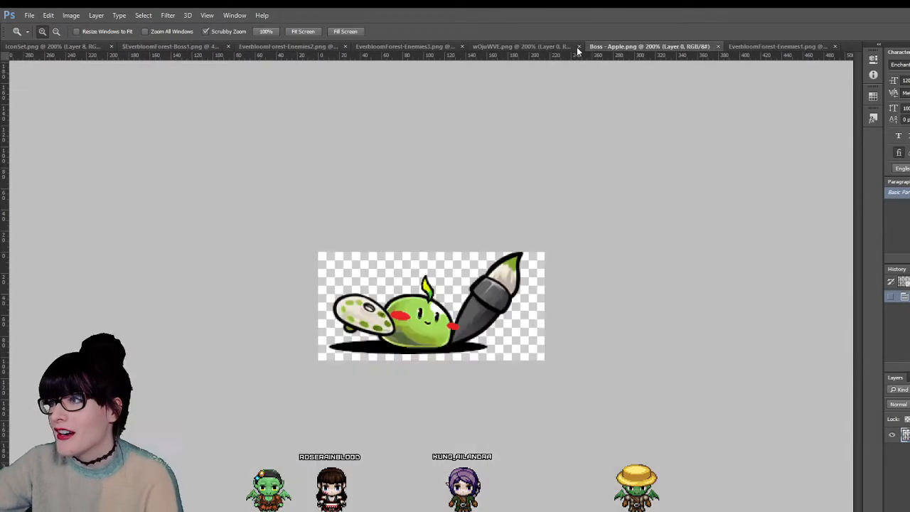
- In $EverbloomForest-Boss1.png, try nudging the upper part of the second green fruit boss upward within a rectangular selection
click(145, 47)
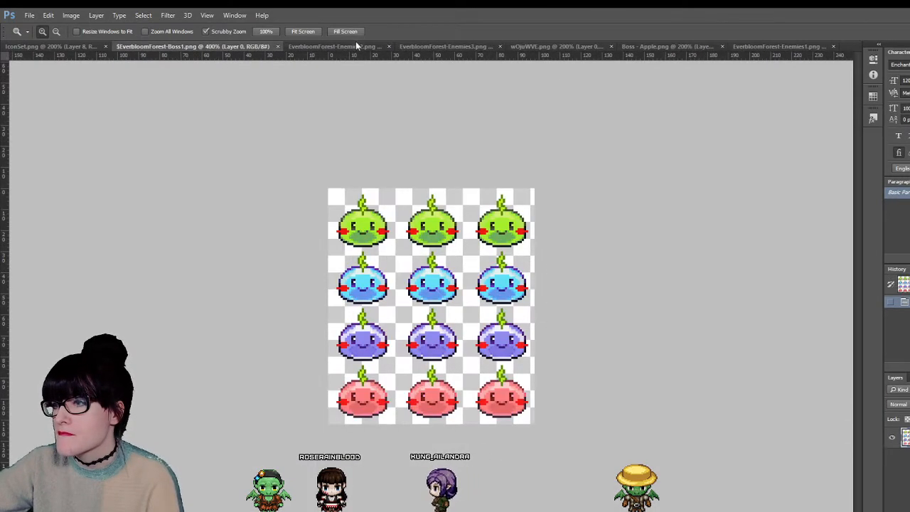
key(m)
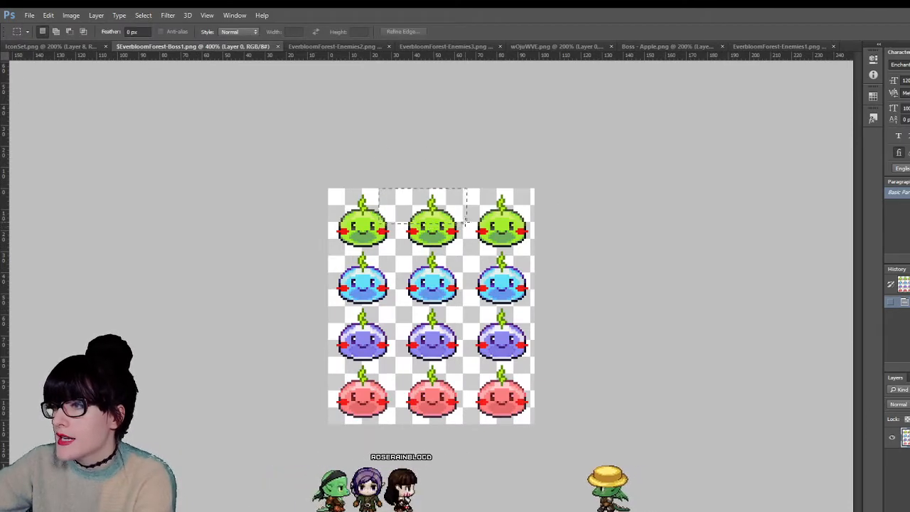
drag(379, 190, 464, 223)
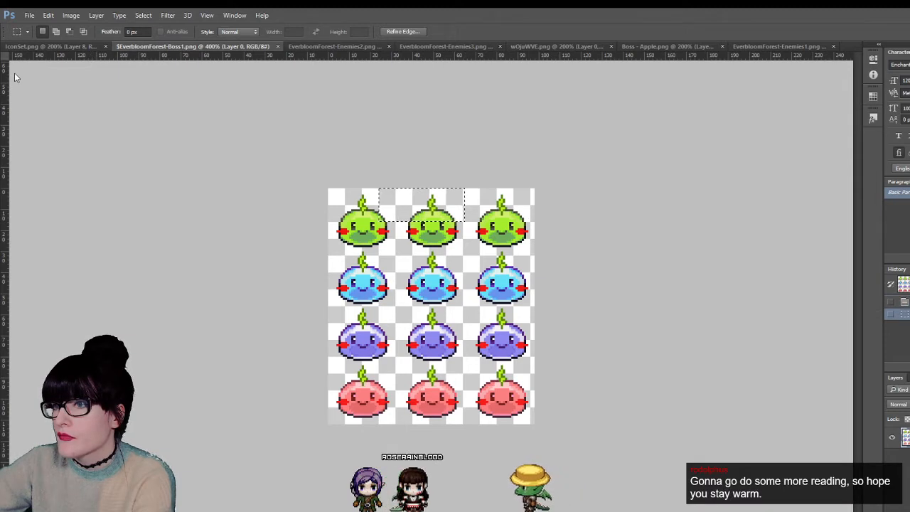
key(v)
key(Up)
key(Up)
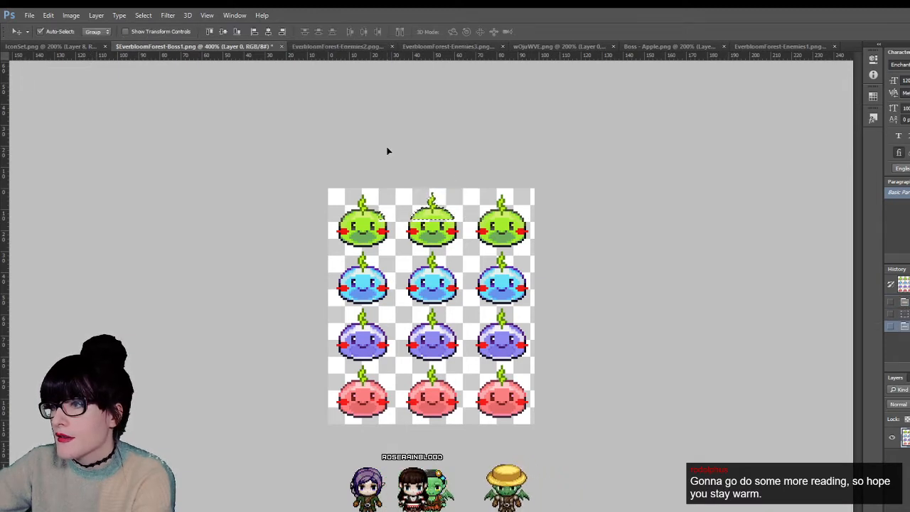
click(396, 190)
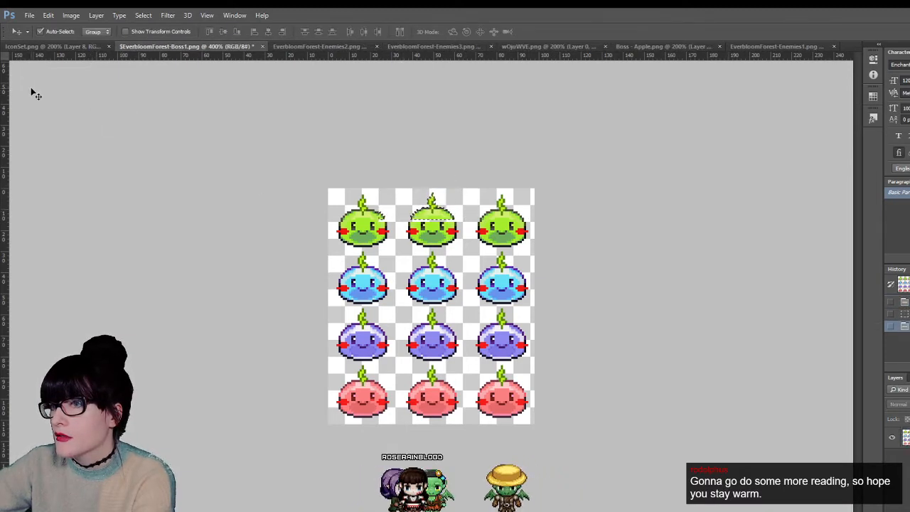
key(m)
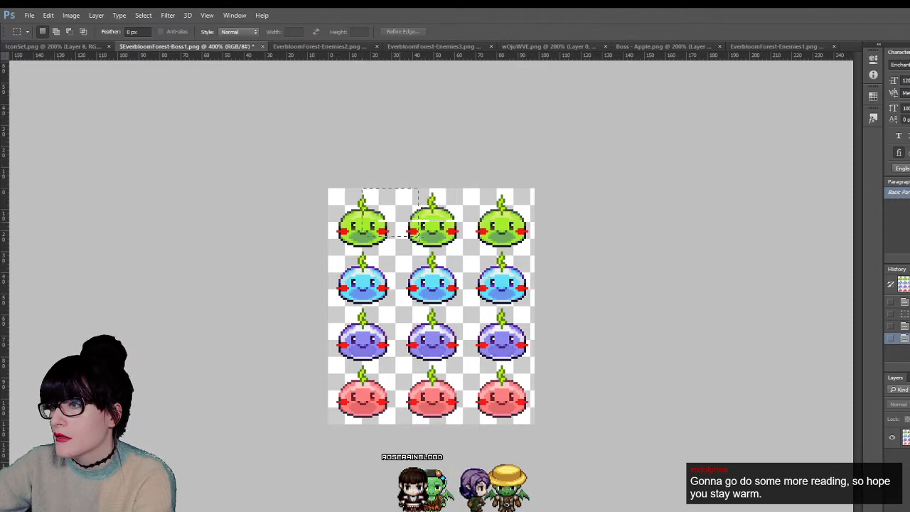
drag(361, 189, 421, 252)
key(v)
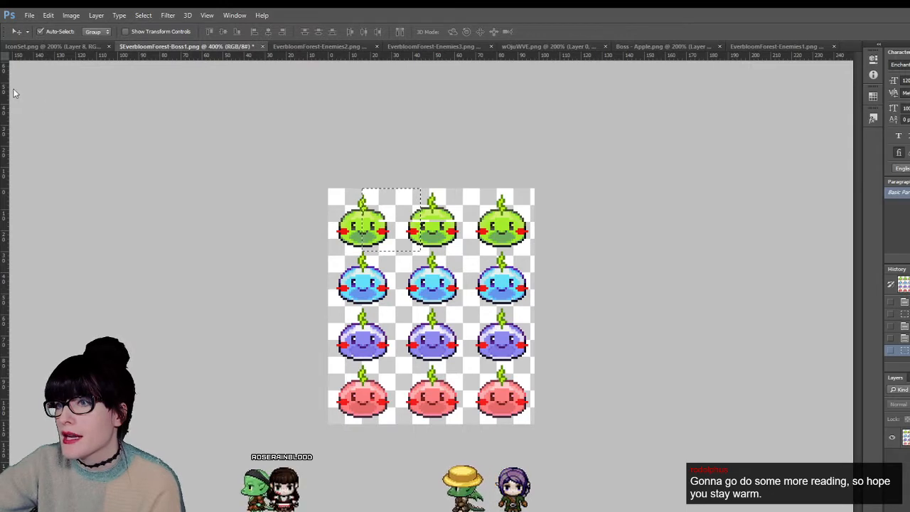
- Undo the upward nudge of the second green fruit boss and clear the rectangular selection
key(m)
key(ctrl+d)
key(ctrl+alt+z)
key(ctrl+alt+z)
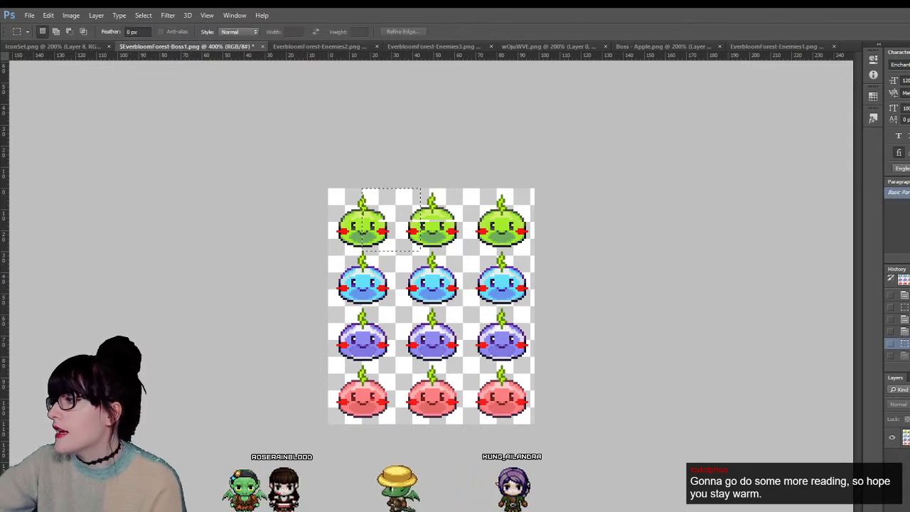
key(ctrl+alt+z)
key(ctrl+alt+z)
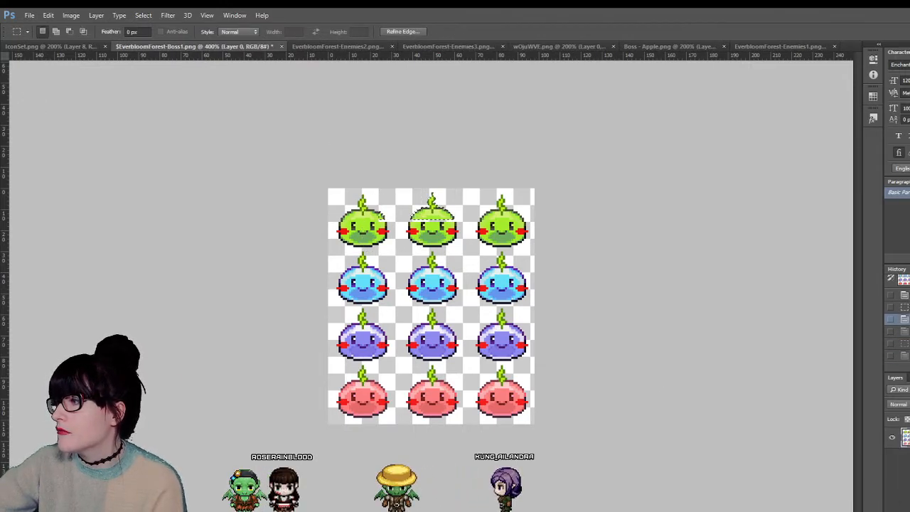
key(ctrl+alt+z)
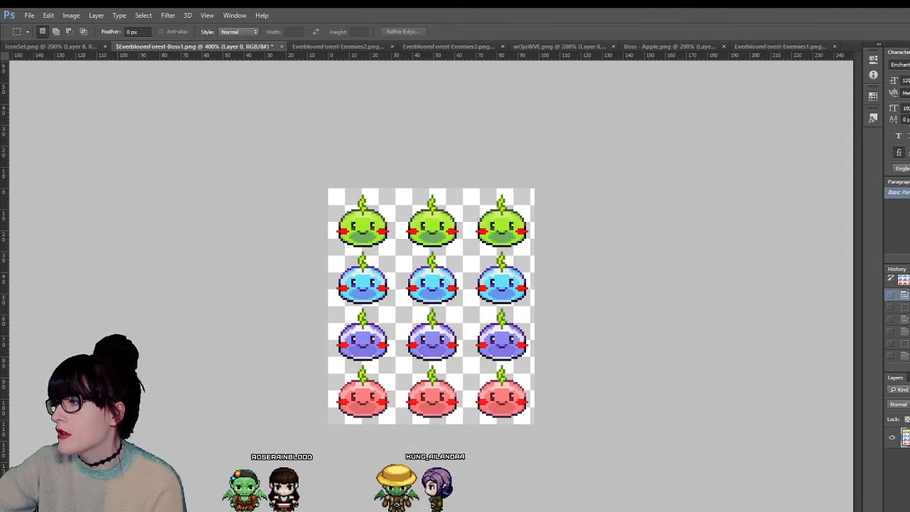
key(ctrl+shift+z)
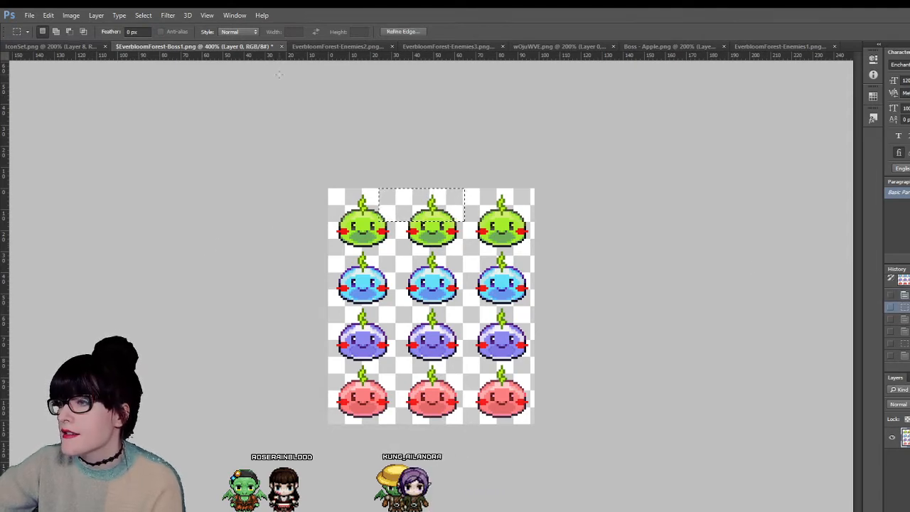
click(371, 186)
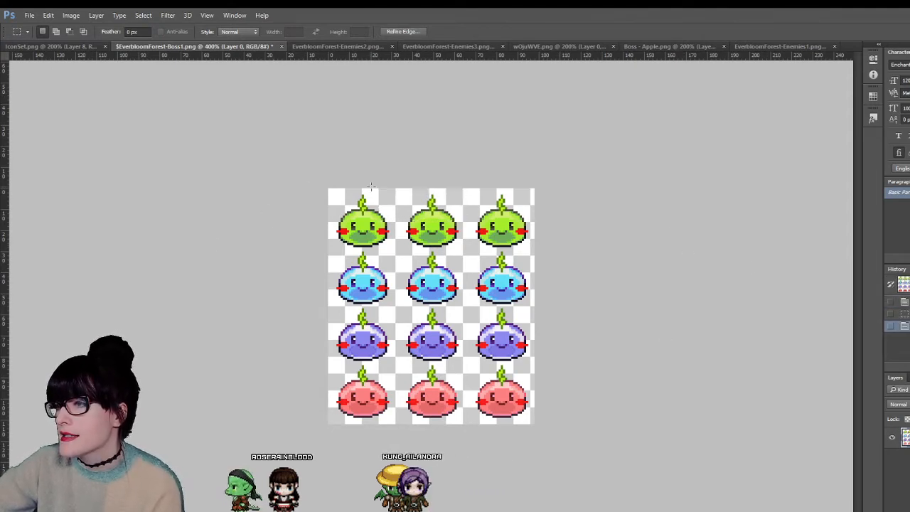
- Examine the fruit bosses at 500% and compare them with the Enemies1, Enemies2 and Enemies3 sheets, Boss - Apple.png and wOjuWVE.png
key(z)
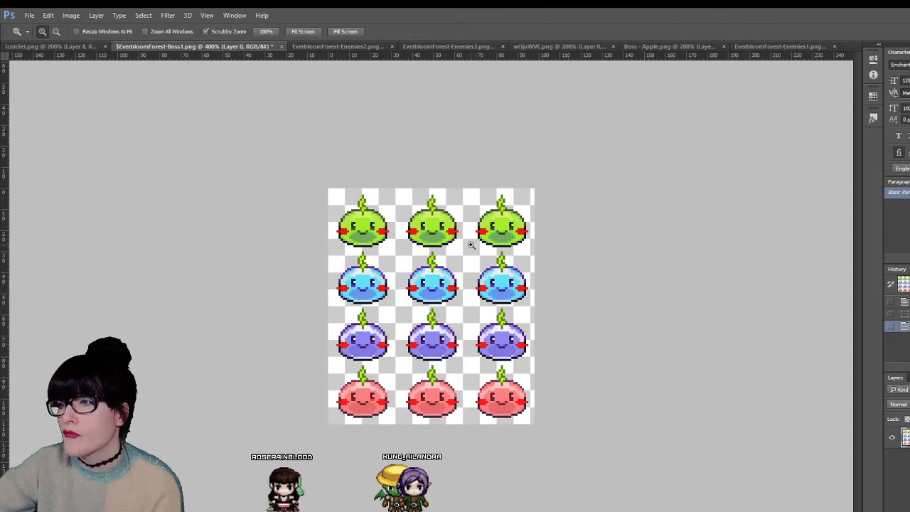
click(471, 245)
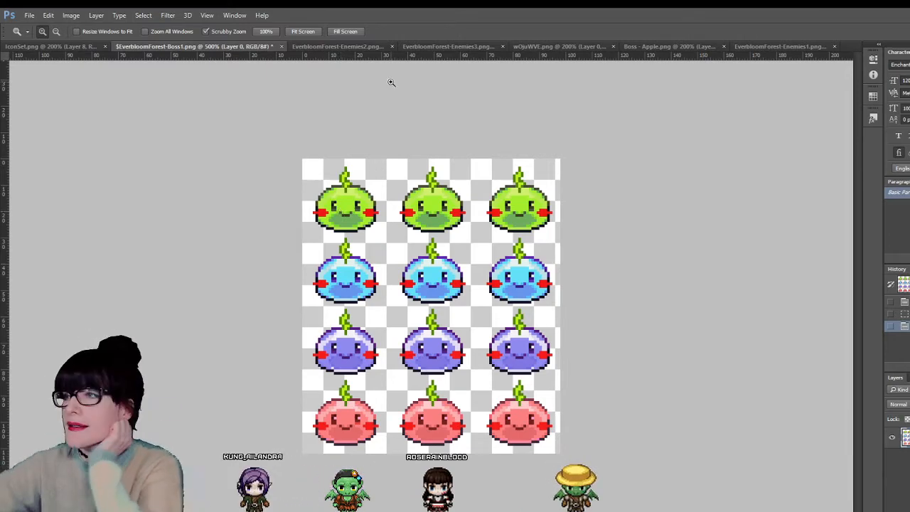
click(745, 43)
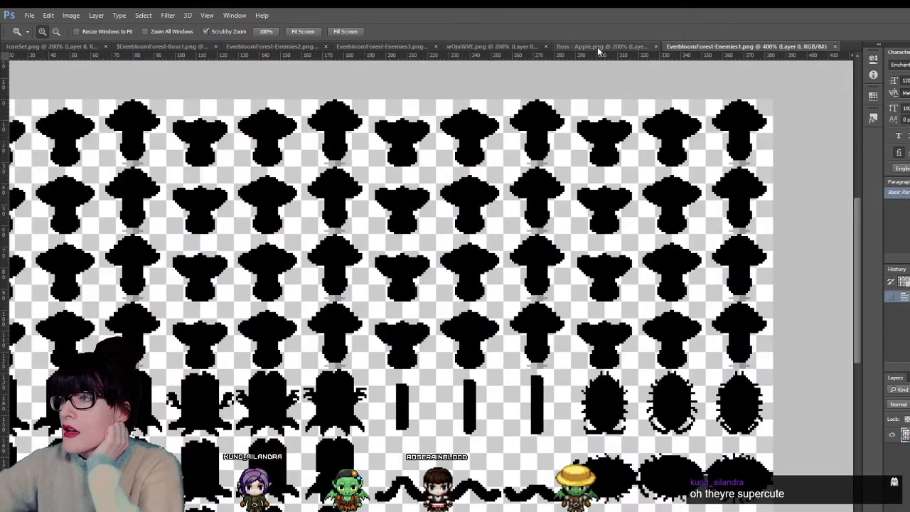
click(590, 45)
click(524, 47)
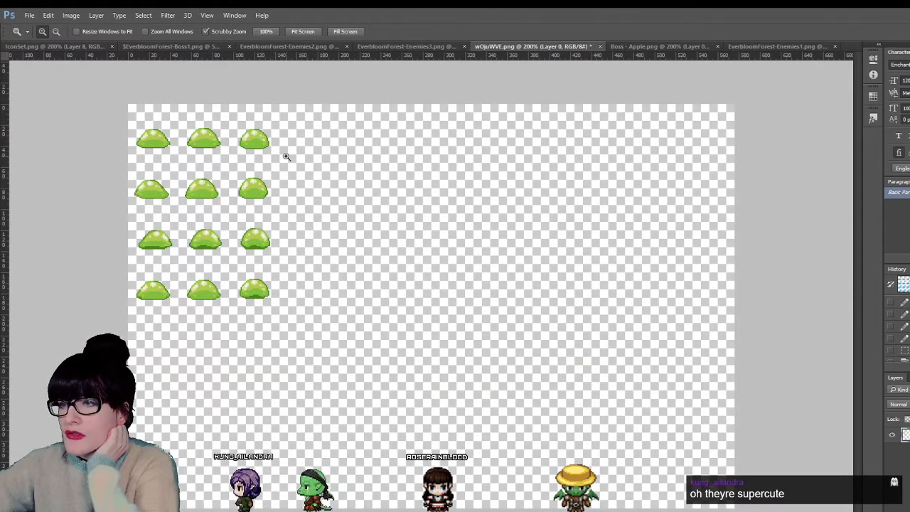
click(303, 46)
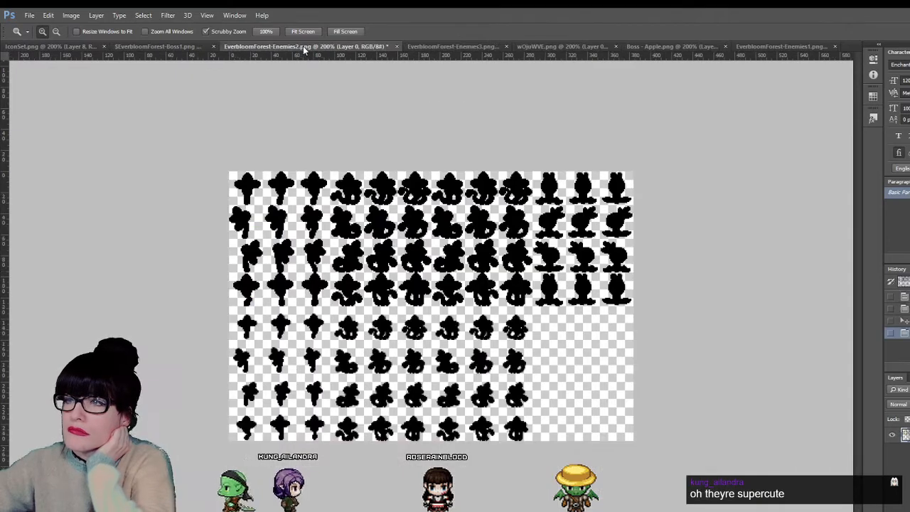
click(434, 45)
click(192, 45)
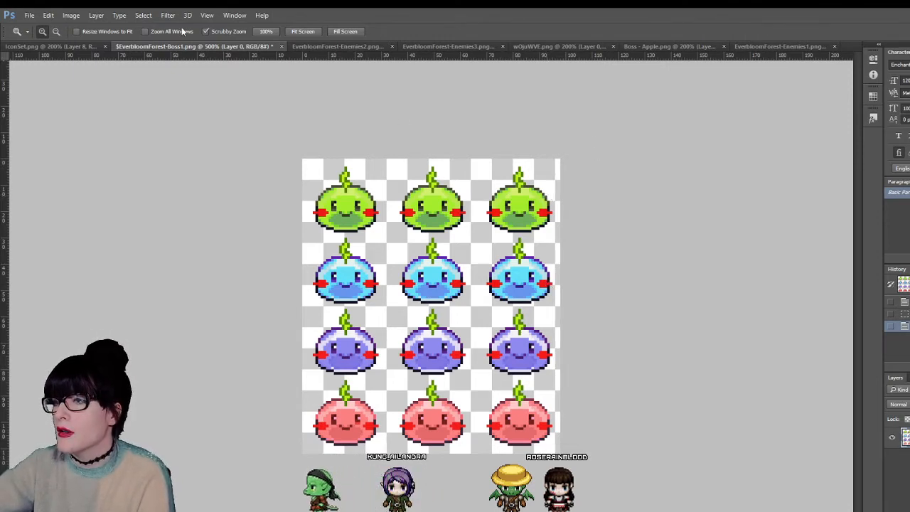
key(m)
drag(512, 236, 609, 232)
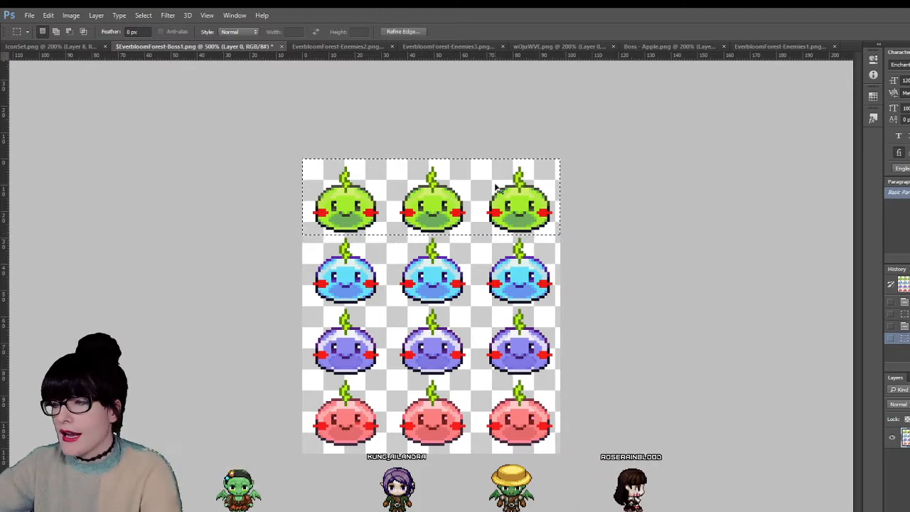
key(ctrl+d)
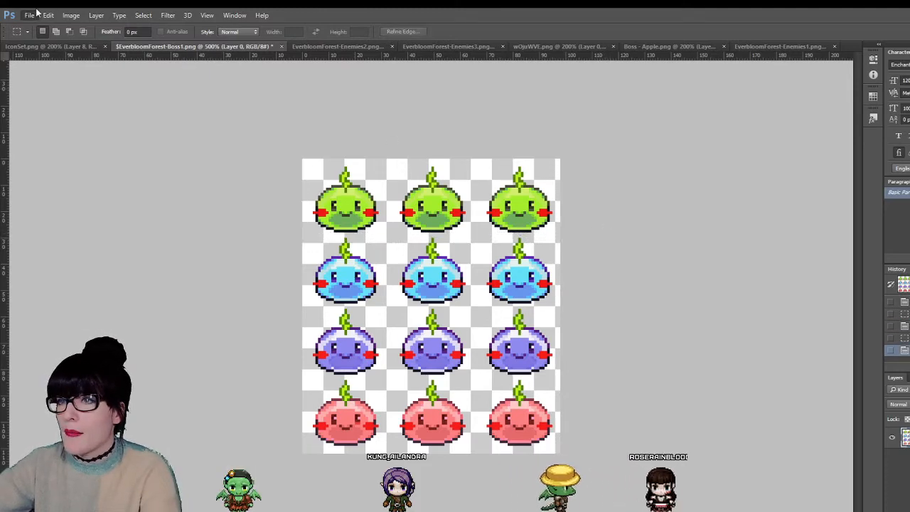
- Review EverbloomForest-Enemies1.png, Boss - Apple.png and the green slimes in wOjuWVE.png, and return to the fruit boss sheet
click(780, 46)
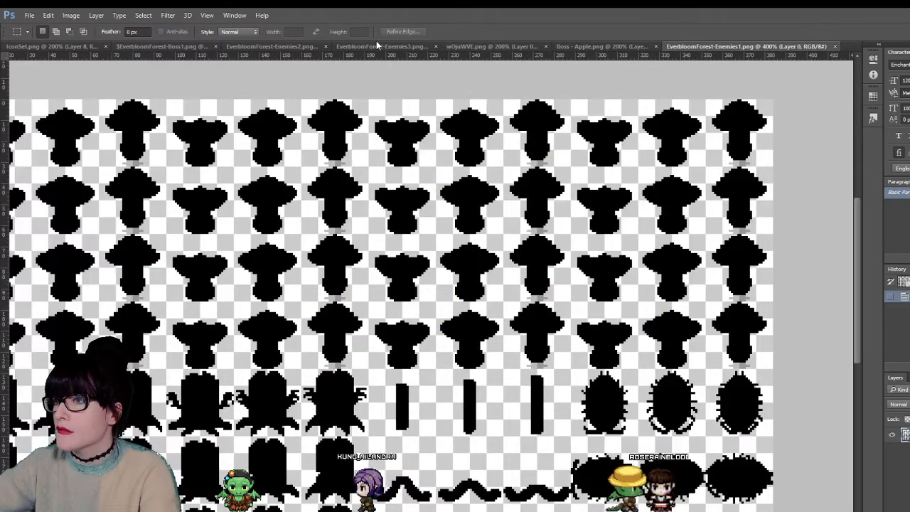
click(601, 45)
click(501, 46)
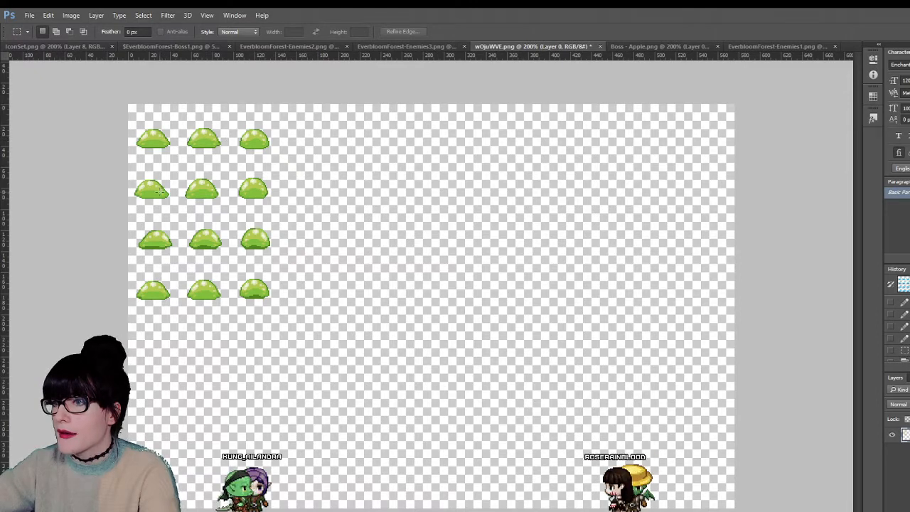
key(ctrl+v)
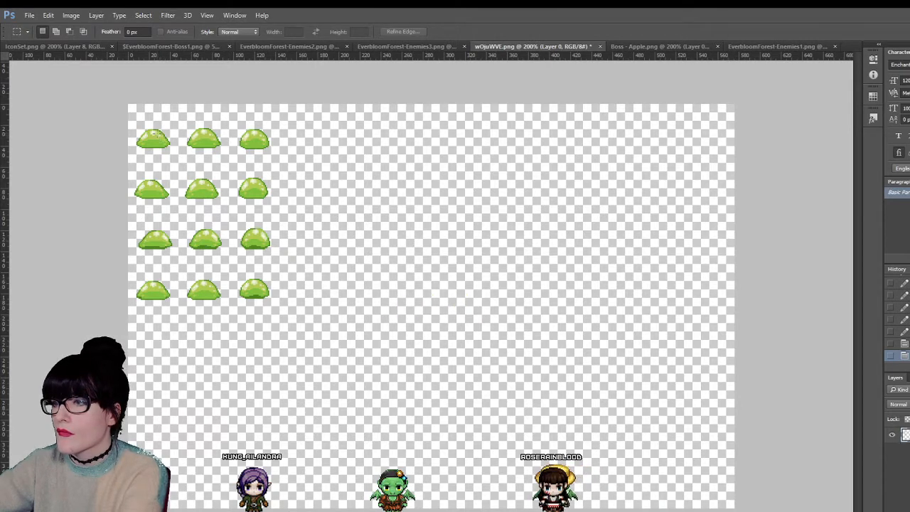
click(179, 47)
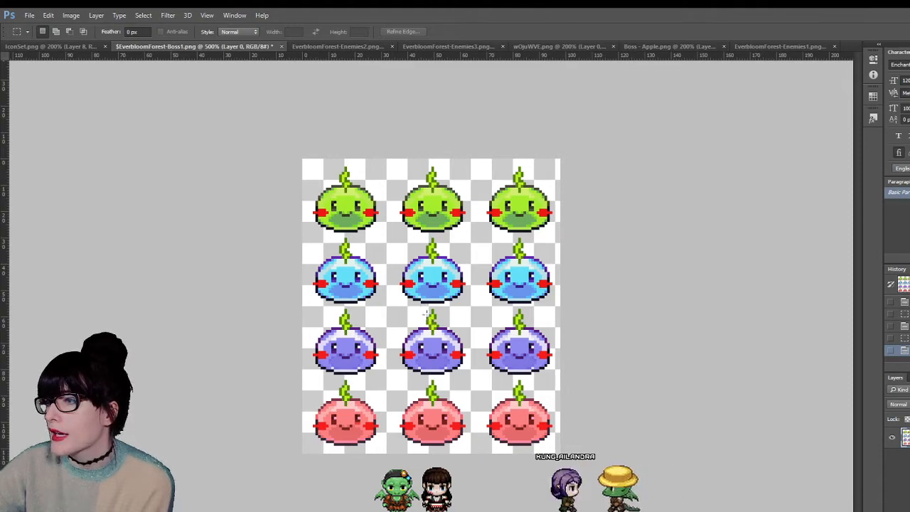
- Open CustomHero-Male-Walk-Tanned-BrownShort-BeardedWarrior.png, examine its walking sprites at 300%, and close it
double_click(439, 309)
click(21, 317)
click(46, 318)
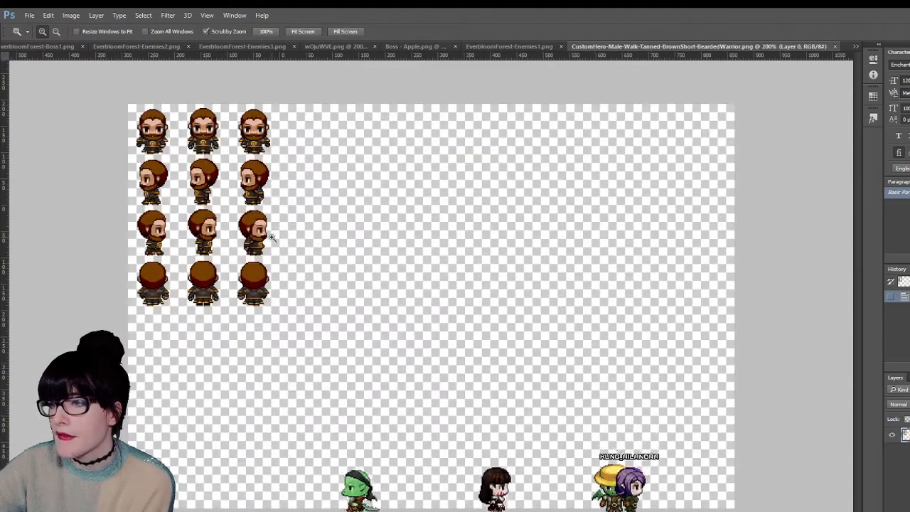
click(126, 106)
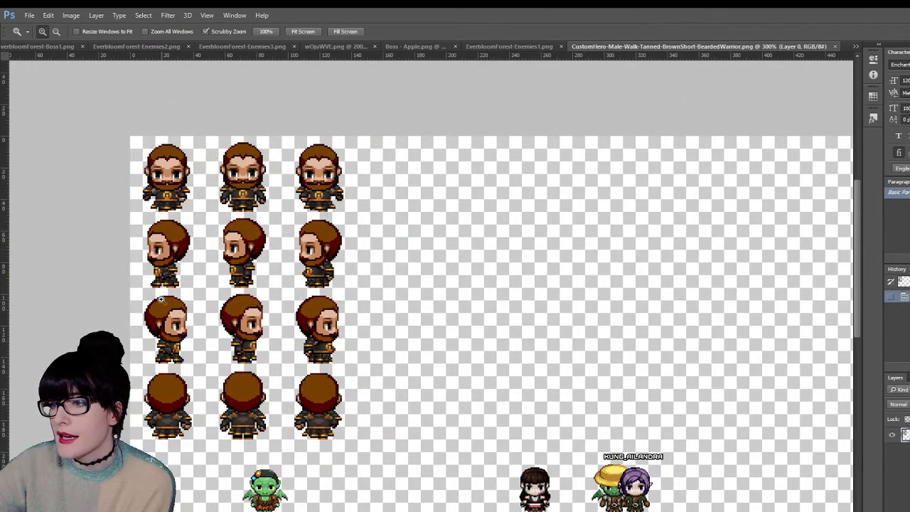
key(ctrl+w)
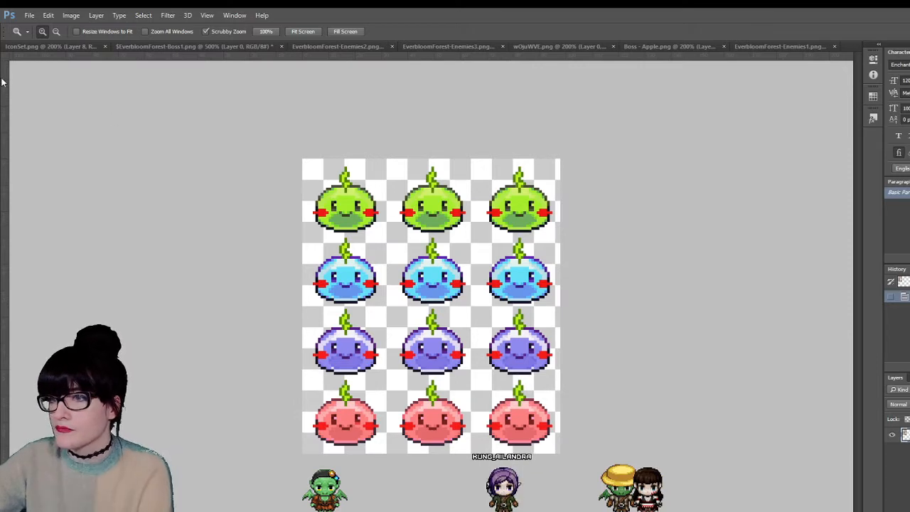
- Duplicate the $EverbloomForest-Boss1.png slime sheet as a separate document named $EverbloomForest-Boss1 copy
key(m)
key(ctrl+r)
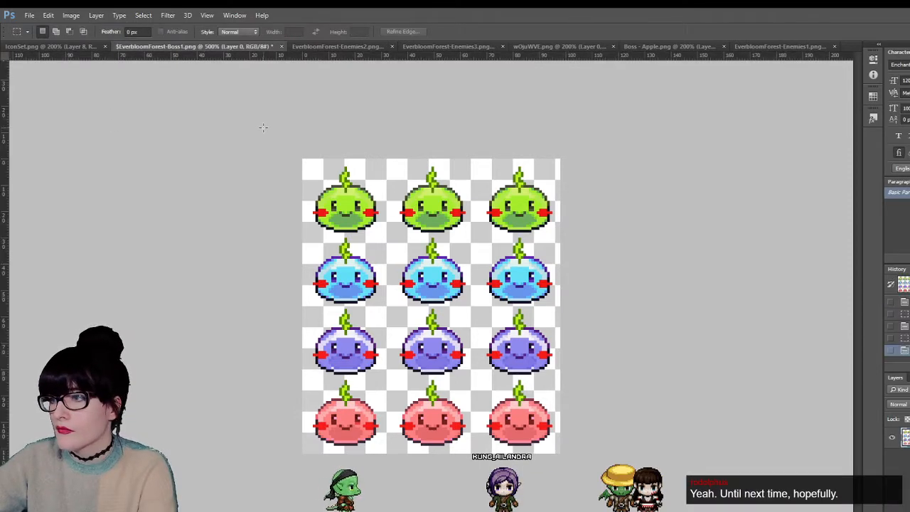
drag(261, 122, 620, 463)
key(ctrl+d)
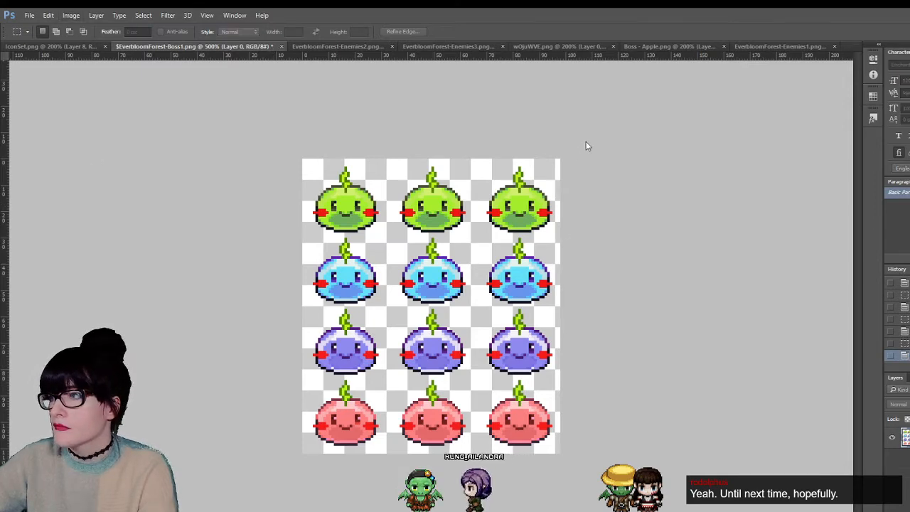
key(Return)
key(z)
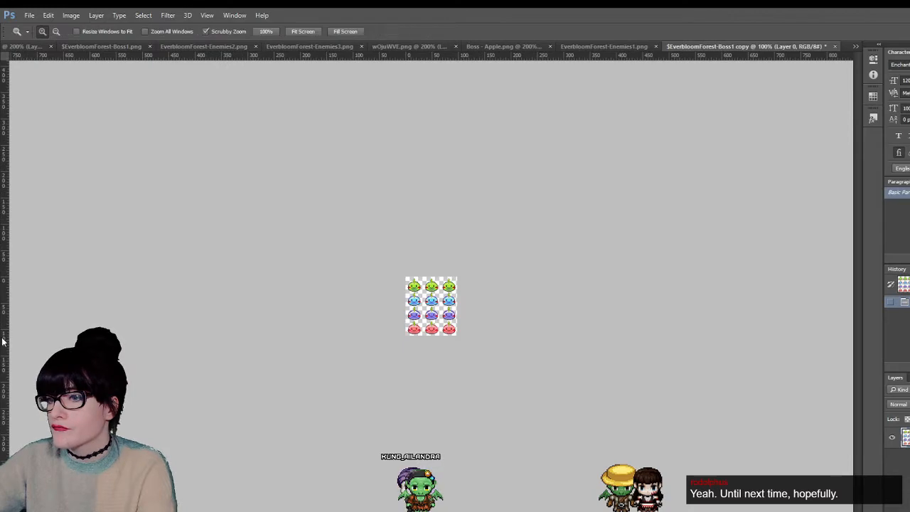
- Delete the blue, purple and red slime rows from the copied sheet, keeping only the green row
click(310, 287)
click(309, 288)
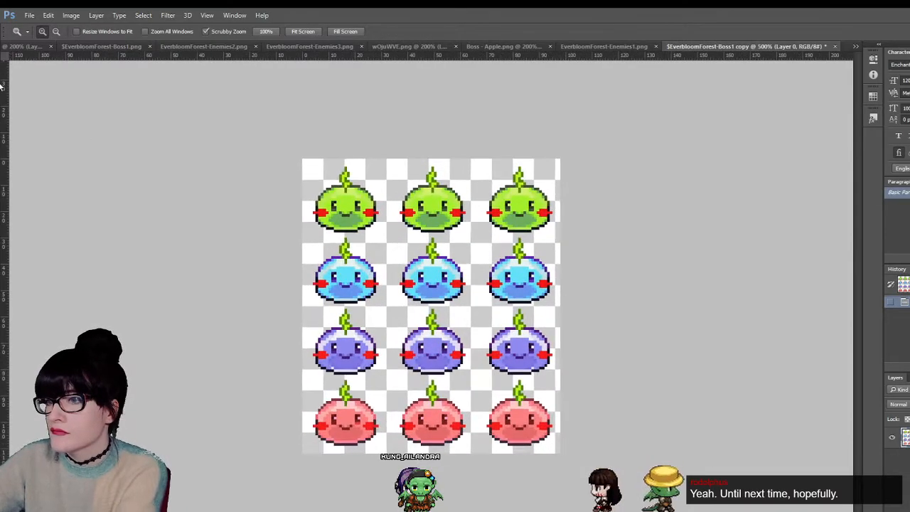
key(m)
drag(302, 229, 373, 285)
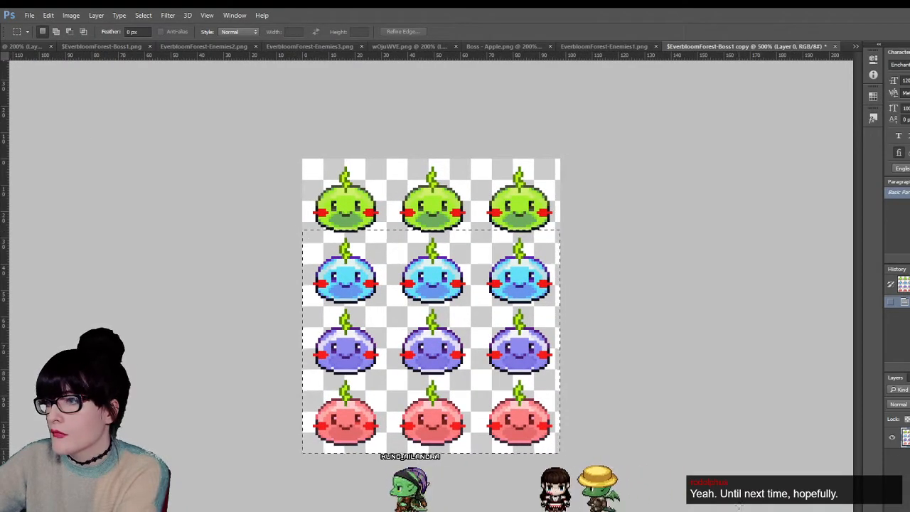
drag(302, 232, 560, 455)
key(Delete)
key(ctrl+d)
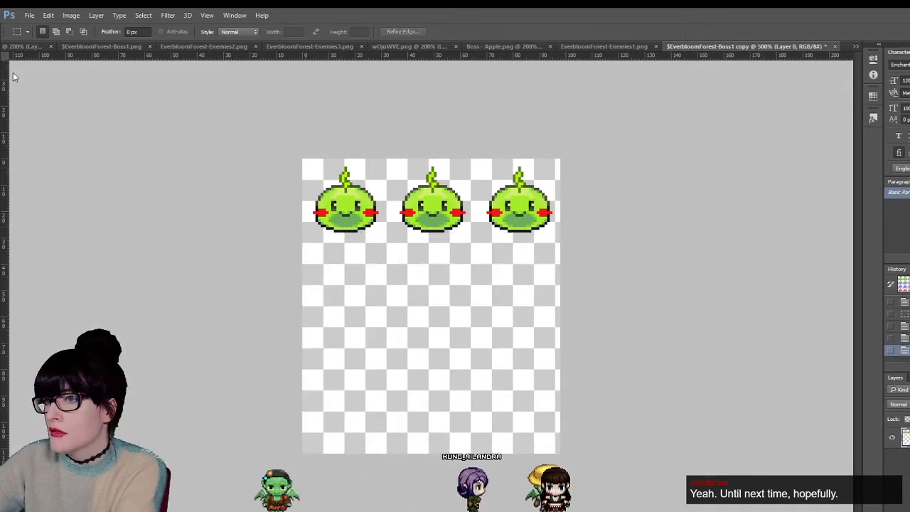
- Duplicate the green slime row's layer and place the copy below it as a second row
key(v)
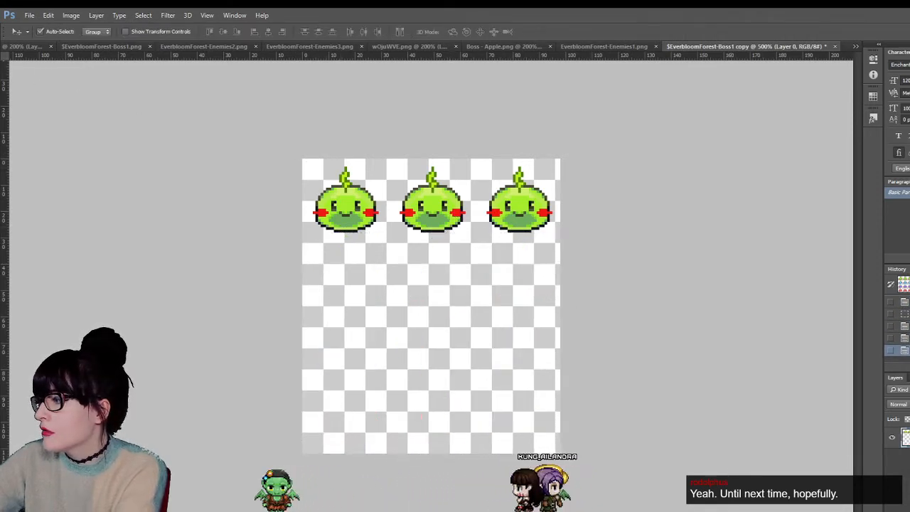
key(ctrl+j)
drag(531, 213, 531, 291)
- Close the EverbloomForest-Enemies1, EverbloomForest-Enemies3 and EverbloomForest-Enemies2 documents
click(596, 47)
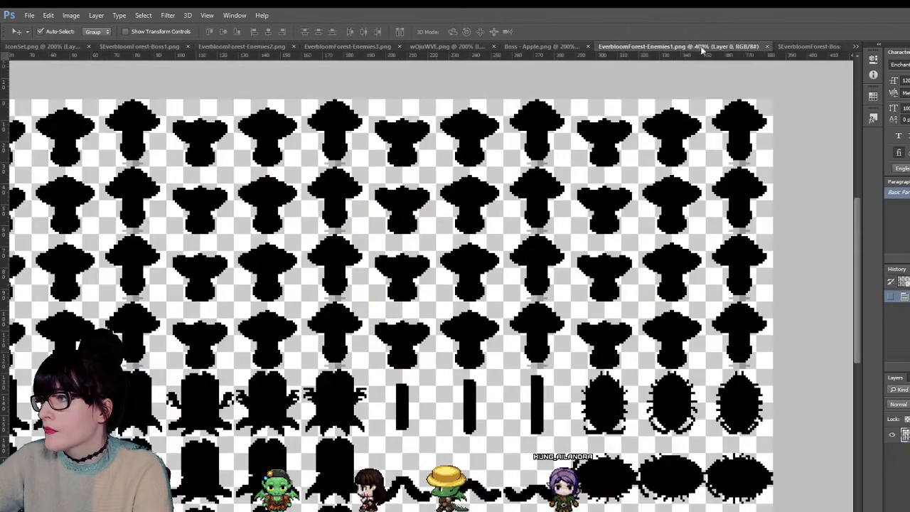
click(794, 46)
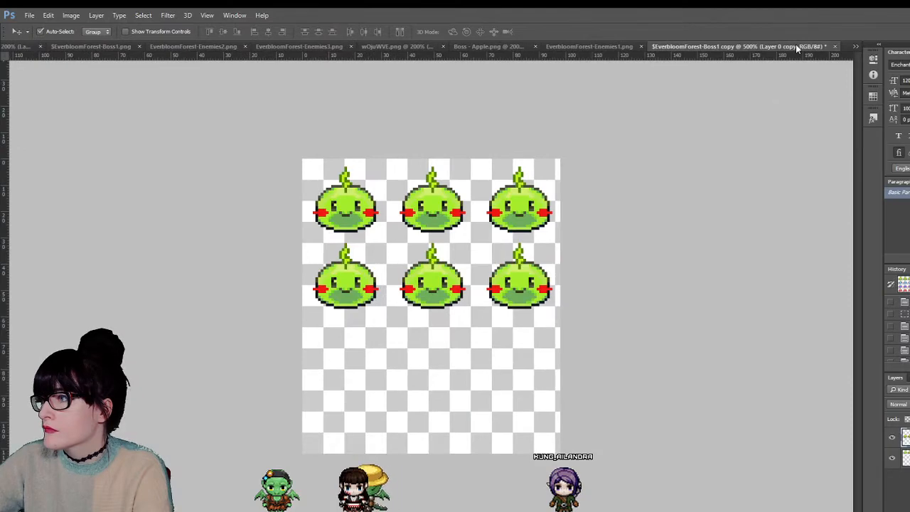
click(590, 47)
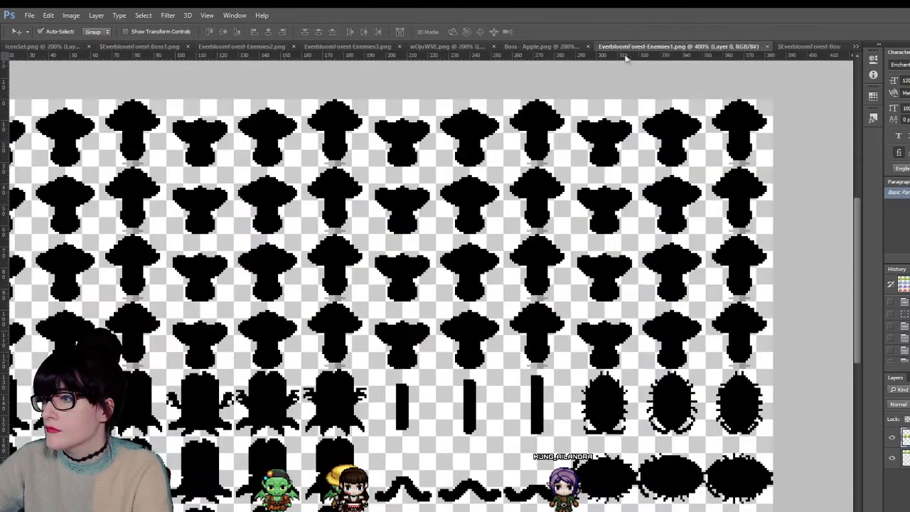
click(768, 46)
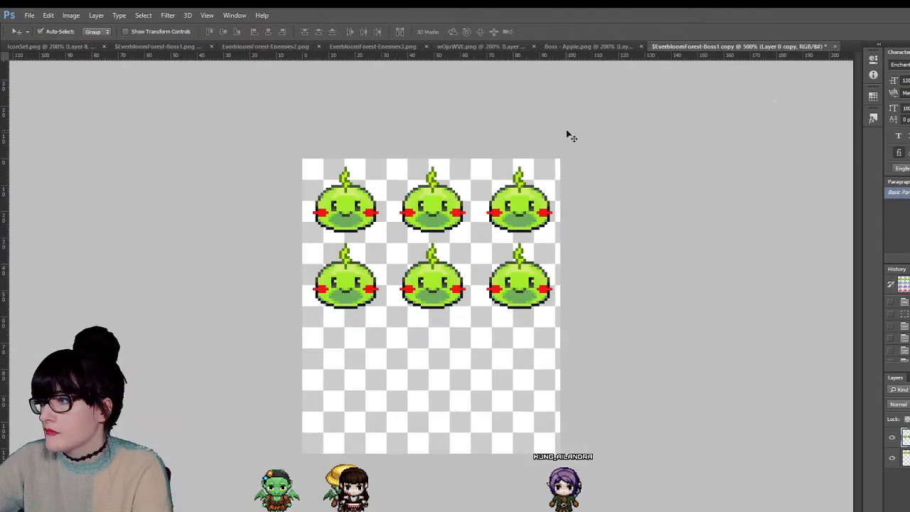
click(464, 48)
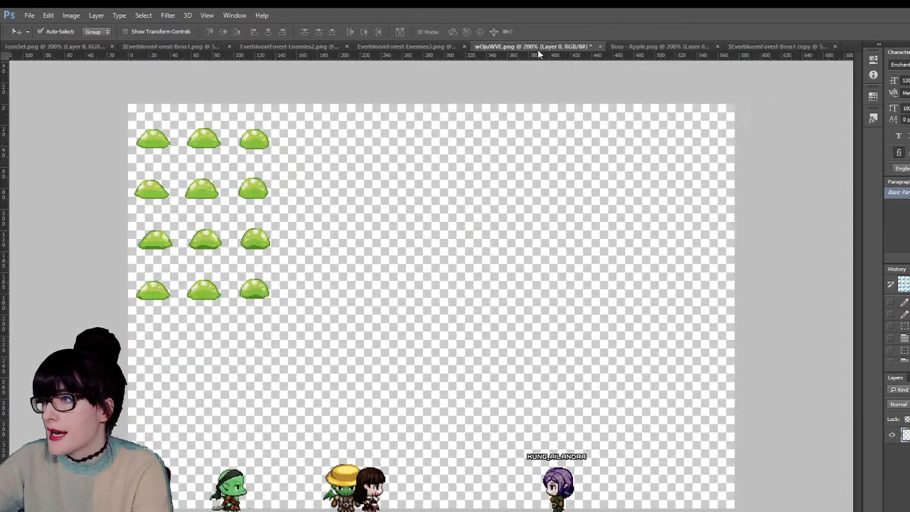
click(455, 47)
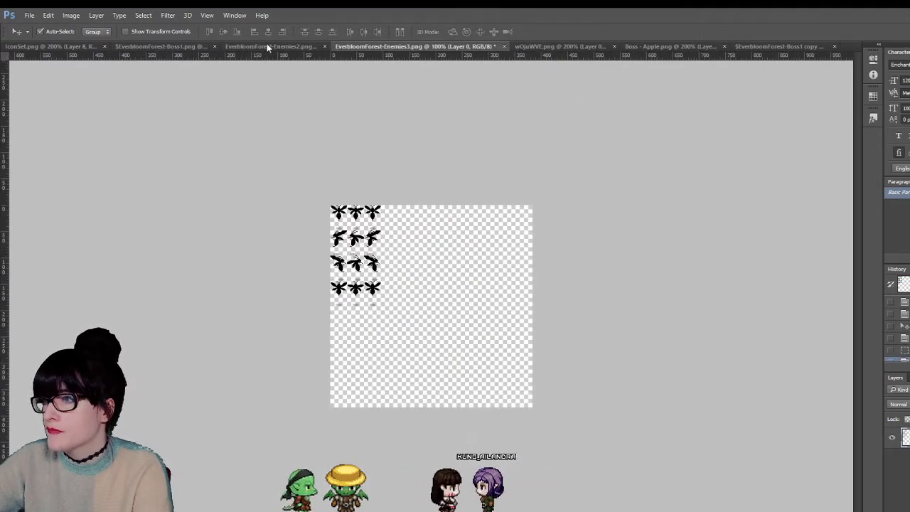
click(504, 46)
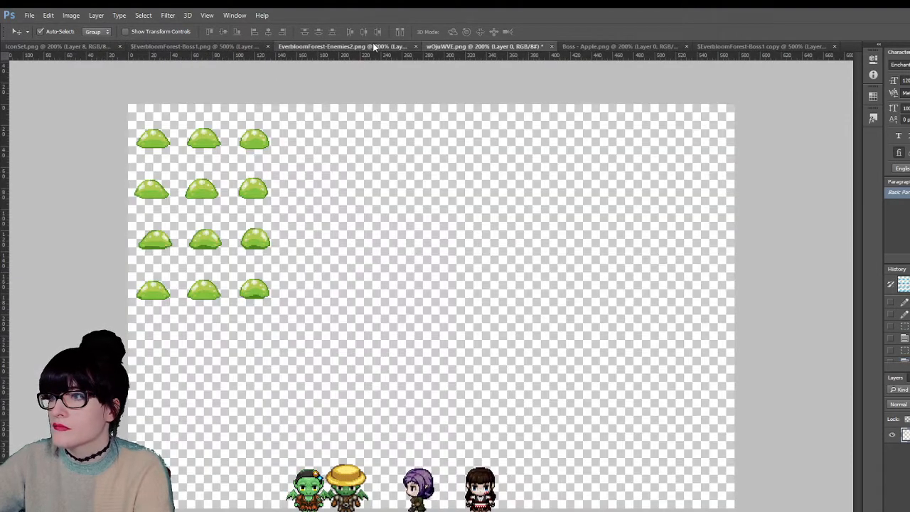
click(417, 47)
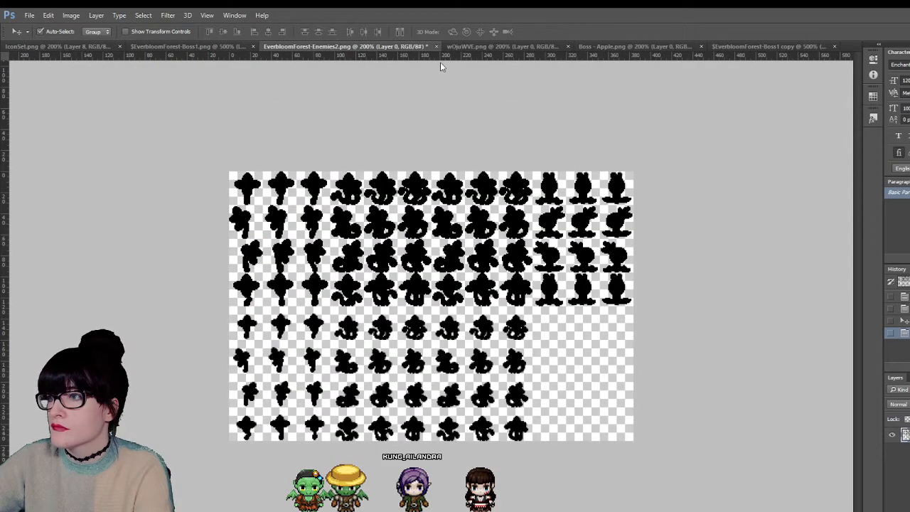
key(ctrl+w)
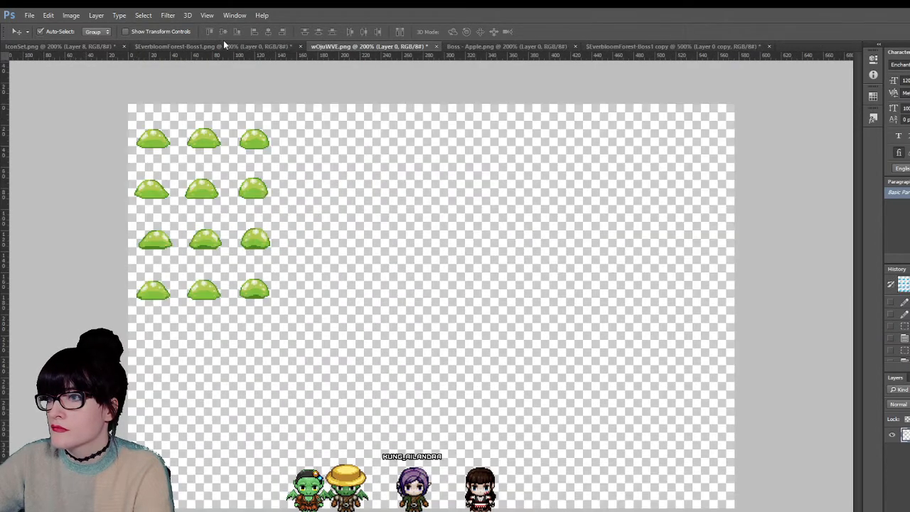
- Reorder the open documents so the original $EverbloomForest-Boss1.png sits directly before its copy
click(235, 47)
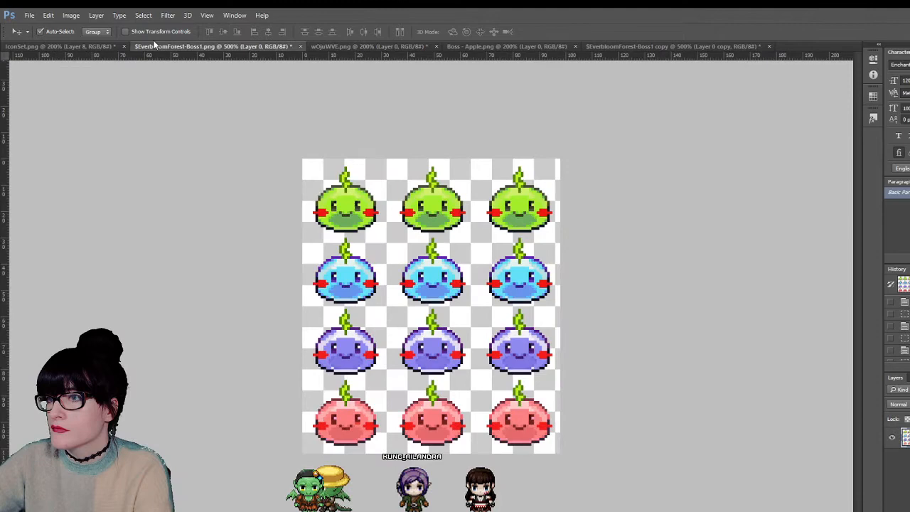
click(93, 47)
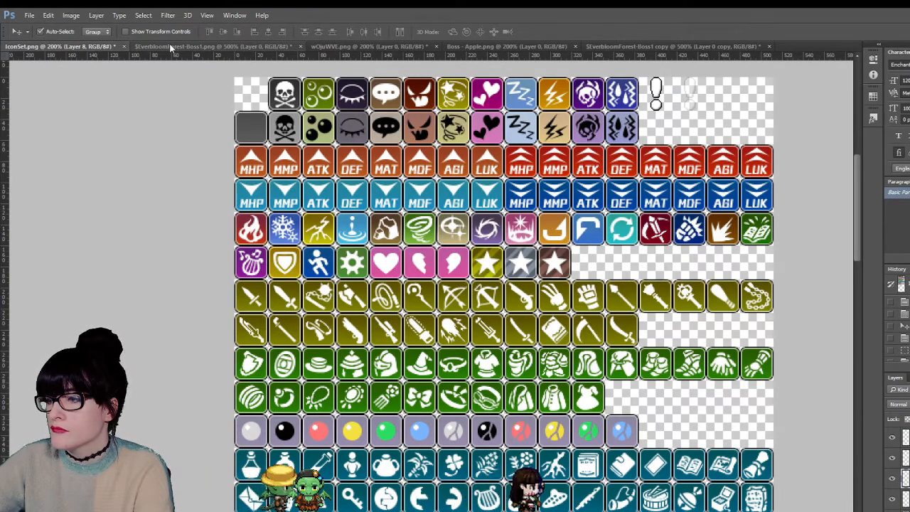
click(230, 48)
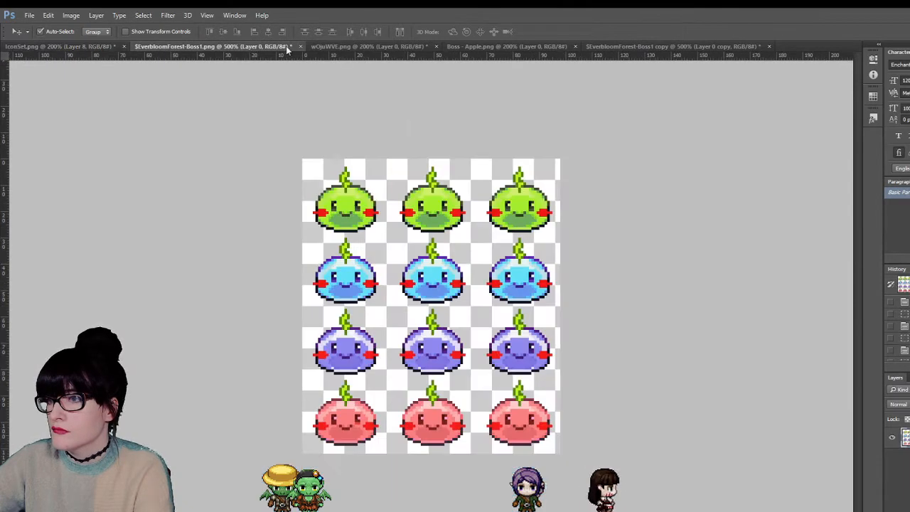
drag(249, 48, 616, 38)
click(627, 43)
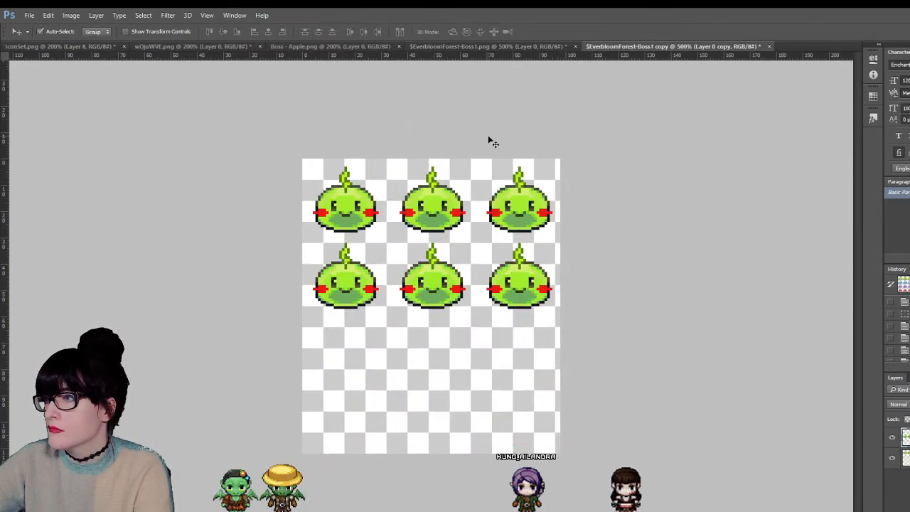
- Align the second green slime row with the blue row's position in the original Boss1 sheet
click(545, 48)
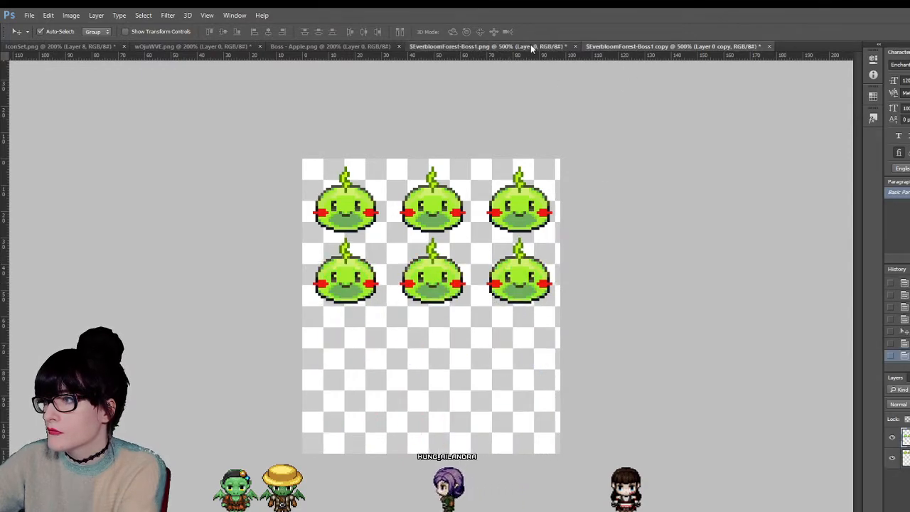
click(512, 47)
click(632, 46)
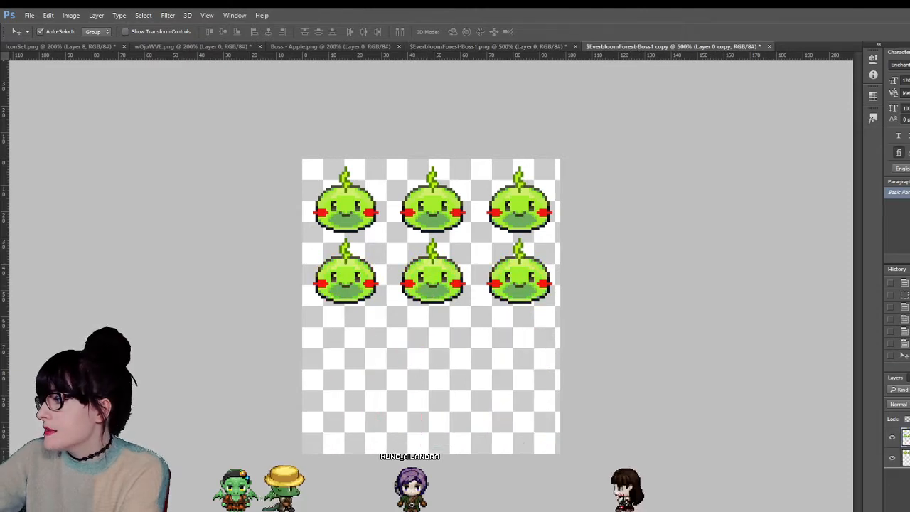
drag(517, 297, 518, 354)
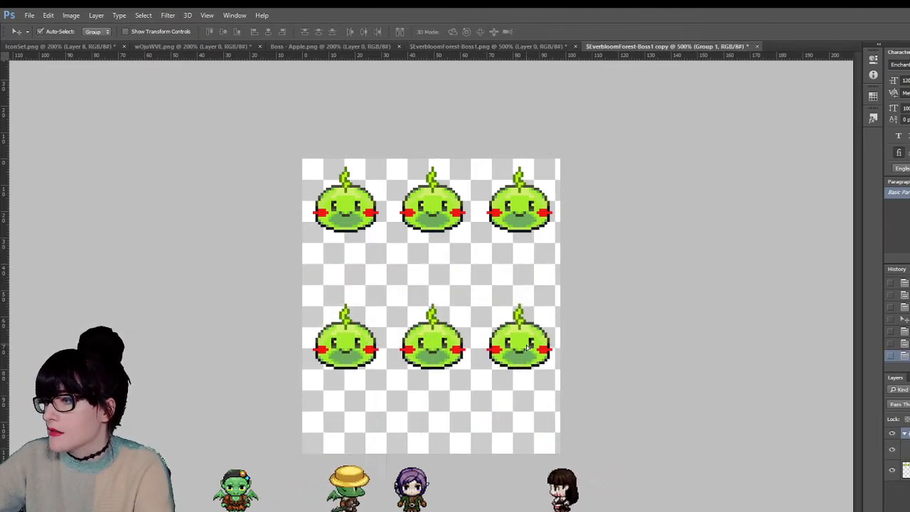
key(ctrl+z)
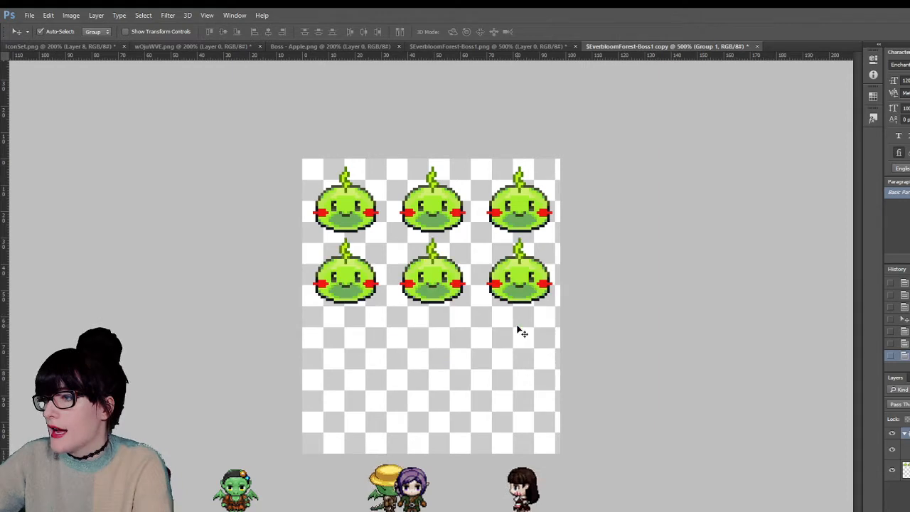
key(ctrl+z)
- Duplicate the second green slime row's layer and place the copy below it as a third row
click(890, 438)
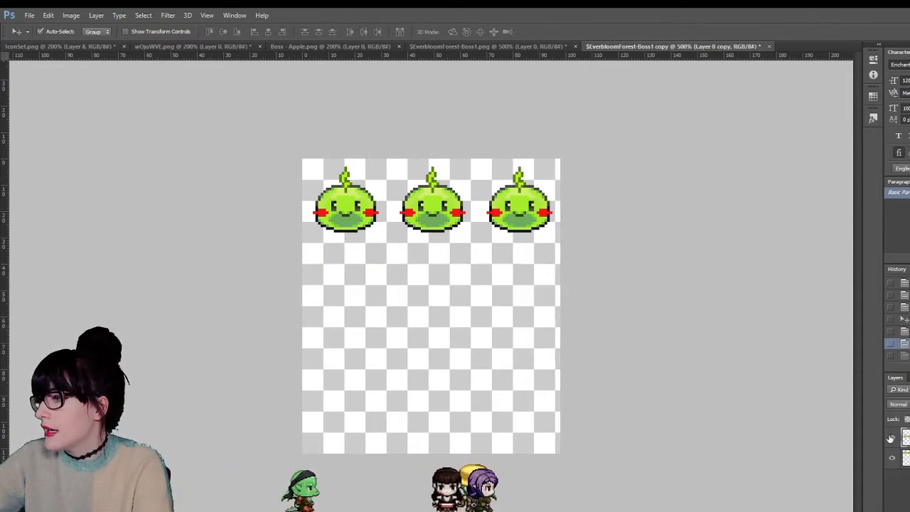
click(891, 439)
key(ctrl+j)
drag(569, 301, 569, 371)
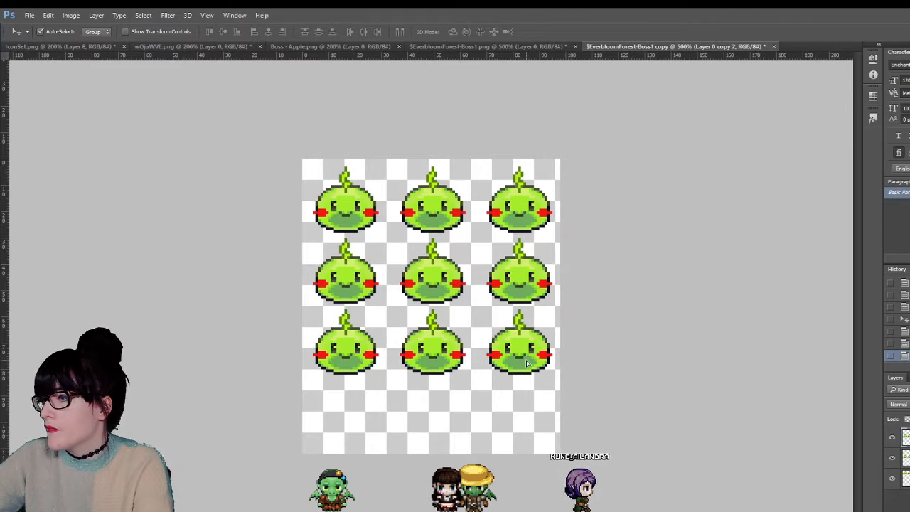
- Check the second and third row layers by toggling their visibility, and compare their placement with the original Boss1 sheet
click(891, 439)
click(891, 439)
click(893, 457)
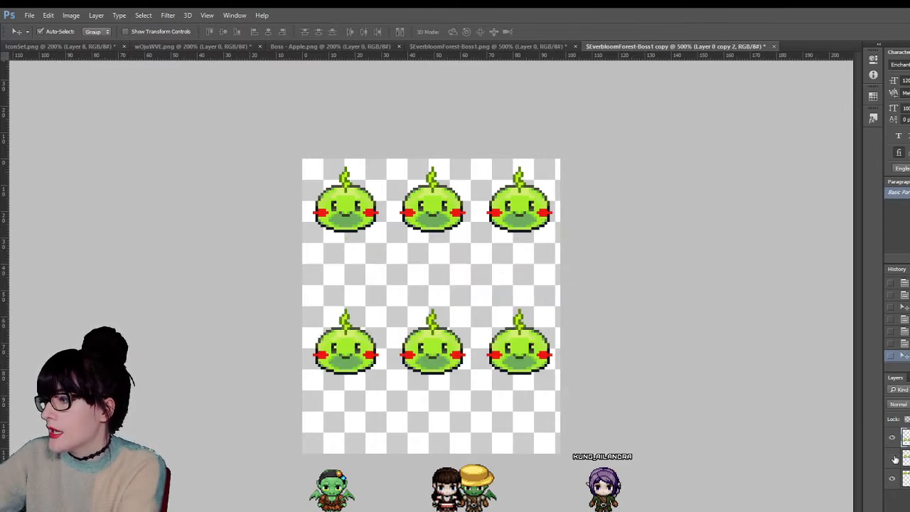
click(893, 457)
click(893, 436)
click(893, 436)
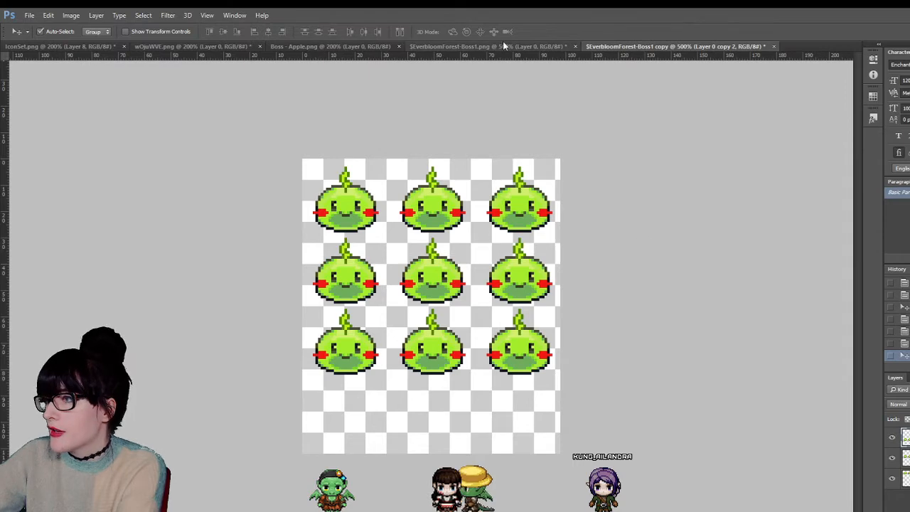
click(455, 47)
click(609, 50)
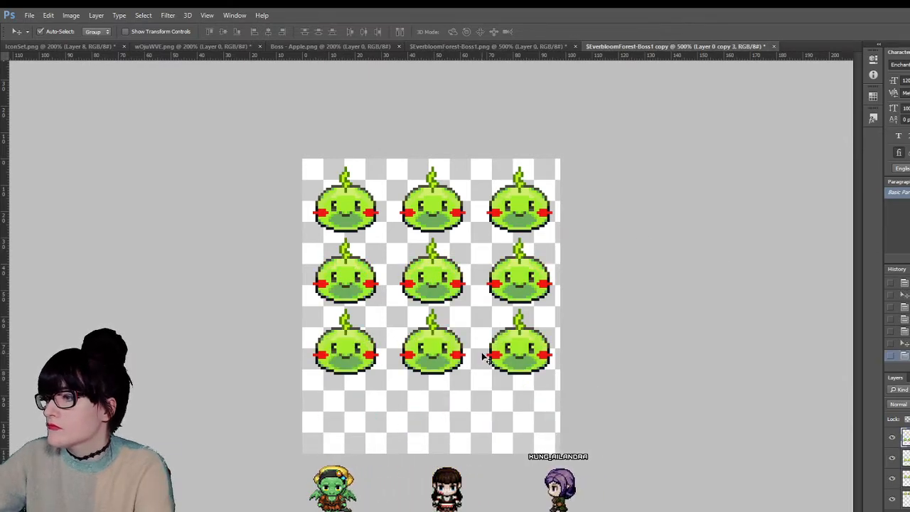
- Duplicate the third green slime row as a fourth row and compare its placement with the original Boss1 sheet
key(ctrl+j)
key(shift+Down)
key(shift+Down)
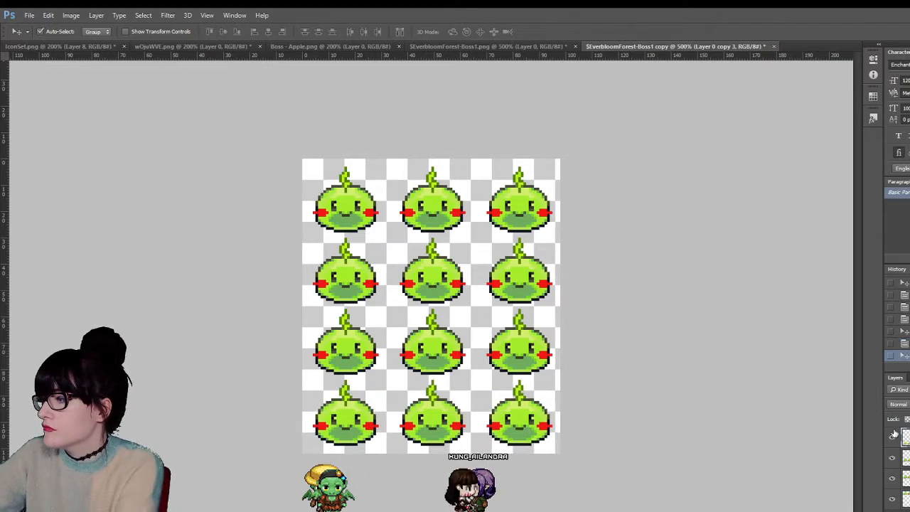
key(ctrl+z)
key(ctrl+z)
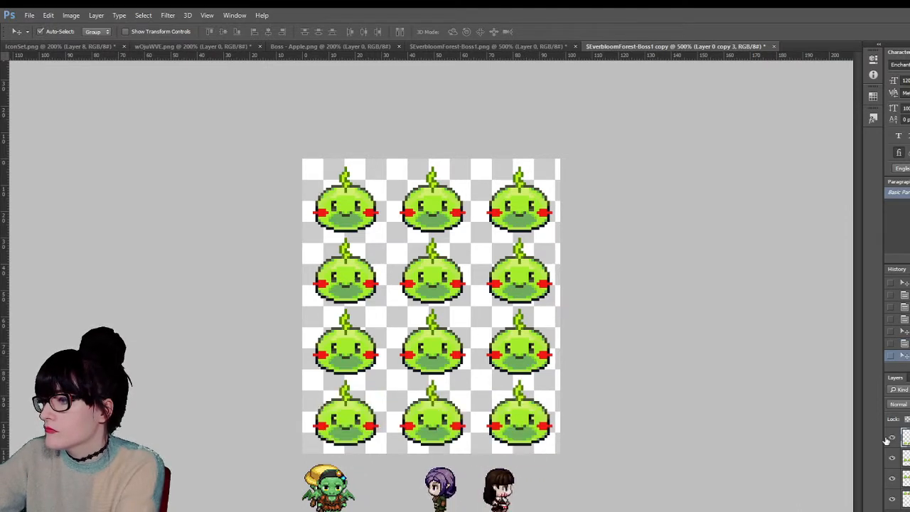
click(559, 46)
click(640, 45)
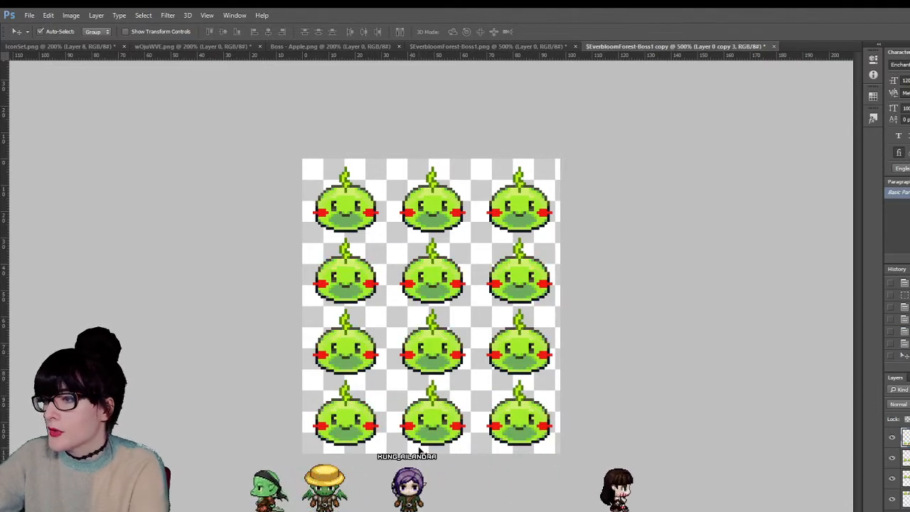
- Inspect the top row of green slimes up close and study the pink and crystal slime reference sprite sheets
key(z)
click(431, 288)
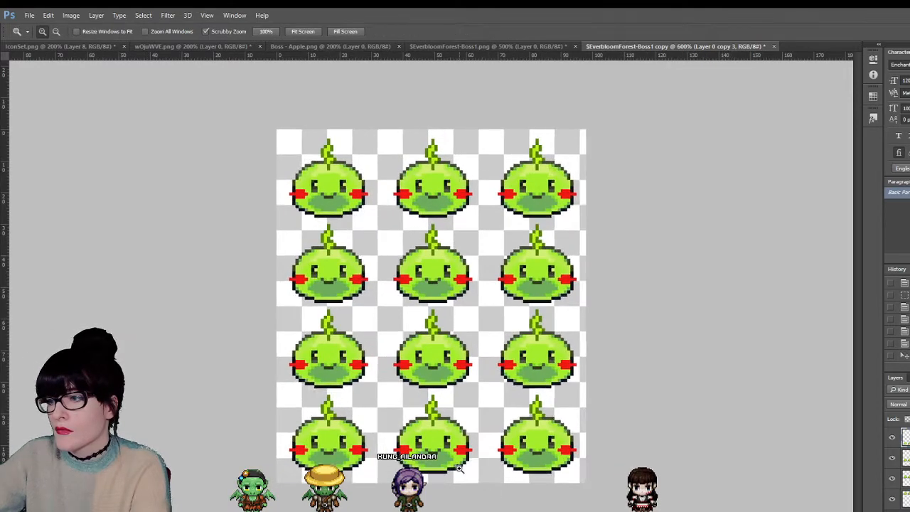
click(432, 274)
click(437, 269)
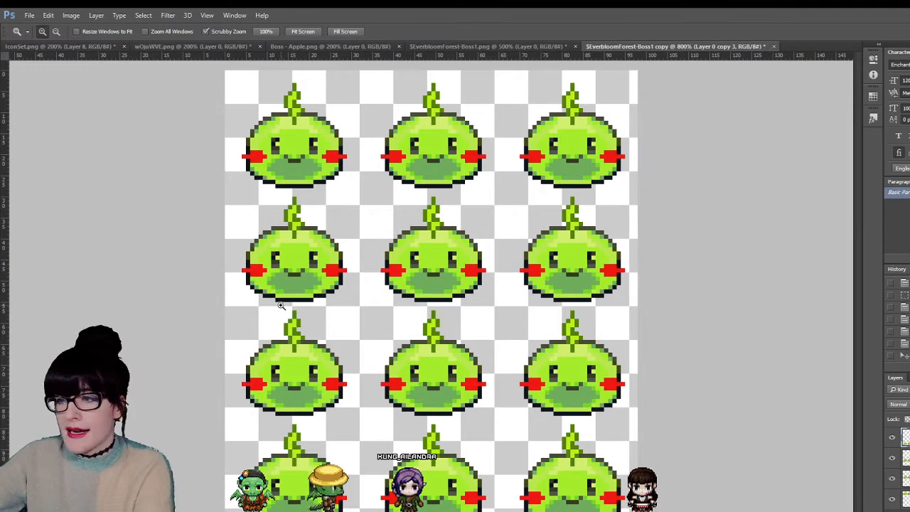
click(388, 206)
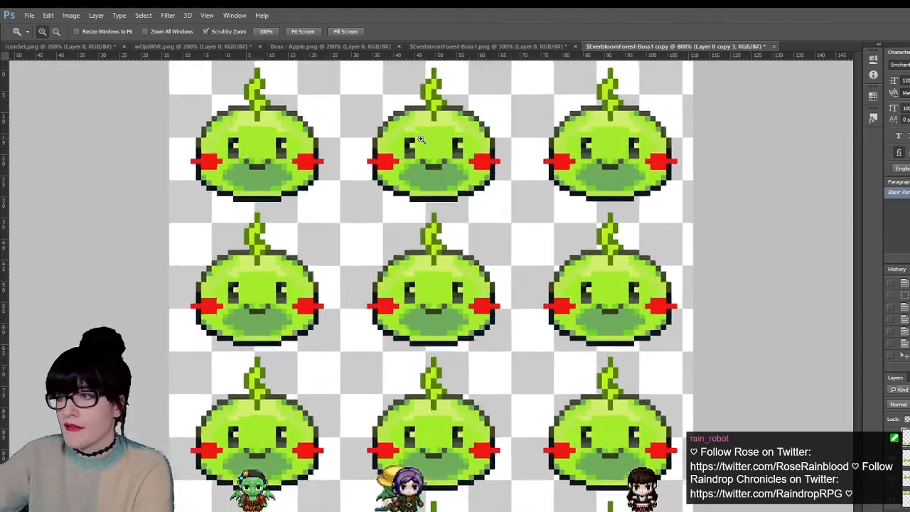
scroll(439, 160, up, 1)
key(v)
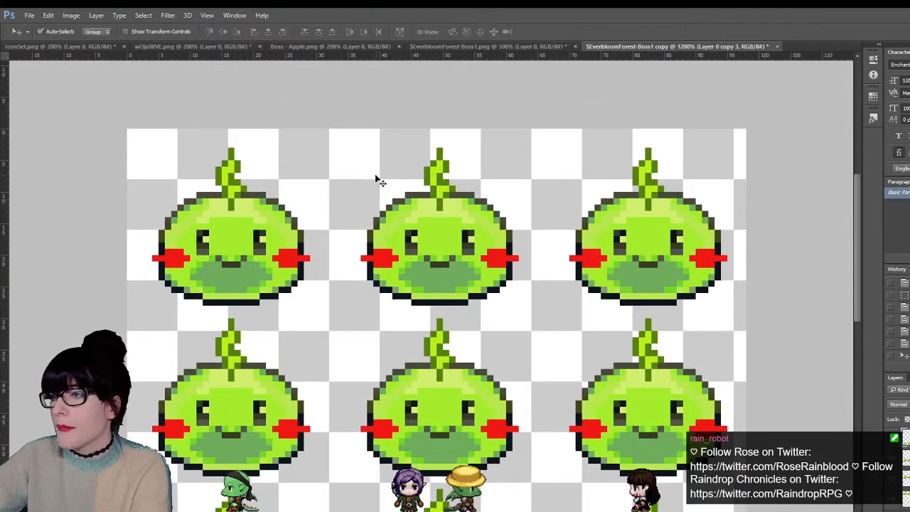
click(428, 225)
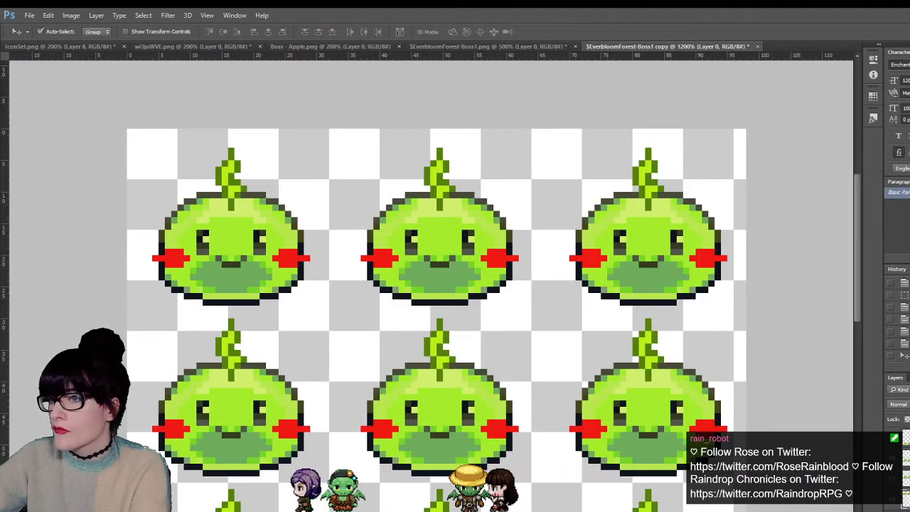
key(m)
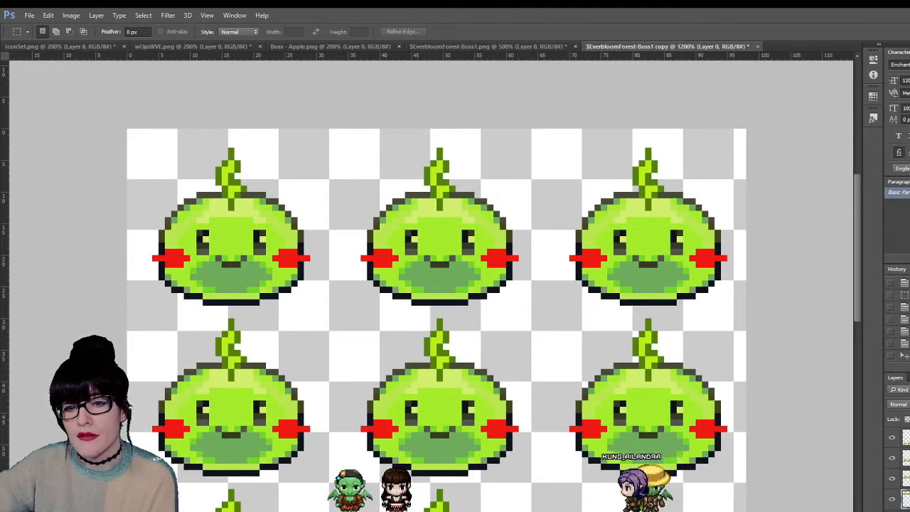
key(alt+Tab)
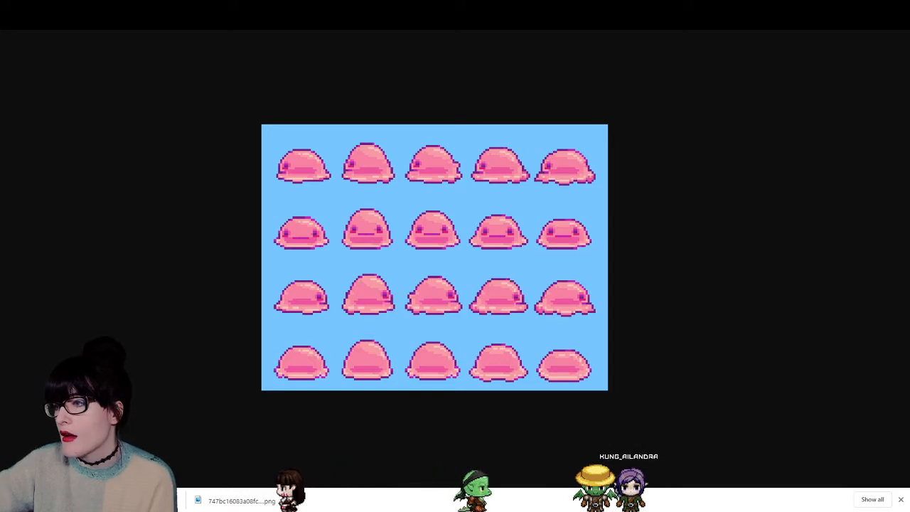
key(ctrl+Tab)
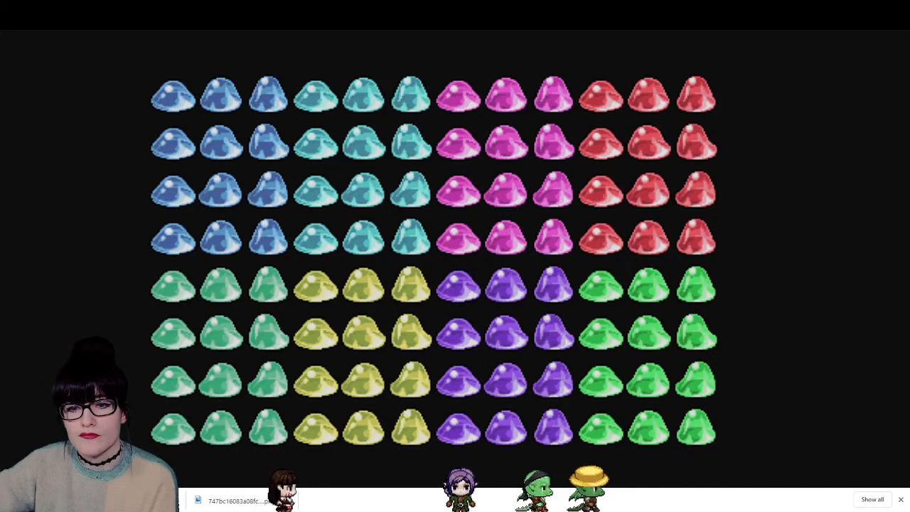
key(alt+Tab)
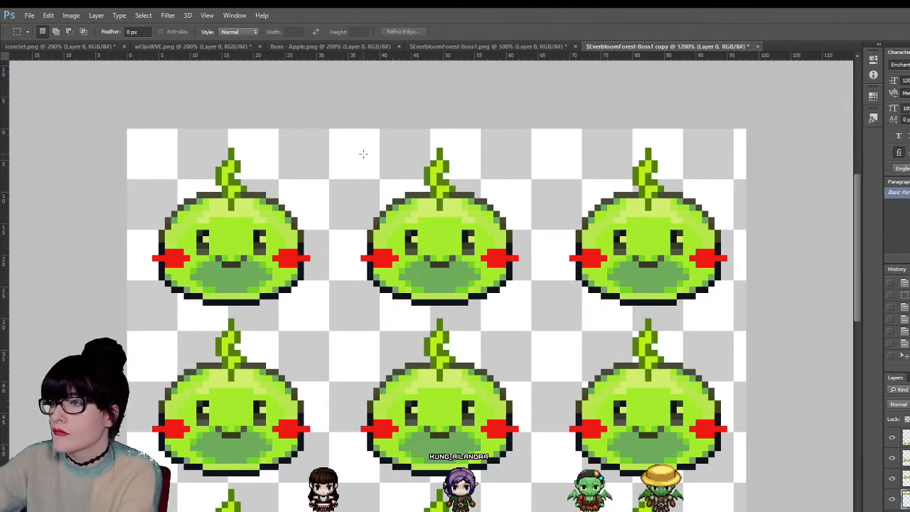
- Merge the slime row layers and raise the upper part of the top row's middle slime by one pixel
drag(434, 345, 397, 307)
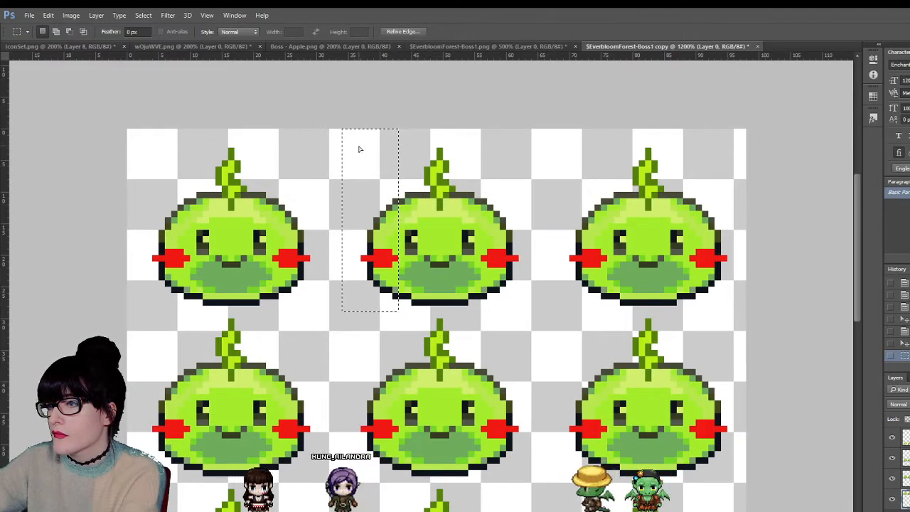
click(344, 126)
drag(344, 128, 562, 229)
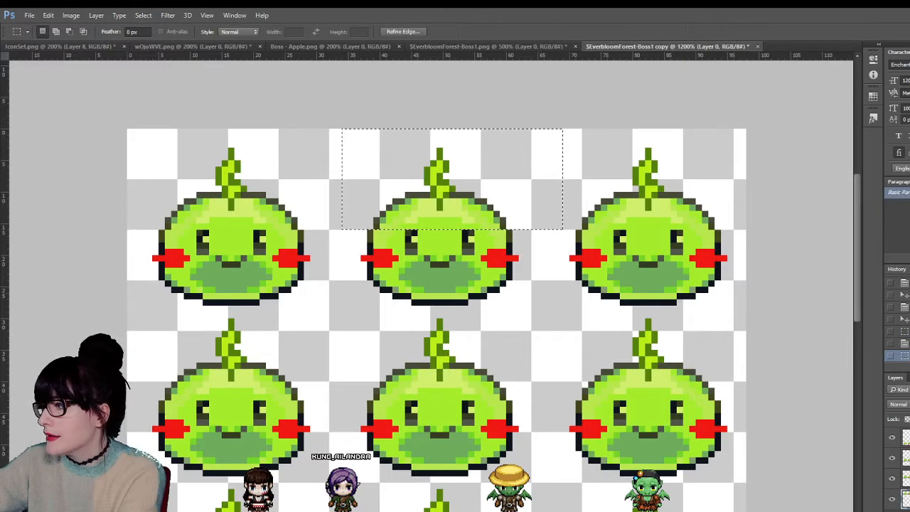
key(ctrl+shift+e)
key(v)
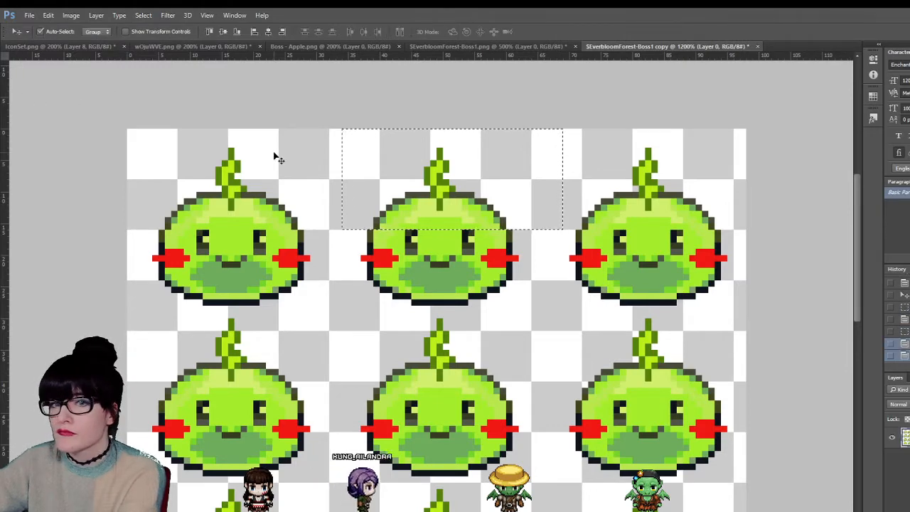
key(Up)
key(ctrl+d)
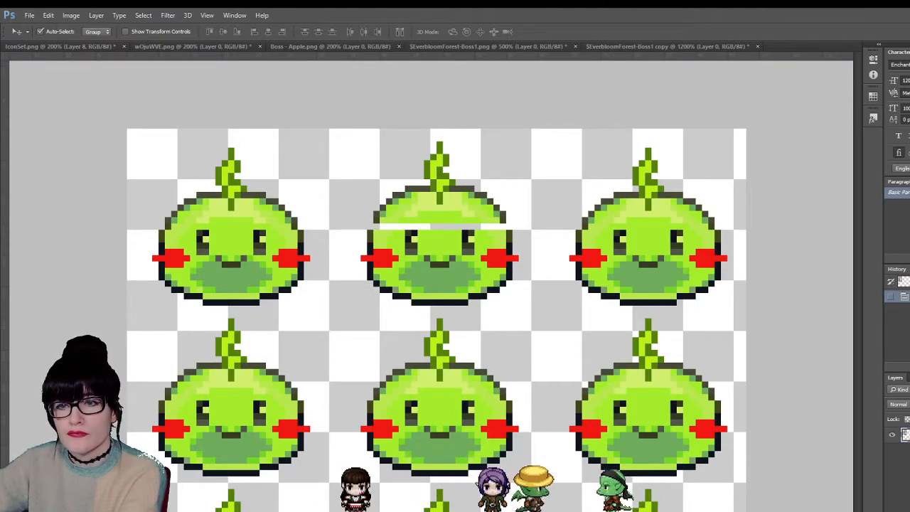
key(ctrl+shift+d)
key(ctrl+r)
key(ctrl+d)
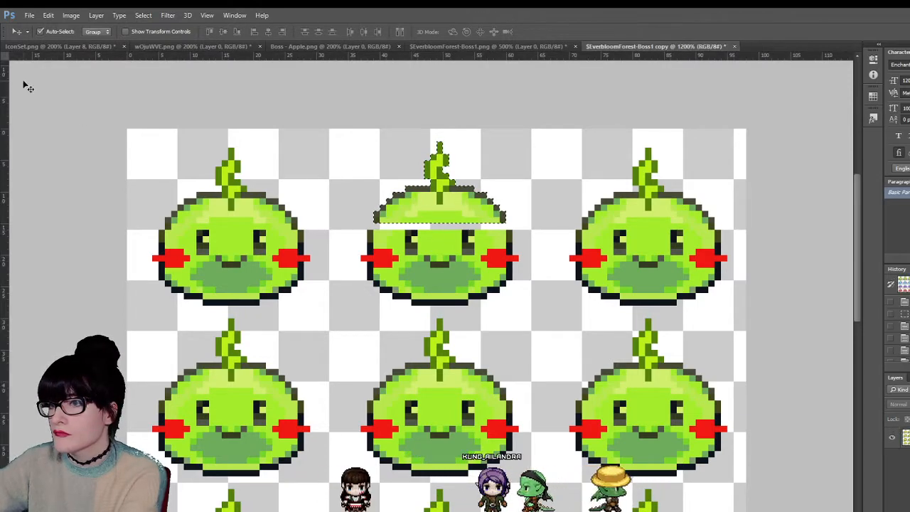
key(m)
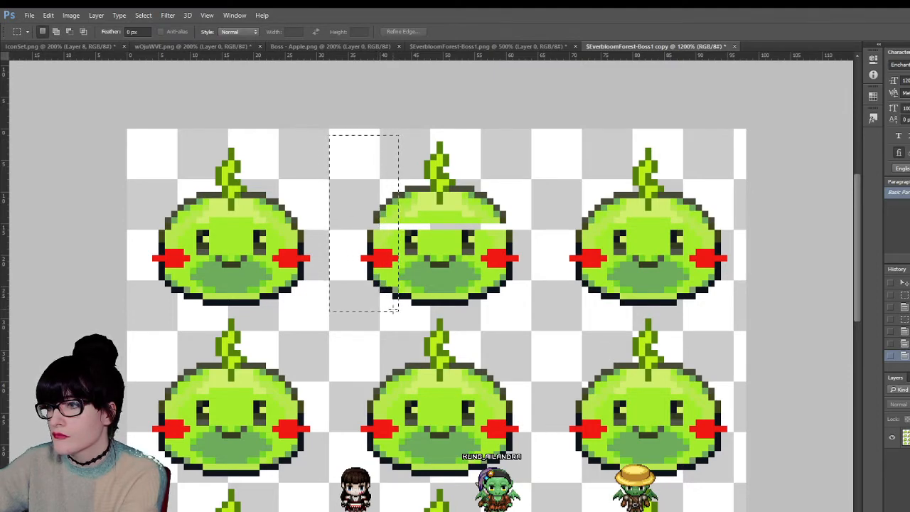
drag(388, 308, 385, 311)
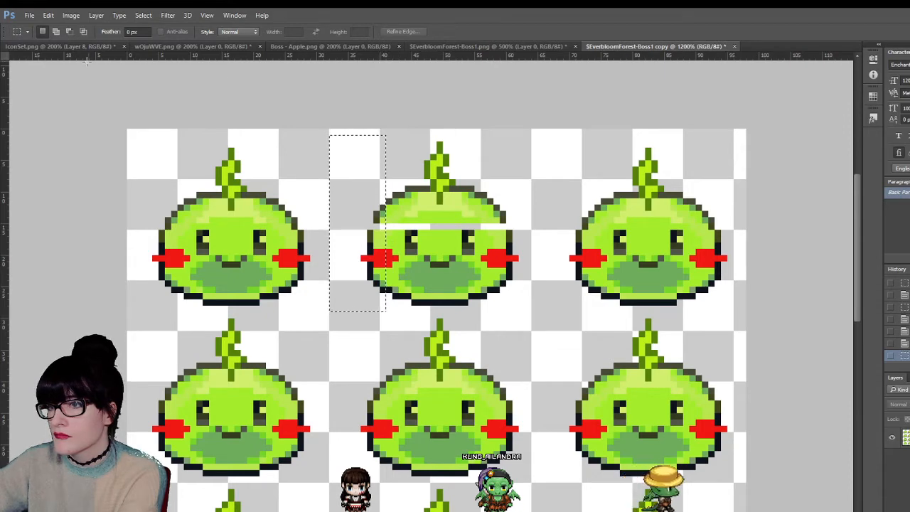
key(v)
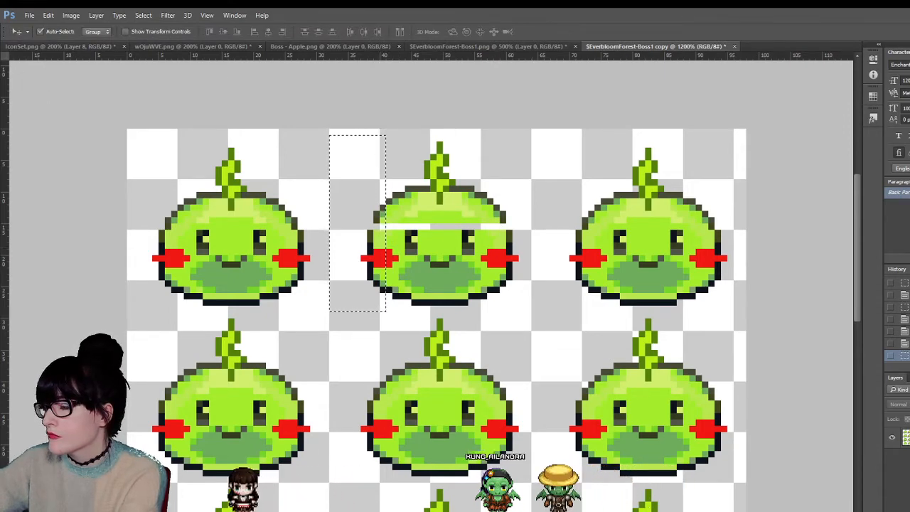
click(278, 169)
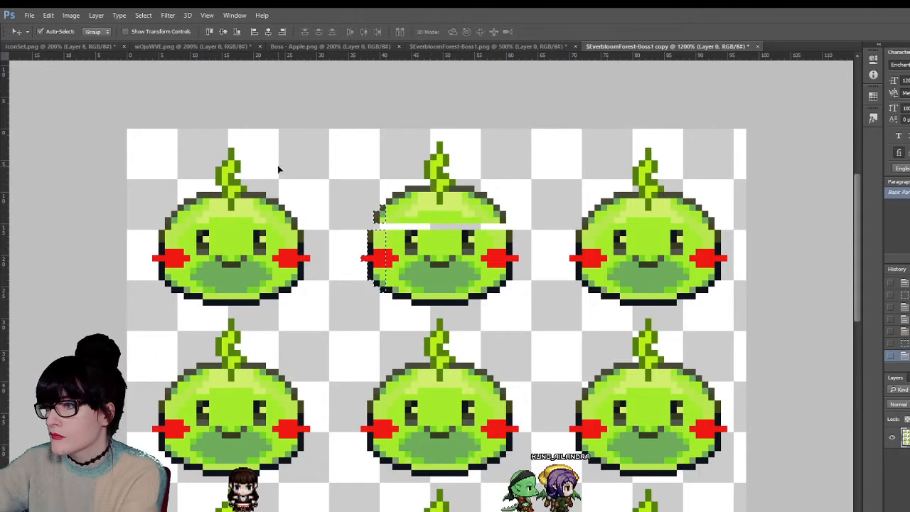
- Narrow the top row's middle slime by shifting its left and right edges inward by one pixel each
key(m)
click(446, 148)
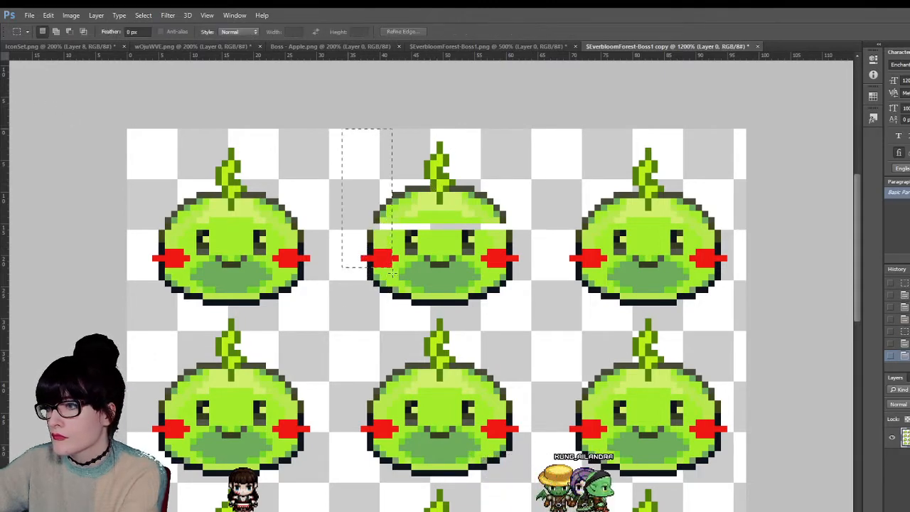
key(v)
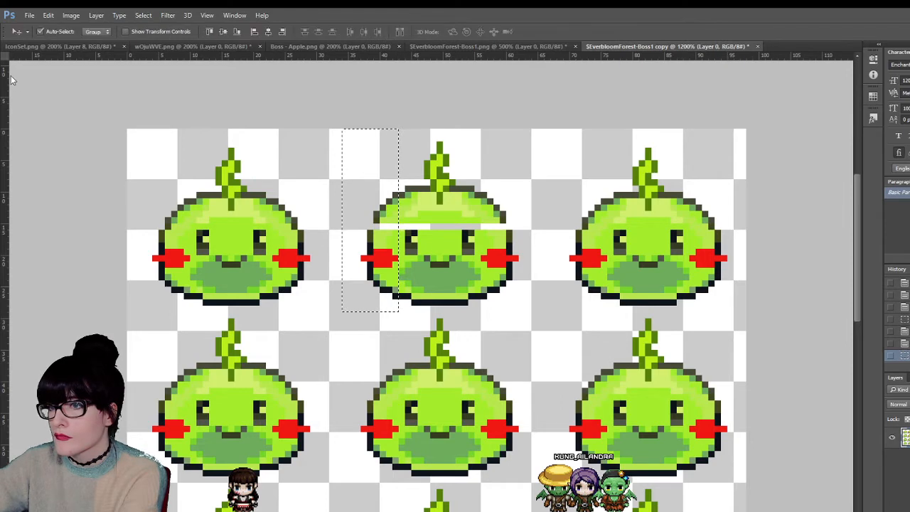
key(Right)
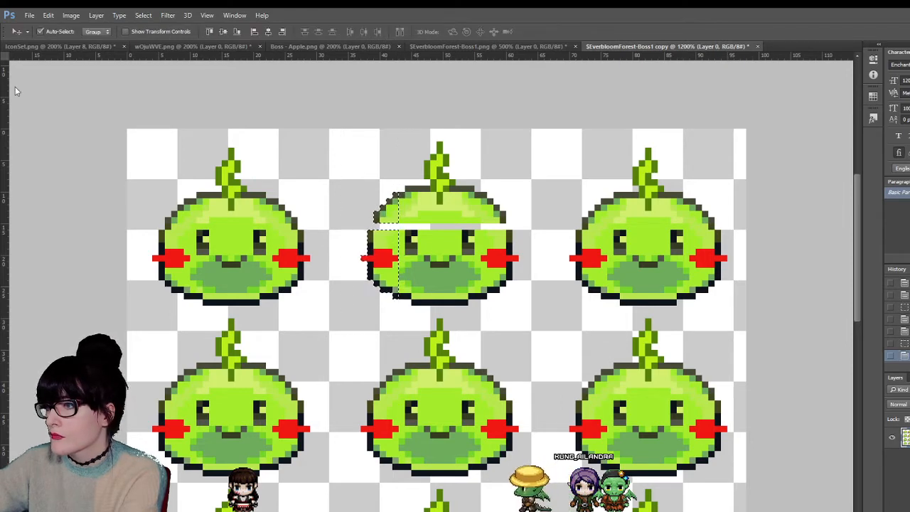
key(m)
drag(481, 167, 529, 318)
key(v)
key(Left)
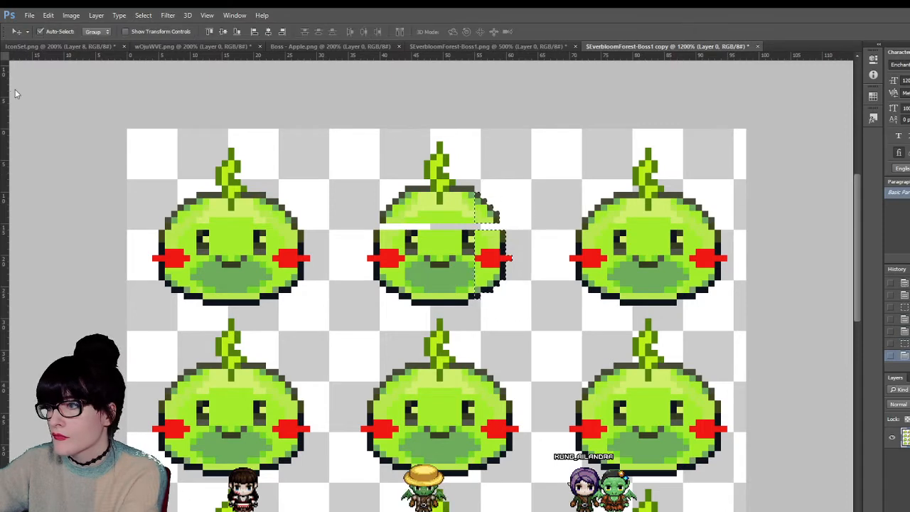
key(m)
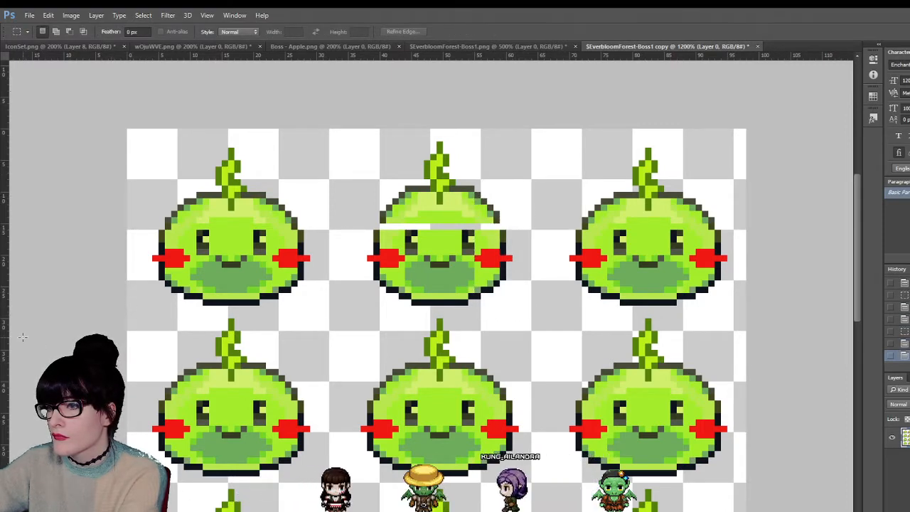
- Fill the gap across the middle slime by copying the pixel row above it onto a new layer and moving it down one pixel
key(z)
key(ctrl+plus)
key(ctrl+plus)
key(ctrl+plus)
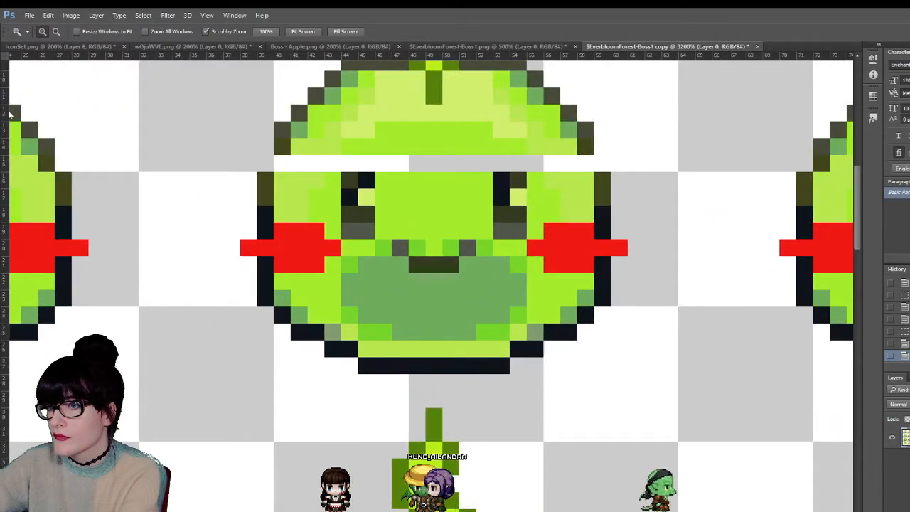
key(m)
drag(240, 172, 626, 189)
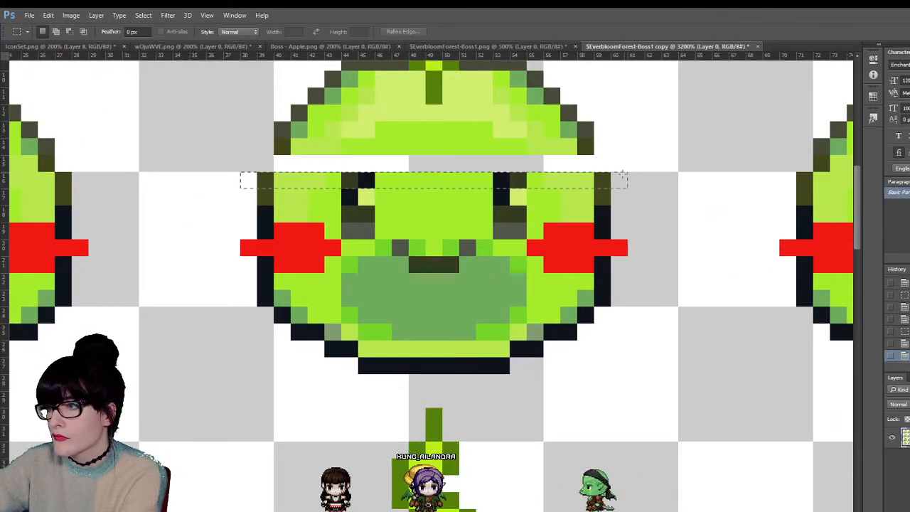
drag(594, 123, 601, 134)
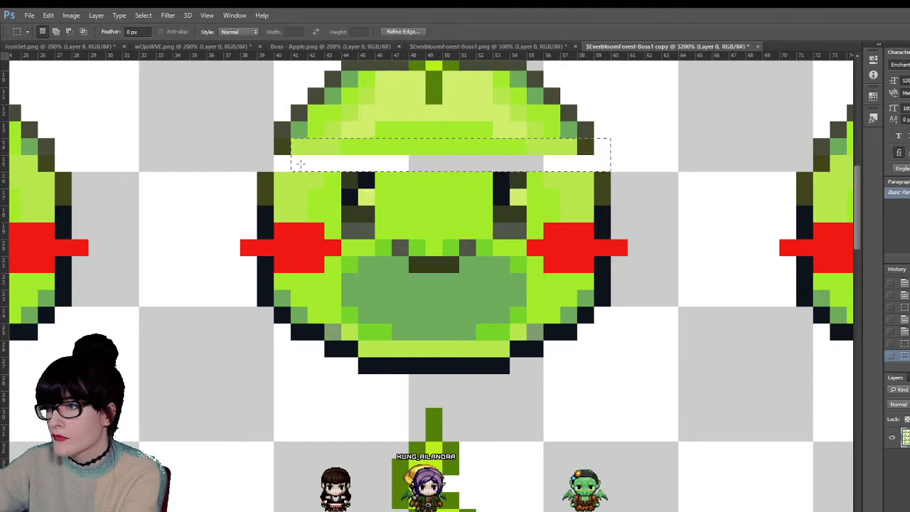
key(ctrl+j)
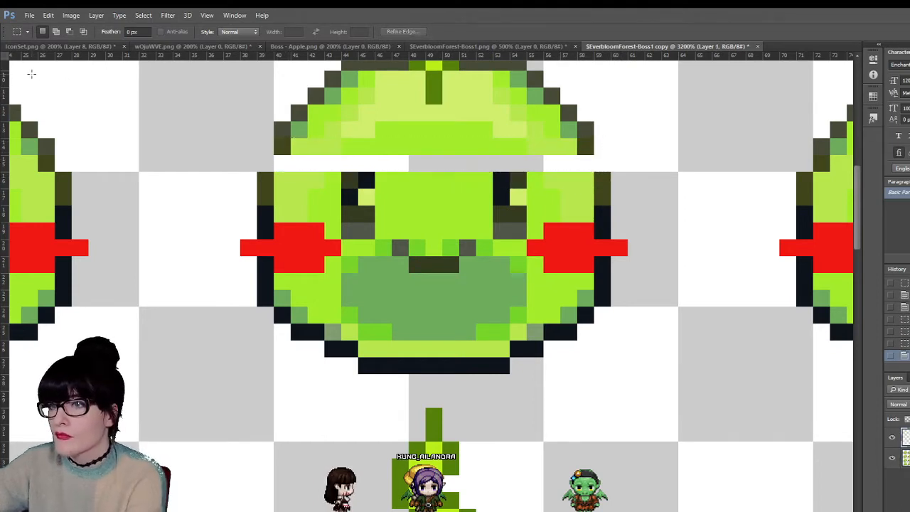
key(v)
key(Down)
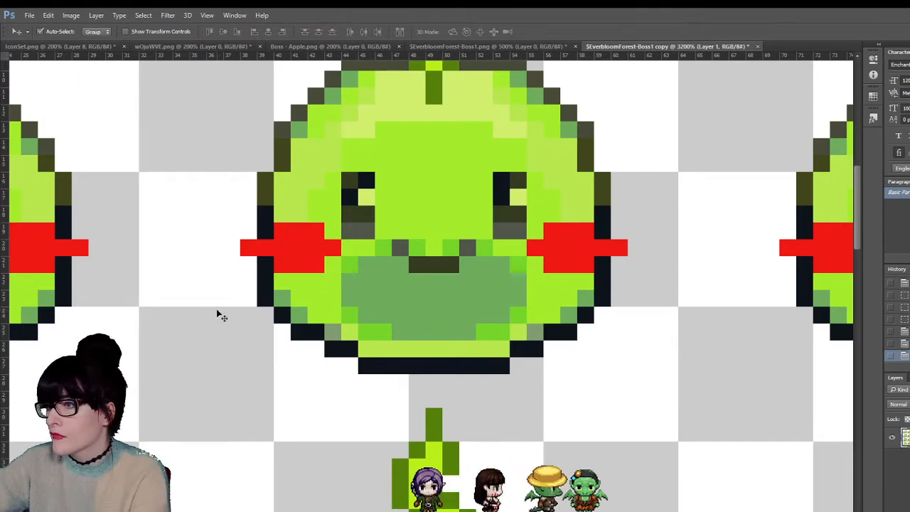
- Raise the upper part of the top row's third slime by two pixels
key(z)
scroll(393, 289, down, 9)
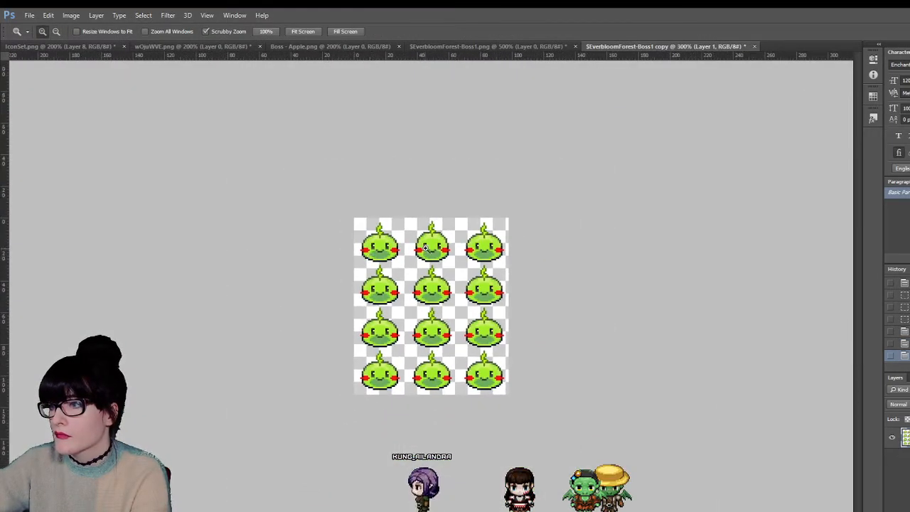
drag(425, 247, 492, 184)
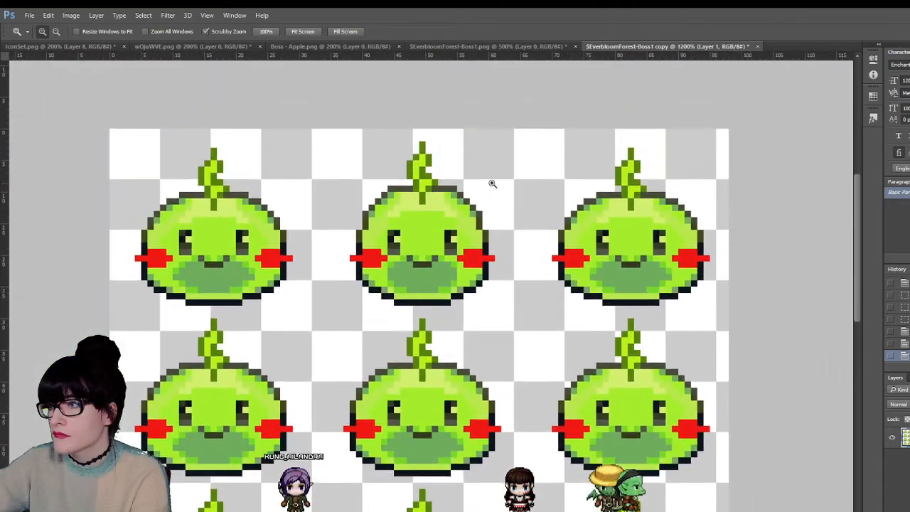
key(m)
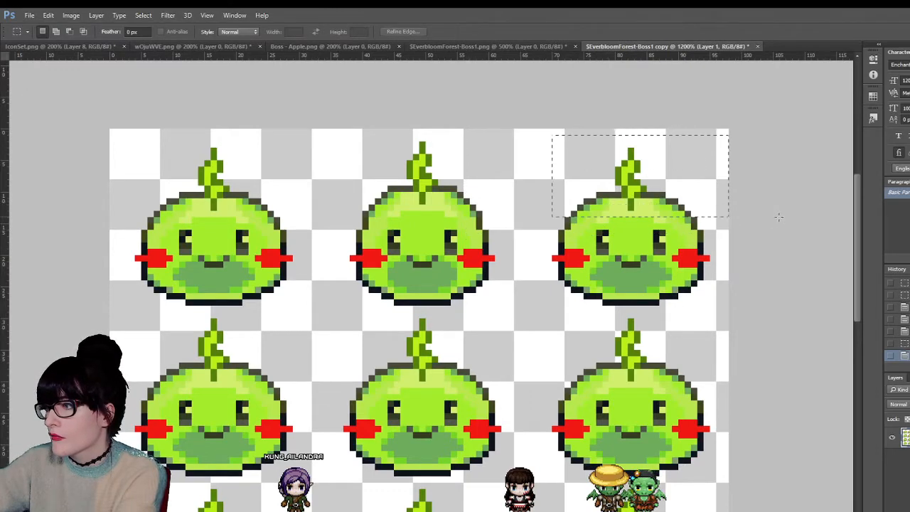
drag(787, 228, 551, 136)
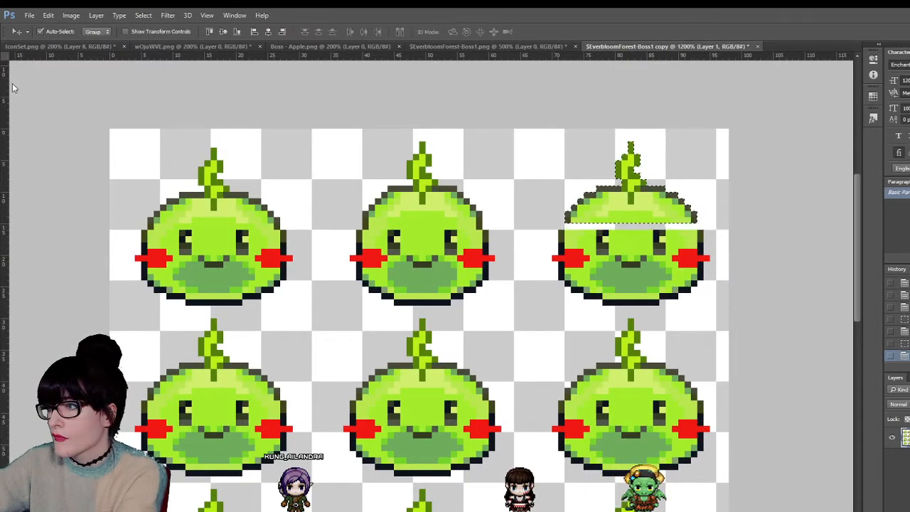
key(ctrl+Up)
key(ctrl+d)
- Shift the left edge of the top row's third slime inward by one pixel
drag(547, 177, 589, 311)
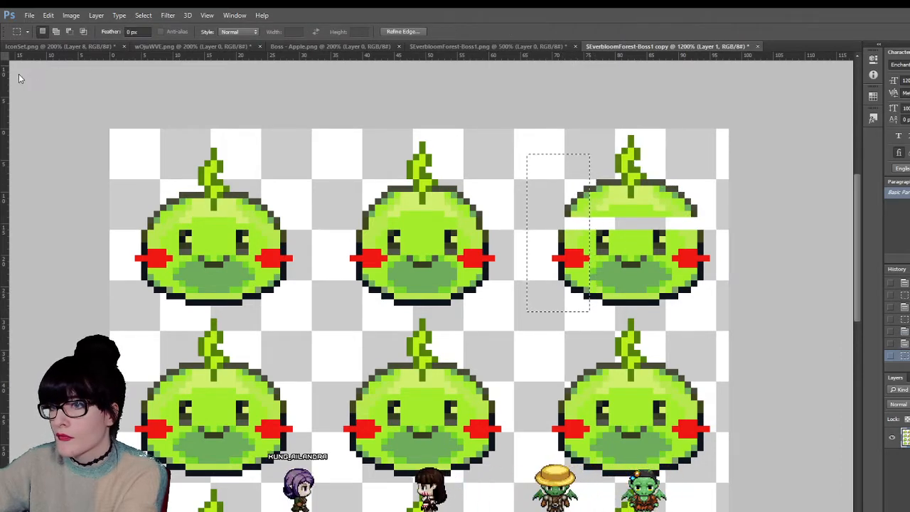
key(v)
key(Right)
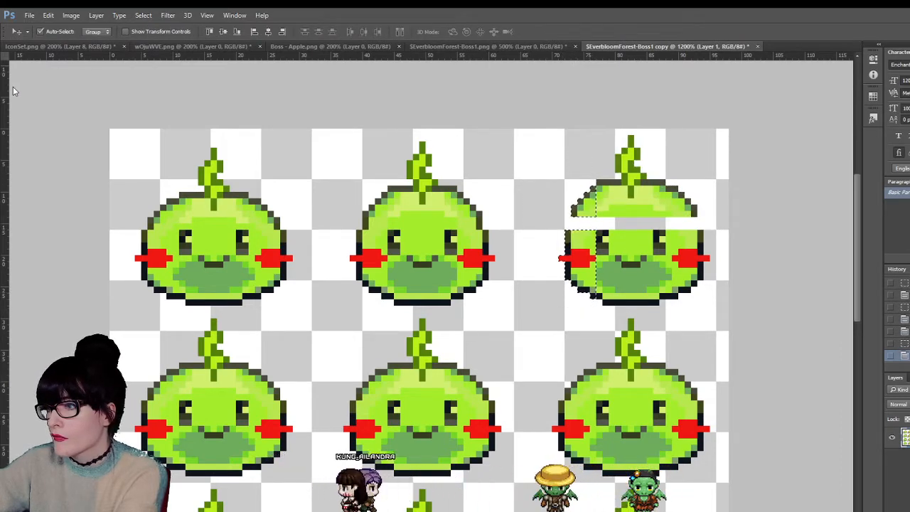
key(m)
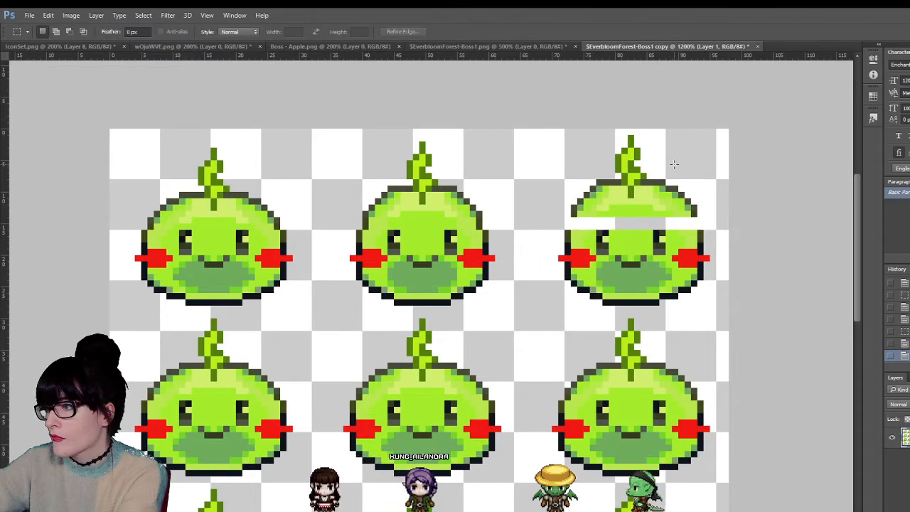
- Shift the right edge of the top row's third slime inward one pixel and copy the row above the gap one pixel down
key(ctrl+Left)
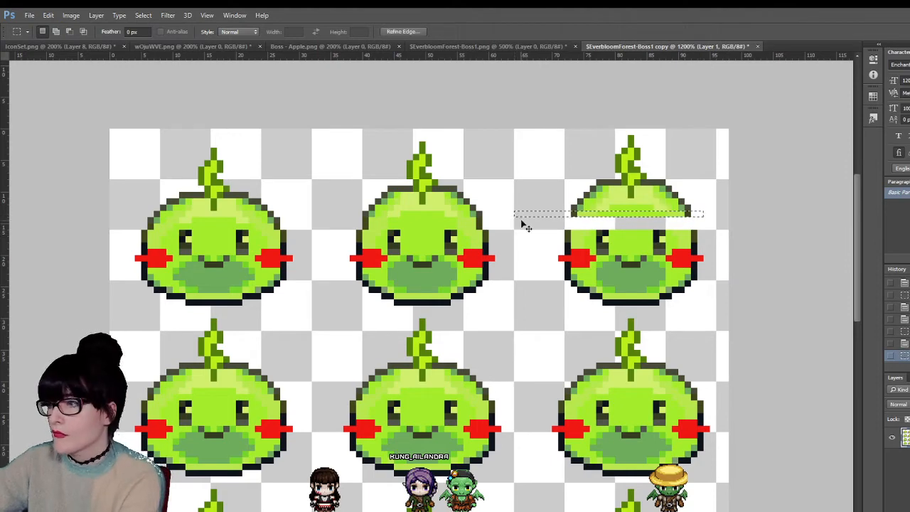
key(ctrl+Down)
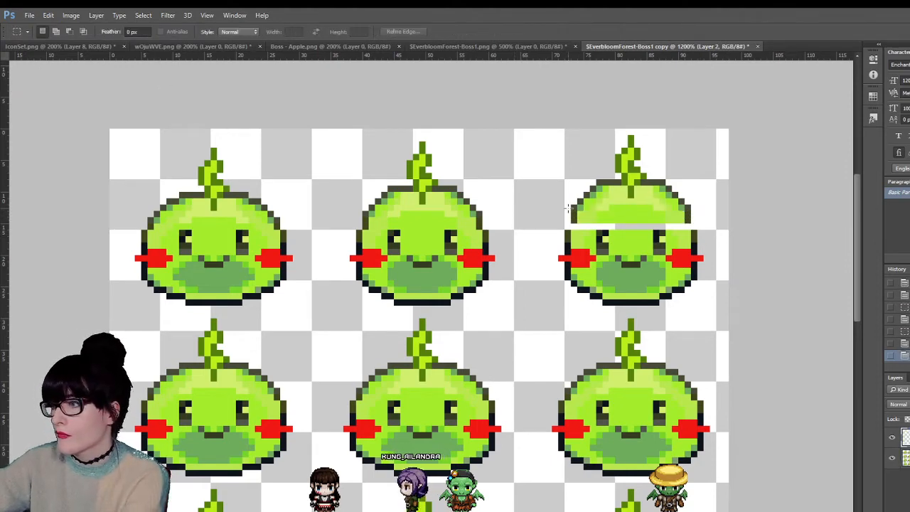
- Close the third slime's remaining gap by copying the pixel row below it onto a new layer and moving it up one pixel
drag(716, 229, 720, 236)
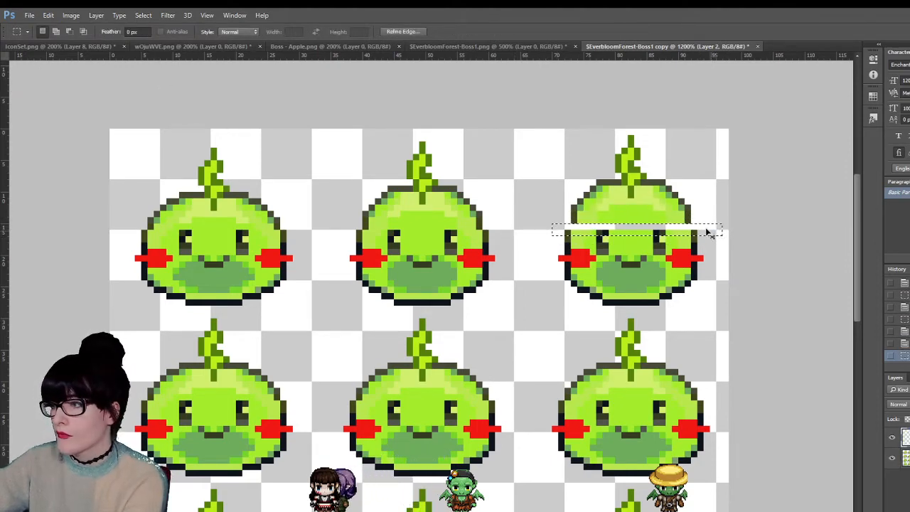
key(alt+bracketleft)
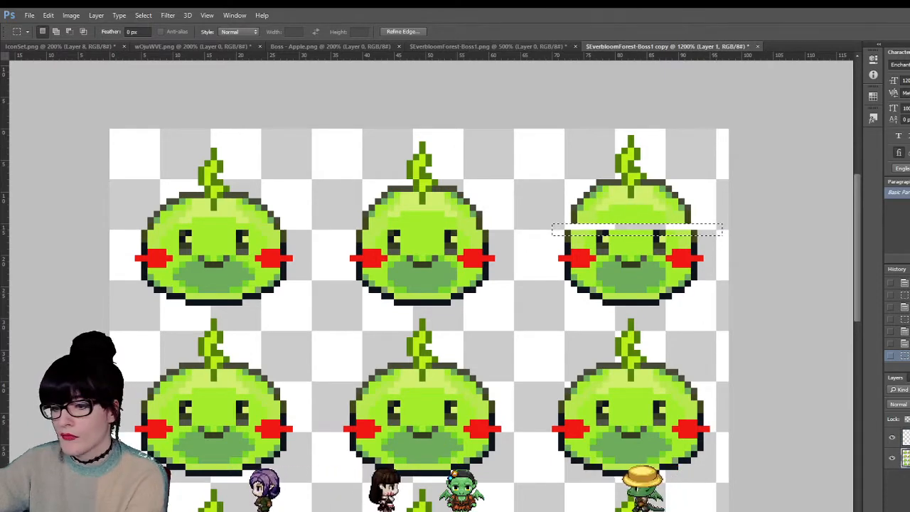
key(ctrl+j)
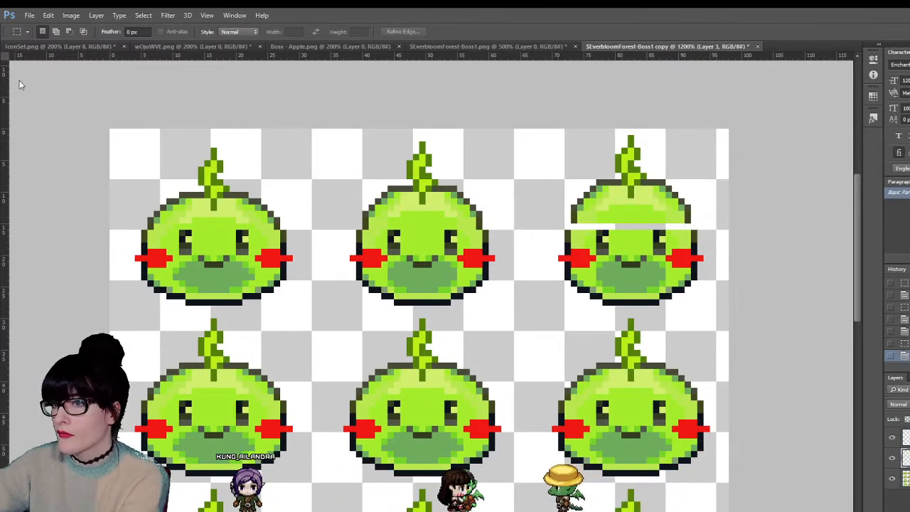
key(v)
key(Up)
key(m)
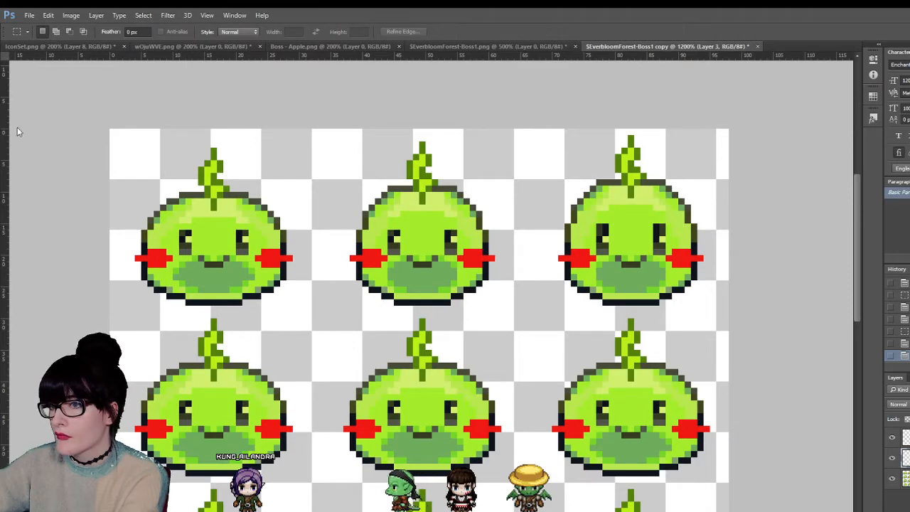
- Paint the surplus dark pixels above the third slime's eyes in the surrounding body green with the Pencil tool
key(i)
key(ctrl+plus)
key(ctrl+plus)
key(ctrl+plus)
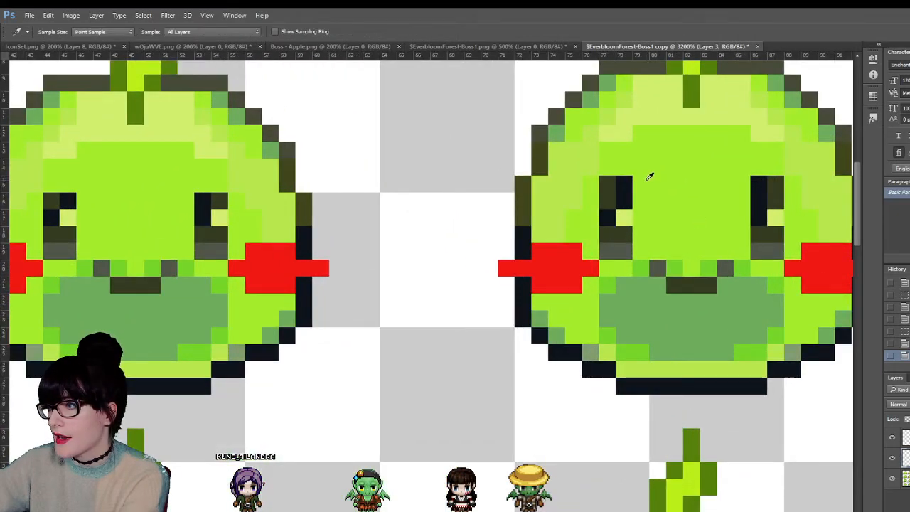
key(b)
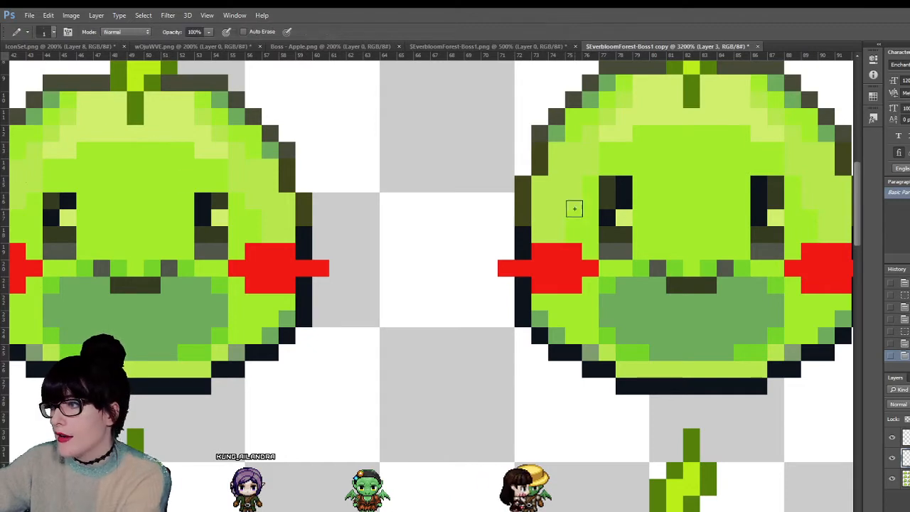
click(758, 185)
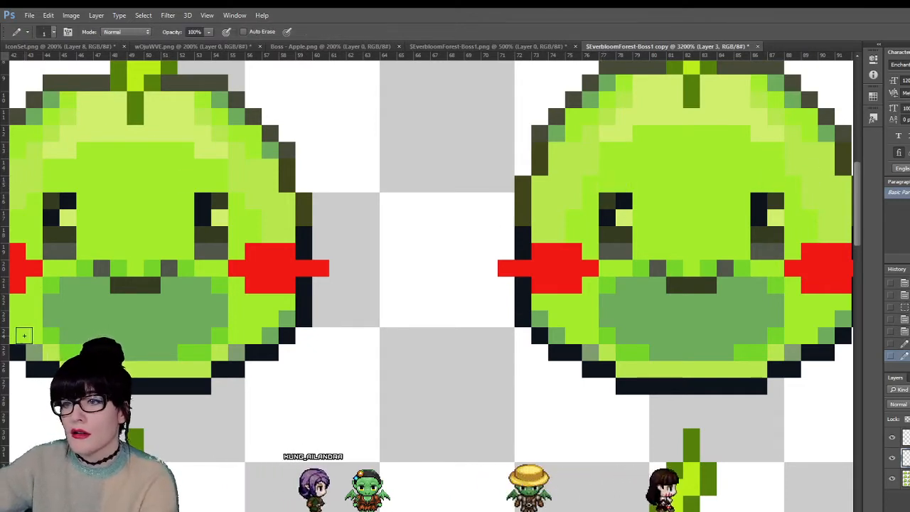
- Undo the stretching, narrowing and gap-filling edits on the top row's third slime, back to its original shape
key(z)
alt+click(432, 308)
alt+click(431, 308)
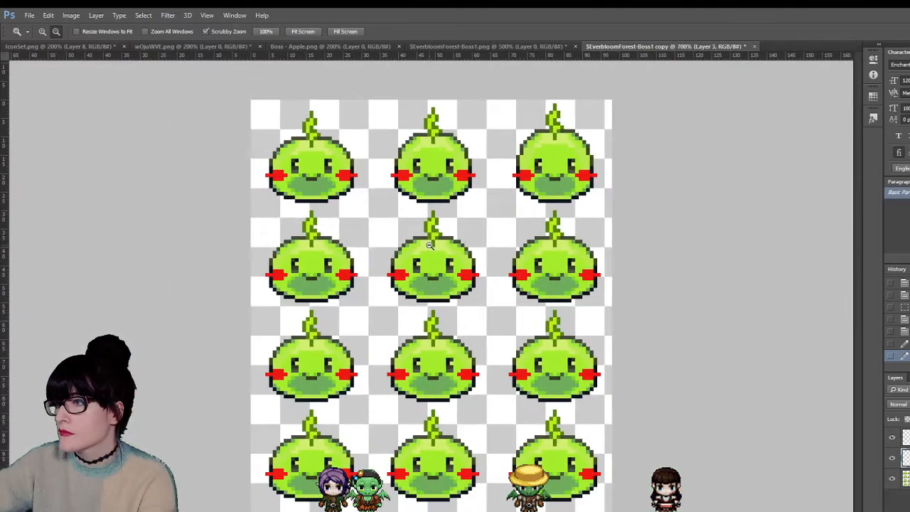
alt+click(470, 302)
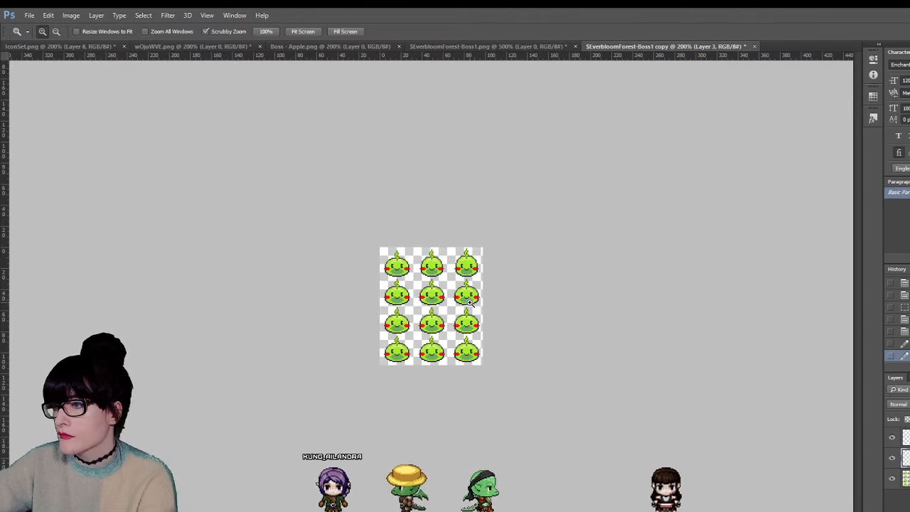
drag(470, 302, 513, 167)
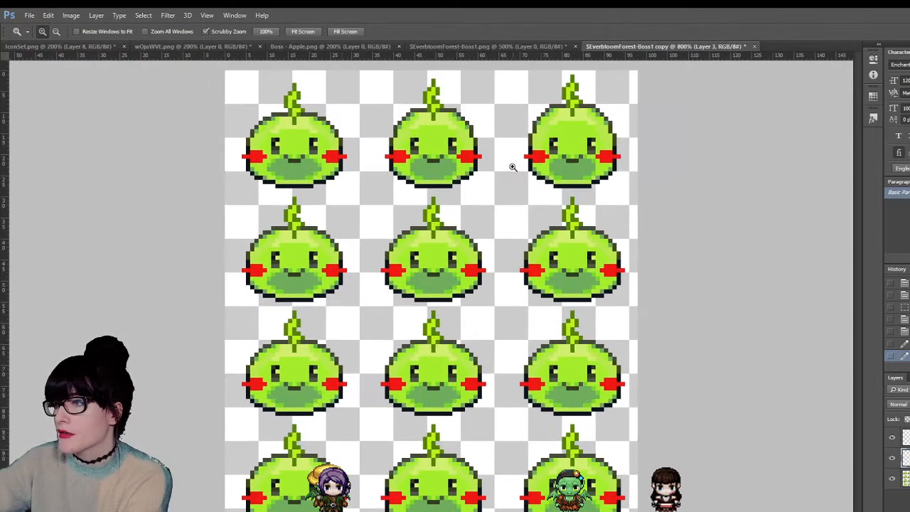
key(v)
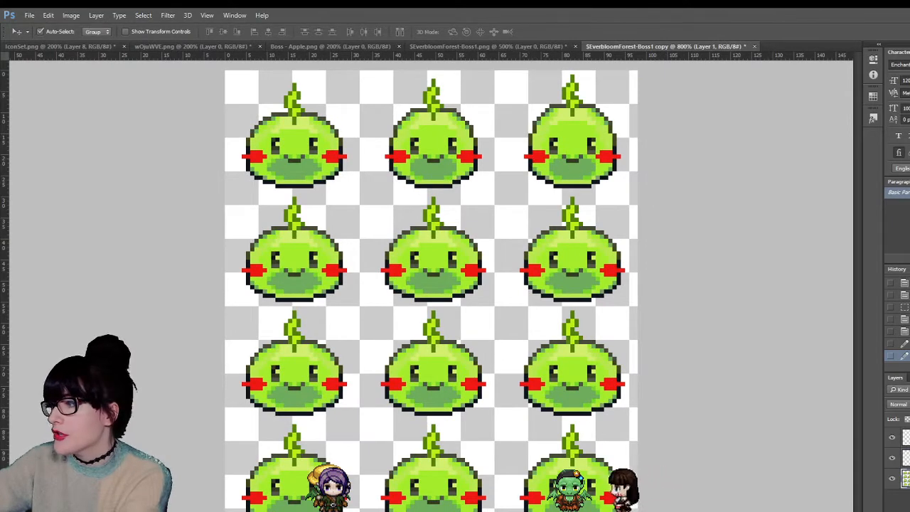
key(ctrl+j)
key(Up)
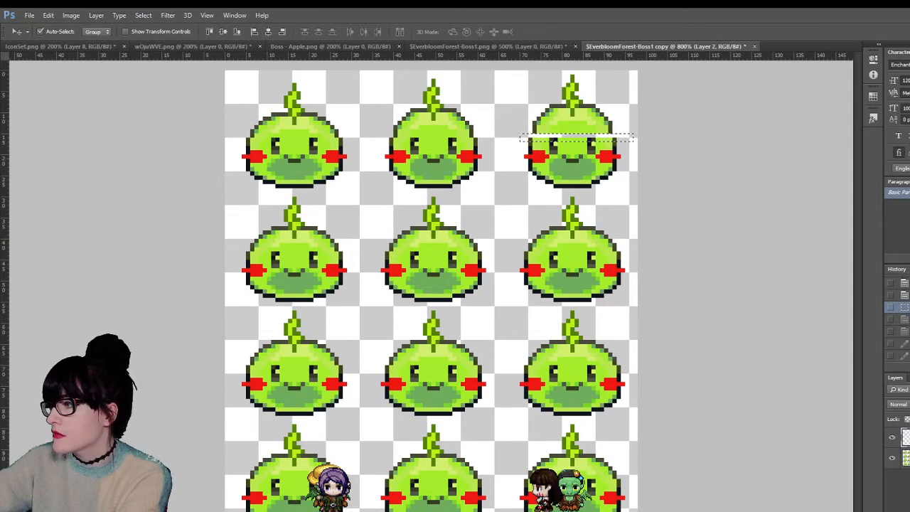
key(ctrl+alt+z)
key(ctrl+alt+z)
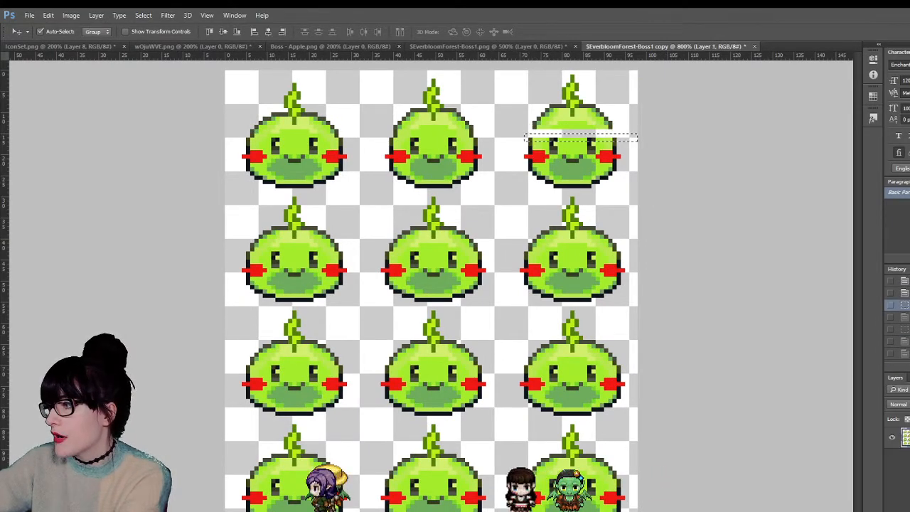
key(ctrl+alt+z)
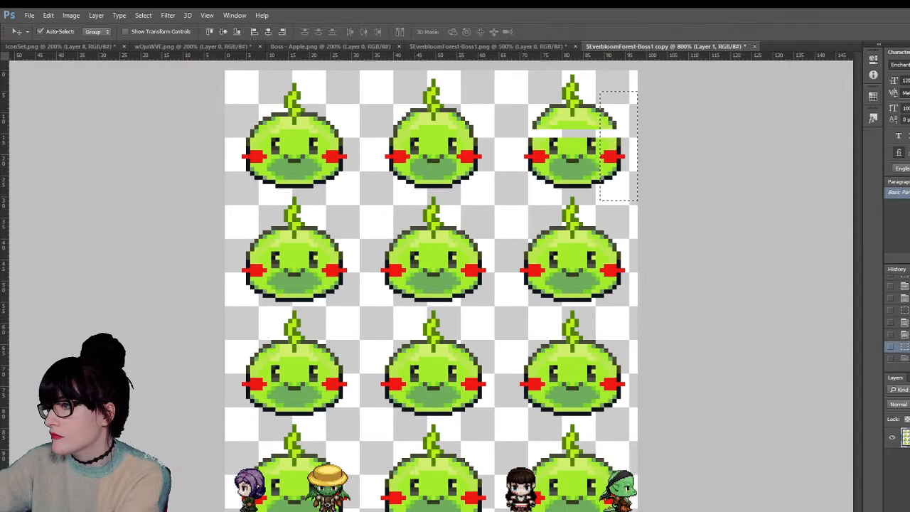
key(ctrl+alt+z)
key(ctrl+alt+z)
key(ctrl+alt+z)
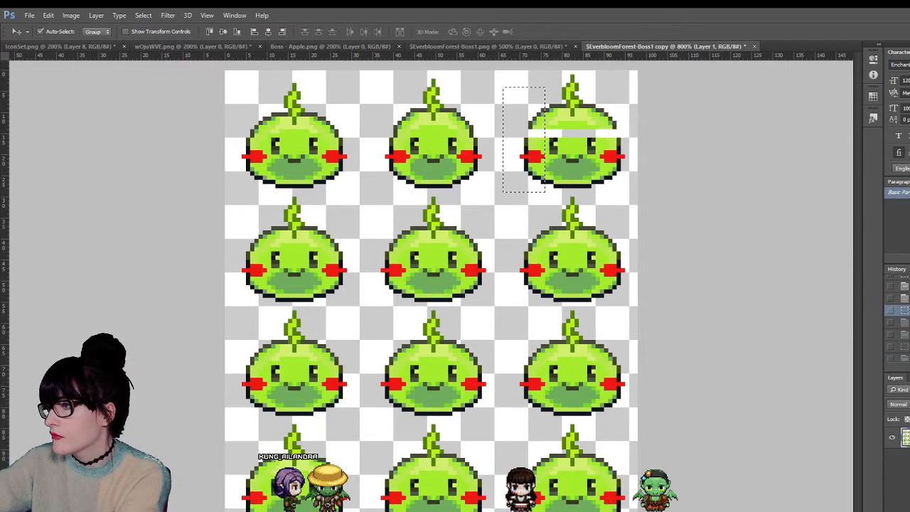
key(ctrl+alt+z)
key(ctrl+alt+z)
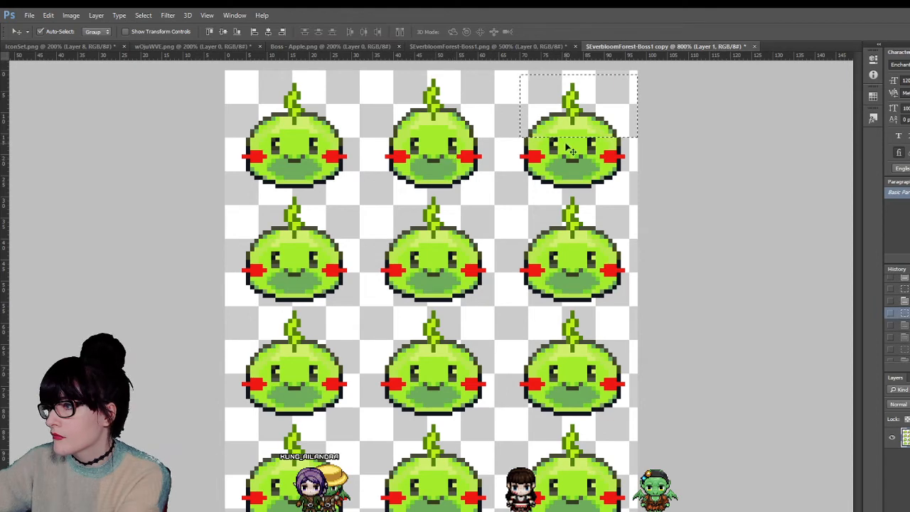
- Try to lower the selected upper part of the top row's third slime by one pixel
key(z)
click(514, 175)
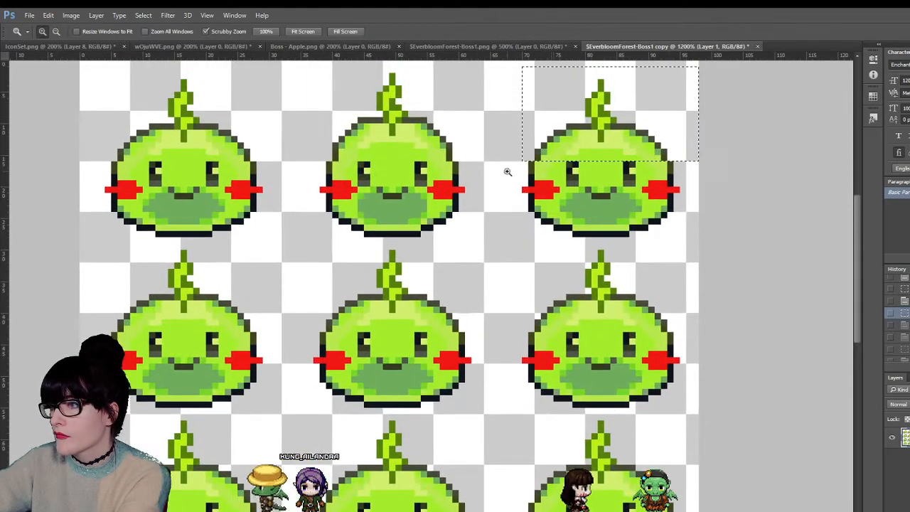
key(v)
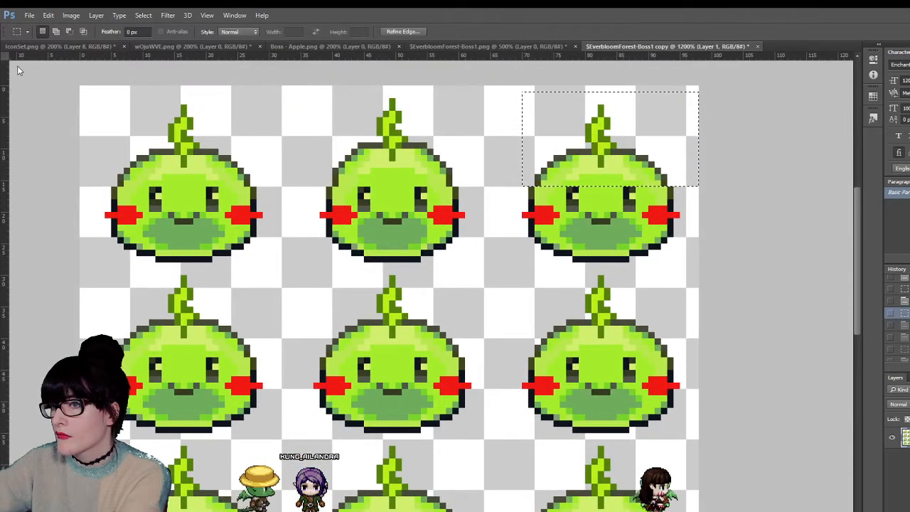
ctrl+alt+shift+click(905, 437)
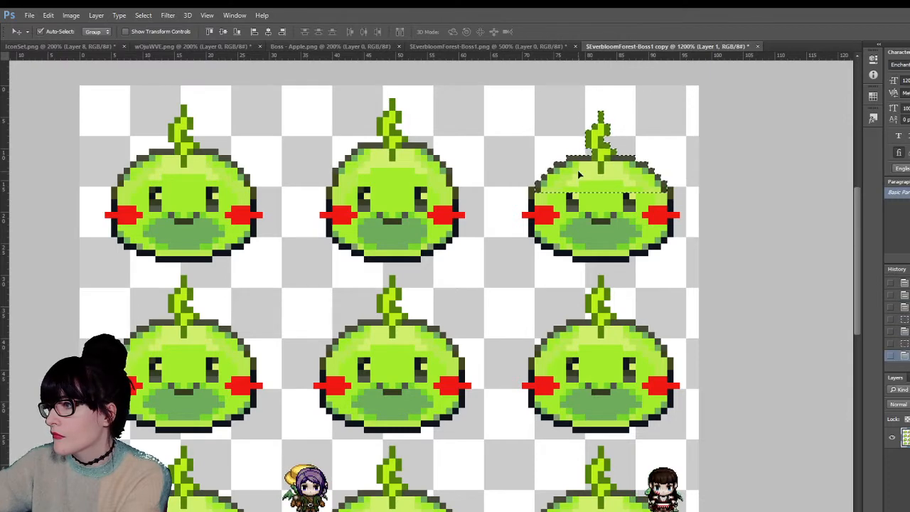
- Reselect the third slime's upper part with the boundary one pixel row higher and lower it by one pixel
key(m)
key(ctrl+d)
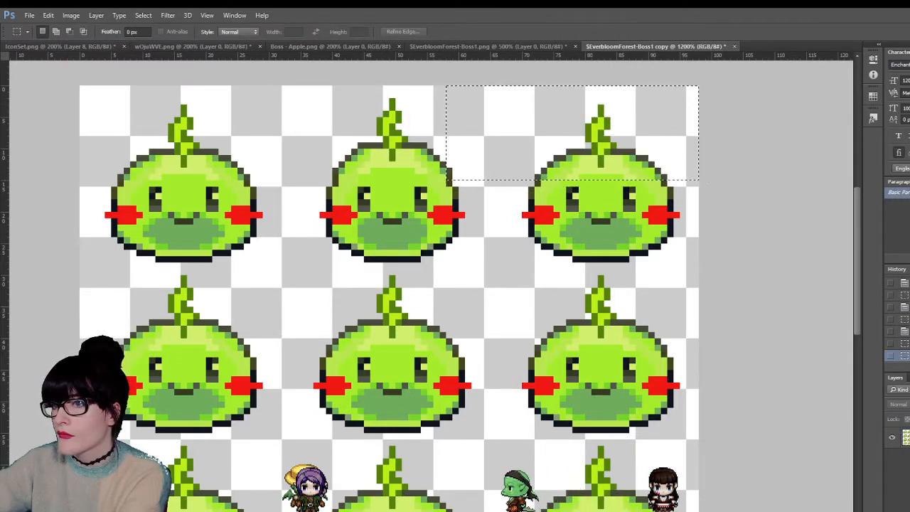
key(v)
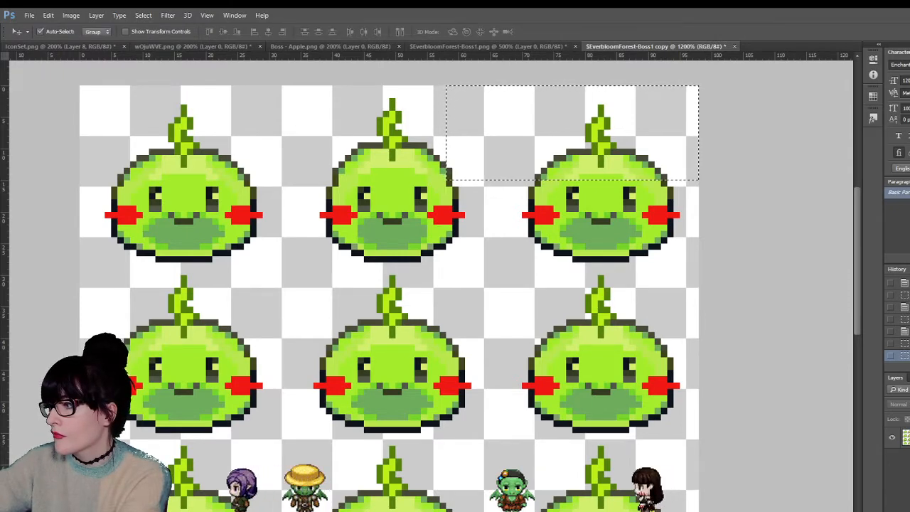
key(alt+bracketright)
key(alt+bracketleft)
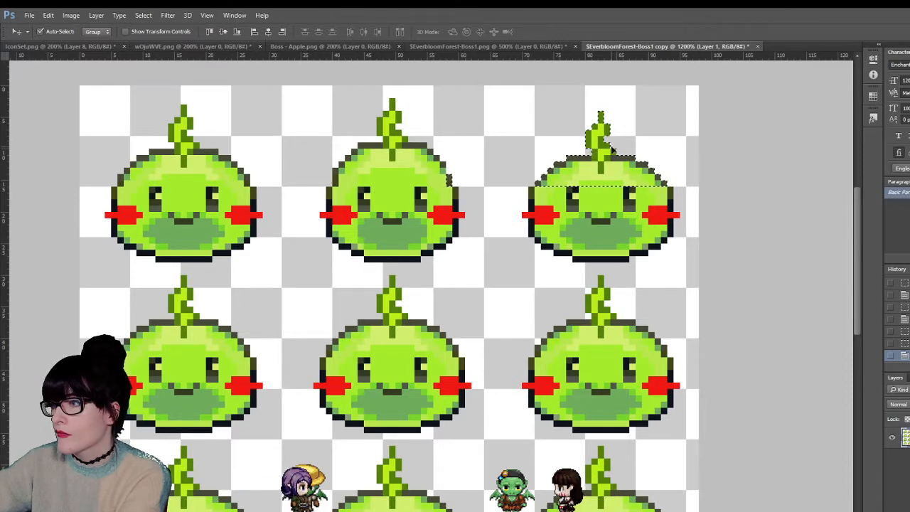
- Nudge the outline pixels on the right and left sides of the top row's third slime to smooth its squashed contour
key(m)
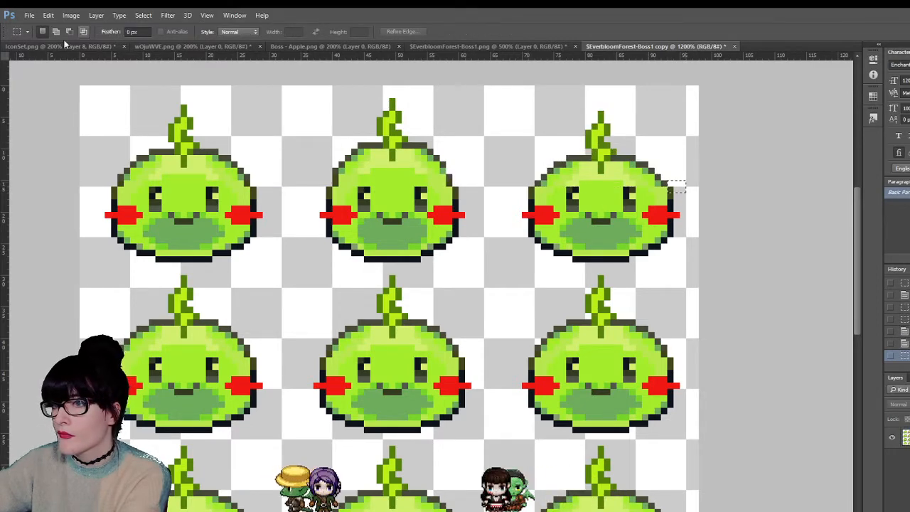
key(v)
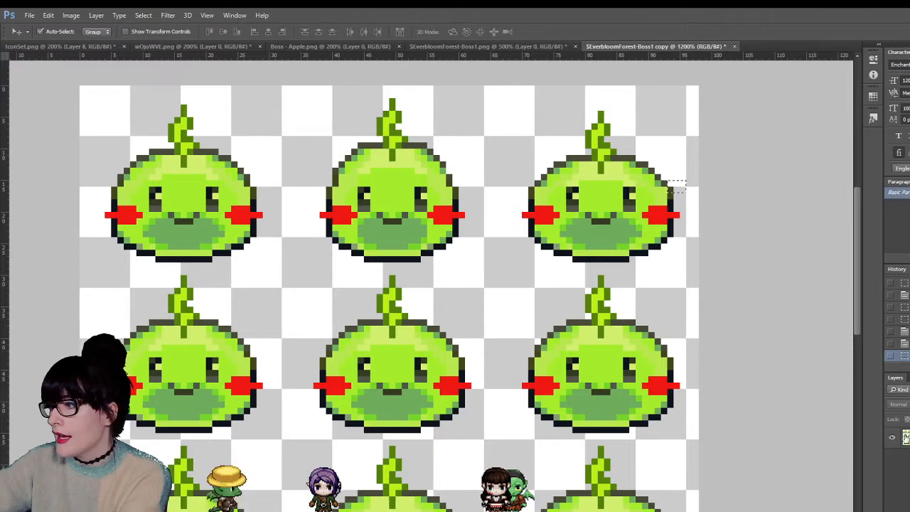
key(ctrl+j)
key(m)
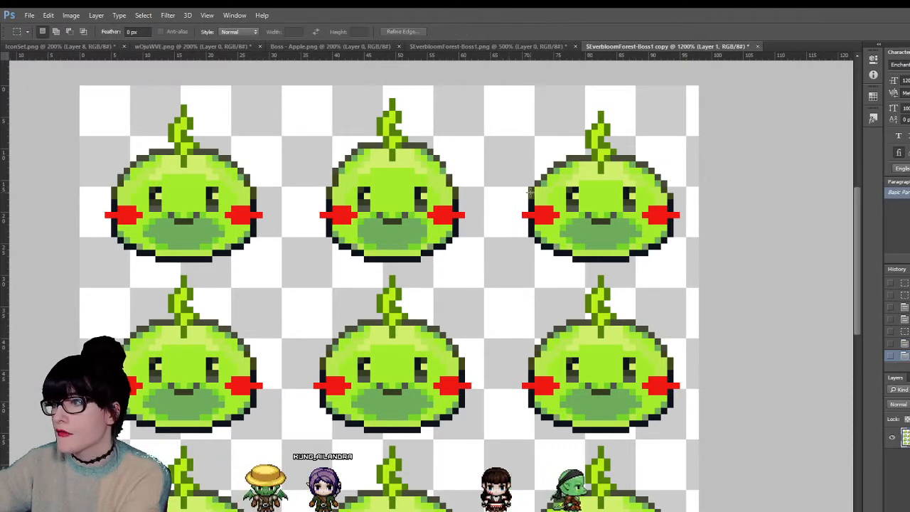
drag(509, 168, 508, 174)
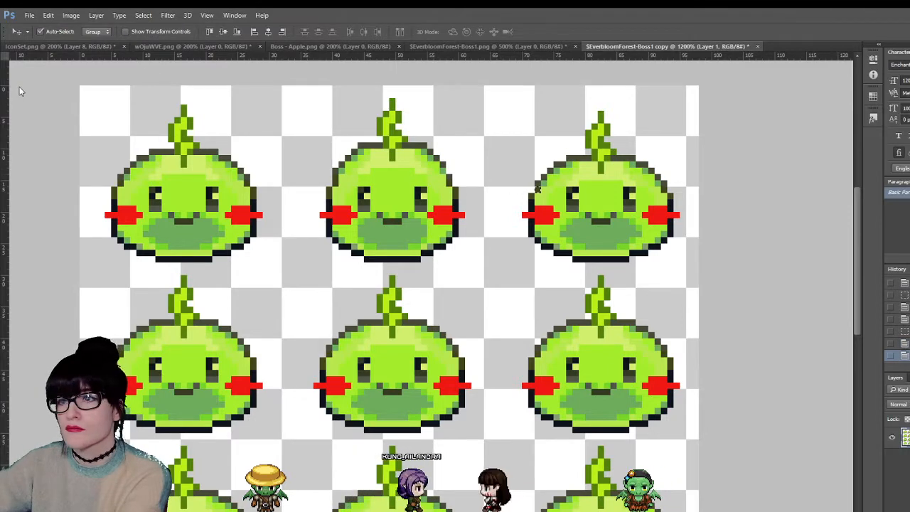
click(577, 242)
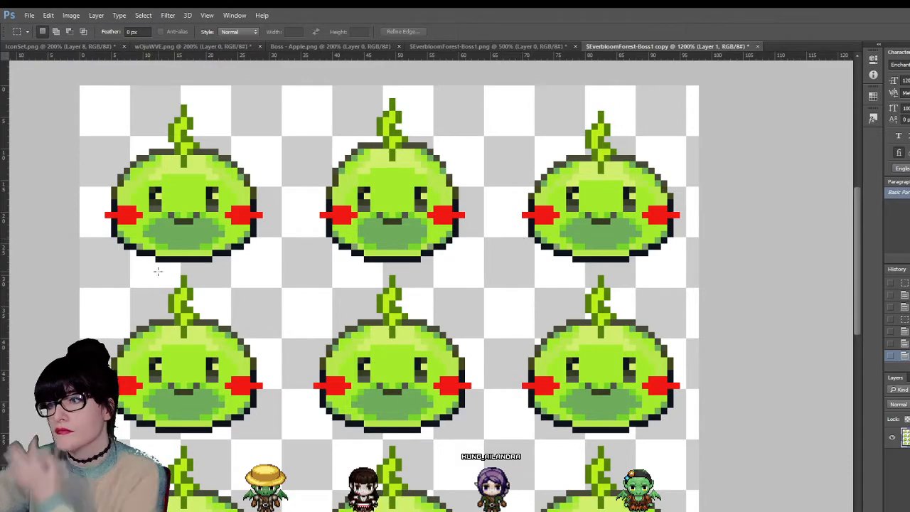
- Review the whole reshaped sprite sheet and switch to the $EverbloomForest-Boss1.png document with the coloured slimes
key(z)
alt+click(469, 267)
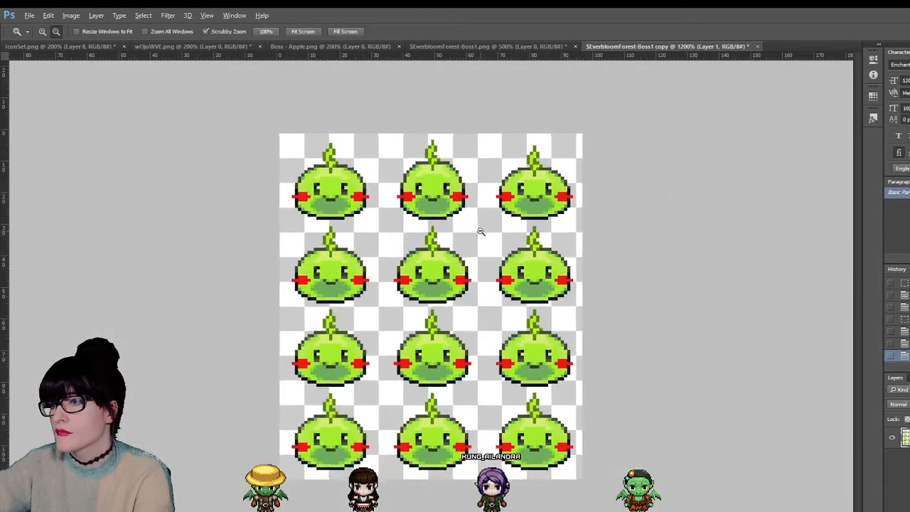
drag(469, 266, 423, 312)
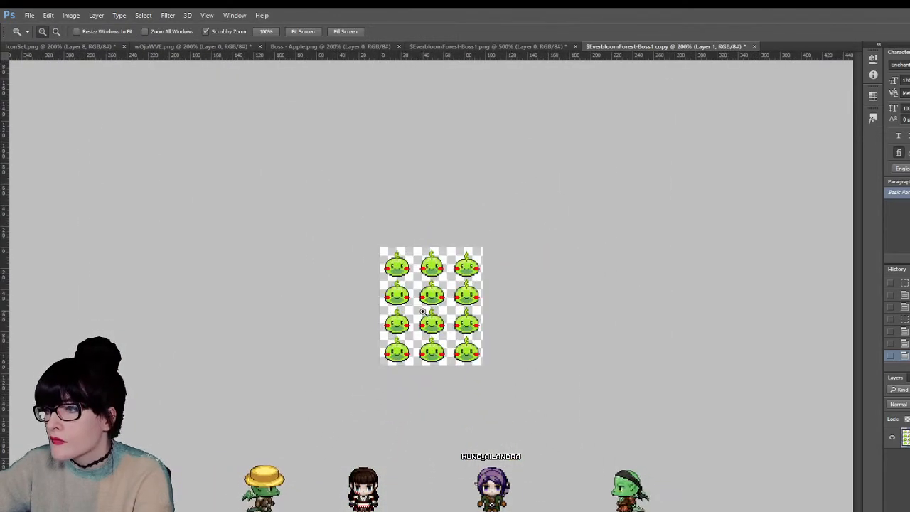
click(386, 265)
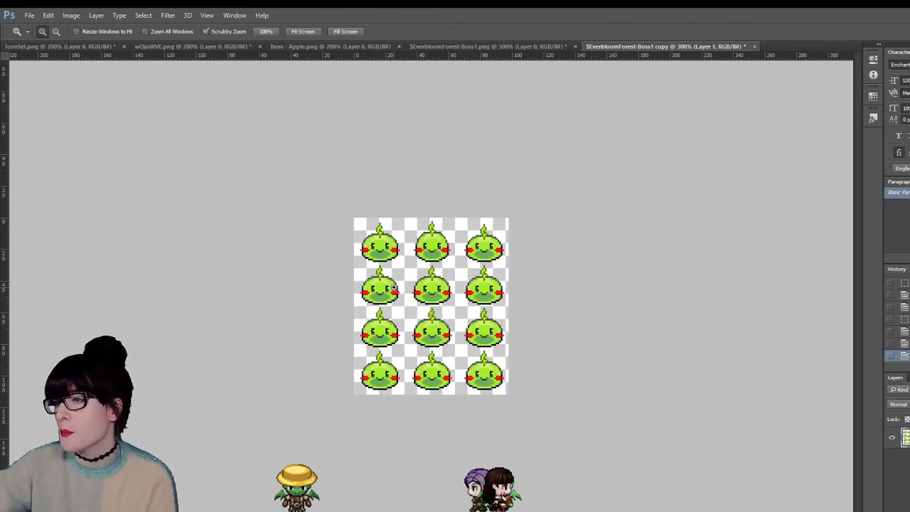
click(386, 278)
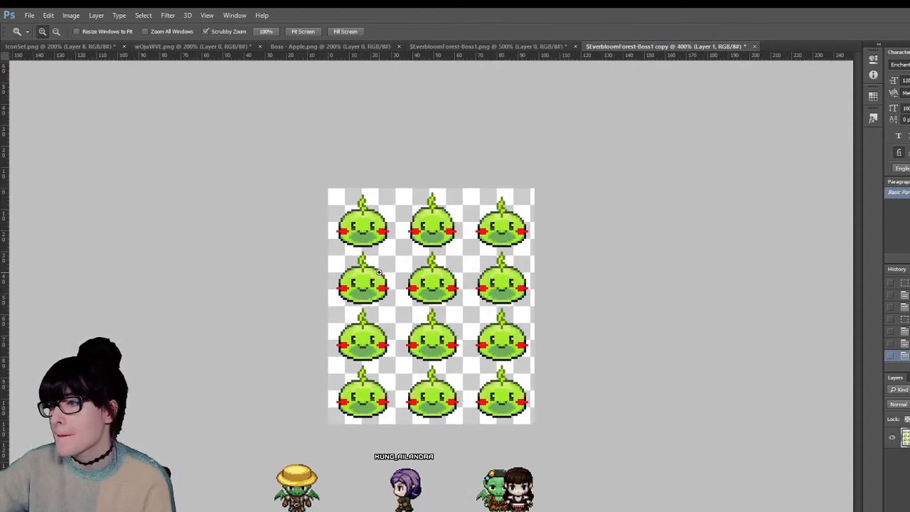
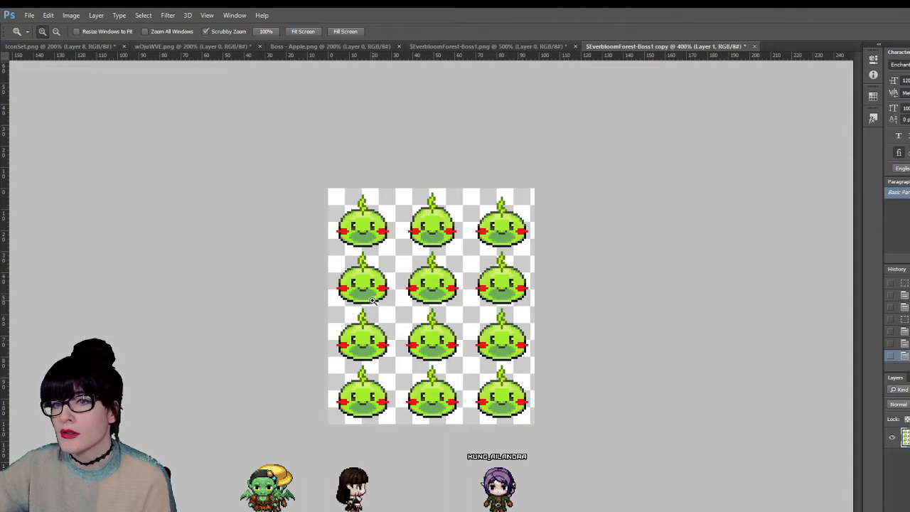
click(494, 48)
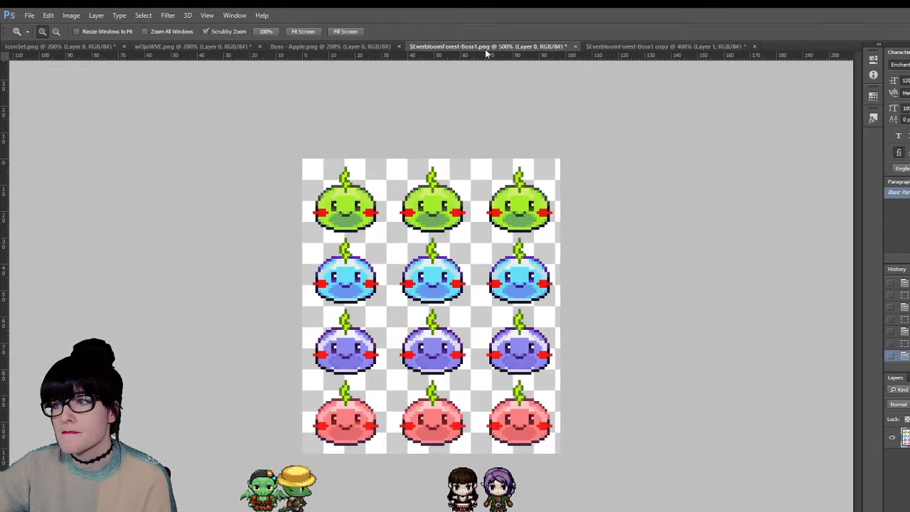
- Look through the other open slime sprite sheets and return to the $EverbloomForest-Boss1 copy document
click(327, 43)
click(148, 47)
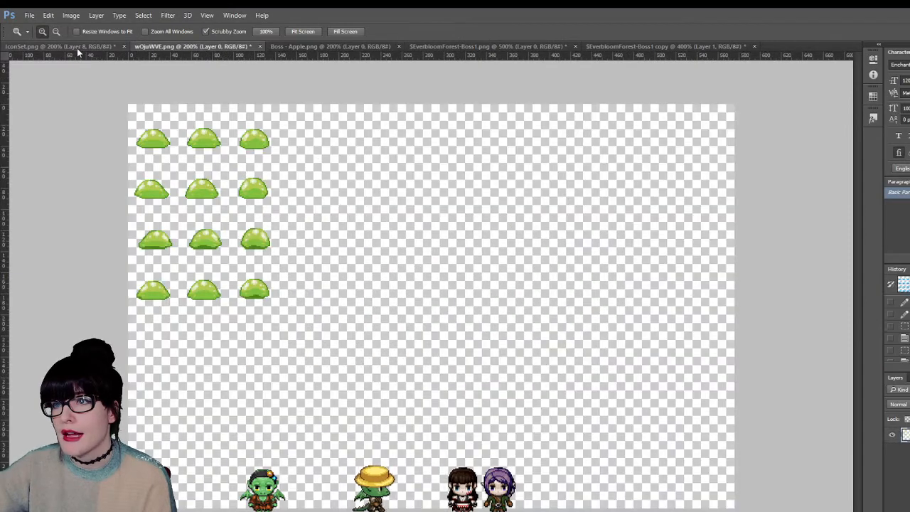
click(681, 47)
key(ctrl+plus)
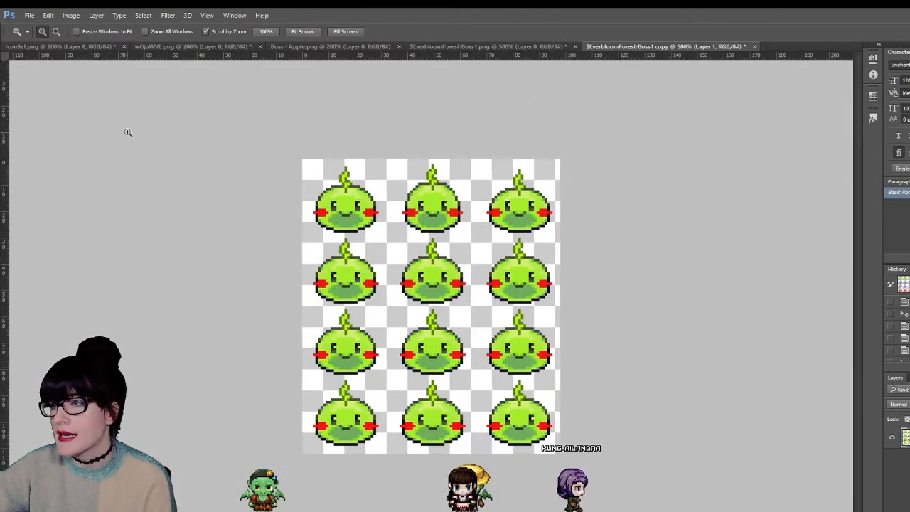
- Duplicate the top row of reshaped slimes onto a new layer and place the copy over the bottom row
key(m)
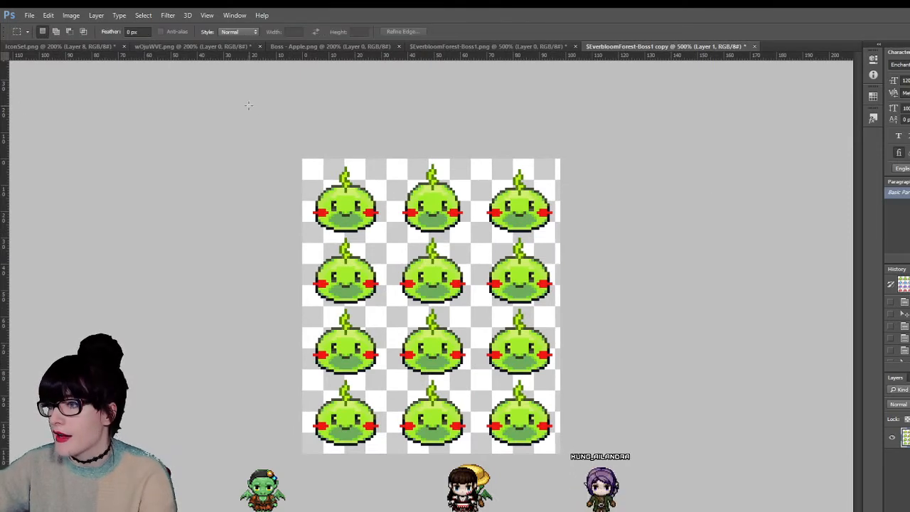
click(495, 226)
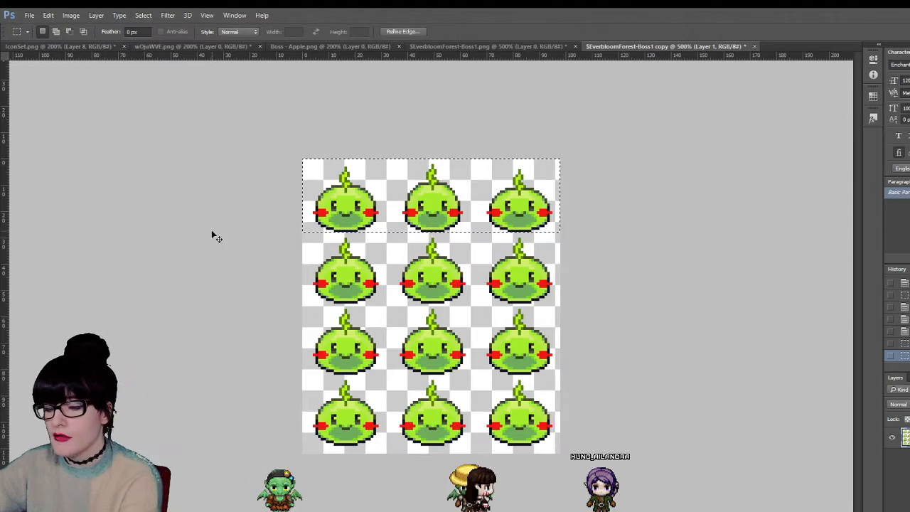
key(ctrl+j)
key(v)
drag(309, 225, 318, 425)
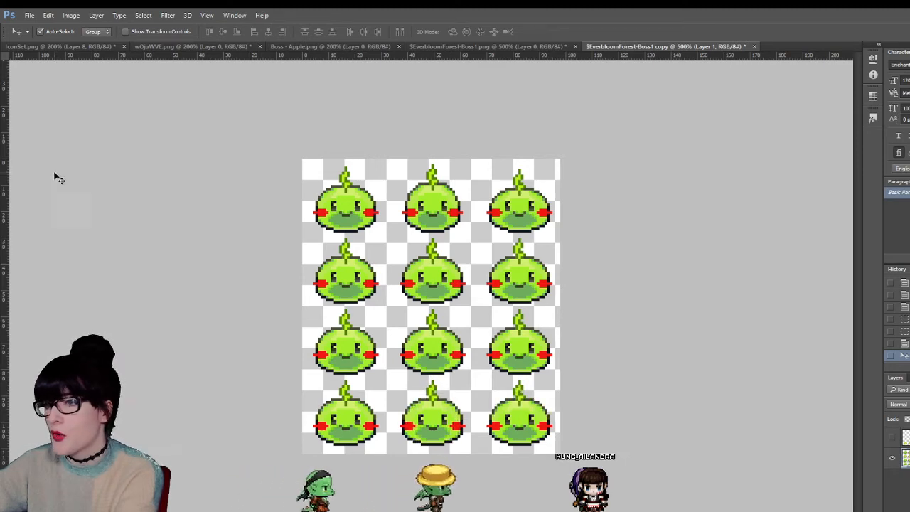
- Delete the old bottom row of slimes from the original layer and show the duplicated row's layer
key(m)
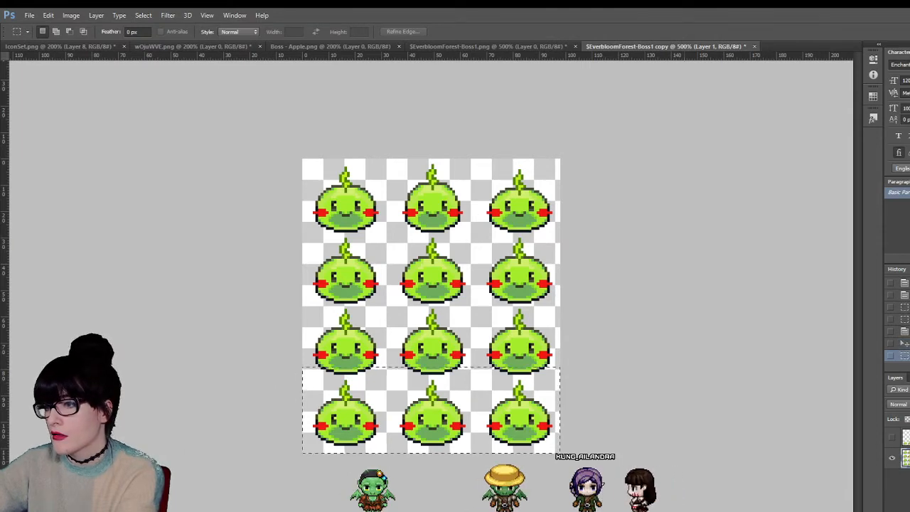
drag(559, 452, 560, 455)
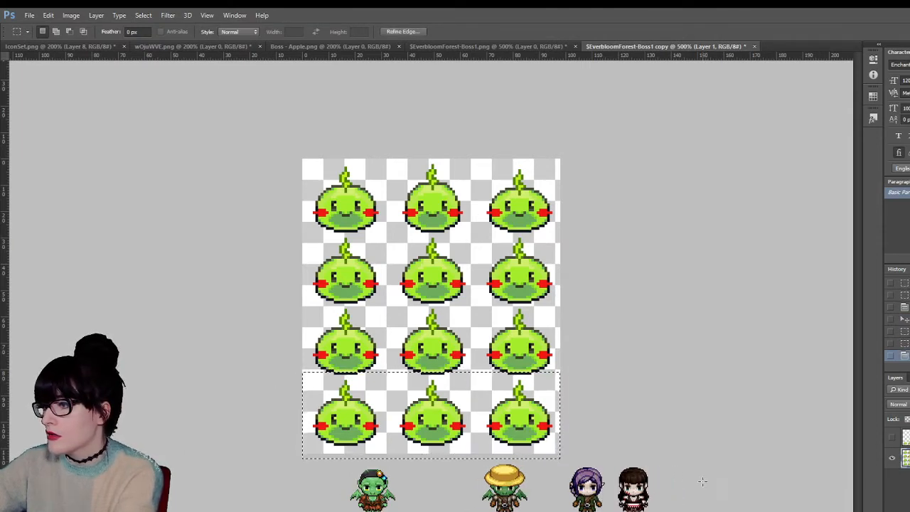
key(Delete)
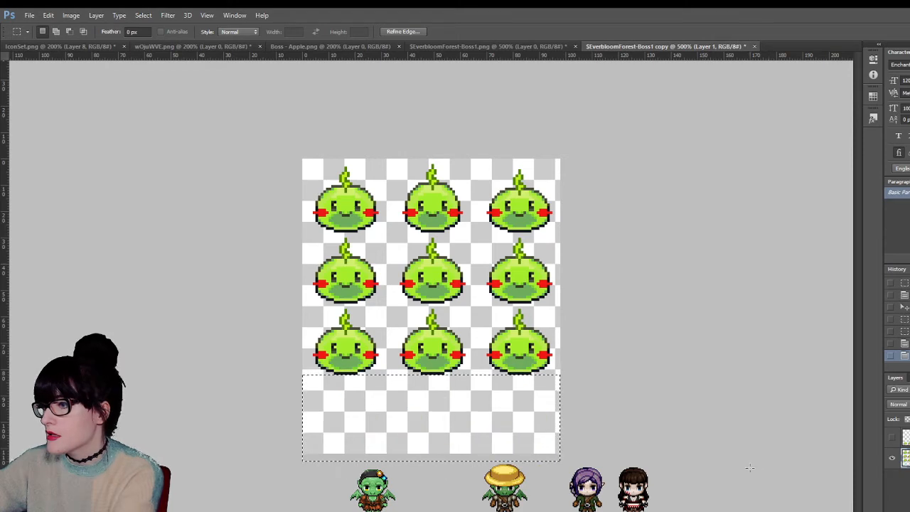
click(891, 438)
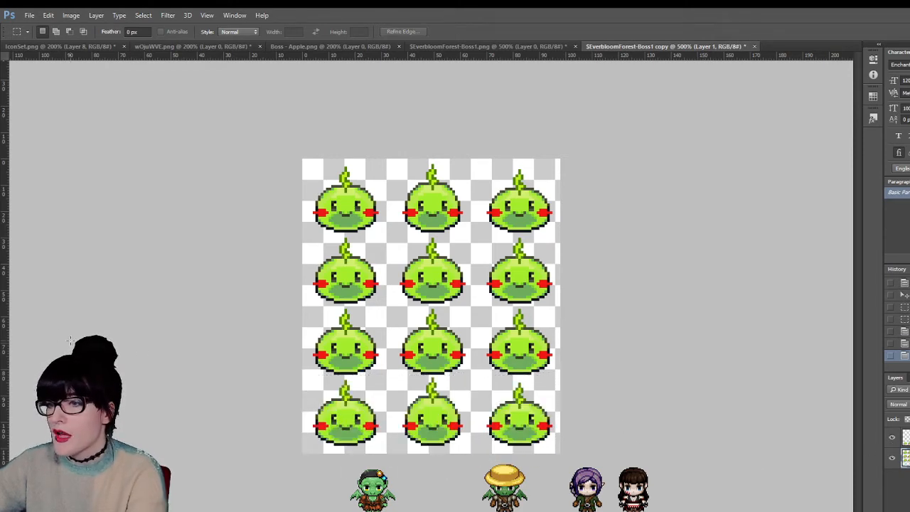
- Merge the duplicated row into the sprite layer and paint over both eyes of the bottom row's second slime with the body green
key(z)
key(ctrl+plus)
key(ctrl+plus)
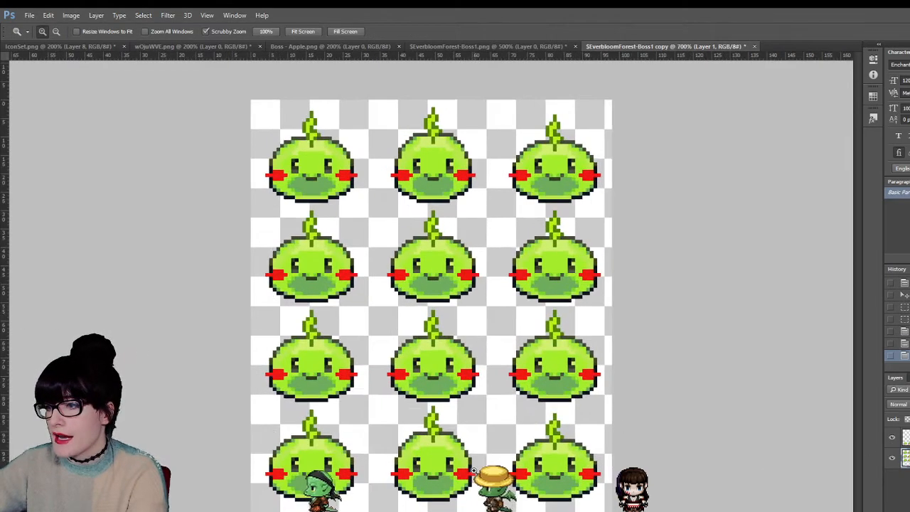
key(ctrl+plus)
key(ctrl+plus)
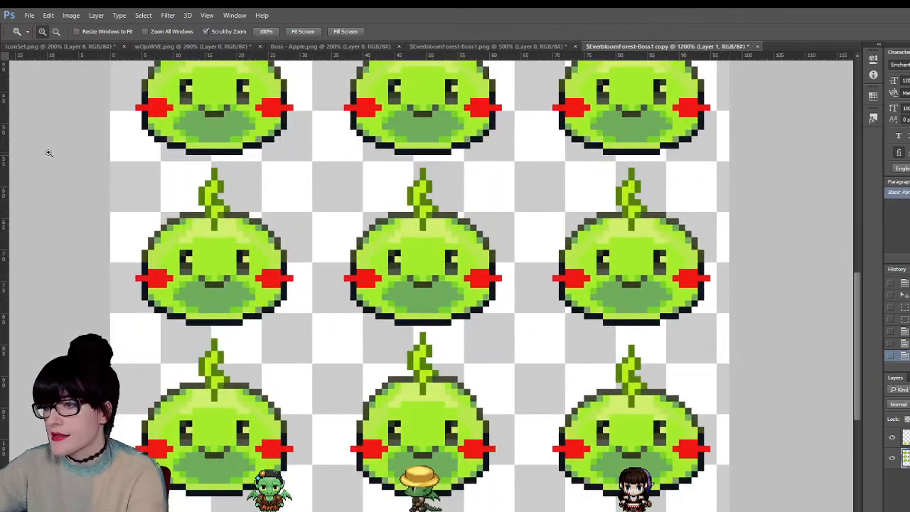
key(i)
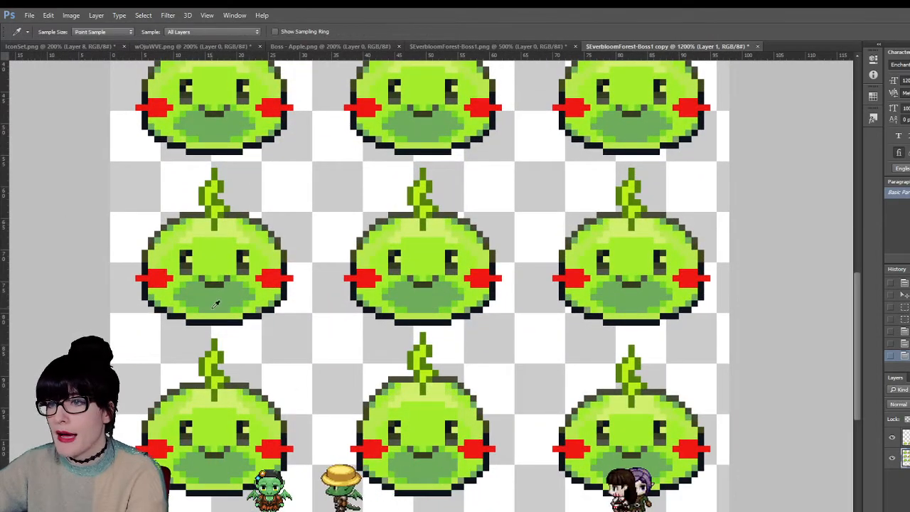
key(z)
key(ctrl+plus)
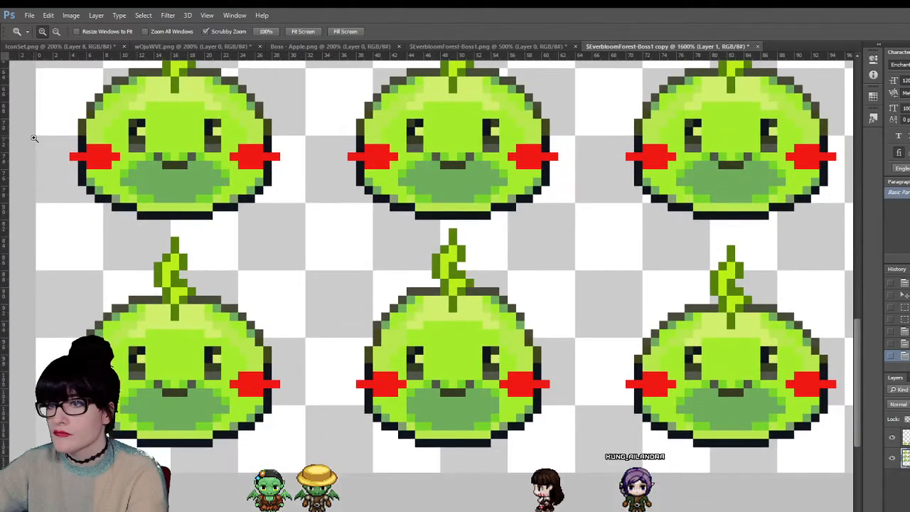
key(i)
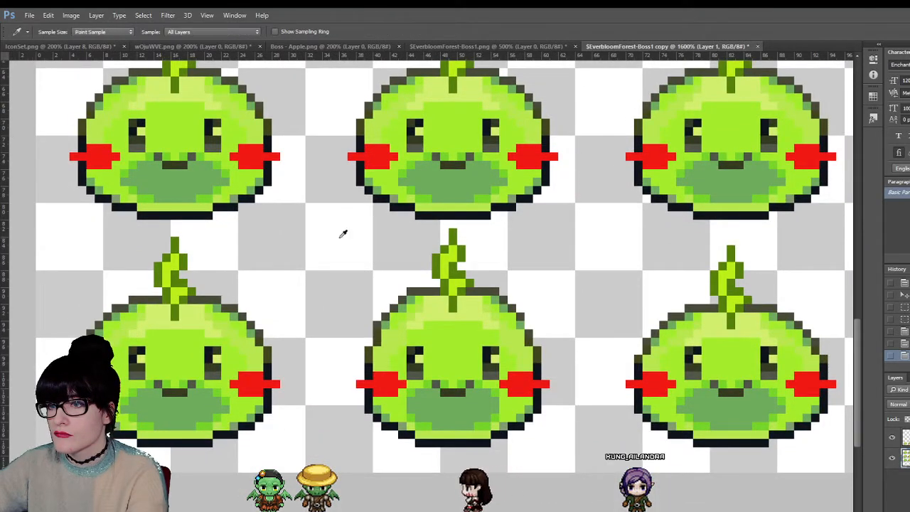
key(b)
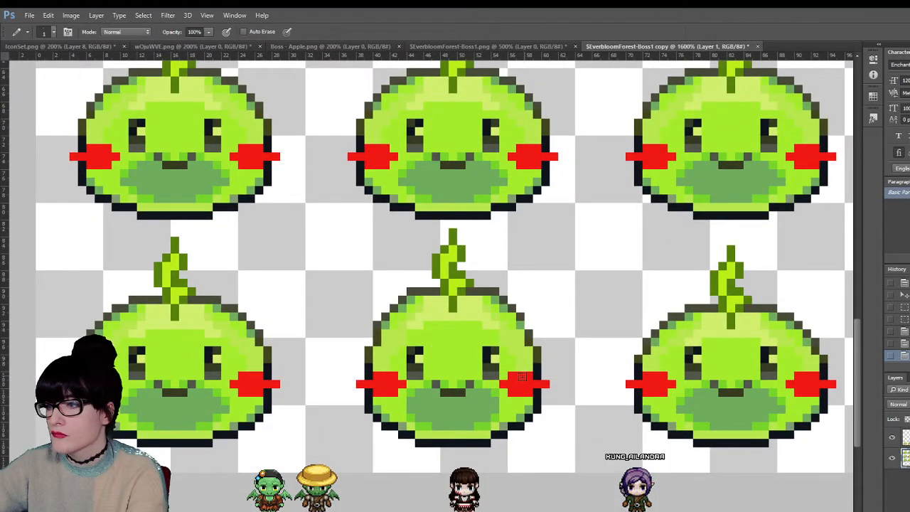
click(903, 437)
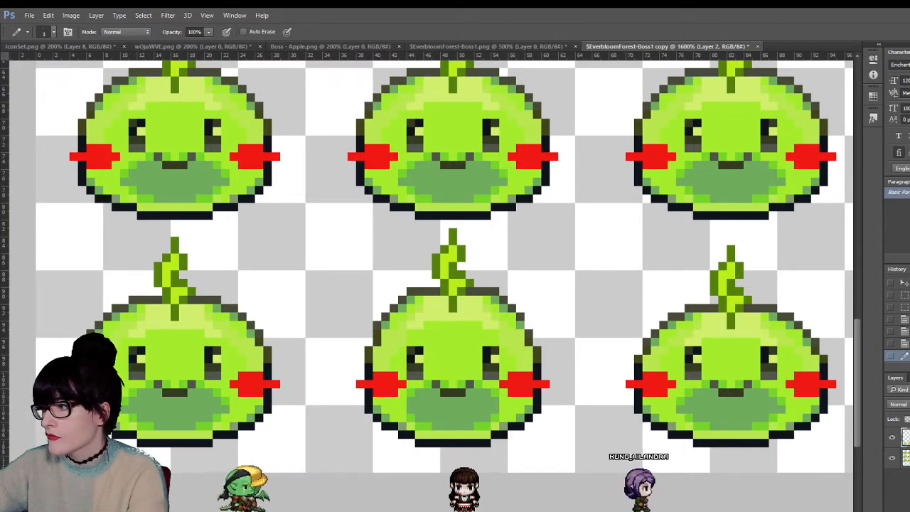
key(ctrl+z)
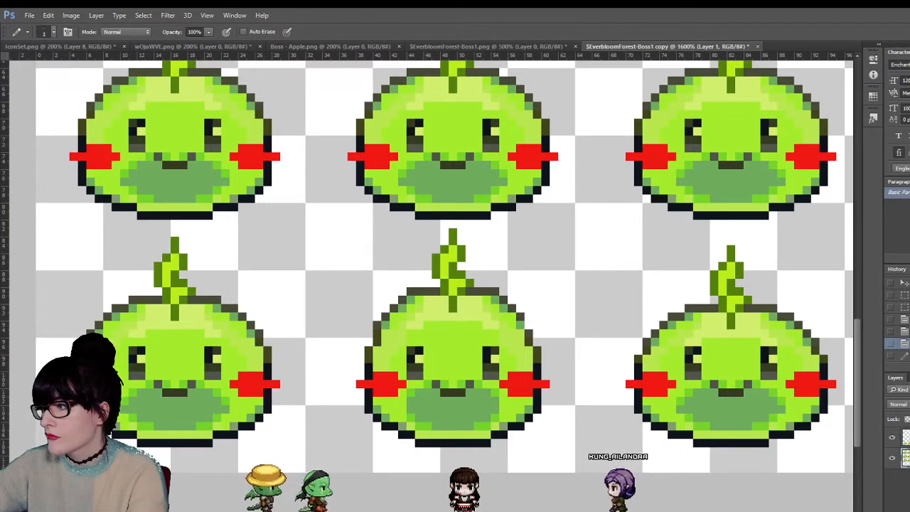
drag(418, 344, 420, 355)
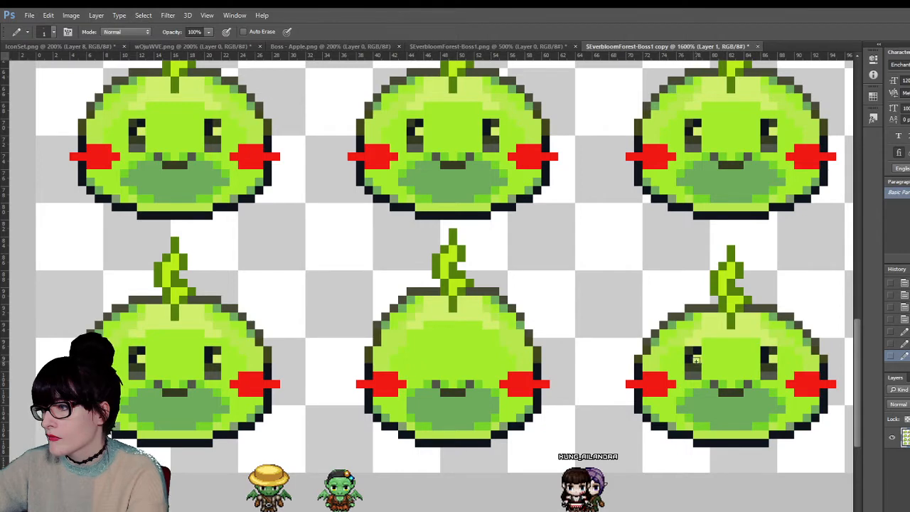
- Paint over the eyes of the bottom row's third and first slimes with the same body green
drag(687, 369, 697, 368)
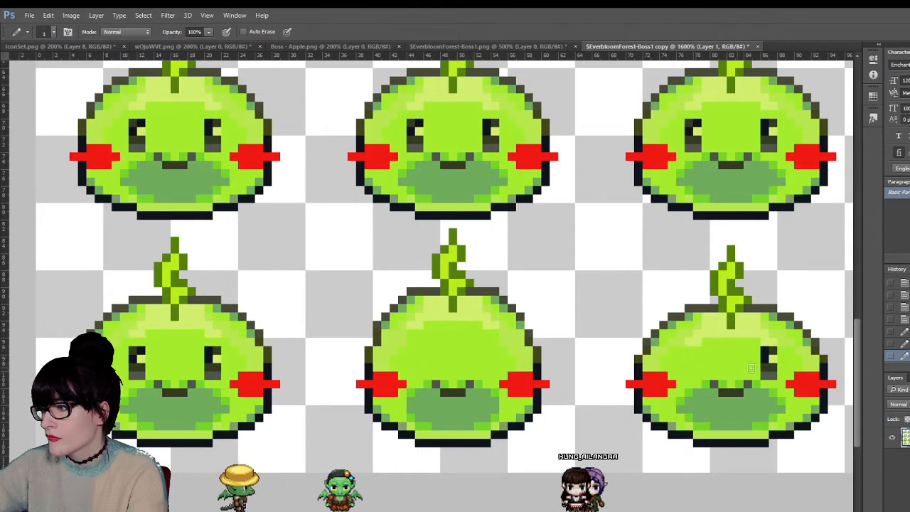
mouse_move(764, 368)
mouse_down()
mouse_move(772, 371)
mouse_move(767, 357)
mouse_up()
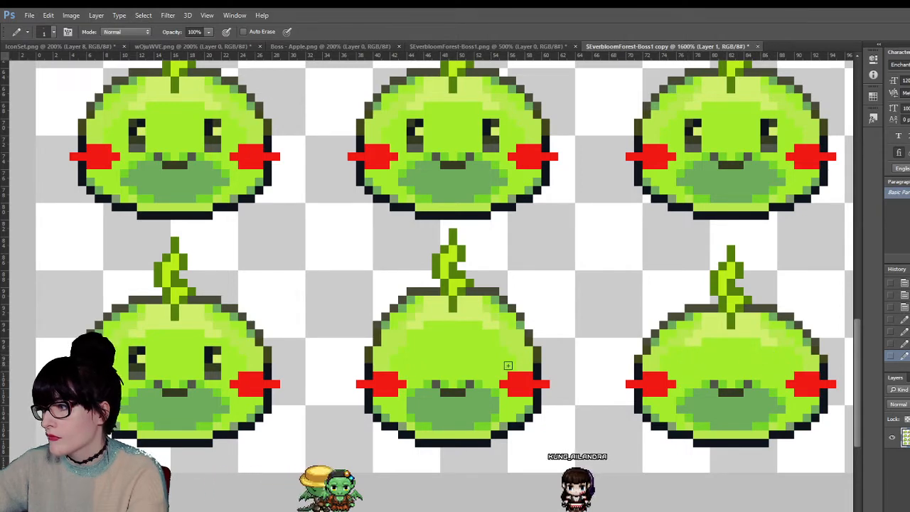
drag(134, 353, 142, 360)
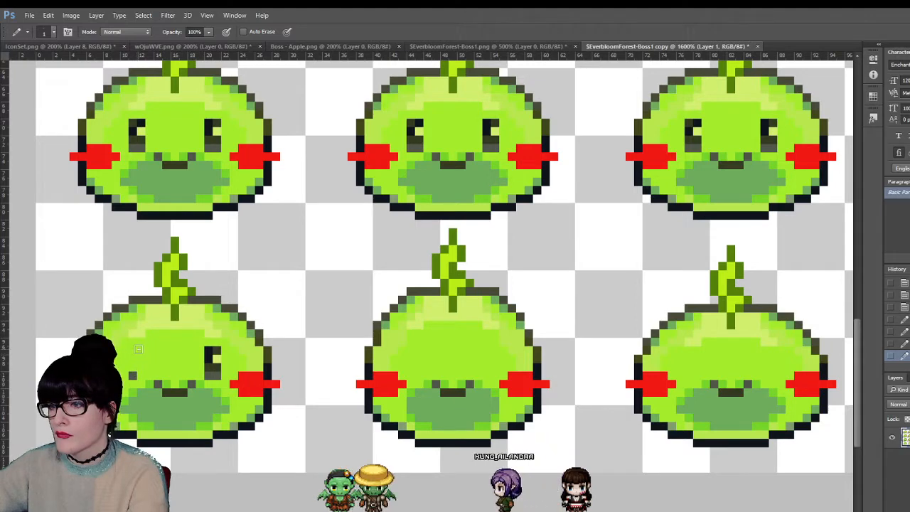
mouse_move(206, 375)
mouse_down()
mouse_move(207, 349)
mouse_move(213, 377)
mouse_up()
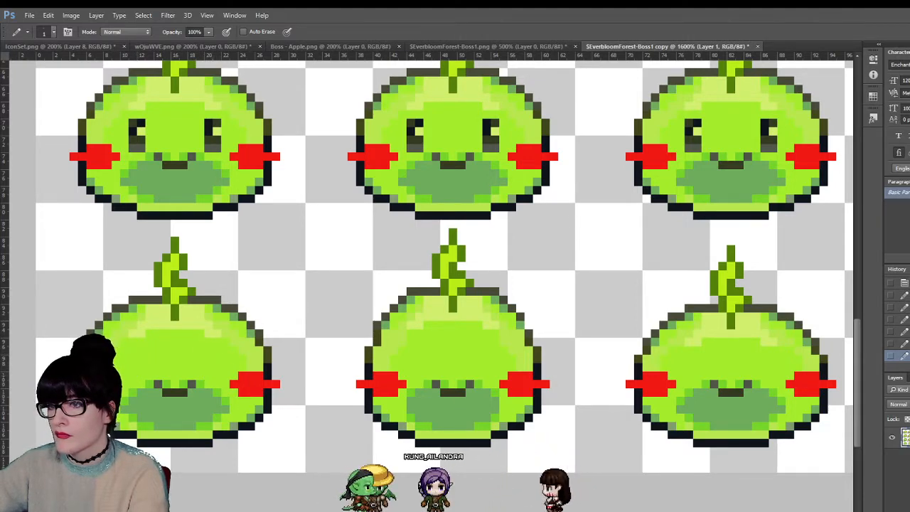
- Sample the mid green beside the smile and cover both grey mouth-corner pixels of the bottom row's first slime with it
key(z)
click(165, 405)
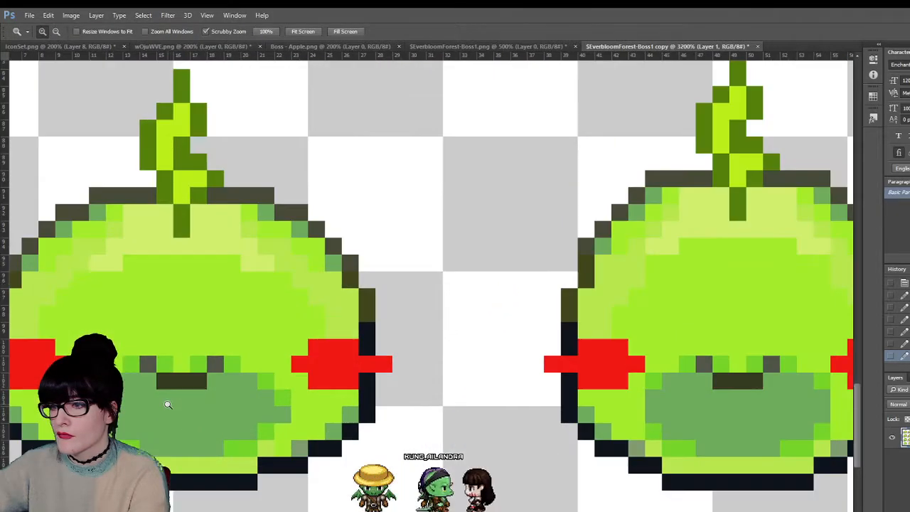
key(i)
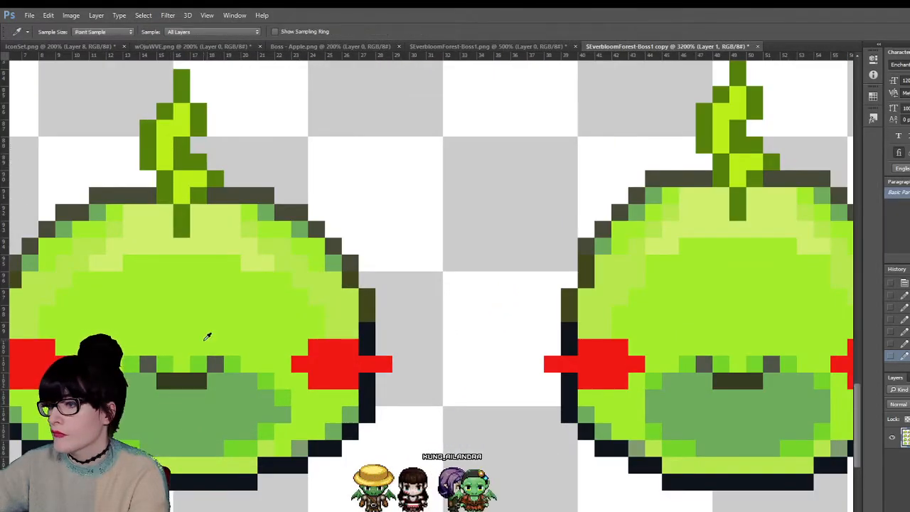
click(233, 359)
key(b)
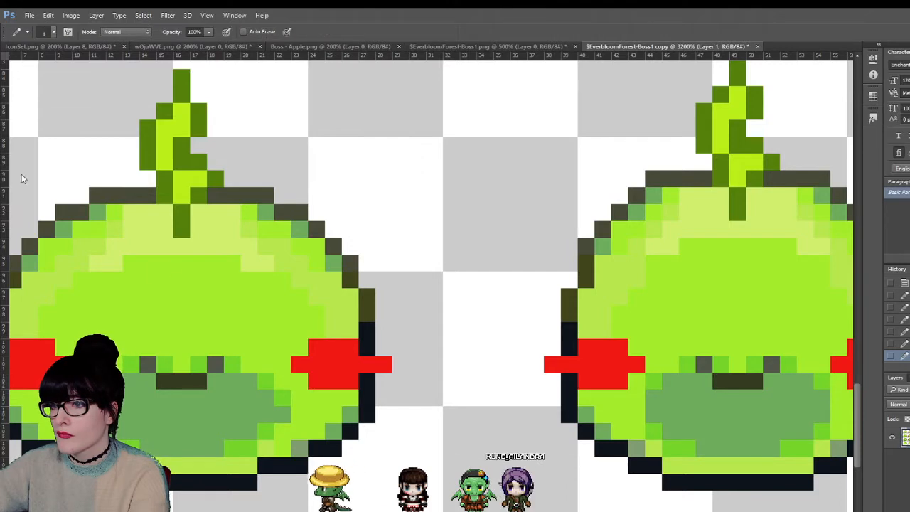
click(216, 364)
click(148, 364)
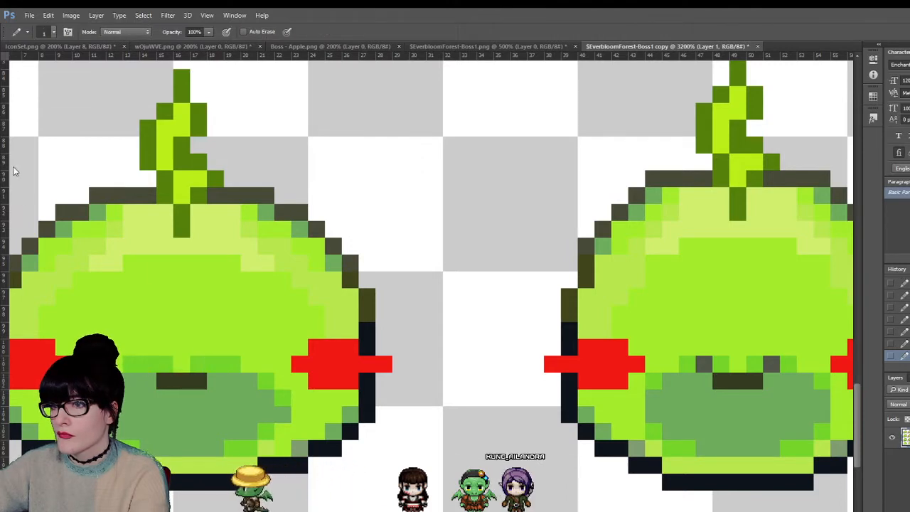
- Cover the first slime's dark mouth with the belly green and close the gap above it with the mid green
key(j)
key(i)
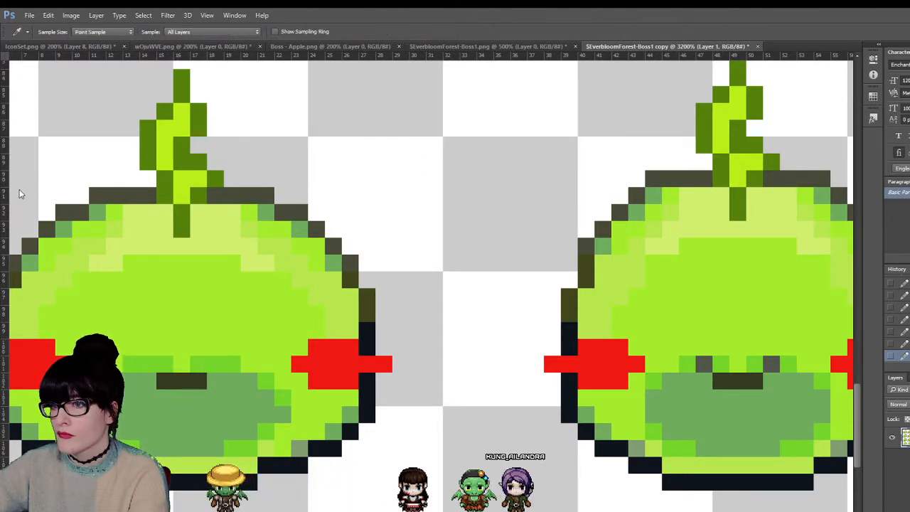
key(b)
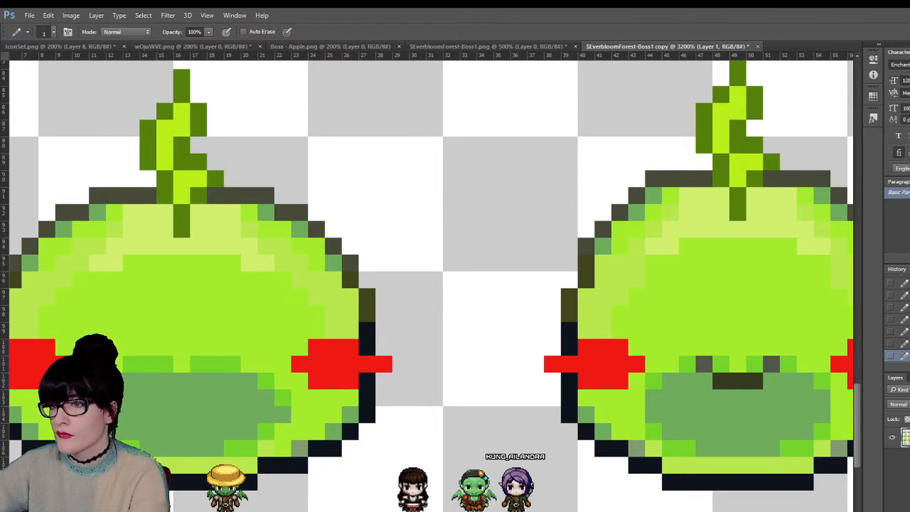
key(i)
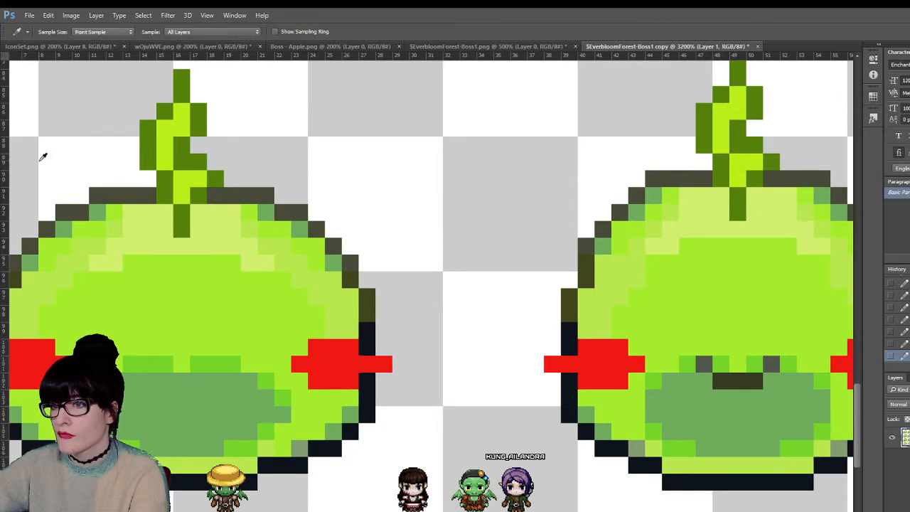
key(b)
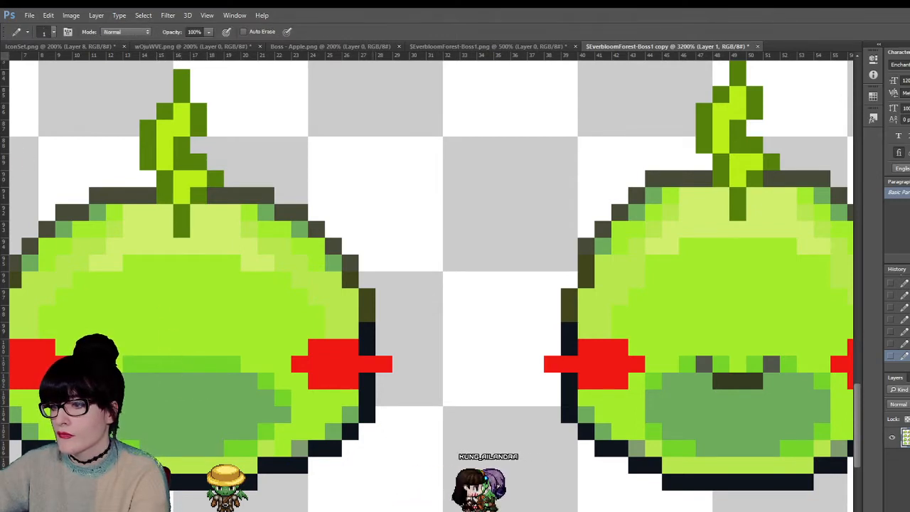
- Paint a continuous mid-green strip above the mouth of the bottom row's second slime, covering its grey mouth corners
scroll(305, 488, left, 5)
scroll(578, 390, right, 10)
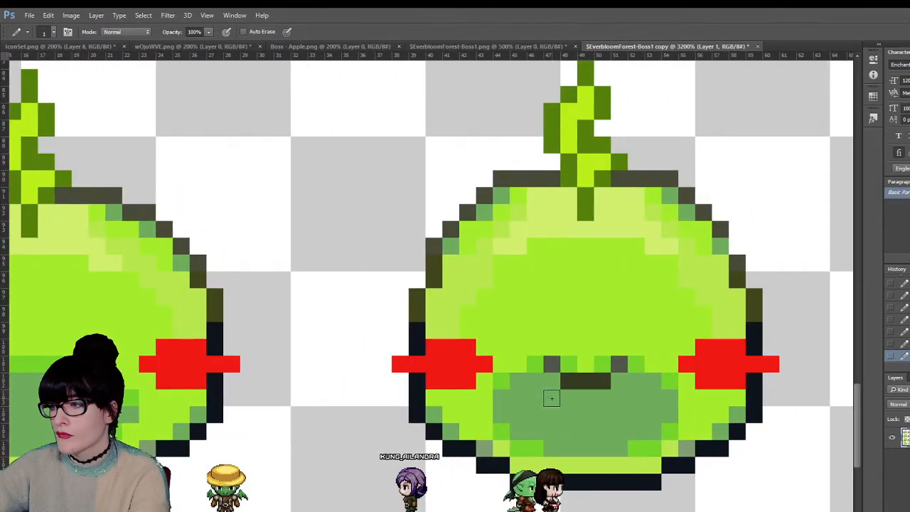
drag(576, 392, 551, 395)
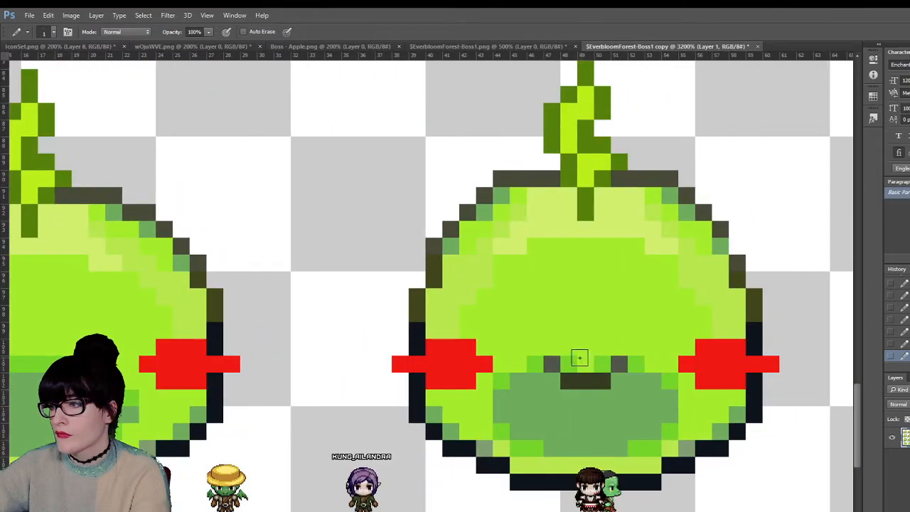
scroll(519, 321, right, 1)
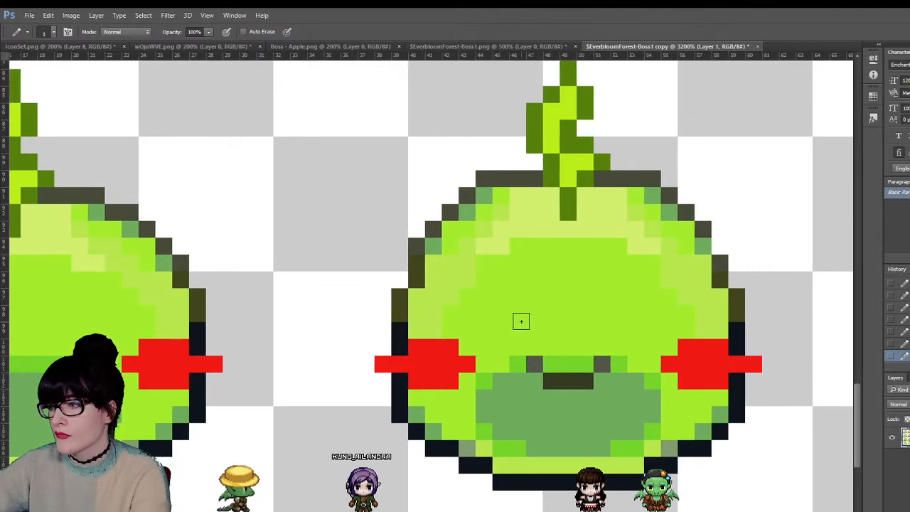
drag(532, 364, 594, 365)
- Extend the mid-green strip over the grey mouth corners of the bottom row's third slime
scroll(804, 443, right, 10)
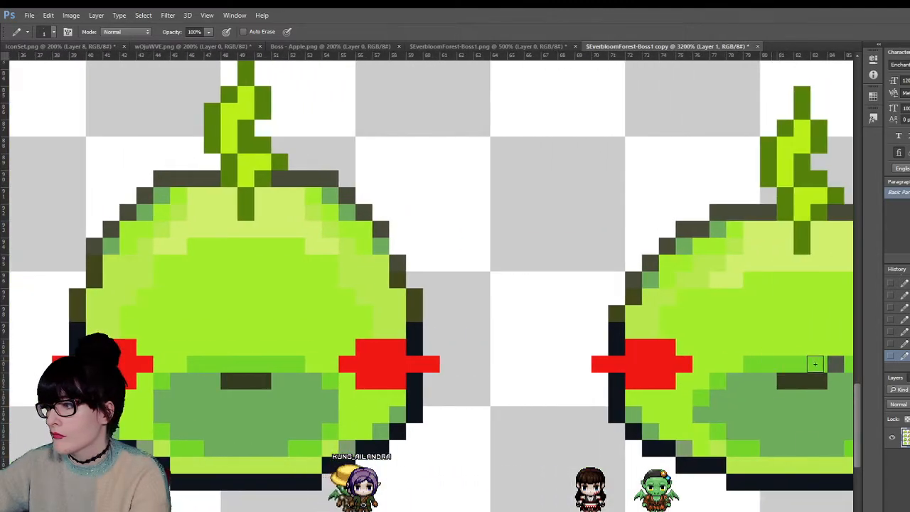
drag(815, 364, 837, 363)
key(i)
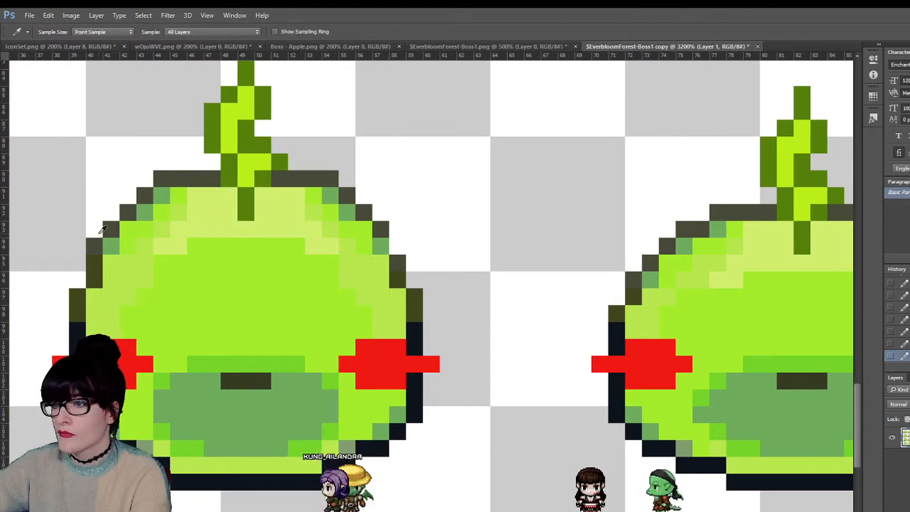
- Sample the belly green and cover the dark mouths of the bottom row's second and third slimes with it
click(254, 396)
key(b)
drag(269, 381, 218, 377)
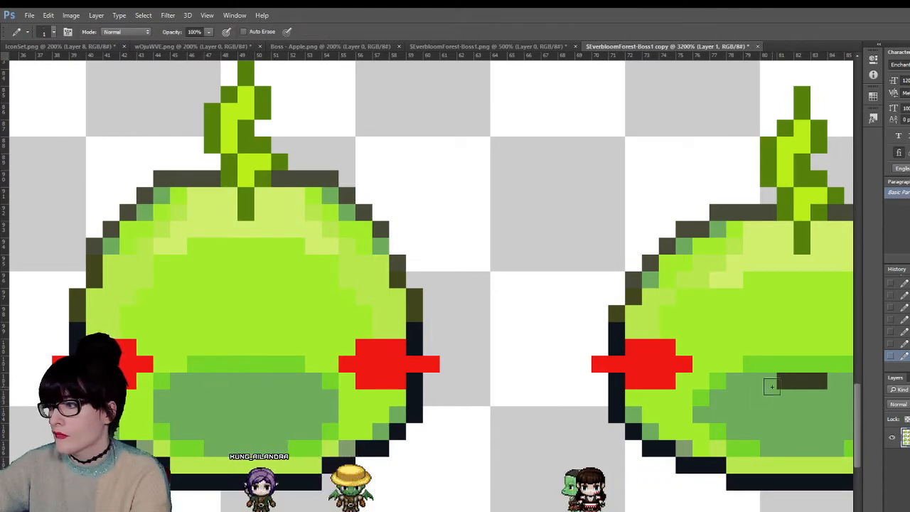
key(z)
scroll(270, 315, down, 10)
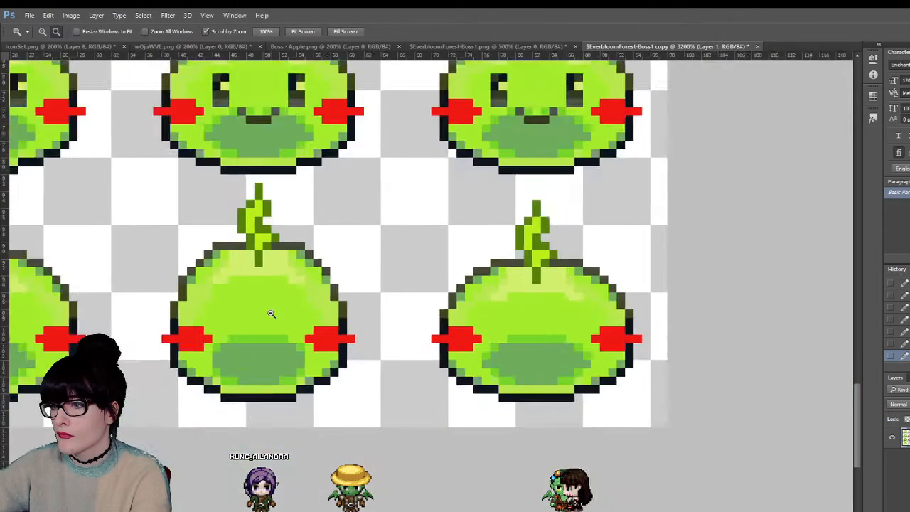
scroll(413, 390, down, 2)
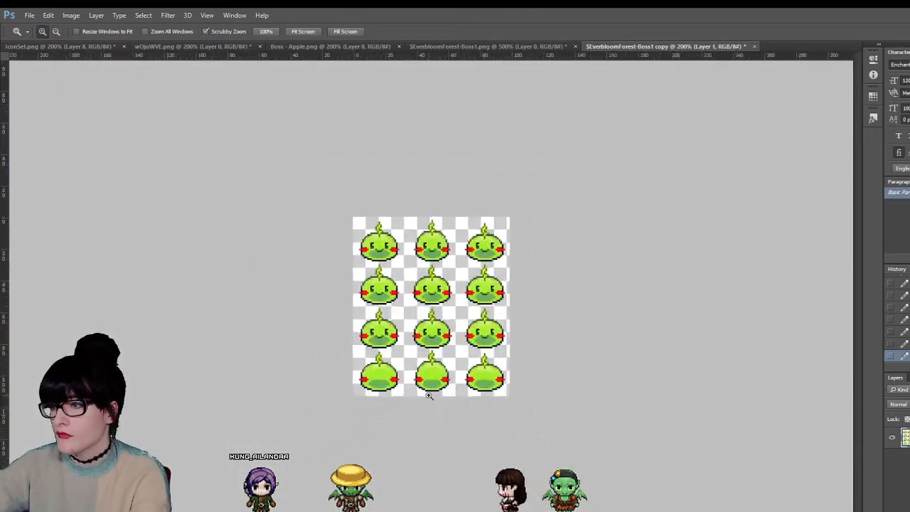
- Sample the body green and paint over both red cheeks inside the outline of the bottom row's second slime
scroll(451, 412, up, 5)
scroll(454, 487, up, 8)
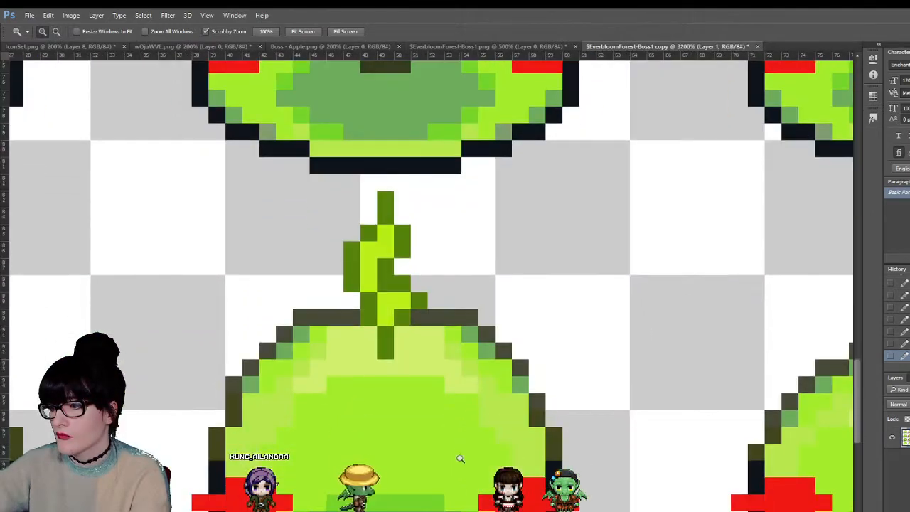
key(b)
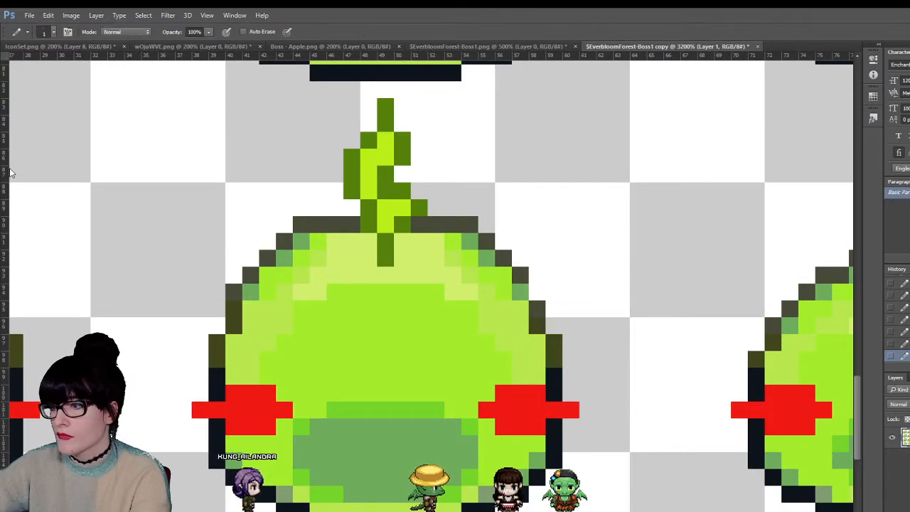
key(i)
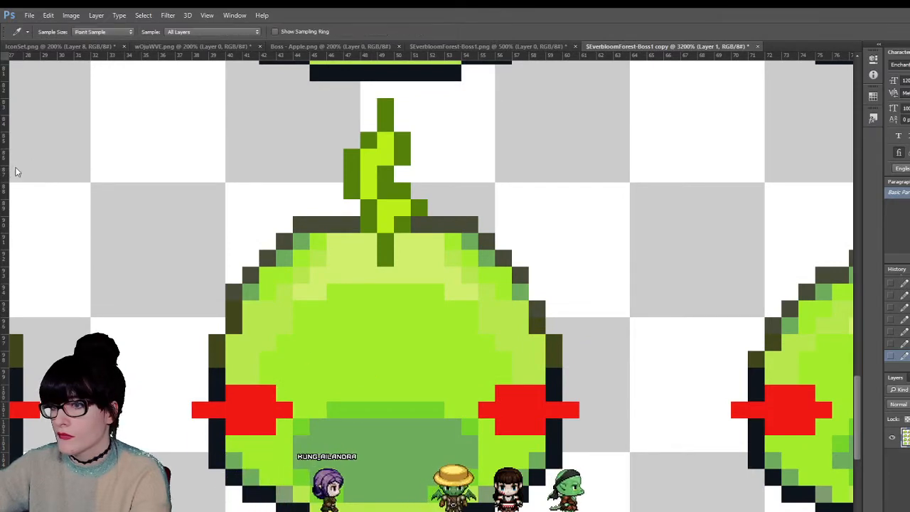
key(b)
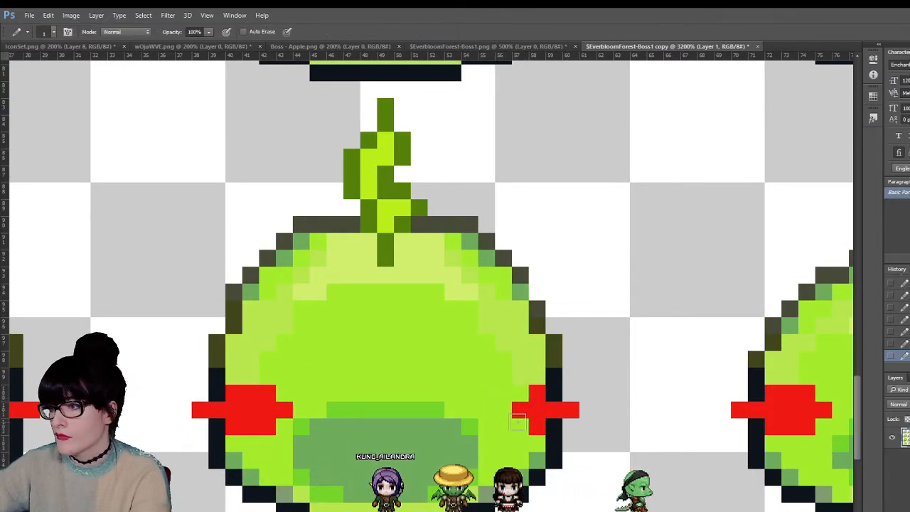
drag(523, 396, 534, 402)
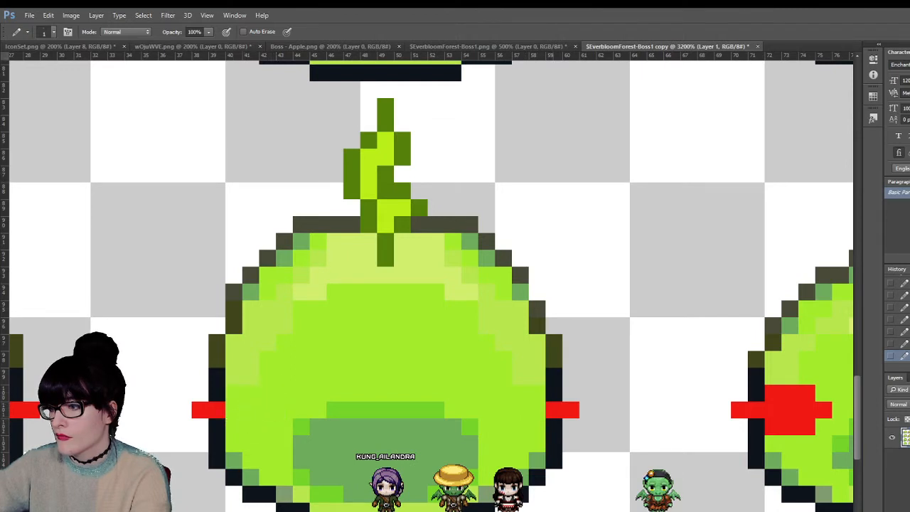
- Paint body green over the red cheeks inside the outlines of the bottom row's third and first slimes
scroll(549, 467, right, 5)
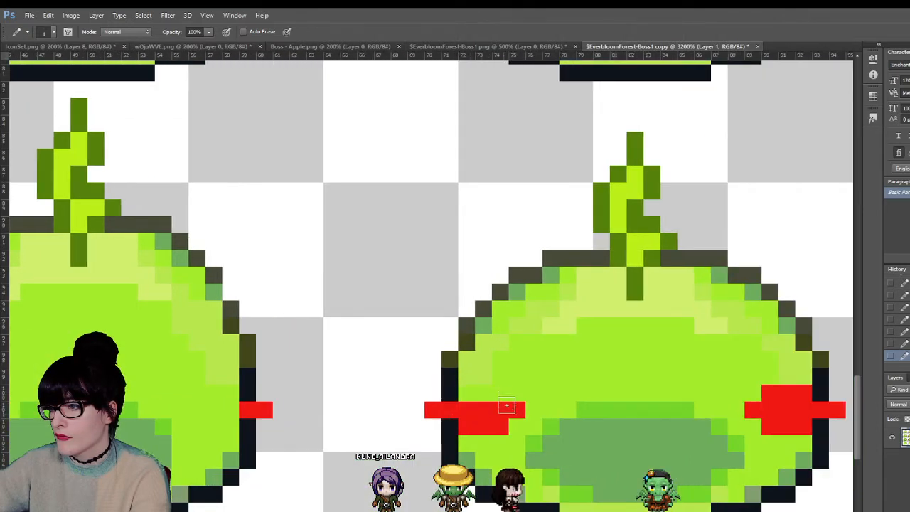
drag(478, 416, 468, 412)
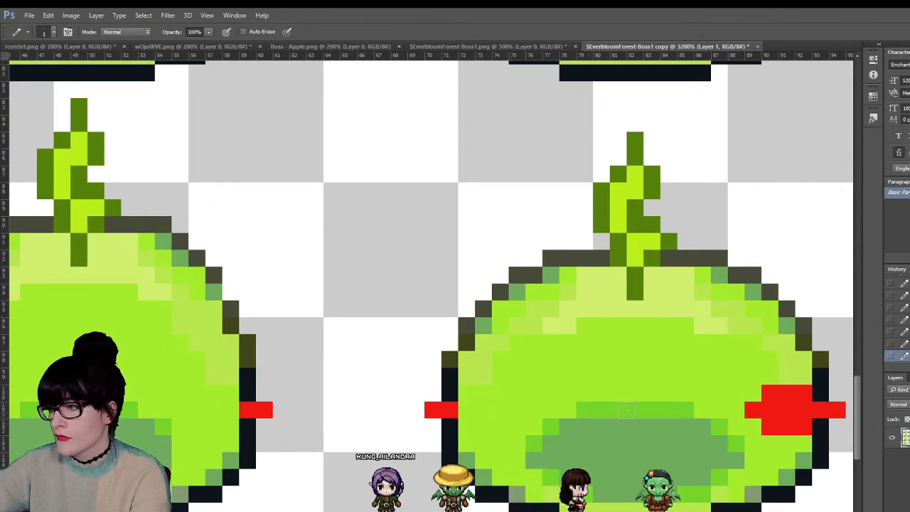
mouse_move(792, 393)
mouse_down()
mouse_move(763, 392)
mouse_move(753, 409)
mouse_move(779, 413)
mouse_up()
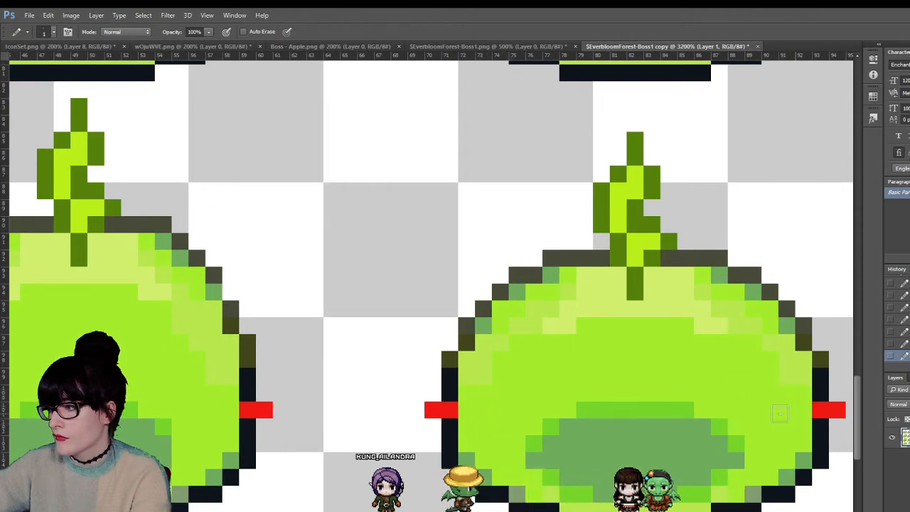
scroll(308, 393, left, 6)
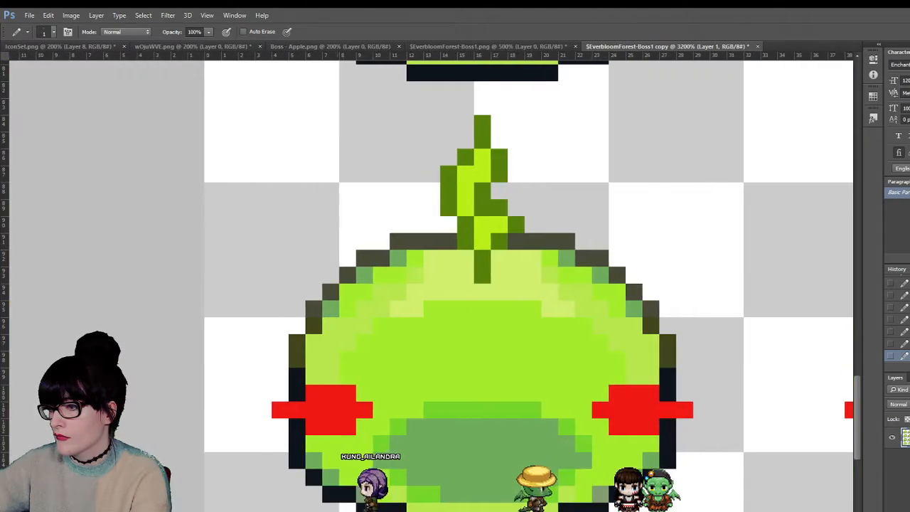
mouse_move(309, 393)
mouse_down()
mouse_move(334, 419)
mouse_move(348, 398)
mouse_move(341, 427)
mouse_up()
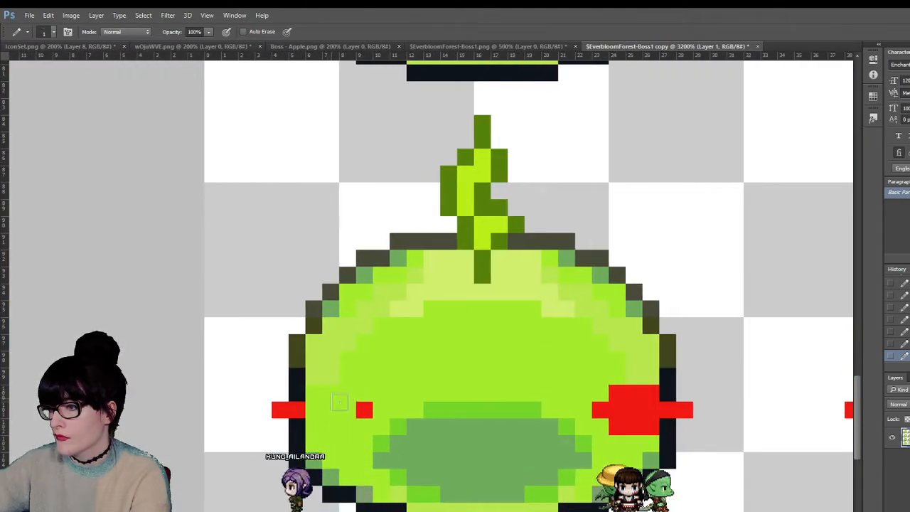
drag(645, 395, 610, 427)
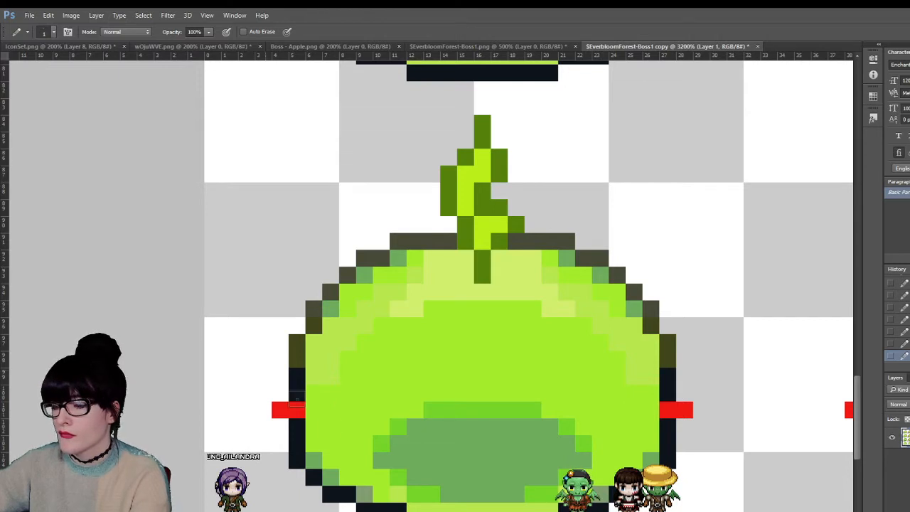
- Sample the dark outline colour and replace the red cheek pixels crossing the outlines of all three bottom-row slimes
click(299, 393)
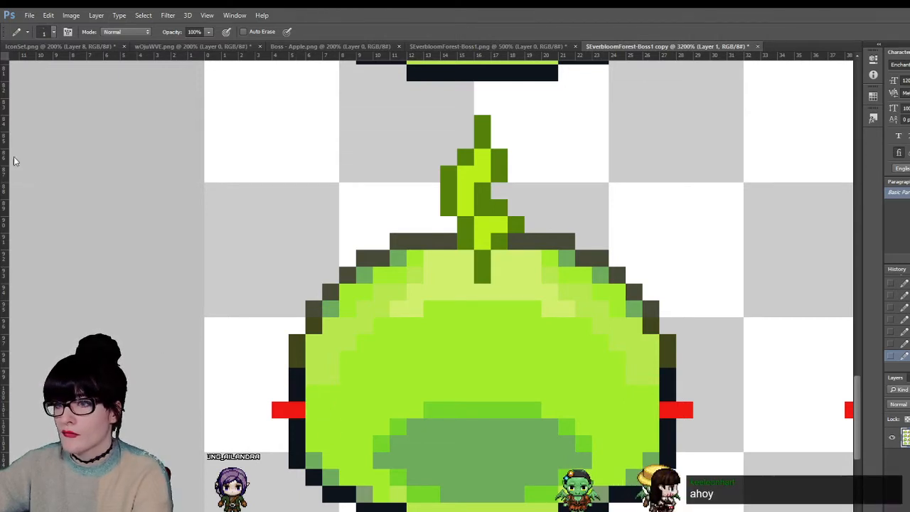
key(i)
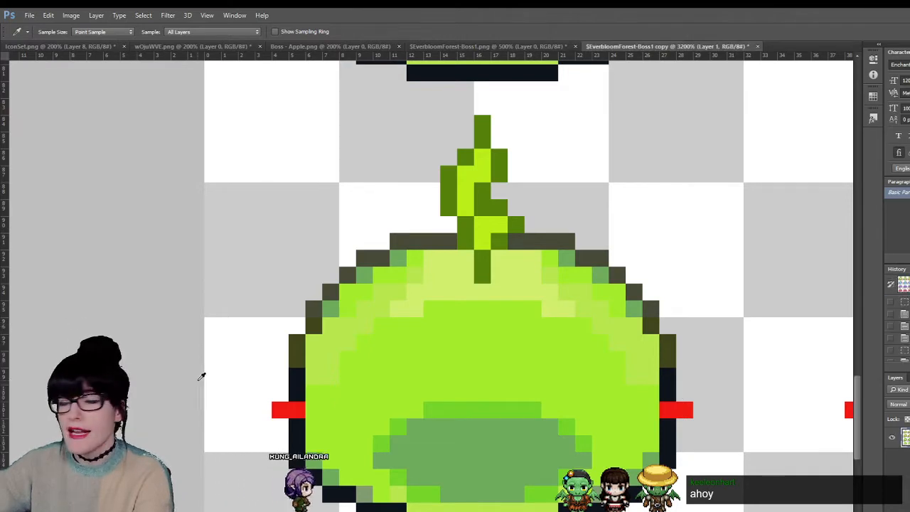
key(b)
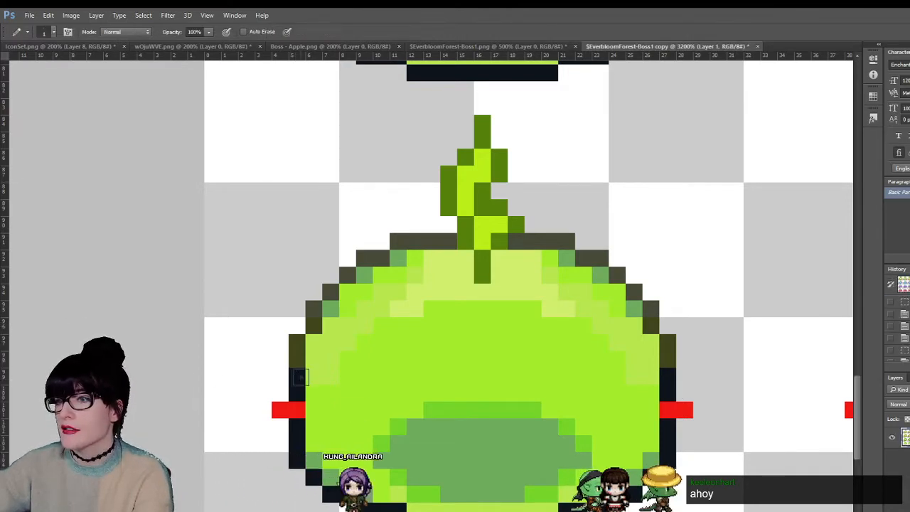
click(297, 410)
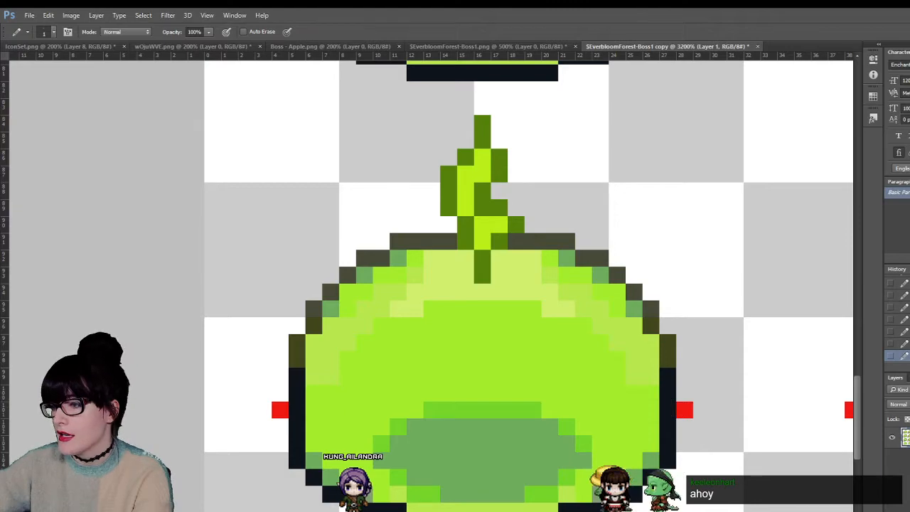
scroll(462, 432, right, 5)
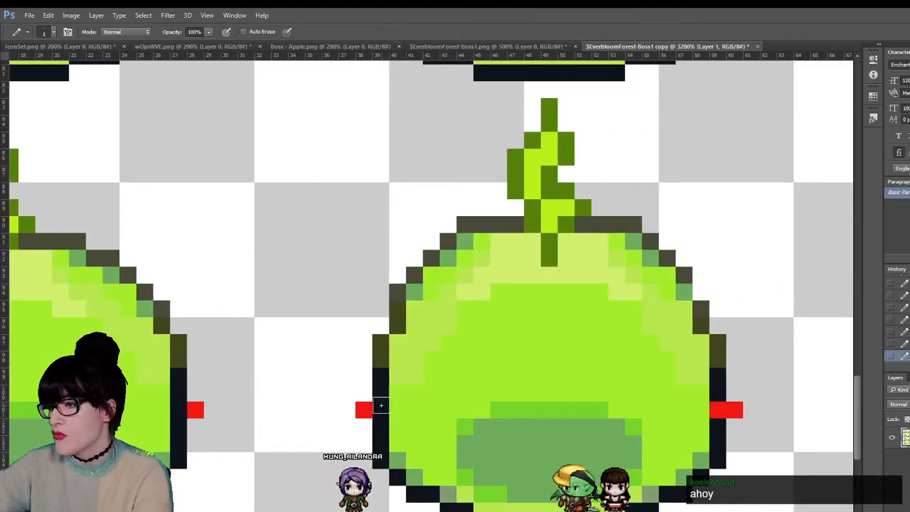
scroll(437, 427, right, 5)
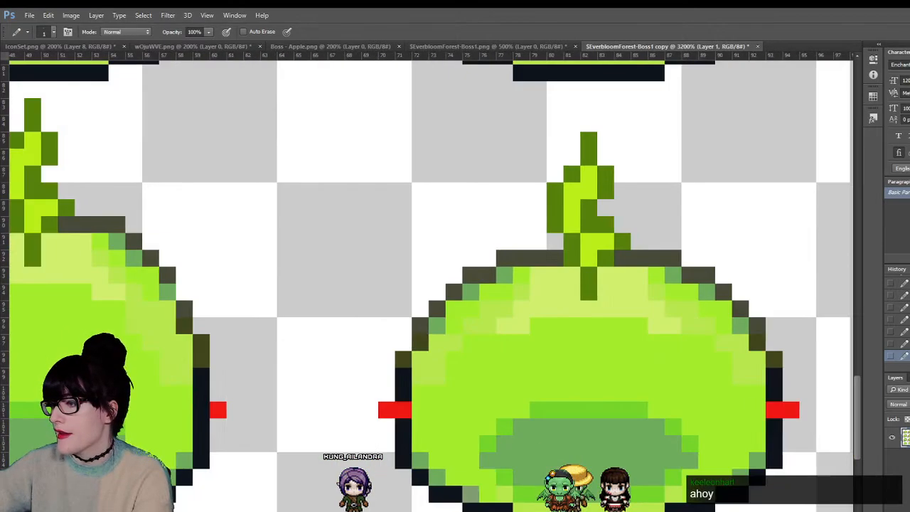
scroll(437, 426, left, 1)
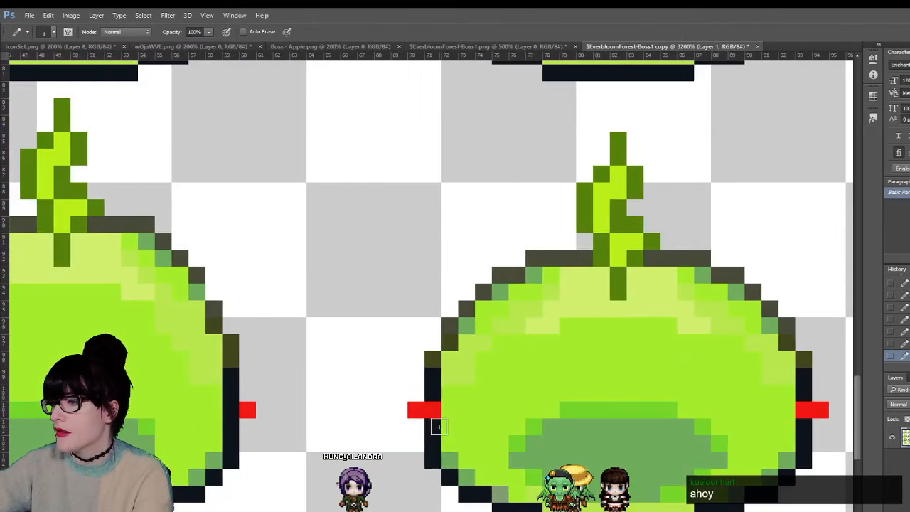
click(805, 407)
- Erase the leftover red pixels outside the bottom row's third slime and beside the second slime's right edge
key(m)
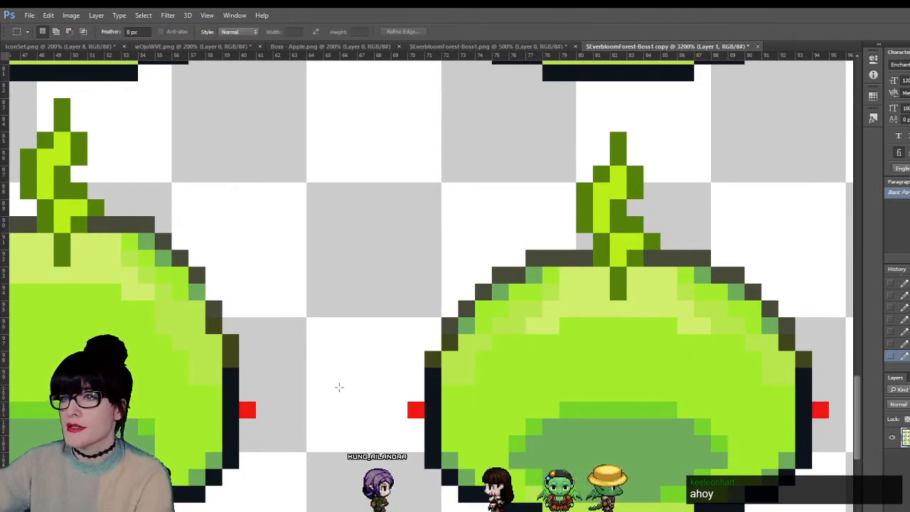
drag(374, 402, 424, 452)
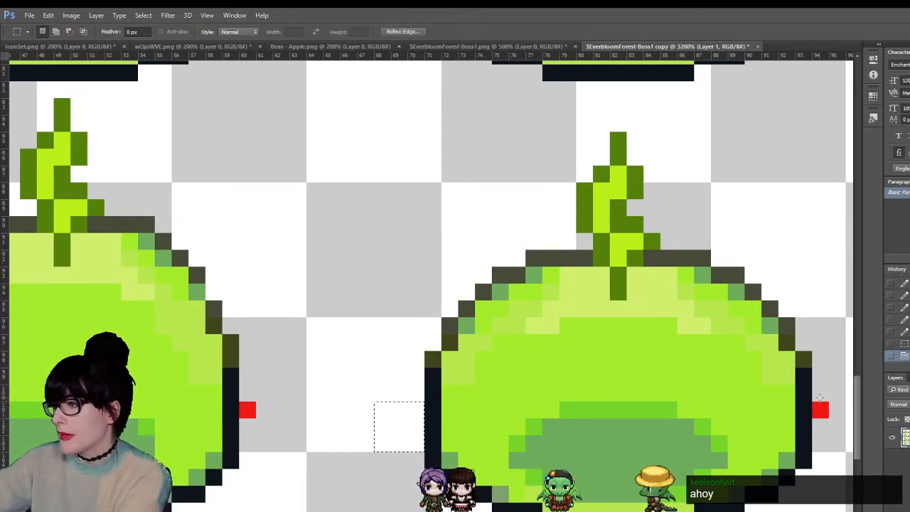
drag(811, 397, 838, 427)
key(Delete)
drag(239, 335, 307, 468)
key(Delete)
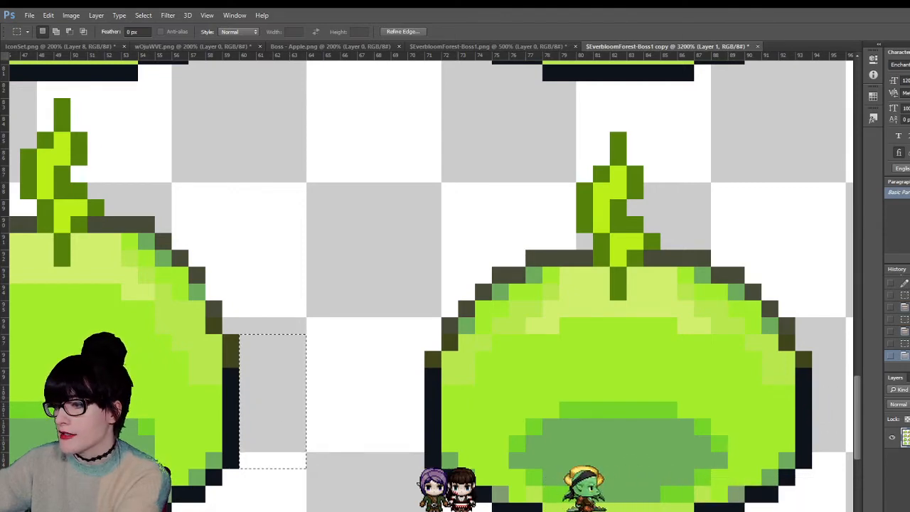
- Erase the leftover red pixels beside the second slime's left edge and on both sides of the bottom row's first slime
scroll(298, 338, left, 10)
drag(299, 369, 161, 431)
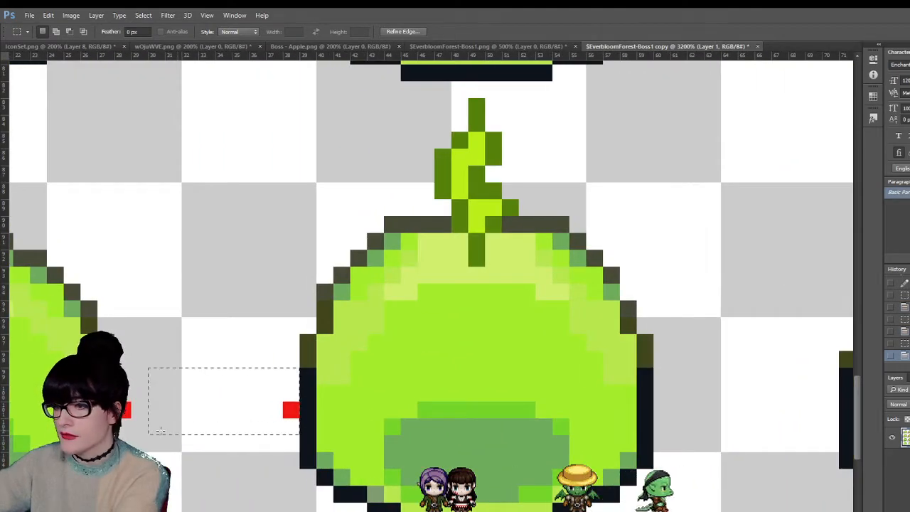
key(Delete)
scroll(165, 348, left, 10)
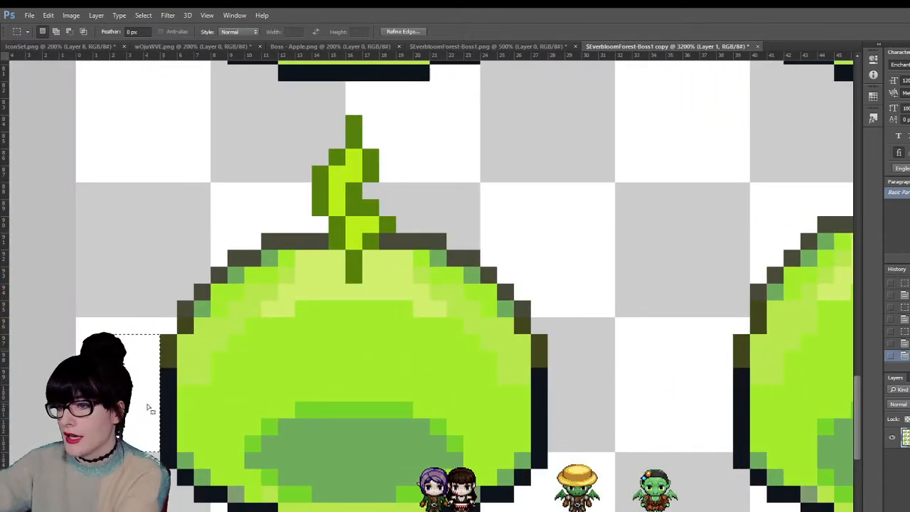
- Examine the whole four-row sprite sheet and inspect the second row's slimes up close
key(z)
scroll(528, 280, down, 5)
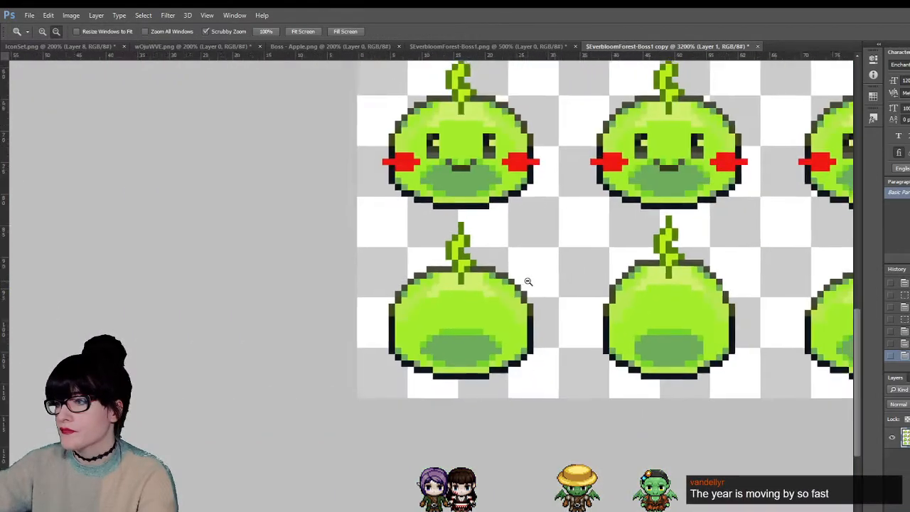
scroll(437, 404, down, 4)
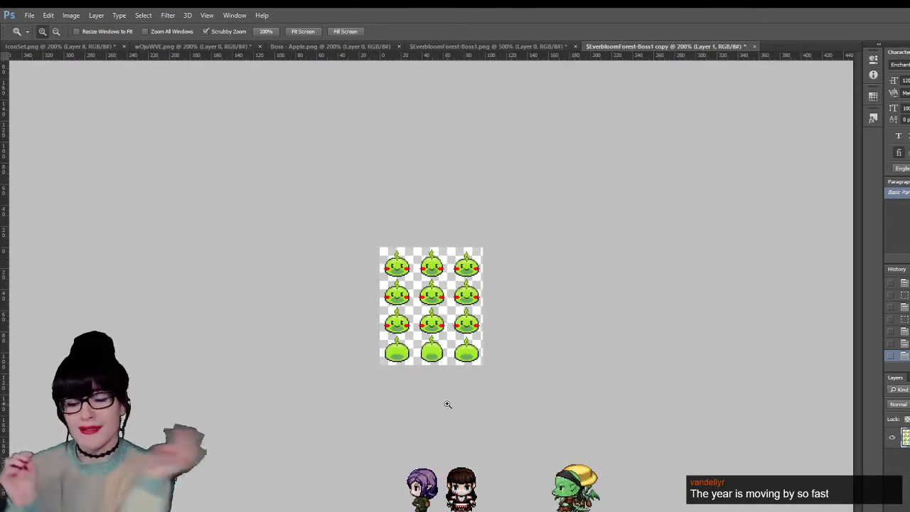
scroll(422, 392, up, 1)
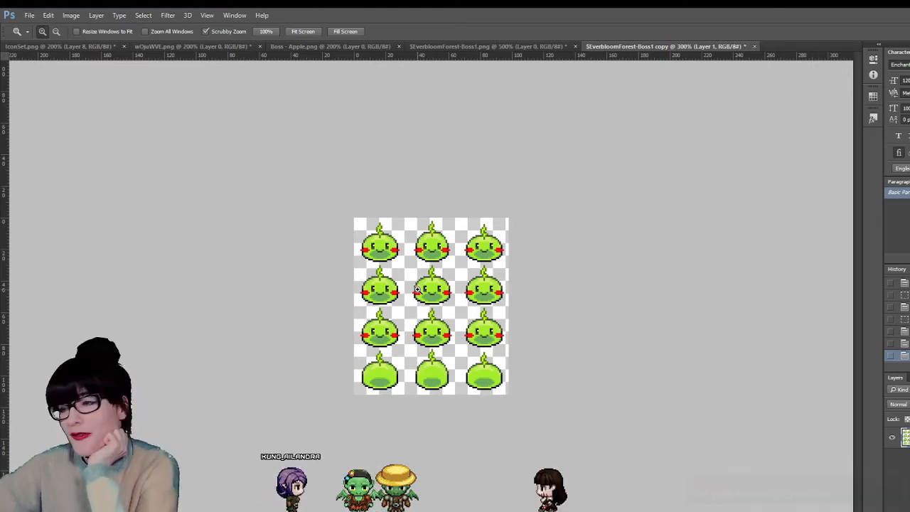
drag(418, 288, 429, 299)
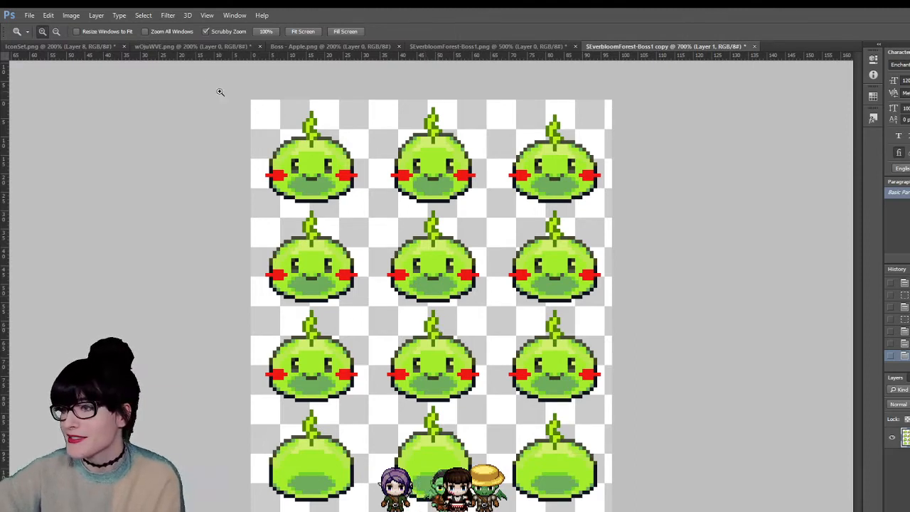
key(v)
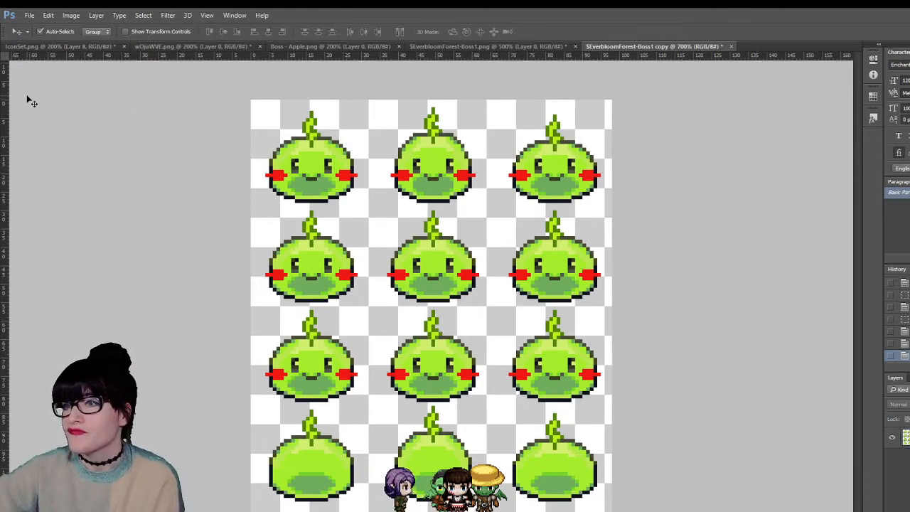
key(z)
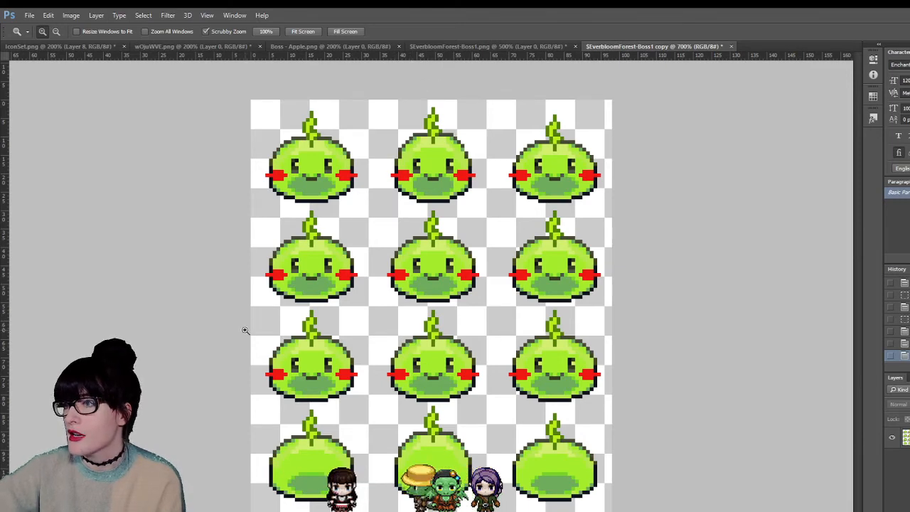
key(ctrl+plus)
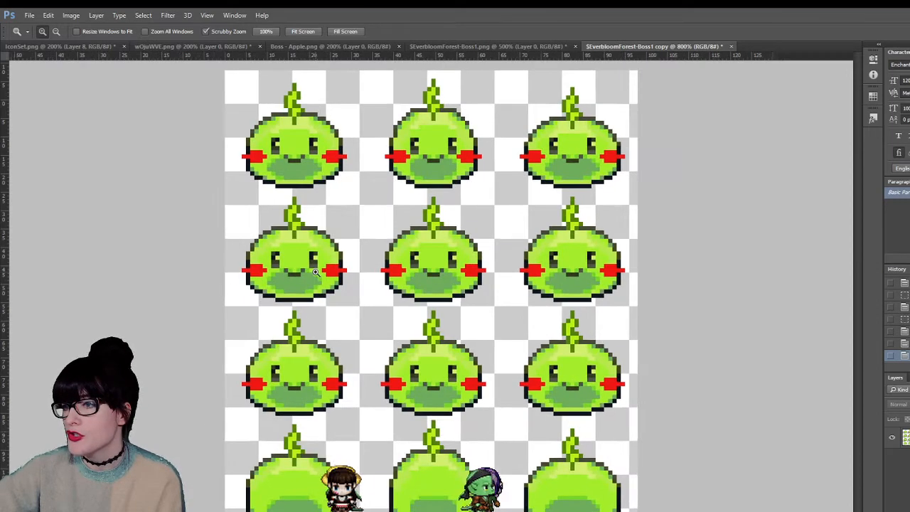
click(315, 272)
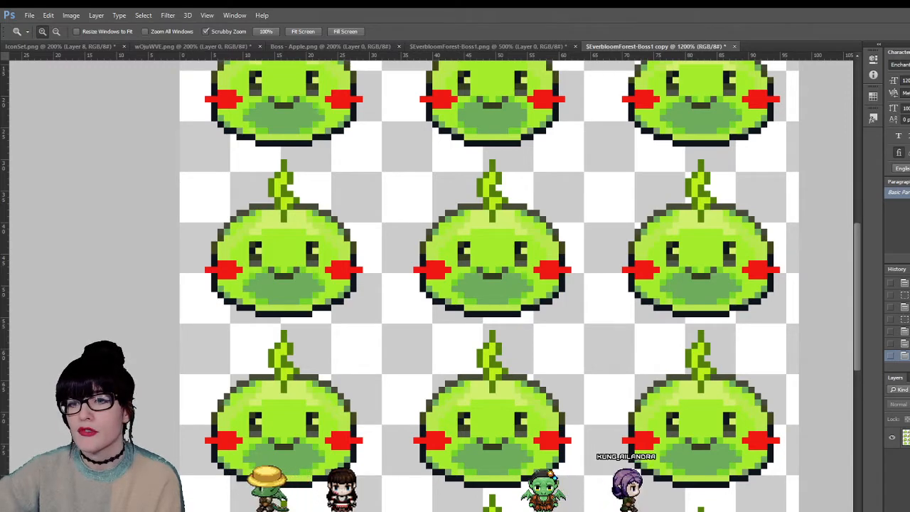
click(321, 274)
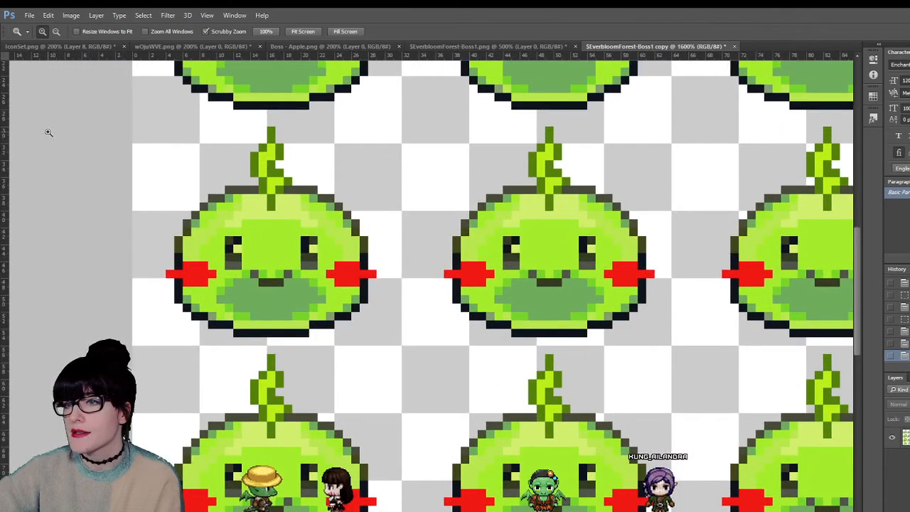
- Sample the body green and paint over the right eye of the second row's first slime on Layer 1
key(i)
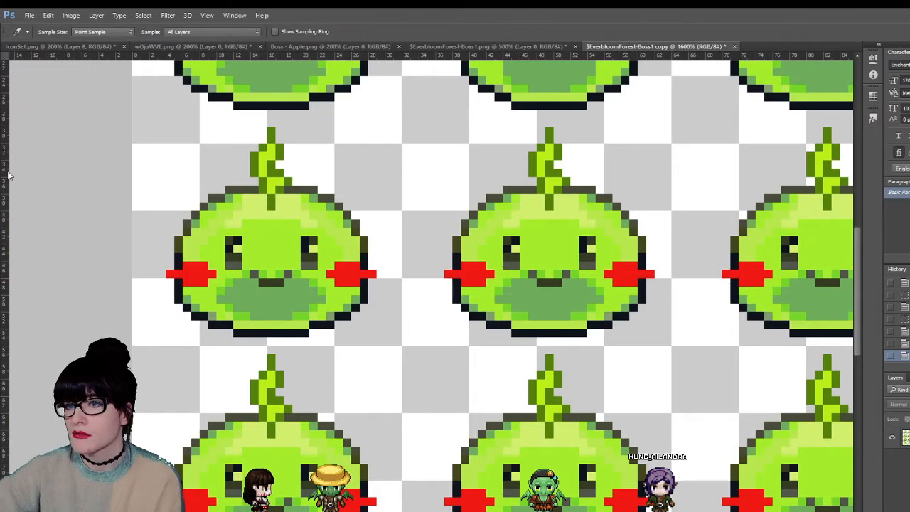
key(b)
key(ctrl+shift+alt+n)
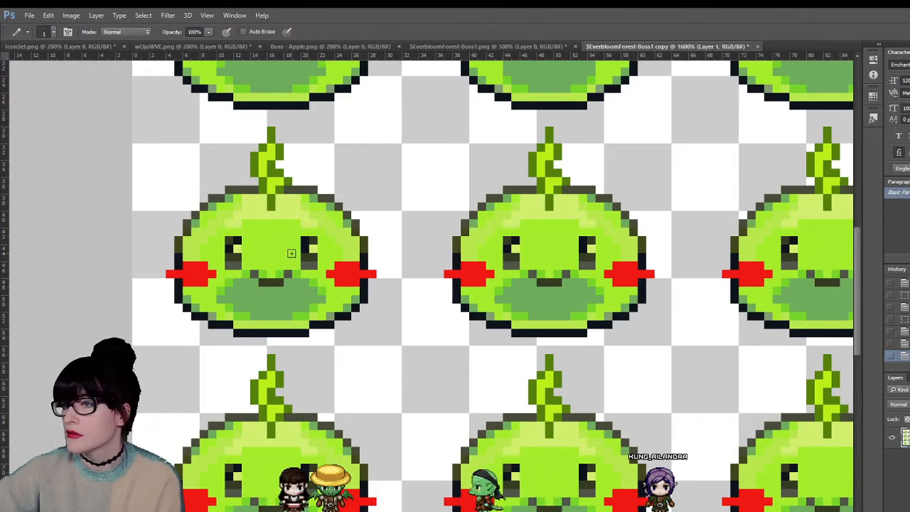
drag(311, 240, 309, 262)
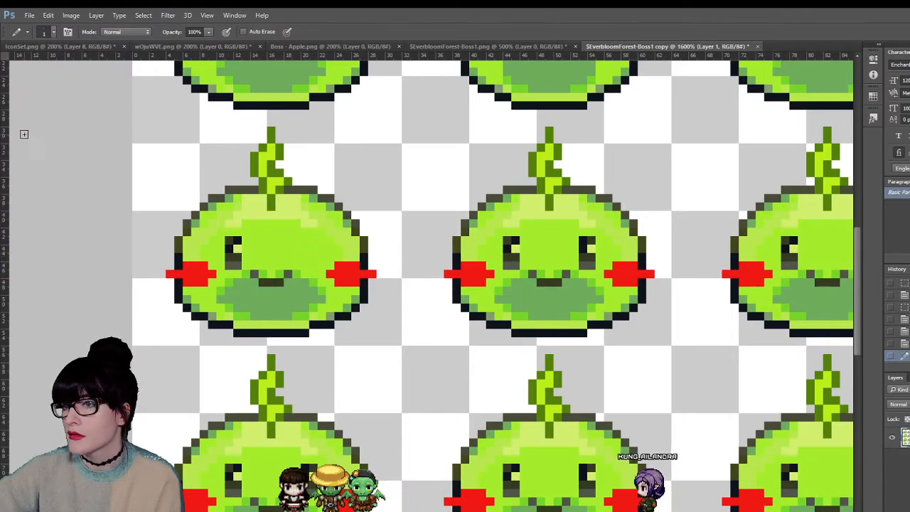
key(m)
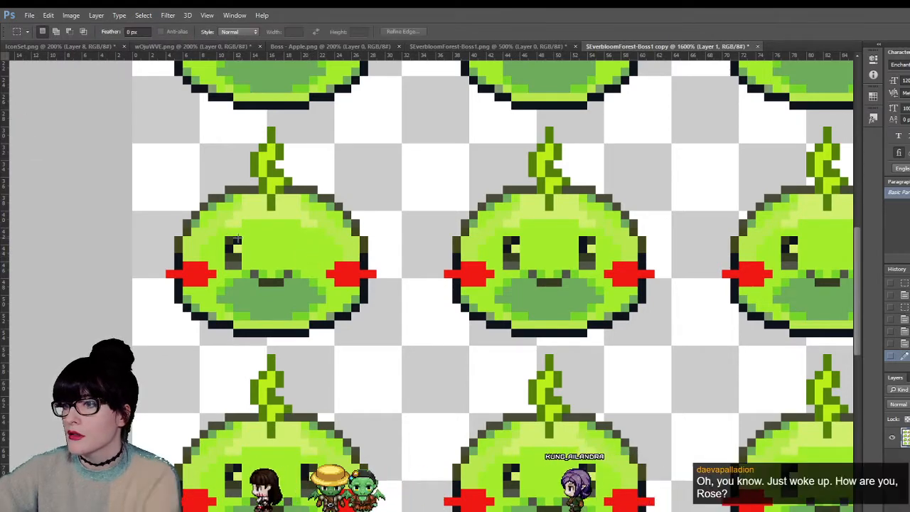
drag(229, 269, 242, 271)
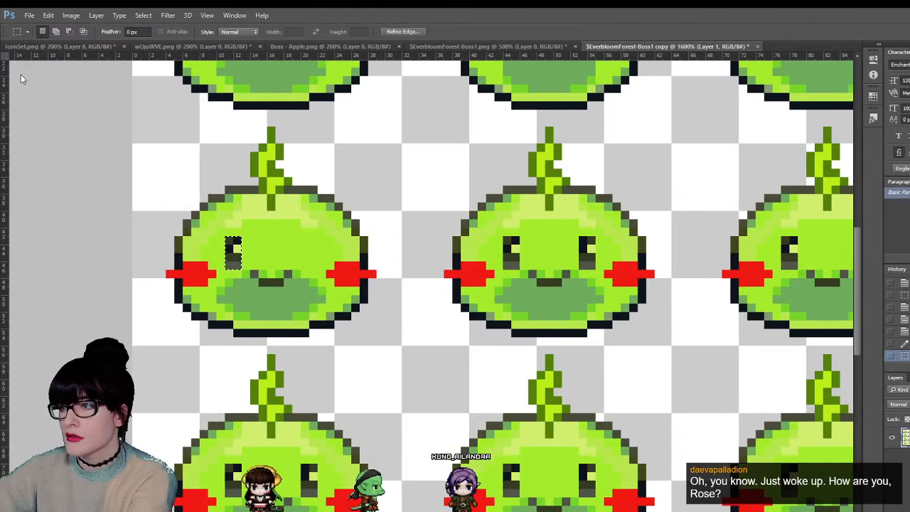
click(364, 260)
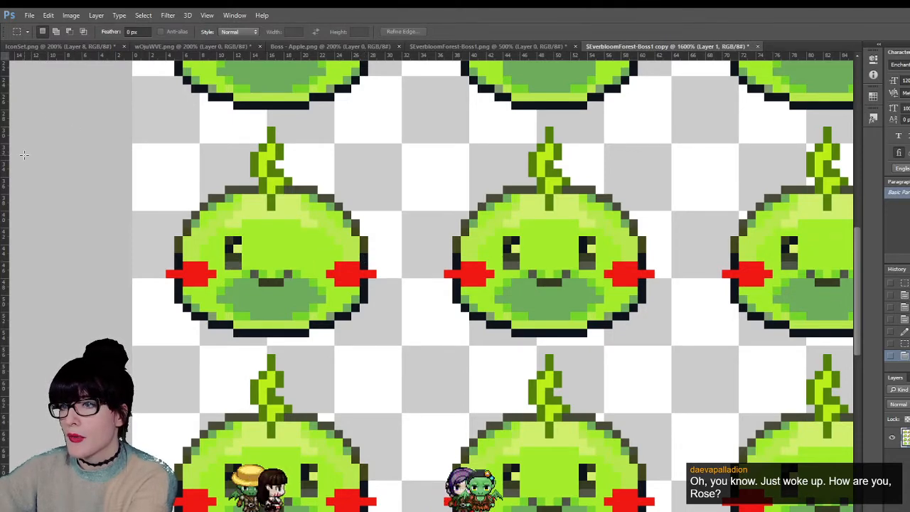
- Paint over the left cheek of the second row's first slime in body green and restore the dark outline it crossed
key(i)
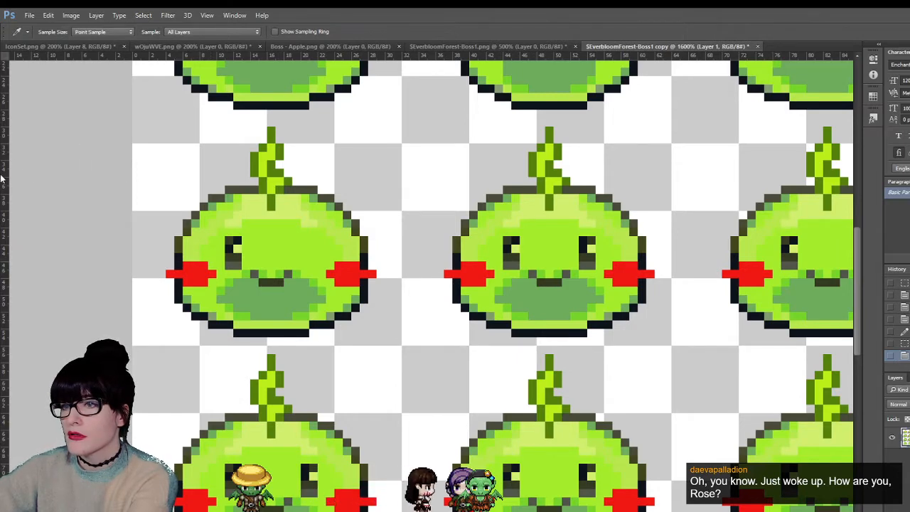
key(b)
mouse_move(171, 269)
mouse_down()
mouse_move(197, 274)
mouse_move(187, 275)
mouse_move(189, 284)
mouse_move(213, 269)
mouse_up()
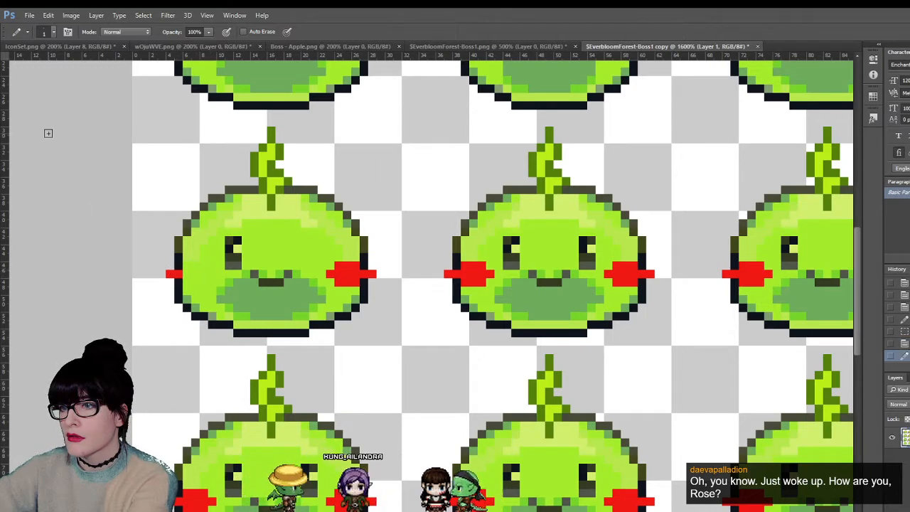
key(i)
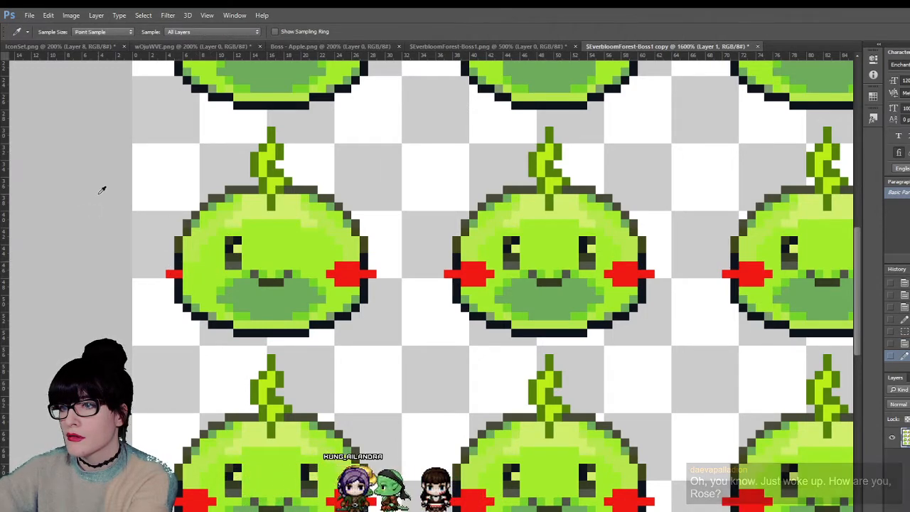
key(b)
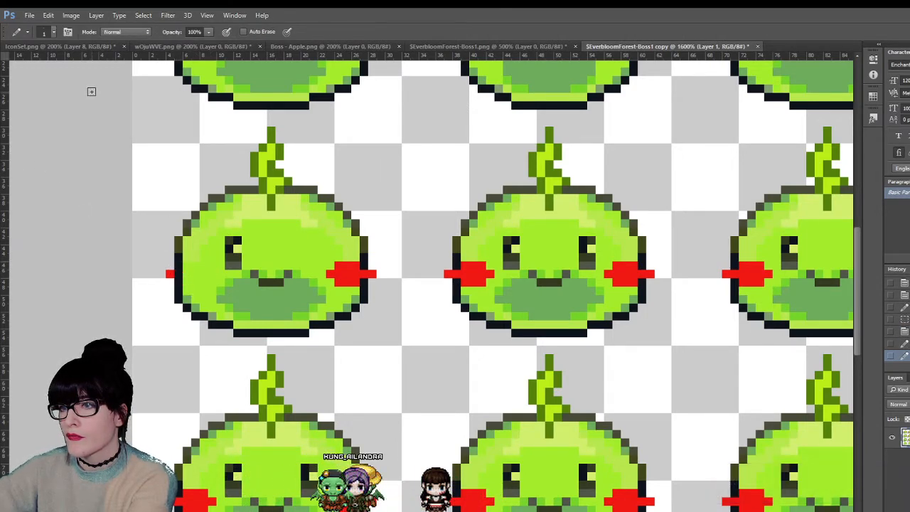
- Erase the leftover red pixel outside the left edge of the second row's first slime
key(m)
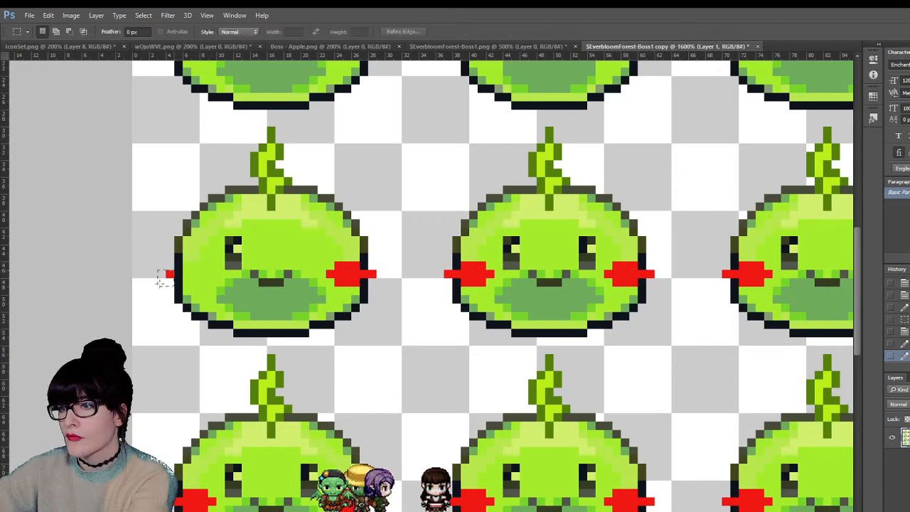
drag(158, 270, 174, 285)
key(Delete)
key(ctrl+d)
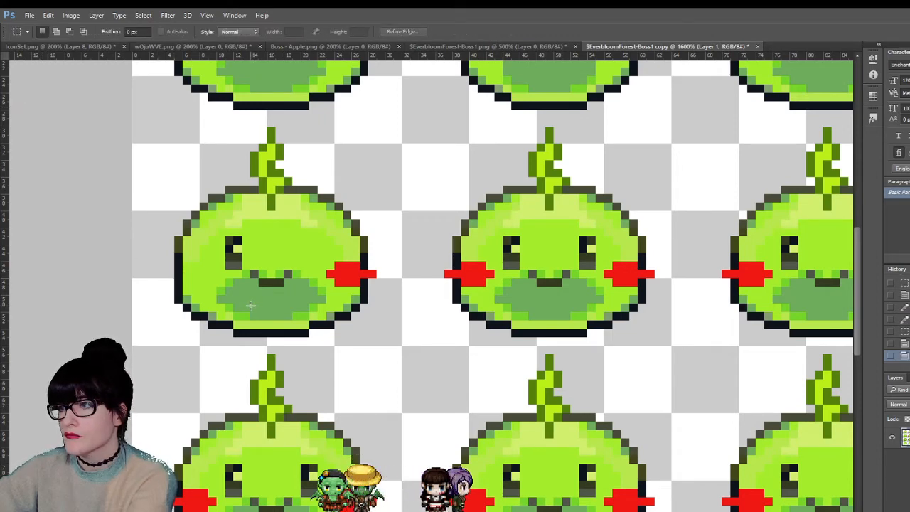
- Examine the edited first slime of the second row against the whole four-row sprite sheet
key(z)
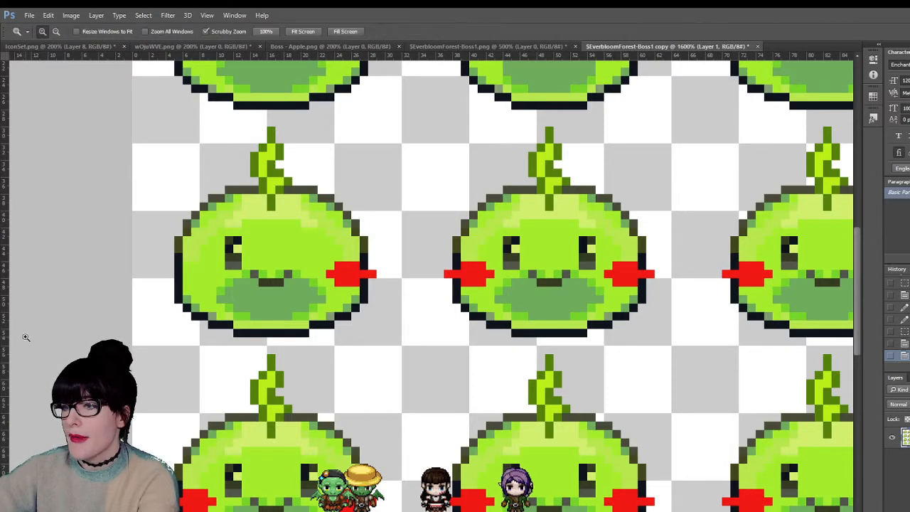
alt+click(386, 266)
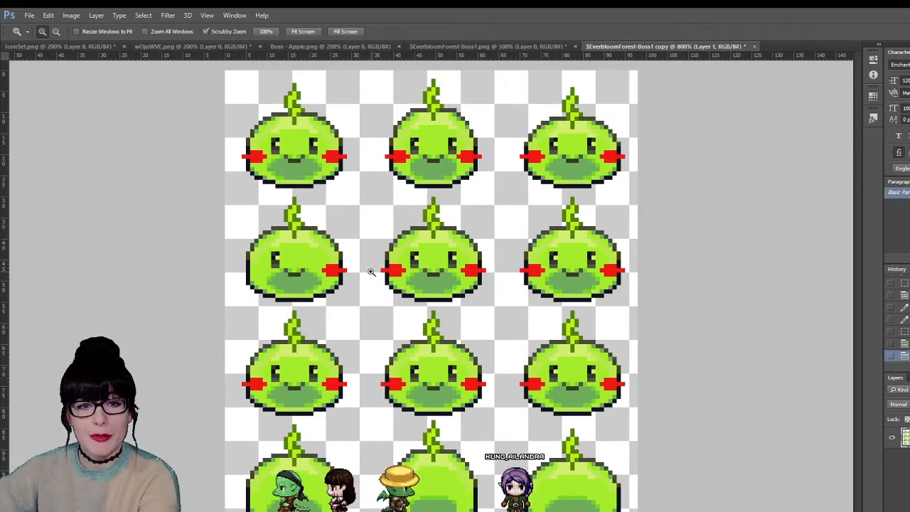
click(294, 293)
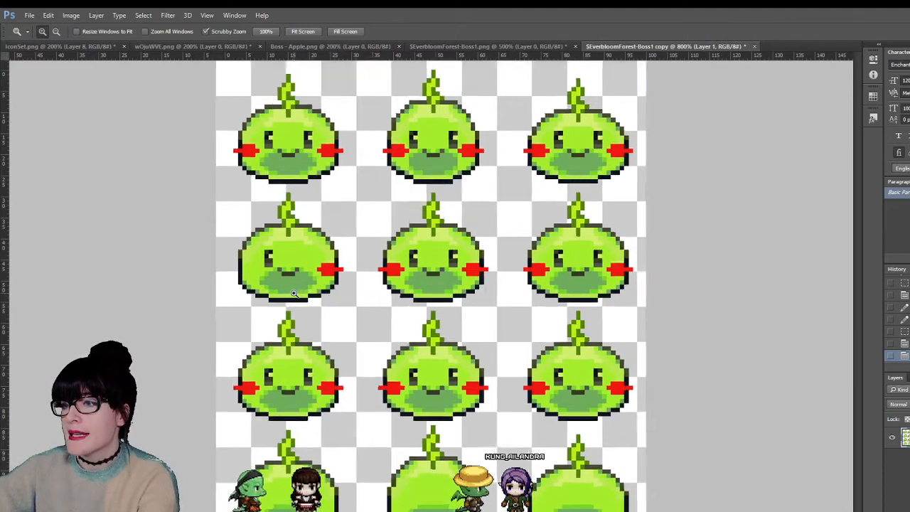
click(247, 270)
scroll(248, 262, up, 1)
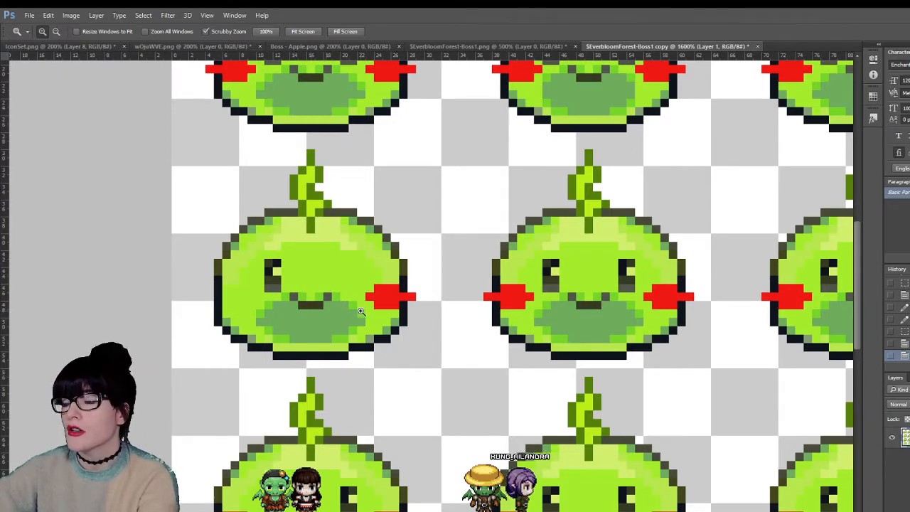
scroll(341, 299, up, 1)
scroll(359, 300, down, 1)
scroll(359, 300, down, 3)
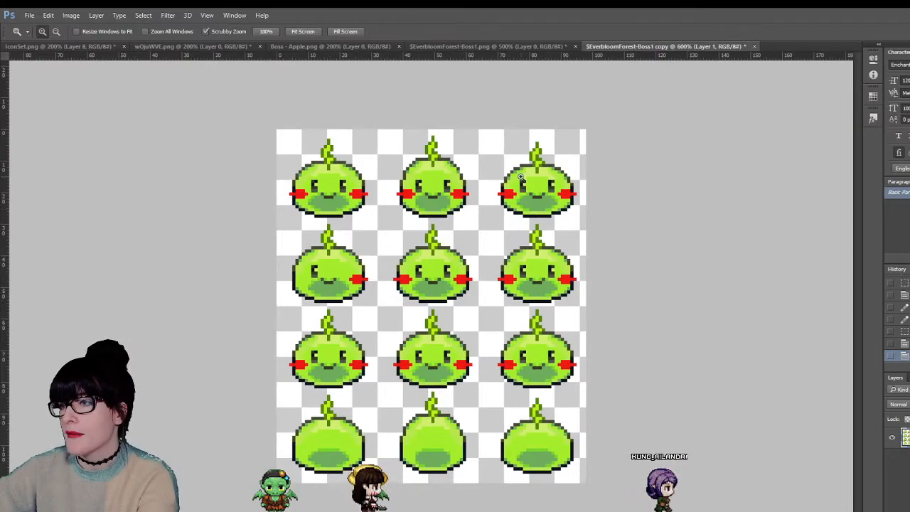
scroll(319, 283, down, 1)
scroll(319, 282, down, 1)
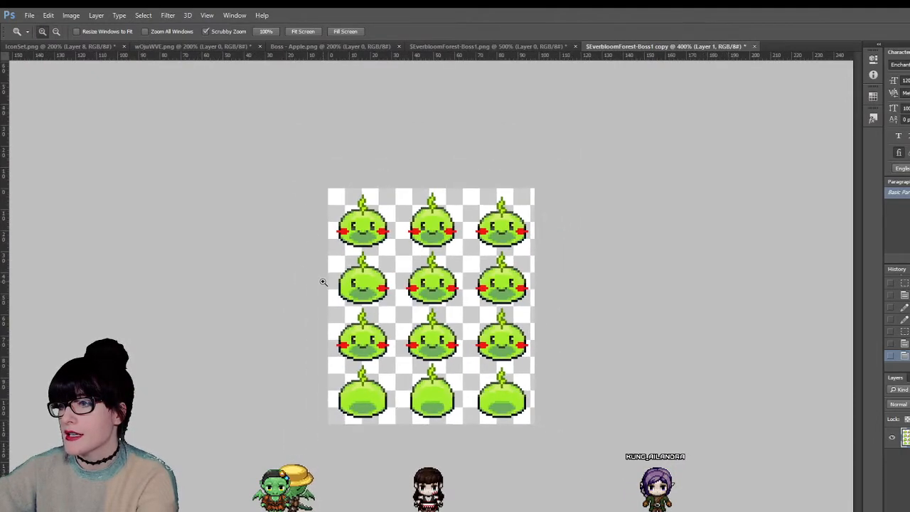
scroll(320, 281, up, 3)
scroll(244, 250, up, 1)
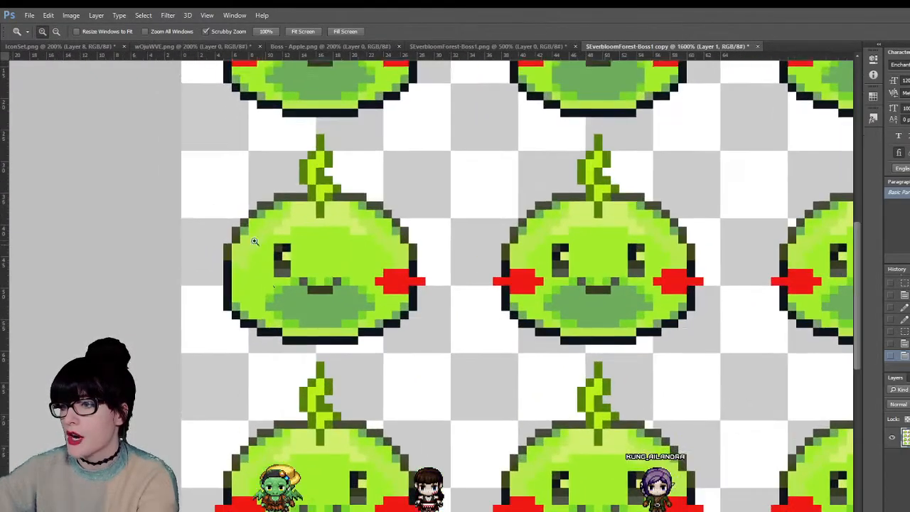
scroll(422, 333, up, 1)
- Erase the red pixel outside the right edge of the second row's first slime and repaint the outline pixel beside it
key(m)
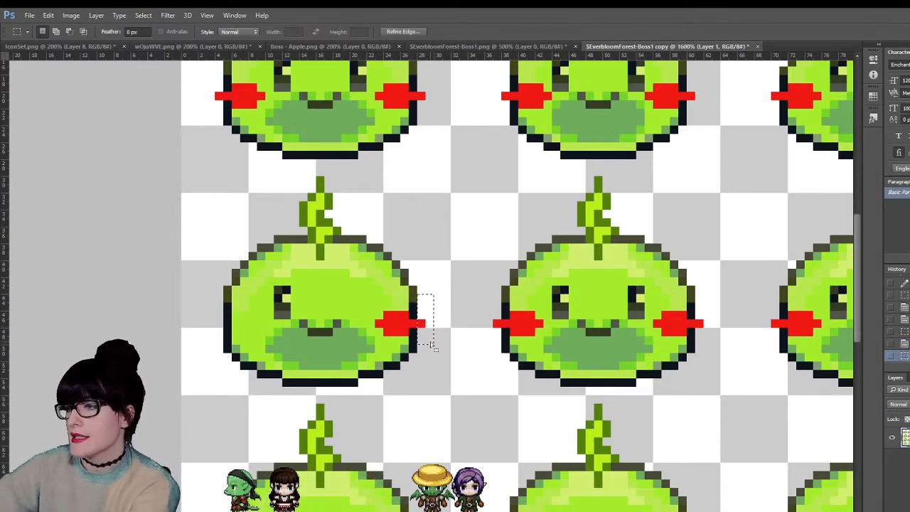
key(Delete)
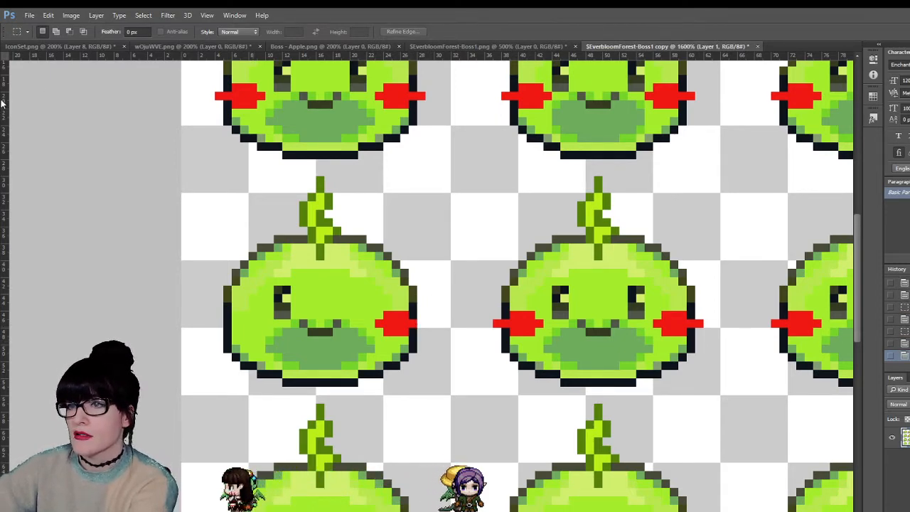
key(i)
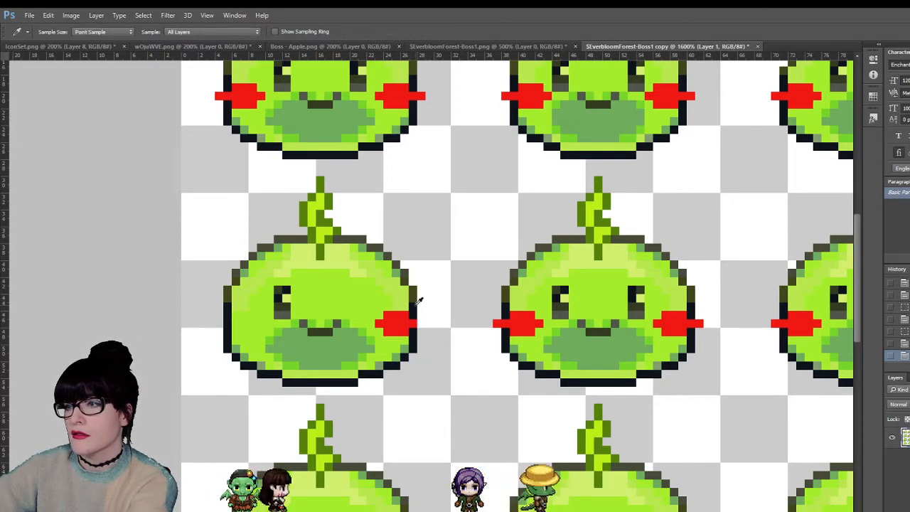
key(b)
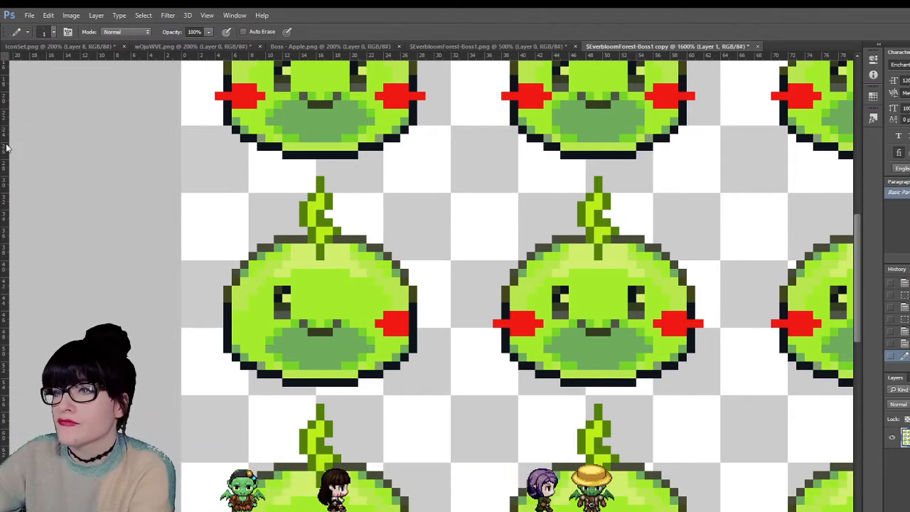
- Sample the body green and paint over the remaining right cheek of the second row's first slime
key(i)
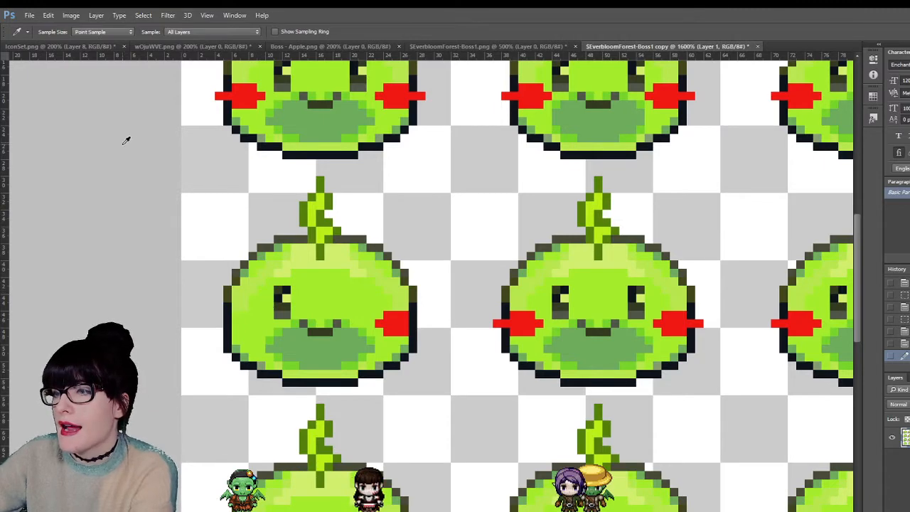
key(b)
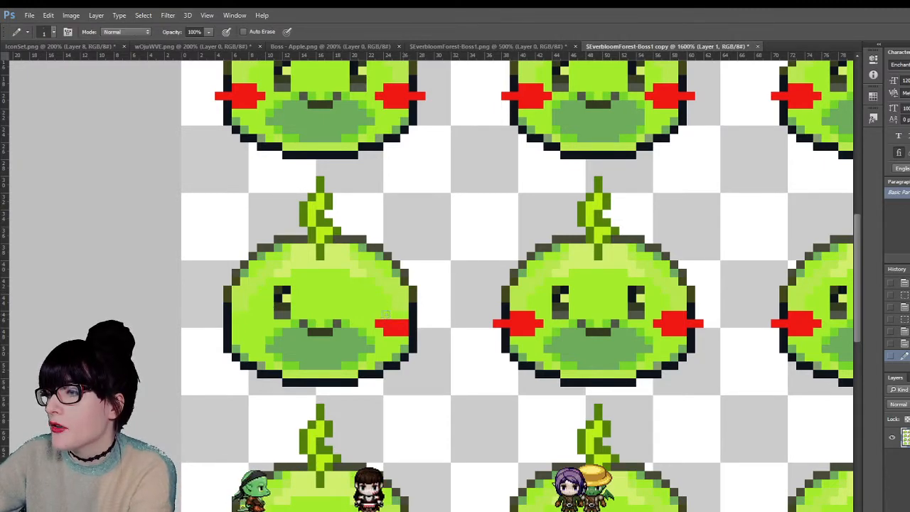
click(395, 327)
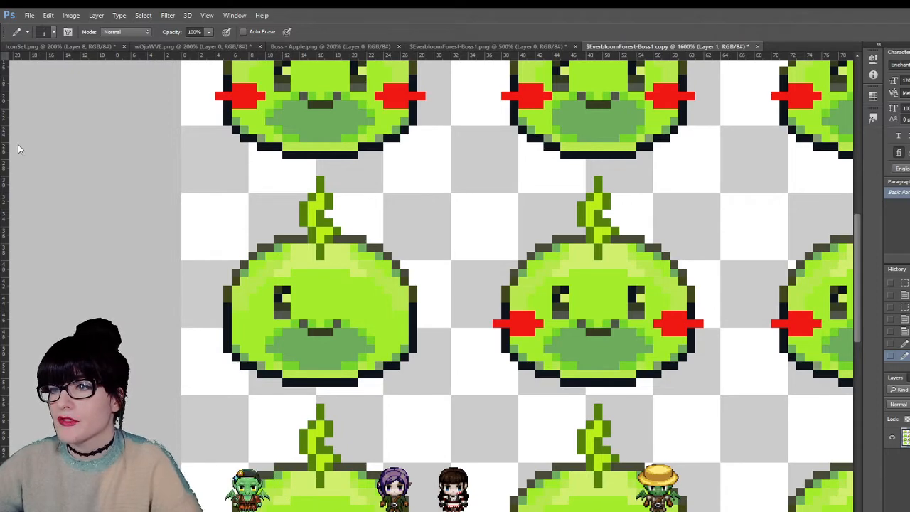
- Sample the surrounding greens and paint over the centred mouth of the second row's first slime
key(i)
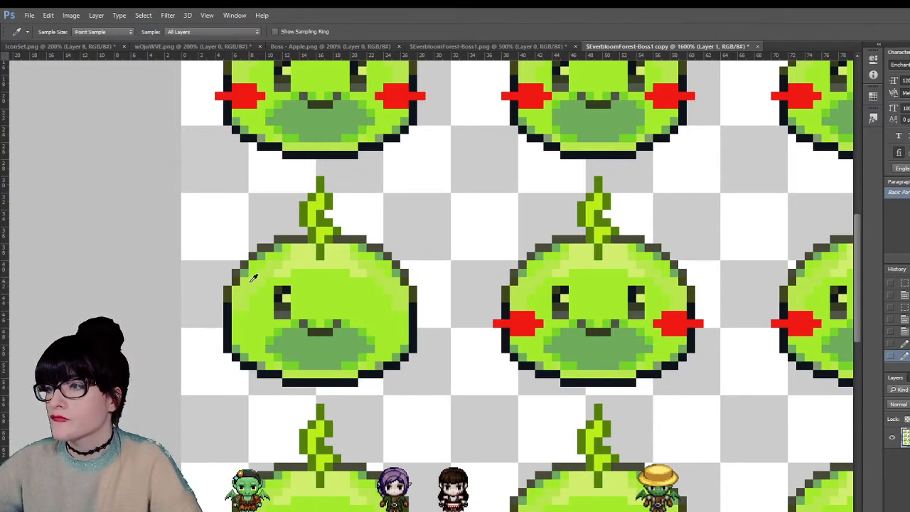
scroll(253, 277, down, 2)
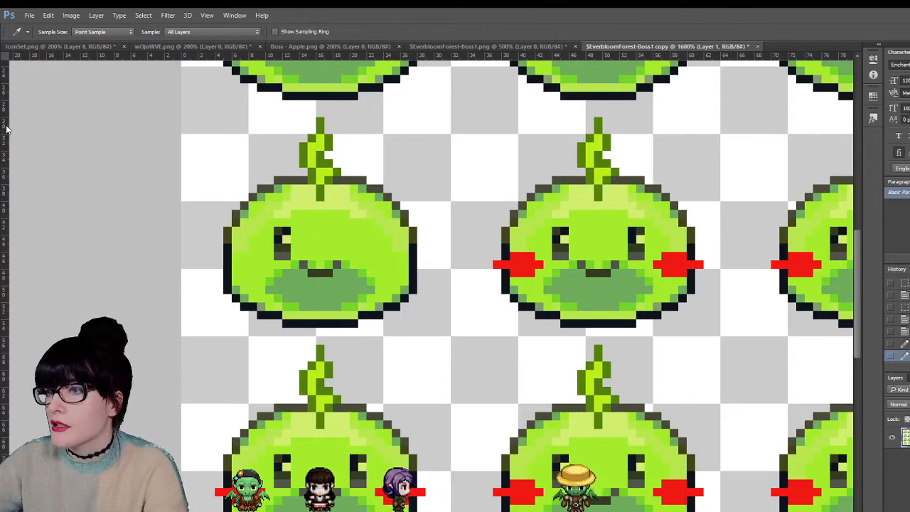
key(m)
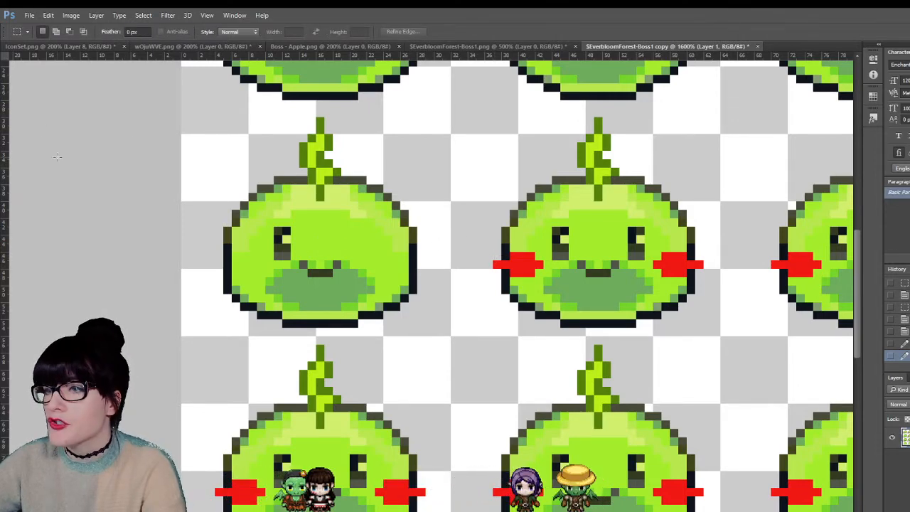
key(i)
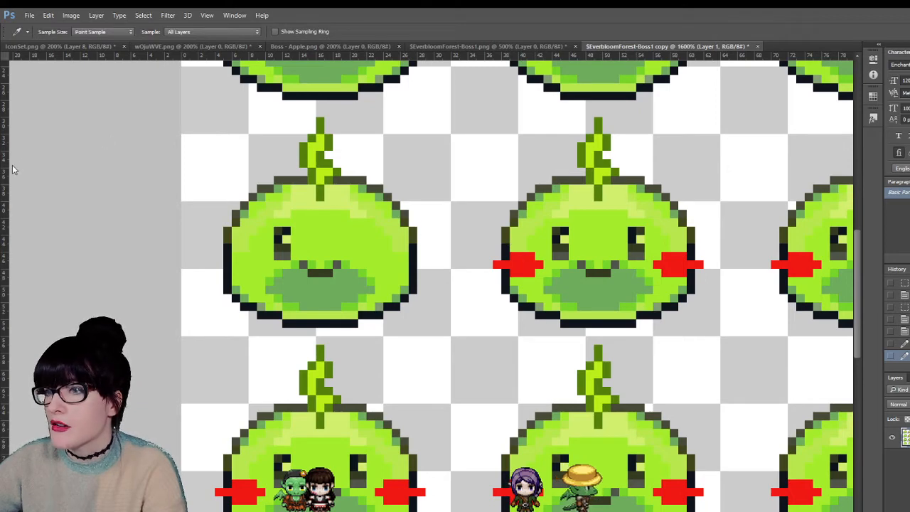
key(b)
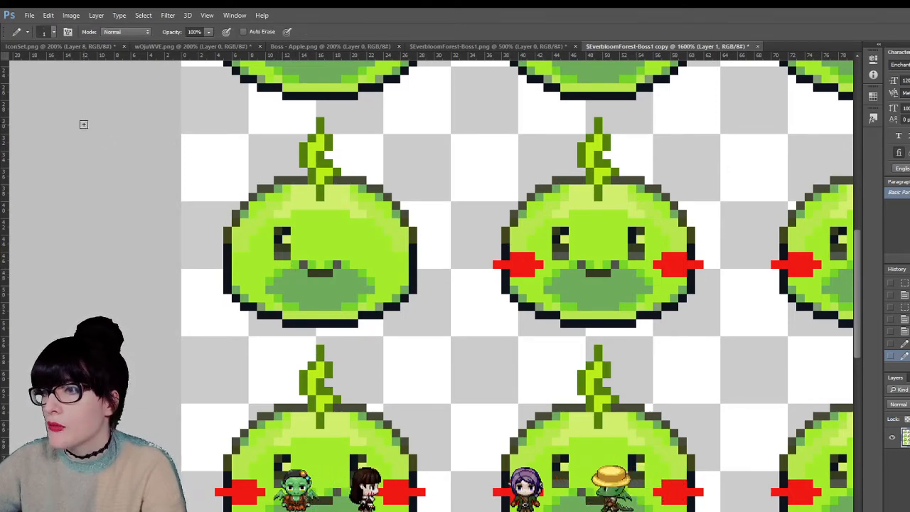
key(i)
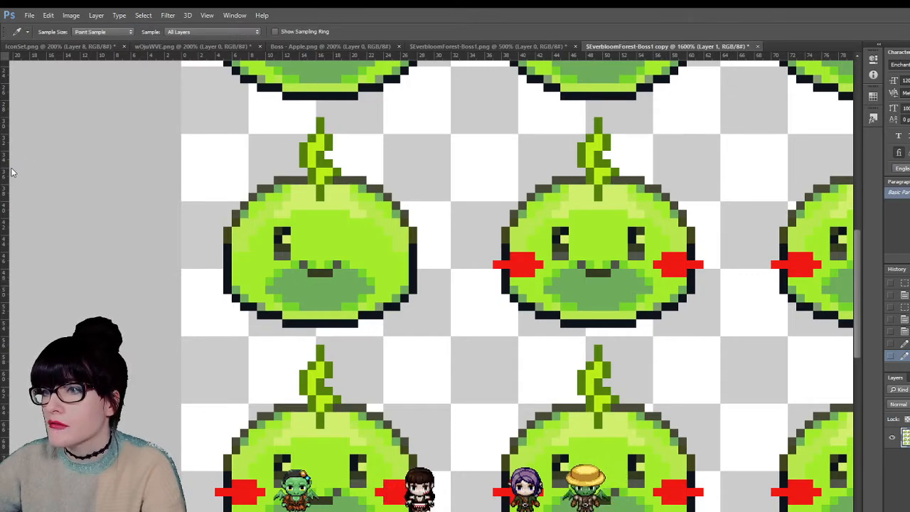
key(b)
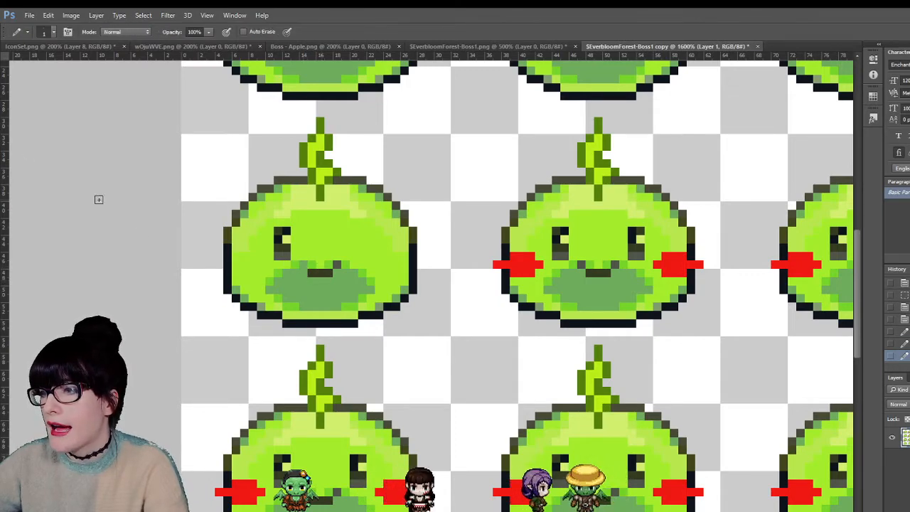
key(ctrl+z)
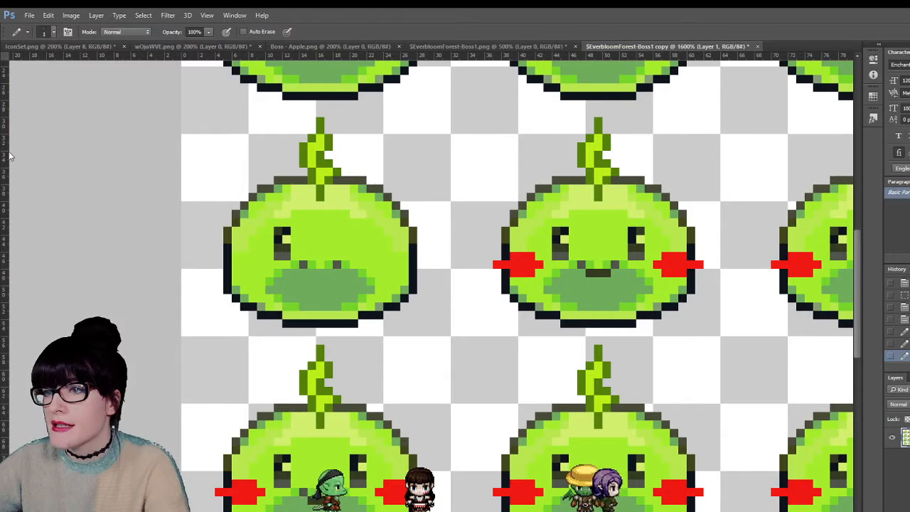
key(i)
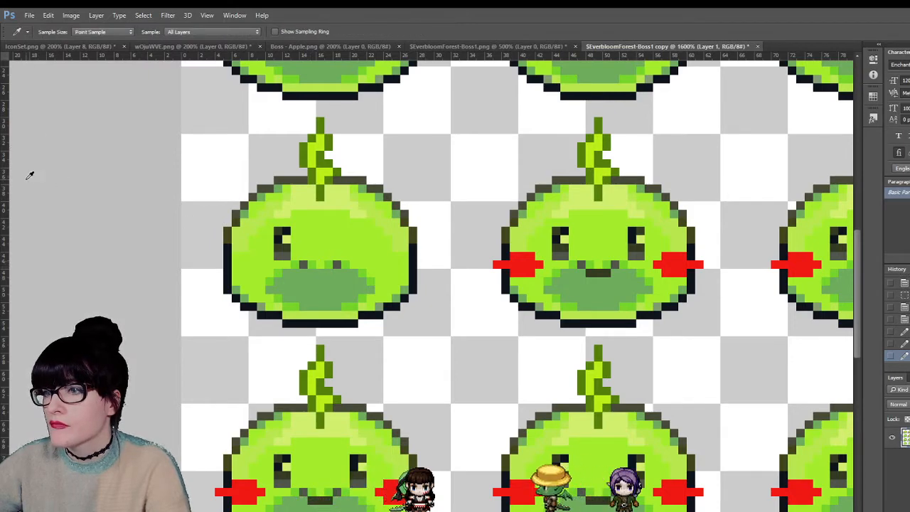
key(b)
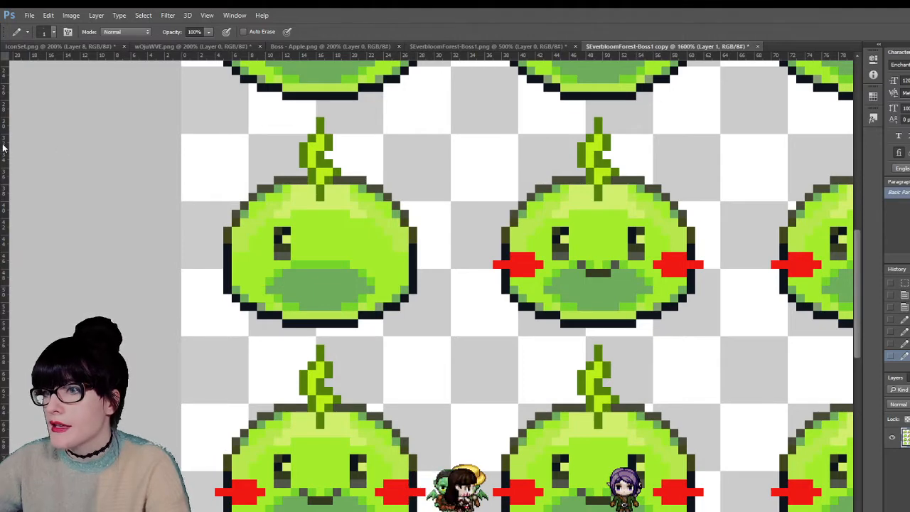
- Sample the mouth colours and draw a partial mouth with one raised corner pixel at the left edge of the second row's first slime
key(i)
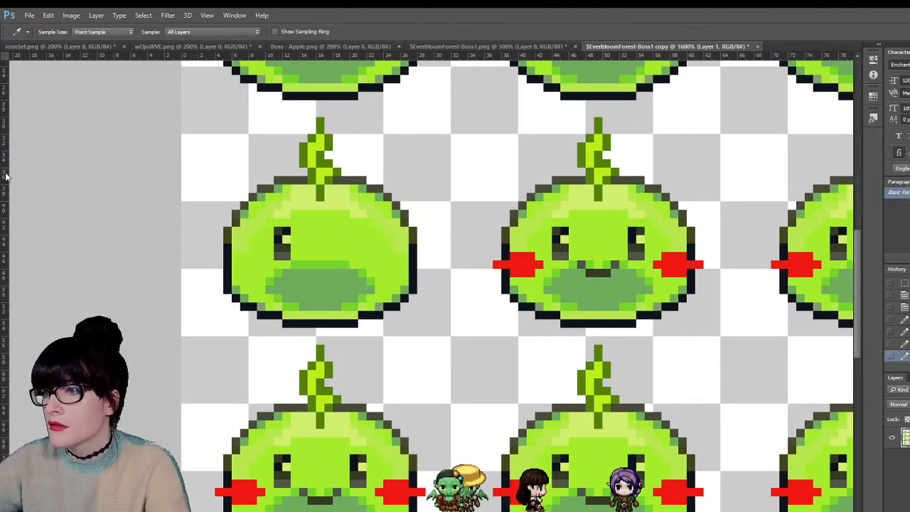
key(b)
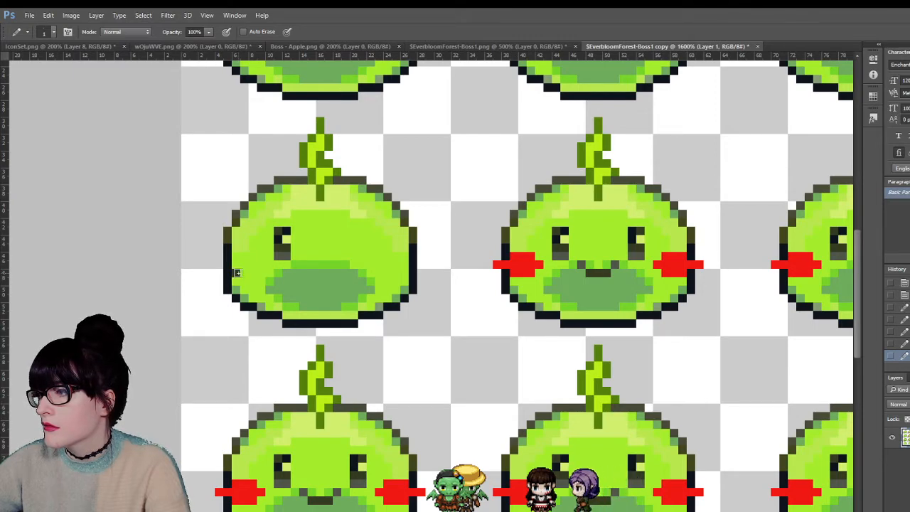
key(i)
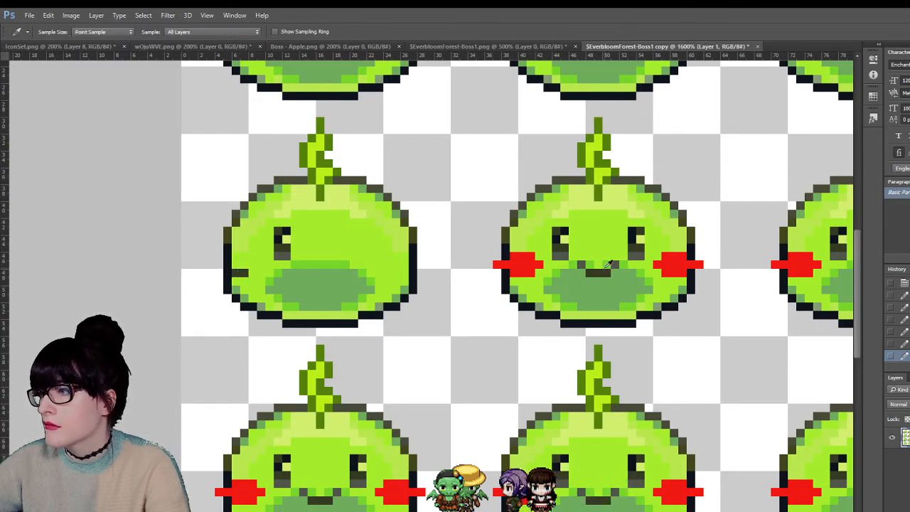
key(b)
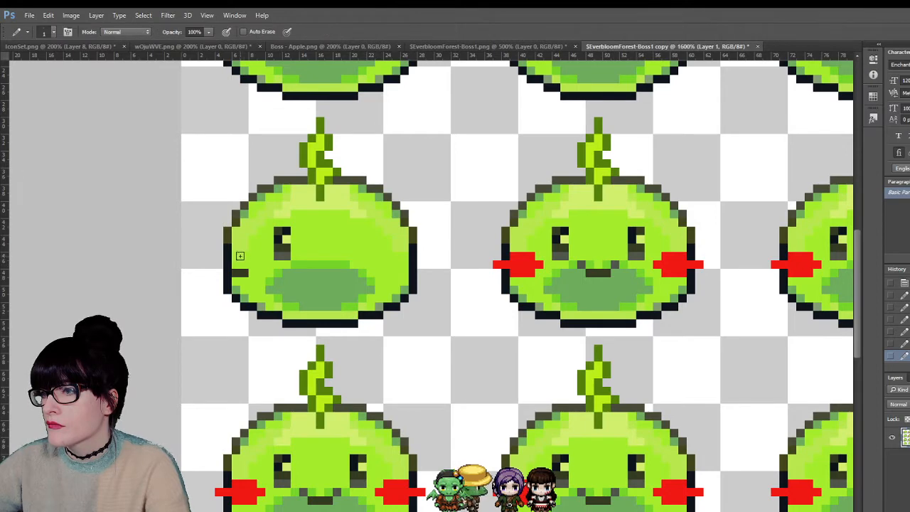
key(m)
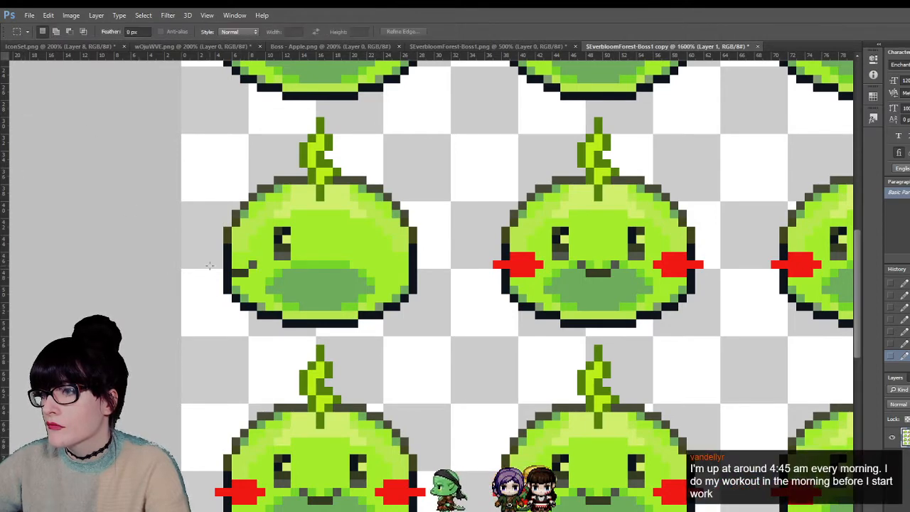
mouse_move(226, 260)
mouse_down()
mouse_move(436, 276)
mouse_move(651, 275)
mouse_up()
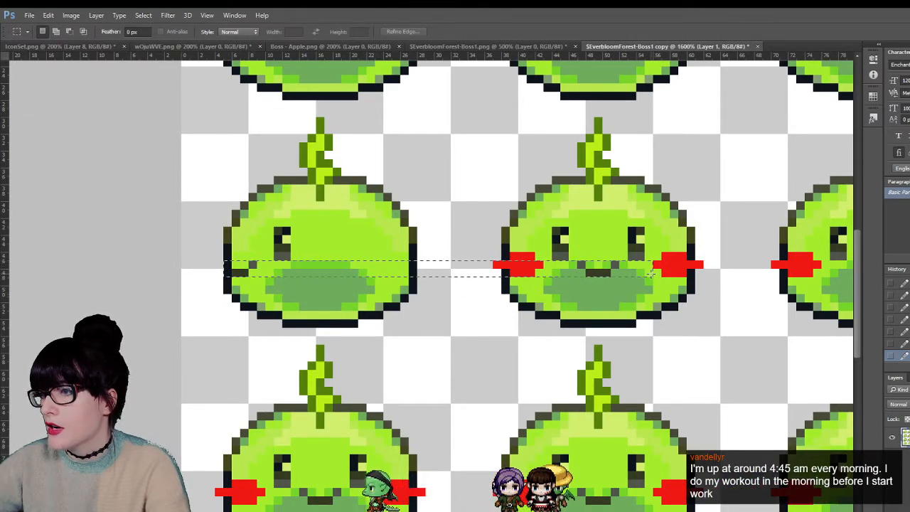
key(ctrl+d)
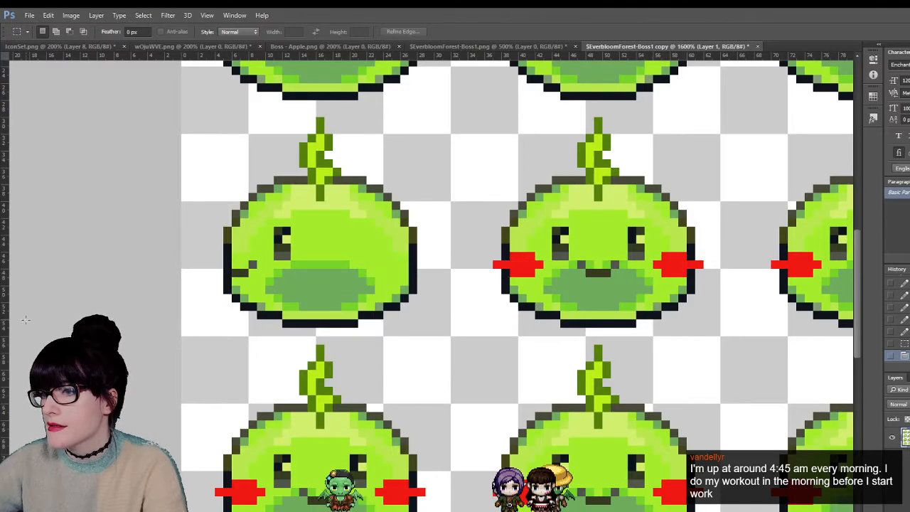
- Select the remaining eye of the second row's first slime and shift it one pixel left, closer to the new mouth
key(z)
alt+click(425, 248)
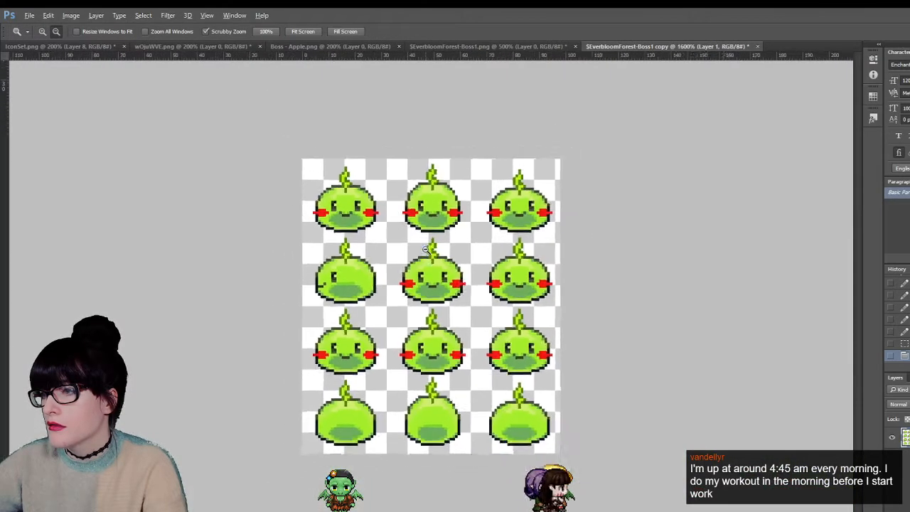
alt+click(423, 279)
alt+click(424, 307)
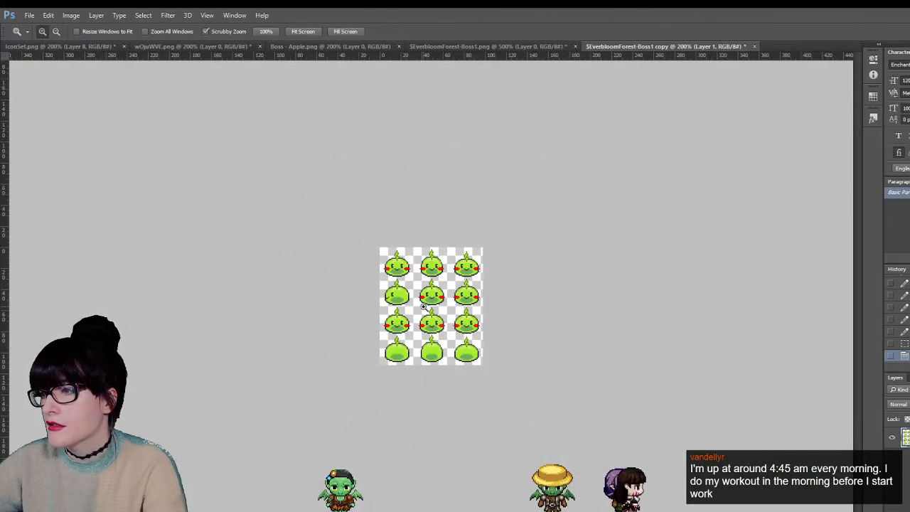
click(413, 319)
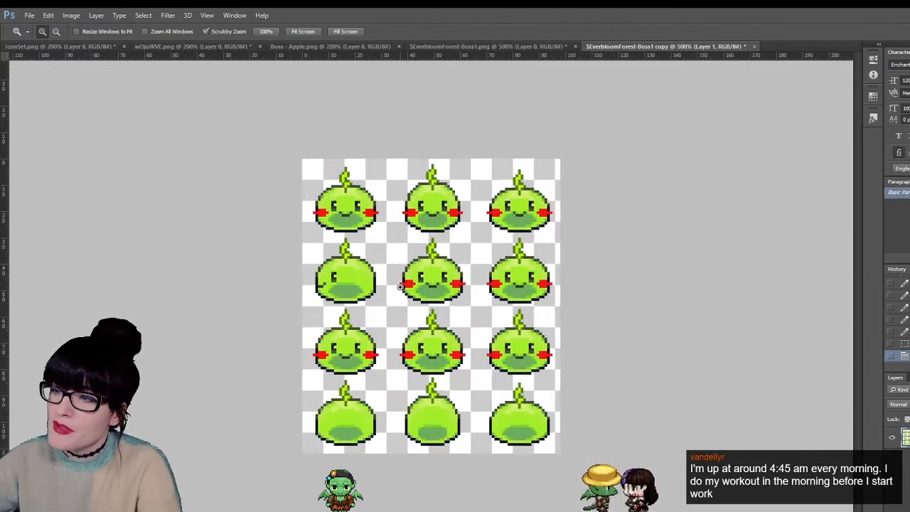
click(401, 287)
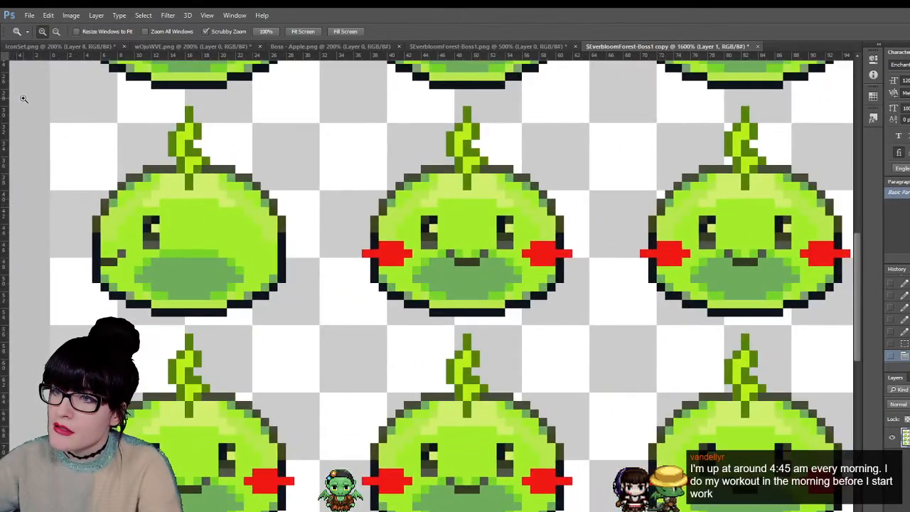
key(m)
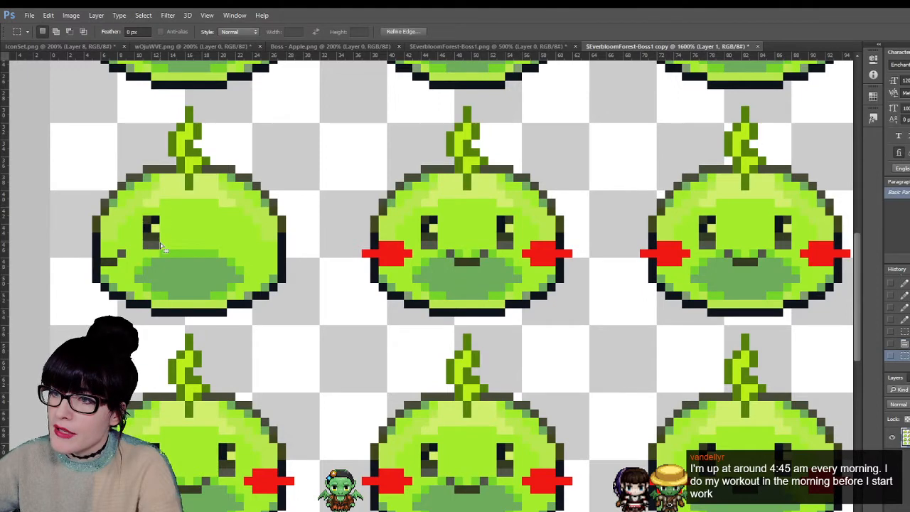
drag(142, 215, 161, 249)
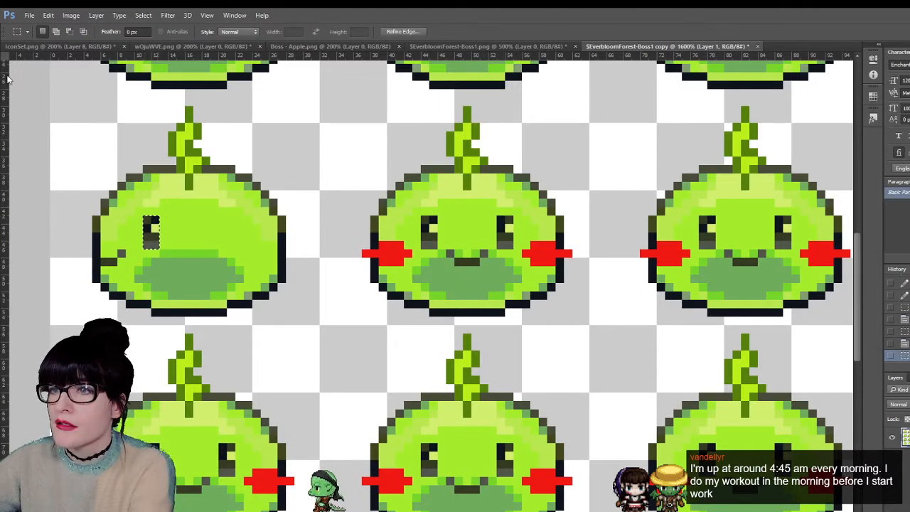
key(v)
key(Left)
key(Left)
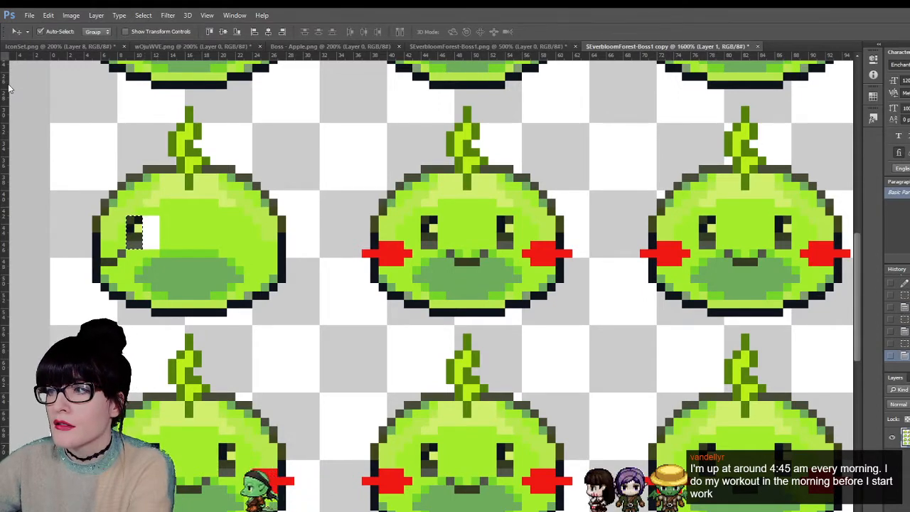
key(ctrl+d)
key(m)
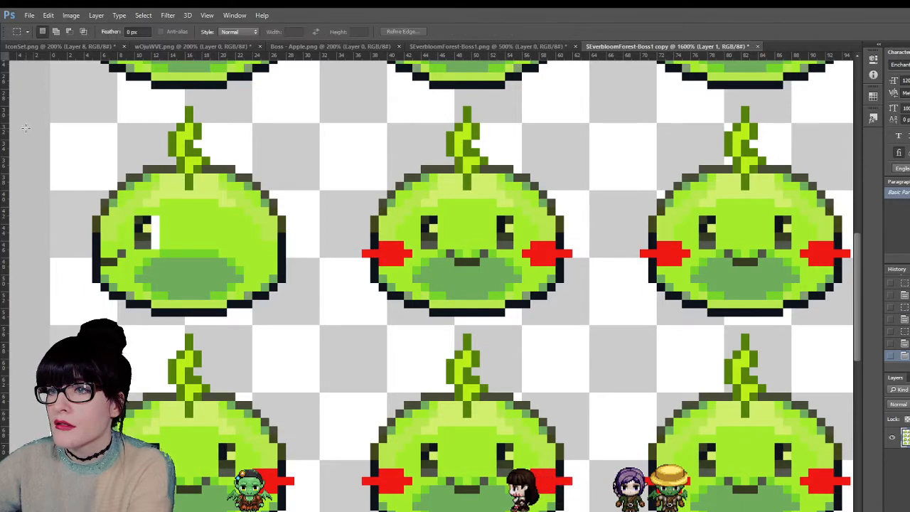
- Sample the body green and fill the transparent gap beside the moved eye
key(i)
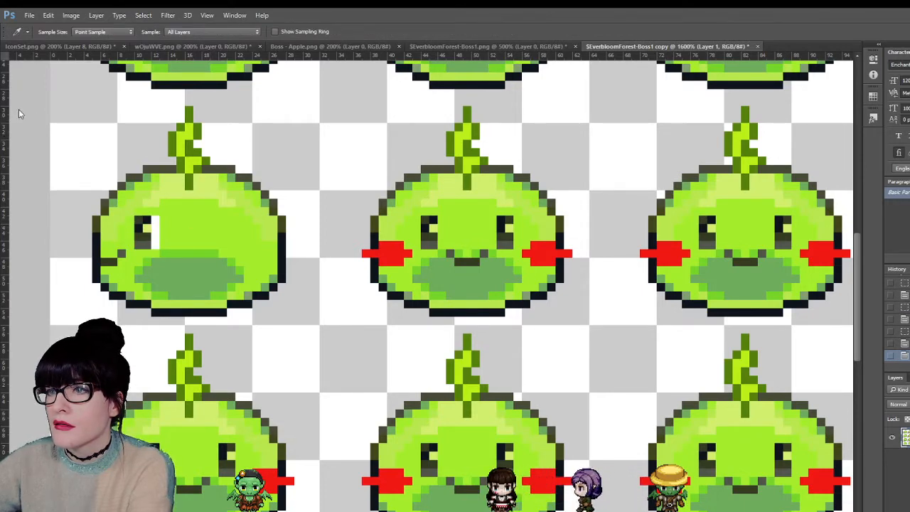
key(b)
drag(153, 220, 152, 245)
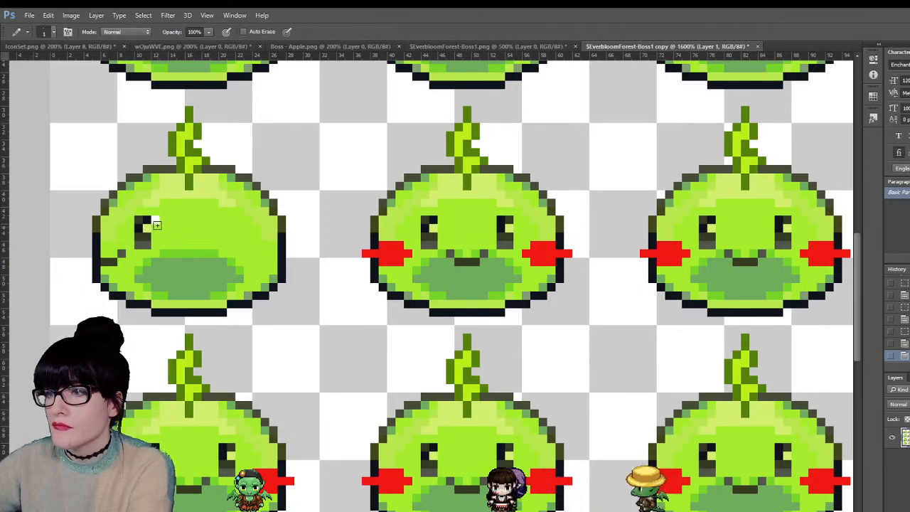
- Examine how the side-view slime's shifted eye and mouth read at small size within the whole sprite sheet
key(z)
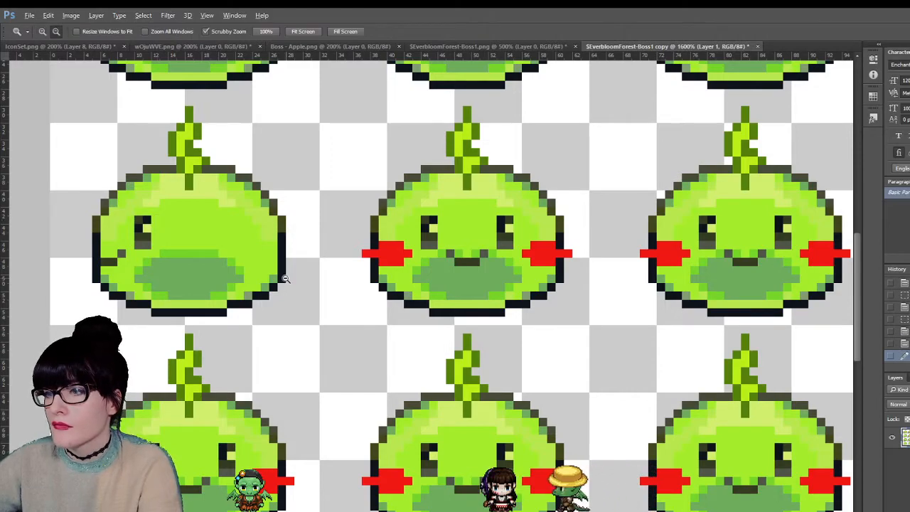
alt+click(285, 278)
alt+click(285, 278)
key(ctrl+minus)
key(ctrl+minus)
key(ctrl+minus)
key(ctrl+minus)
key(ctrl+minus)
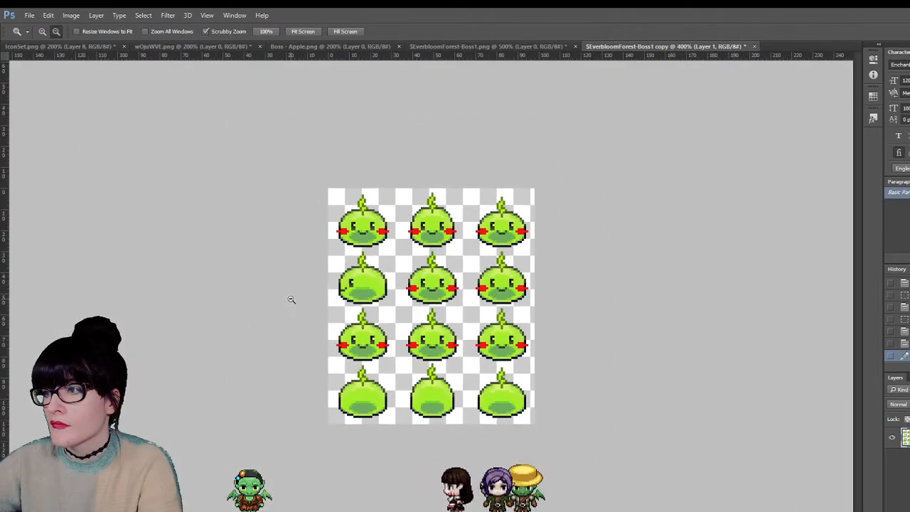
key(ctrl+minus)
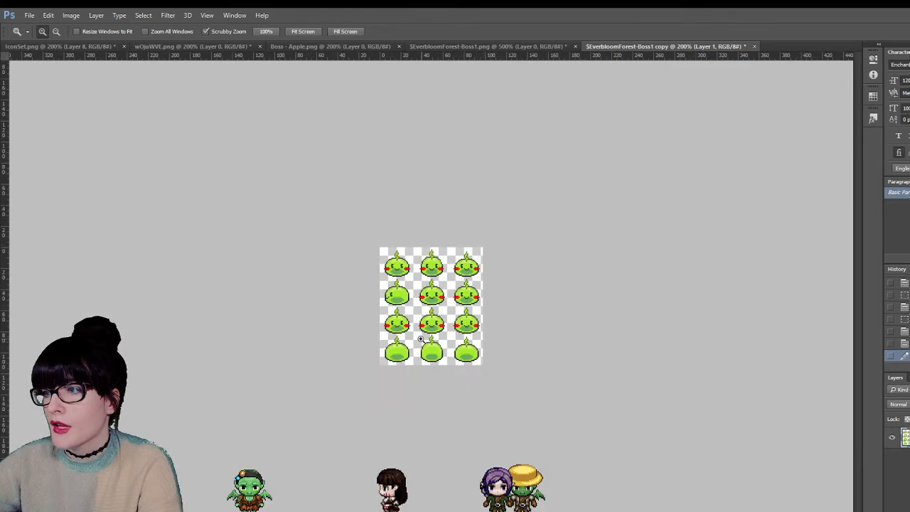
key(ctrl+plus)
key(ctrl+plus)
key(ctrl+plus)
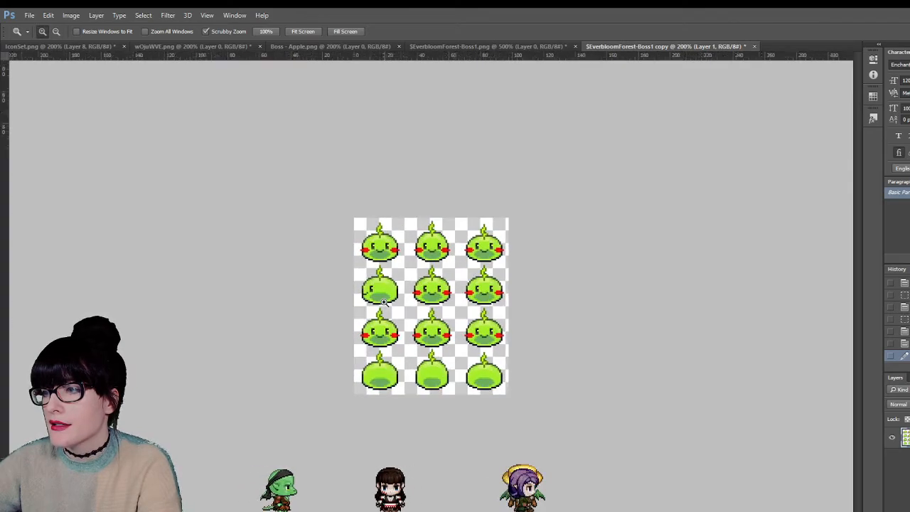
- Compare the green slime sheet with the coloured slimes in $EverbloomForest-Boss1.png and the reference artwork in Boss - Apple.png
click(501, 45)
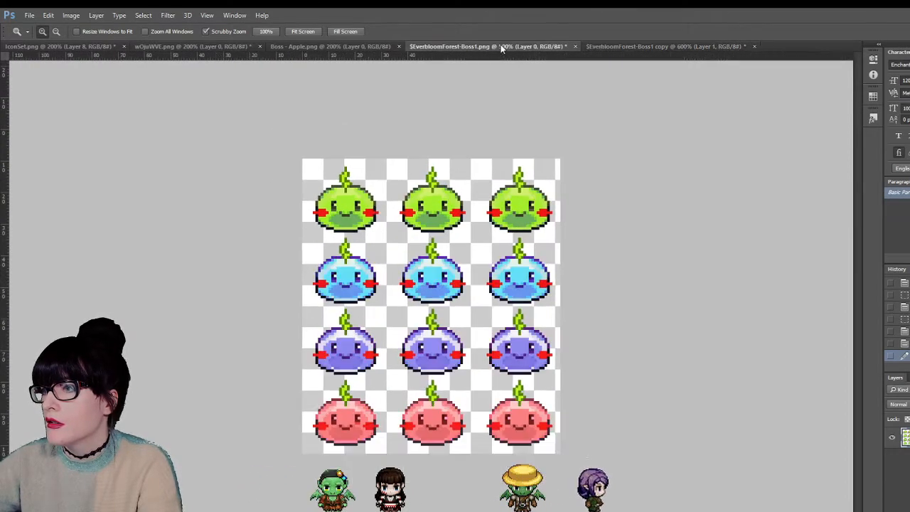
click(604, 46)
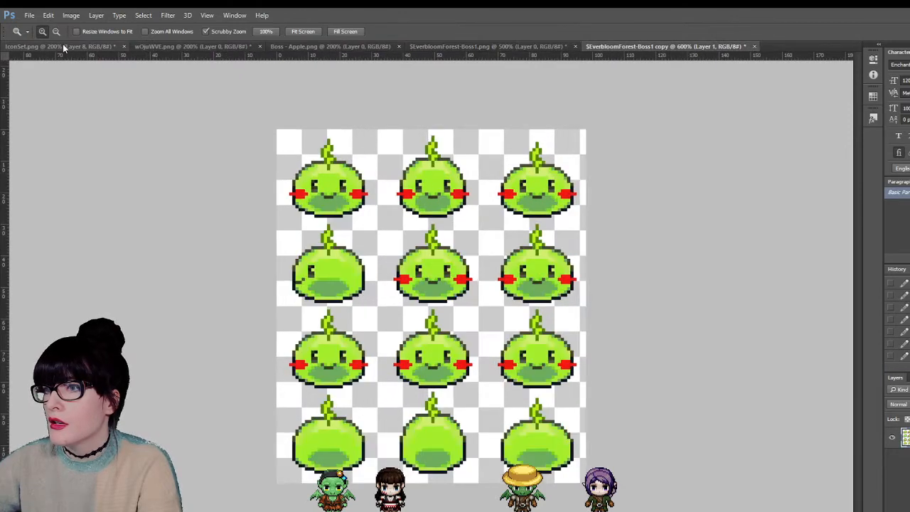
click(286, 46)
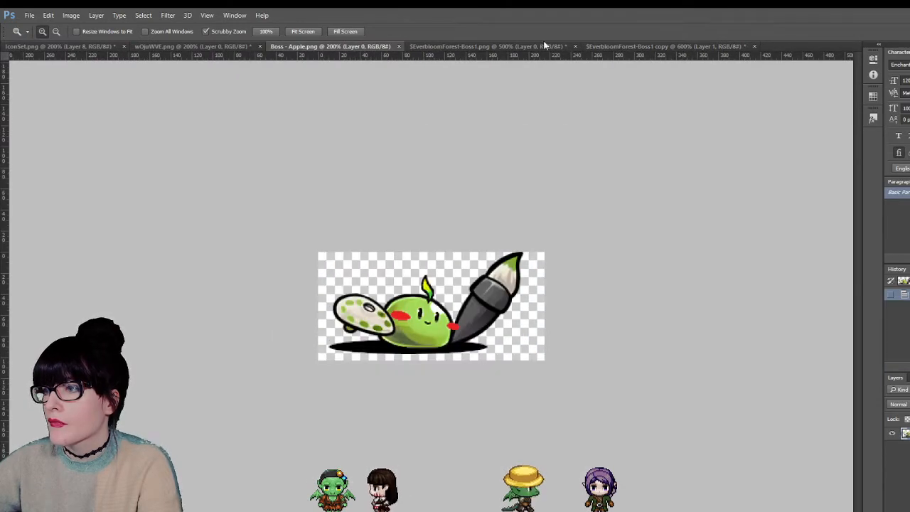
click(621, 45)
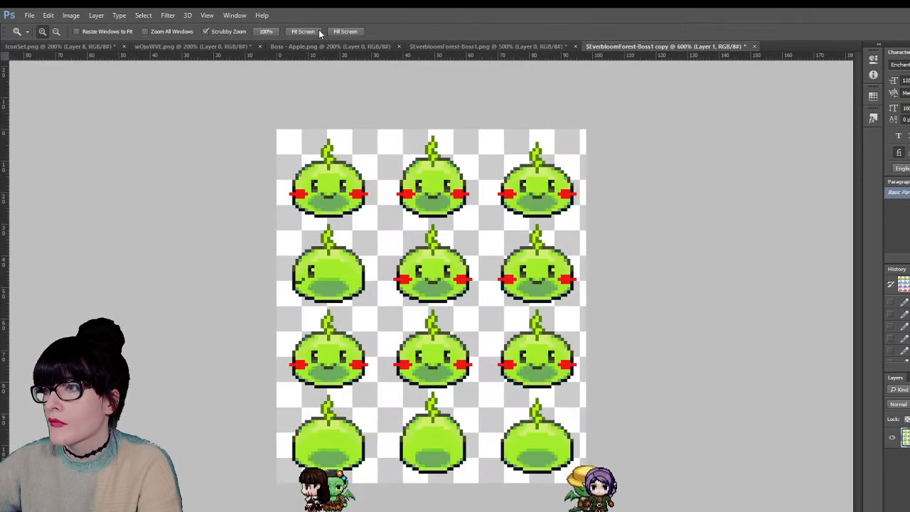
- Paint a small red cheek, three pixels tall and five wide, behind the eye of the second row's first slime
click(285, 46)
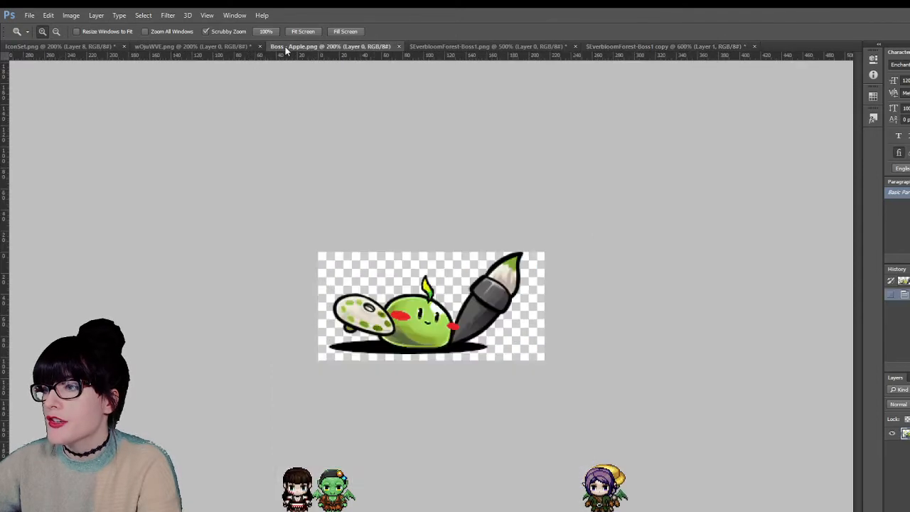
click(610, 47)
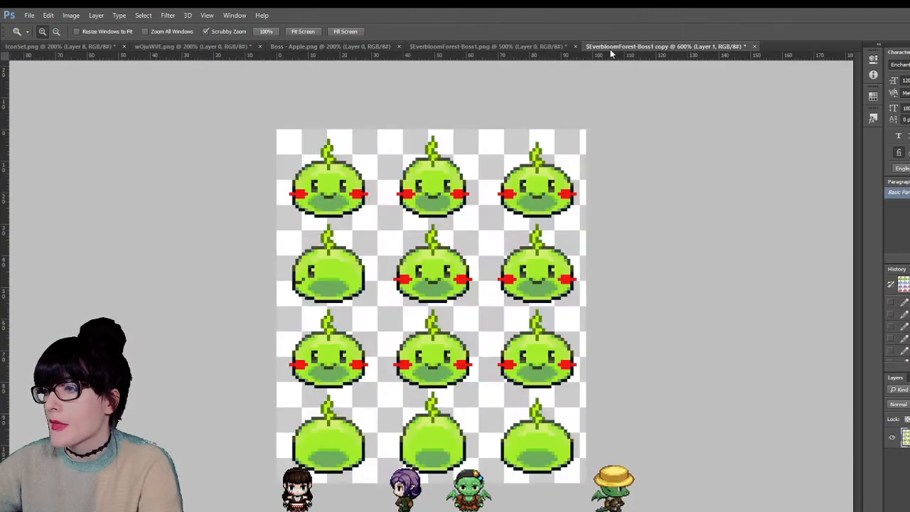
click(315, 271)
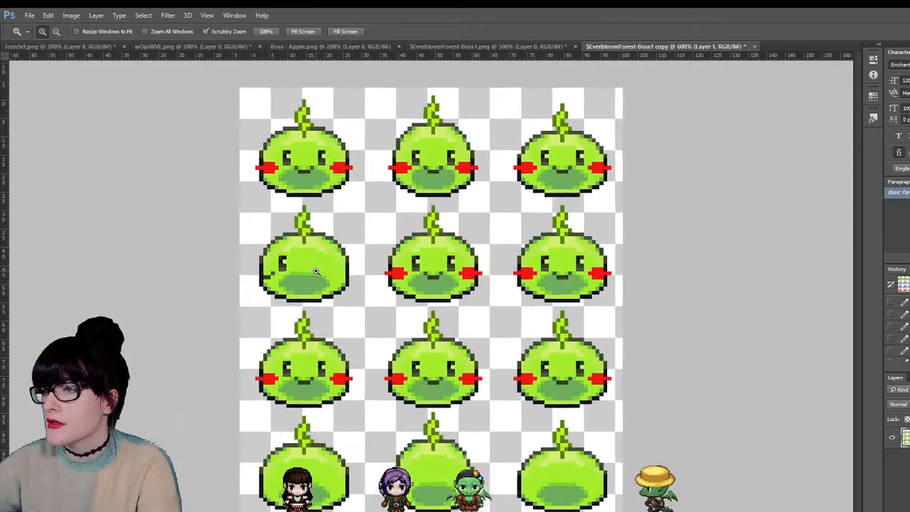
scroll(35, 87, up, 2)
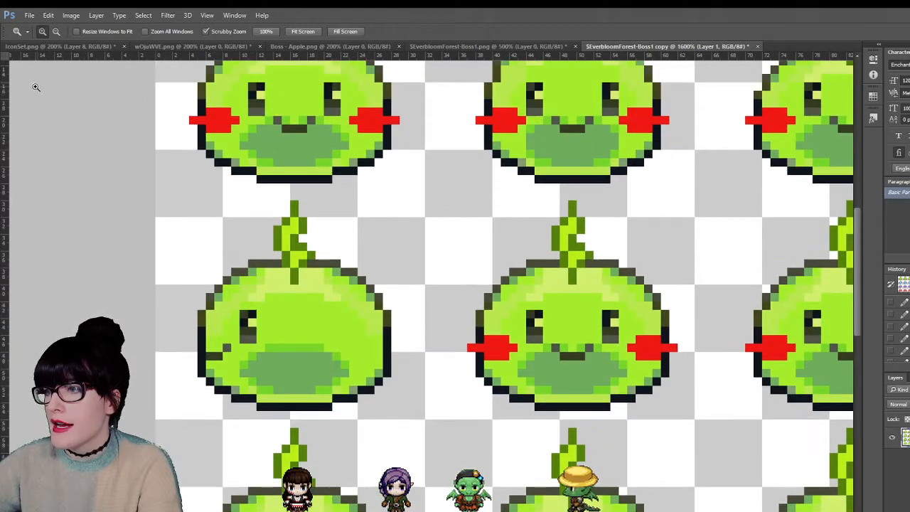
key(m)
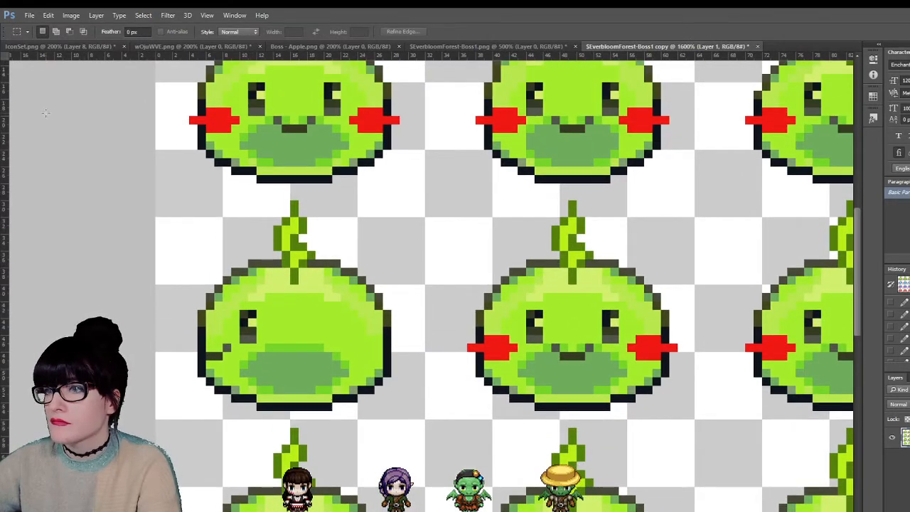
key(b)
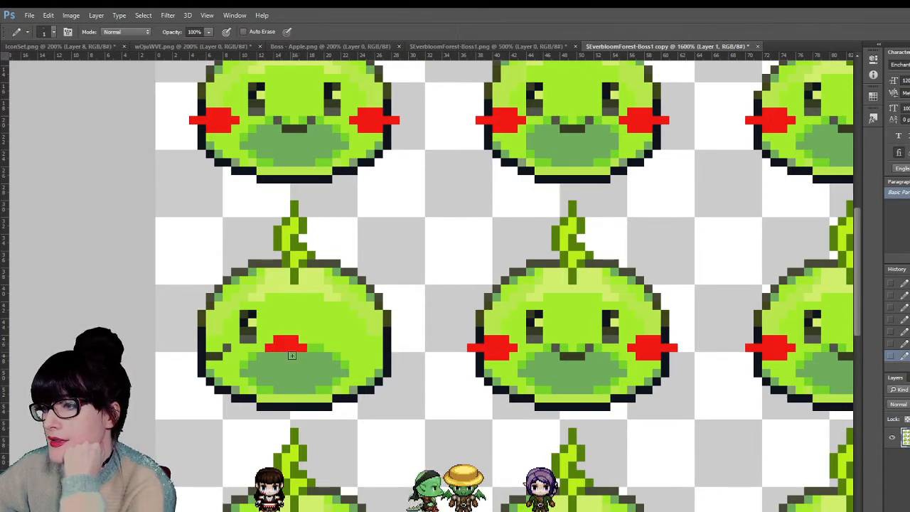
drag(292, 354, 277, 354)
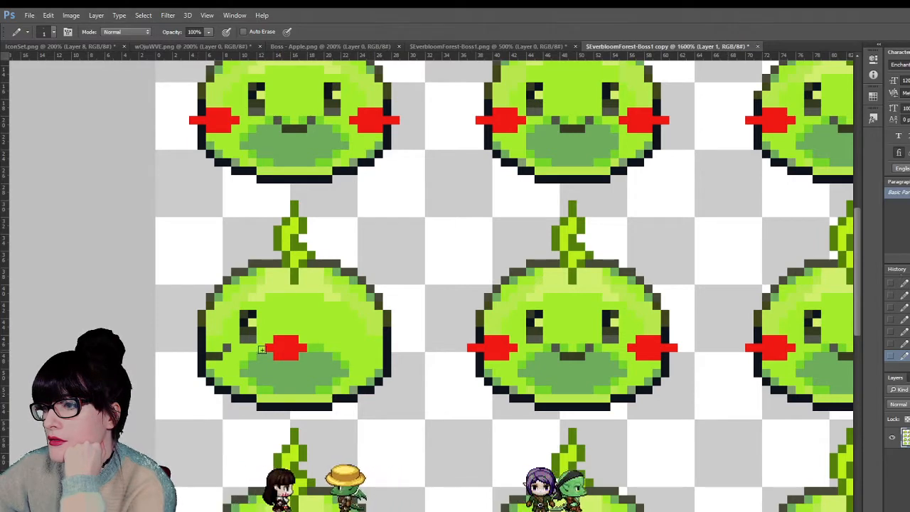
click(268, 347)
click(311, 348)
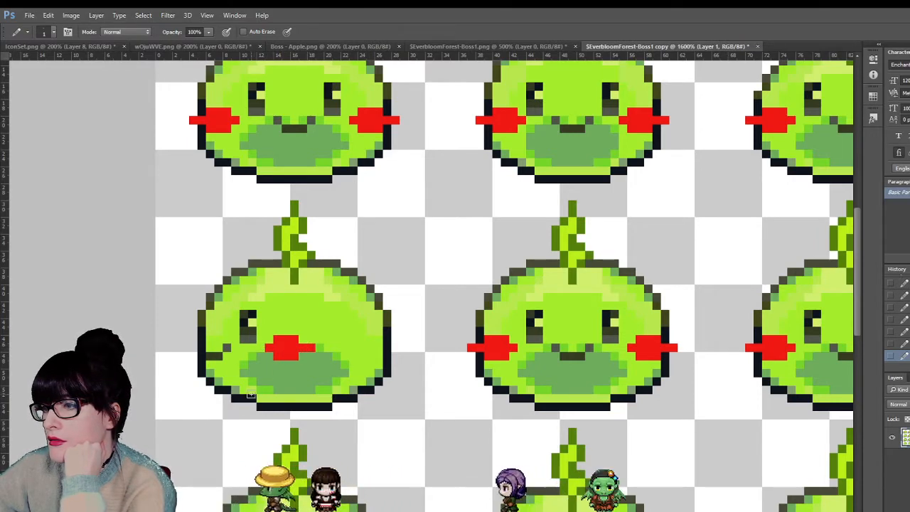
key(ctrl+z)
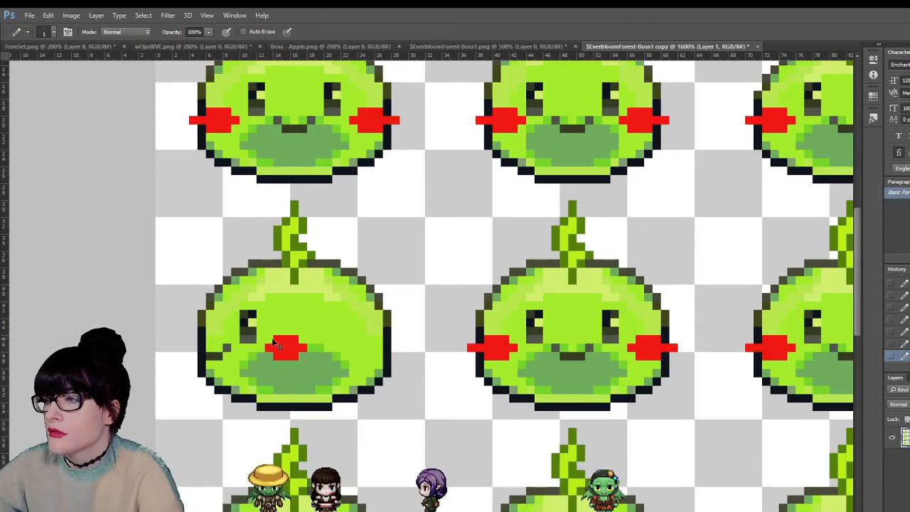
- Widen the side-view slime's red cheek to six pixels and check how it reads at small size
key(z)
drag(443, 372, 256, 245)
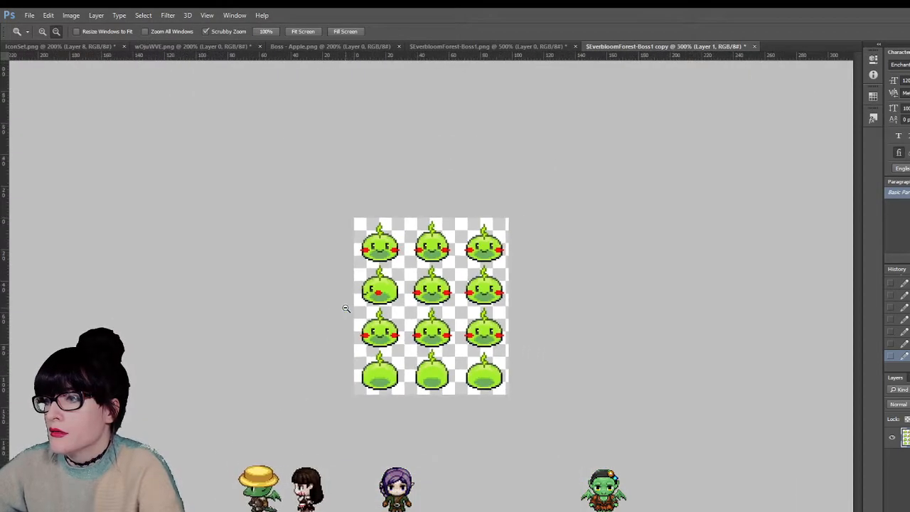
click(385, 317)
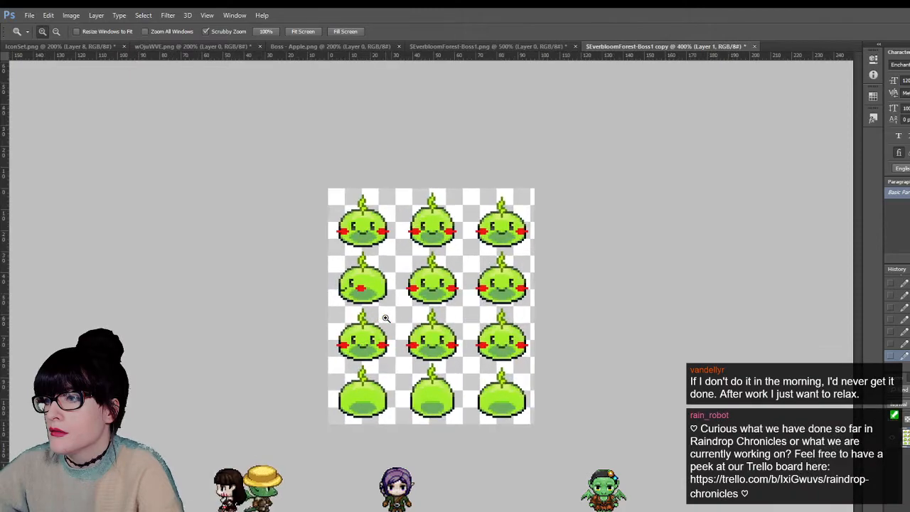
alt+click(371, 292)
drag(372, 292, 163, 102)
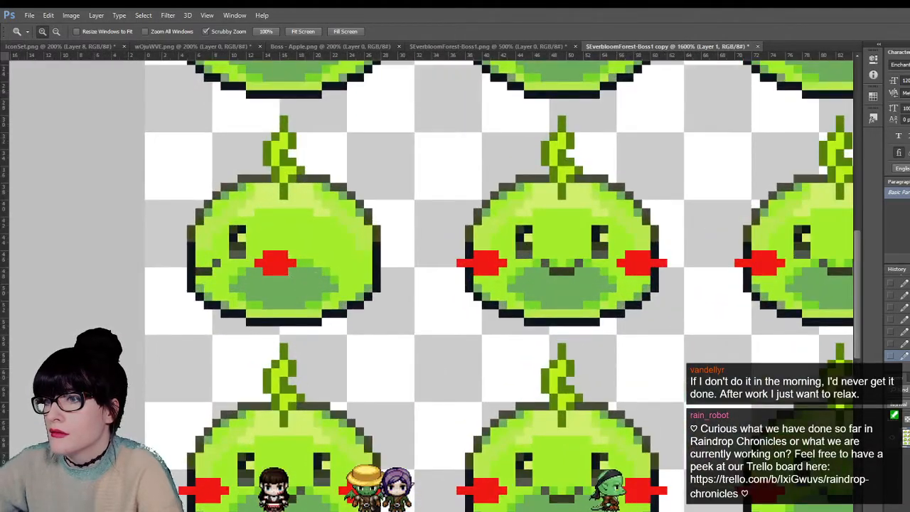
key(b)
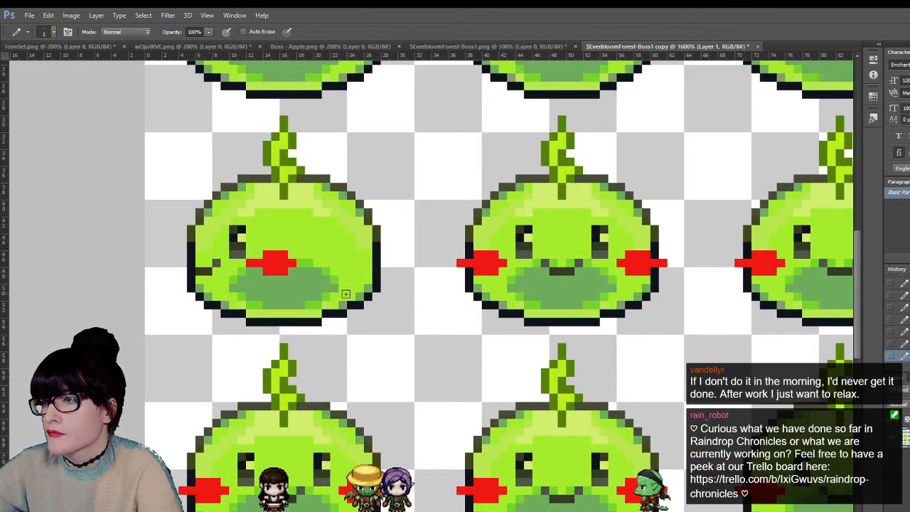
click(250, 265)
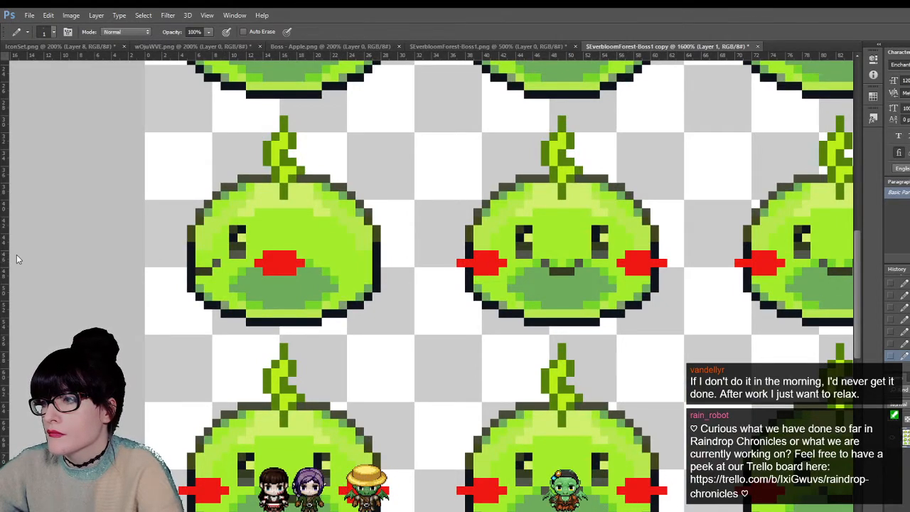
key(z)
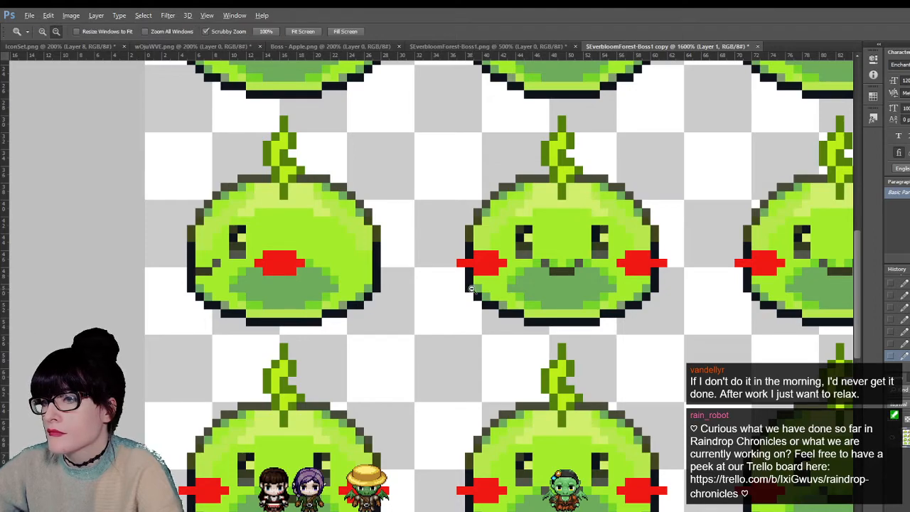
drag(604, 288, 472, 288)
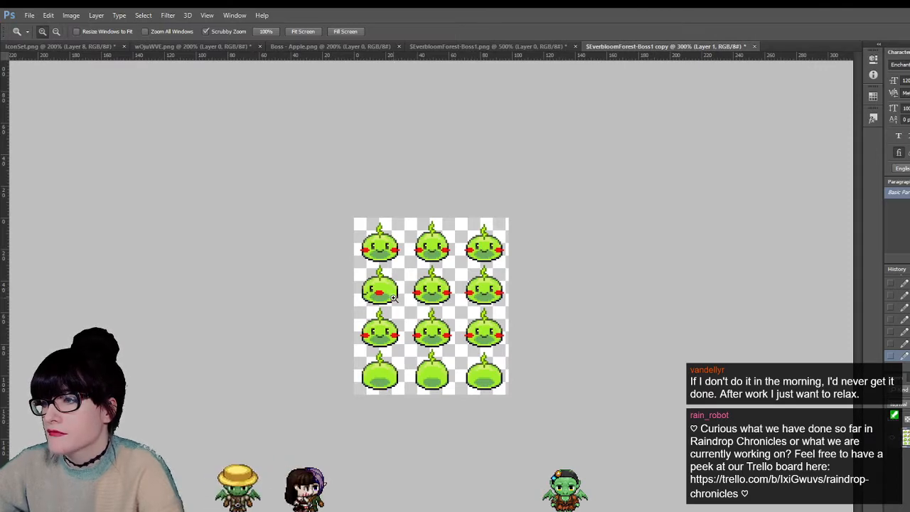
drag(393, 298, 394, 298)
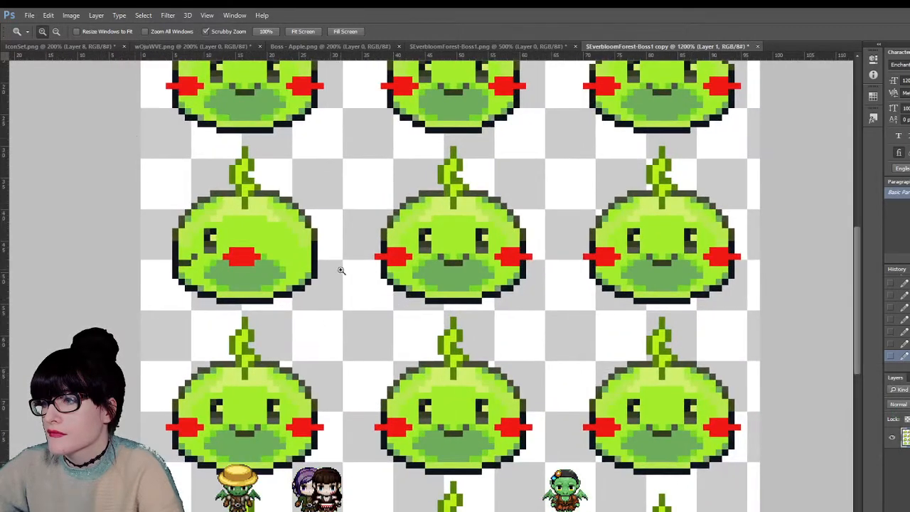
key(m)
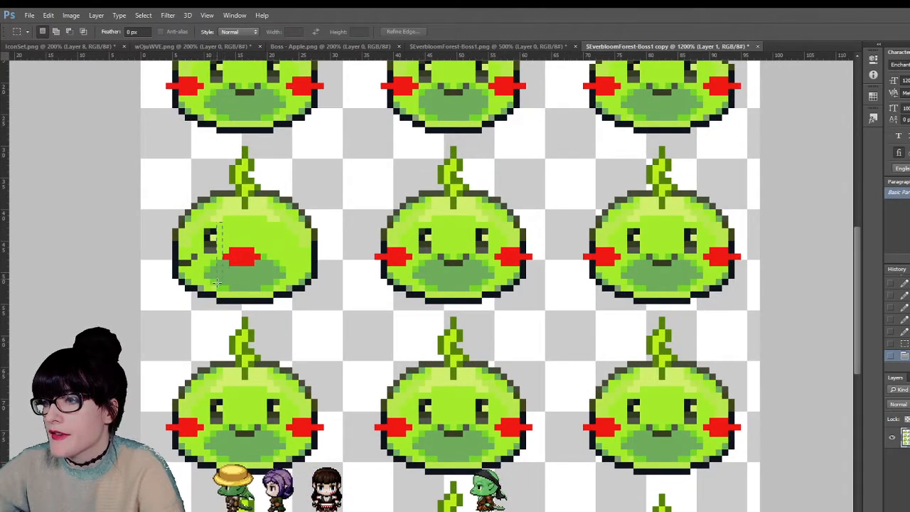
drag(219, 224, 220, 284)
key(ctrl+d)
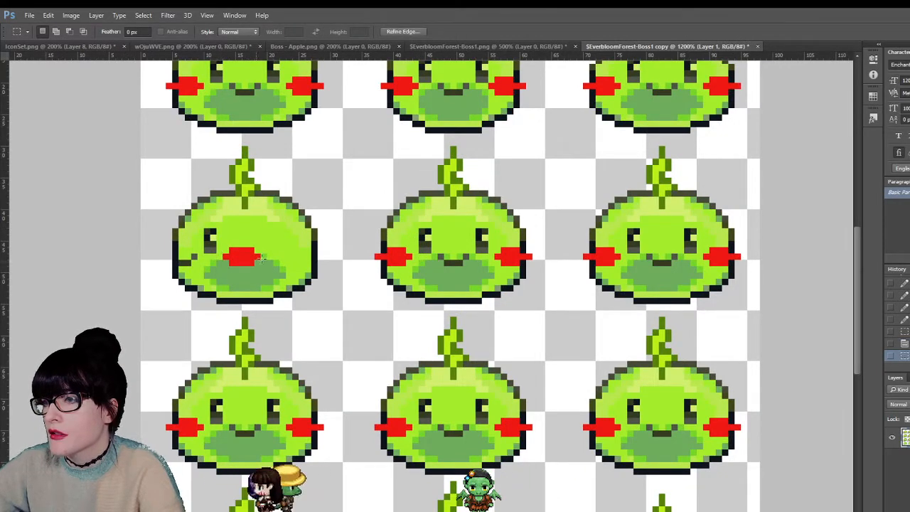
drag(300, 242, 449, 264)
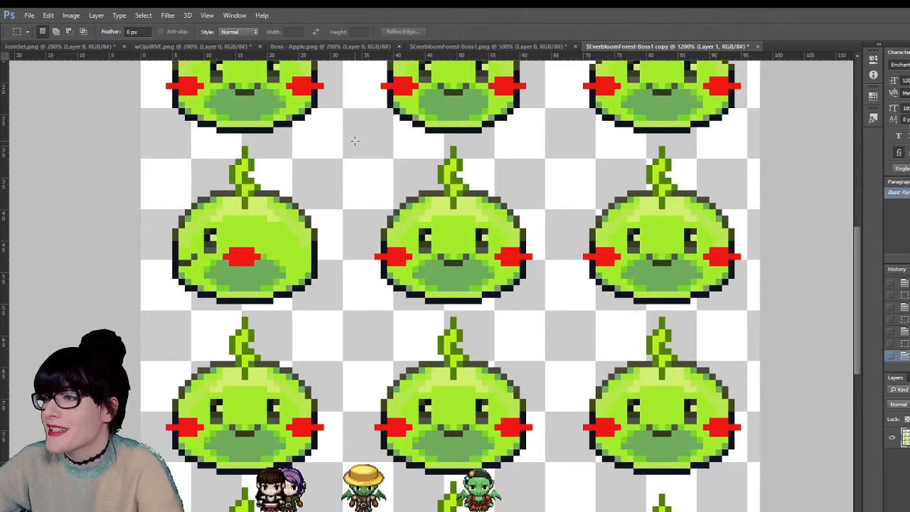
scroll(272, 196, up, 3)
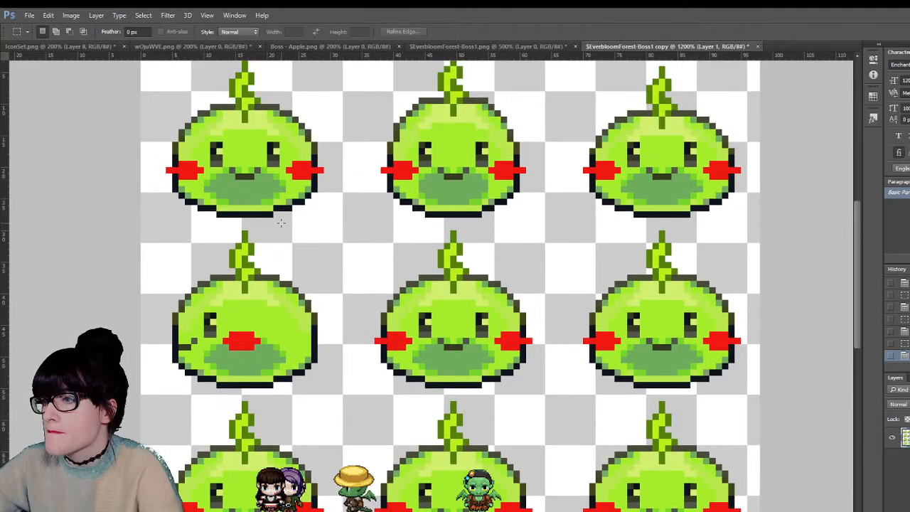
scroll(342, 225, up, 1)
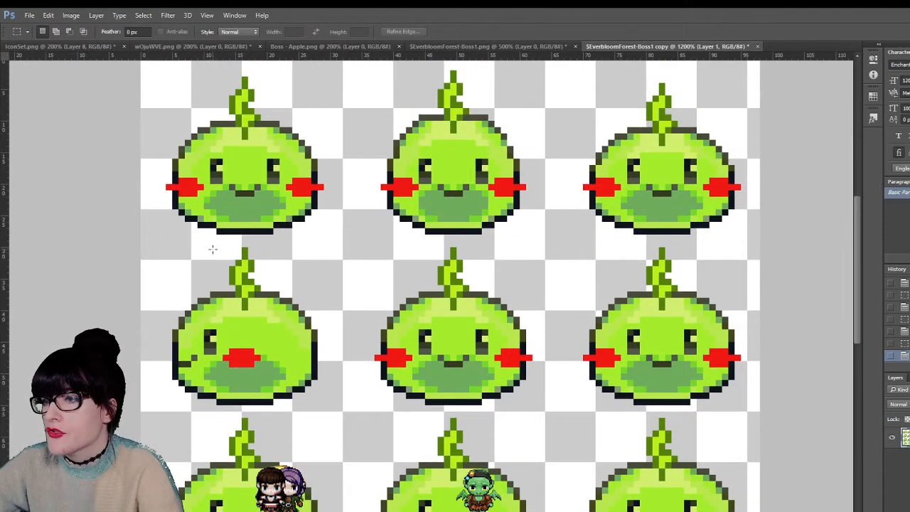
drag(211, 249, 559, 381)
key(ctrl+d)
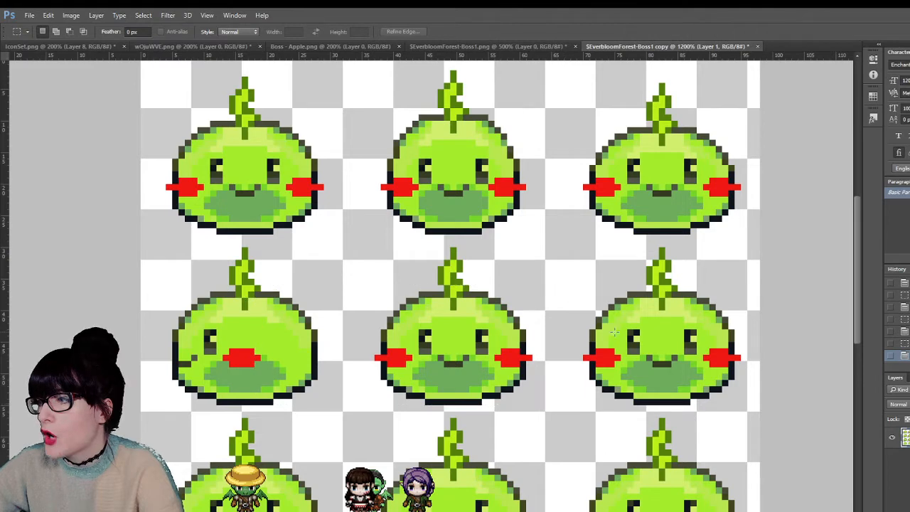
- Try clearing the second row's middle and last slimes, and undo the deletion
scroll(493, 274, down, 1)
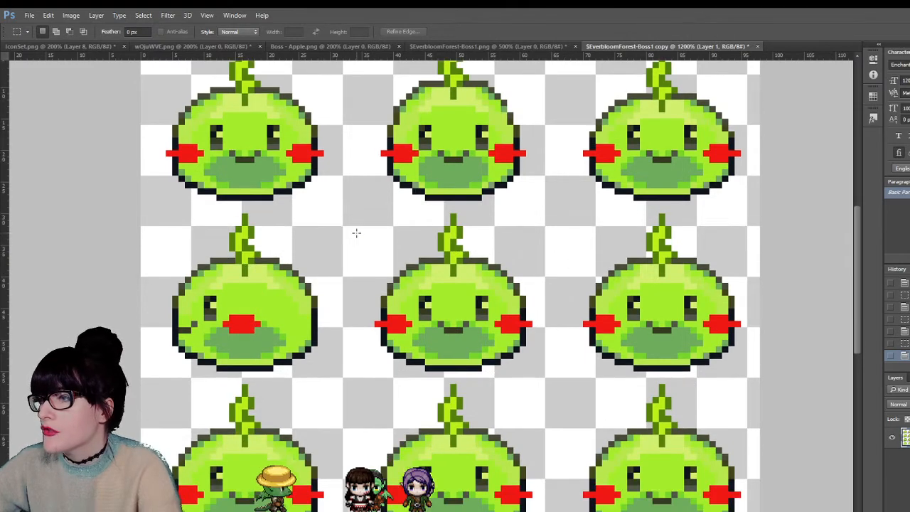
drag(344, 214, 759, 371)
key(Delete)
key(ctrl+d)
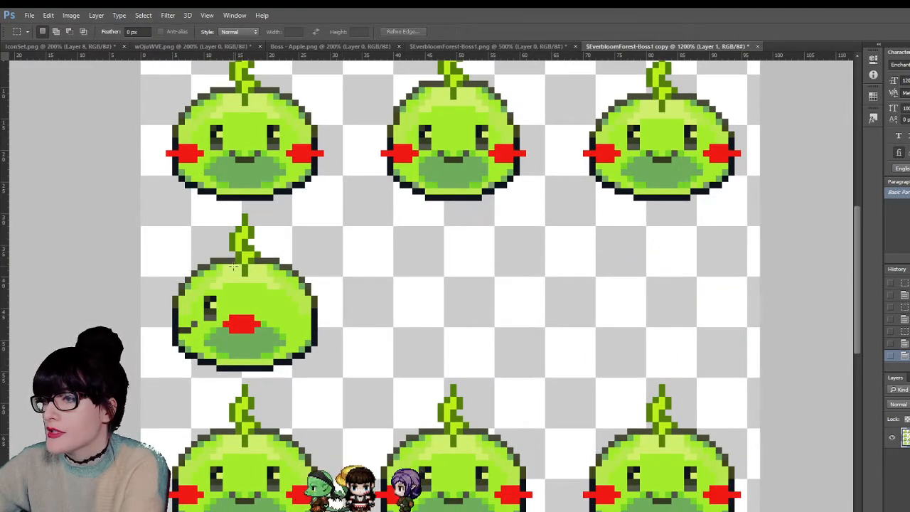
key(ctrl+alt+z)
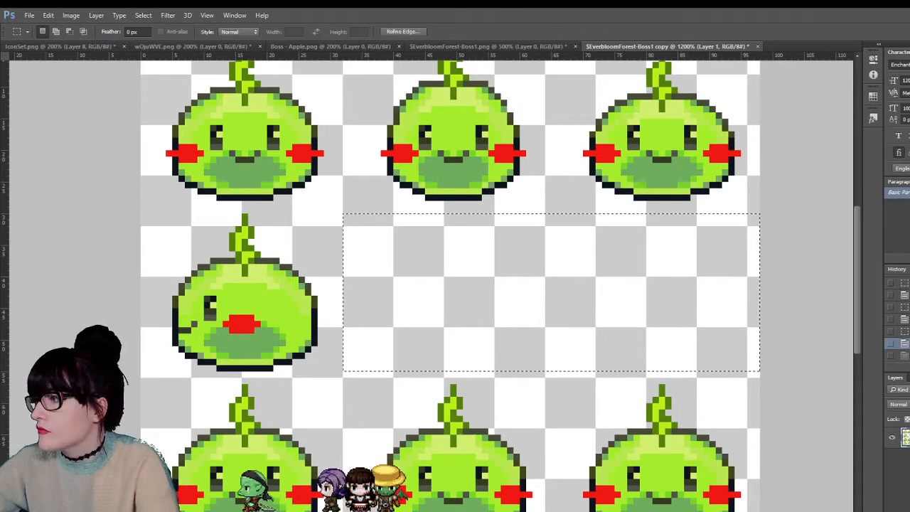
key(ctrl+alt+z)
key(ctrl+d)
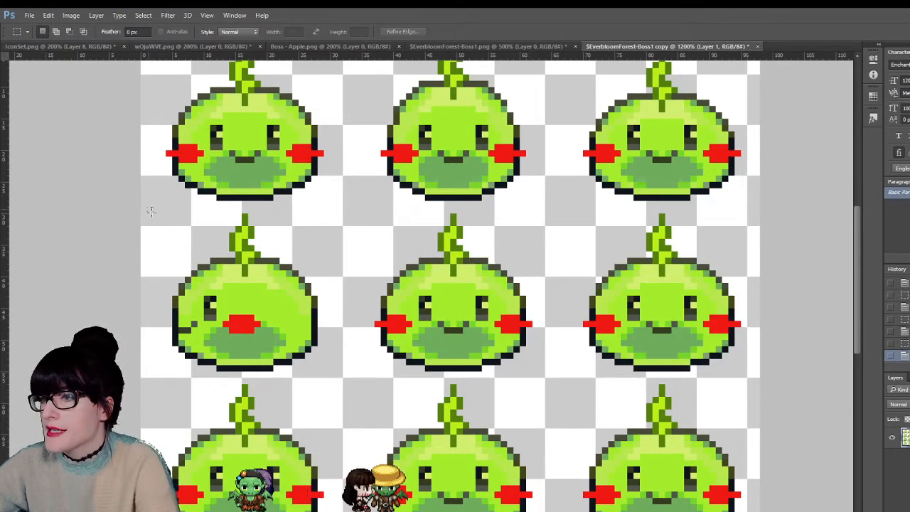
- Copy the second row's side-view slime to a new layer and align the copy exactly over the row's middle slime
drag(147, 208, 344, 379)
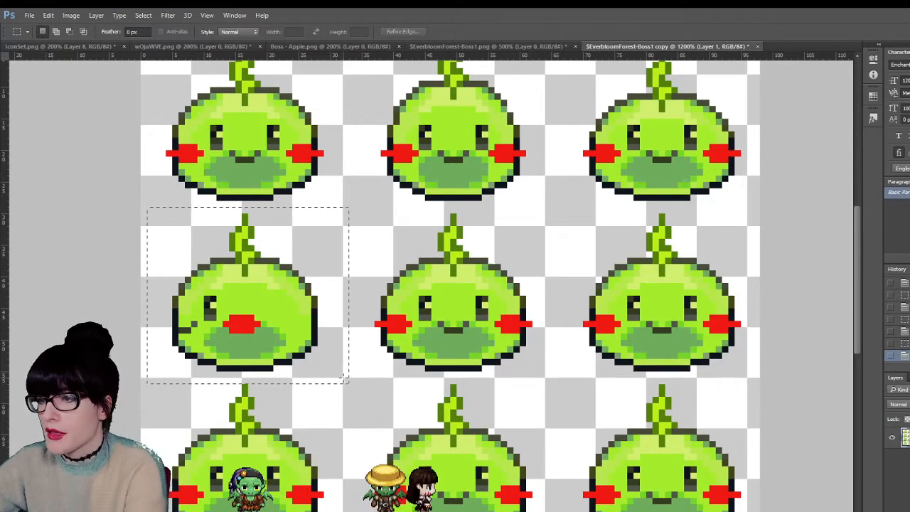
key(ctrl+j)
key(v)
drag(234, 291, 443, 291)
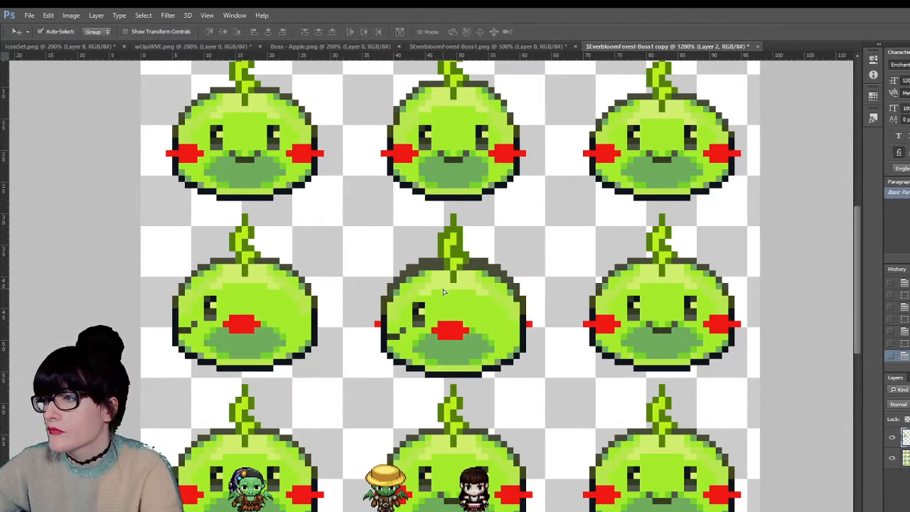
click(893, 439)
click(891, 439)
click(891, 439)
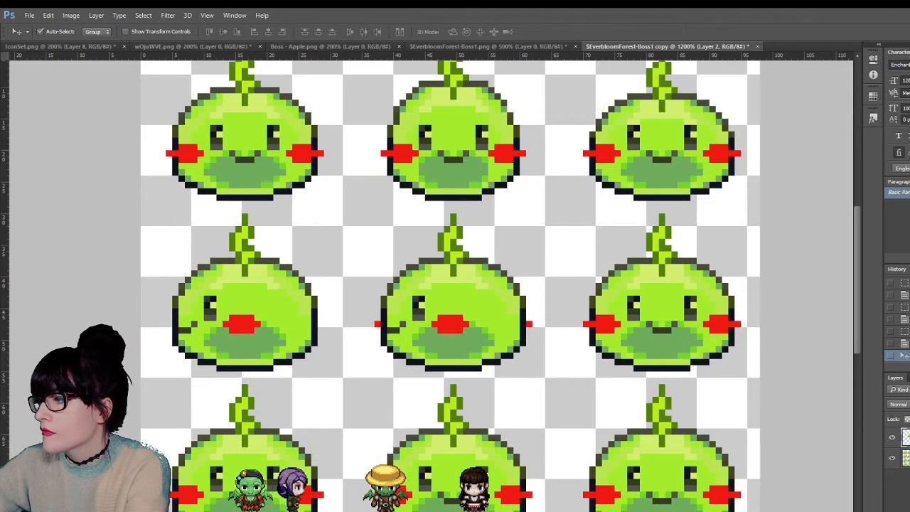
- Duplicate the side-view slime again and align this copy exactly over the second row's last slime
drag(467, 311, 671, 307)
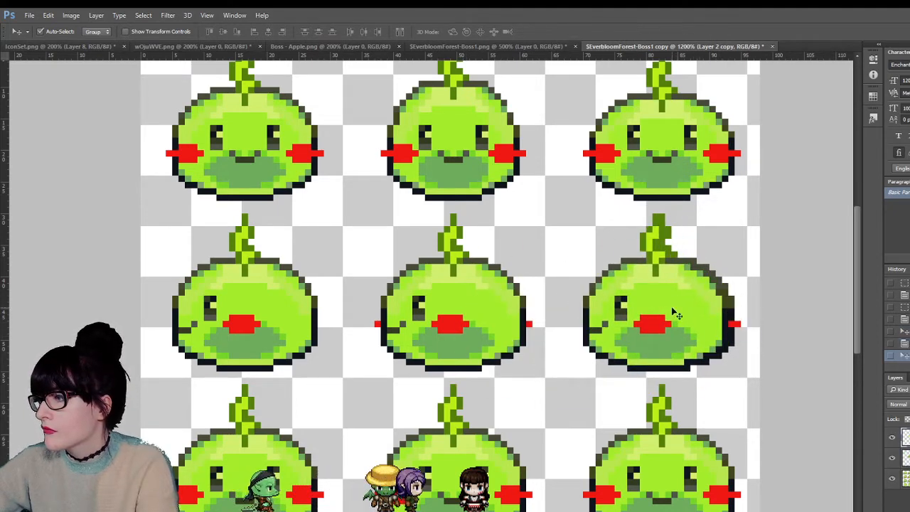
click(893, 438)
click(893, 438)
click(892, 438)
click(893, 438)
click(892, 437)
click(892, 437)
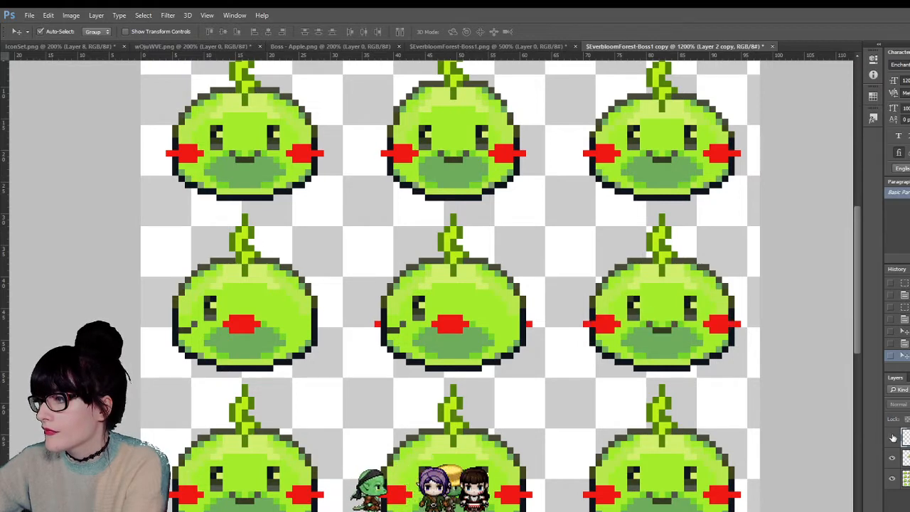
click(892, 436)
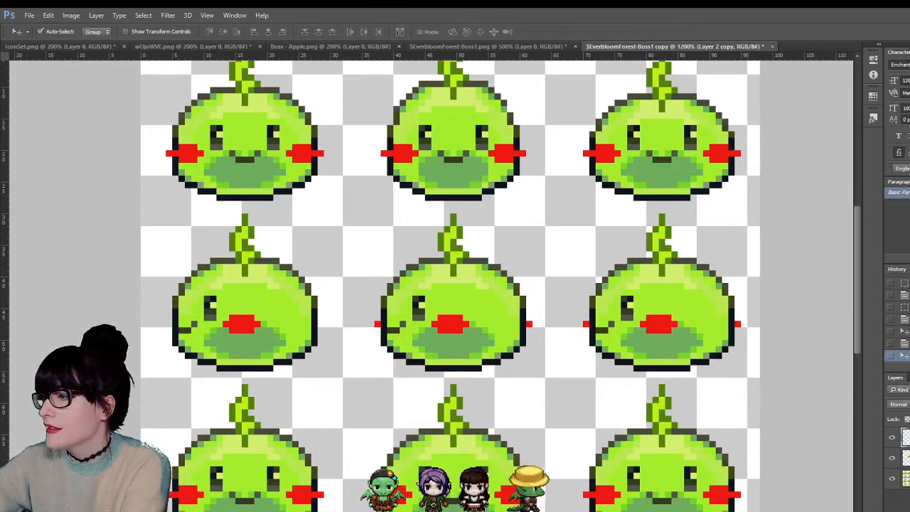
- Delete the original front-view middle and last slimes underneath the side-view copies in the second row
click(894, 457)
click(899, 477)
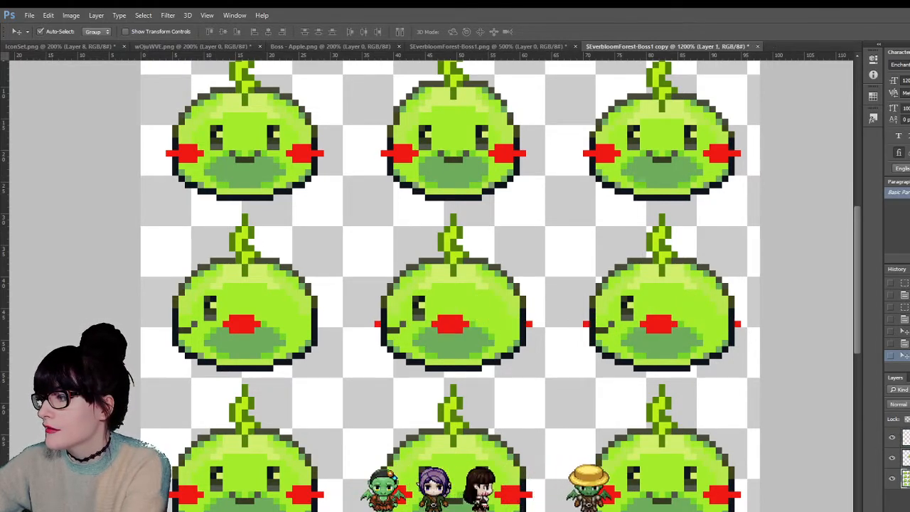
key(m)
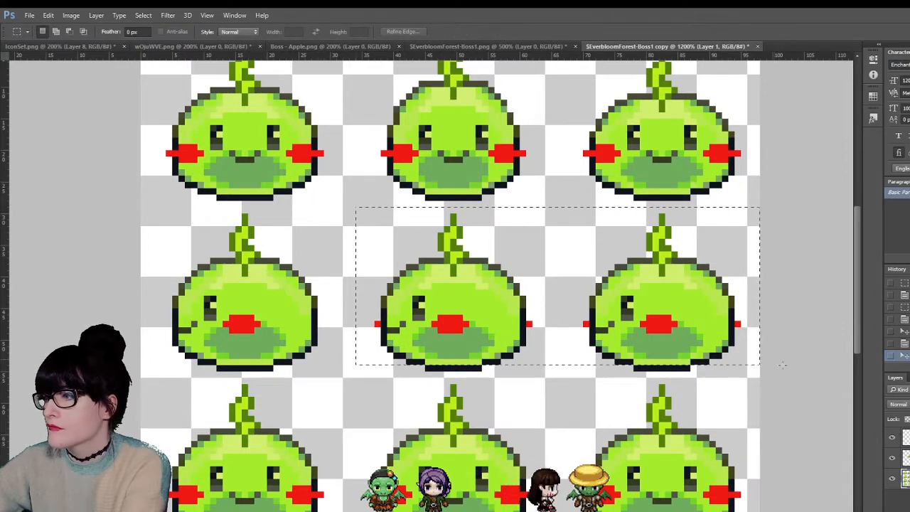
click(782, 365)
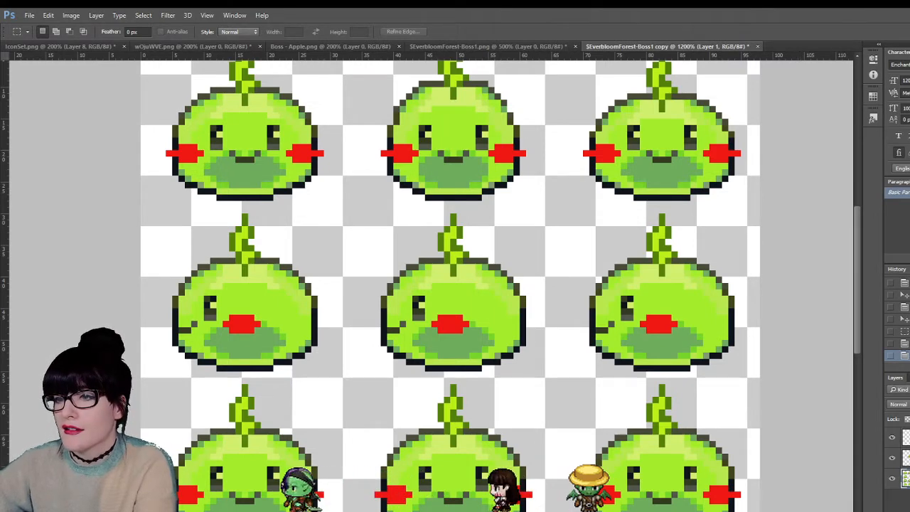
- Examine the whole sprite sheet at small size and the second row's side-view slimes up close
key(z)
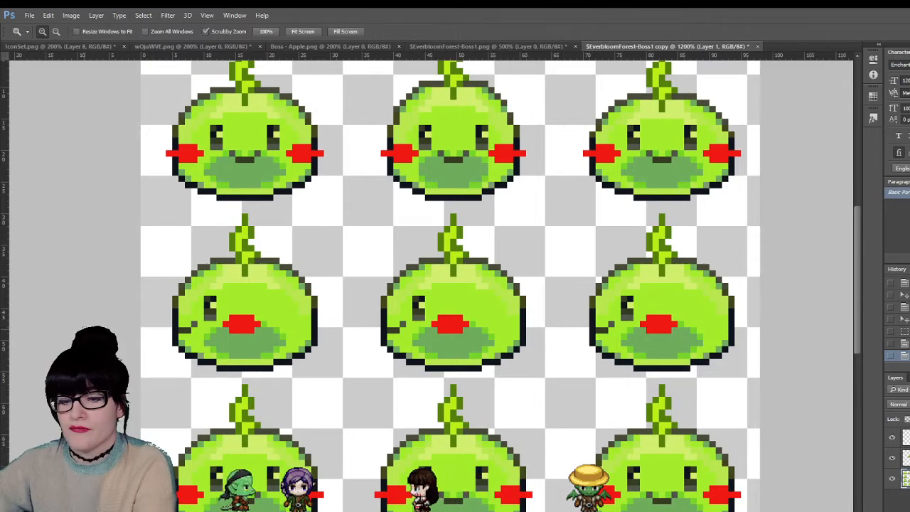
alt+click(449, 261)
alt+click(448, 262)
alt+click(448, 262)
alt+click(449, 262)
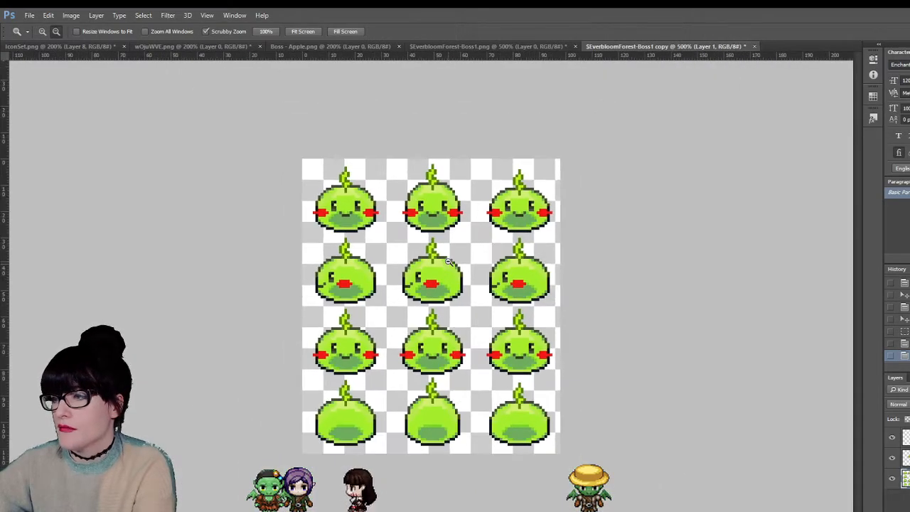
alt+click(449, 261)
alt+click(448, 262)
click(439, 302)
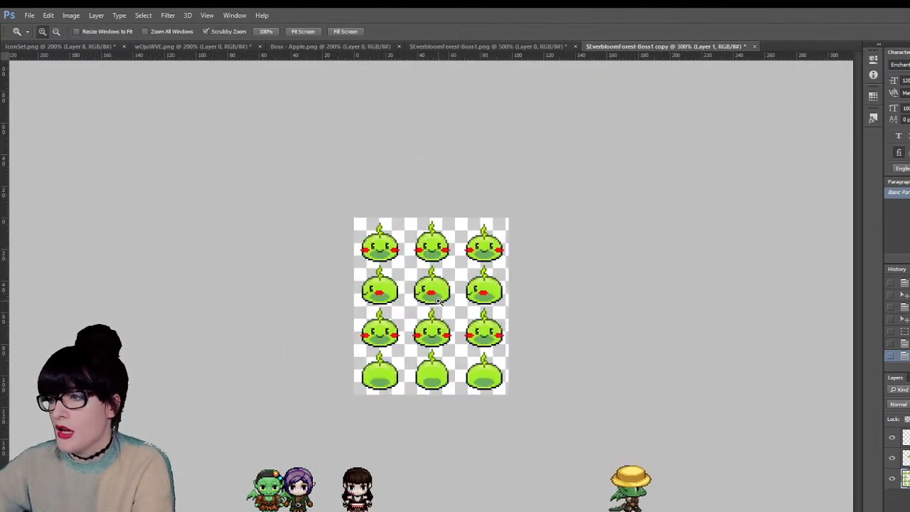
click(378, 306)
click(378, 306)
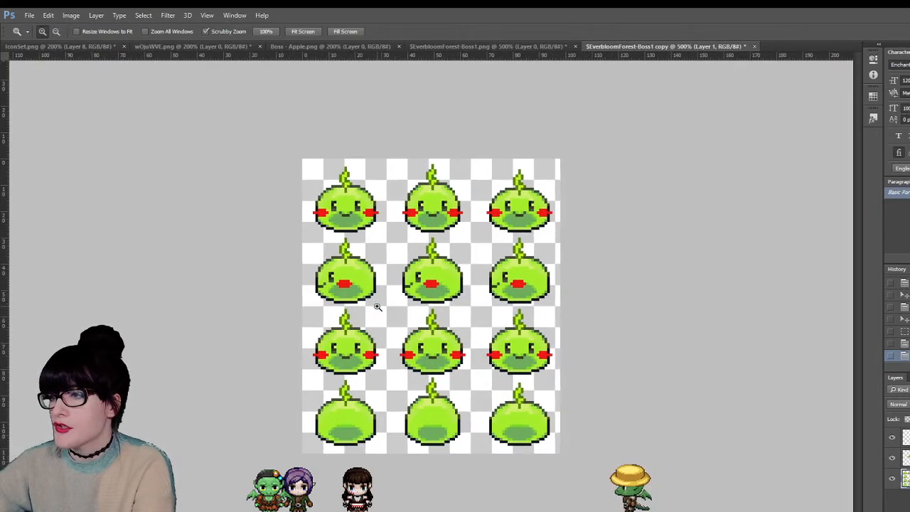
click(378, 306)
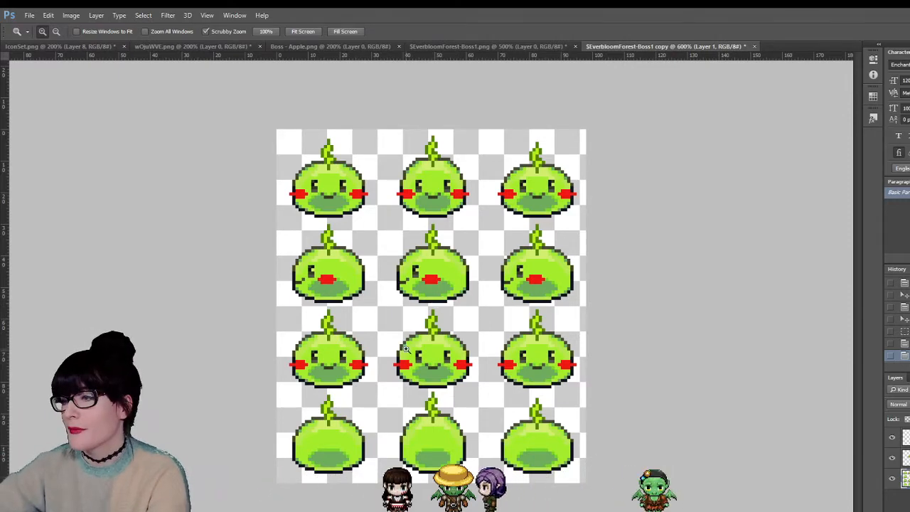
click(435, 305)
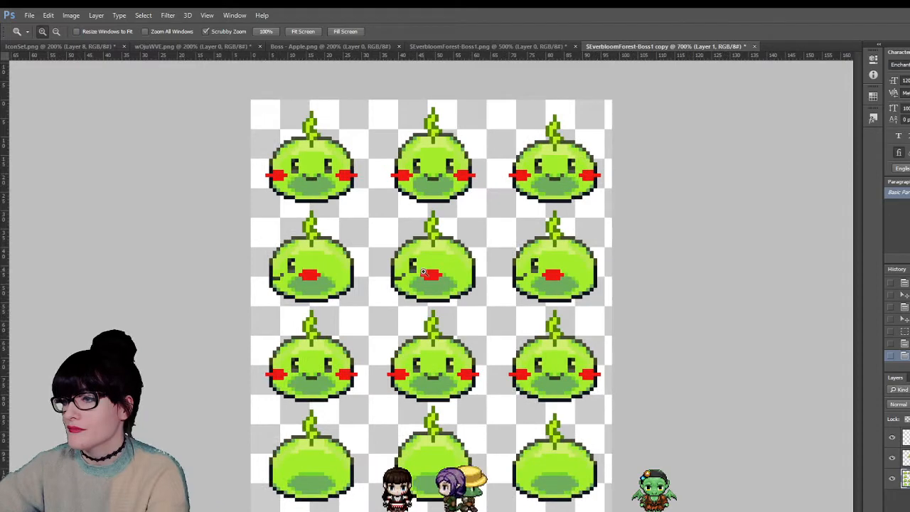
click(577, 286)
click(577, 286)
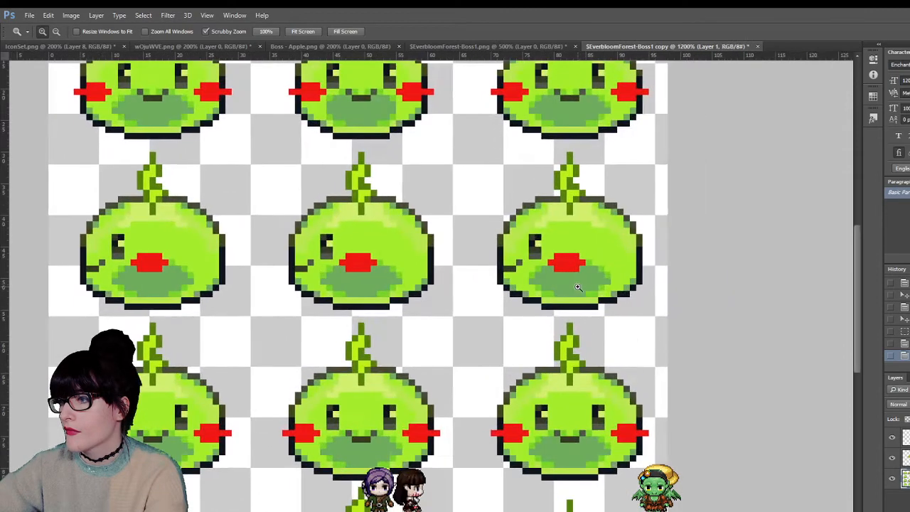
- Merge the layers and widen the red cheeks of all three side-view slimes to seven pixels
click(301, 270)
key(b)
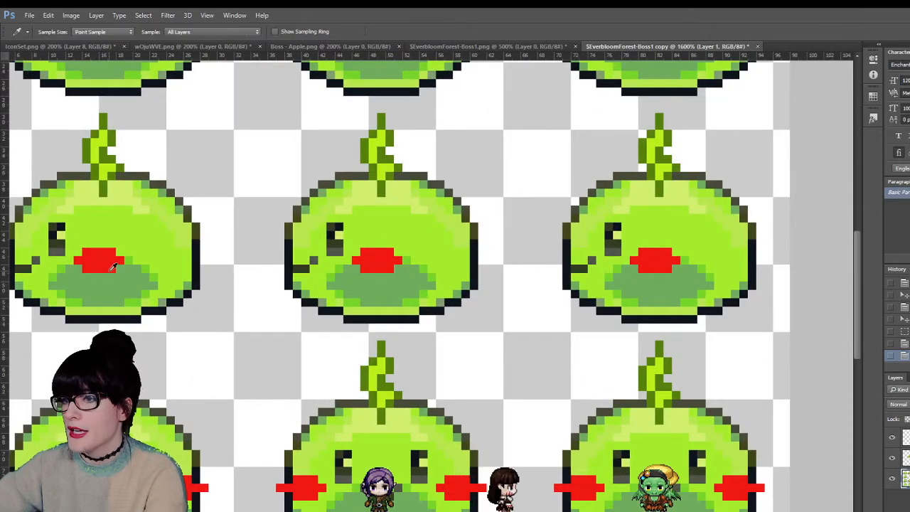
drag(102, 253, 121, 263)
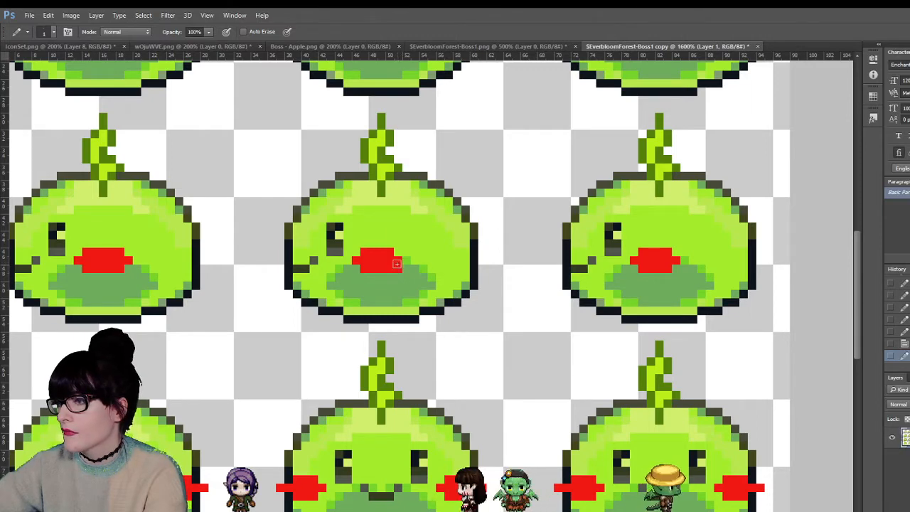
click(684, 255)
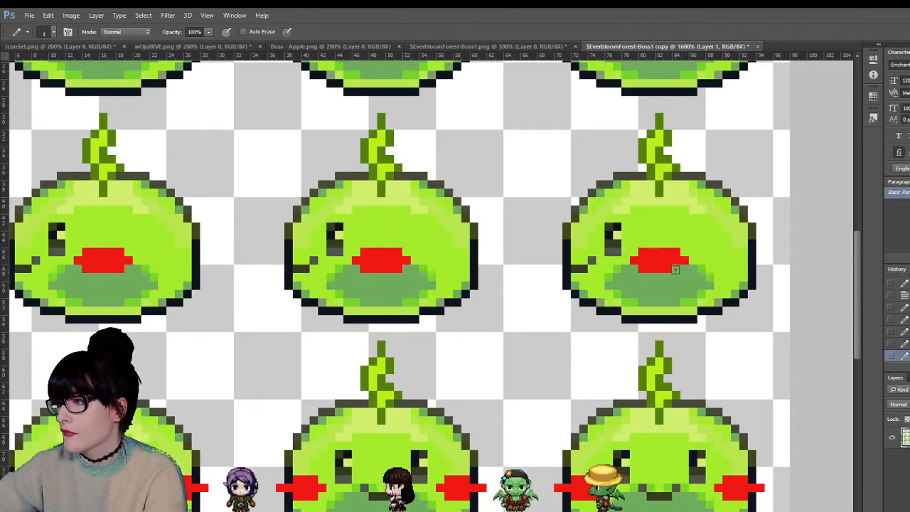
- Compare the side-view slimes with the front-view bounce frames in the row above
key(z)
alt+click(388, 319)
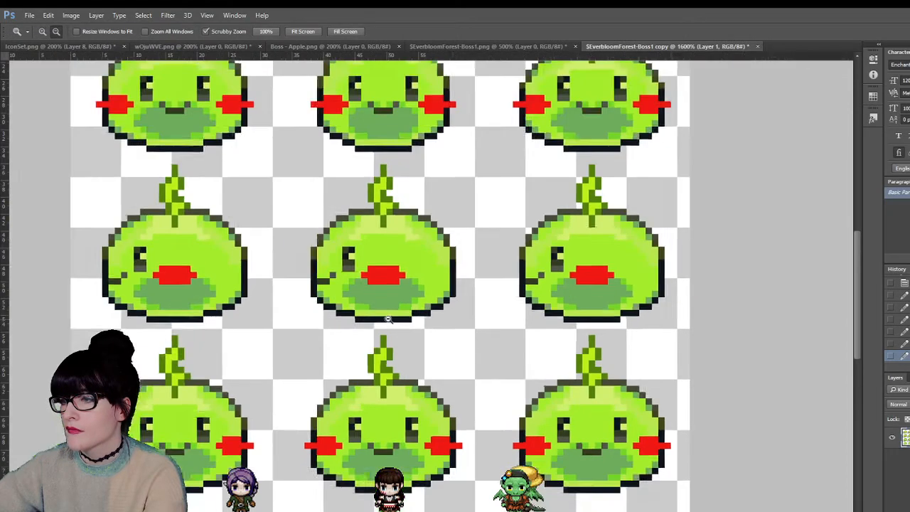
drag(388, 319, 422, 293)
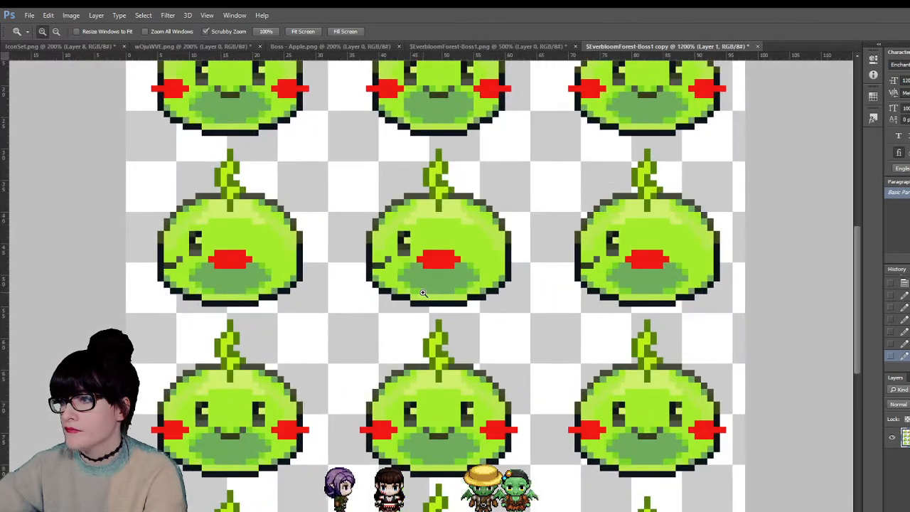
scroll(383, 248, up, 2)
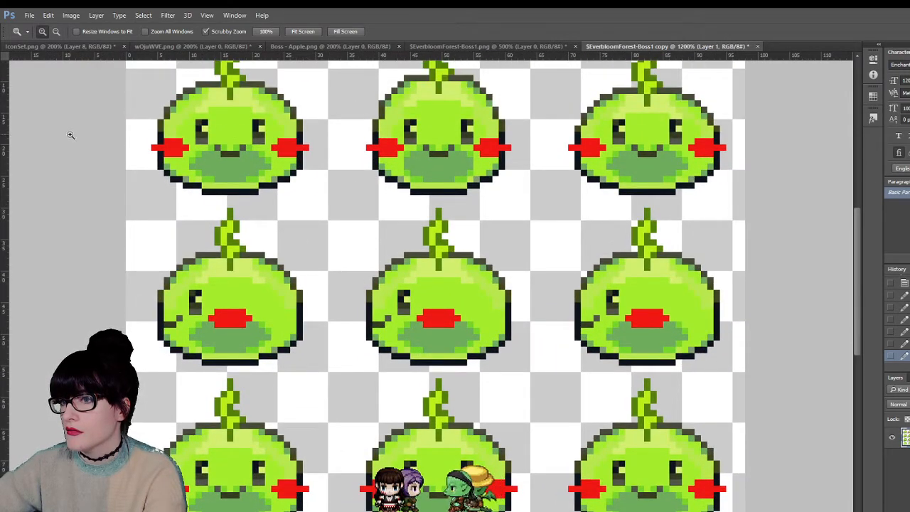
key(m)
scroll(170, 192, down, 2)
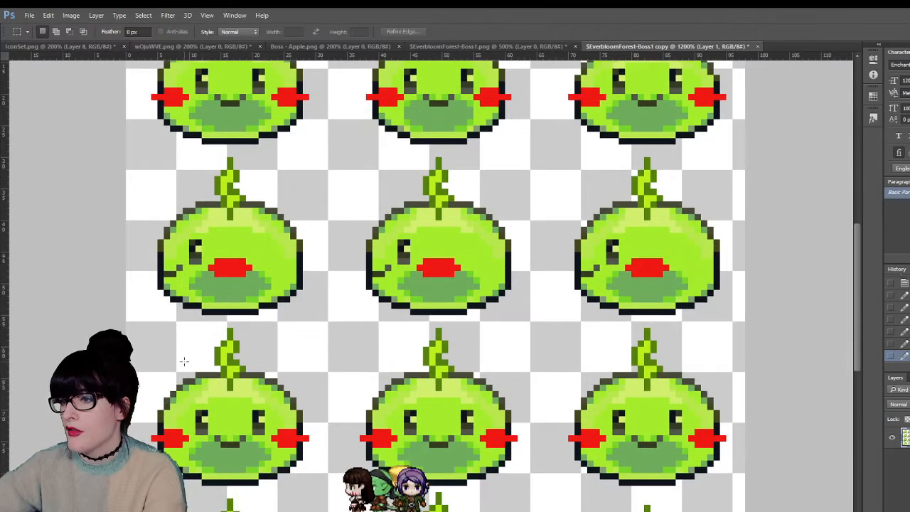
scroll(439, 309, up, 3)
scroll(439, 309, up, 1)
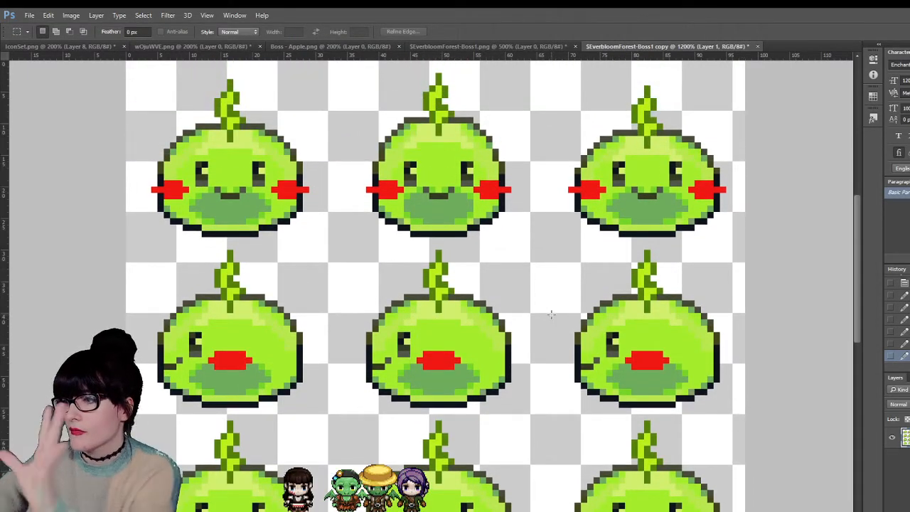
key(z)
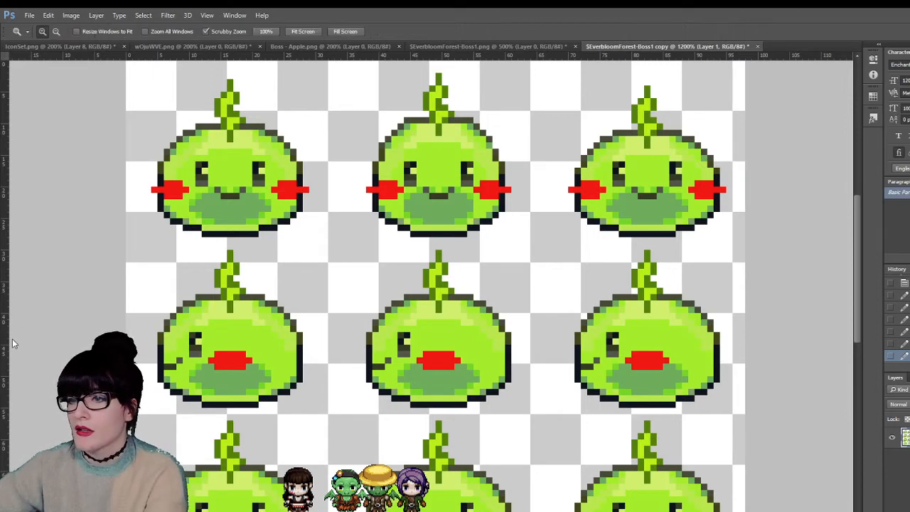
click(548, 328)
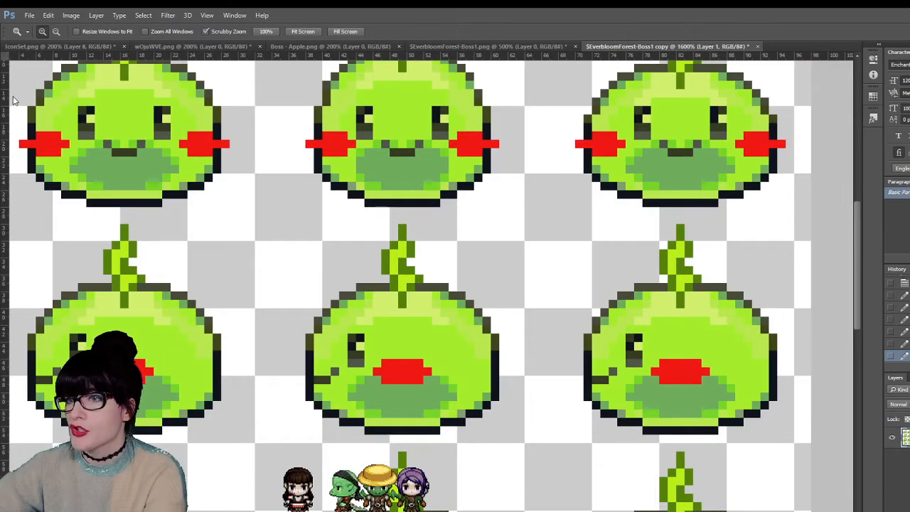
- Raise the upper part of the second row's middle slime, including its stem, by one pixel
key(m)
scroll(307, 64, up, 2)
drag(161, 91, 315, 234)
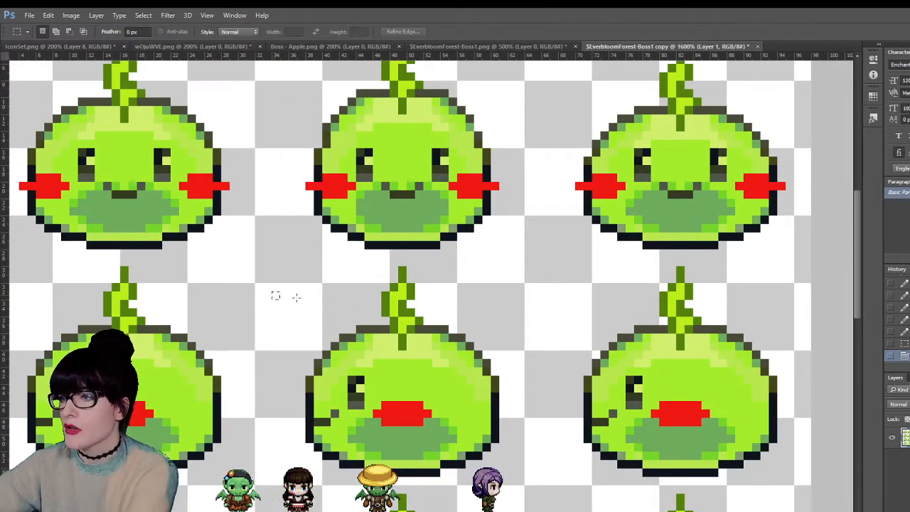
drag(558, 258, 254, 335)
drag(299, 356, 293, 370)
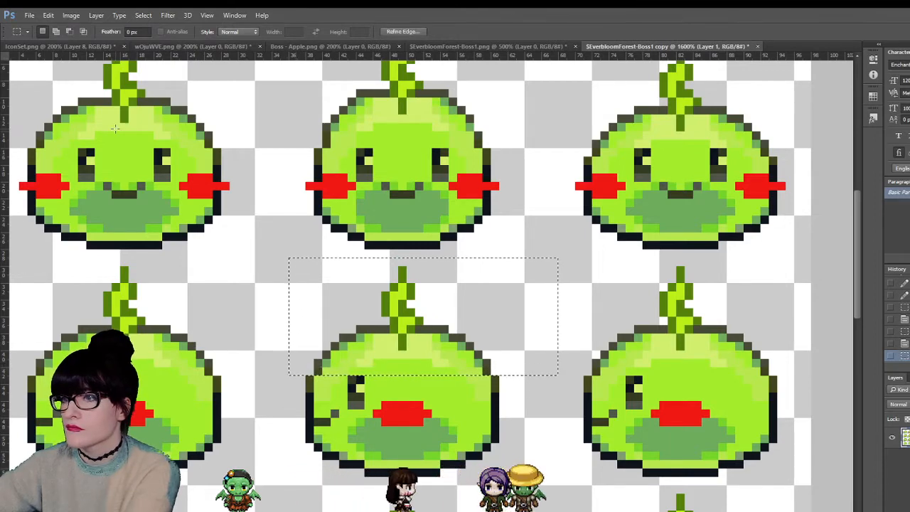
key(v)
key(Up)
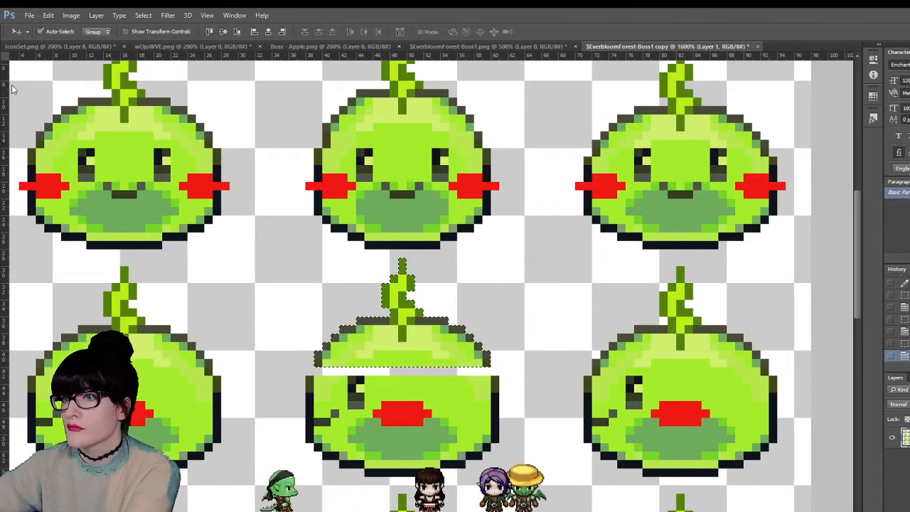
- Narrow the middle side-view slime by moving its left and right portions one pixel inward
key(m)
click(297, 353)
drag(330, 459, 364, 485)
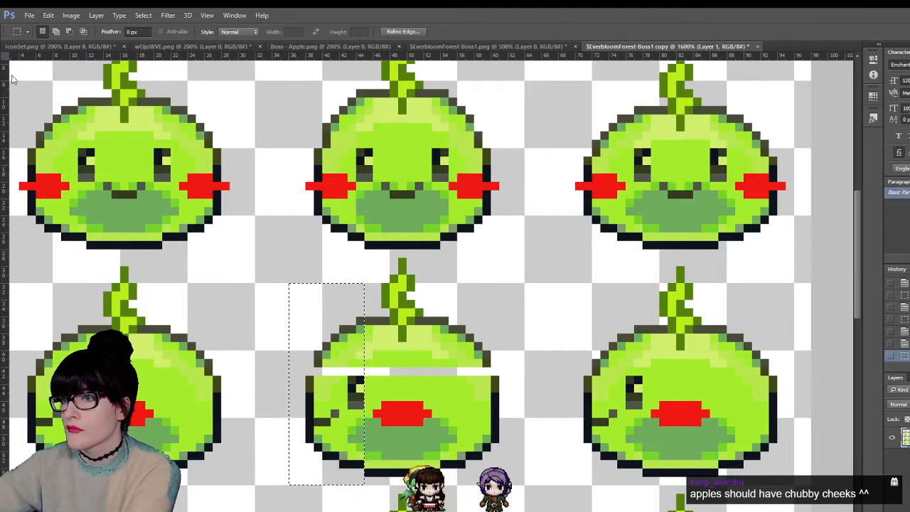
key(ctrl+Right)
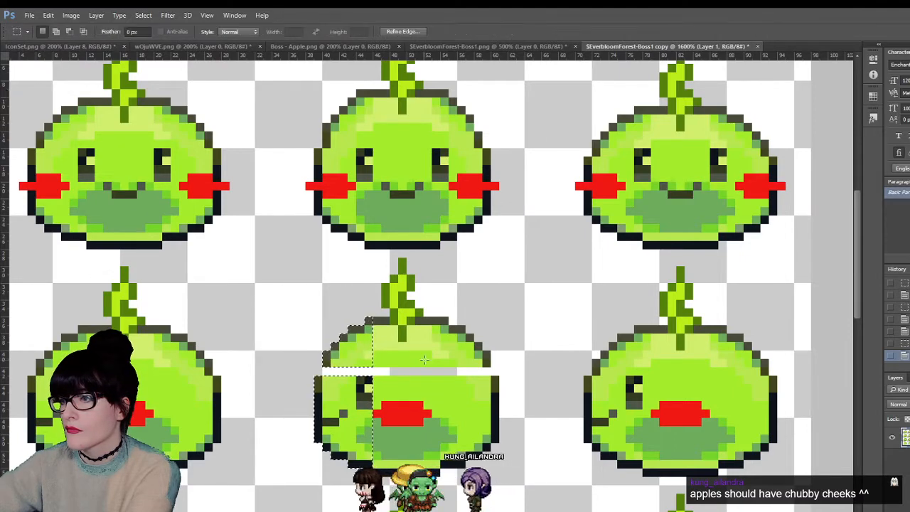
key(ctrl+d)
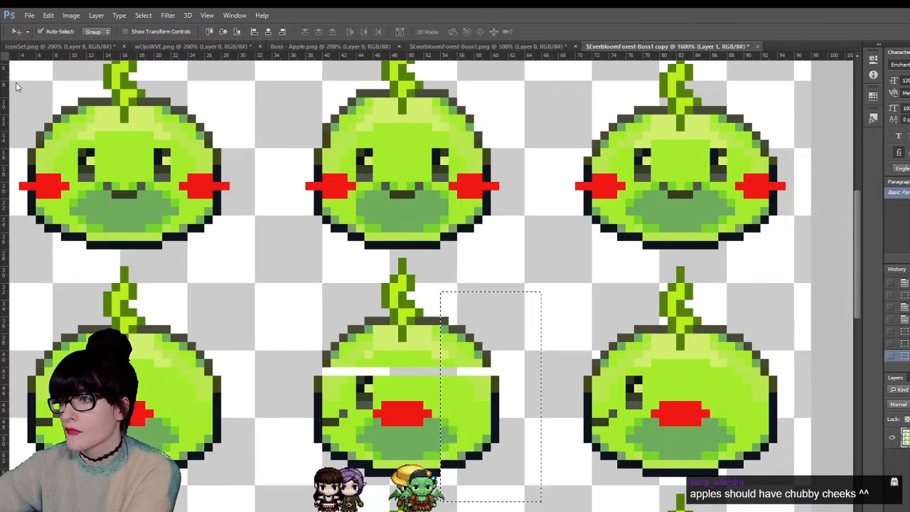
key(ctrl+Left)
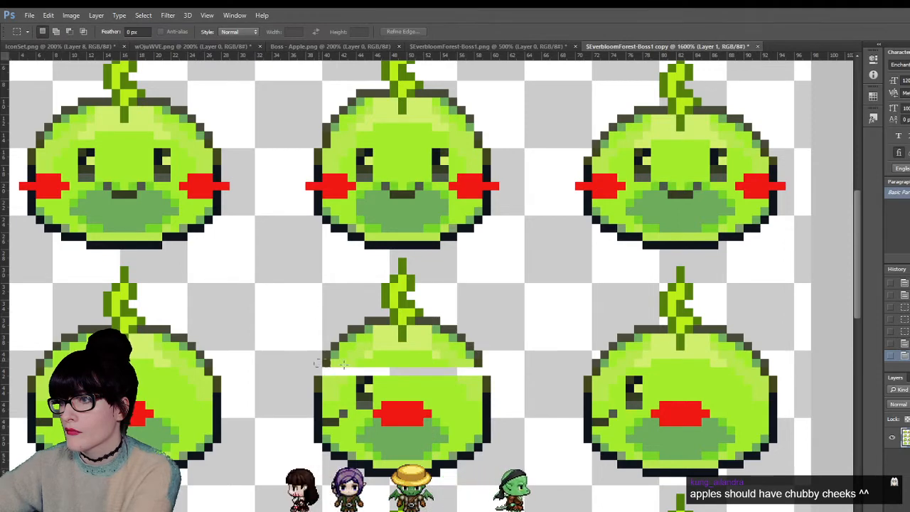
- Copy the lowest pixel row of the raised top to a new layer and move it down one pixel to fill the gap
drag(314, 359, 489, 364)
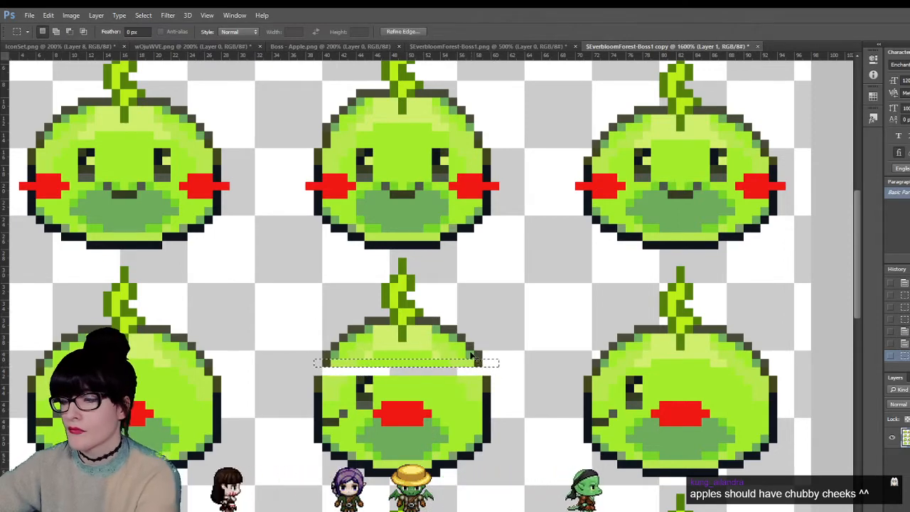
key(ctrl+j)
key(v)
key(Down)
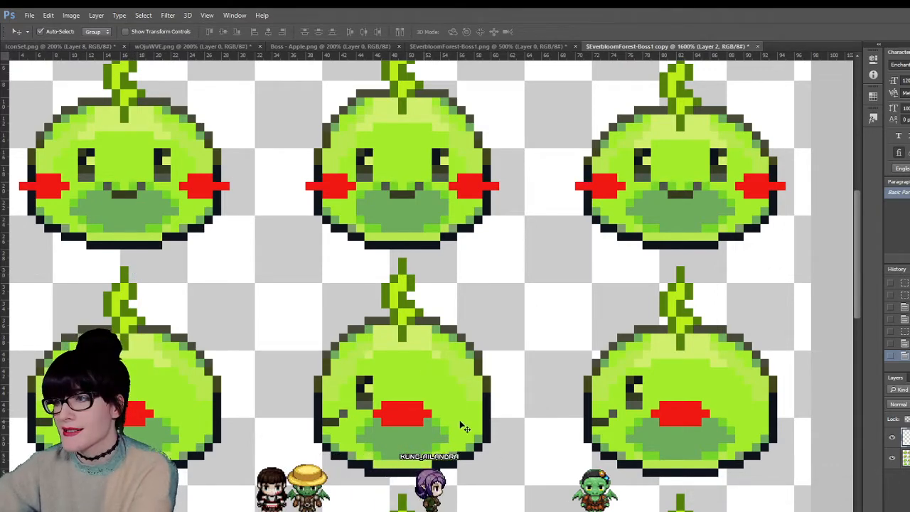
- Touch up the lower edge pixels of the middle side-view slime with the one-pixel Pencil
click(347, 45)
click(666, 47)
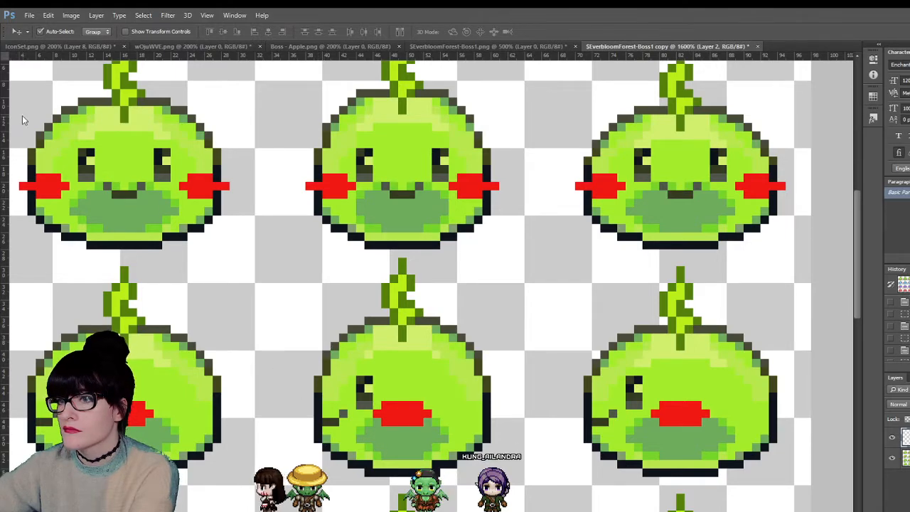
key(i)
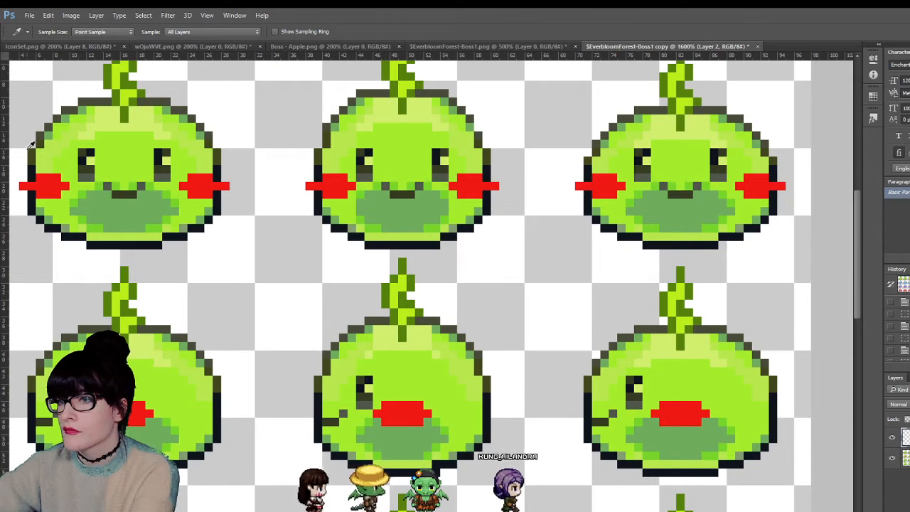
key(b)
click(368, 464)
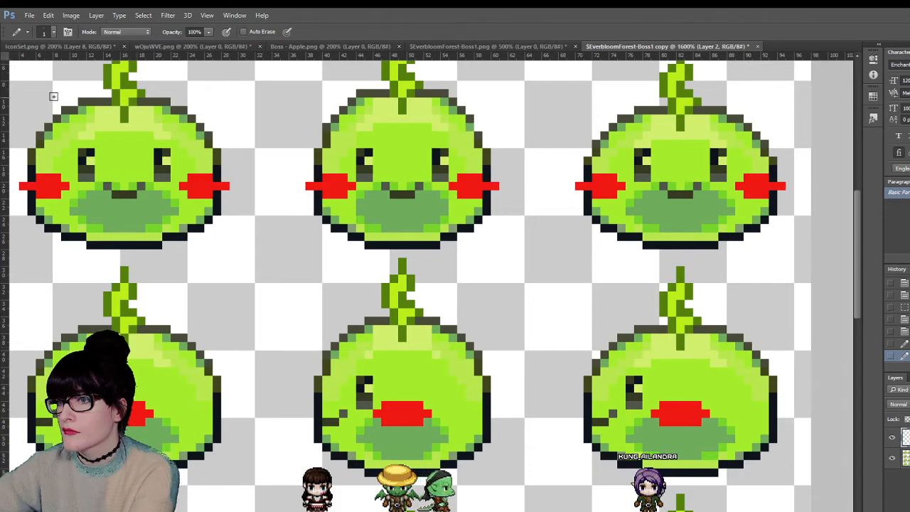
- Examine the proportions of the front-view bounce frames and the third side-view slime using rectangular selections
key(m)
mouse_move(297, 198)
mouse_down()
mouse_move(330, 485)
mouse_move(462, 491)
mouse_move(423, 287)
mouse_up()
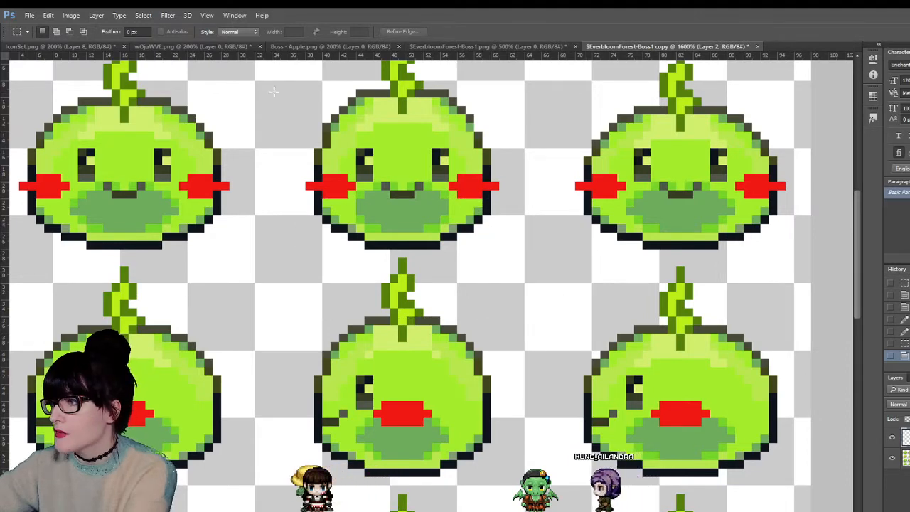
drag(147, 90, 574, 249)
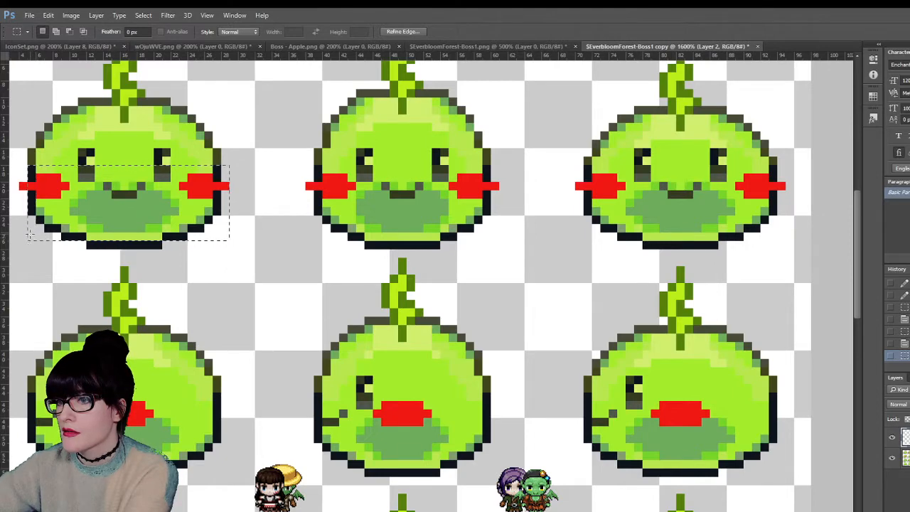
drag(540, 260, 784, 363)
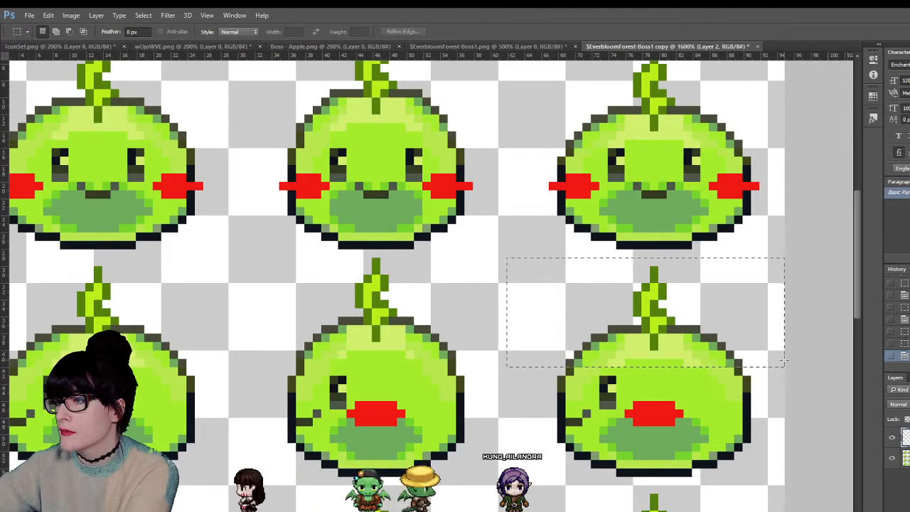
key(ctrl+d)
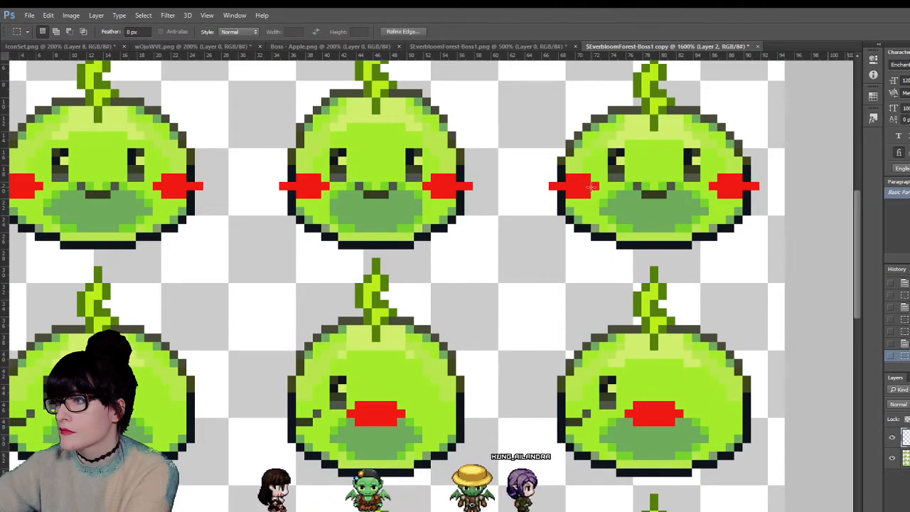
scroll(427, 284, left, 3)
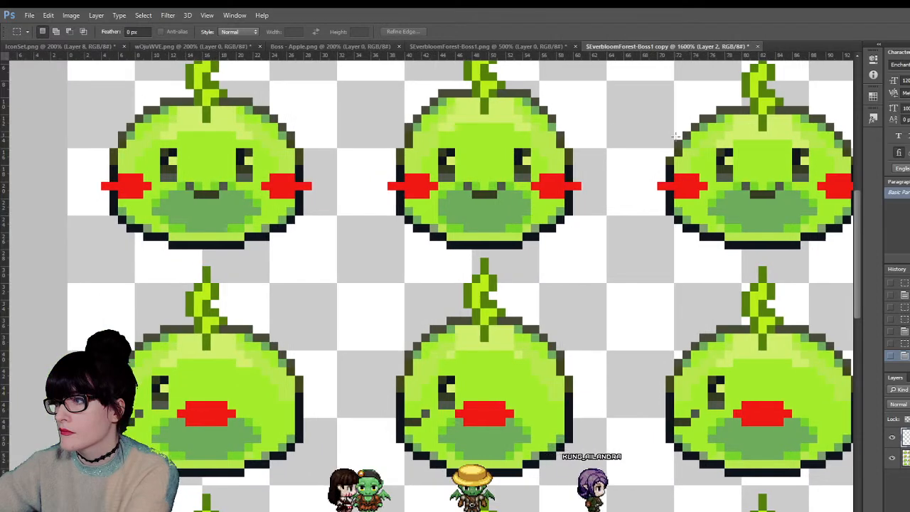
drag(726, 140, 455, 182)
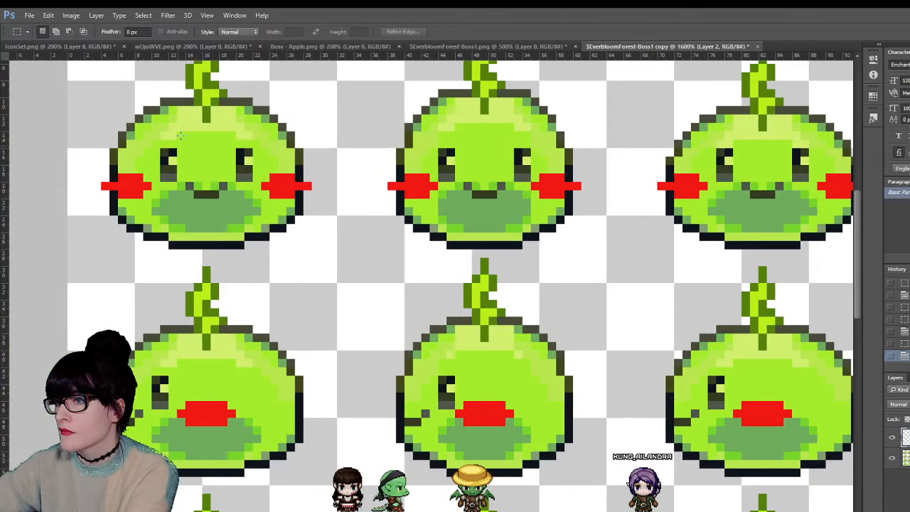
click(183, 97)
drag(714, 160, 773, 142)
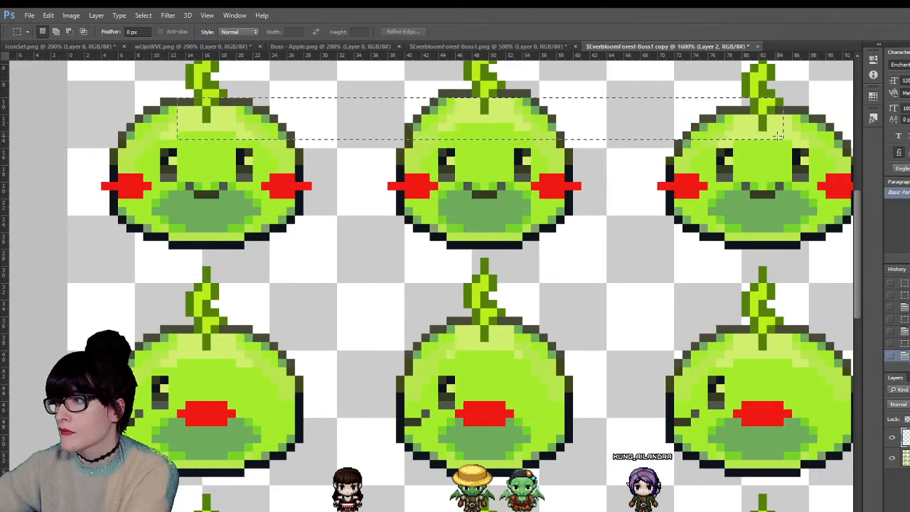
- Try lowering the third side-view slime's upper part, including its stem, by one pixel on the slime layer
drag(649, 258, 784, 375)
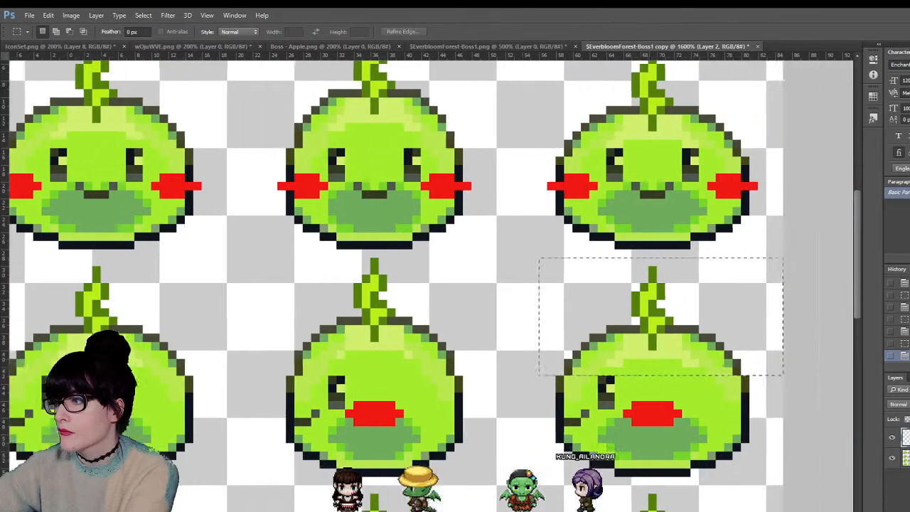
scroll(120, 150, right, 3)
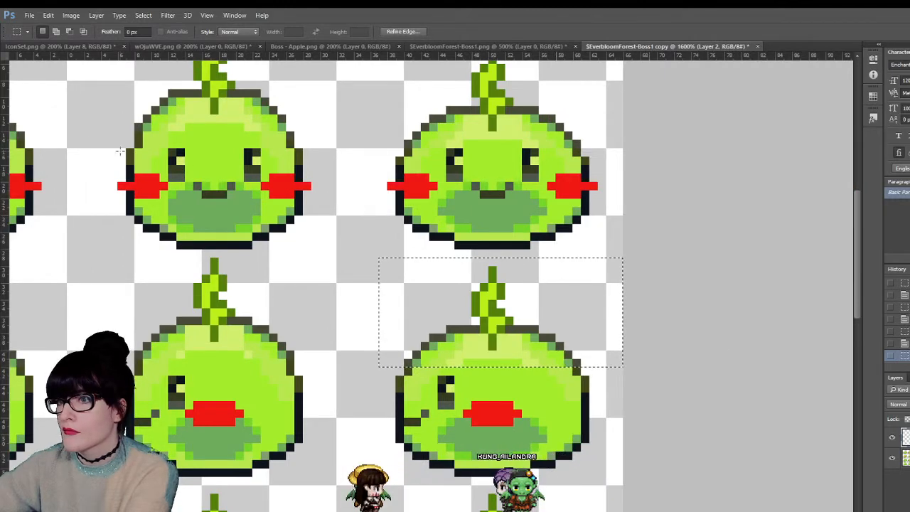
key(v)
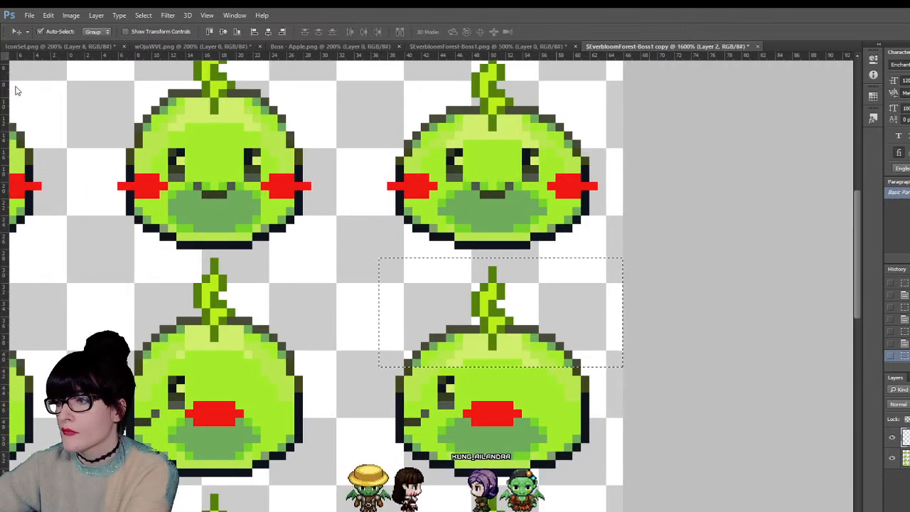
click(492, 221)
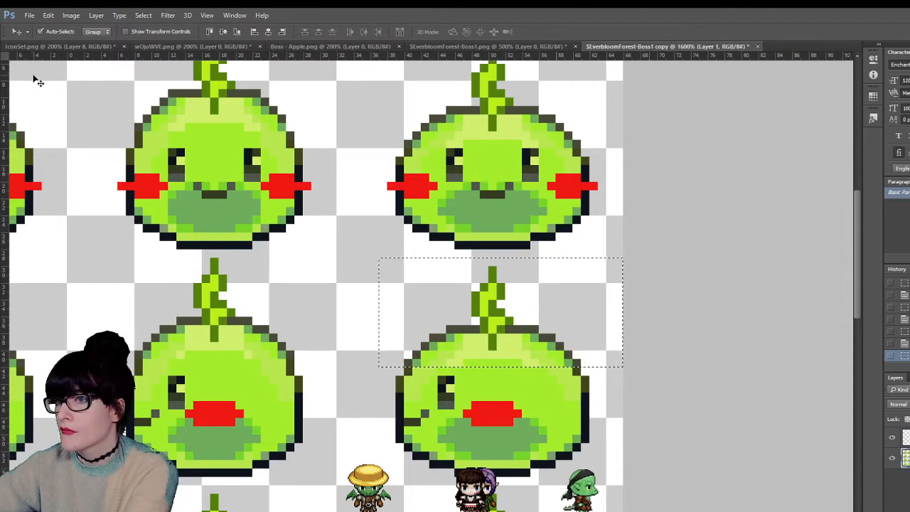
key(Down)
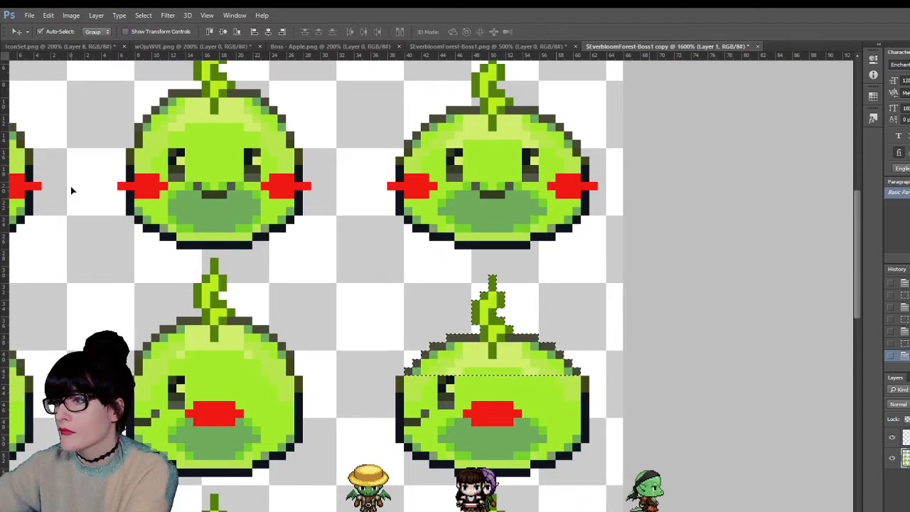
key(Up)
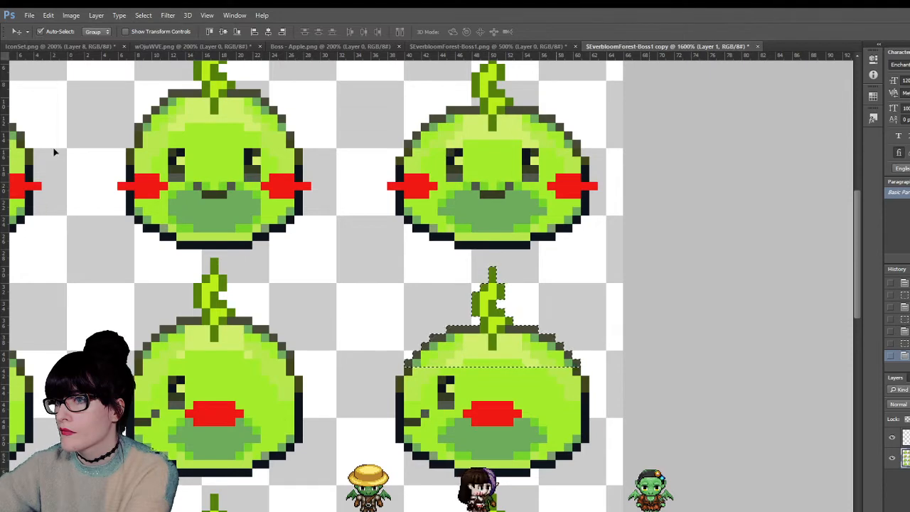
- Try the one-pixel downward shift with a selection reaching one pixel row lower, just above the third side-view slime's eye
key(m)
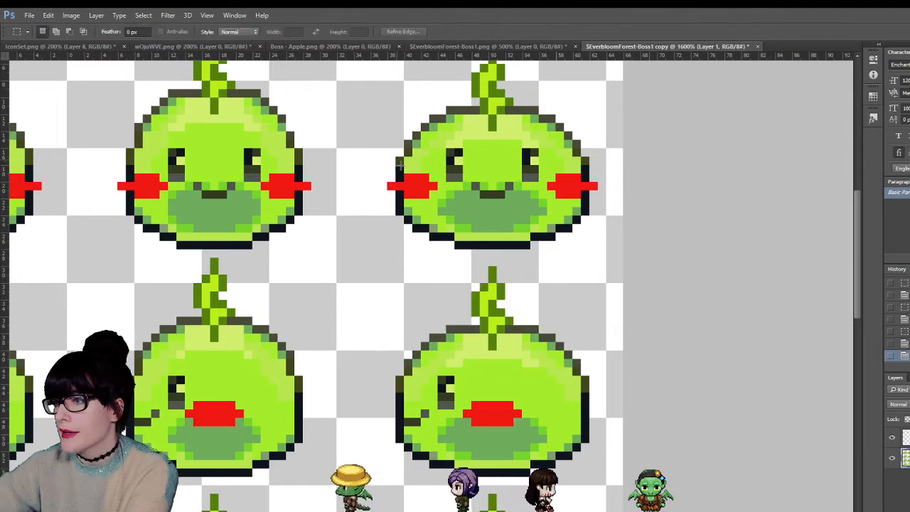
drag(396, 156, 556, 382)
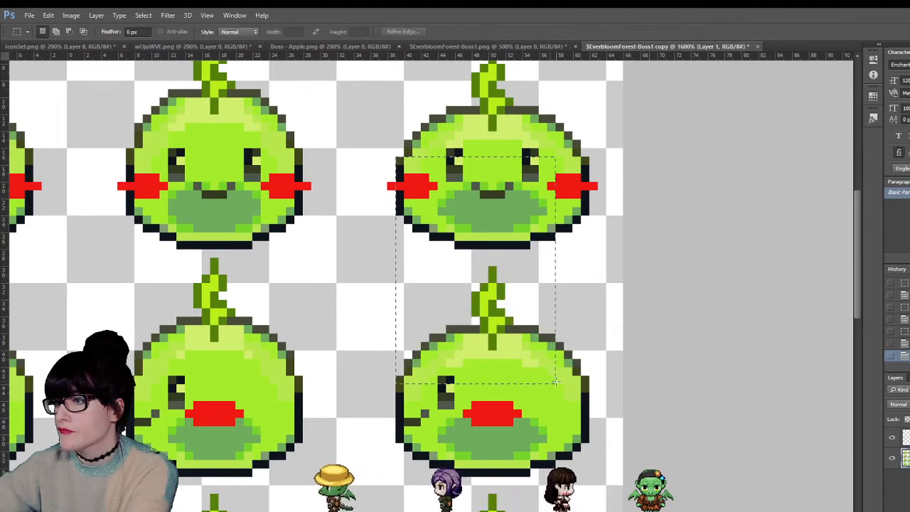
click(580, 160)
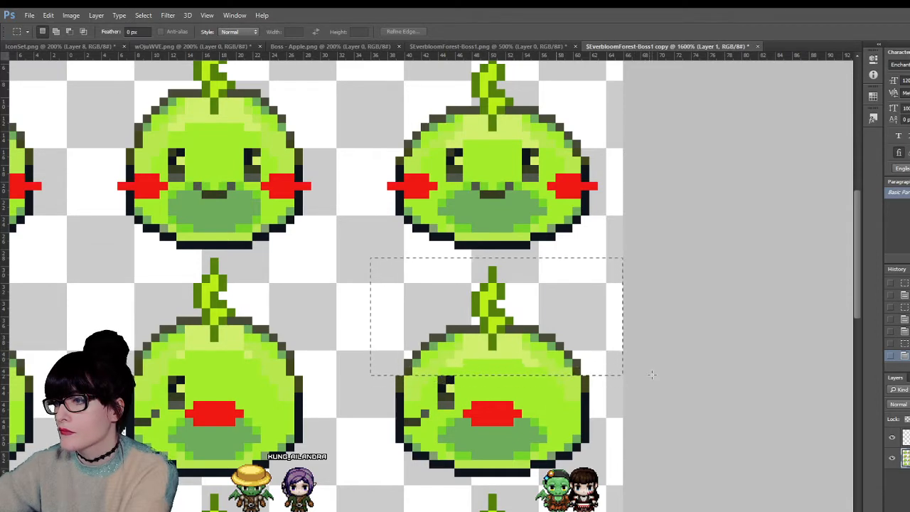
drag(625, 375, 370, 258)
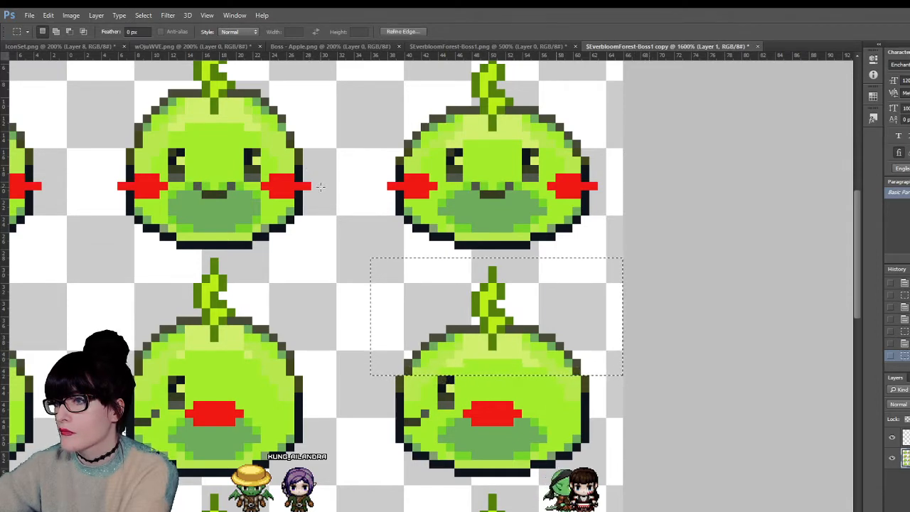
key(v)
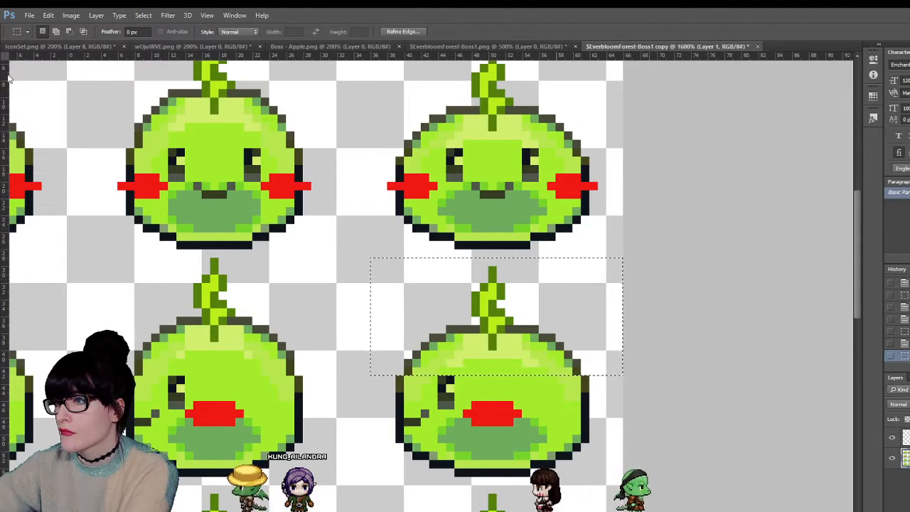
key(Down)
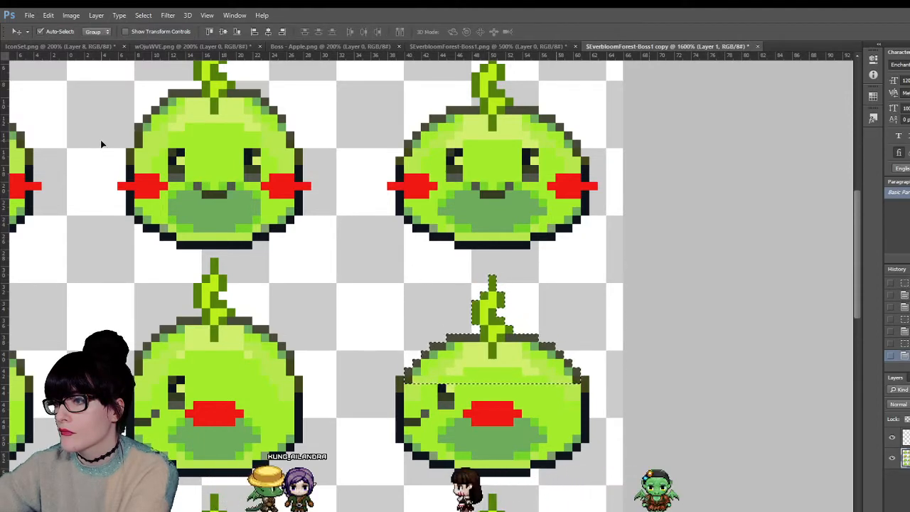
key(Up)
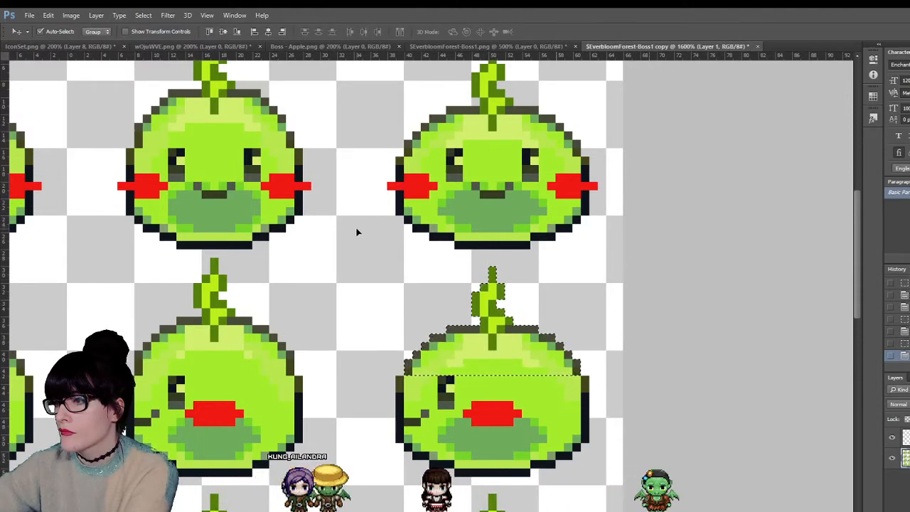
- Compare the body heights of the third front-view slime and the side-view slime below it using rectangular selections
key(m)
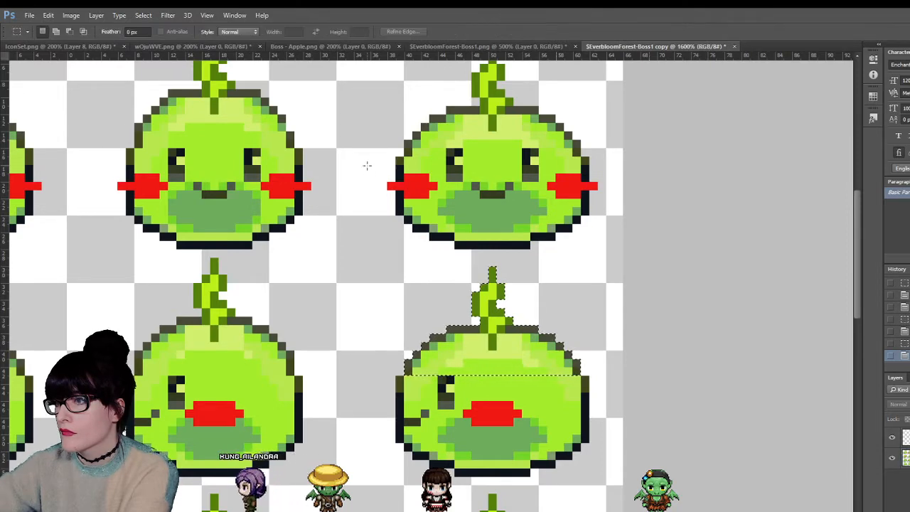
click(646, 250)
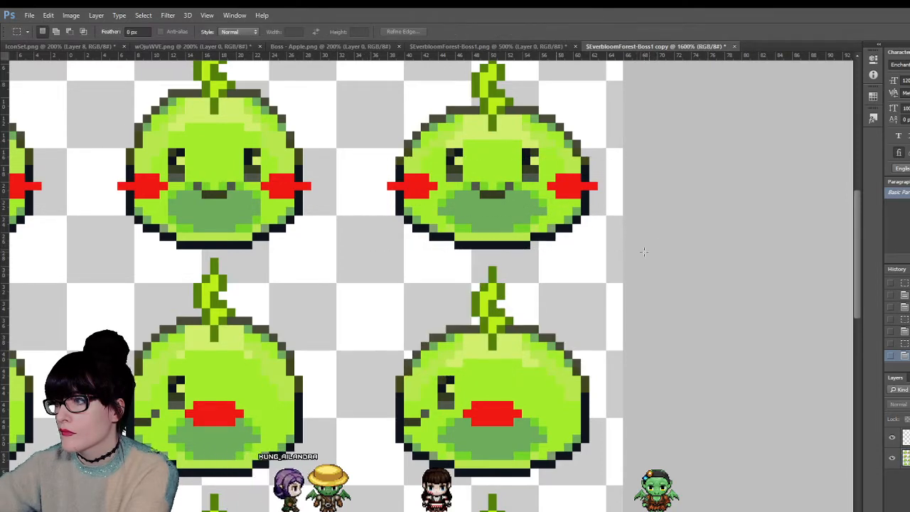
drag(633, 466, 639, 474)
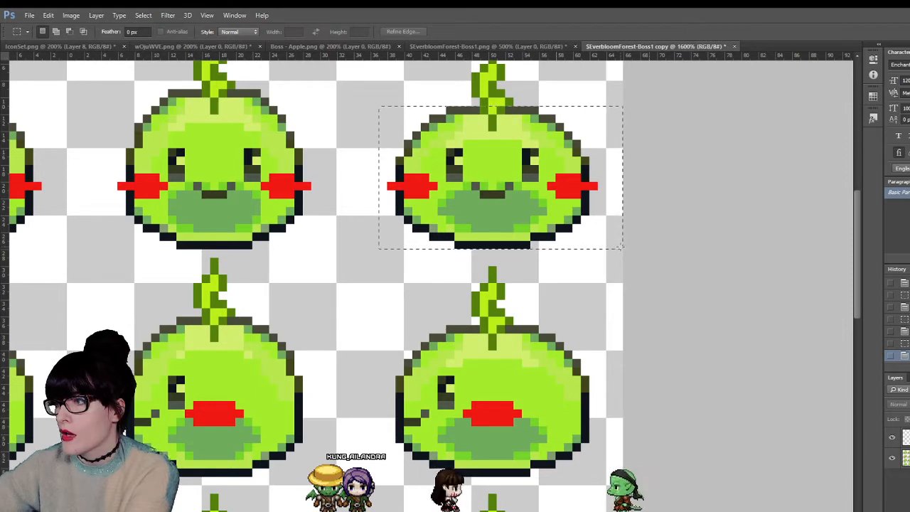
click(391, 309)
drag(354, 326, 652, 475)
click(525, 439)
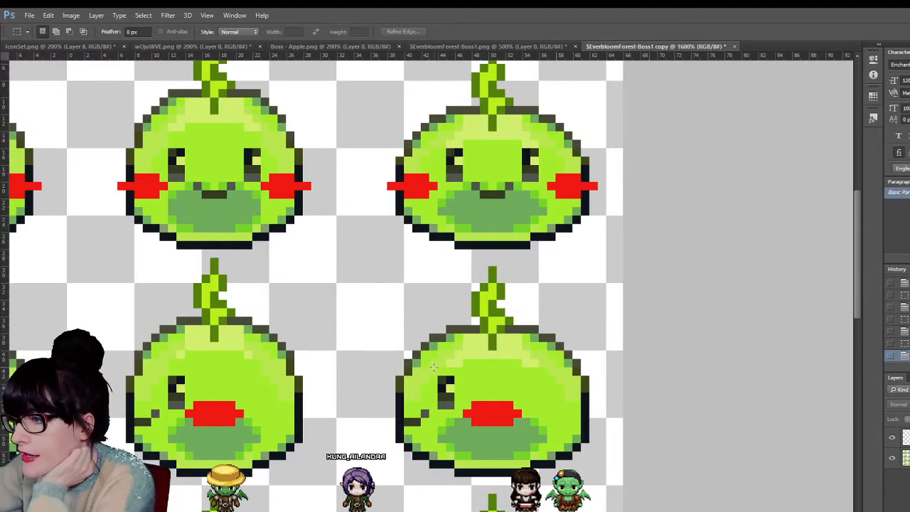
- Remove the single pixel row across the third side-view slime at the top edge of its eye
click(601, 372)
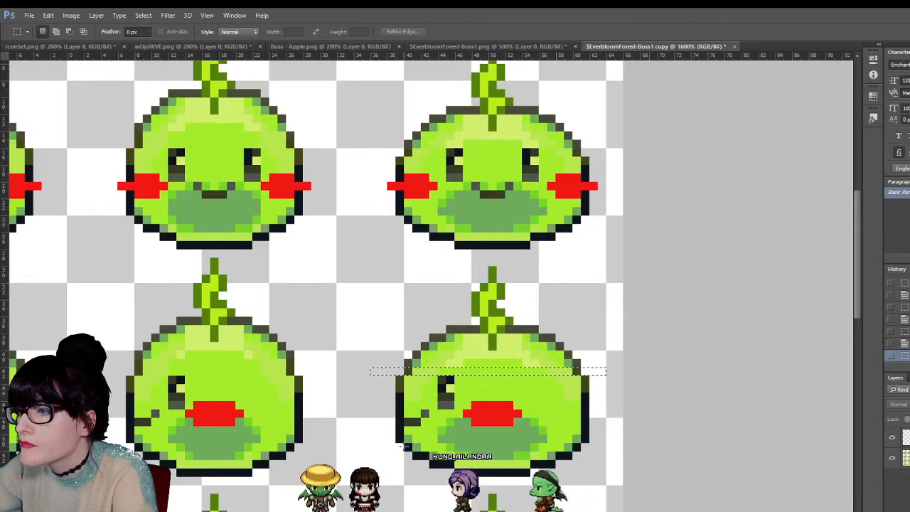
click(382, 388)
drag(380, 378, 647, 382)
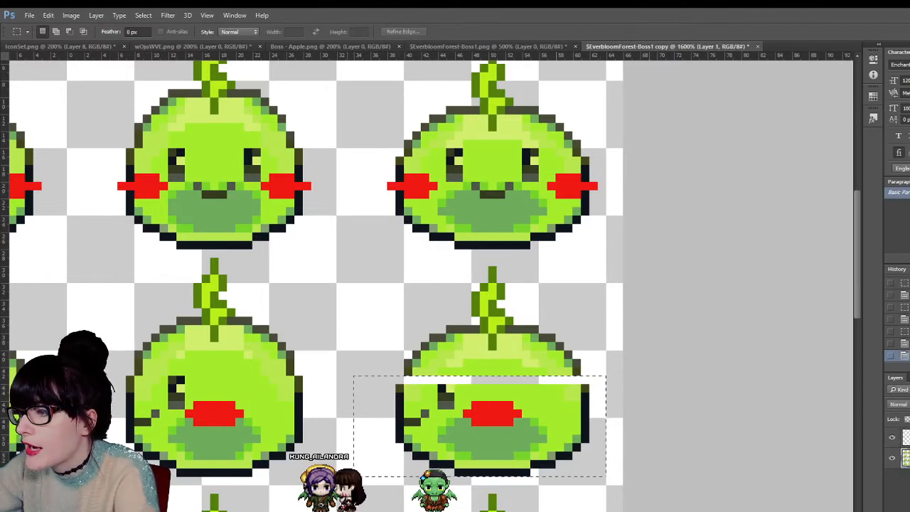
- Try raising the lower body of the third side-view slime by one pixel to close the gap
drag(605, 477, 605, 477)
click(10, 83)
key(Up)
key(Down)
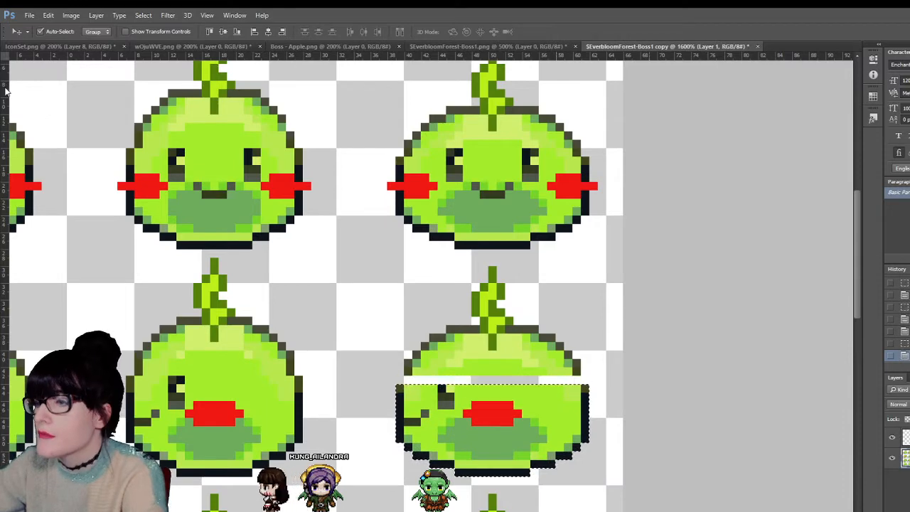
- Lower the third side-view slime's top, including its stem, by one pixel to close the gap, and clear the selection
click(7, 92)
drag(327, 258, 623, 375)
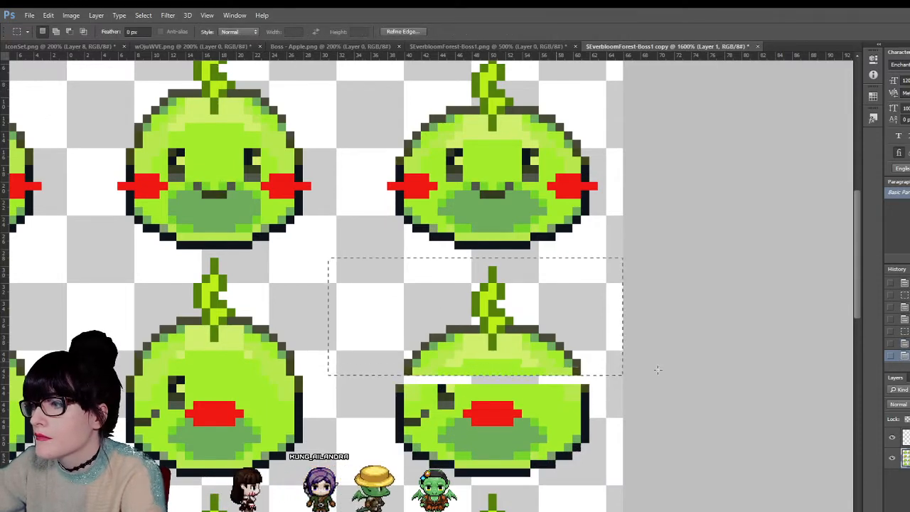
click(10, 84)
key(Down)
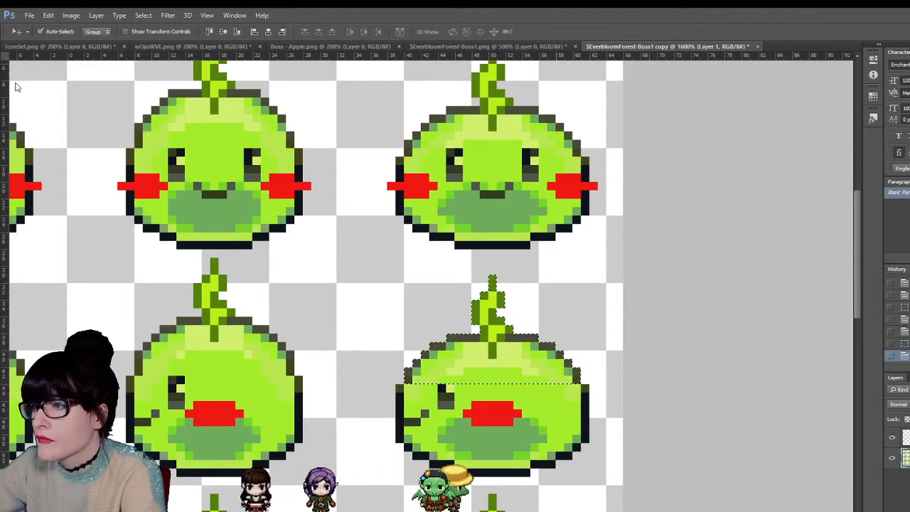
click(8, 92)
click(416, 247)
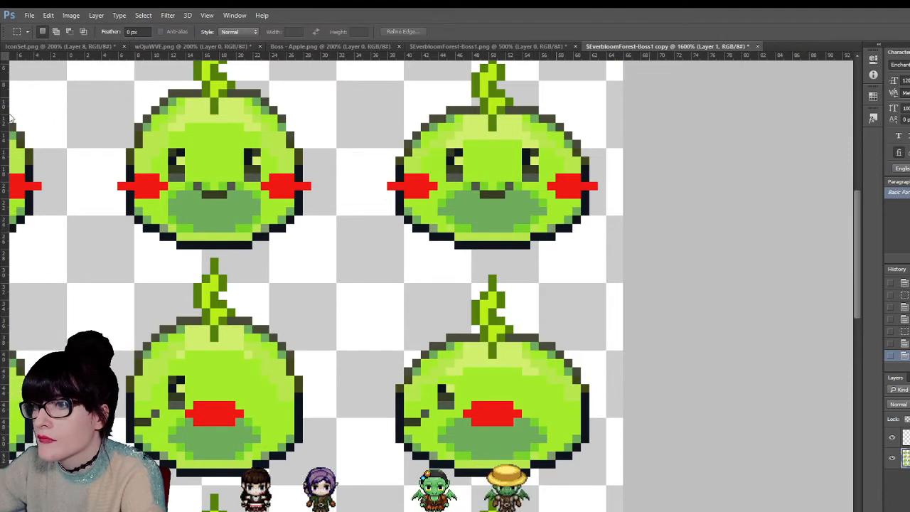
- Restore the missing eye pixels of the third side-view slime with the one-pixel Pencil, using colours sampled from the existing slimes
click(12, 140)
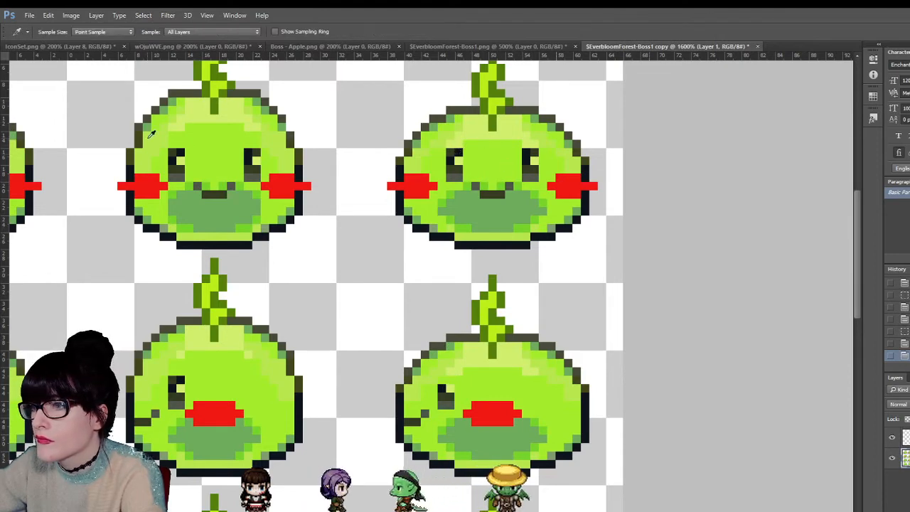
click(6, 162)
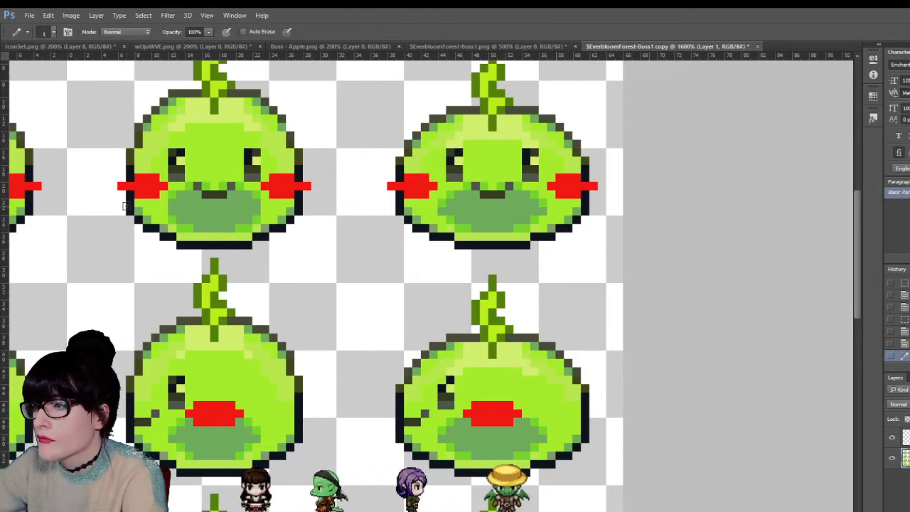
click(13, 140)
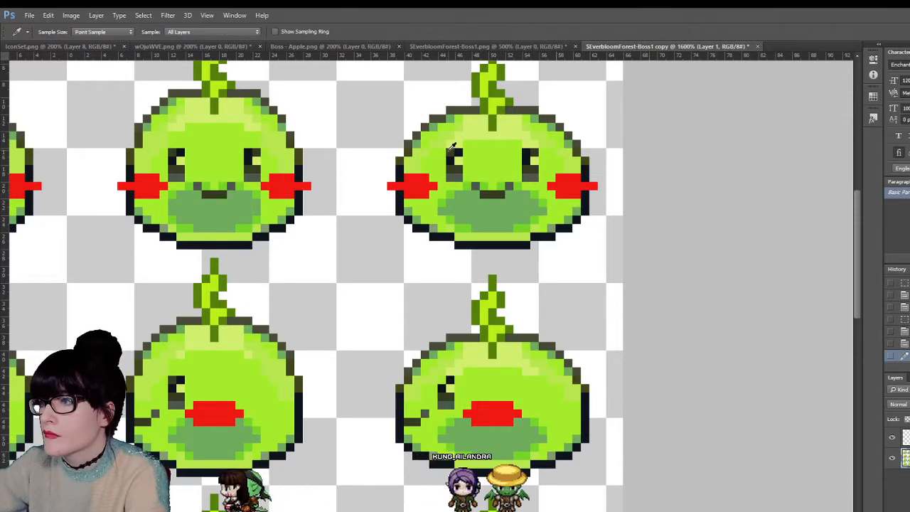
key(b)
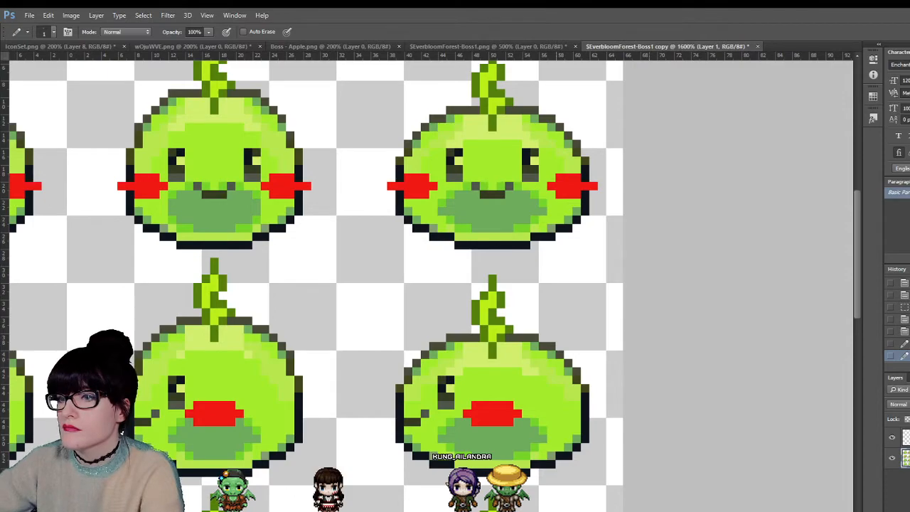
- Examine the complete green slime sprite sheet at normal and enlarged magnification
key(z)
alt+click(456, 342)
alt+click(466, 341)
alt+click(466, 341)
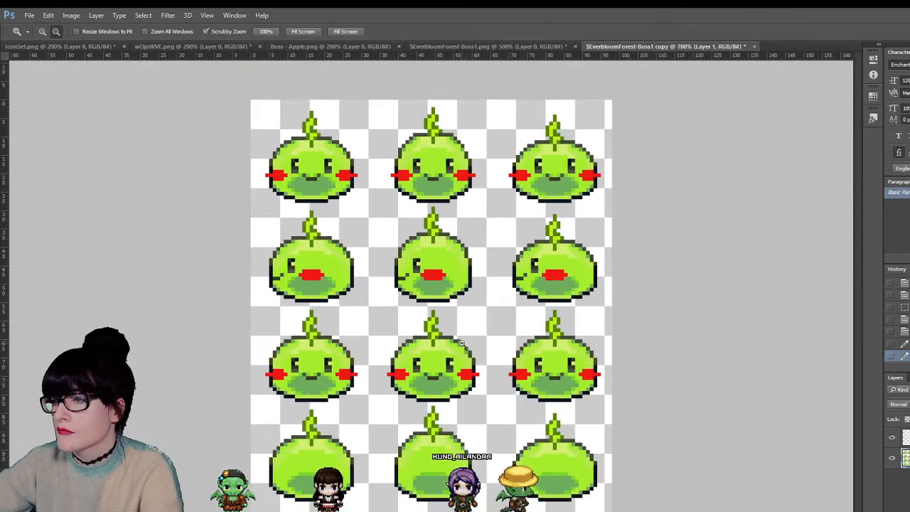
alt+click(467, 341)
alt+click(467, 341)
alt+click(466, 341)
alt+click(462, 342)
alt+click(439, 344)
click(41, 127)
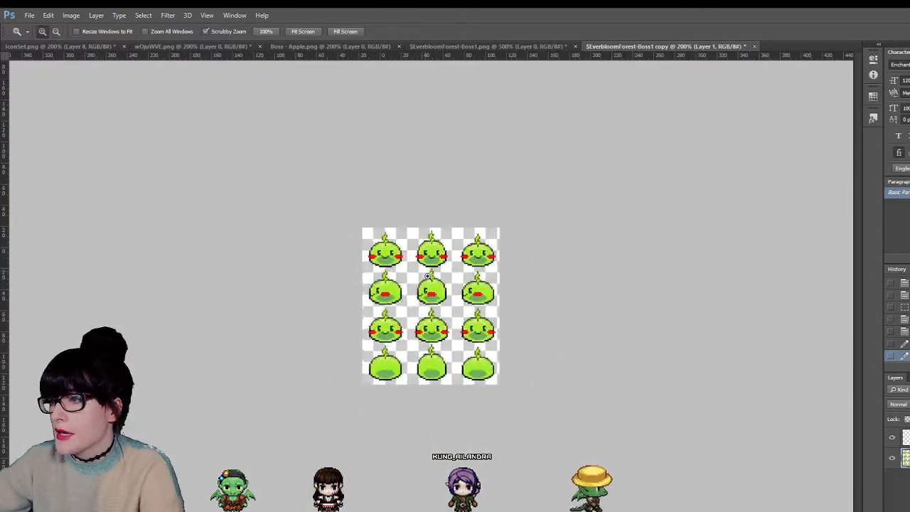
click(41, 127)
click(41, 128)
click(41, 127)
- Clear the selection around the second row and merge the active layer down into the slime sprite layer
key(m)
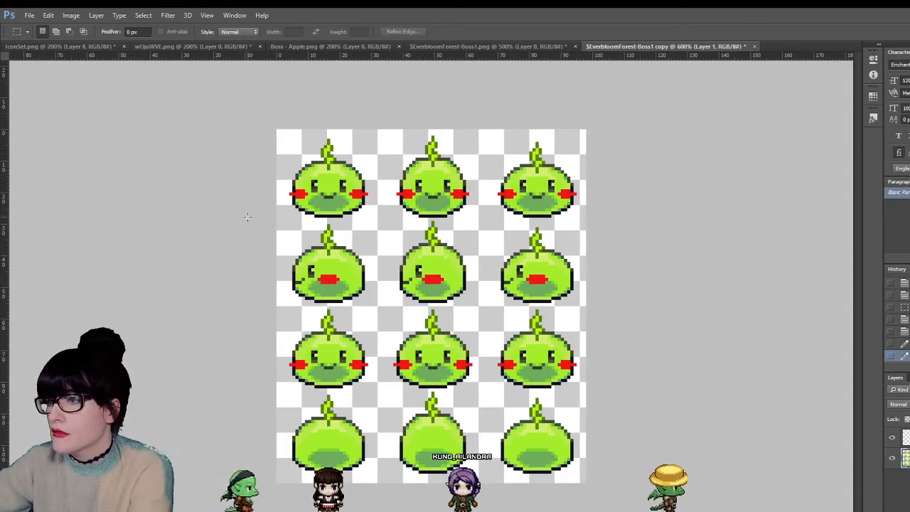
drag(274, 215, 646, 291)
key(ctrl+d)
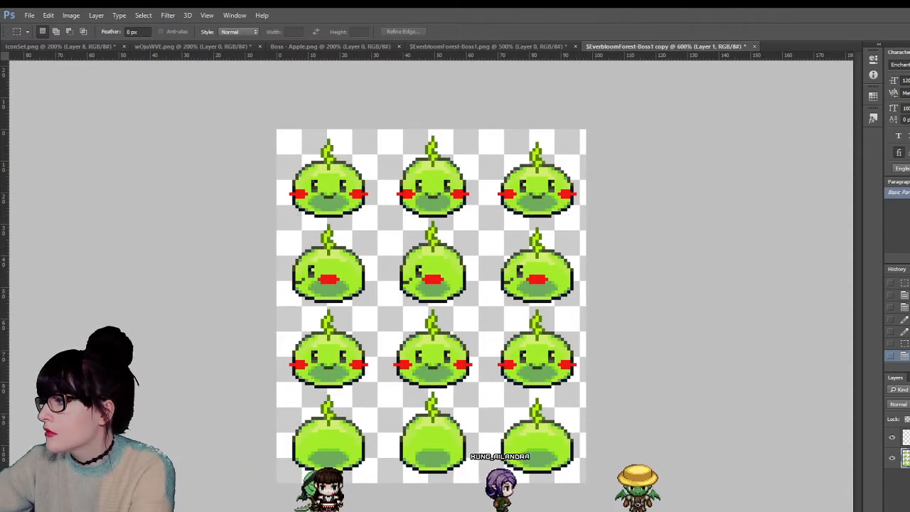
key(ctrl+e)
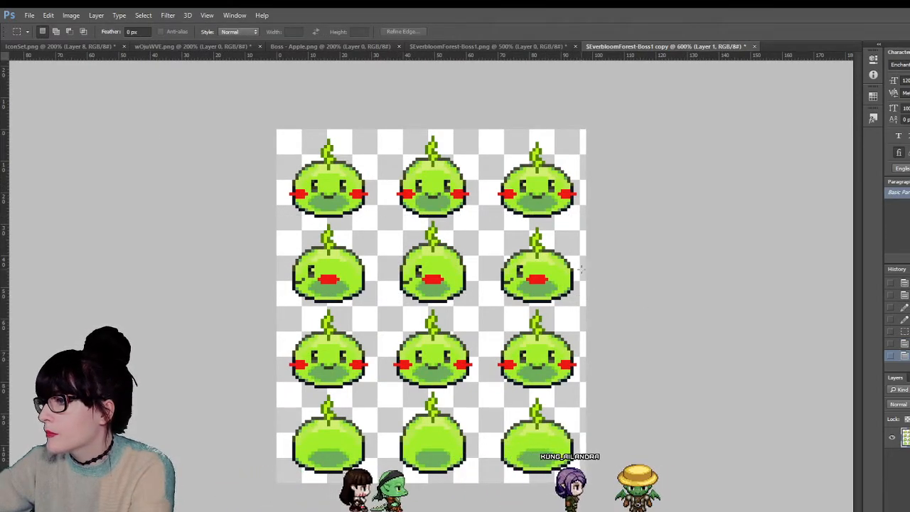
- Duplicate the second row of side-view slimes onto a new layer and move the copy over the third row
drag(602, 308, 187, 226)
key(Up)
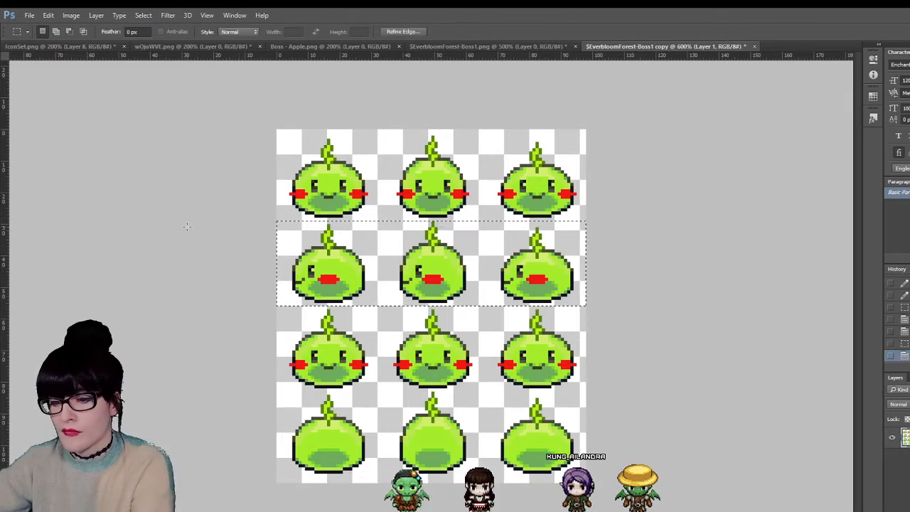
key(ctrl+j)
key(v)
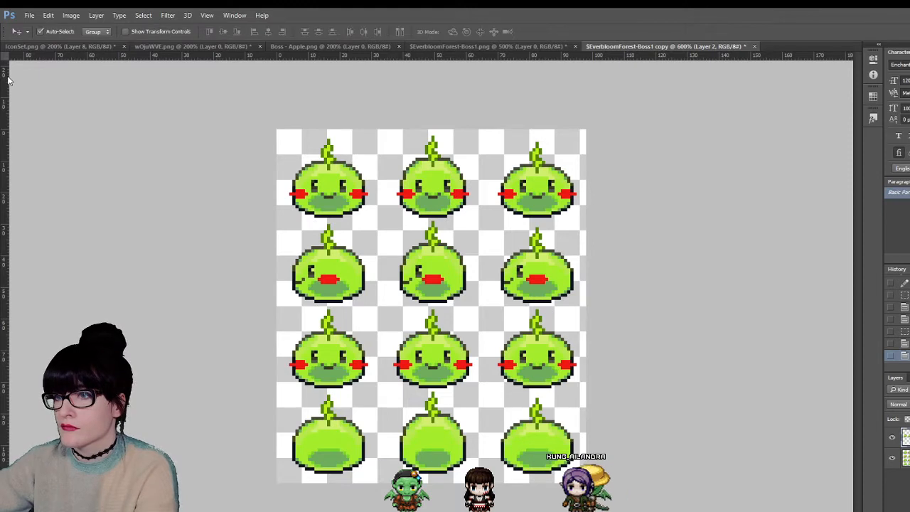
drag(430, 290, 430, 373)
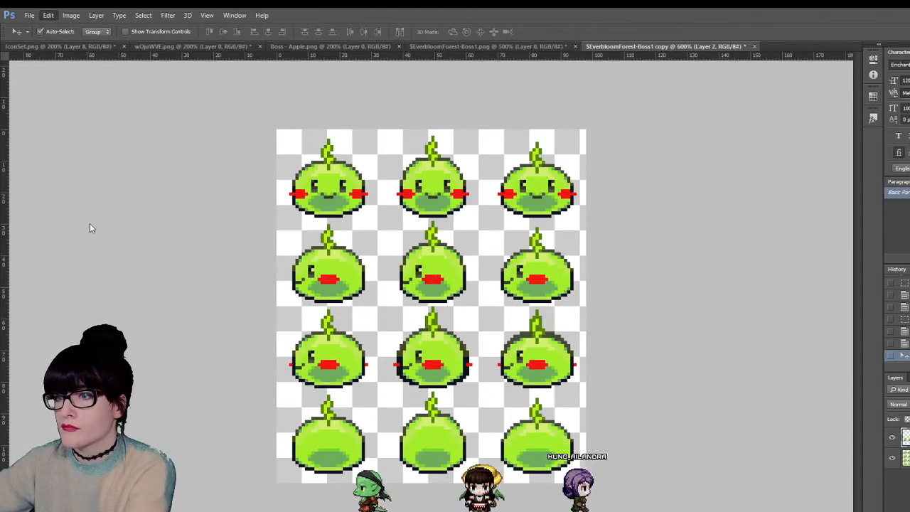
- Flip the copied side-view slimes in the third row horizontally and nudge them one pixel left
key(ctrl+t)
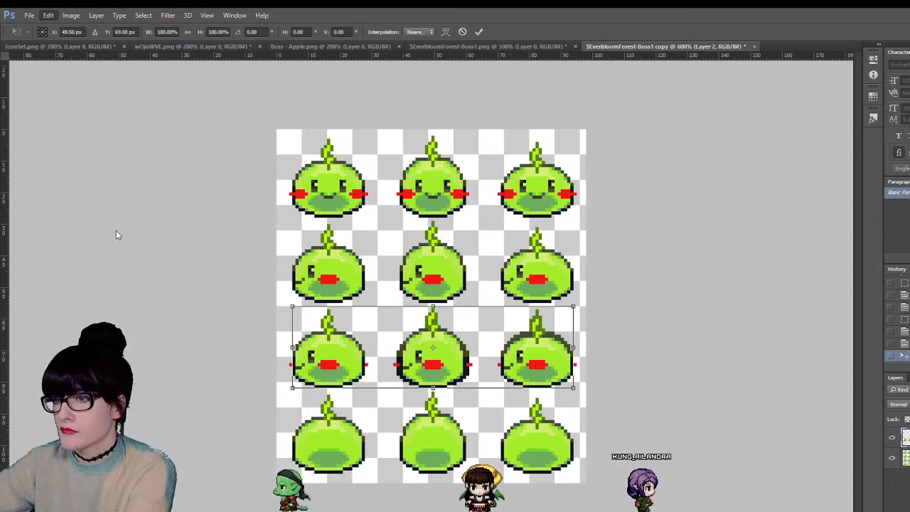
click(226, 347)
key(Left)
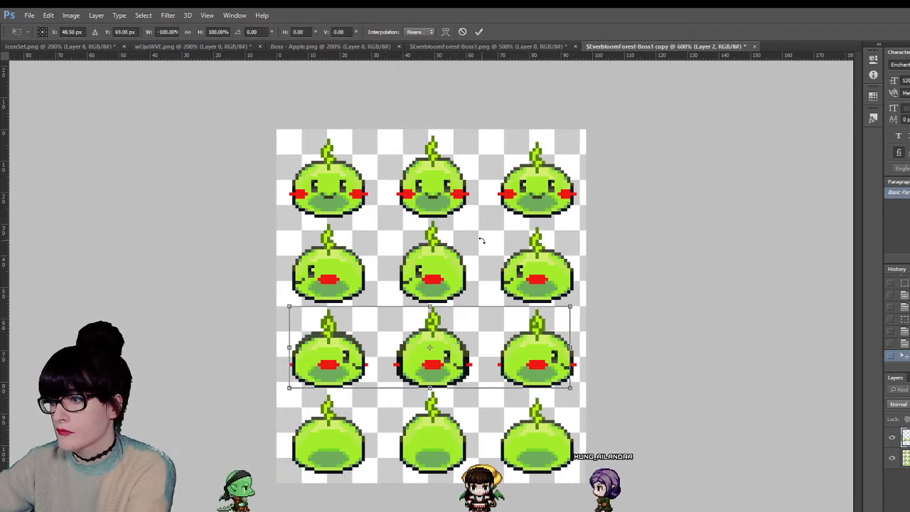
key(Return)
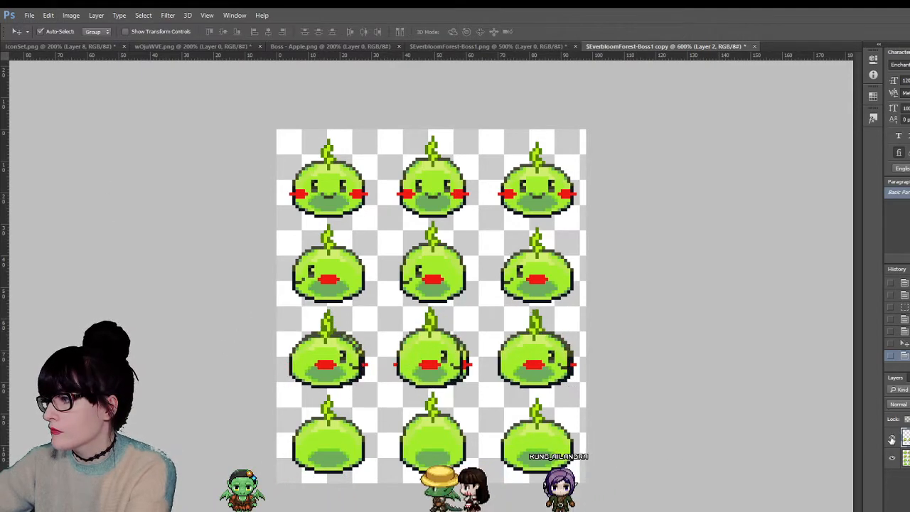
- Compare the flipped slimes with the original third row by repeatedly hiding and showing the copied layer
click(891, 440)
click(892, 440)
click(891, 440)
click(892, 440)
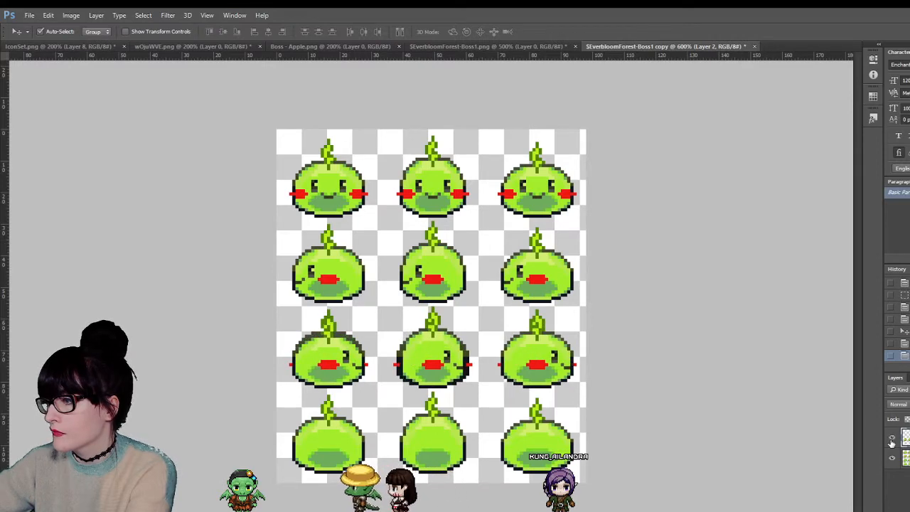
click(891, 440)
click(892, 440)
click(891, 440)
click(891, 440)
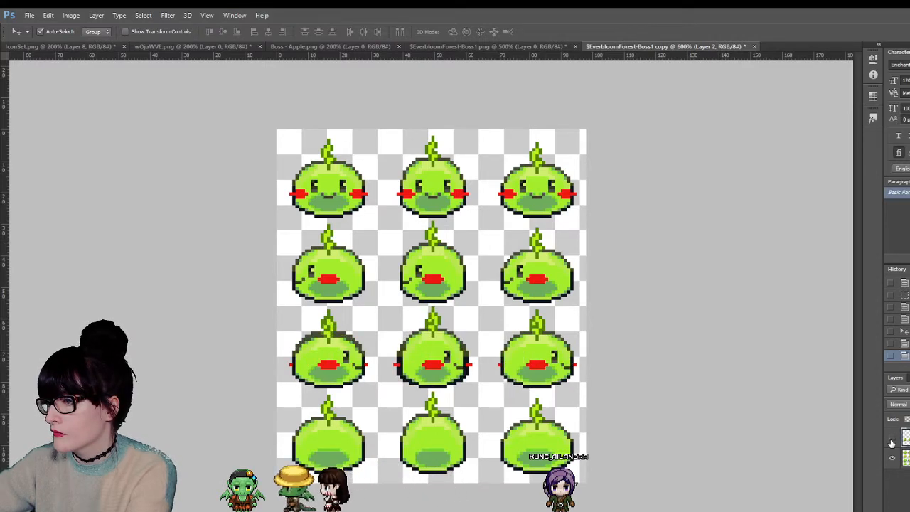
click(891, 440)
click(891, 440)
- Delete the old front-facing slimes beneath the flipped third row on the lower layer, and clear the selection
key(z)
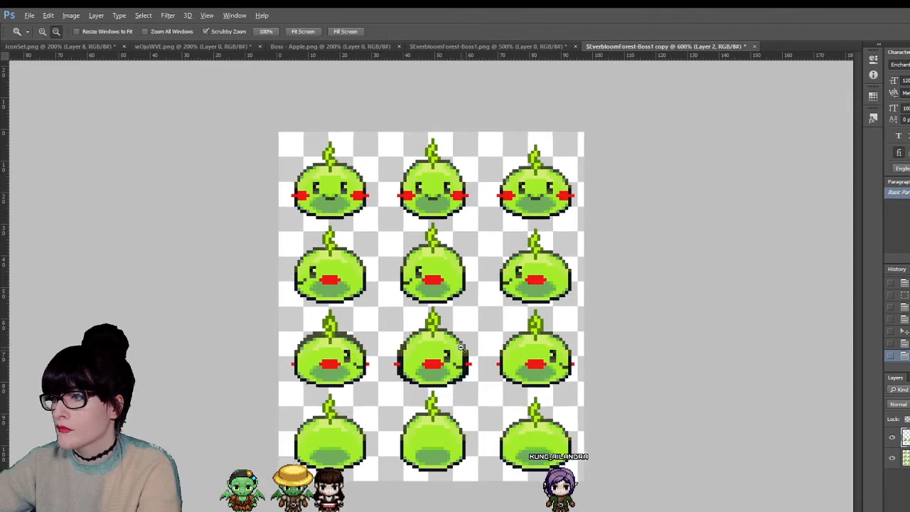
alt+click(461, 347)
alt+click(461, 347)
alt+click(460, 347)
alt+click(461, 347)
click(243, 267)
click(243, 267)
click(243, 267)
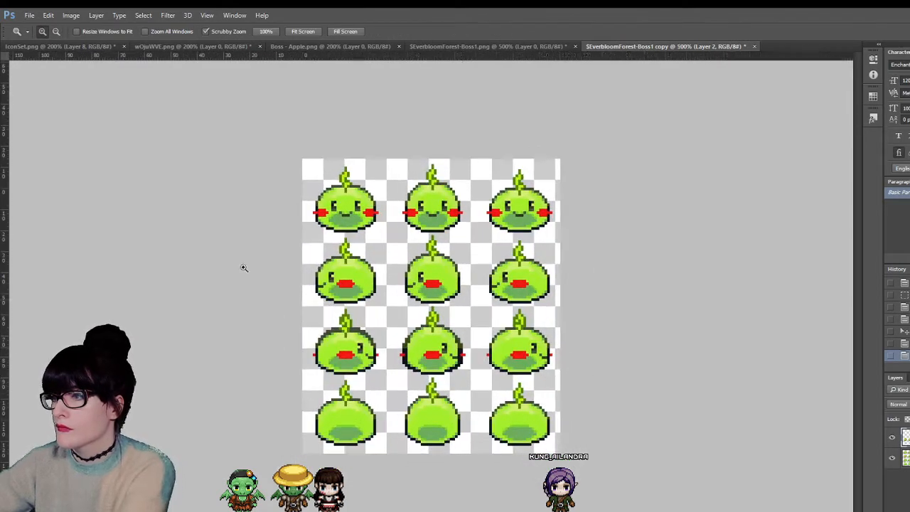
key(m)
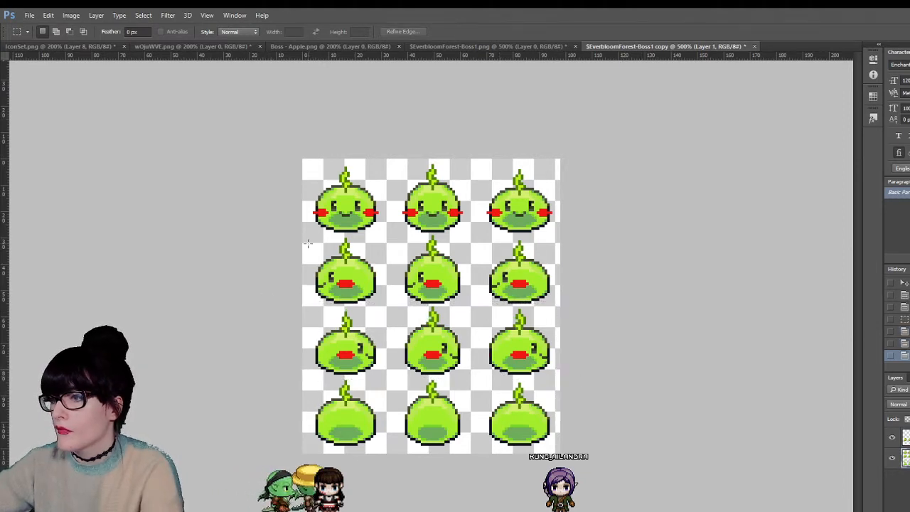
drag(305, 243, 315, 340)
key(z)
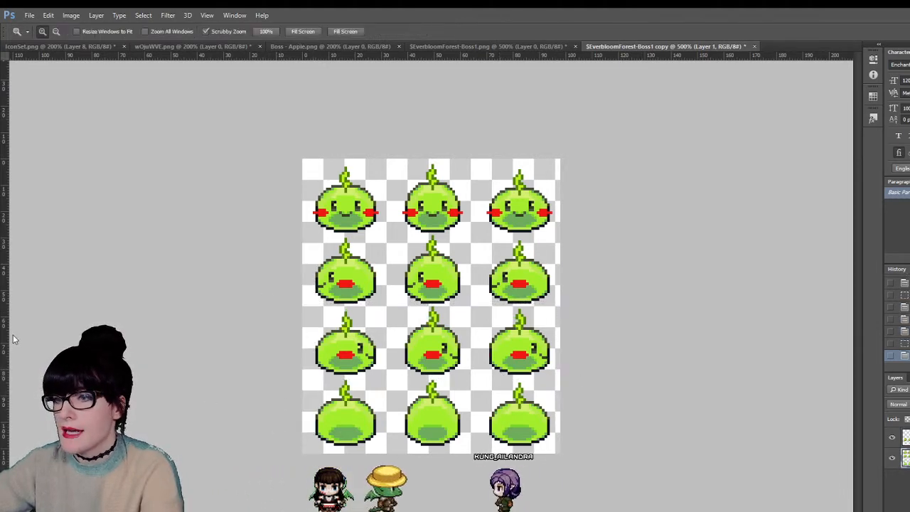
- View the sprite sheet at a smaller size and switch to the browser image of coloured slime sprites for reference
alt+click(356, 346)
alt+click(356, 346)
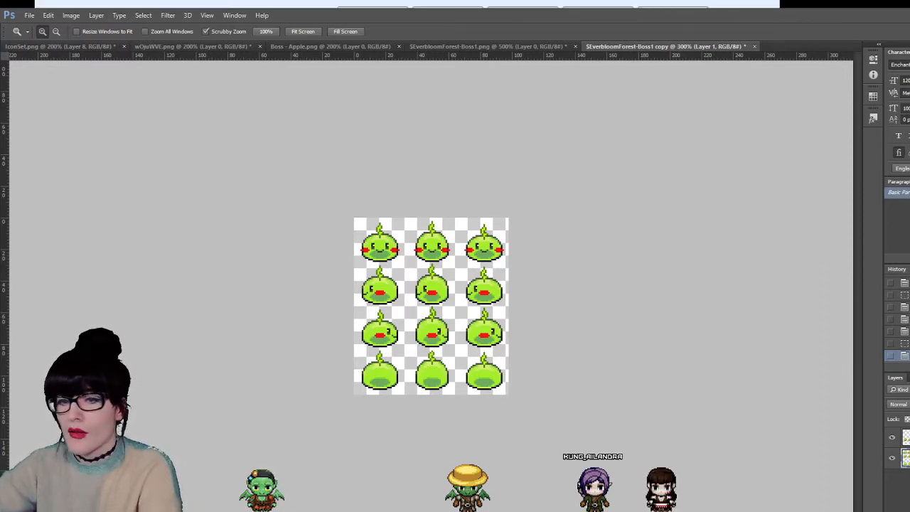
key(alt+Tab)
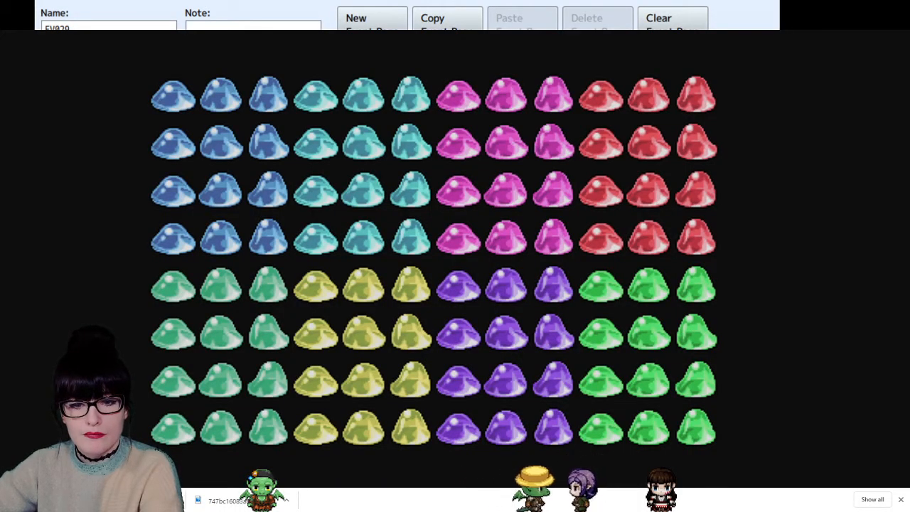
- Switch to the RPG Maker event editor and set event EV029's autonomous movement type to Fixed
key(alt+Tab)
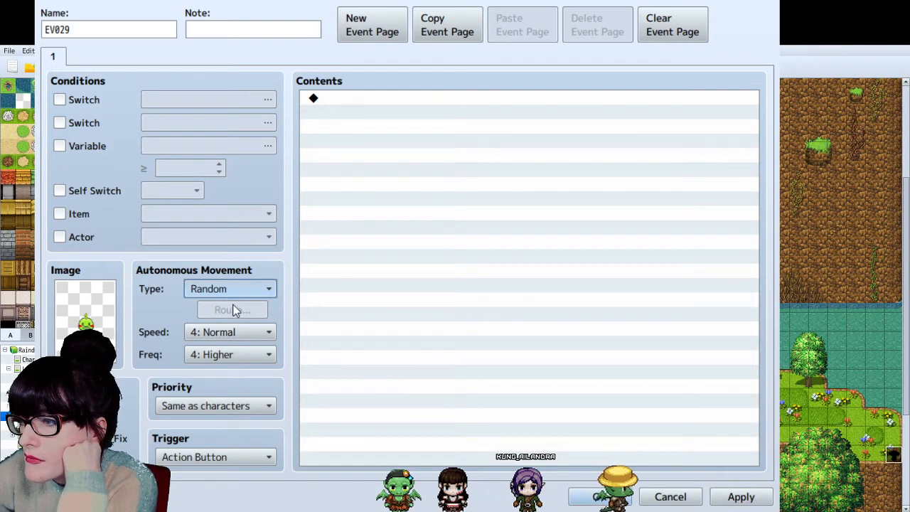
key(Up)
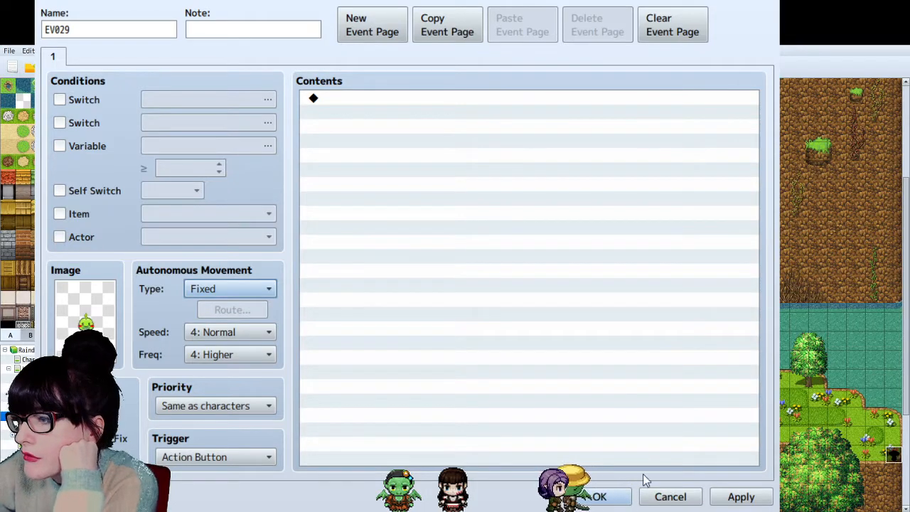
click(599, 497)
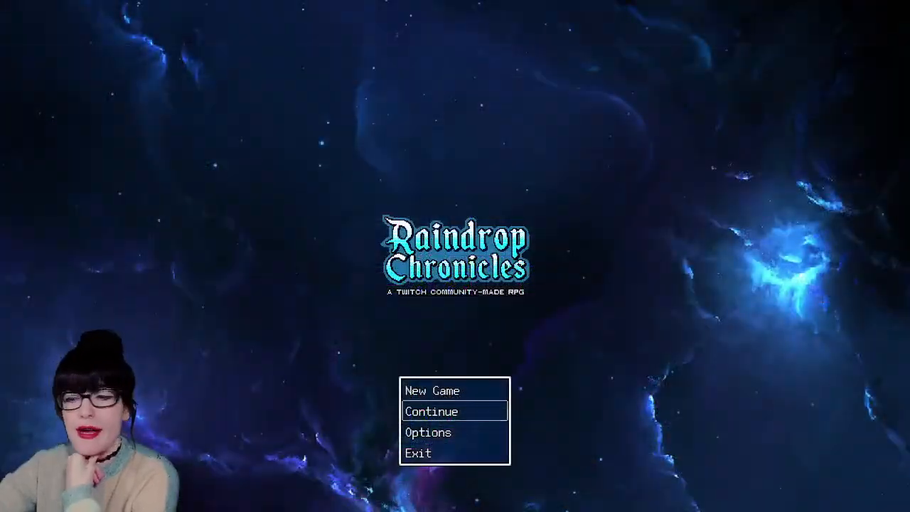
- Continue the saved game in the playtest, walk toward the green slime to inspect it, and return to the map editor
key(Return)
key(Return)
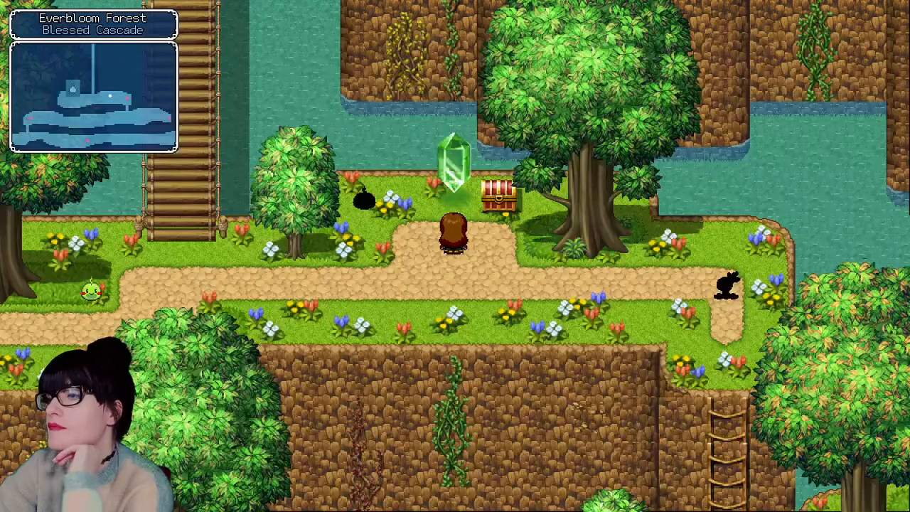
key(Left)
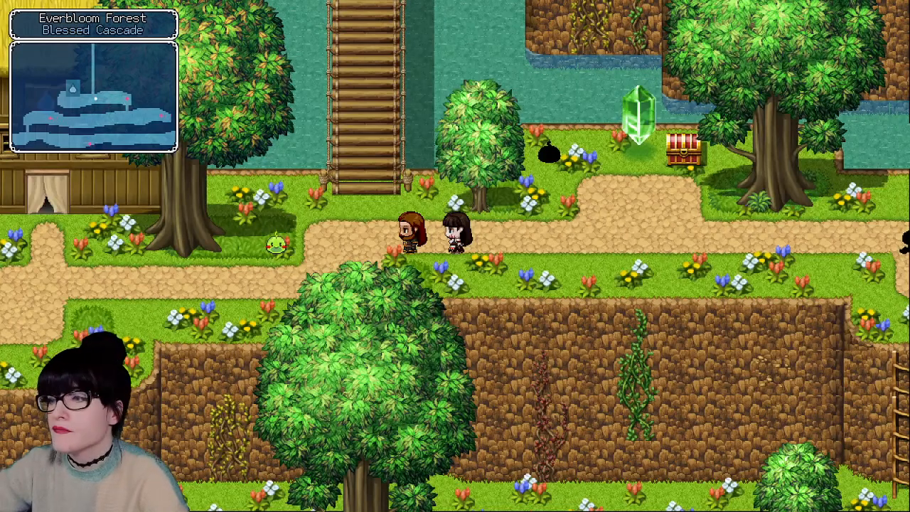
key(super)
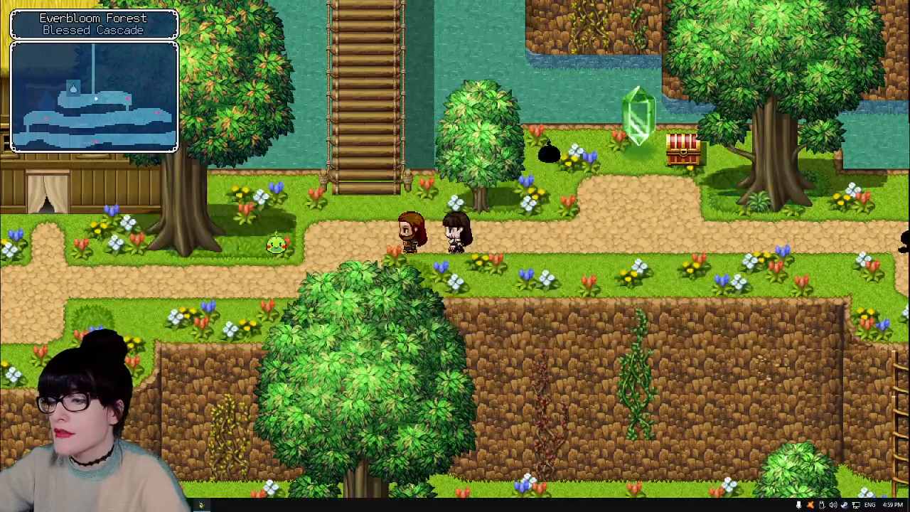
click(199, 505)
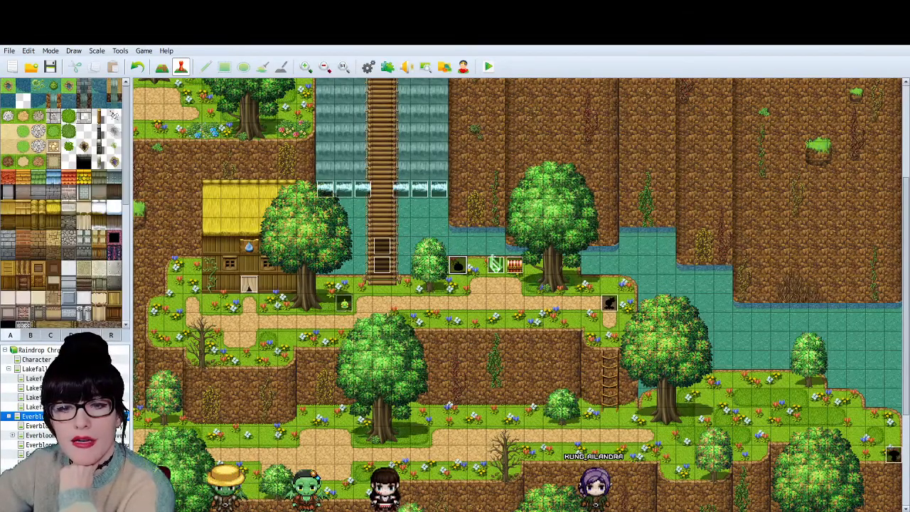
- Switch to Photoshop and shift the second and third slime columns of $EverbloomForest-Boss1.png two pixels left
key(alt+Tab)
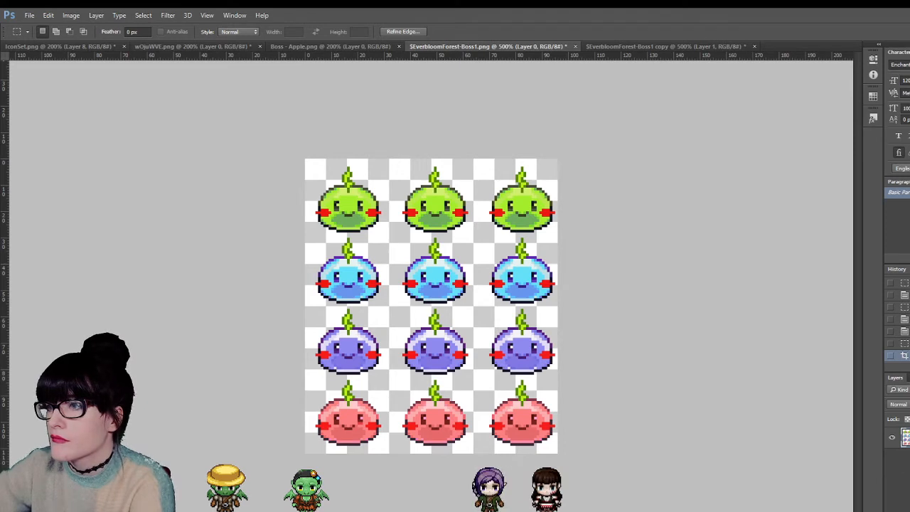
click(142, 113)
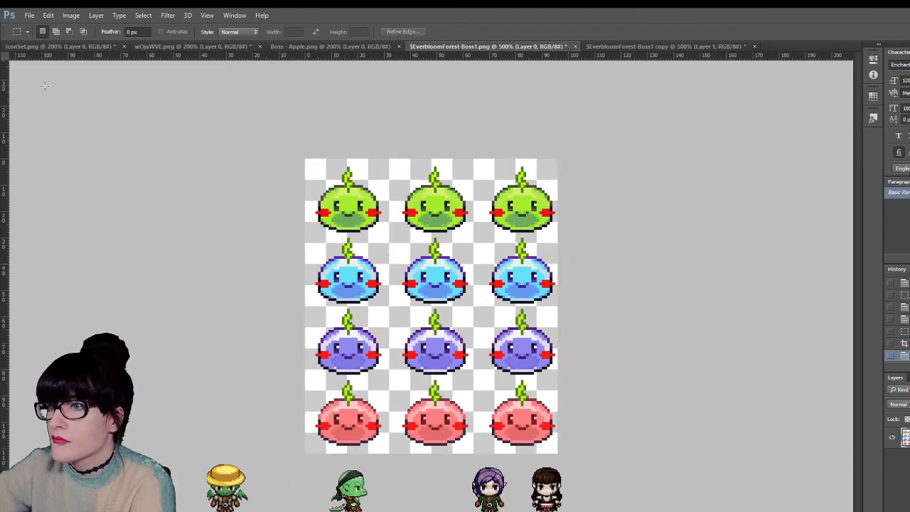
drag(377, 224, 451, 237)
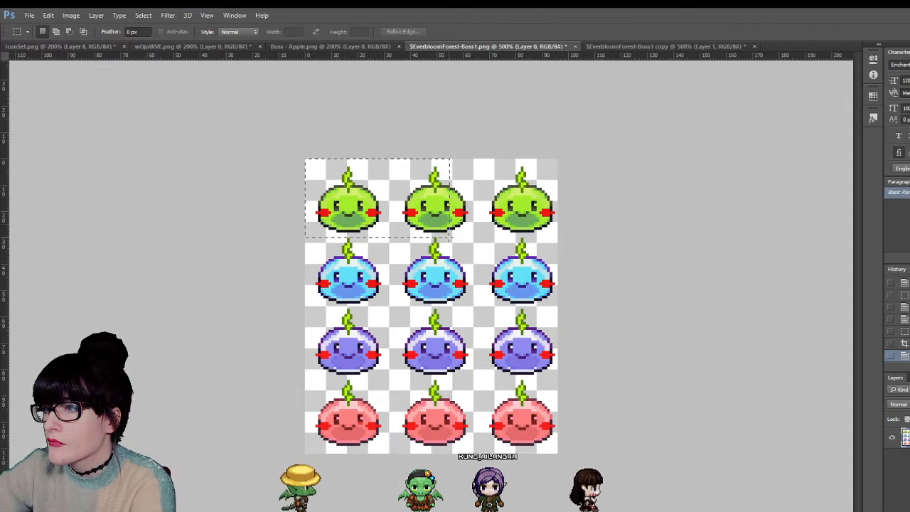
click(445, 206)
drag(399, 126, 698, 474)
key(v)
key(Left)
key(Left)
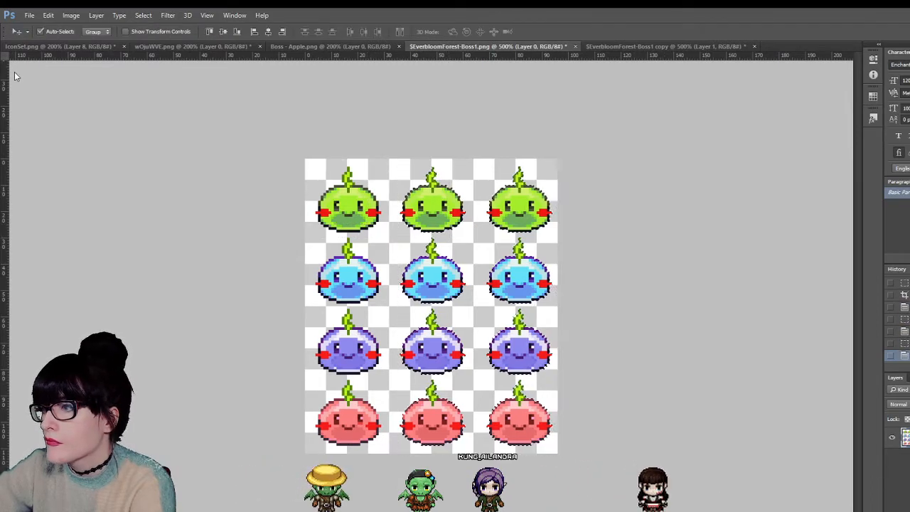
- Measure the empty gaps around the first-row slimes with marquee selections to check their spacing
key(m)
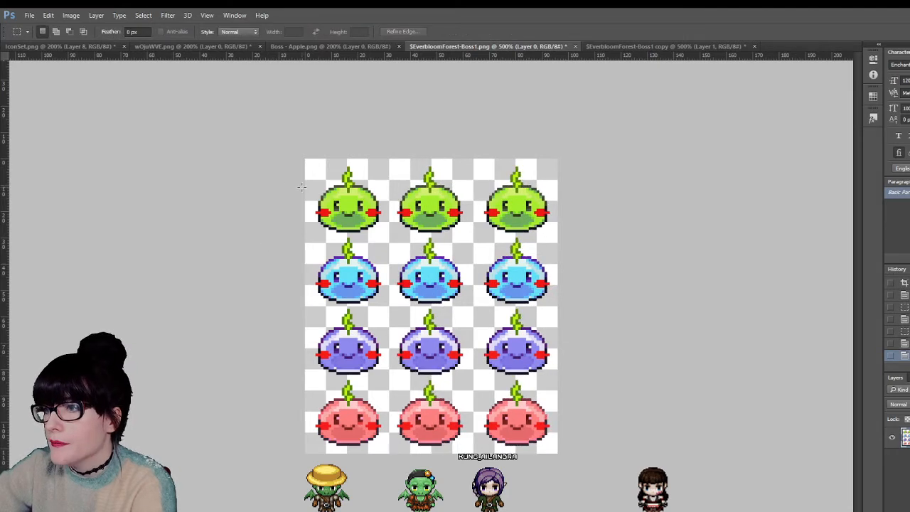
drag(293, 246, 293, 246)
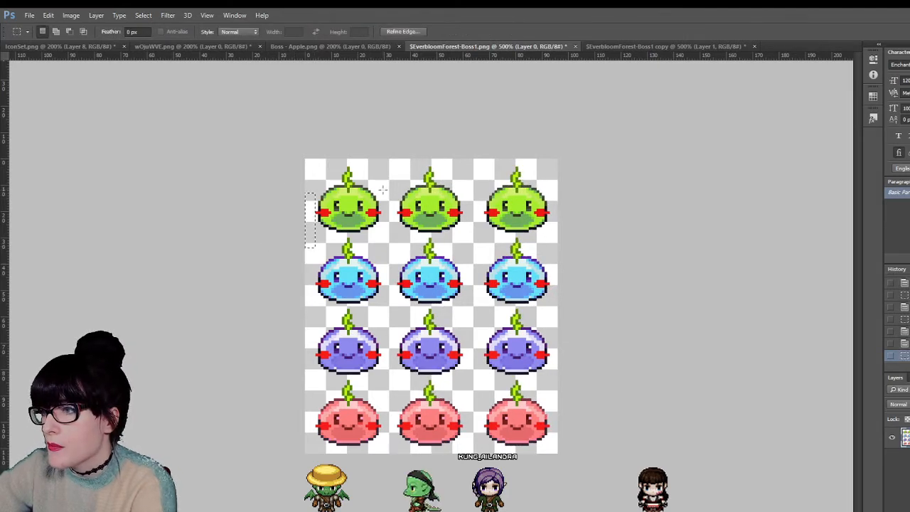
drag(397, 213, 396, 235)
key(ctrl+d)
- Move the second and third slime columns one pixel right and clear the selection
drag(385, 139, 577, 465)
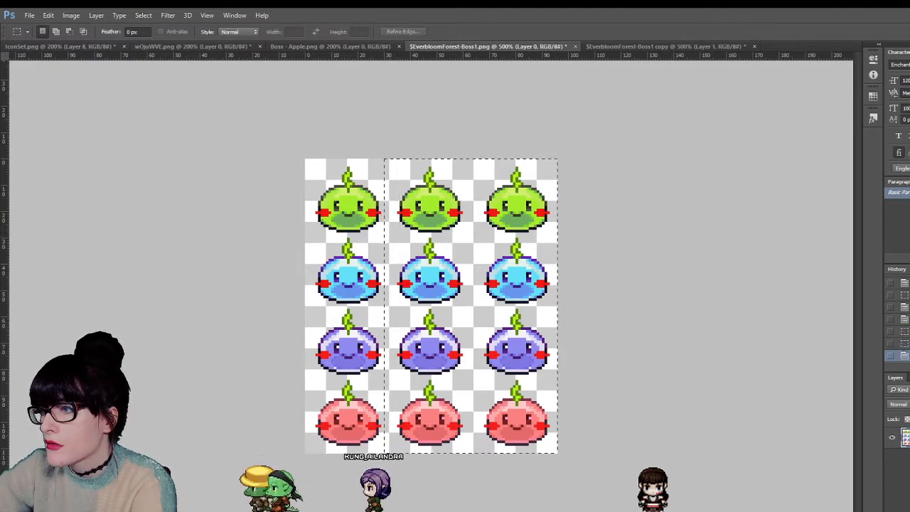
key(v)
key(Right)
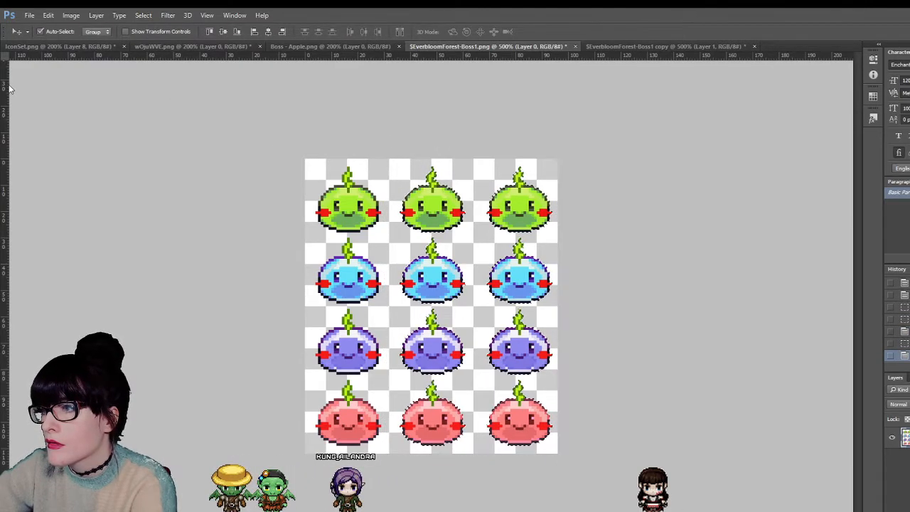
key(m)
key(ctrl+d)
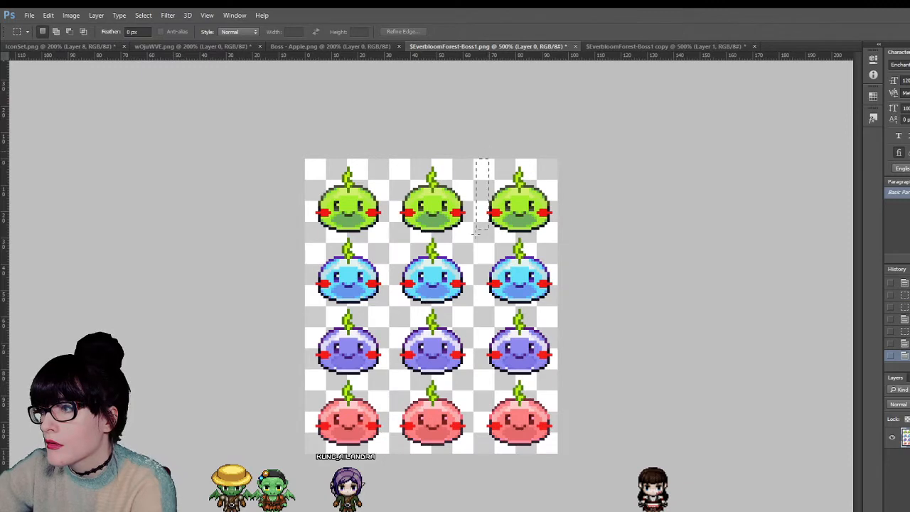
- Move the third slime column one pixel left, clear the selection, and check the gap along its right side
click(488, 154)
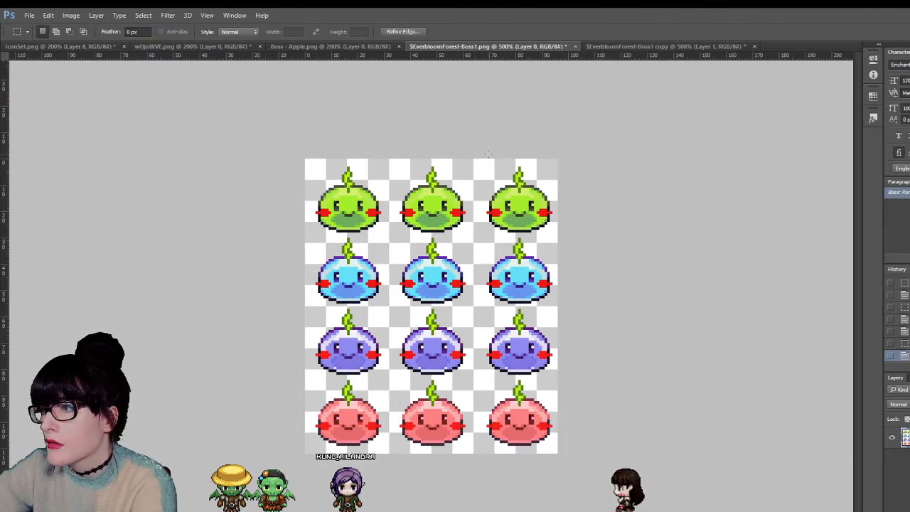
key(v)
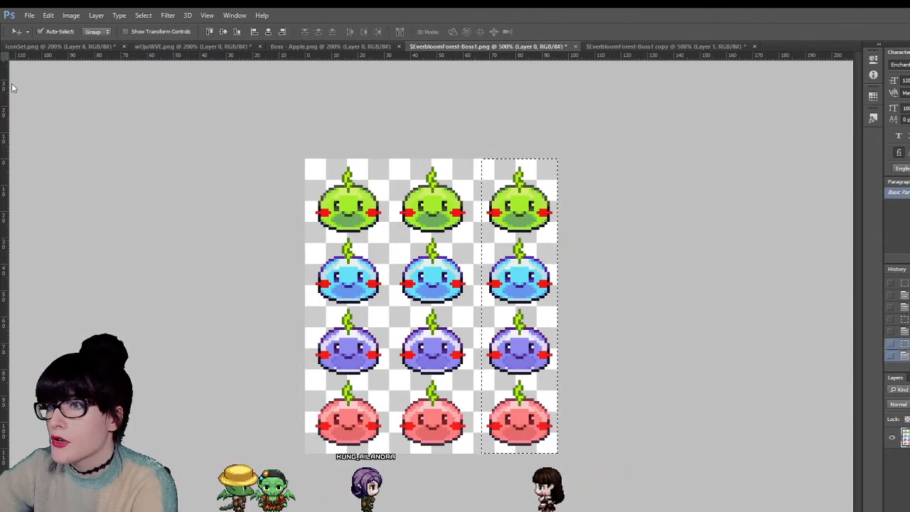
key(Left)
key(m)
key(ctrl+d)
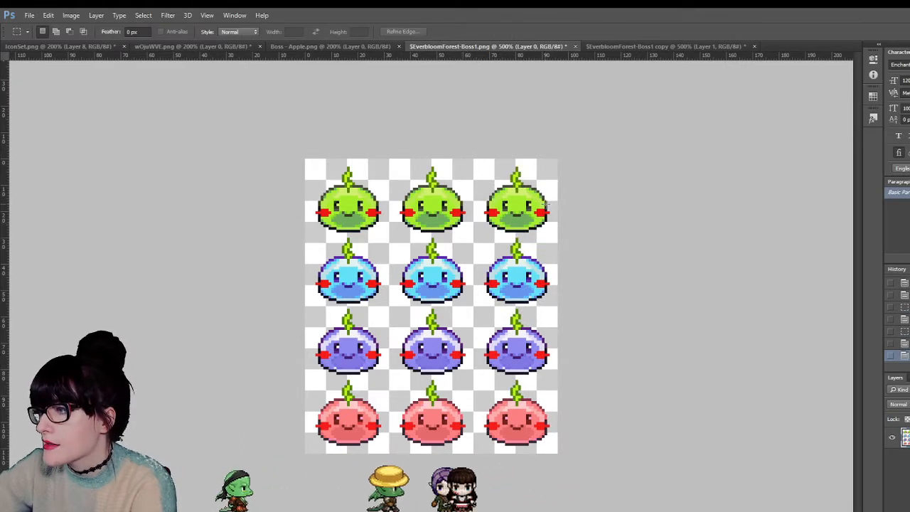
drag(550, 204, 558, 284)
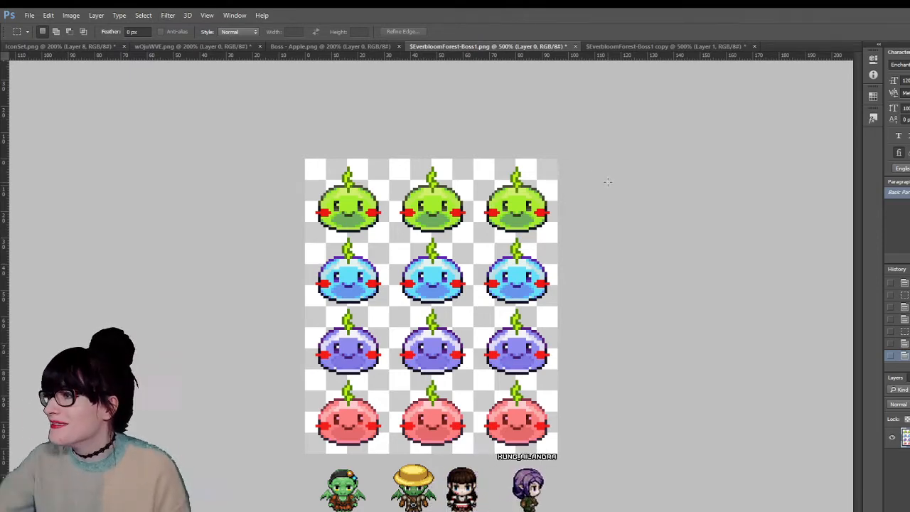
- Switch to $EverbloomForest-Boss1 copy and crop the canvas with a marquee that excludes the narrow strip along the right edge
click(612, 47)
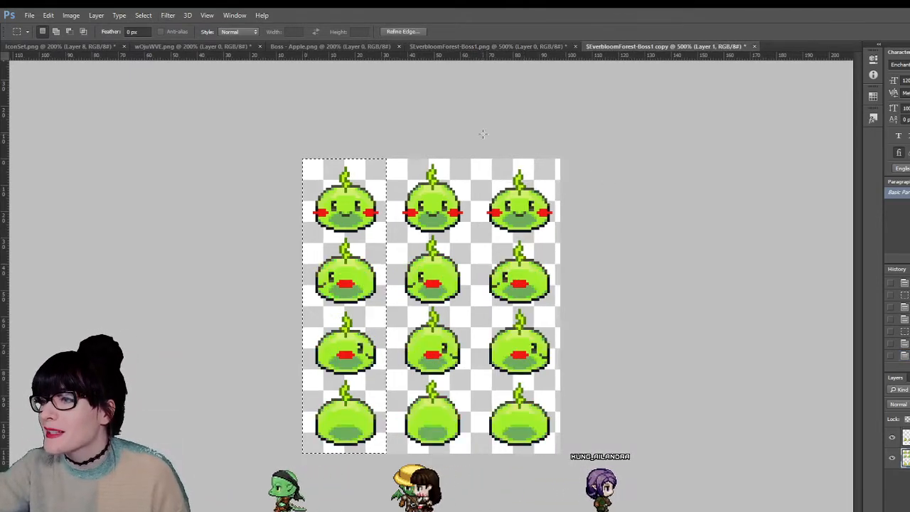
click(553, 458)
key(ctrl+z)
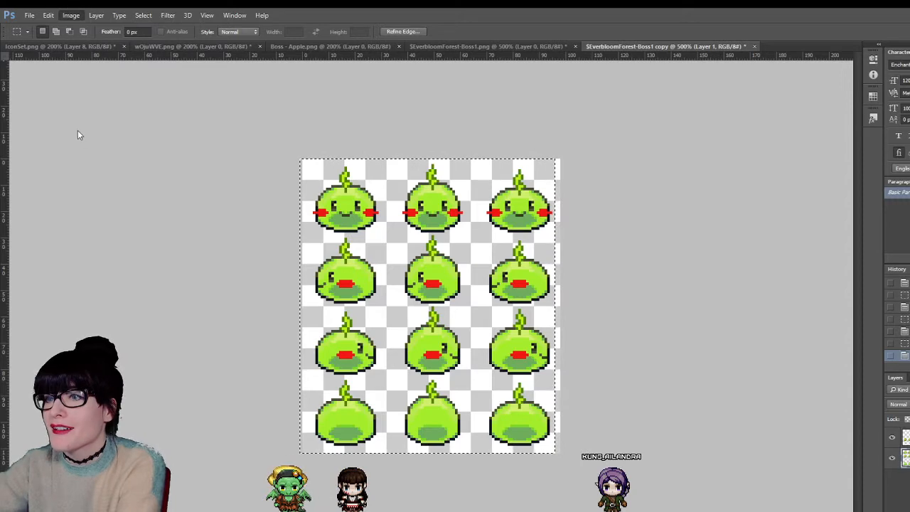
click(310, 163)
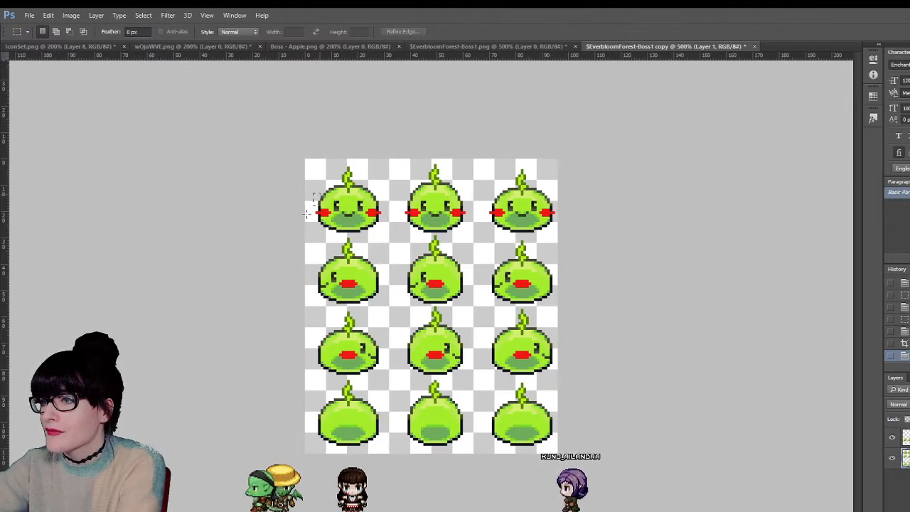
- Measure the gap left of the first slime and try to shift the second and third columns left on the active layer
drag(307, 202, 314, 219)
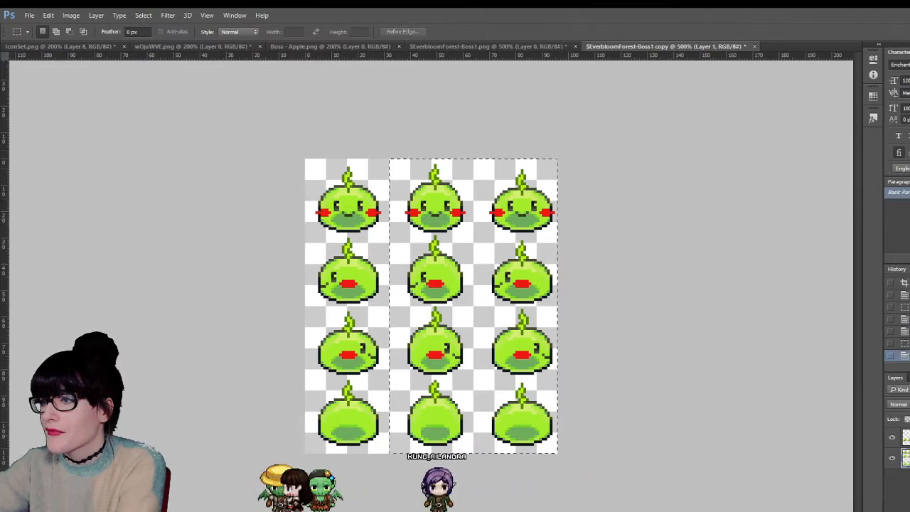
drag(557, 452, 390, 159)
key(v)
key(Left)
key(Left)
key(Left)
key(Left)
key(Left)
key(Left)
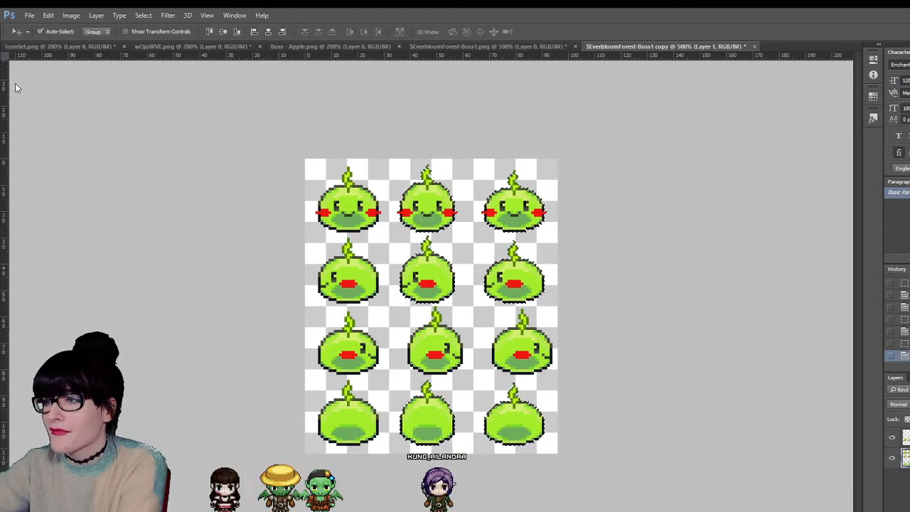
key(Left)
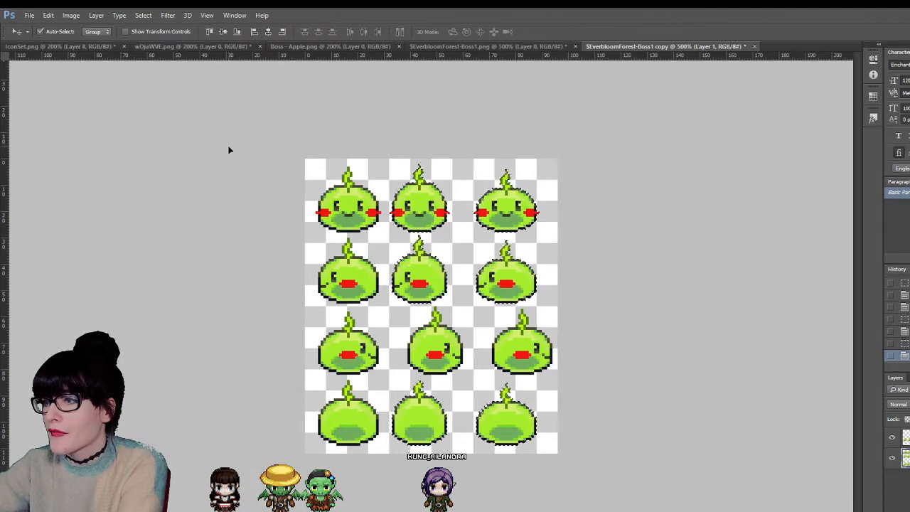
key(ctrl+z)
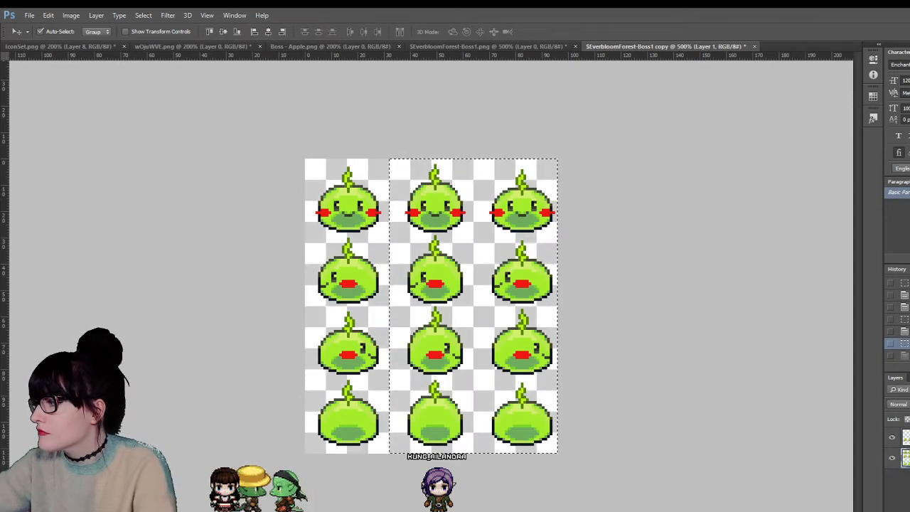
- Merge the sheet's two layers and measure the empty gap left of each slime column with marquee selections
key(ctrl+e)
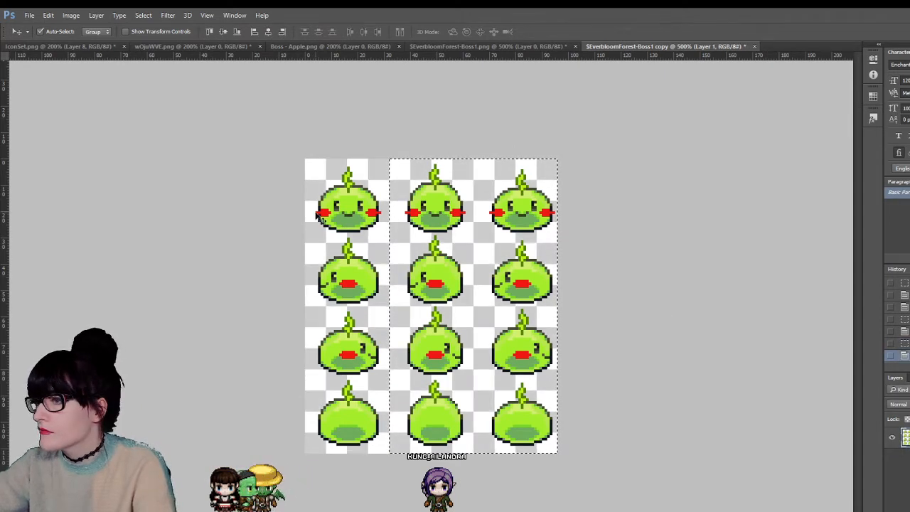
key(m)
click(312, 162)
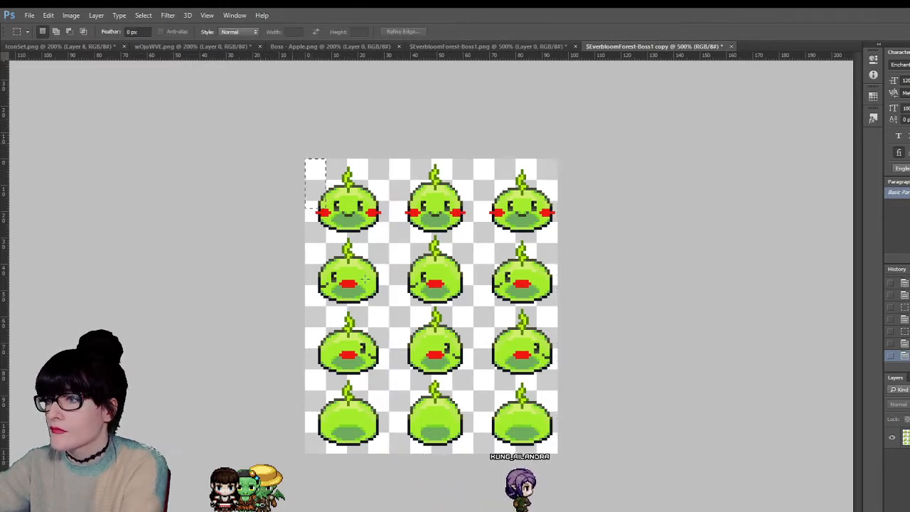
drag(388, 486, 310, 495)
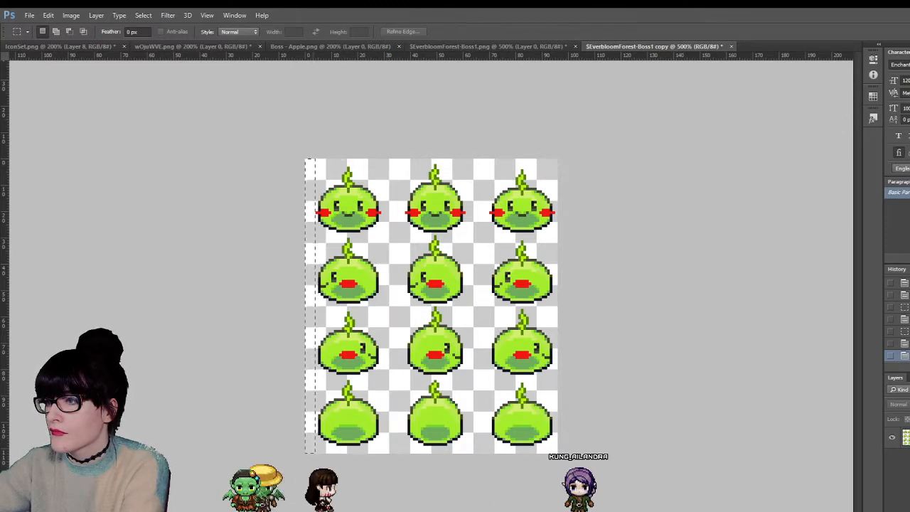
click(420, 158)
drag(404, 158, 389, 270)
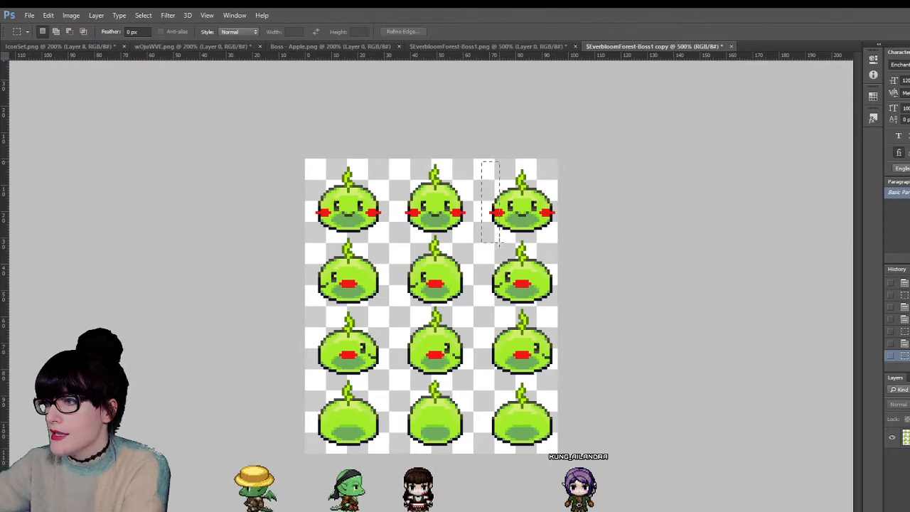
drag(491, 197, 482, 251)
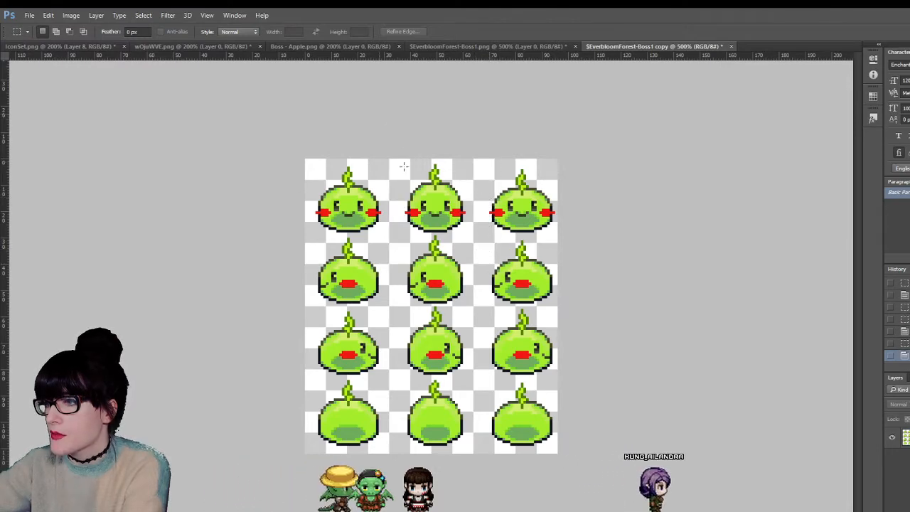
- Select the second and third slime columns of the merged sheet and shift them two pixels left
drag(385, 158, 599, 490)
key(shift+Right)
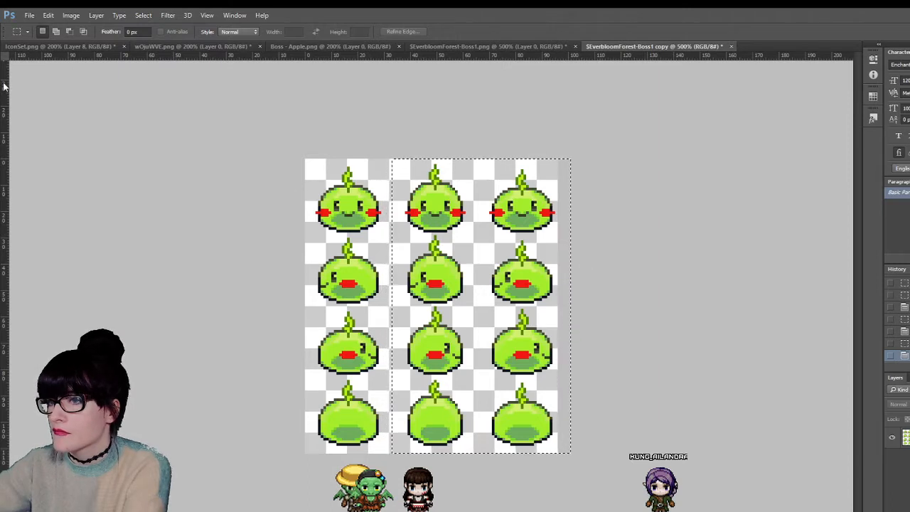
key(v)
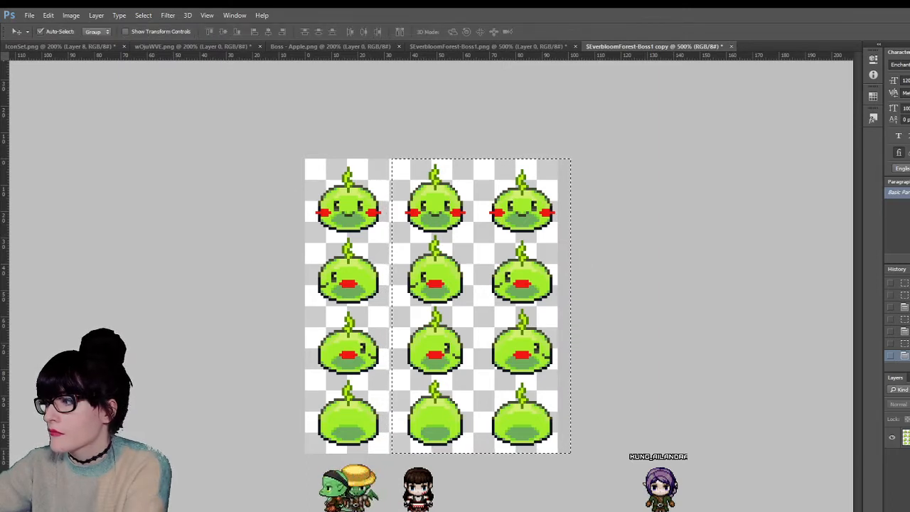
key(ctrl+shift+j)
key(Left)
key(Left)
key(Left)
key(Left)
key(Left)
key(Left)
key(Left)
key(Left)
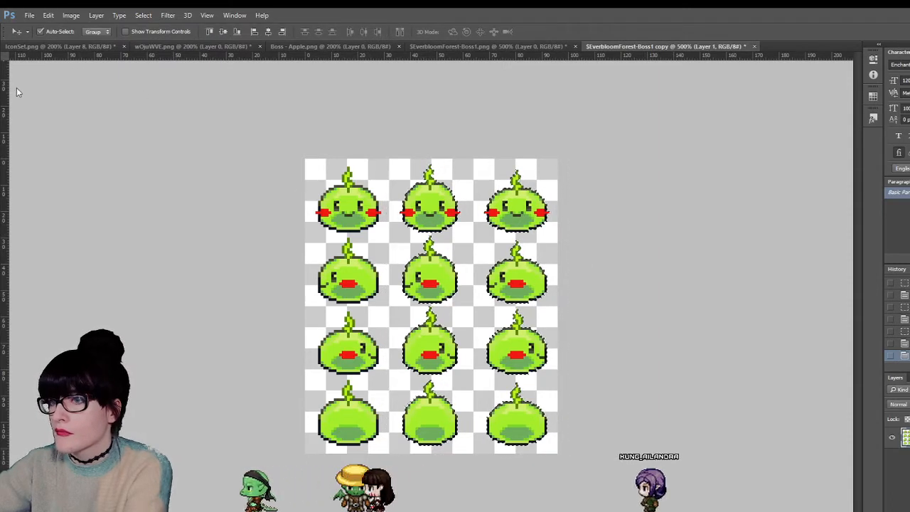
key(m)
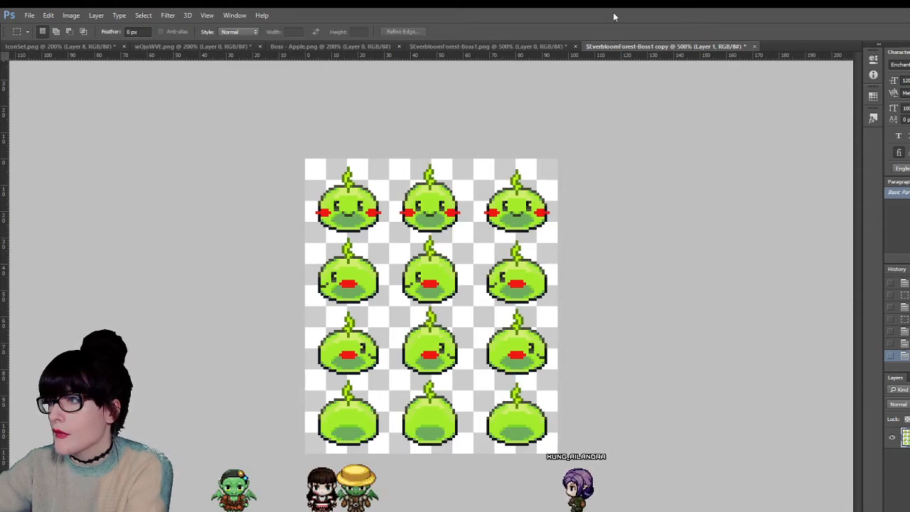
- Compare the slime column positions of the copy with those in $EverbloomForest-Boss1.png by alternating between the two documents
click(548, 47)
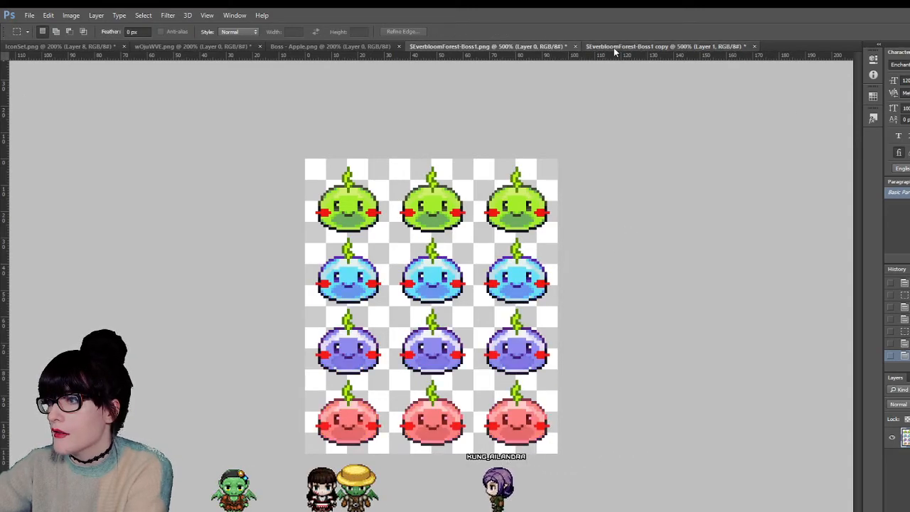
click(614, 48)
click(539, 48)
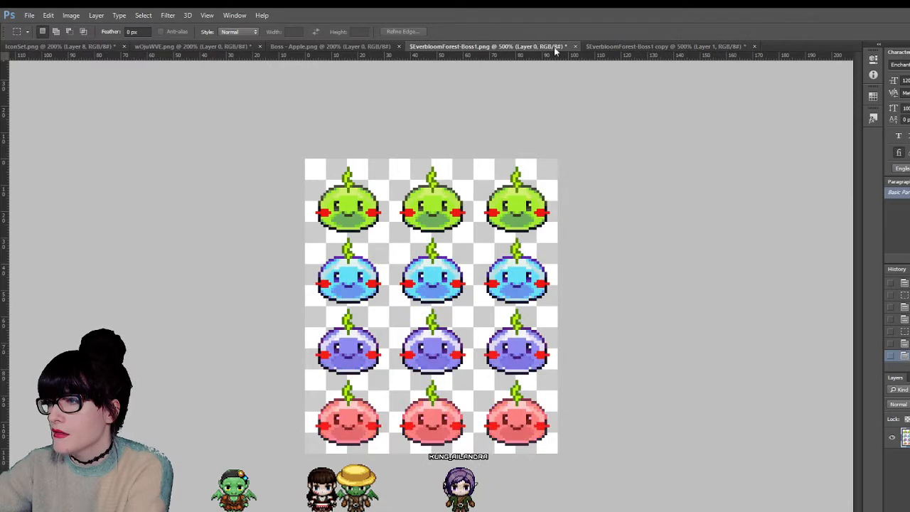
click(599, 48)
click(544, 46)
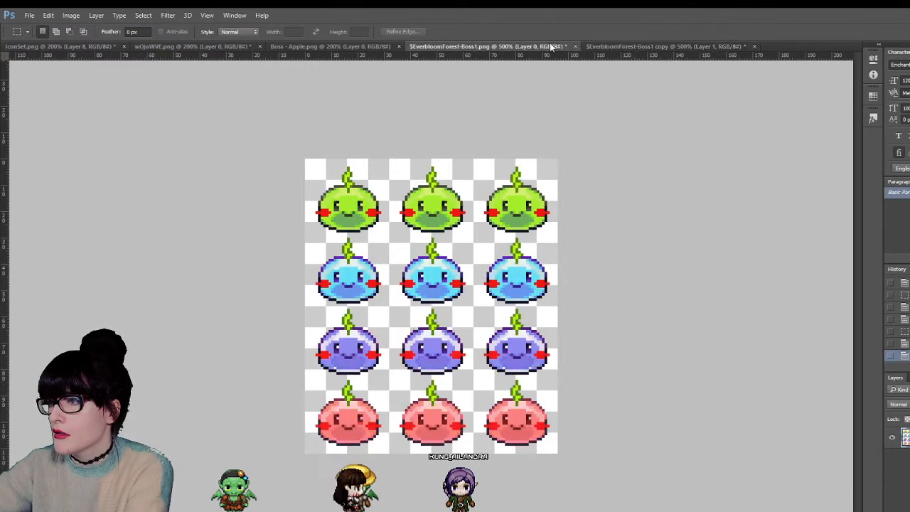
click(606, 46)
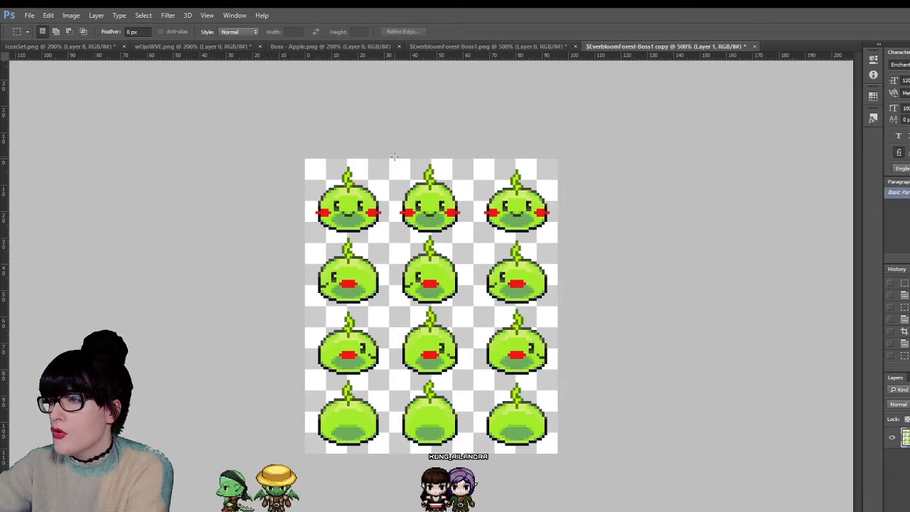
- Move the middle slime column of the copy one pixel right and clear all selections
drag(389, 159, 468, 453)
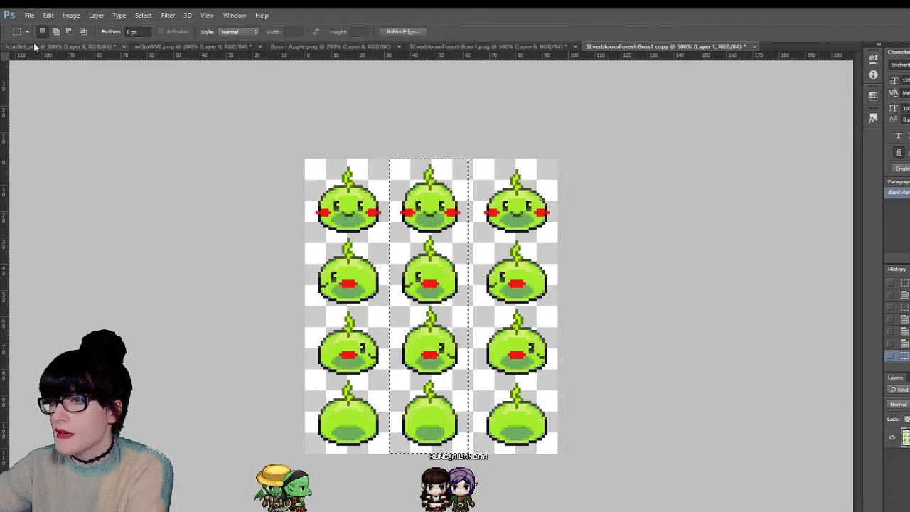
key(v)
key(Right)
key(ctrl+d)
key(l)
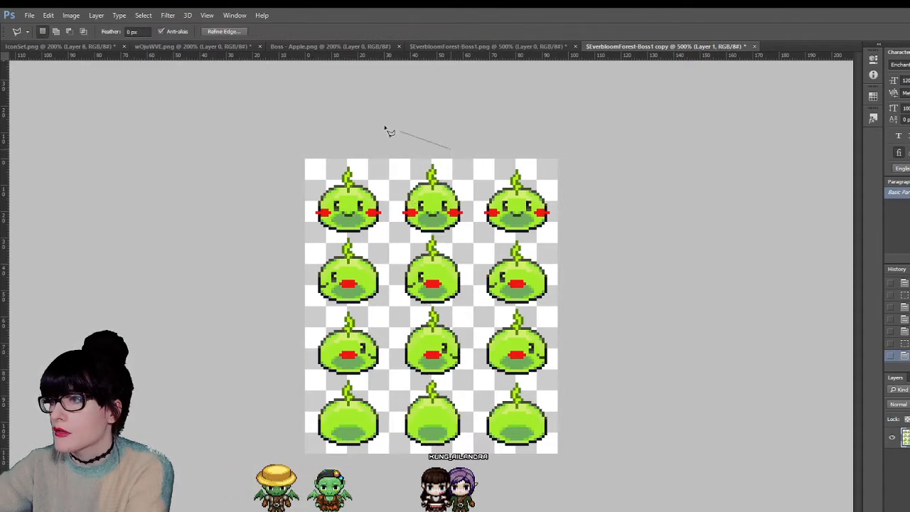
click(17, 87)
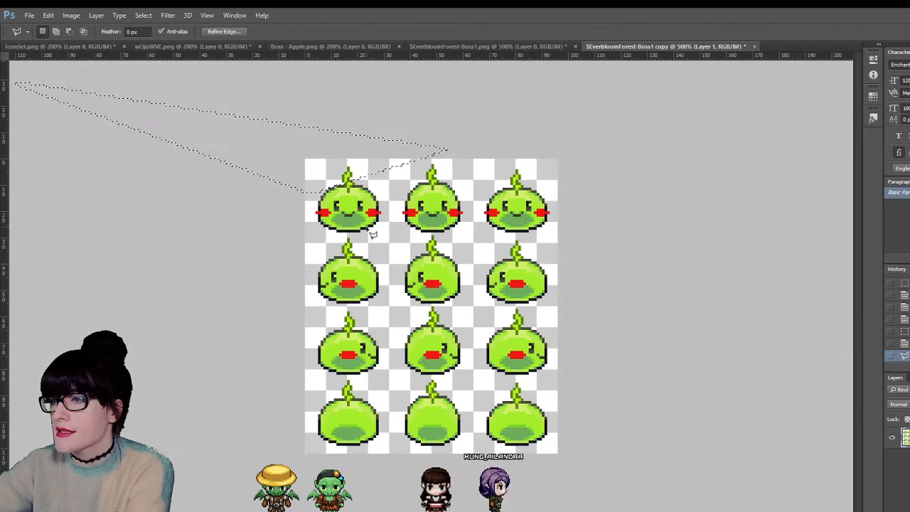
key(ctrl+d)
key(m)
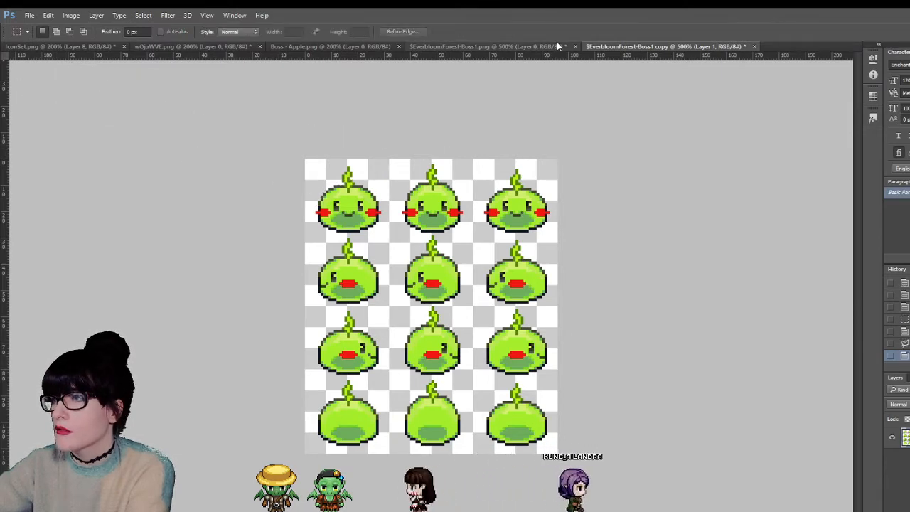
- Recheck the copy's alignment against $EverbloomForest-Boss1.png and switch to the game playtest to walk right beside the slime
click(556, 43)
click(624, 46)
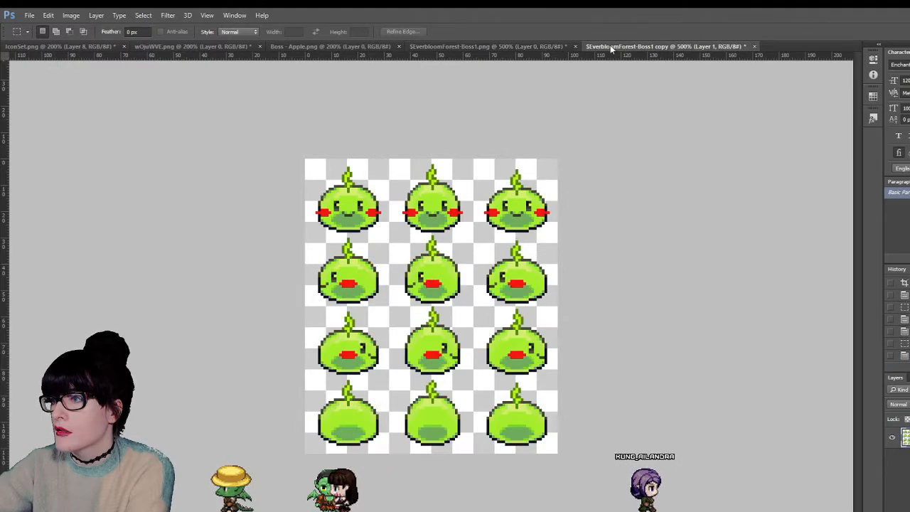
click(544, 47)
click(624, 47)
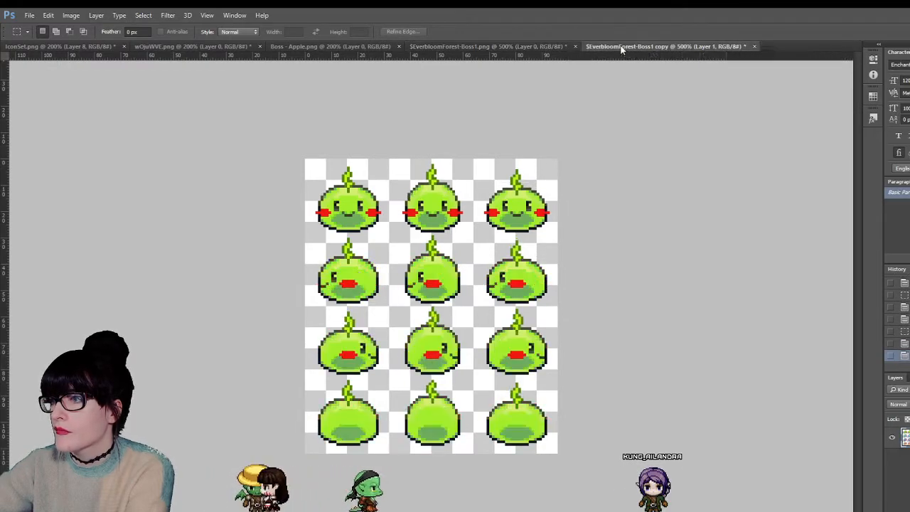
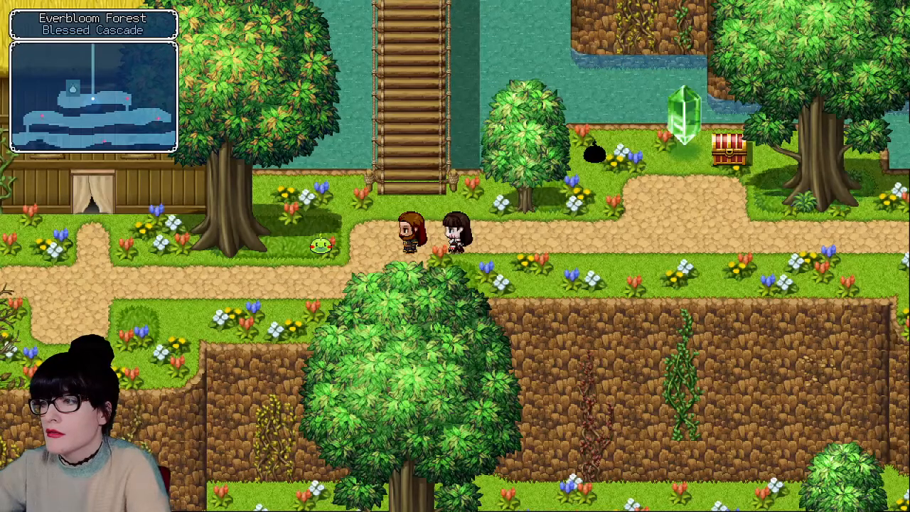
key(Right)
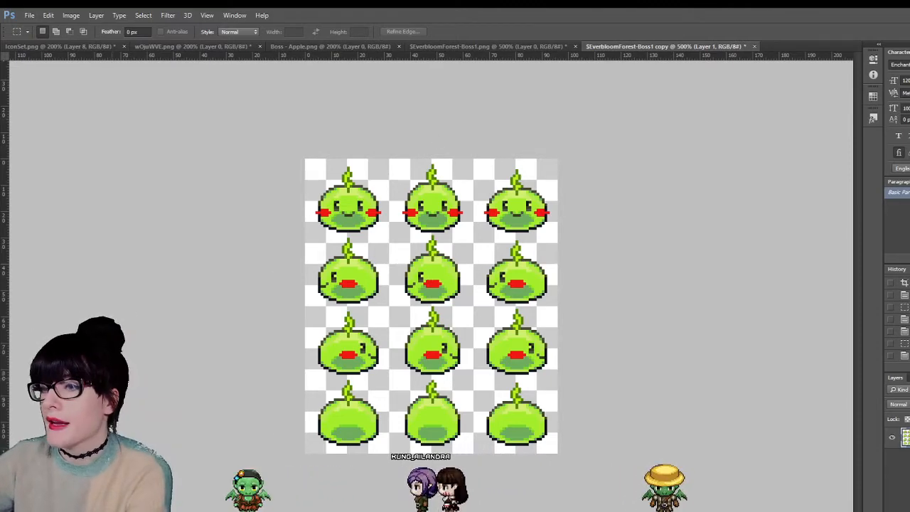
- Return to Photoshop, zoom the copy to 1200% to examine the upper slime rows, and show $EverbloomForest-Boss1.png for comparison
key(z)
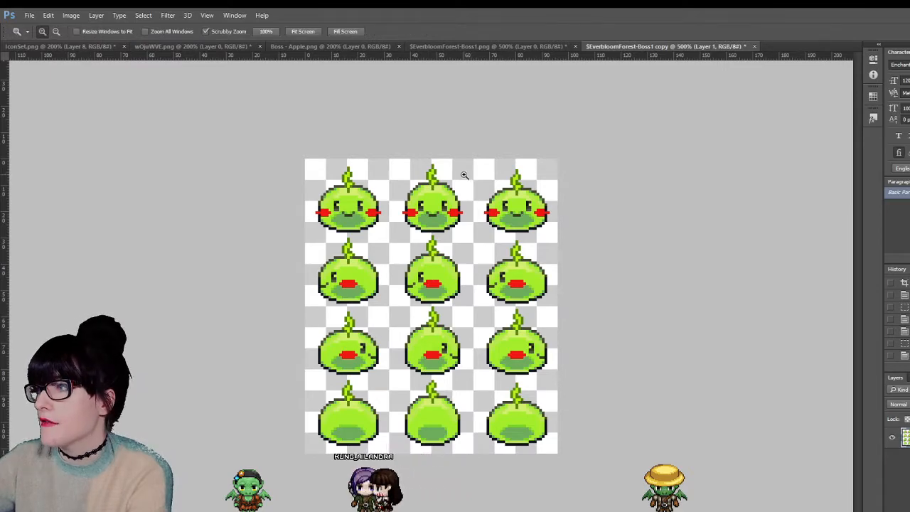
key(ctrl+plus)
key(ctrl+plus)
click(370, 170)
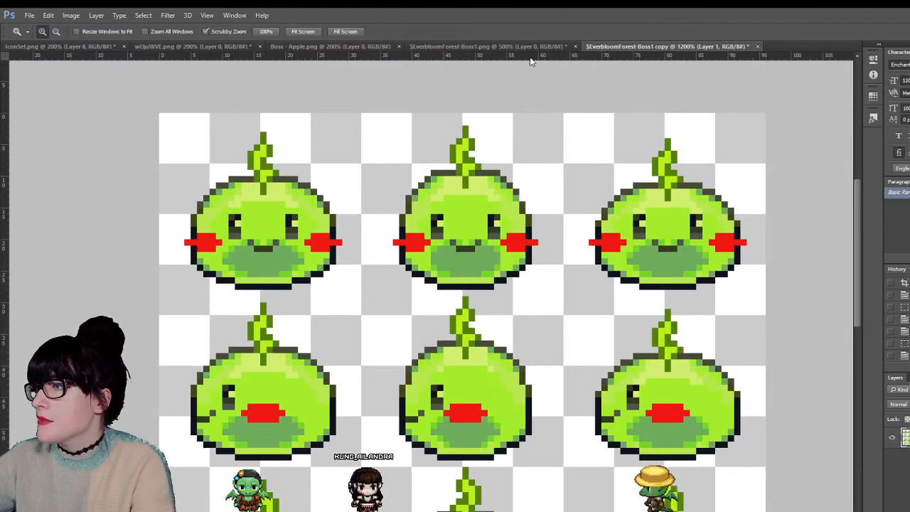
click(480, 46)
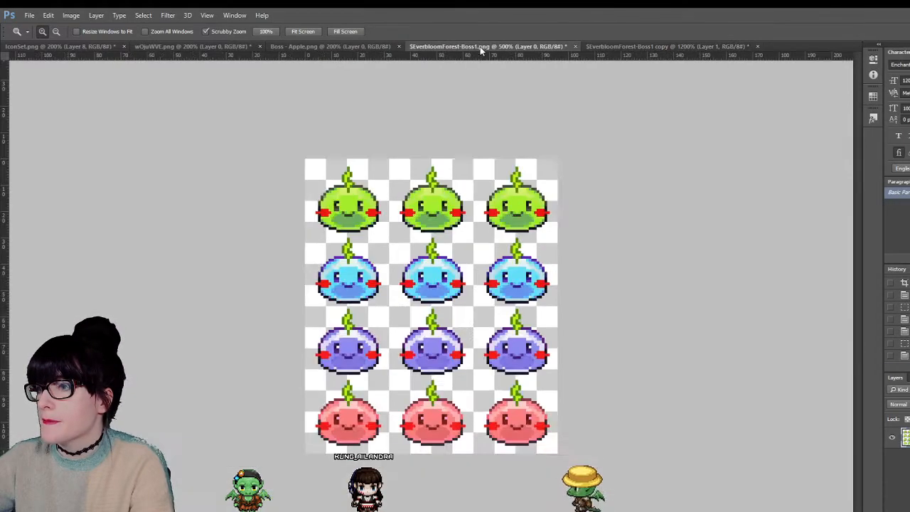
- Compare the copy with wOjuWVE.png and $EverbloomForest-Boss1.png, measuring the front-facing slimes' bodies and faces with trial selections
click(183, 45)
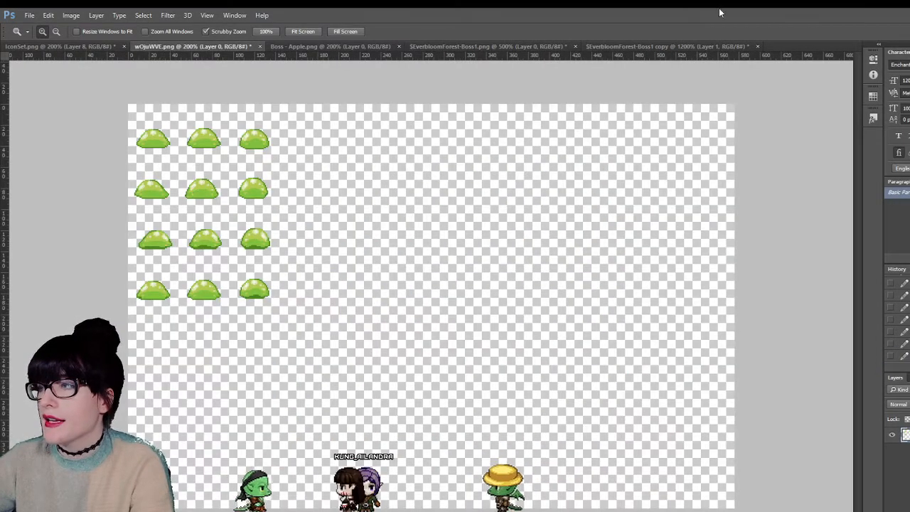
click(604, 46)
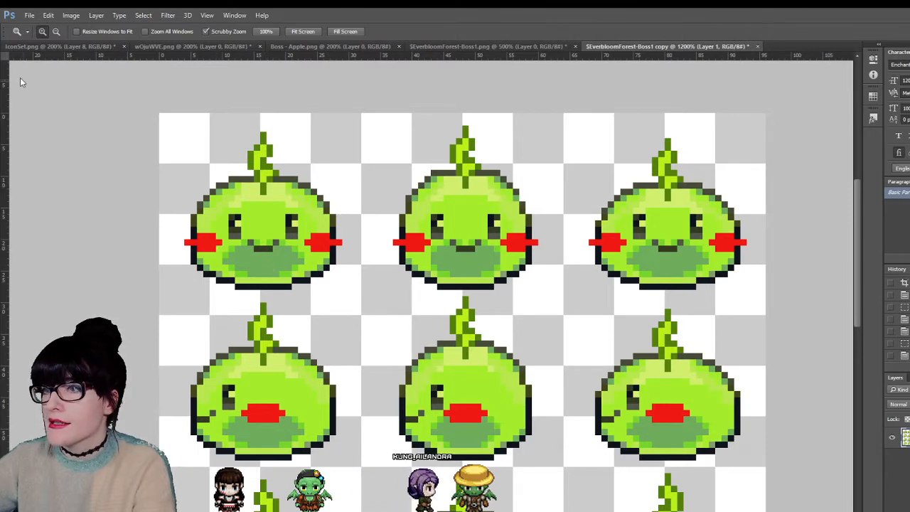
key(m)
drag(247, 170, 359, 289)
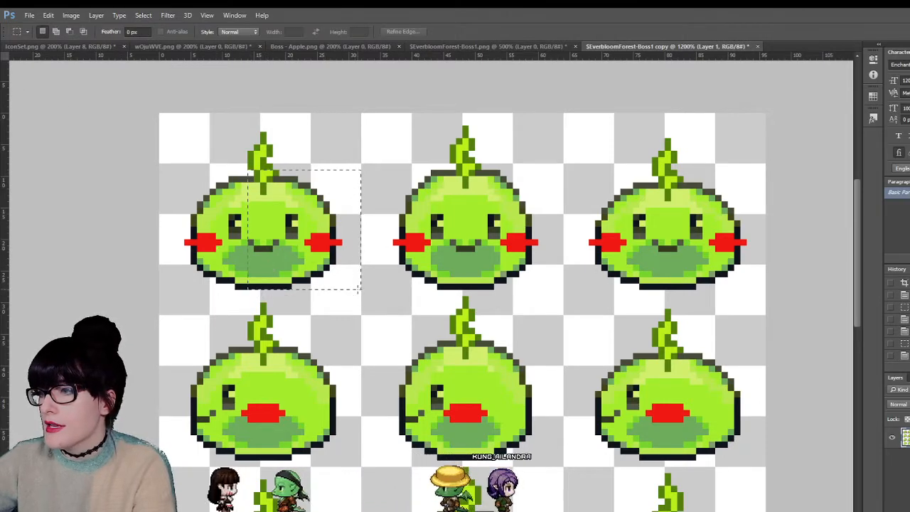
click(537, 47)
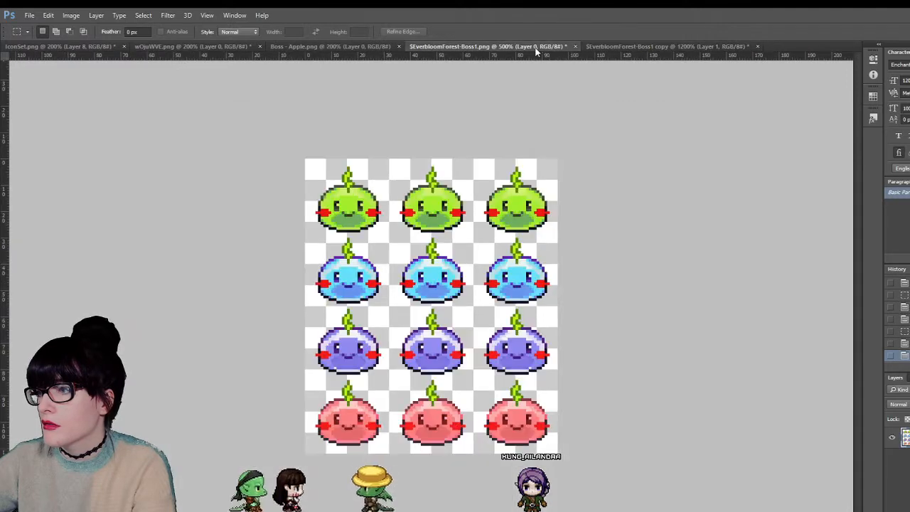
click(627, 46)
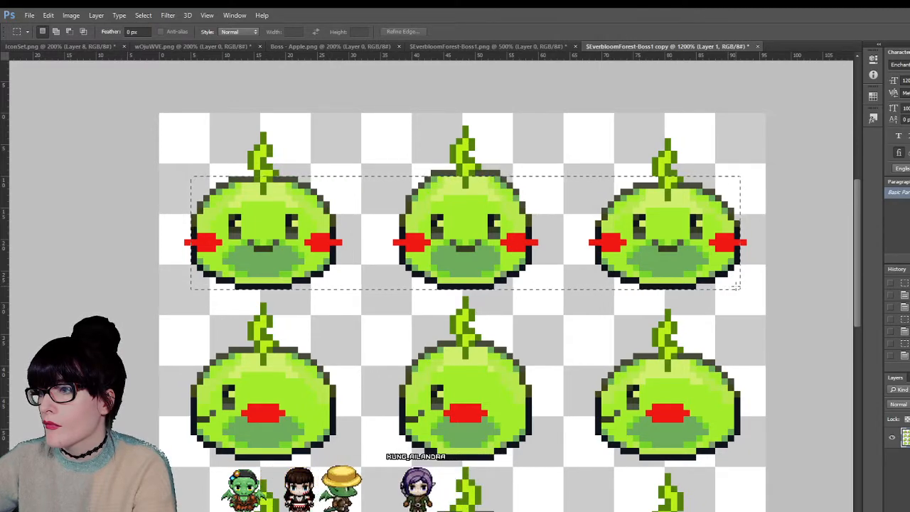
drag(736, 285, 740, 289)
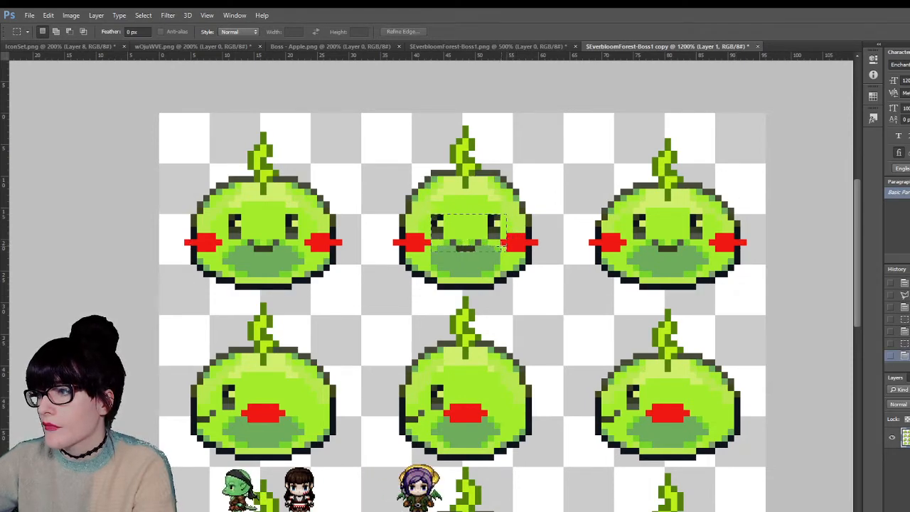
click(502, 245)
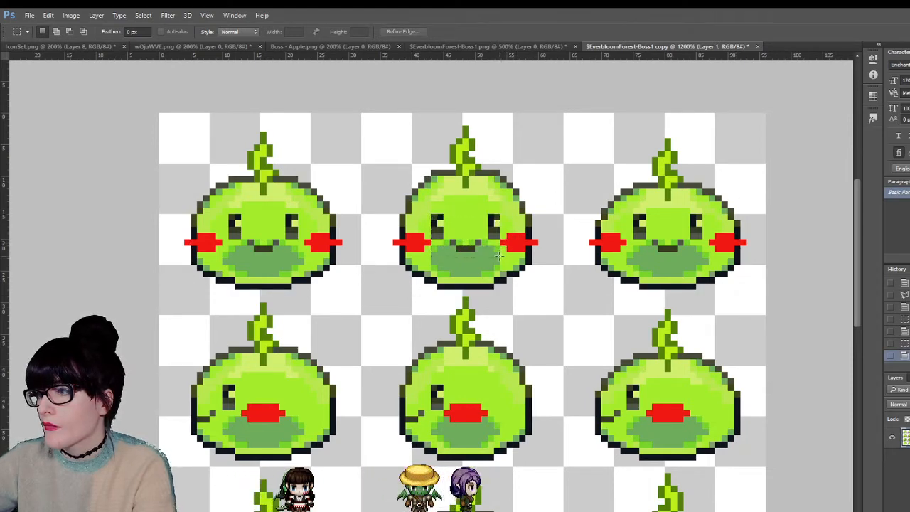
- Move the eyes and mouth of the middle front-facing slime up one pixel and clear the selection
drag(499, 256, 430, 215)
key(v)
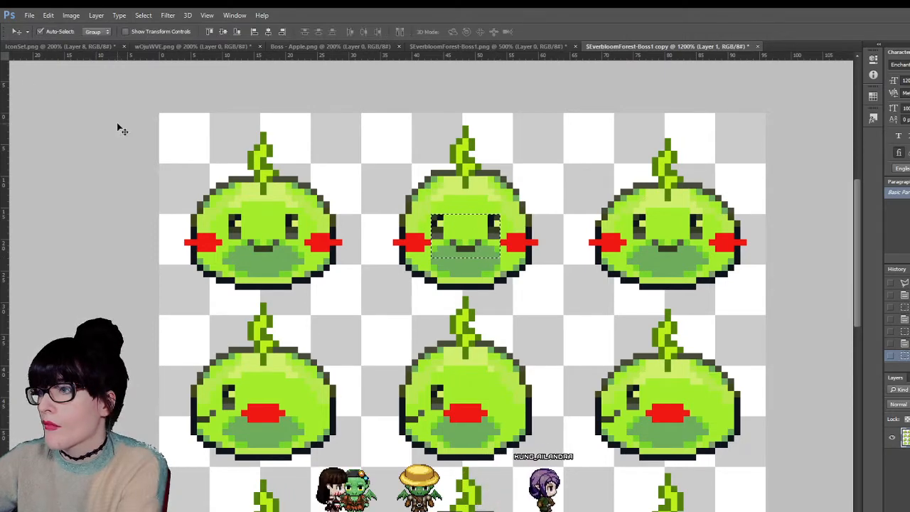
key(Up)
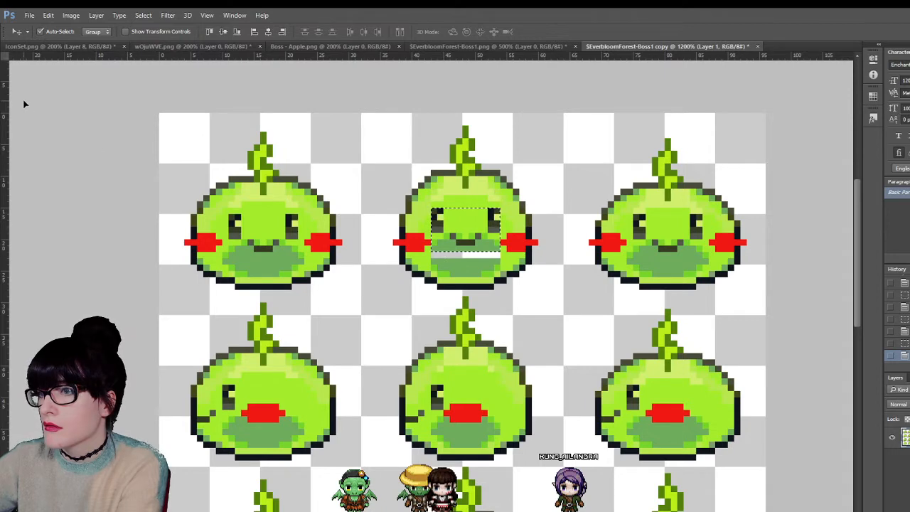
key(ctrl+d)
- Fill the gap under the middle slime's mouth by copying the belly strip beneath it to a new layer and shifting it over the gap
key(m)
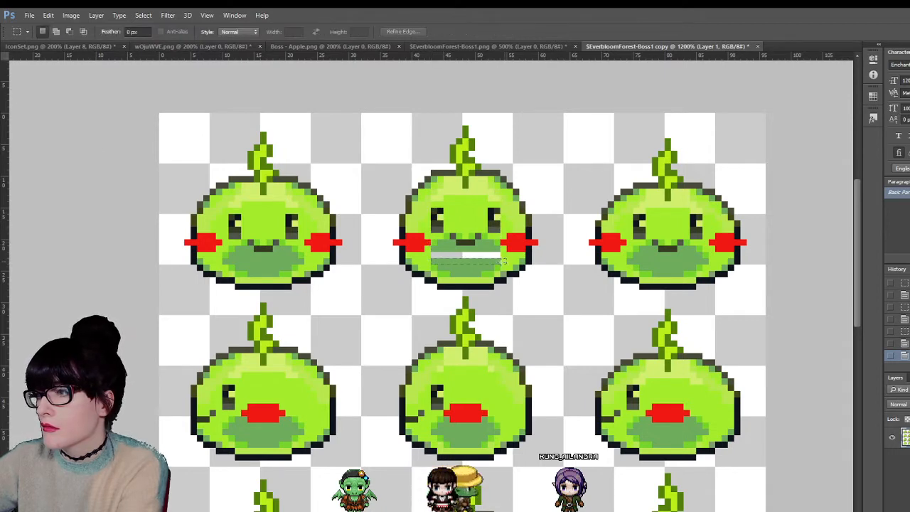
key(ctrl+j)
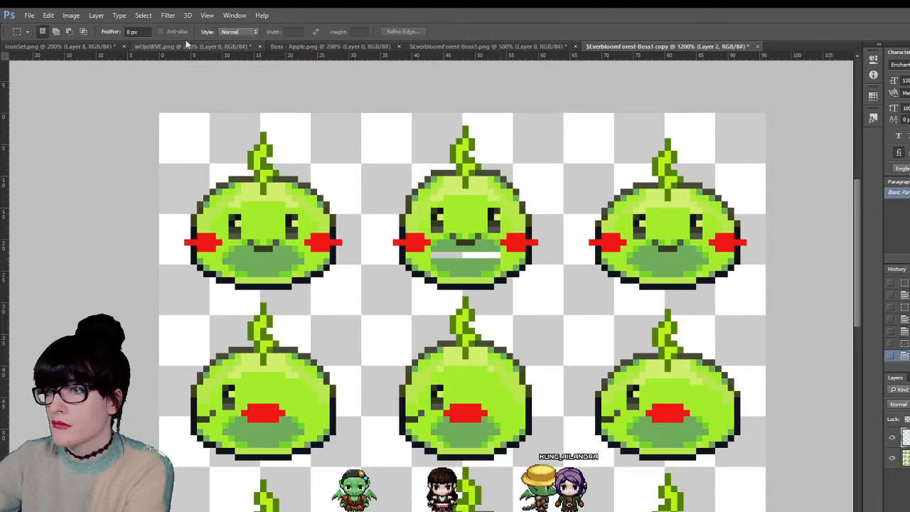
key(v)
key(Down)
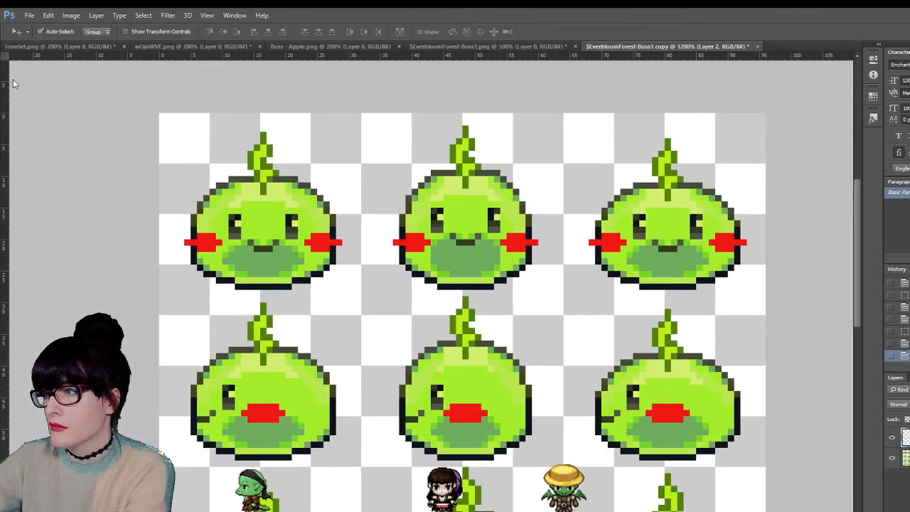
- Move the eyes and mouth of the third front-facing slime down one pixel on Layer 1 and clear the selection
key(m)
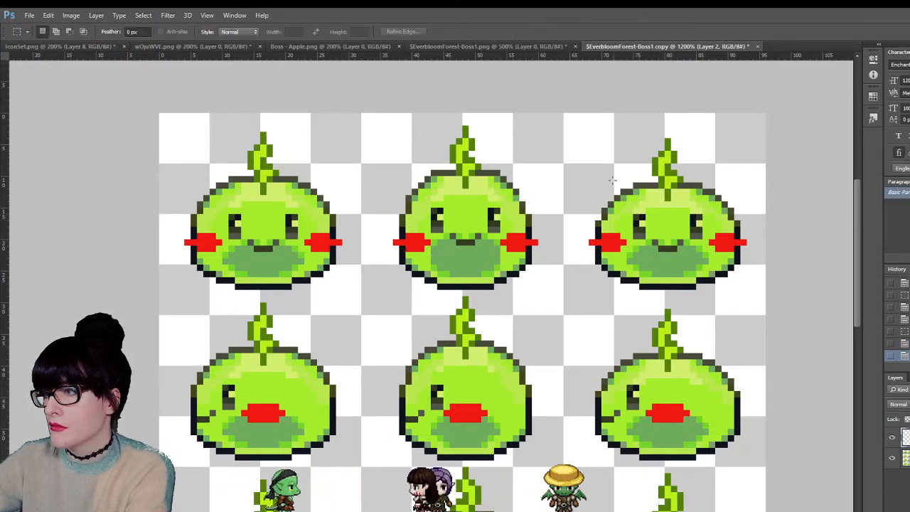
drag(708, 243, 703, 253)
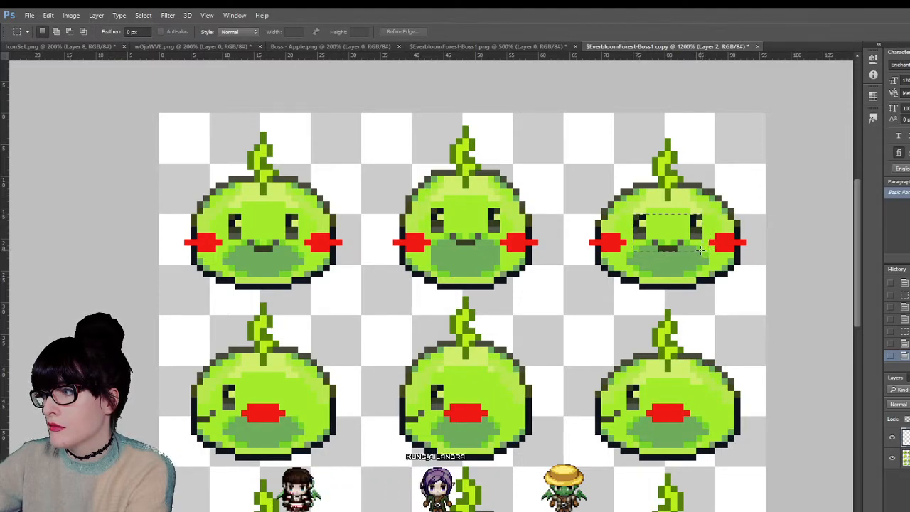
key(v)
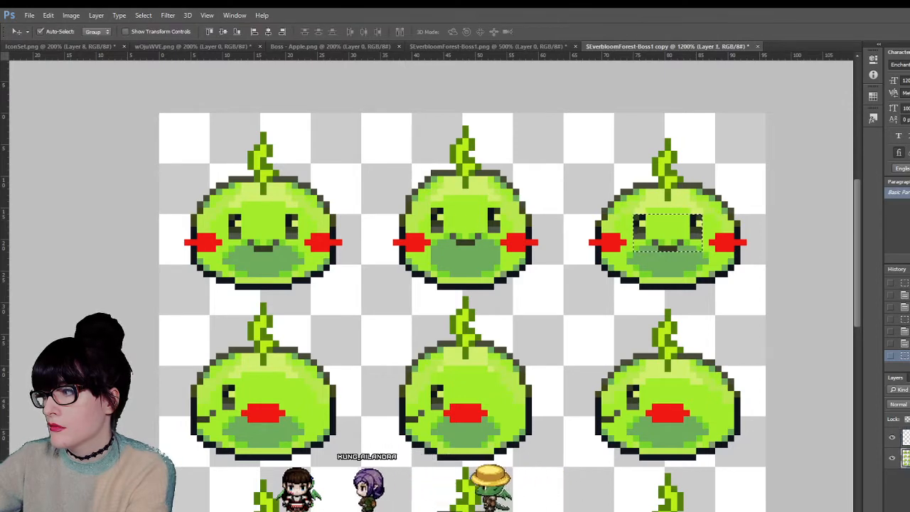
key(Down)
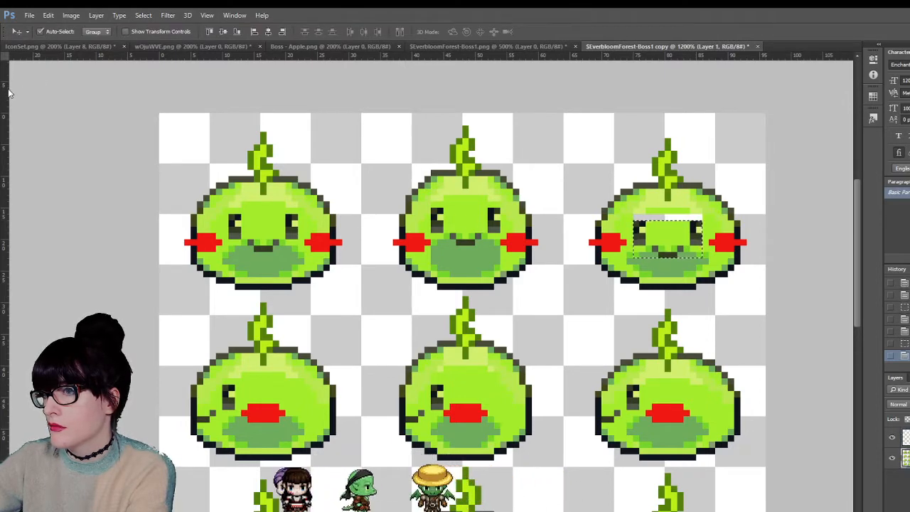
key(m)
key(ctrl+d)
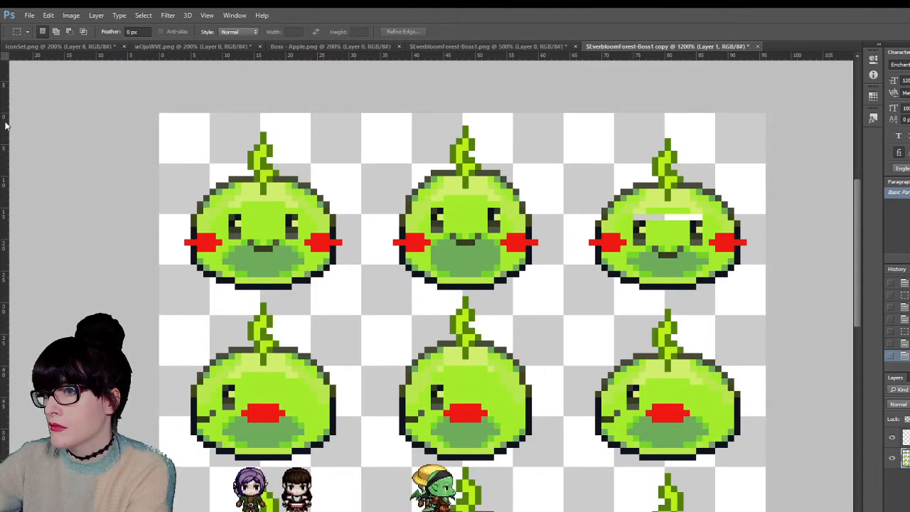
- Paint over the gap above the third slime's eyes with sampled body green, and check the row's face positions with a selection
key(i)
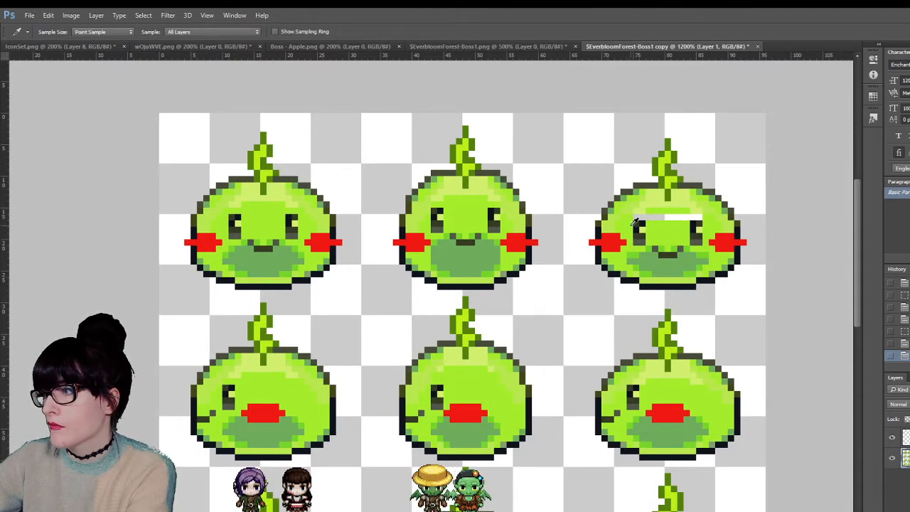
key(b)
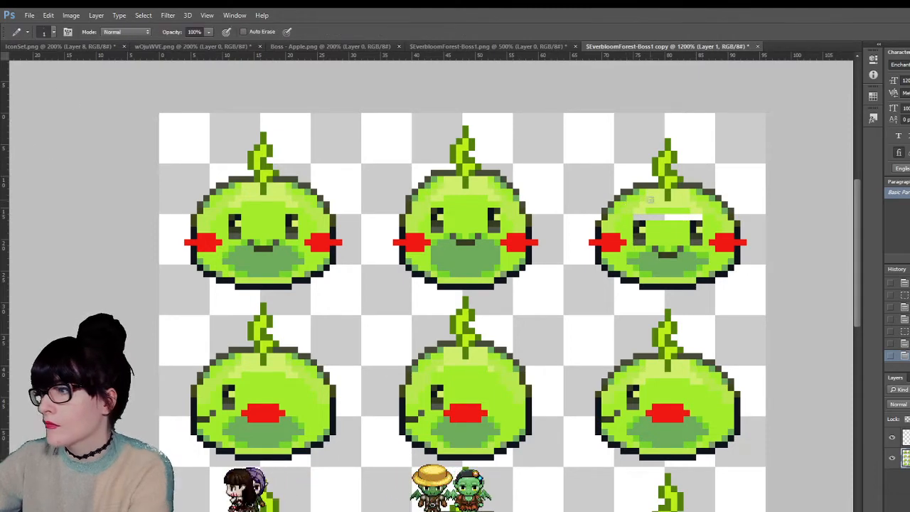
drag(634, 217, 711, 205)
key(ctrl+z)
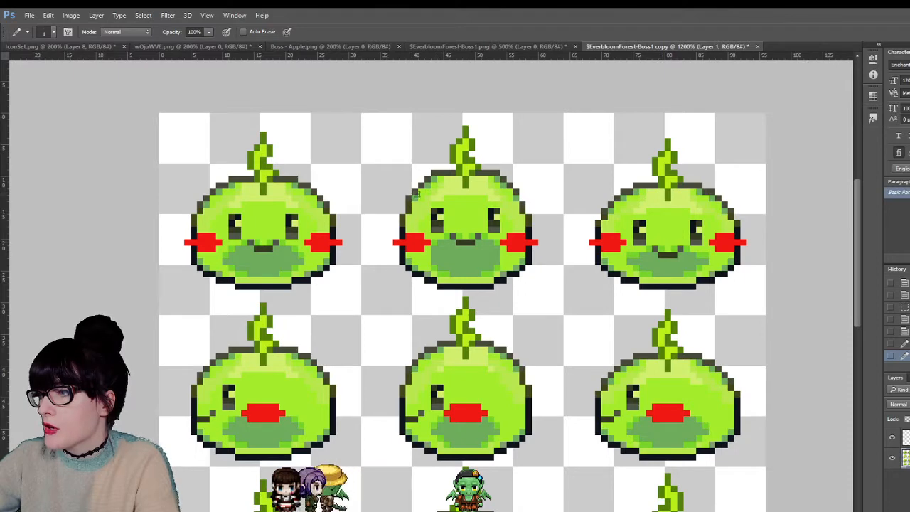
key(m)
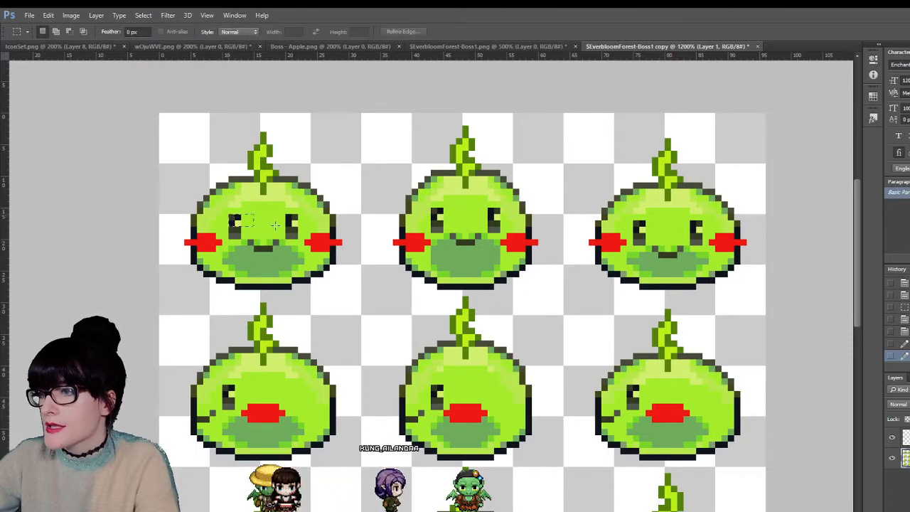
drag(395, 213, 747, 242)
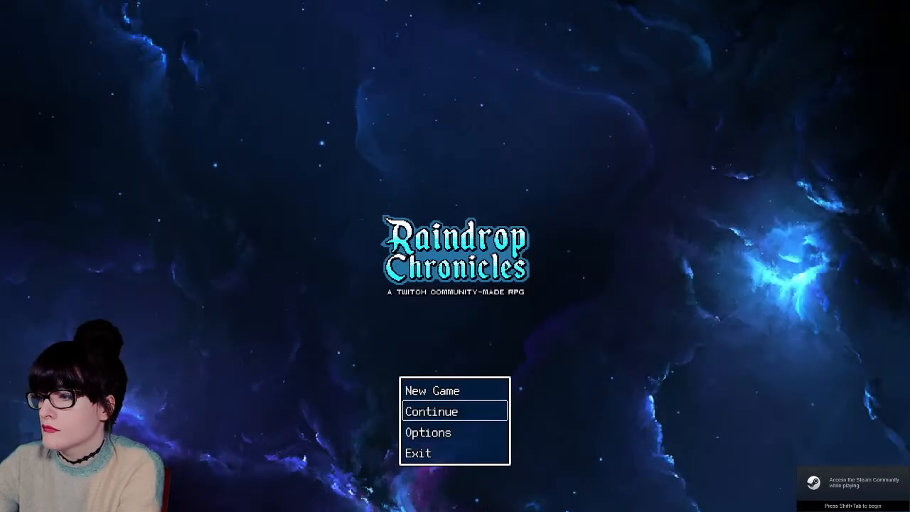
- Continue the saved game in the Raindrop Chronicles playtest and walk left toward the slime
key(Return)
key(Return)
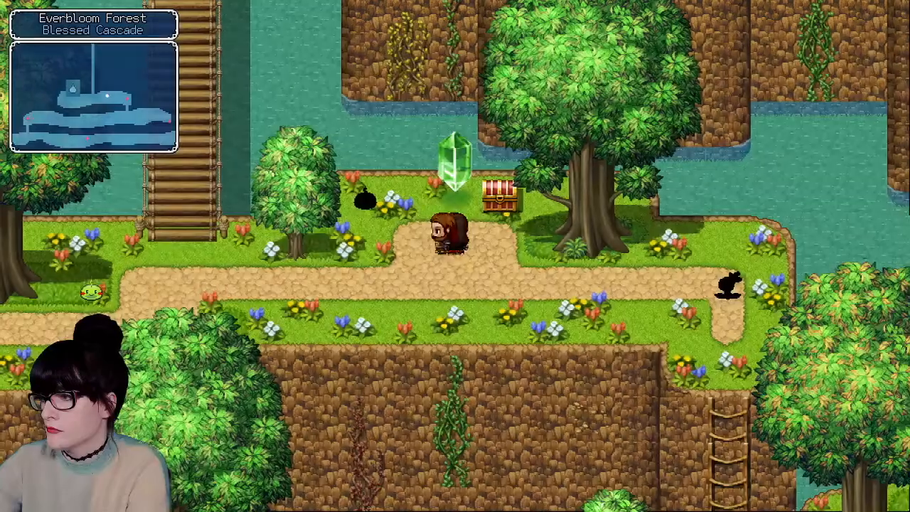
key(Left)
key(Left)
key(Left)
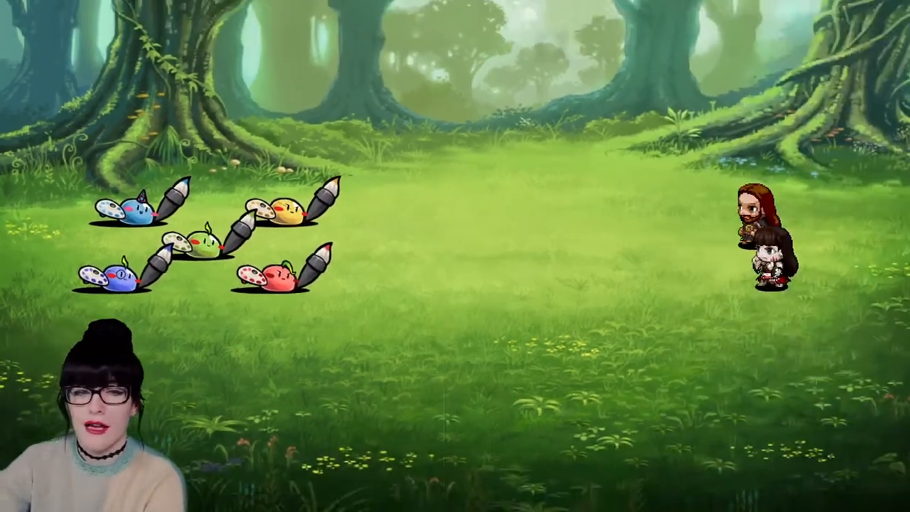
- Escape from the forest battle and walk on to watch the animated slime on the map
key(Escape)
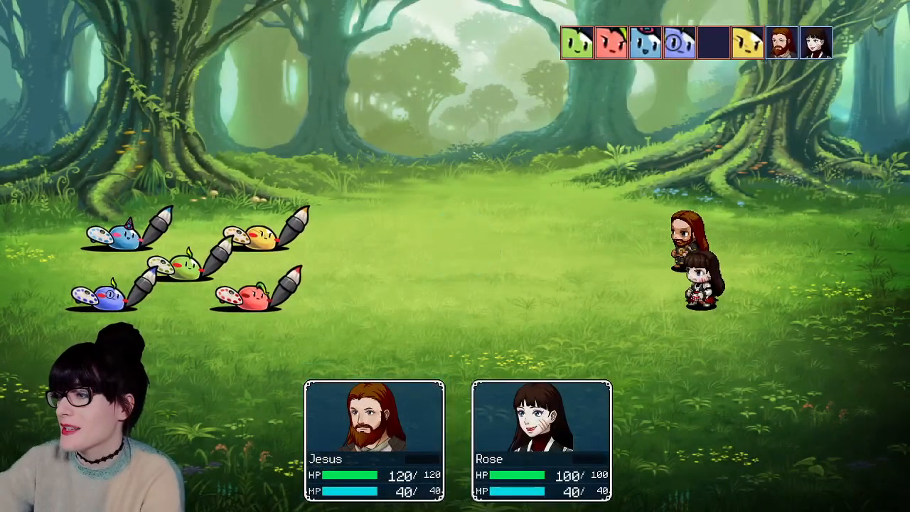
key(Down)
key(Return)
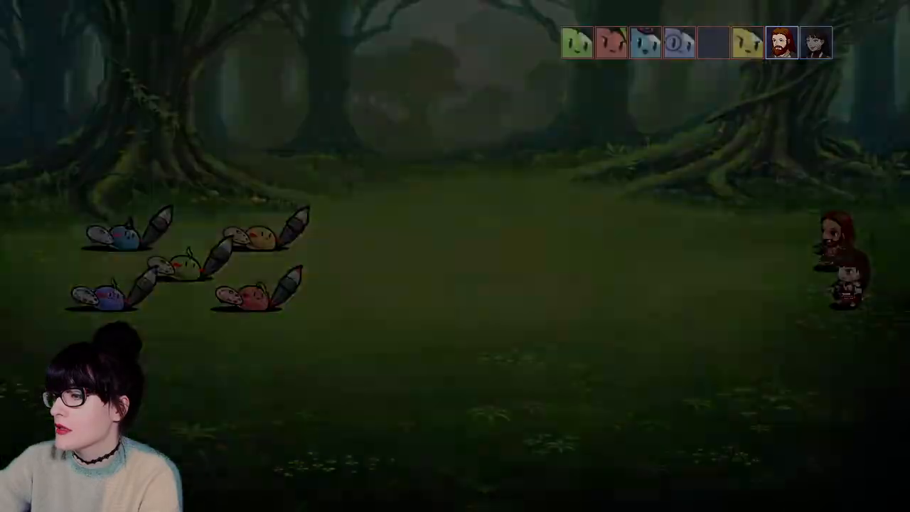
key(Left)
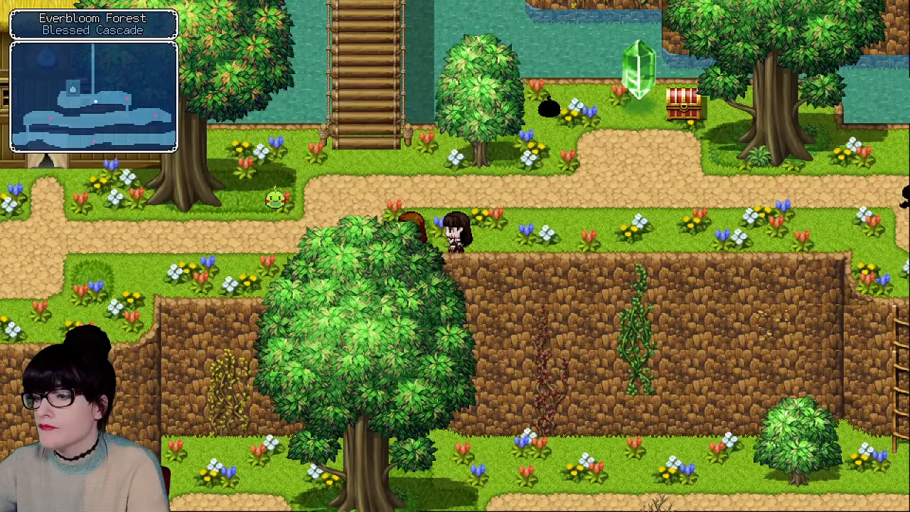
- Leave the playtest for the RPG Maker MV editor and zoom in on the Blessed Cascade map
key(super)
right_click(202, 503)
click(206, 487)
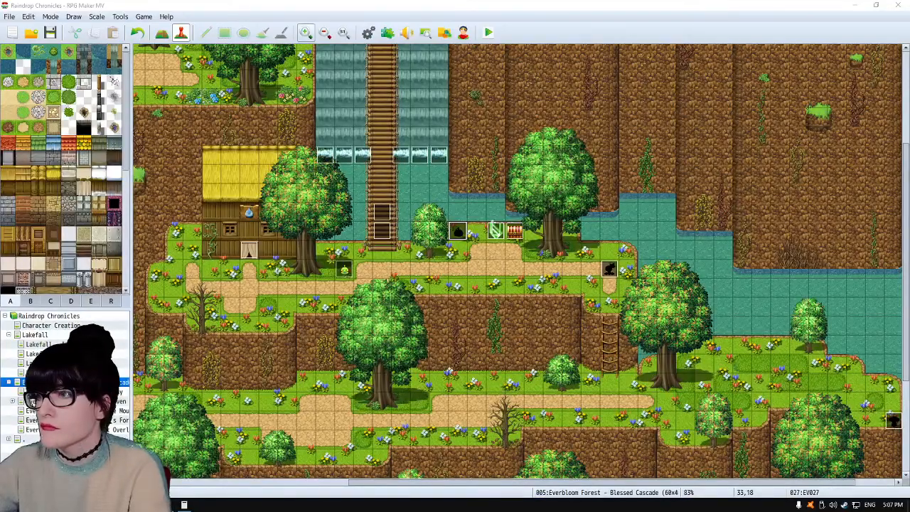
click(305, 32)
click(305, 32)
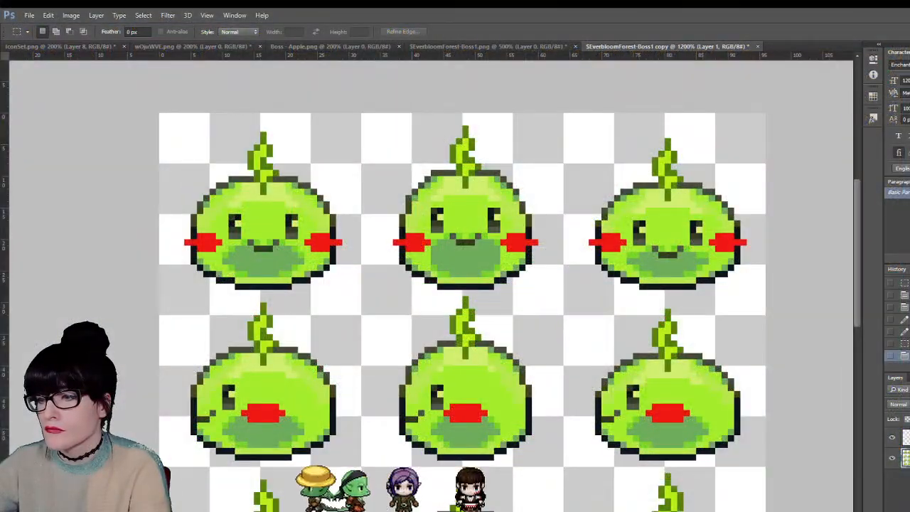
- Return to Photoshop and touch up the belly patch edges of the third front-facing slime with a sampled green
scroll(438, 196, down, 2)
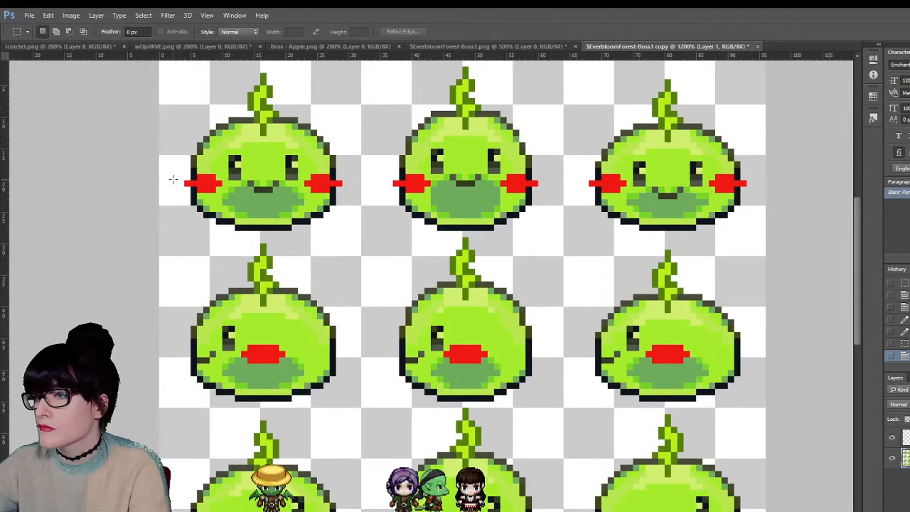
key(i)
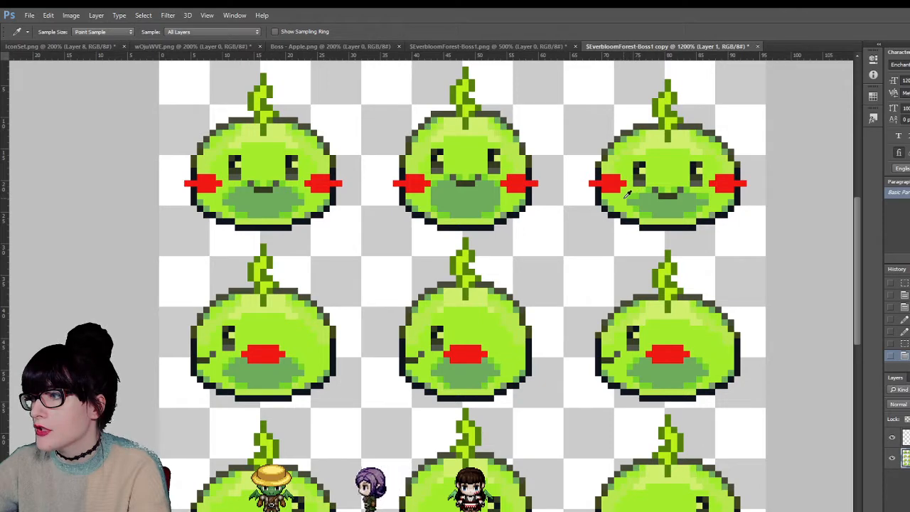
key(b)
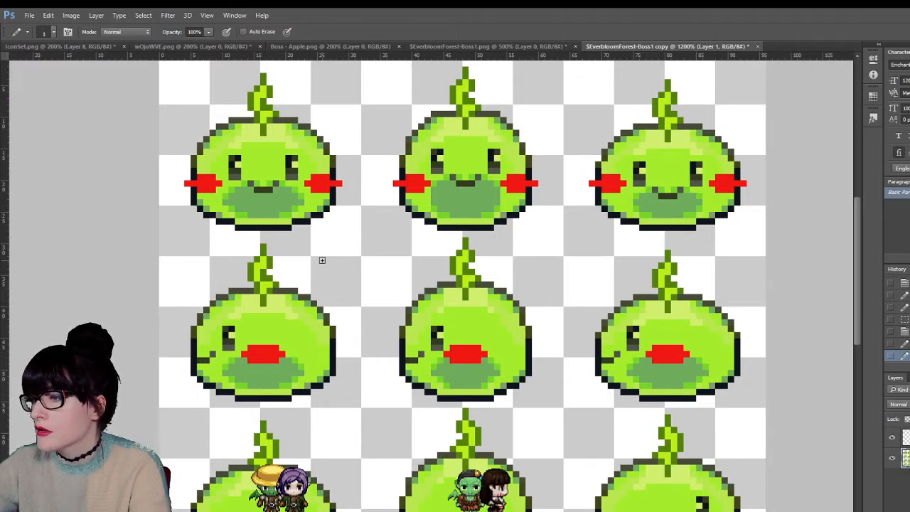
- Select the eye of the middle left-facing slime in the second row and move it up one pixel
key(m)
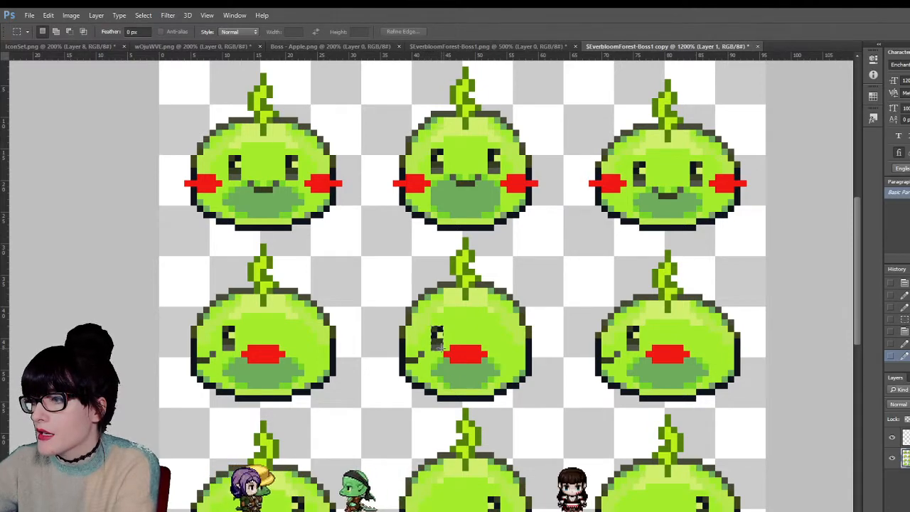
drag(432, 327, 442, 349)
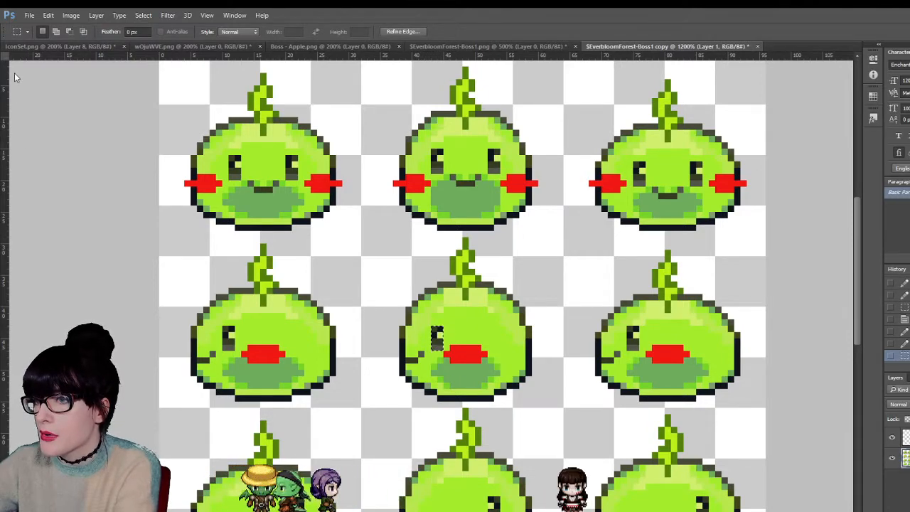
key(v)
key(Up)
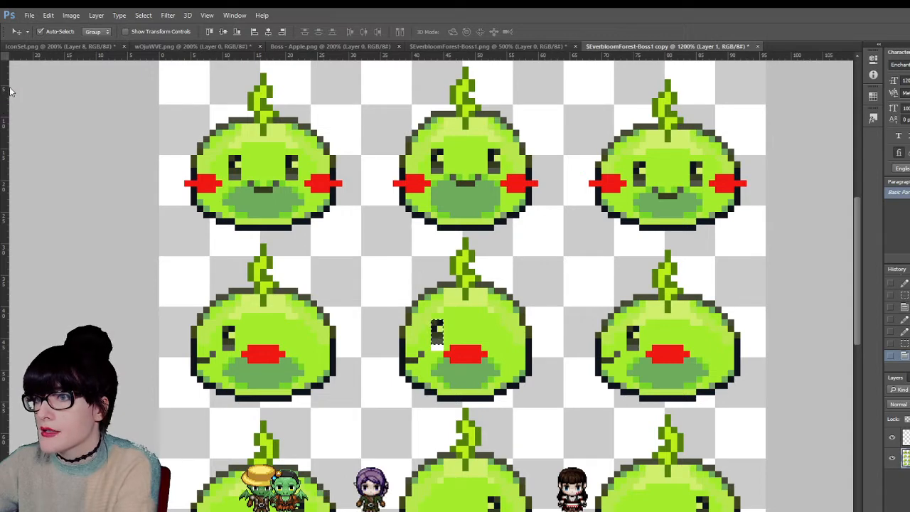
- Try moving the eye of the third left-facing slime in the second row down one pixel
key(m)
click(495, 308)
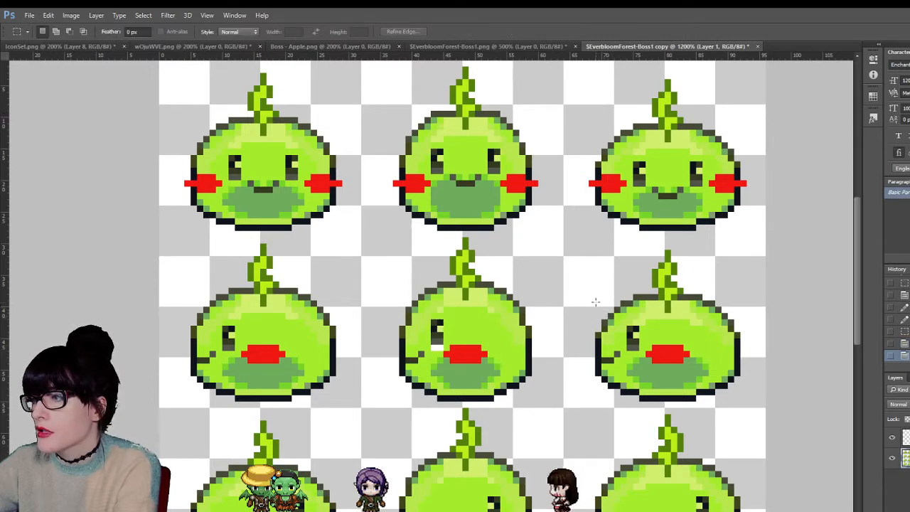
drag(628, 326, 636, 349)
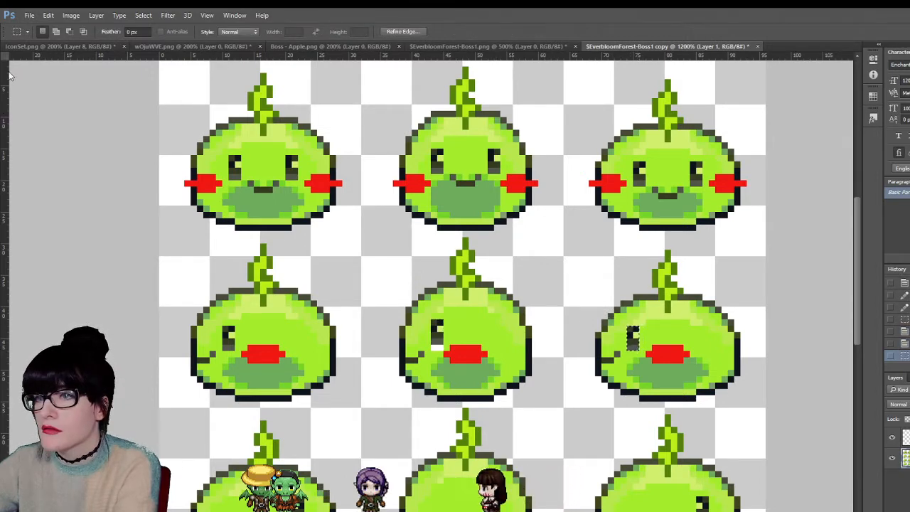
key(v)
key(Down)
key(m)
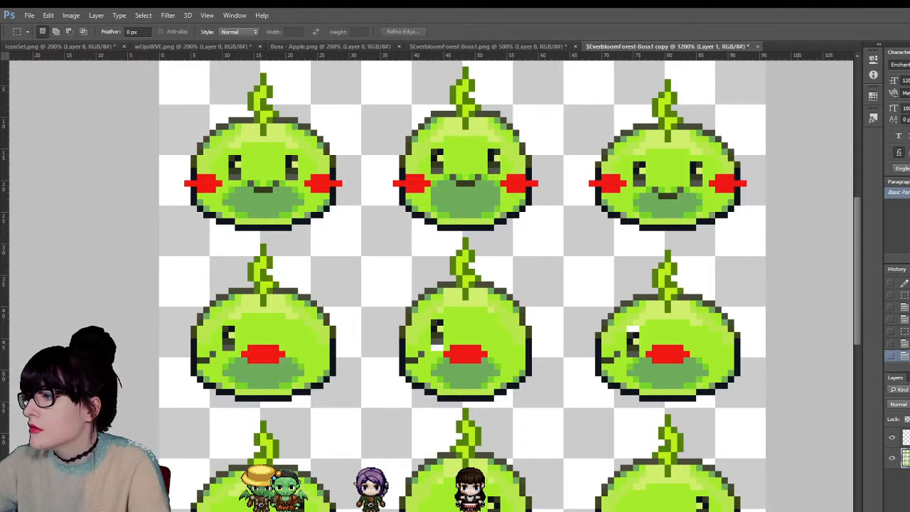
- Undo the one-pixel eye moves on the third and middle left-facing slimes
key(ctrl+z)
key(ctrl+alt+z)
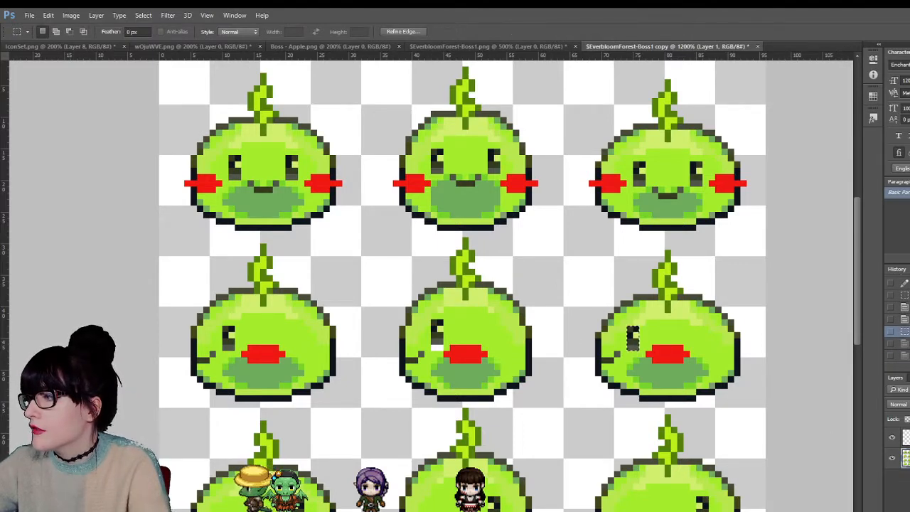
key(ctrl+alt+z)
key(ctrl+shift+z)
key(ctrl+shift+z)
key(ctrl+shift+z)
key(ctrl+shift+z)
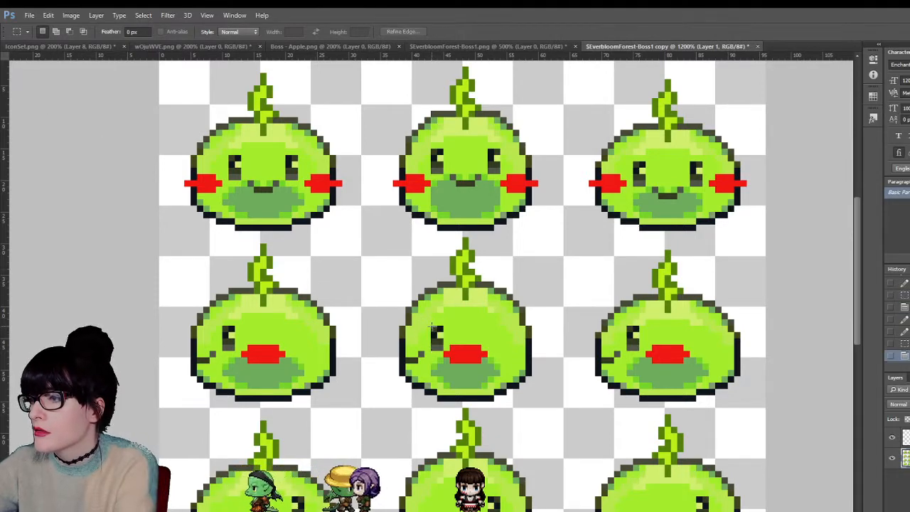
- Try moving the middle left-facing slime's eye, cheek and upper belly up one pixel together, and undo the move
drag(431, 327, 499, 370)
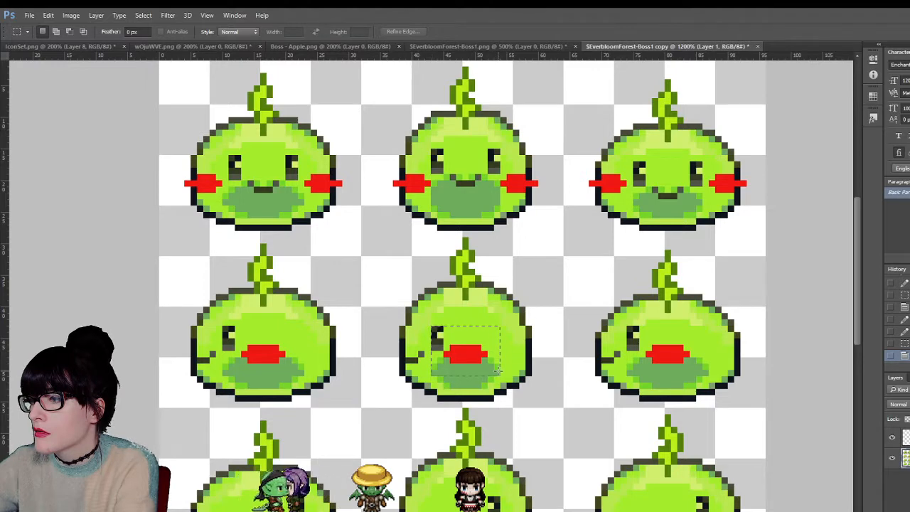
key(v)
key(Up)
key(m)
key(ctrl+d)
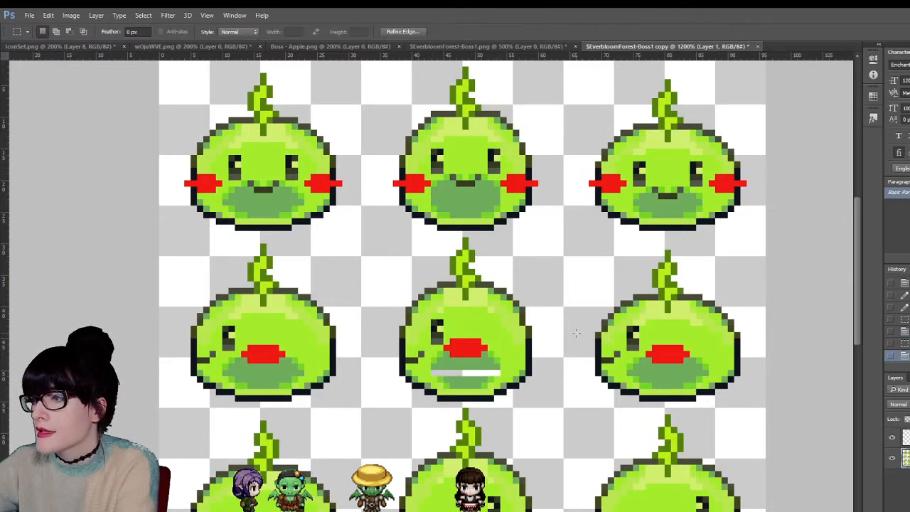
key(ctrl+alt+z)
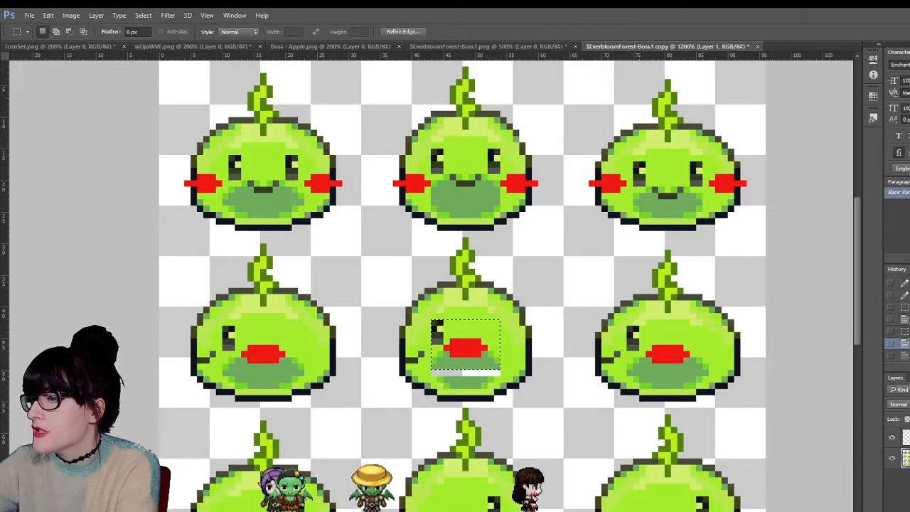
key(ctrl+alt+z)
key(ctrl+shift+z)
key(ctrl+shift+z)
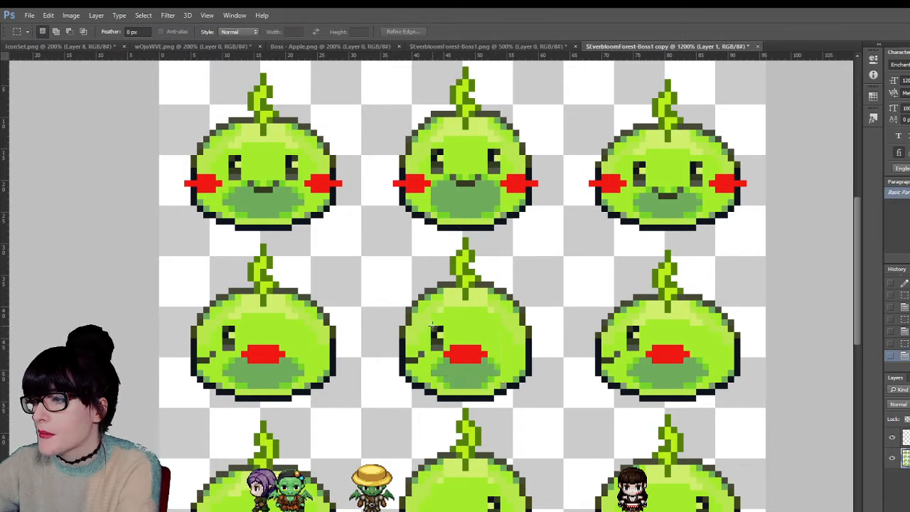
- Move the eye, cheek and upper belly up one pixel on the middle left-facing slime and down one pixel on the third
drag(432, 326, 500, 375)
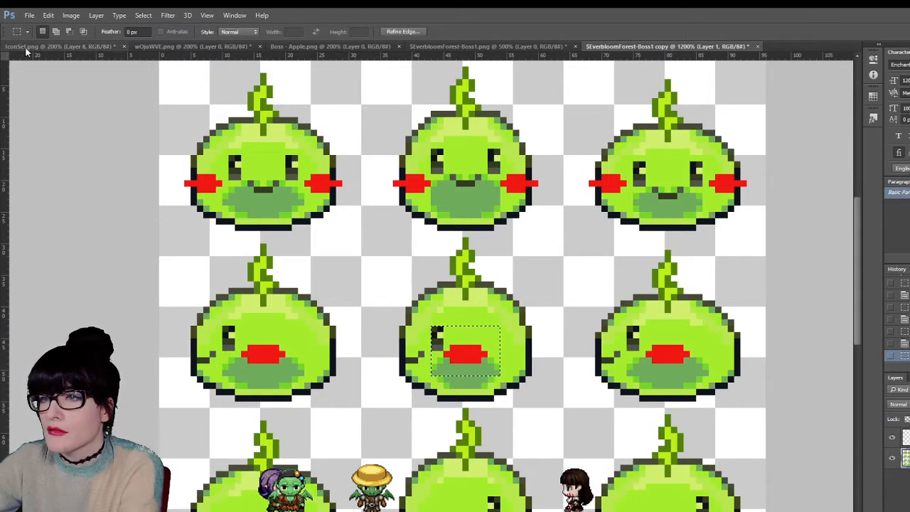
key(ctrl+Up)
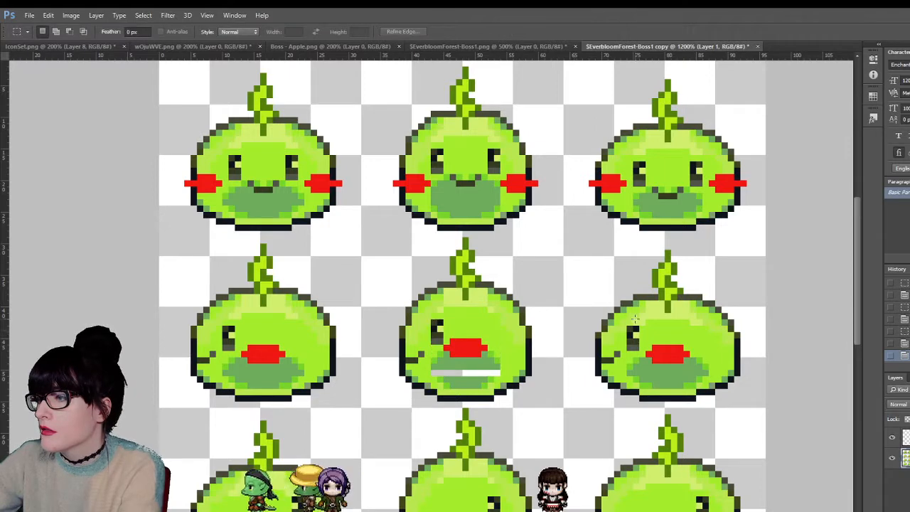
drag(627, 327, 707, 367)
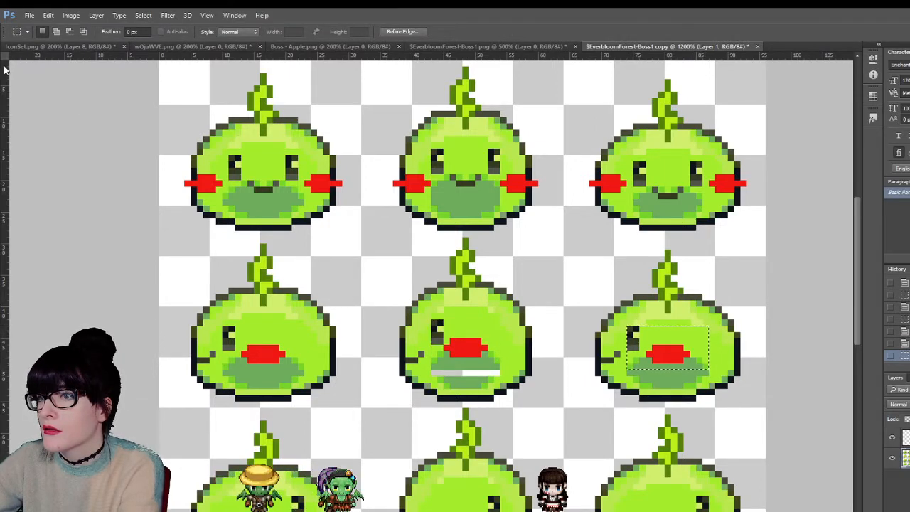
key(v)
key(m)
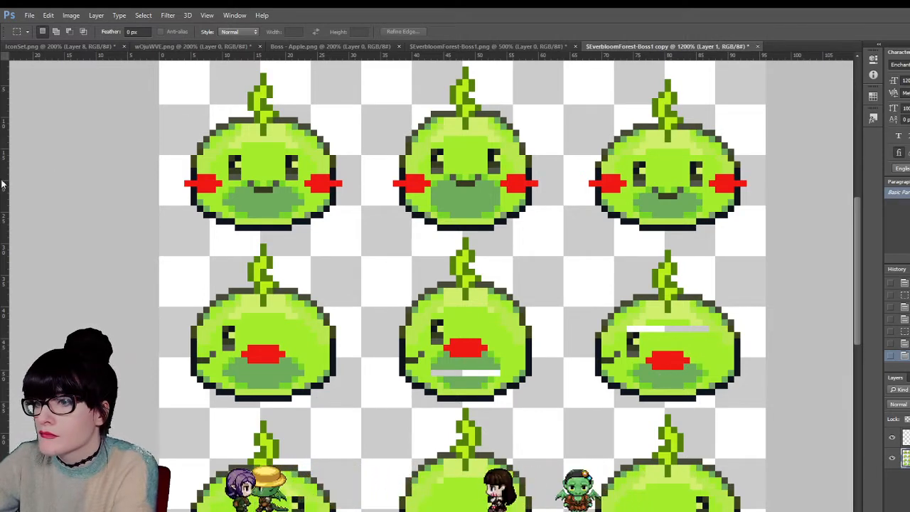
- Pencil over the transparent gaps on the middle and third left-facing slimes with sampled greens, restoring the belly patch and body shading
key(b)
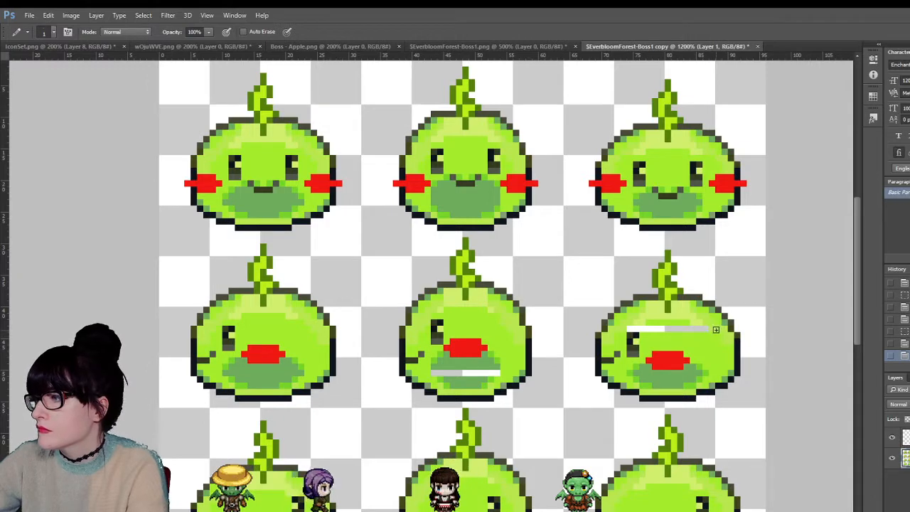
key(ctrl+z)
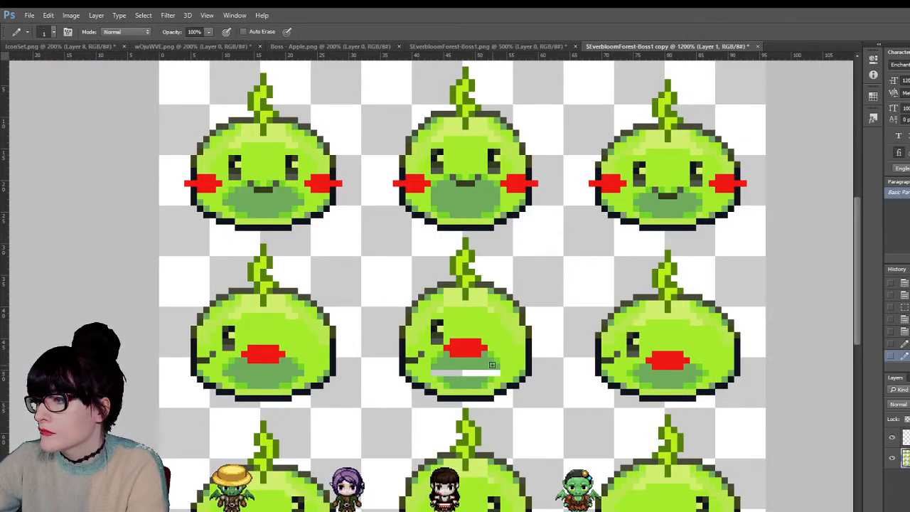
key(i)
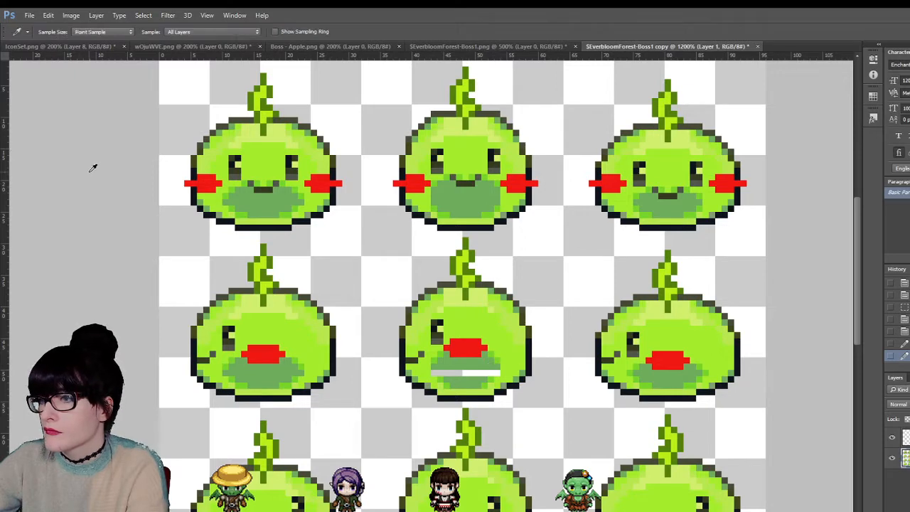
key(b)
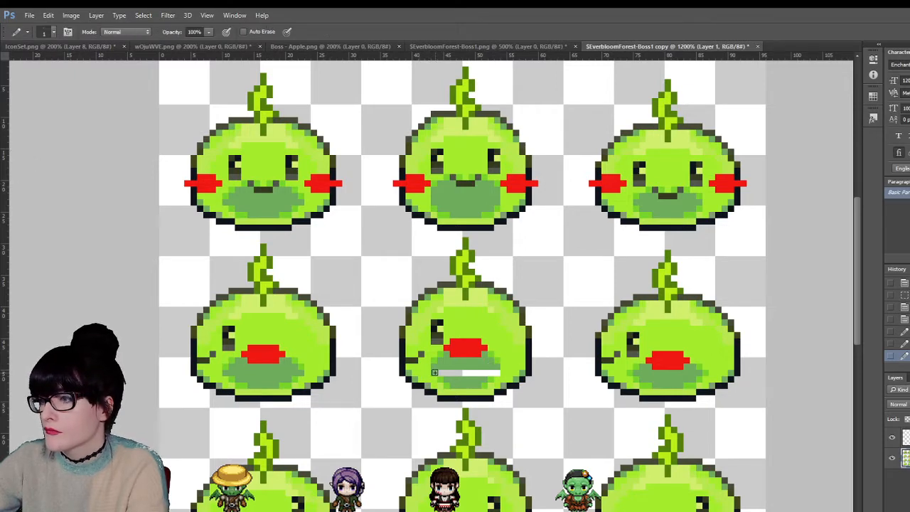
key(ctrl+z)
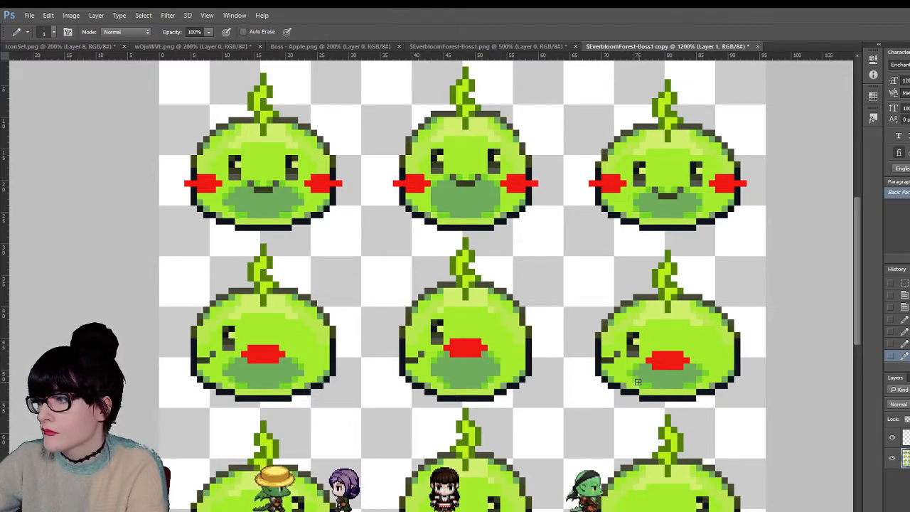
key(i)
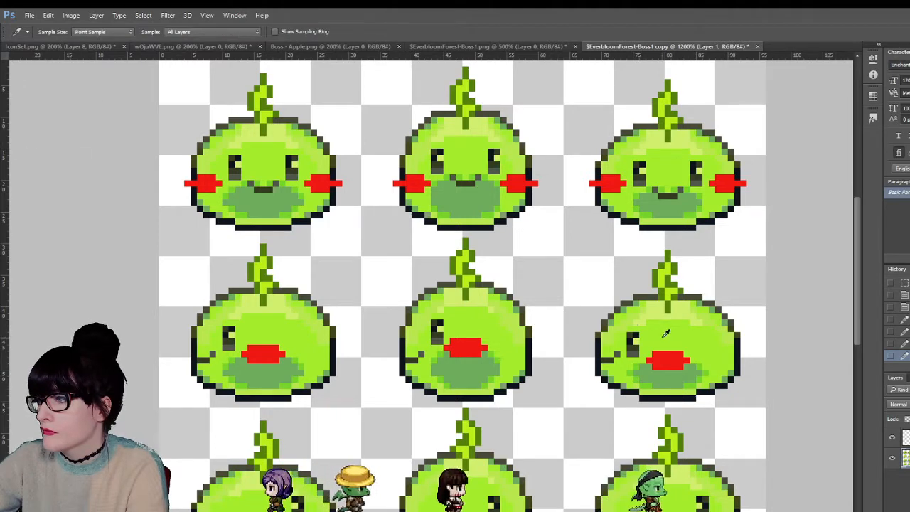
key(b)
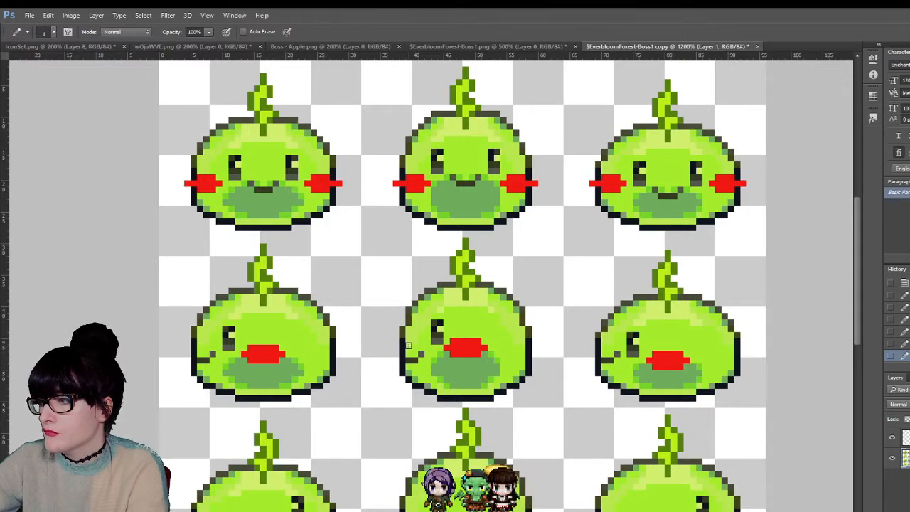
- Move the mouth up one pixel on the middle left-facing slime and down one pixel on the third
key(m)
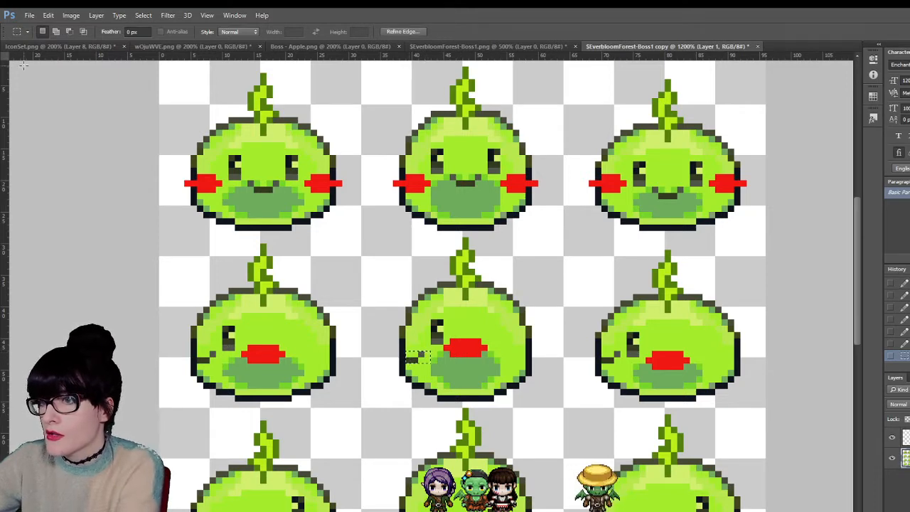
drag(419, 357, 606, 353)
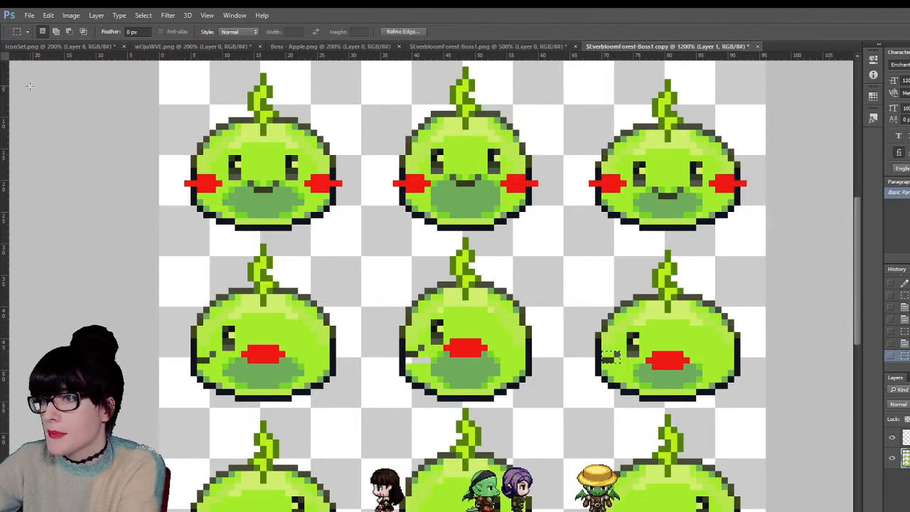
click(578, 298)
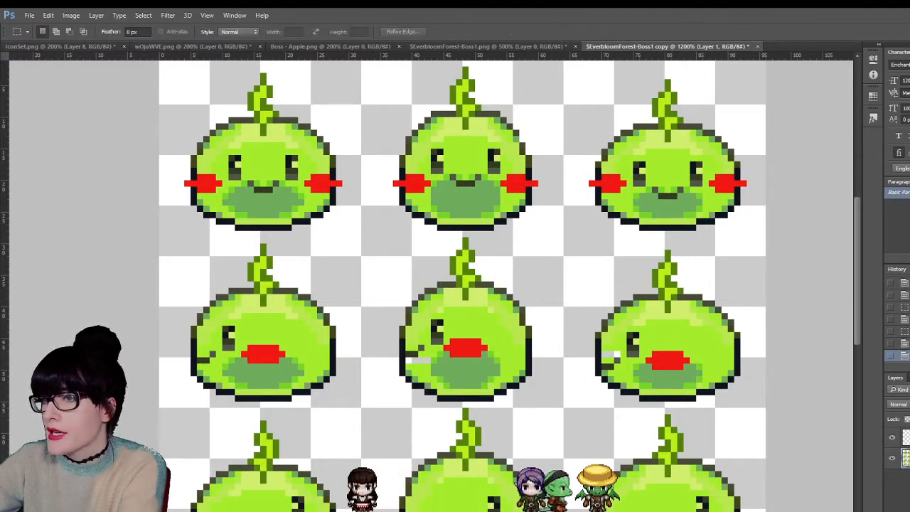
- Fill the gaps beside the shifted mouths of the middle and third left-facing slimes with a sampled body green
key(i)
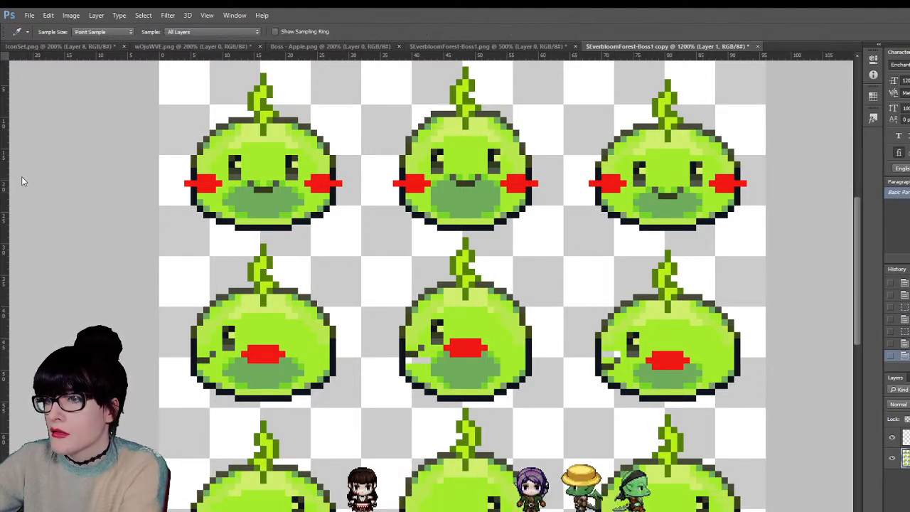
key(b)
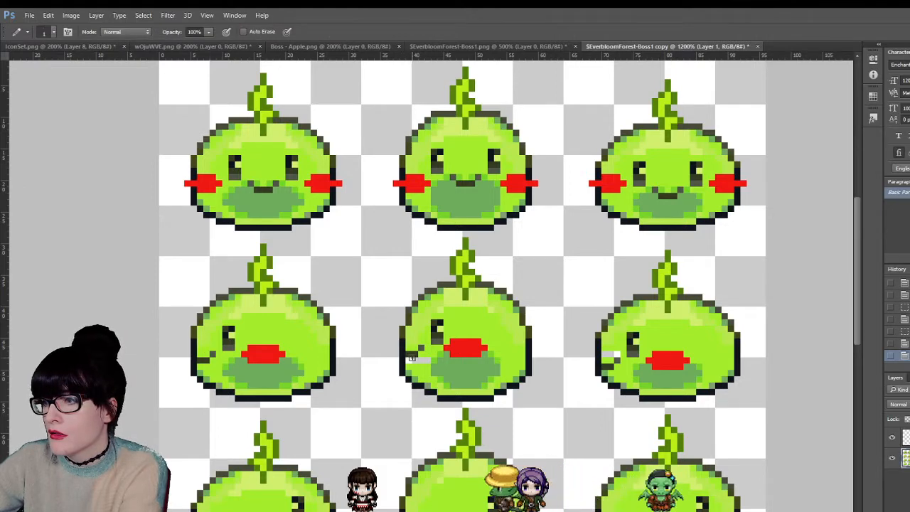
drag(411, 356, 422, 357)
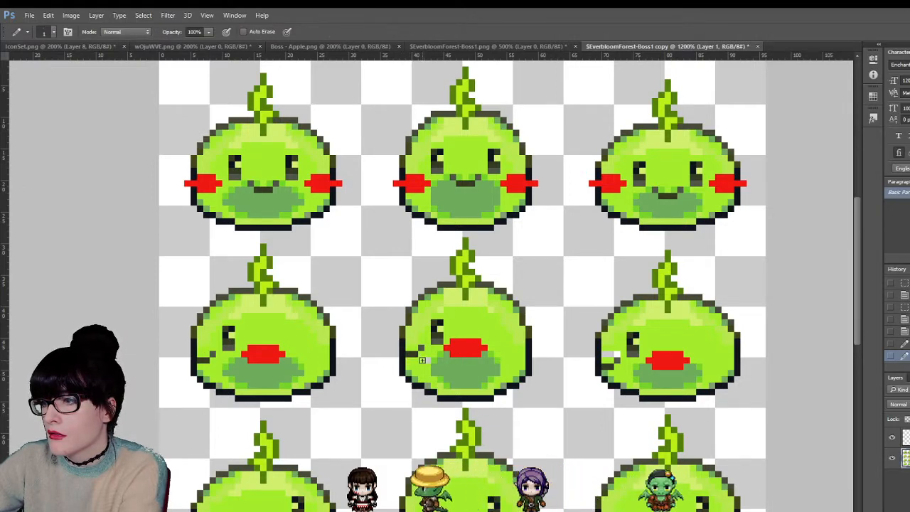
click(608, 351)
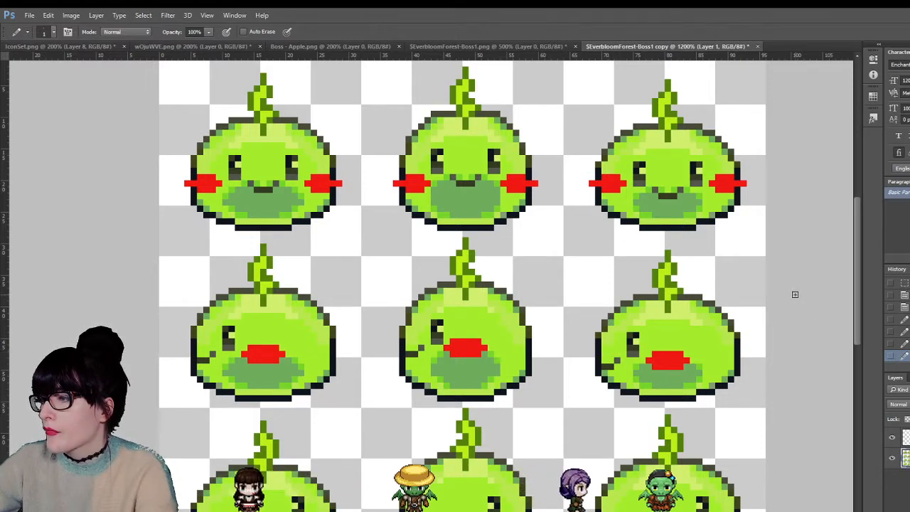
- Select the whole row of three left-facing slimes and copy it onto a new layer
key(z)
alt+click(440, 284)
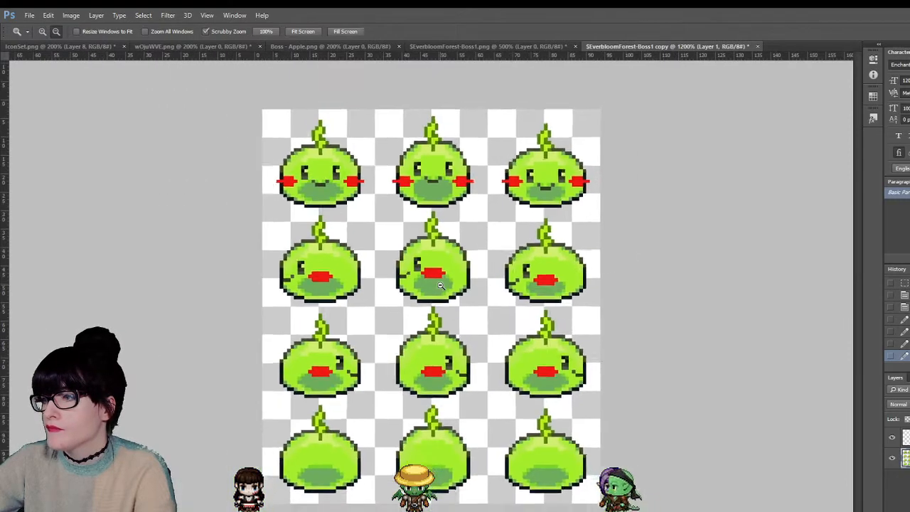
alt+click(440, 285)
alt+click(455, 305)
alt+click(497, 349)
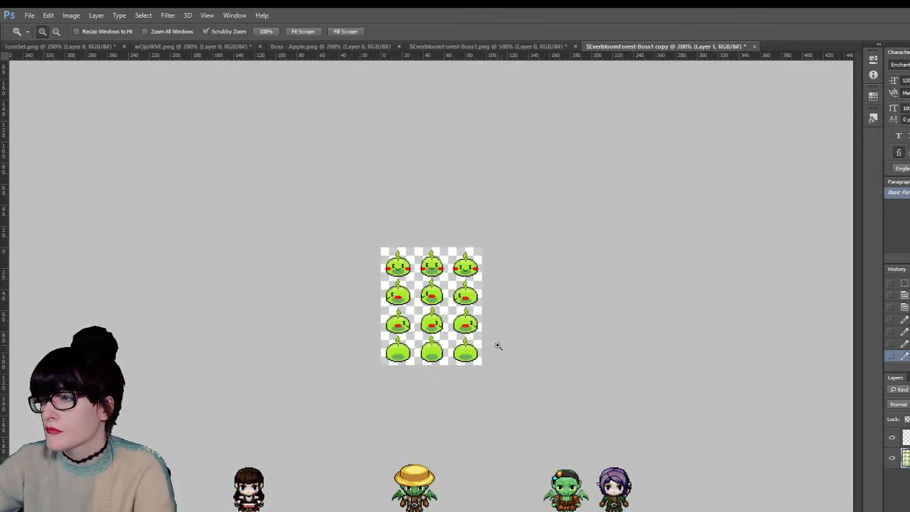
drag(433, 310, 432, 310)
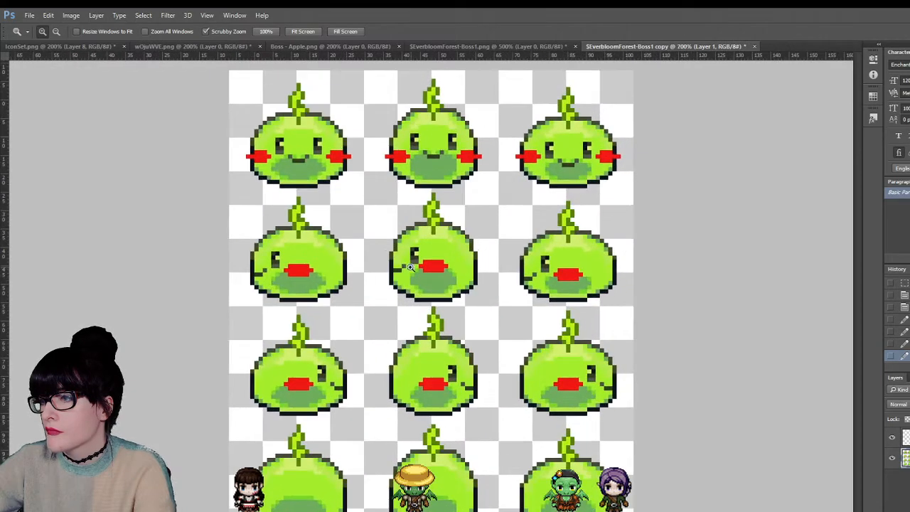
key(m)
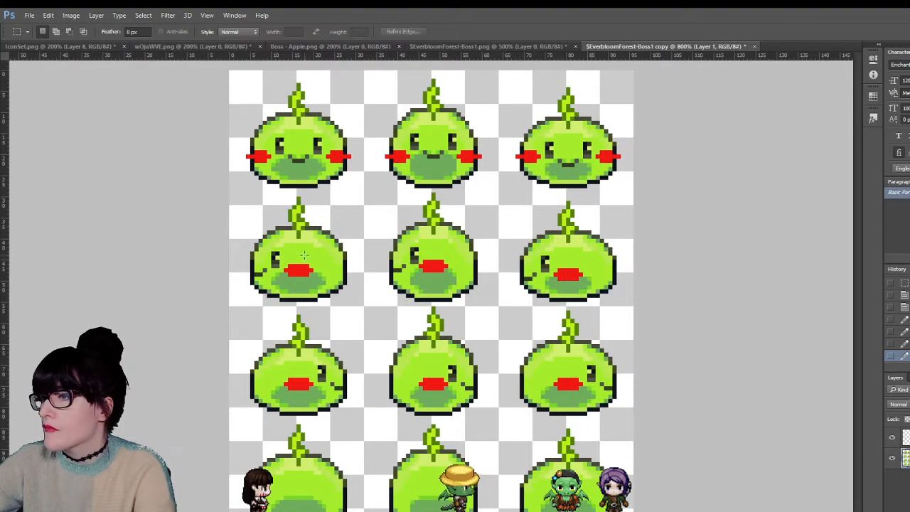
drag(216, 187, 567, 300)
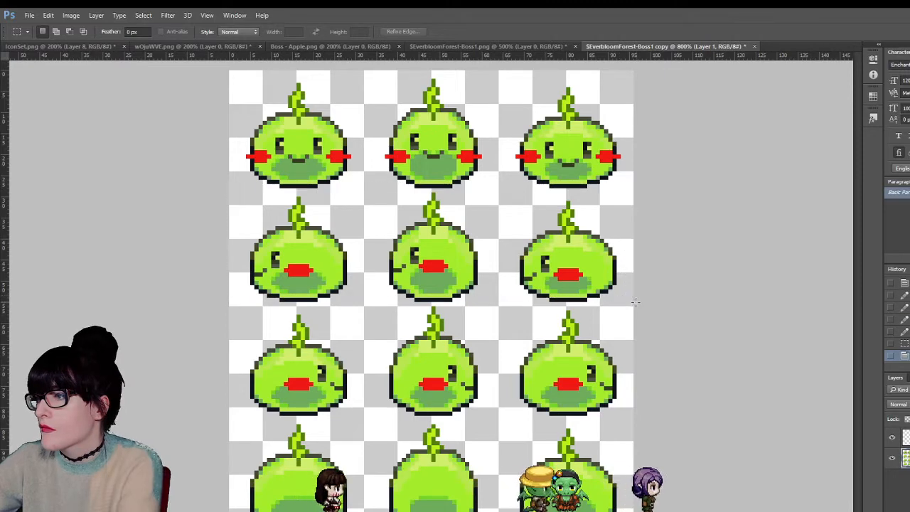
key(ctrl+j)
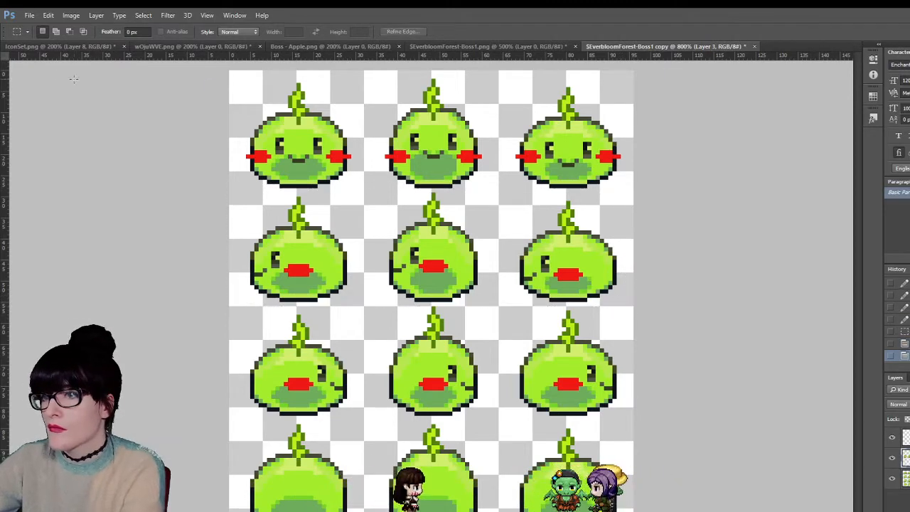
- Flip the copied slime row horizontally and place it over the right-facing slimes in the third row
key(v)
key(ctrl+t)
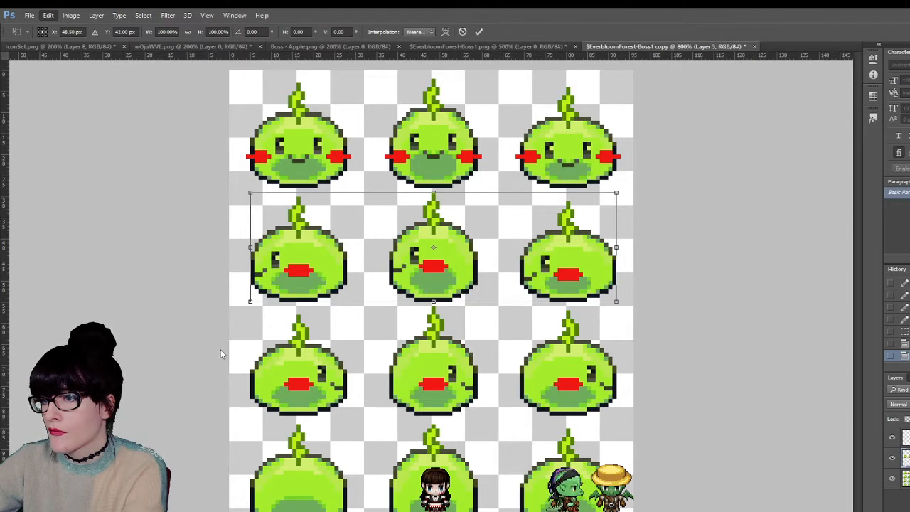
key(Return)
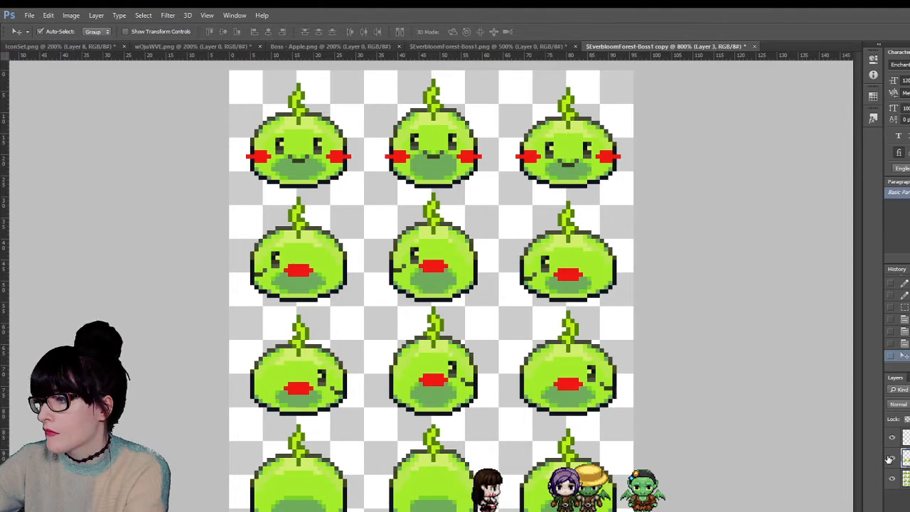
- Clear the old third-row slimes from the original sprite layer and merge all visible layers into one
click(907, 478)
click(1, 80)
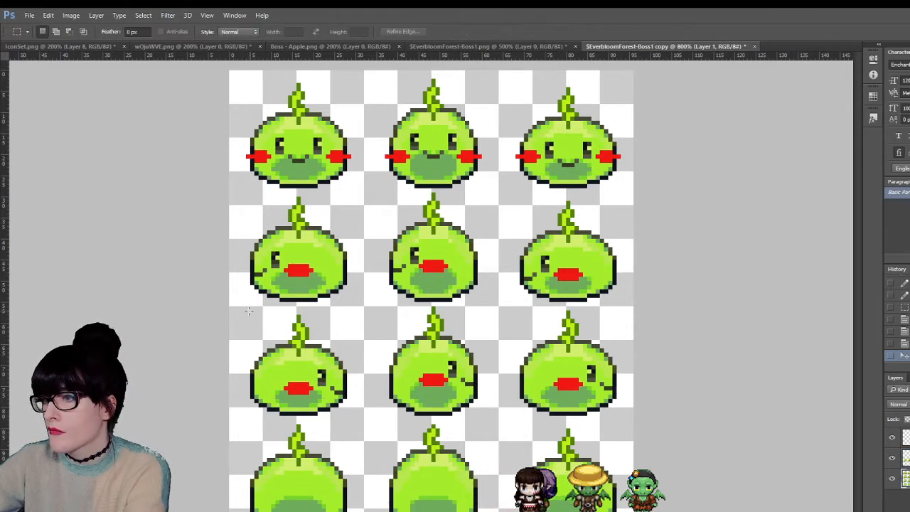
drag(422, 380, 658, 418)
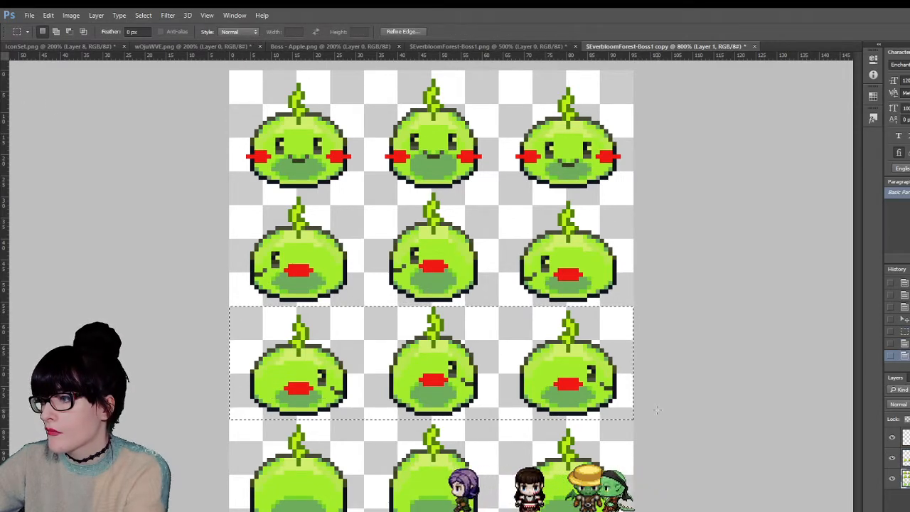
key(ctrl+d)
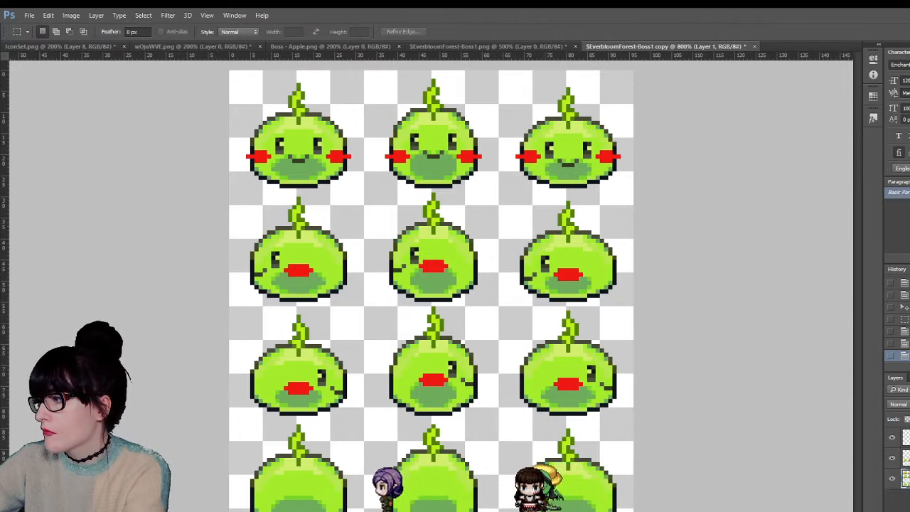
key(ctrl+shift+e)
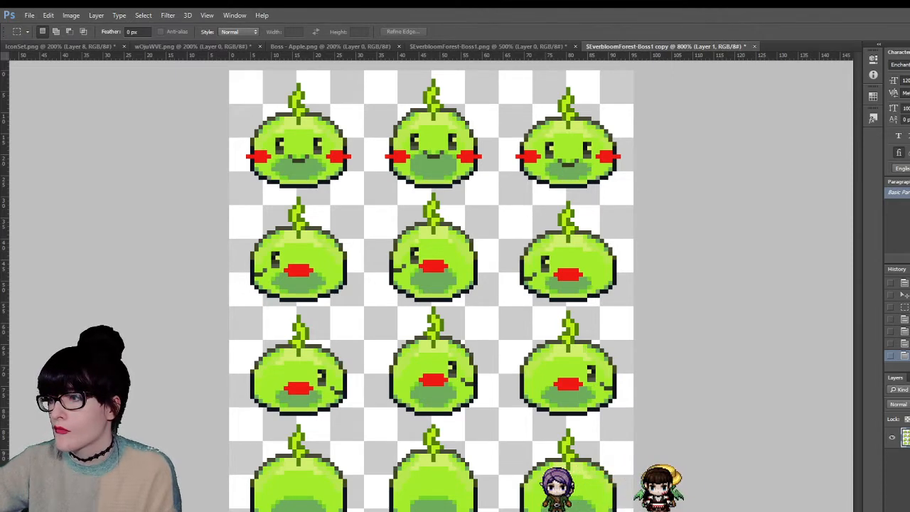
- Switch to RPG Maker MV and paste two copies of the slime event on the path beside the original
key(alt+Tab)
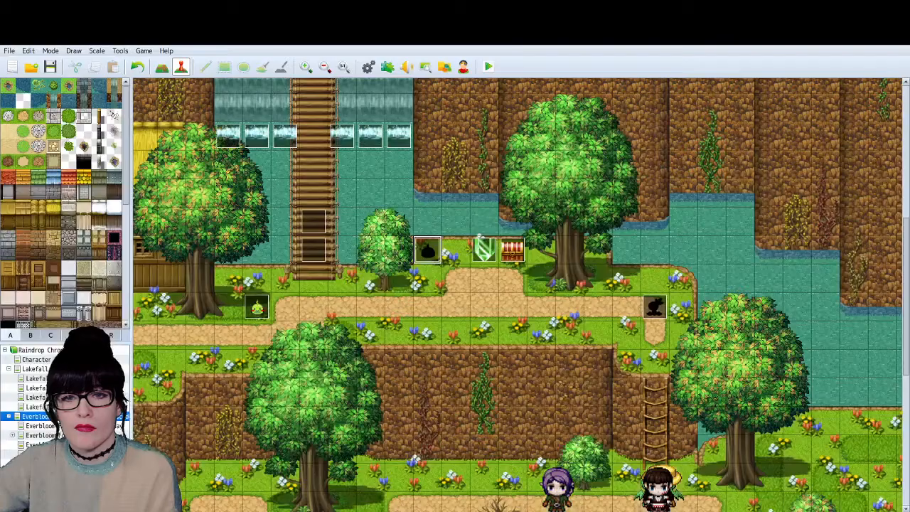
click(285, 307)
key(ctrl+v)
click(313, 307)
key(ctrl+v)
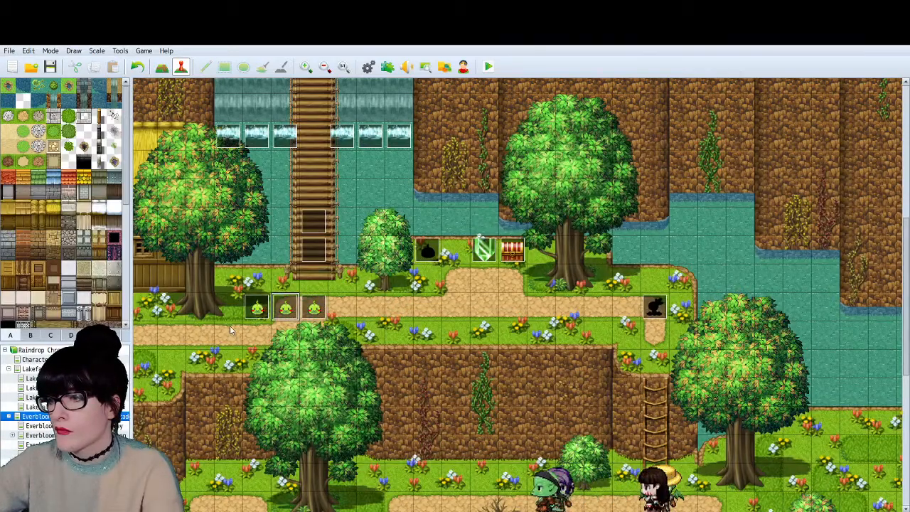
- Set the second slime event's graphic to the left-facing sprite and the third event's to the right-facing sprite
key(Return)
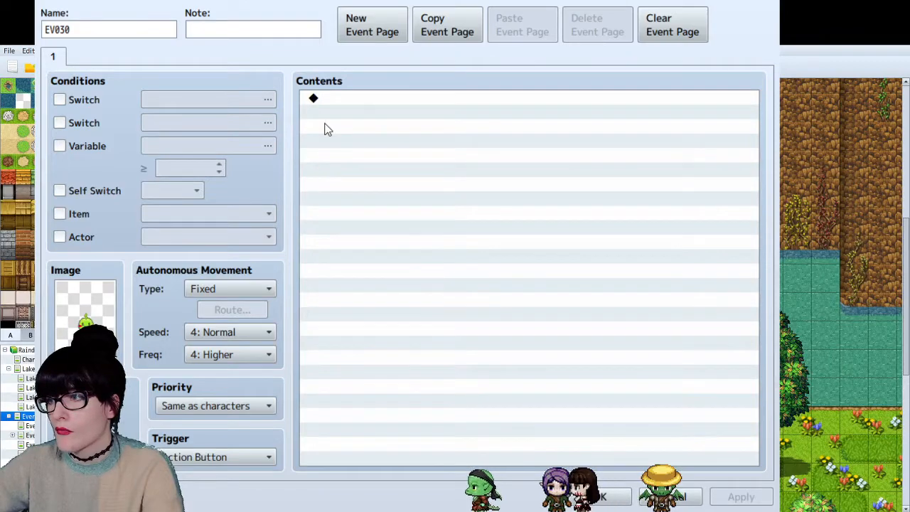
key(Escape)
key(Right)
key(Return)
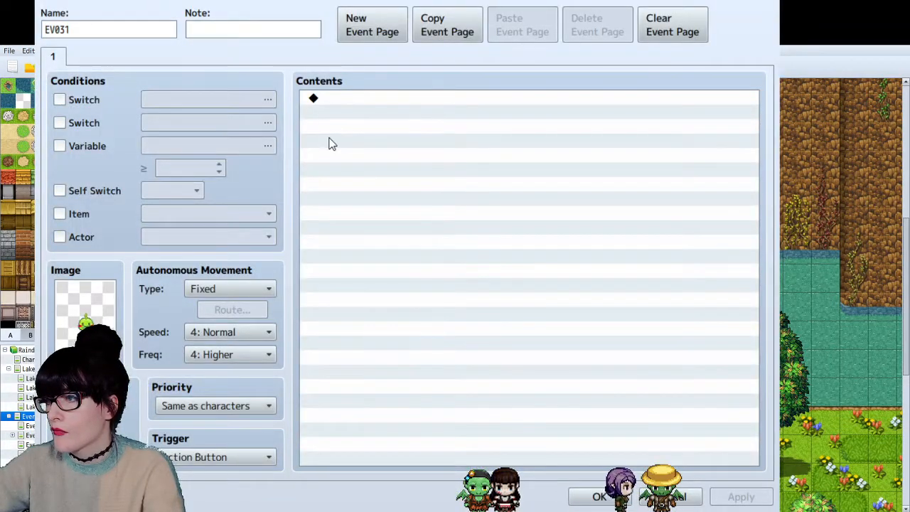
click(596, 496)
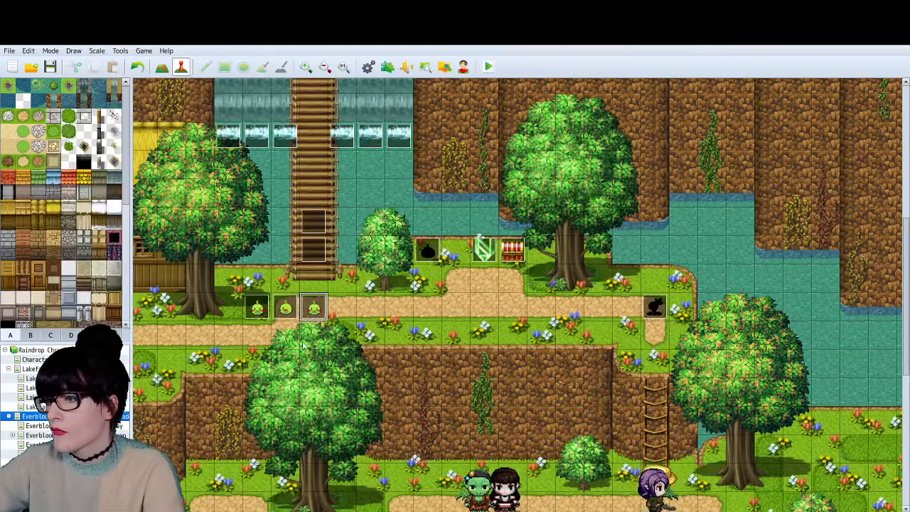
- Paste a fourth slime event at the end of the row and give it the back-facing sprite
click(339, 310)
key(ctrl+v)
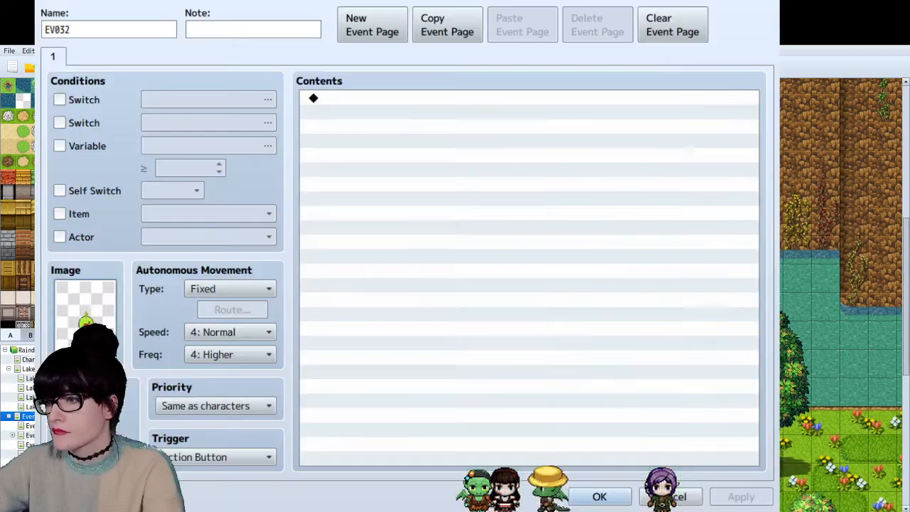
key(Return)
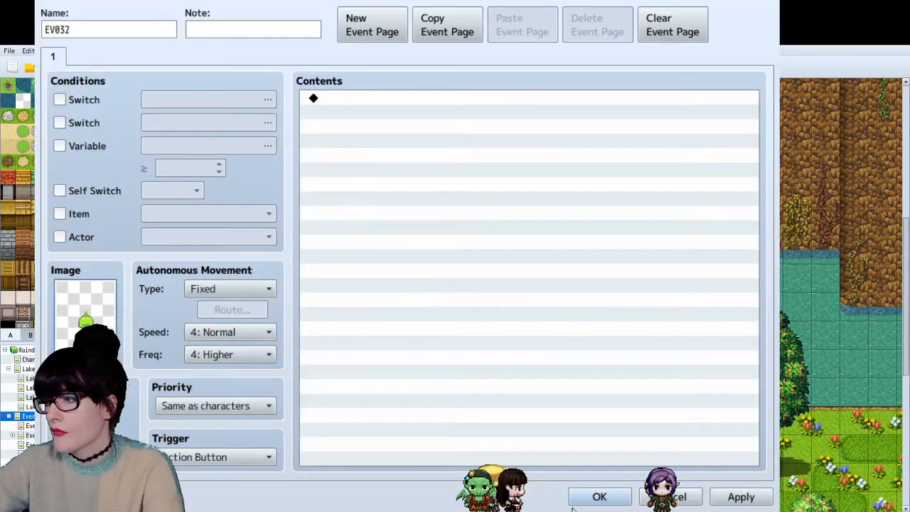
click(597, 496)
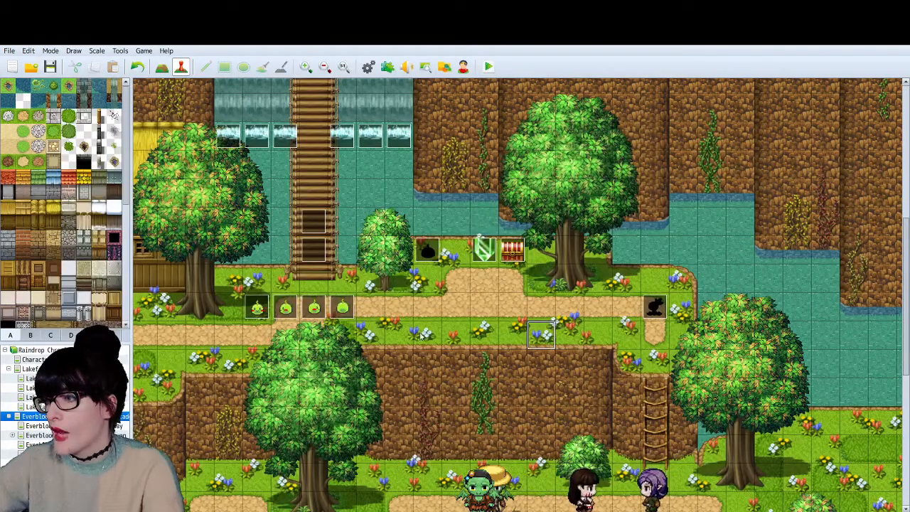
- Playtest the game to check how the slime sprites look in all four directions
key(ctrl+r)
click(88, 57)
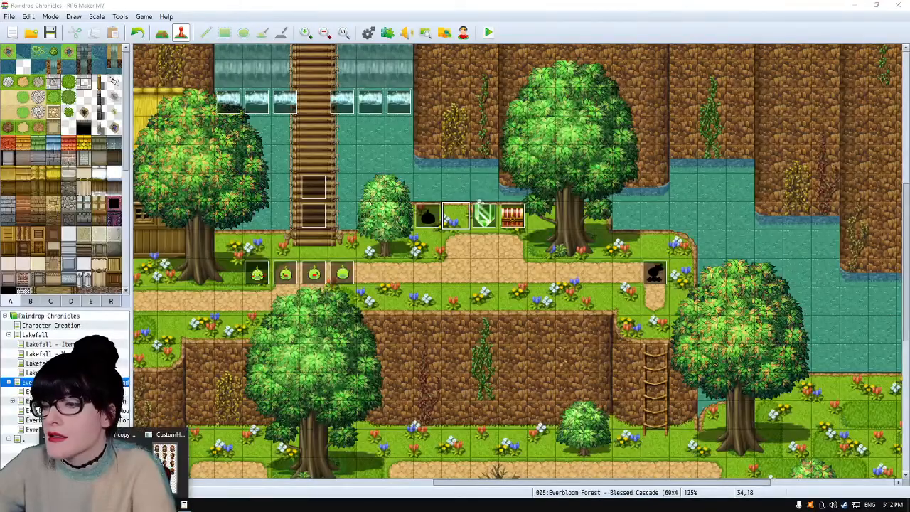
- Switch back to the $EverbloomForest-Boss1 copy sprite sheet in Photoshop
key(alt+Tab)
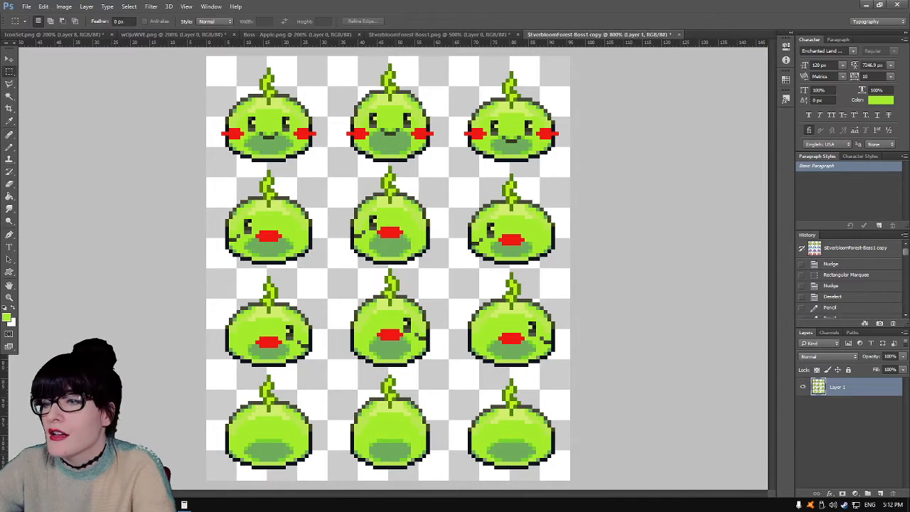
key(z)
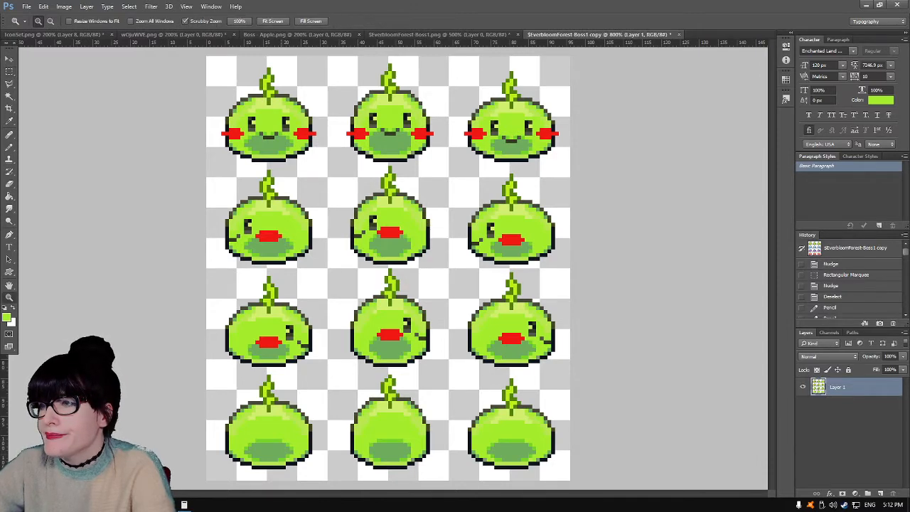
click(280, 160)
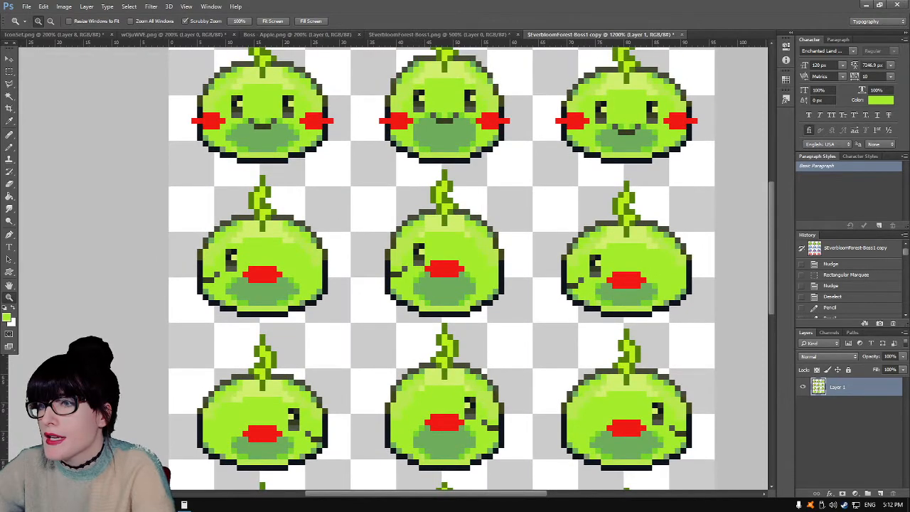
key(m)
drag(188, 112, 410, 128)
key(ctrl+d)
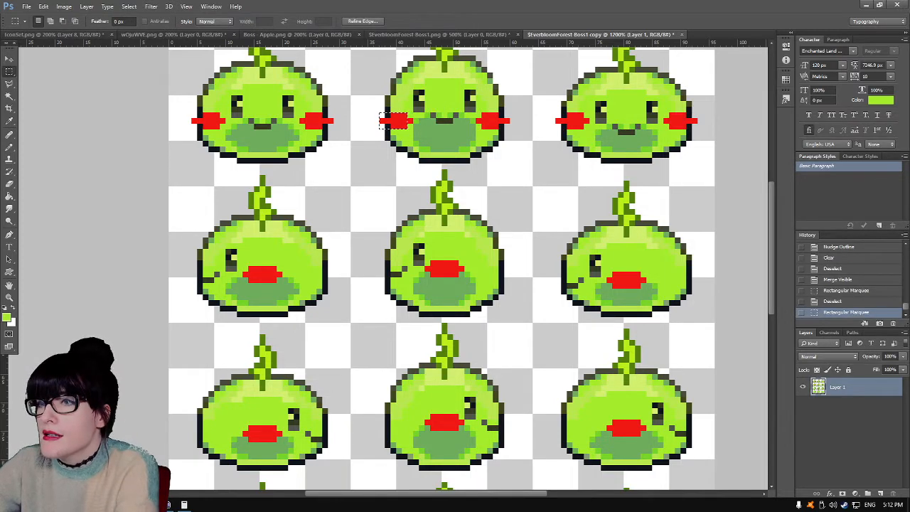
key(v)
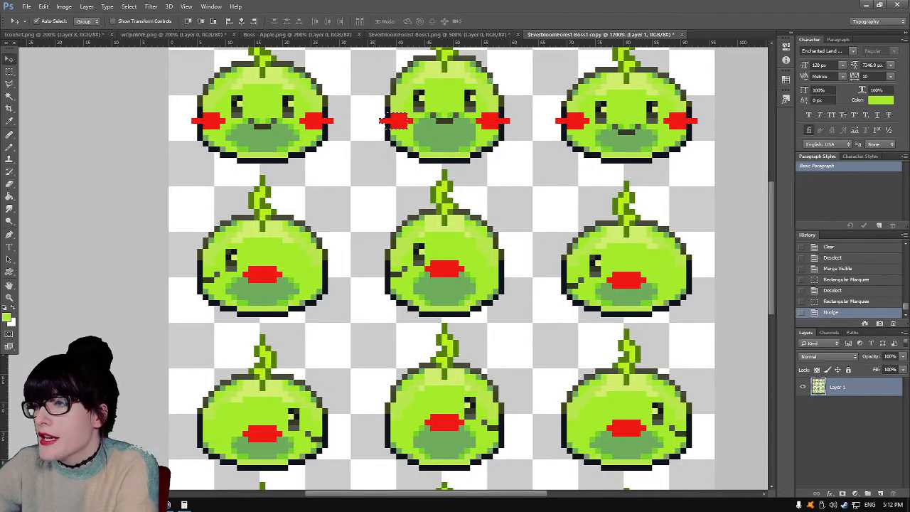
click(369, 140)
- Move both red cheeks of the middle front-facing slime up one pixel
key(m)
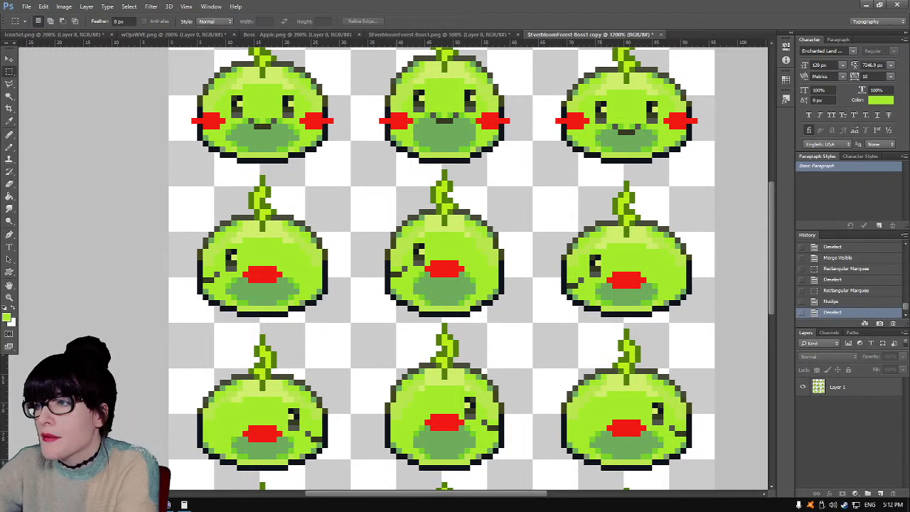
drag(413, 122, 413, 122)
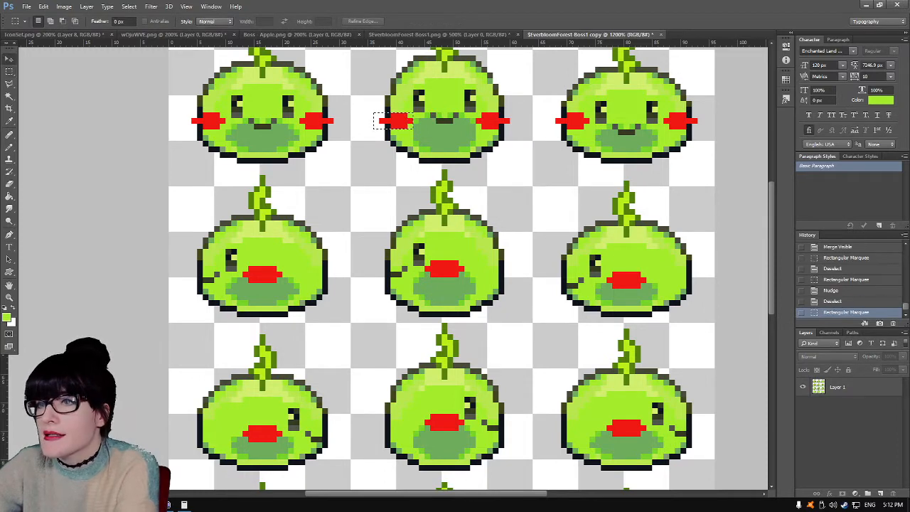
key(v)
key(Left)
key(Return)
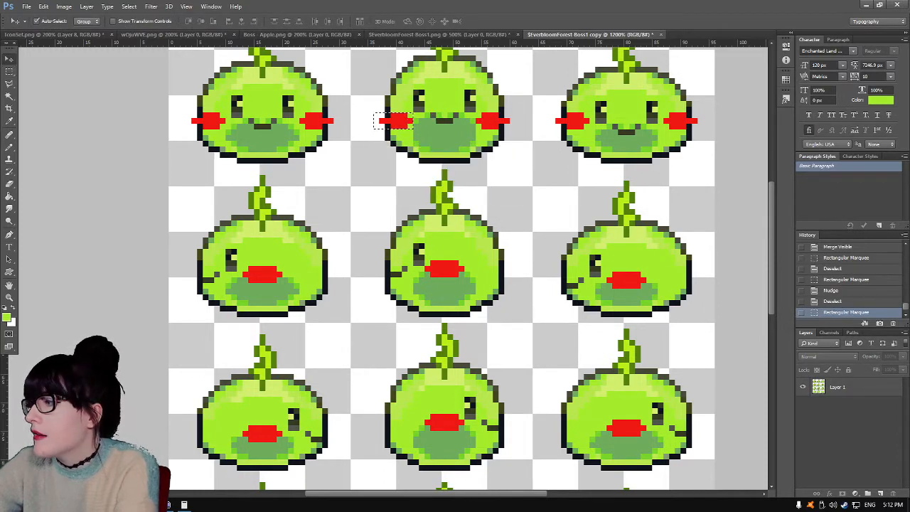
key(Down)
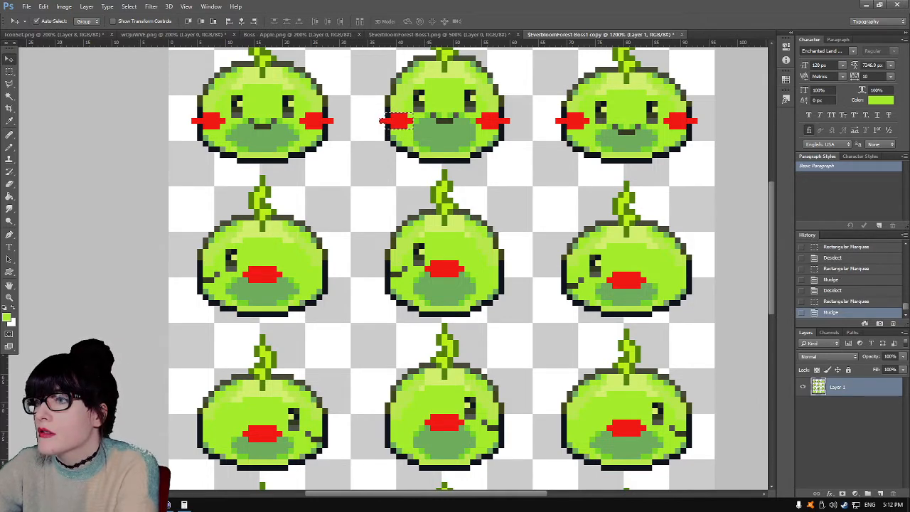
key(m)
key(ctrl+d)
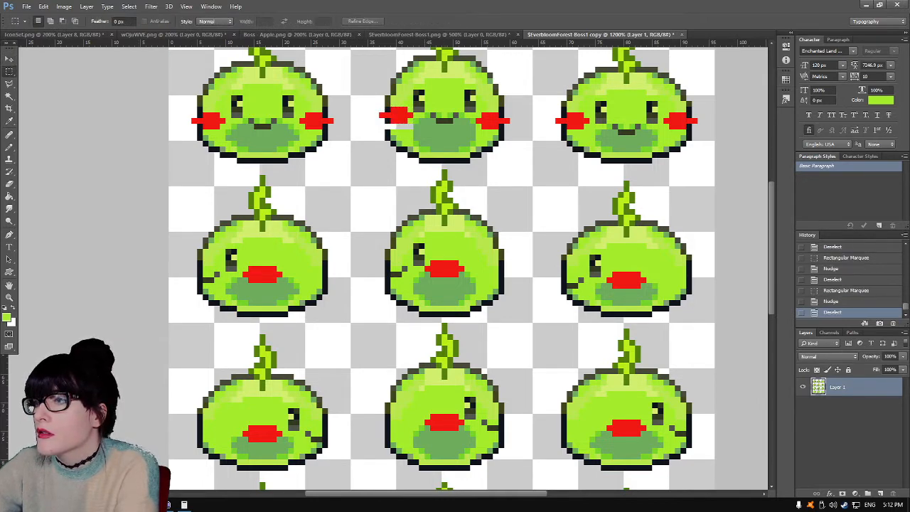
drag(515, 118, 515, 128)
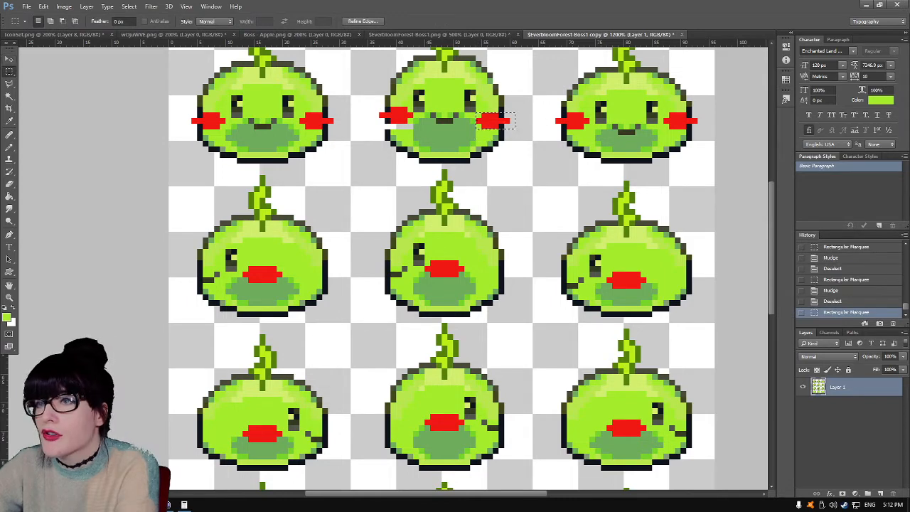
key(ctrl+Up)
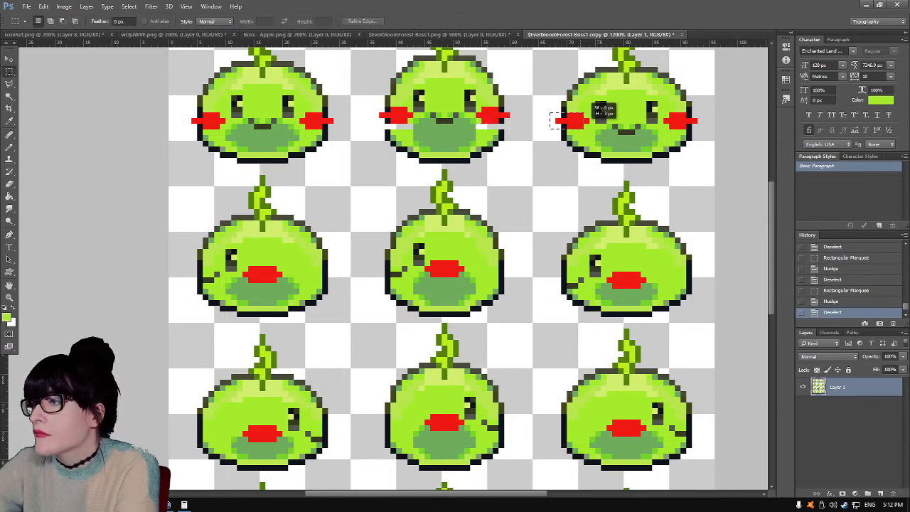
- Move both red cheeks of the third front-facing slime down one pixel
drag(589, 128, 589, 128)
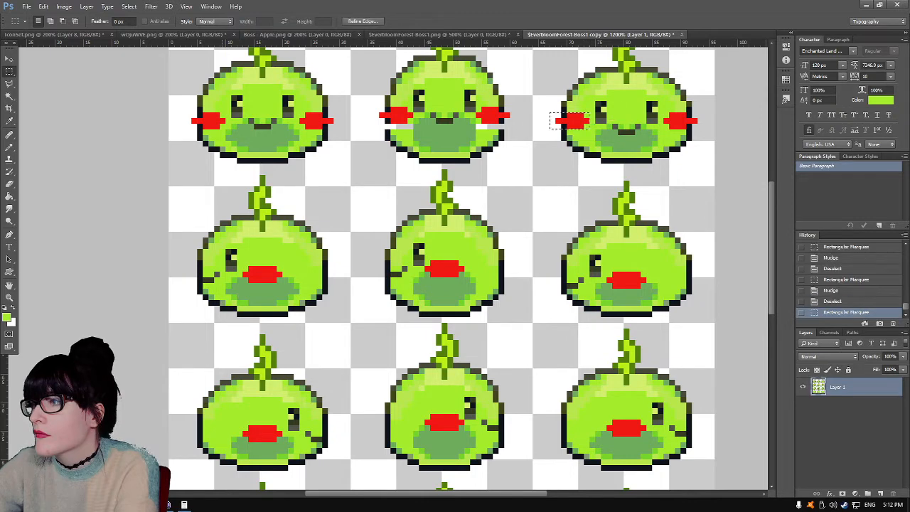
key(ctrl+Down)
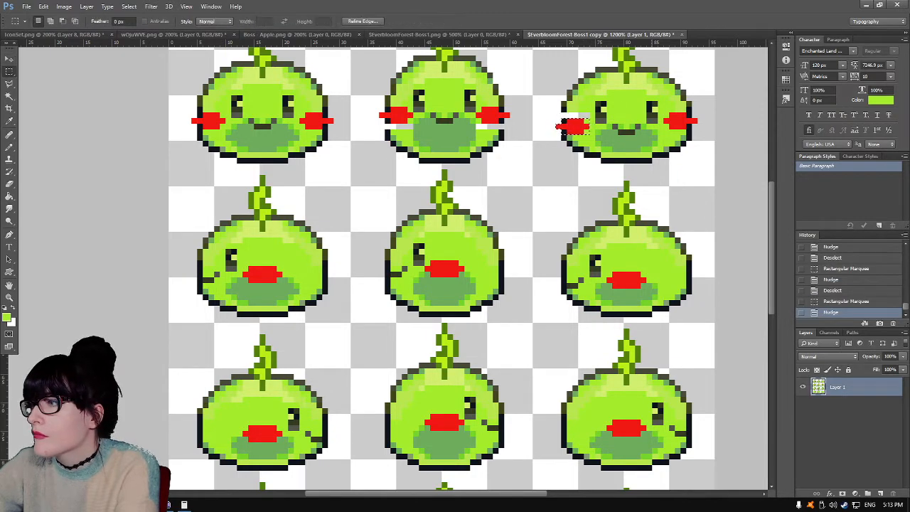
drag(662, 114, 699, 132)
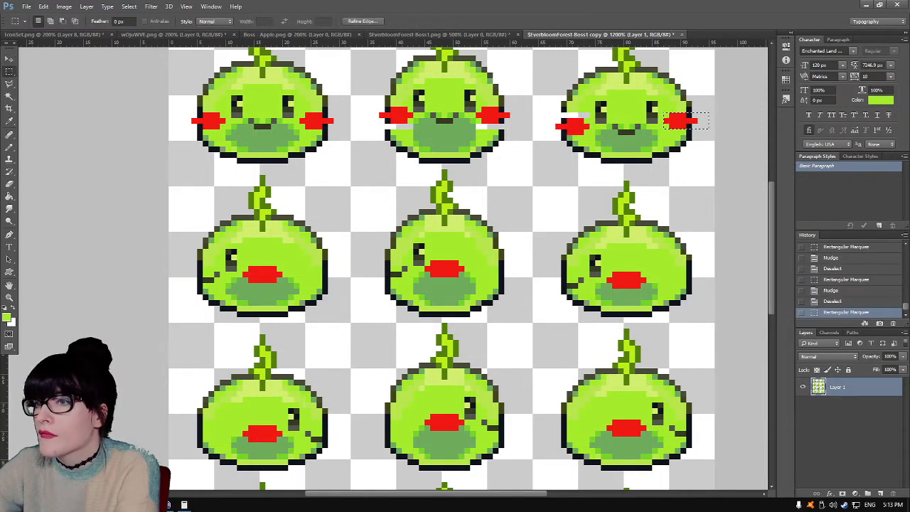
key(ctrl+Down)
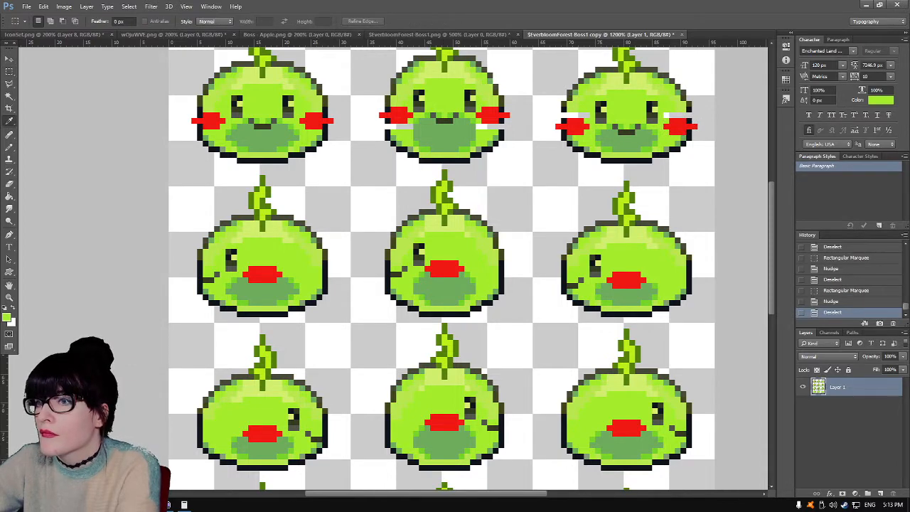
- Fill the gaps below the middle slime's cheeks and above the third slime's cheeks with sampled body green using the Pencil
key(i)
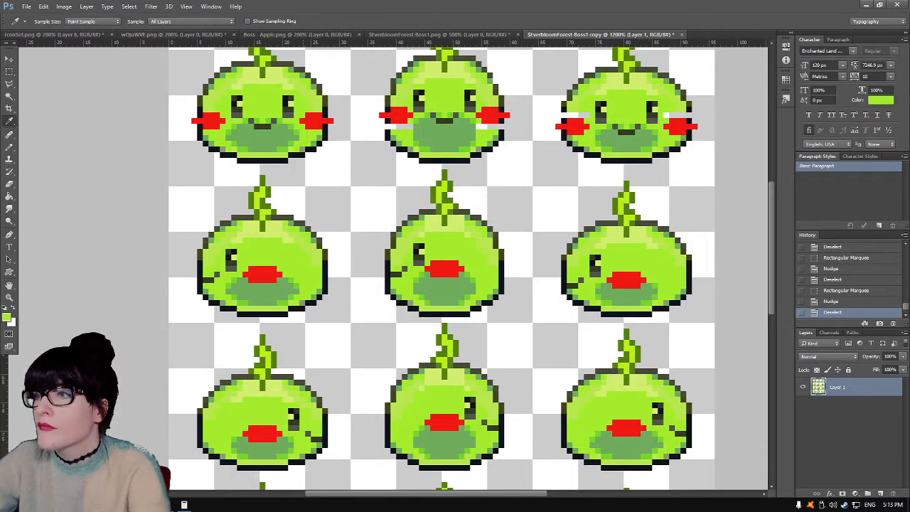
key(b)
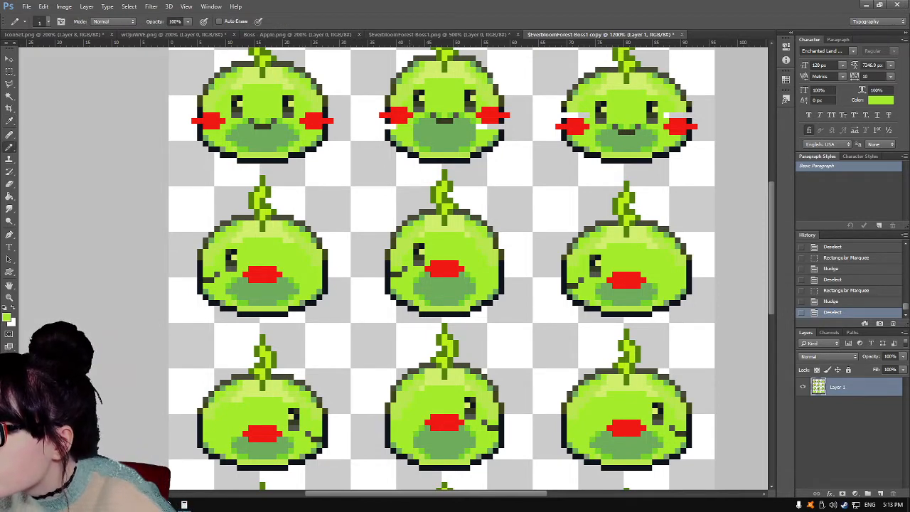
click(393, 126)
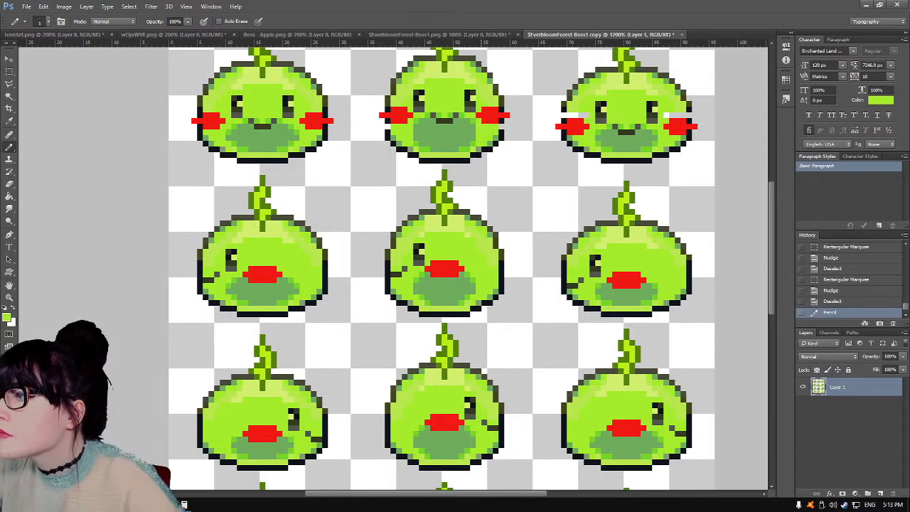
click(488, 126)
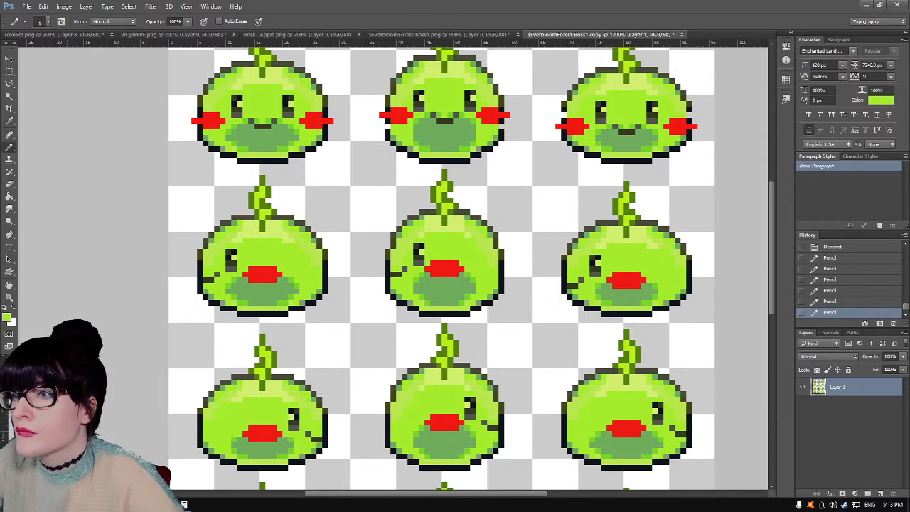
- Save a PNG copy of the sprite sheet over $EverbloomForest-Apple.png in the characters folder, accepting the replacement and PNG options
key(i)
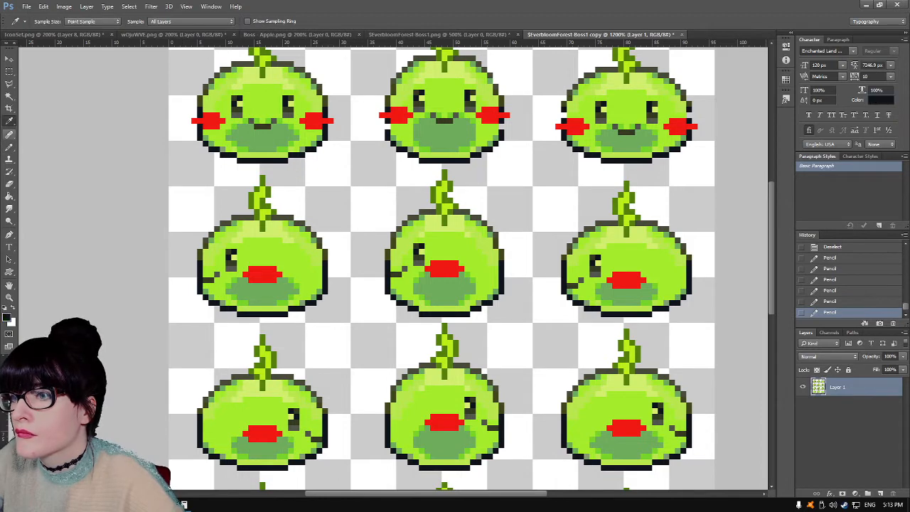
key(b)
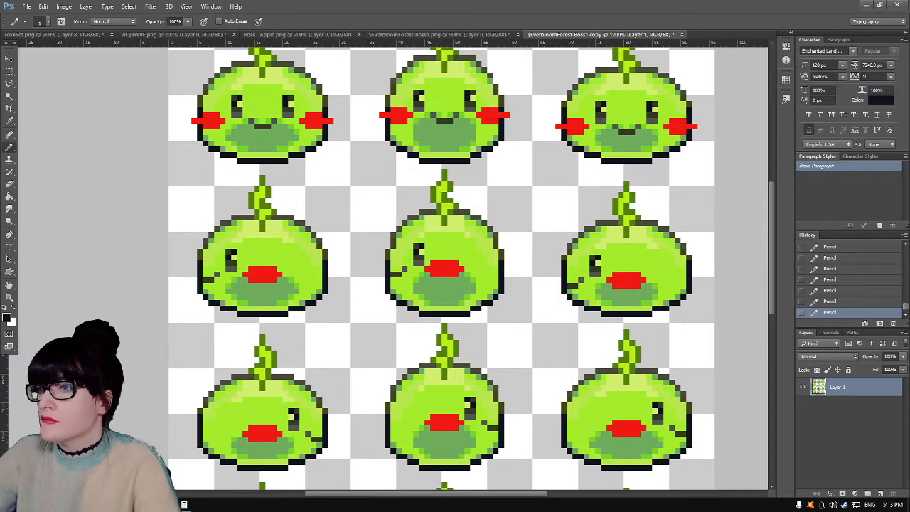
key(z)
click(26, 6)
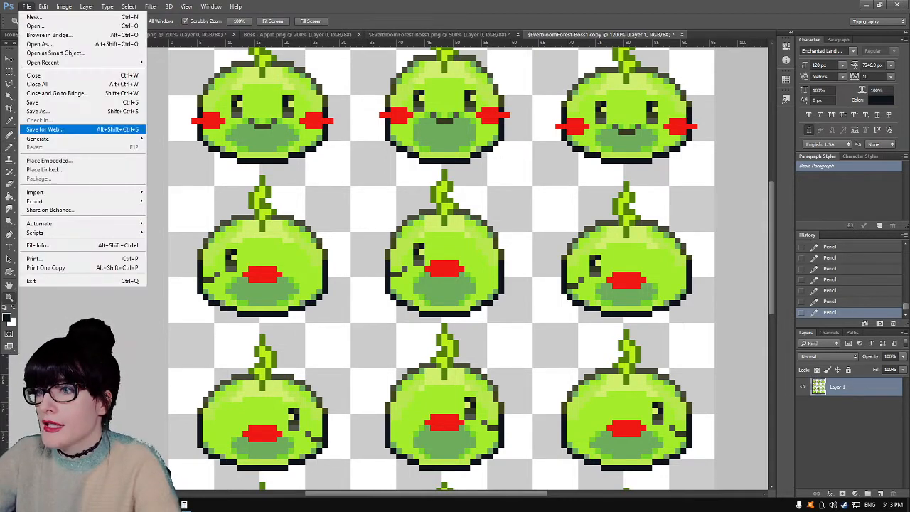
click(43, 111)
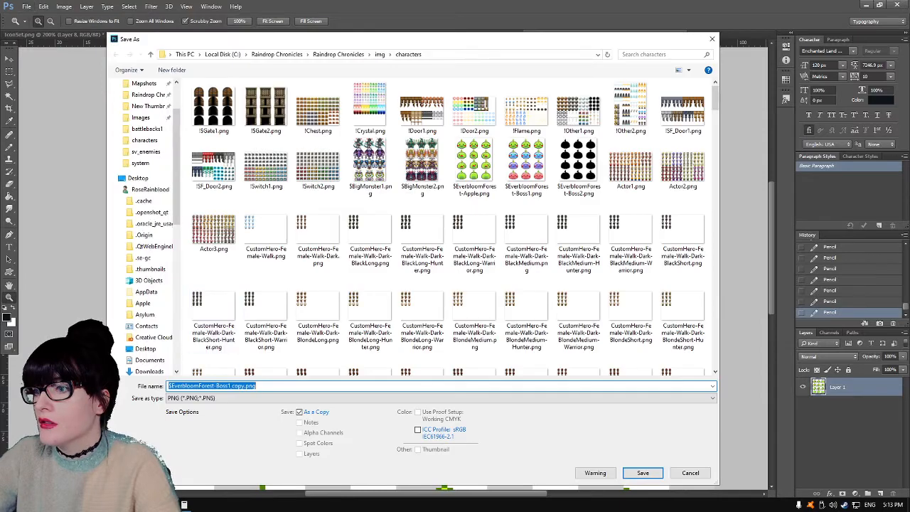
click(475, 167)
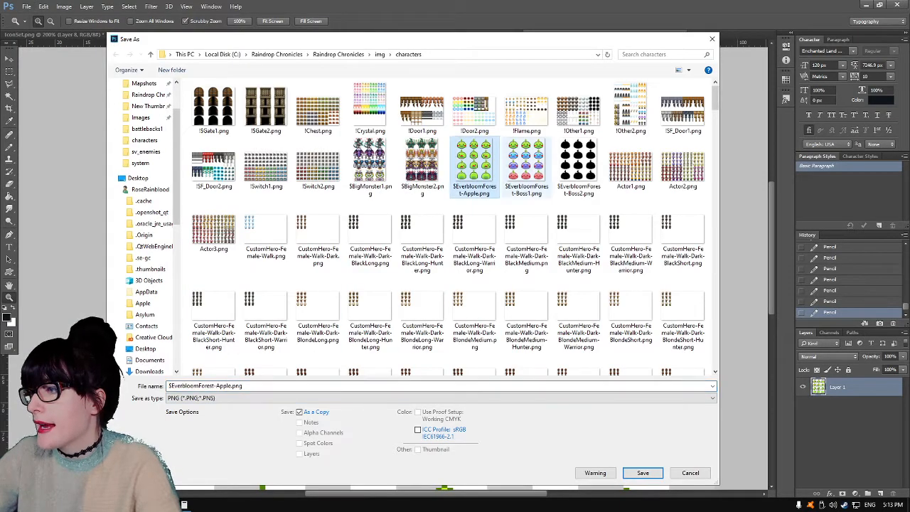
key(Return)
key(Return)
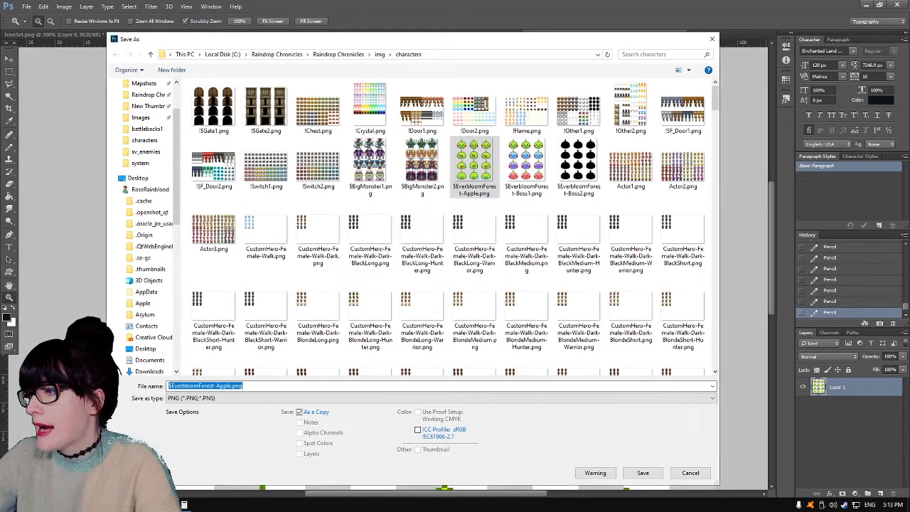
key(Return)
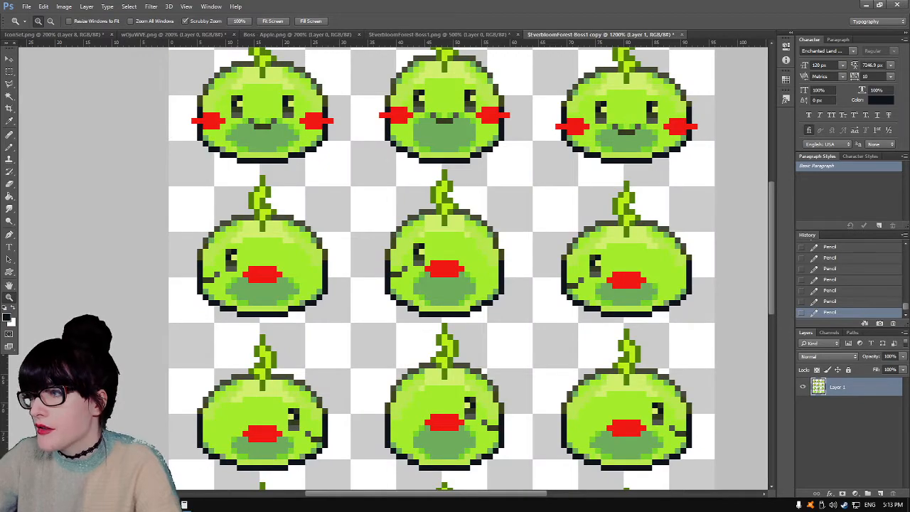
- Switch to the RPG Maker MV playtest and load the saved game in File 3
key(alt+Tab)
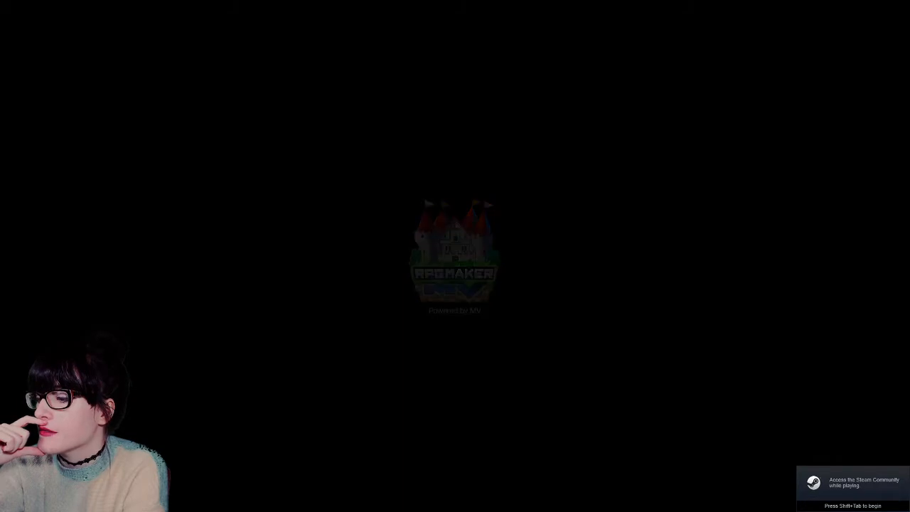
key(Return)
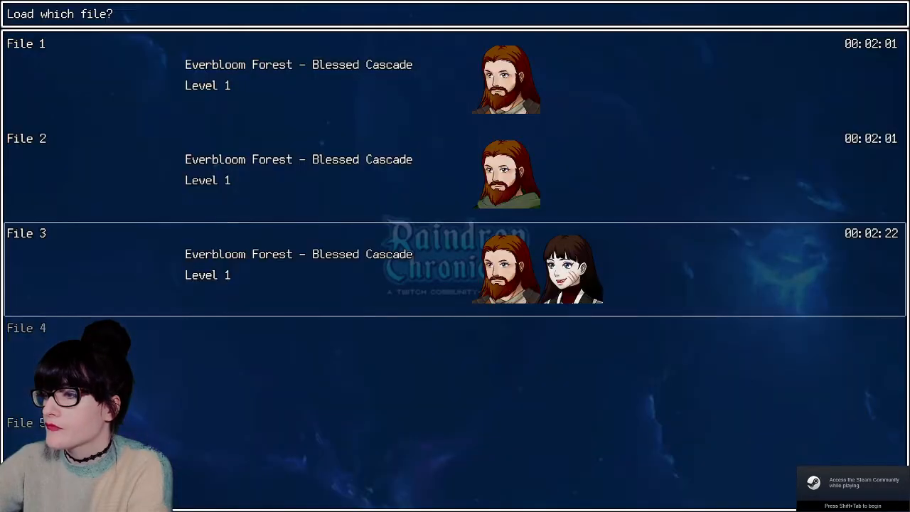
key(Return)
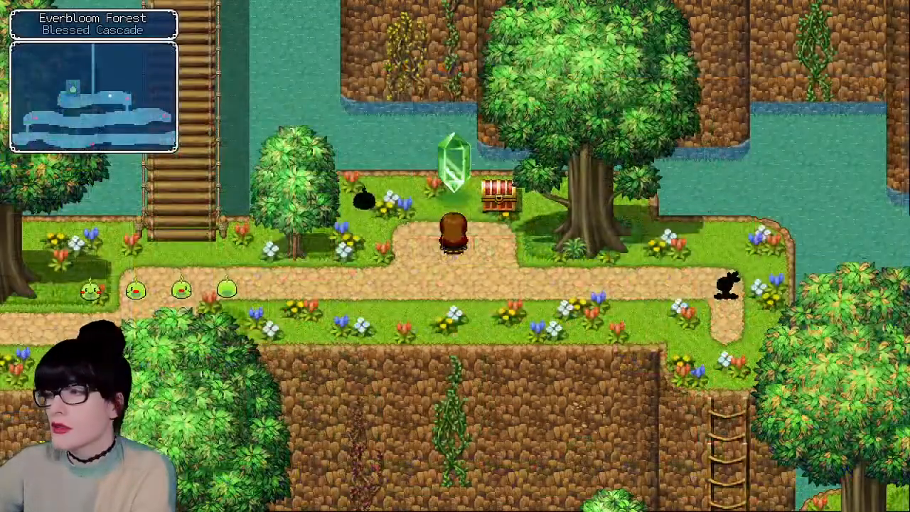
- Walk the party from the crystal along the path towards the four green slimes to check their animation in every direction
key(Left)
key(Left)
key(Down)
key(Down)
key(Left)
key(Left)
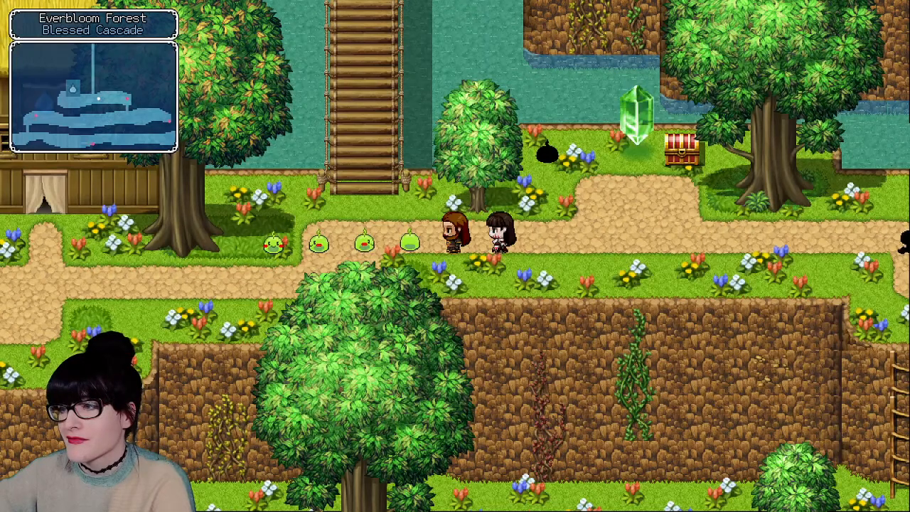
key(Right)
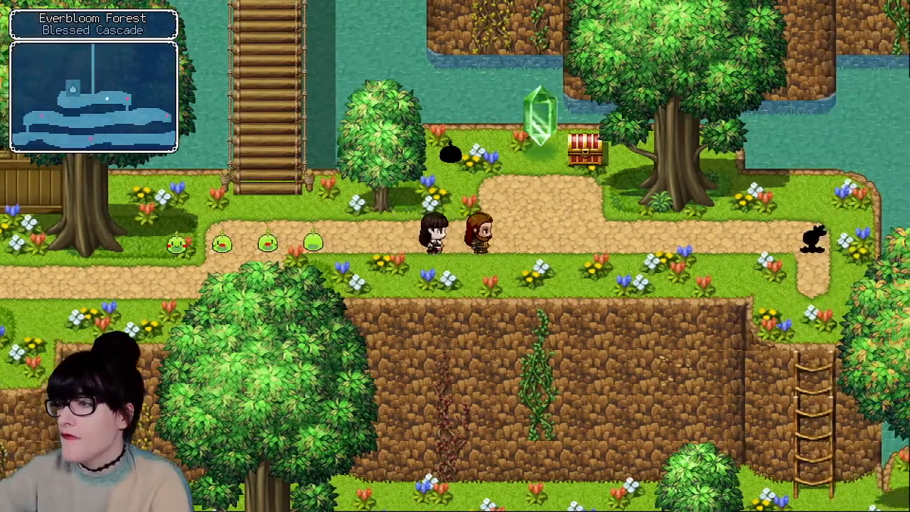
key(Left)
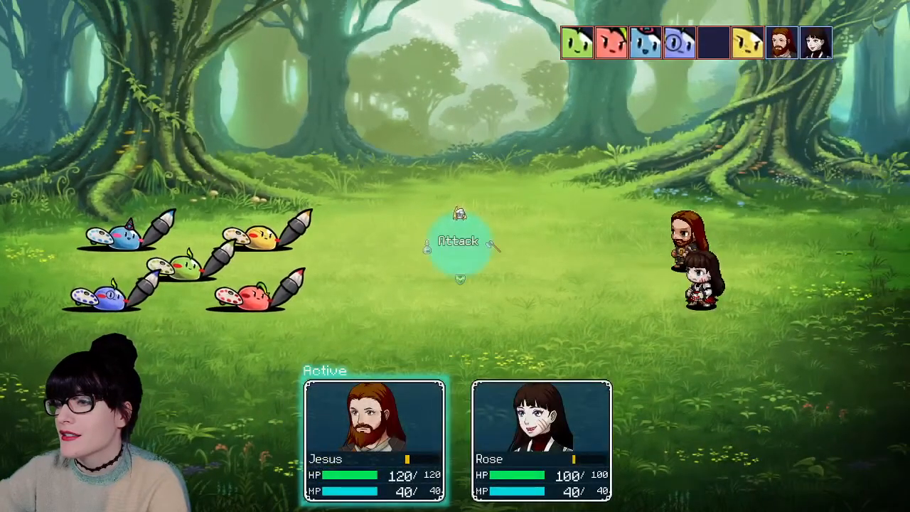
- Escape from the slime boss battle and walk back to just below the row of green slimes to watch them
key(Escape)
key(Down)
key(Return)
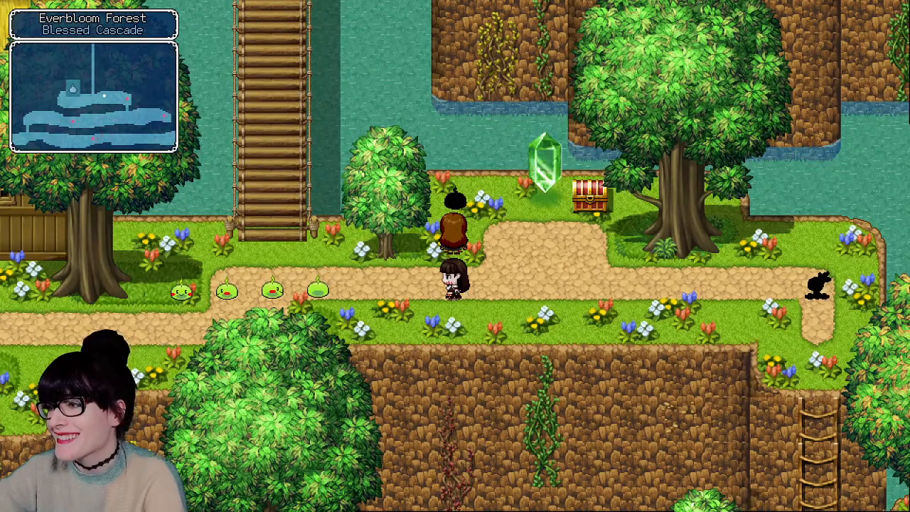
key(Down)
key(Left)
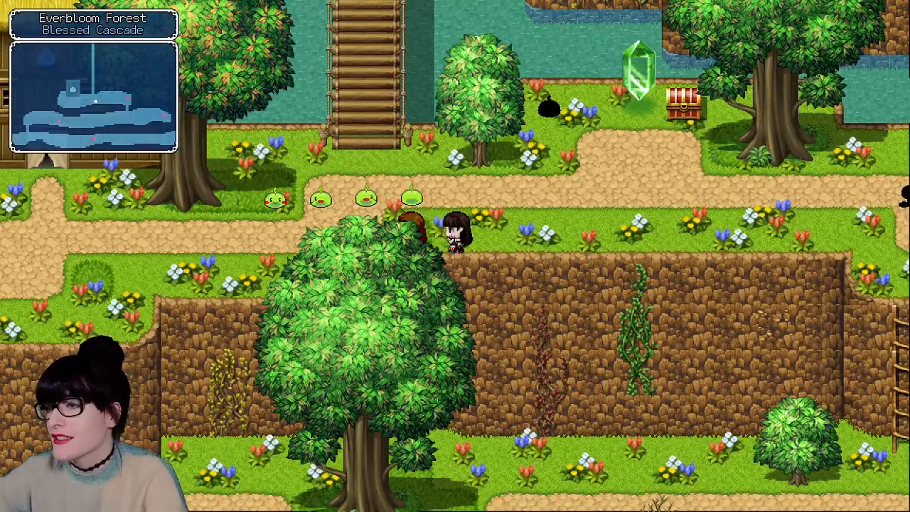
- Leave the playtest for the RPG Maker MV editor, then switch back to the whole green slime sheet in Photoshop
key(alt+Tab)
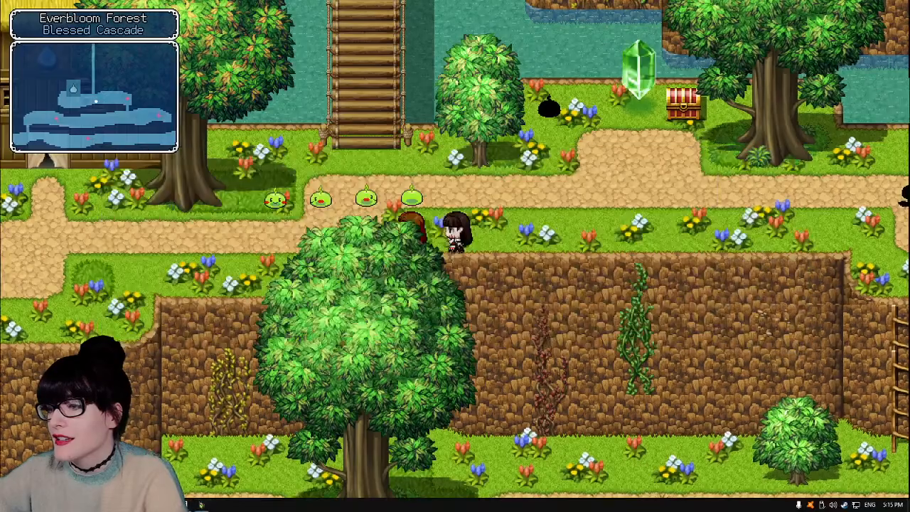
click(201, 504)
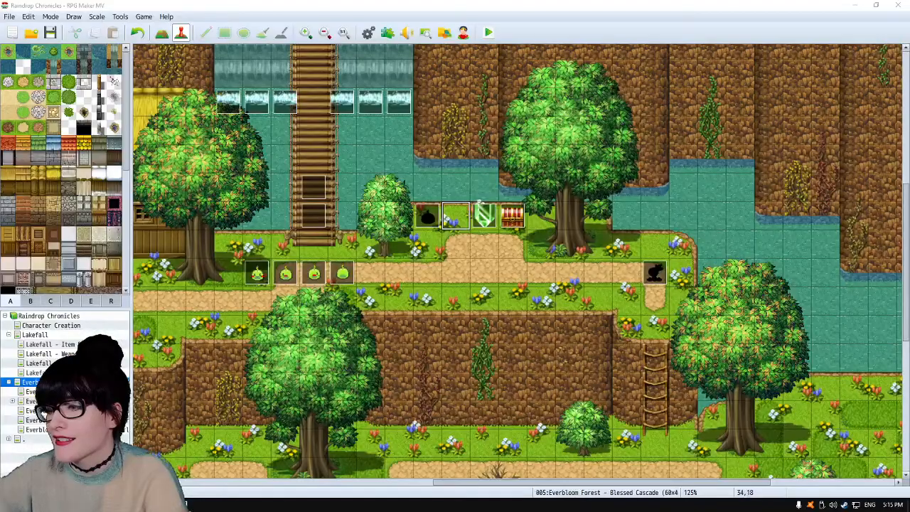
key(alt+Tab)
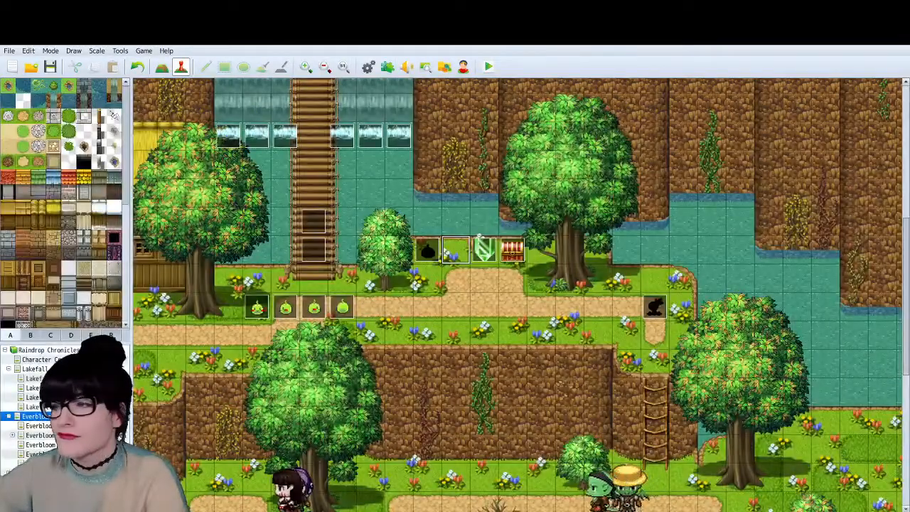
key(alt+Tab)
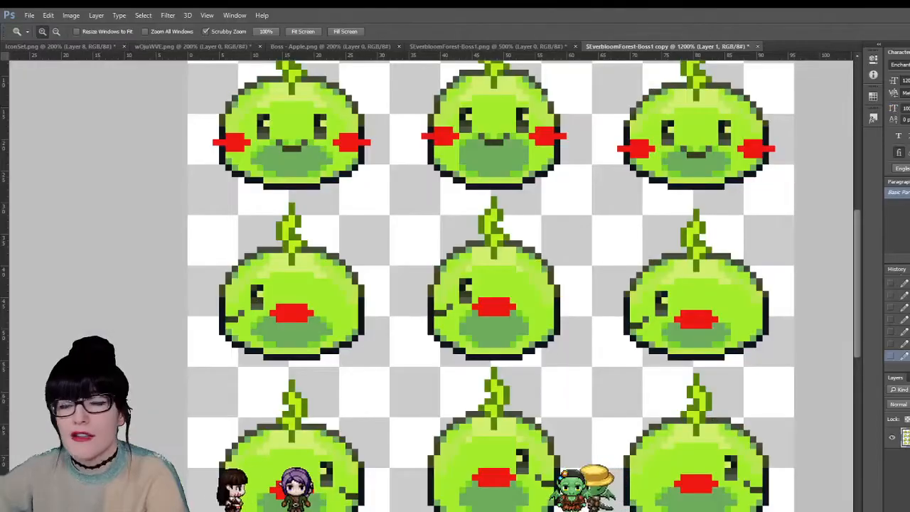
alt+click(411, 335)
alt+click(410, 335)
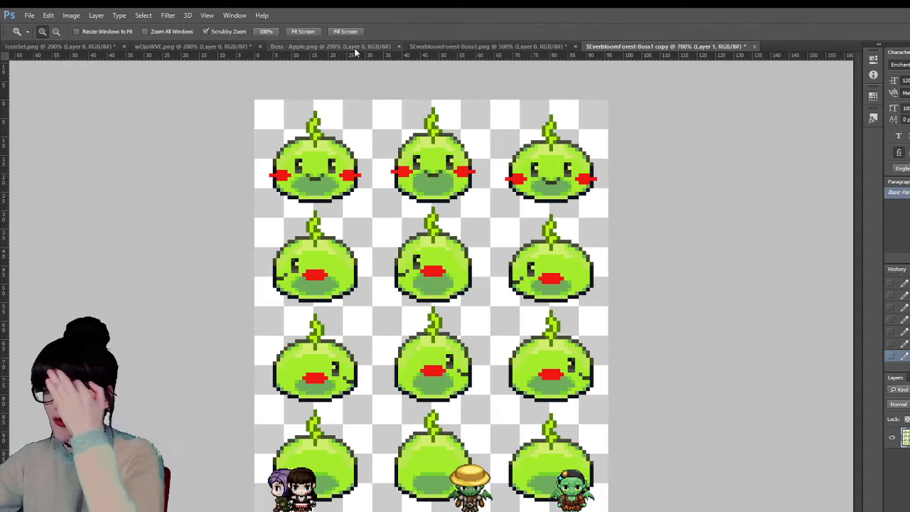
- Close the Boss - Apple.png reference image and return to the $EverbloomForest-Boss1 copy sheet
click(373, 47)
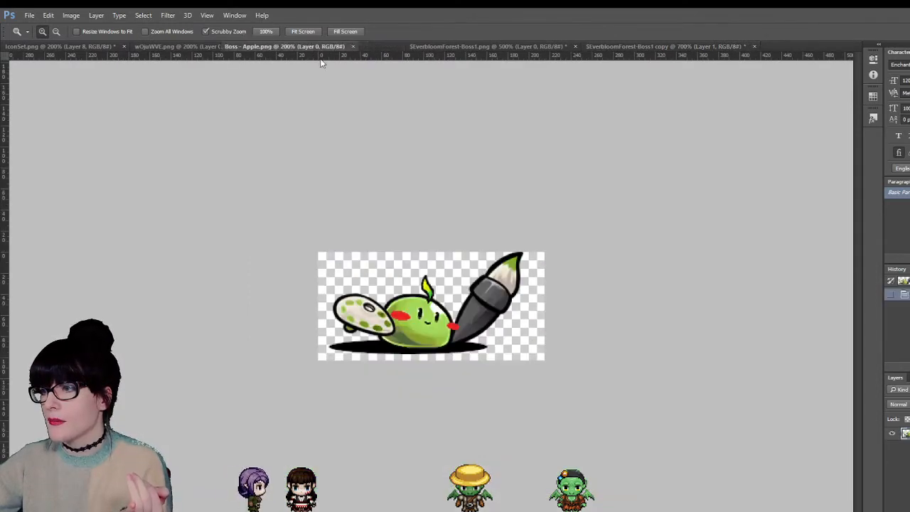
key(ctrl+w)
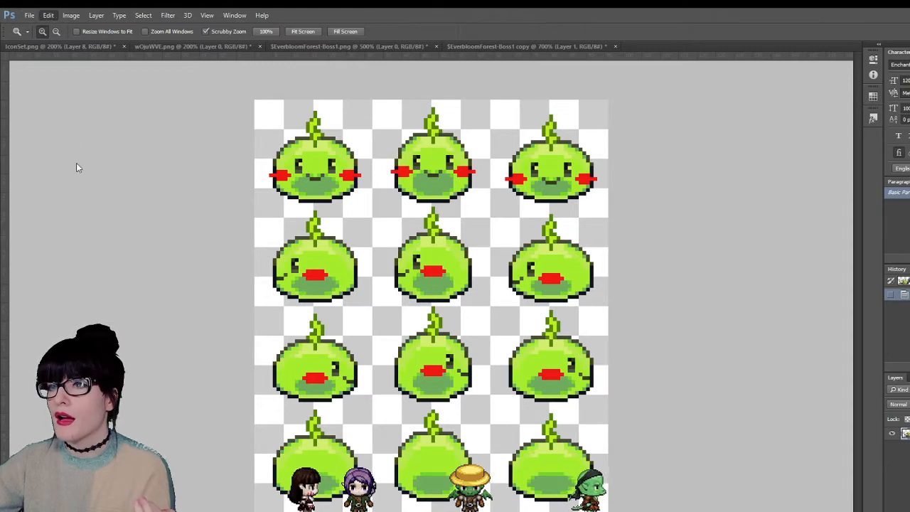
click(541, 45)
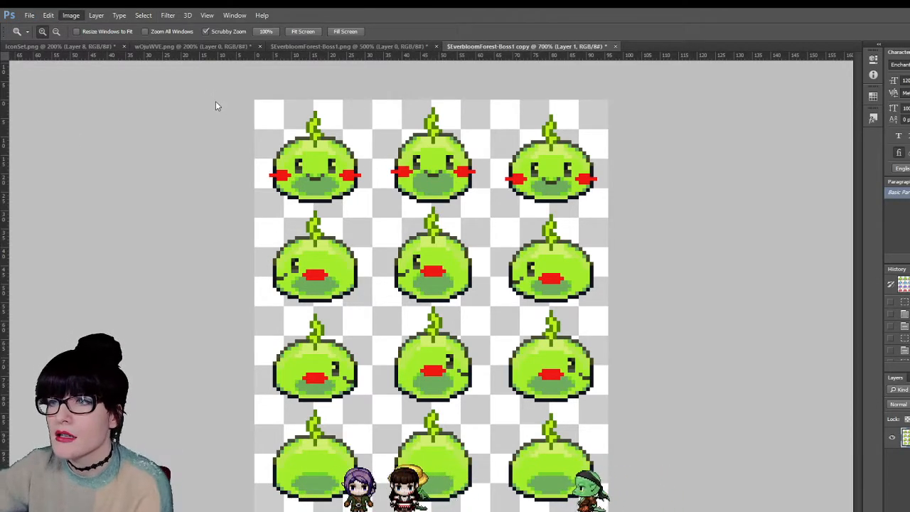
key(i)
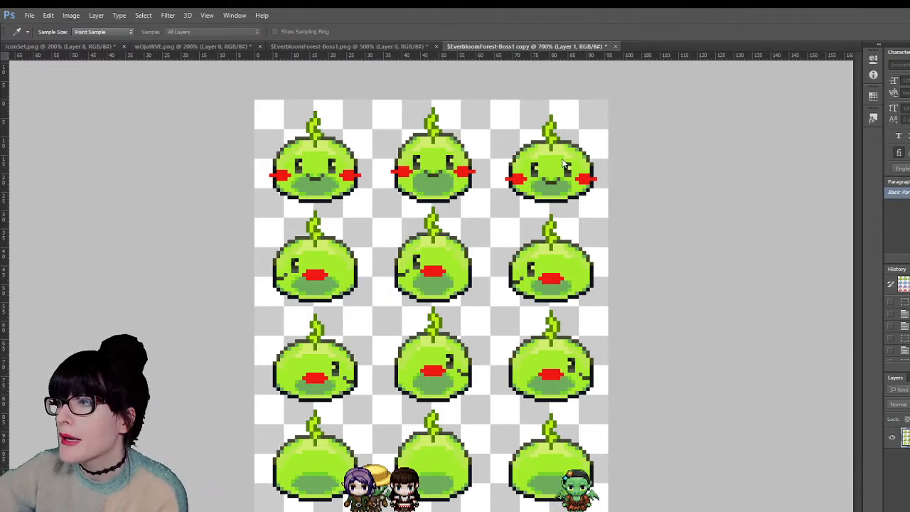
key(ctrl+y)
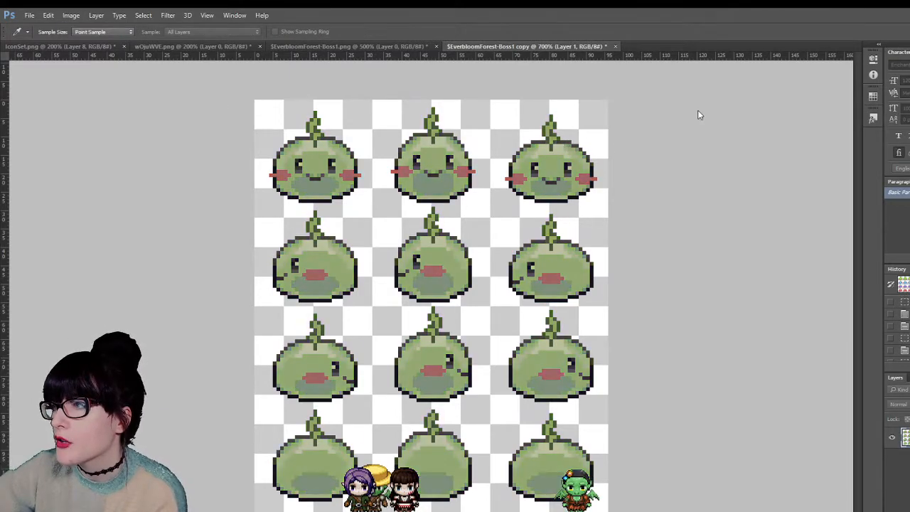
key(z)
key(ctrl+y)
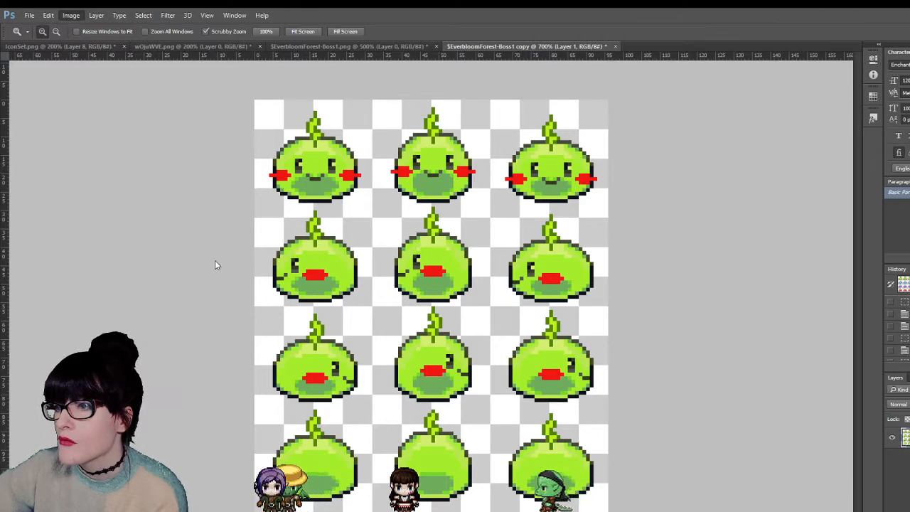
- Reduce the saturation of only the bright body green on all the slimes in the sheet
key(i)
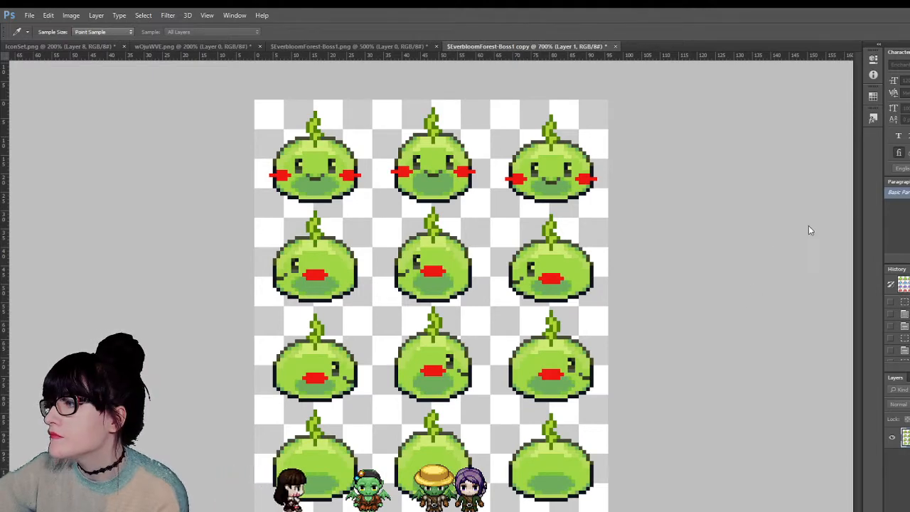
key(z)
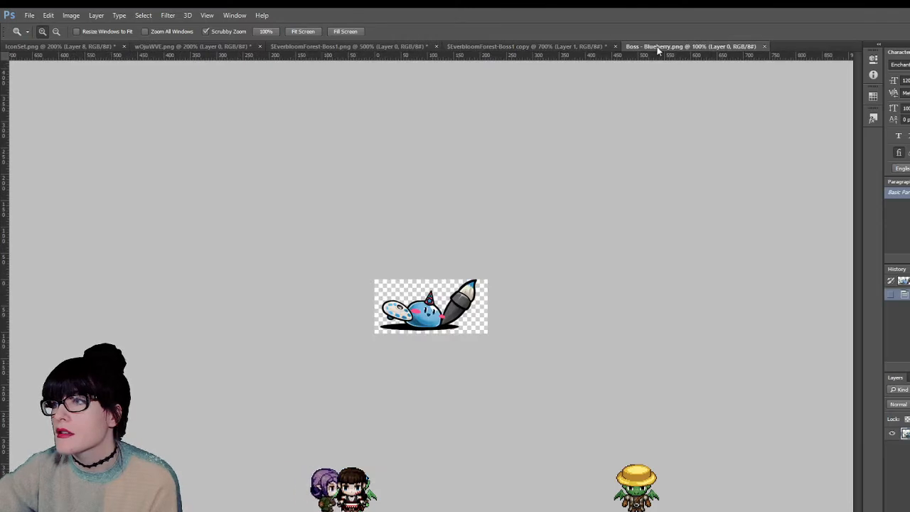
- Close the Boss - Blueberry.png reference image and the wOjuWVE.png slime sheet
key(ctrl+w)
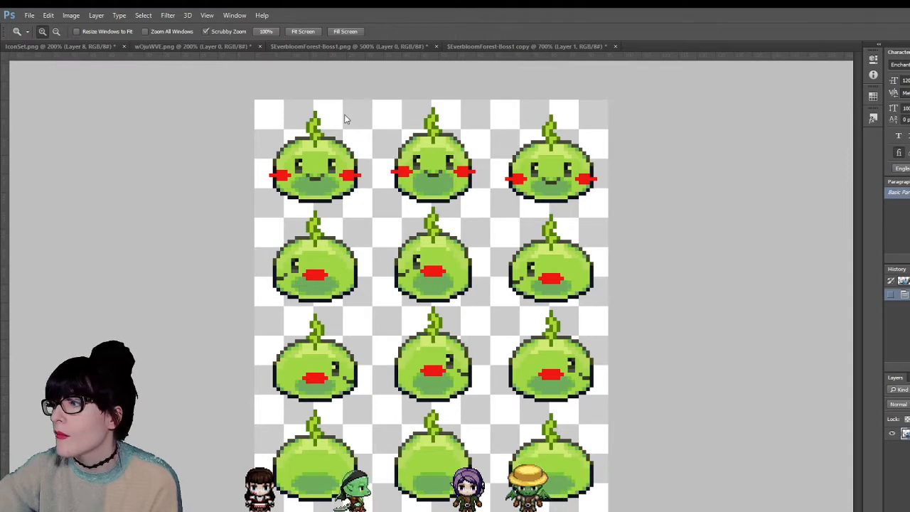
click(242, 47)
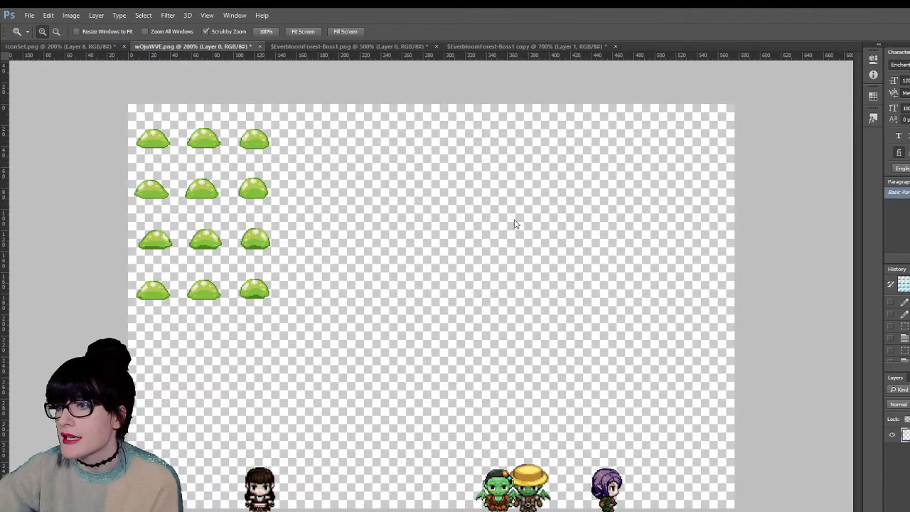
key(ctrl+w)
- Compare the multicoloured Boss1 sheet with the green copy, and duplicate the green sheet as $EverbloomForest-Blueberry
click(203, 45)
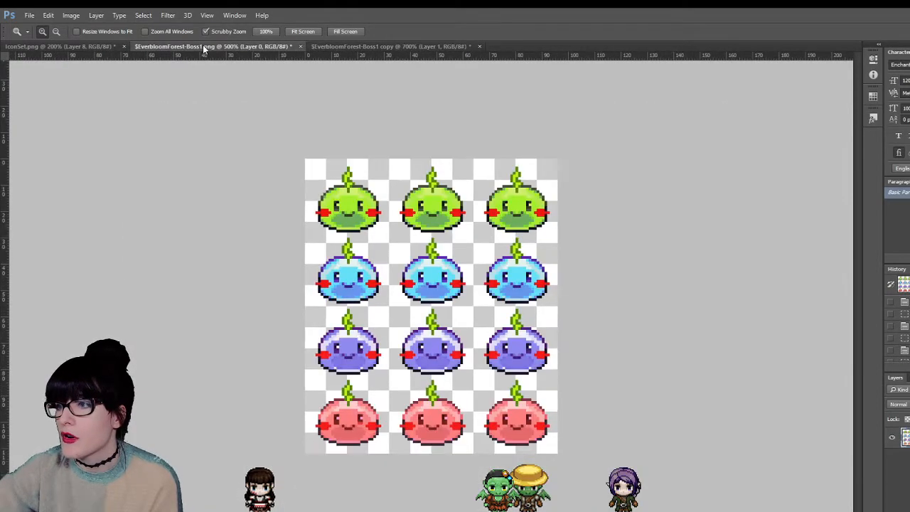
click(426, 43)
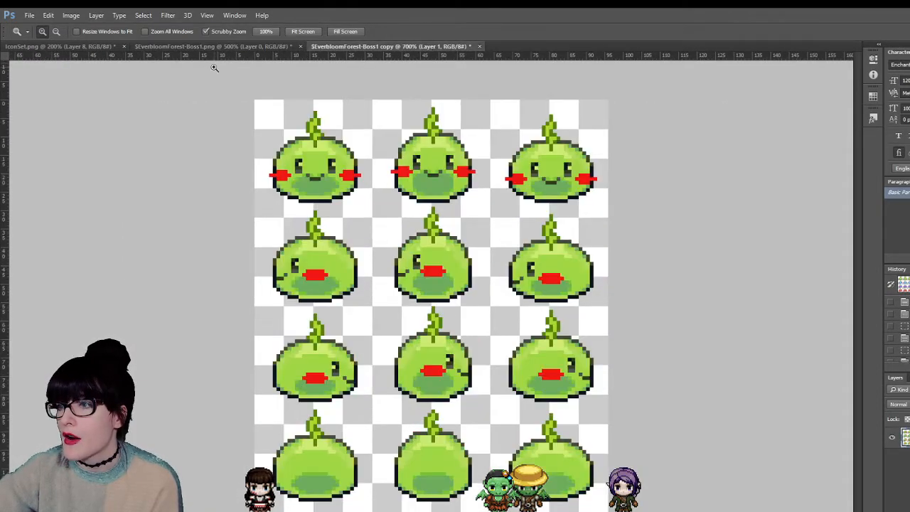
click(142, 45)
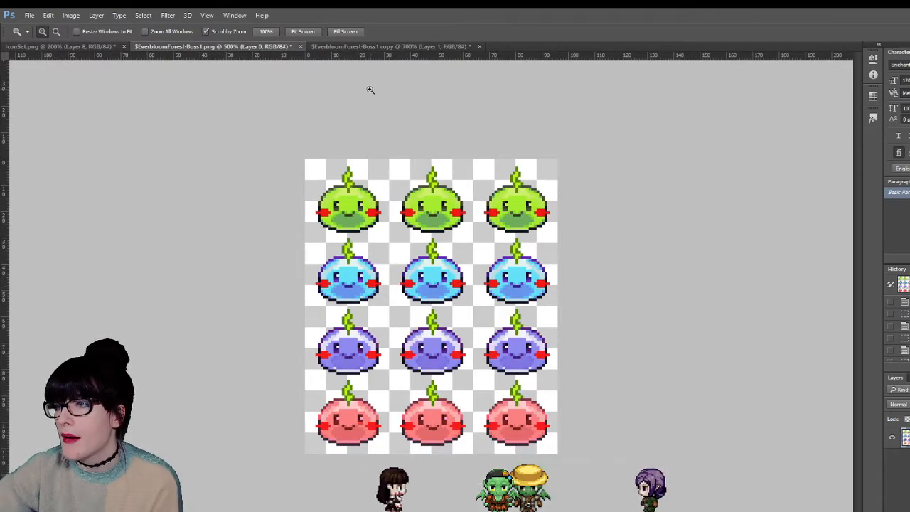
click(382, 44)
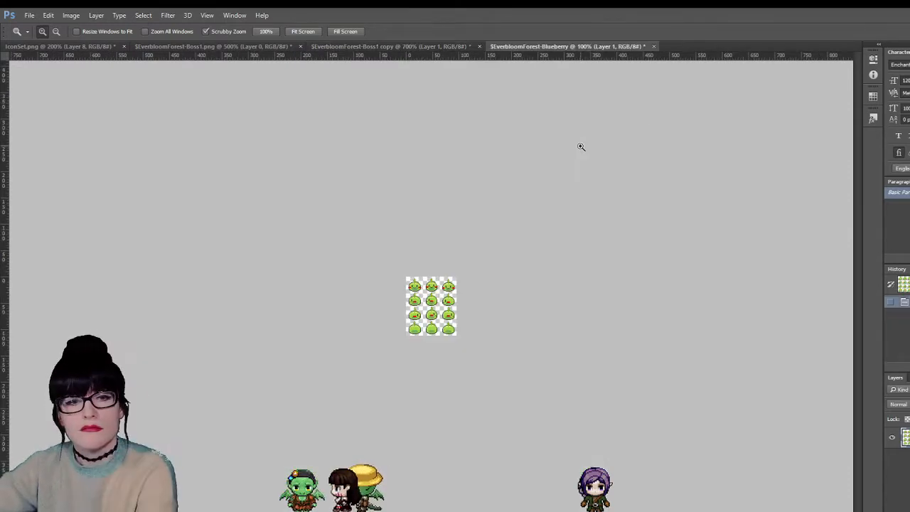
key(ctrl+plus)
key(ctrl+plus)
key(ctrl+plus)
key(ctrl+plus)
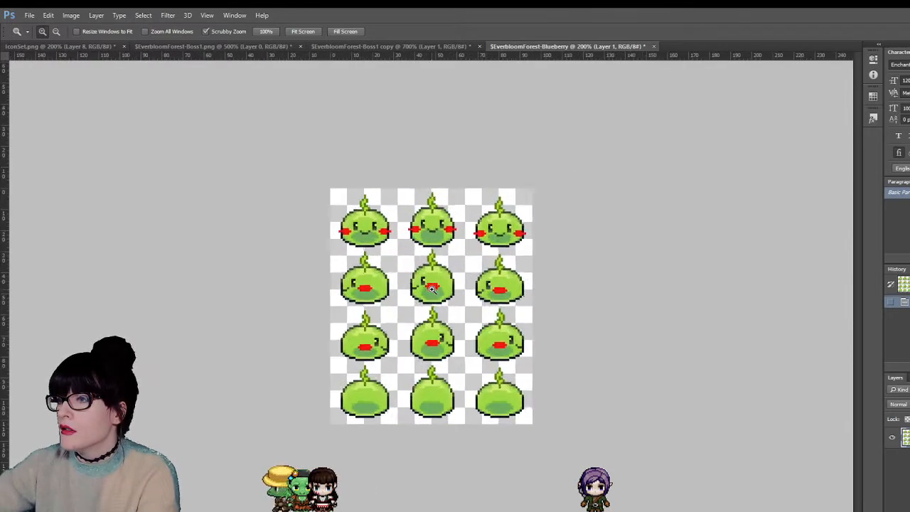
- Compare the $EverbloomForest-Blueberry sheet with the green $EverbloomForest-Boss1 copy at the same 700% magnification
click(374, 47)
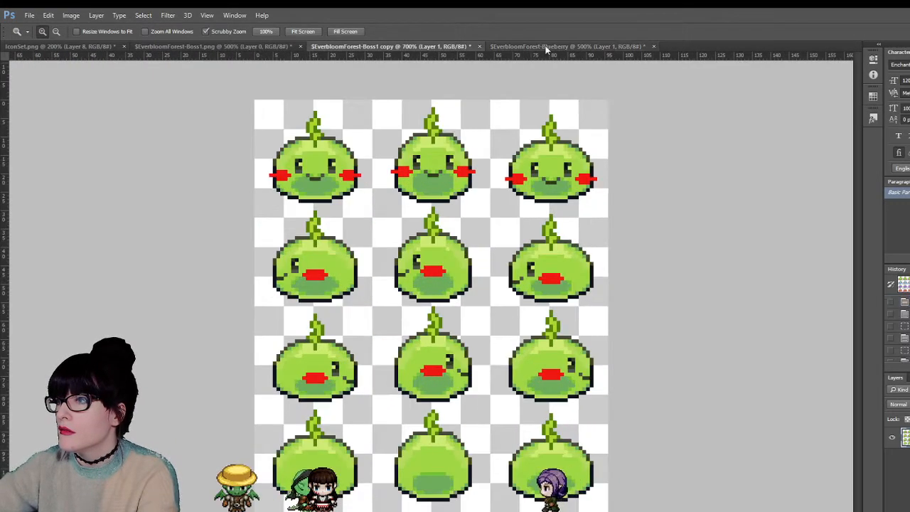
click(543, 47)
click(536, 64)
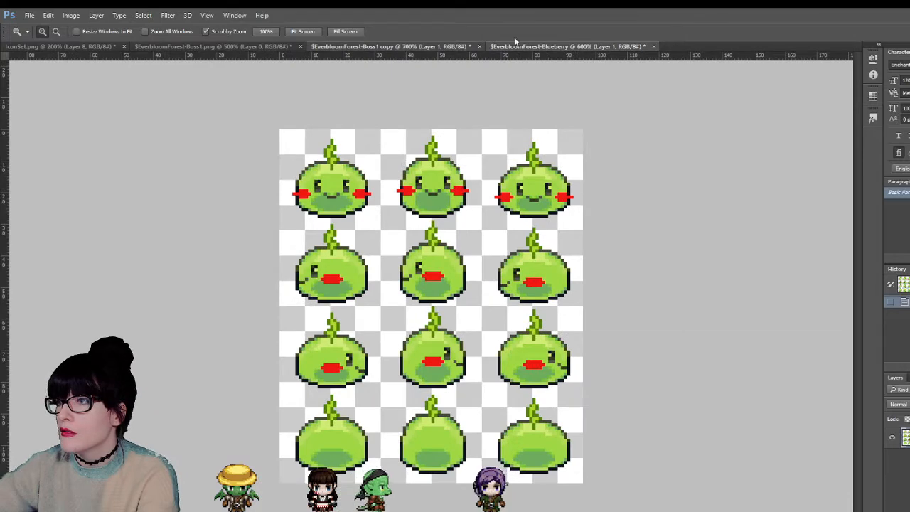
key(ctrl+shift+Tab)
click(527, 47)
key(ctrl+plus)
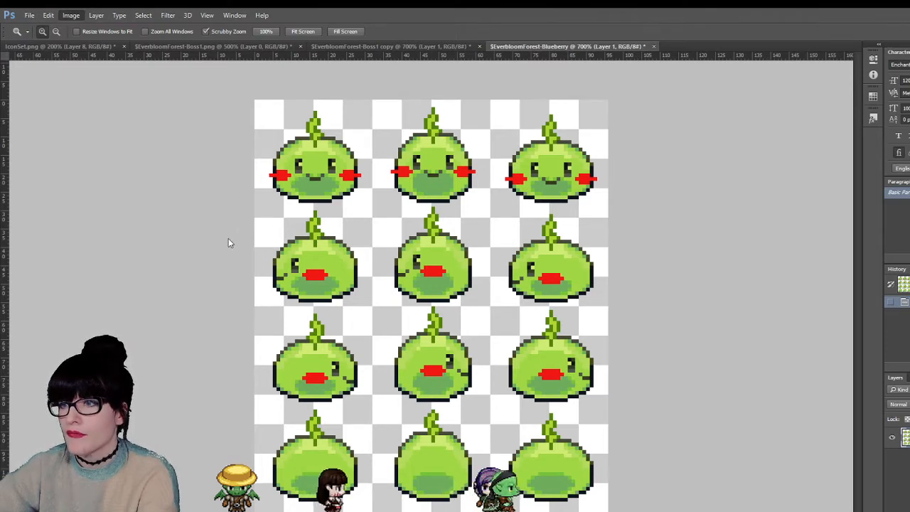
- Duplicate the green slime layer in the $EverbloomForest-Blueberry sheet
key(i)
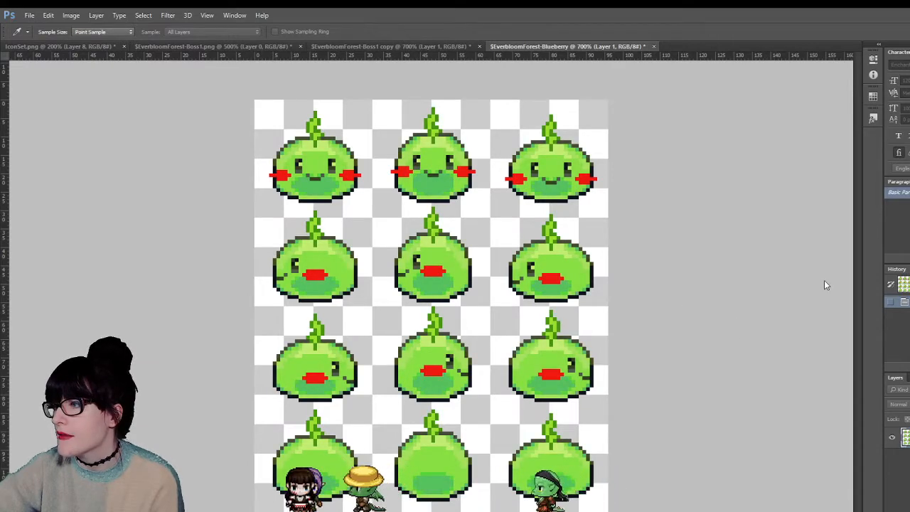
key(z)
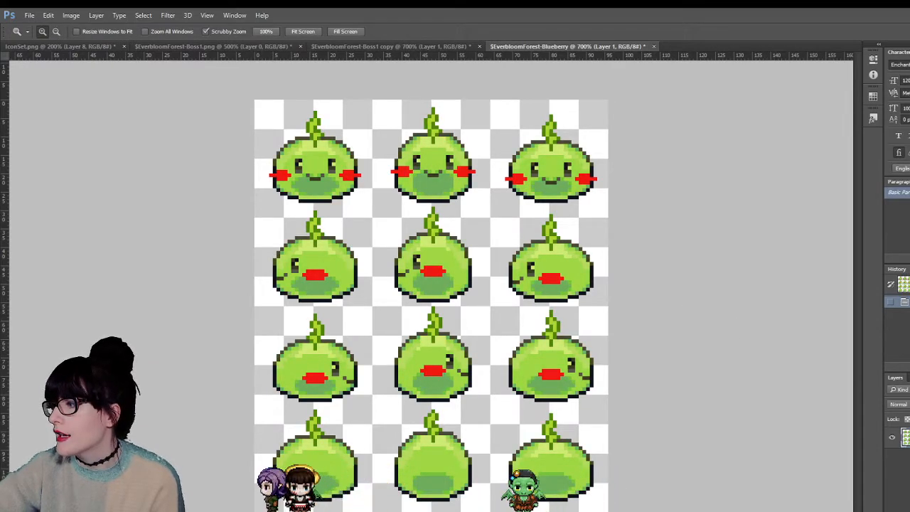
key(ctrl+j)
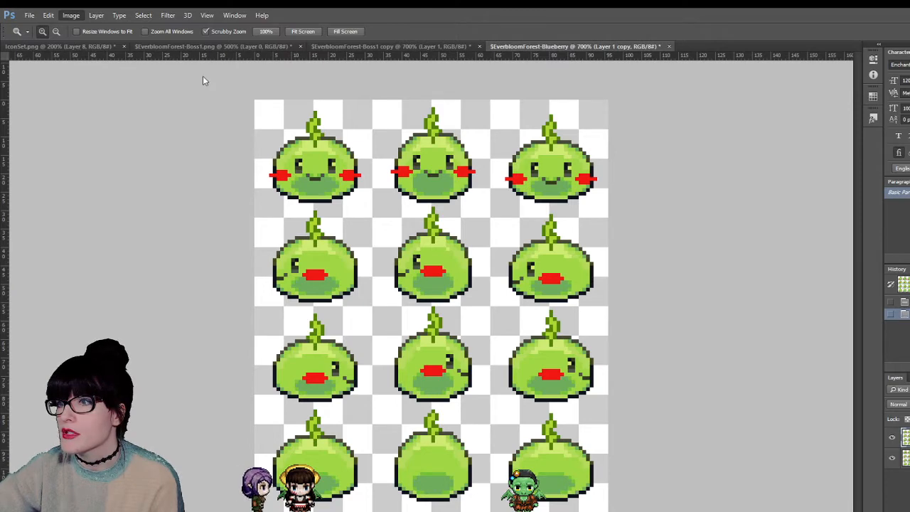
key(ctrl+u)
drag(595, 109, 642, 117)
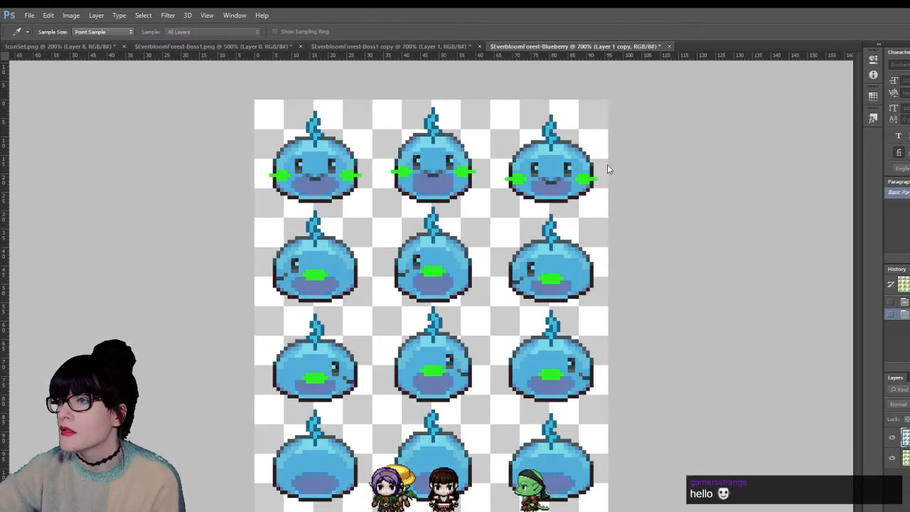
key(ctrl+z)
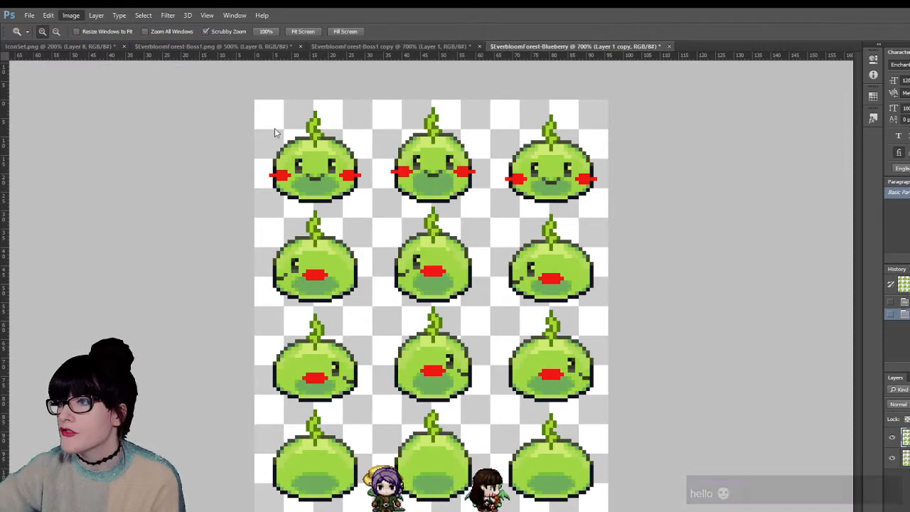
- Shift the hue of the duplicated slime layer from green to light blue
key(i)
key(ctrl+z)
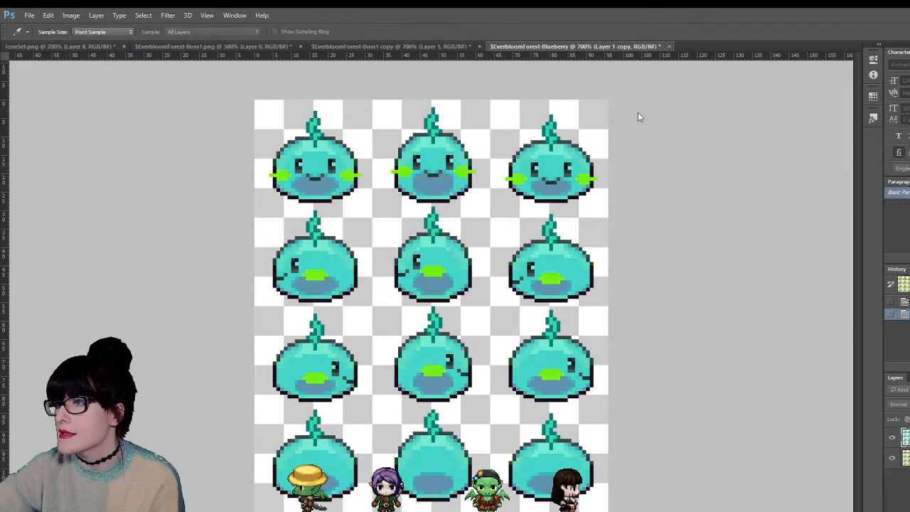
drag(646, 112, 642, 112)
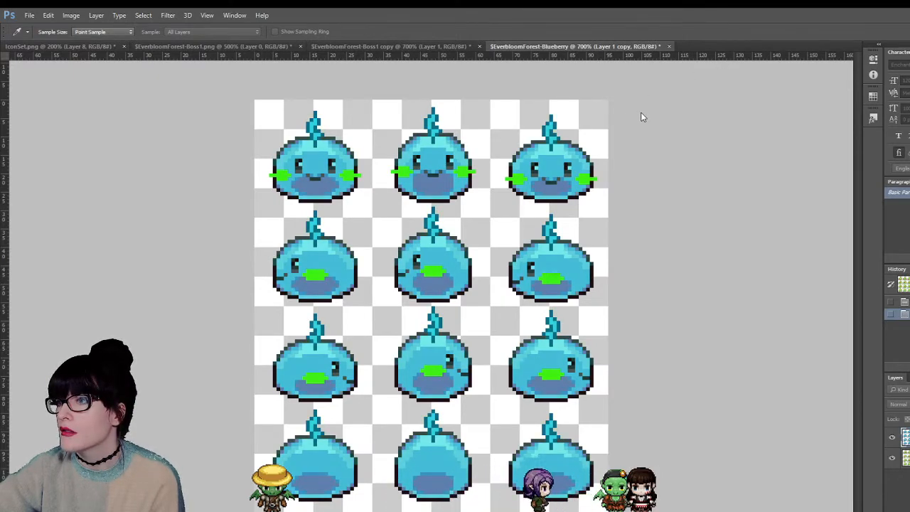
key(z)
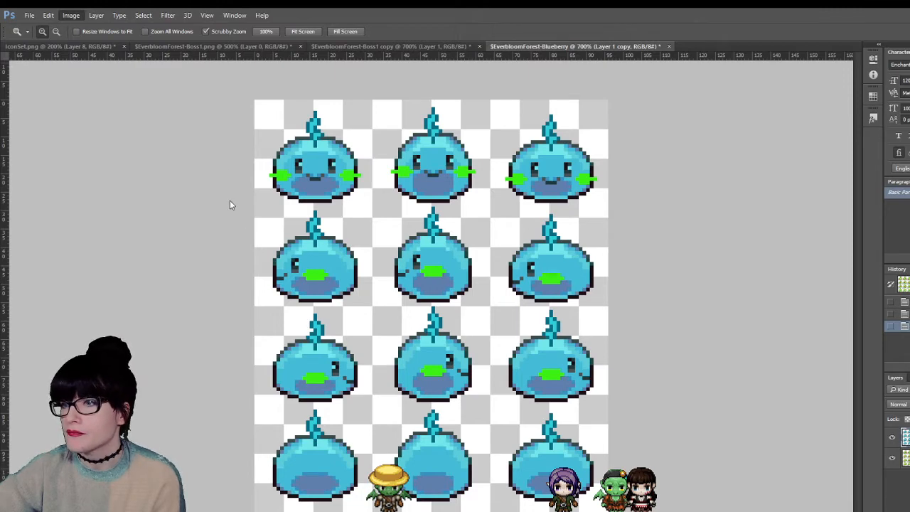
- Adjust the duplicated layer's colours to a richer blue with navy-tinted outlines and bluer bellies, and check it against the green copy
key(i)
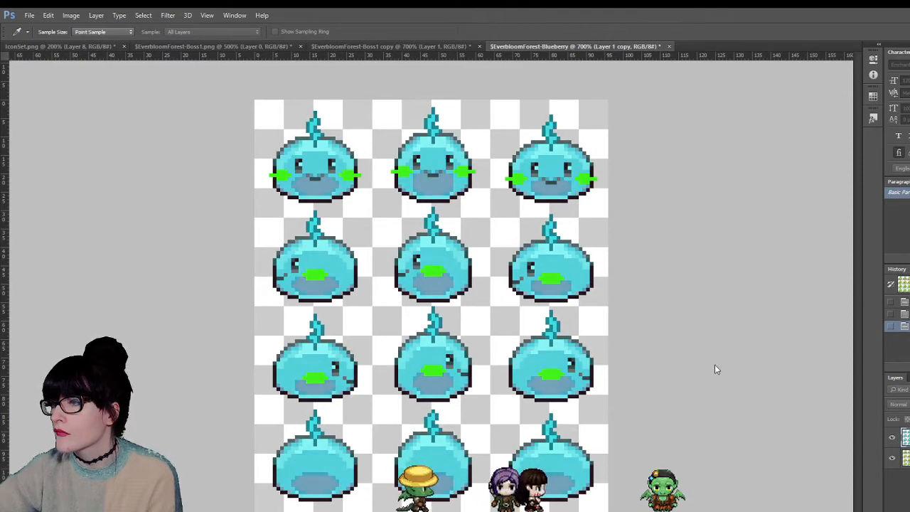
key(ctrl+z)
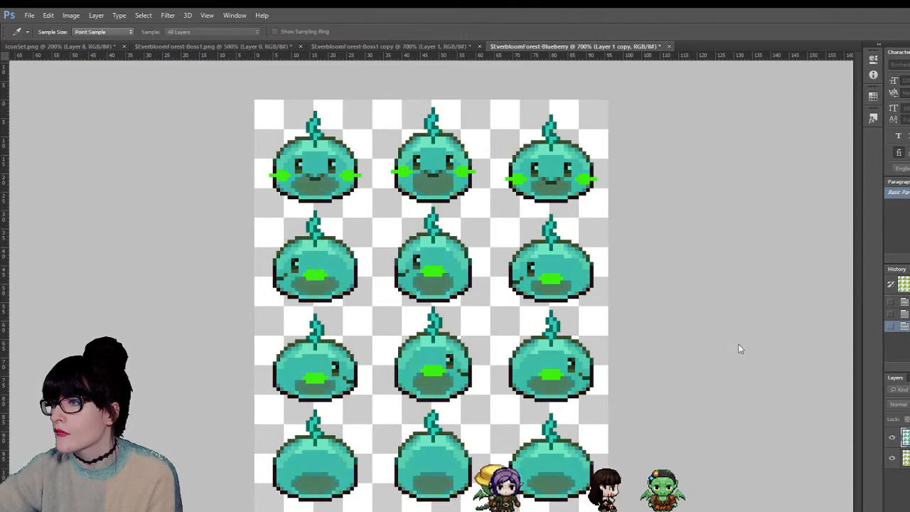
key(ctrl+z)
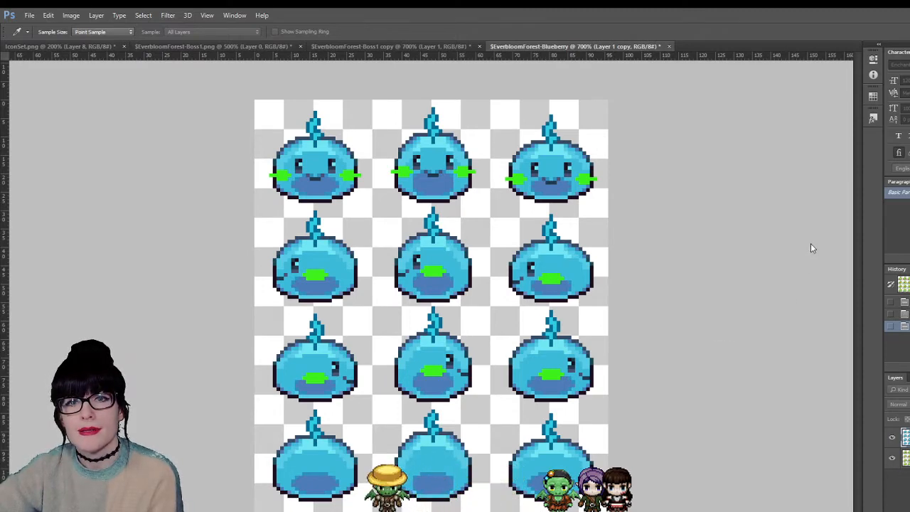
key(z)
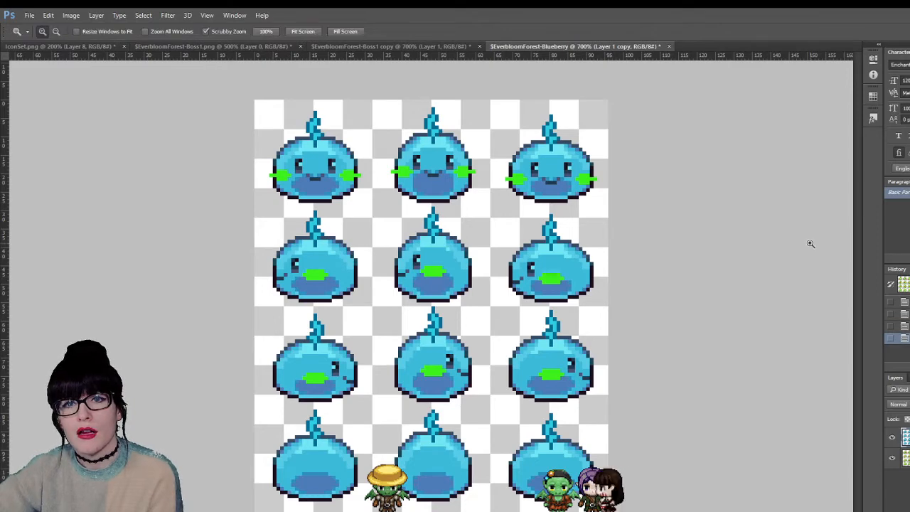
click(484, 47)
click(521, 45)
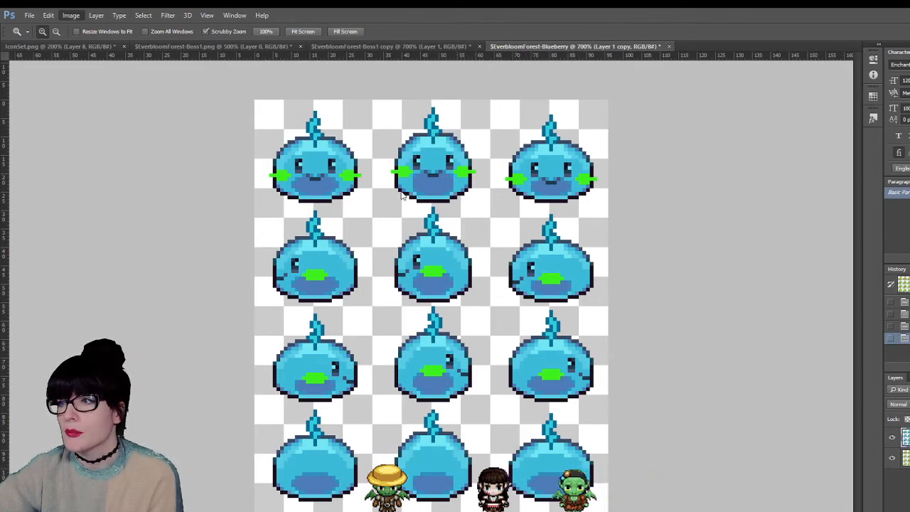
key(i)
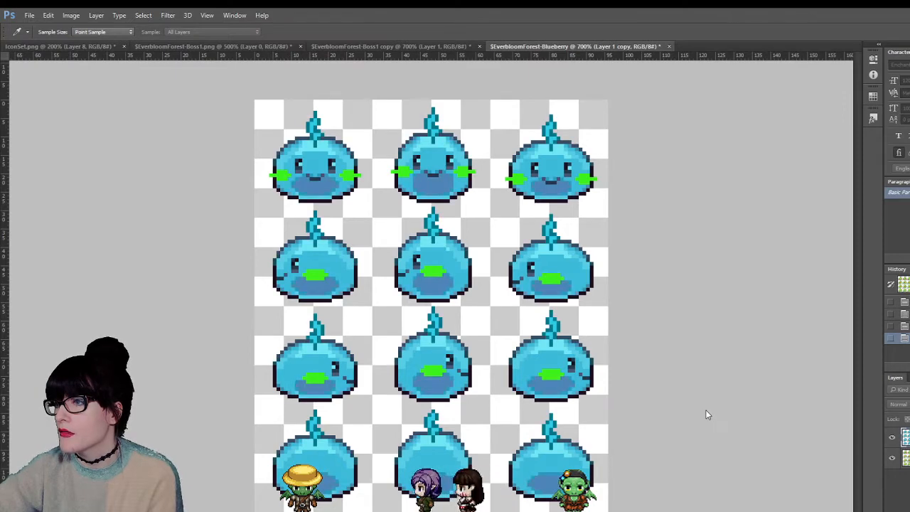
key(z)
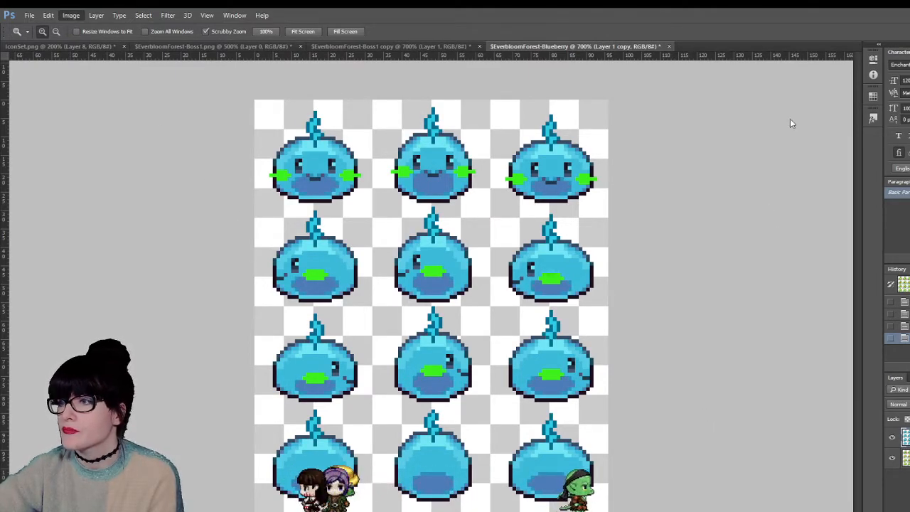
key(i)
key(z)
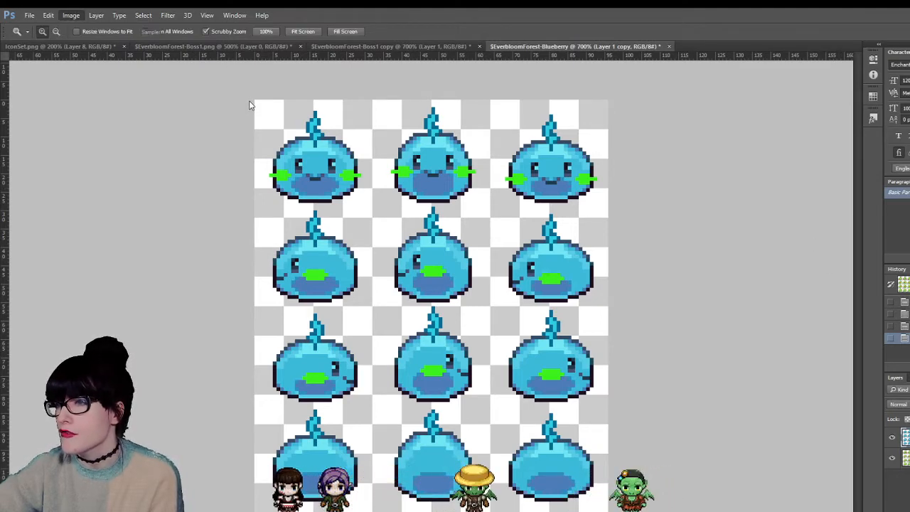
key(i)
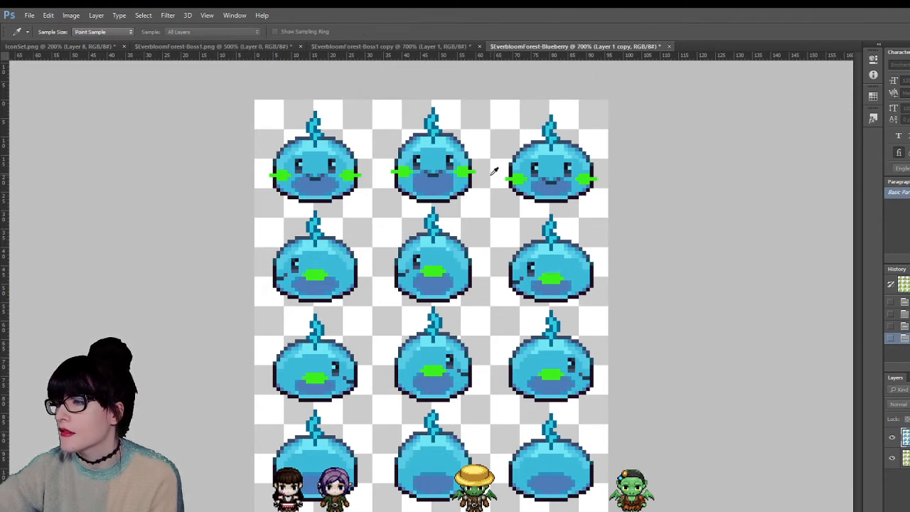
key(z)
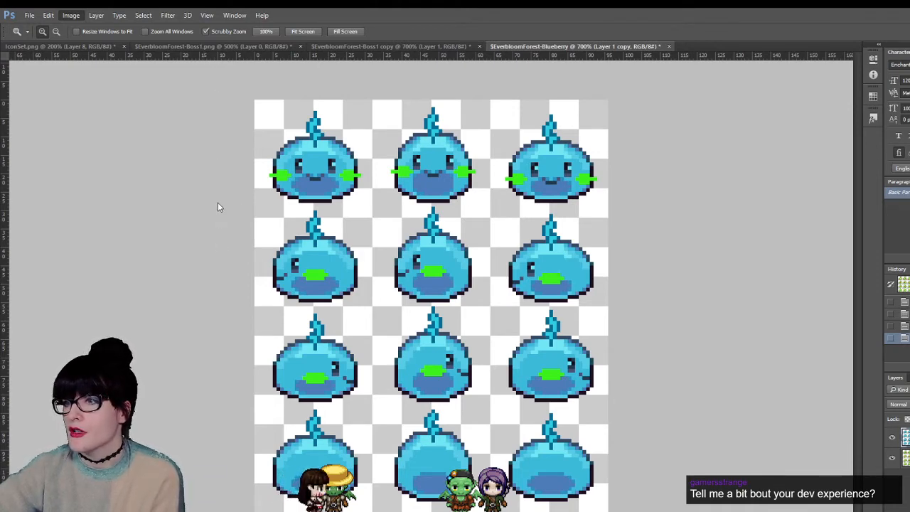
- Apply two more colour adjustments to the duplicated layer, shifting the slimes through cyan to a more saturated sky blue
key(i)
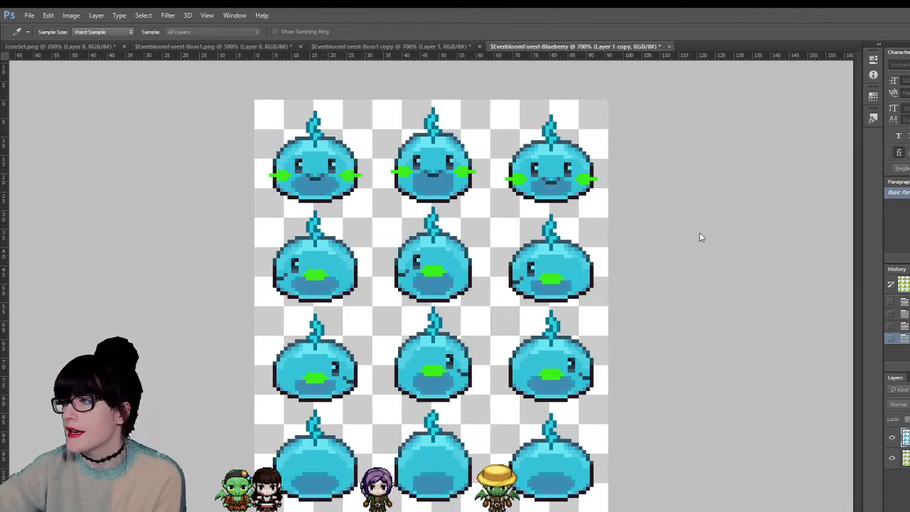
key(z)
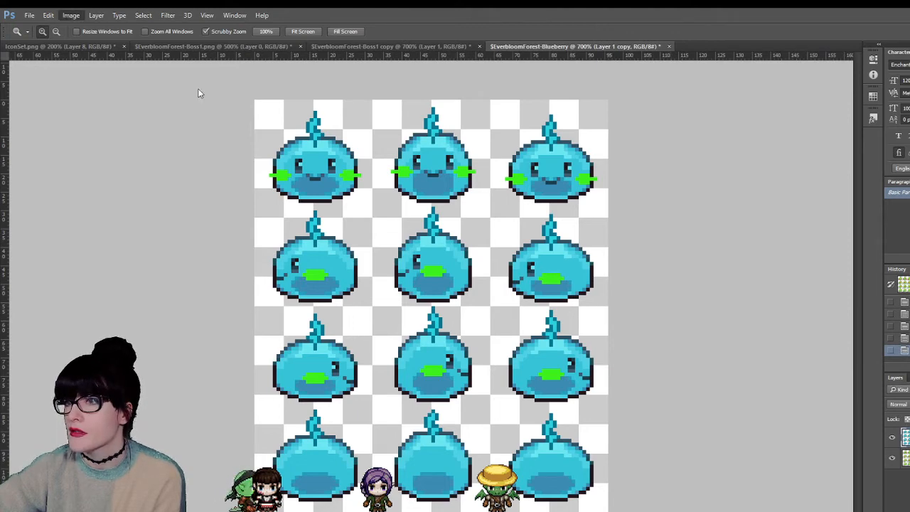
key(i)
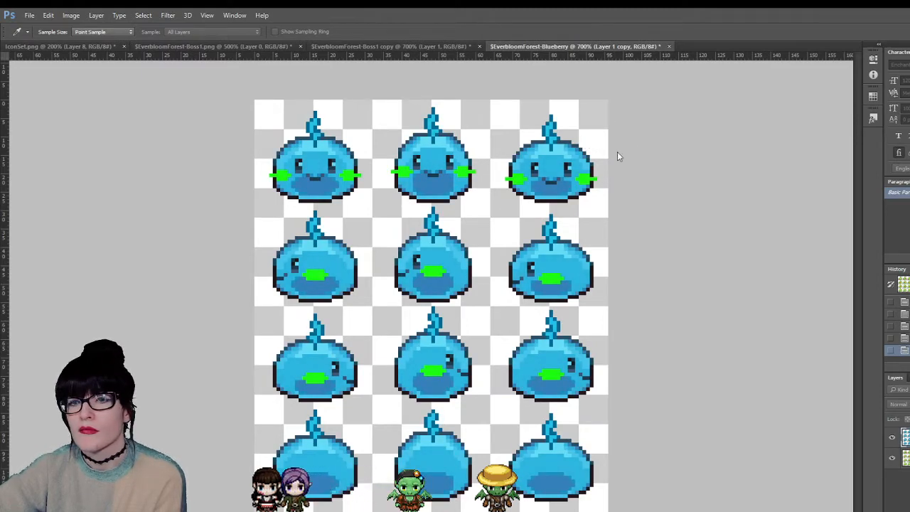
key(z)
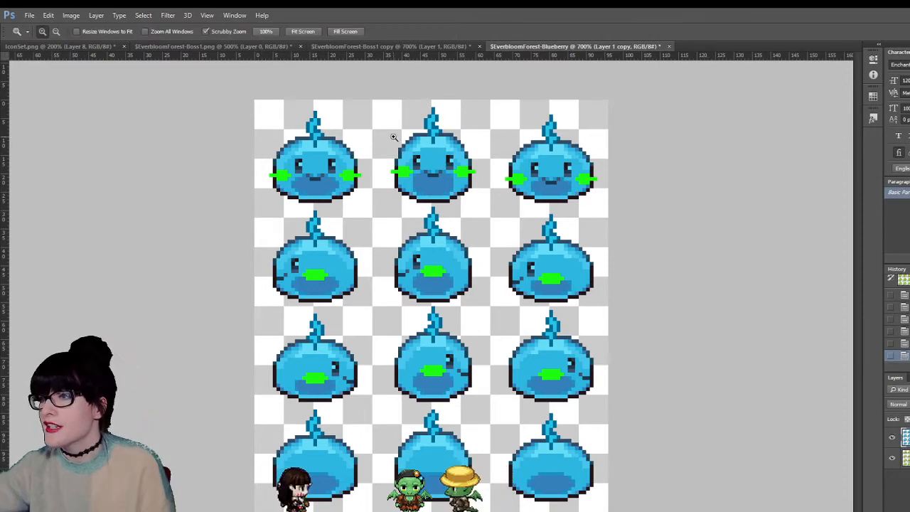
- Check the Blueberry sheet against the green copy and darken the slimes' lower outlines from dark purple to black
click(446, 45)
click(529, 47)
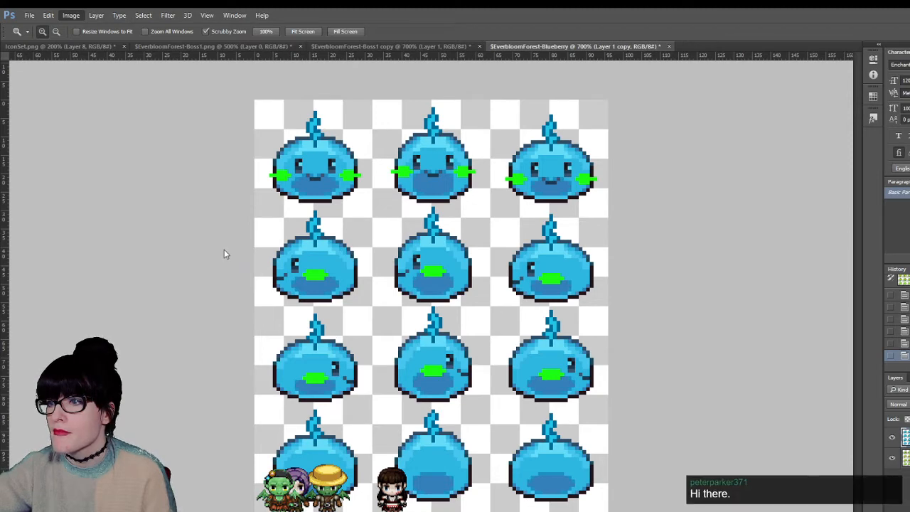
key(i)
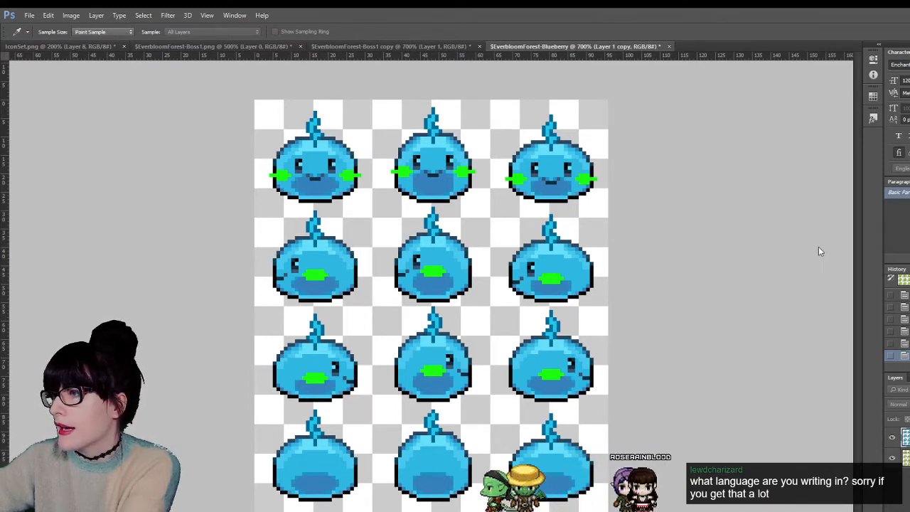
key(z)
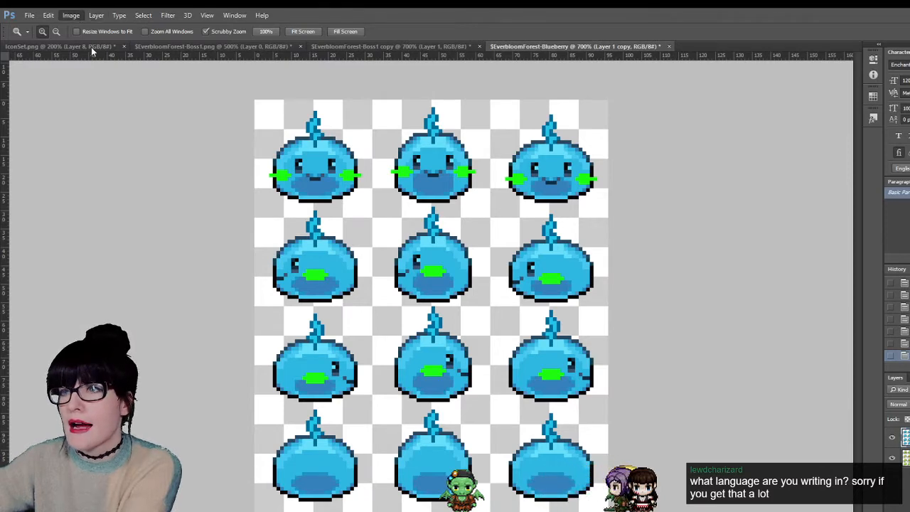
key(i)
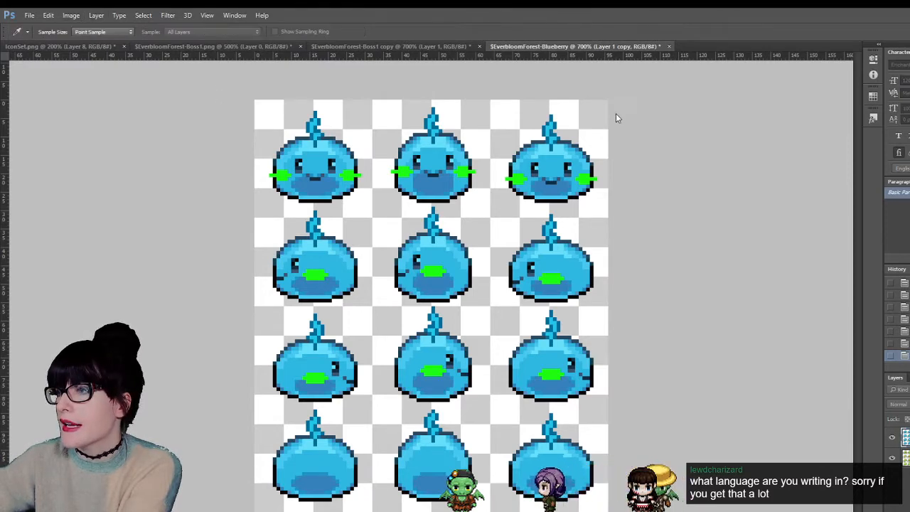
key(ctrl+z)
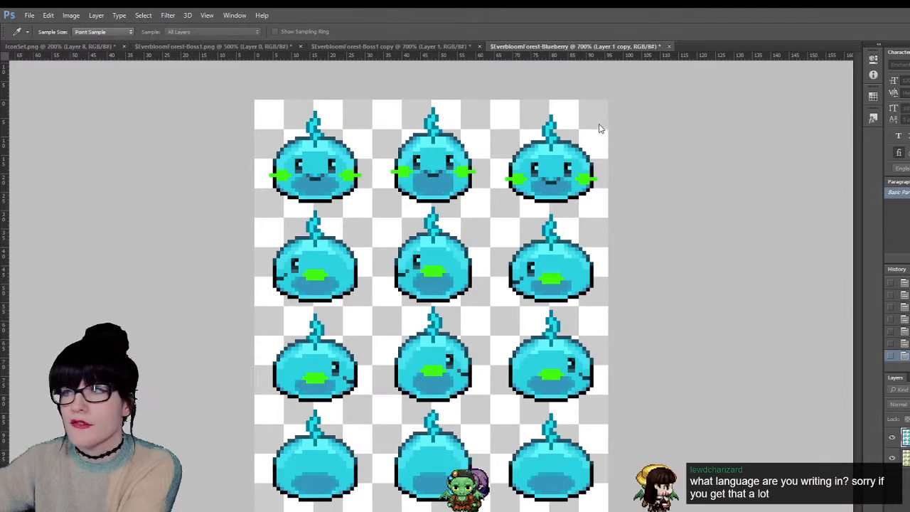
key(ctrl+z)
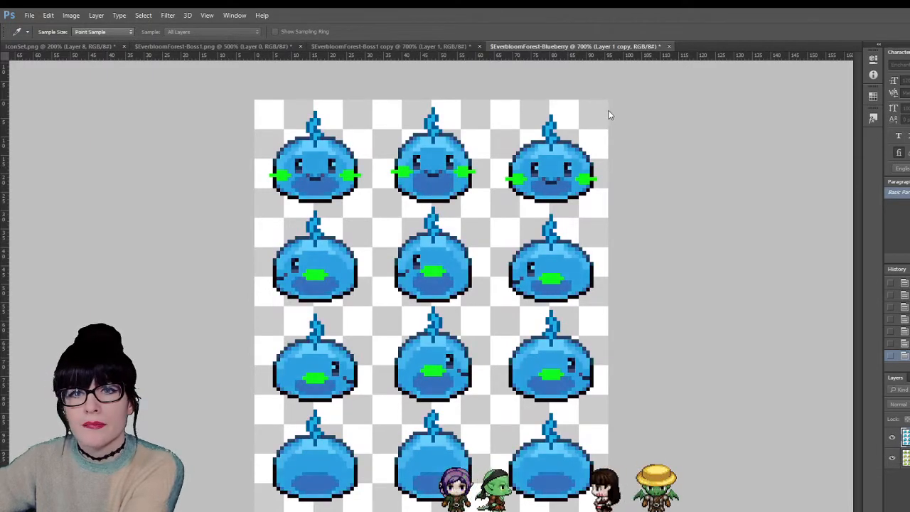
key(ctrl+z)
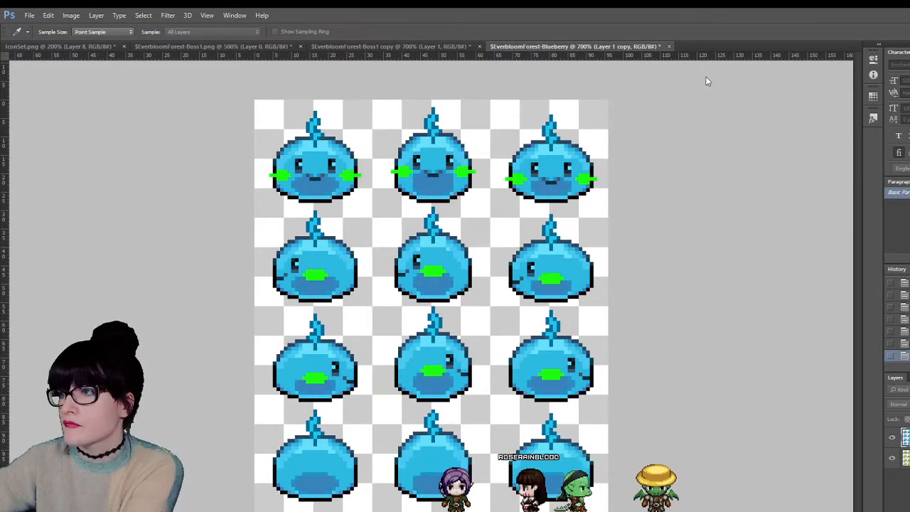
key(z)
- Recolour the left green cheek of the first front-facing slime pink using the Pencil and Paint Bucket
drag(312, 186, 301, 117)
scroll(301, 117, up, 3)
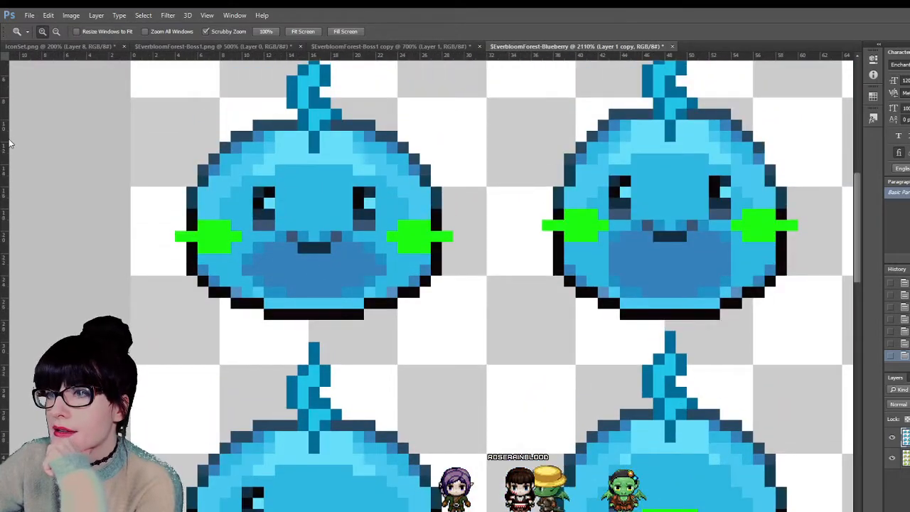
key(i)
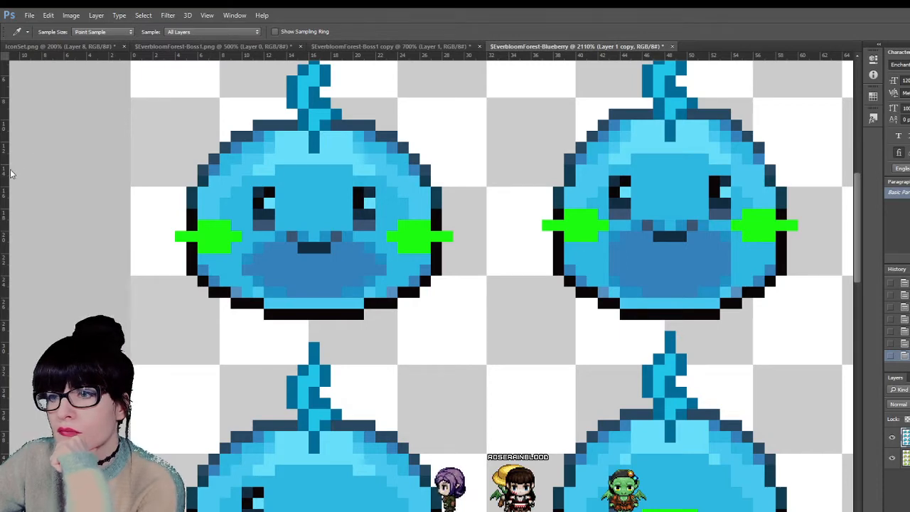
key(b)
click(215, 236)
click(204, 236)
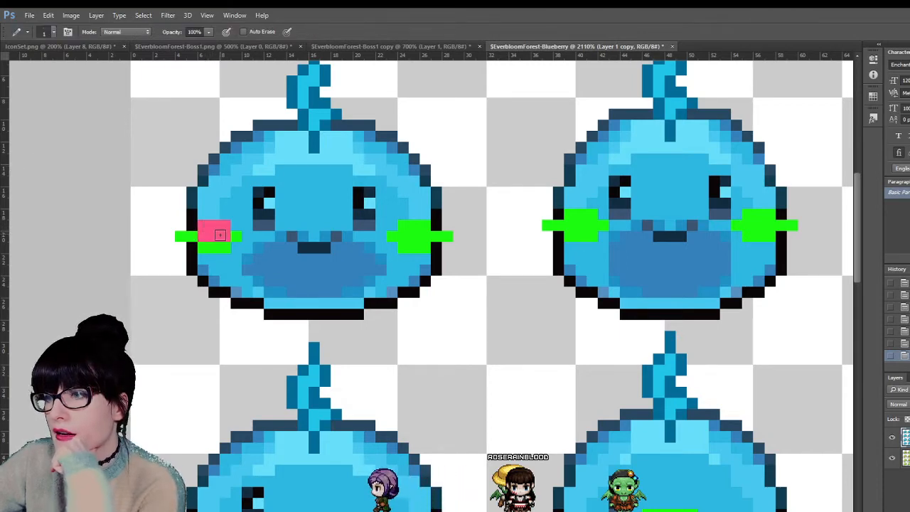
drag(234, 236, 180, 235)
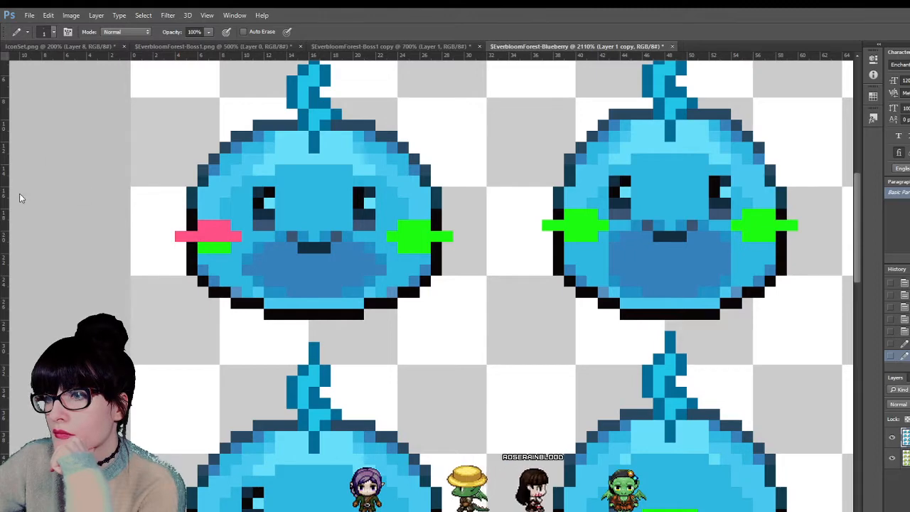
key(g)
click(213, 246)
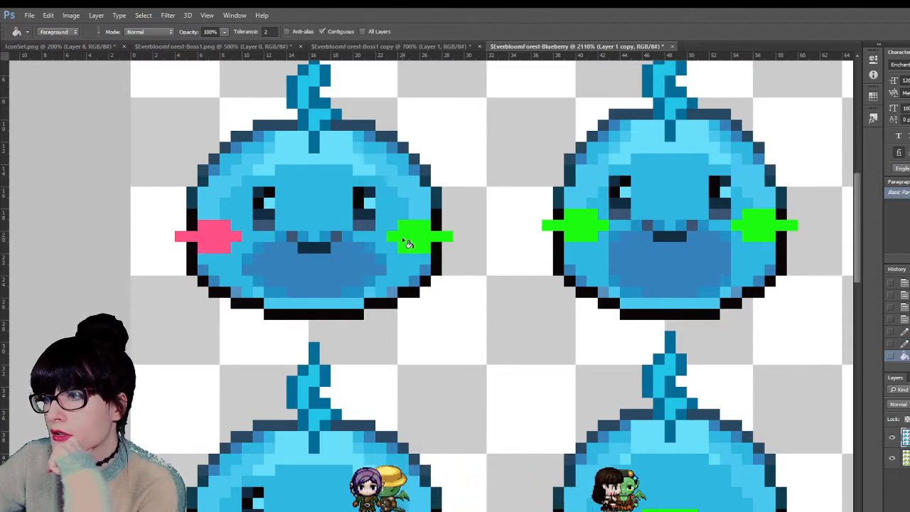
- Fill the remaining green cheeks on the front-facing and side-facing slimes with the same pink
click(408, 244)
click(583, 229)
click(758, 223)
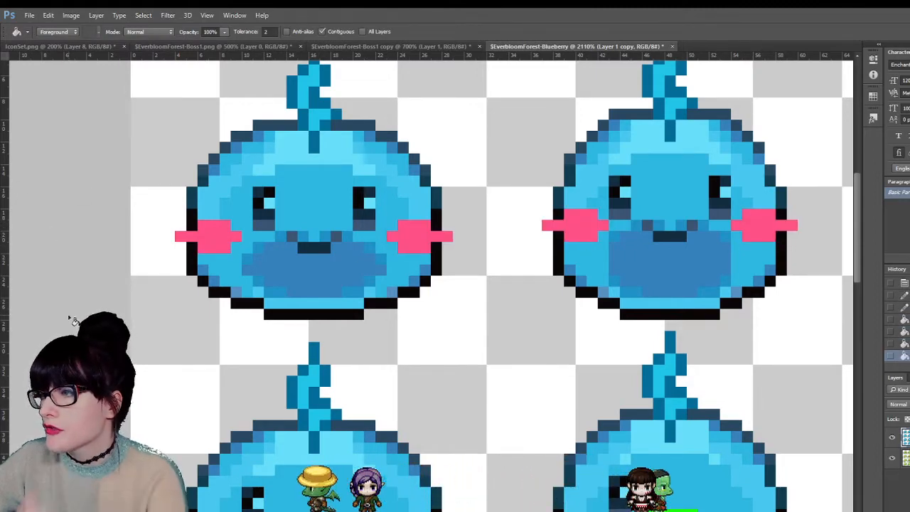
key(z)
scroll(480, 298, down, 3)
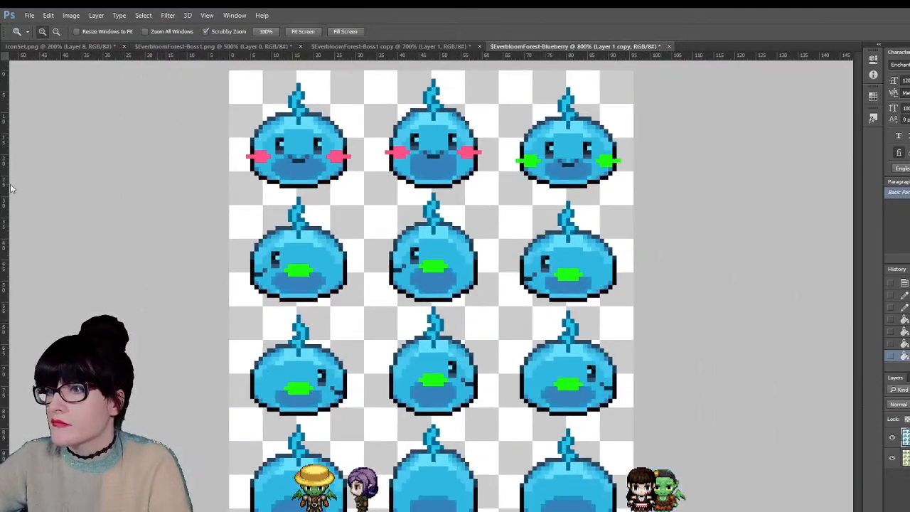
key(g)
click(528, 161)
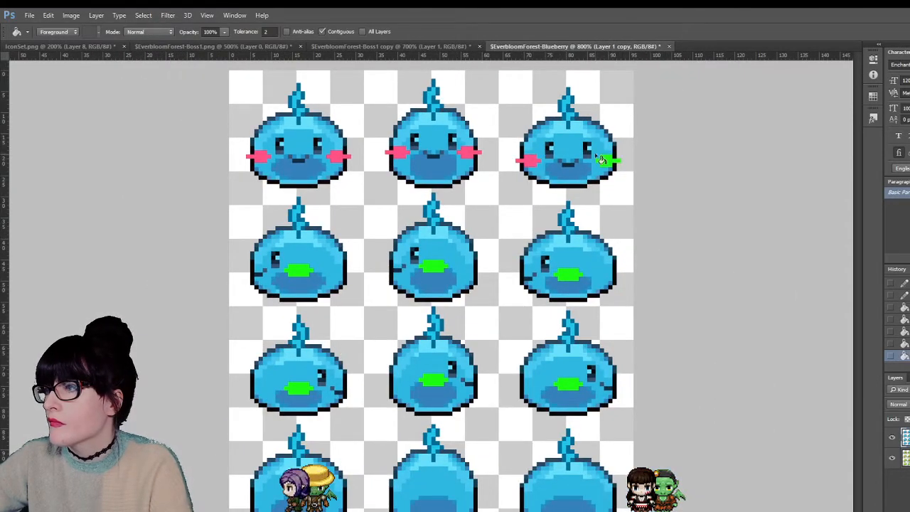
click(610, 162)
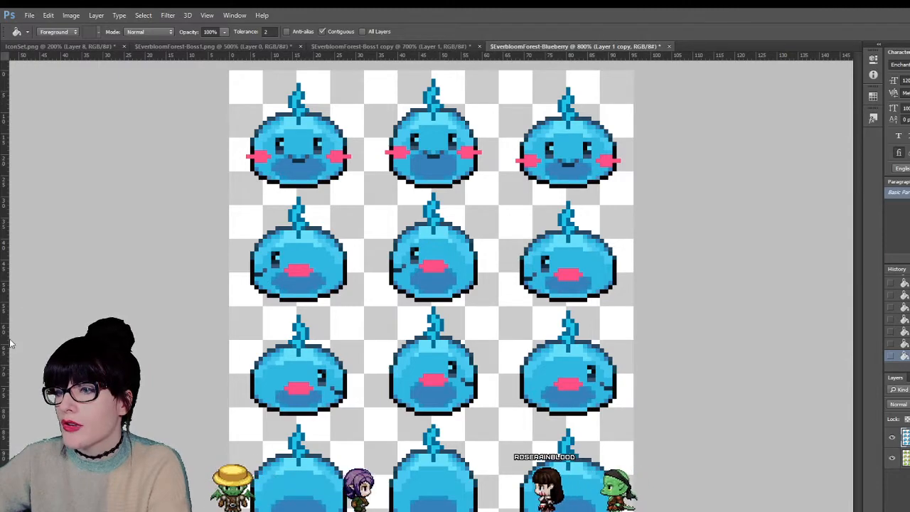
- Paint a stepped pink horn over the leaf stem of the first front-facing slime, using the cheek colour
key(z)
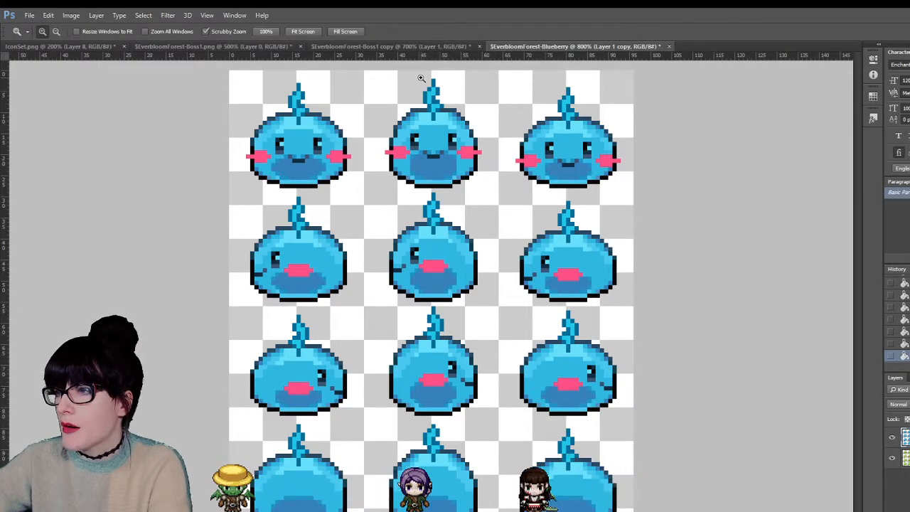
drag(301, 110, 323, 162)
scroll(323, 162, up, 2)
key(i)
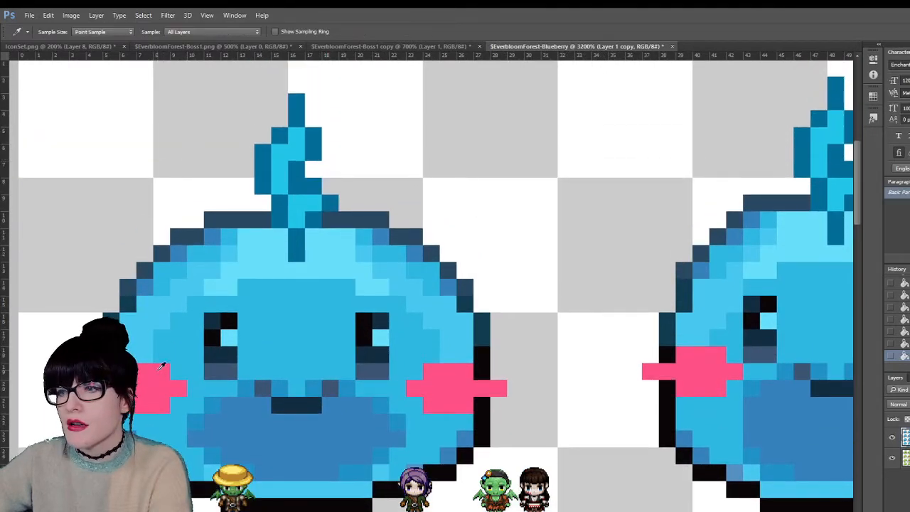
key(b)
mouse_move(296, 101)
mouse_down()
mouse_move(311, 143)
mouse_move(284, 139)
mouse_move(280, 158)
mouse_move(297, 144)
mouse_move(263, 177)
mouse_move(324, 177)
mouse_move(283, 168)
mouse_move(318, 172)
mouse_up()
mouse_move(331, 203)
mouse_down()
mouse_move(246, 206)
mouse_move(243, 218)
mouse_move(342, 226)
mouse_move(270, 229)
mouse_up()
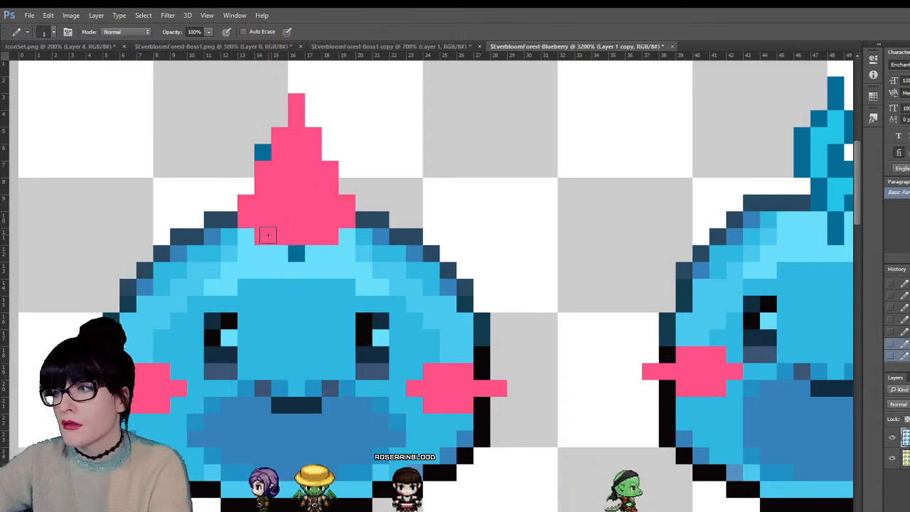
- Clear the leftover blue leaf pixel beside the horn and paint over the stem pixel below it in the light blue highlight colour
key(m)
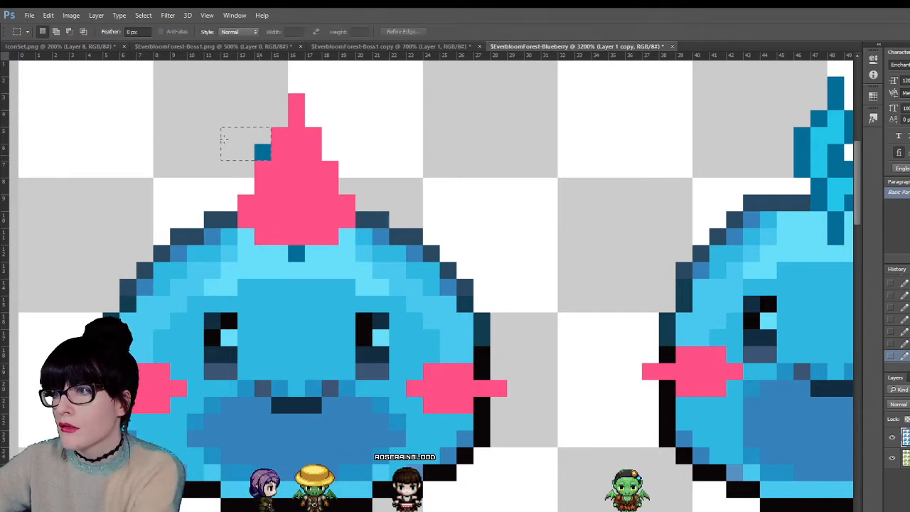
drag(222, 139, 222, 139)
key(shift+alt+BackSpace)
key(ctrl+d)
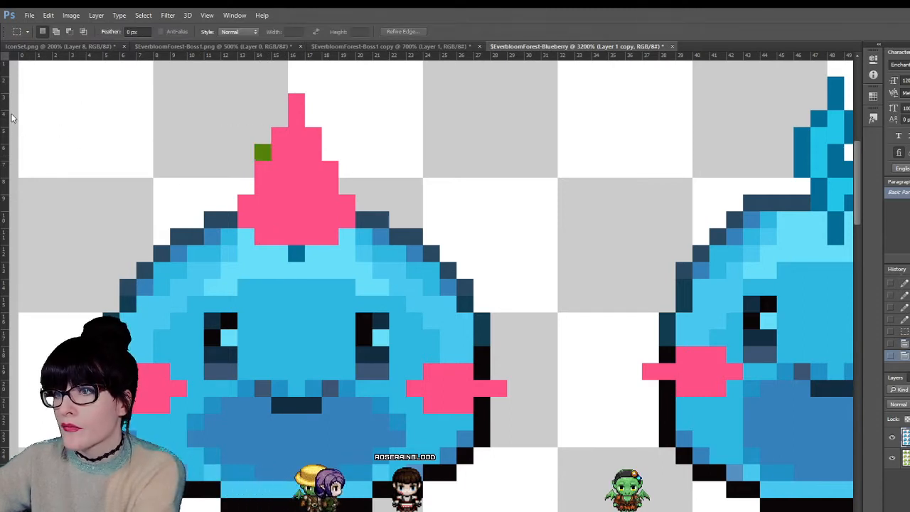
key(i)
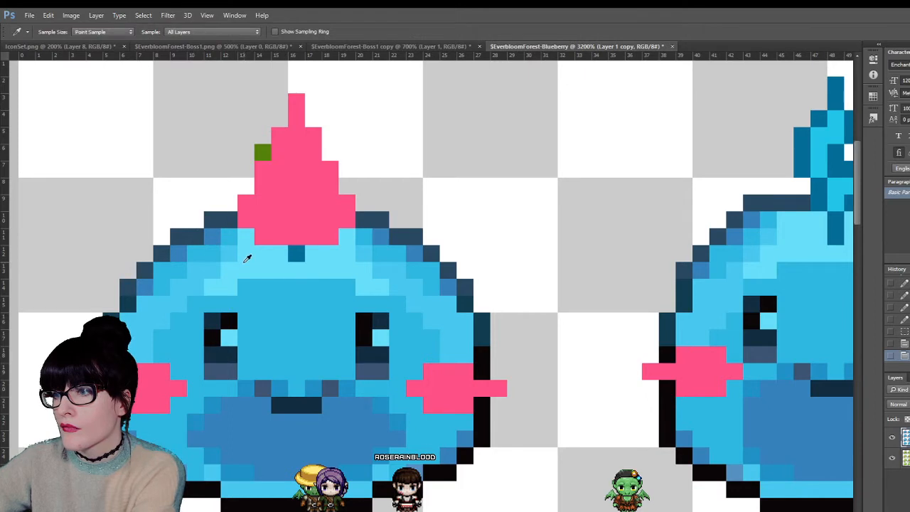
key(b)
click(302, 255)
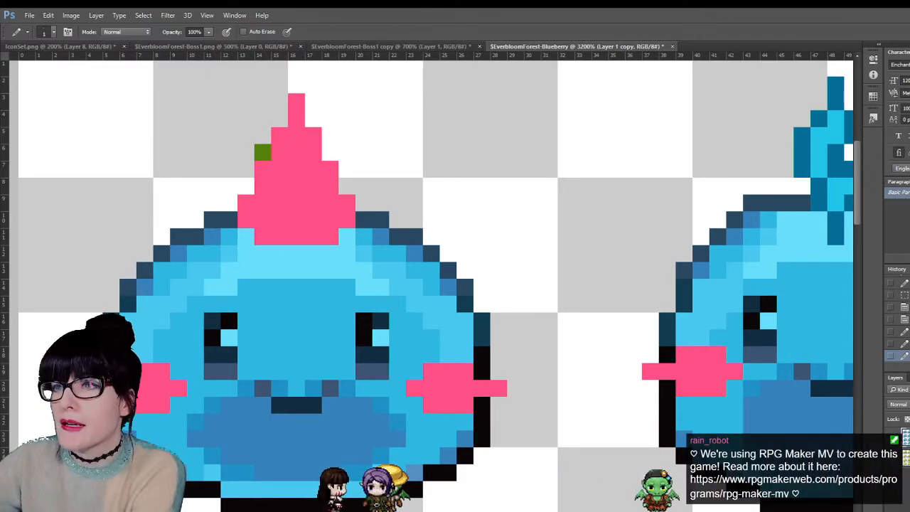
- Delete the stray green pixel beside the horn from Layer 1
key(m)
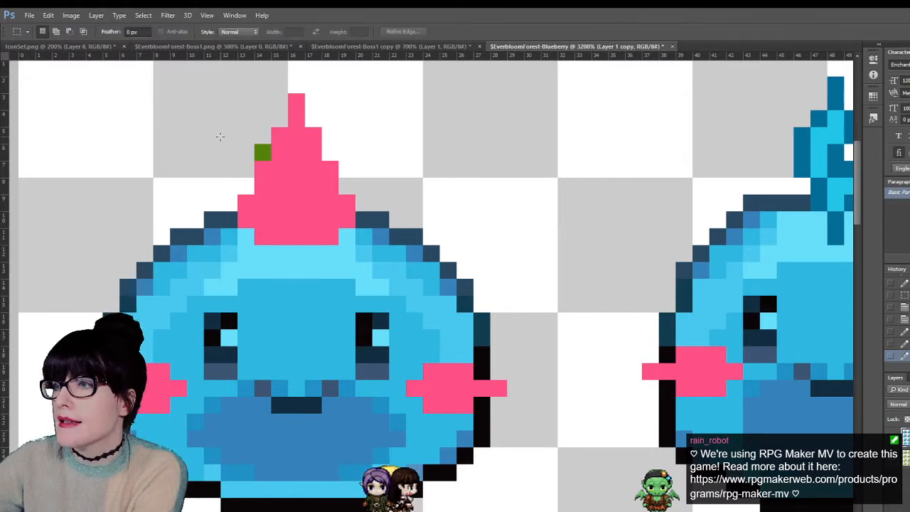
drag(288, 175, 237, 128)
key(ctrl+d)
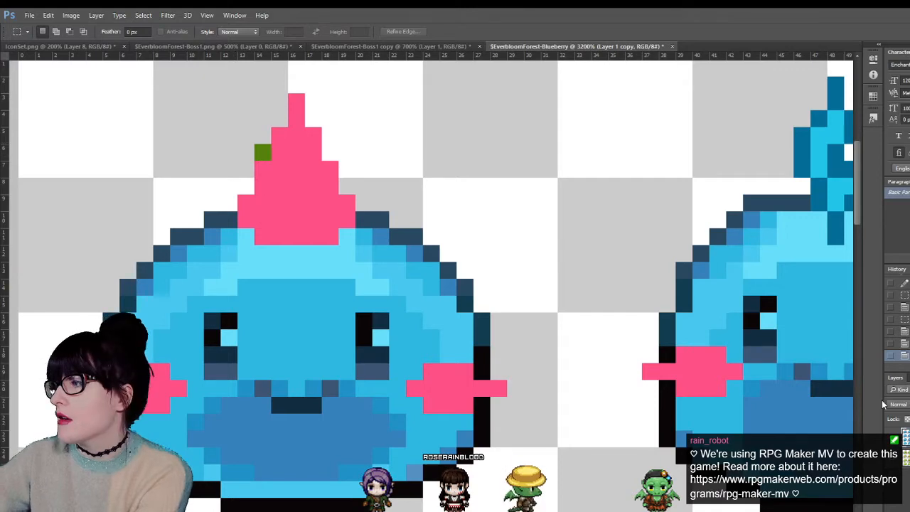
key(Delete)
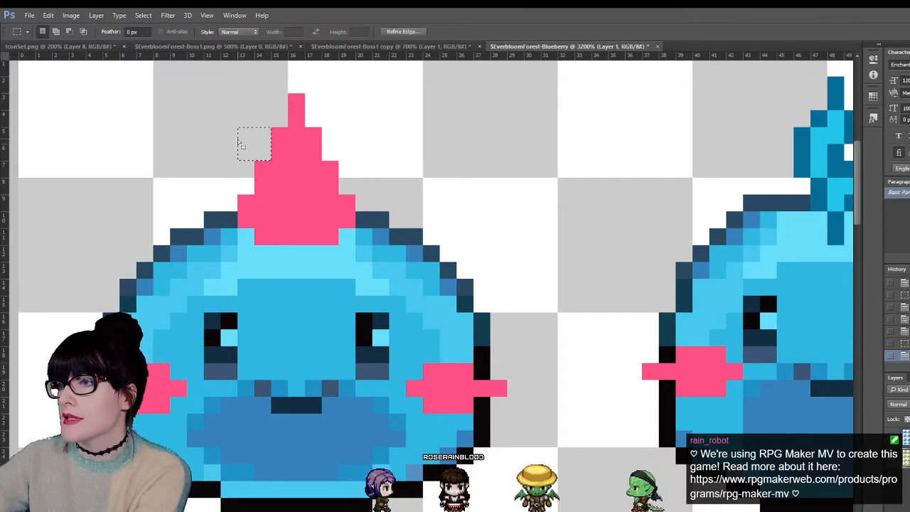
key(ctrl+d)
- Make the pink horn one pixel taller and widen its middle section to keep the stepped shape
key(z)
alt+click(721, 263)
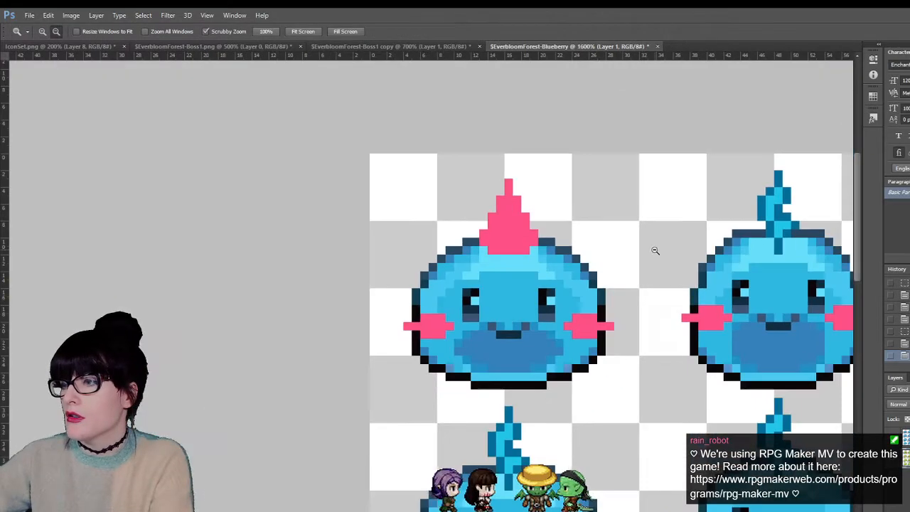
alt+click(654, 252)
alt+click(654, 251)
click(445, 163)
click(318, 115)
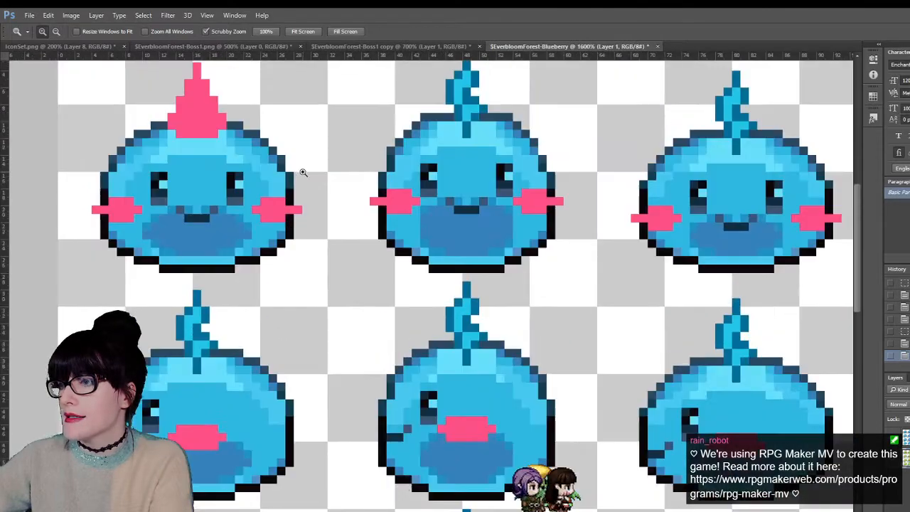
scroll(148, 166, up, 2)
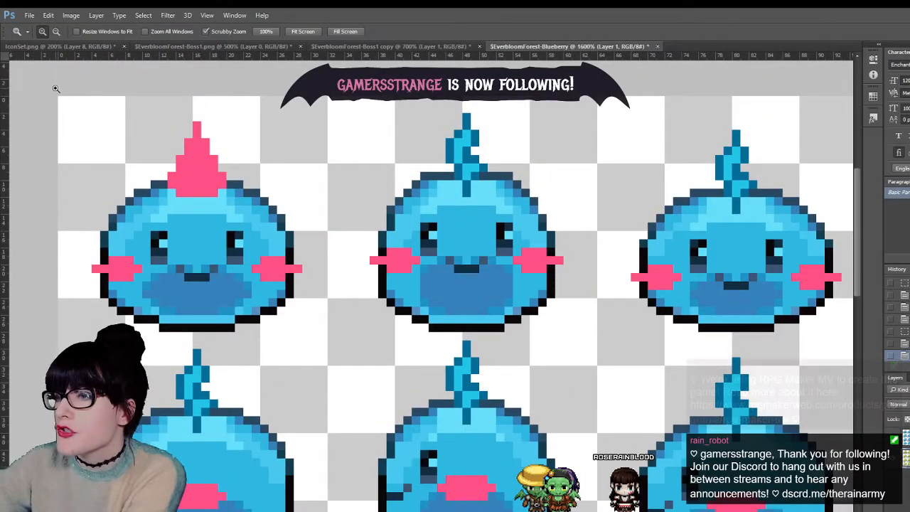
key(i)
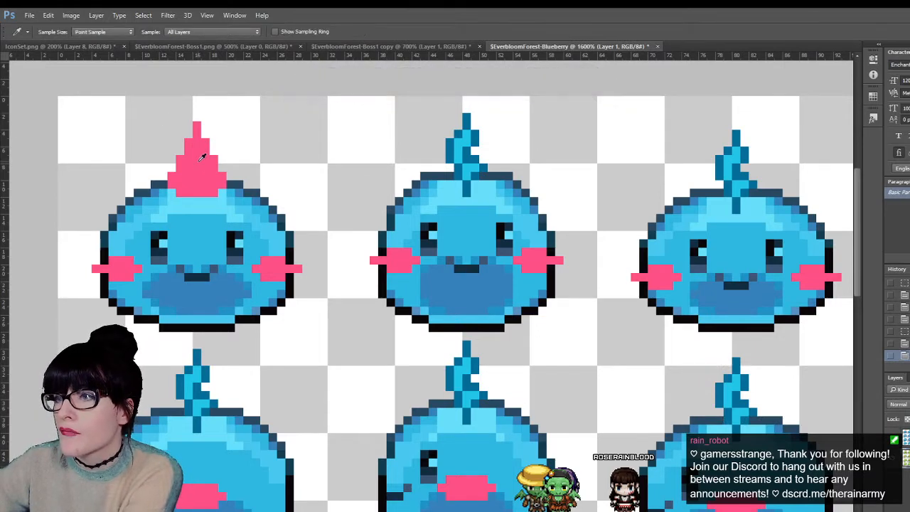
key(b)
click(200, 119)
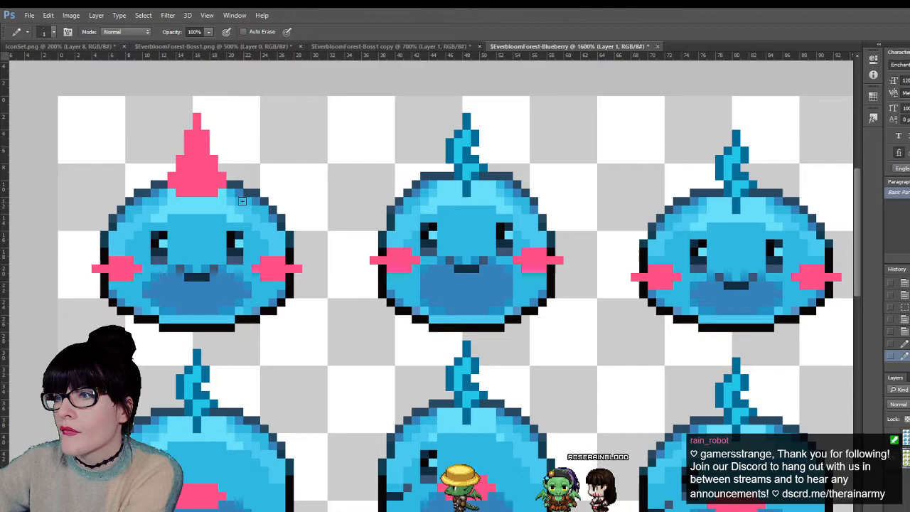
click(182, 149)
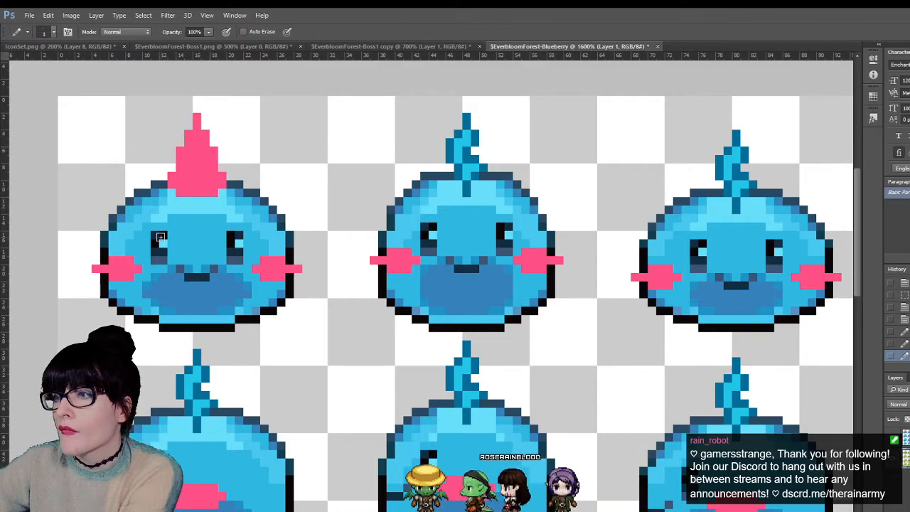
- Examine the pink horn at full-sheet size and close up against the other slimes' leaf stems
key(z)
drag(279, 209, 273, 206)
alt+click(274, 206)
alt+click(274, 207)
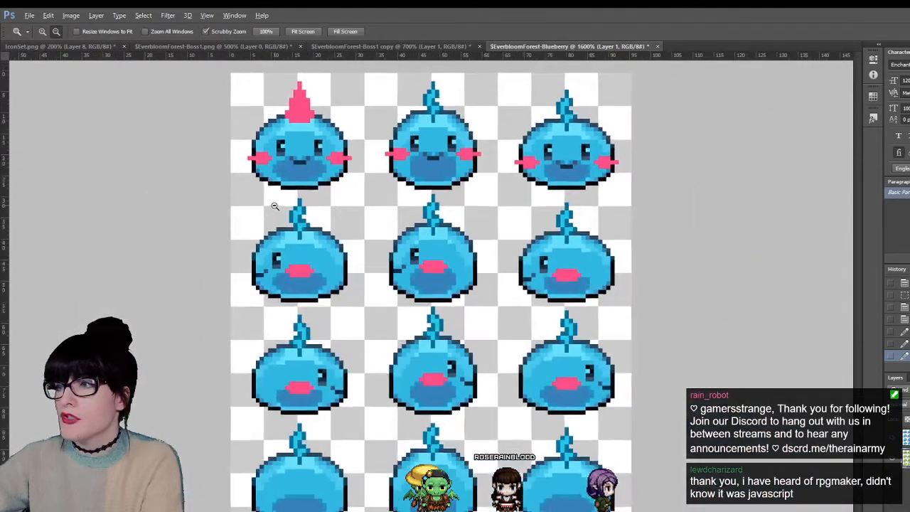
alt+click(339, 228)
alt+click(339, 228)
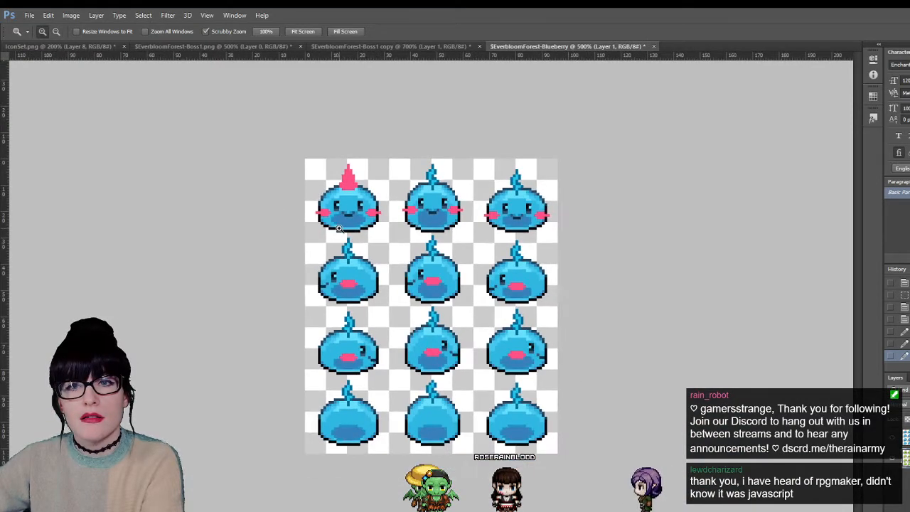
drag(340, 228, 329, 182)
scroll(329, 182, up, 6)
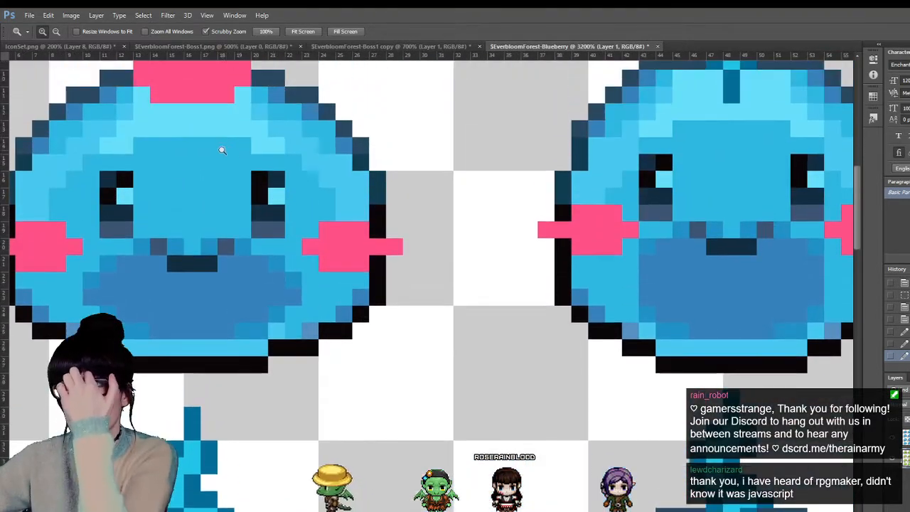
scroll(211, 145, up, 1)
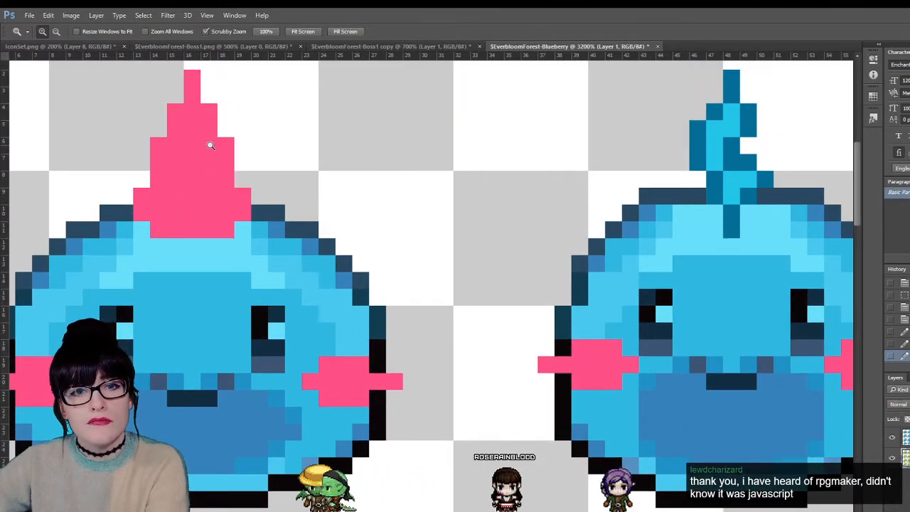
- Try extending the pink horn's base down onto the forehead and raising its tip by one pixel
key(b)
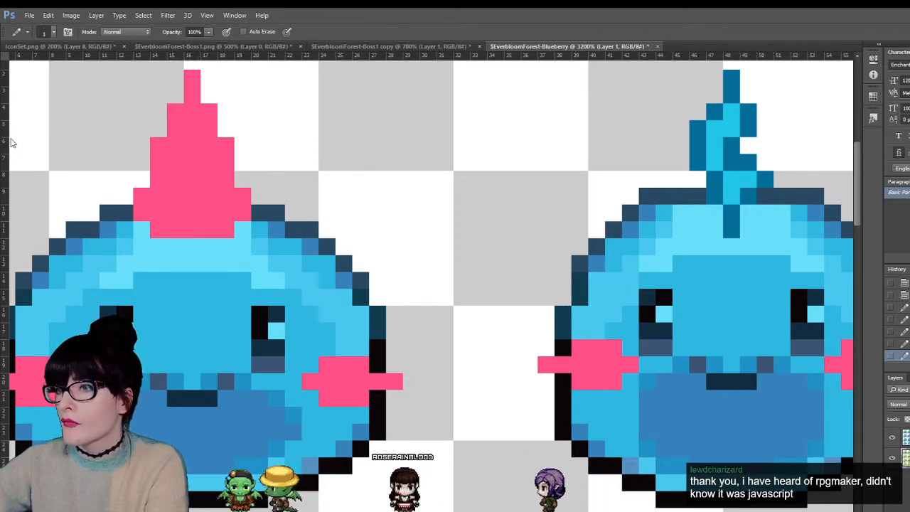
key(i)
key(b)
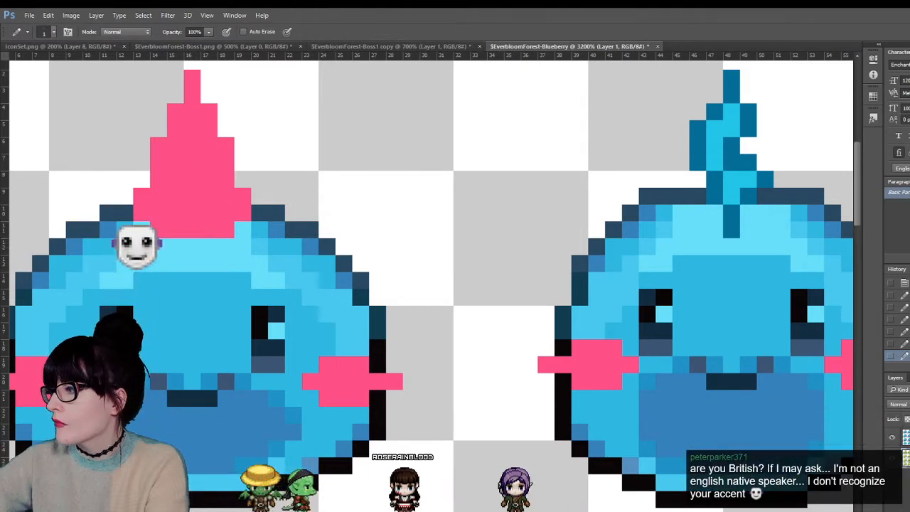
key(ctrl+j)
drag(202, 244, 184, 243)
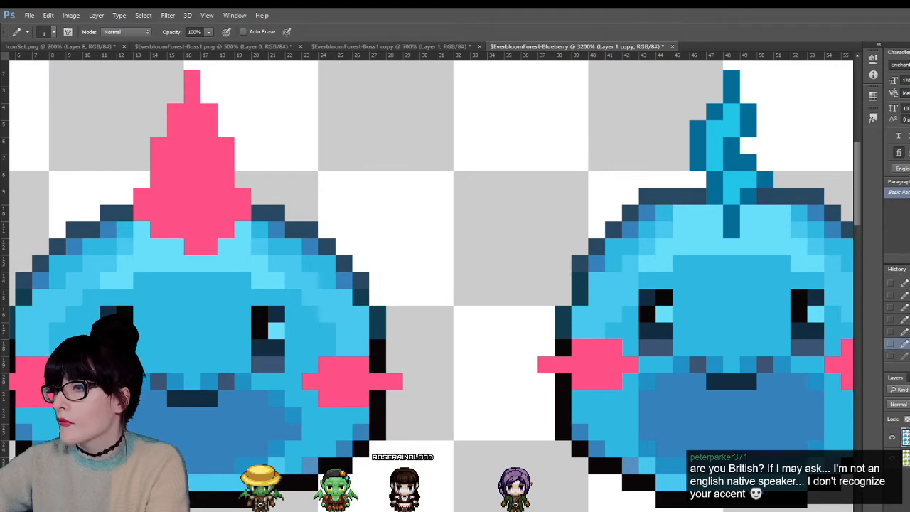
key(ctrl+alt+z)
key(ctrl+alt+z)
scroll(284, 199, up, 3)
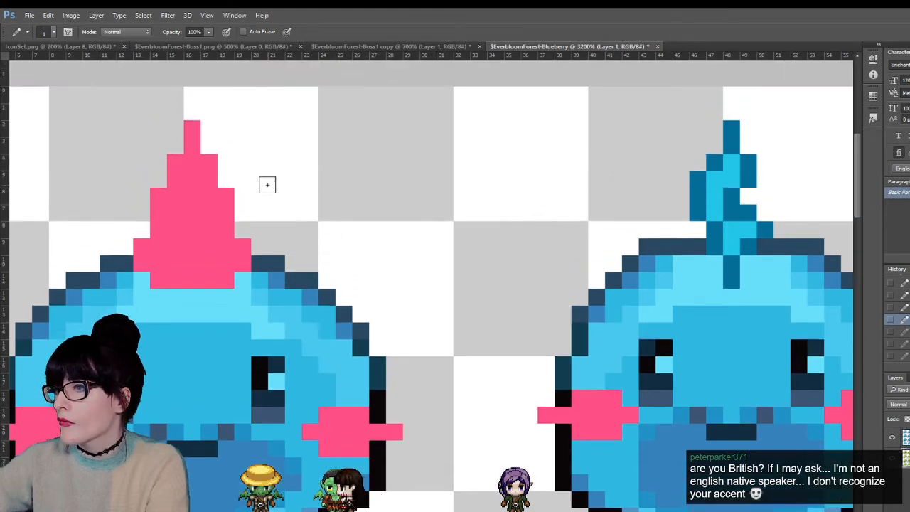
click(191, 113)
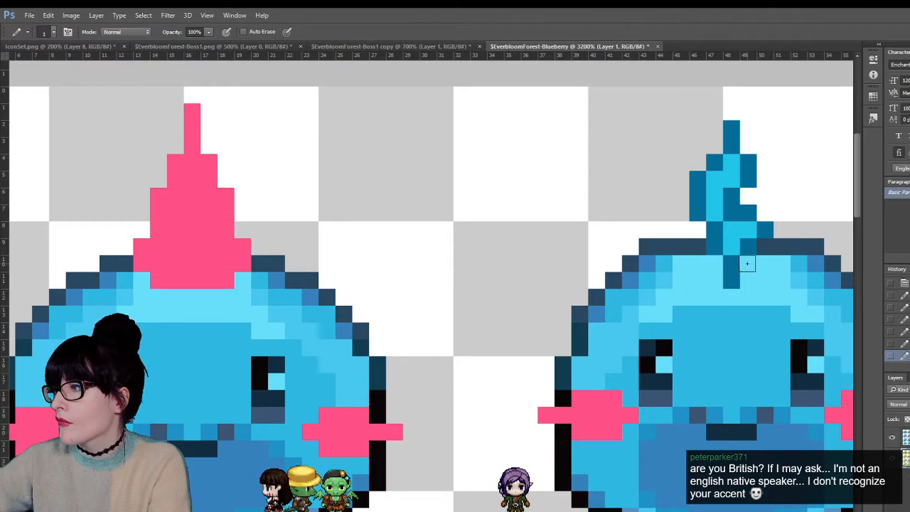
key(ctrl+alt+z)
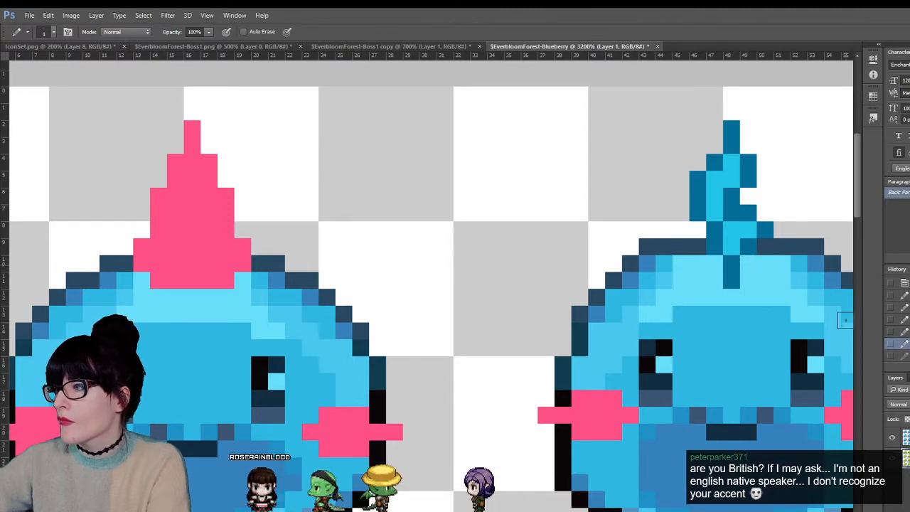
- Toggle the blue layer's visibility to compare the pink horn with the green original beneath it
click(892, 437)
click(891, 438)
click(892, 437)
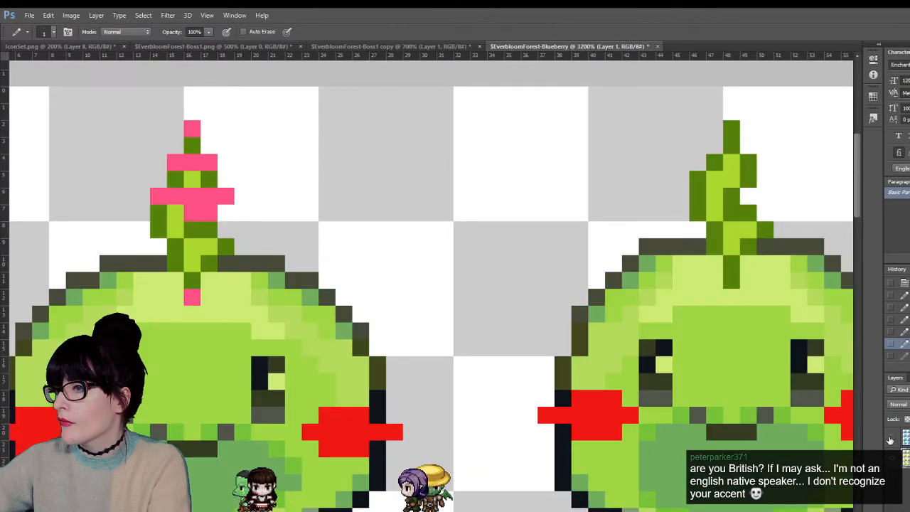
click(892, 438)
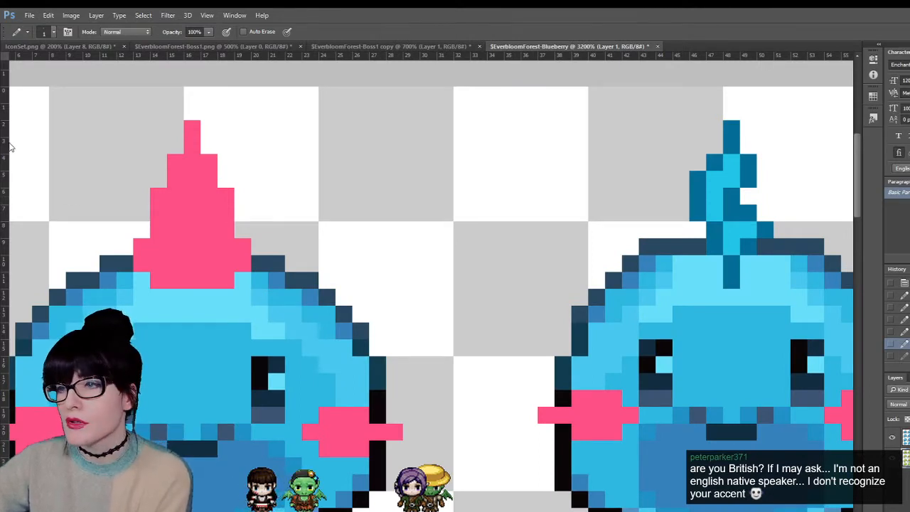
- Make Layer 1 copy the active layer and try a light-blue pixel on the pink horn's upper left edge
key(i)
key(b)
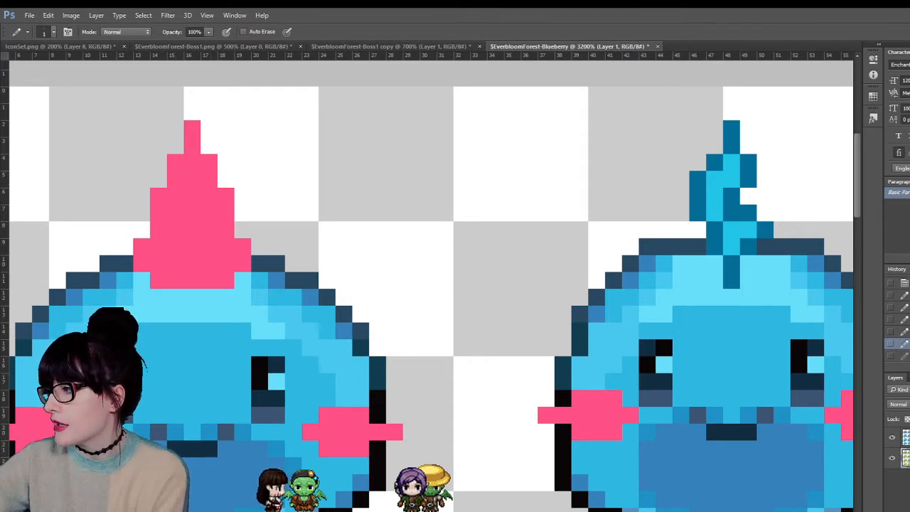
key(ctrl+j)
click(175, 179)
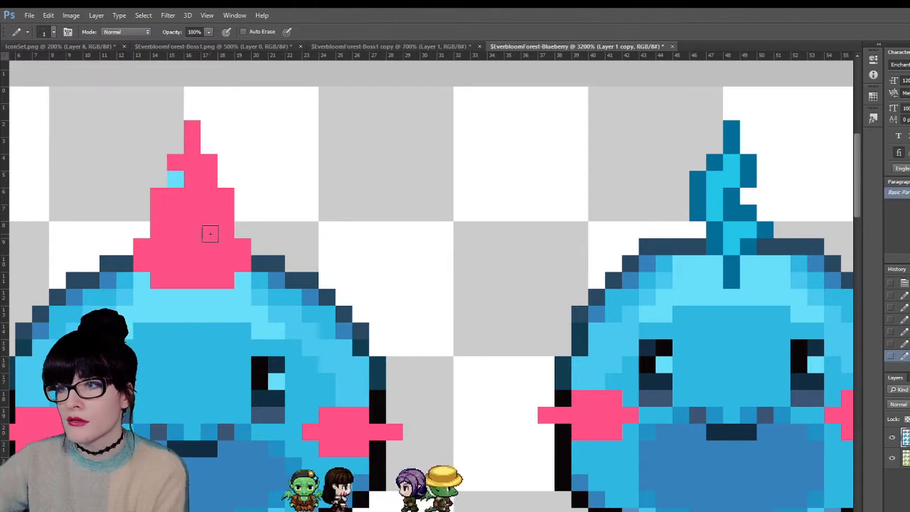
- Recolour the horn's test pixel mid-blue, adding a two-pixel mark on its right edge and a 3 by 3 pixel square near its base
key(i)
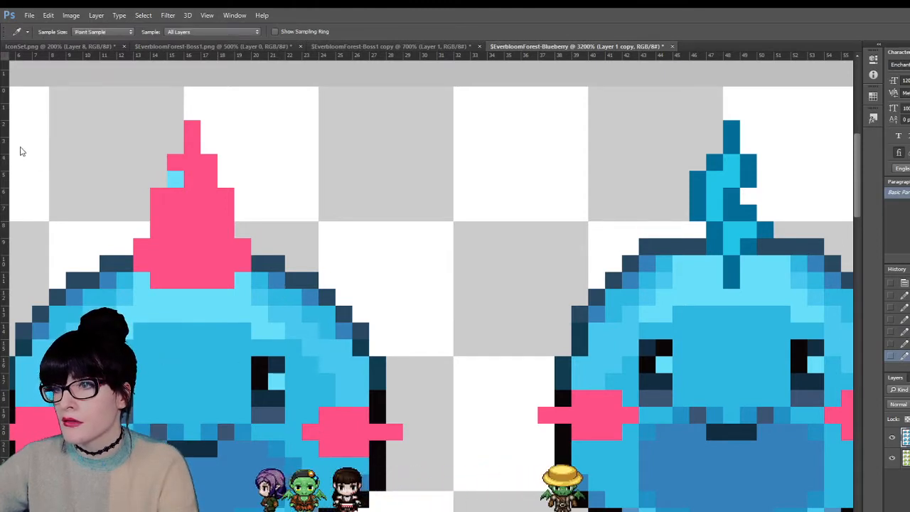
key(b)
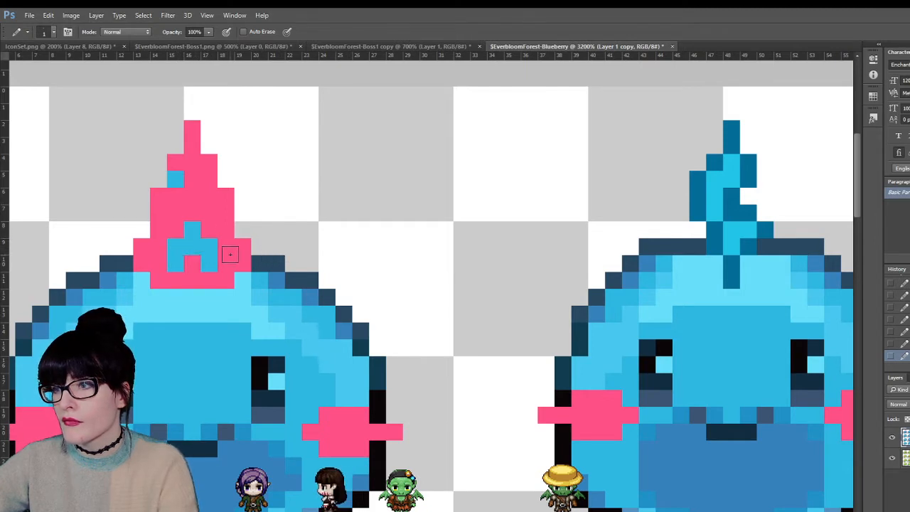
drag(226, 196, 226, 213)
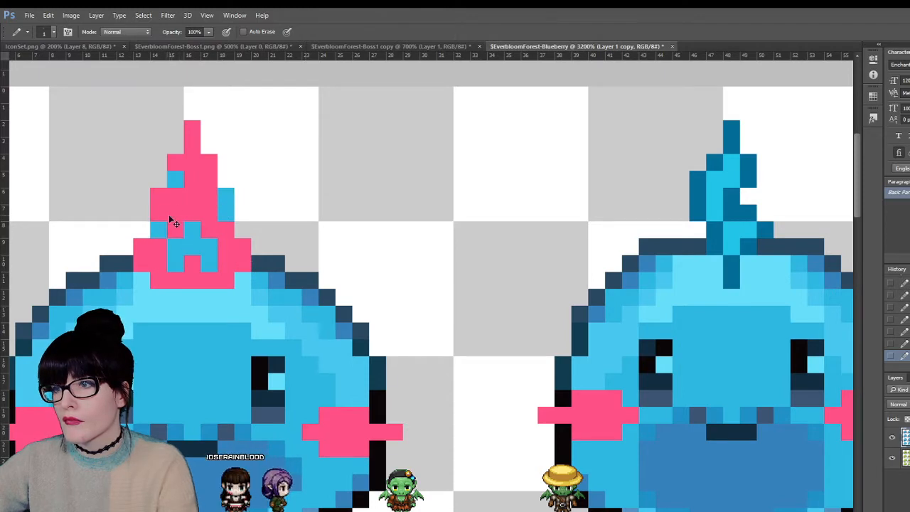
drag(175, 224, 192, 212)
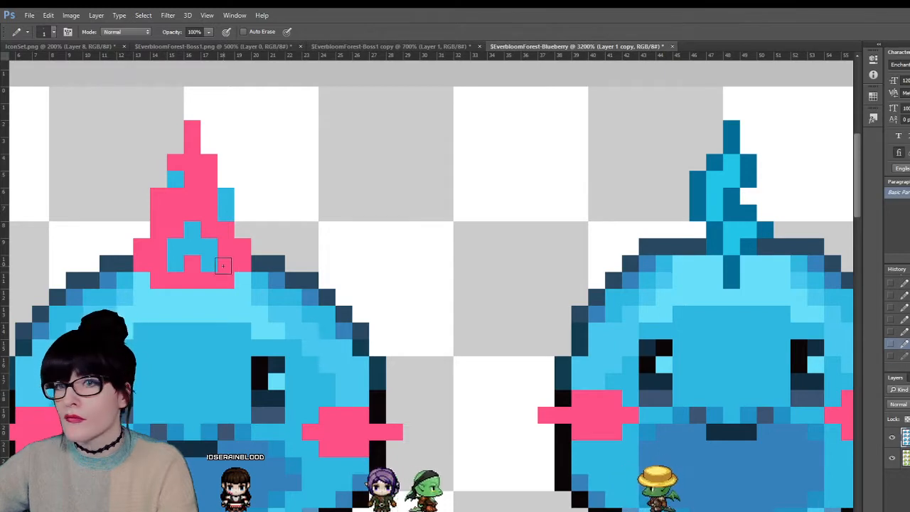
click(176, 235)
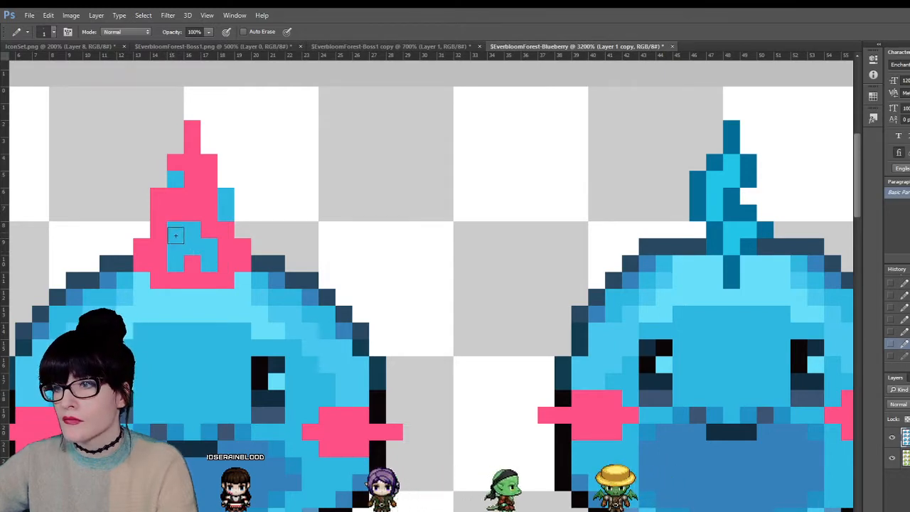
drag(175, 236, 199, 234)
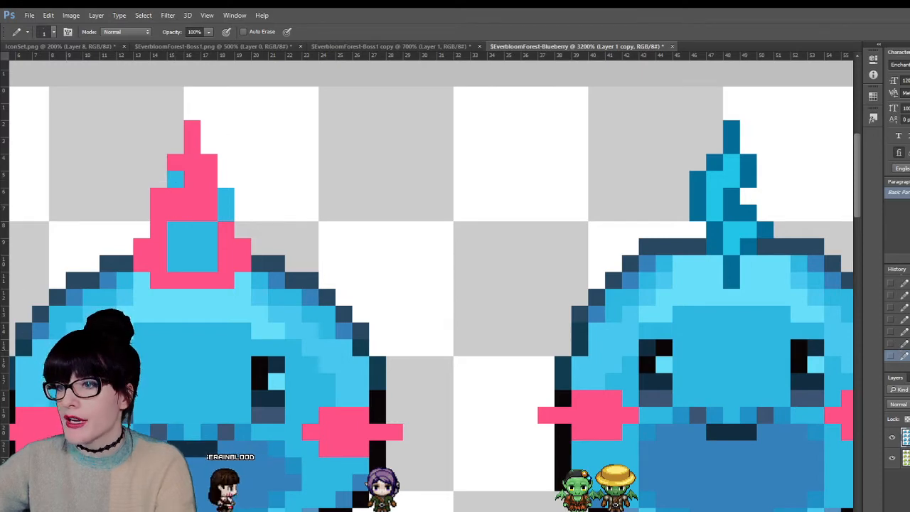
- Examine the blue-spotted horn at full-sheet size, comparing it with its earlier history state
key(z)
alt+click(276, 248)
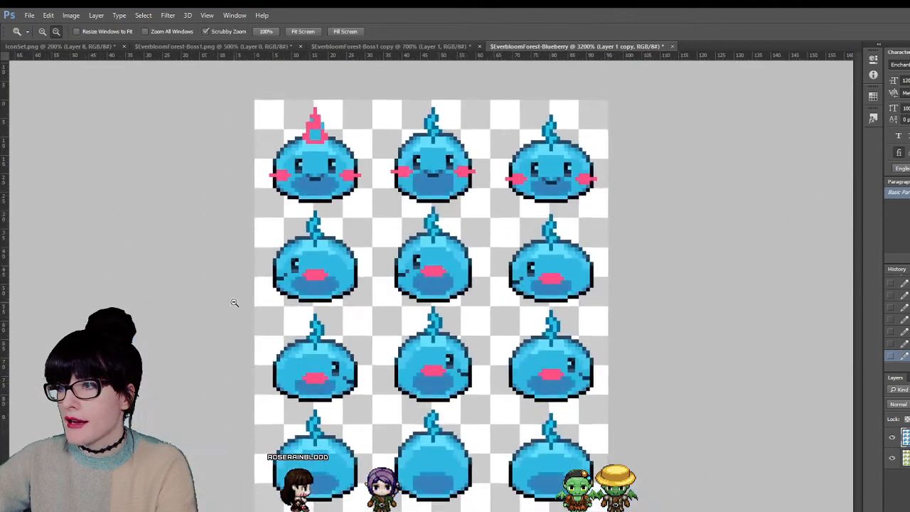
alt+click(348, 295)
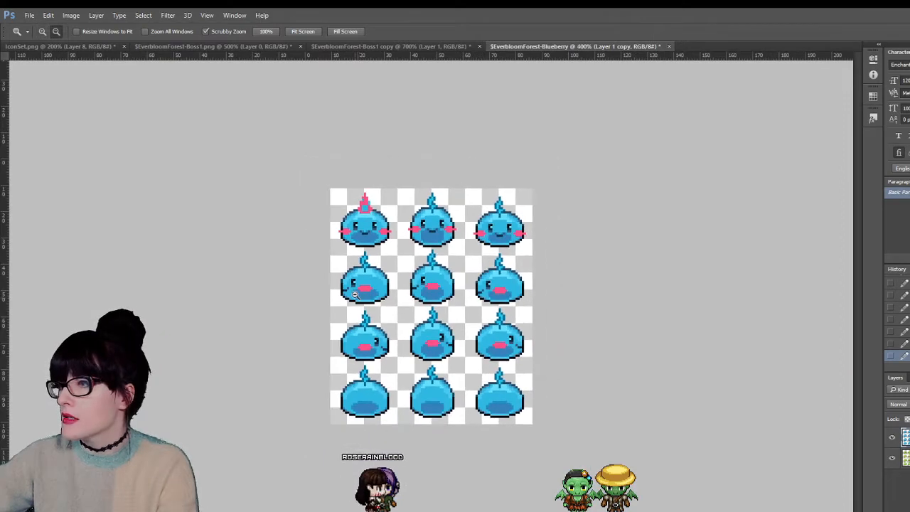
alt+click(354, 294)
alt+click(354, 294)
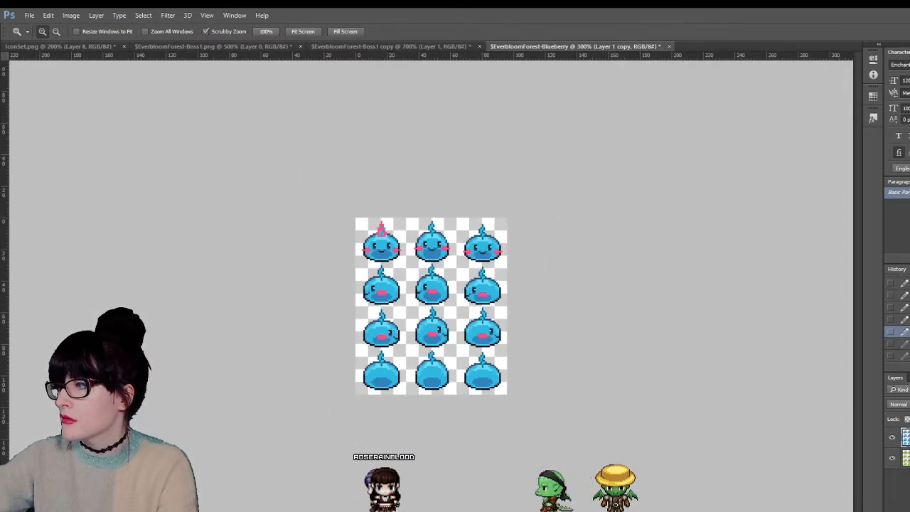
key(ctrl+shift+z)
key(ctrl+shift+z)
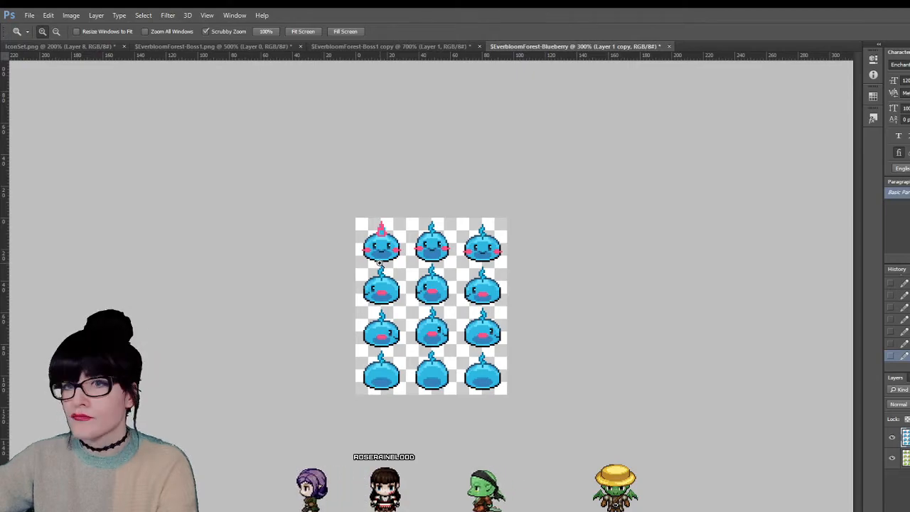
key(ctrl+plus)
key(ctrl+plus)
key(ctrl+plus)
key(ctrl+plus)
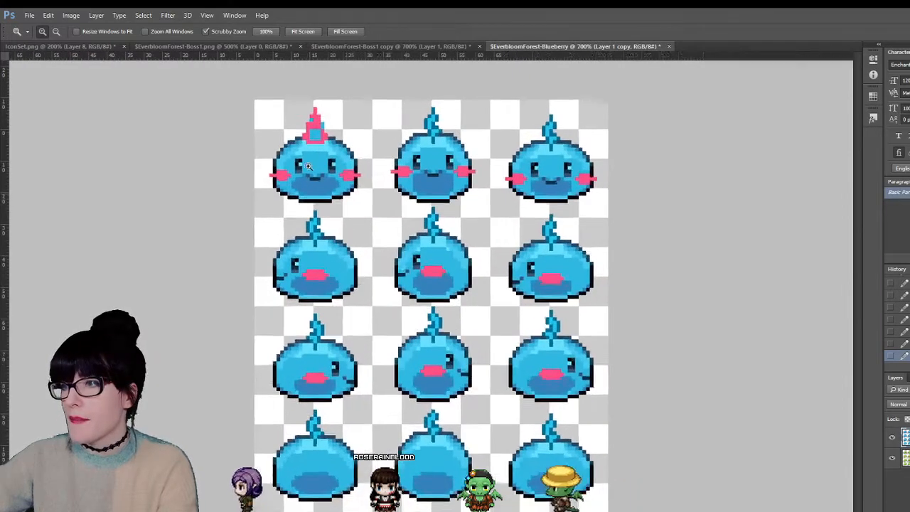
- Sample the body outline's black and draw single pixels above, beside and below the horn's upper blue spot
drag(308, 165, 319, 193)
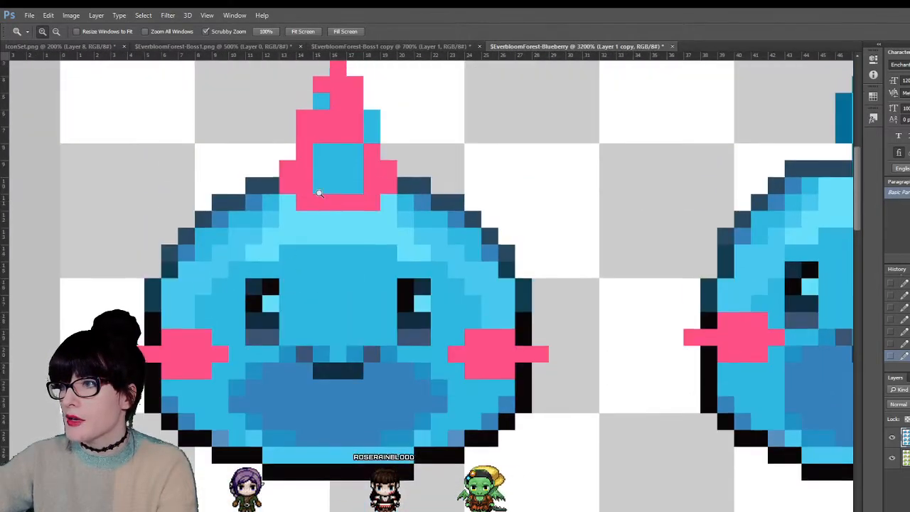
scroll(67, 106, up, 1)
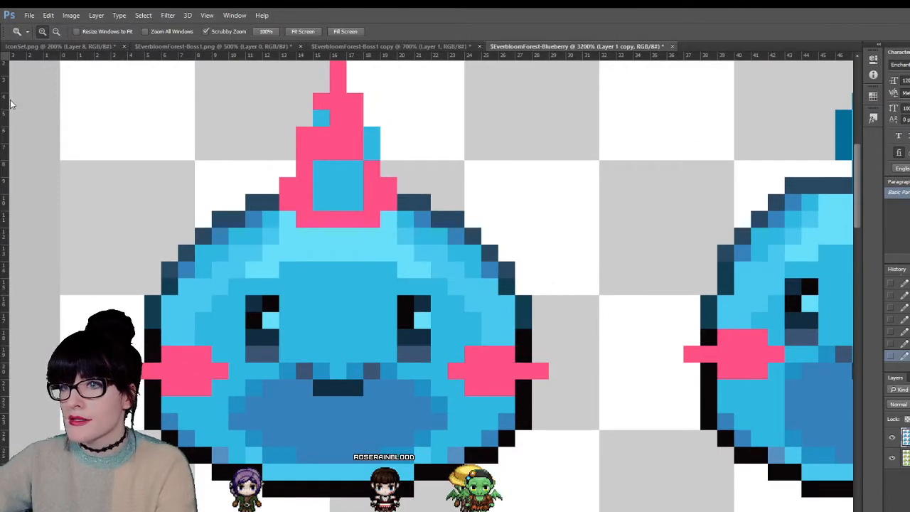
key(i)
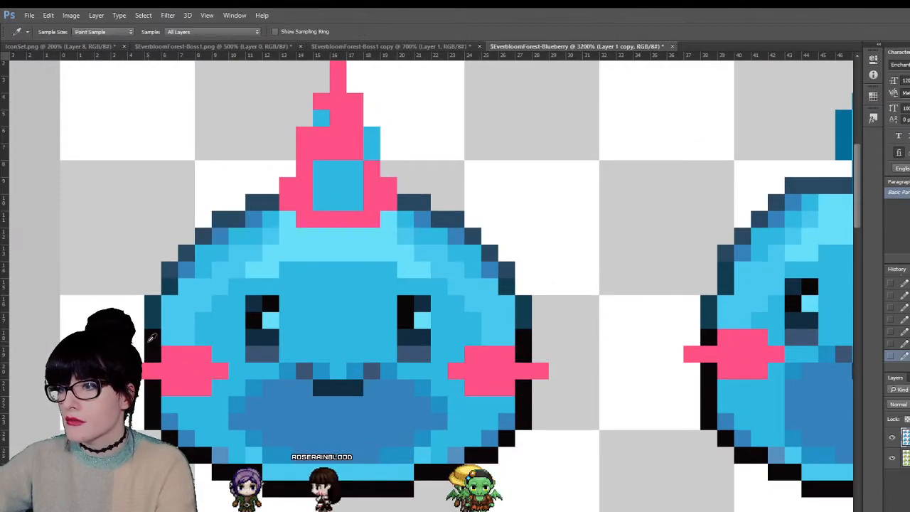
key(b)
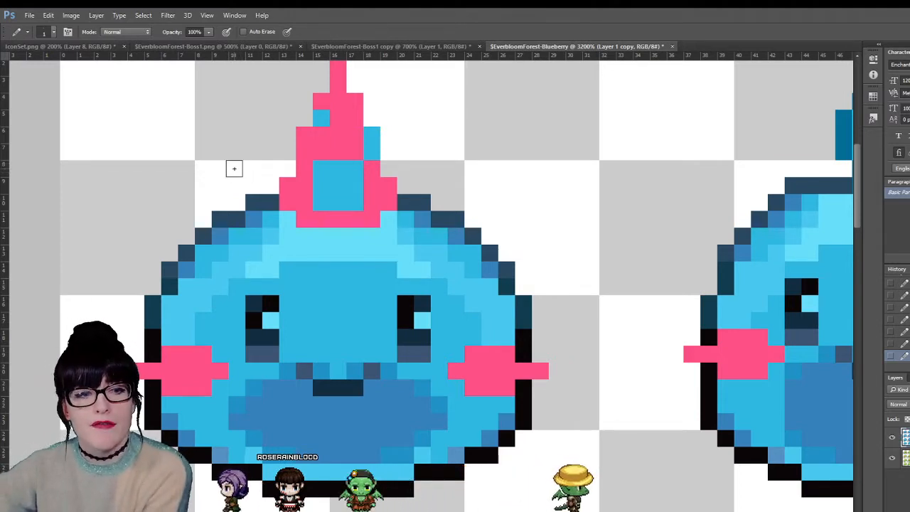
scroll(312, 148, up, 1)
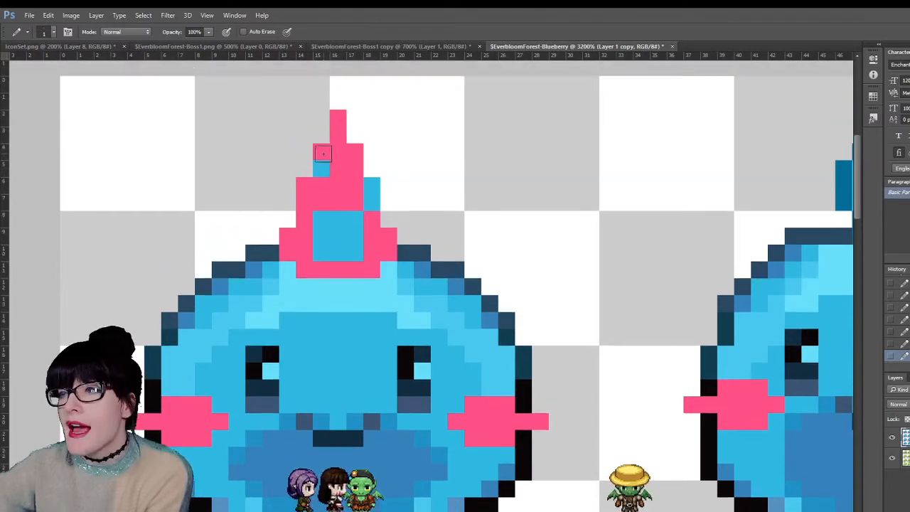
scroll(321, 154, up, 1)
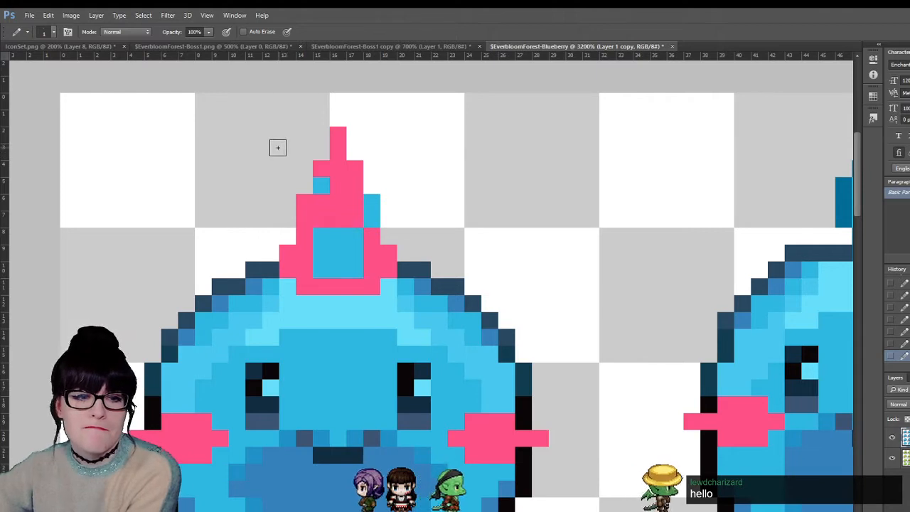
click(315, 168)
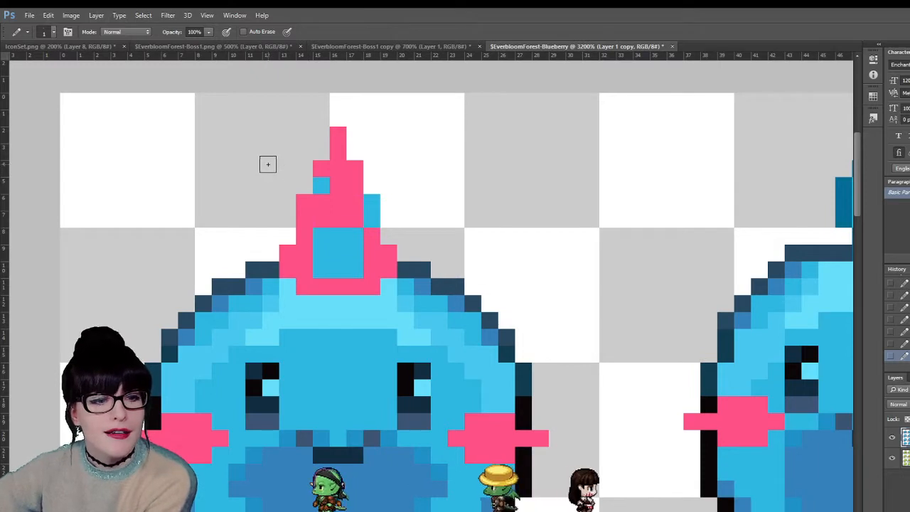
click(321, 169)
click(337, 185)
click(321, 202)
- Edge the horn's right-hand blue spot in black and ring the base square, leaving one blue pixel in its centre
click(355, 201)
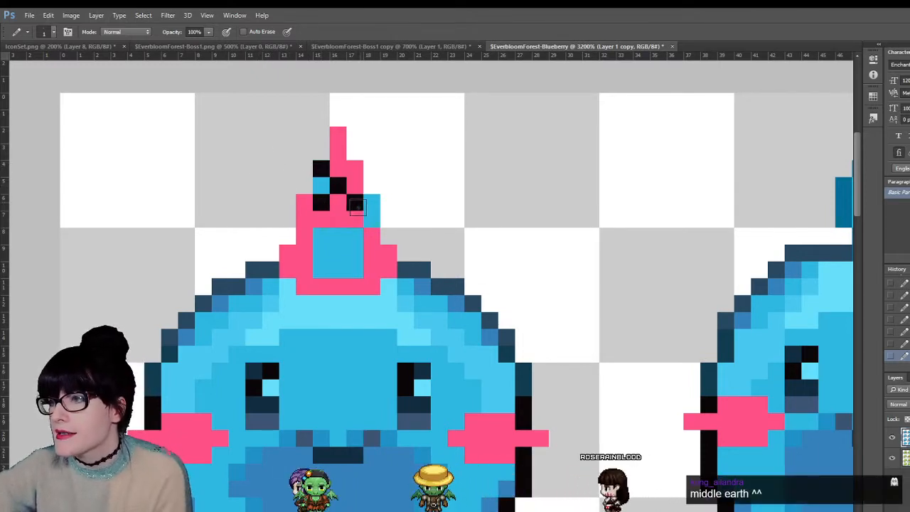
click(355, 219)
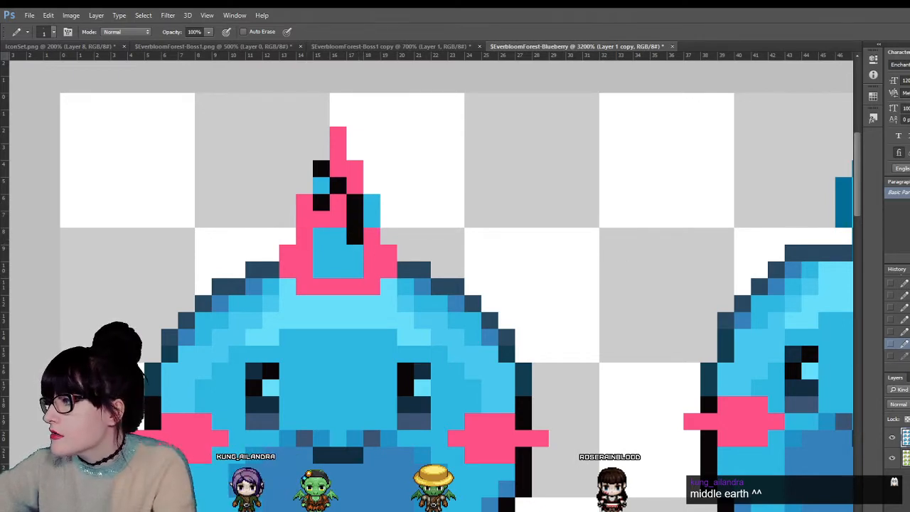
key(ctrl+z)
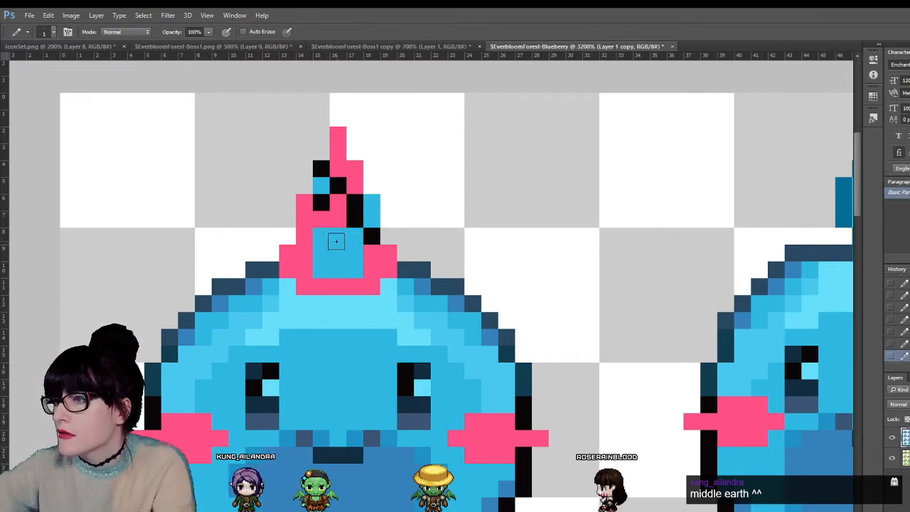
mouse_move(319, 263)
mouse_down()
mouse_move(319, 262)
mouse_move(326, 237)
mouse_move(341, 235)
mouse_move(352, 249)
mouse_move(346, 272)
mouse_up()
click(345, 271)
click(371, 202)
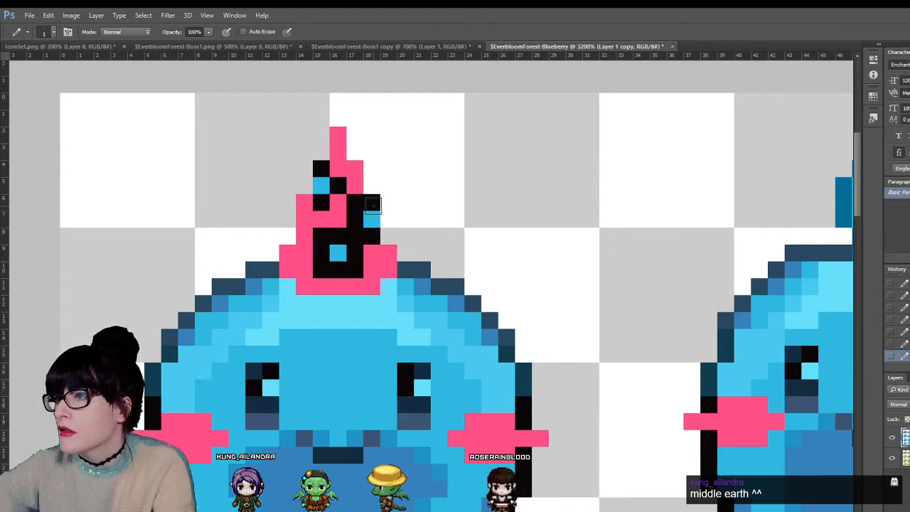
- Outline the horn's tip and both stepped sides with one-pixel-wide black
click(338, 118)
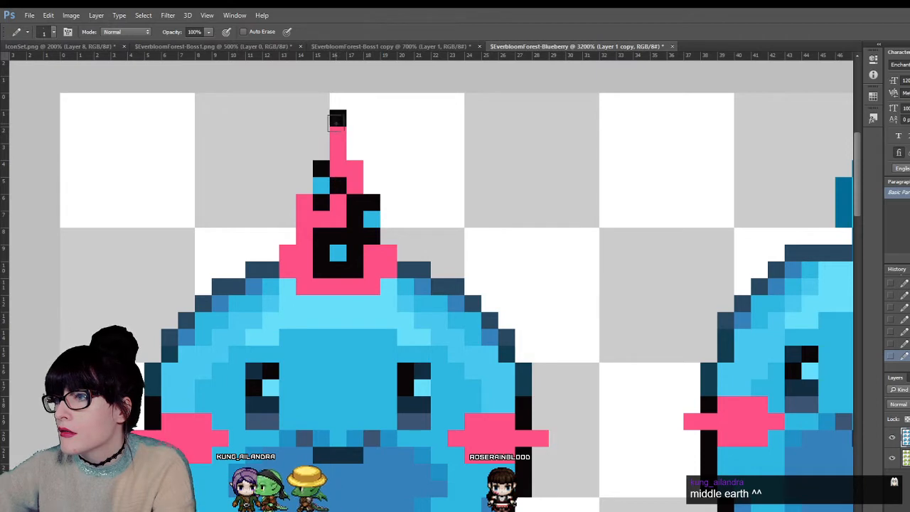
click(354, 152)
click(355, 135)
drag(372, 186, 369, 175)
drag(321, 152, 320, 145)
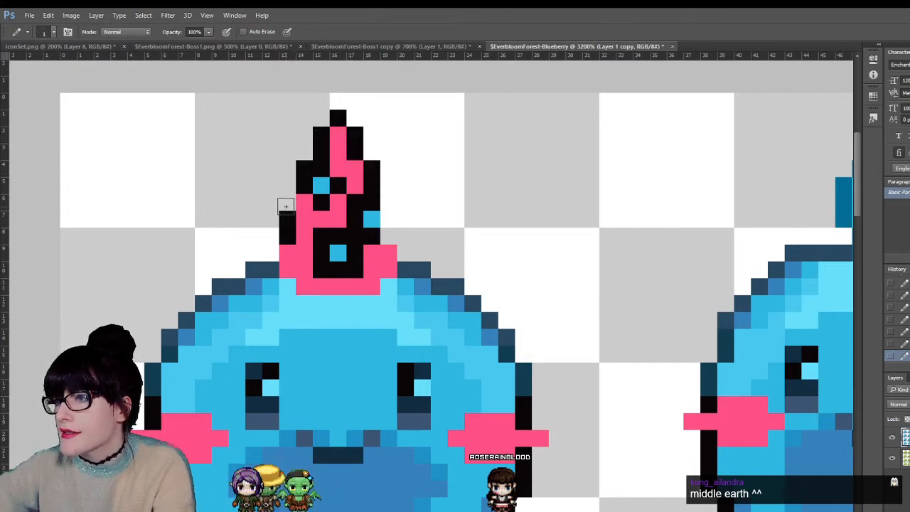
click(406, 253)
click(388, 236)
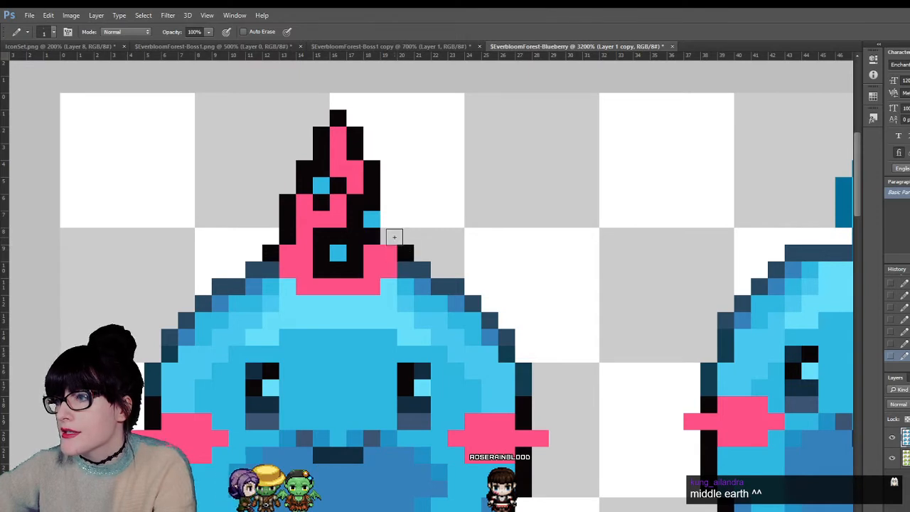
- Draw a black outline beneath the horn's base and around its lower corners, undoing the excess pixel outside the left corner
click(388, 287)
drag(360, 301, 308, 299)
click(371, 304)
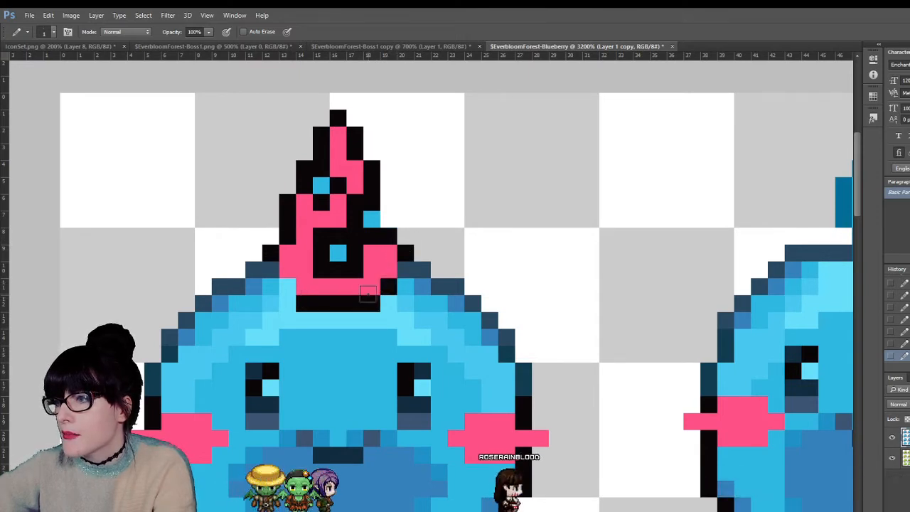
click(287, 287)
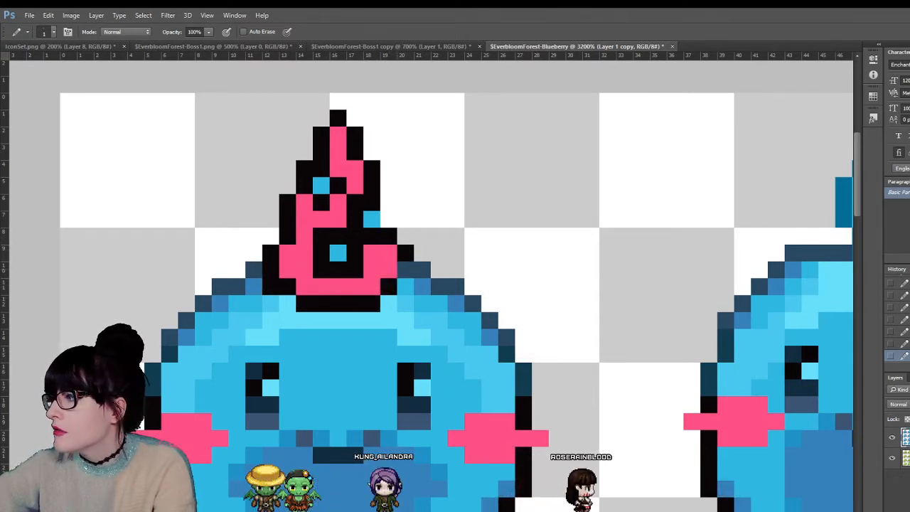
key(ctrl+z)
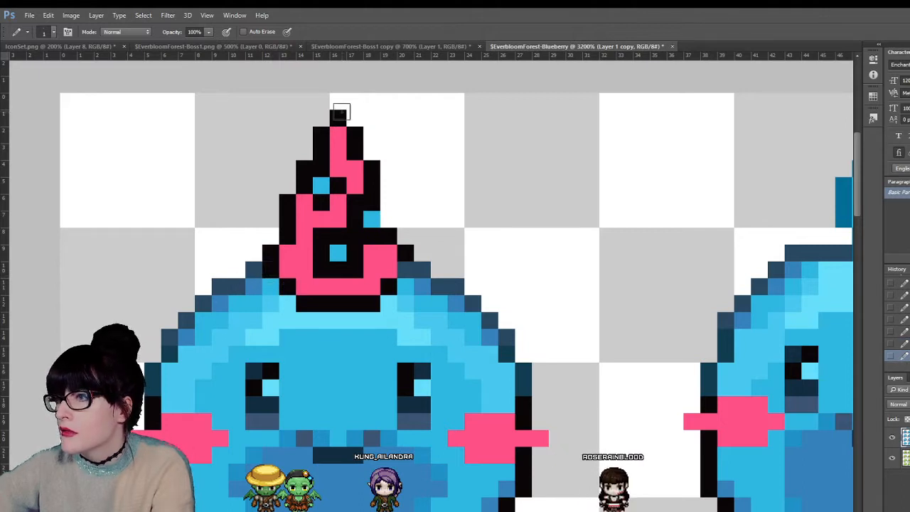
- Extend the black tip one pixel upward and close the outline around the right-hand blue spot, checking the horn at full-sheet size
click(388, 219)
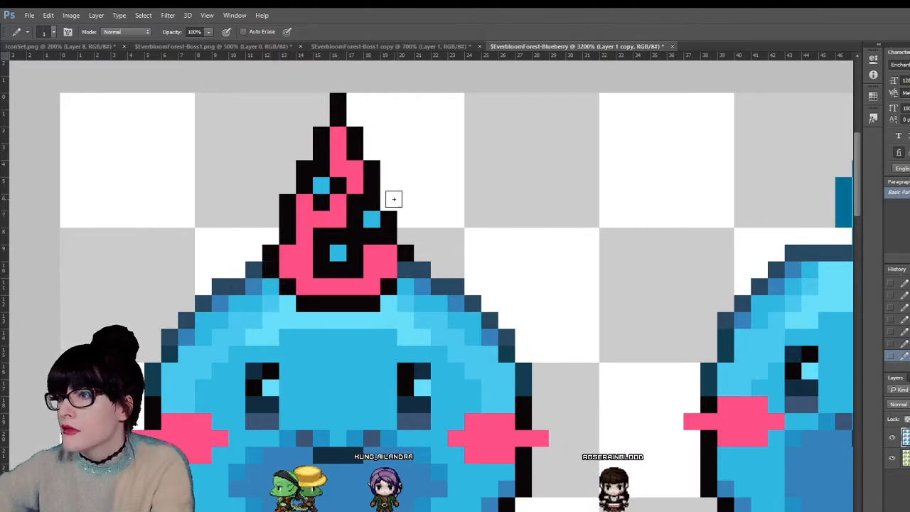
click(388, 202)
key(z)
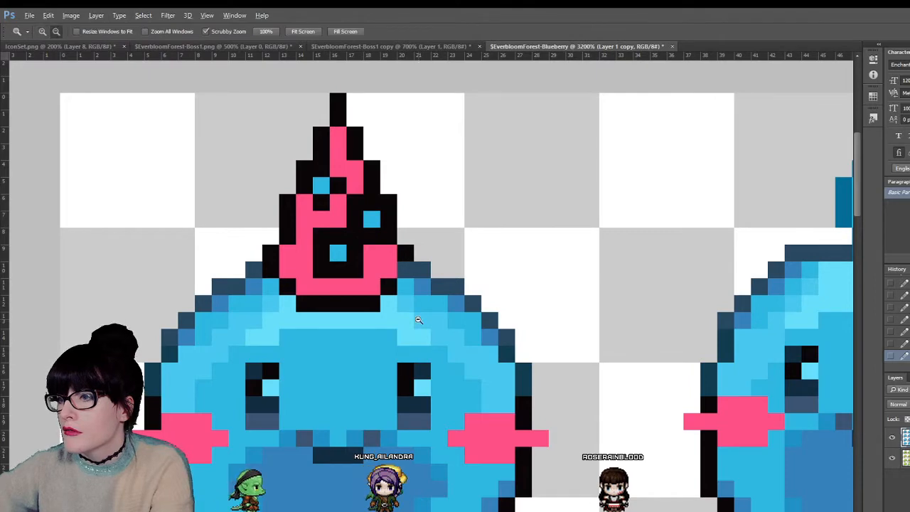
alt+click(418, 319)
alt+click(419, 320)
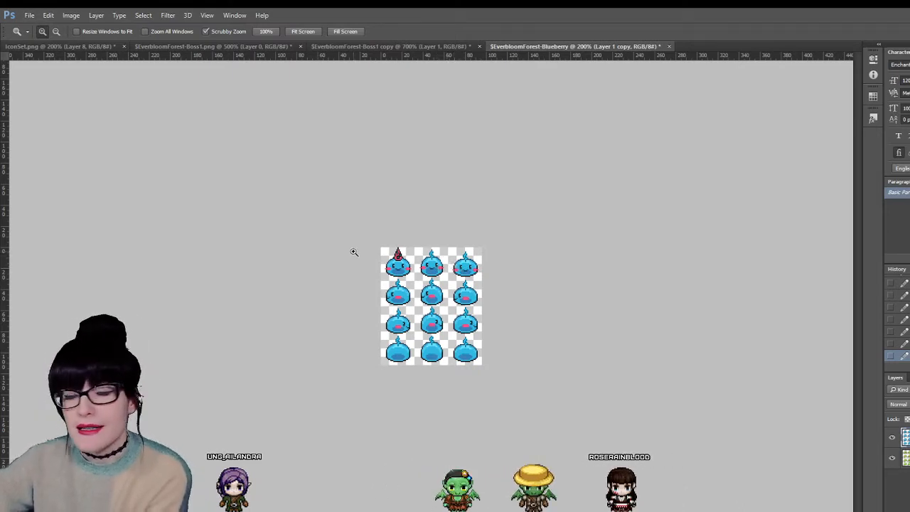
- Compare the green Boss1 copy sheet with the Blueberry sheet, viewing both at 200%
click(433, 45)
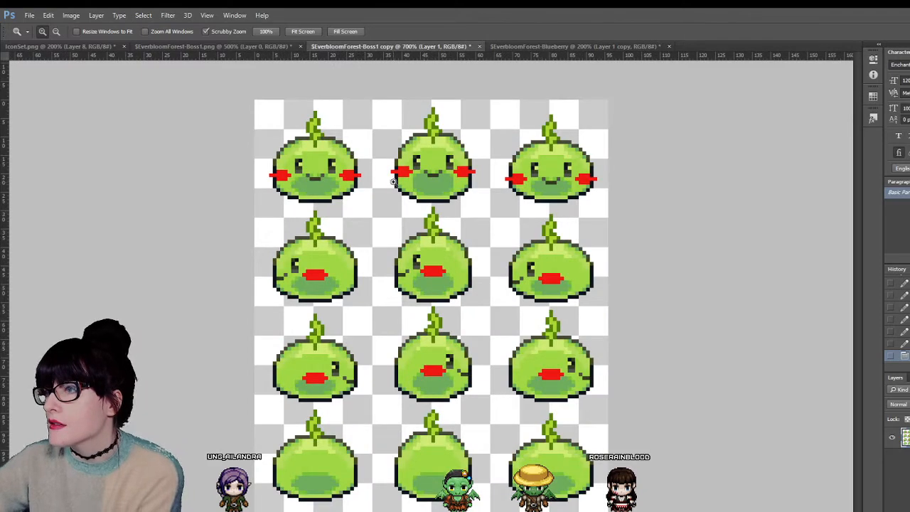
key(ctrl+1)
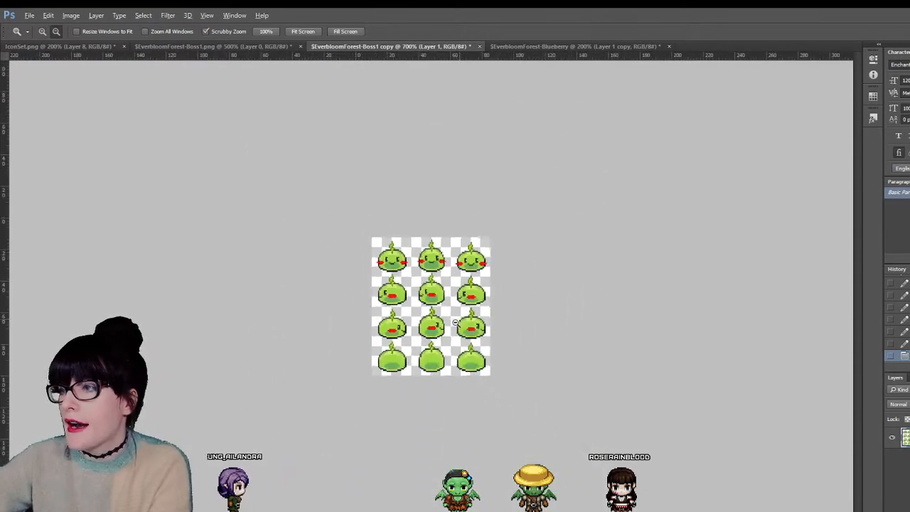
click(436, 317)
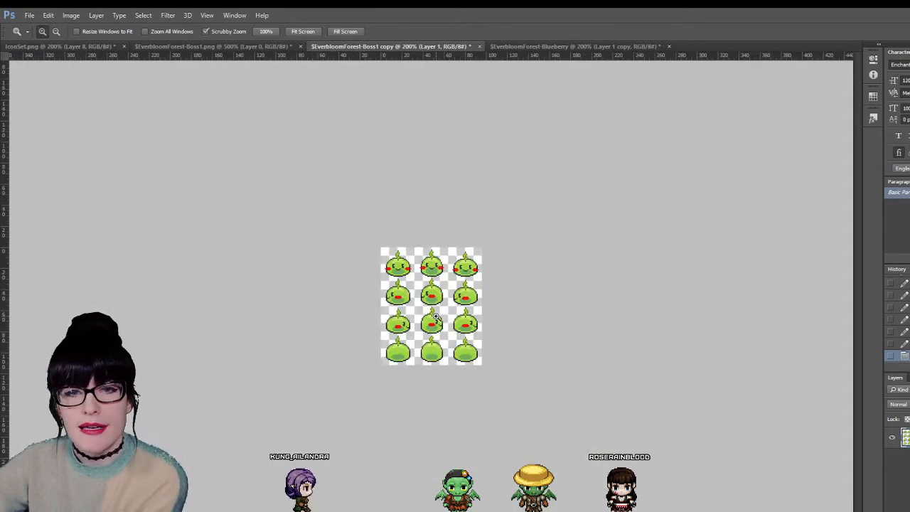
click(553, 47)
key(ctrl+shift+Tab)
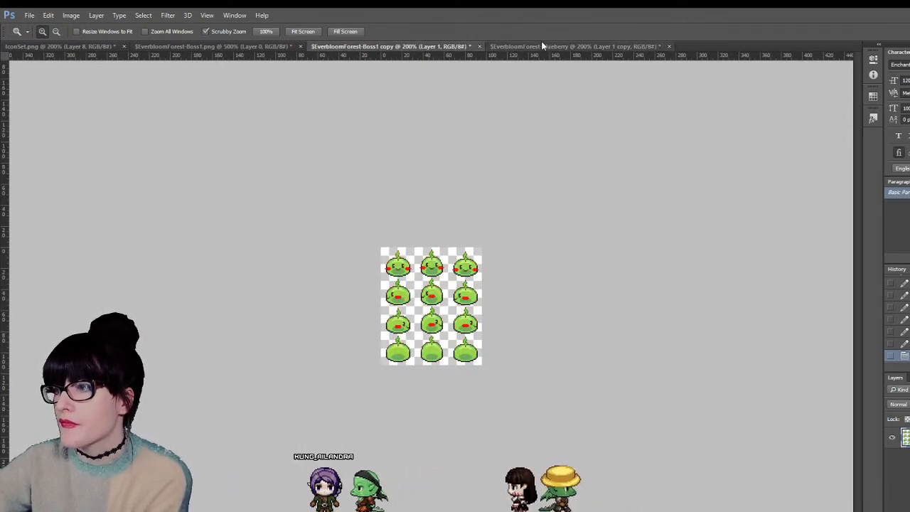
click(542, 46)
click(422, 44)
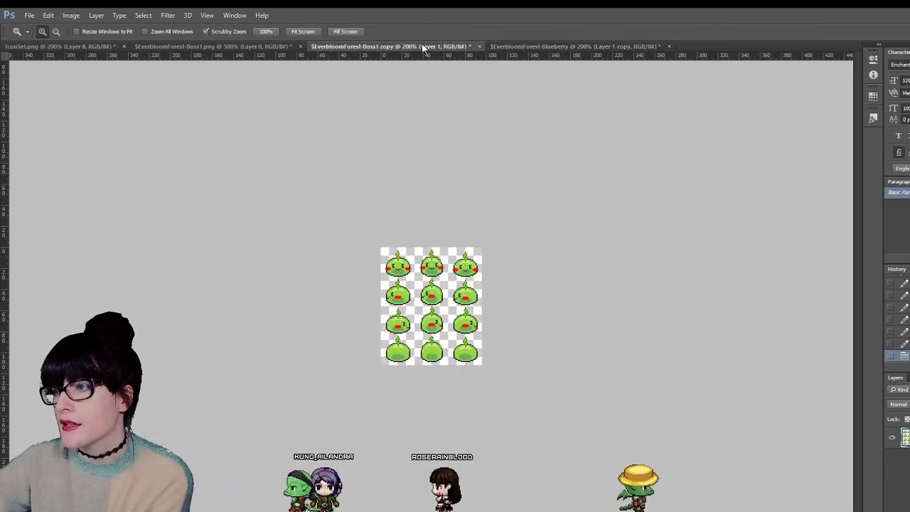
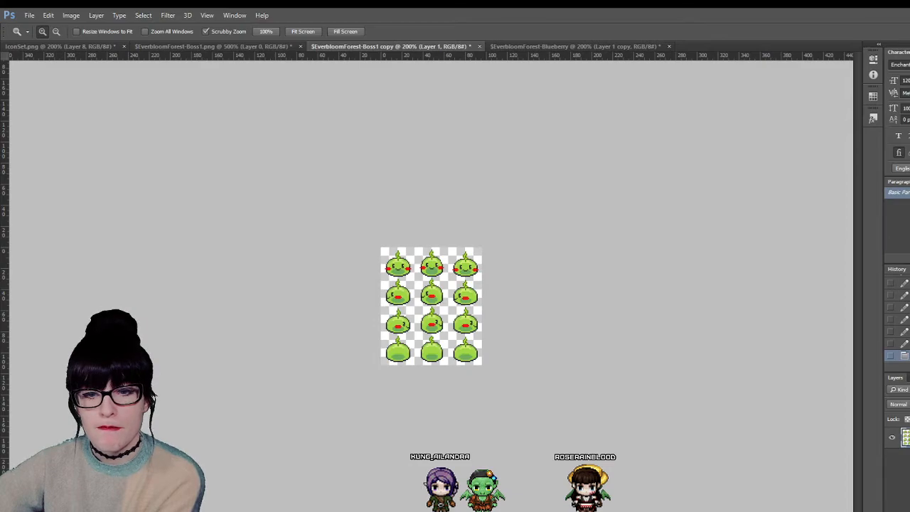
- Switch to the enemy skills diagram in draw.io and examine the Boss #1 fruit artwork, especially Blueberry's horn and face, beside the character descriptions
key(alt+Tab)
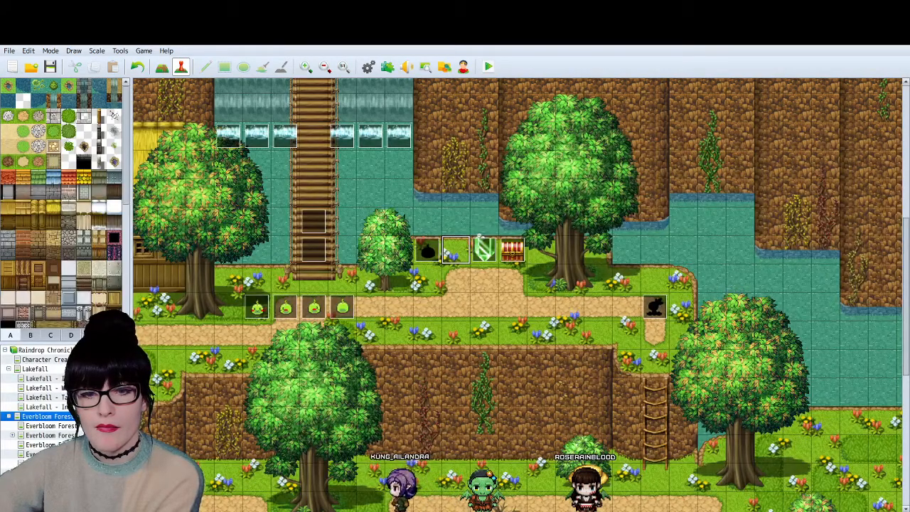
key(alt+Tab)
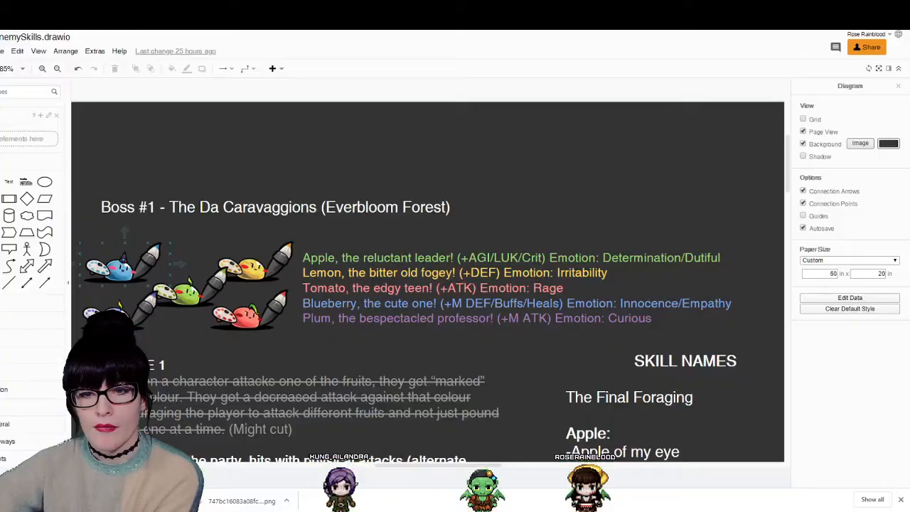
key(ctrl+plus)
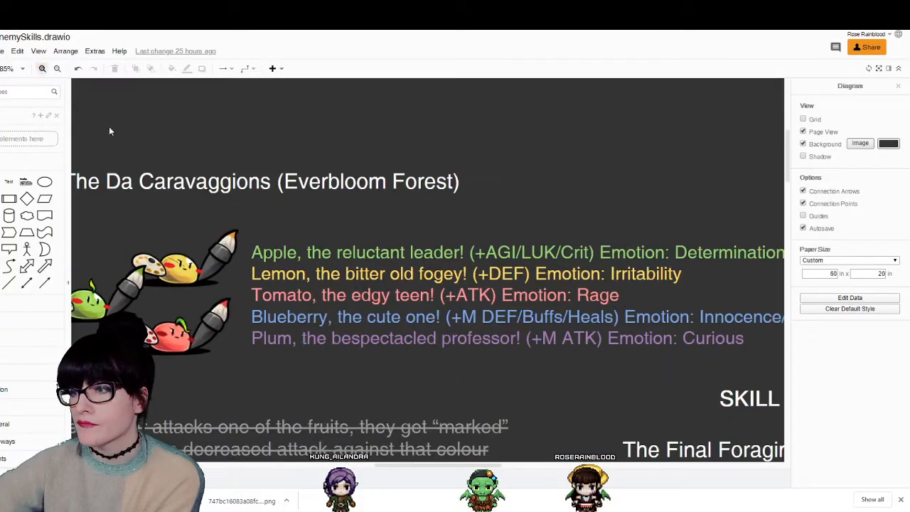
drag(438, 466, 402, 467)
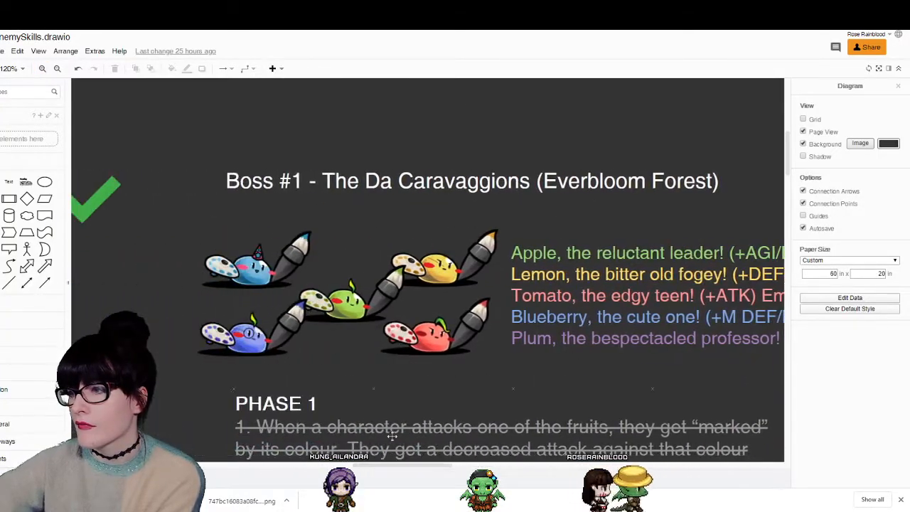
click(42, 69)
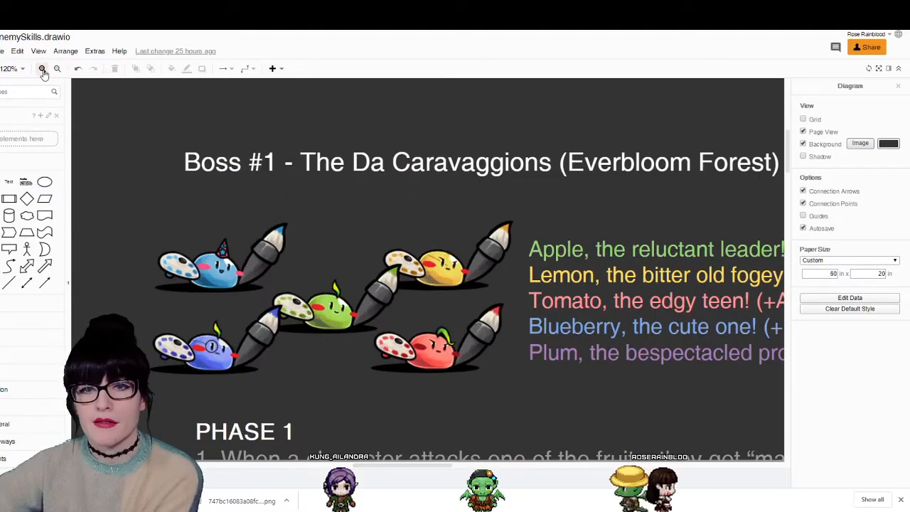
click(42, 69)
click(42, 68)
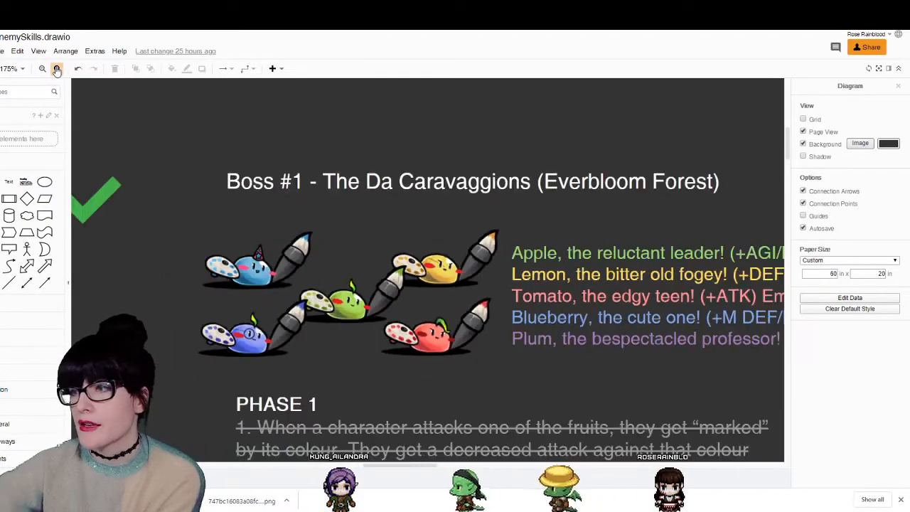
scroll(443, 279, down, 10)
scroll(411, 286, up, 3)
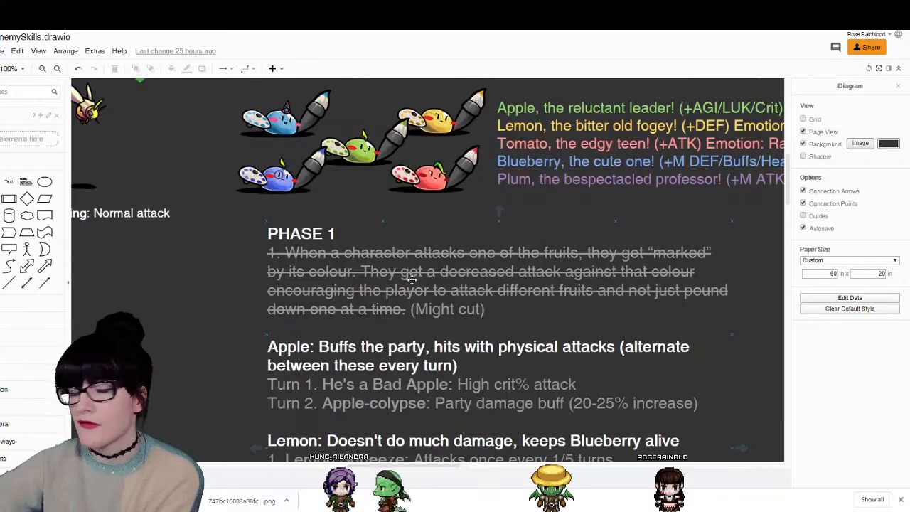
scroll(419, 258, up, 1)
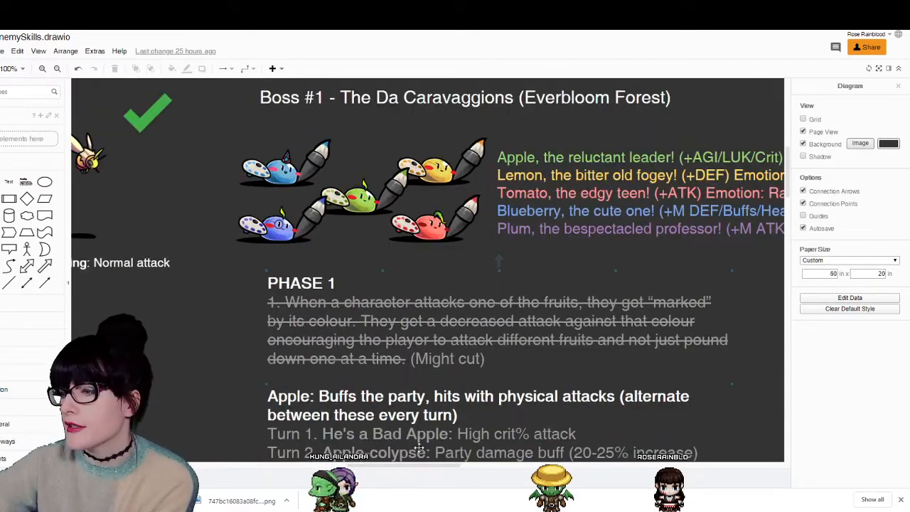
drag(407, 468, 413, 468)
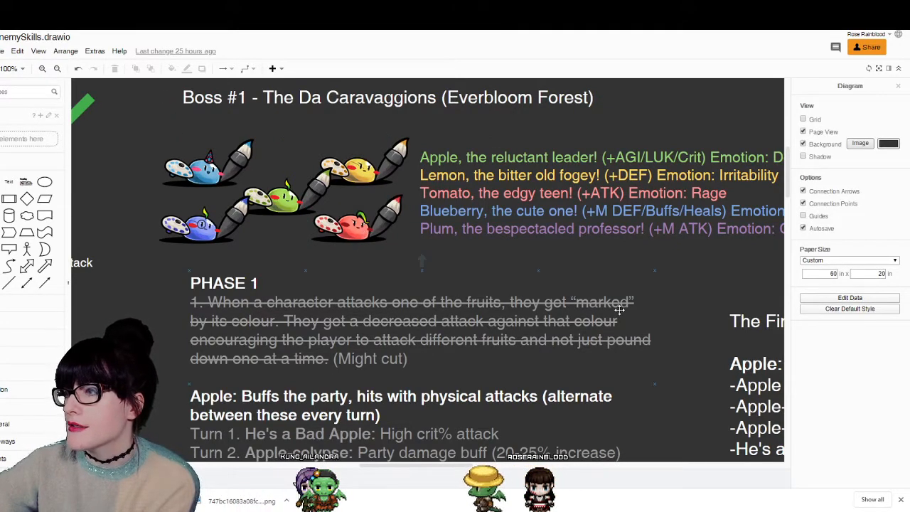
scroll(619, 309, up, 1)
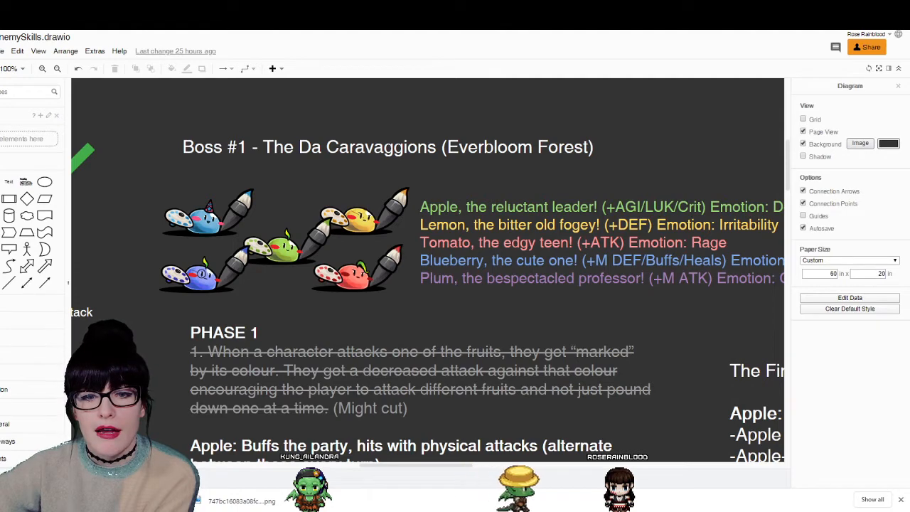
- Return to the Blueberry sheet in Photoshop and pencil a solid black open mouth, about five pixels wide, on the horned slime's face
key(alt+Tab)
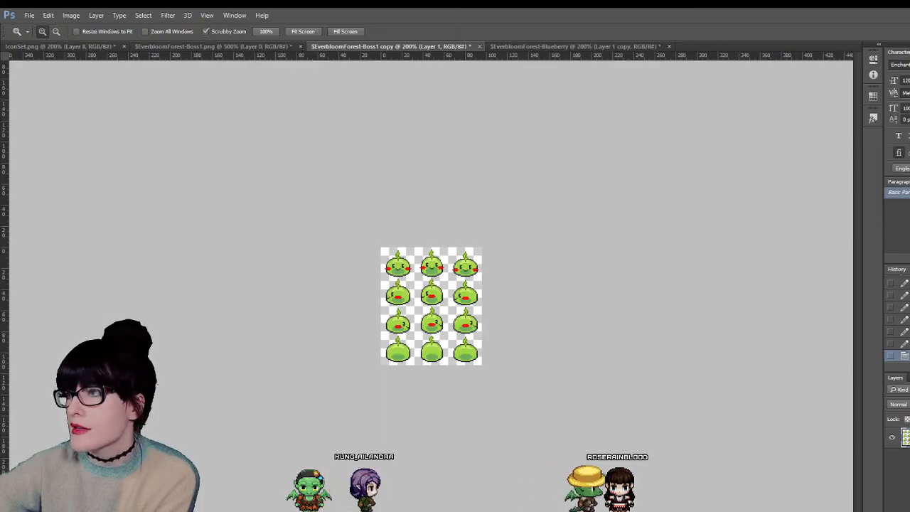
click(532, 46)
click(423, 268)
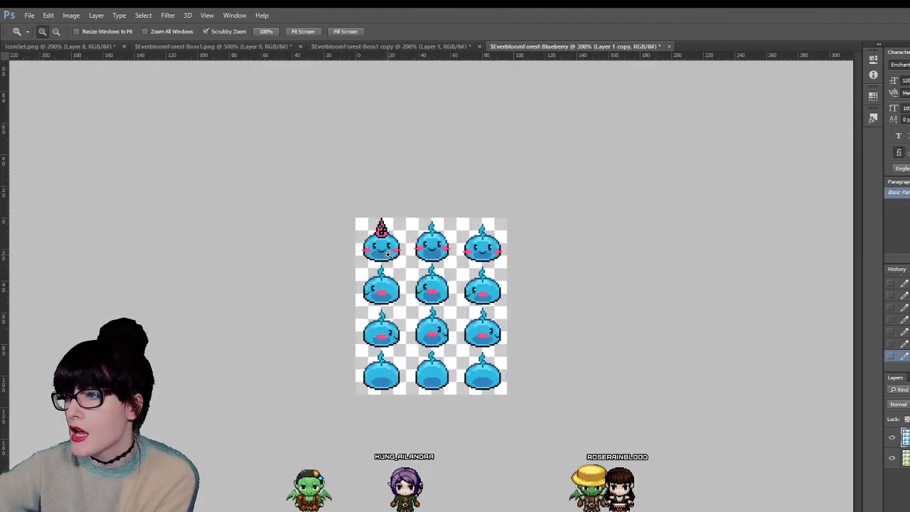
click(384, 247)
click(364, 224)
click(347, 206)
click(322, 186)
click(319, 184)
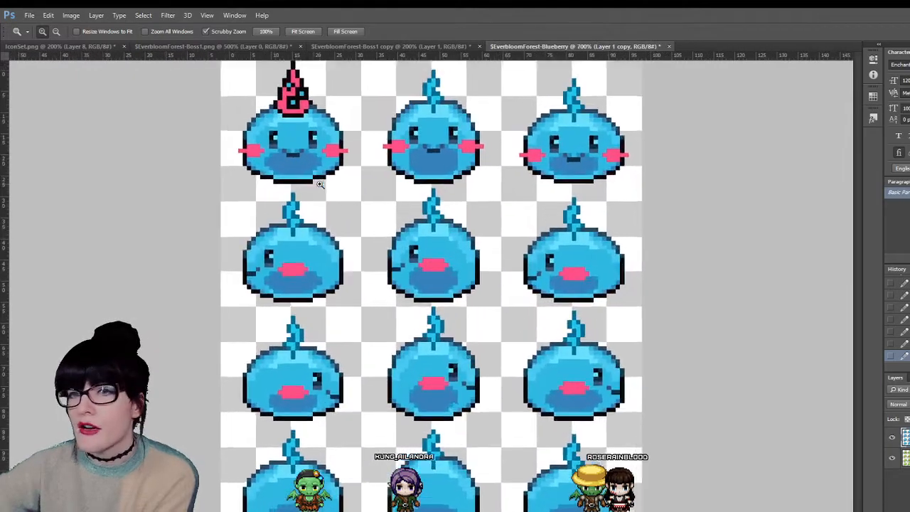
click(319, 184)
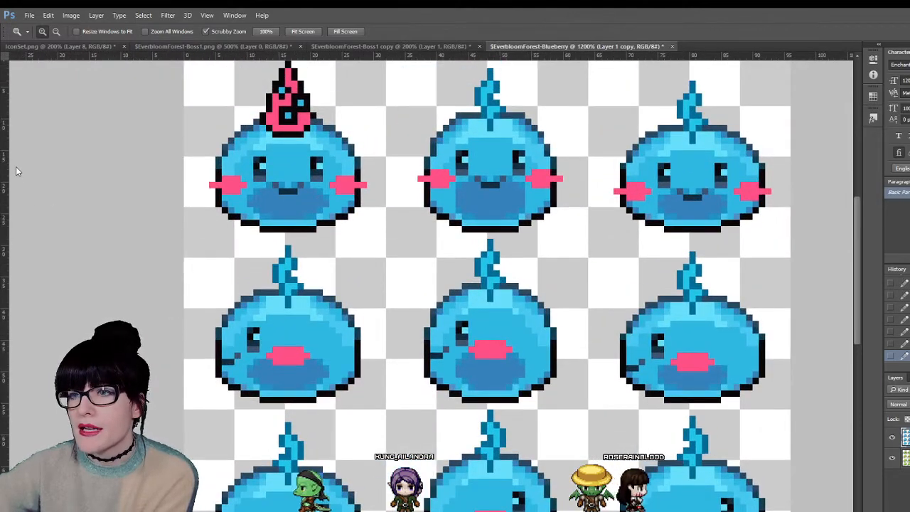
key(b)
click(298, 184)
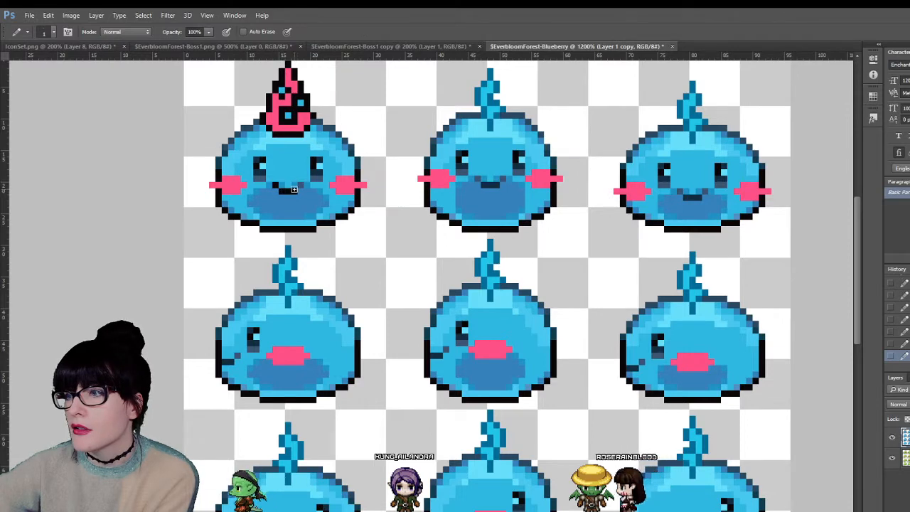
drag(299, 180, 281, 178)
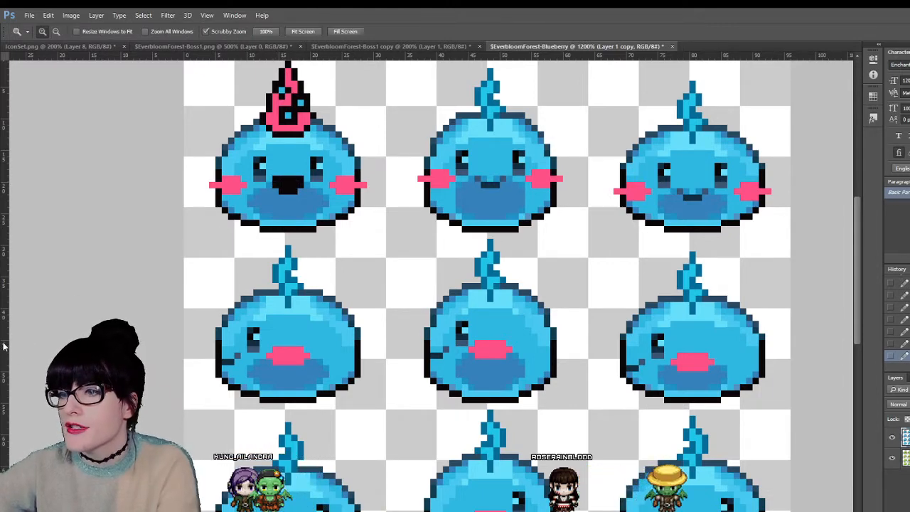
- Undo the black open mouth painted on the party-hat slime
scroll(435, 260, down, 5)
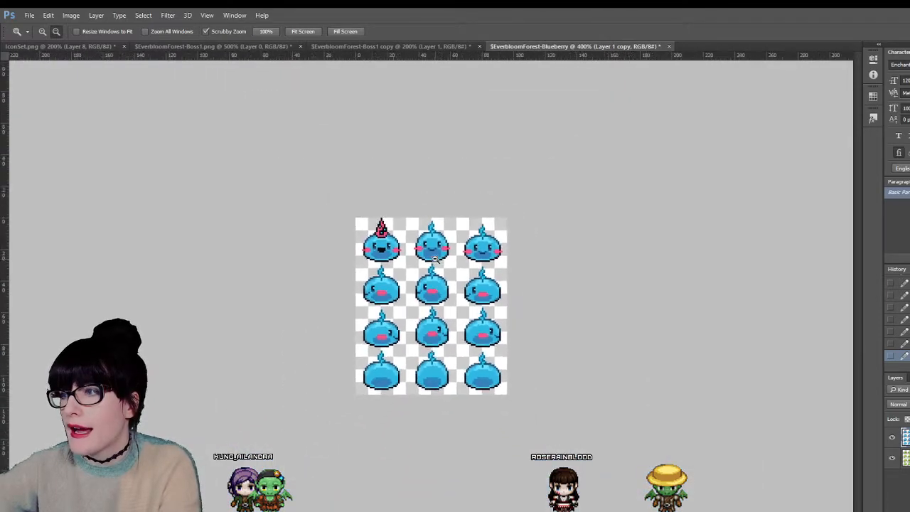
scroll(435, 259, down, 2)
scroll(403, 277, up, 7)
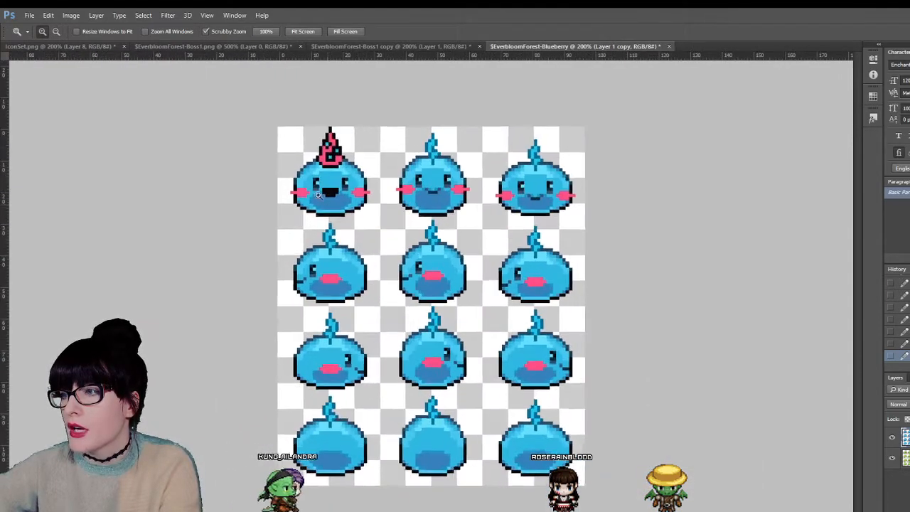
key(ctrl+alt+z)
key(ctrl+alt+z)
key(ctrl+alt+z)
key(ctrl+alt+z)
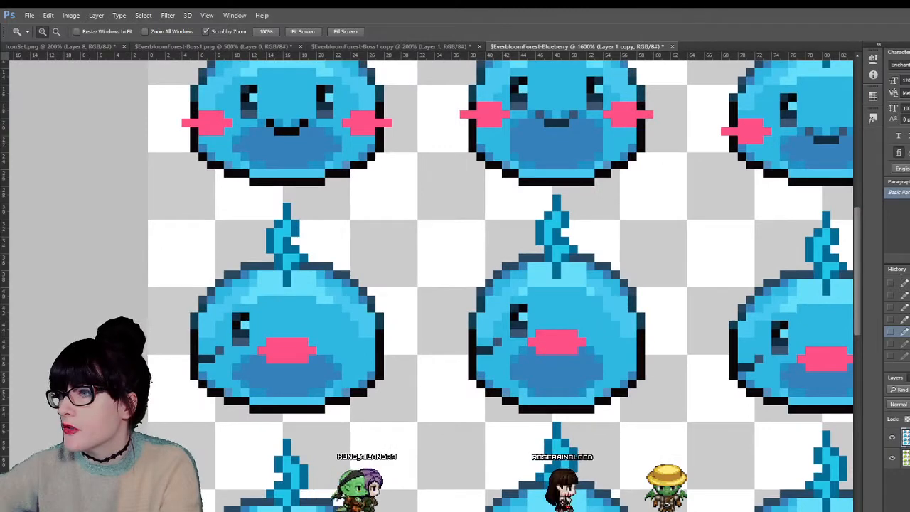
scroll(272, 179, up, 1)
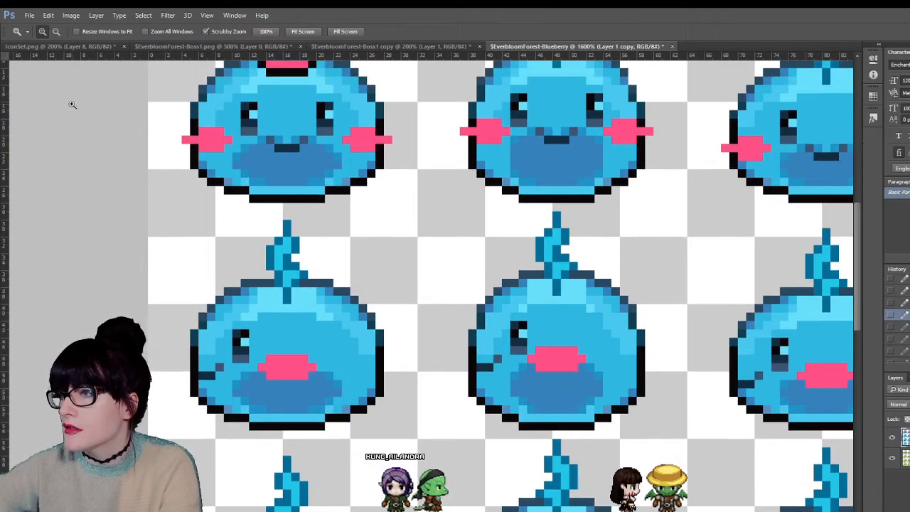
- Paint an open mouth on the party-hat slime using sampled dark navy, with a lighter slate-blue row along its upper edge
key(i)
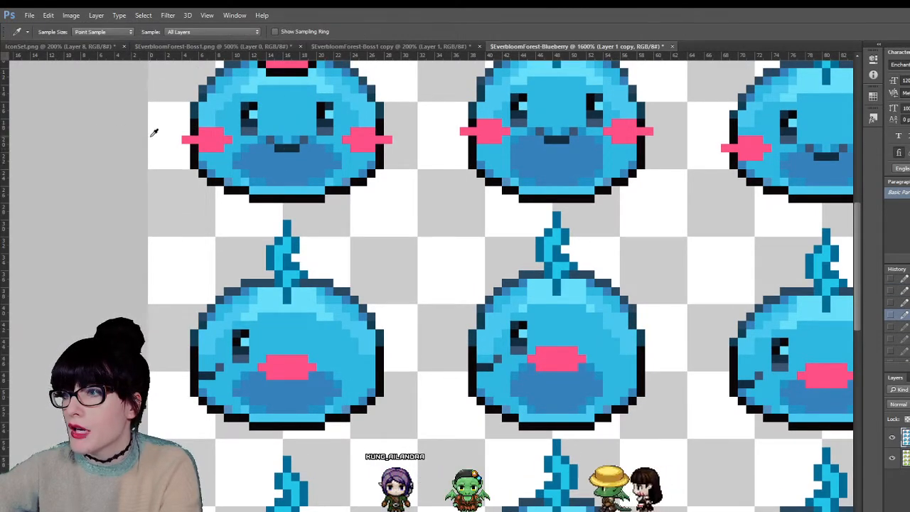
key(b)
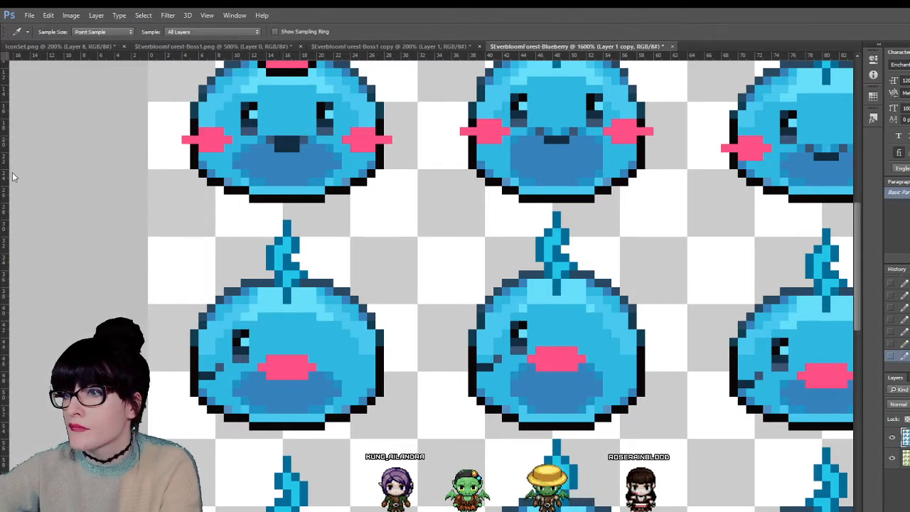
key(b)
click(272, 131)
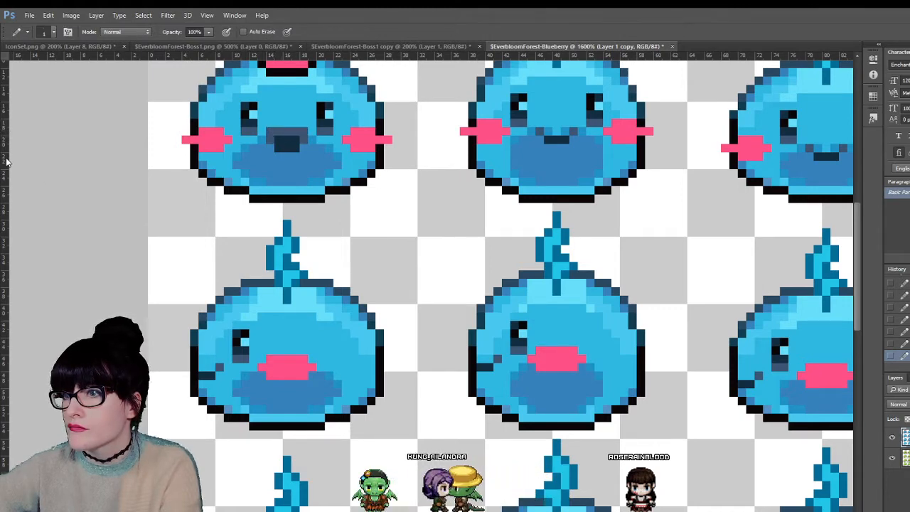
key(i)
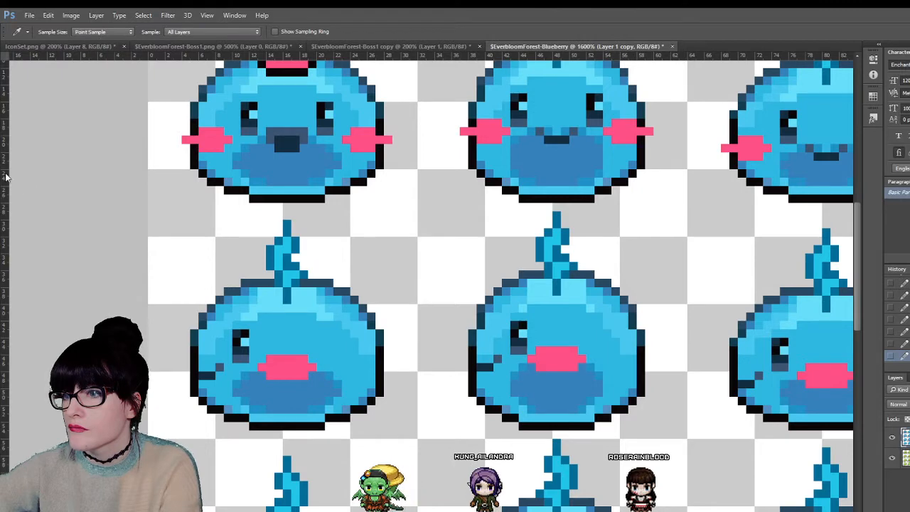
key(b)
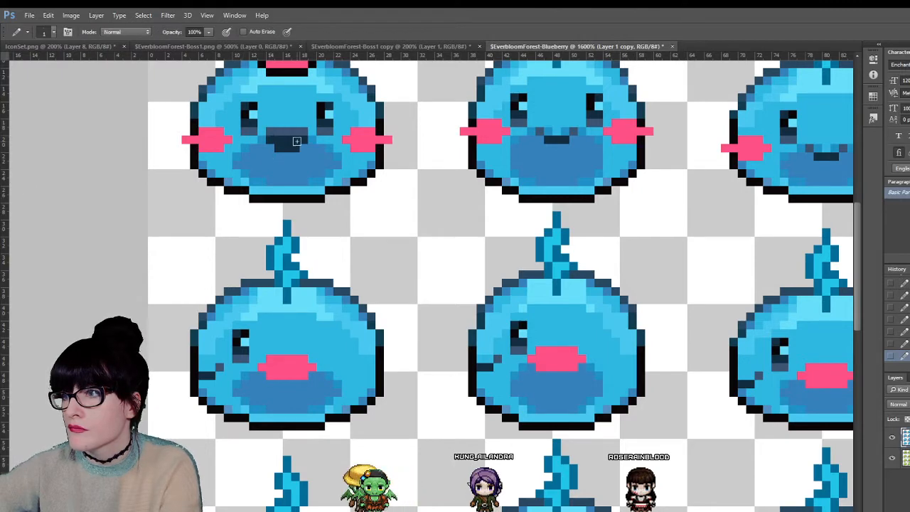
- Check how the party-hat slime's new mouth reads at reduced and enlarged sizes on the blue sprite sheet
key(z)
alt+click(396, 189)
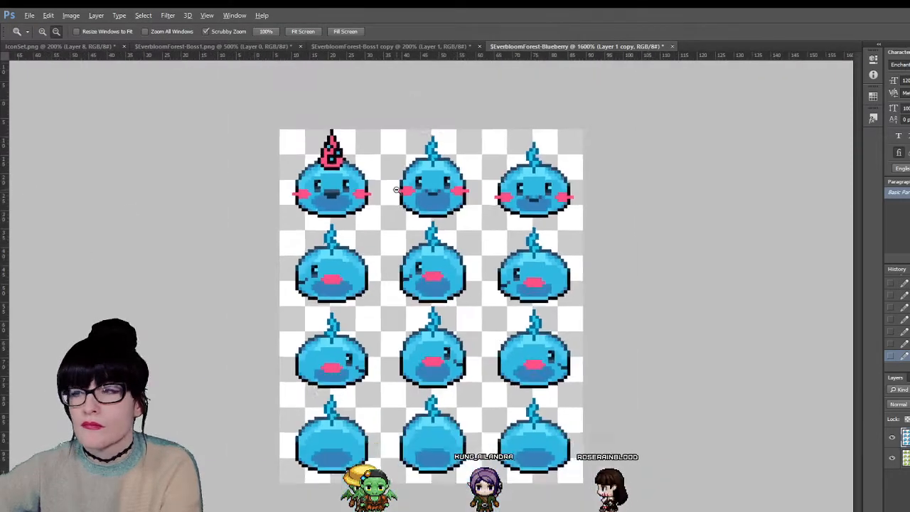
alt+click(440, 329)
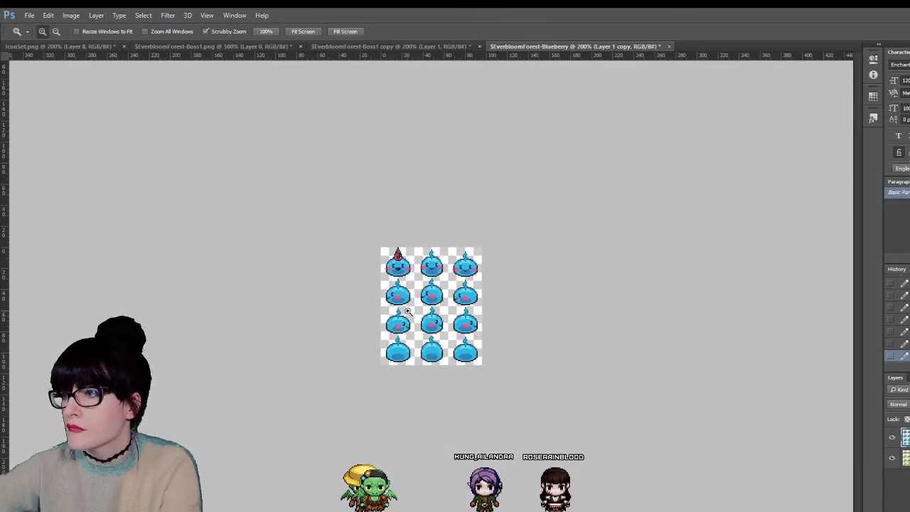
key(ctrl+plus)
key(ctrl+plus)
key(ctrl+plus)
key(ctrl+plus)
key(ctrl+plus)
key(ctrl+plus)
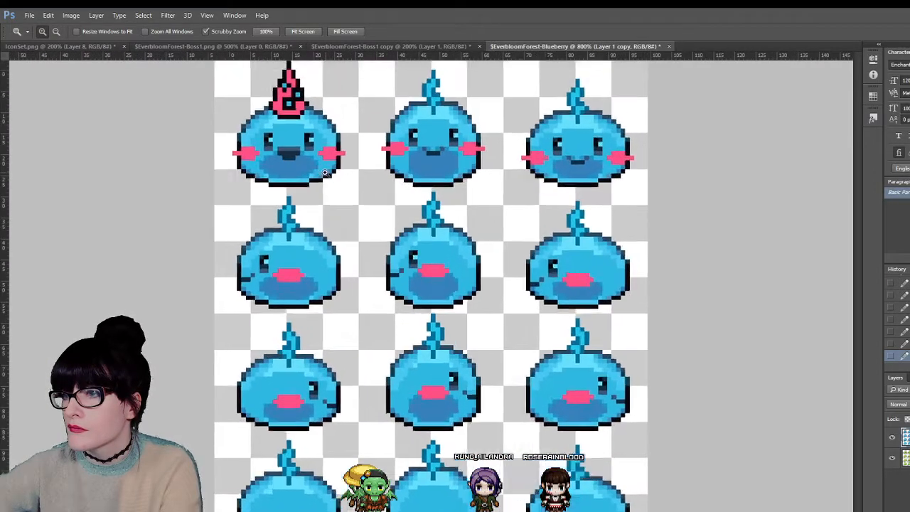
click(324, 172)
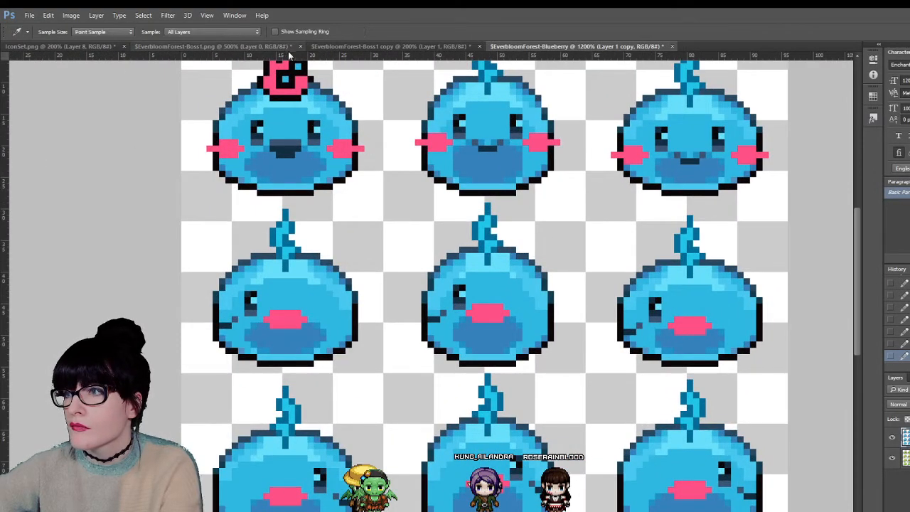
- Examine the original smiling mouths on the green slimes in the $EverbloomForest-Boss1 copy document
click(346, 47)
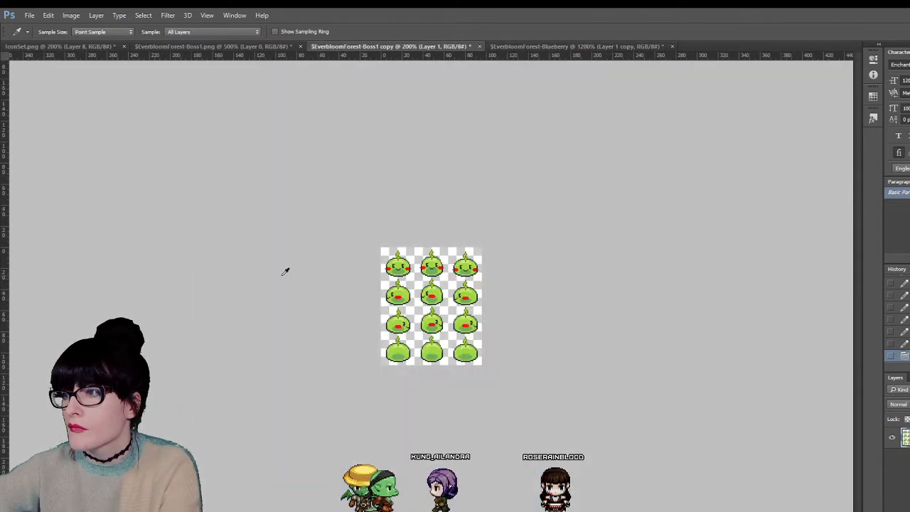
key(z)
click(365, 295)
click(365, 295)
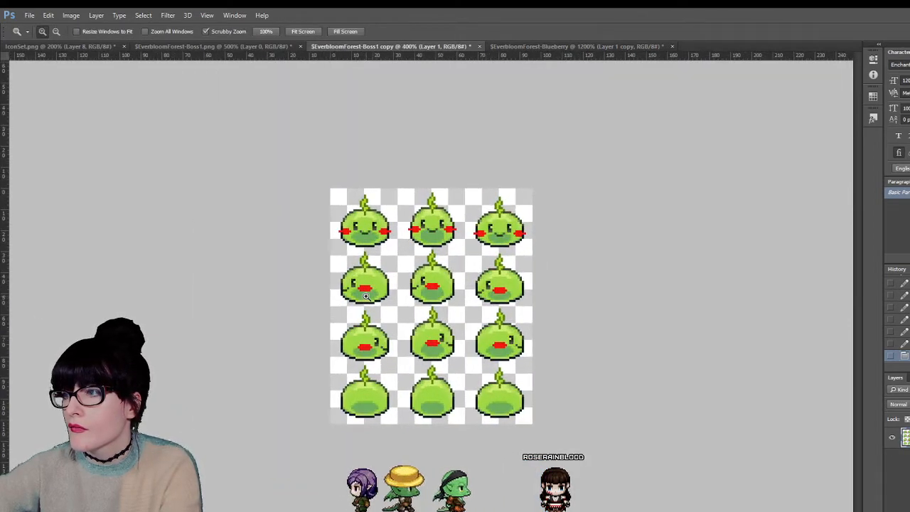
click(427, 214)
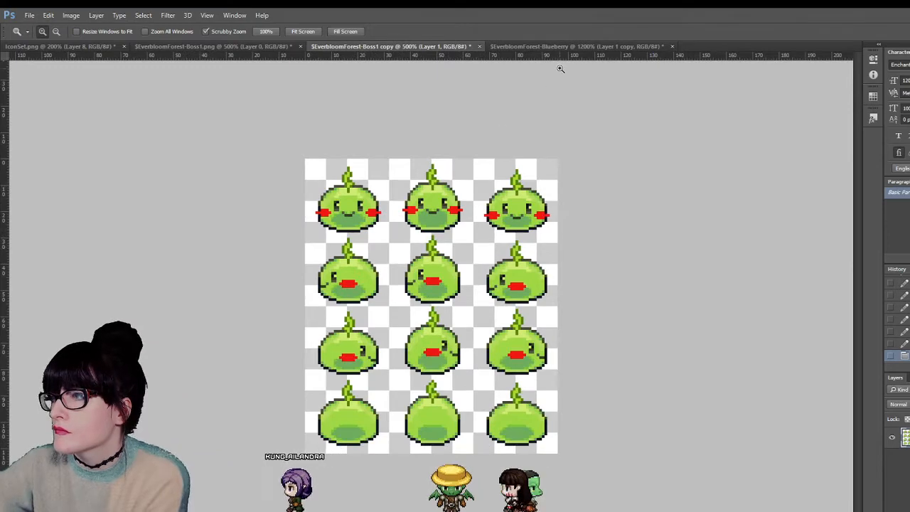
- Return to the $EverbloomForest-Blueberry document and repaint the upper row of the party-hat slime's mouth in sampled dark navy
click(560, 46)
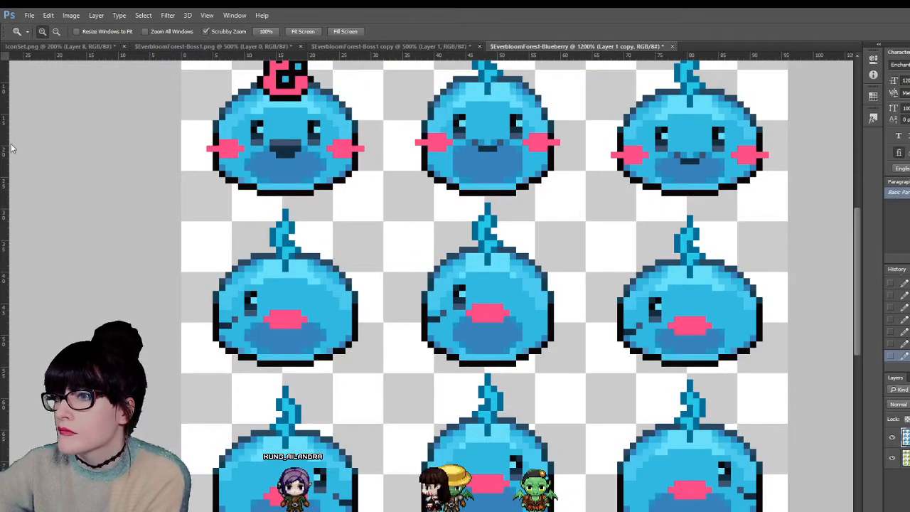
key(i)
key(b)
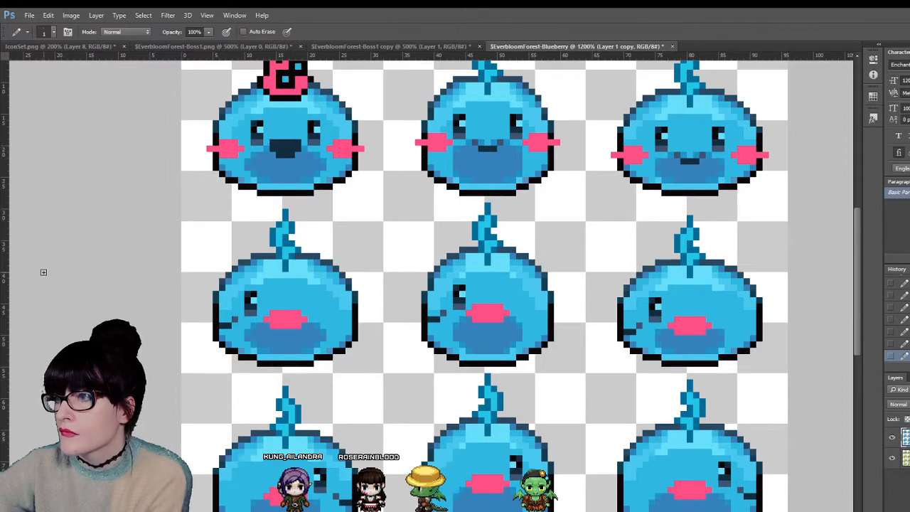
- Compare the blue slime sheet with the green one in $EverbloomForest-Boss1 copy, both viewed at 200%
key(z)
alt+click(349, 295)
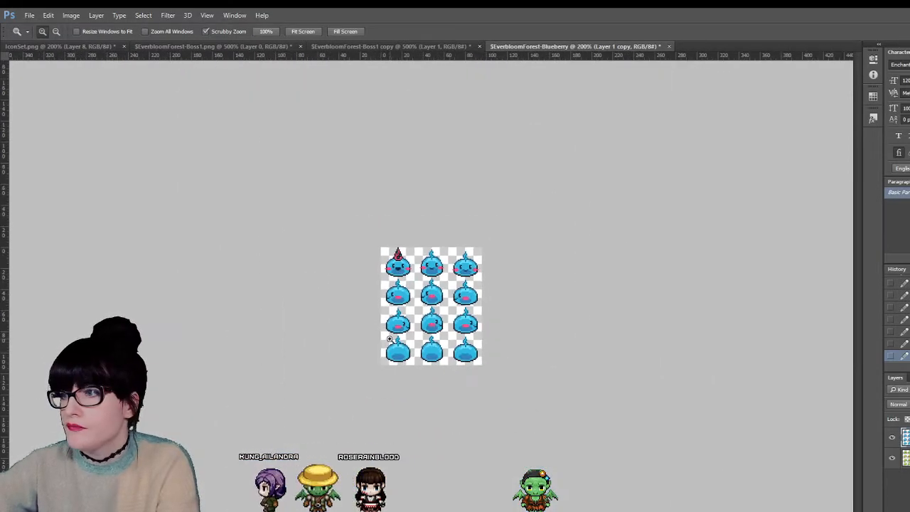
drag(390, 339, 137, 174)
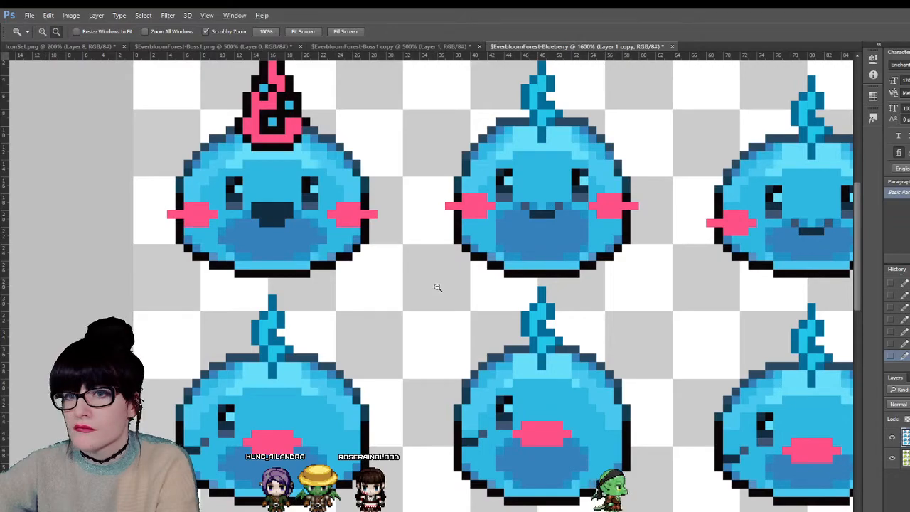
drag(437, 287, 438, 288)
click(423, 45)
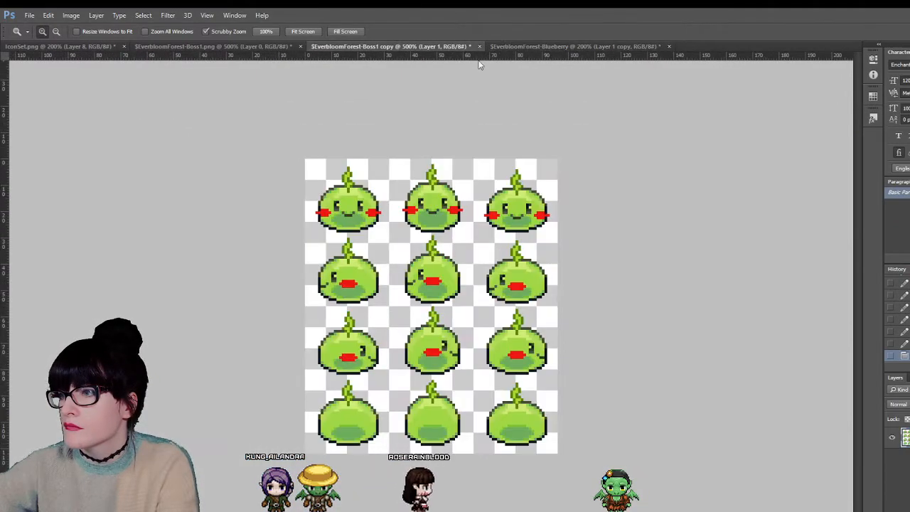
drag(449, 203, 449, 203)
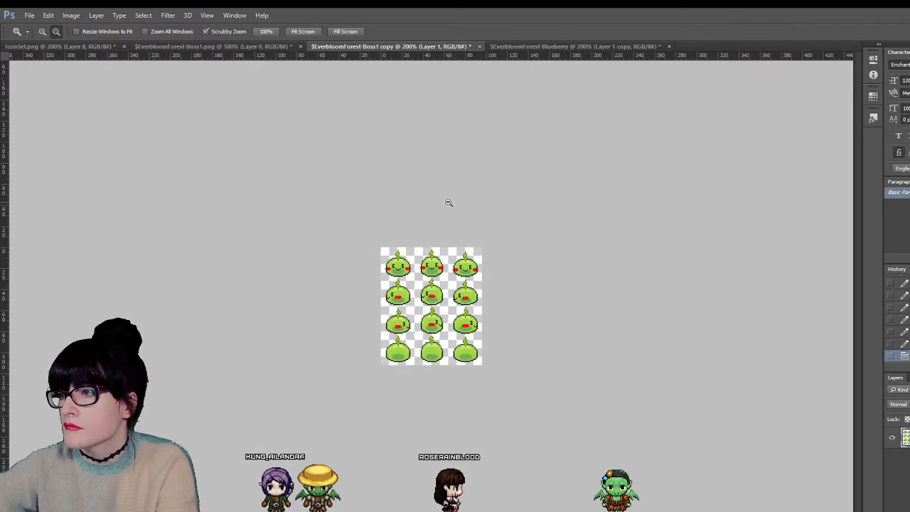
click(547, 47)
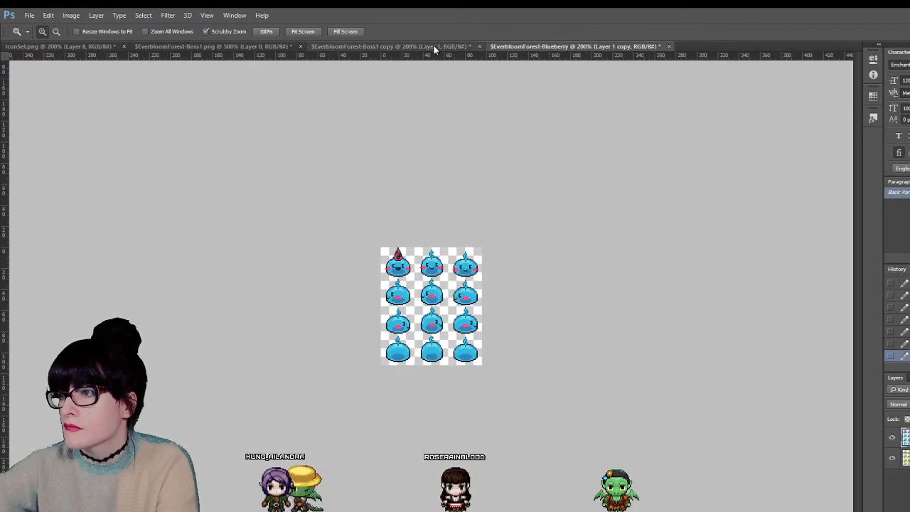
click(433, 47)
click(513, 44)
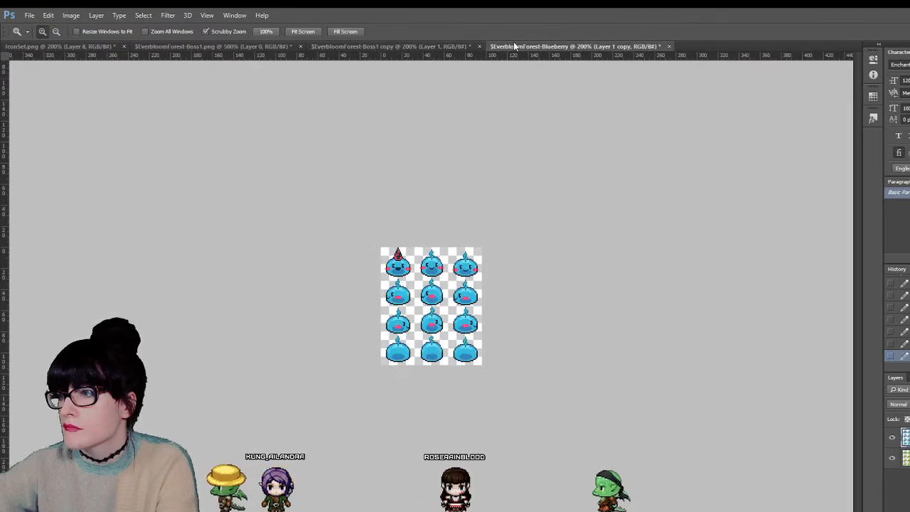
click(389, 266)
drag(390, 267, 334, 170)
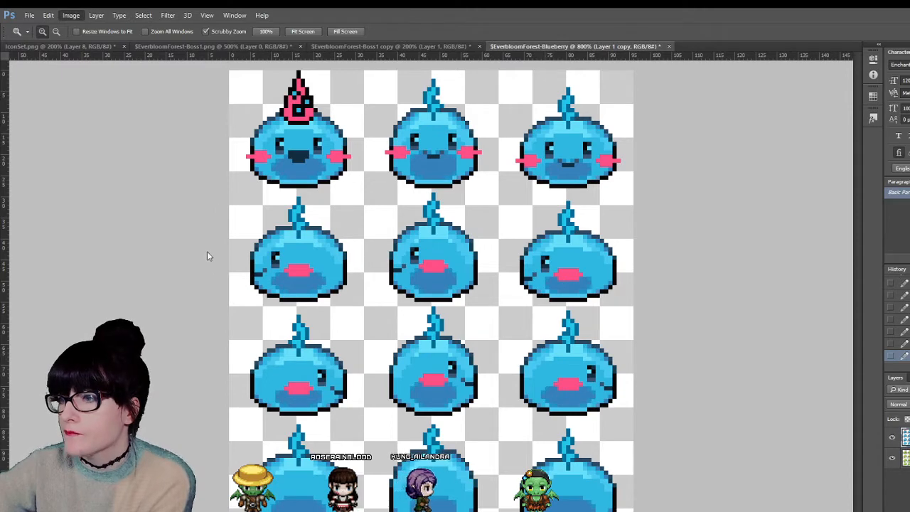
- Hide and reshow the blue slime layer to compare it with the green slimes beneath
key(i)
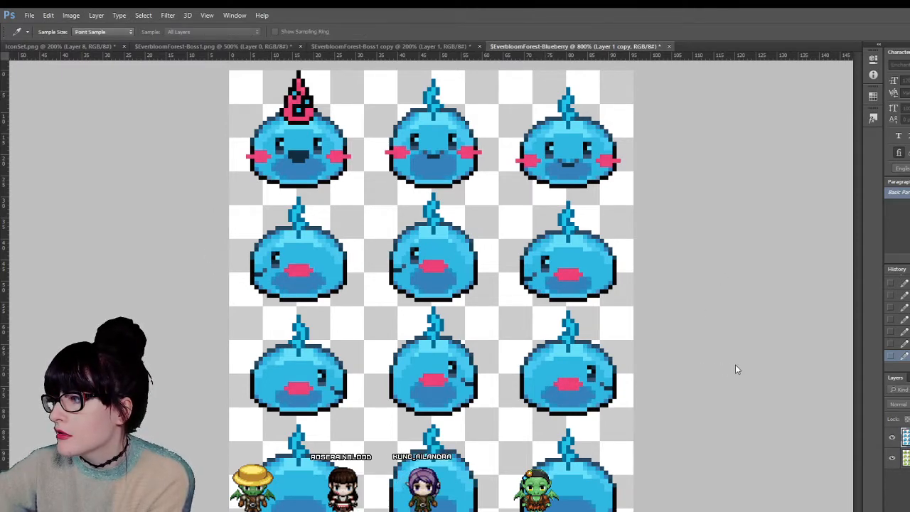
key(z)
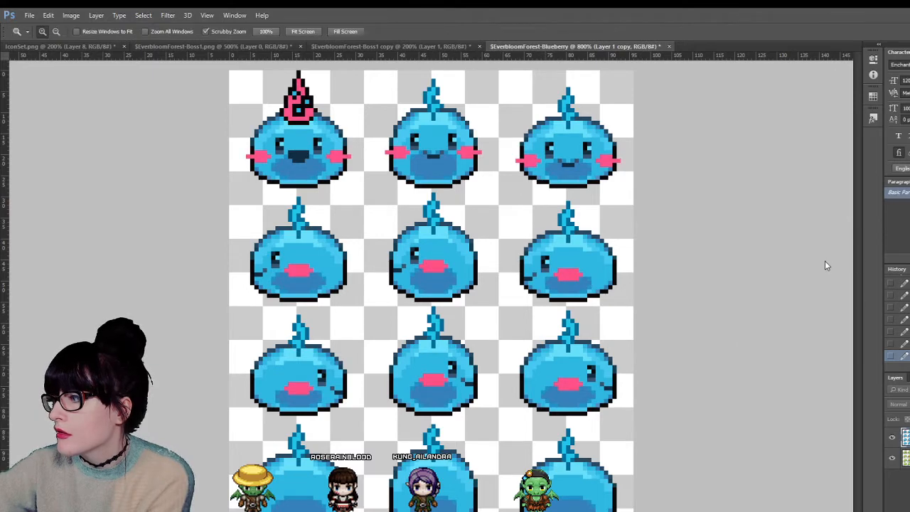
click(892, 437)
click(892, 437)
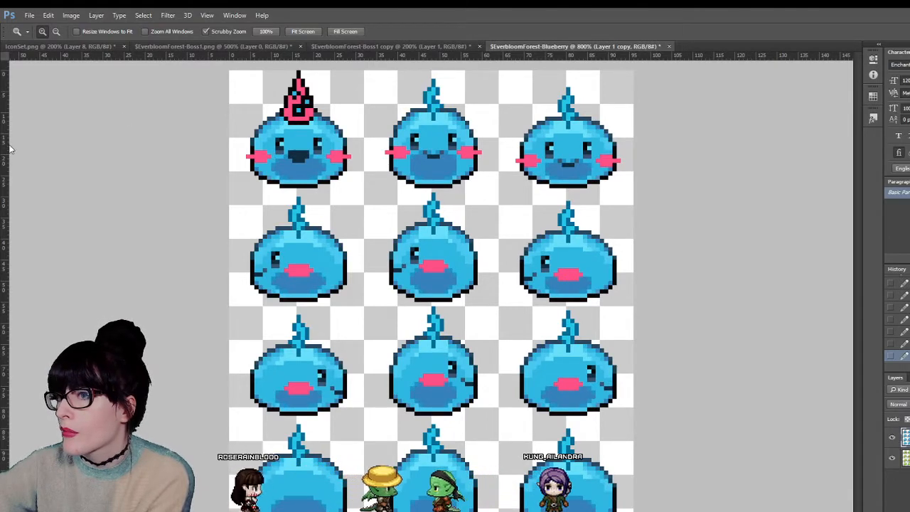
- Thin the party-hat slime's open mouth by painting over its upper row with a sampled colour
key(i)
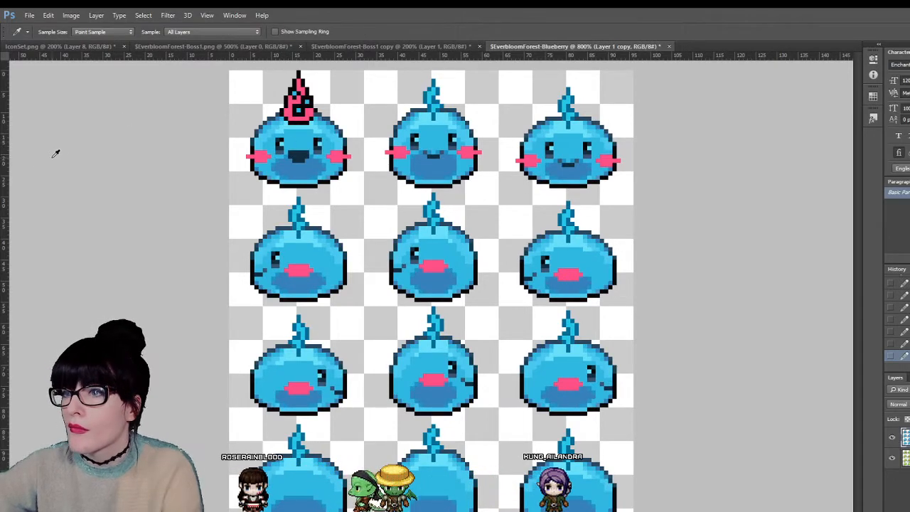
key(b)
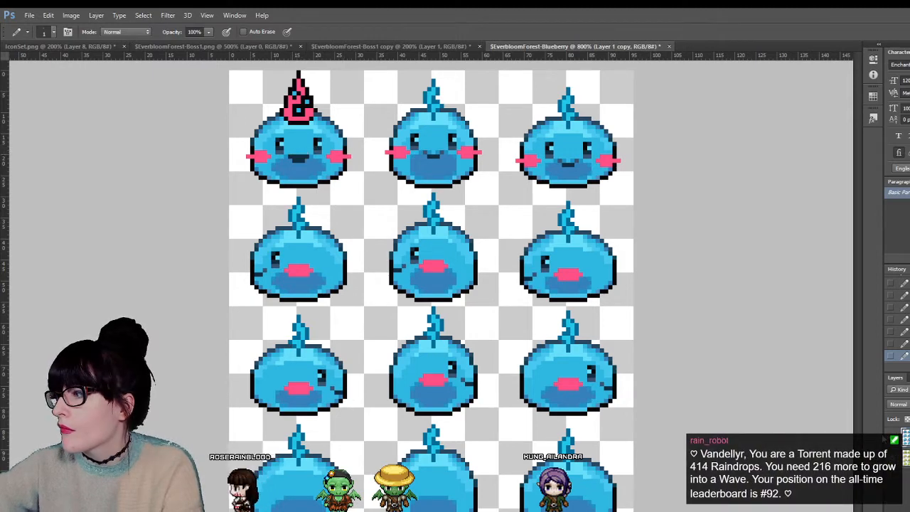
key(ctrl+z)
key(ctrl+z)
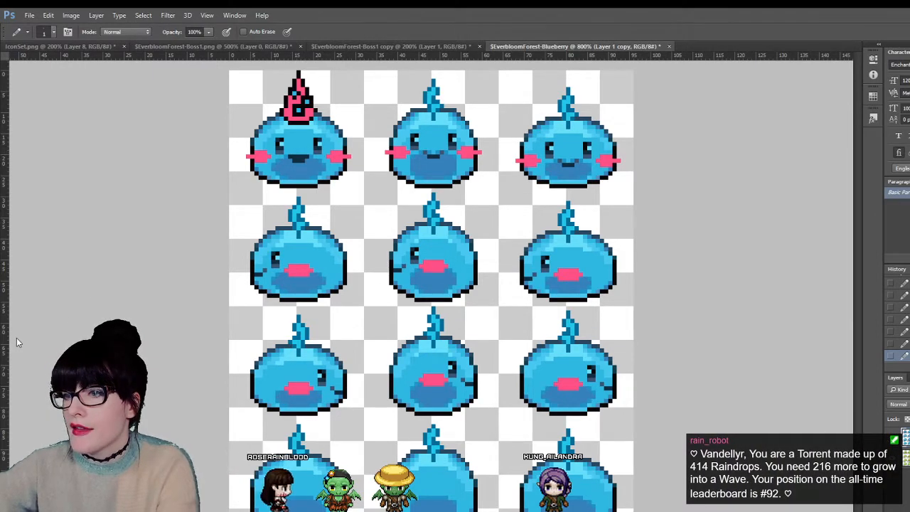
- Check the thinner mouth at 200%, comparing the blue slimes with the green layer beneath
key(z)
mouse_move(431, 306)
mouse_down()
mouse_move(369, 305)
mouse_move(405, 298)
mouse_up()
key(ctrl+z)
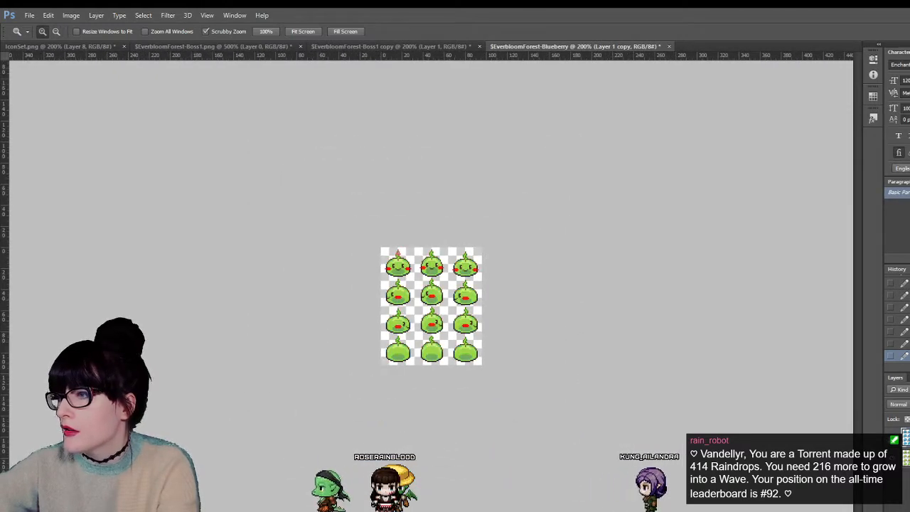
key(ctrl+z)
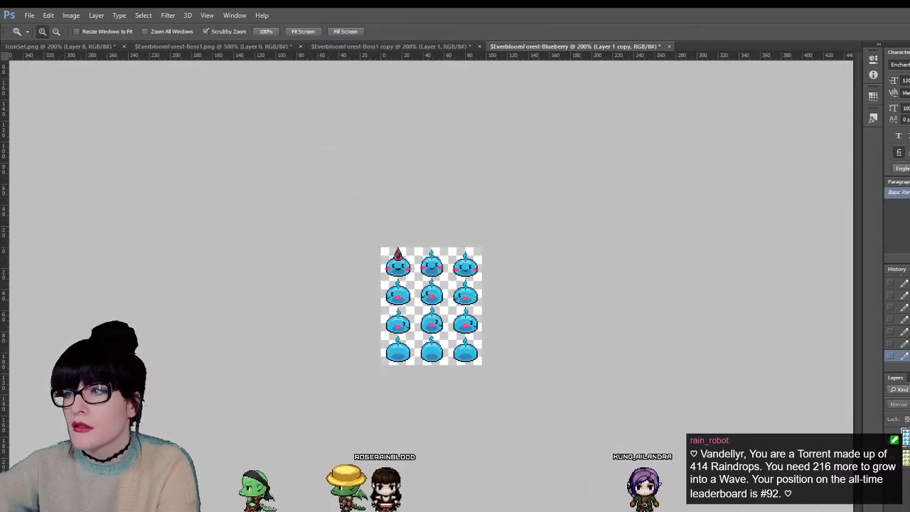
click(397, 246)
drag(396, 246, 335, 180)
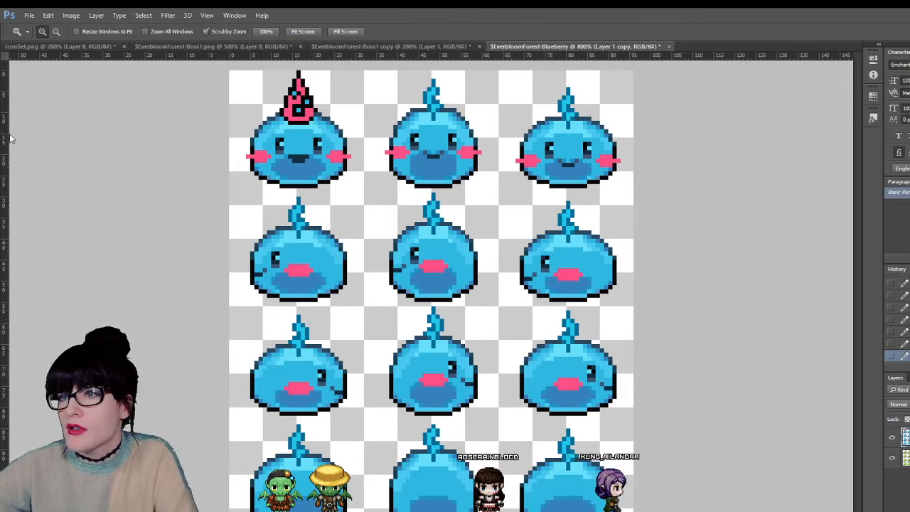
key(i)
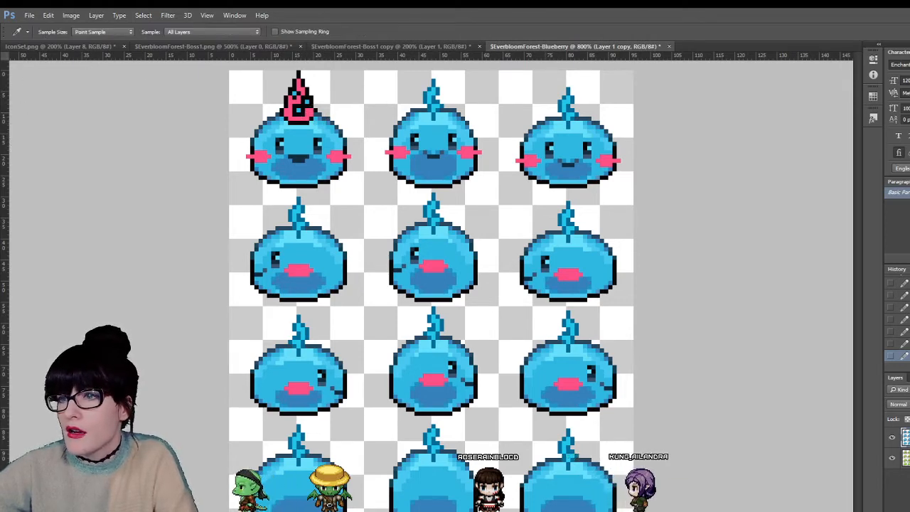
- Examine the party-hat slime's open mouth against the other blue slimes at several zoom levels between 200% and 800%
key(b)
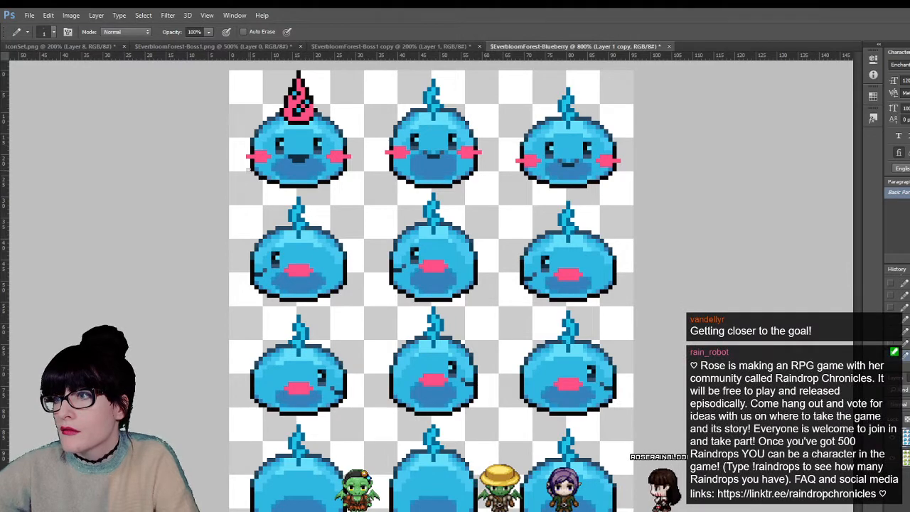
key(z)
alt+click(303, 291)
alt+click(303, 291)
alt+click(303, 291)
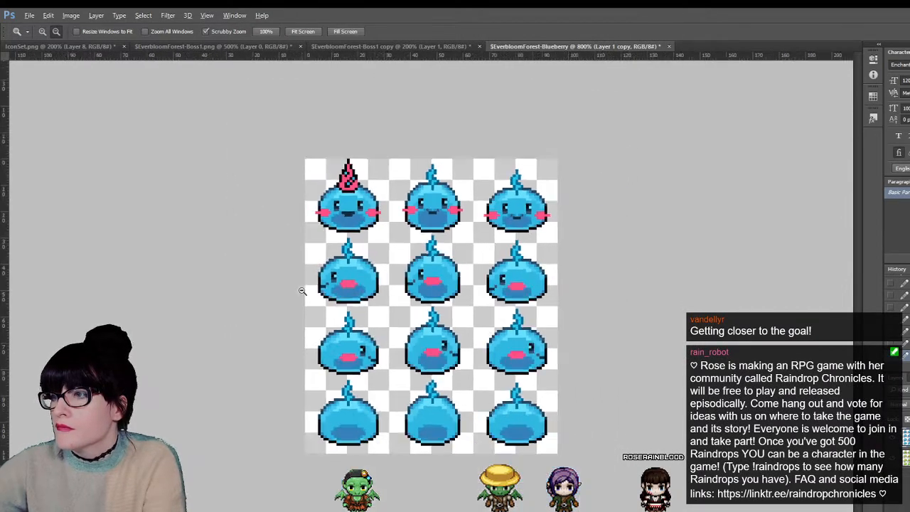
alt+click(303, 291)
alt+click(303, 291)
alt+click(418, 307)
click(389, 265)
click(390, 265)
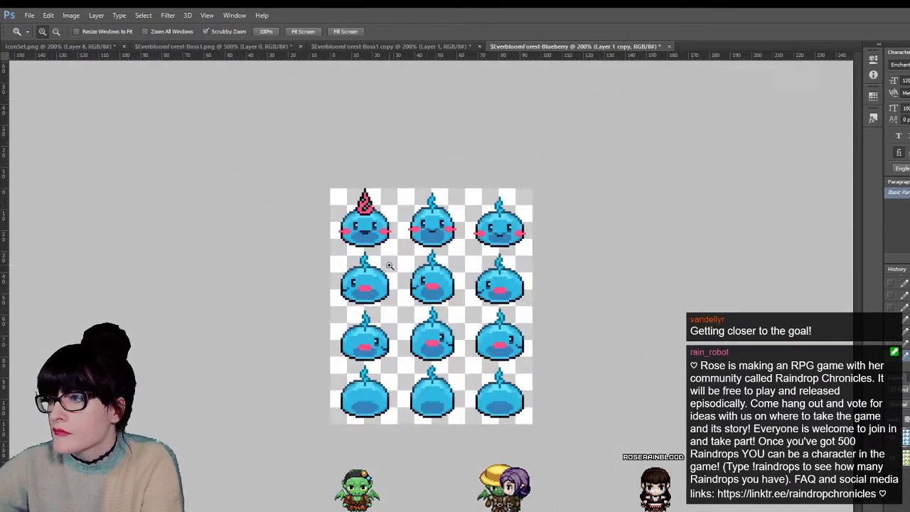
click(389, 265)
click(390, 266)
key(b)
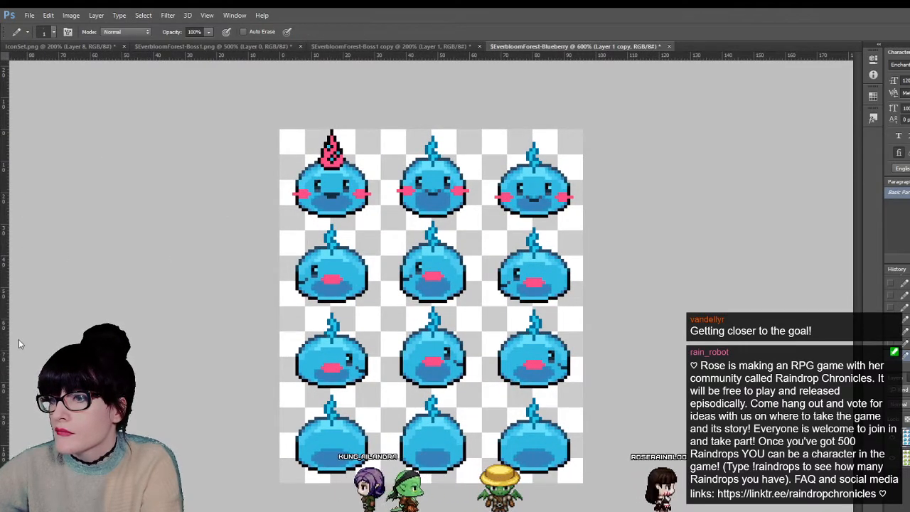
- Step through the edit history at 200% and settle on an earlier version of the party-hat slime's mouth
key(z)
alt+click(456, 267)
alt+click(457, 268)
alt+click(456, 267)
alt+click(456, 267)
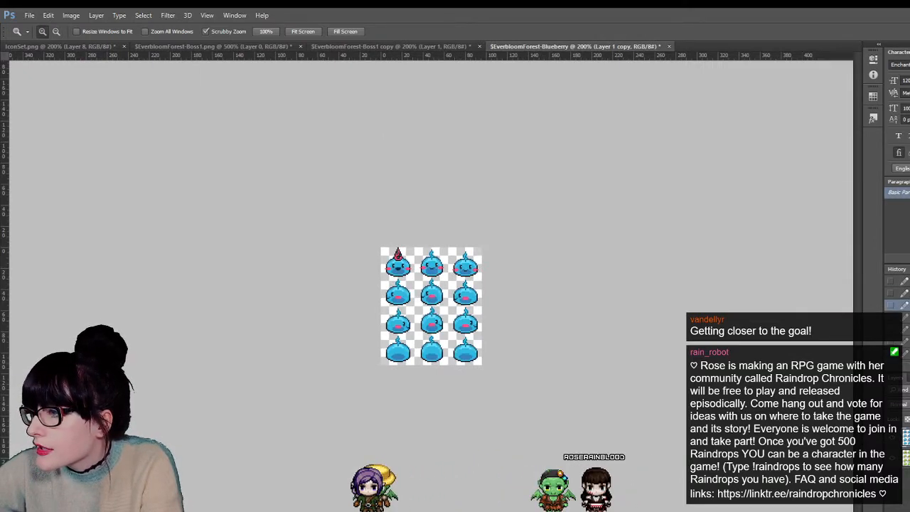
key(ctrl+shift+z)
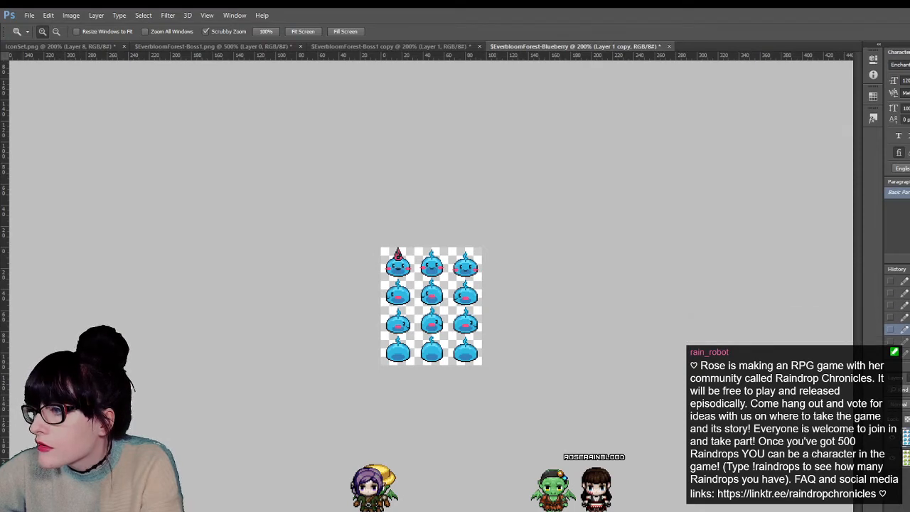
- Shift the blue slime layer's hue from cyan toward a softer, slightly more violet blue and apply the adjustment
key(ctrl+plus)
key(ctrl+plus)
key(ctrl+plus)
key(ctrl+plus)
key(ctrl+plus)
key(ctrl+plus)
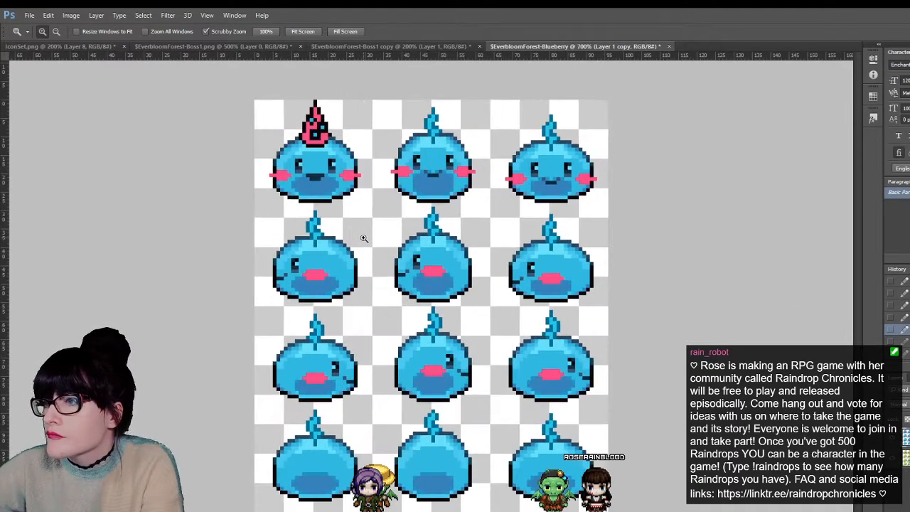
click(363, 238)
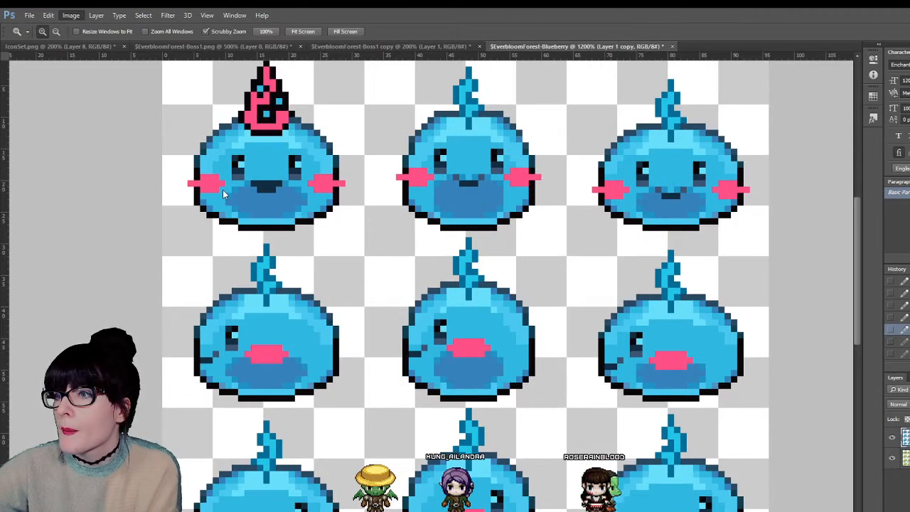
key(i)
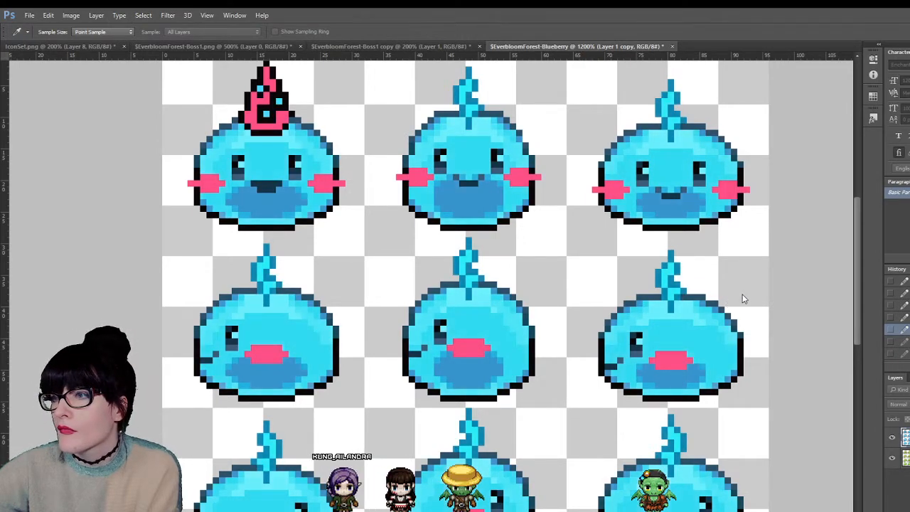
drag(730, 323, 741, 323)
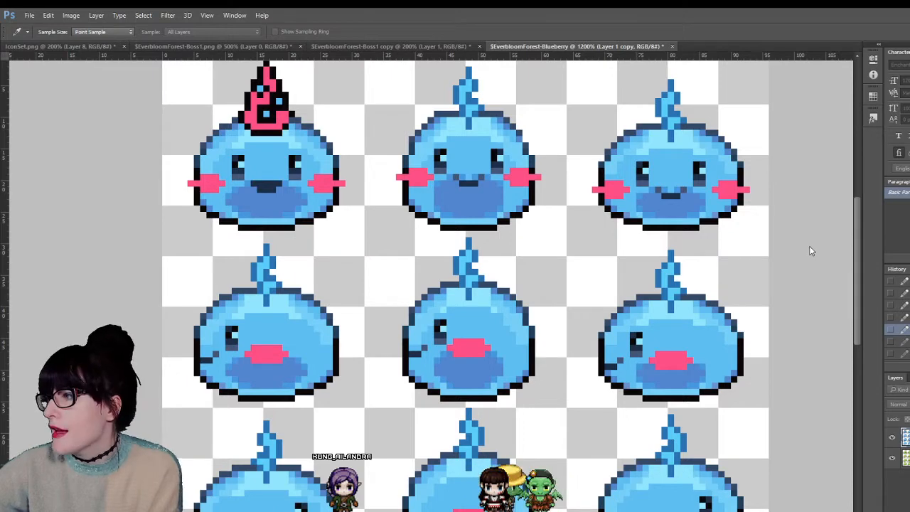
key(Return)
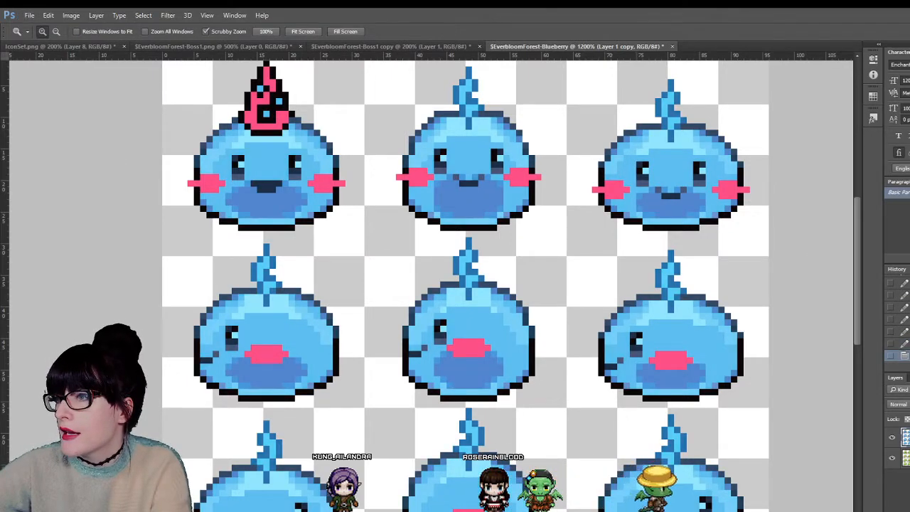
- Inspect the recoloured slimes from 300% to 3200% and compare them with the $EverbloomForest-Boss1 copy sheet
key(ctrl+z)
scroll(378, 237, down, 4)
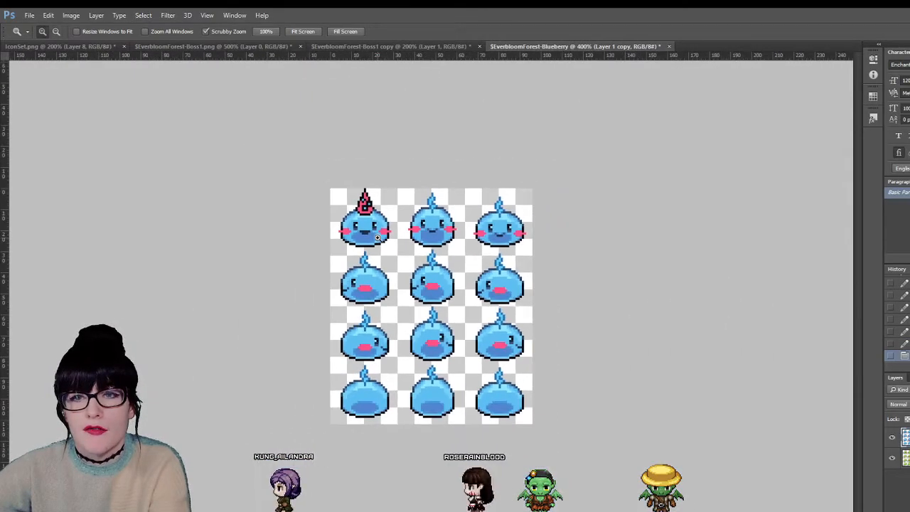
scroll(377, 237, down, 3)
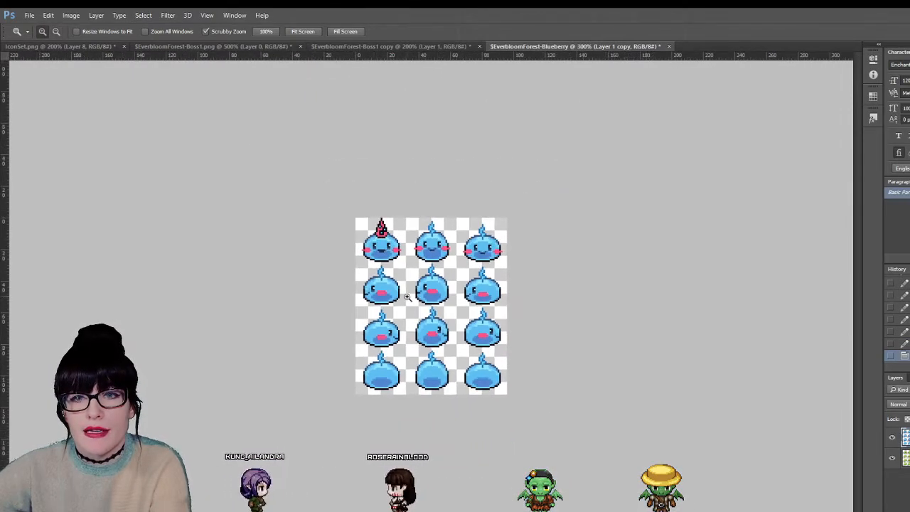
drag(378, 236, 396, 250)
scroll(396, 248, up, 6)
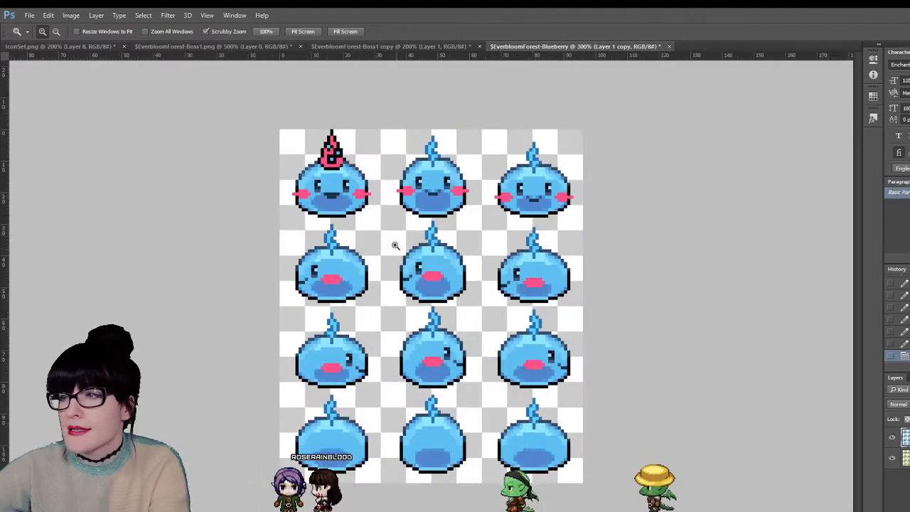
scroll(337, 182, up, 2)
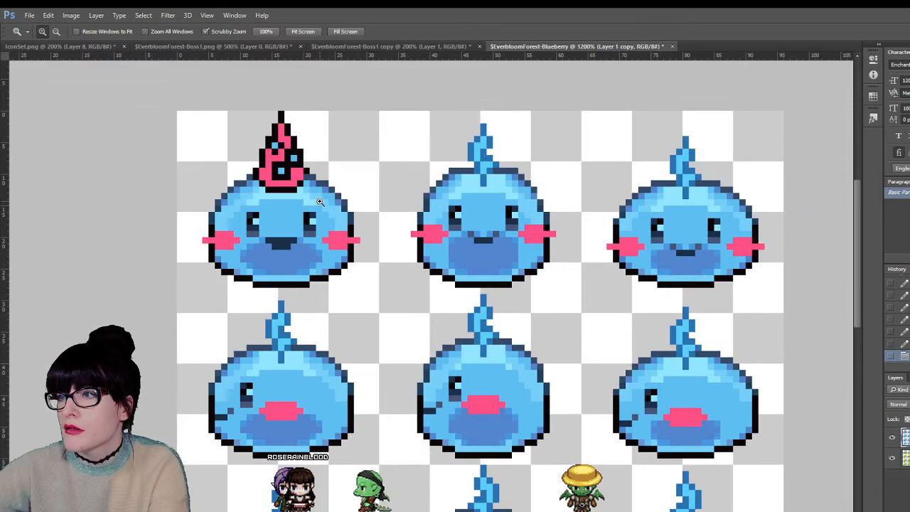
scroll(320, 202, up, 1)
scroll(320, 202, up, 2)
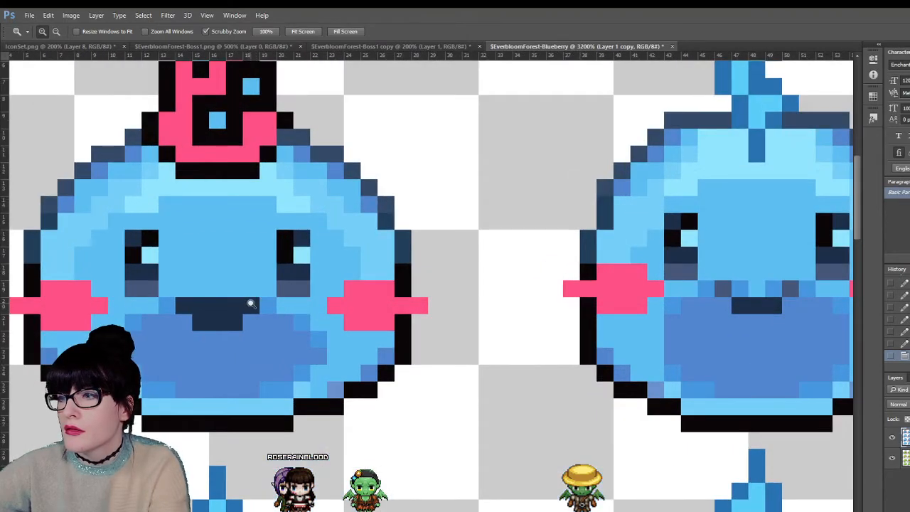
scroll(250, 303, down, 6)
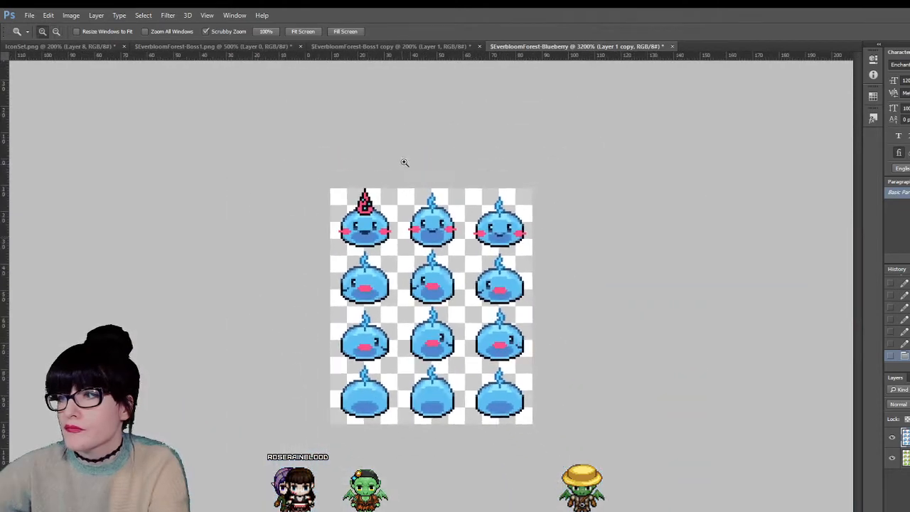
scroll(413, 123, down, 1)
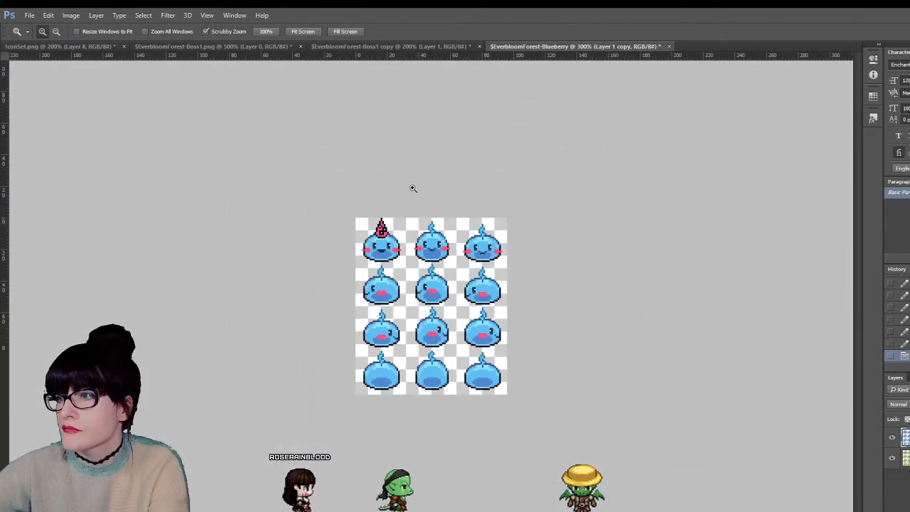
click(402, 46)
click(511, 46)
- Paint matching dark open mouths on the middle and last front-facing slimes with the 1-pixel Pencil
scroll(433, 309, up, 3)
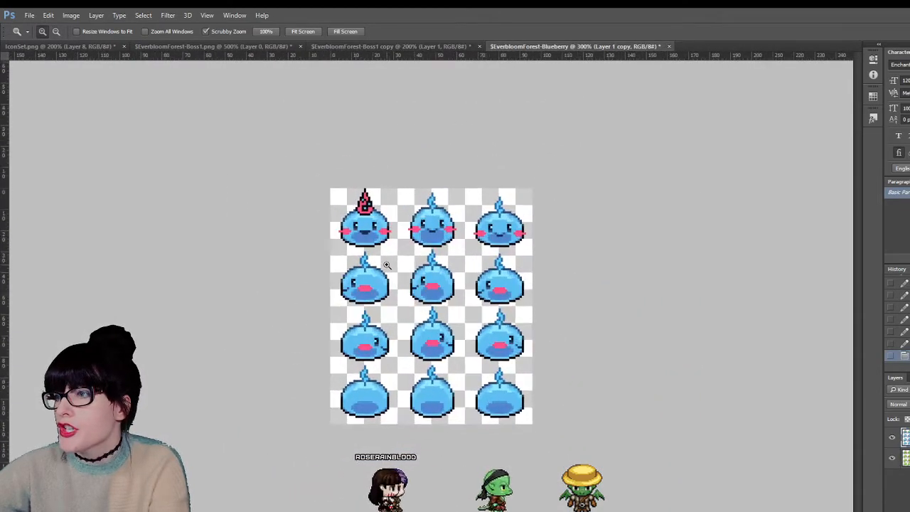
scroll(302, 138, up, 3)
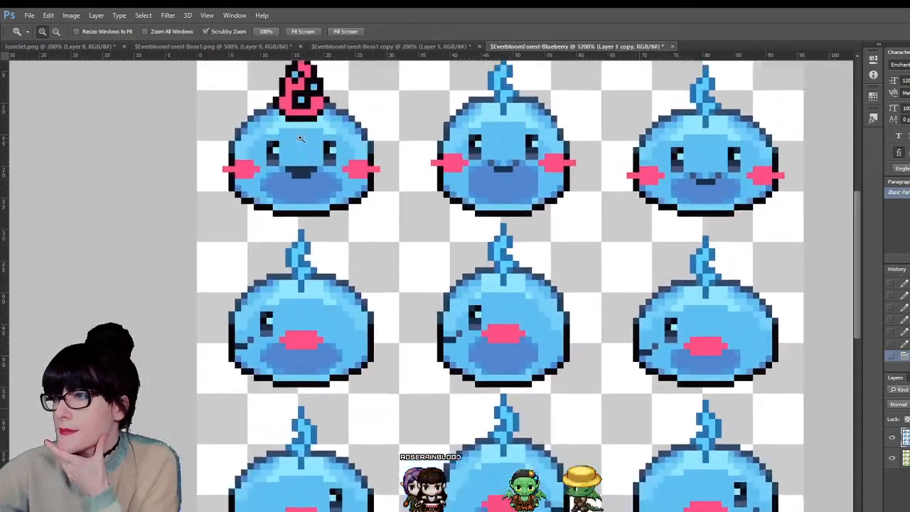
key(i)
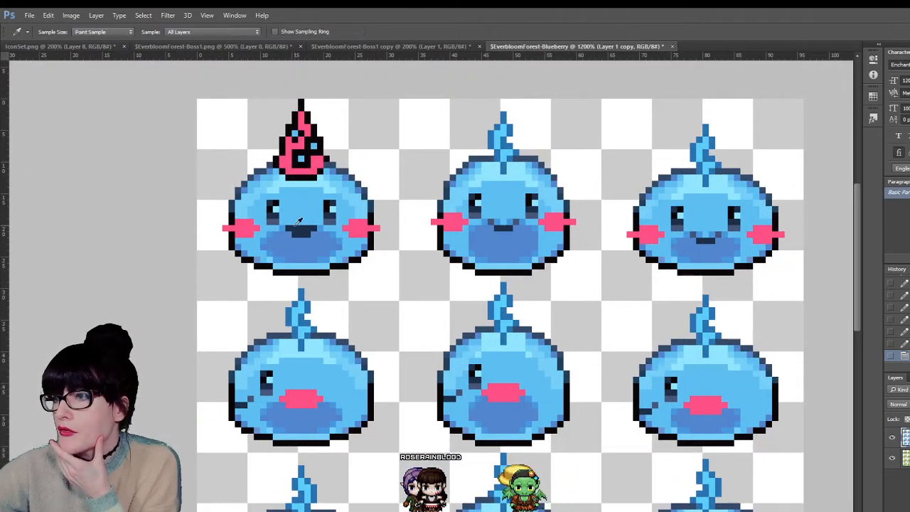
key(b)
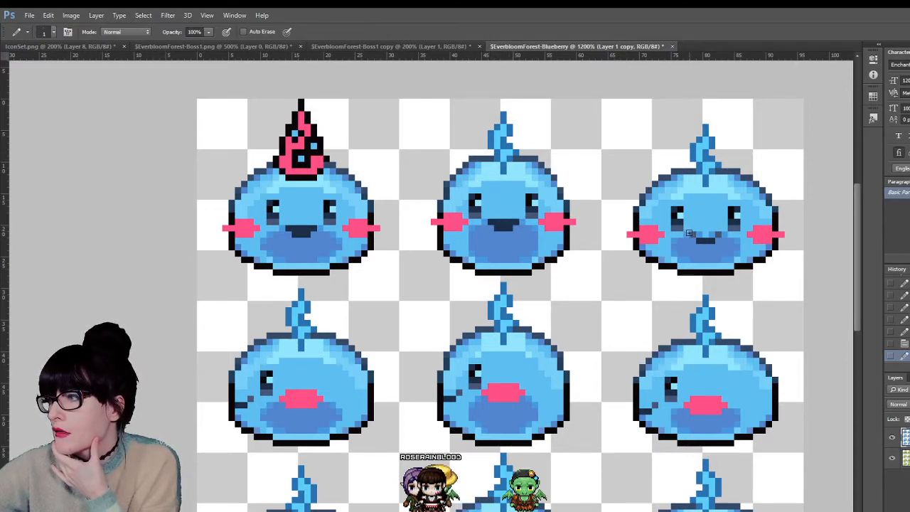
- Fill in dark open mouths on the left-facing slimes of the second row and the right-facing slimes of the third row
scroll(655, 365, down, 1)
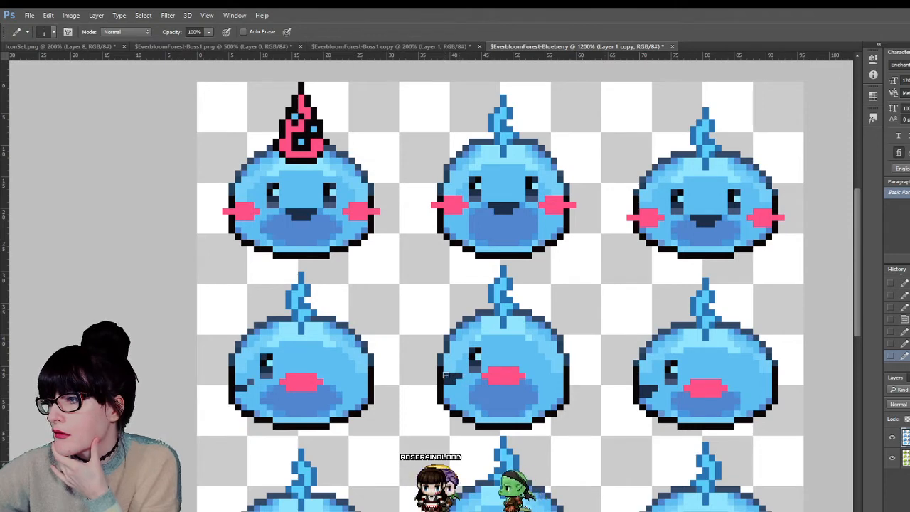
drag(446, 375, 455, 379)
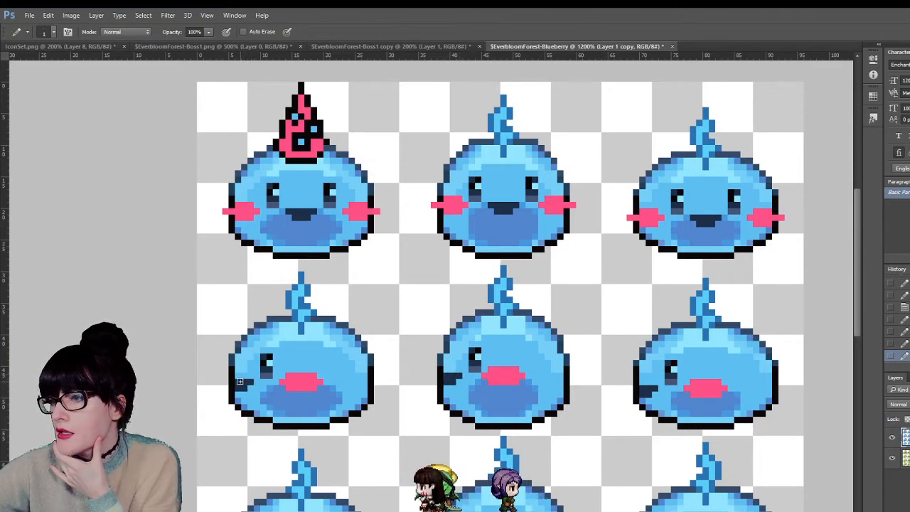
scroll(240, 382, down, 6)
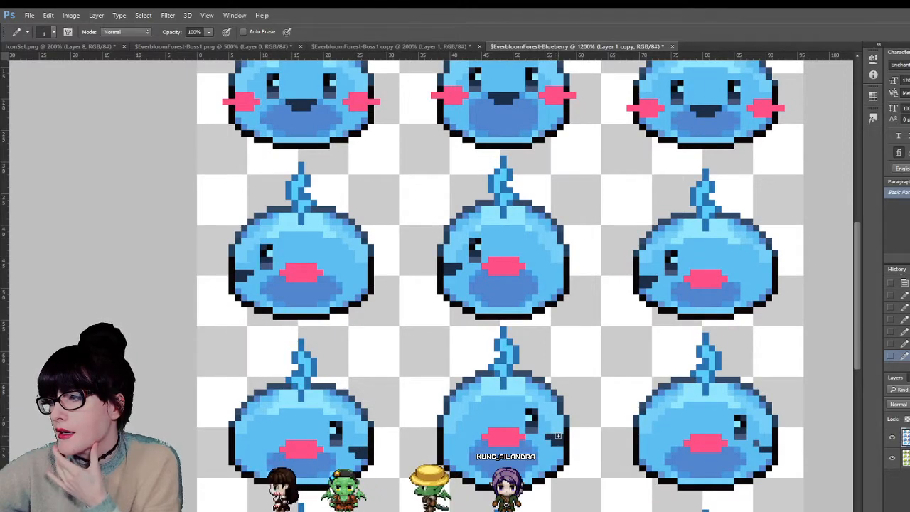
scroll(383, 194, down, 5)
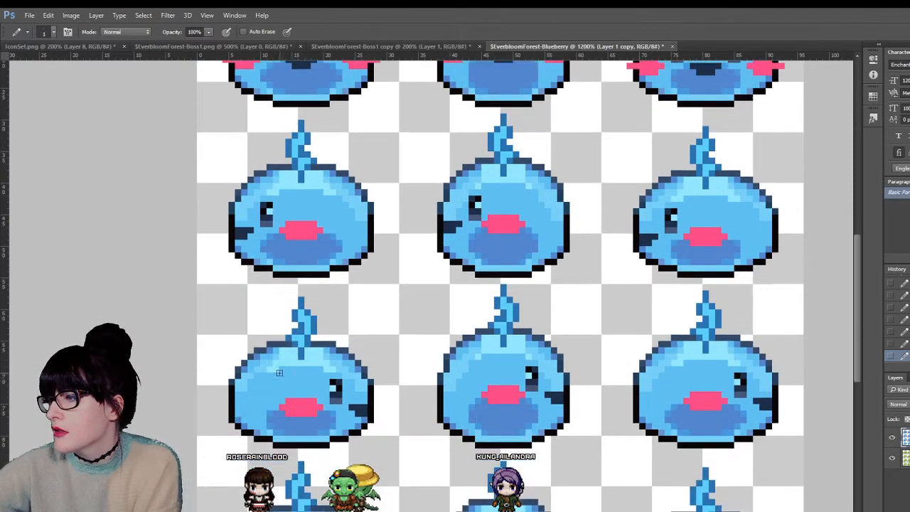
- Copy the pink party hat to a new layer, place it on the middle front-facing slime's head, and hide that layer
scroll(383, 193, up, 10)
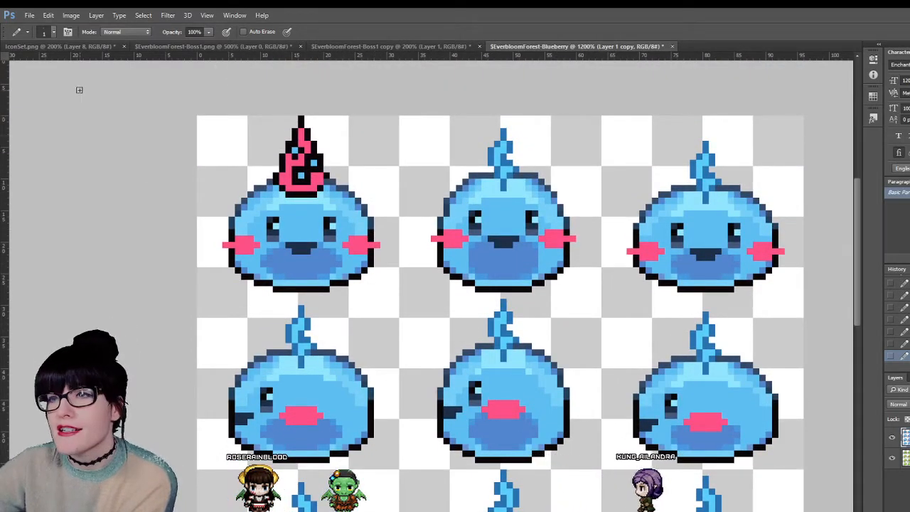
key(m)
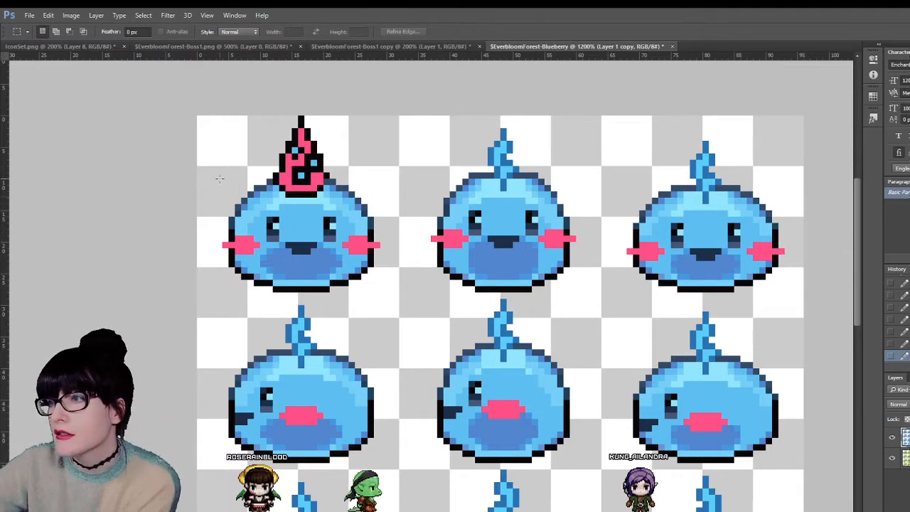
key(i)
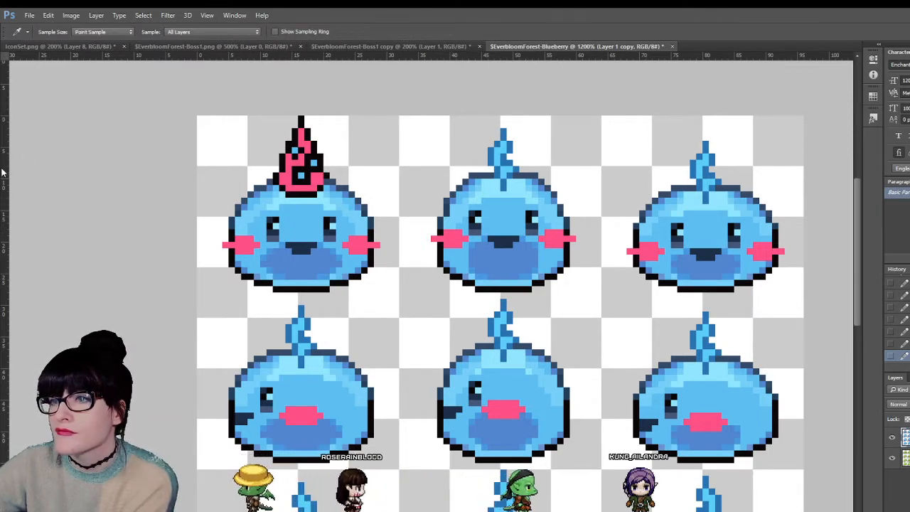
key(b)
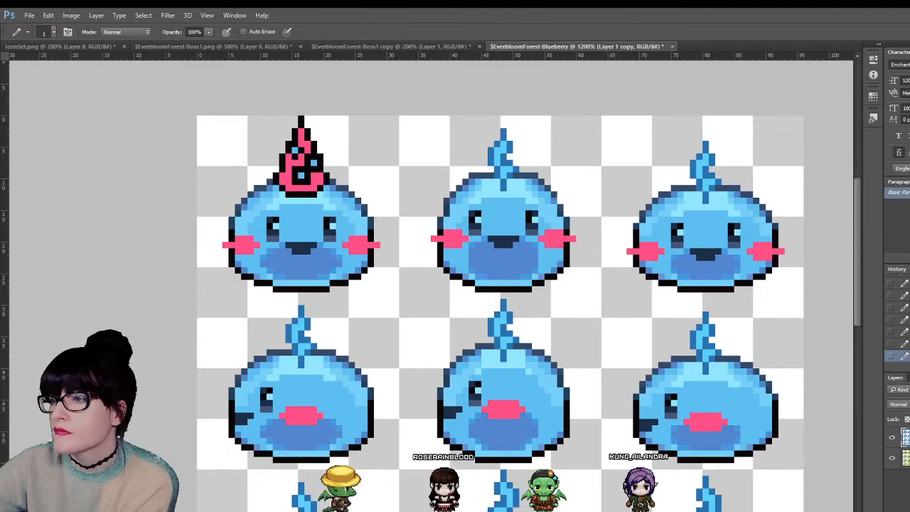
key(m)
scroll(559, 302, up, 1)
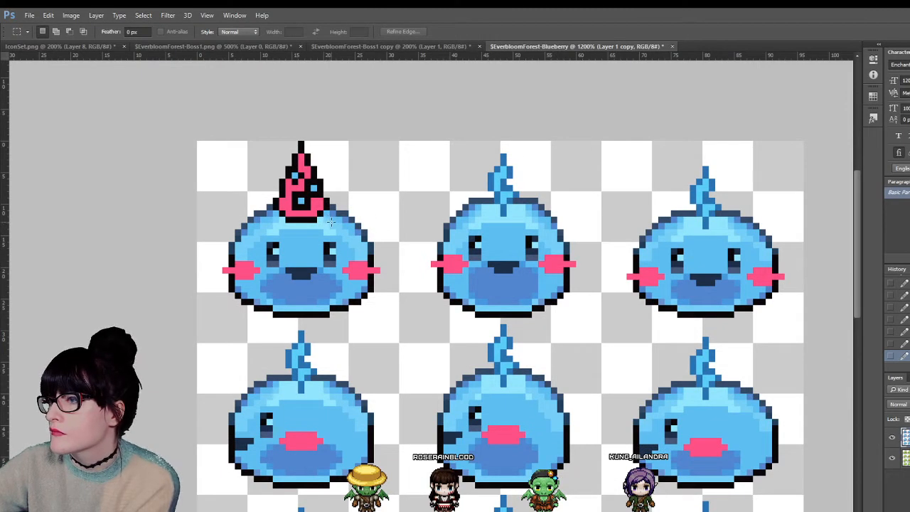
drag(268, 137, 268, 136)
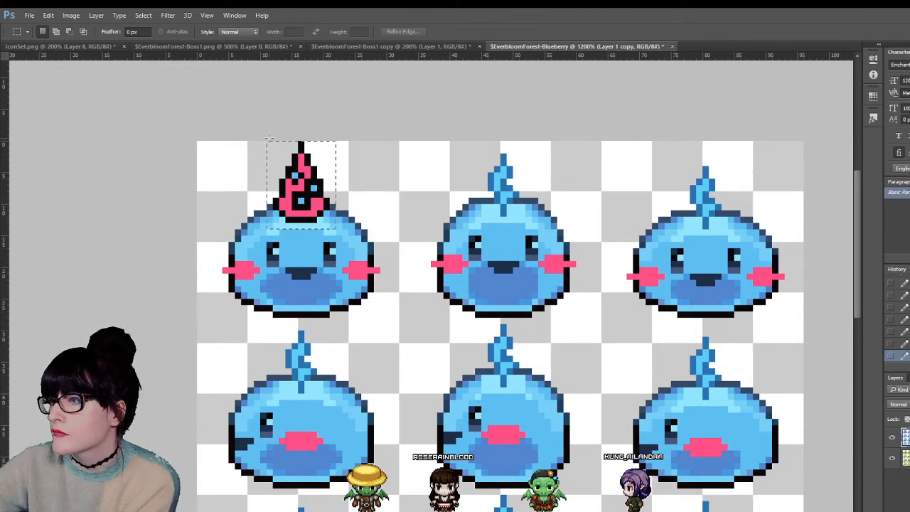
key(ctrl+j)
key(v)
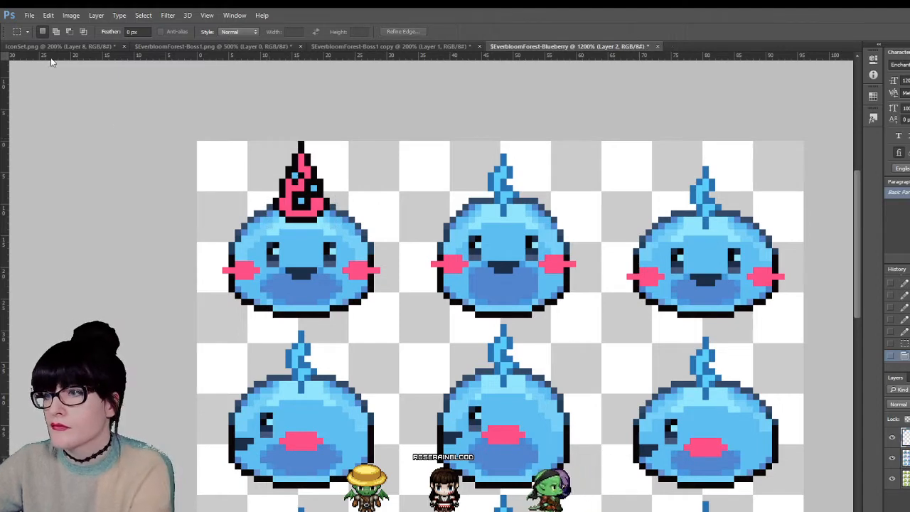
drag(293, 190, 496, 191)
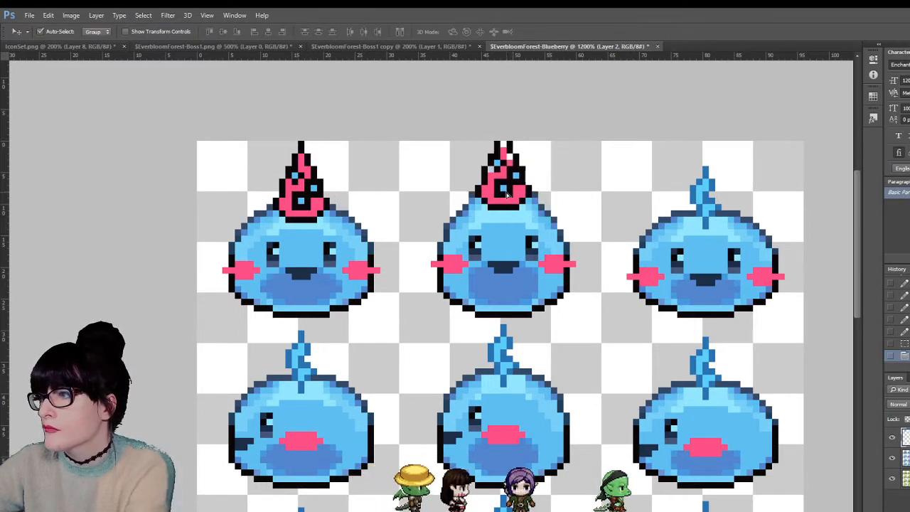
click(892, 439)
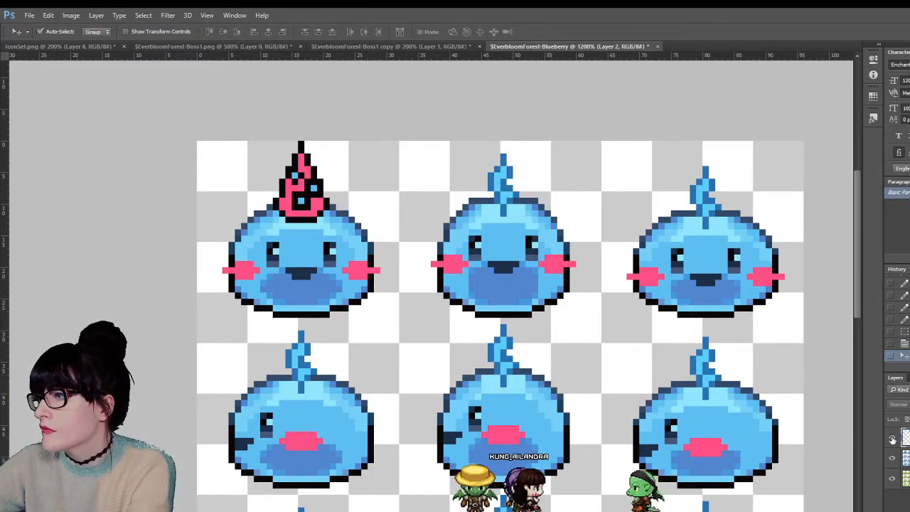
- Toggle the hat copy's layer to compare, and move the copy into the empty gap between the first and middle front-facing slimes
click(892, 439)
click(893, 439)
click(894, 440)
click(894, 440)
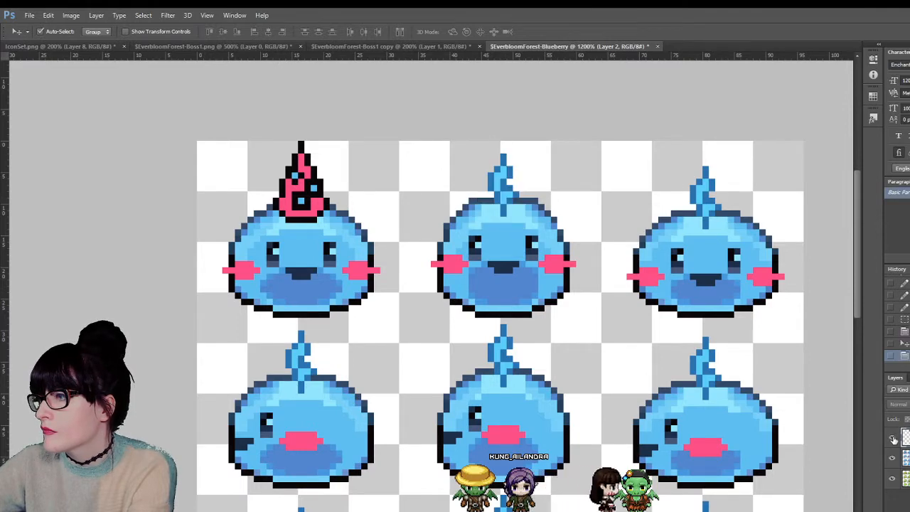
click(894, 440)
drag(504, 199, 404, 198)
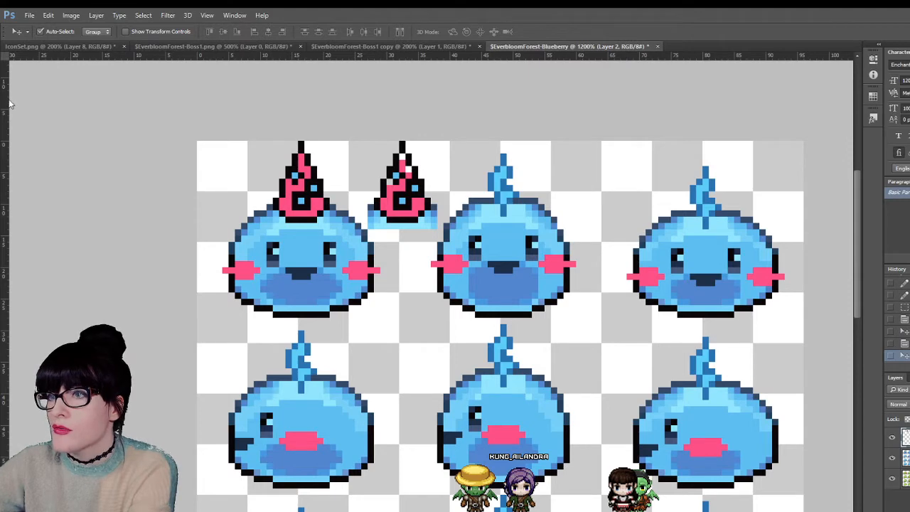
- Erase the leftover blue pixels around the hat copy and fill its missing pink pixels with the 1-pixel Pencil
key(m)
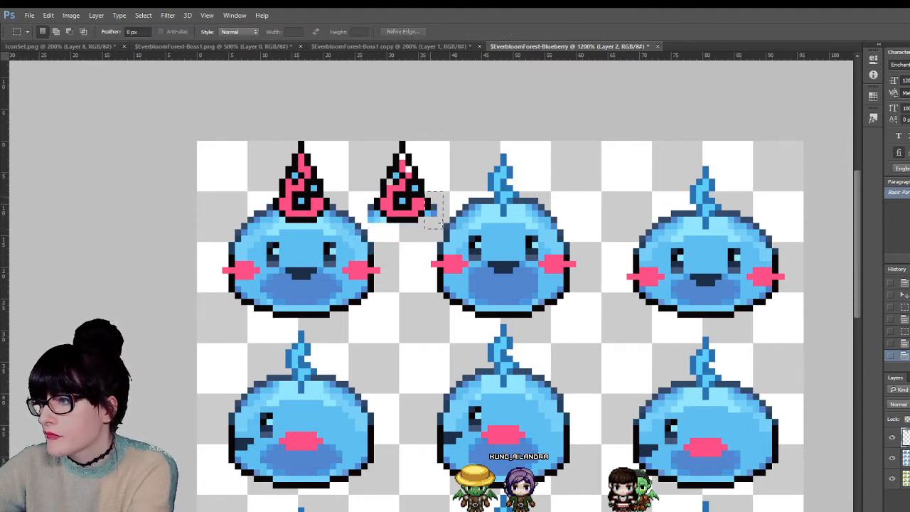
drag(438, 226, 443, 226)
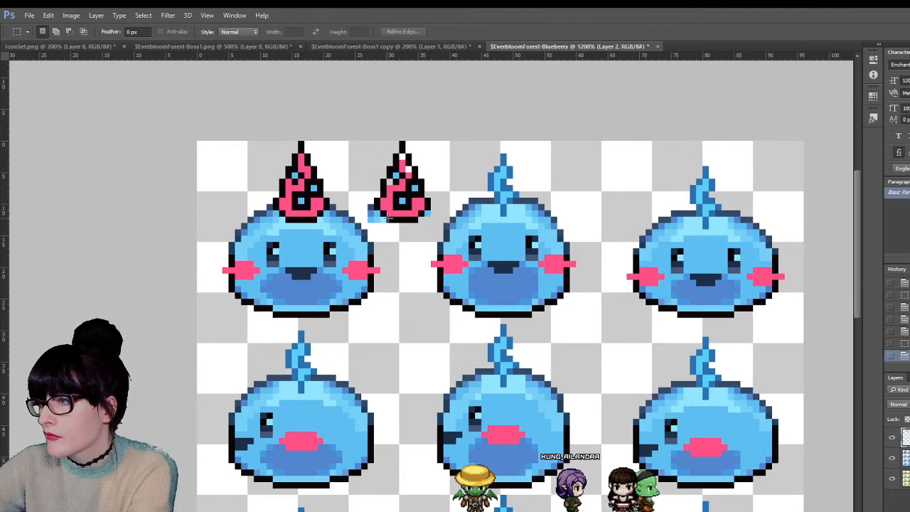
drag(378, 222, 363, 213)
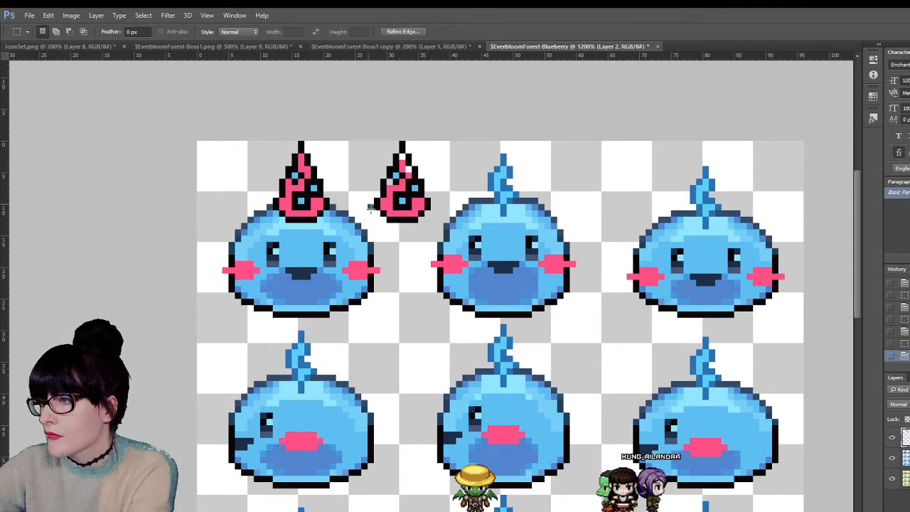
key(i)
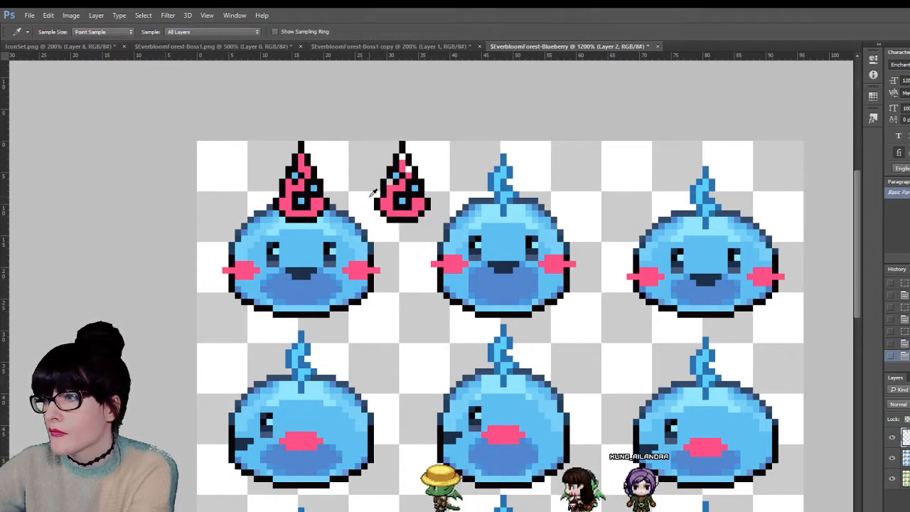
key(b)
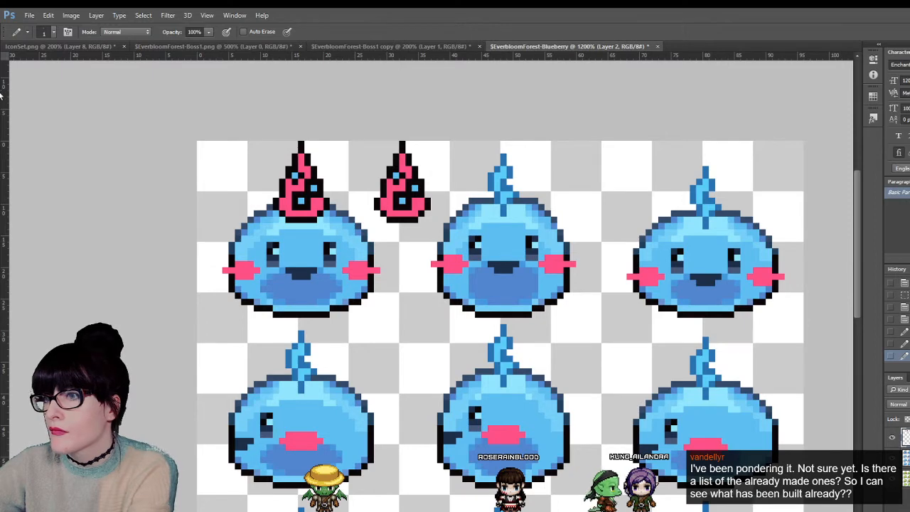
- Place the cleaned hat on the middle front-facing slime's head, one pixel higher than the first slime's hat, toggling its layer to check the fit
key(v)
drag(422, 204, 516, 193)
click(892, 439)
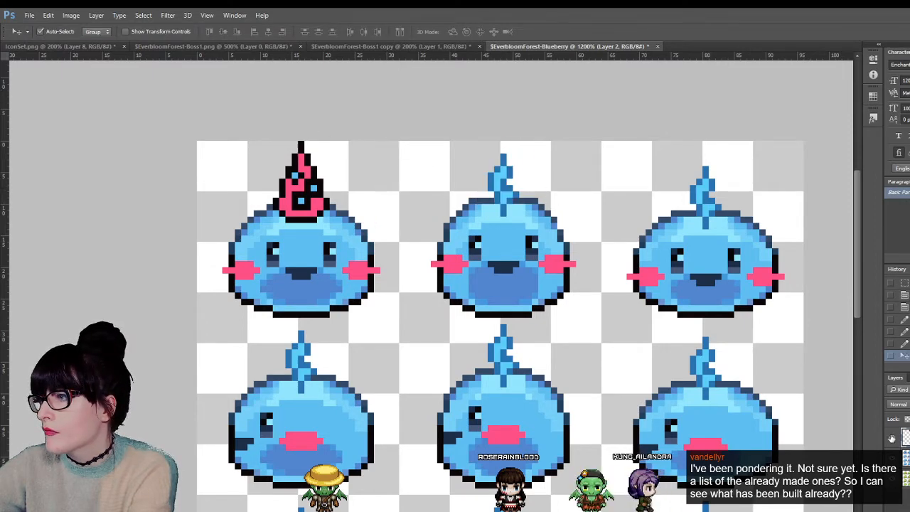
click(891, 439)
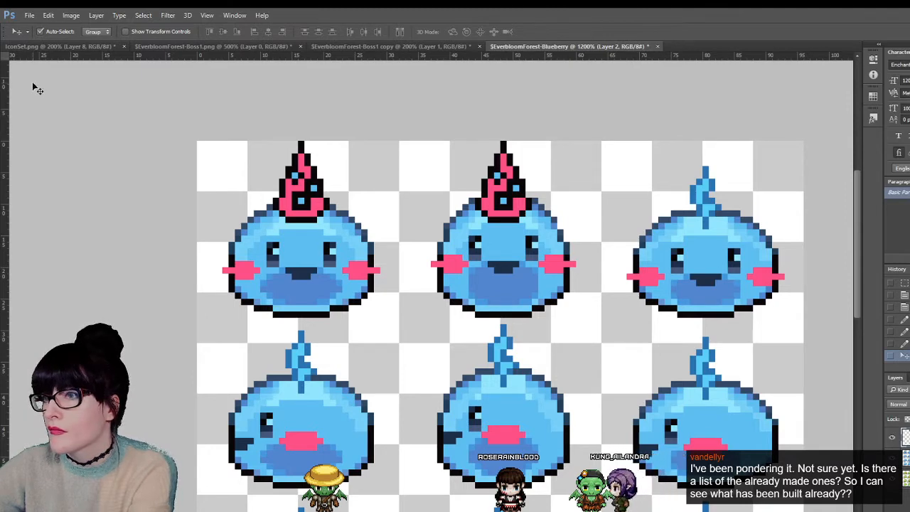
key(m)
drag(261, 140, 576, 220)
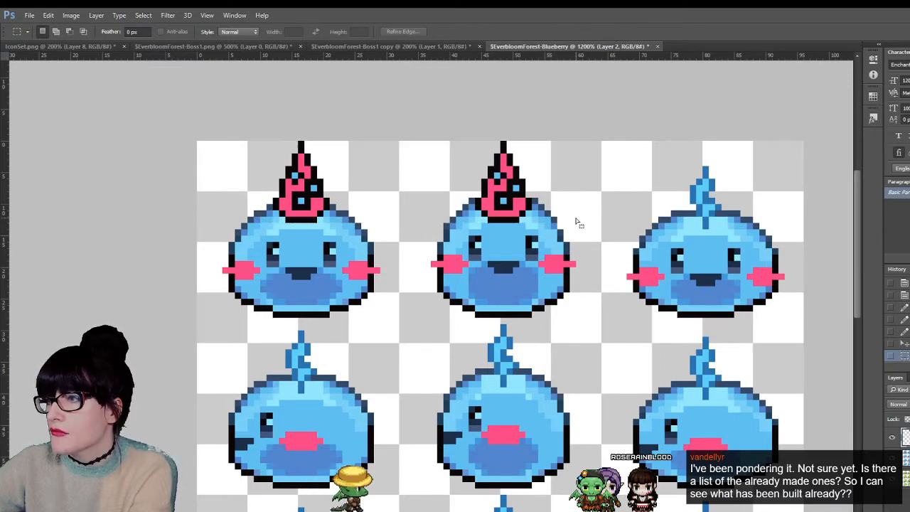
key(v)
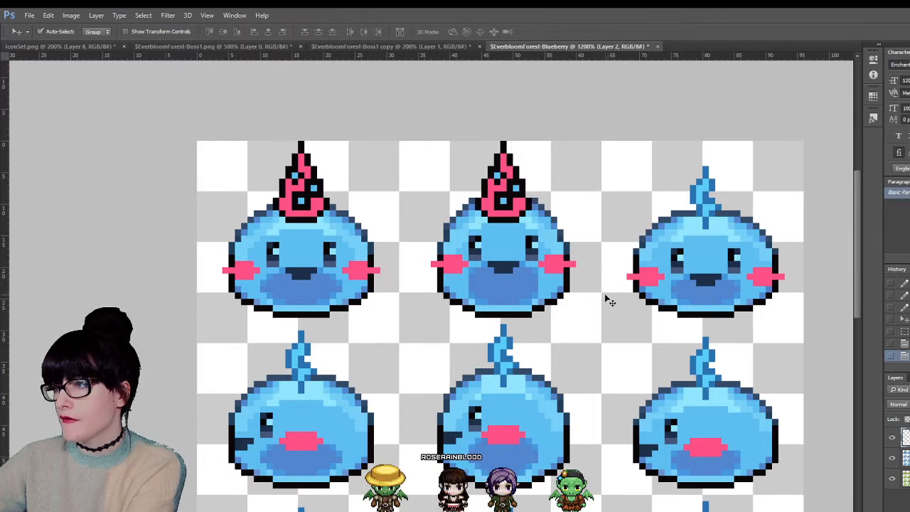
key(ctrl+d)
- Trim the topmost pixel off the tip of the first front-facing slime's hat
key(z)
alt+click(582, 332)
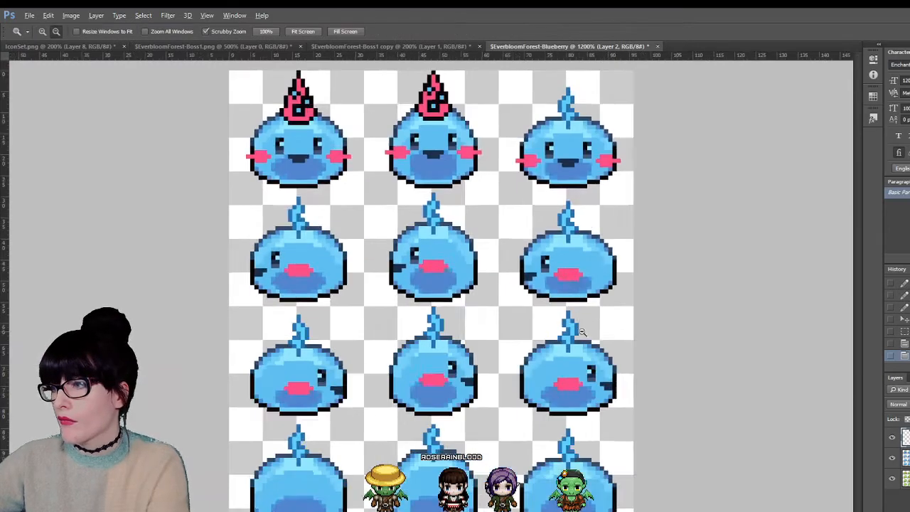
click(395, 200)
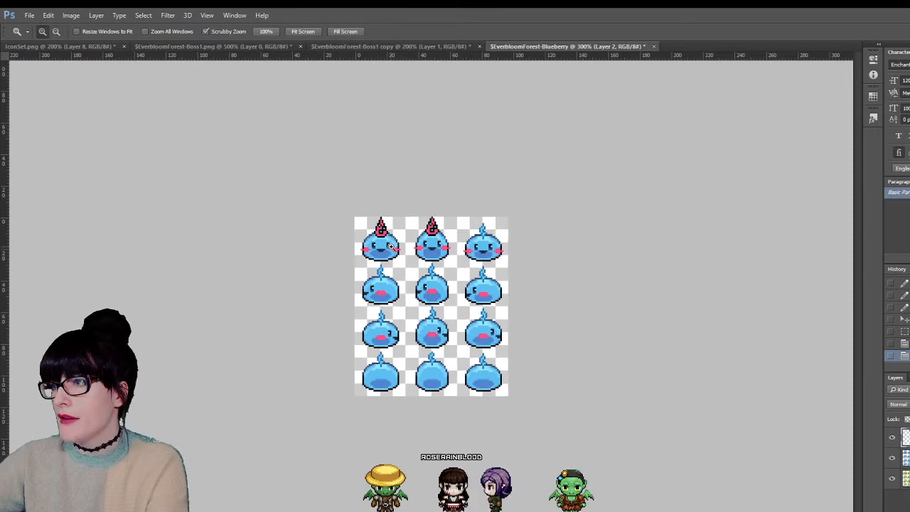
key(ctrl+plus)
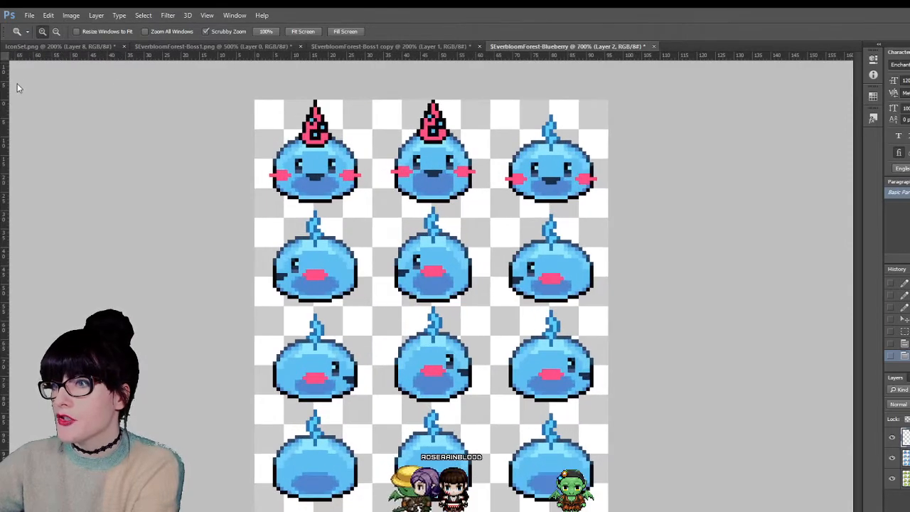
key(m)
key(ctrl+z)
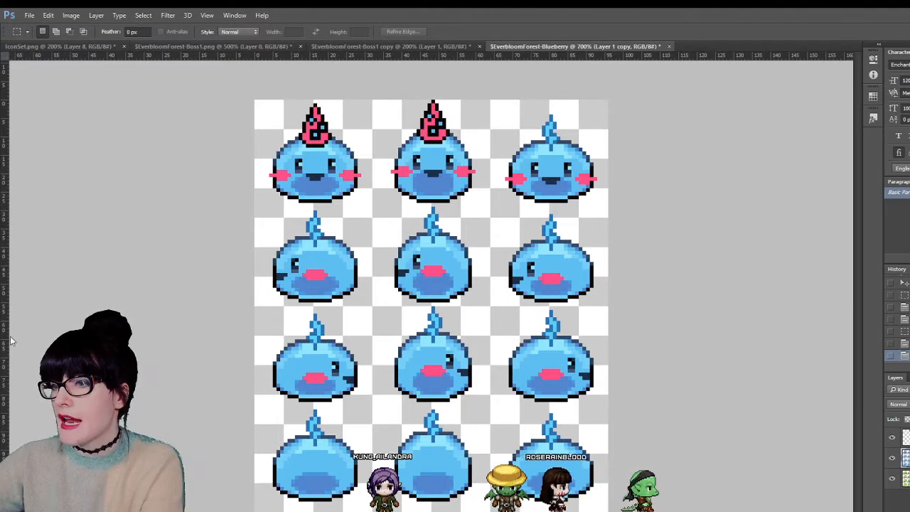
- Examine the hats on the first two front-facing slimes at magnifications from 200% to 1200%
key(z)
key(ctrl+minus)
key(ctrl+minus)
key(ctrl+minus)
key(ctrl+minus)
key(ctrl+minus)
key(ctrl+minus)
key(ctrl+minus)
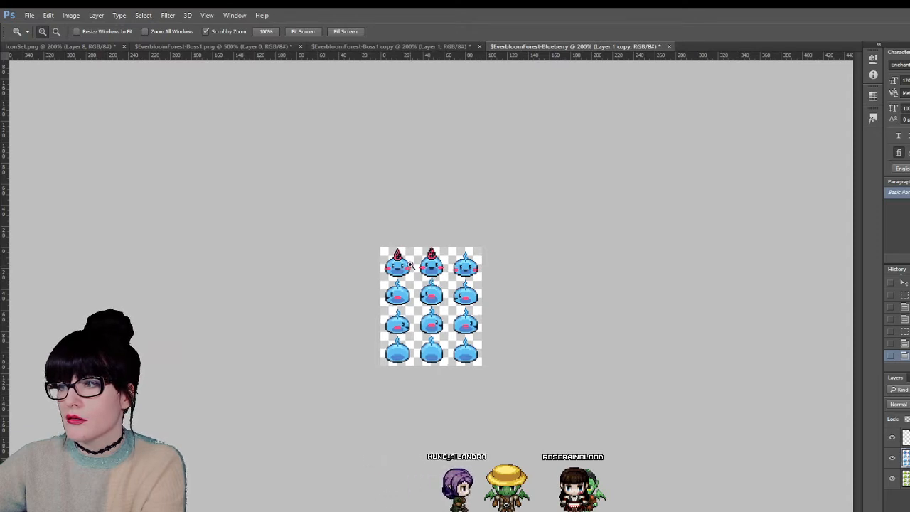
key(ctrl+plus)
key(ctrl+plus)
key(ctrl+minus)
key(ctrl+minus)
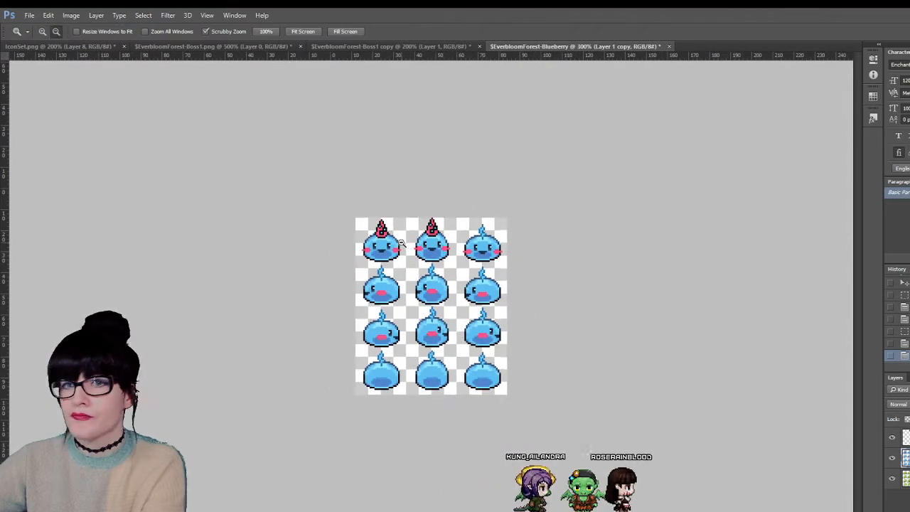
key(ctrl+plus)
key(ctrl+plus)
key(ctrl+plus)
key(ctrl+plus)
key(ctrl+plus)
key(ctrl+plus)
key(ctrl+plus)
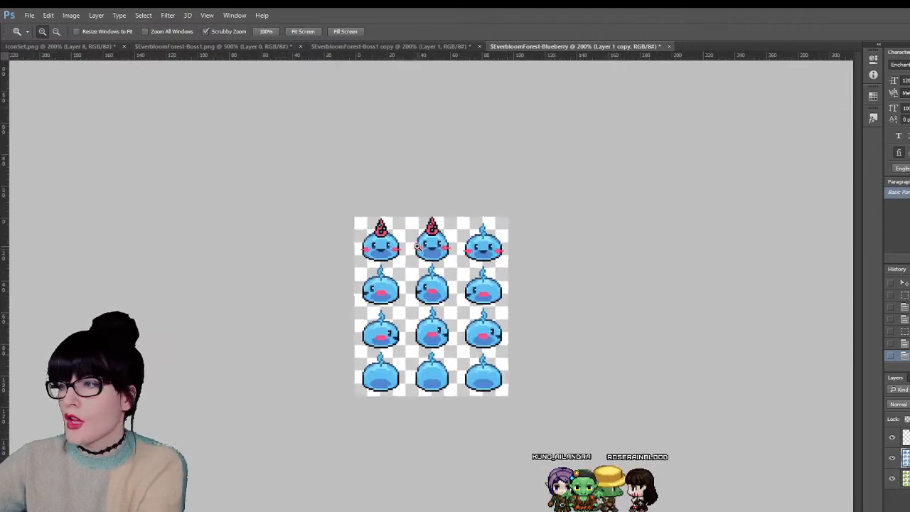
key(ctrl+minus)
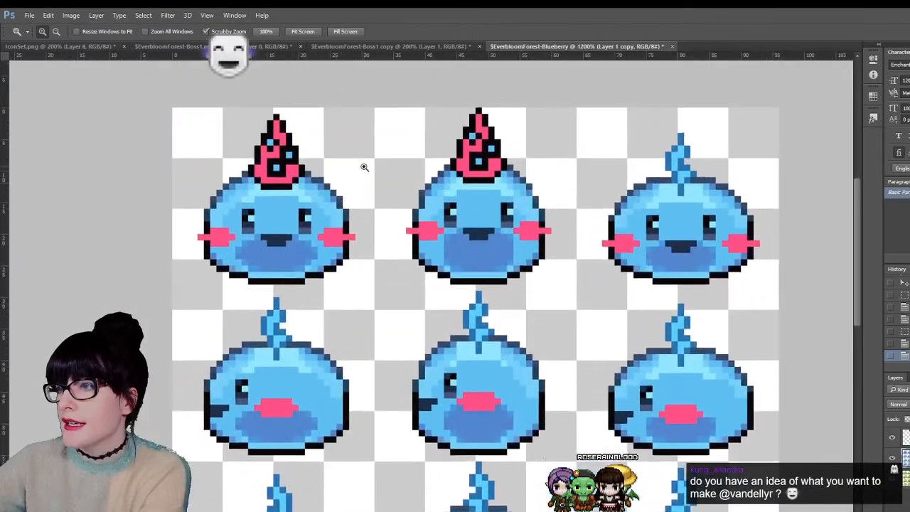
key(ctrl+plus)
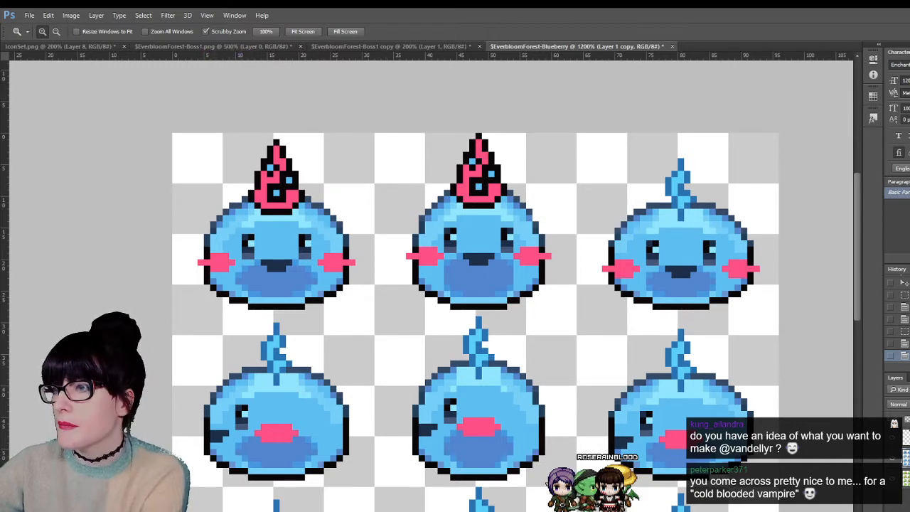
- Try to narrow the first front-facing slime's hat by shifting its left half one pixel inward
key(m)
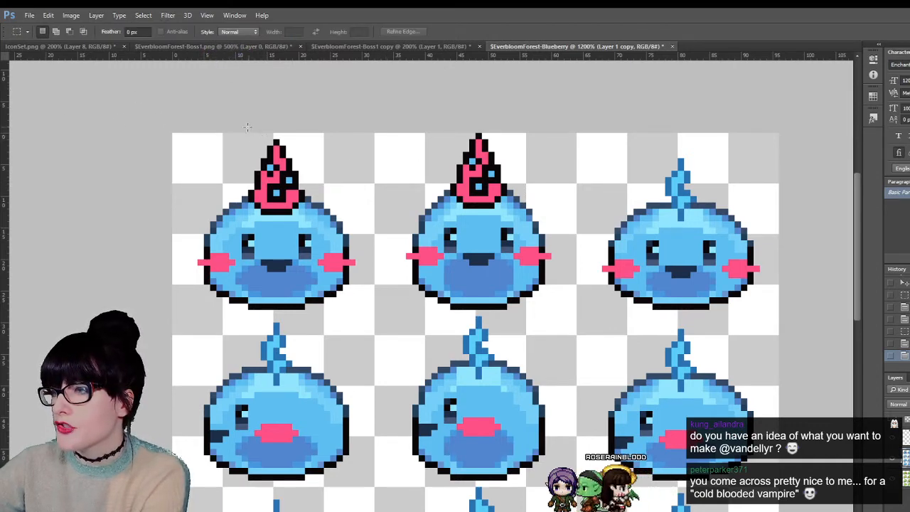
drag(247, 129, 273, 239)
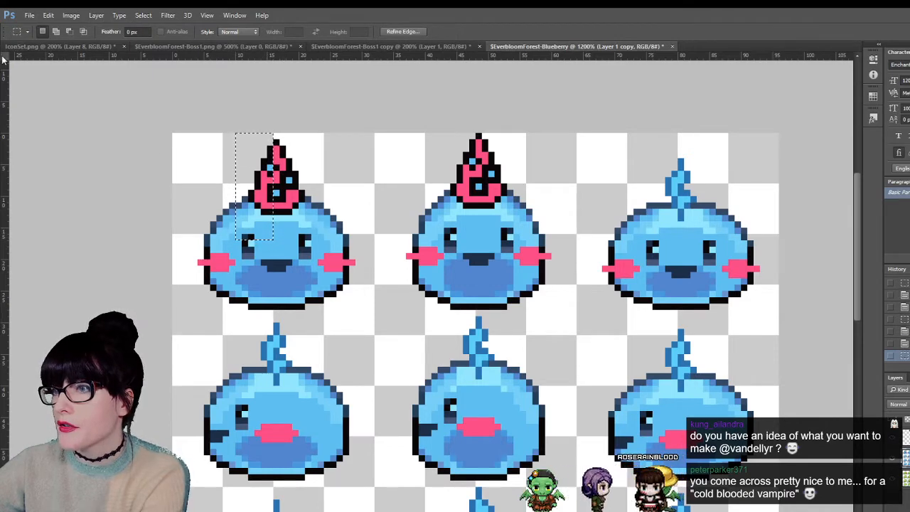
key(v)
key(Right)
key(ctrl+z)
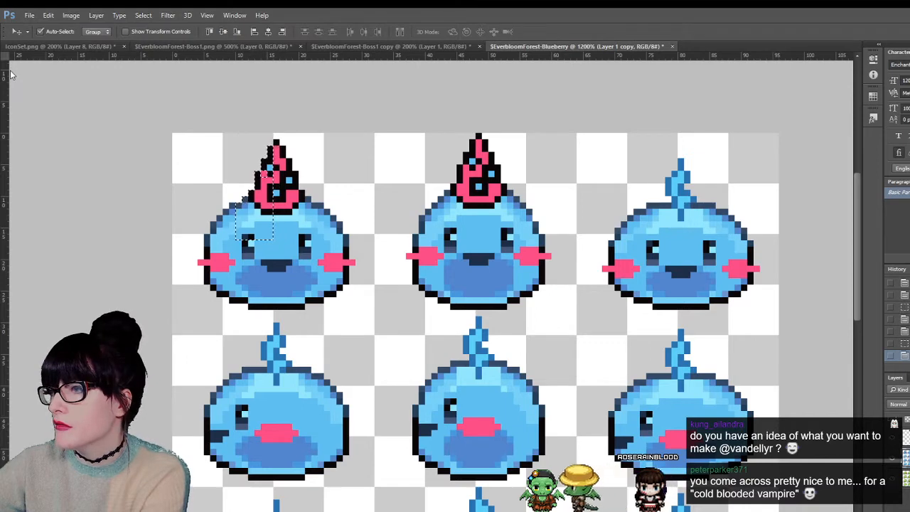
key(ctrl+z)
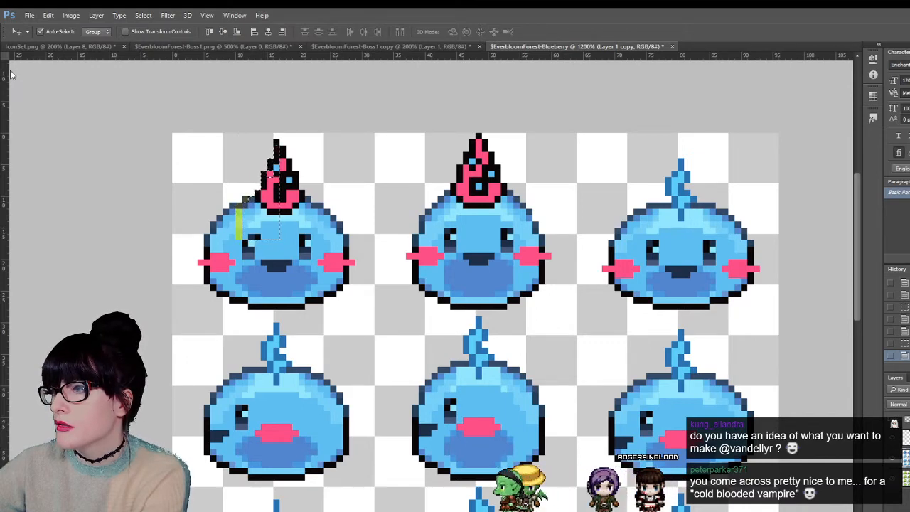
click(285, 126)
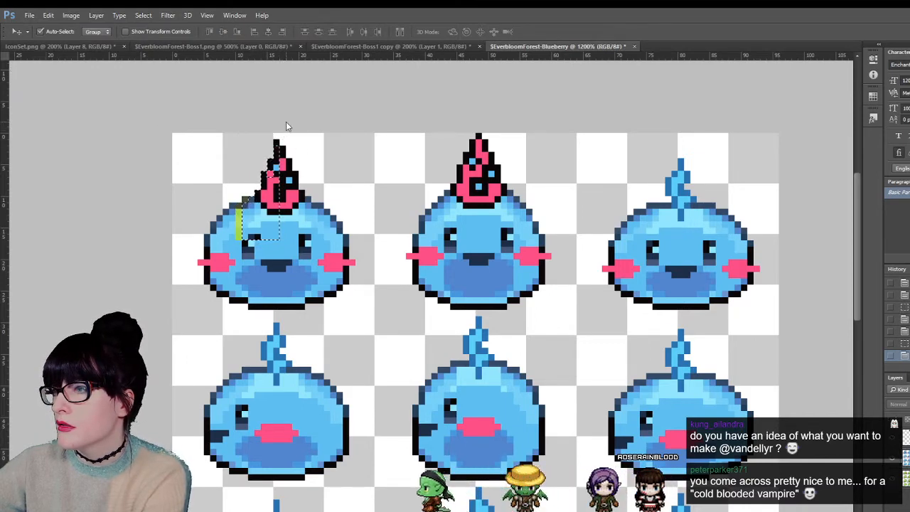
key(m)
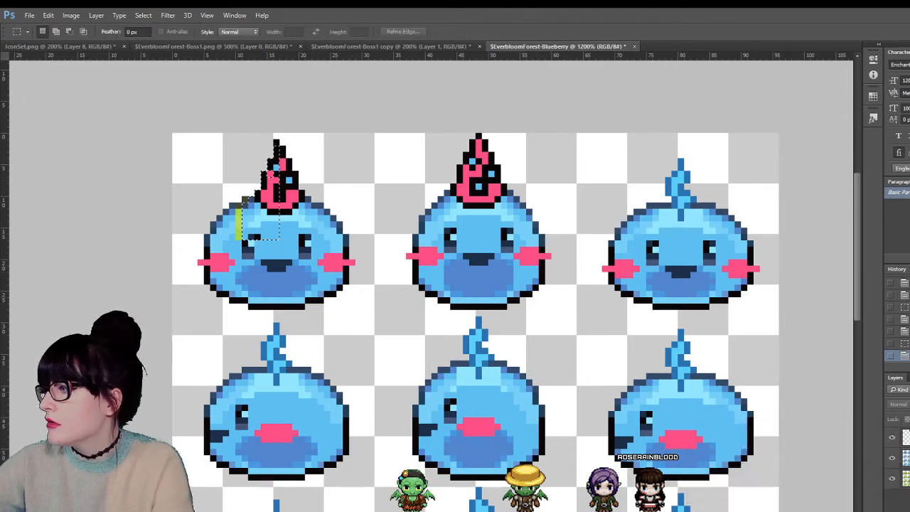
key(ctrl+z)
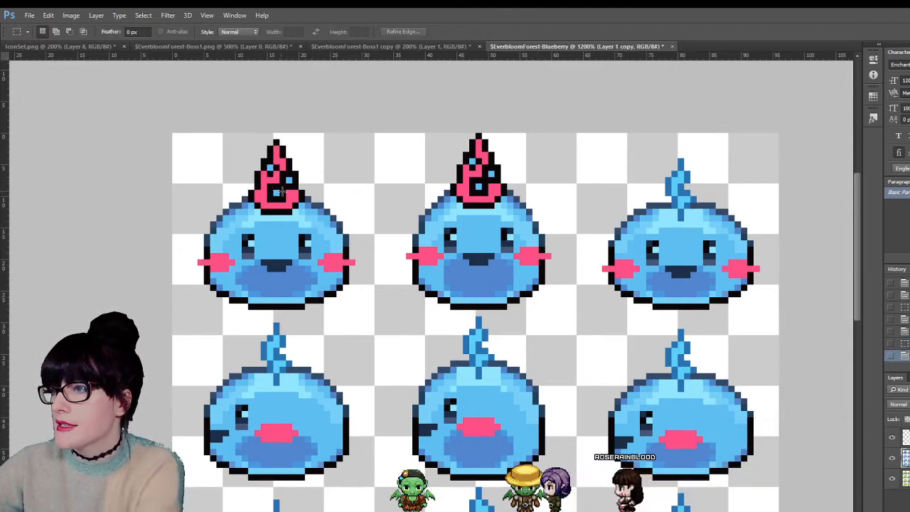
key(ctrl+d)
- Move the middle slime's hat into the gap beside the first slime and duplicate it directly below
key(v)
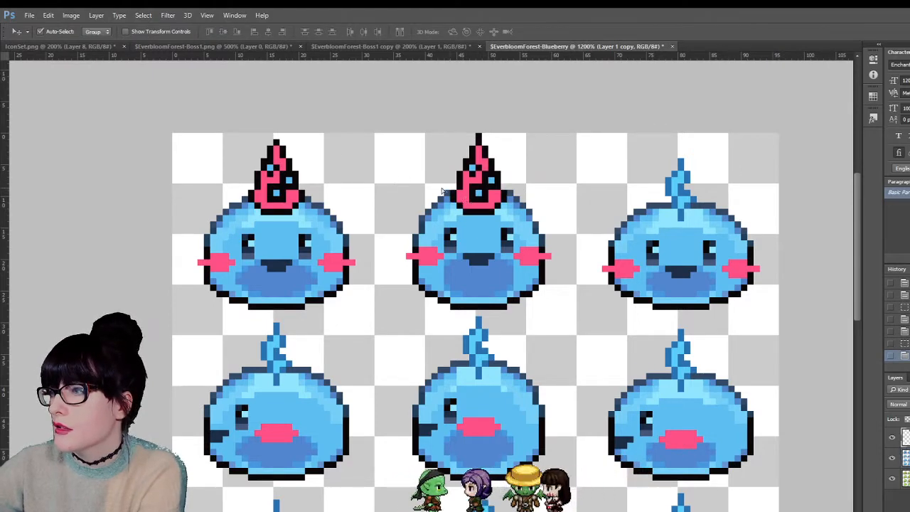
drag(478, 171, 377, 187)
key(Up)
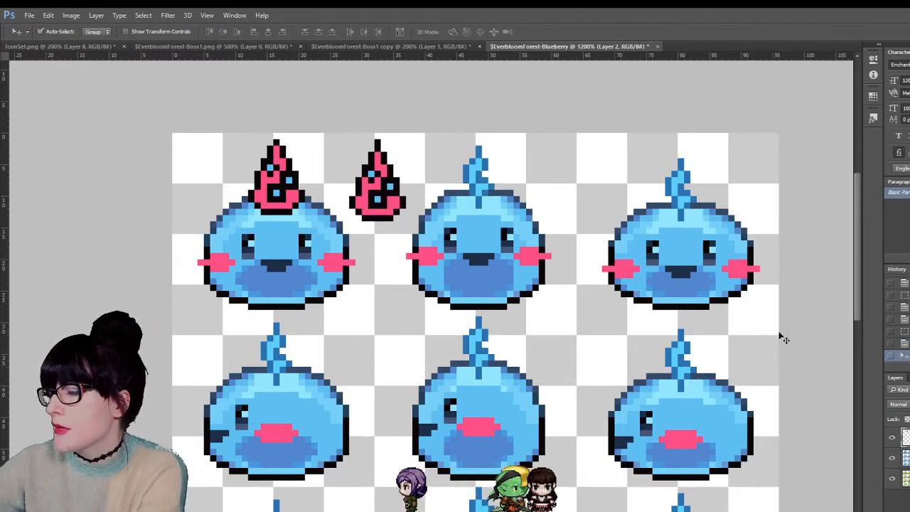
drag(343, 216, 368, 330)
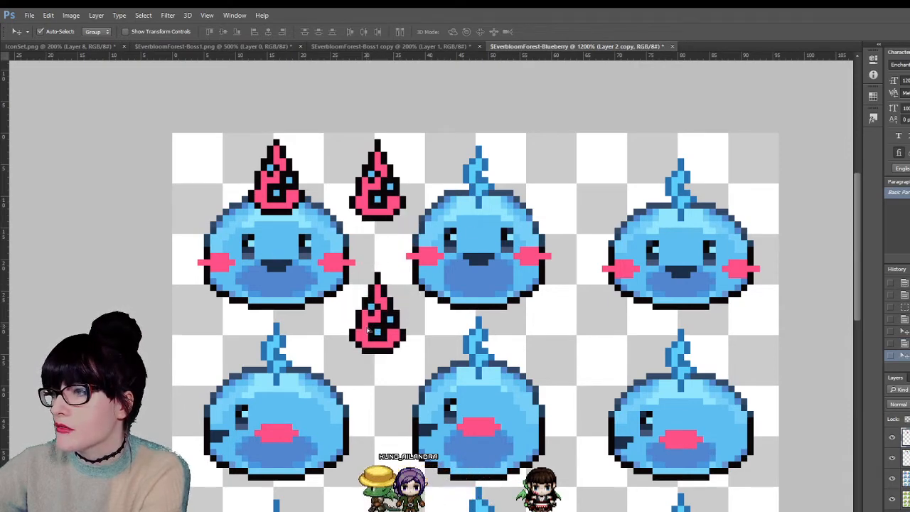
- Narrow the lower hat duplicate by shifting its left and right halves inward, one pixel each
key(m)
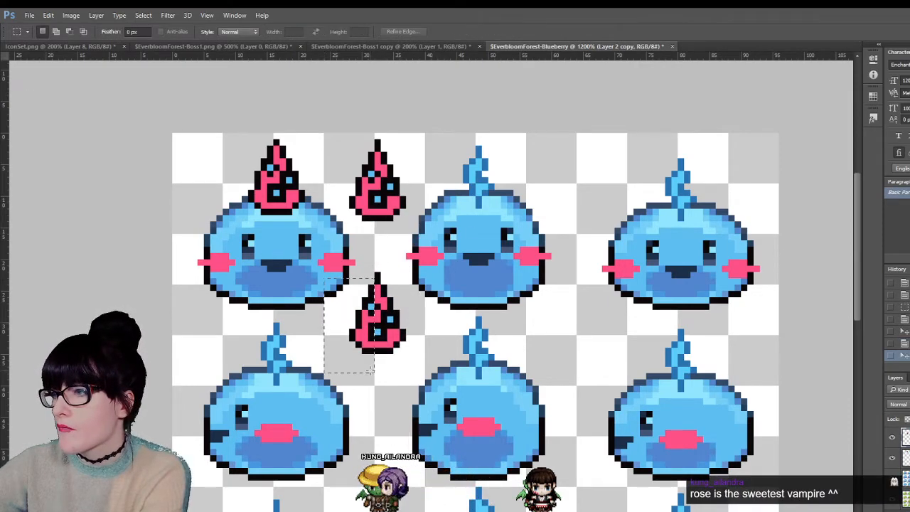
key(v)
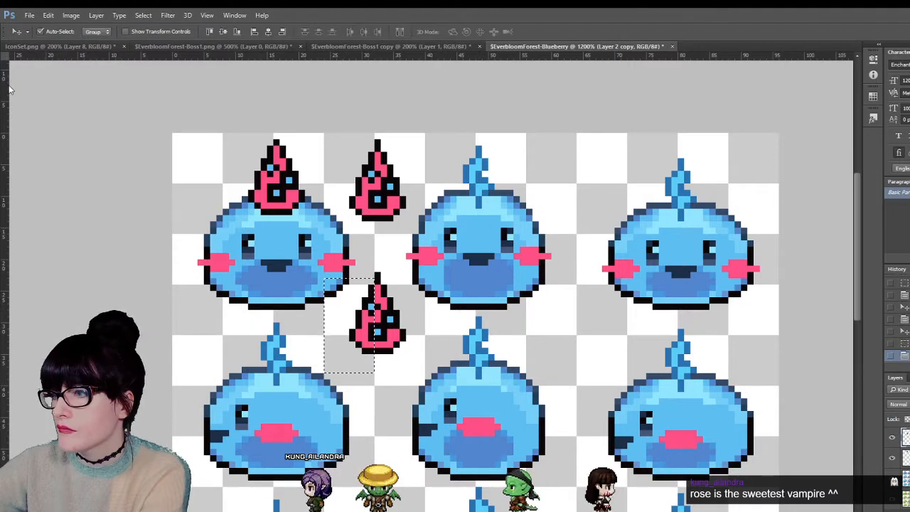
key(Right)
key(m)
click(430, 312)
drag(412, 359, 381, 278)
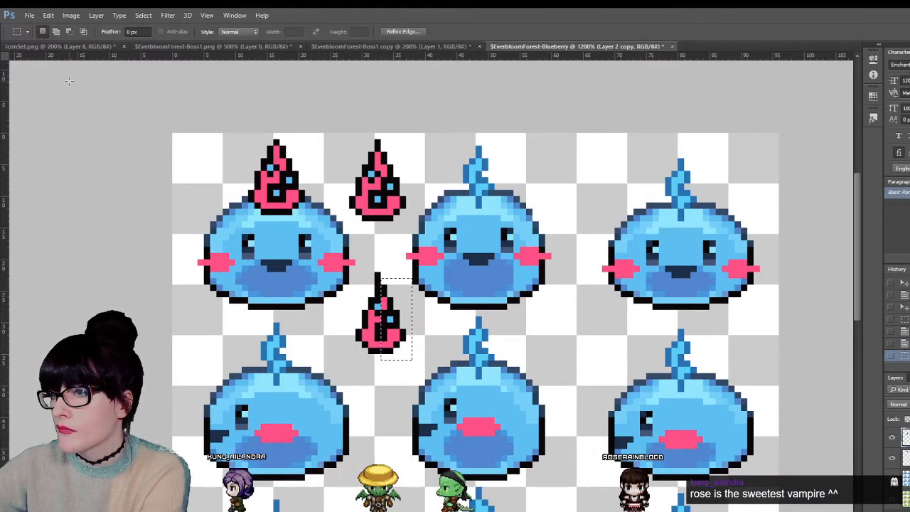
key(v)
key(Left)
- Shorten the narrowed hat duplicate by moving its bottom rows up one pixel, and clear the selection
key(m)
click(381, 305)
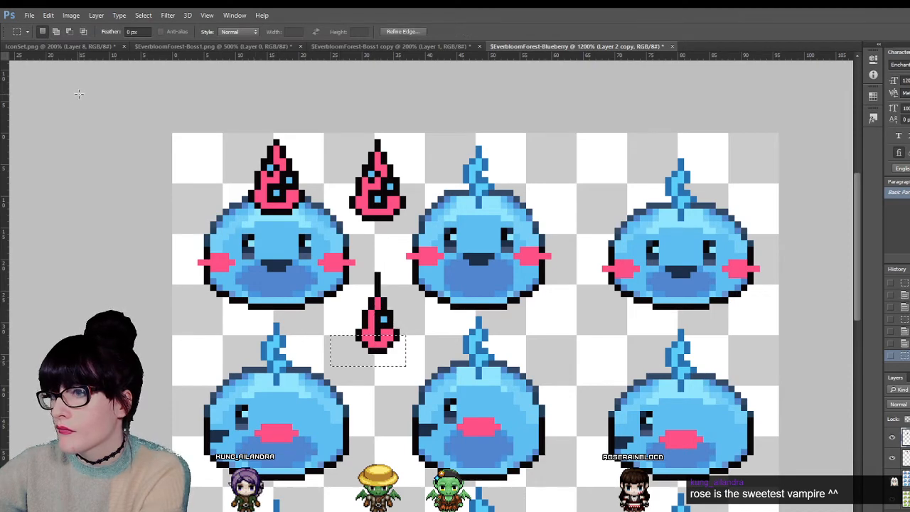
key(v)
key(Up)
key(ctrl+d)
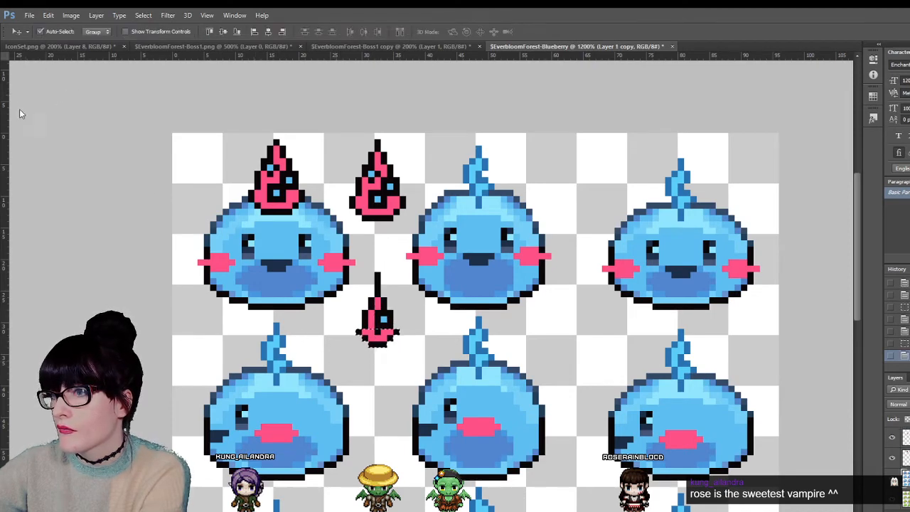
- Find the narrowed hat duplicate's layer and delete the top two pixels of the hat's tip, clearing the selection
key(m)
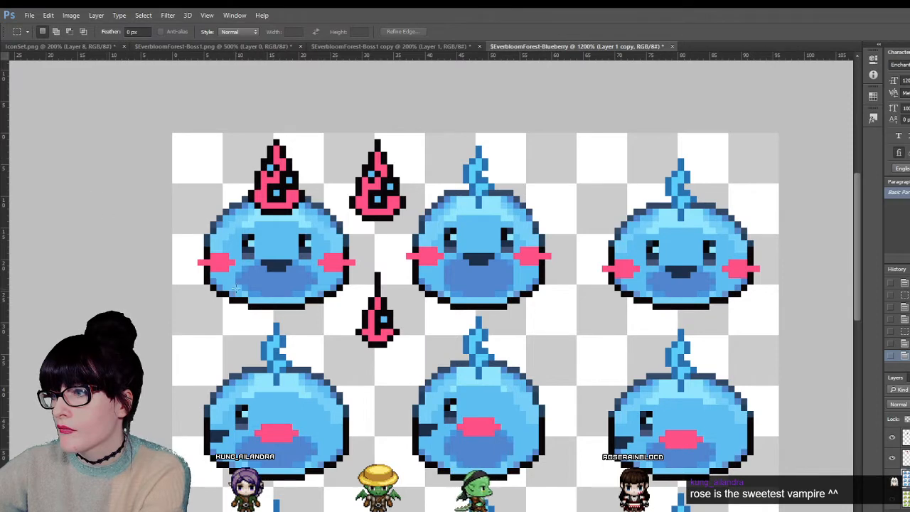
drag(362, 268, 390, 285)
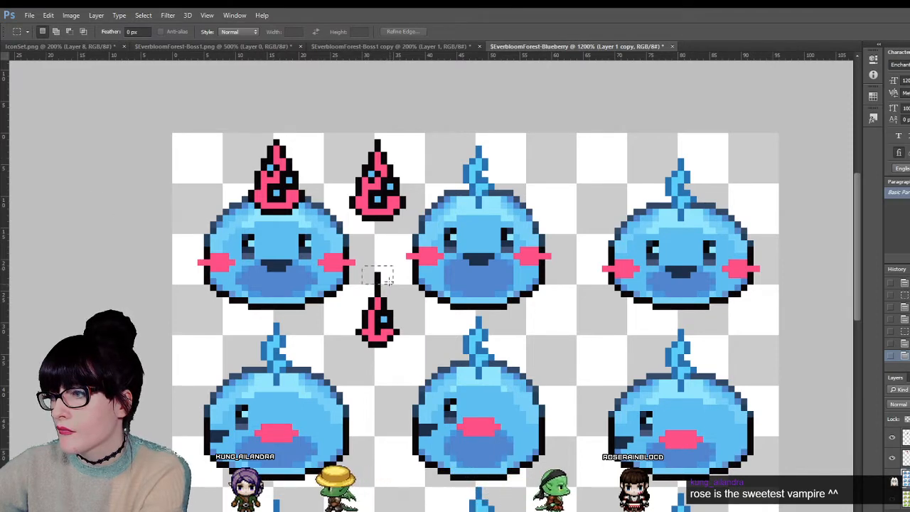
key(ctrl+d)
click(893, 457)
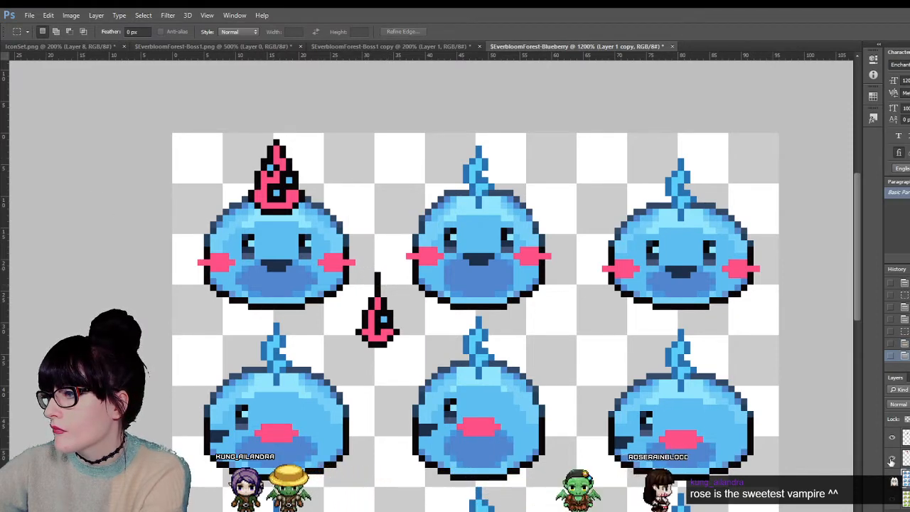
click(893, 458)
click(892, 438)
click(892, 438)
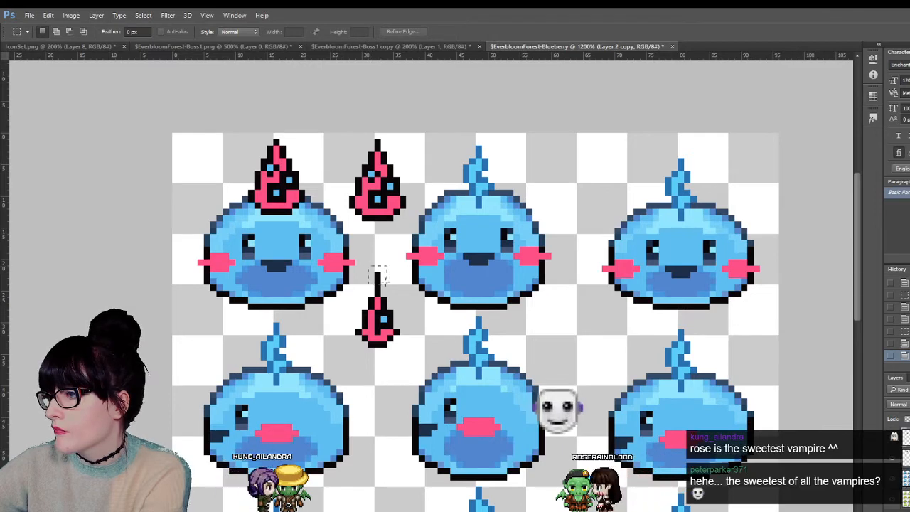
drag(368, 267, 388, 284)
key(ctrl+d)
- Try the small hat on the middle front-facing slime and check the sprite sheet at 200% zoom
key(v)
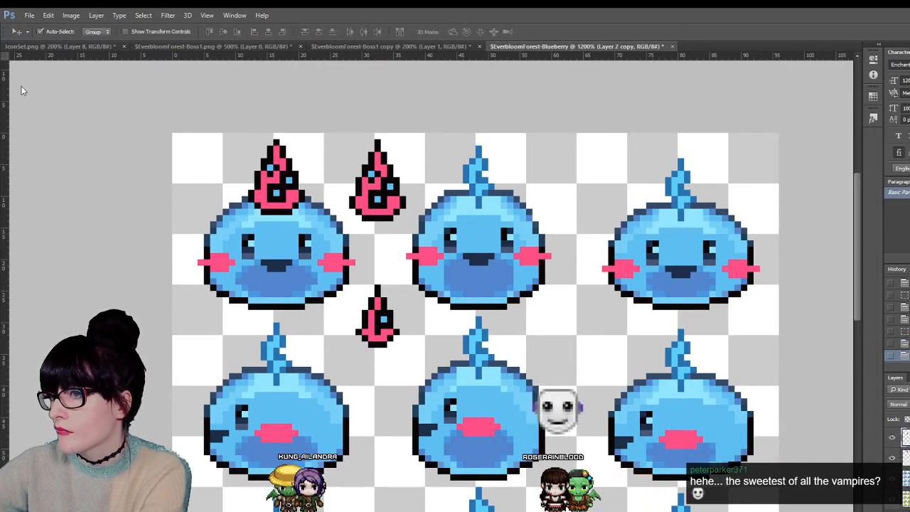
drag(356, 334, 468, 187)
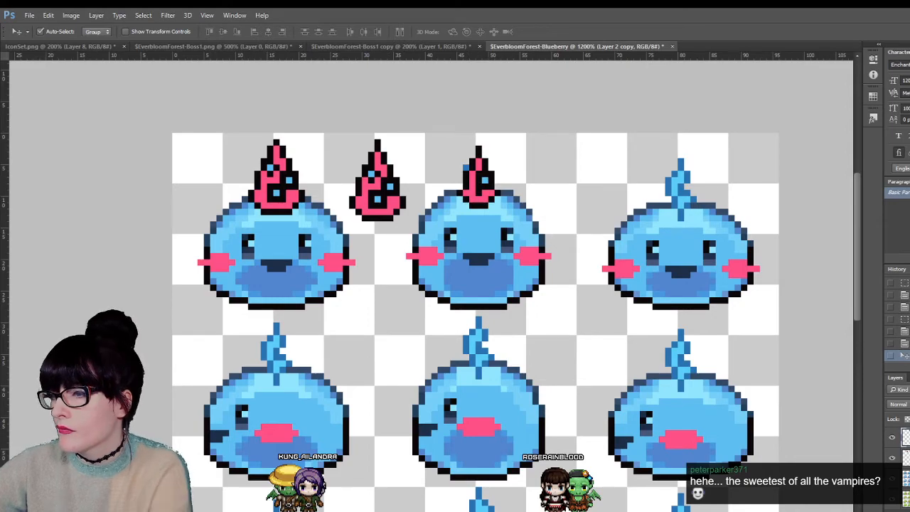
key(z)
alt+click(464, 268)
alt+click(464, 268)
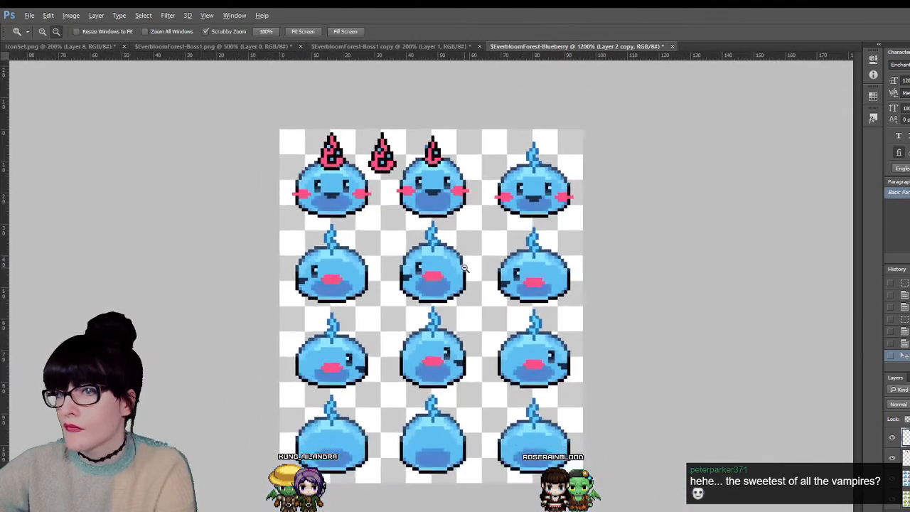
alt+click(464, 268)
alt+click(464, 268)
alt+click(465, 268)
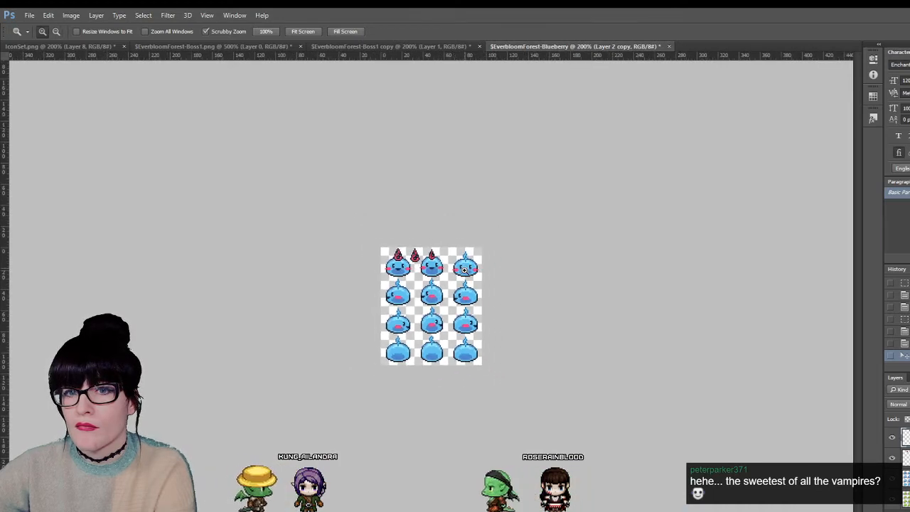
drag(440, 263, 430, 106)
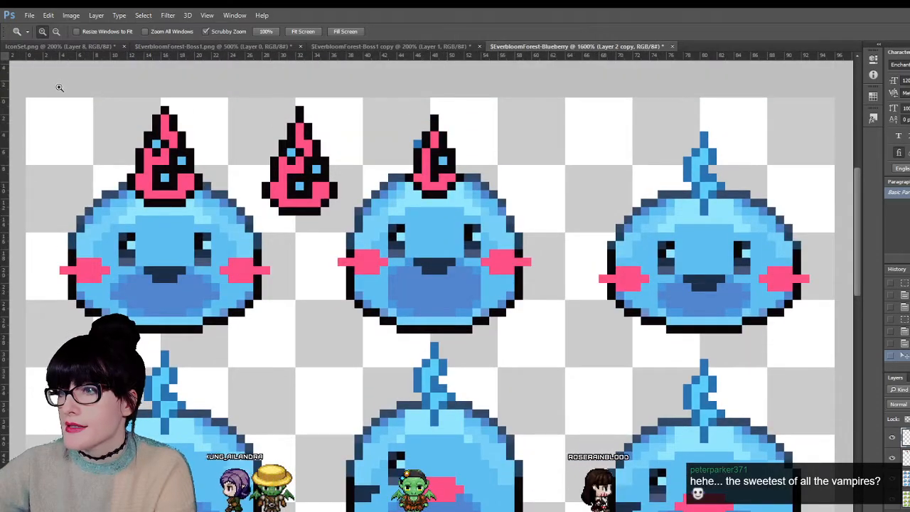
- Move the small hat back into the gap beside the first slime and shift its upper rows down one pixel
key(v)
drag(437, 193, 294, 383)
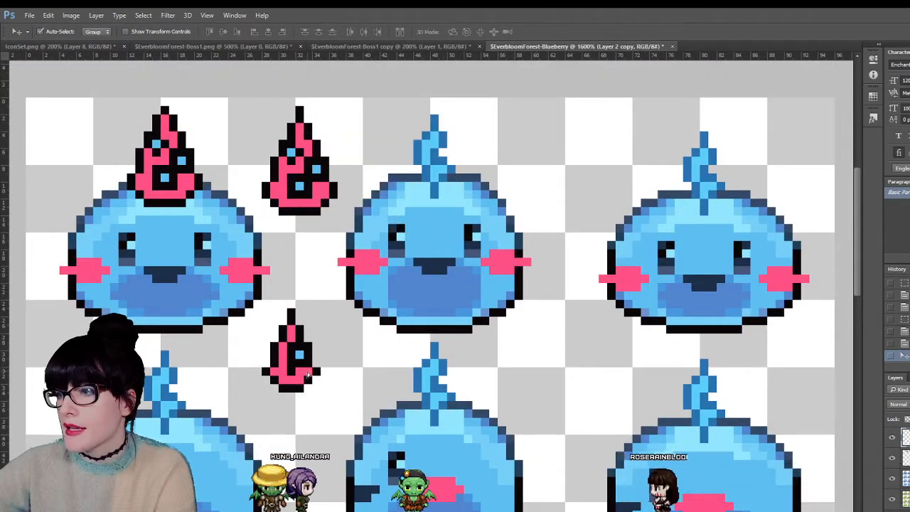
key(m)
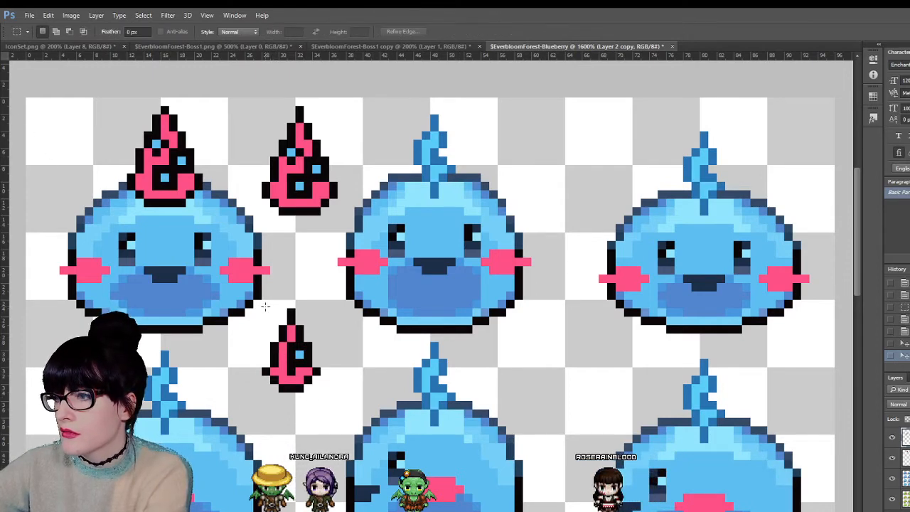
key(ctrl+d)
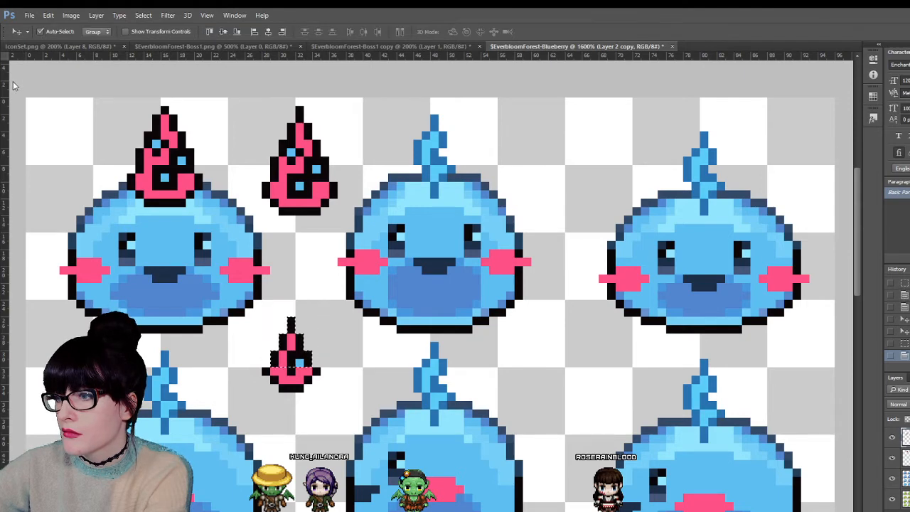
- Pencil black outline pixels onto the small hat's tip and along its lower sides
key(i)
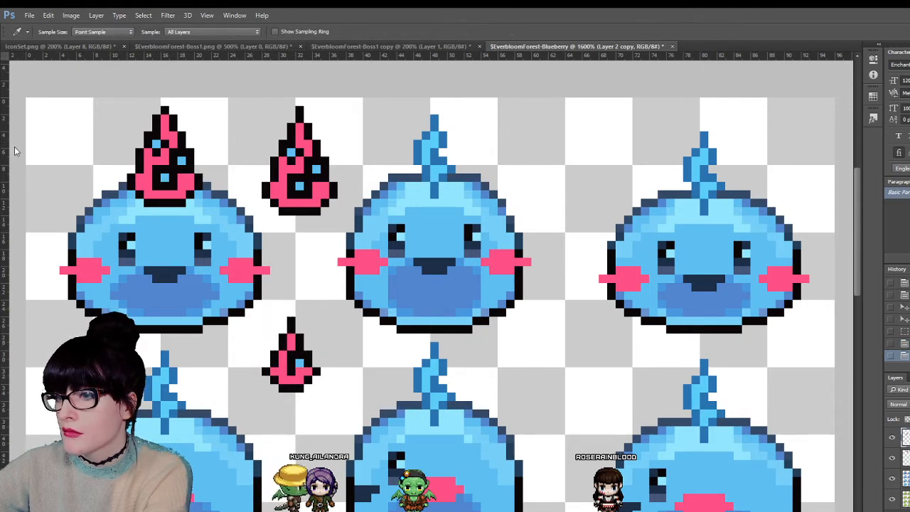
key(b)
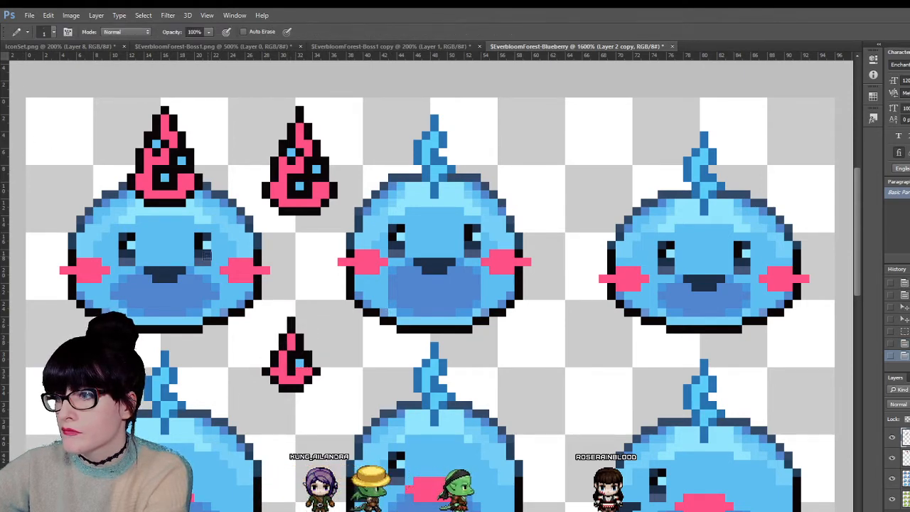
click(290, 313)
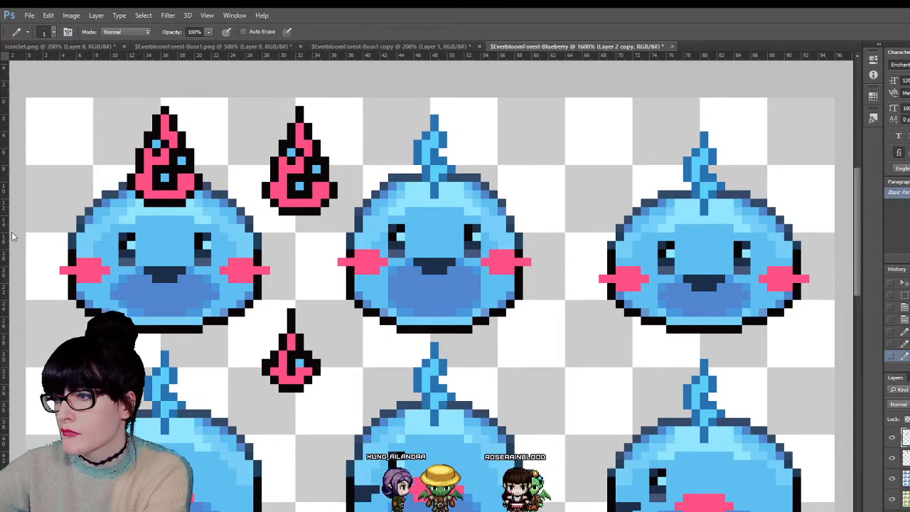
key(i)
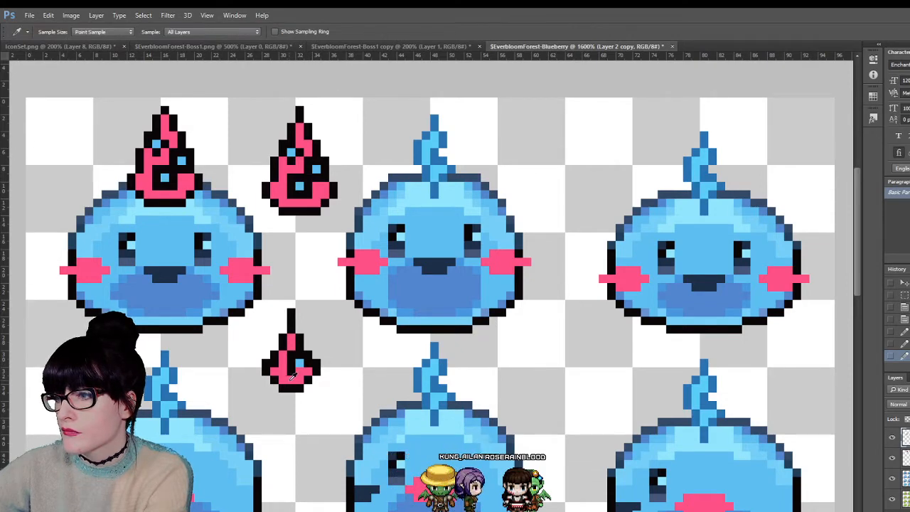
key(b)
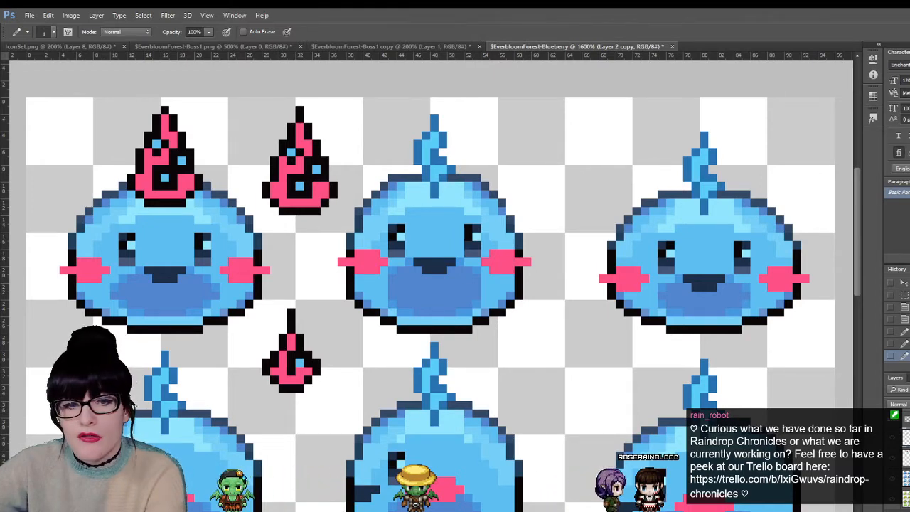
- Switch to Discord, look through the characters-places-etc channel, and return to the sprite sheet
key(alt+Tab)
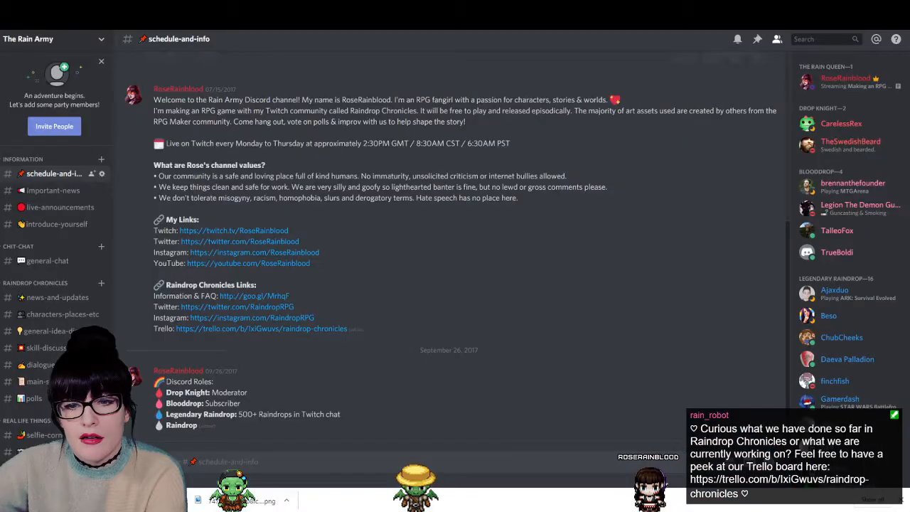
click(55, 314)
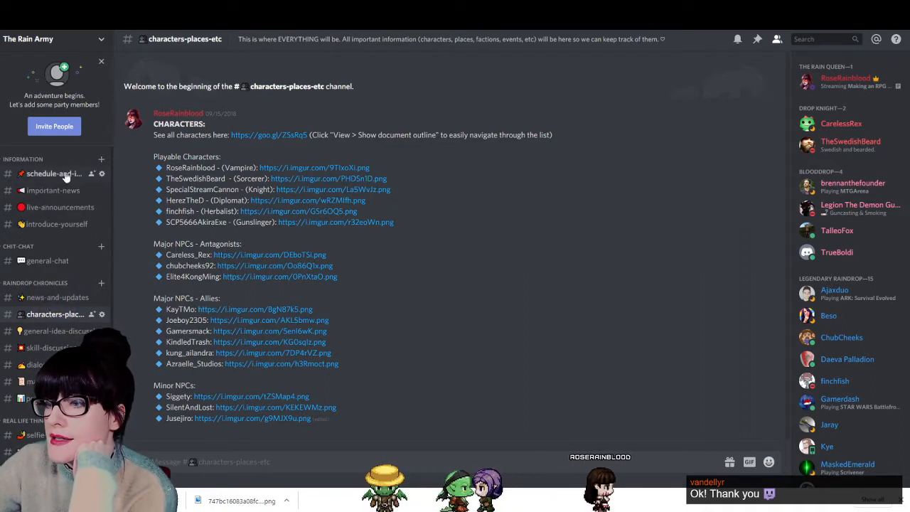
key(alt+Tab)
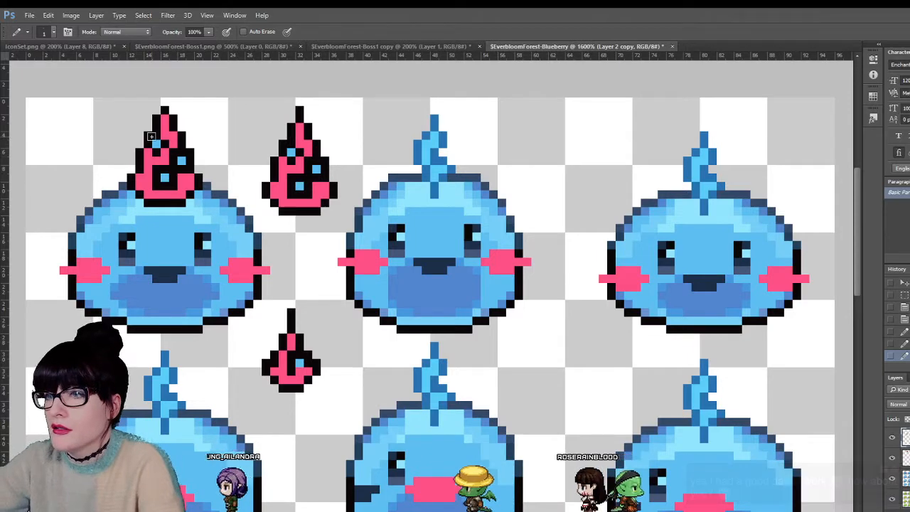
- Move the small hat slightly lower in the gap and delete the top pixel of its tip
key(v)
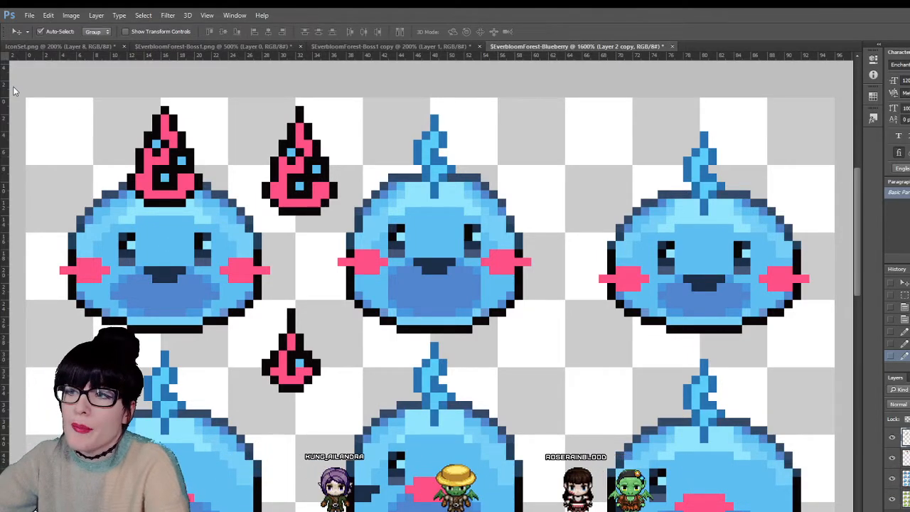
drag(299, 362, 301, 391)
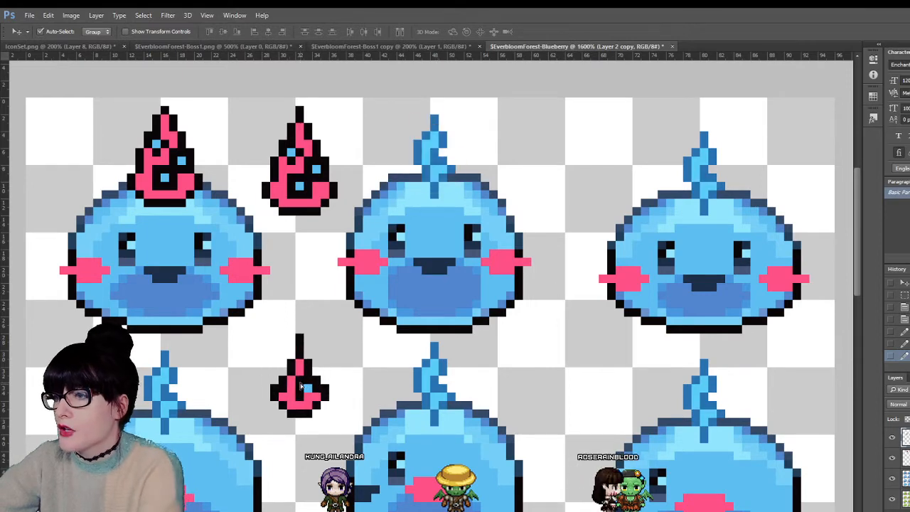
key(m)
drag(281, 336, 319, 346)
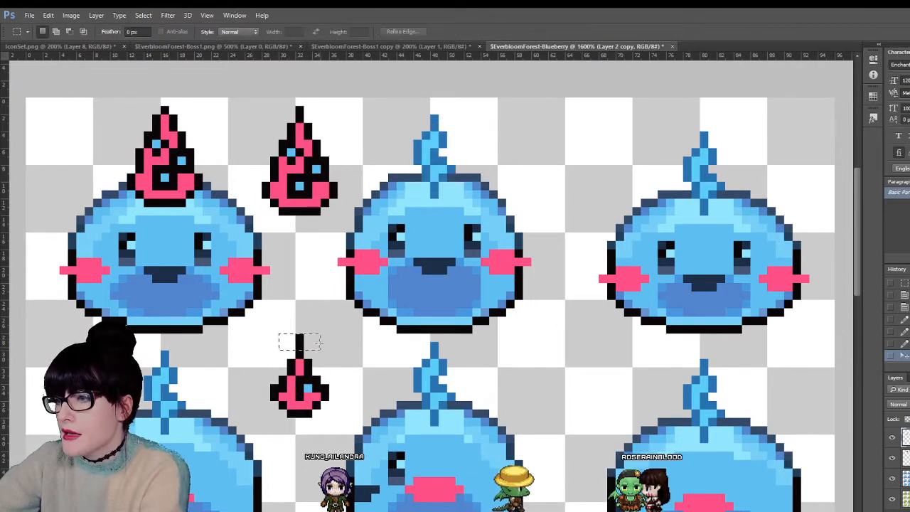
key(Delete)
key(ctrl+d)
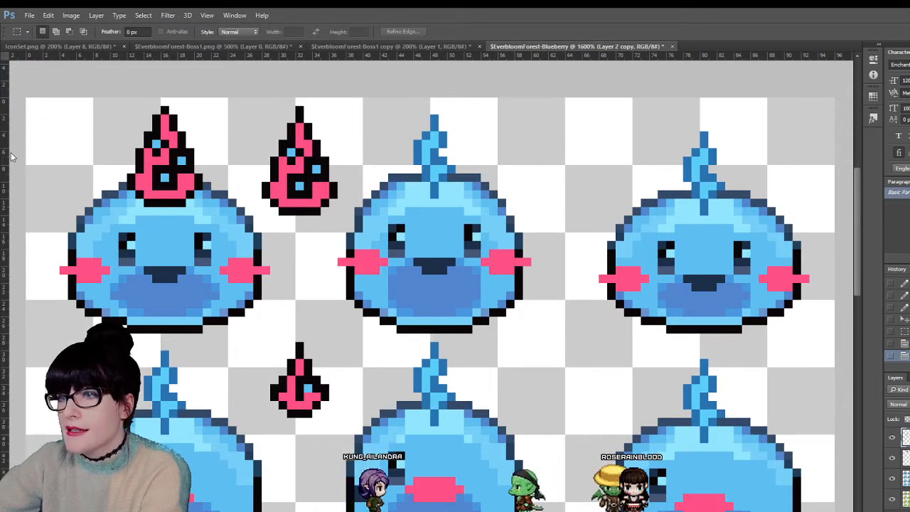
- Paint the small hat's inner black line pink and redraw black pixels next to its blue dot
key(i)
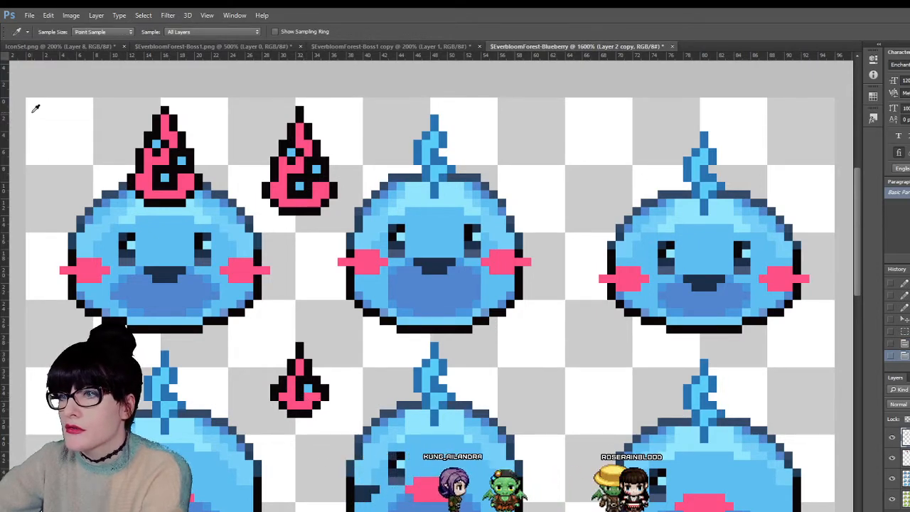
key(s)
key(b)
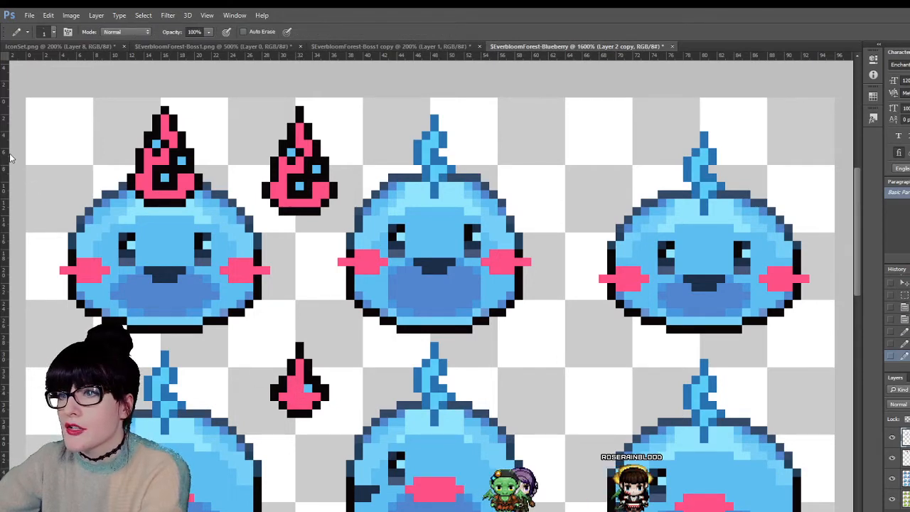
key(i)
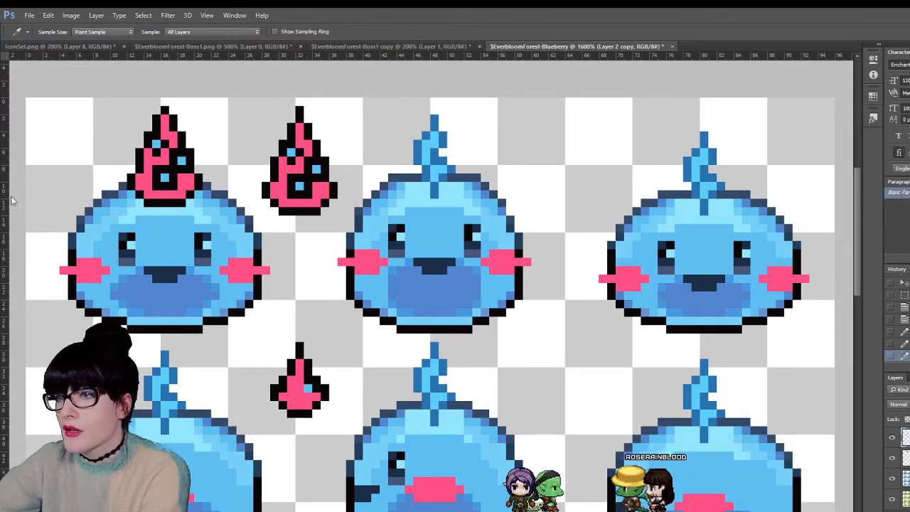
key(b)
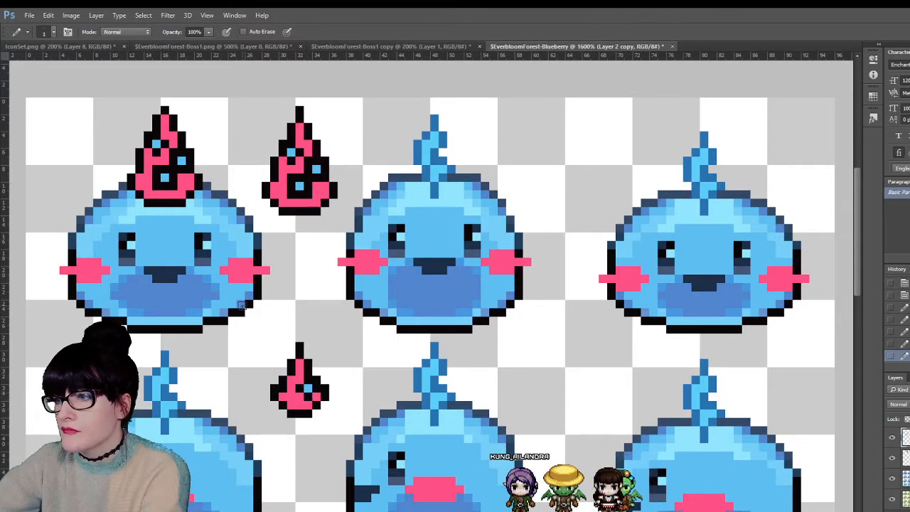
- Undo the last pencil stroke and paint a pink pixel into the small hat's left side
key(i)
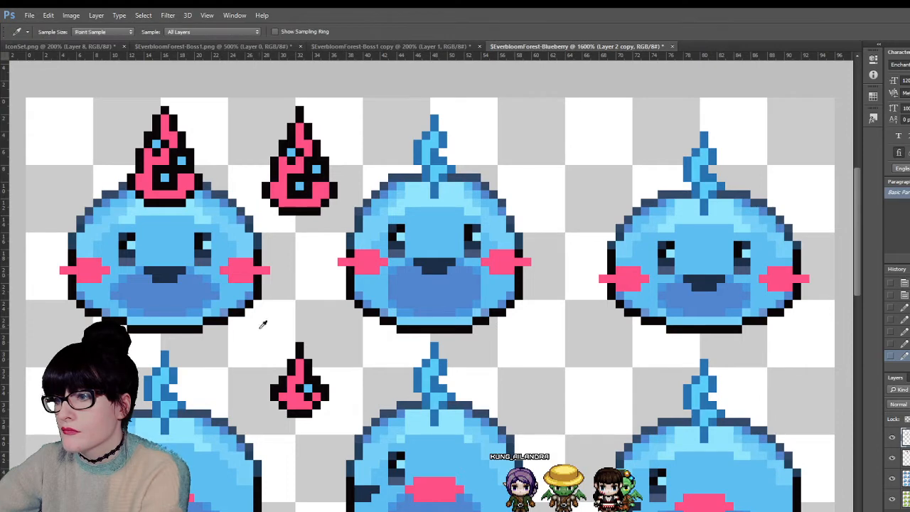
key(b)
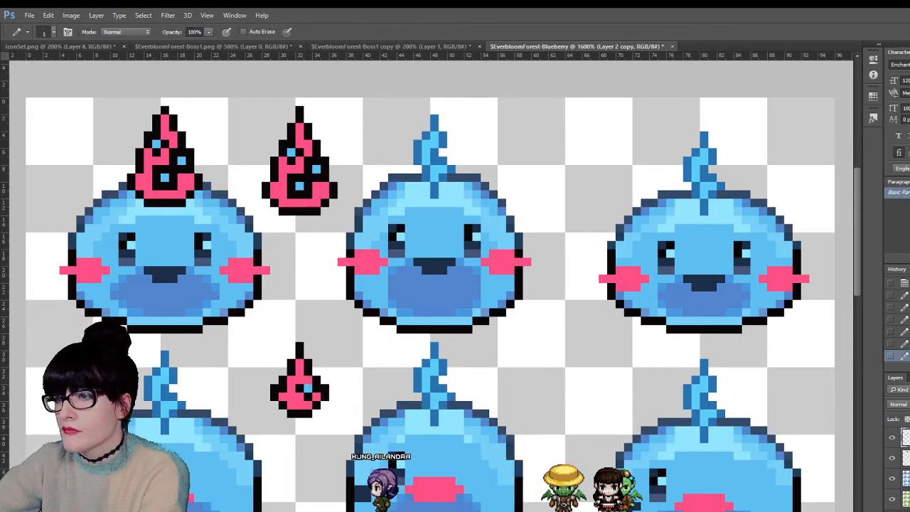
key(ctrl+z)
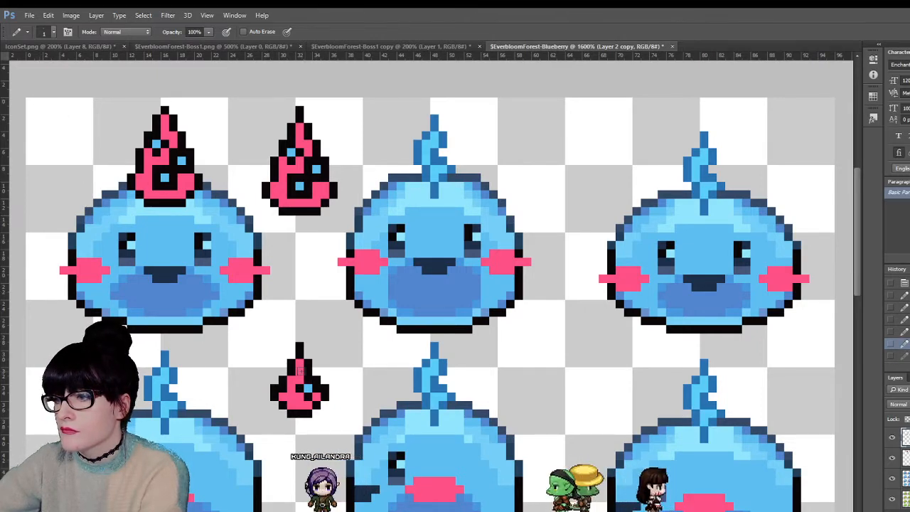
click(284, 387)
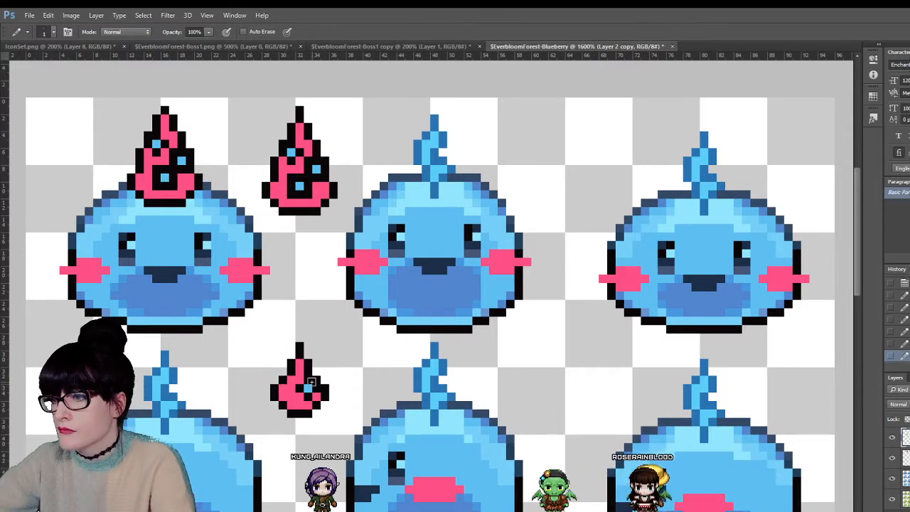
- Place the small hat on the middle front-facing slime's head and erase the blue tuft behind it
key(v)
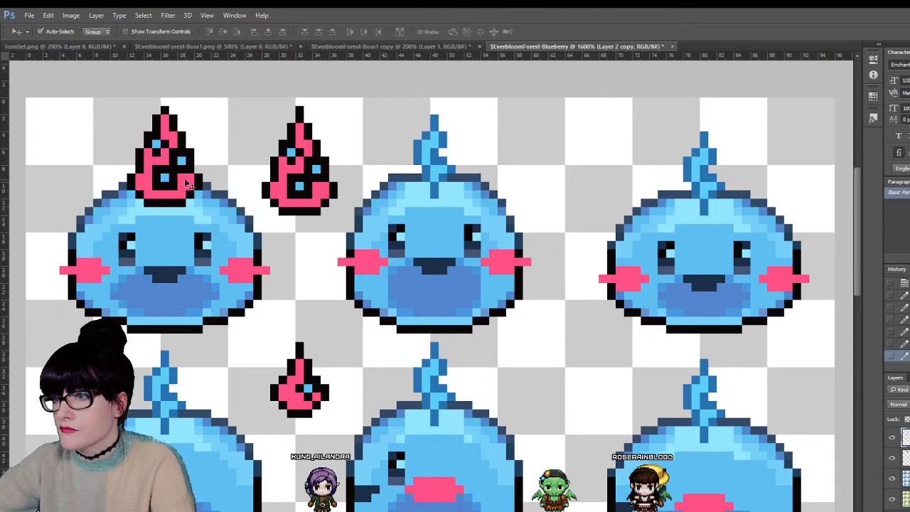
mouse_move(314, 400)
mouse_down()
mouse_move(428, 172)
mouse_move(450, 162)
mouse_move(450, 174)
mouse_up()
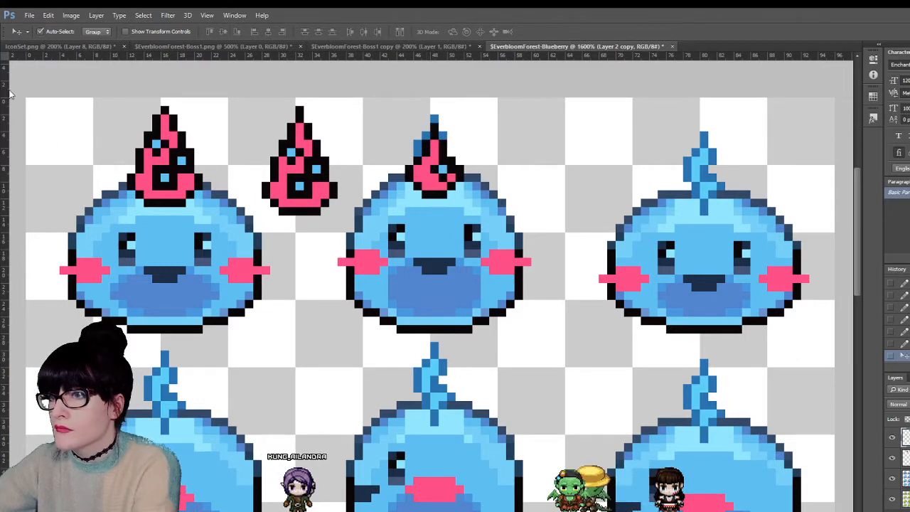
key(m)
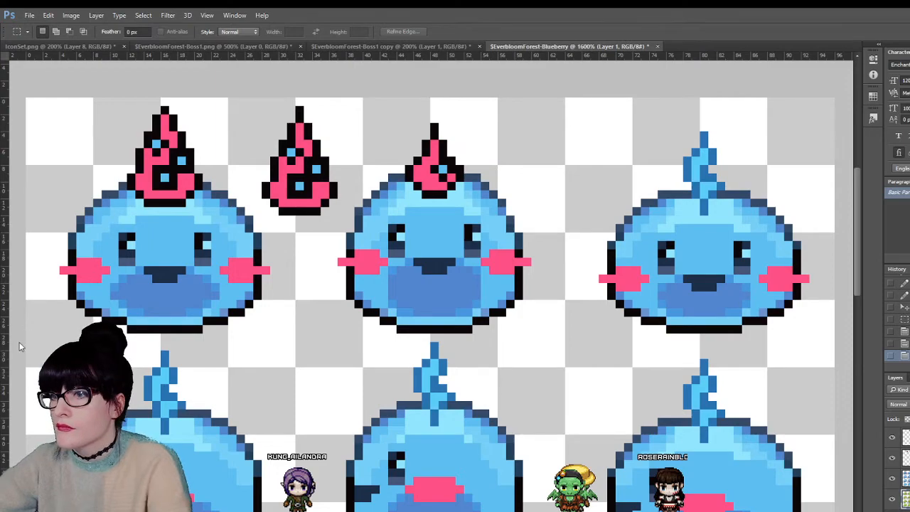
- Separate the upper part of the middle slime's small hat onto its own layer and raise it one pixel
key(z)
alt+click(496, 299)
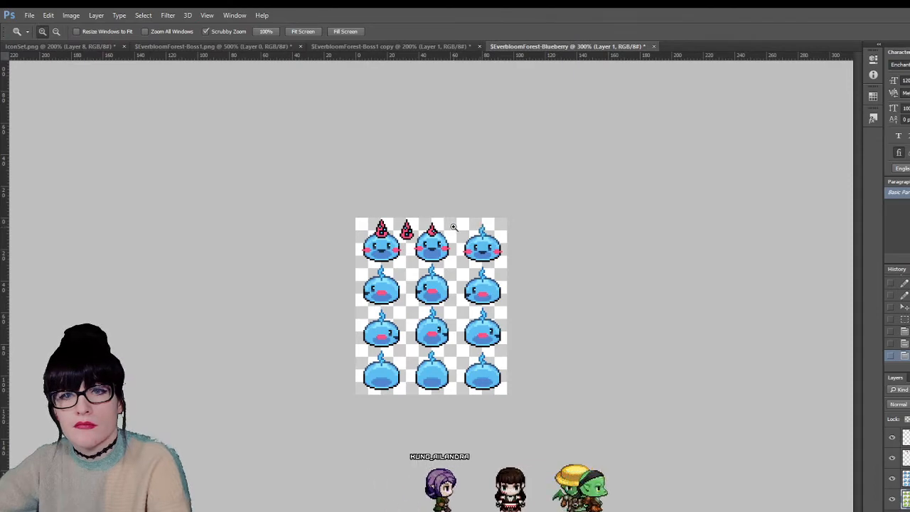
drag(453, 226, 432, 136)
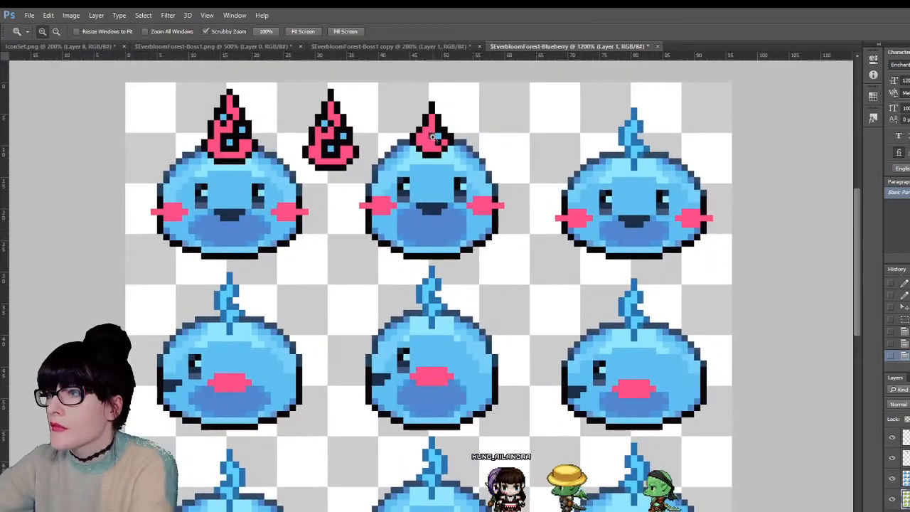
key(m)
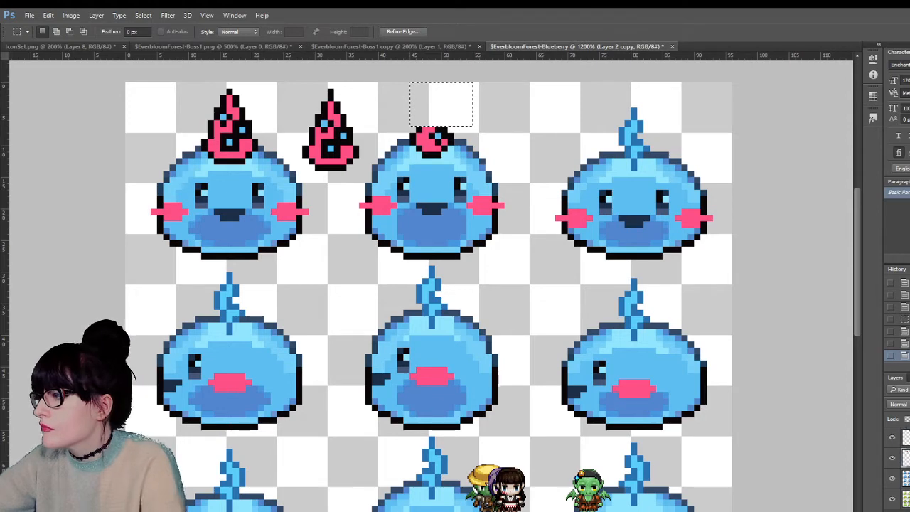
key(v)
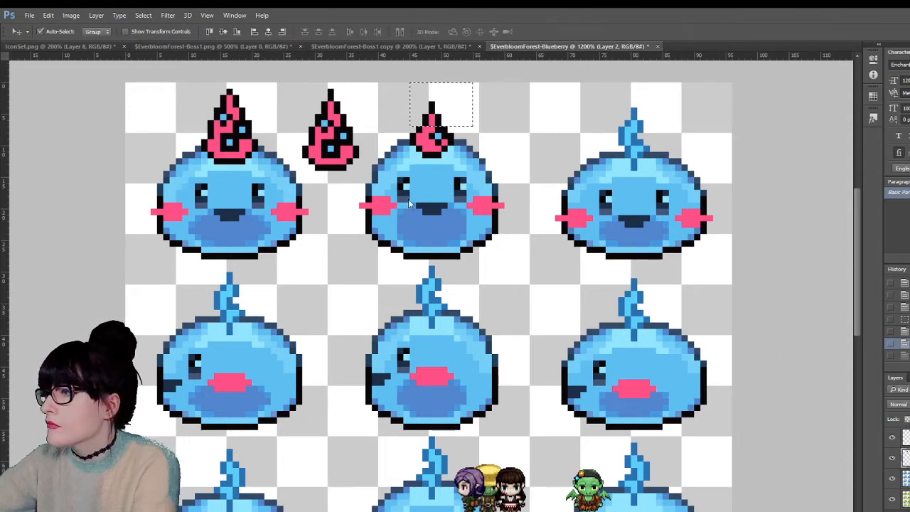
key(ctrl+j)
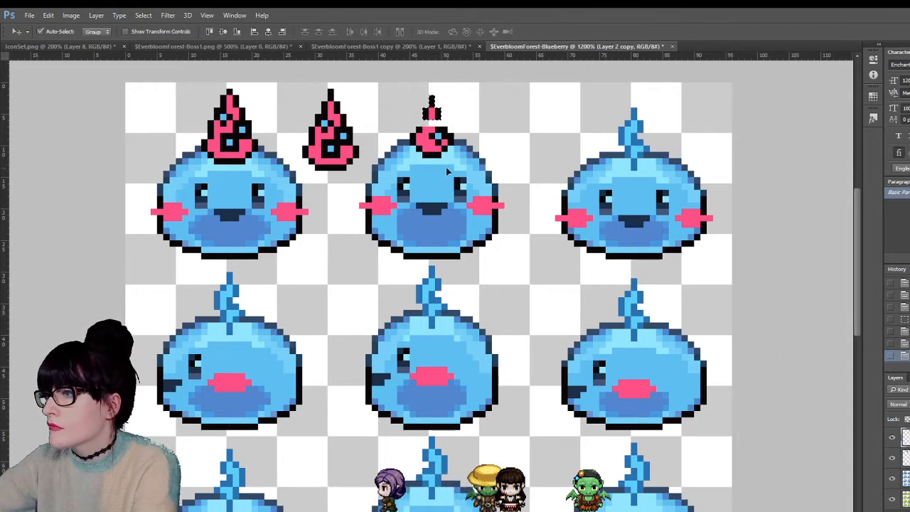
- Fill the gap in the middle slime's hat with a copied row of hat pixels and touch up its left edge with the pencil
key(m)
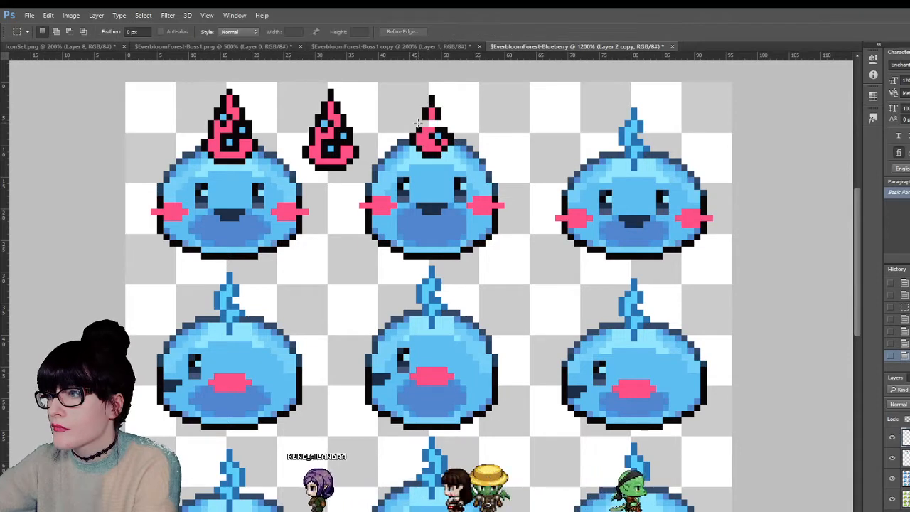
drag(417, 121, 466, 133)
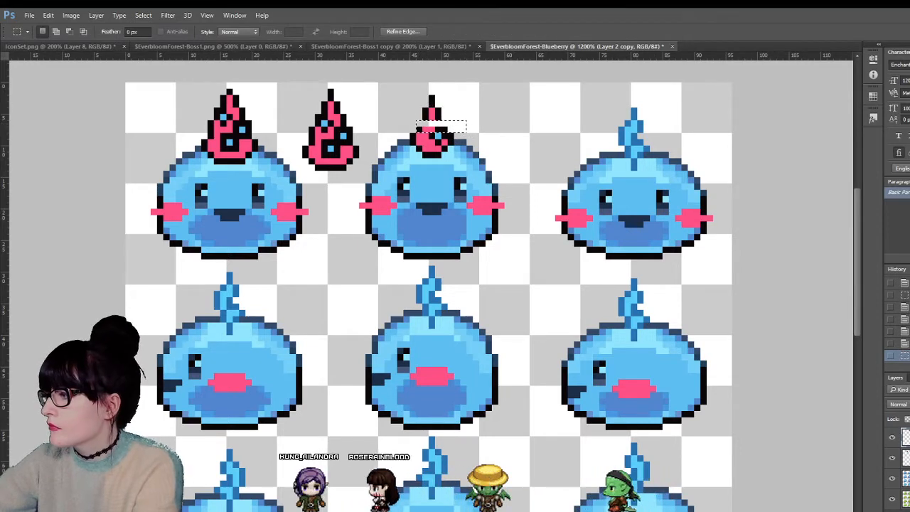
click(894, 460)
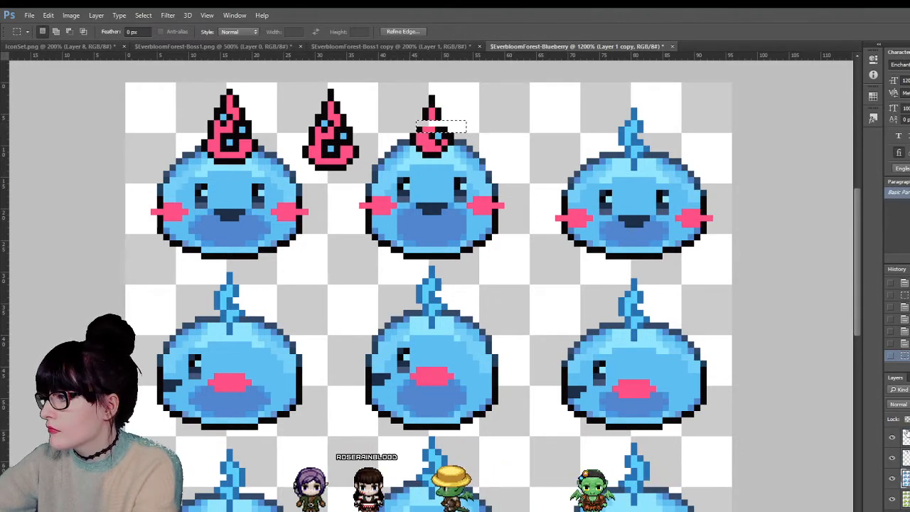
key(ctrl+d)
click(894, 439)
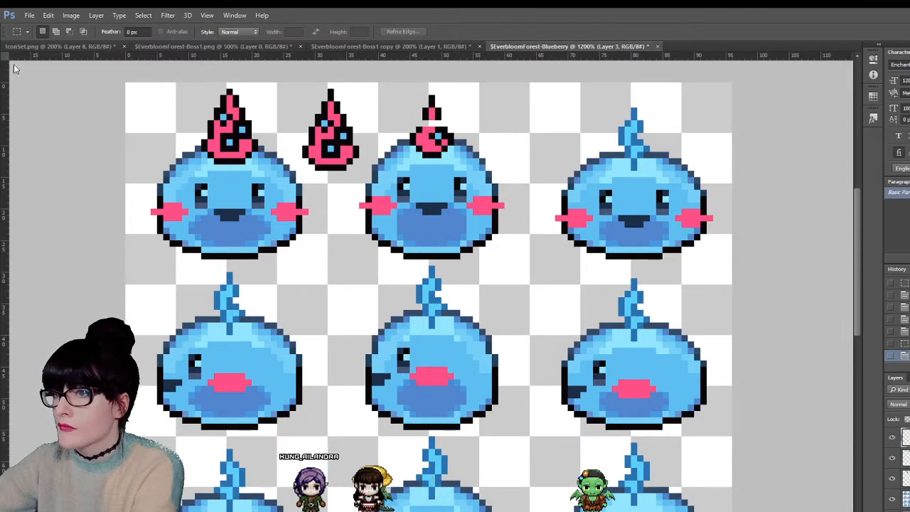
key(v)
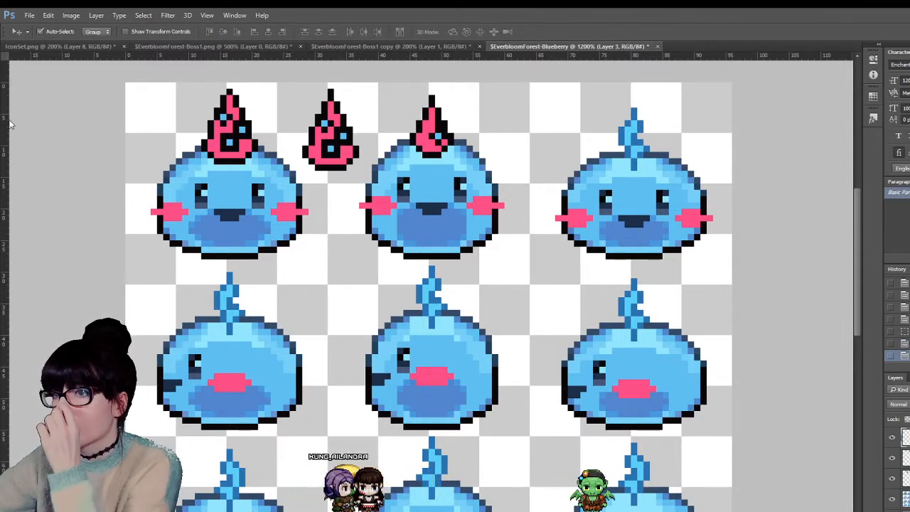
key(b)
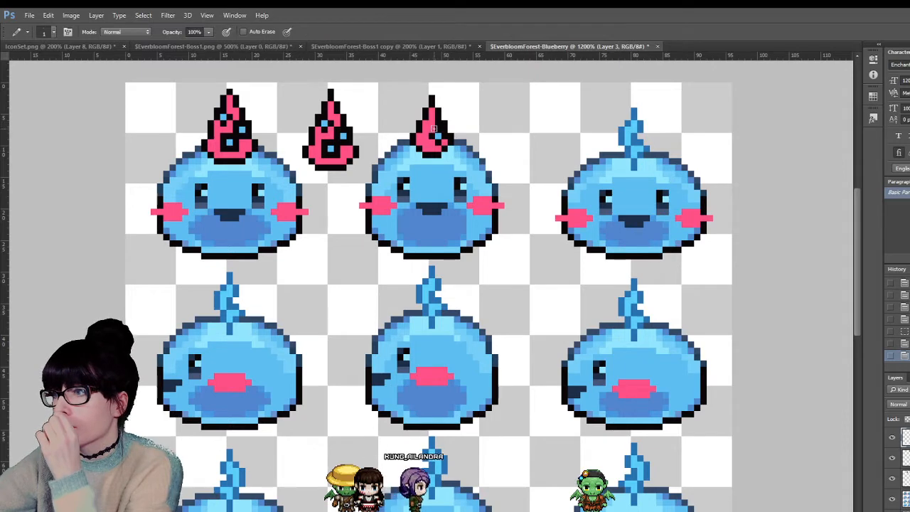
click(418, 134)
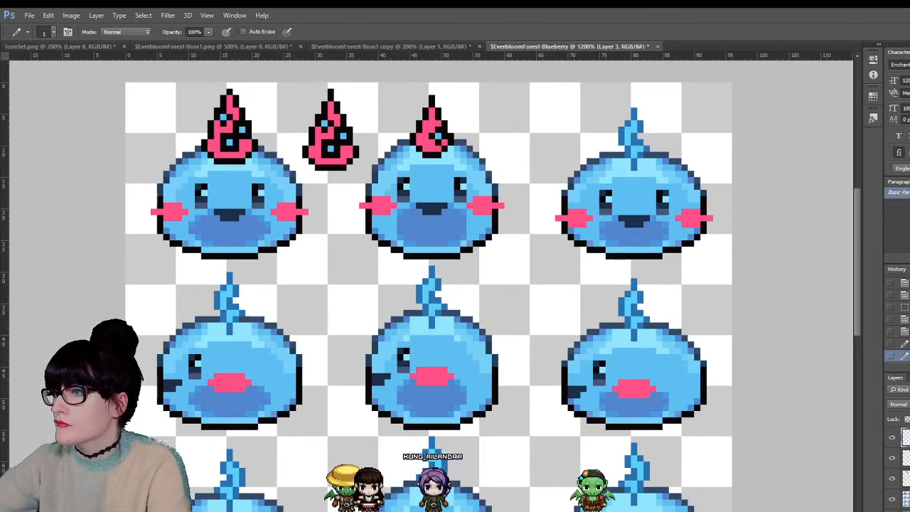
- Examine the hats on the front-facing slimes at both small and enlarged sizes across the sprite sheet
key(z)
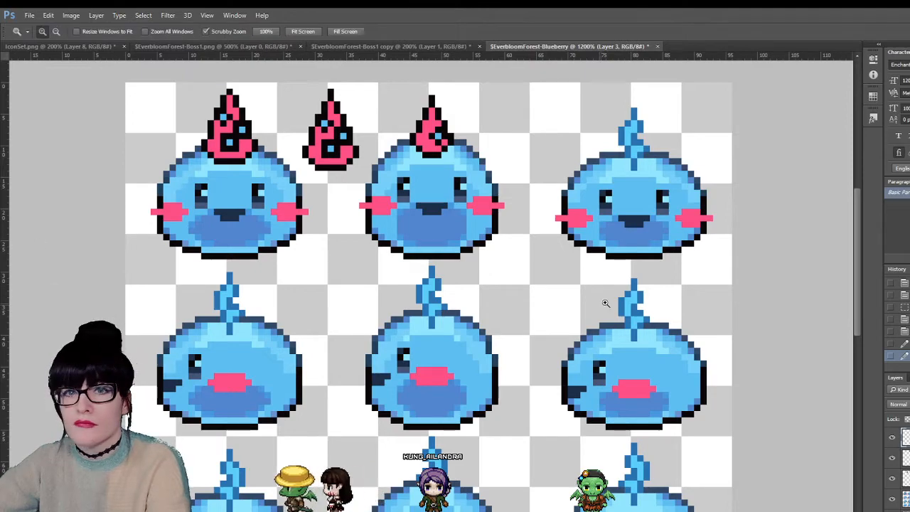
click(611, 295)
click(612, 293)
alt+click(643, 159)
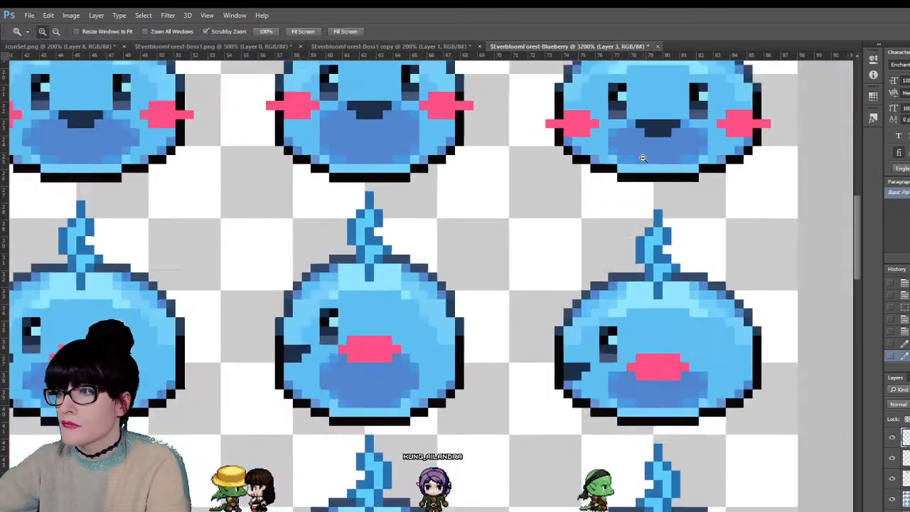
alt+click(643, 159)
alt+click(643, 158)
drag(644, 159, 441, 305)
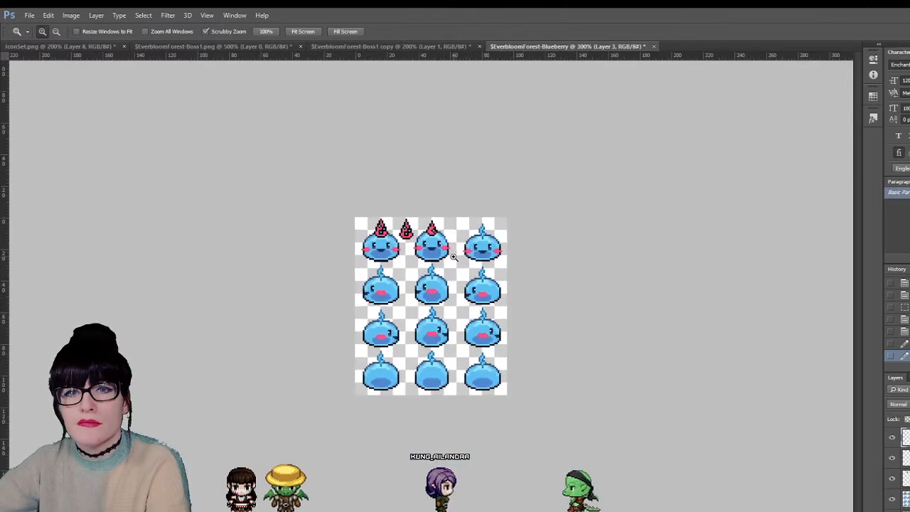
key(ctrl+plus)
click(387, 177)
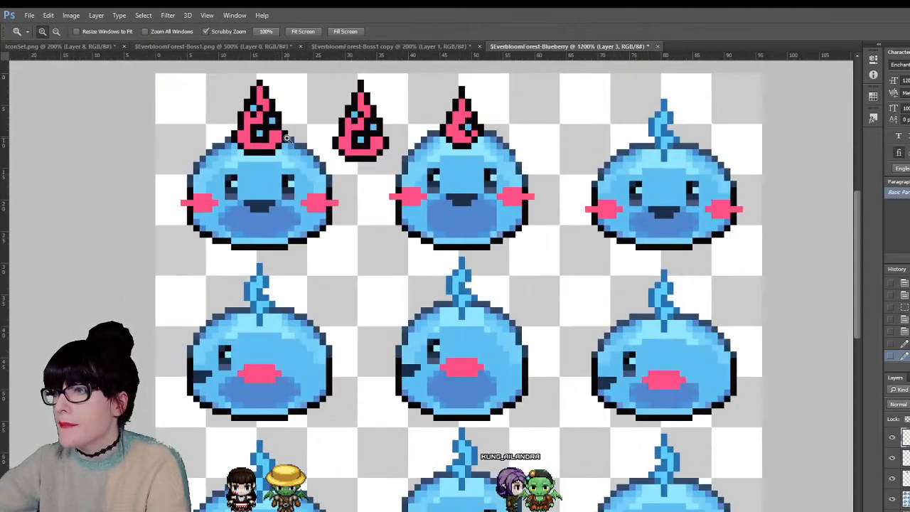
- Delete the spare large hat from the gap between the first two front-facing slimes
key(v)
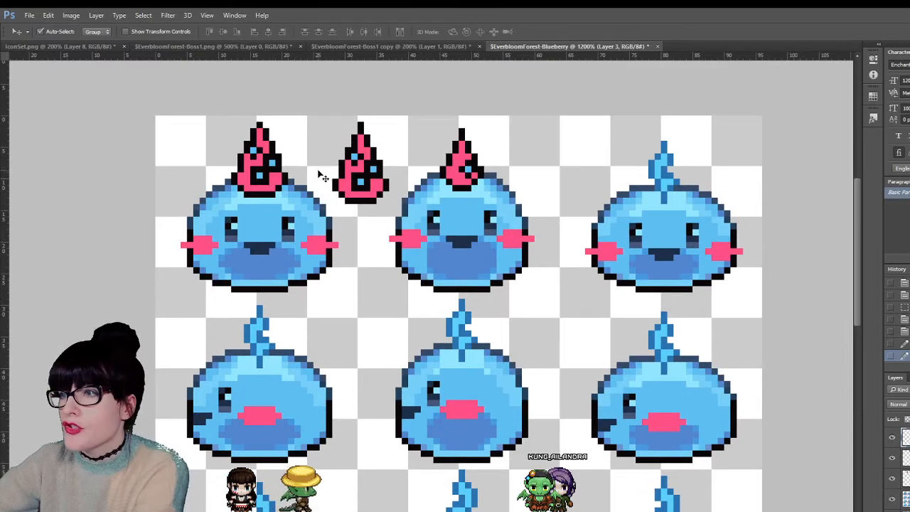
key(Delete)
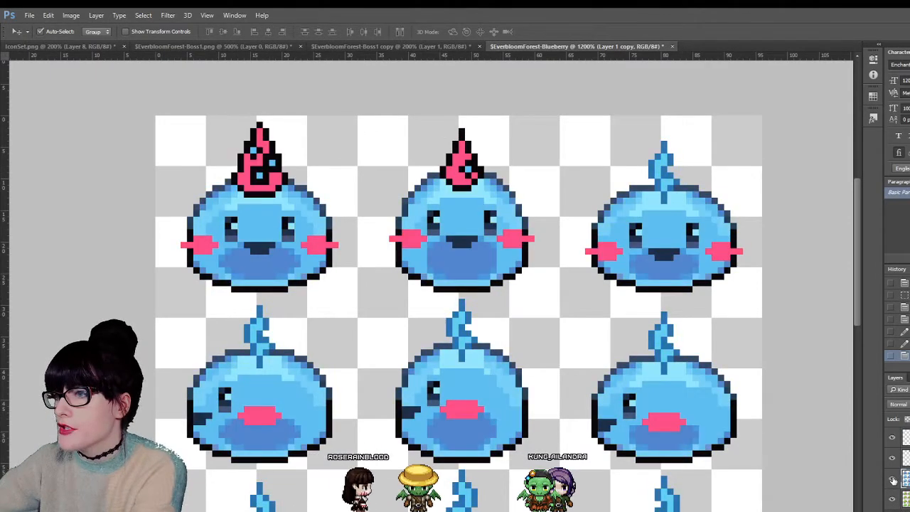
key(ctrl+z)
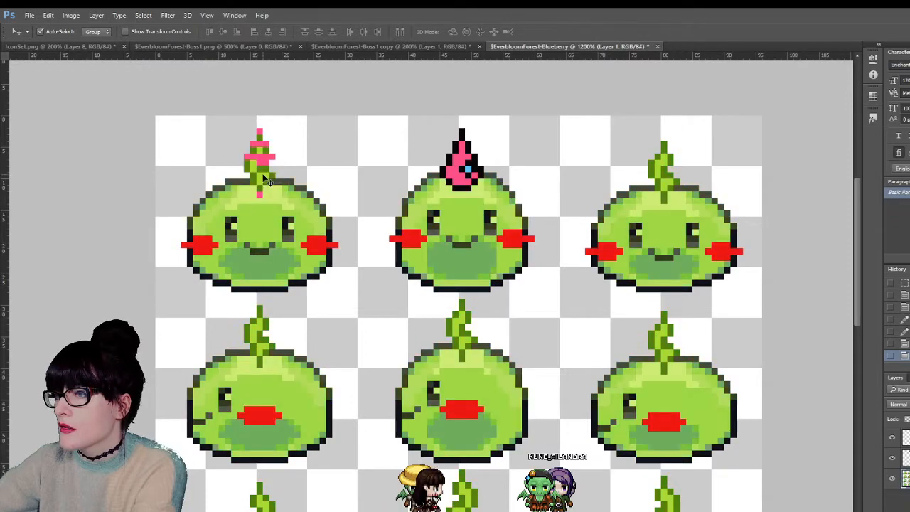
key(ctrl+z)
- Delete the upper part of the large hat above the first front-facing slime's head on the blue slime layer
key(m)
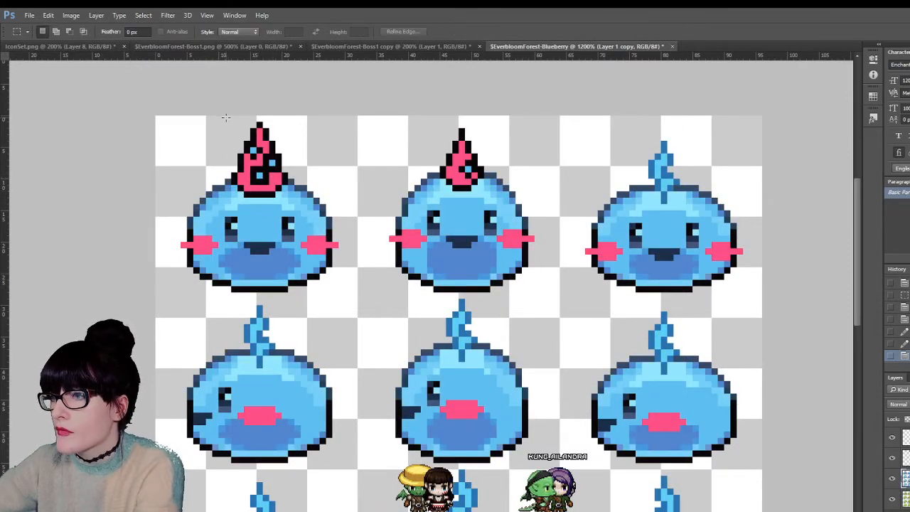
key(Delete)
key(ctrl+d)
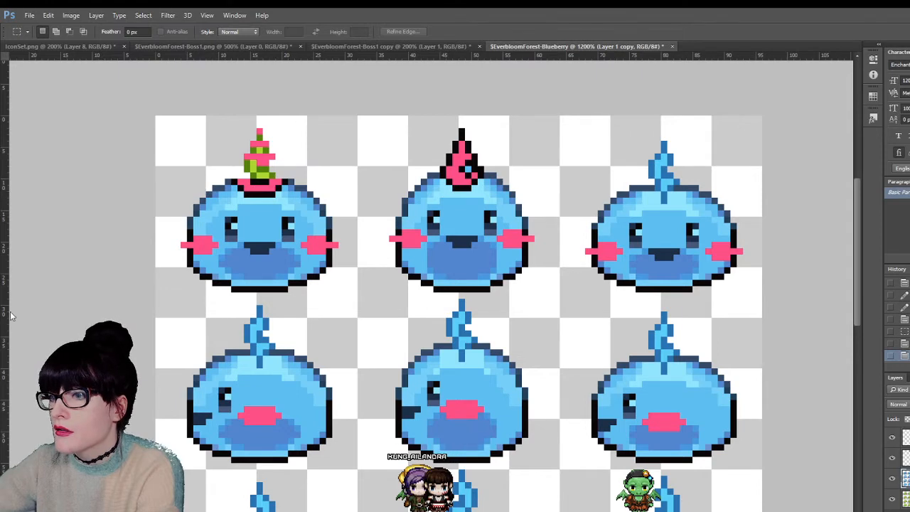
- Compare the blue and green slime layers, and delete the remaining hat brim from the first slime's head
key(z)
drag(276, 198, 755, 437)
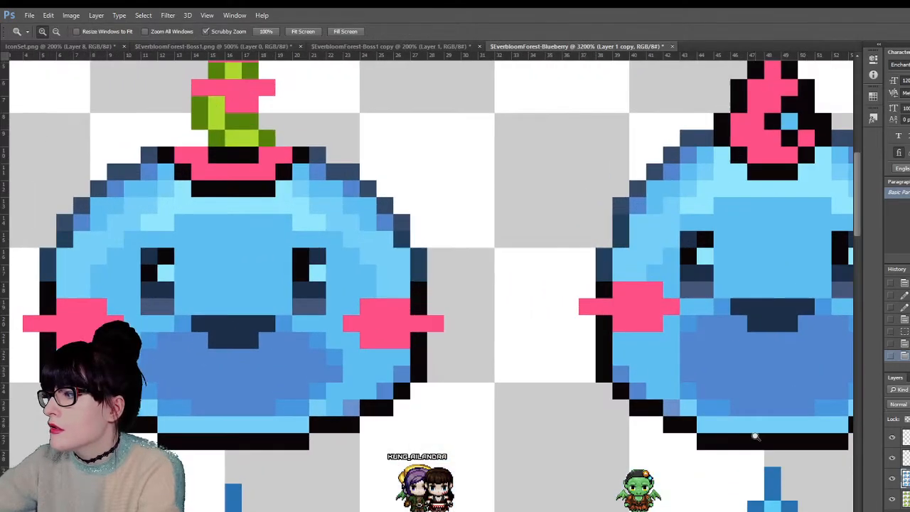
click(890, 478)
click(890, 478)
click(890, 478)
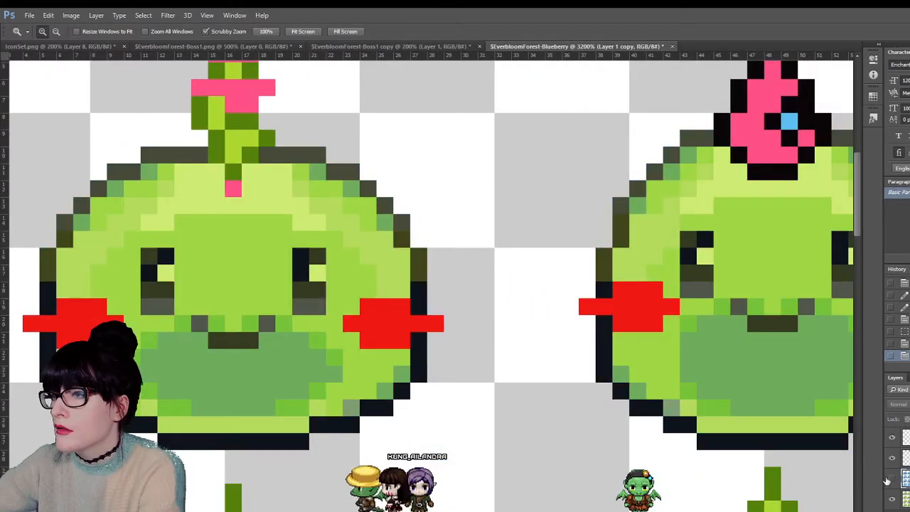
click(890, 478)
key(m)
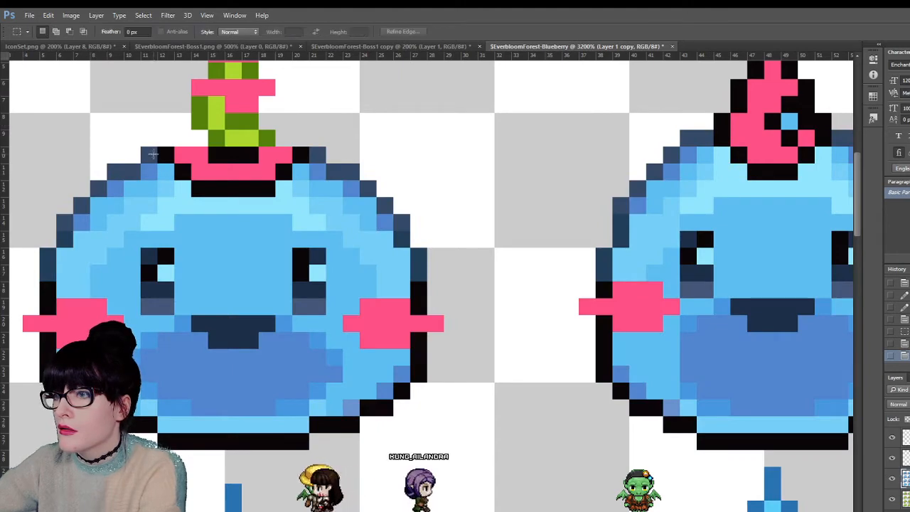
drag(152, 154, 296, 188)
key(Delete)
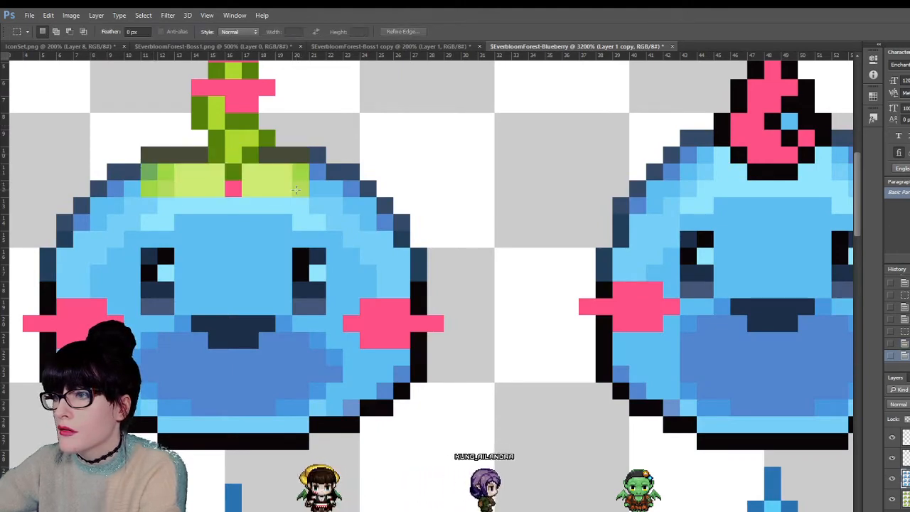
- Repaint the exposed green and pink pixels on top of the first slime's head with matching sampled blue shades
key(b)
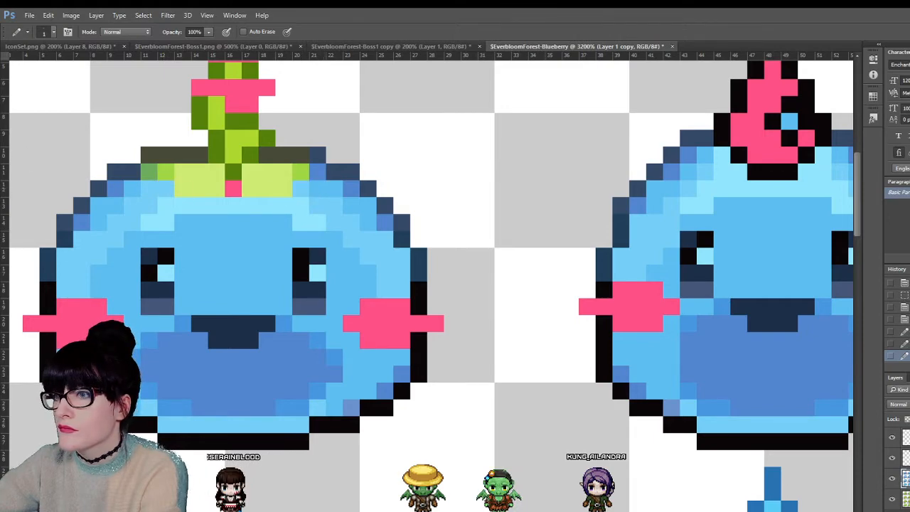
key(i)
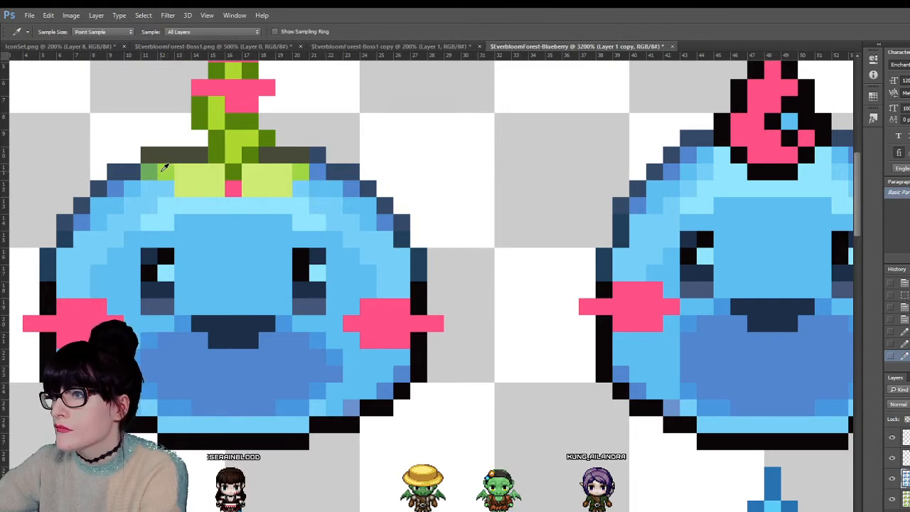
key(b)
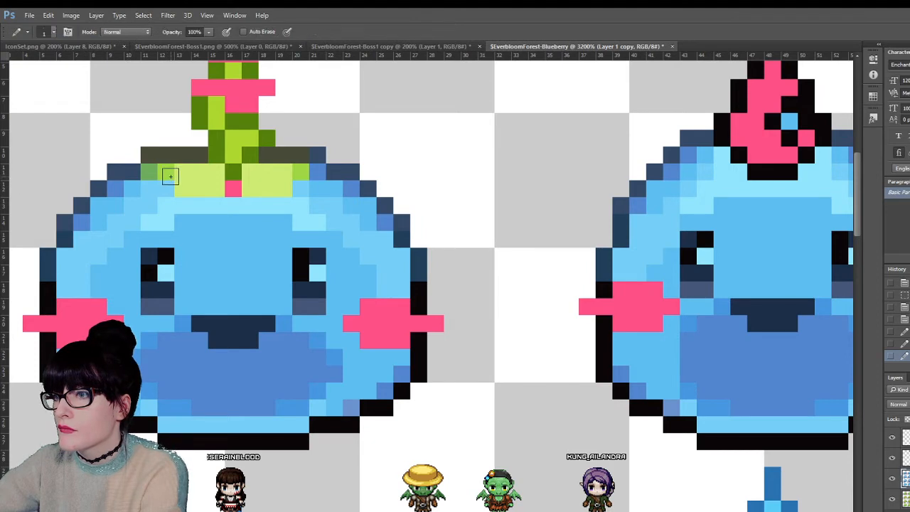
key(i)
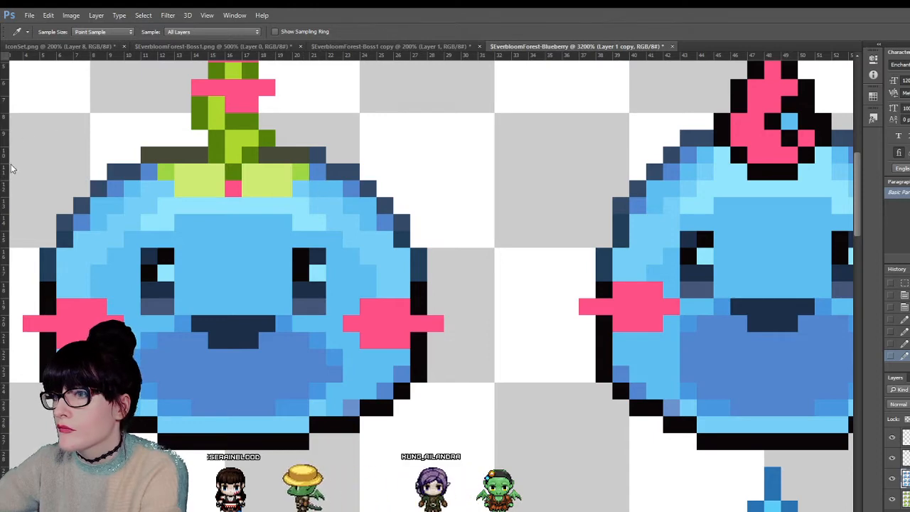
key(b)
click(166, 172)
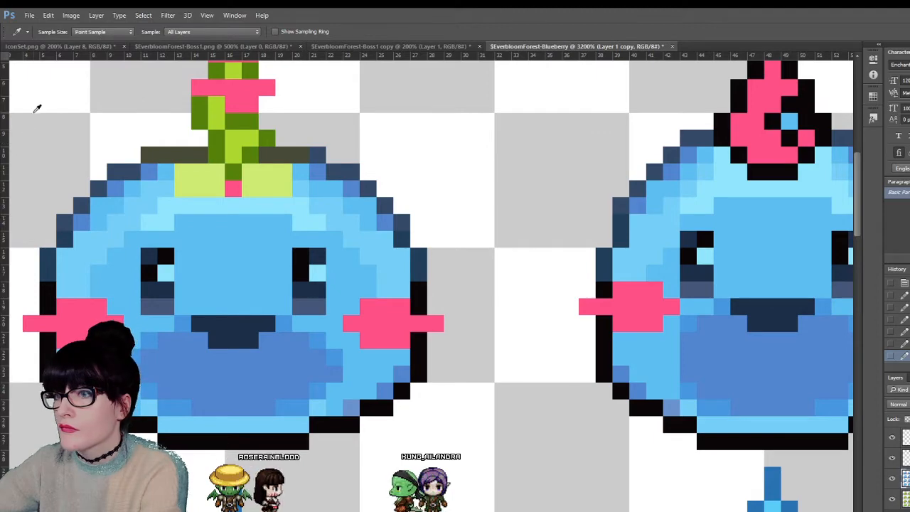
mouse_move(187, 175)
mouse_down()
mouse_move(209, 179)
mouse_move(187, 183)
mouse_up()
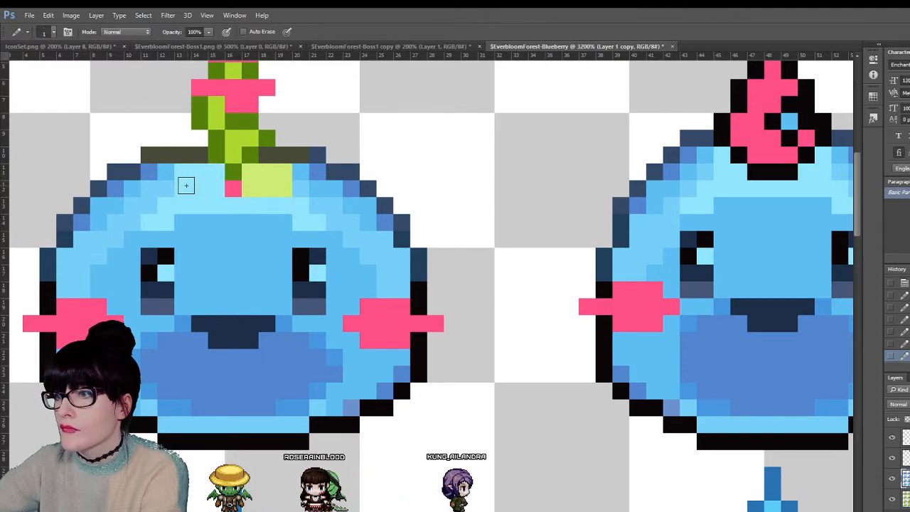
mouse_move(284, 187)
mouse_down()
mouse_move(254, 187)
mouse_move(253, 178)
mouse_move(230, 195)
mouse_up()
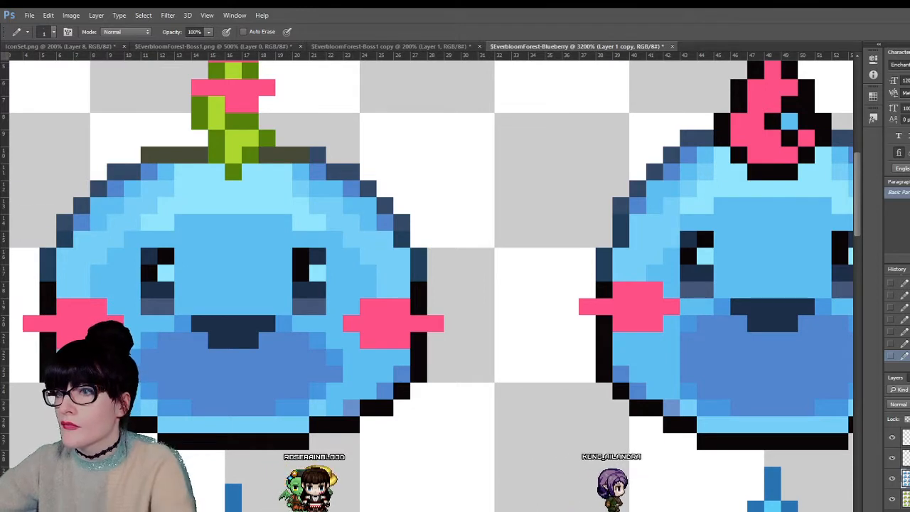
- Repaint the olive outline on both sides of the first slime's tuft in the sampled dark blue
key(i)
click(154, 158)
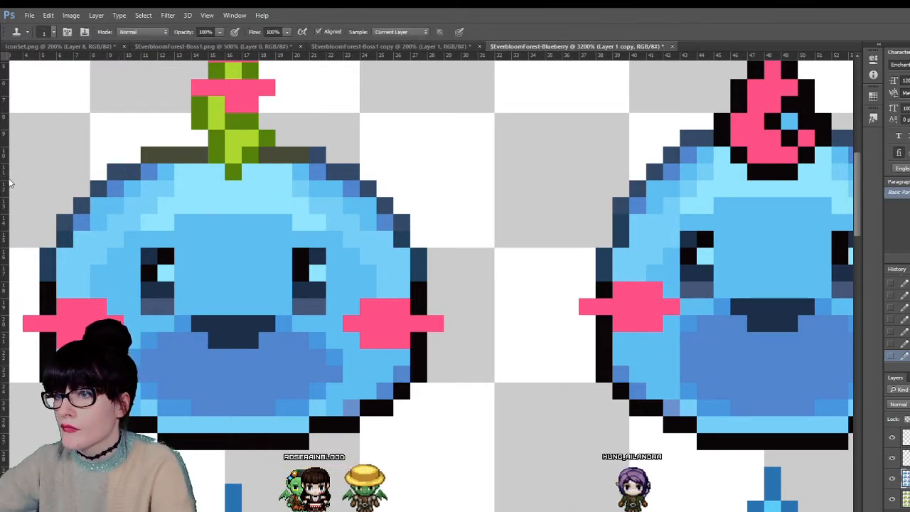
key(b)
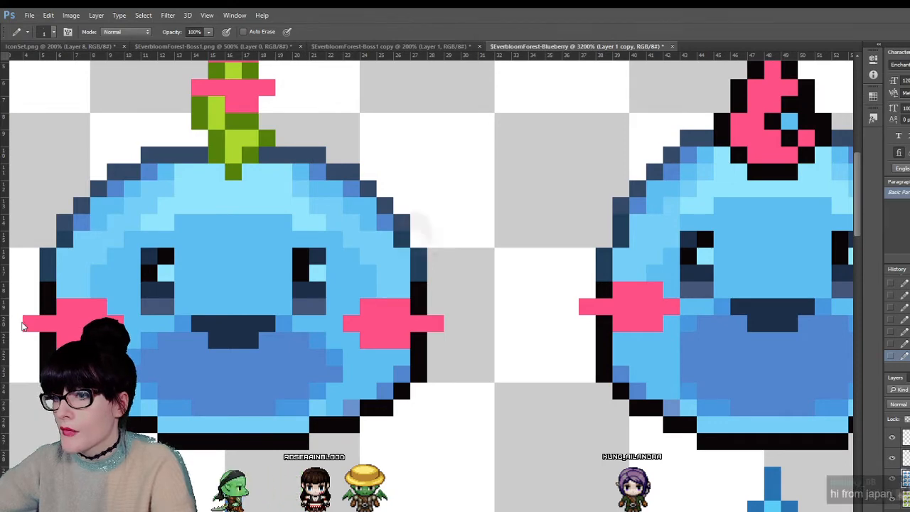
key(z)
alt+click(544, 285)
alt+click(226, 158)
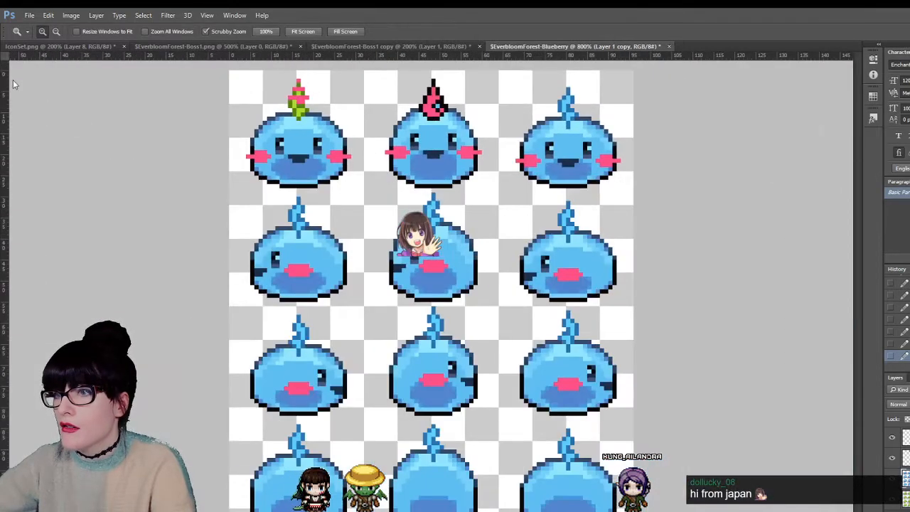
- Paint a blue dot and black shading pixels on the middle front-facing slime's pink hat on a new layer
key(v)
click(322, 112)
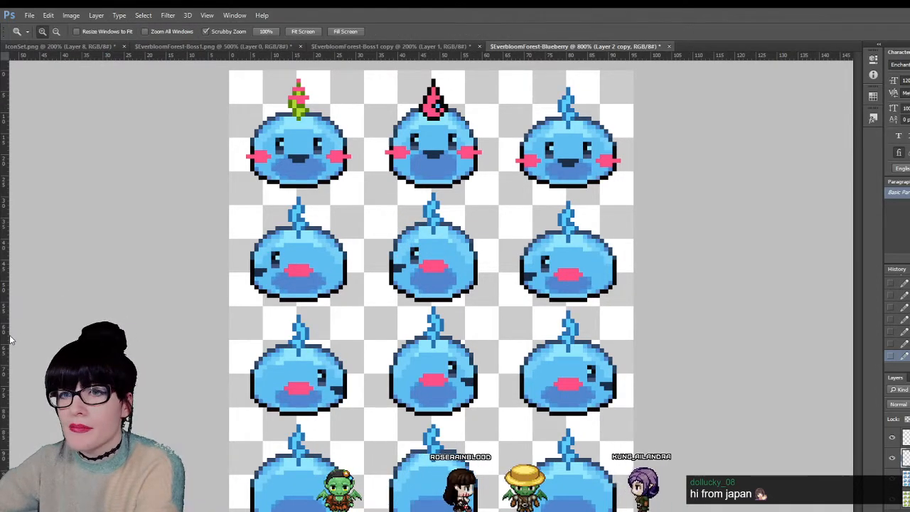
key(z)
key(ctrl+plus)
key(ctrl+plus)
key(ctrl+plus)
key(ctrl+plus)
key(i)
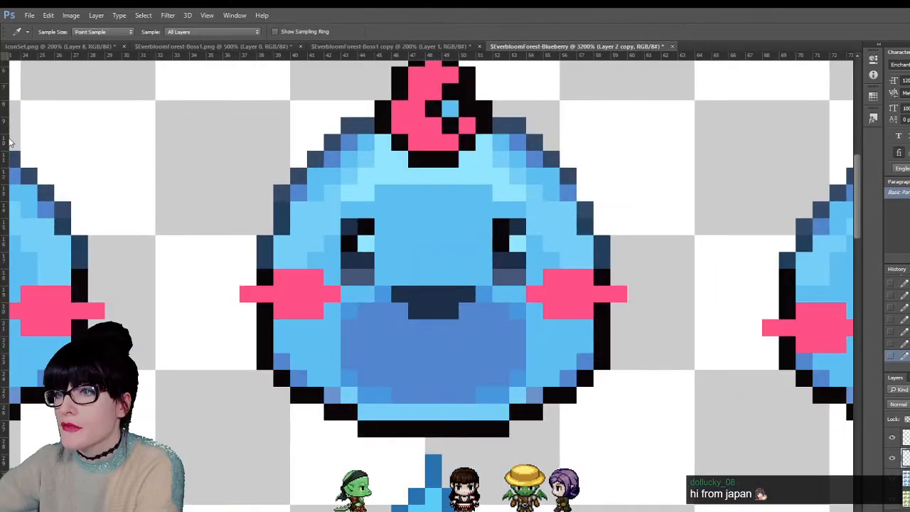
scroll(20, 151, up, 2)
key(b)
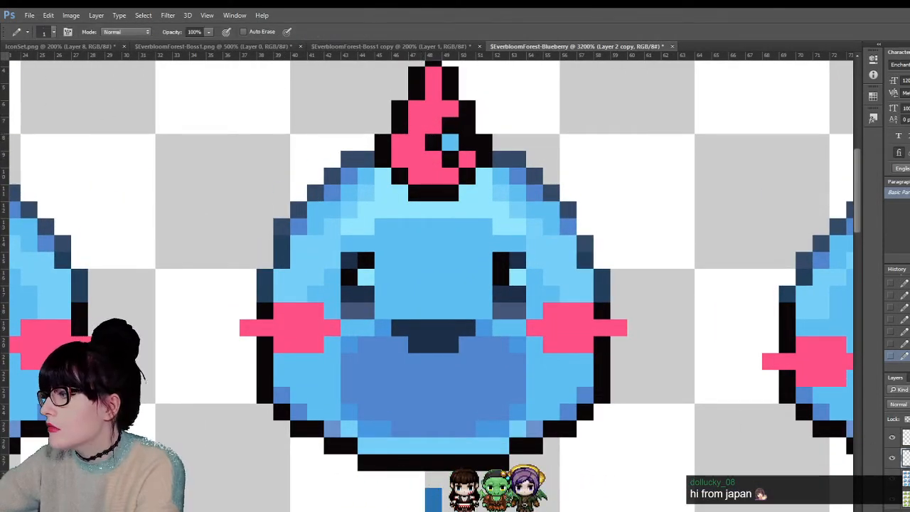
click(892, 439)
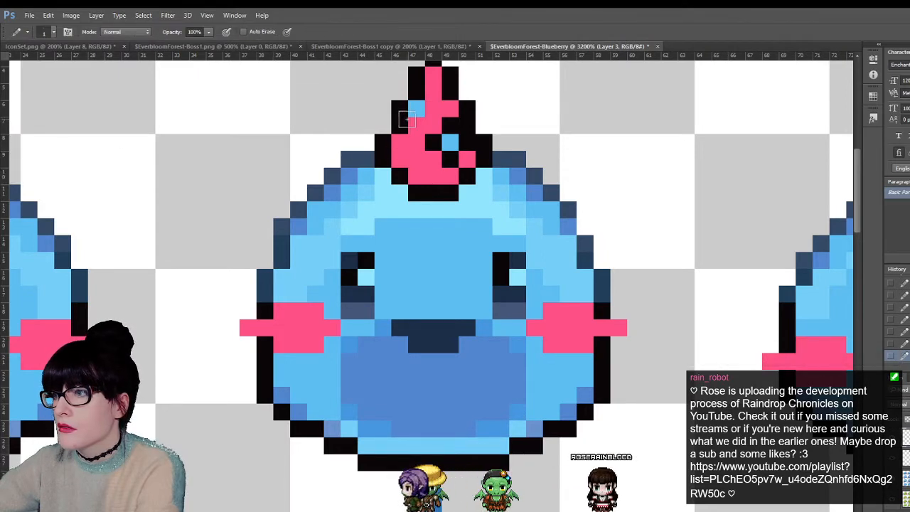
drag(429, 94, 431, 108)
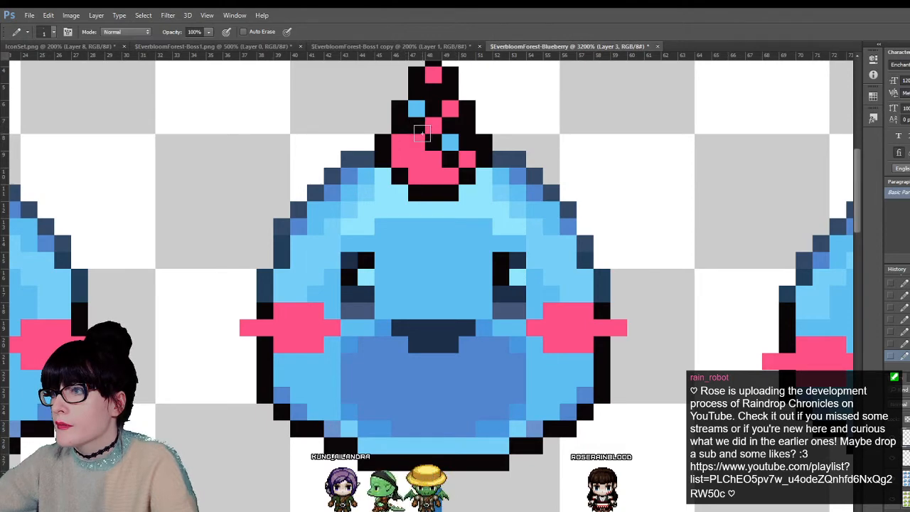
- Repaint the upper centre of the middle slime's hat in the sampled pink and touch up its outer edge in black
key(z)
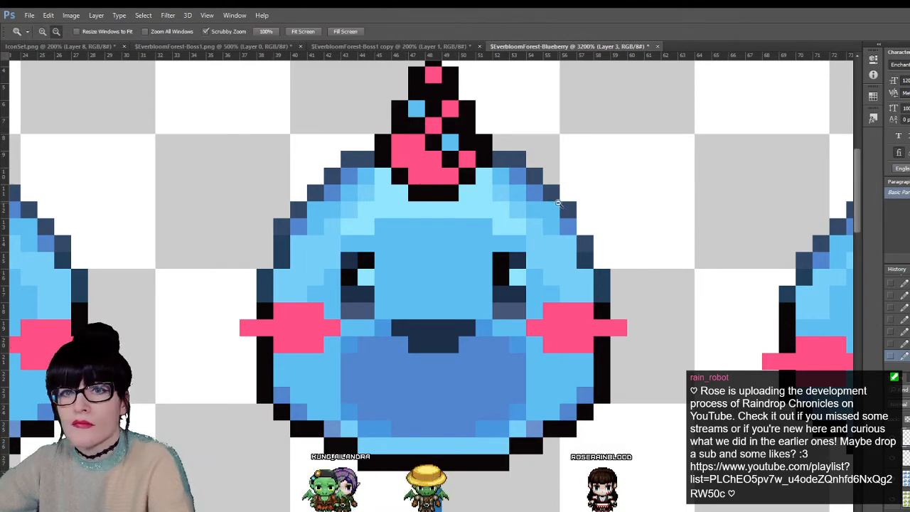
alt+click(561, 201)
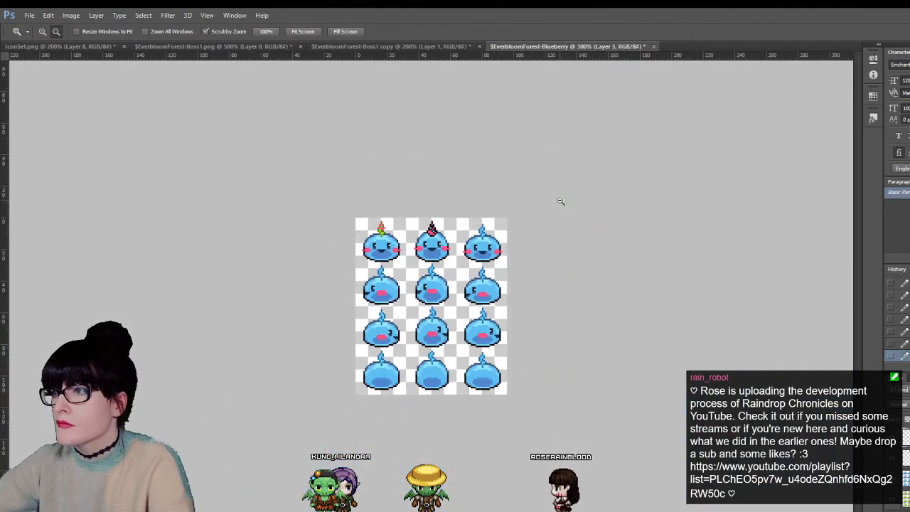
key(ctrl+plus)
key(ctrl+plus)
key(ctrl+plus)
key(ctrl+plus)
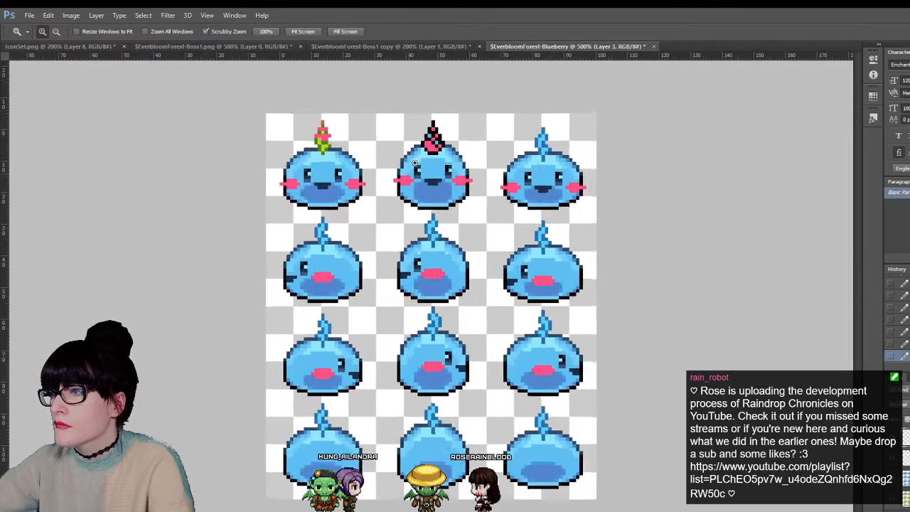
click(450, 120)
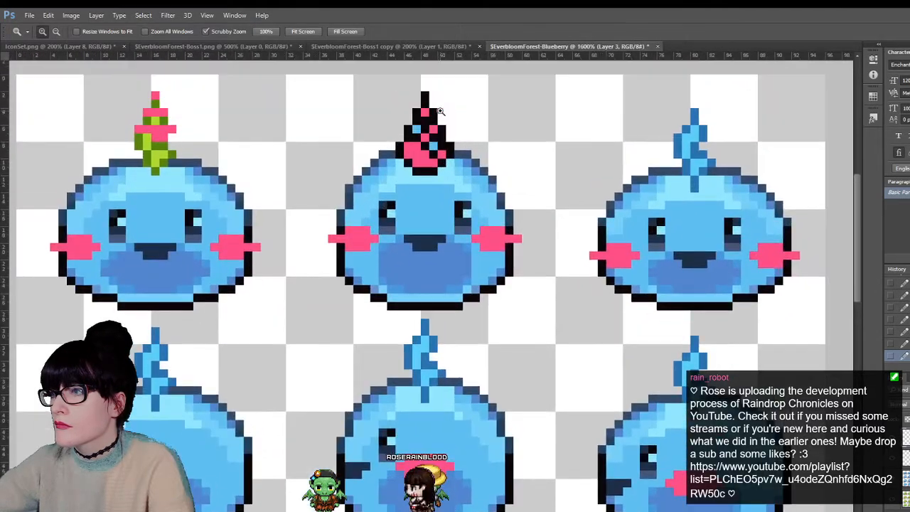
key(i)
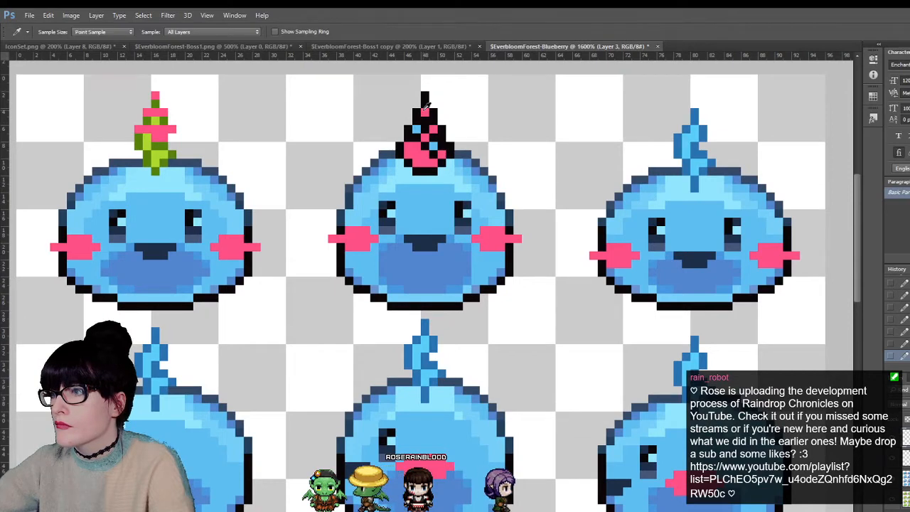
key(b)
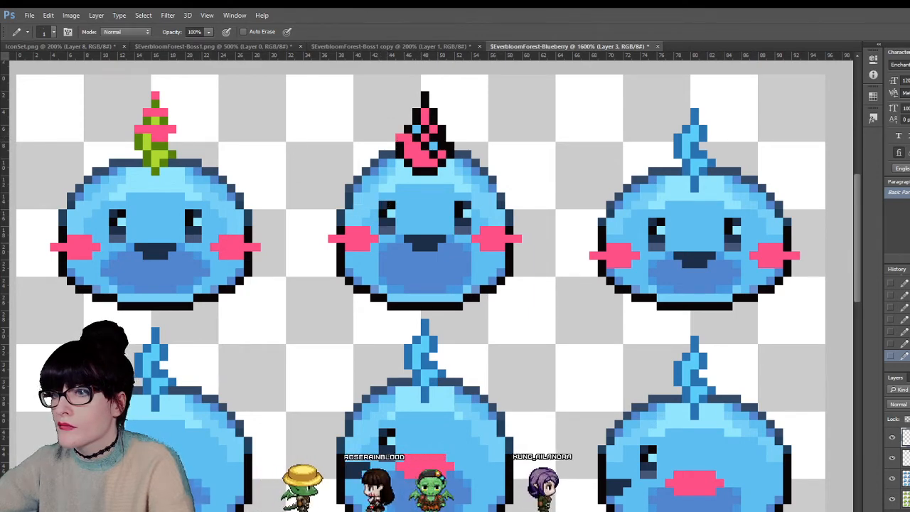
key(i)
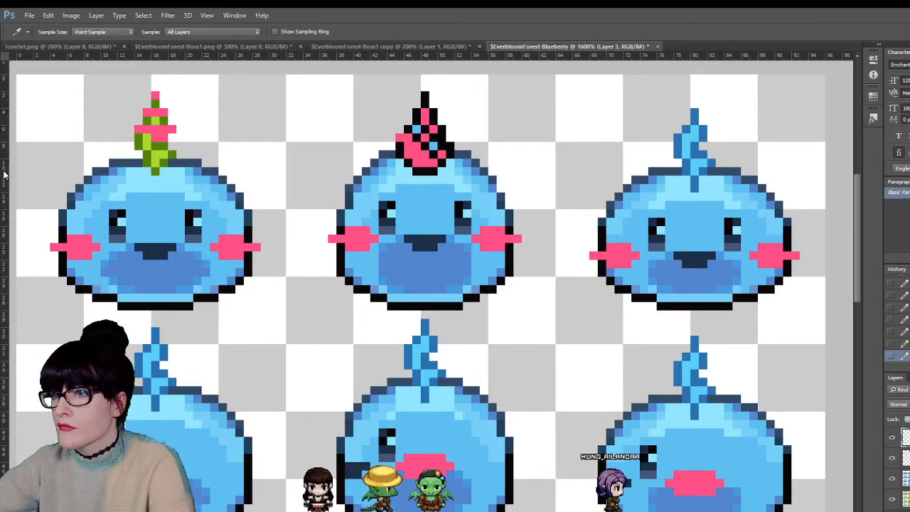
key(b)
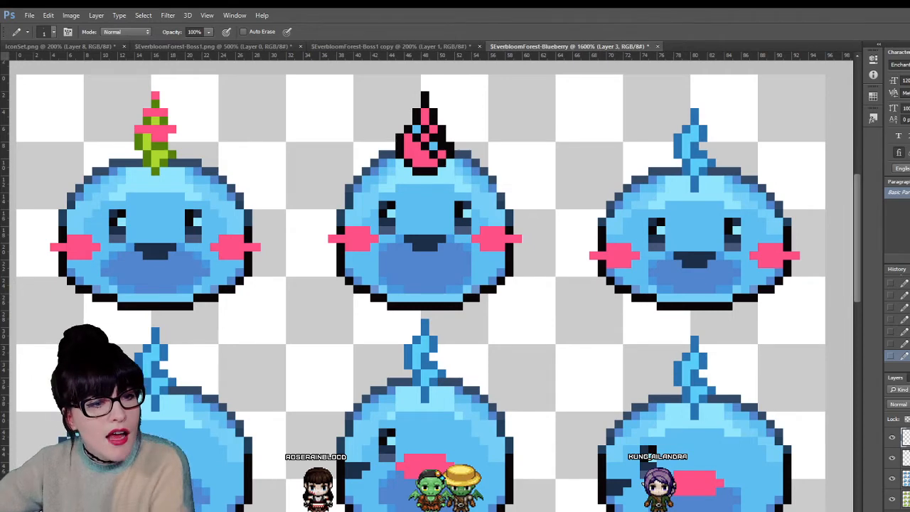
- Clear the stray selection and repaint the pink gap in the left outline of the middle slime's hat black
key(z)
alt+click(20, 339)
alt+click(19, 339)
alt+click(20, 340)
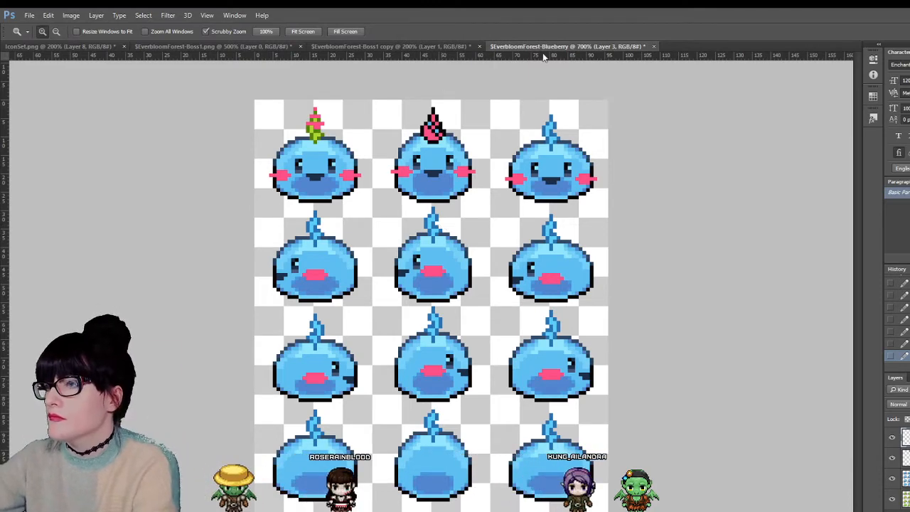
alt+click(432, 168)
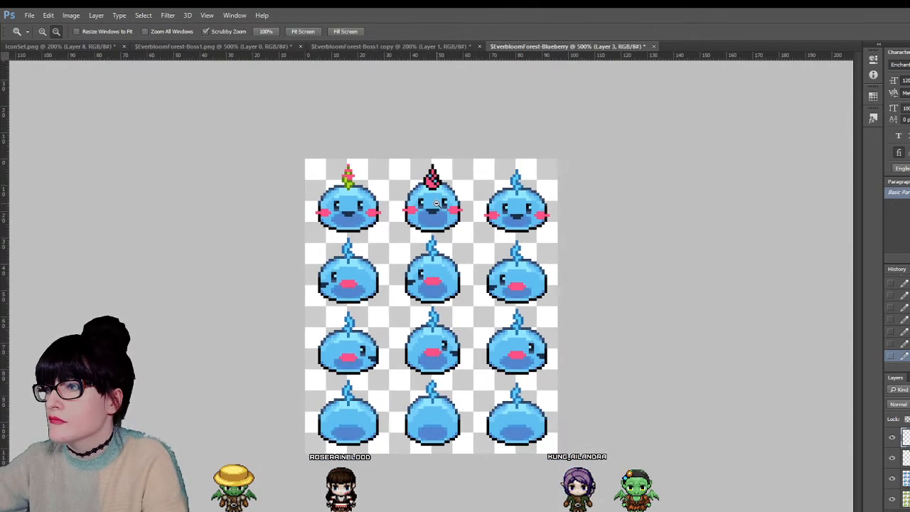
drag(419, 226, 350, 98)
scroll(424, 121, up, 3)
key(m)
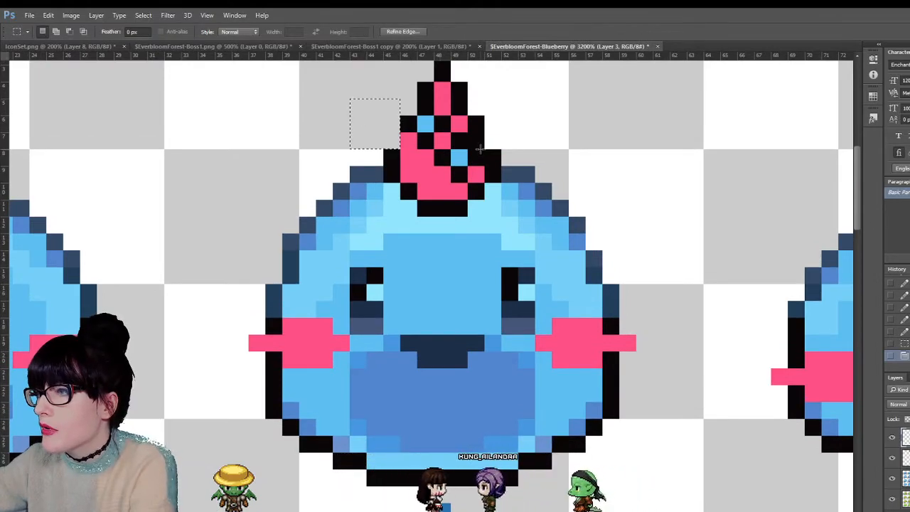
click(524, 146)
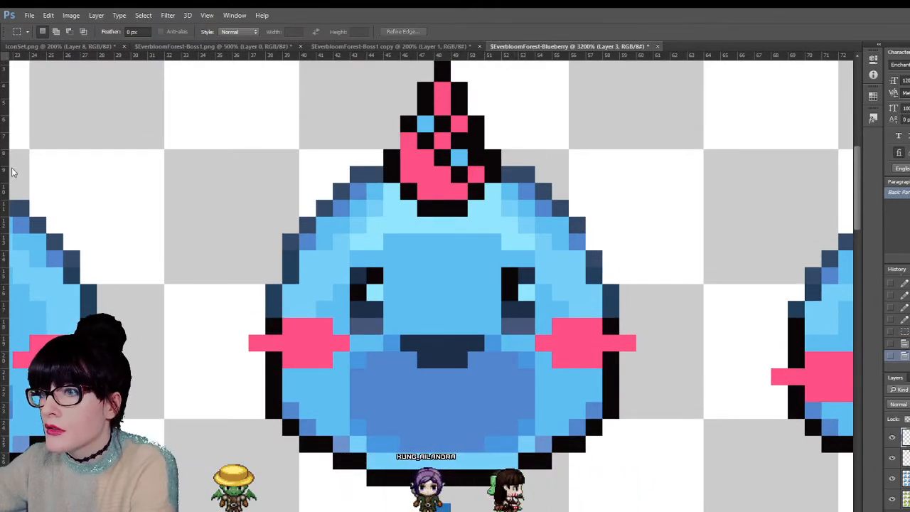
key(b)
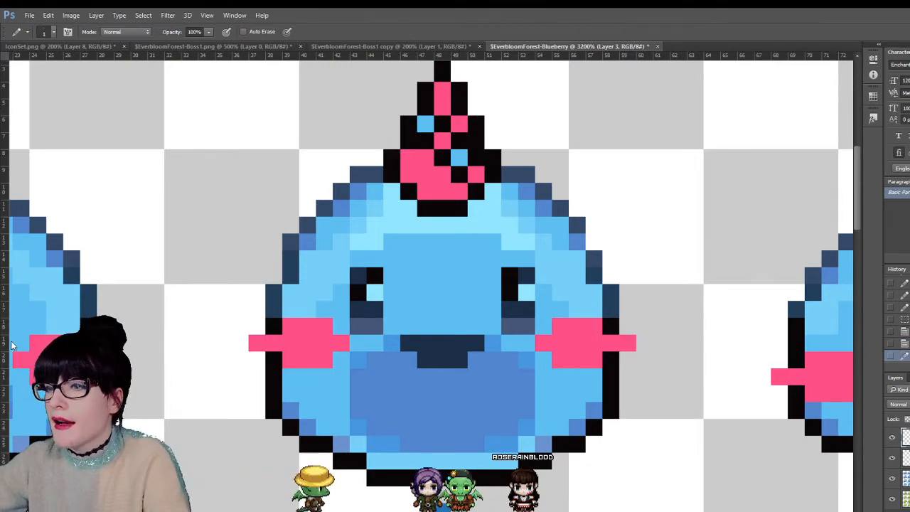
- Extend the black tip of the middle front-facing slime's hat upward by one pixel
key(z)
click(469, 235)
click(484, 270)
double_click(484, 271)
click(484, 270)
click(484, 271)
click(484, 270)
click(484, 270)
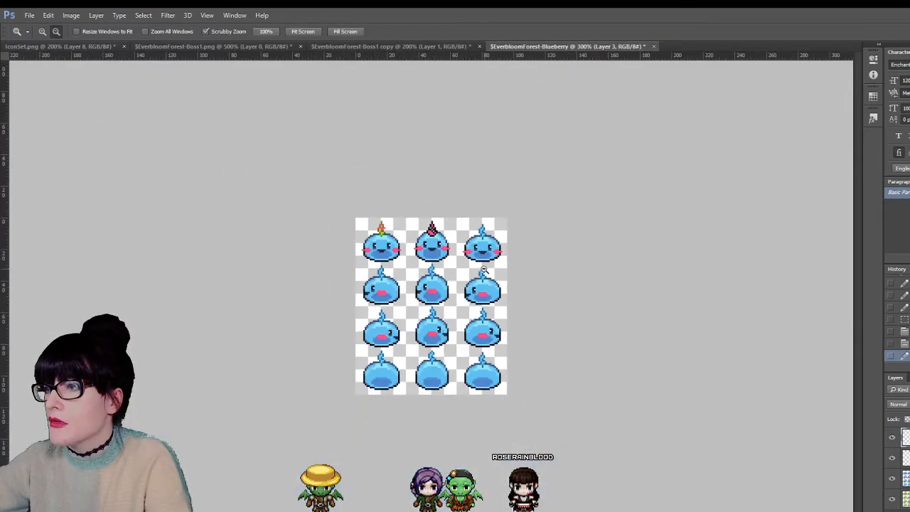
click(484, 271)
click(459, 209)
click(433, 148)
click(433, 148)
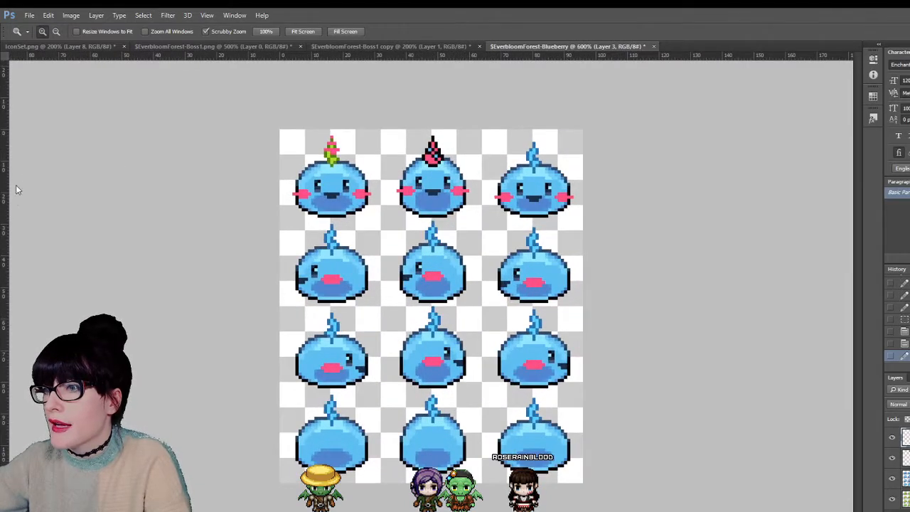
key(b)
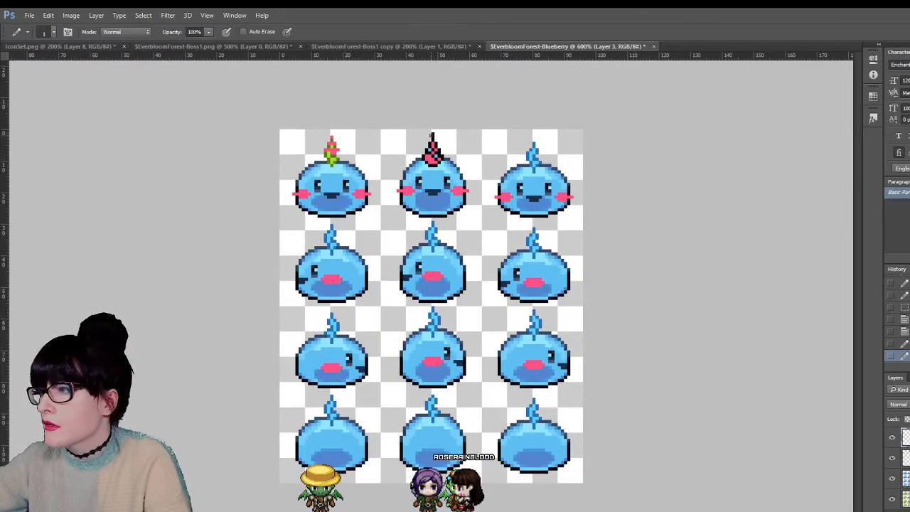
- Merge Layer 3 down into the hat layer, Layer 2 copy, and toggle the hat layer's visibility to check it
key(z)
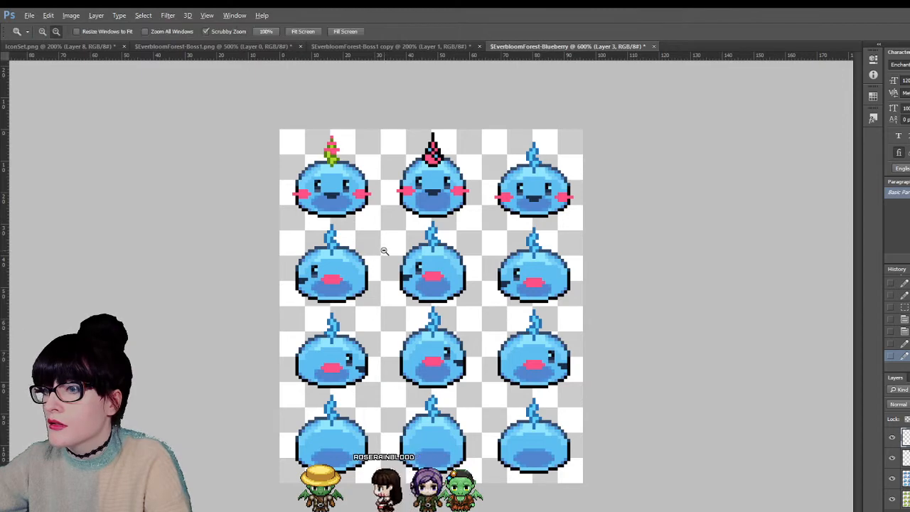
key(ctrl+minus)
key(ctrl+minus)
key(ctrl+minus)
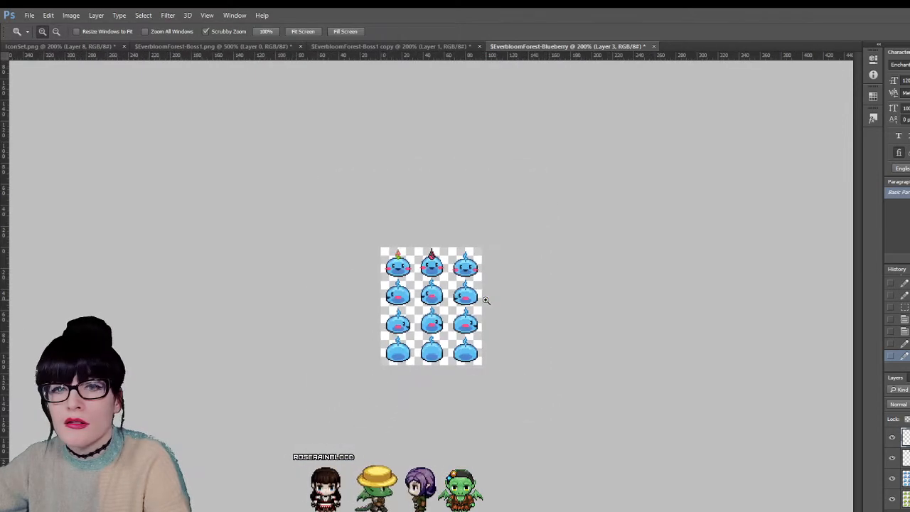
click(428, 268)
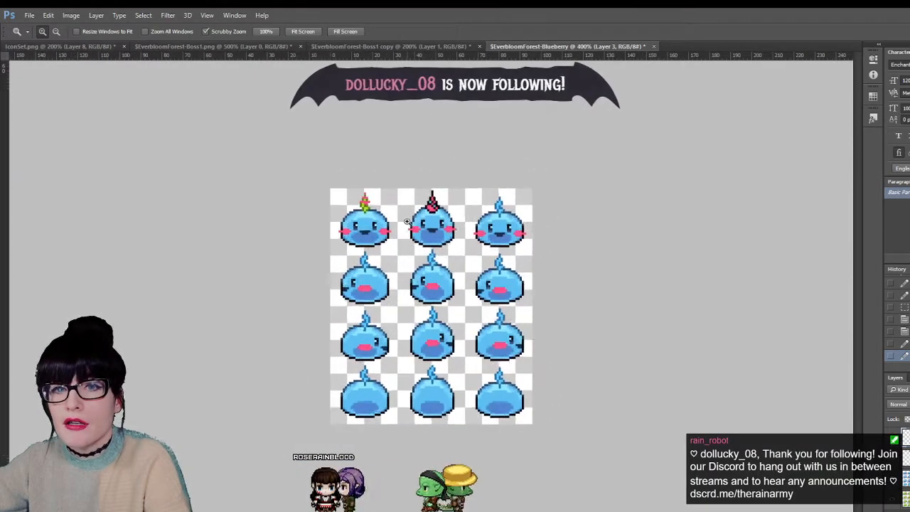
scroll(369, 213, up, 5)
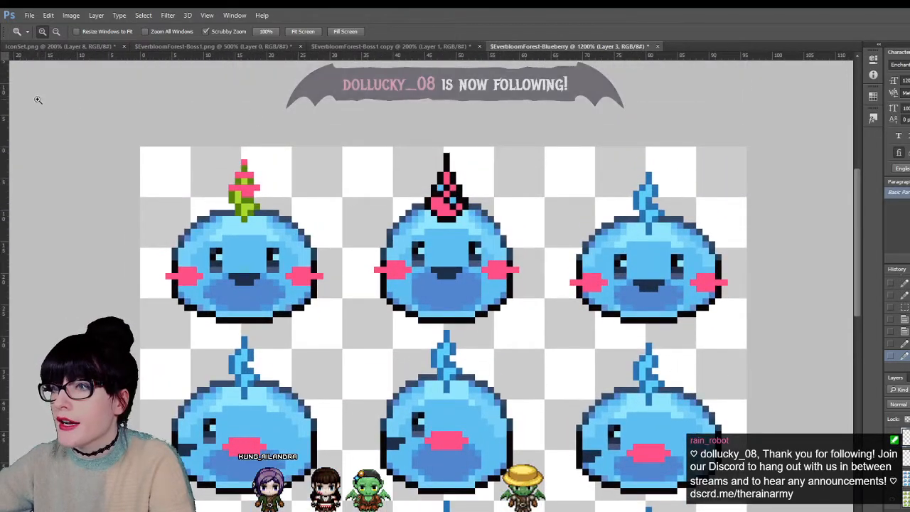
key(m)
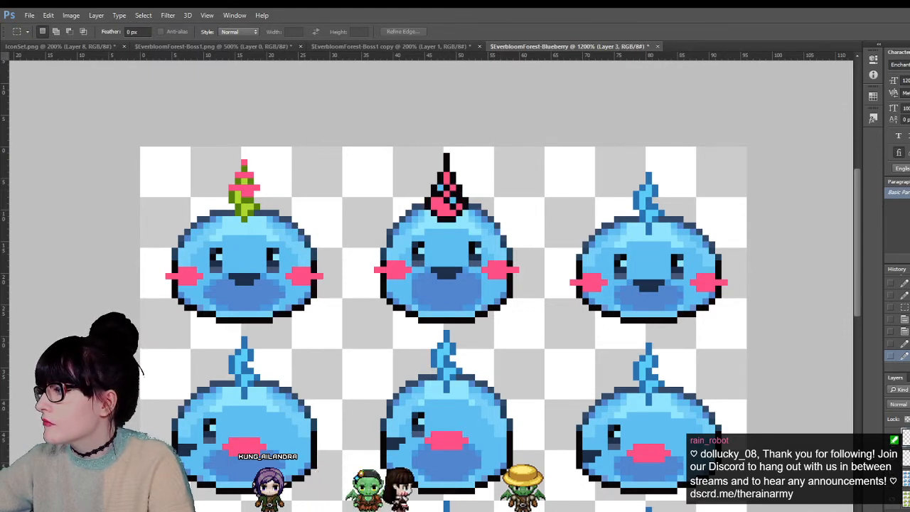
key(alt+bracketleft)
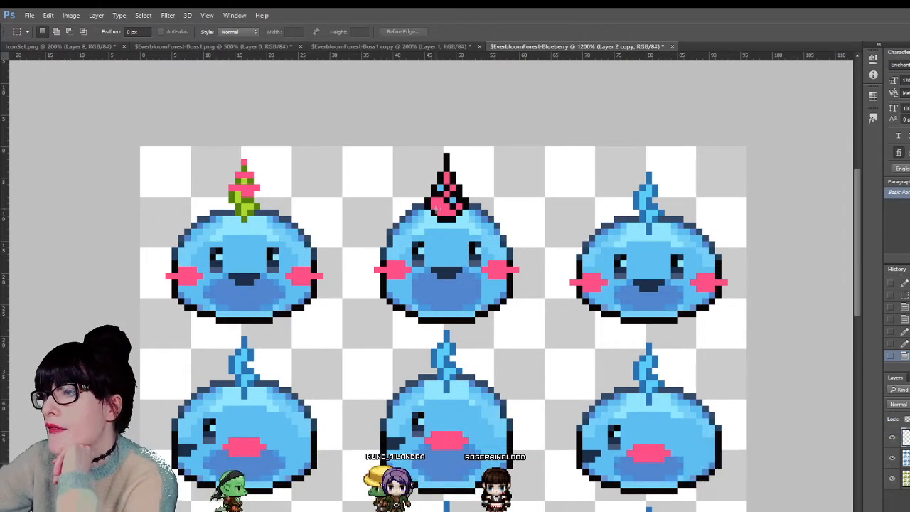
click(891, 439)
click(891, 438)
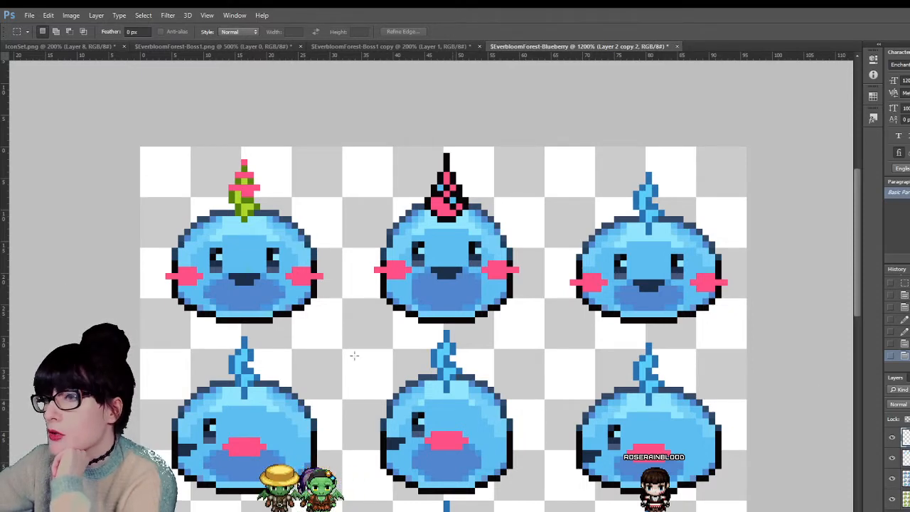
- Duplicate the hat layer and place the copy on the first front-facing slime's head over the old tuft
key(v)
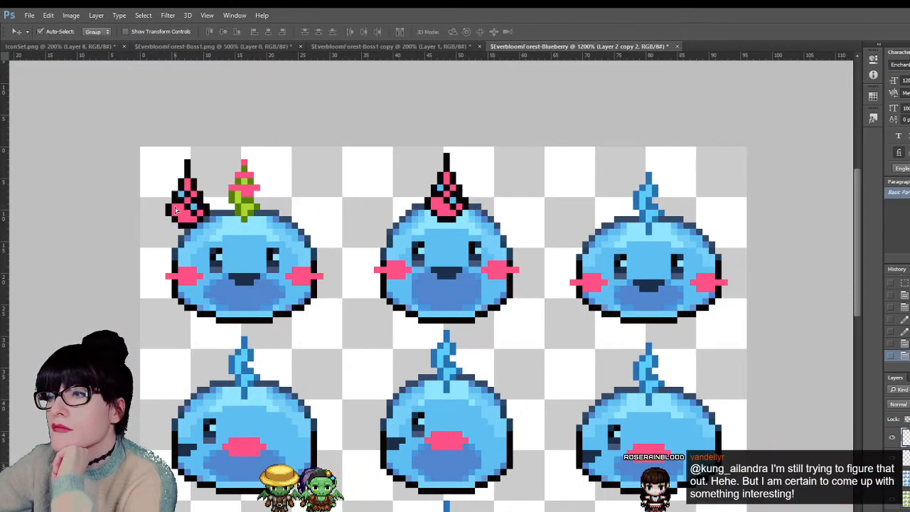
drag(177, 210, 237, 210)
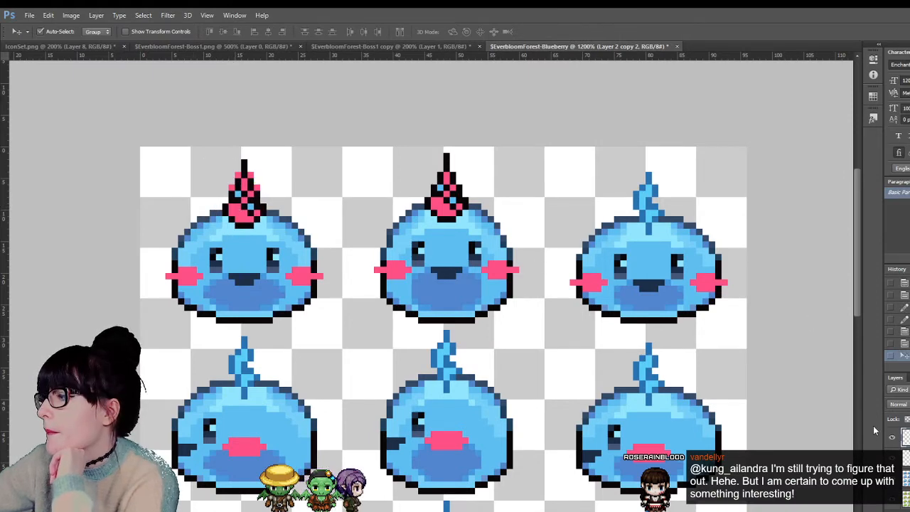
key(ctrl+z)
key(ctrl+z)
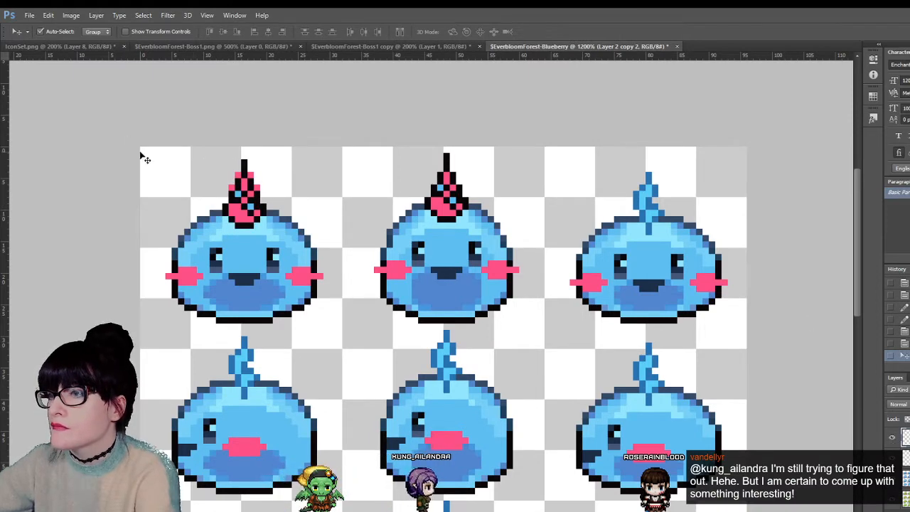
- Delete the old tuft pixels around the first slime's new hat from the slime layers and reselect the copied hat layer
key(m)
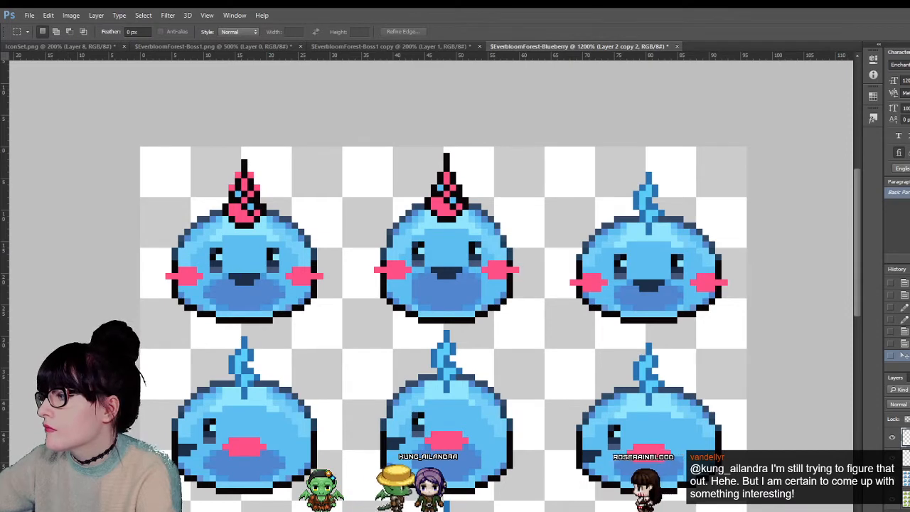
drag(140, 147, 323, 209)
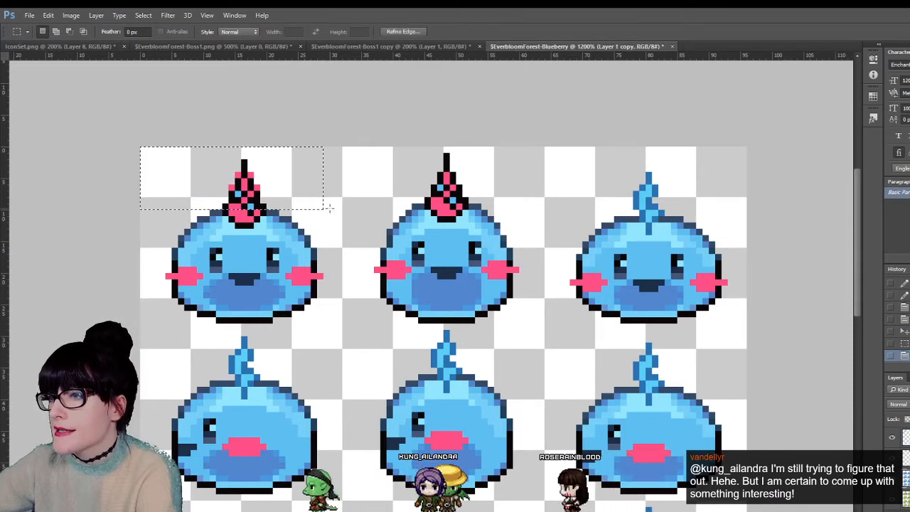
click(180, 192)
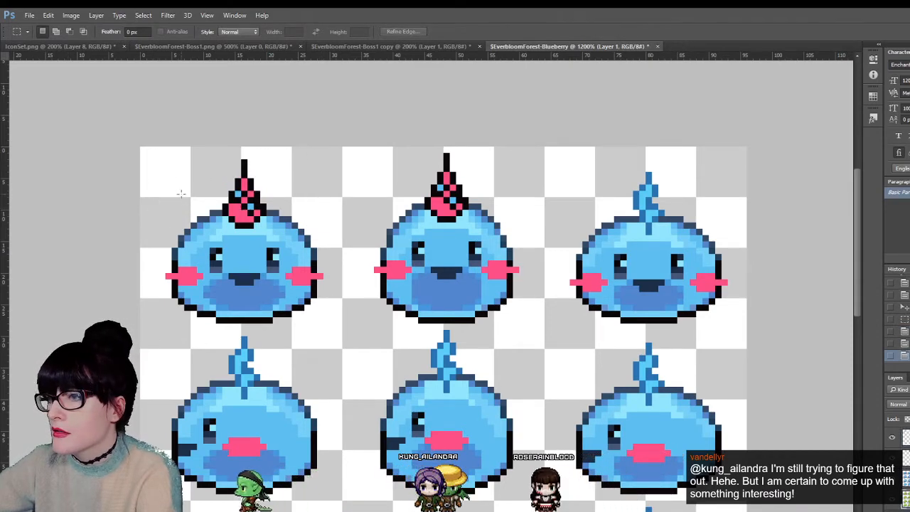
key(v)
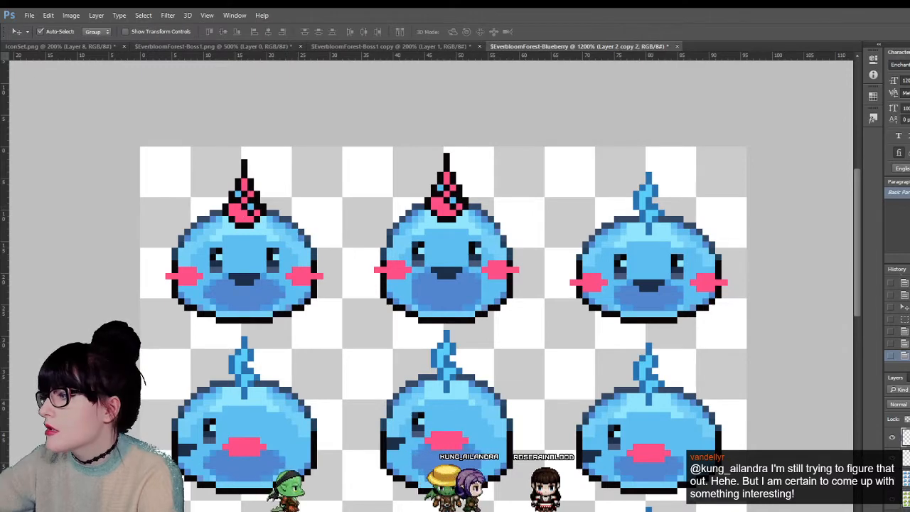
- Duplicate the party hat onto the third front-facing slime's head and delete the old tuft pixels around it
drag(244, 221, 650, 222)
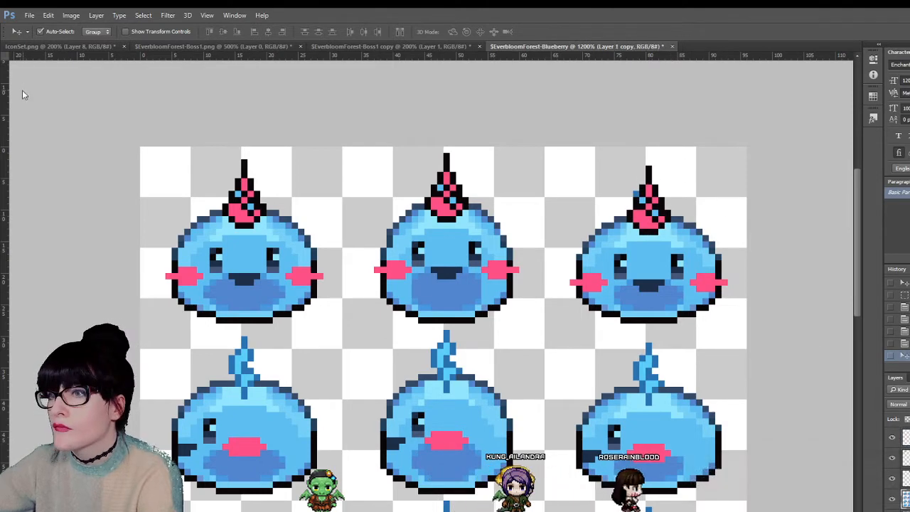
key(m)
drag(620, 147, 702, 215)
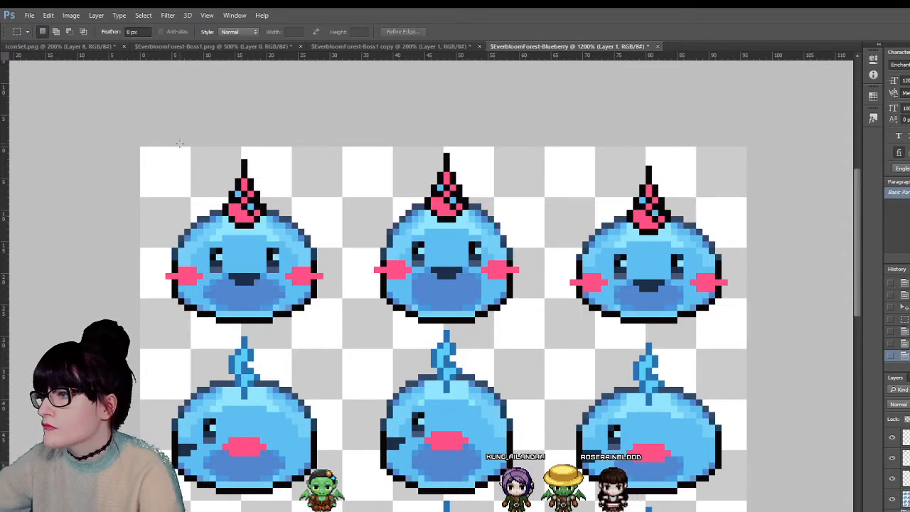
- Examine the whole blueberry slime sprite sheet at reduced magnification to judge how the new hats look
scroll(179, 144, down, 2)
scroll(398, 291, down, 2)
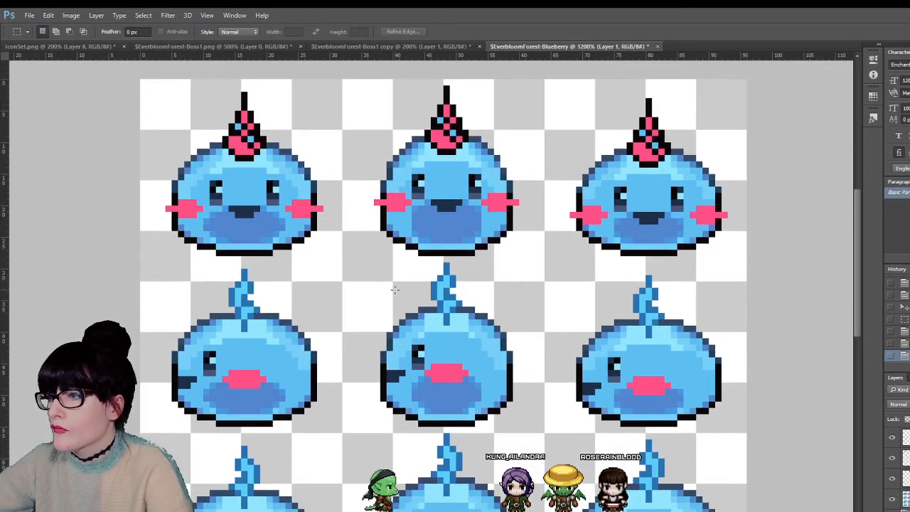
key(z)
key(ctrl+minus)
key(ctrl+minus)
key(ctrl+minus)
key(ctrl+minus)
key(ctrl+minus)
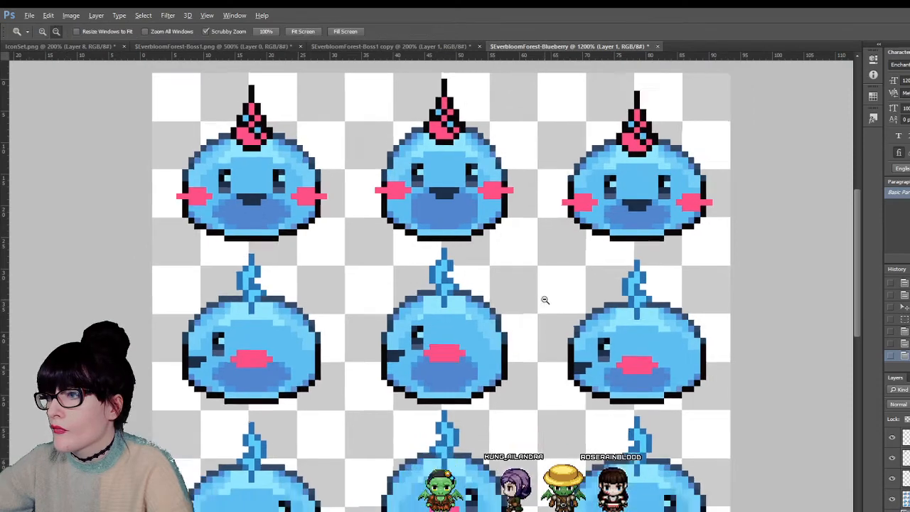
key(ctrl+minus)
key(ctrl+minus)
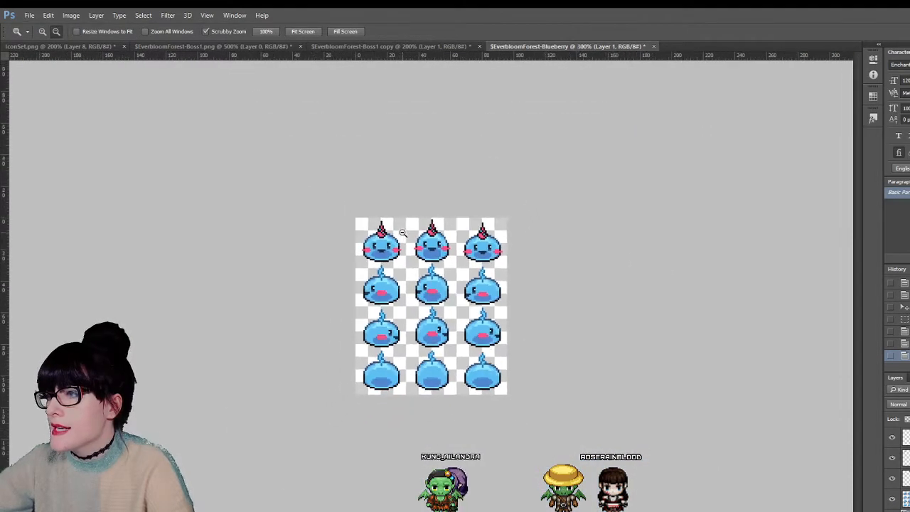
key(ctrl+minus)
key(ctrl+plus)
key(ctrl+plus)
key(ctrl+plus)
key(ctrl+plus)
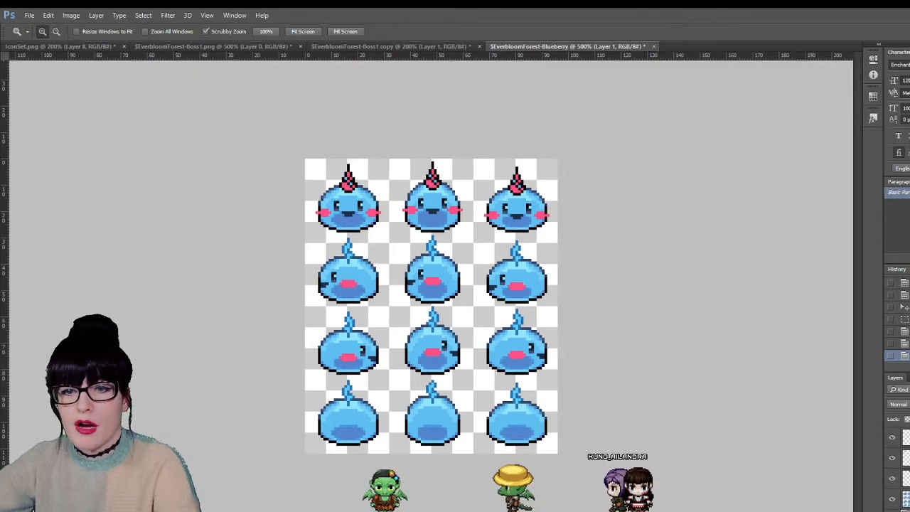
- Switch to the Raindrop Chronicles project in RPG Maker MV
key(alt+Tab)
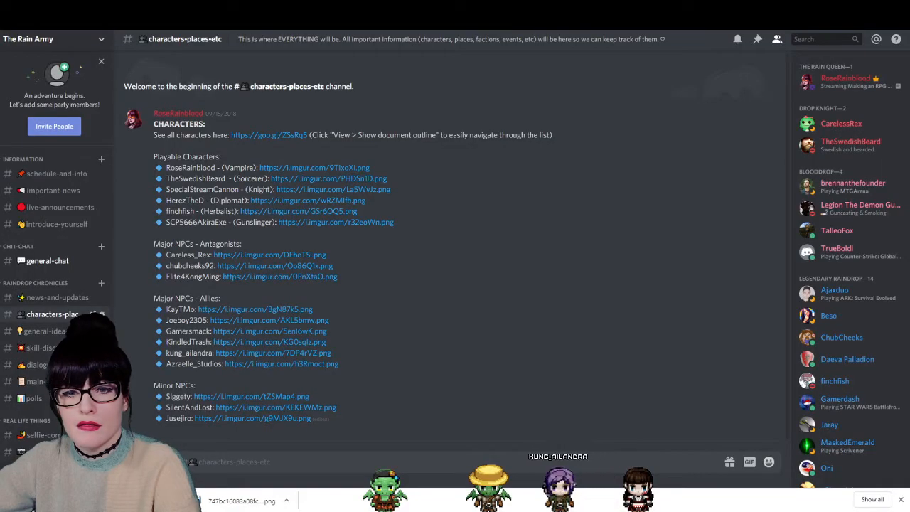
key(alt+Tab)
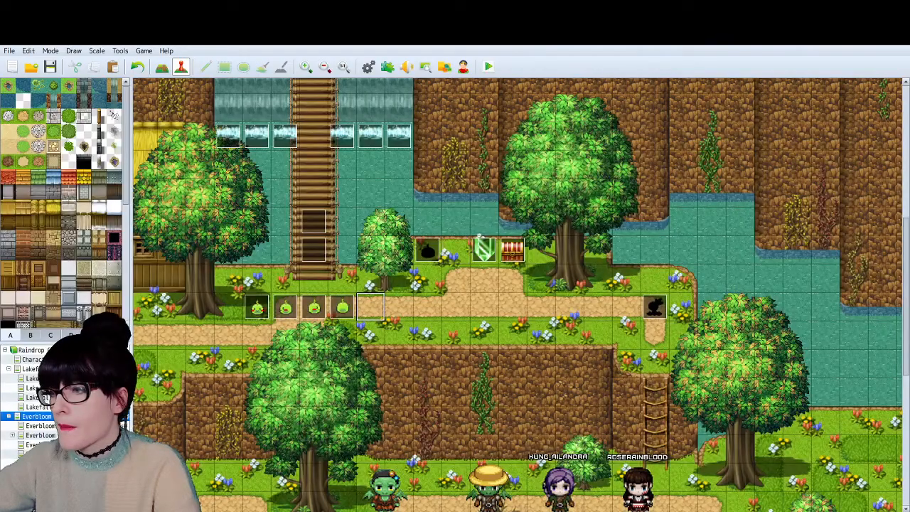
double_click(370, 307)
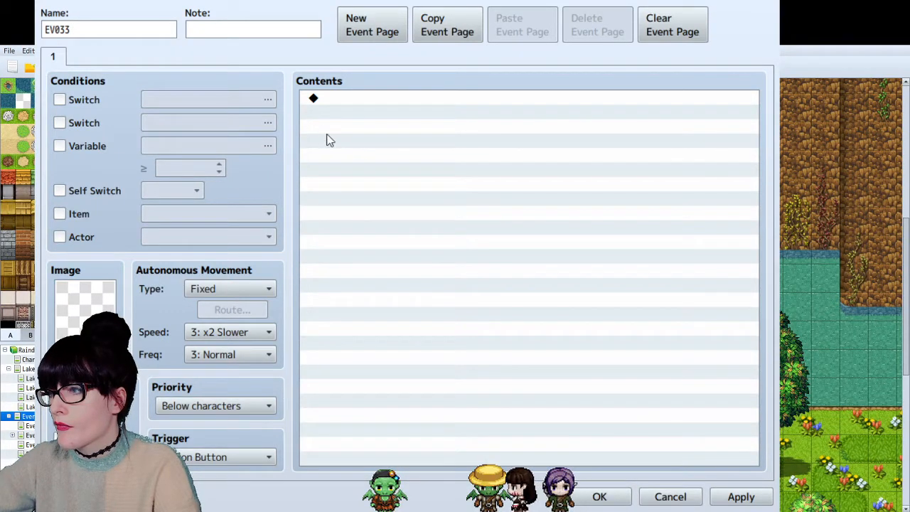
double_click(329, 108)
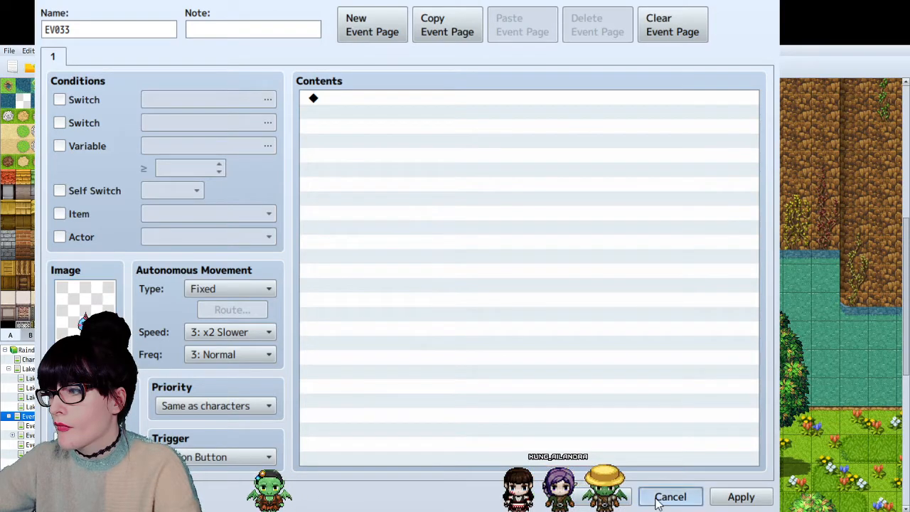
key(Escape)
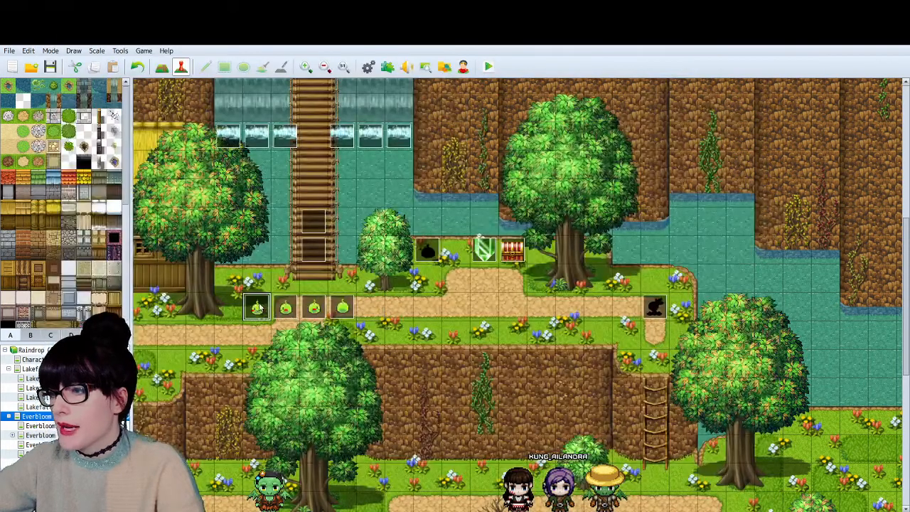
- Give the new slime event EV033 the blueberry slime image and move it directly above the westernmost green slime
double_click(371, 307)
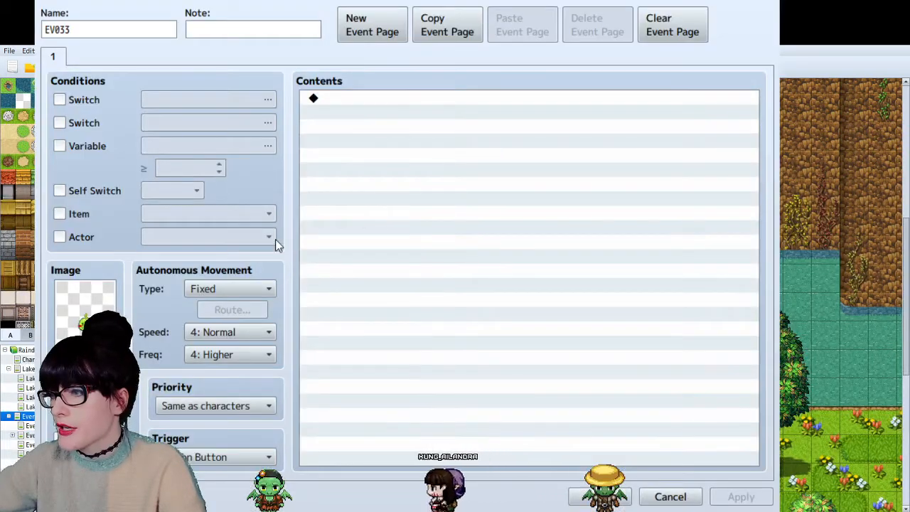
key(Escape)
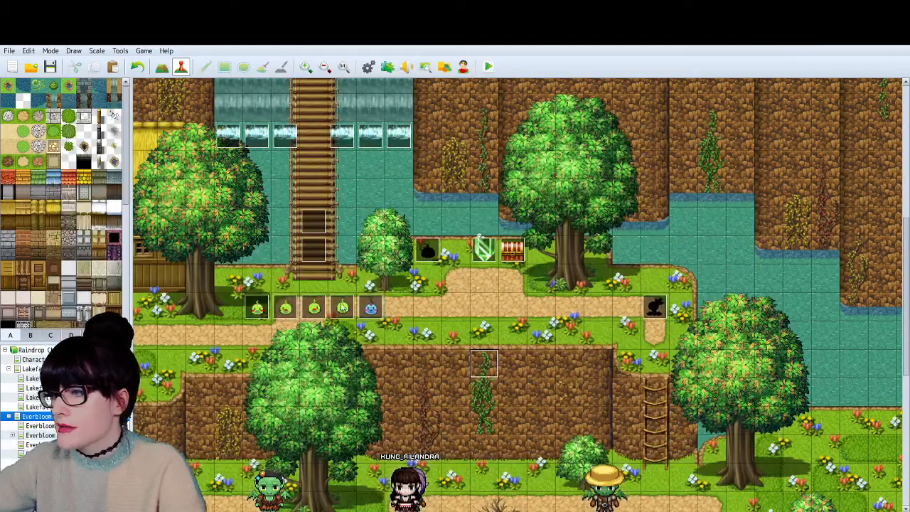
drag(370, 308, 256, 279)
click(304, 365)
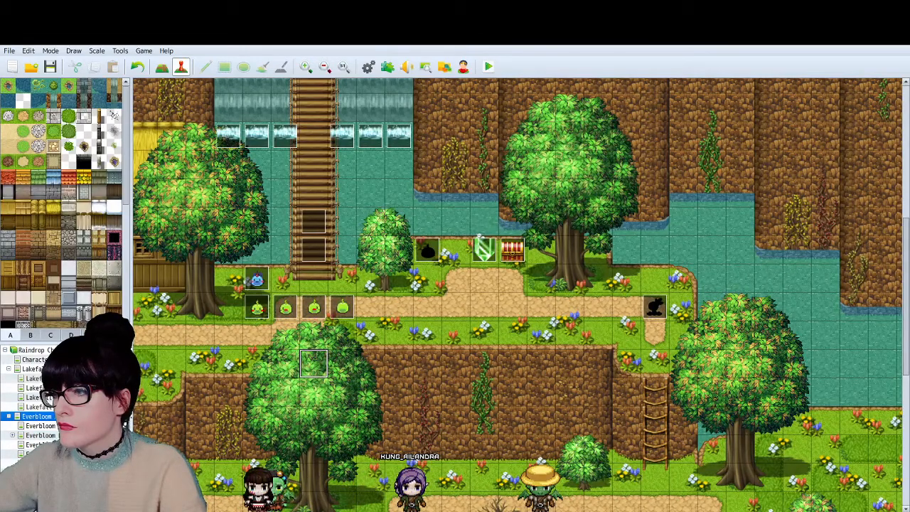
click(399, 306)
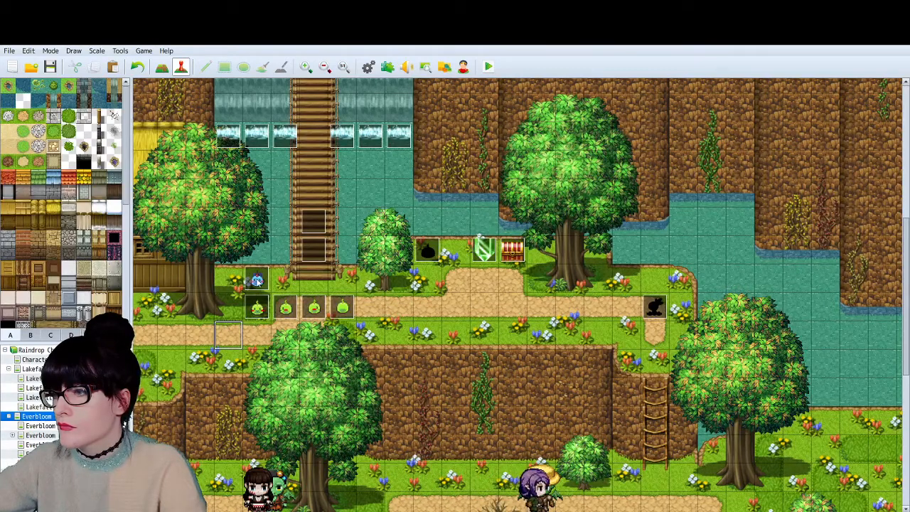
- Start a playtest of the game and choose Continue on the title screen
click(490, 67)
click(91, 60)
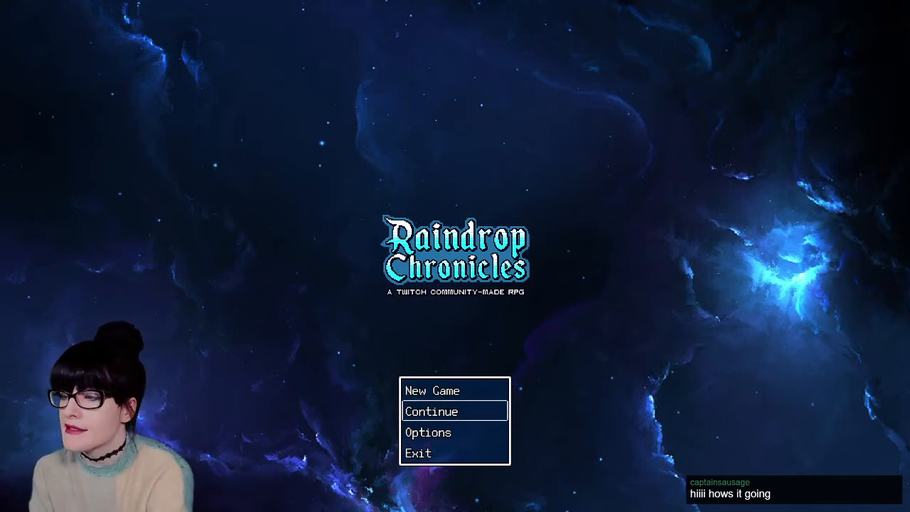
key(Up)
key(Down)
key(Return)
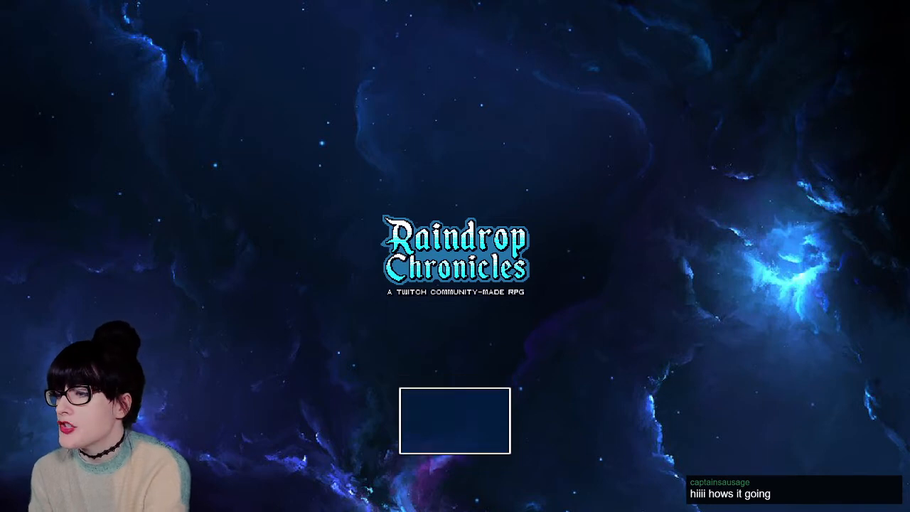
- Load the File 3 save and walk the party west toward the slimes to check the blueberry sprite in game
key(Up)
key(Up)
key(Up)
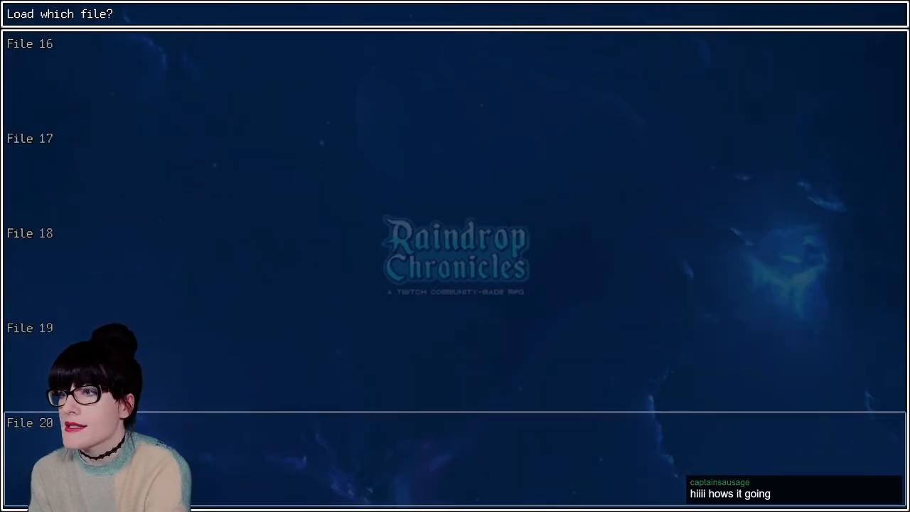
key(Down)
key(Down)
key(Down)
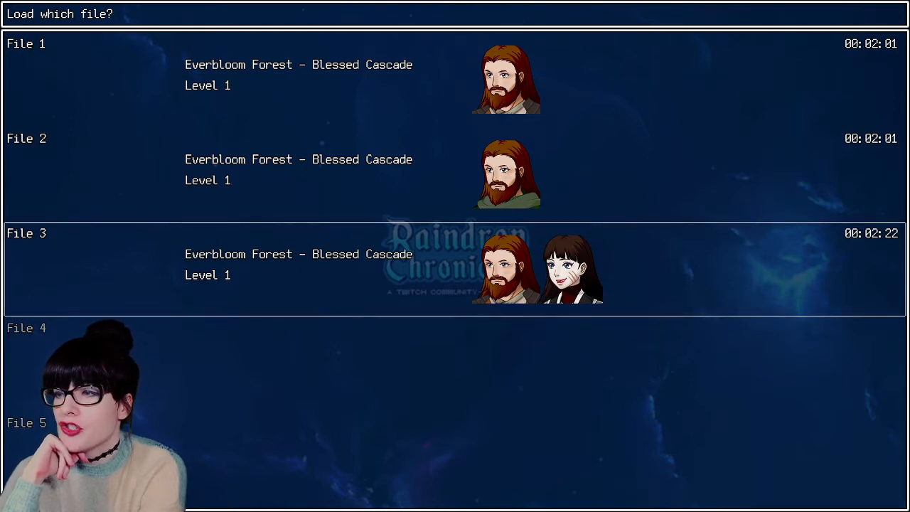
key(Return)
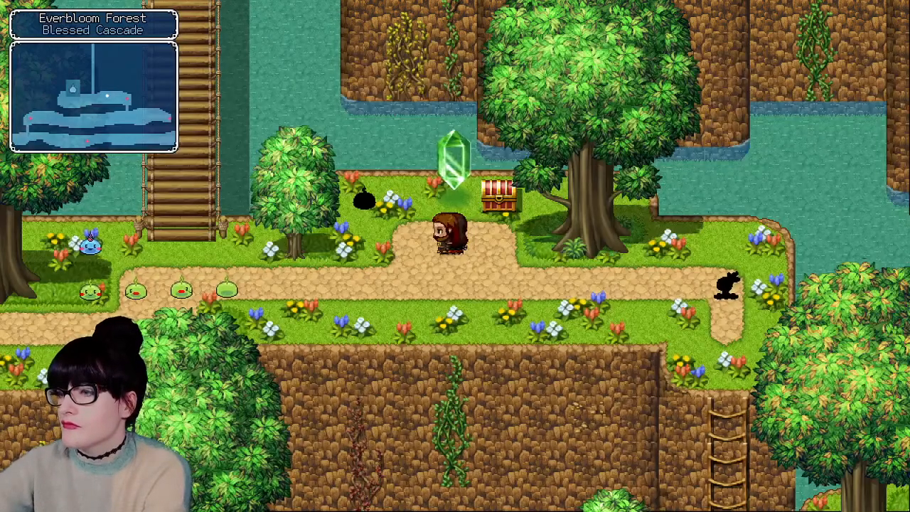
key(Left)
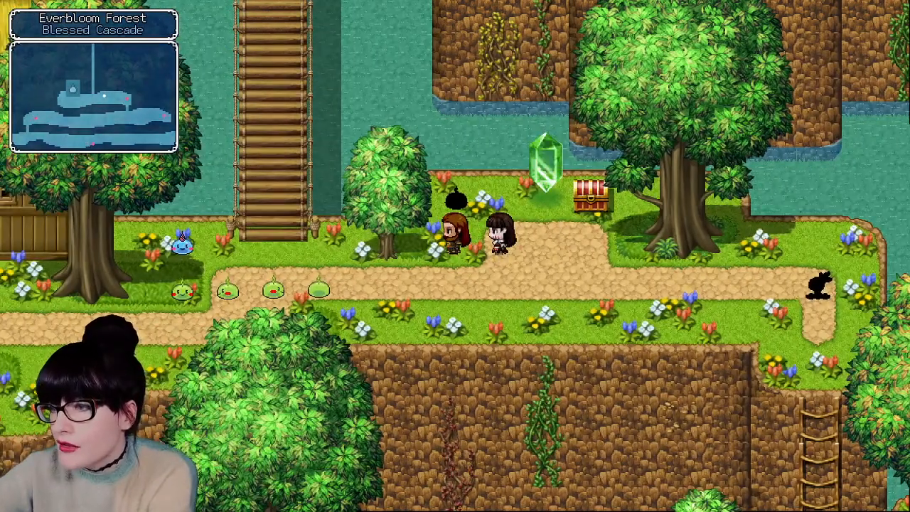
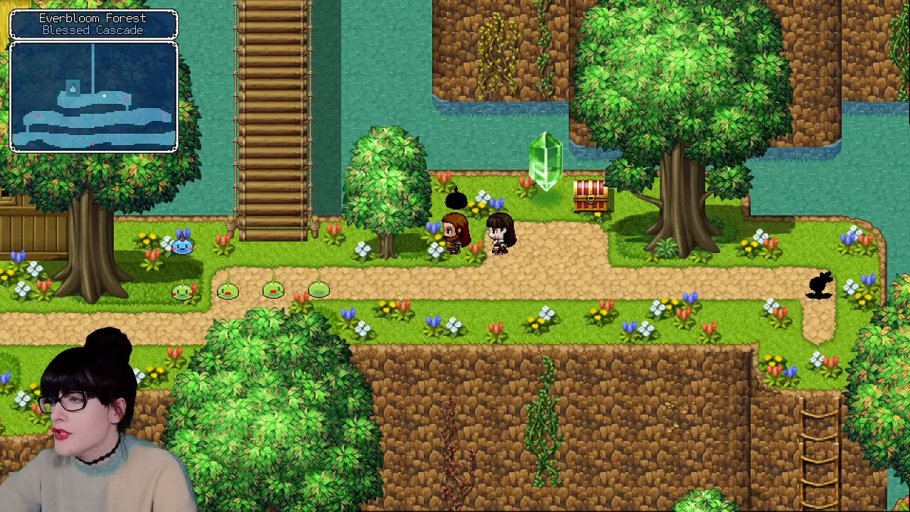
- Leave the playtest and switch back to the blueberry slime sprite sheet in Photoshop
key(alt+Tab)
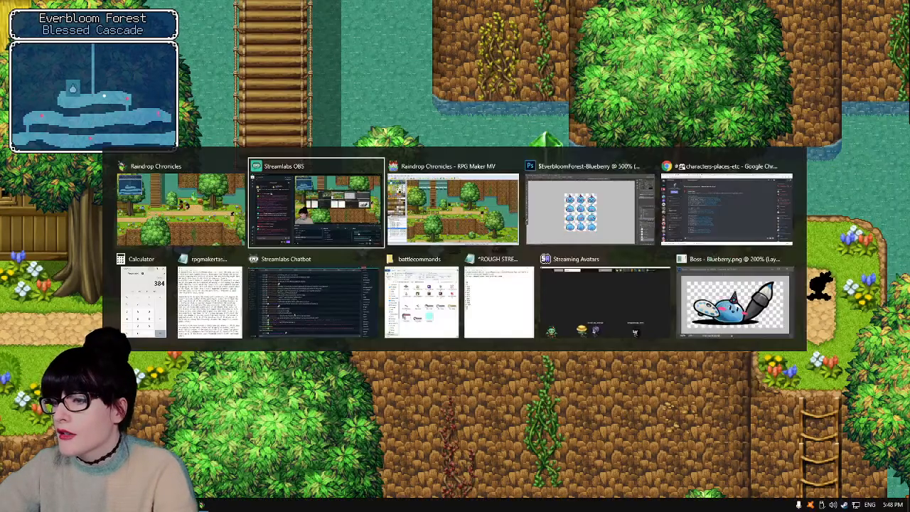
click(201, 505)
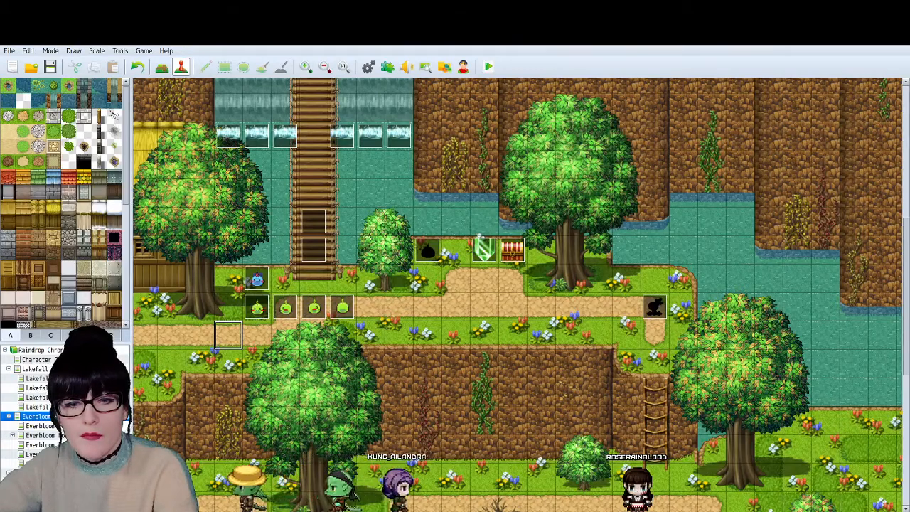
key(alt+Tab)
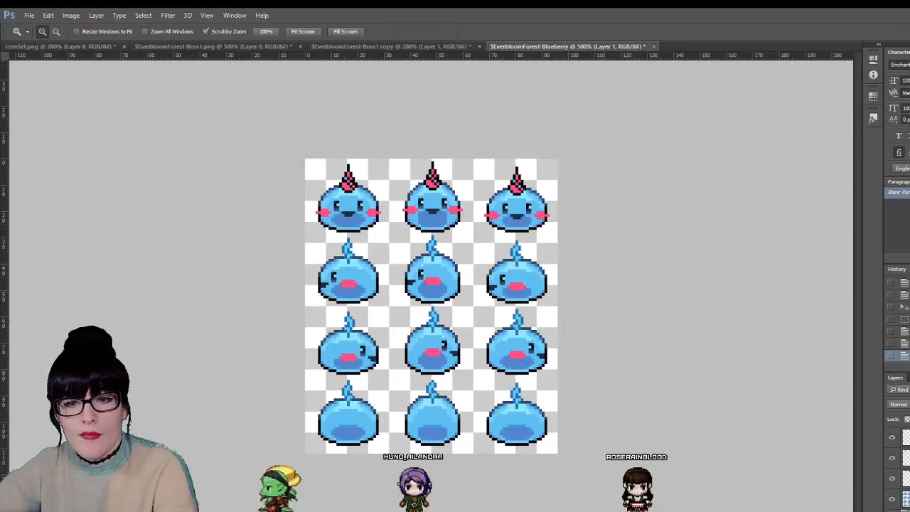
- Merge the three front-facing slimes' hat layers into one and duplicate the merged hat layer
click(365, 187)
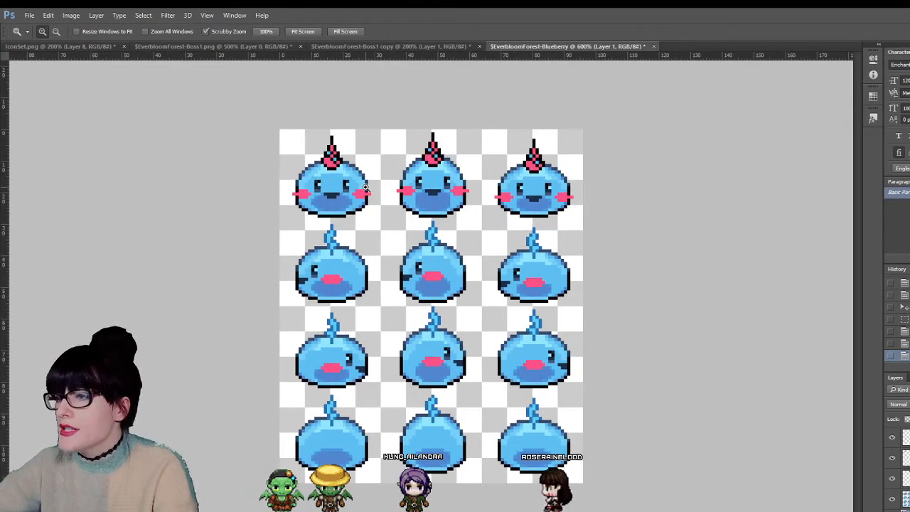
click(358, 176)
click(358, 175)
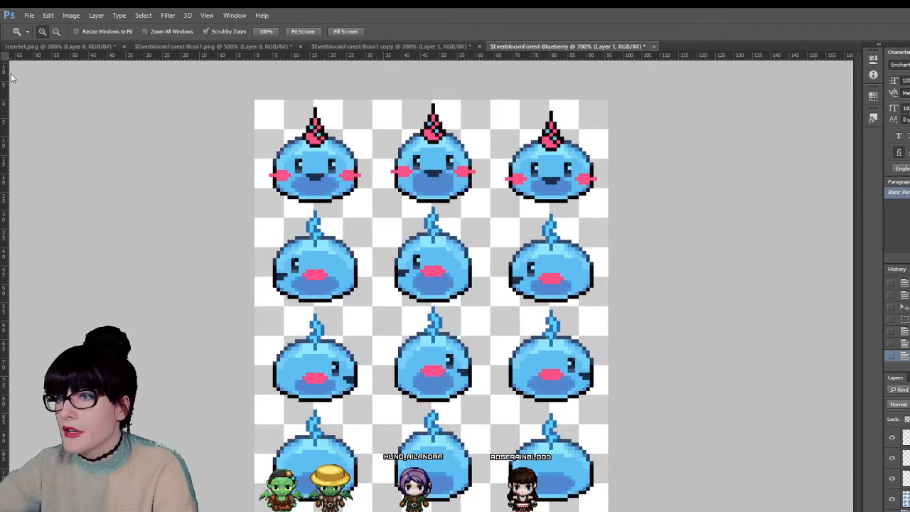
key(v)
click(324, 144)
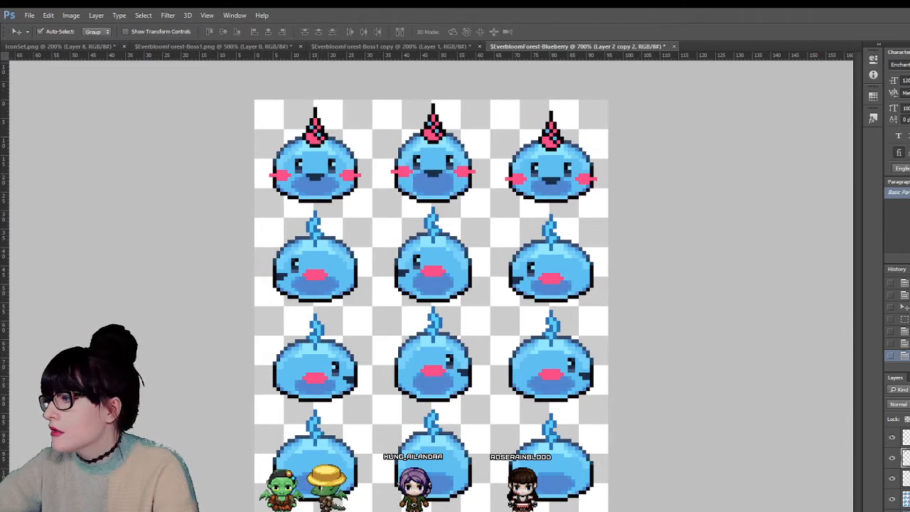
click(892, 459)
click(891, 458)
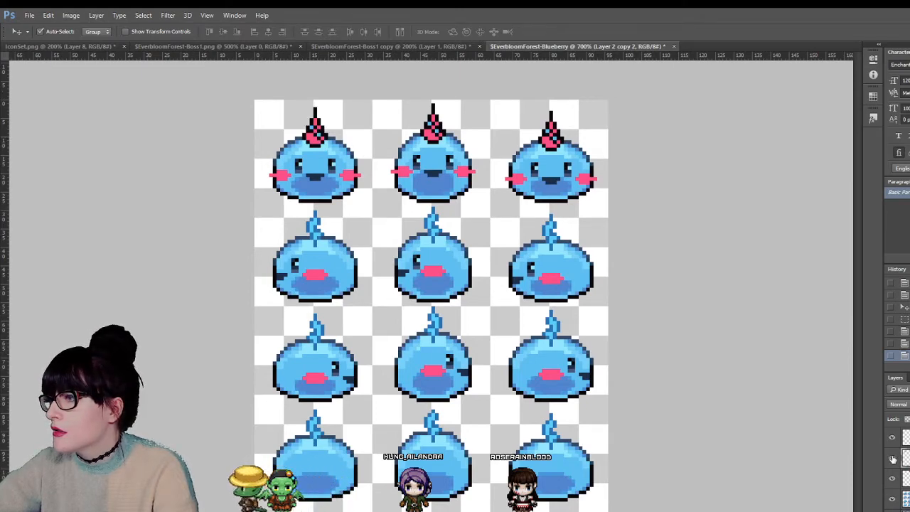
key(ctrl+alt+a)
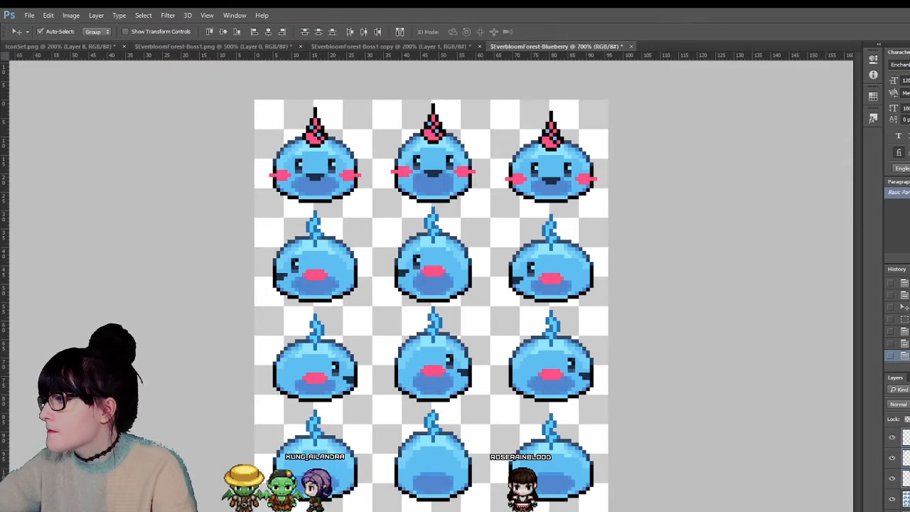
click(903, 437)
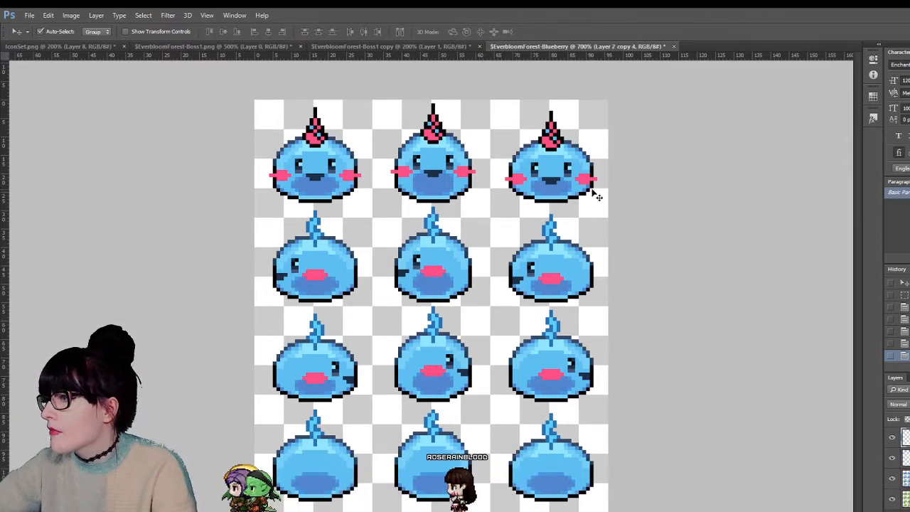
- Place the duplicated set of three hats on the heads of the second-row slimes, over their tufts
drag(553, 137, 553, 226)
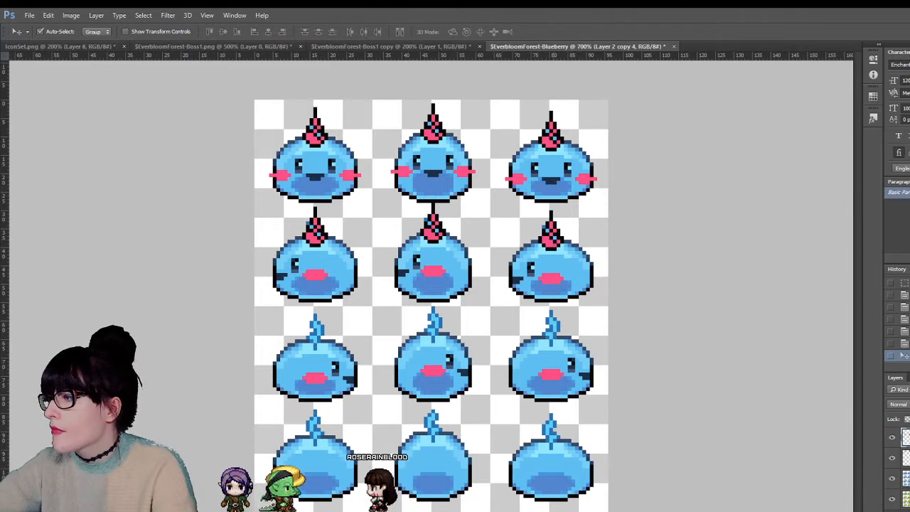
key(Down)
key(Down)
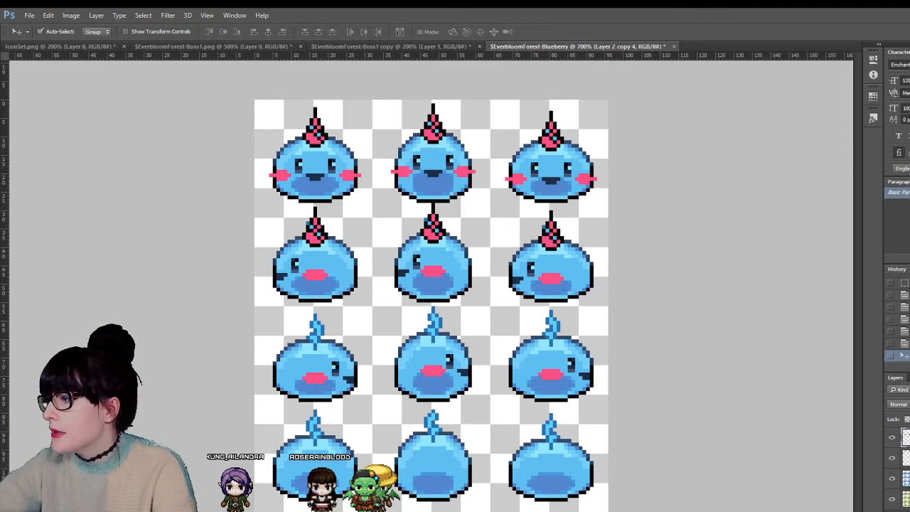
- Duplicate the set of hats onto the third-row slimes' heads, then reselect the second row's hat layer
drag(573, 304, 574, 306)
drag(556, 243, 555, 342)
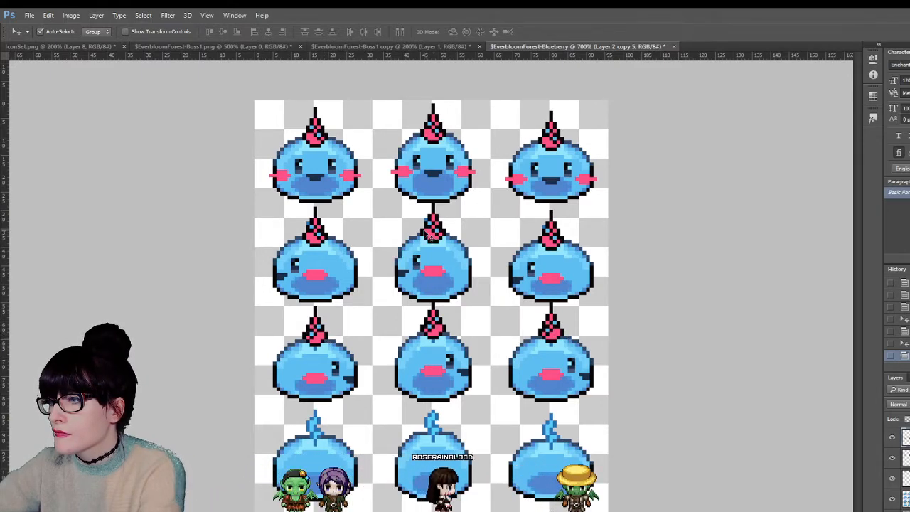
click(439, 246)
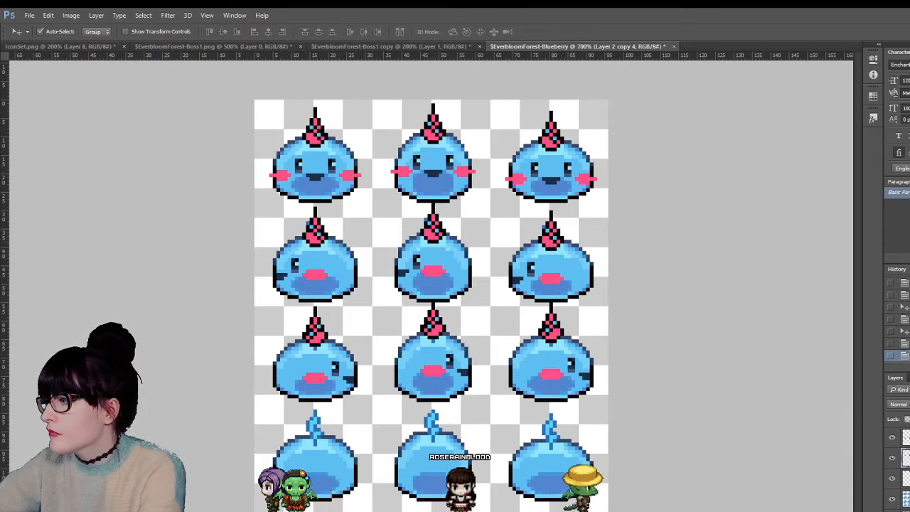
- Duplicate the second row's set of three hats onto the heads of the bottom-row slimes, over their tufts
key(ctrl+bracketleft)
key(ctrl+bracketright)
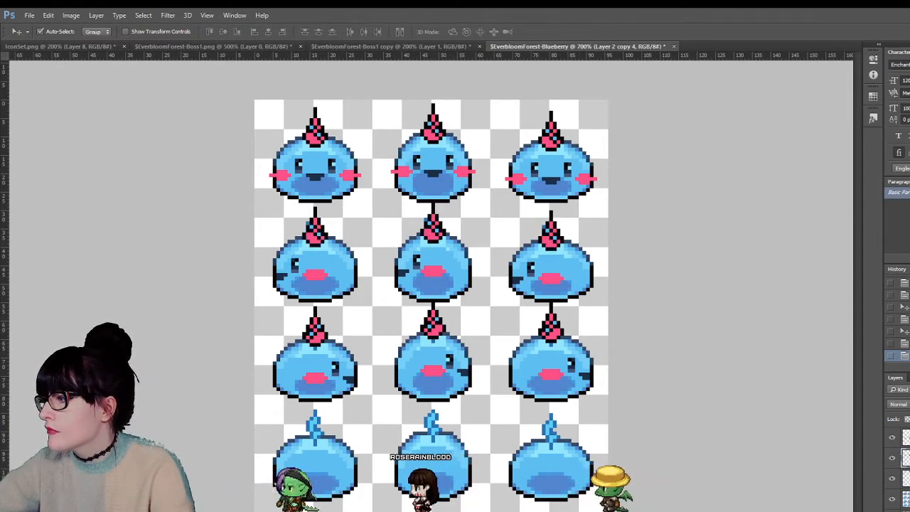
drag(551, 238, 608, 422)
key(ctrl+alt+z)
key(ctrl+alt+z)
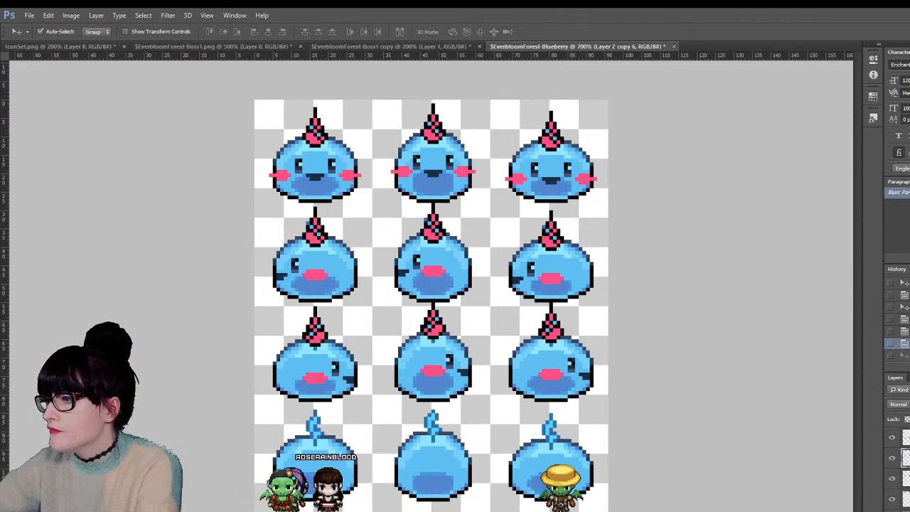
drag(559, 242, 552, 426)
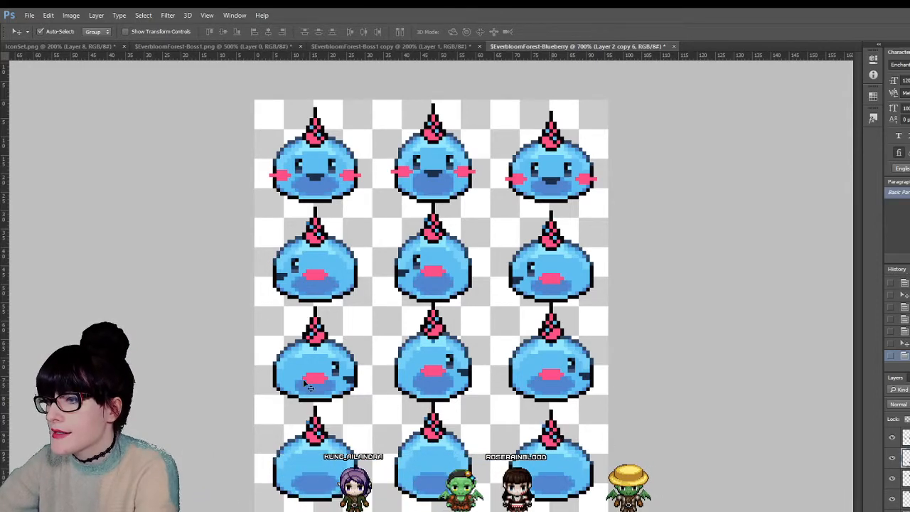
- Nudge the third-row slimes' hats slightly lower and merge all the hat layers into one
click(321, 338)
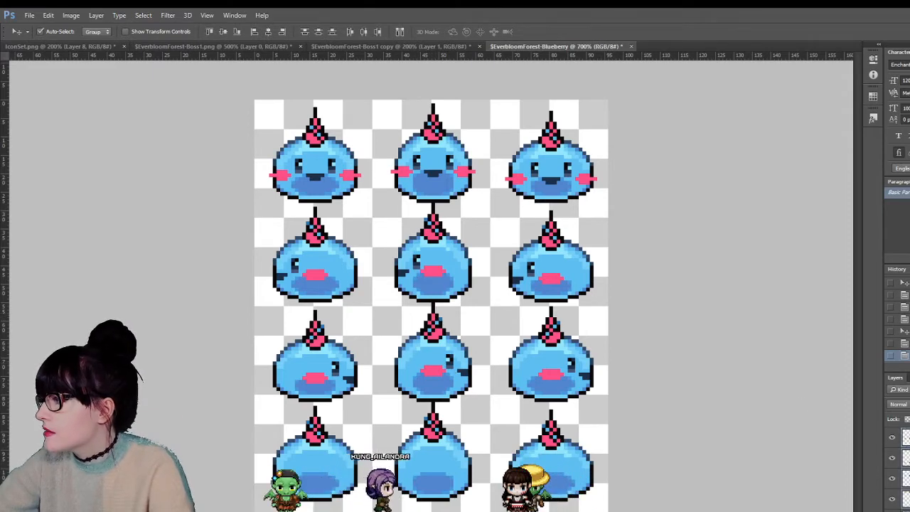
shift+click(905, 499)
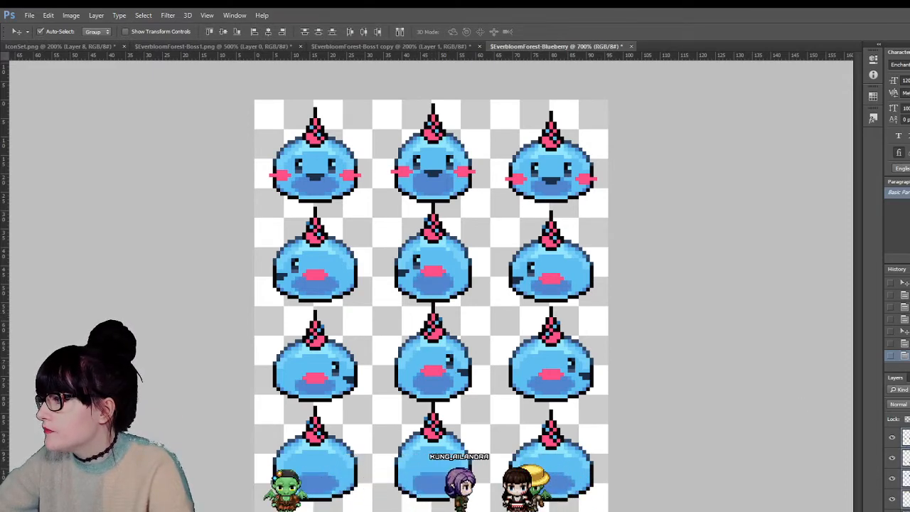
click(288, 343)
- Delete the leftover tufts behind the hats of the bottom-row and third-row slimes
key(z)
key(ctrl+plus)
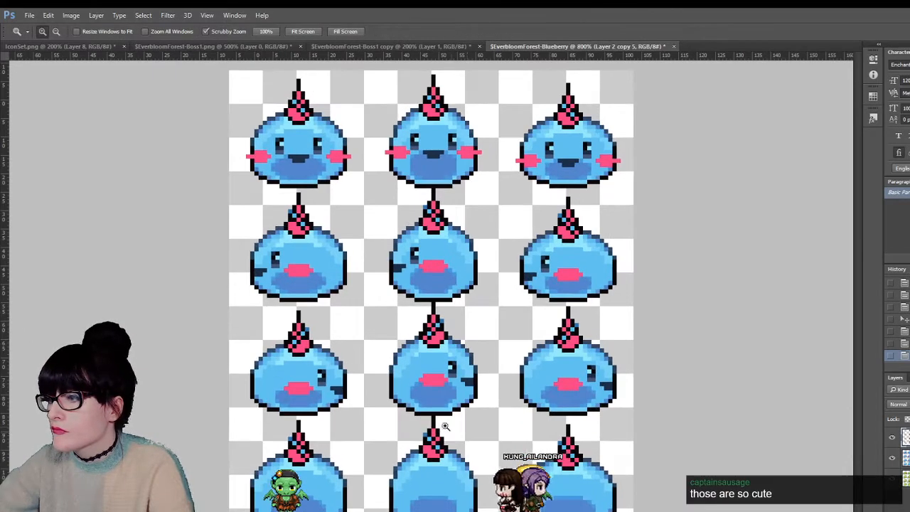
key(m)
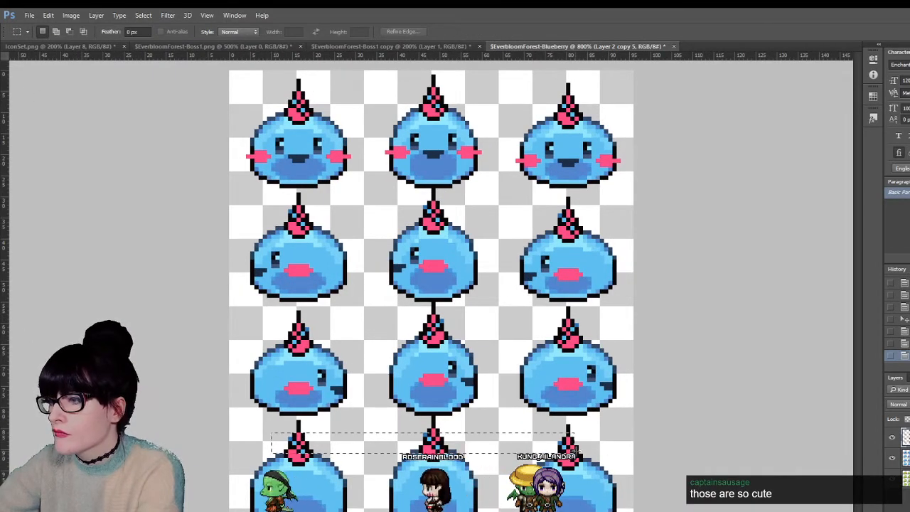
drag(612, 449, 270, 433)
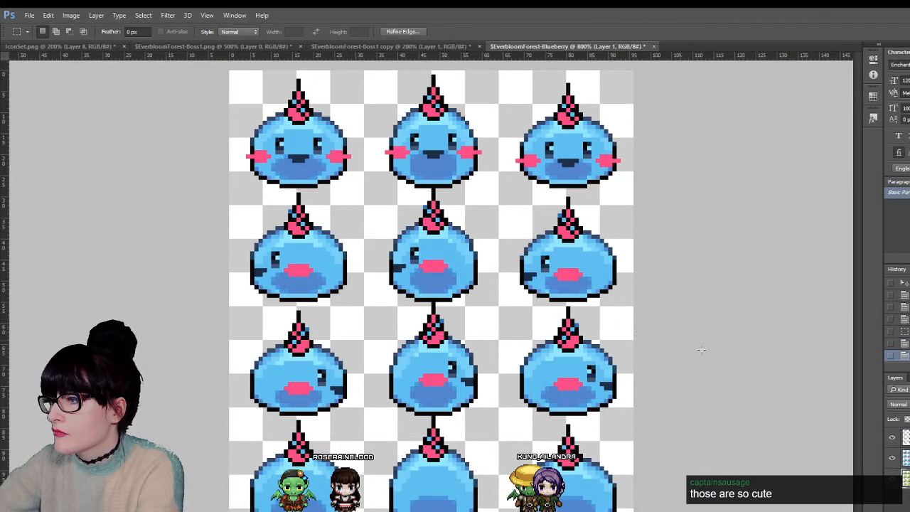
drag(644, 337, 229, 314)
key(alt+[)
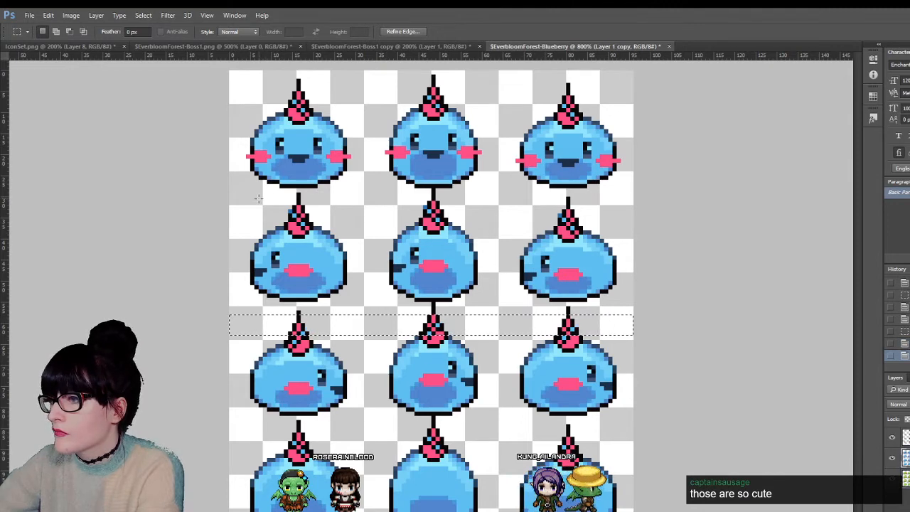
- Delete the tuft pixels sticking out beside the second-row hats from both slime layers and clear the selection
drag(259, 201, 612, 218)
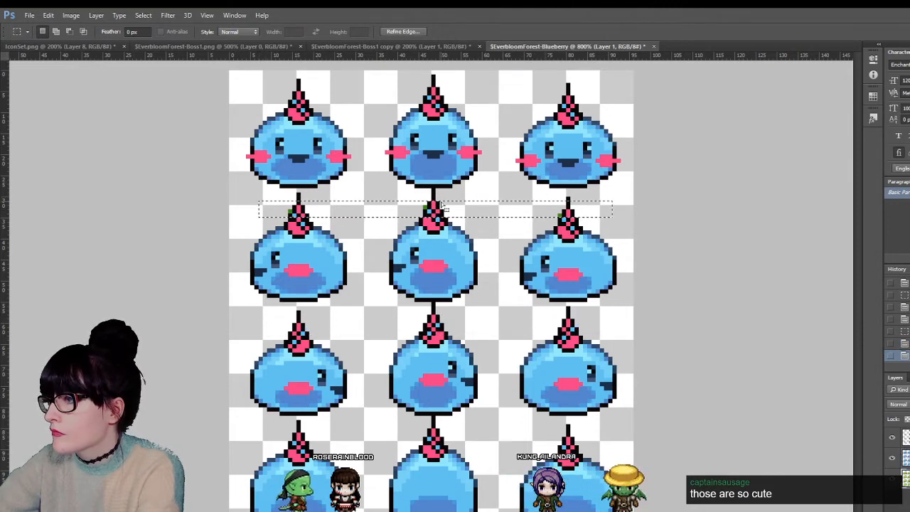
key(ctrl+d)
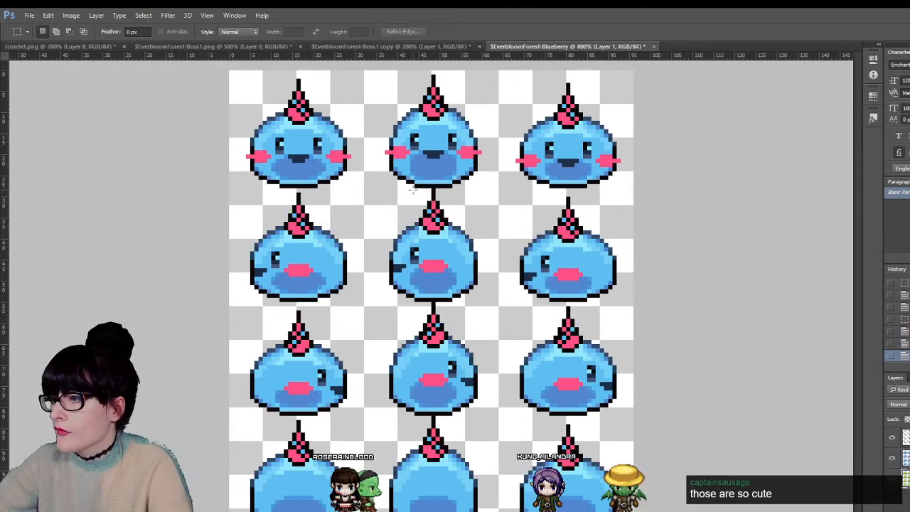
key(z)
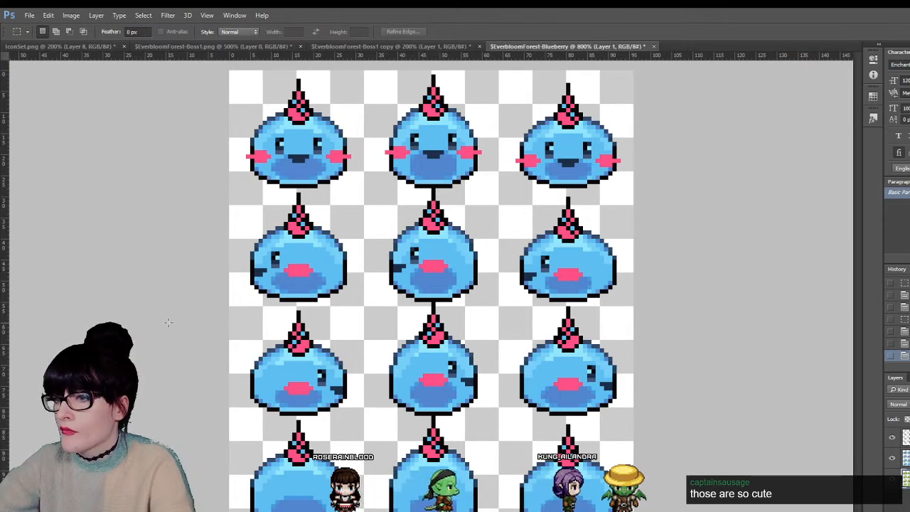
scroll(340, 298, down, 5)
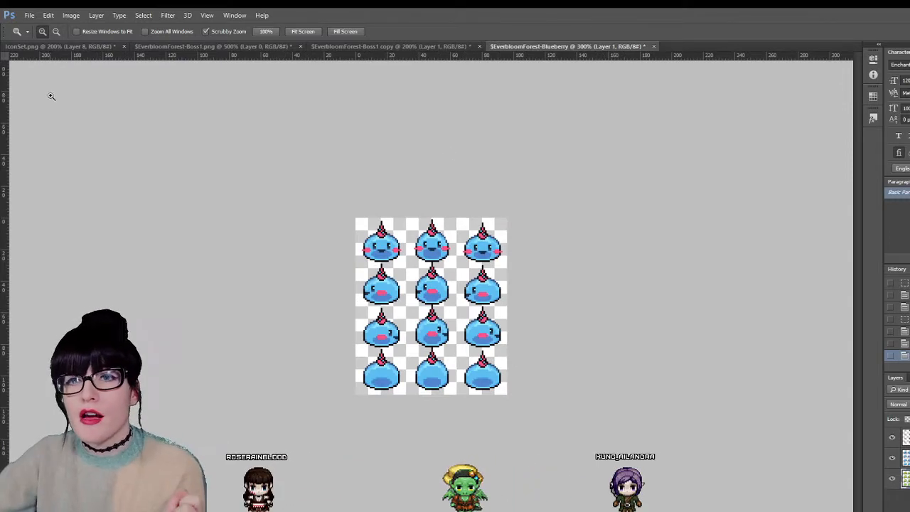
- Open the Boss - Blueberry.png artwork for reference and return to the blueberry sprite sheet
drag(2, 43, 672, 44)
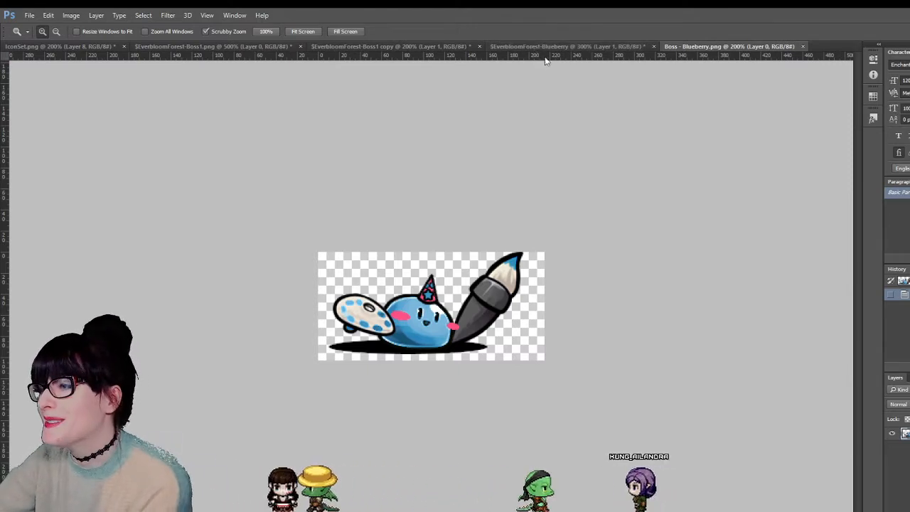
click(572, 47)
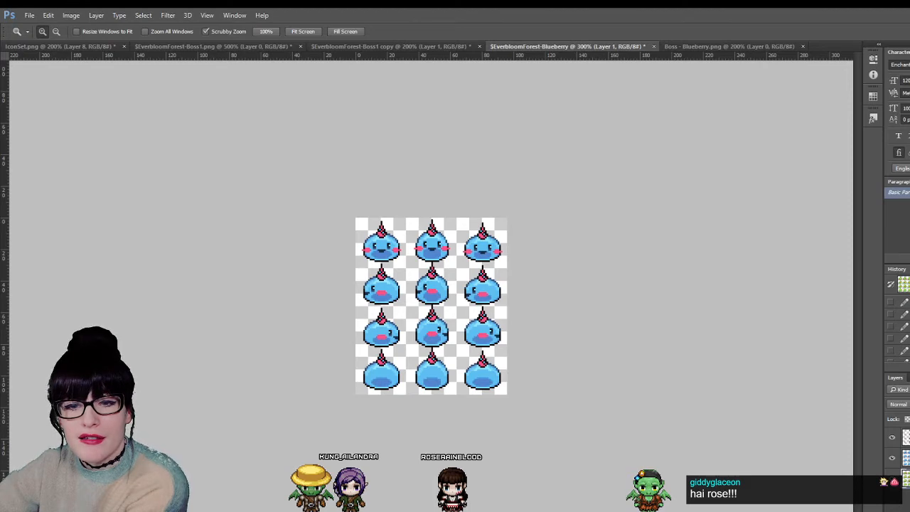
- Switch to the EnemySkills.drawio diagram and examine the artwork of the five Boss #1 fruit slimes at 175% zoom
key(alt+Tab)
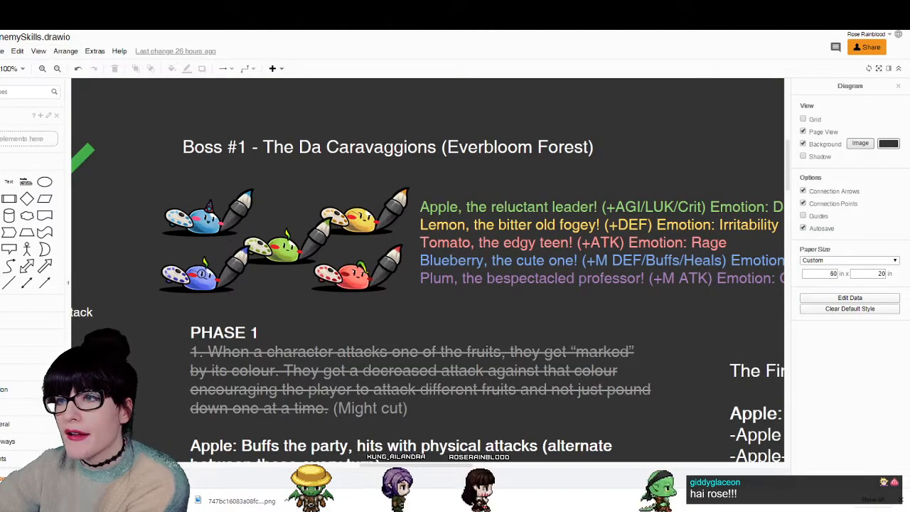
click(41, 69)
click(42, 68)
click(42, 69)
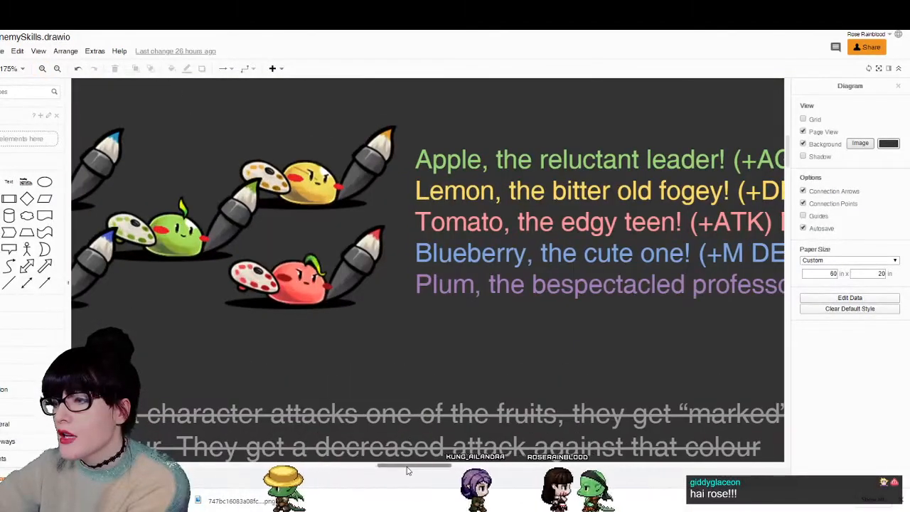
drag(407, 468, 386, 467)
scroll(404, 324, up, 2)
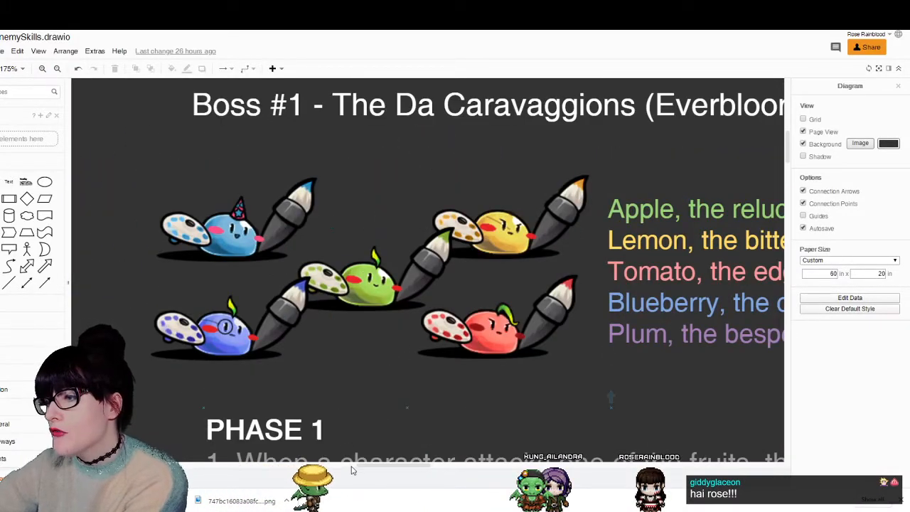
drag(351, 469, 371, 470)
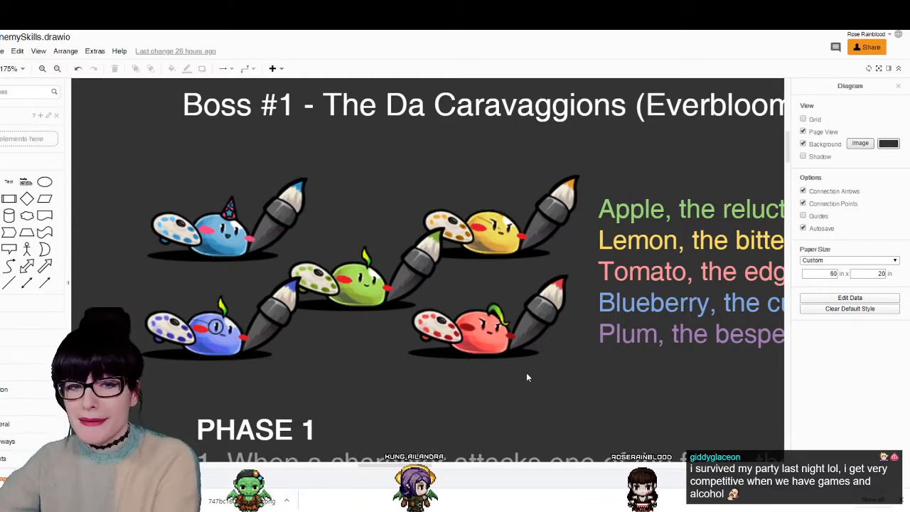
click(546, 293)
click(186, 121)
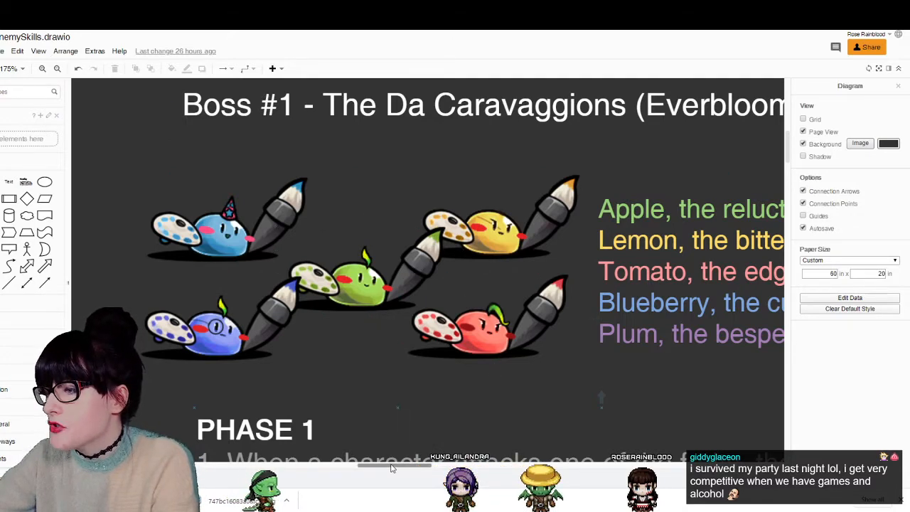
mouse_move(390, 468)
mouse_down()
mouse_move(413, 468)
mouse_move(402, 467)
mouse_up()
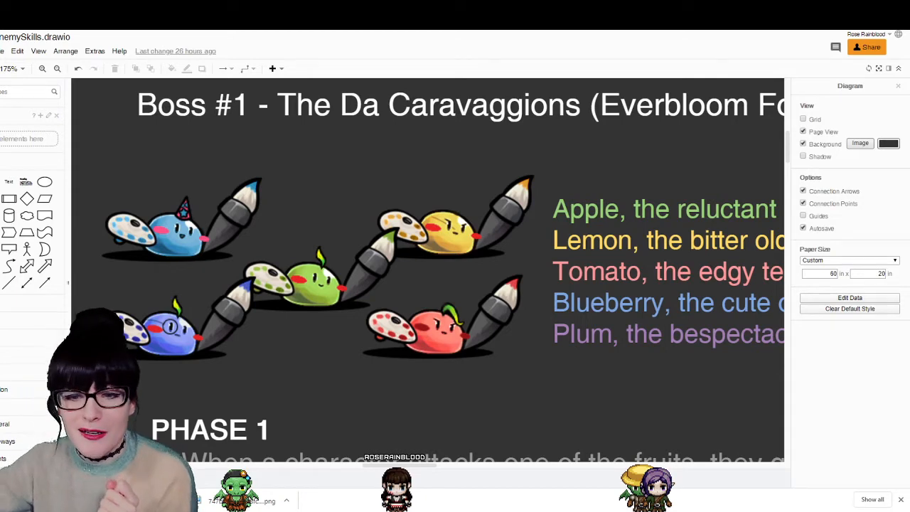
- Return to Photoshop and compare the green slime sprite sheet with the blueberry one at 300% zoom
key(alt+Tab)
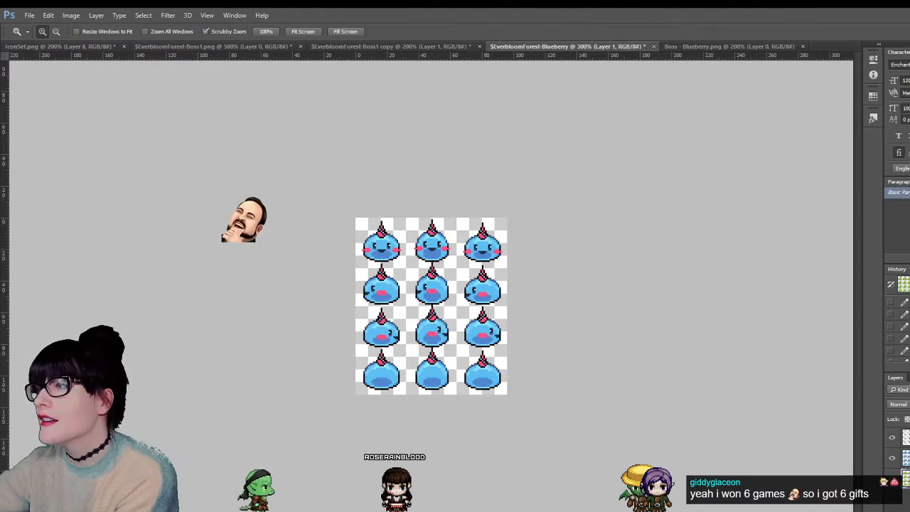
click(452, 44)
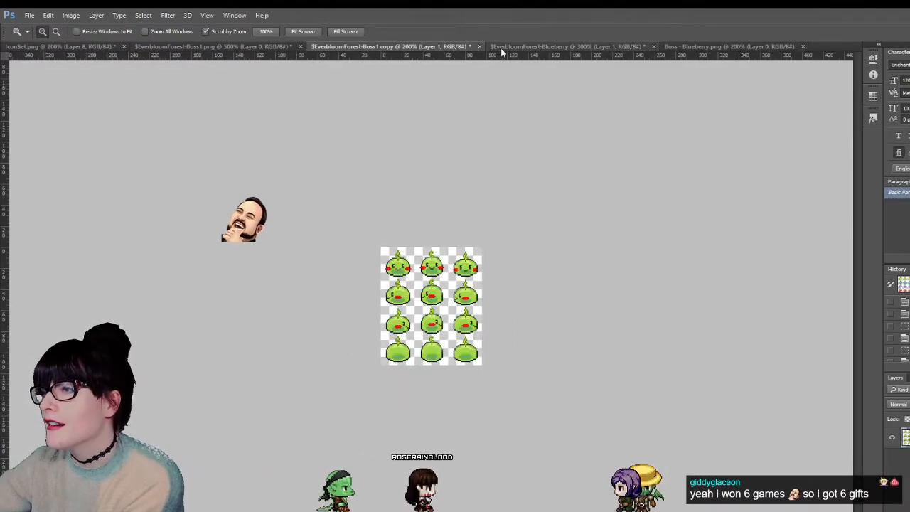
click(420, 256)
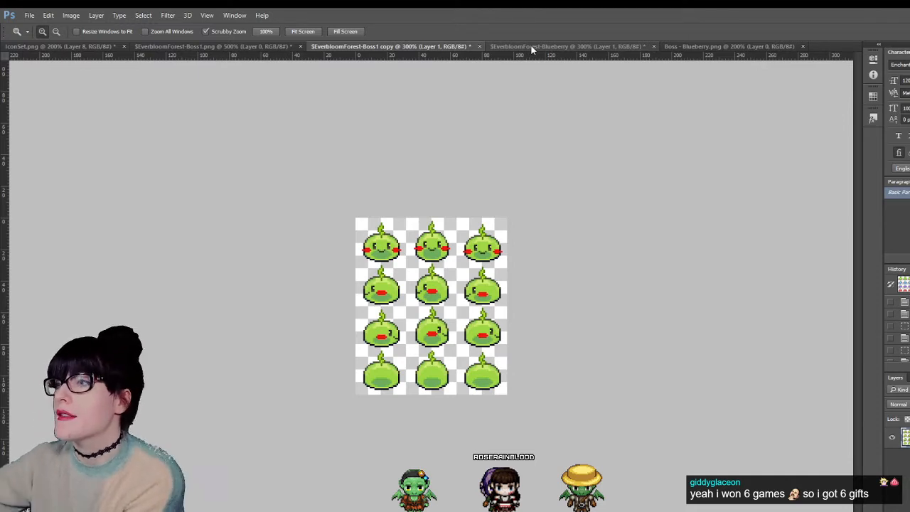
click(532, 47)
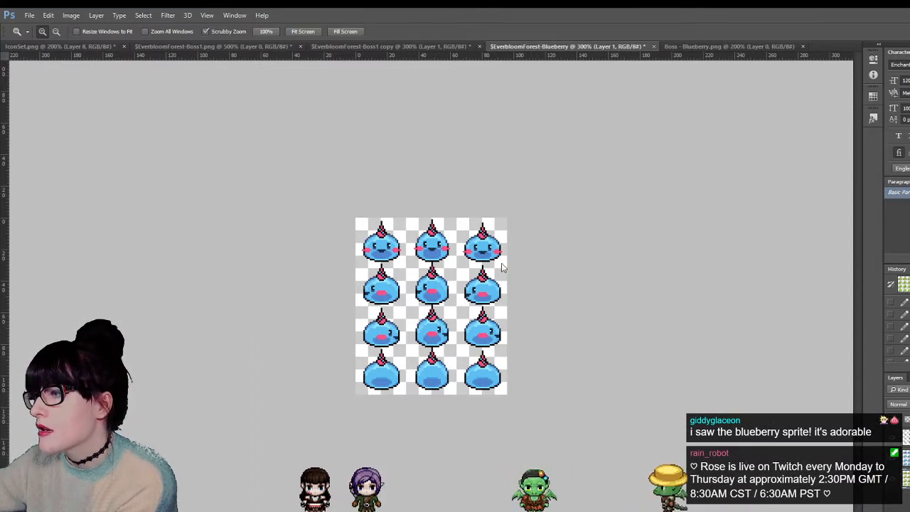
click(410, 47)
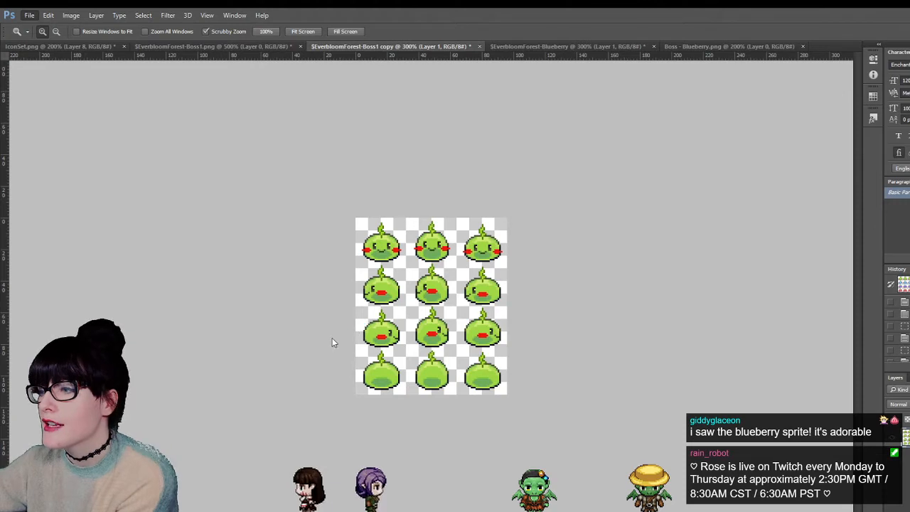
click(543, 47)
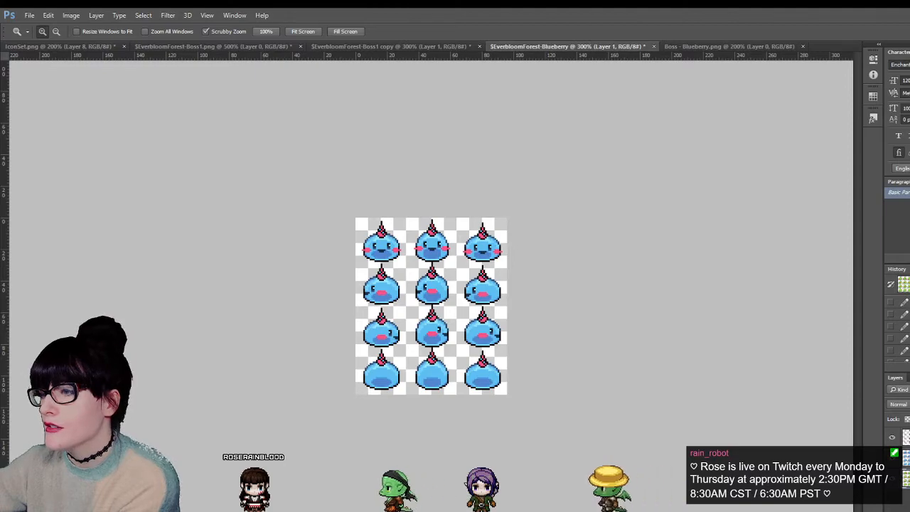
- Switch to the RPG Maker map and move the four green slime events four tiles east along the dirt path
key(alt+Tab)
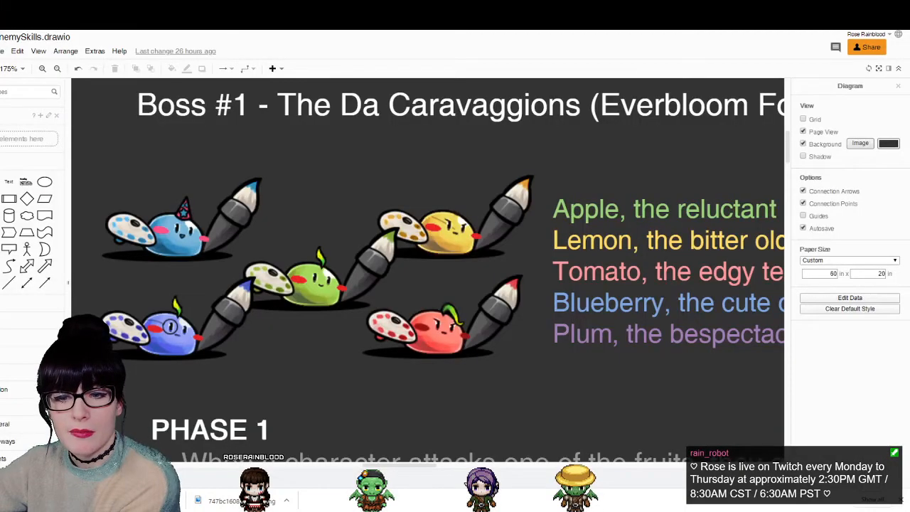
key(alt+Tab)
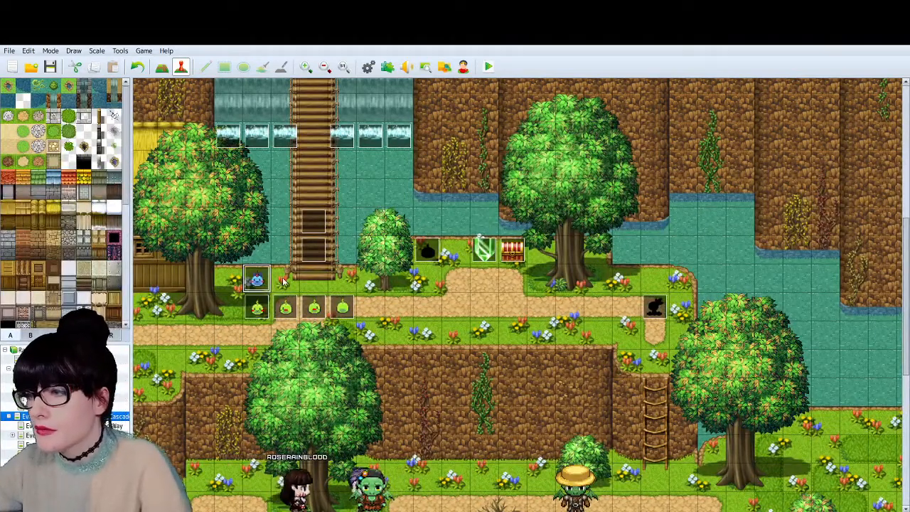
click(342, 307)
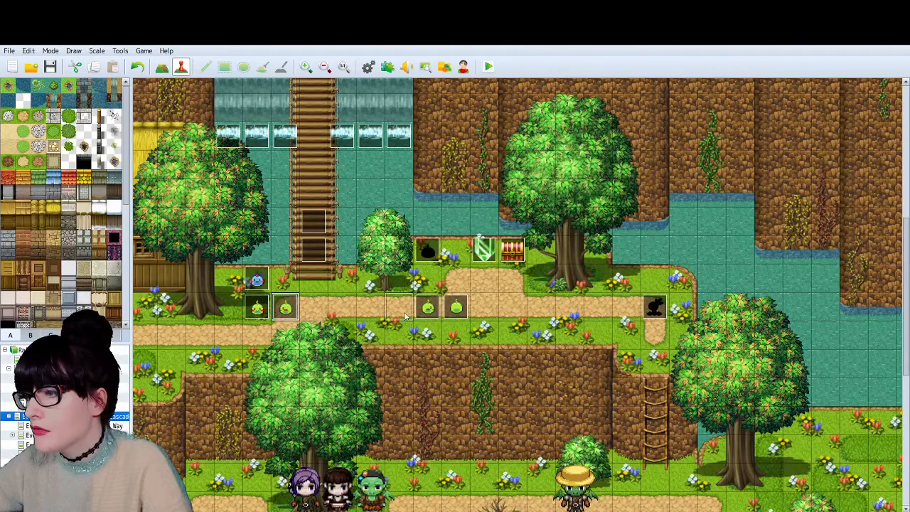
drag(256, 307, 364, 310)
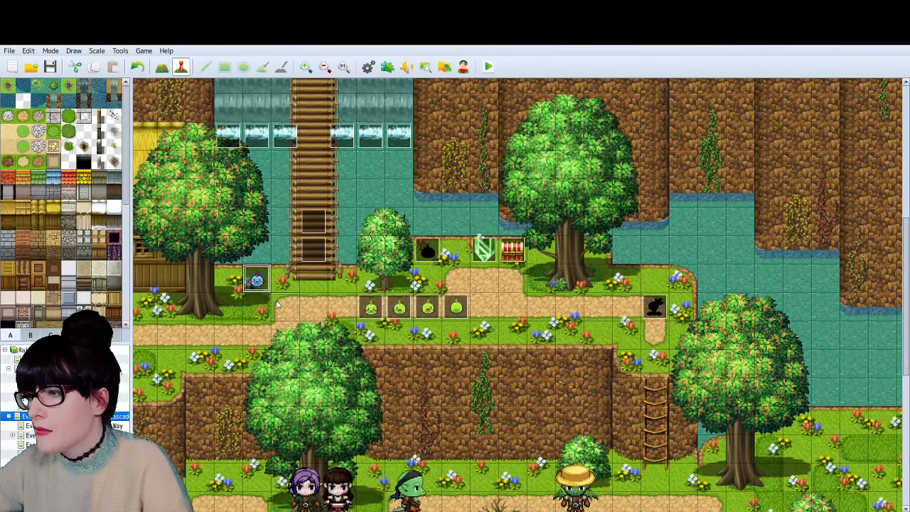
- Move the blueberry slime event onto the dirt path and paste copies of a green slime event next to it
drag(277, 305, 285, 307)
click(314, 308)
key(ctrl+v)
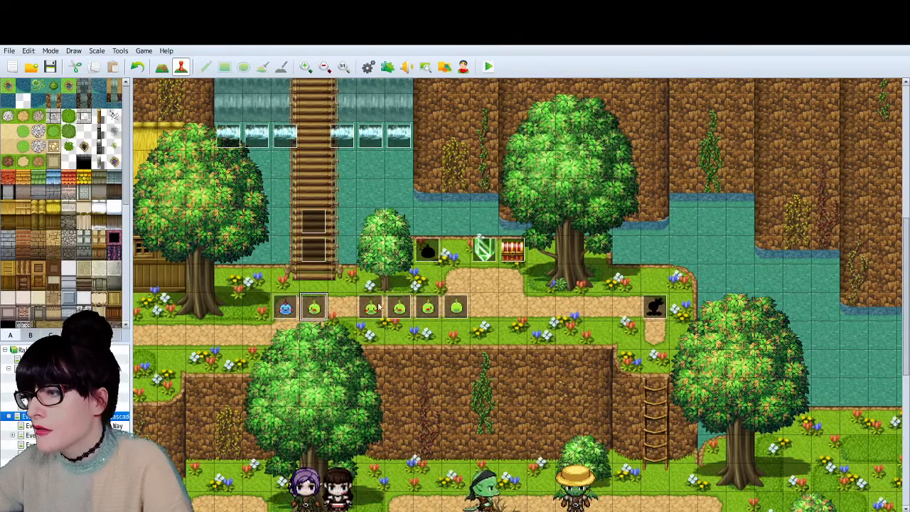
- Shift the four green slime events one tile east on the dirt path and paste green slime copies into the gap beside the blueberry slime
click(427, 309)
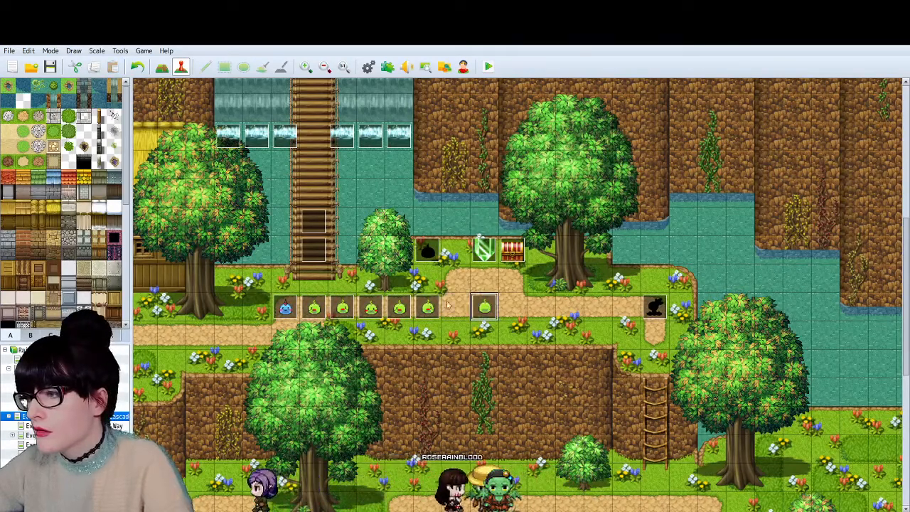
key(ctrl+v)
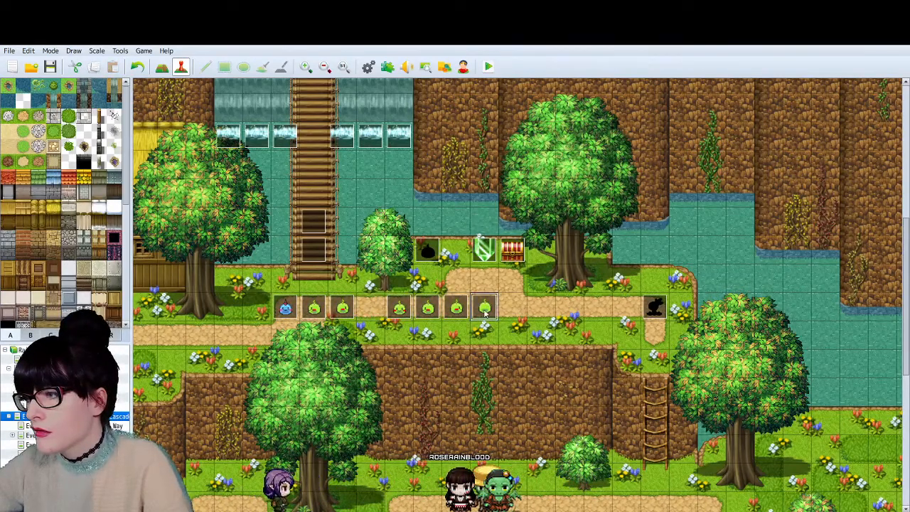
click(370, 306)
- Change the graphics of the three pasted slime events EV036, EV035 and EV034 to blueberry slime poses
double_click(249, 334)
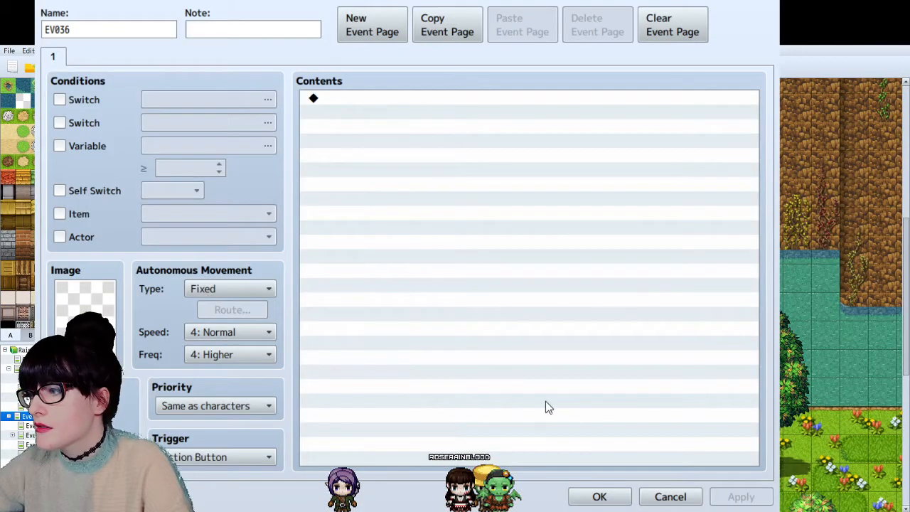
key(Escape)
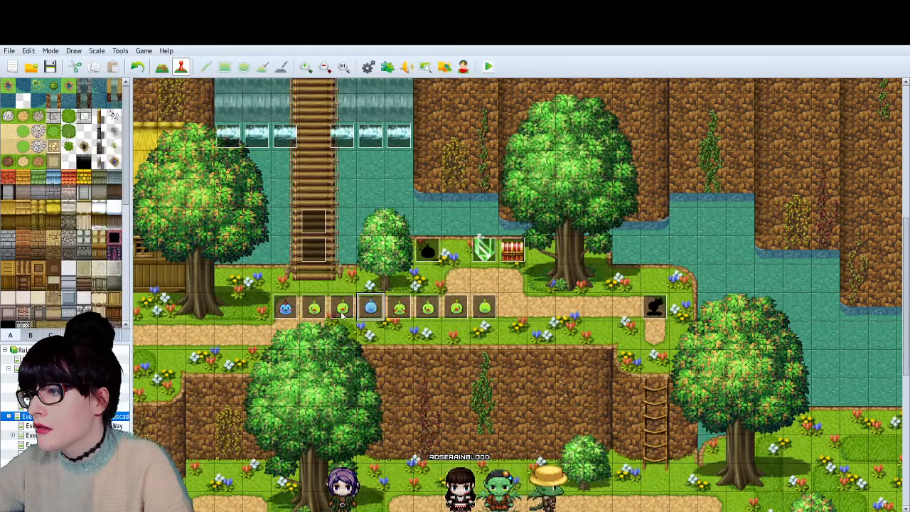
double_click(370, 305)
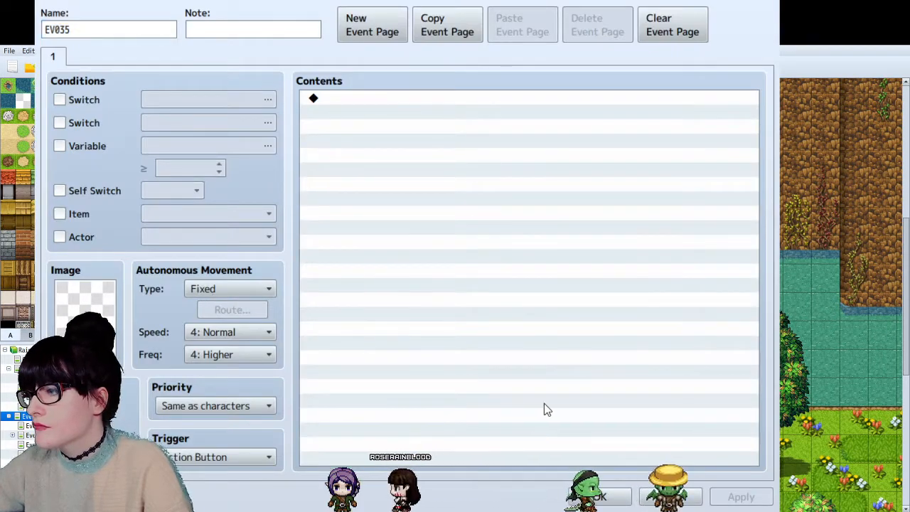
key(Escape)
double_click(342, 305)
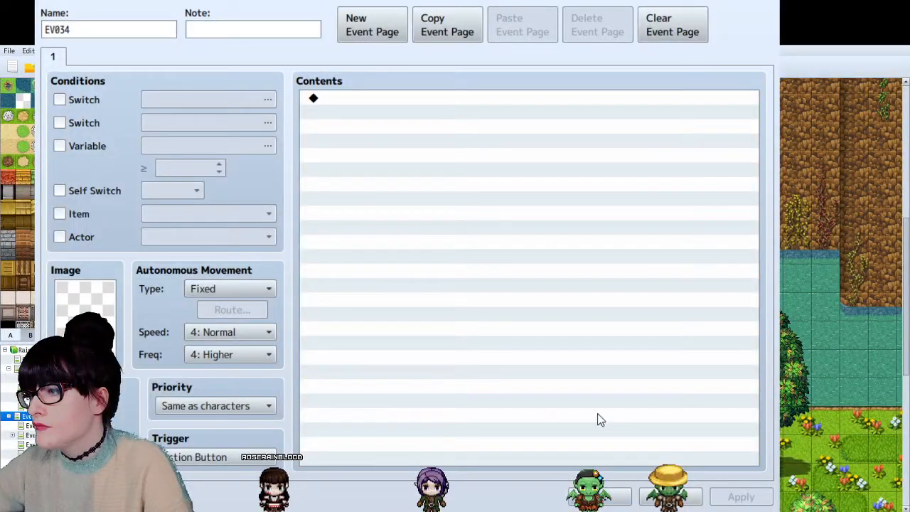
click(609, 493)
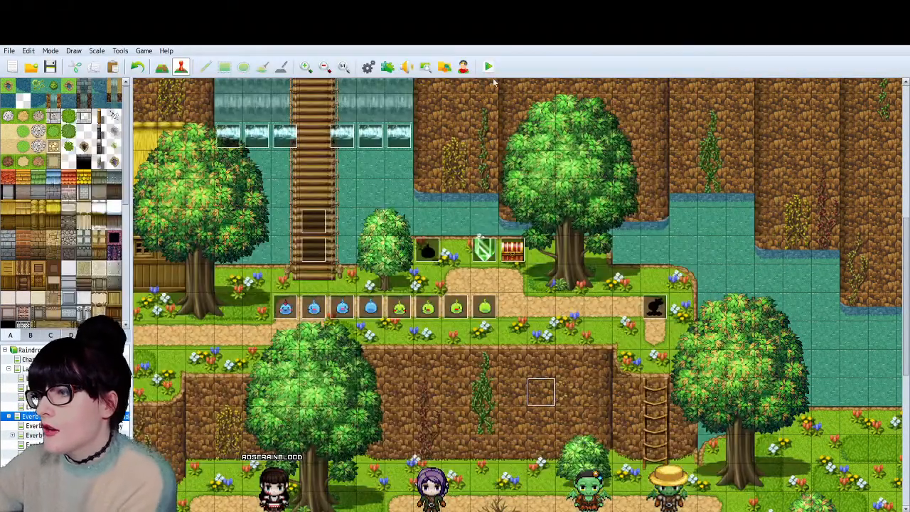
- Recheck the graphic of the second blueberry slime event, EV034, and save the project
double_click(315, 306)
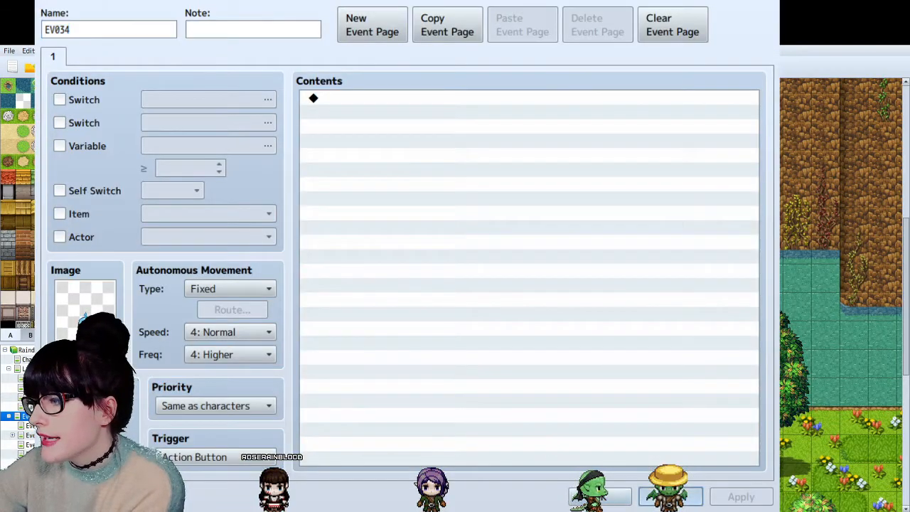
click(609, 493)
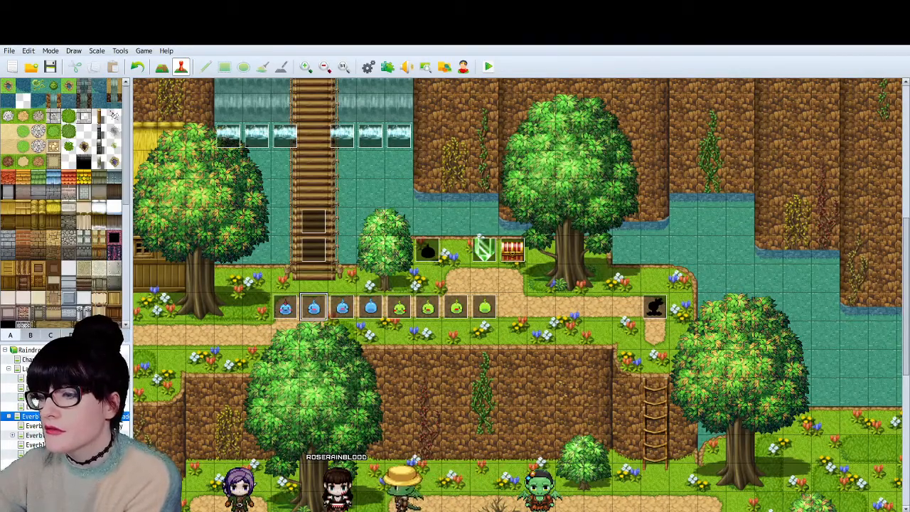
double_click(319, 309)
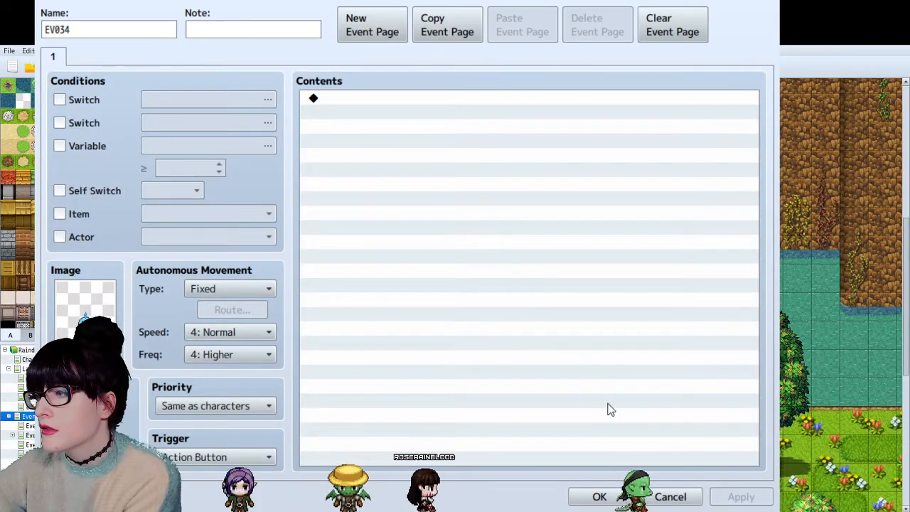
click(599, 496)
click(50, 67)
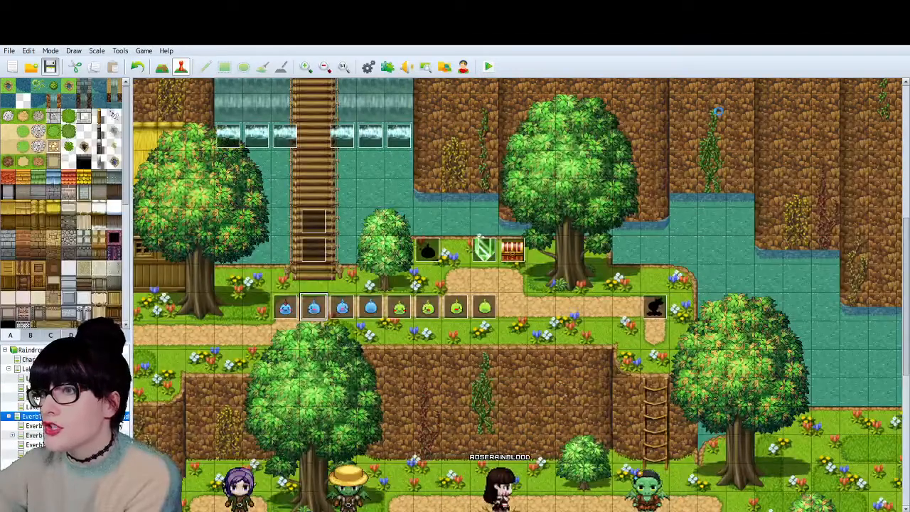
- Check the row of blueberry and green slimes in the Blessed Cascade playtest and close the game window
click(901, 43)
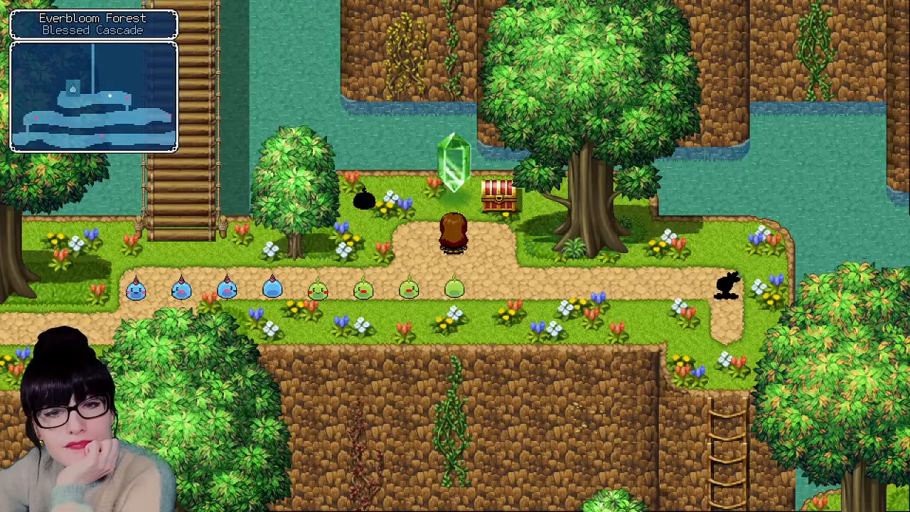
key(alt+Tab)
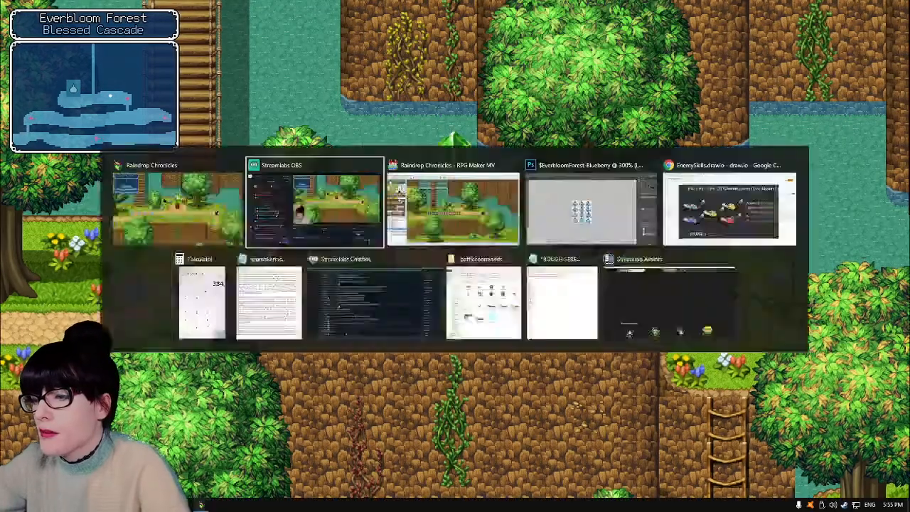
right_click(202, 505)
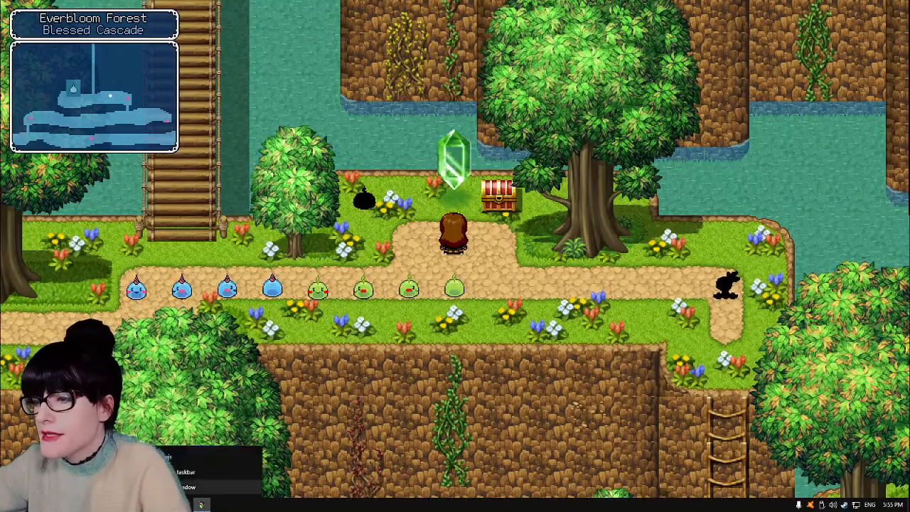
click(186, 487)
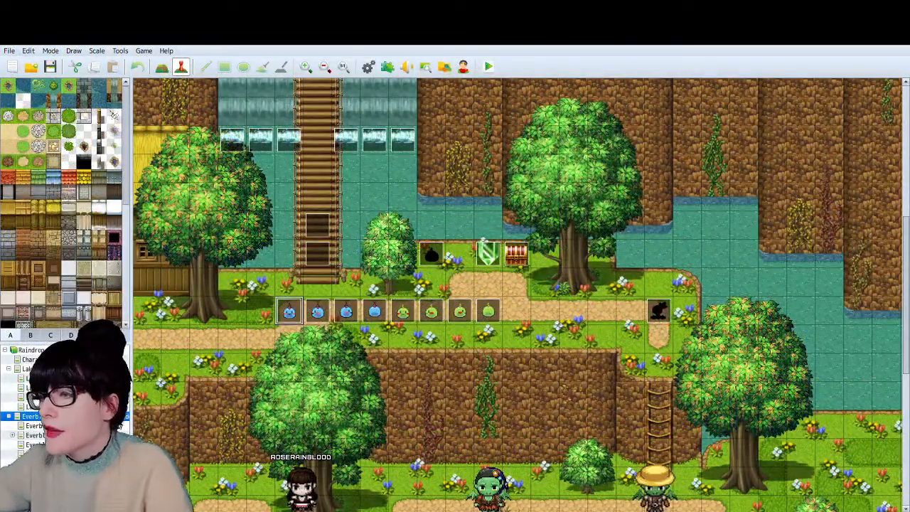
- Delete the surplus slime events on the dirt path, keeping one blueberry slime (EV034) and one green slime (EV030)
click(348, 317)
key(Delete)
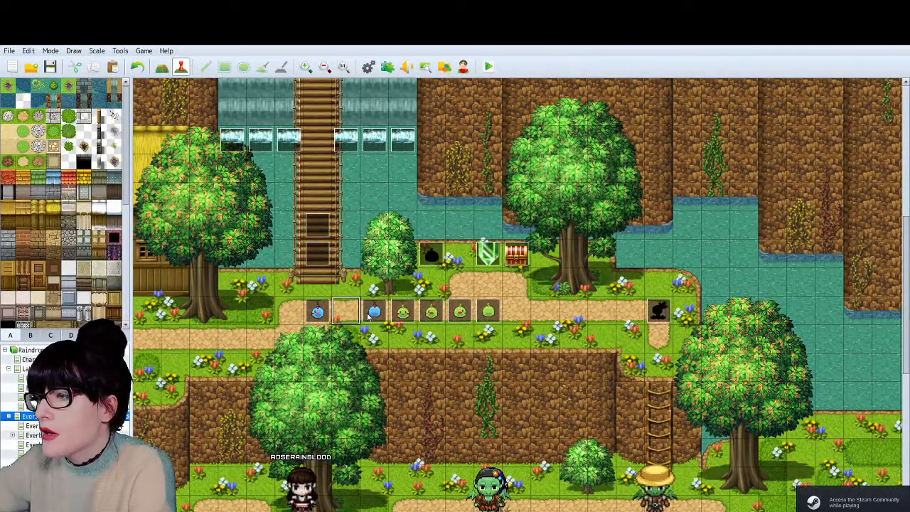
key(Delete)
click(460, 310)
key(Delete)
click(488, 310)
key(Delete)
- Set the autonomous movement type of the remaining green and blueberry slime events to Random
click(431, 311)
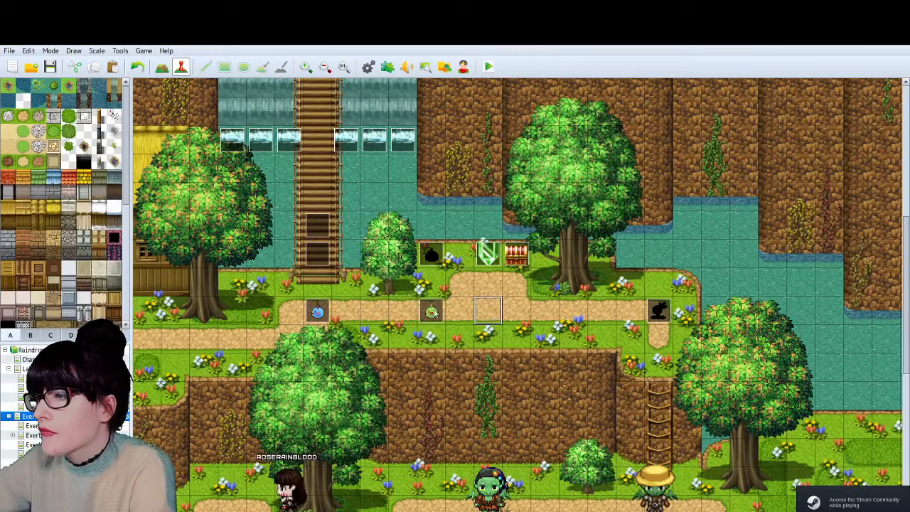
key(Return)
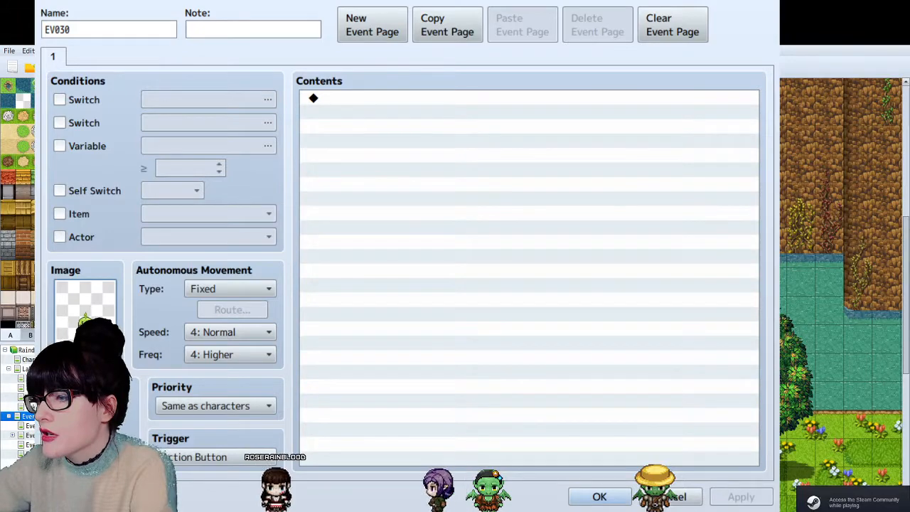
click(209, 296)
click(235, 322)
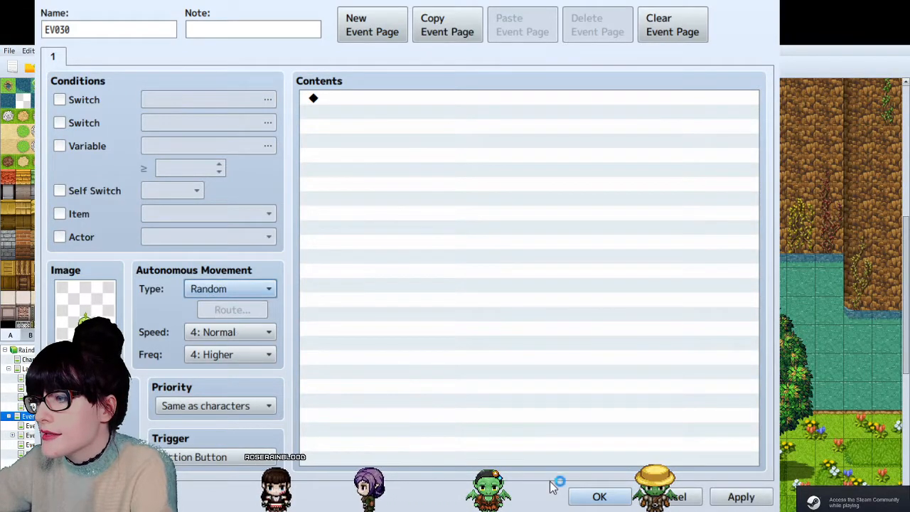
click(584, 491)
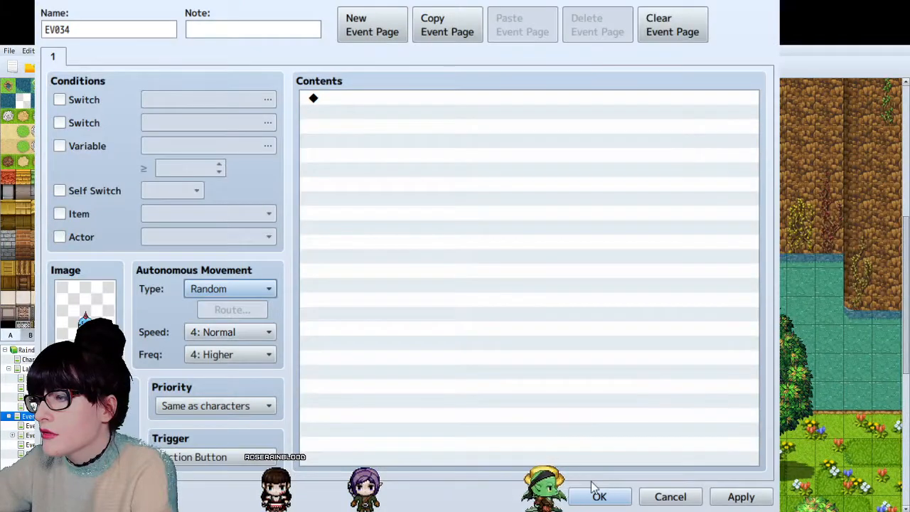
click(598, 491)
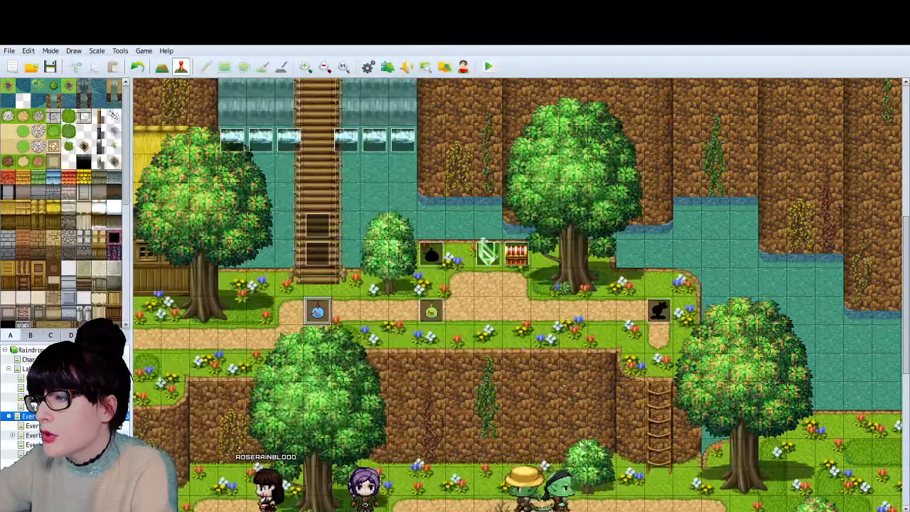
- Playtest the map to watch the two slimes roam, and close the game window
click(487, 66)
click(94, 59)
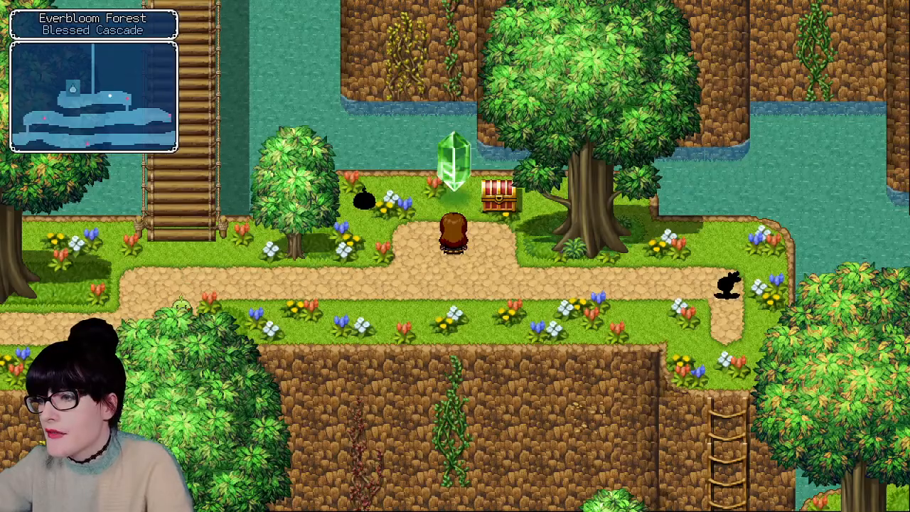
right_click(202, 504)
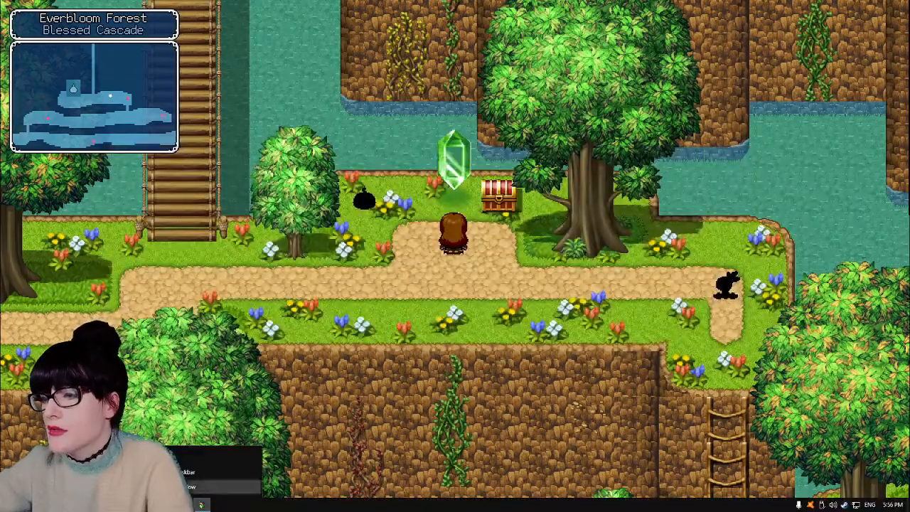
click(188, 487)
- Set the autonomous movement frequency of the green and blueberry slime events to 3: Normal
double_click(430, 277)
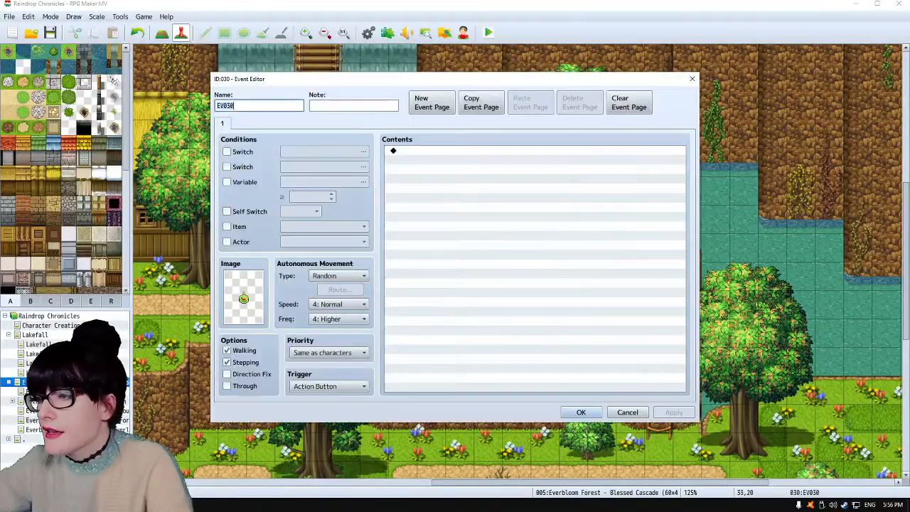
click(338, 319)
click(334, 351)
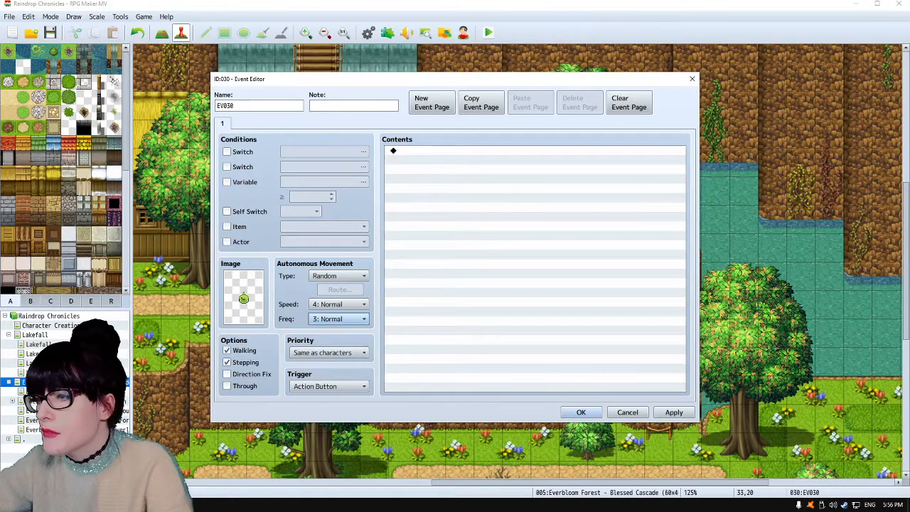
key(Return)
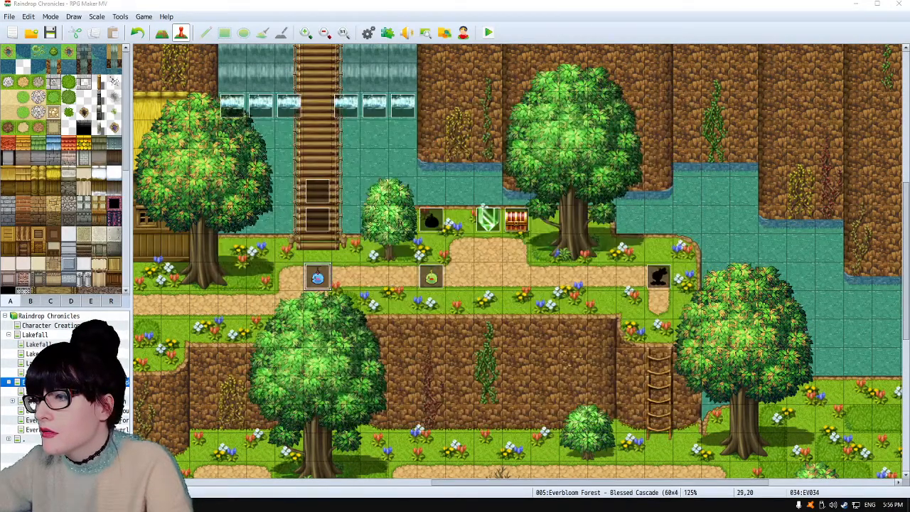
double_click(318, 277)
click(338, 319)
click(328, 352)
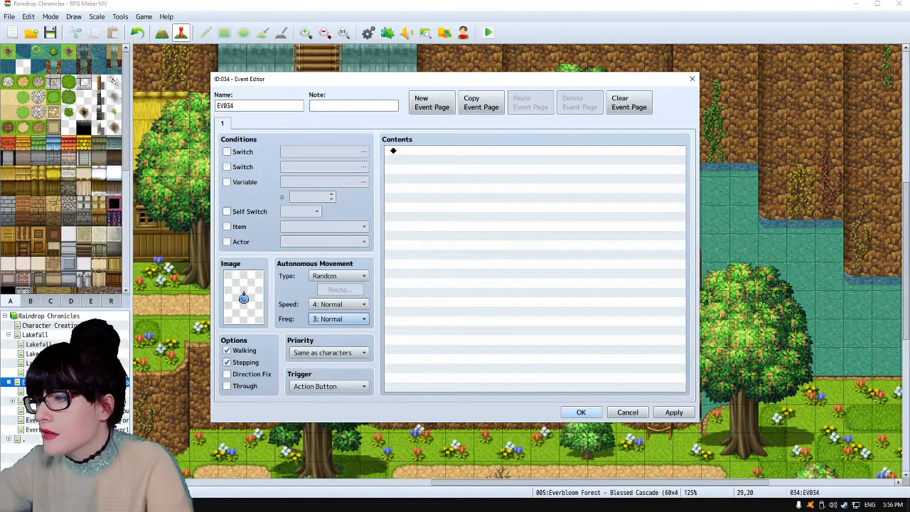
click(581, 412)
- Save and playtest the game from save File 3, walk down to the dirt path to observe the slimes, and leave the playtest
click(488, 32)
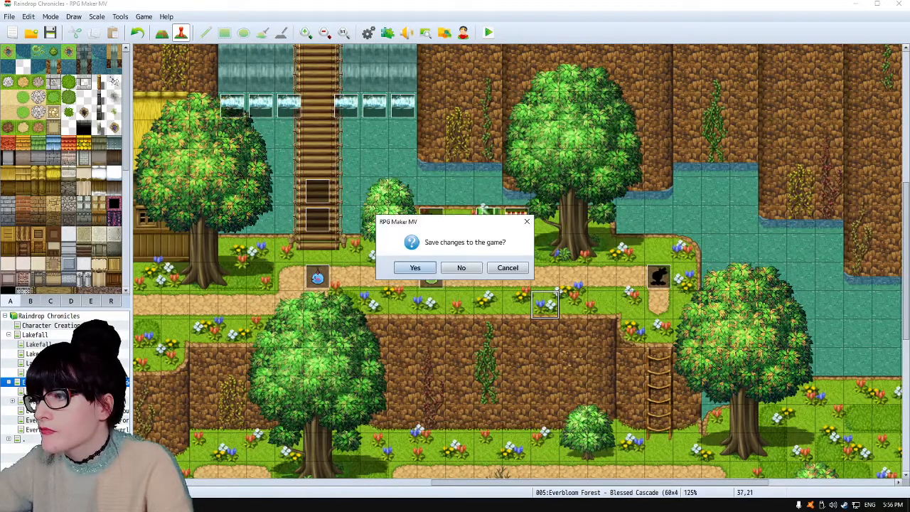
key(Return)
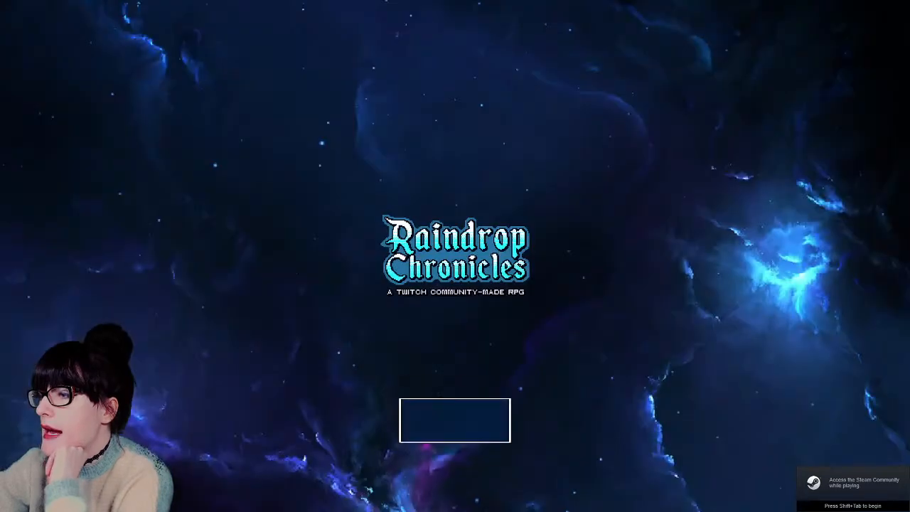
key(Up)
key(Down)
key(Return)
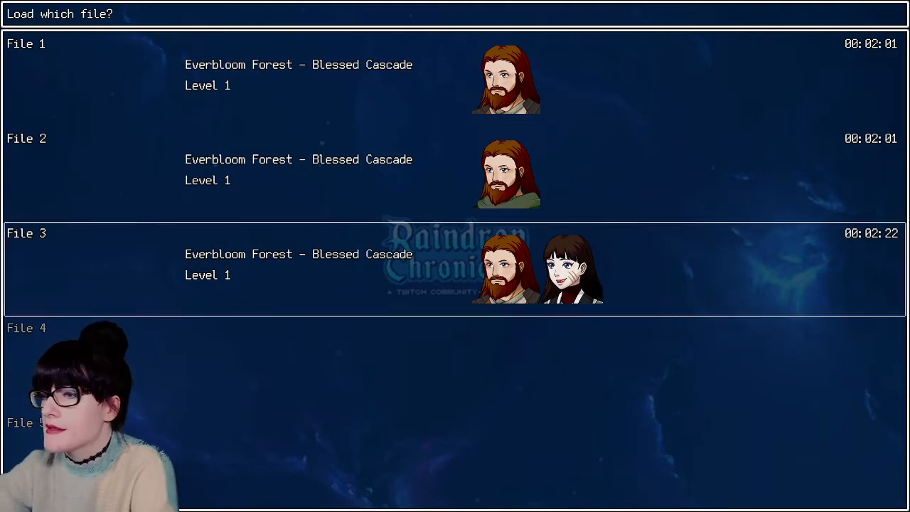
key(Return)
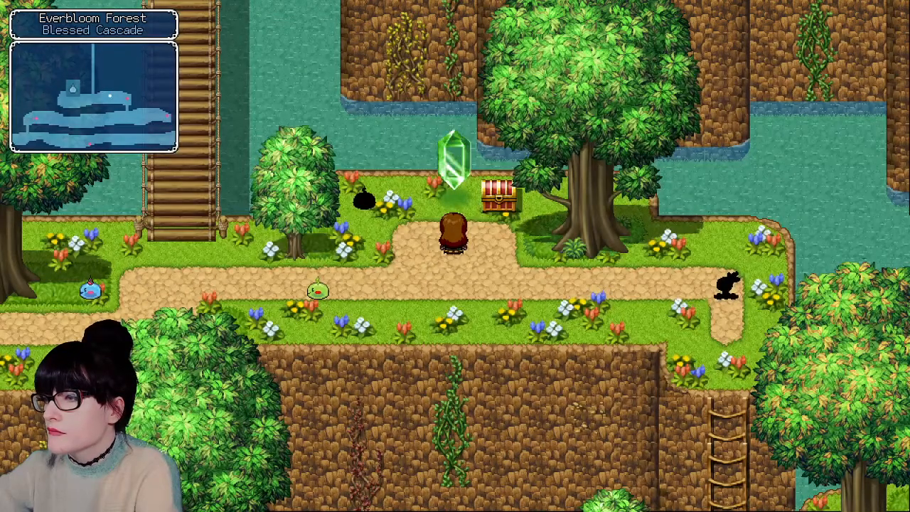
key(Left)
key(Down)
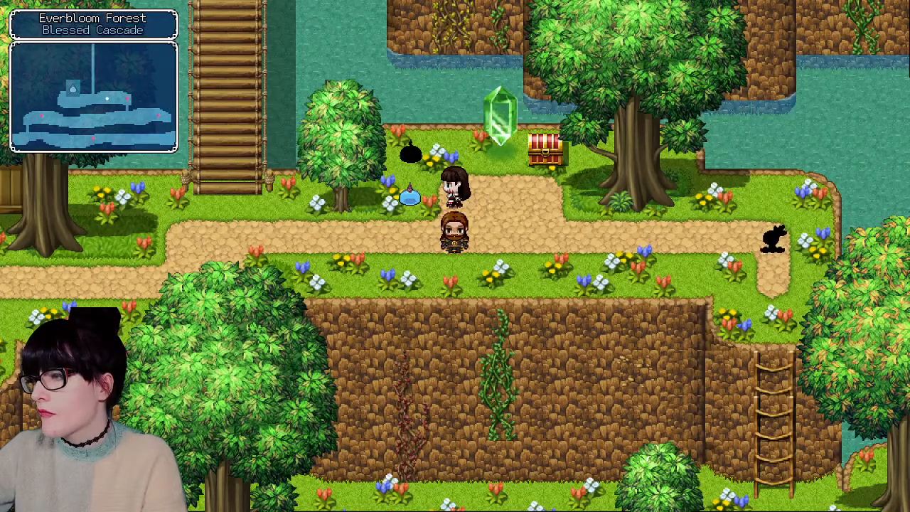
click(201, 504)
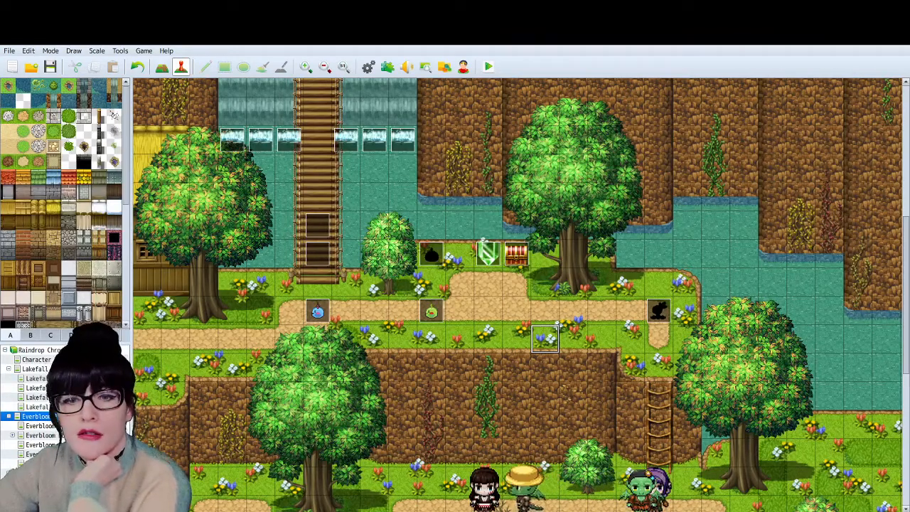
- Switch to the draw.io notes and format "the Fruits" in the Dialogue & Cutscenes assets line as white italic text
key(alt+Tab)
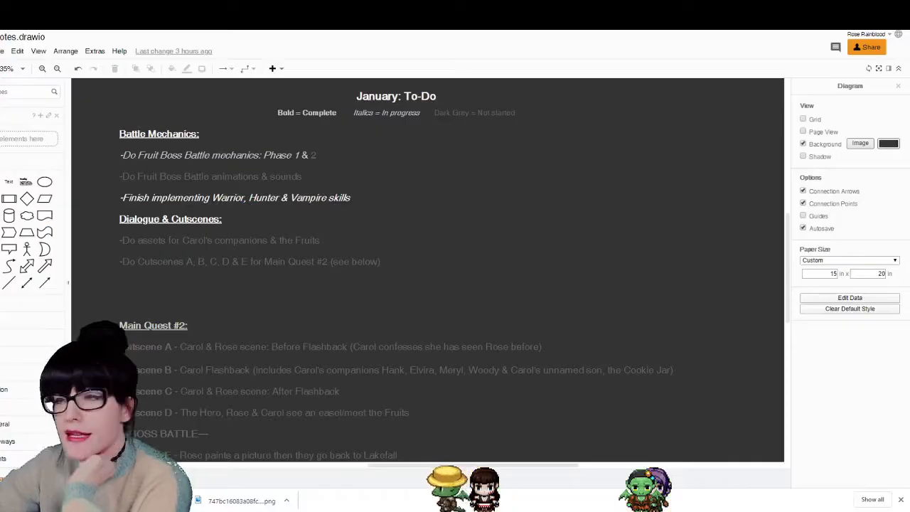
click(202, 238)
double_click(213, 237)
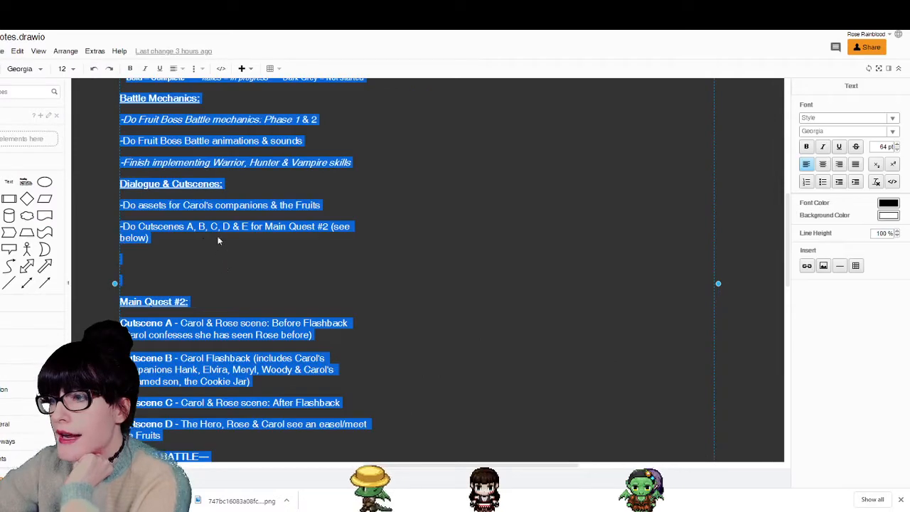
click(201, 263)
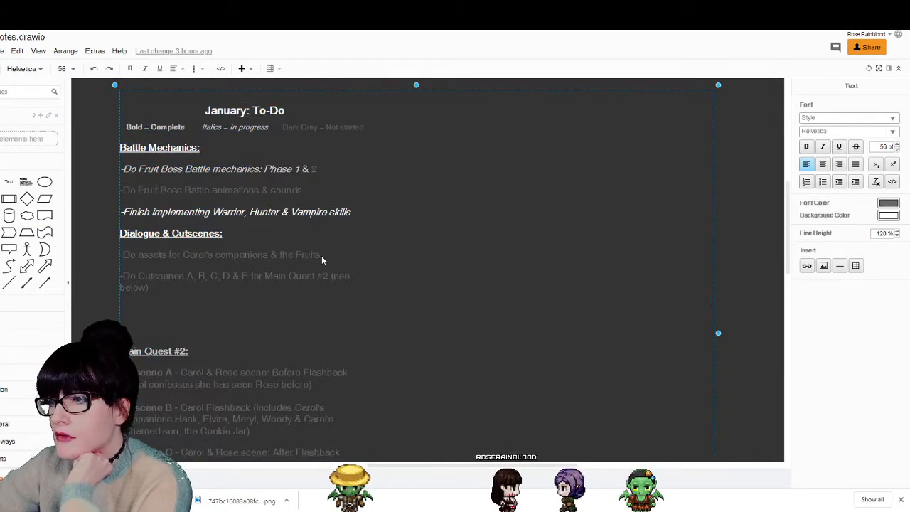
drag(321, 256, 279, 257)
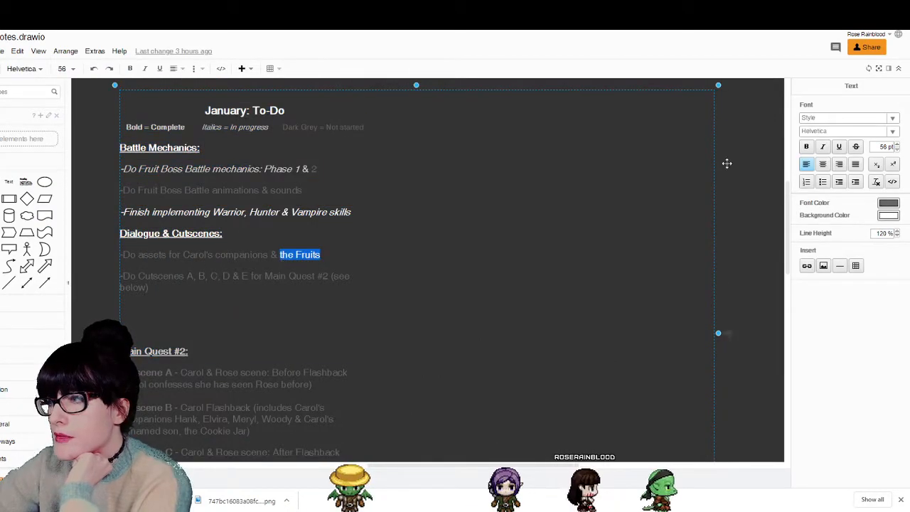
click(886, 204)
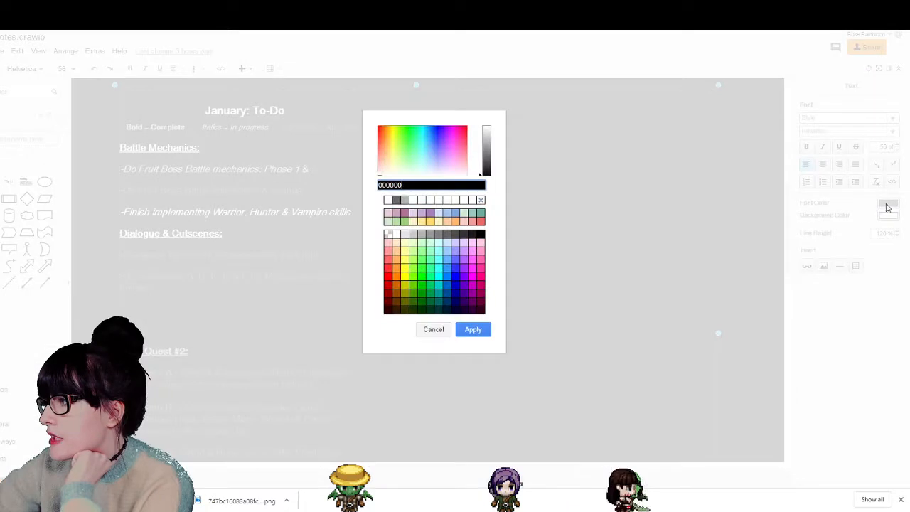
click(396, 199)
click(473, 329)
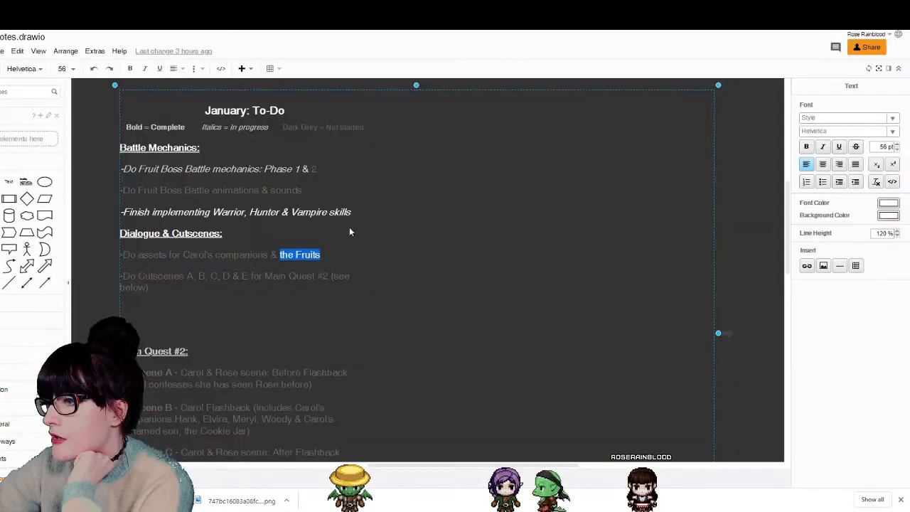
click(145, 74)
- Format "Do assets for" at the start of the same Dialogue & Cutscenes line as white italic text
click(292, 303)
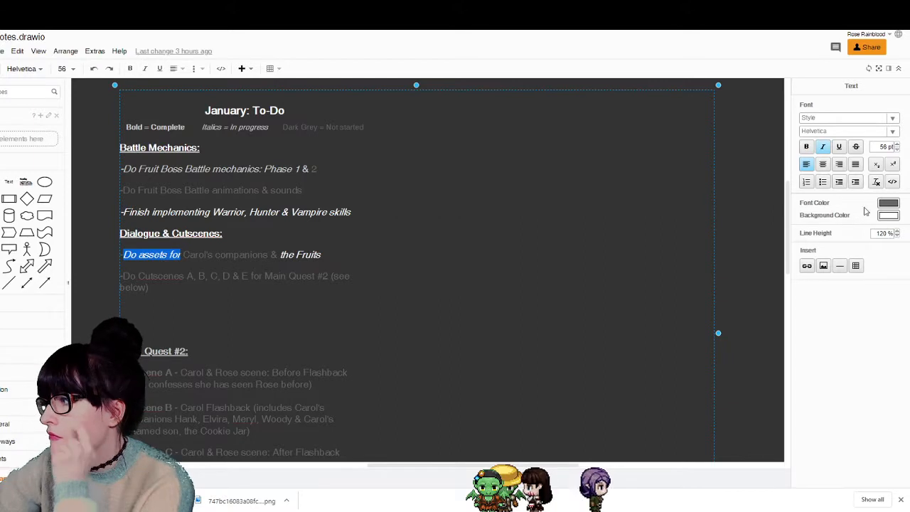
click(888, 203)
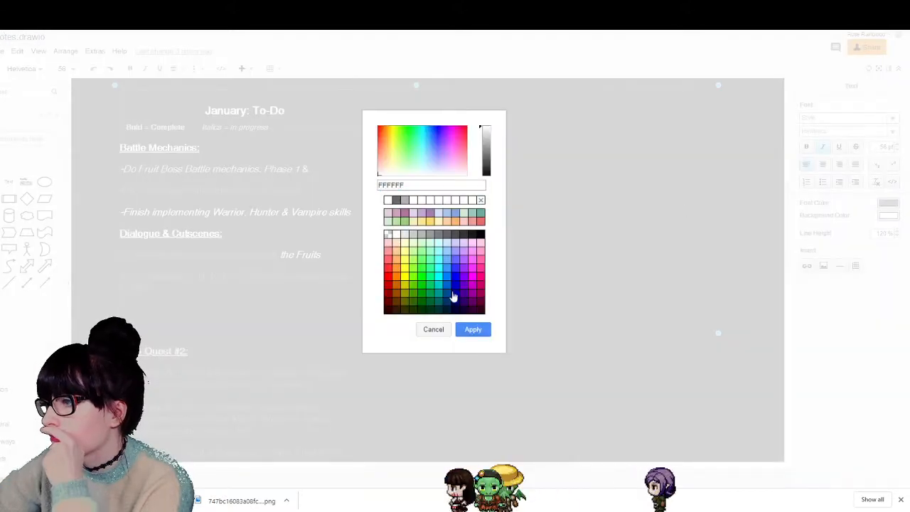
click(471, 330)
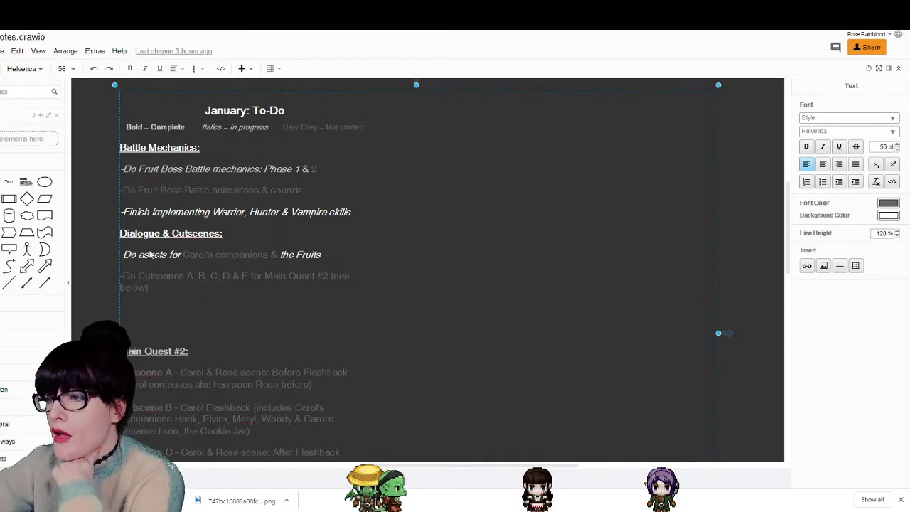
- Review the January to-do list from the Battle Mechanics tasks down to the Main Quest #2 cutscenes
scroll(163, 240, down, 1)
scroll(164, 240, up, 2)
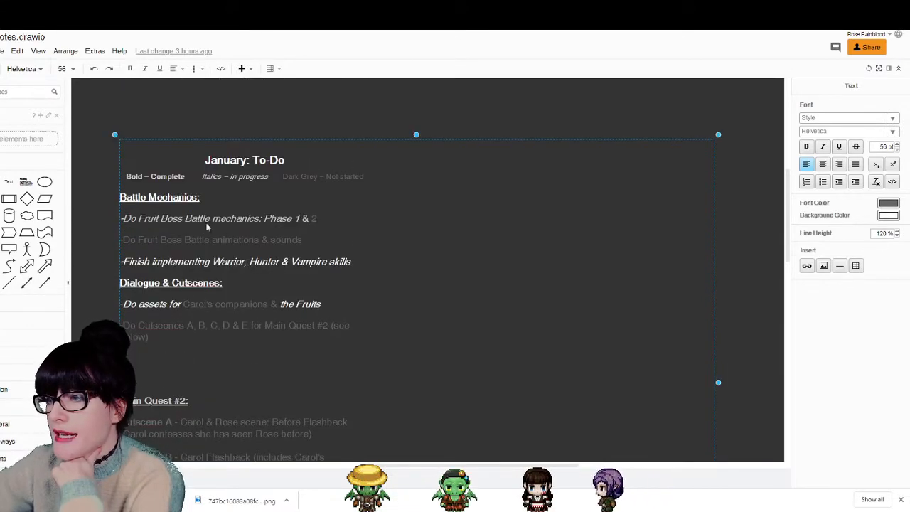
scroll(207, 226, down, 1)
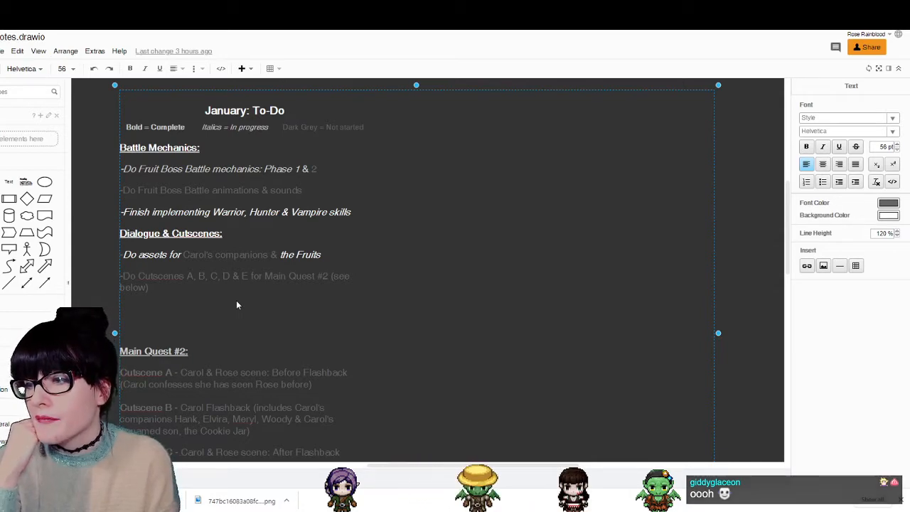
scroll(237, 305, down, 3)
scroll(281, 374, down, 2)
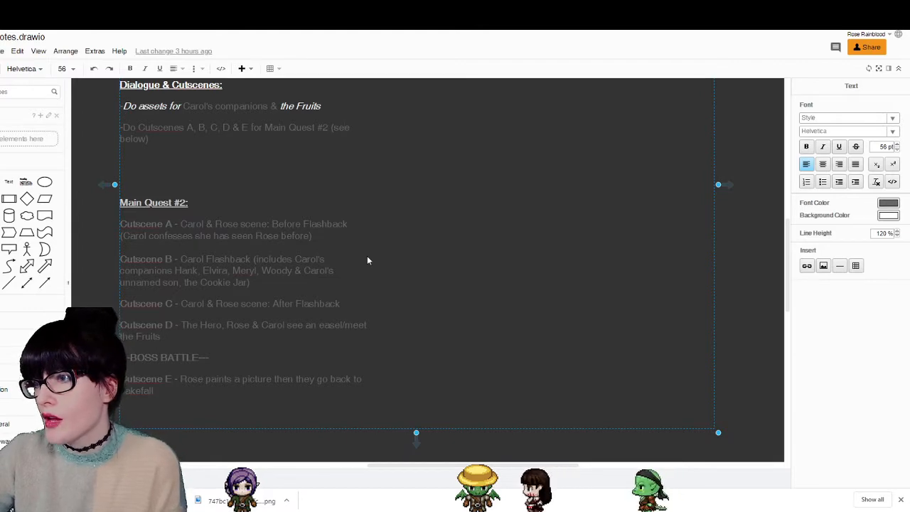
scroll(367, 260, up, 4)
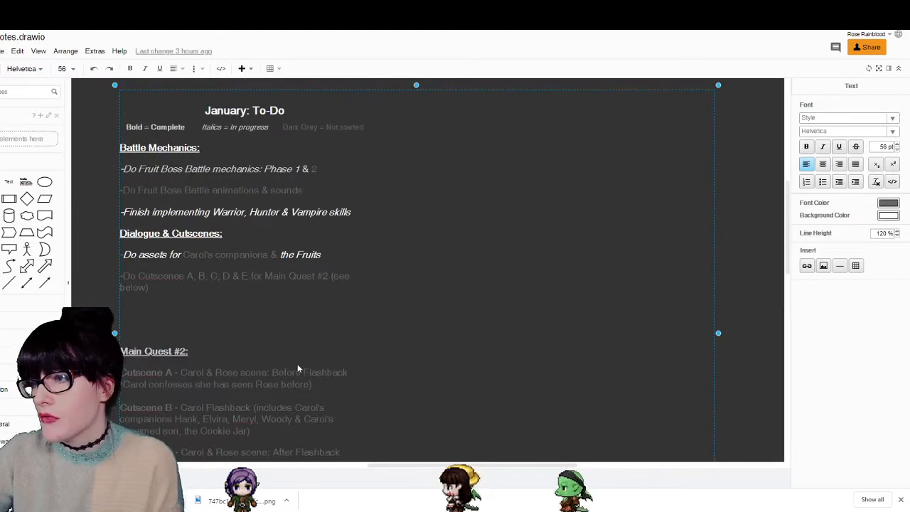
scroll(297, 363, down, 4)
scroll(294, 359, up, 5)
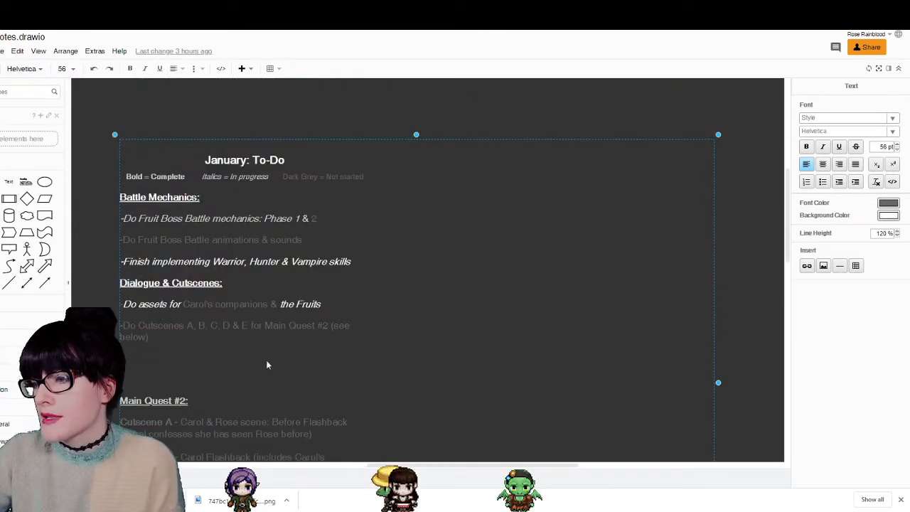
scroll(213, 334, down, 2)
scroll(435, 373, up, 3)
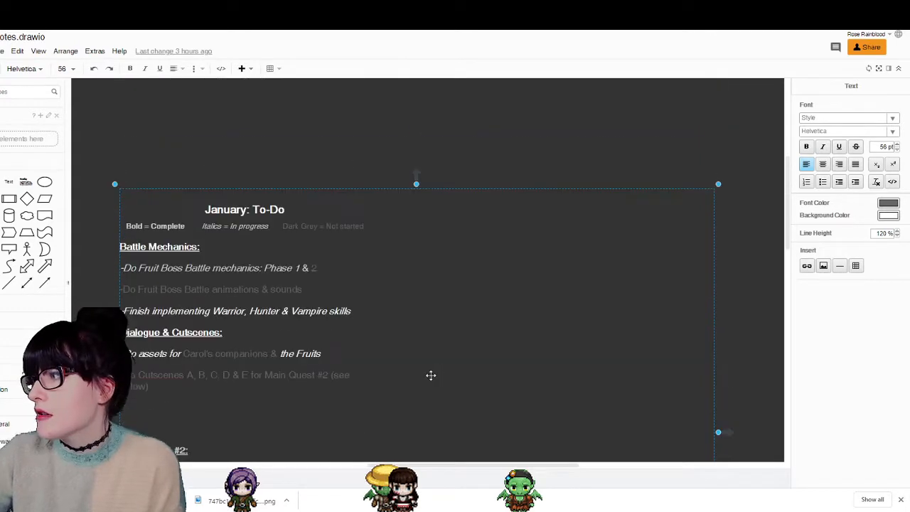
scroll(431, 375, down, 3)
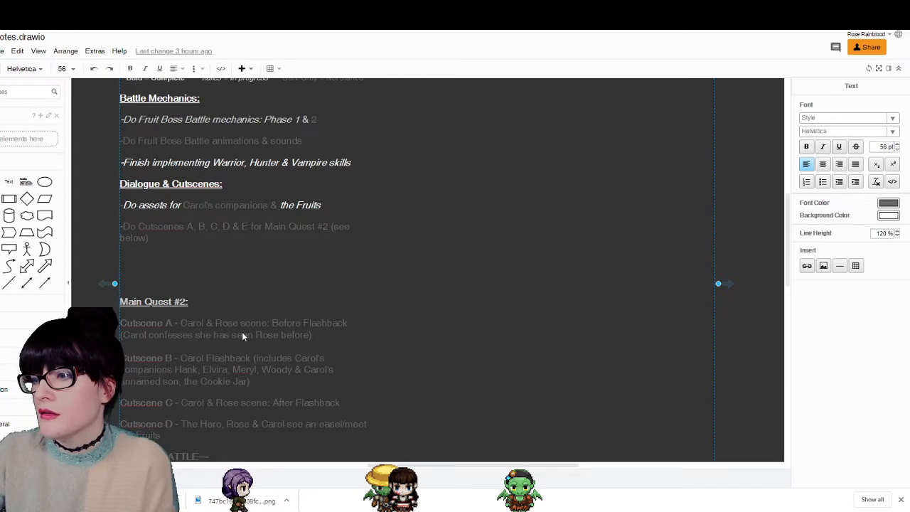
scroll(242, 335, up, 3)
scroll(242, 331, down, 1)
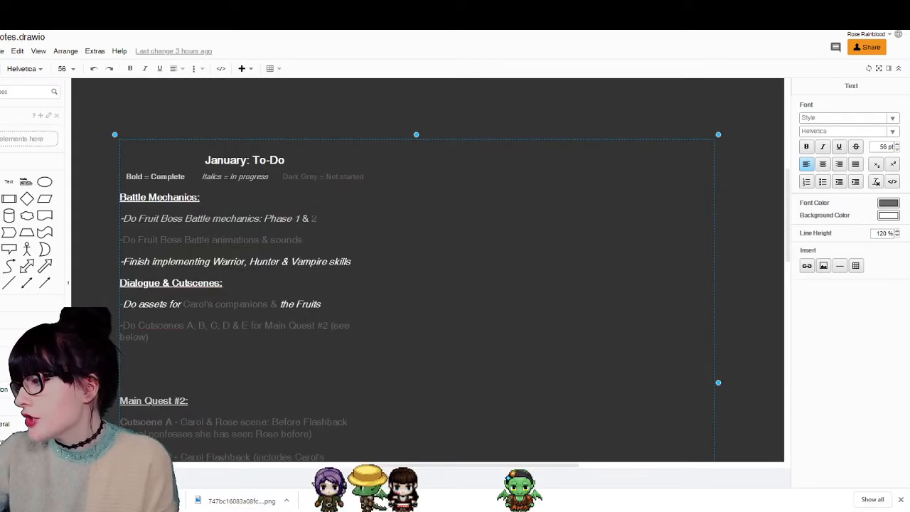
scroll(426, 270, down, 4)
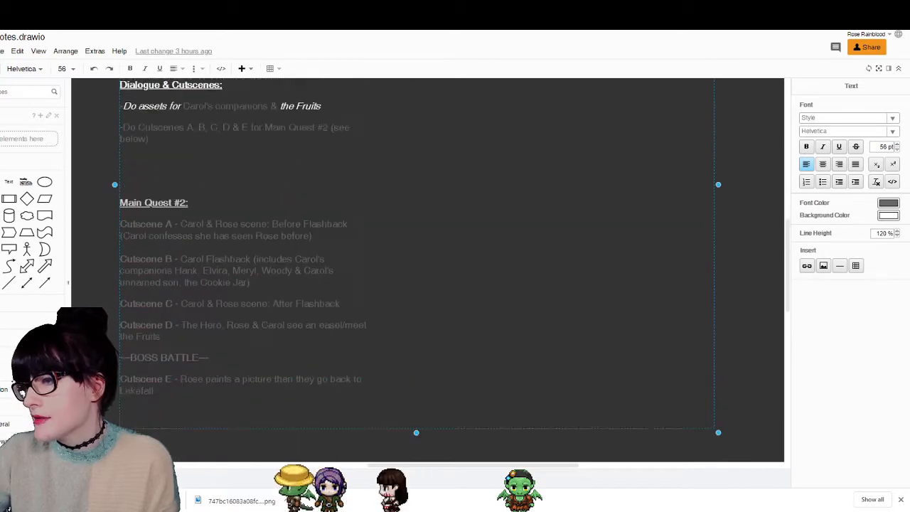
scroll(427, 270, up, 4)
scroll(427, 270, down, 4)
scroll(89, 178, up, 4)
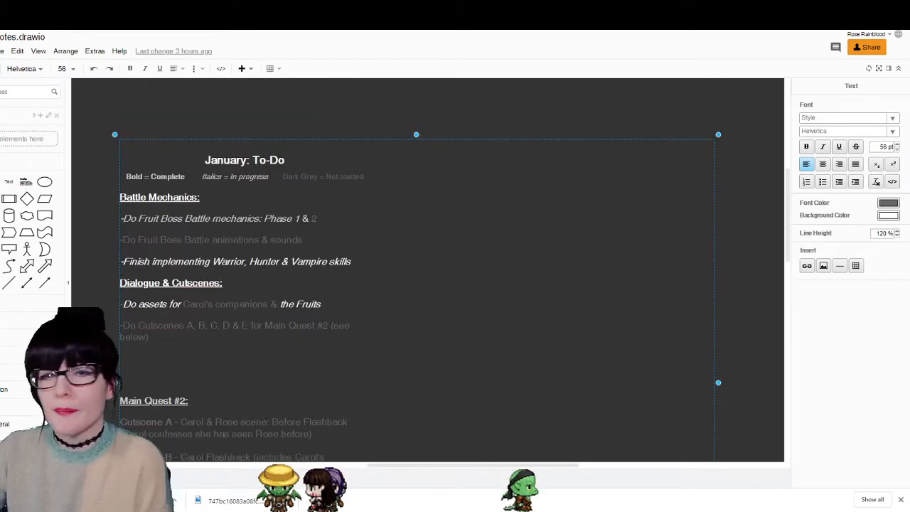
- Finish editing the to-do text, look over the Main Quest #2 cutscenes once more, and switch back to RPG Maker
click(327, 83)
scroll(335, 203, down, 4)
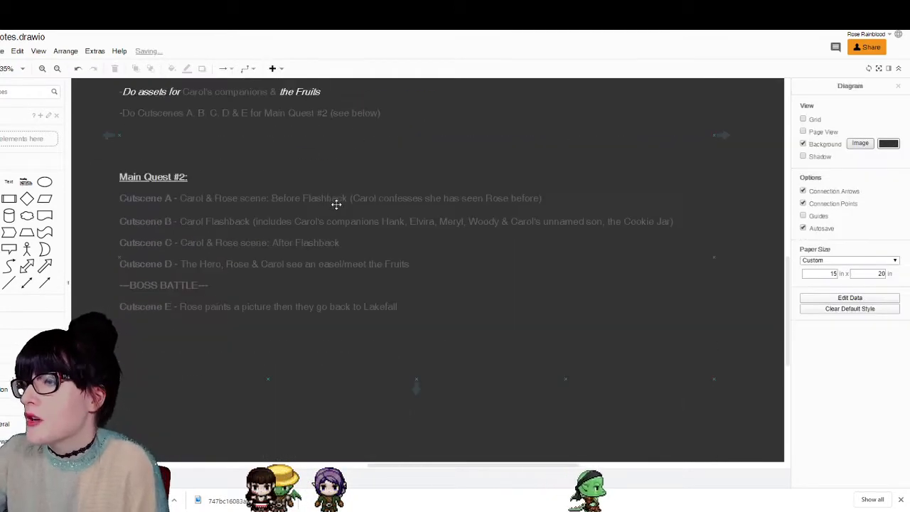
scroll(327, 203, up, 4)
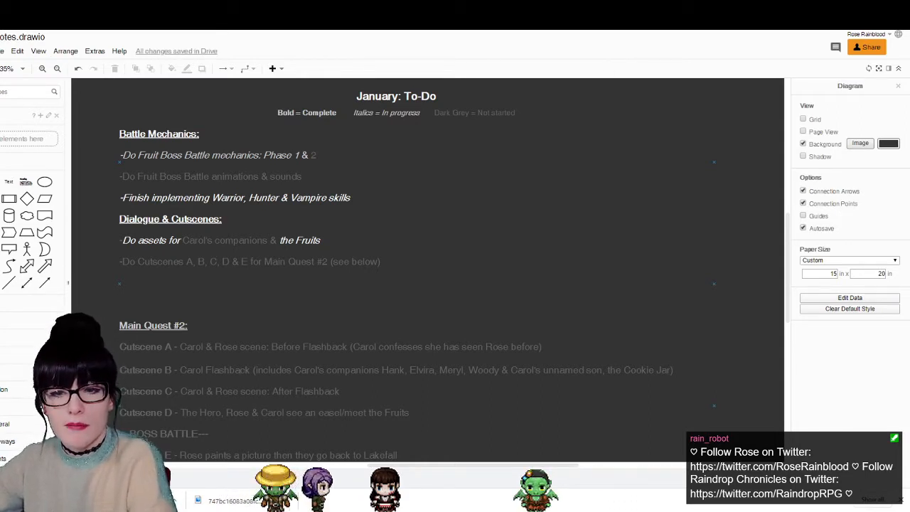
key(alt+Tab)
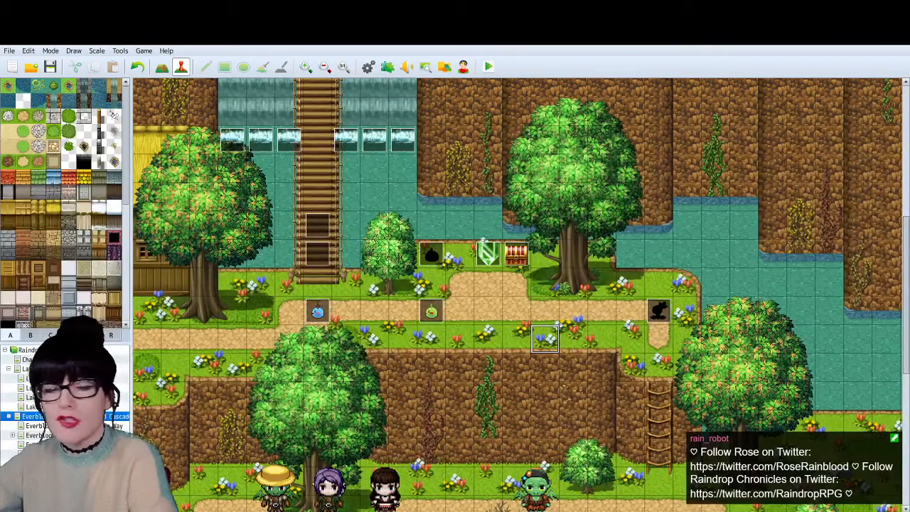